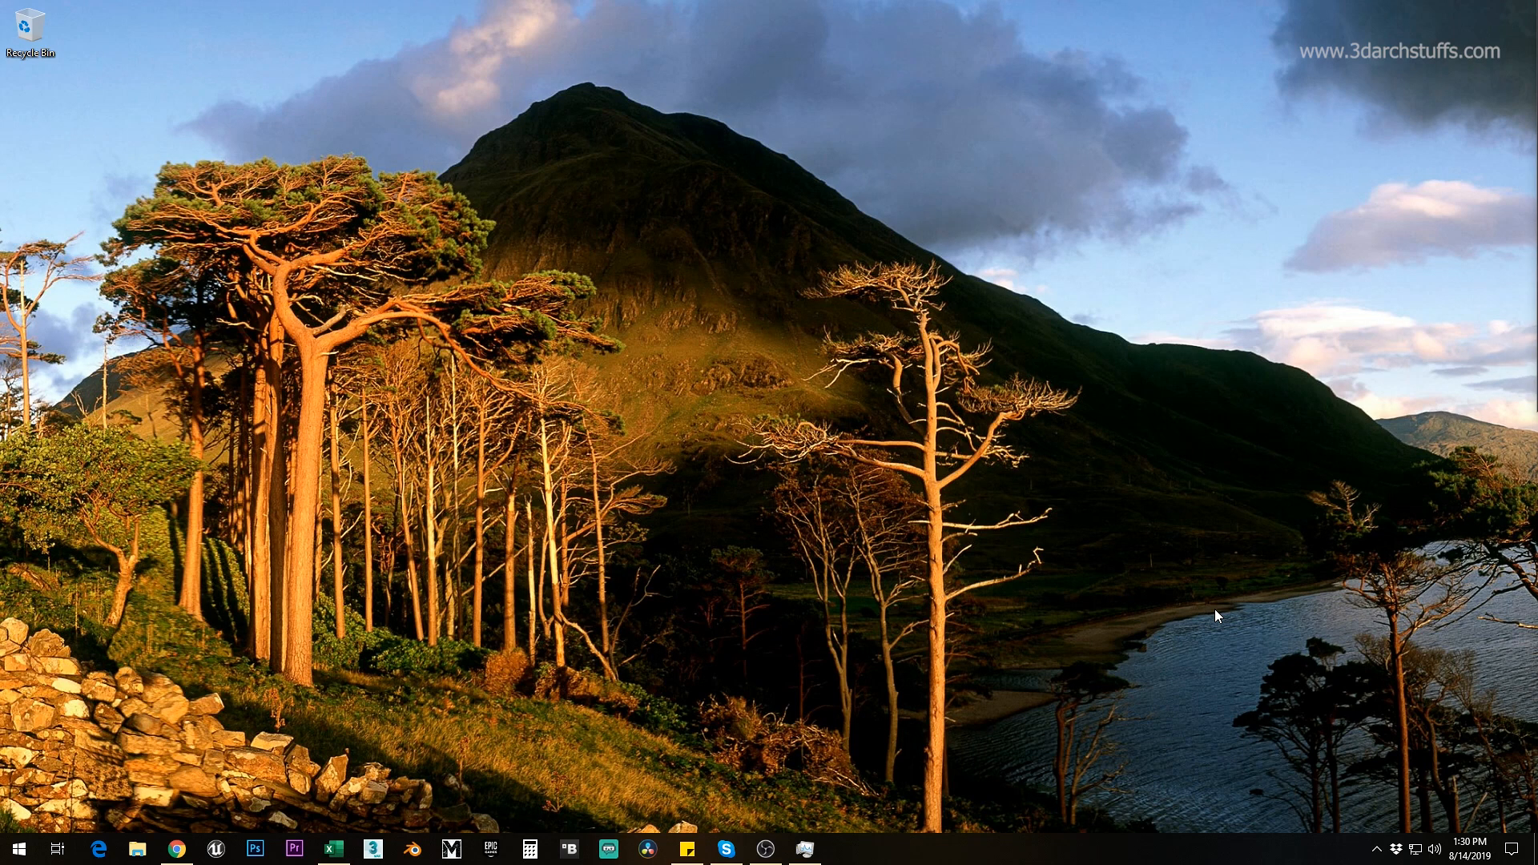
Step: Switch to Chrome and view the Evermotion homepage, the channel's Scandinavian House interactive walkthrough in a new tab, and the Unreal Engine 4 - Archviz group
{"action": "left_click", "coordinate": [177, 848]}
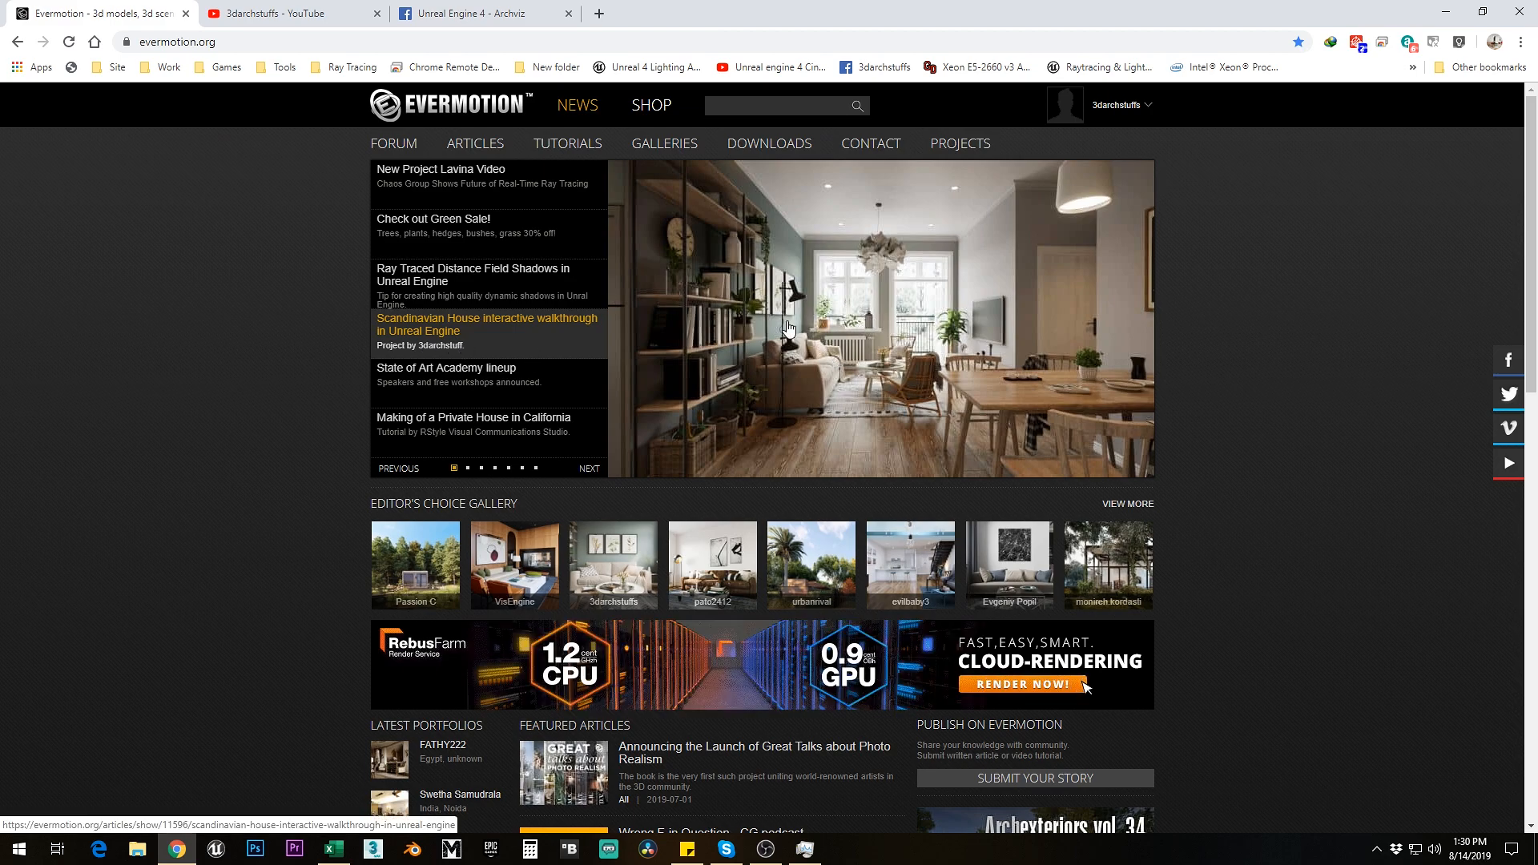
{"action": "left_click", "coordinate": [353, 16]}
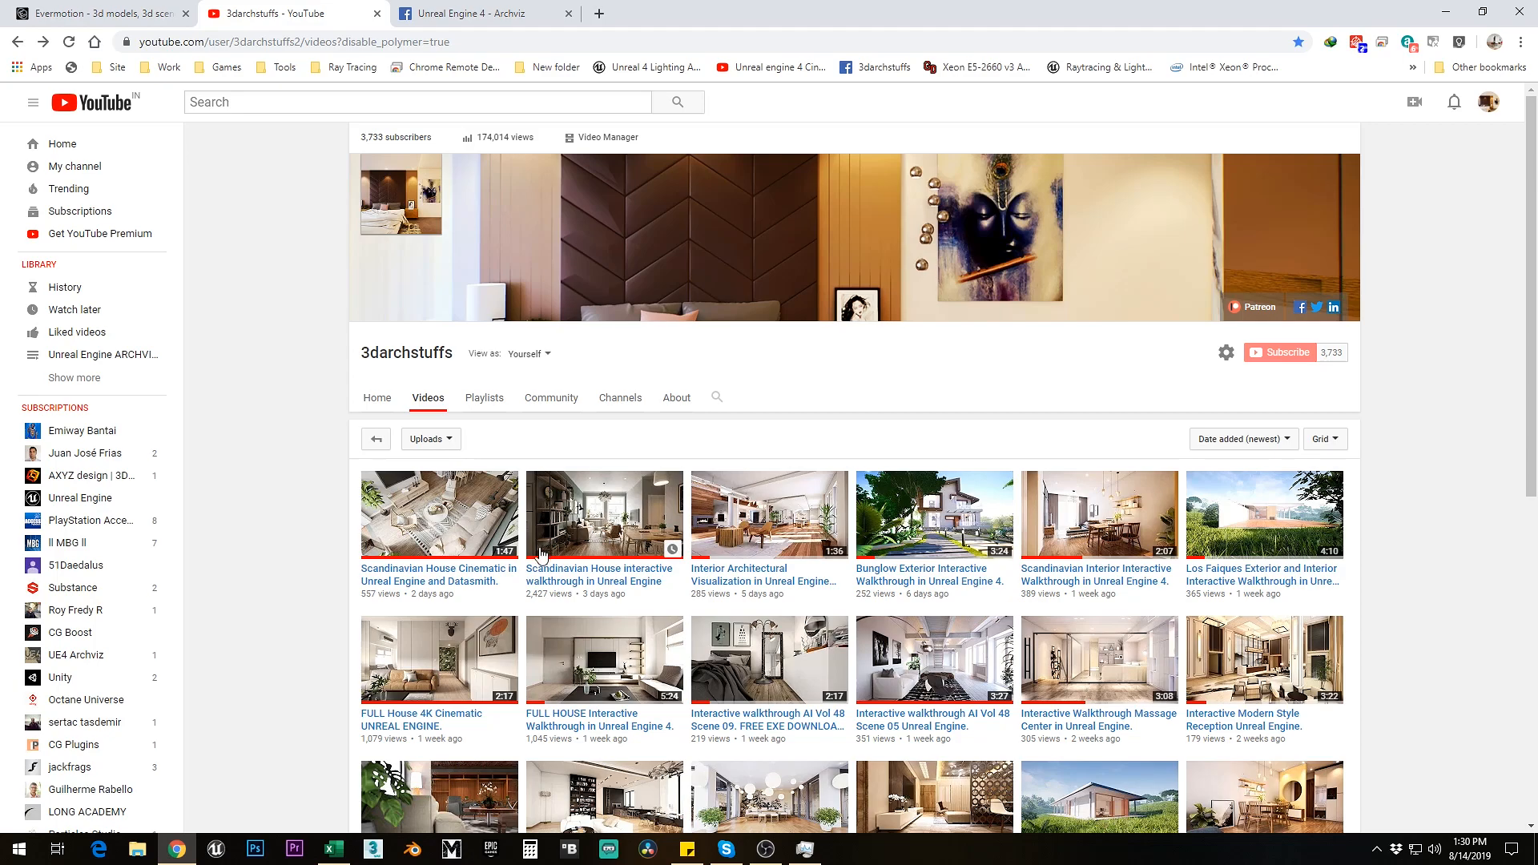
{"action": "right_click", "coordinate": [614, 532]}
{"action": "left_click", "coordinate": [634, 543]}
{"action": "left_click", "coordinate": [485, 16]}
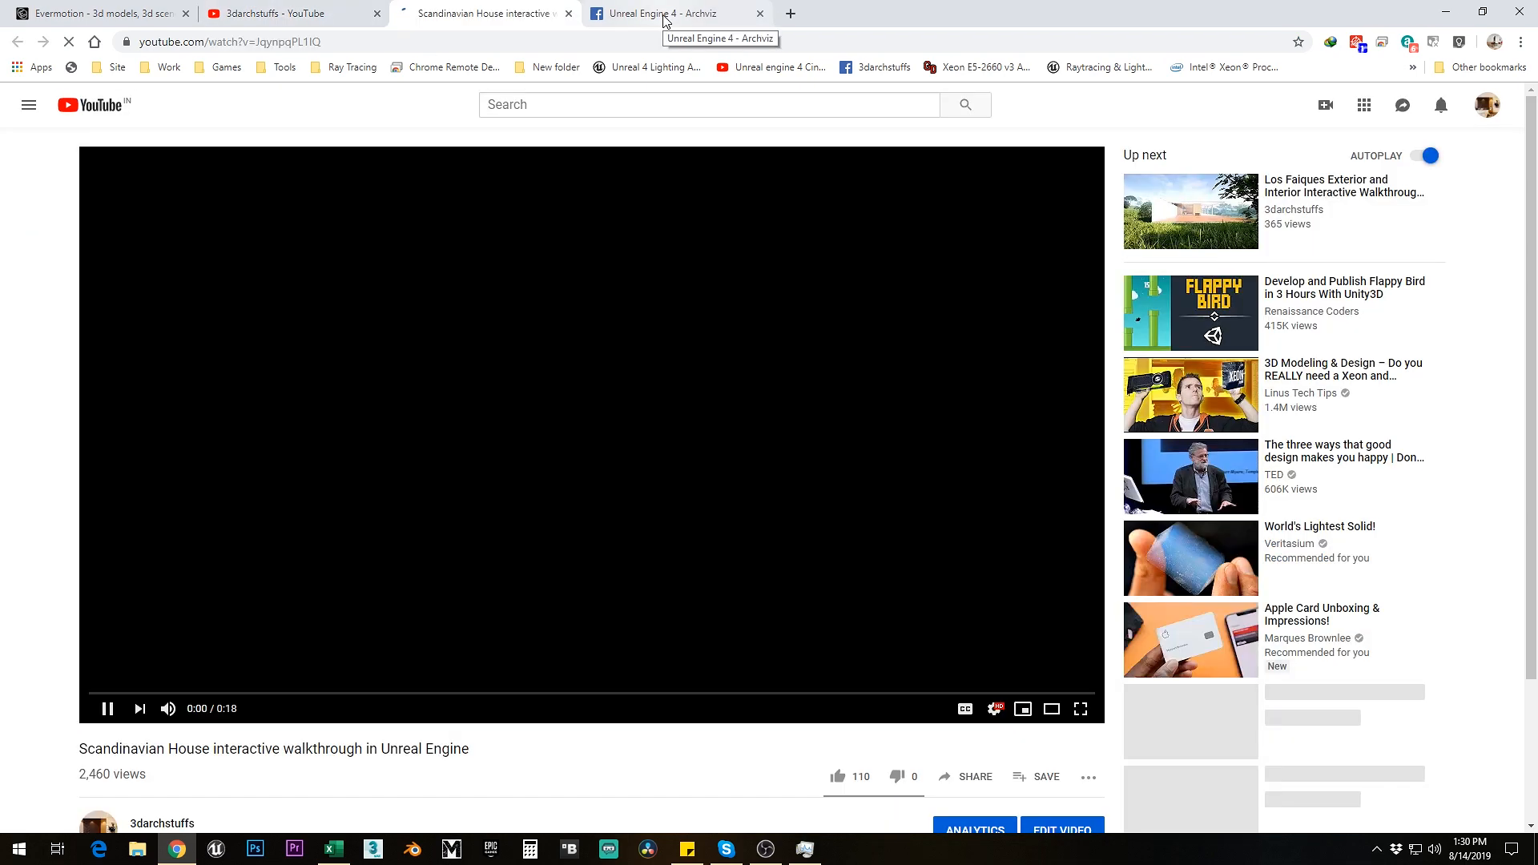
{"action": "left_click", "coordinate": [663, 16]}
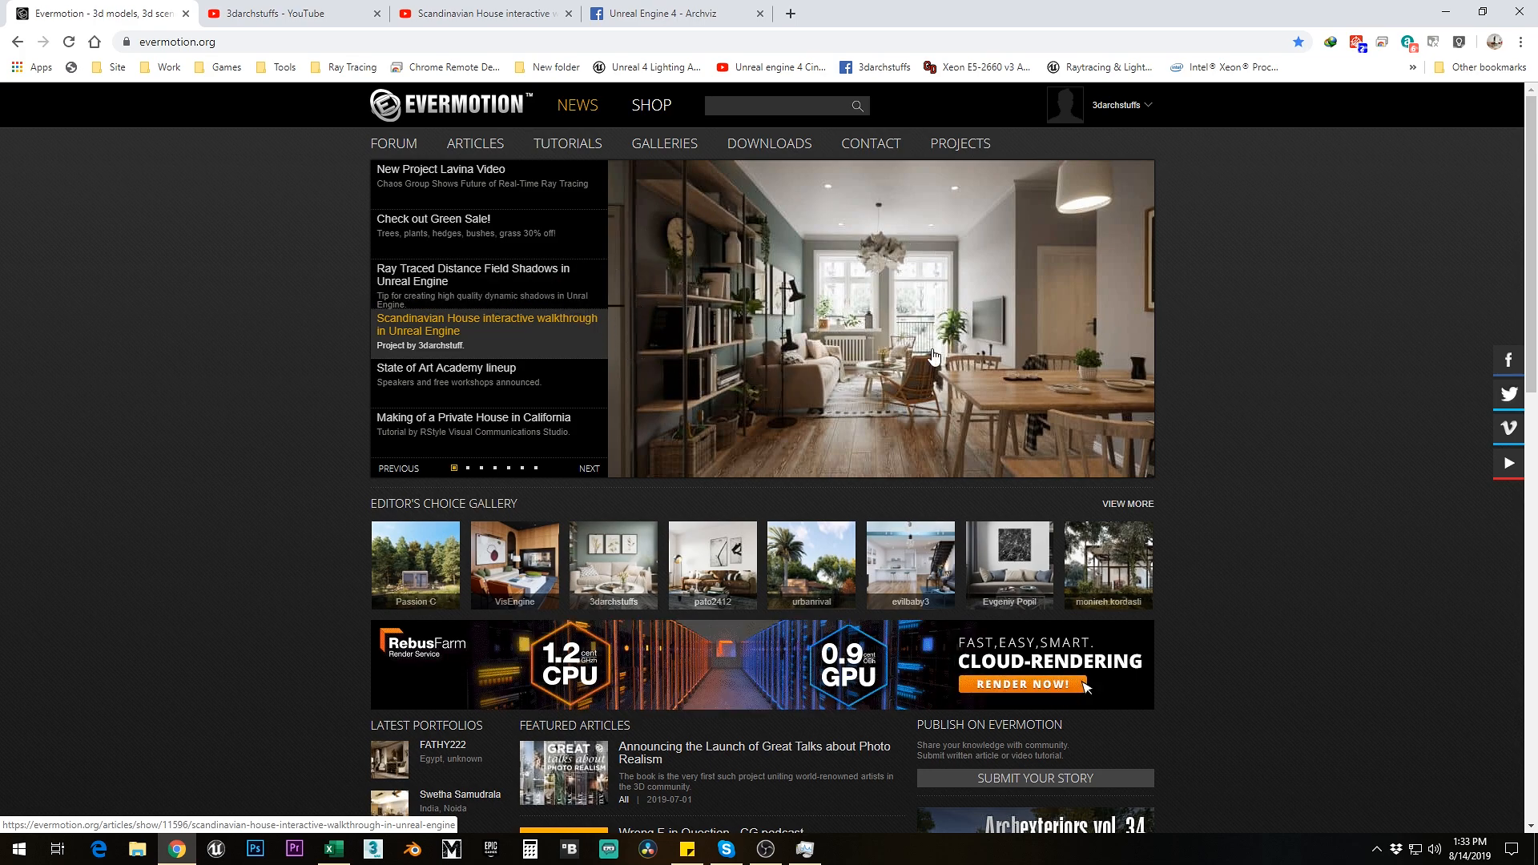
Step: Review the Scandinavian House walkthrough video at 0:31 and its post in the Facebook group, and close the browser
{"action": "left_click", "coordinate": [288, 14]}
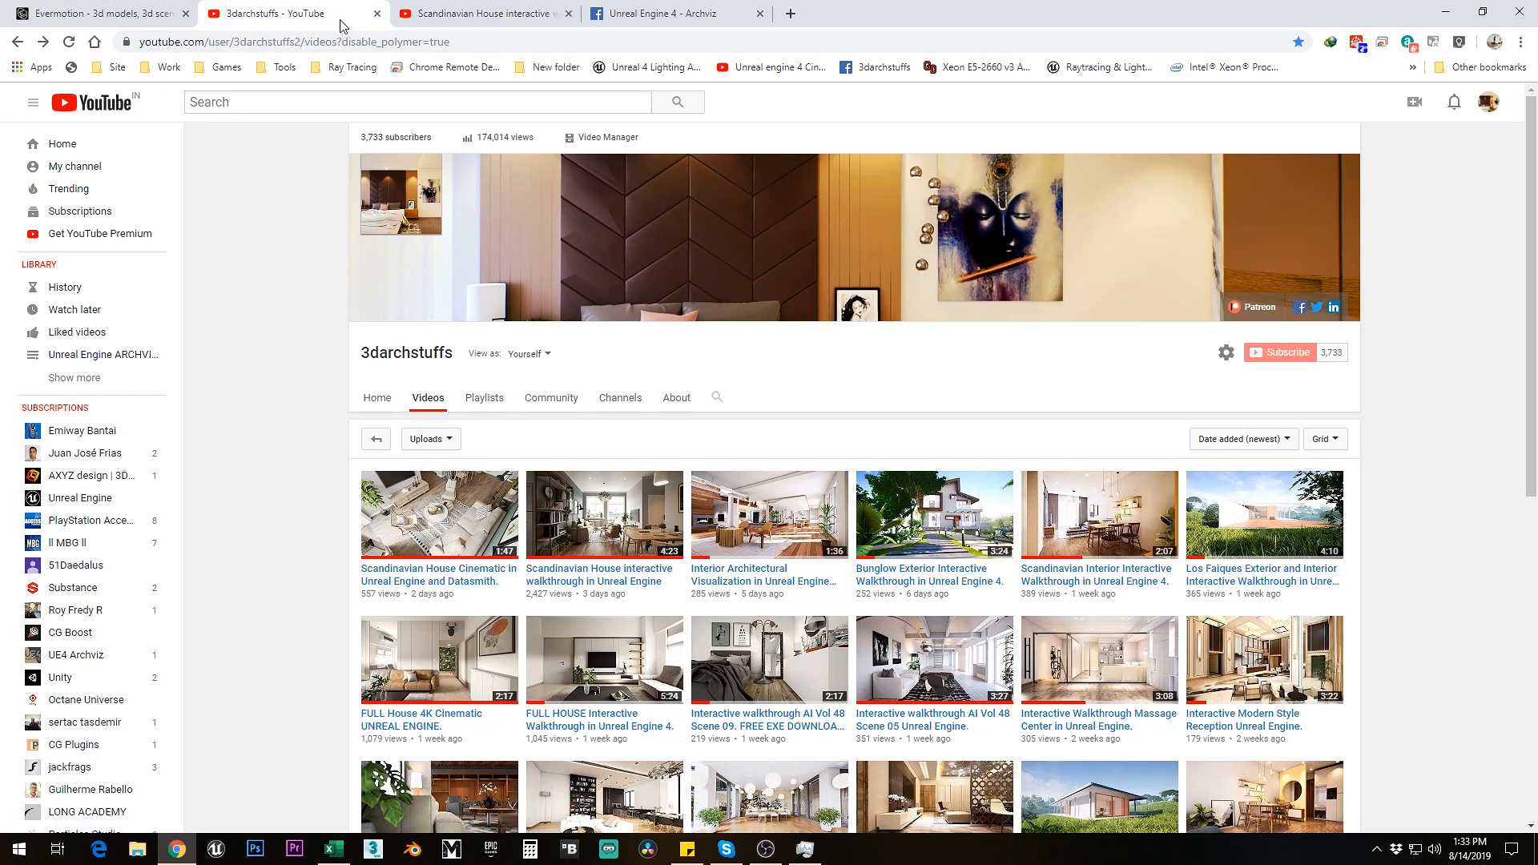
{"action": "left_click", "coordinate": [481, 16]}
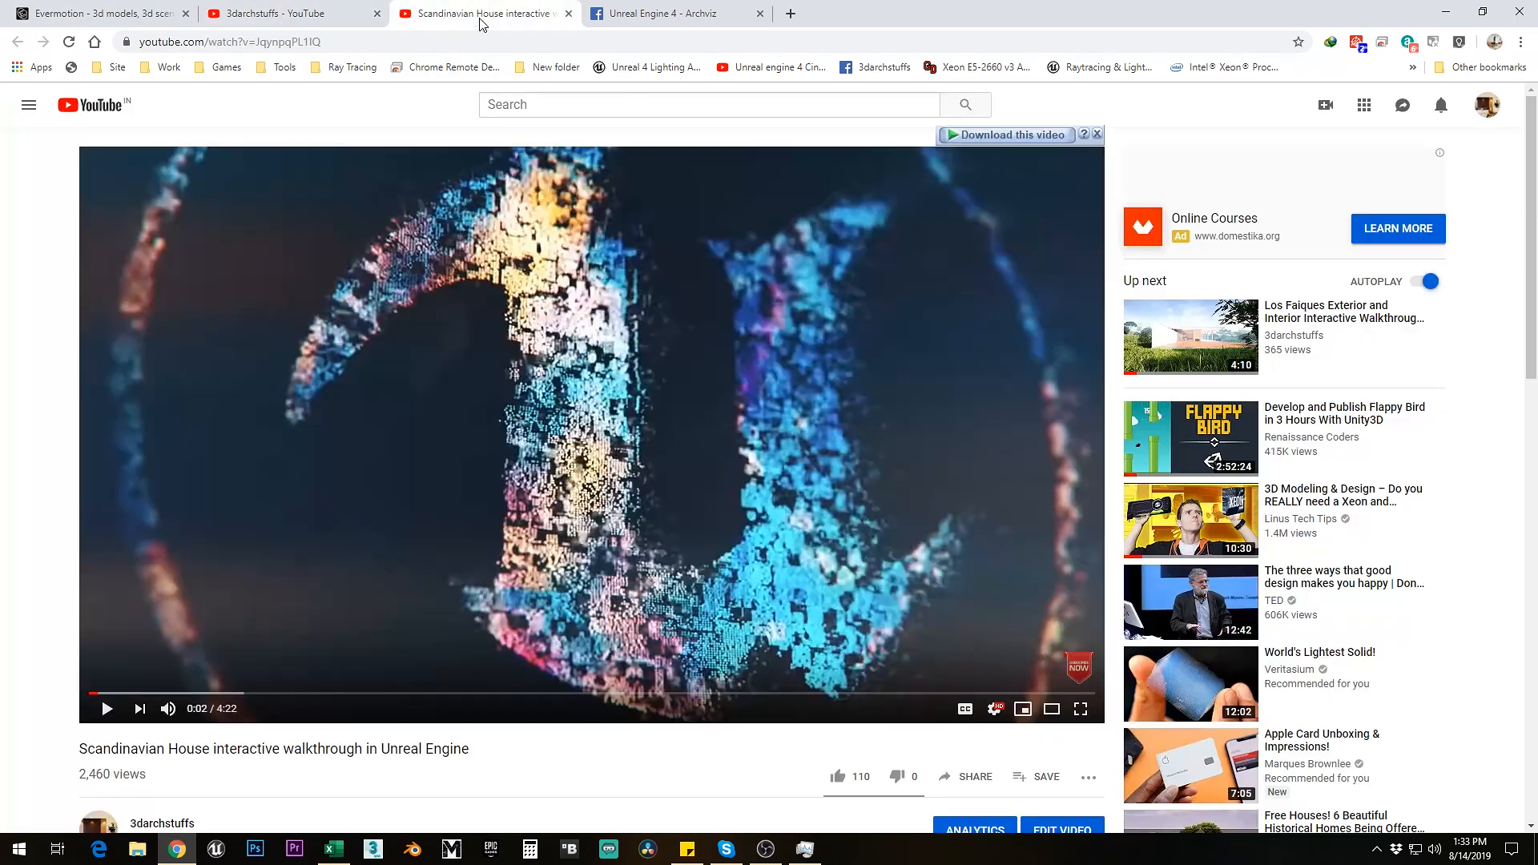
{"action": "left_click", "coordinate": [207, 693]}
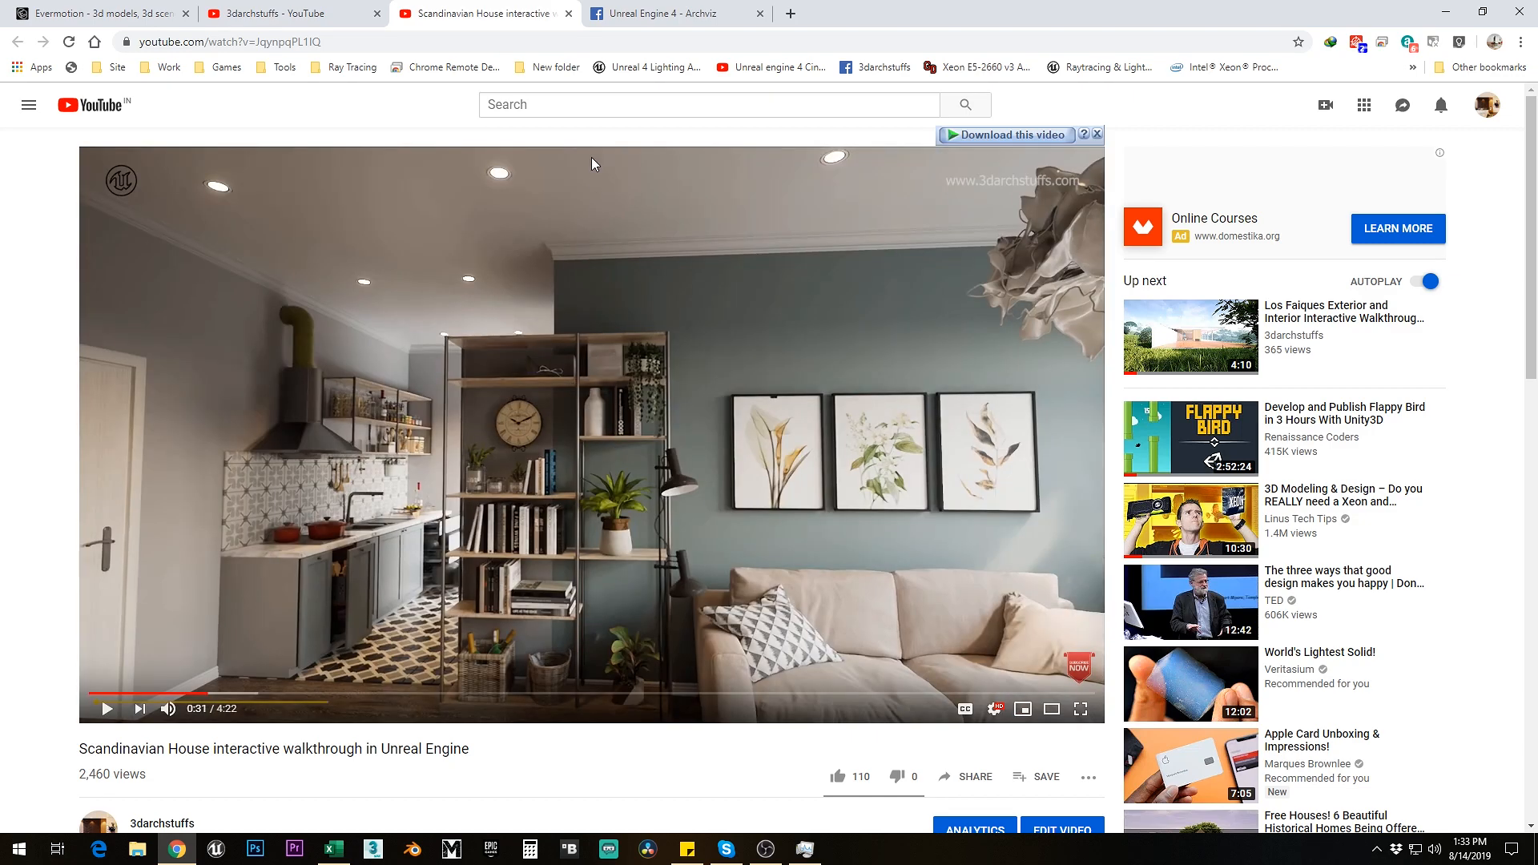
{"action": "left_click", "coordinate": [667, 16]}
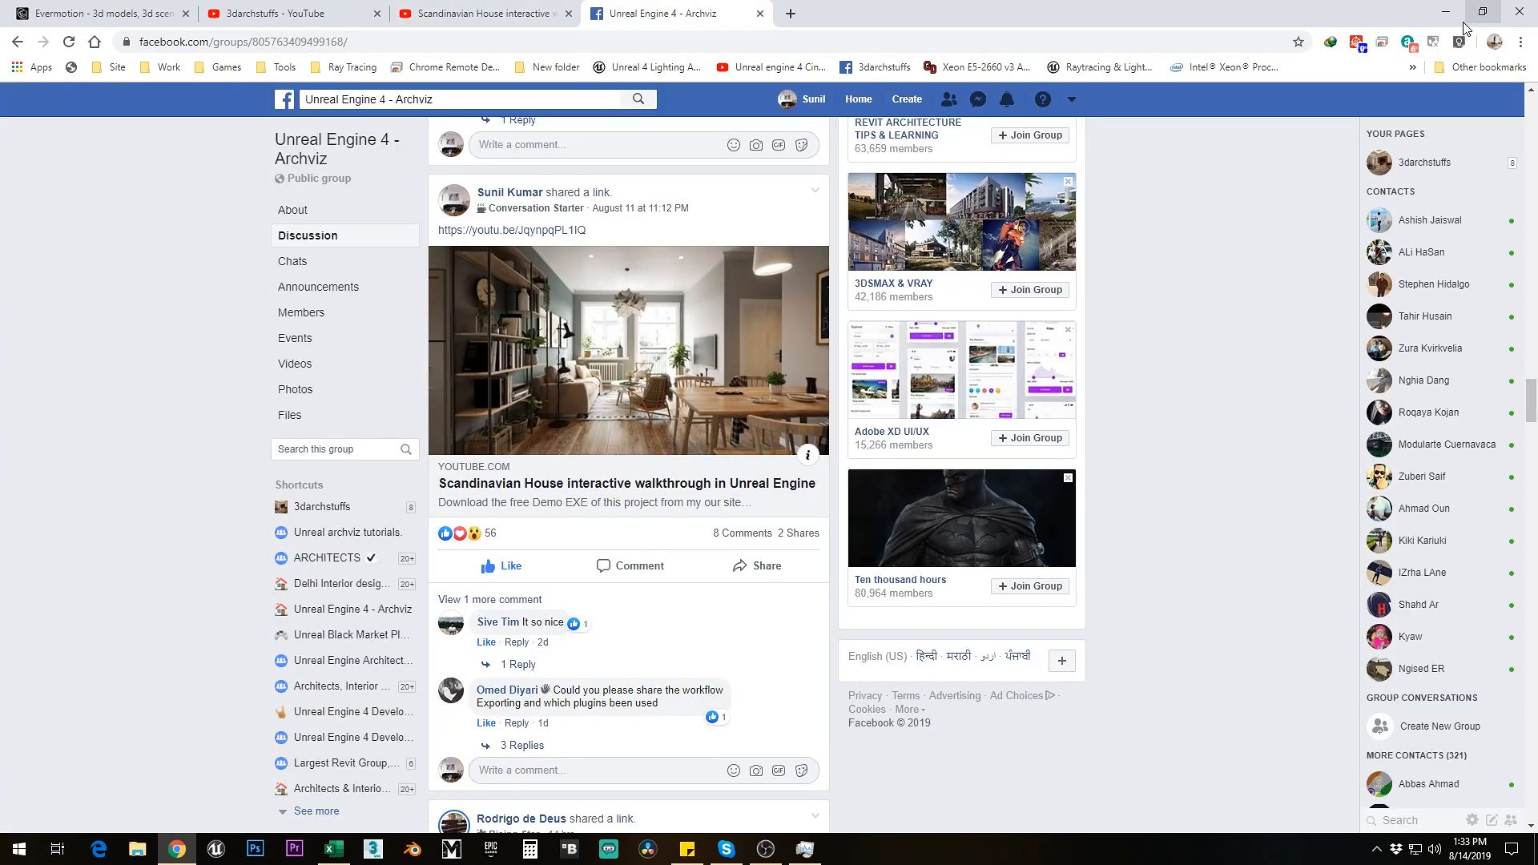
{"action": "left_click", "coordinate": [1523, 11]}
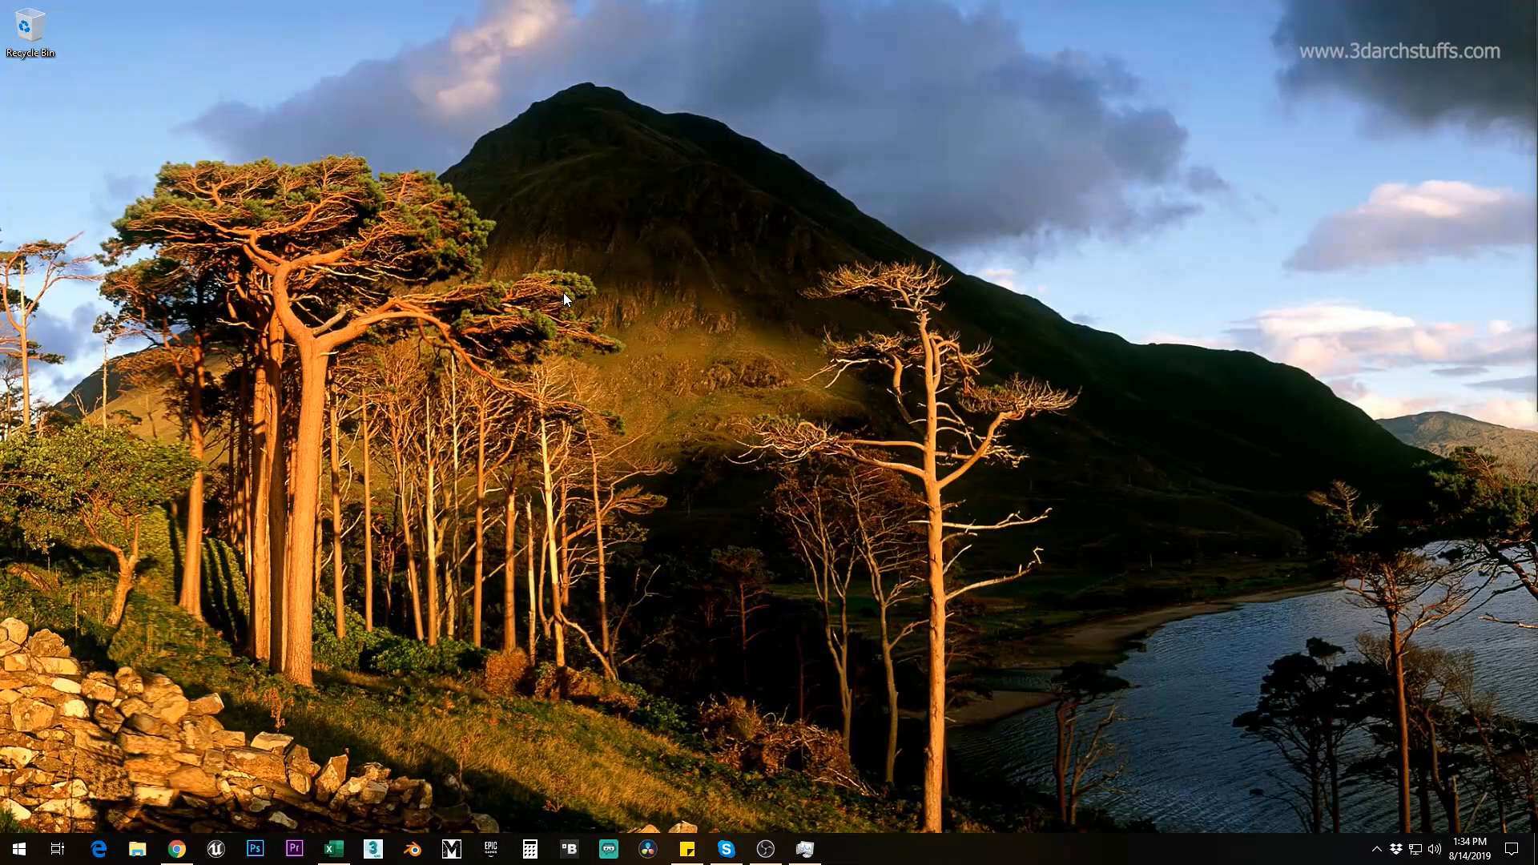
Step: Launch 3ds Max and open Original 3ds max File.max from the 3ds Max Projects\Scandinavian_House folder on drive E:
{"action": "left_click", "coordinate": [372, 848]}
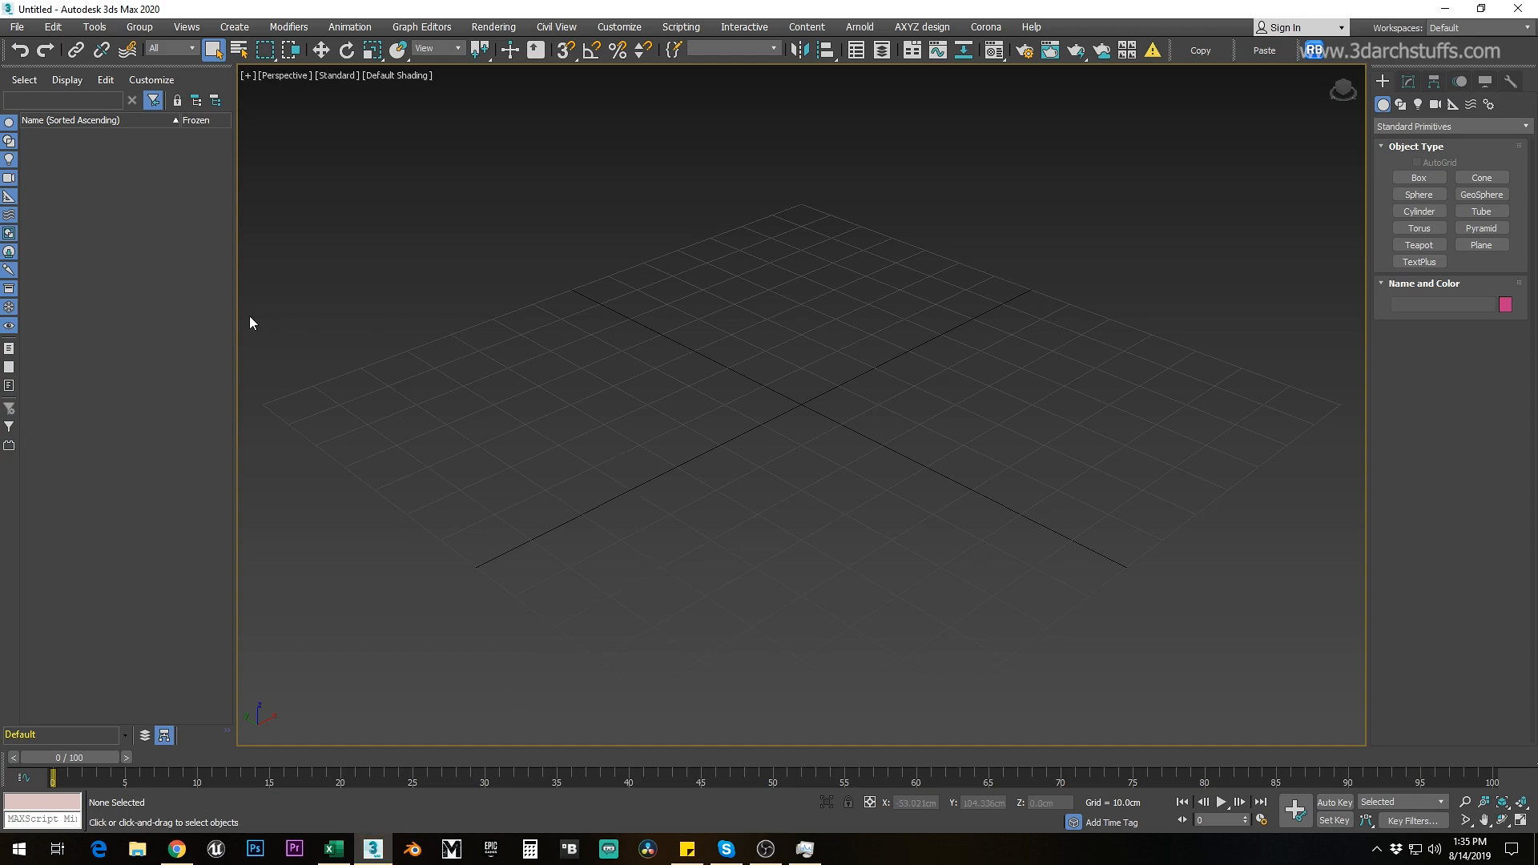
{"action": "left_click", "coordinate": [19, 27]}
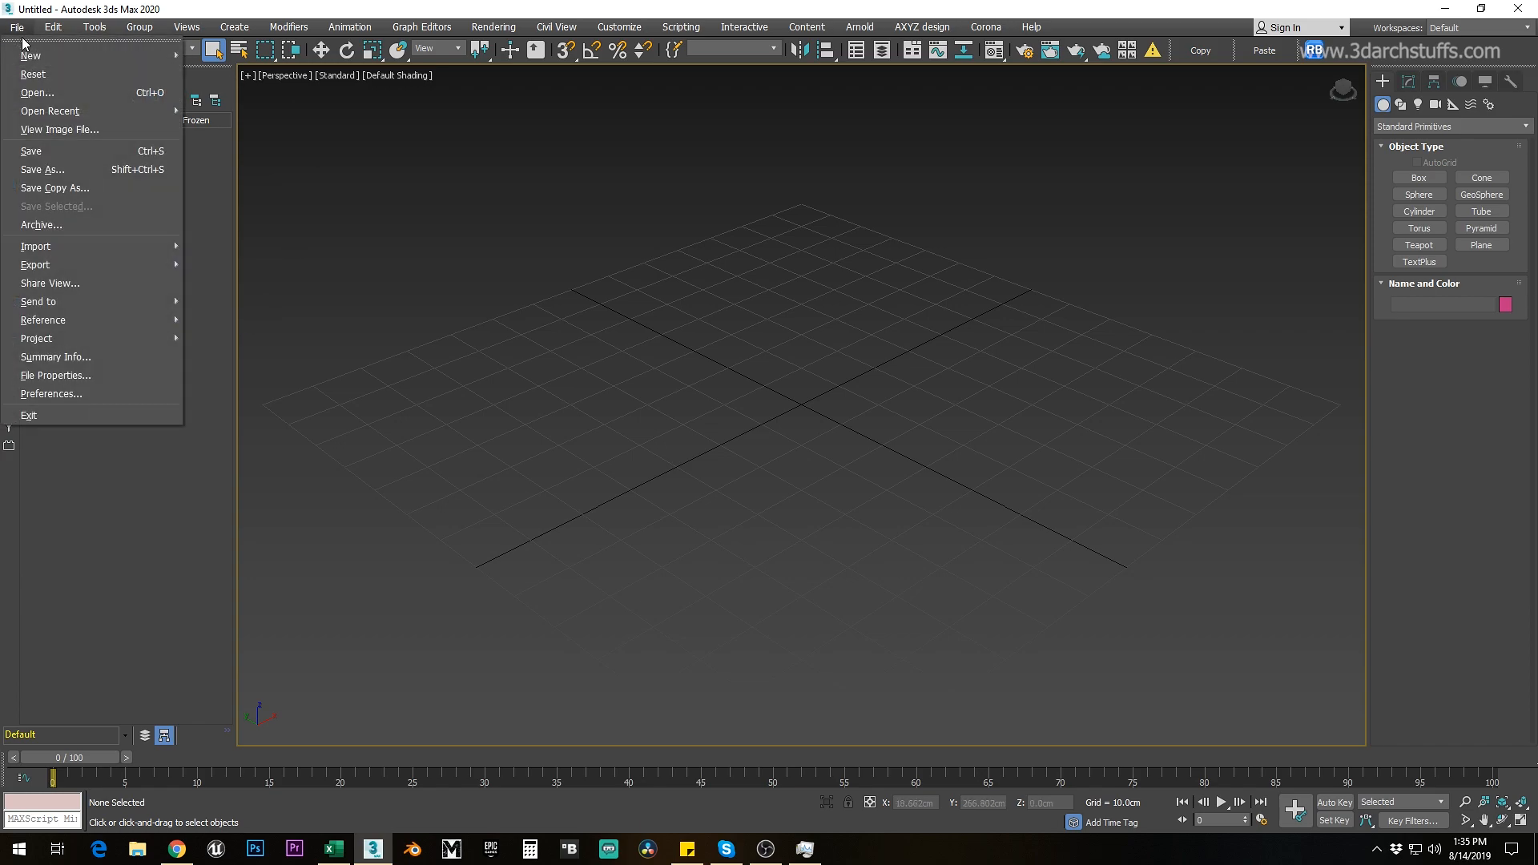
{"action": "left_click", "coordinate": [366, 56]}
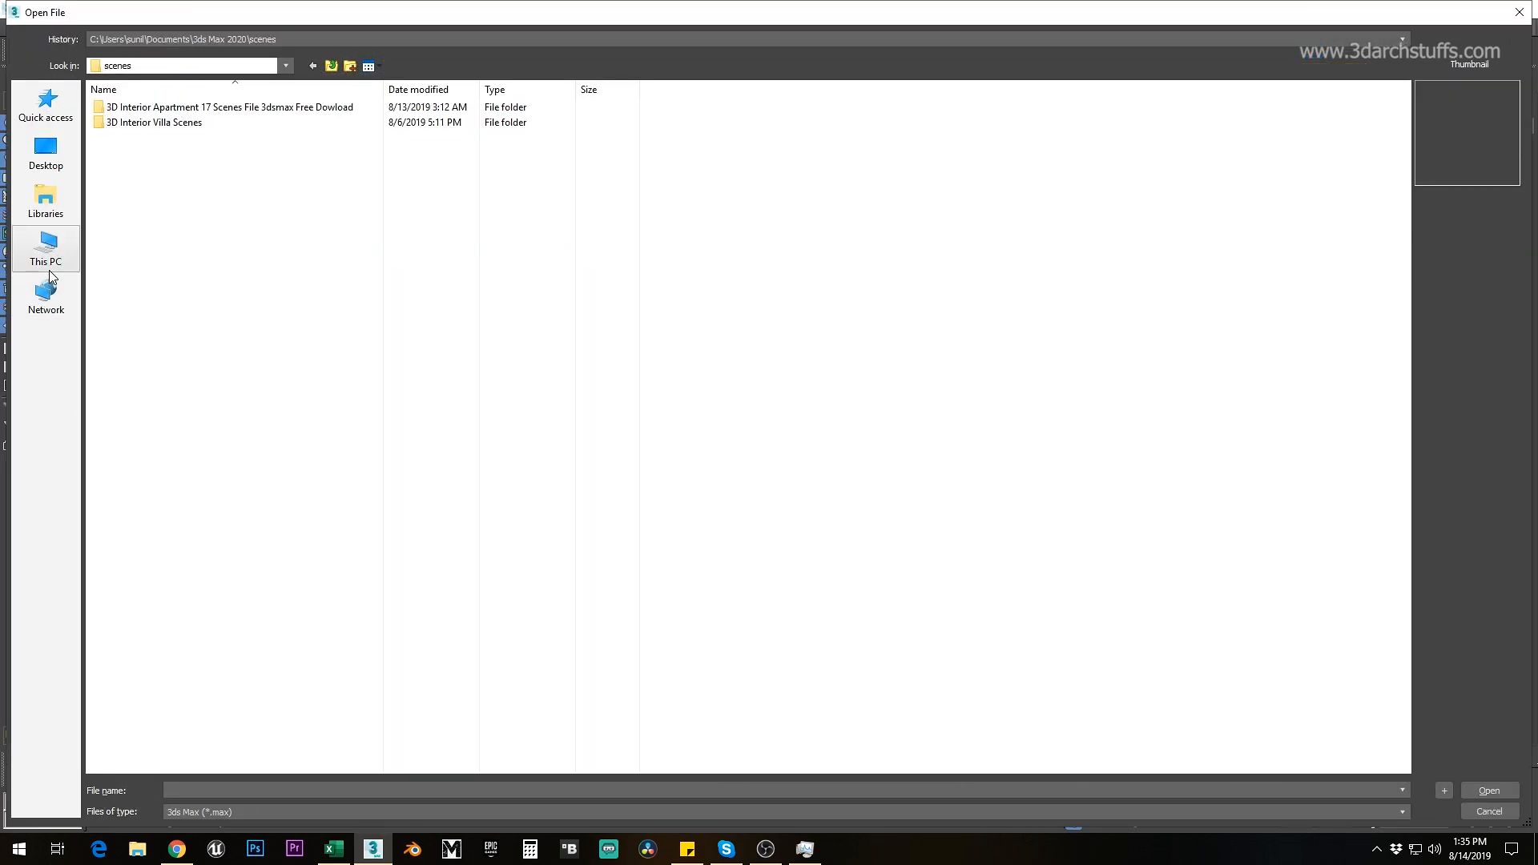
{"action": "left_click", "coordinate": [48, 258]}
{"action": "double_click", "coordinate": [472, 191]}
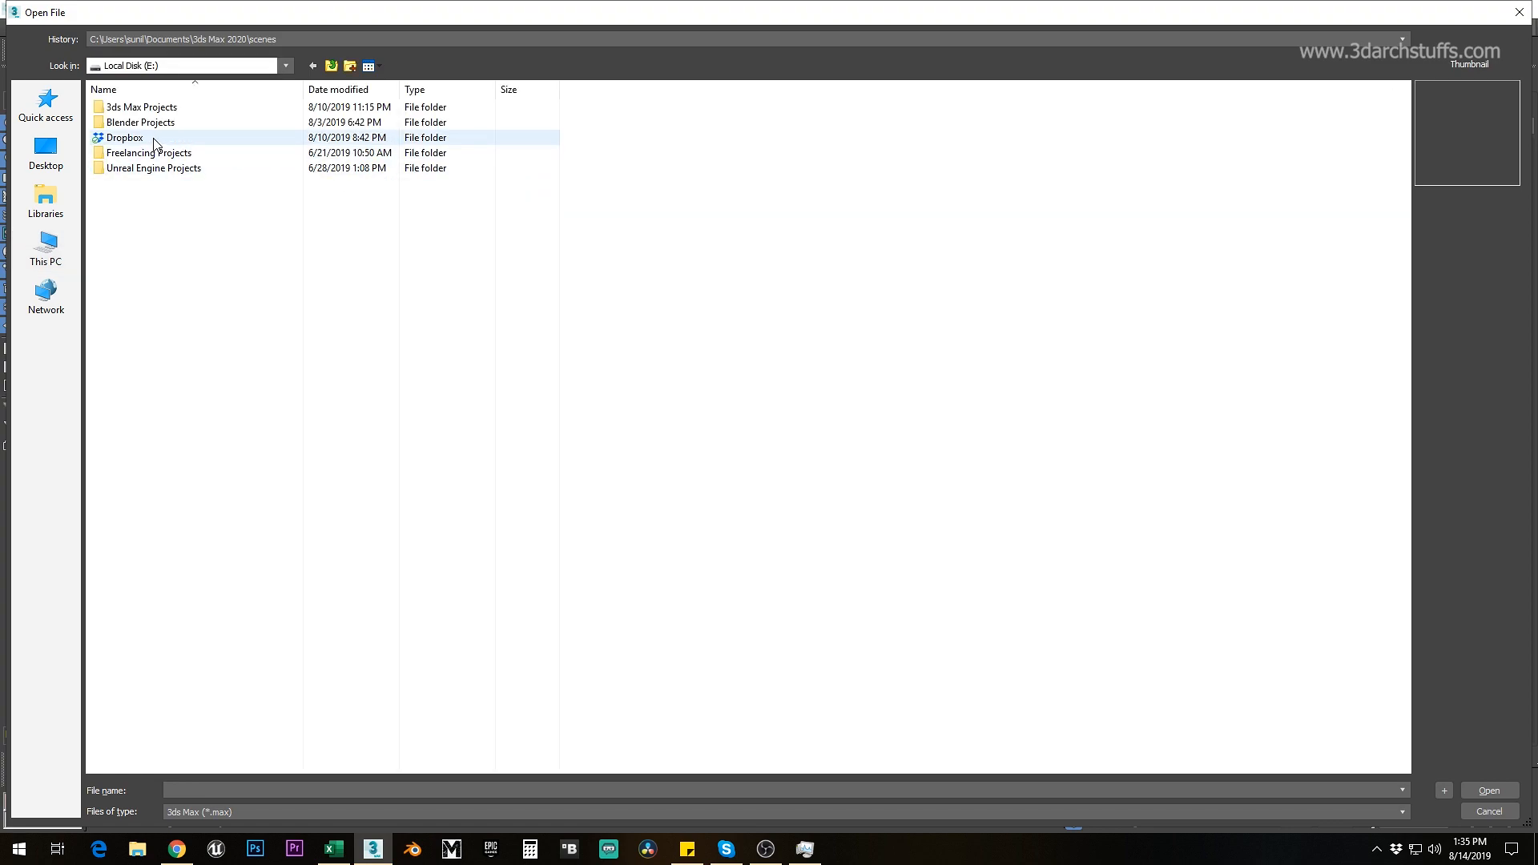
{"action": "double_click", "coordinate": [136, 106]}
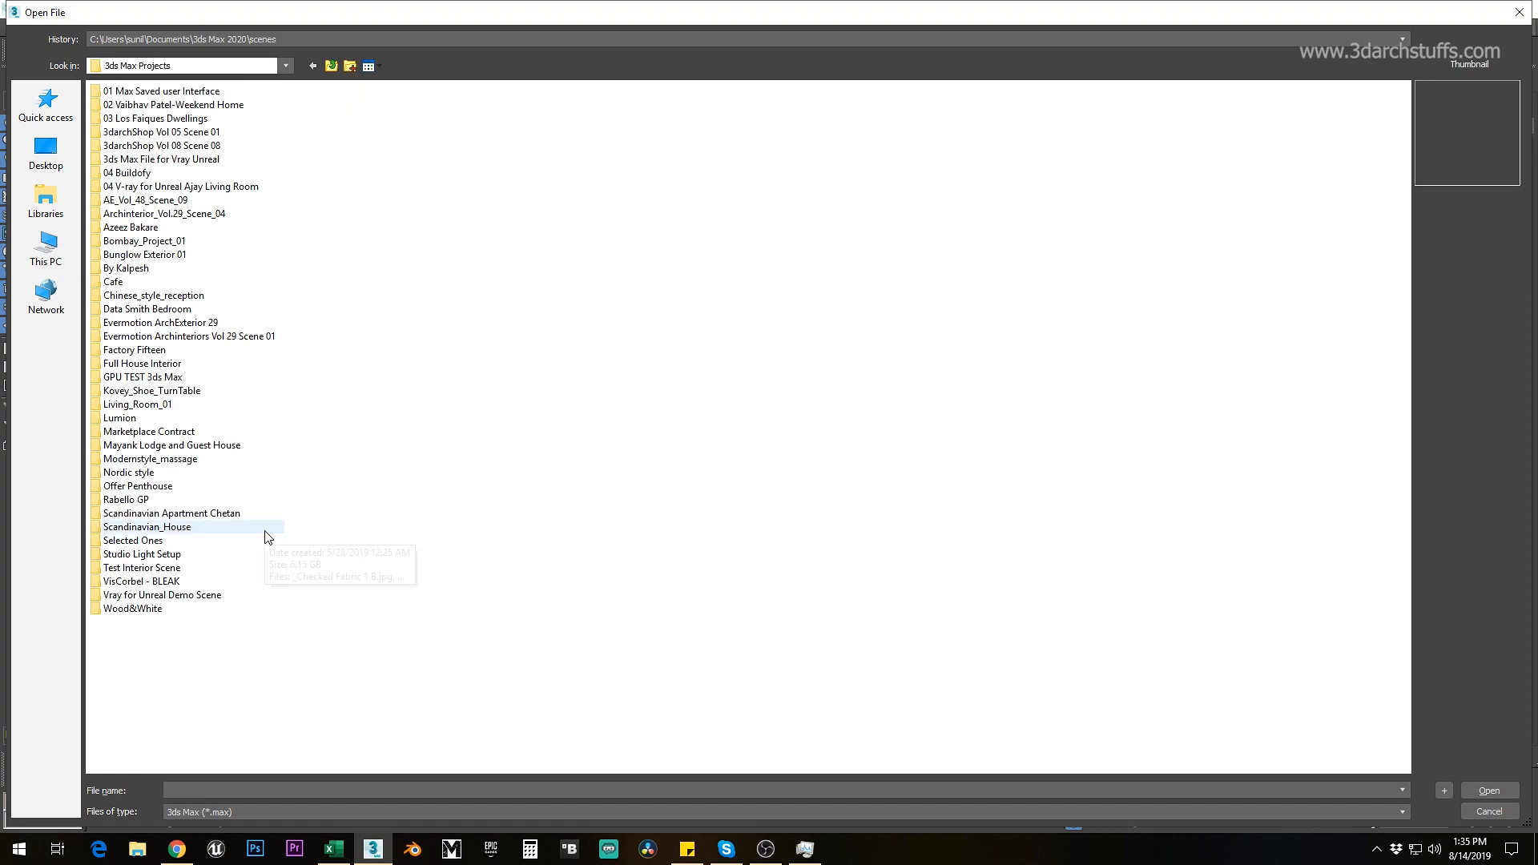
{"action": "left_click", "coordinate": [145, 529]}
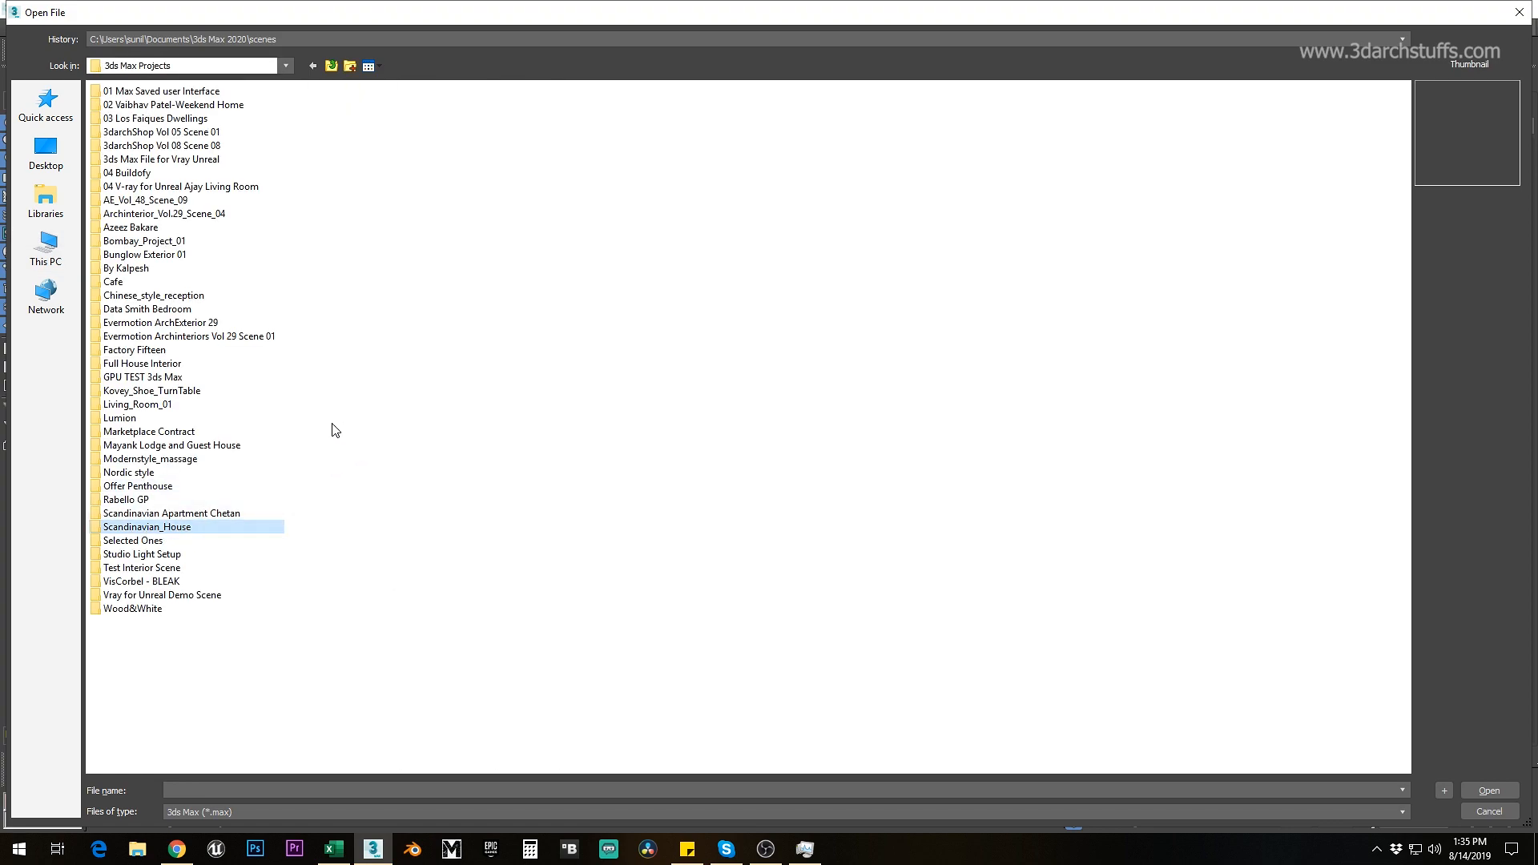
{"action": "double_click", "coordinate": [185, 528]}
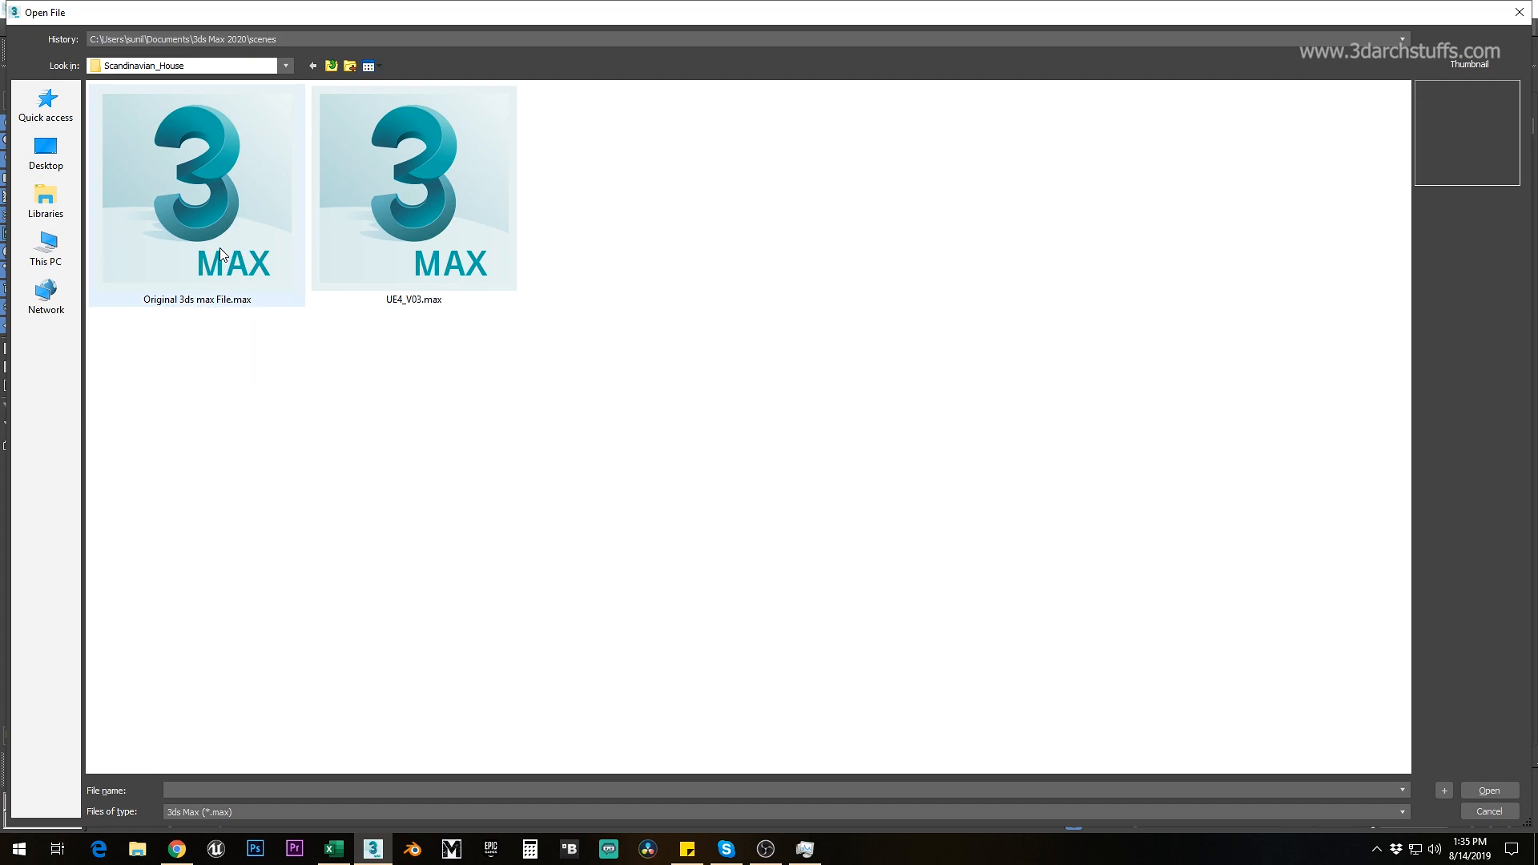
{"action": "left_click", "coordinate": [314, 379]}
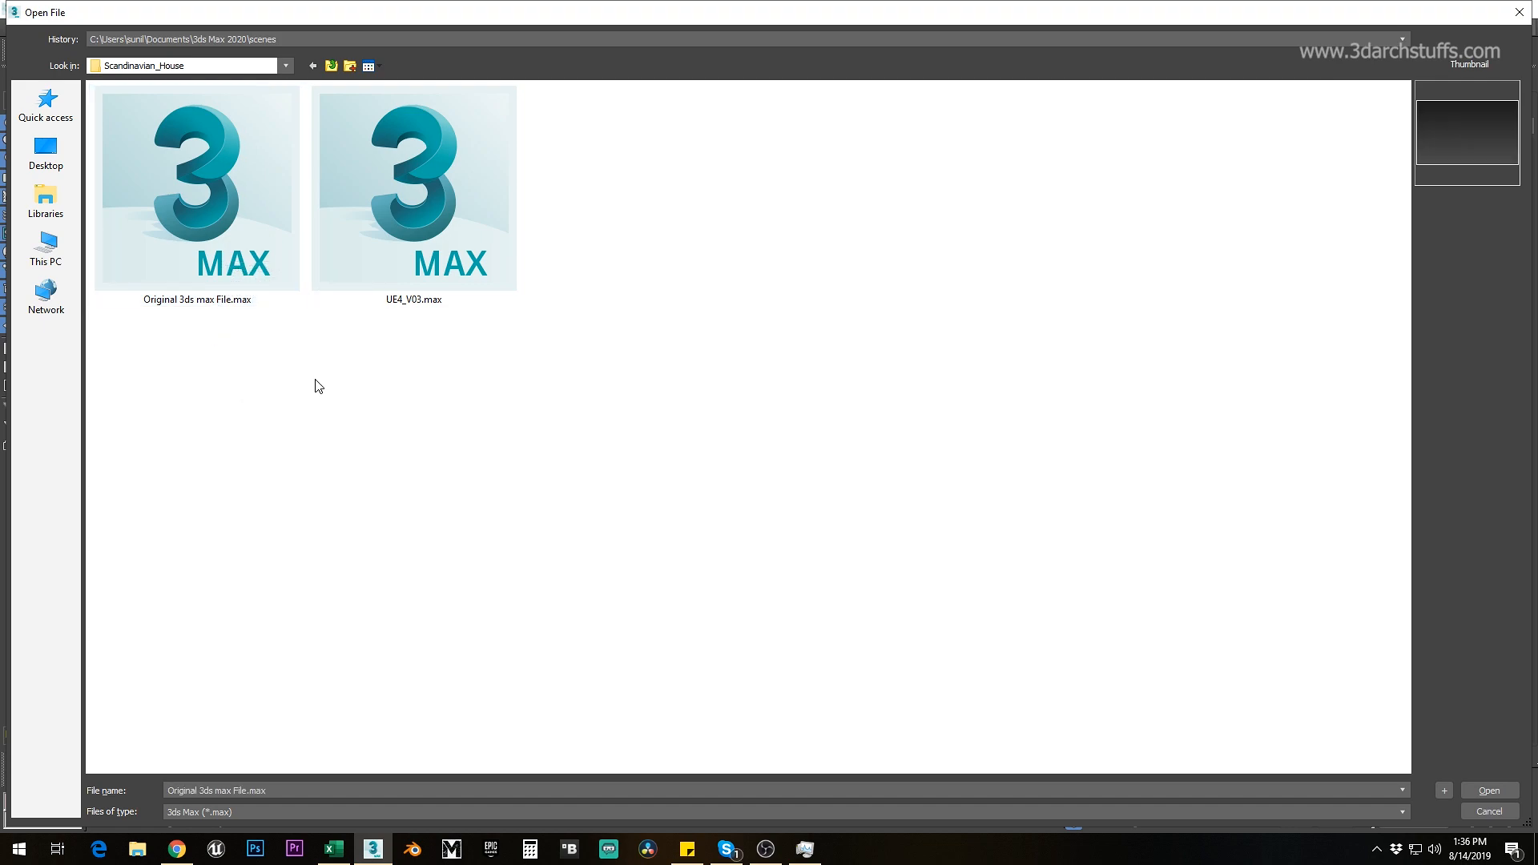
{"action": "left_click", "coordinate": [243, 247]}
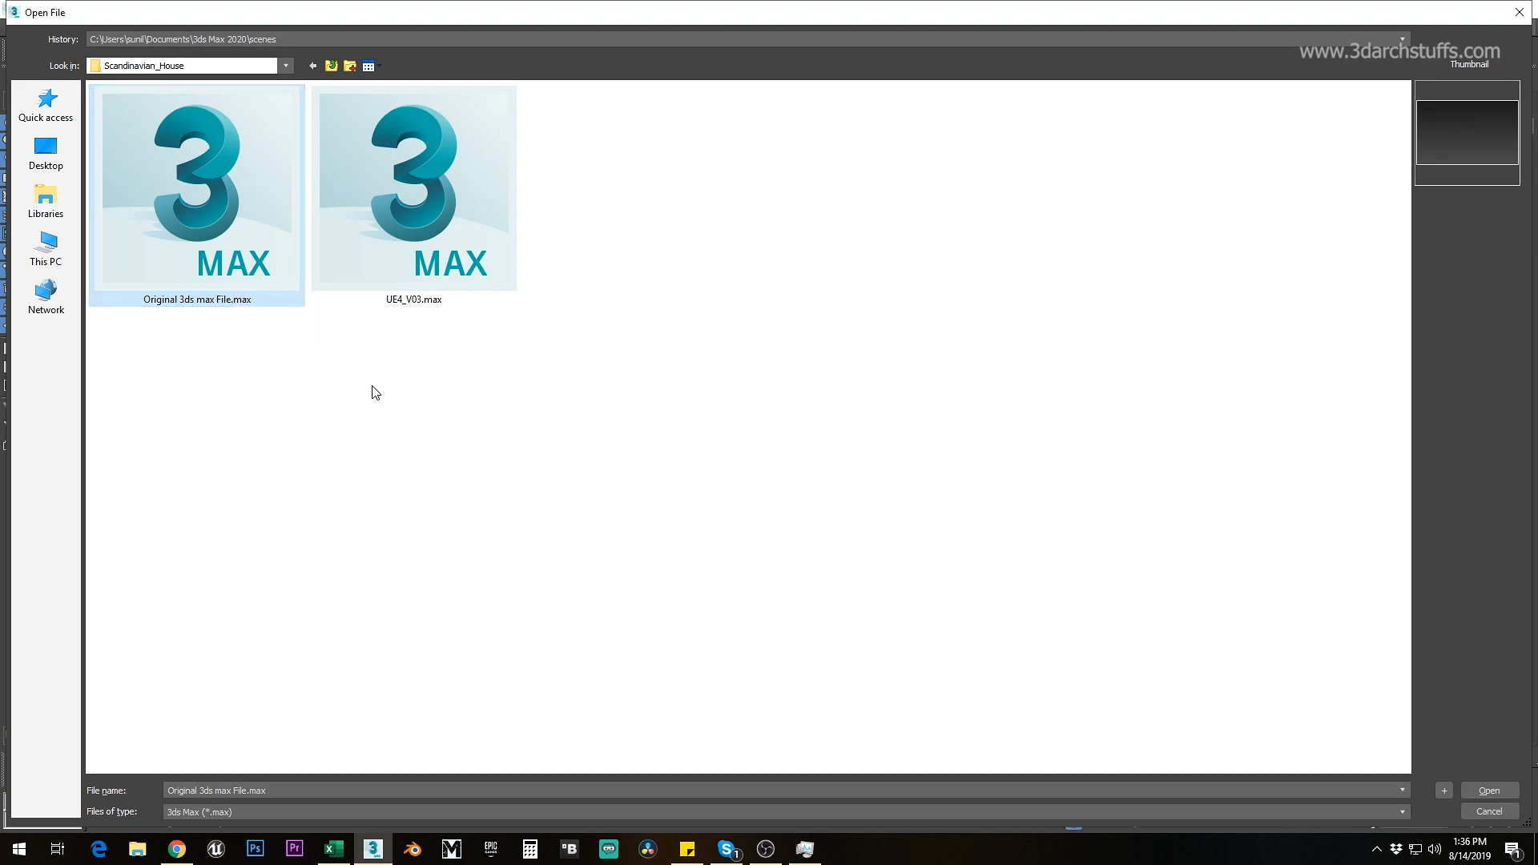
{"action": "left_click", "coordinate": [1487, 791]}
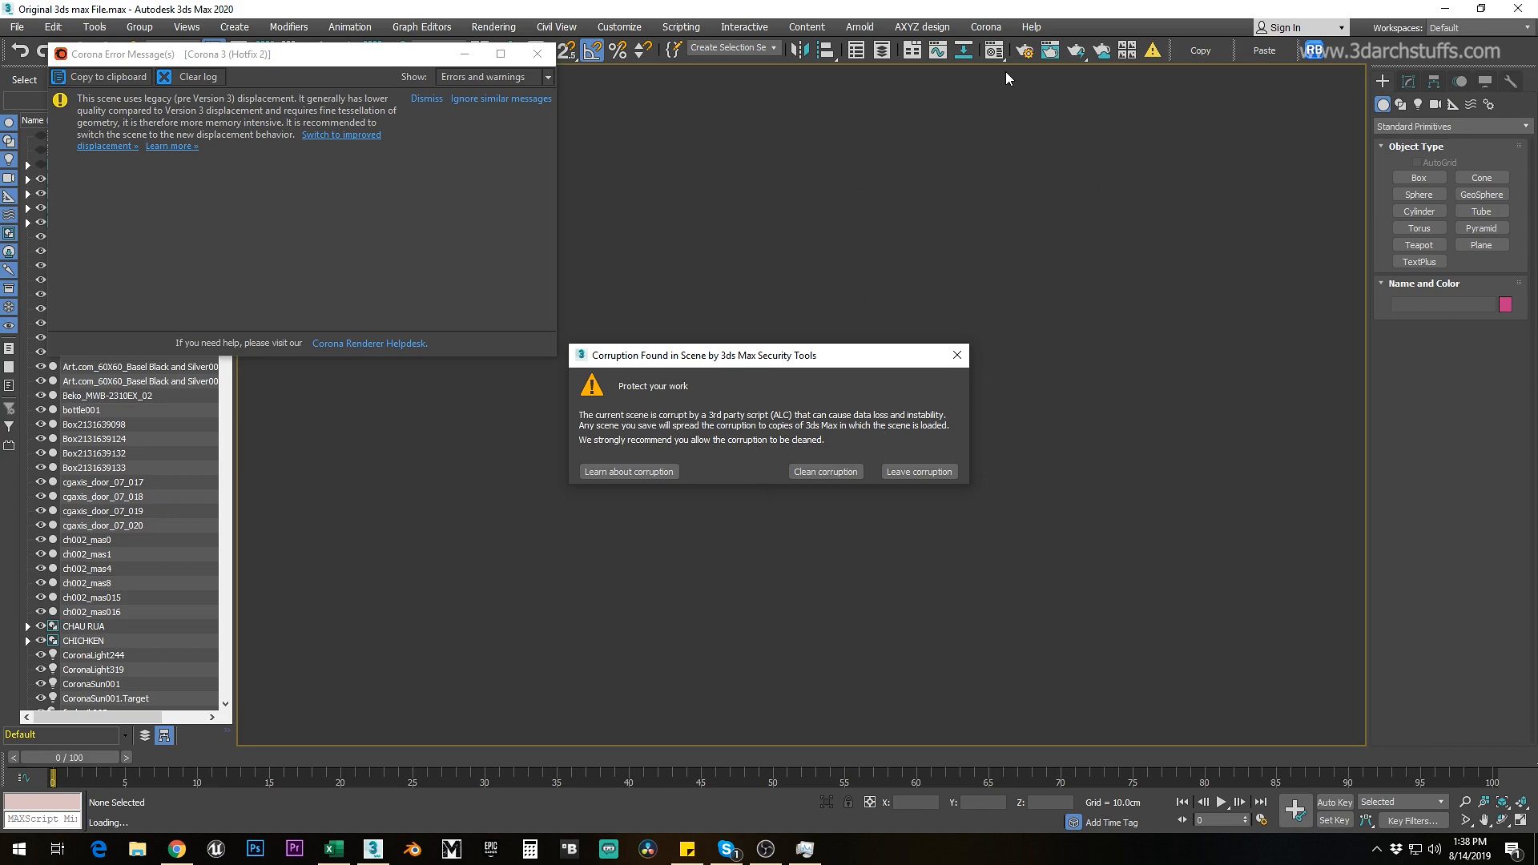
Step: Clean the scene corruption and dismiss the missing file, isolation, virus and Corona notices while the scene loads
{"action": "left_click", "coordinate": [819, 472]}
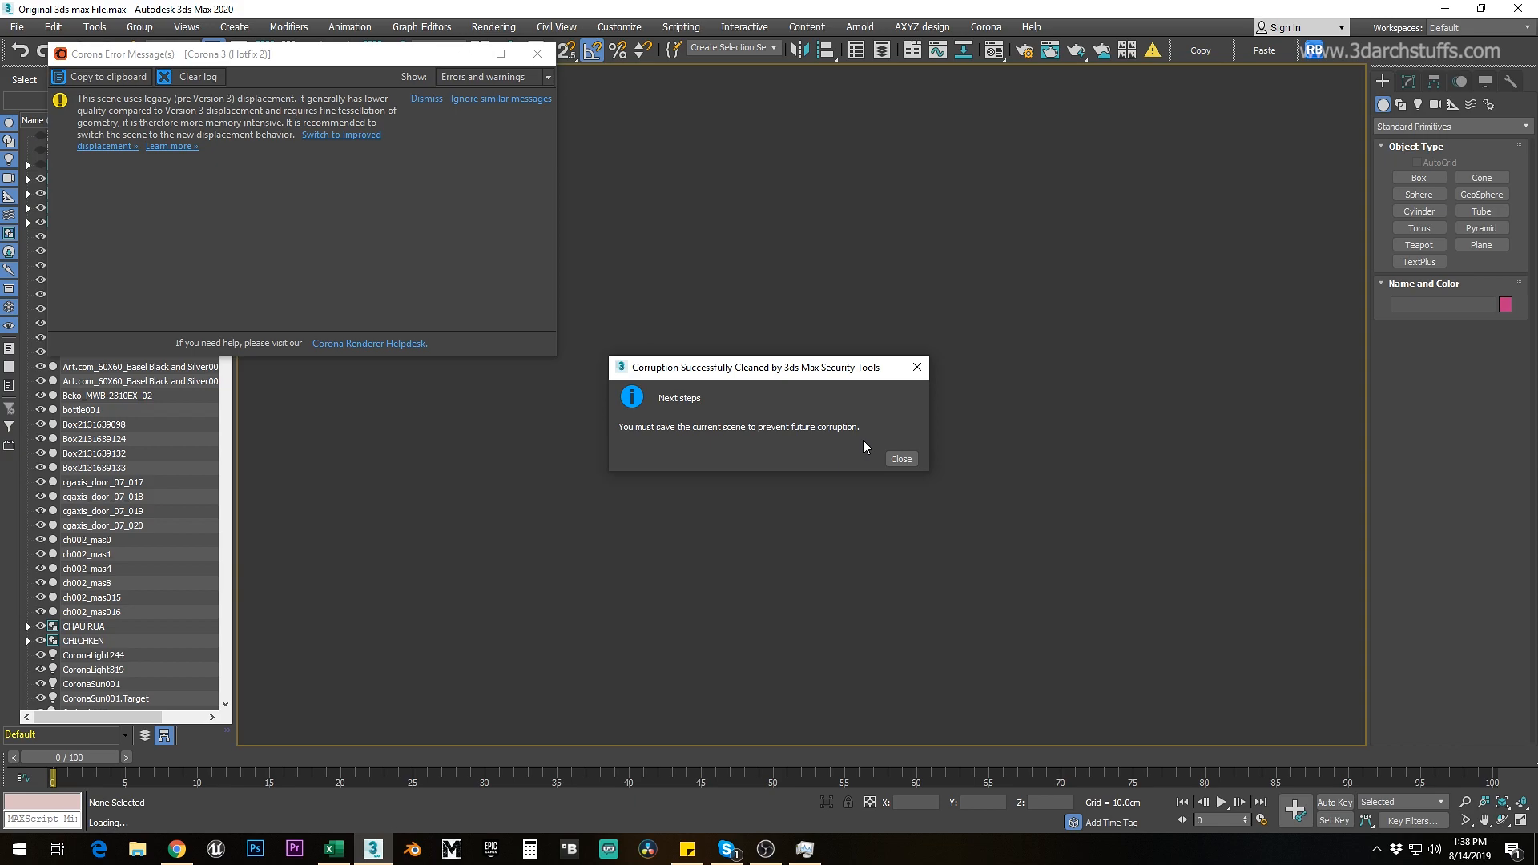
{"action": "left_click", "coordinate": [900, 459]}
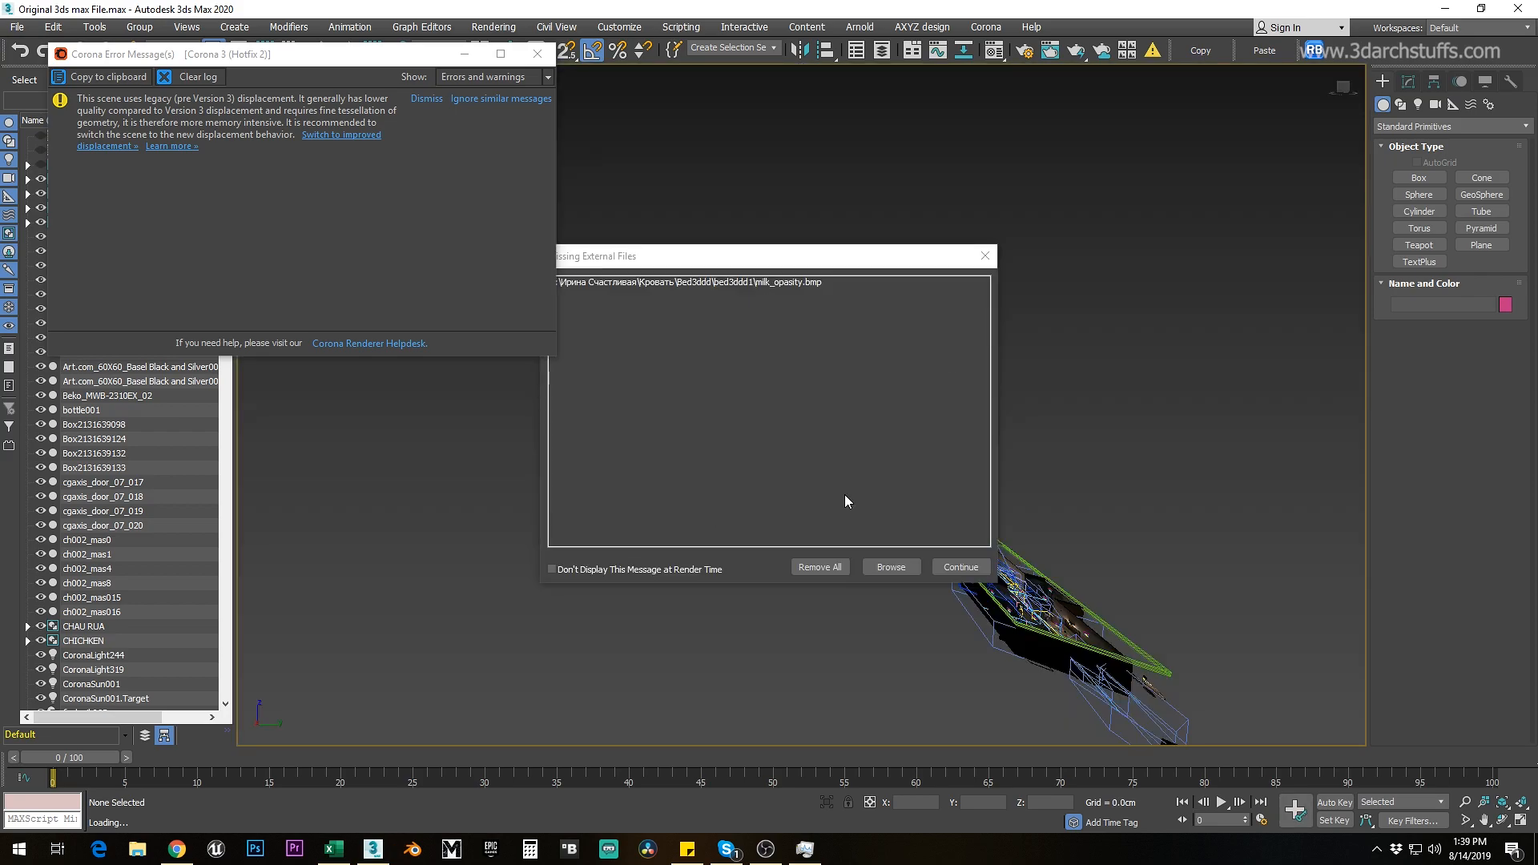
{"action": "left_click", "coordinate": [686, 254]}
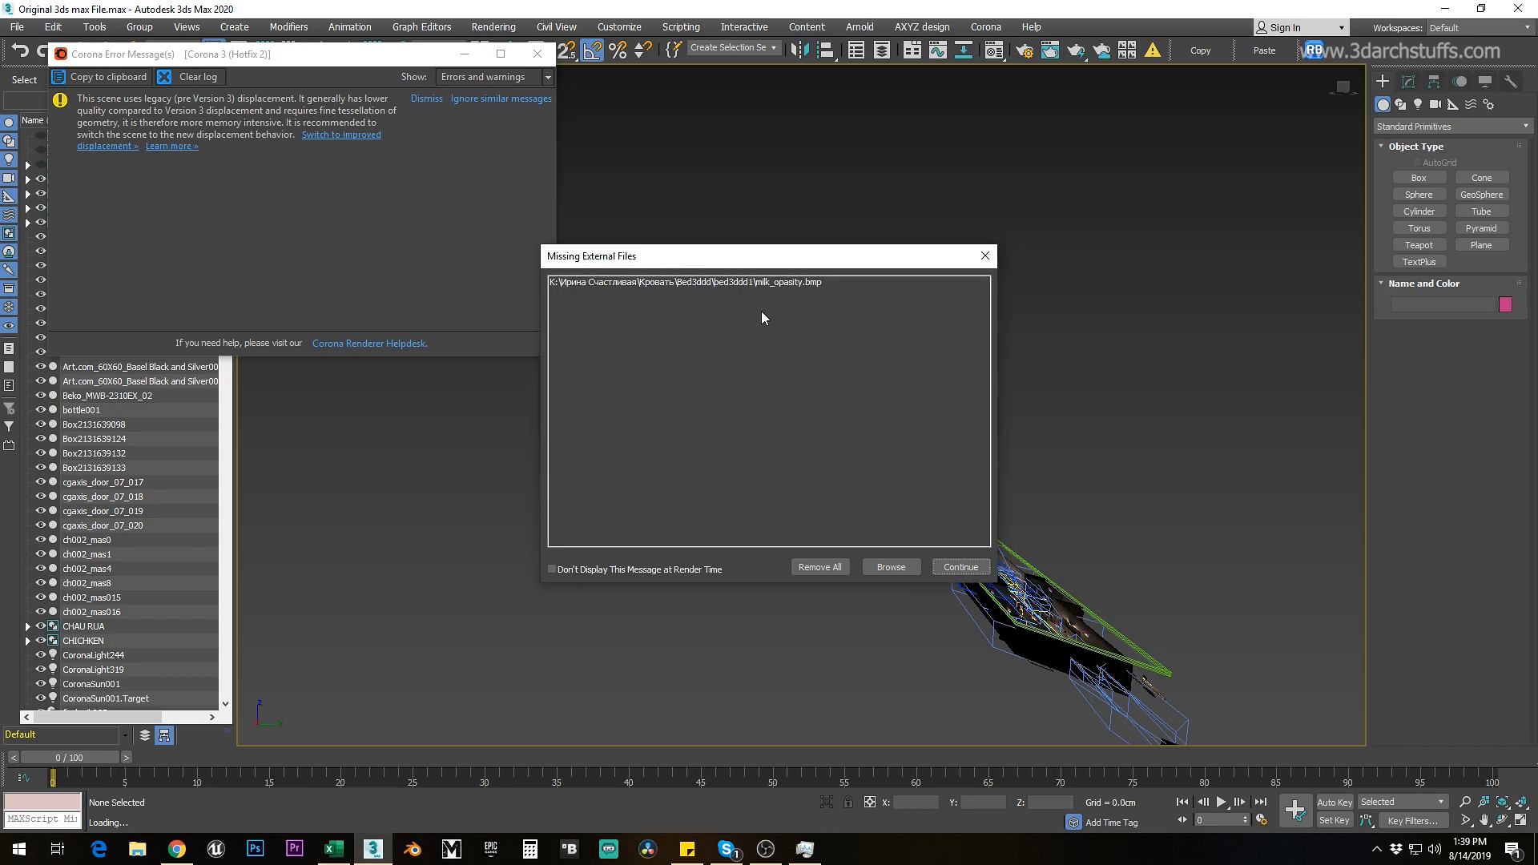
{"action": "left_click", "coordinate": [957, 567]}
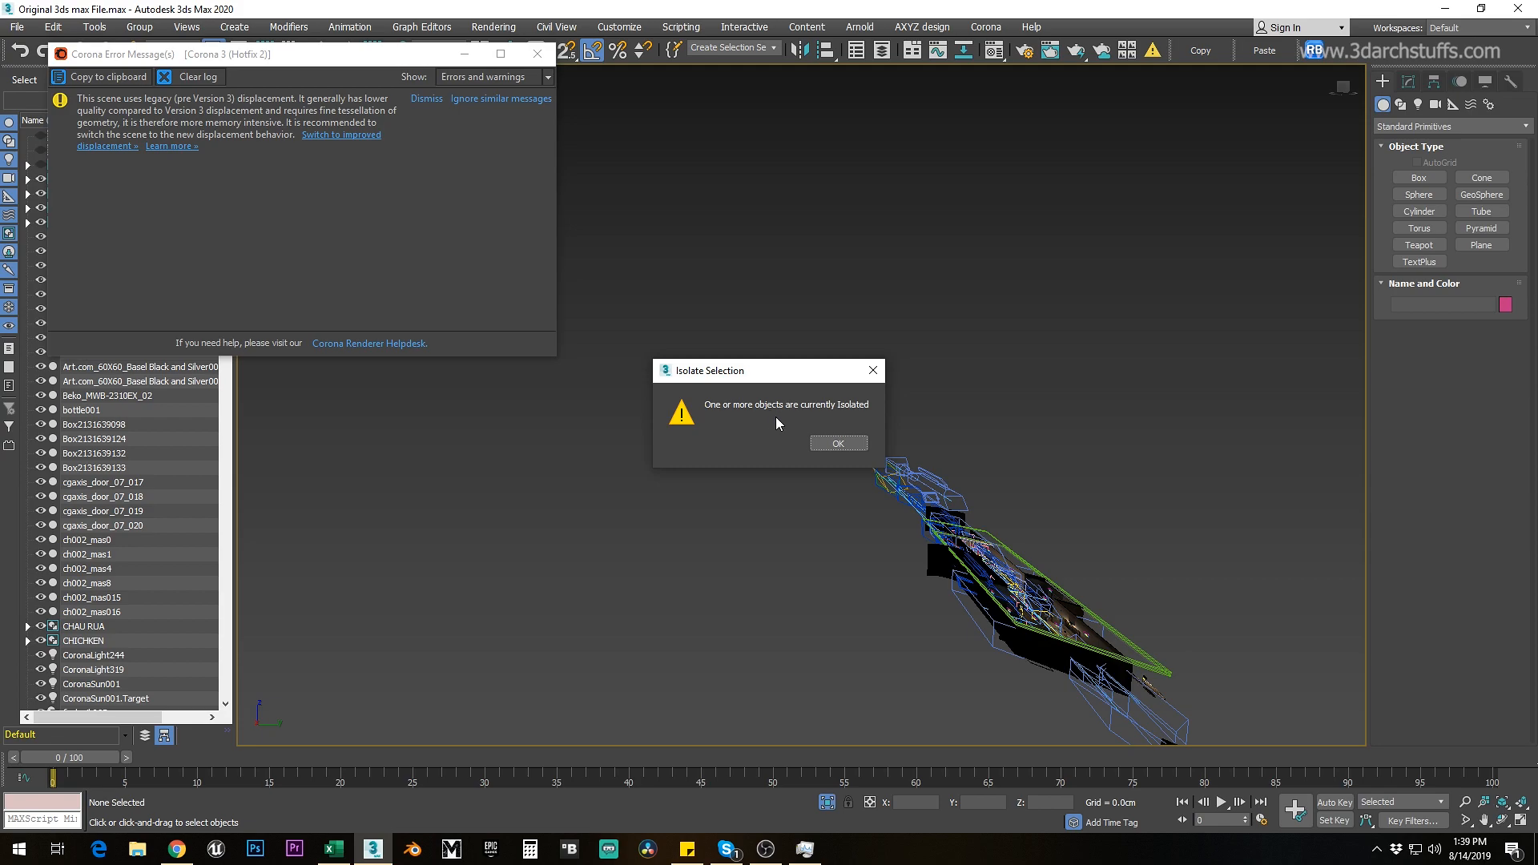
{"action": "left_click", "coordinate": [825, 444]}
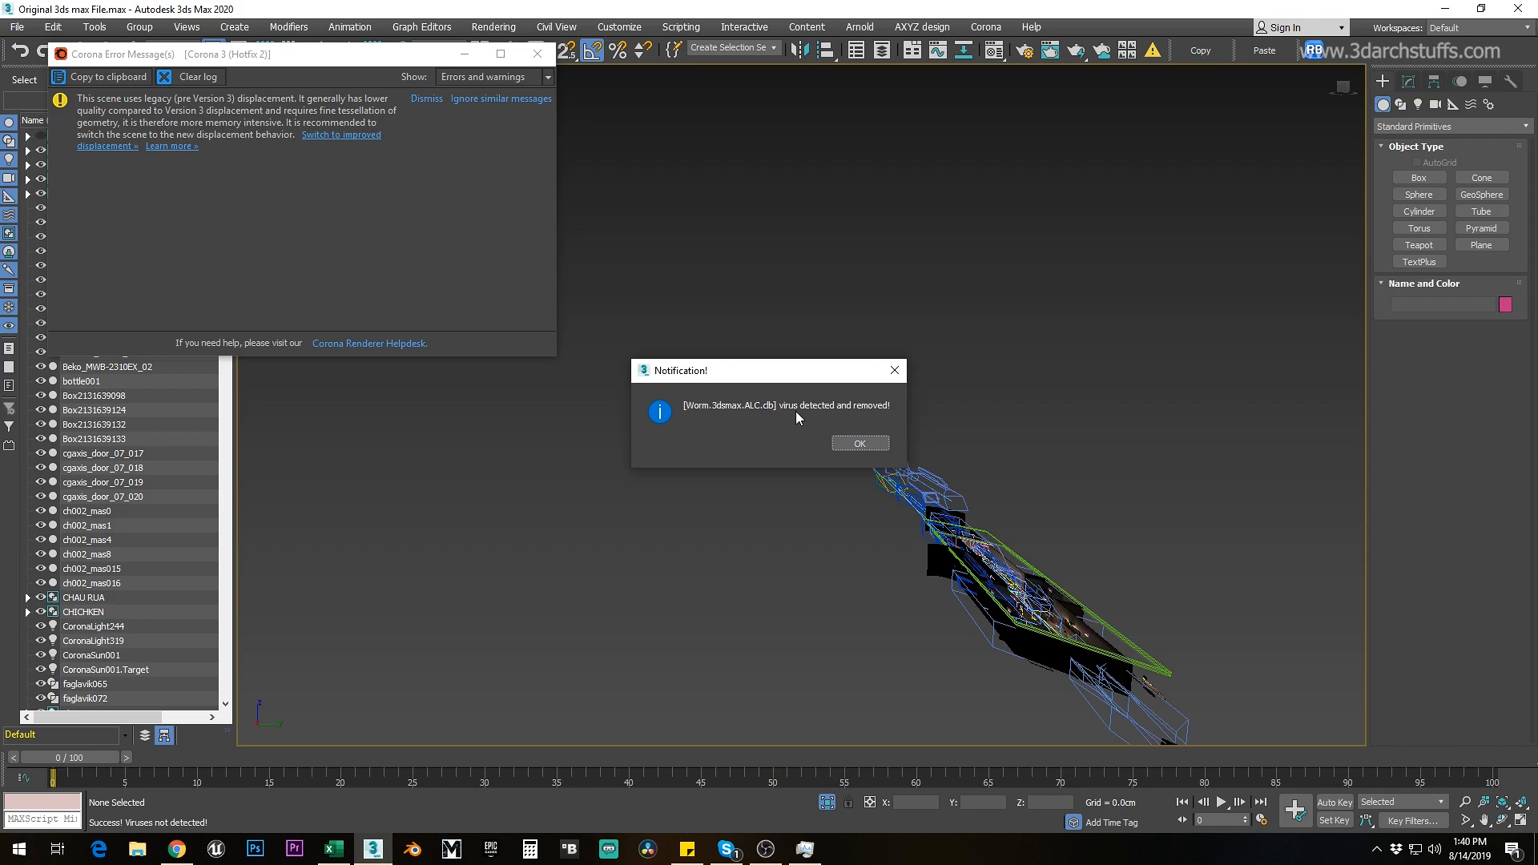
{"action": "left_click", "coordinate": [858, 442]}
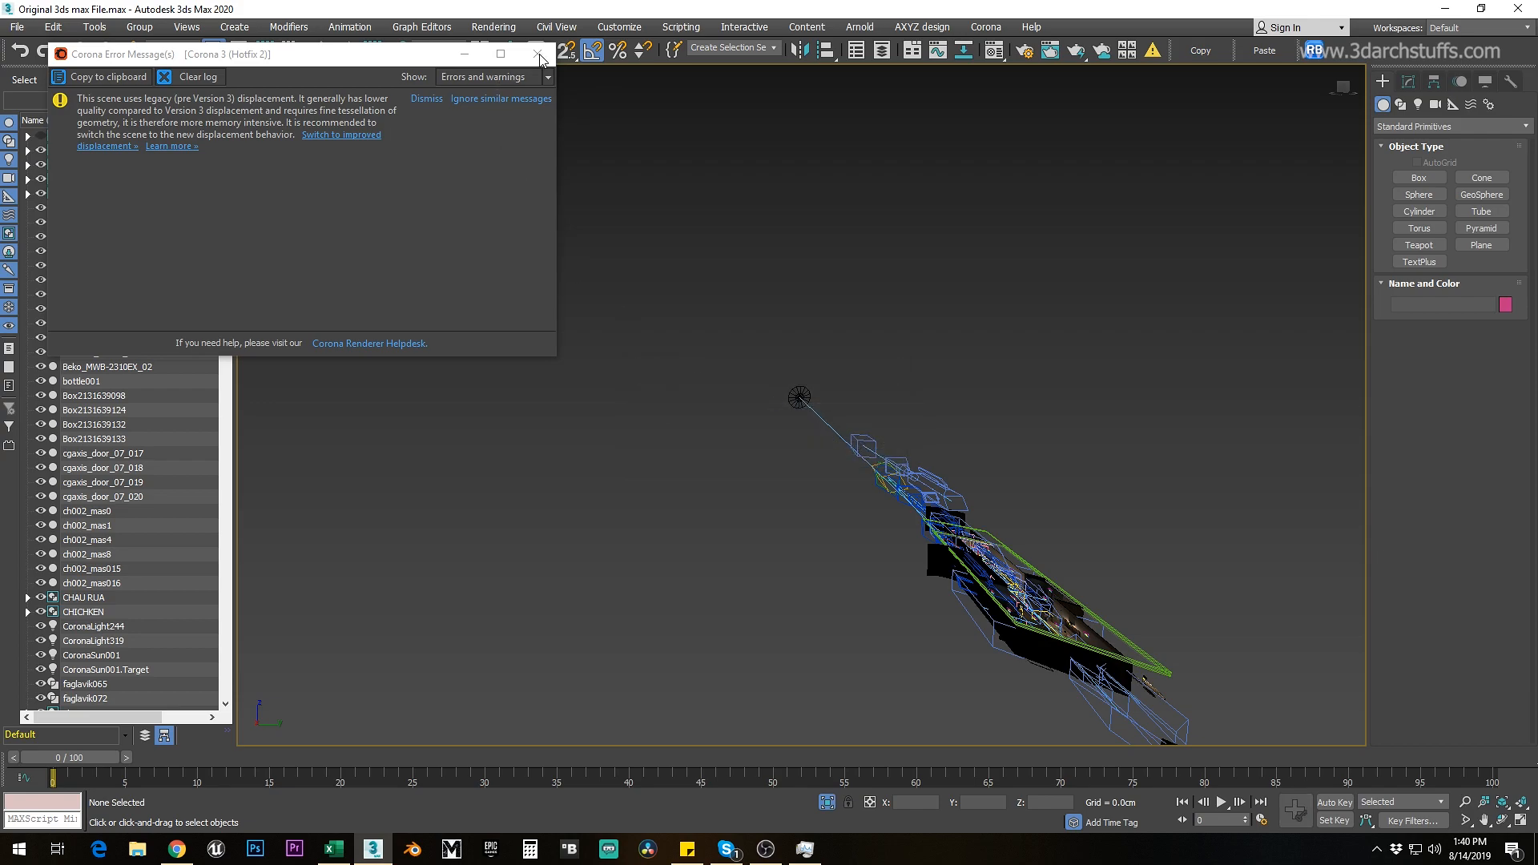
{"action": "left_click", "coordinate": [536, 54]}
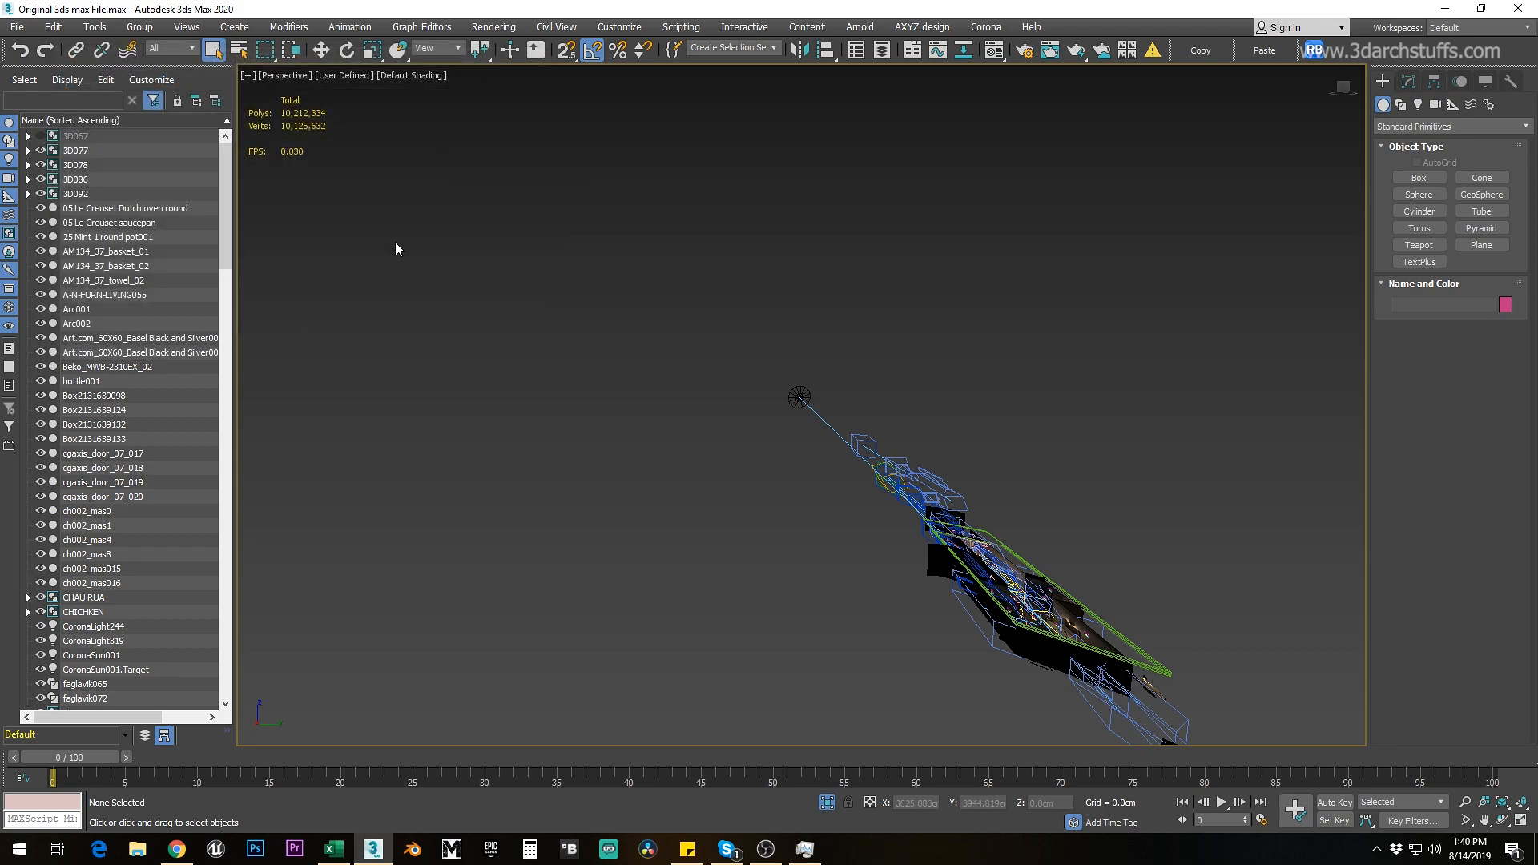
Step: Save the scene as Tutorial_V01 in the Scandinavian_House folder
{"action": "left_click", "coordinate": [16, 26]}
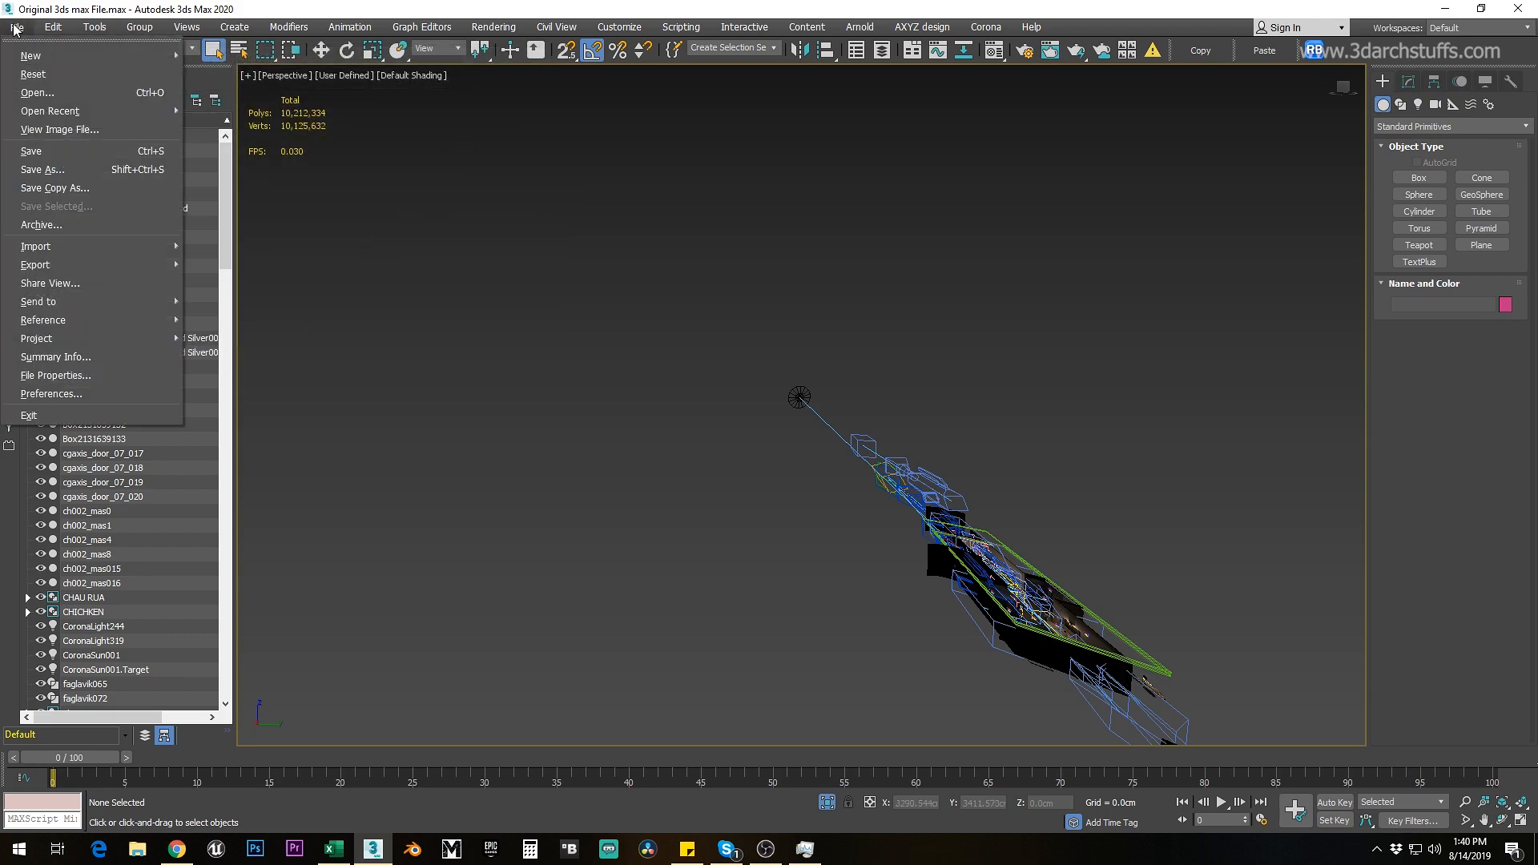
{"action": "left_click", "coordinate": [45, 170]}
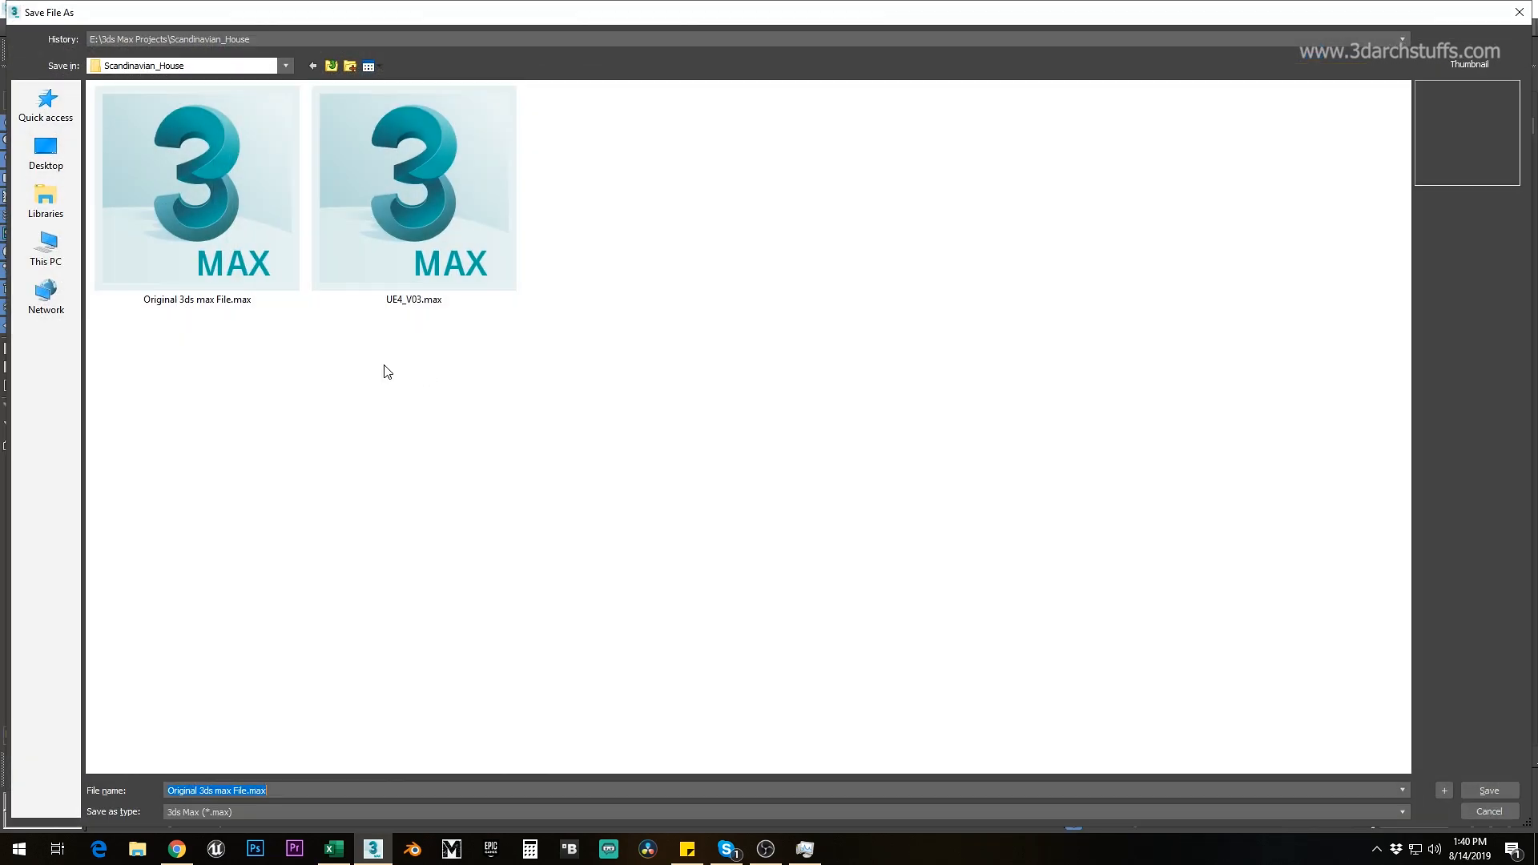
{"action": "left_click", "coordinate": [294, 789]}
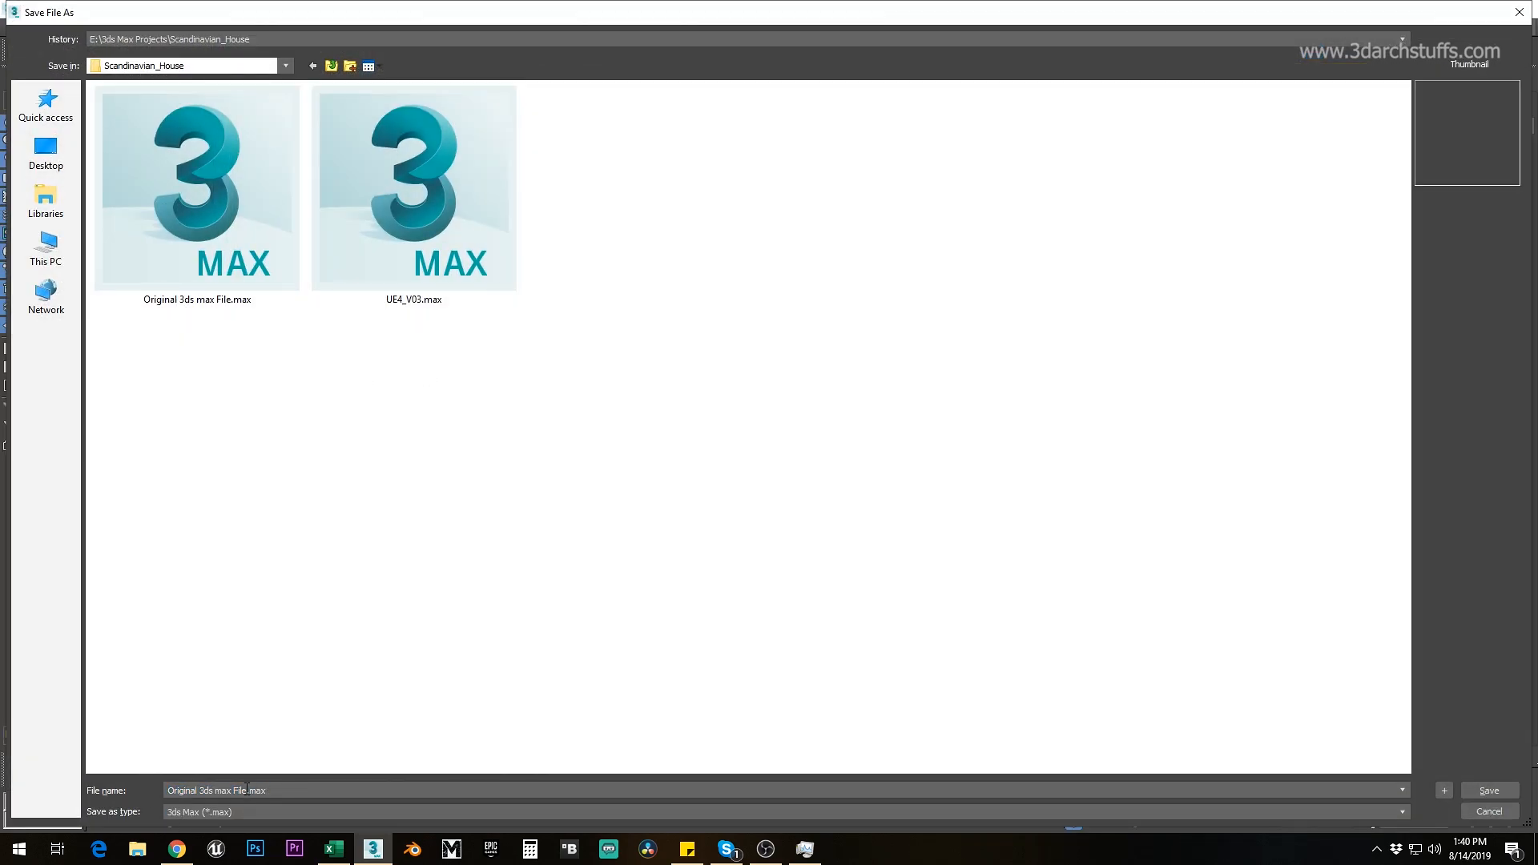
{"action": "left_click_drag", "start_coordinate": [204, 799], "coordinate": [121, 800]}
{"action": "type", "text": "Tutorial"}
{"action": "type", "text": "_V01"}
{"action": "left_click", "coordinate": [1488, 790]}
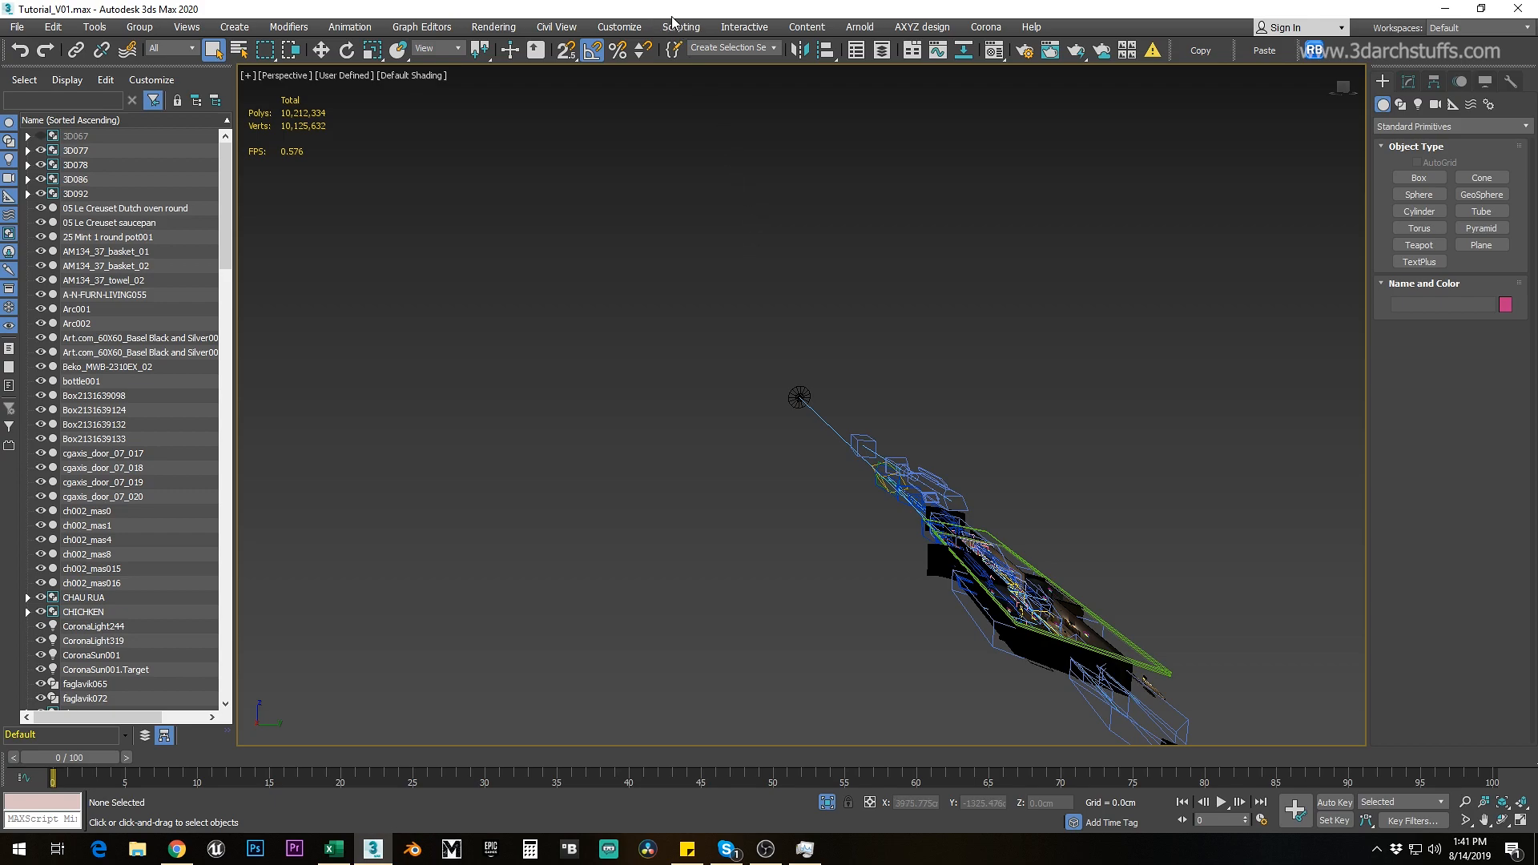
Step: Run the mb_resource_collector02.mse script to install the mb Resource Collector utility and close its installation notice
{"action": "left_click", "coordinate": [692, 32]}
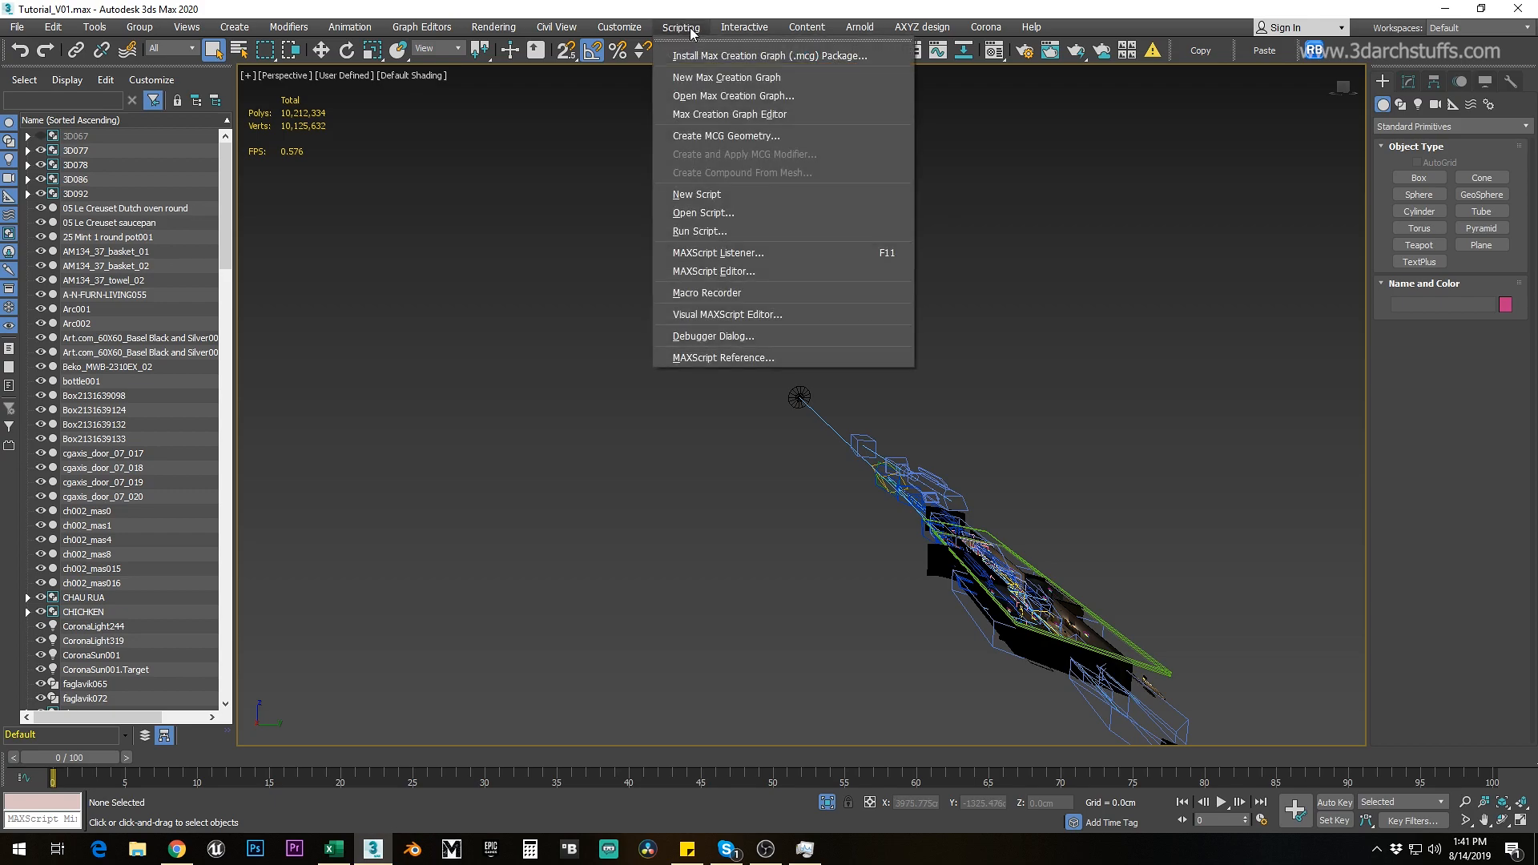
{"action": "left_click", "coordinate": [701, 232]}
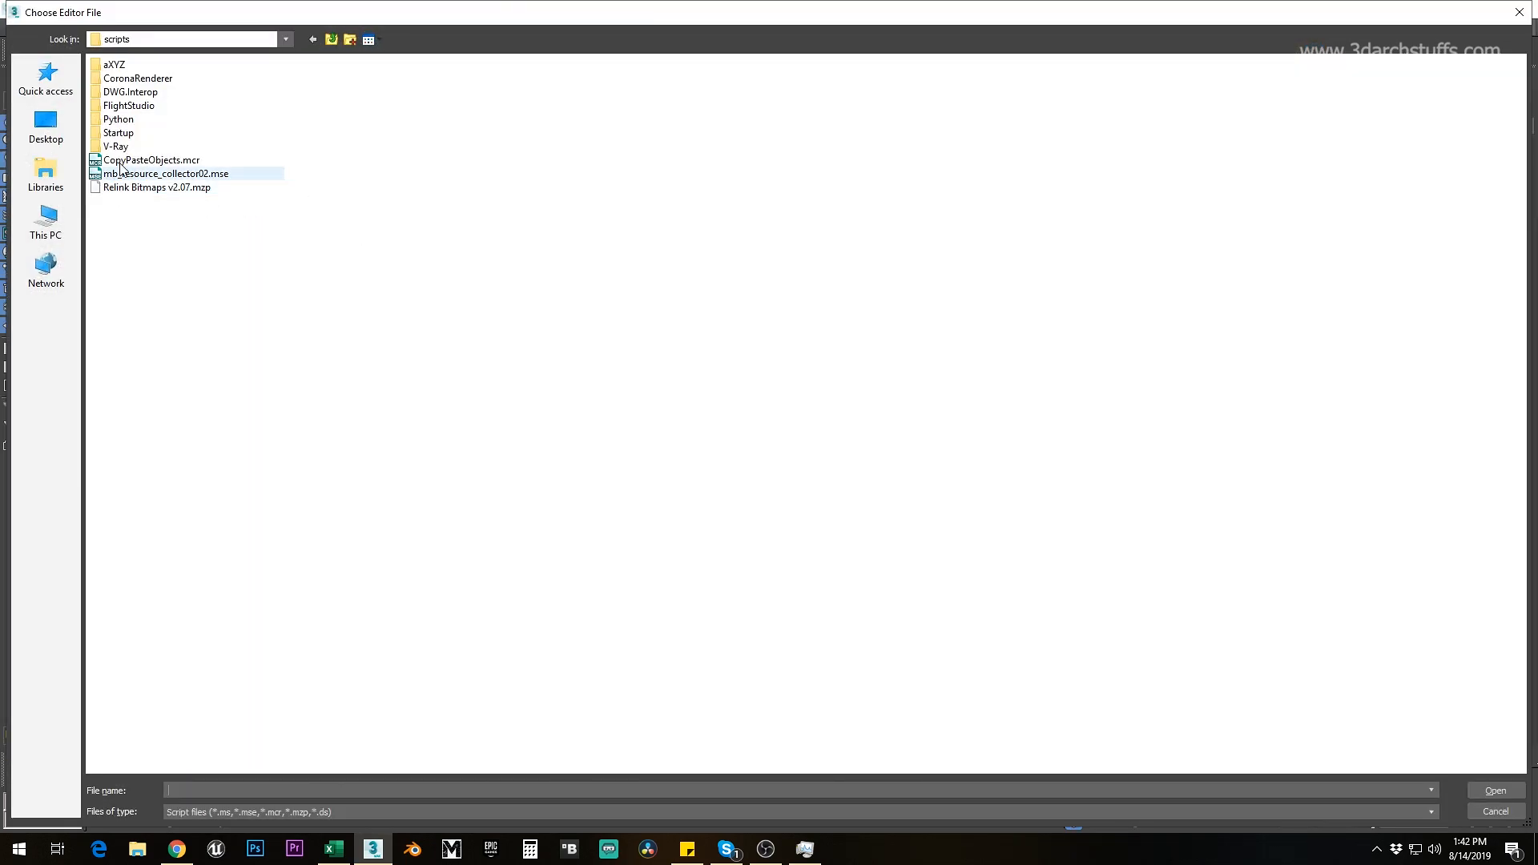
{"action": "left_click", "coordinate": [165, 174]}
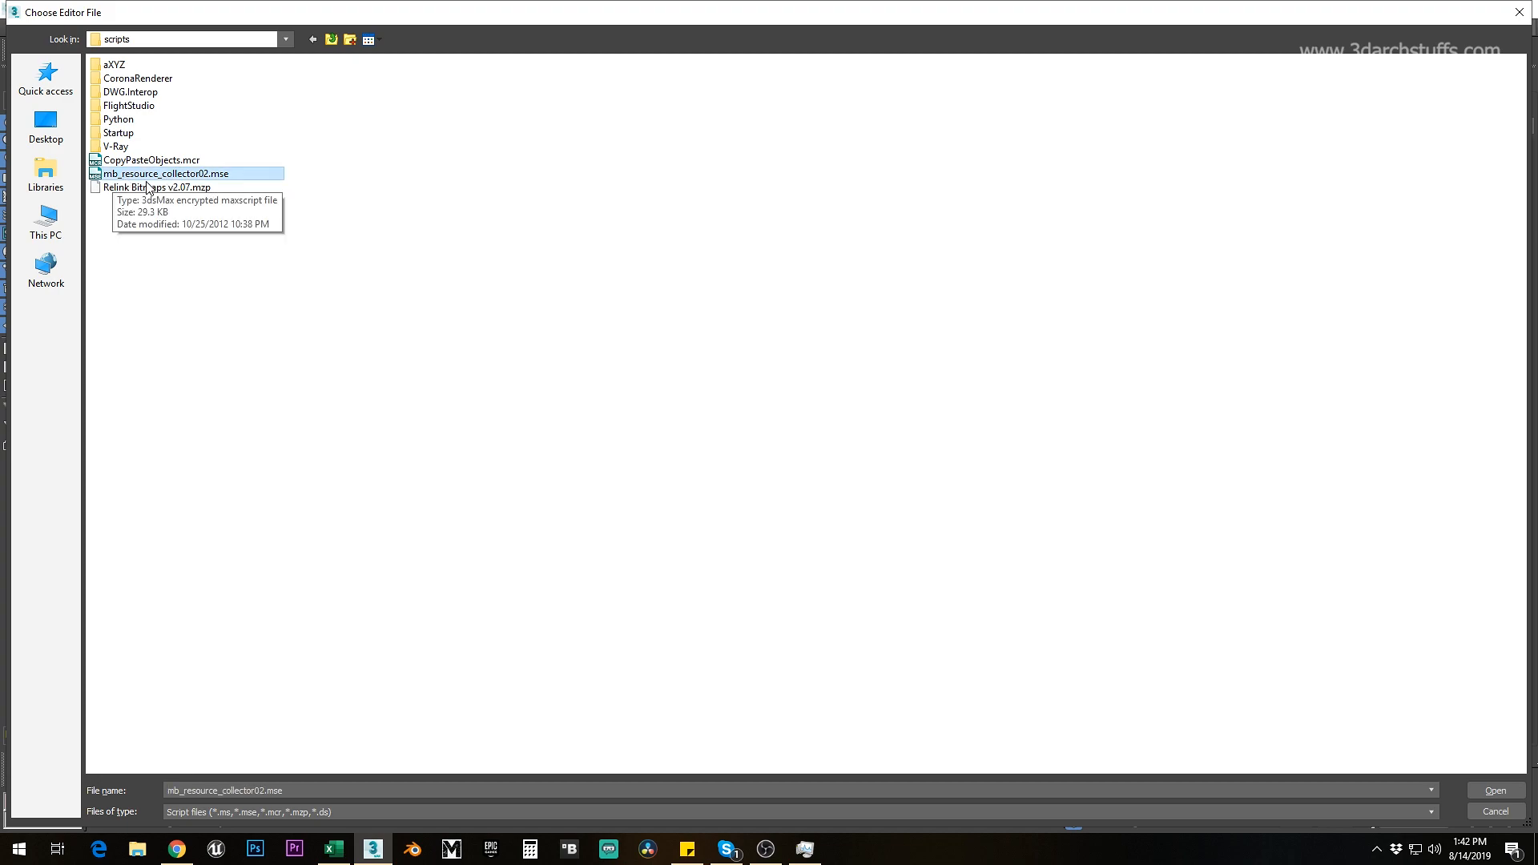
{"action": "left_click", "coordinate": [1483, 790]}
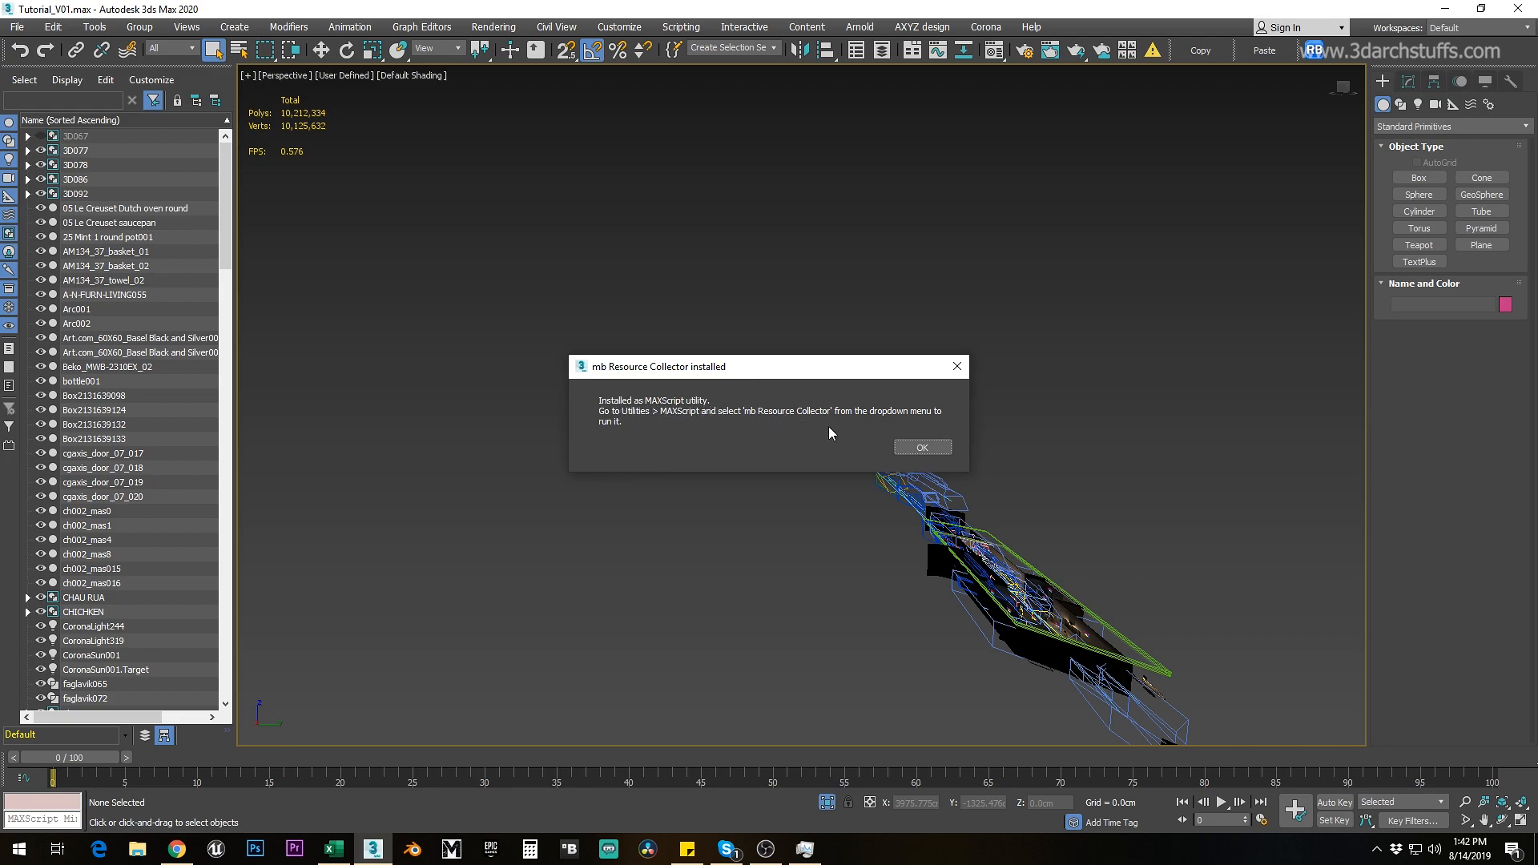
{"action": "left_click", "coordinate": [913, 450]}
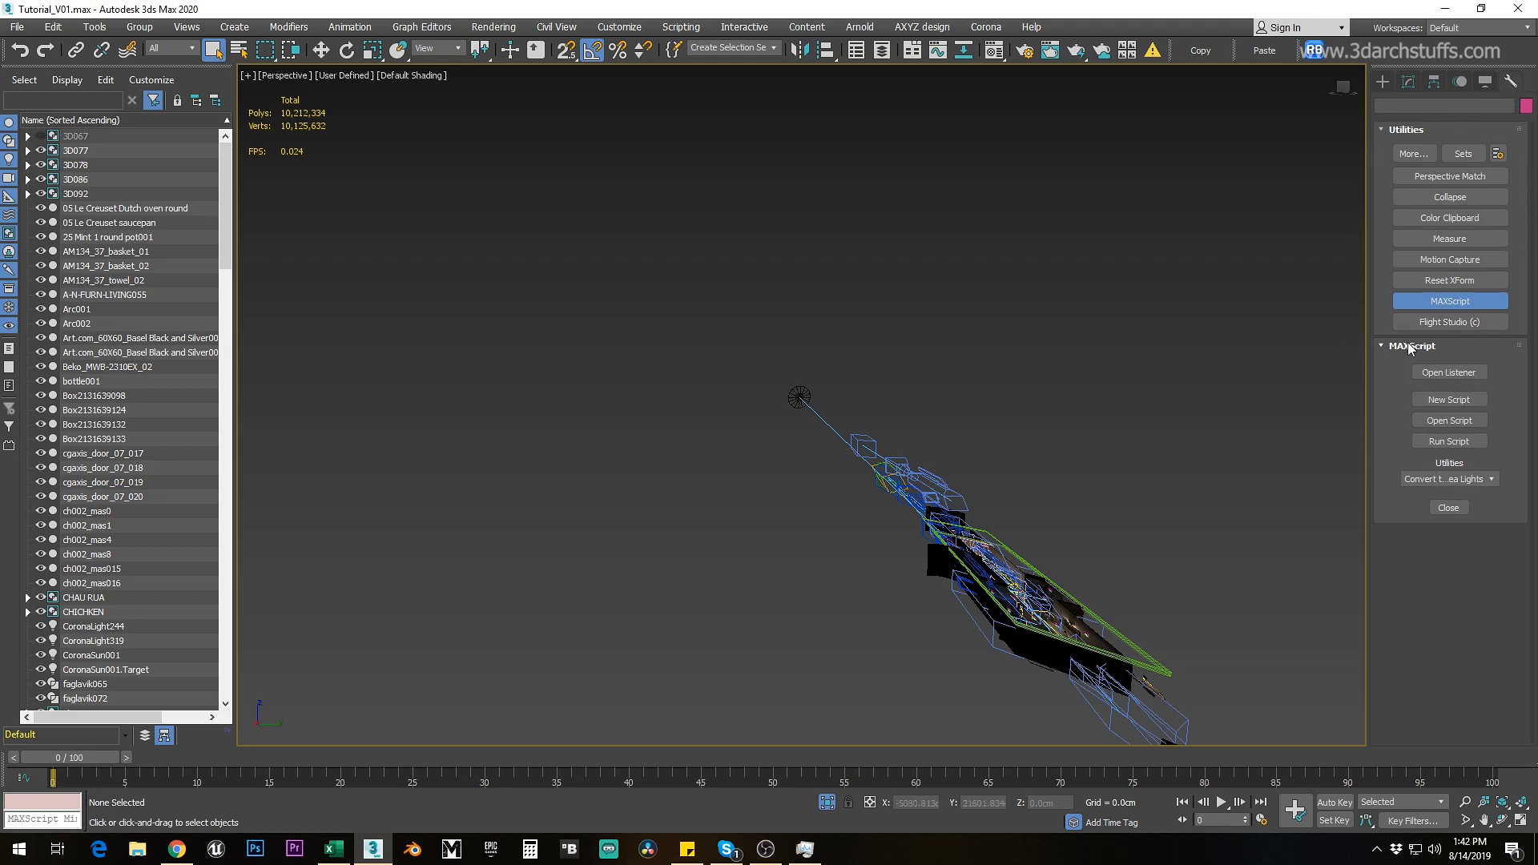
Step: Load the mb Resource Collector utility and set its target path to the Tutorial\3ds Max folder on drive D
{"action": "left_click", "coordinate": [1446, 479]}
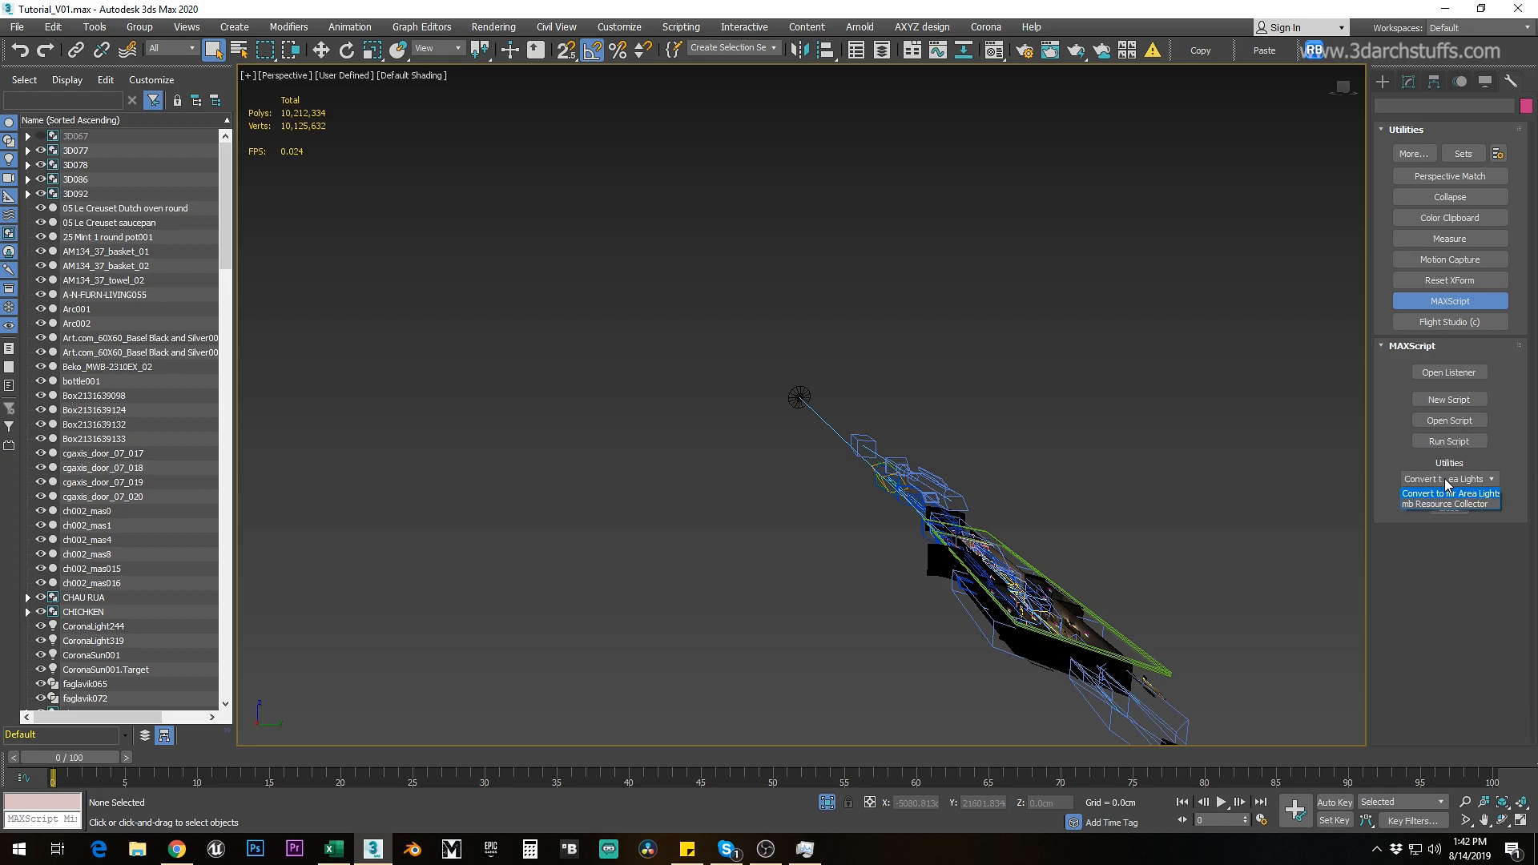
{"action": "left_click", "coordinate": [1413, 505]}
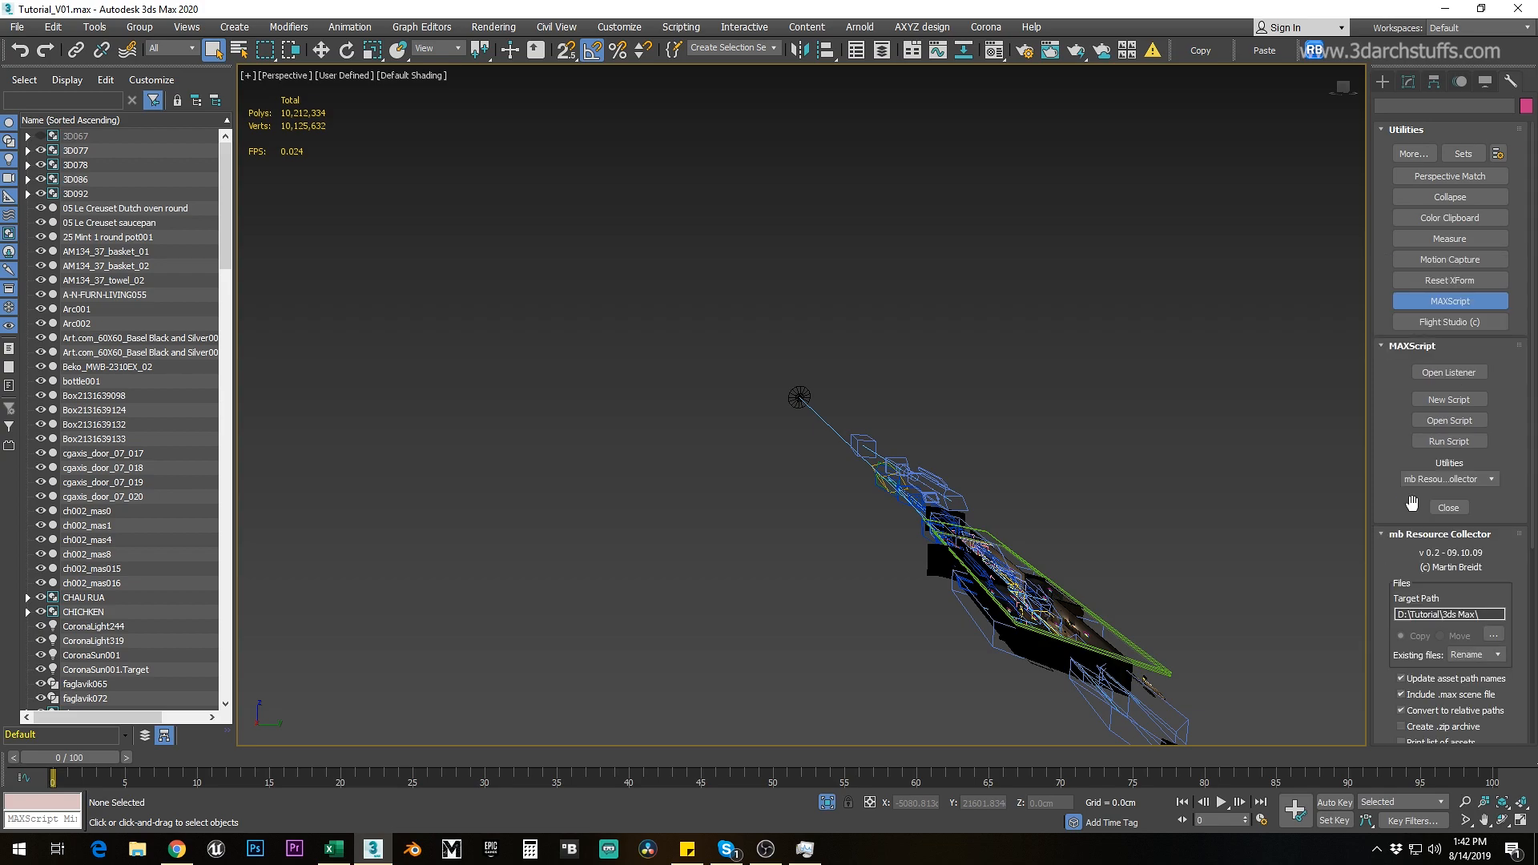
{"action": "left_click", "coordinate": [1493, 635]}
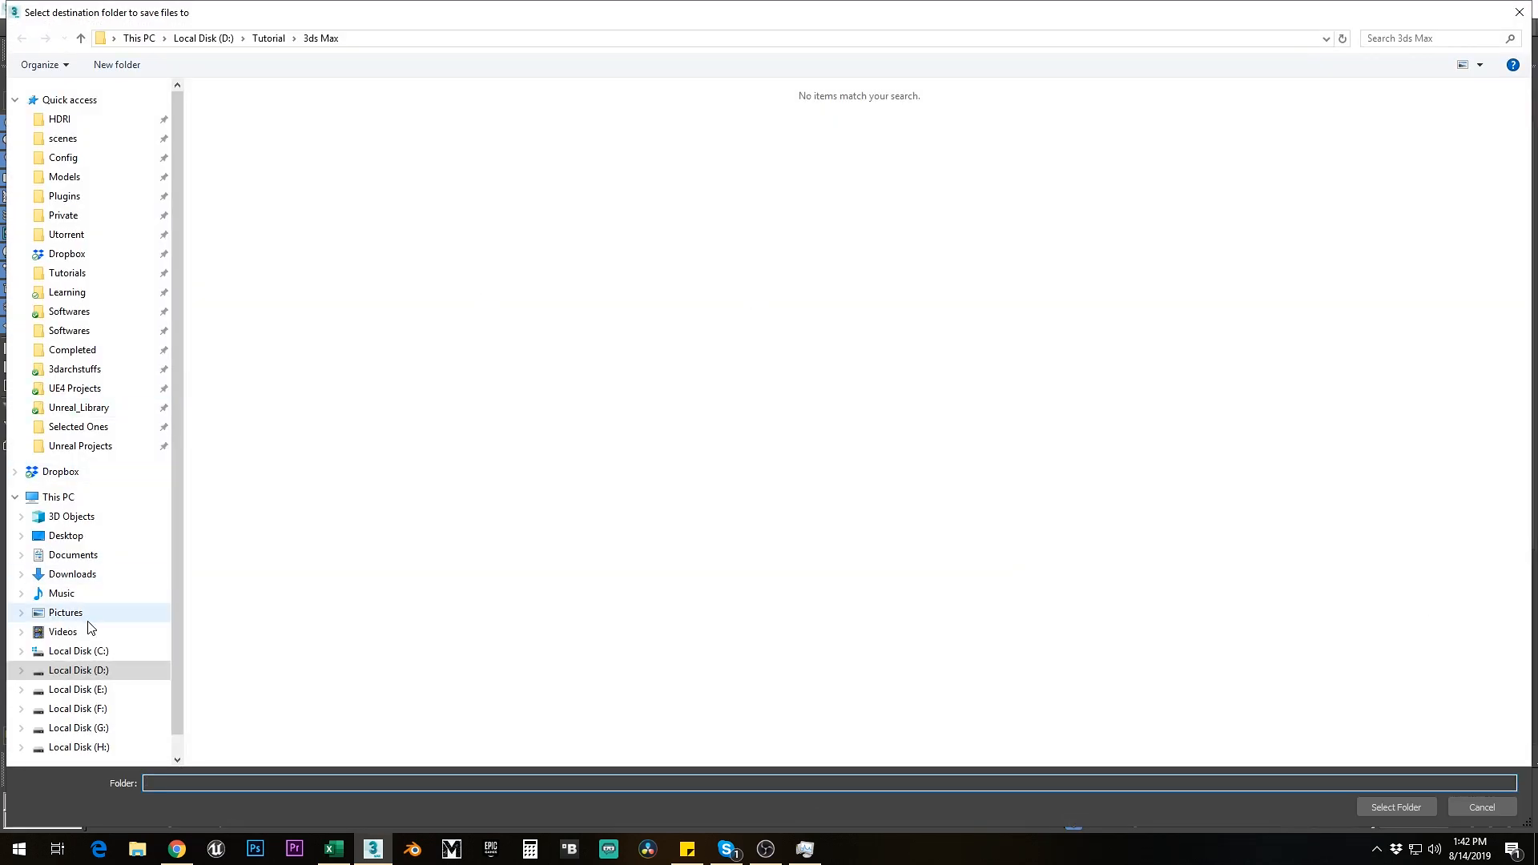
{"action": "left_click", "coordinate": [95, 671]}
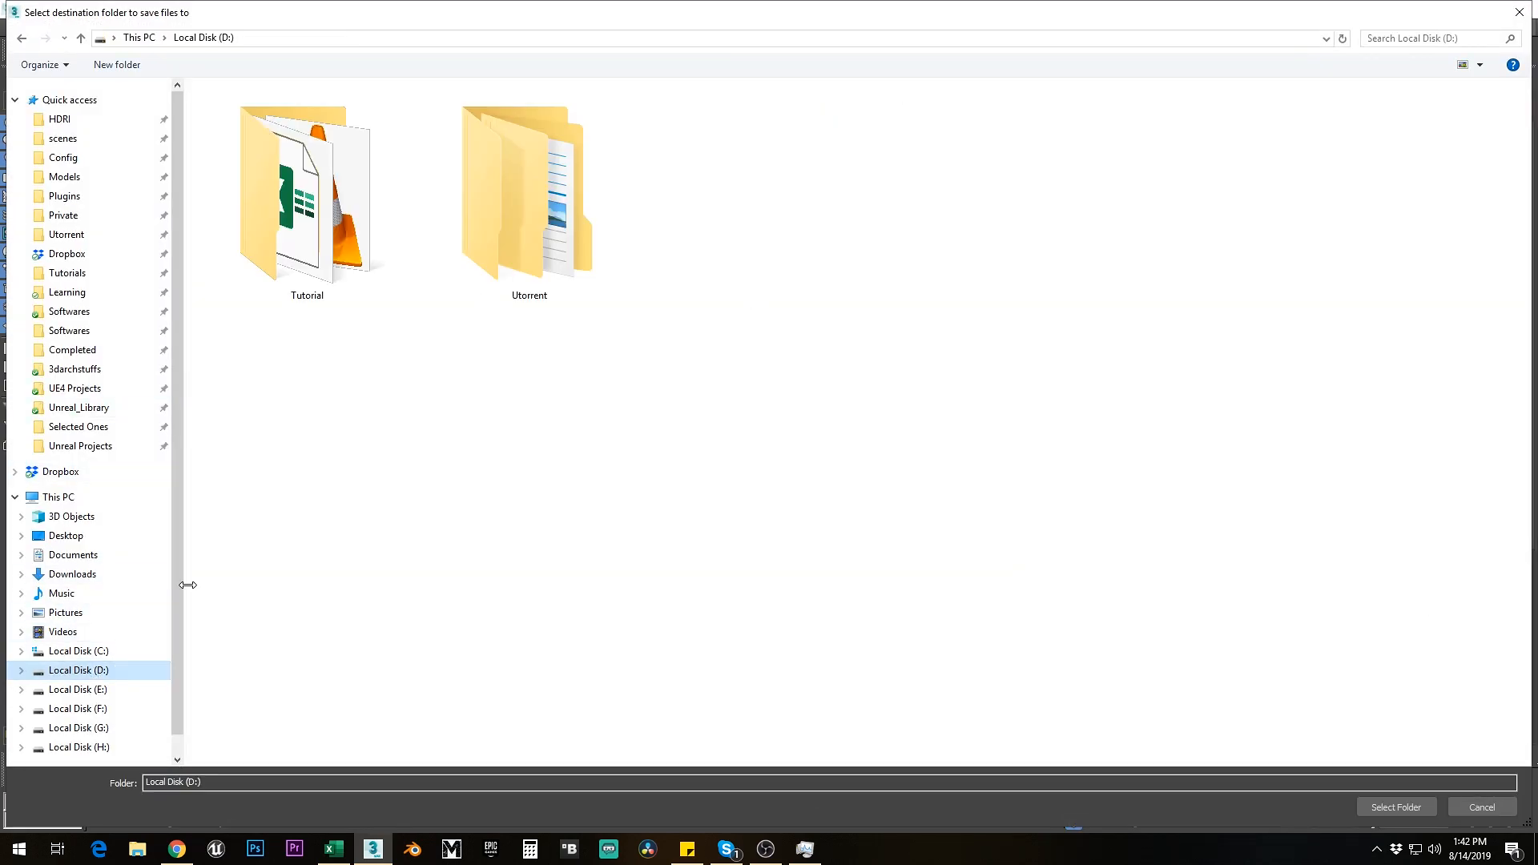
{"action": "double_click", "coordinate": [325, 236]}
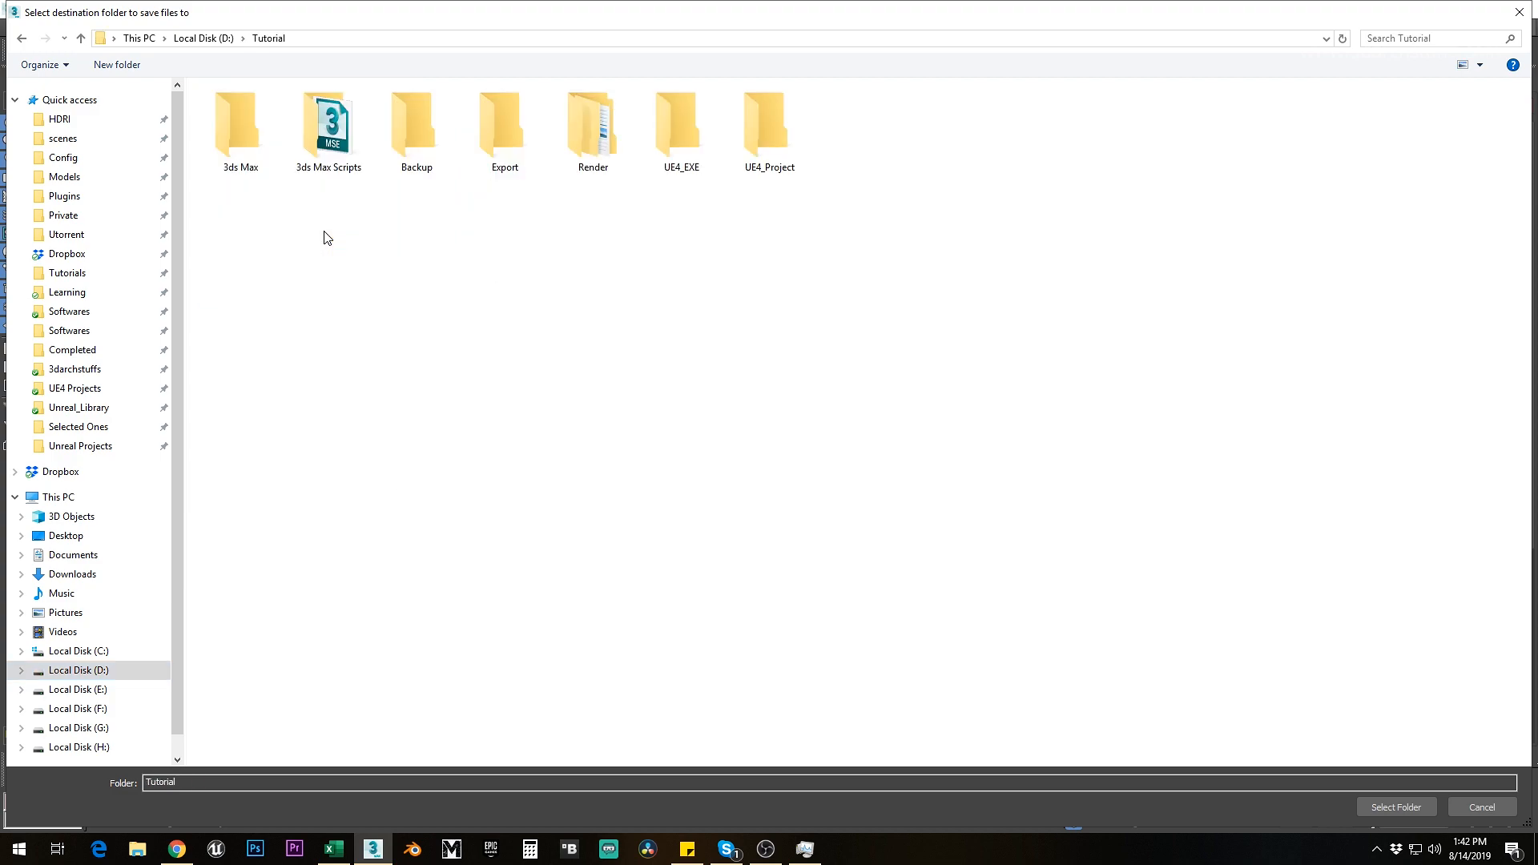
{"action": "right_click", "coordinate": [453, 312]}
{"action": "mouse_move", "coordinate": [584, 317]}
{"action": "left_click", "coordinate": [695, 324]}
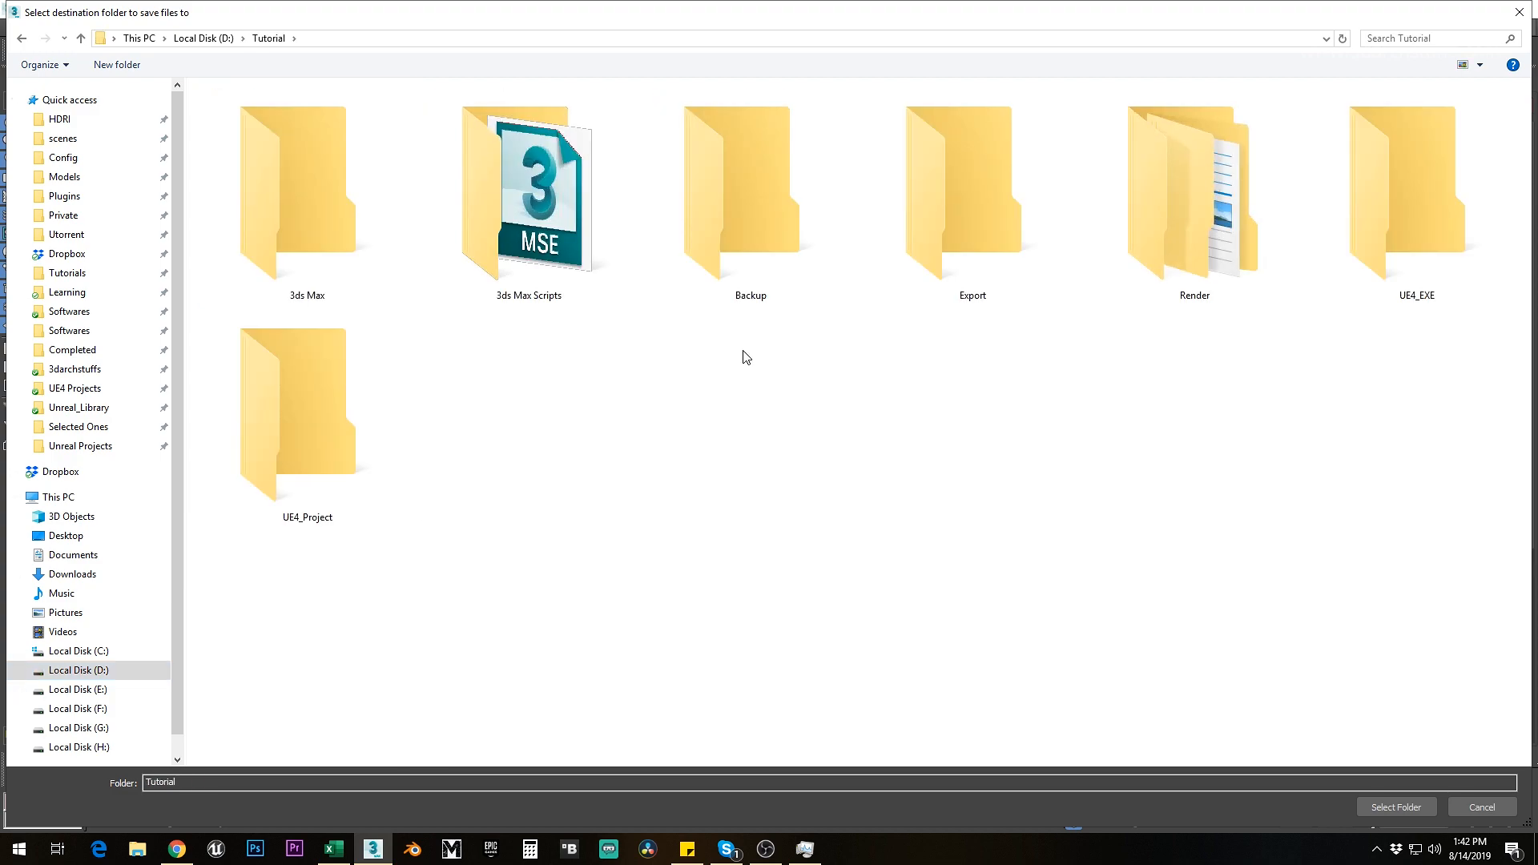
{"action": "double_click", "coordinate": [324, 232]}
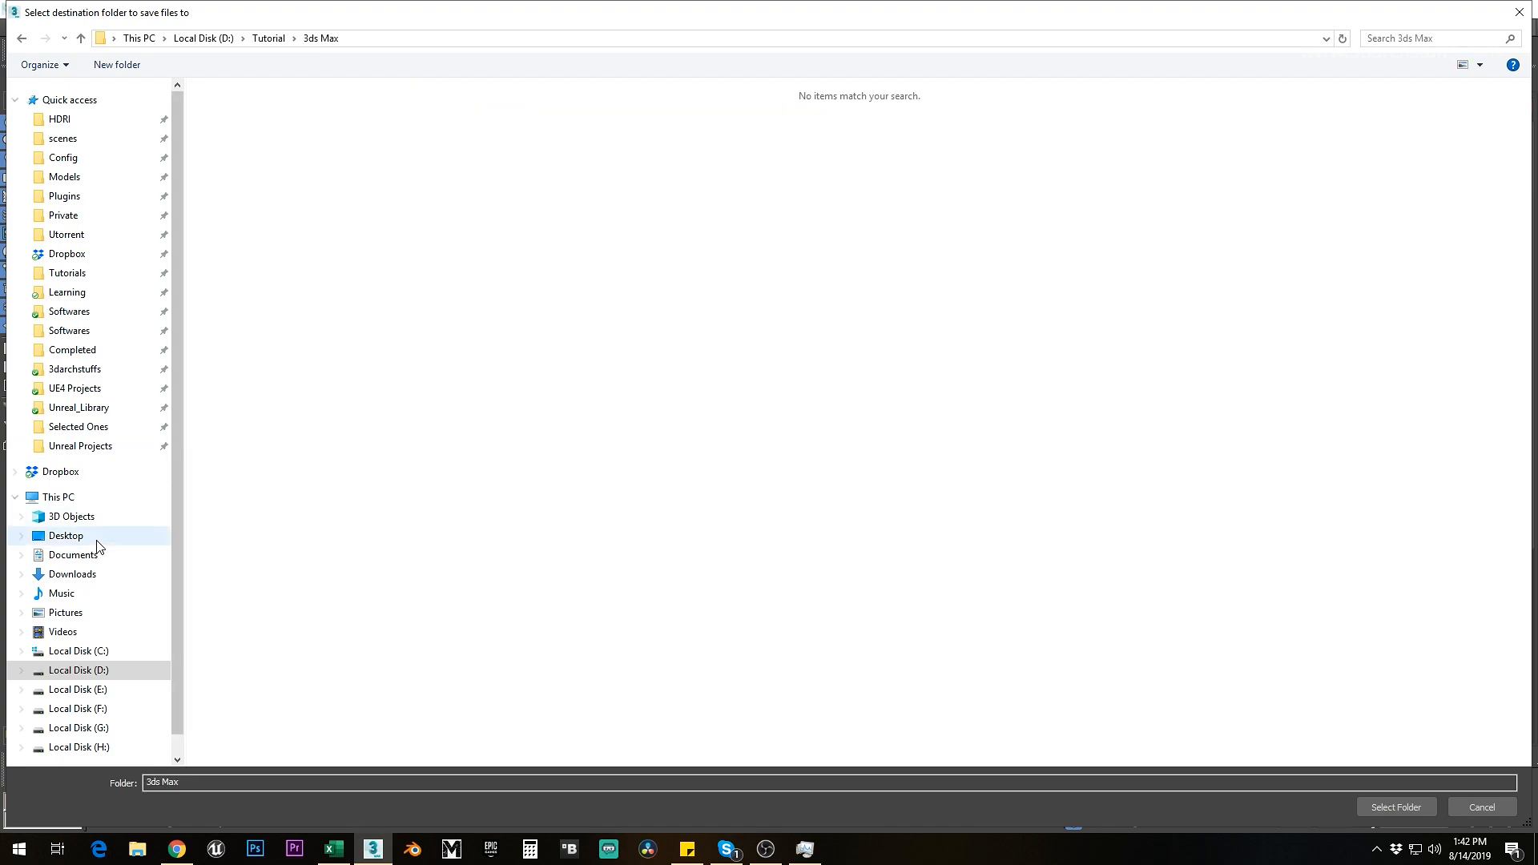
{"action": "left_click", "coordinate": [84, 671]}
{"action": "double_click", "coordinate": [324, 189]}
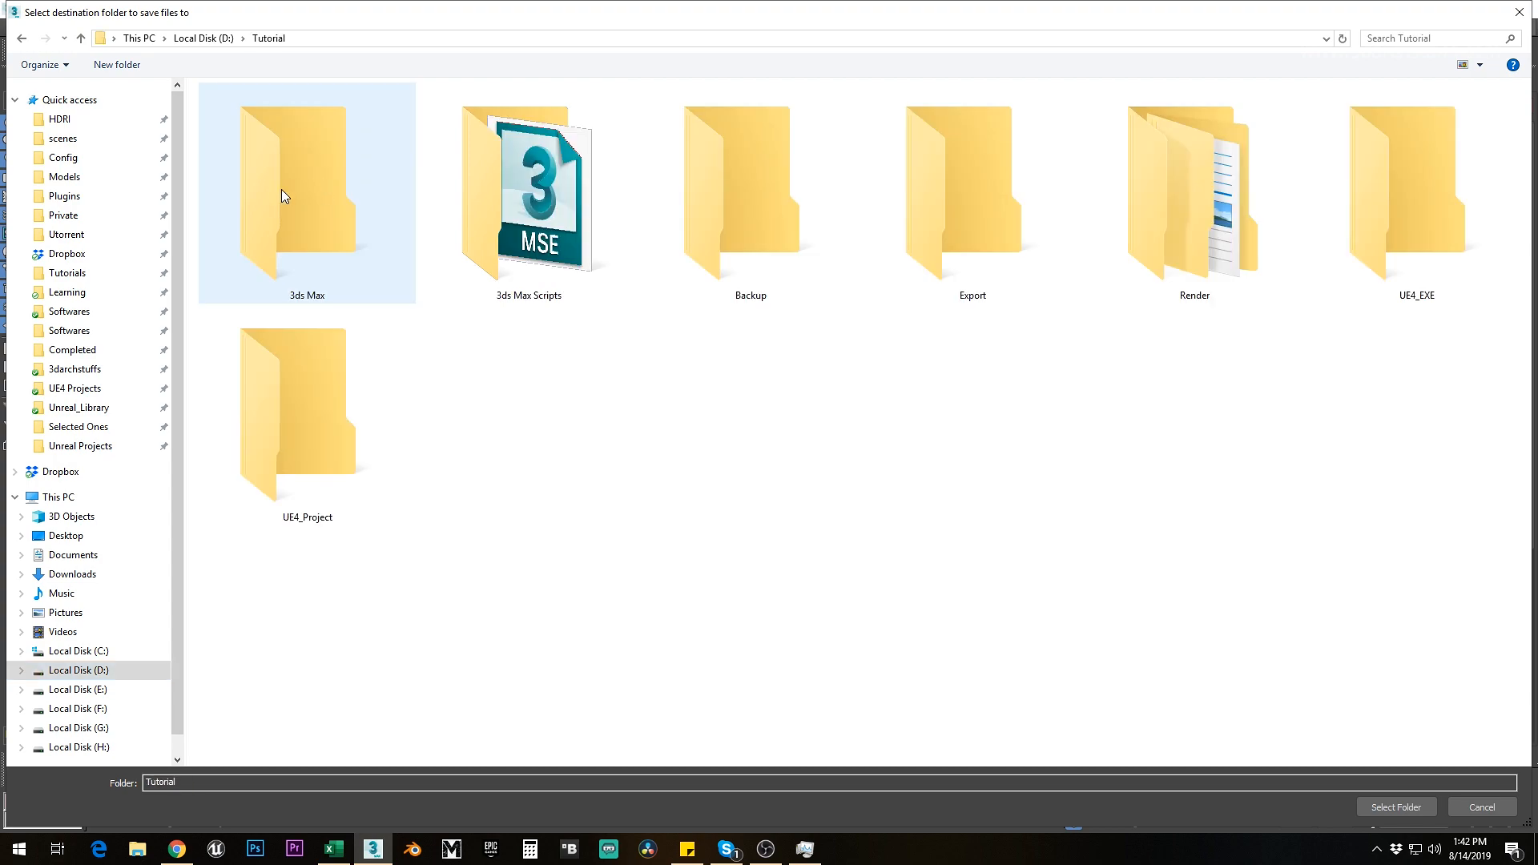
{"action": "double_click", "coordinate": [310, 173]}
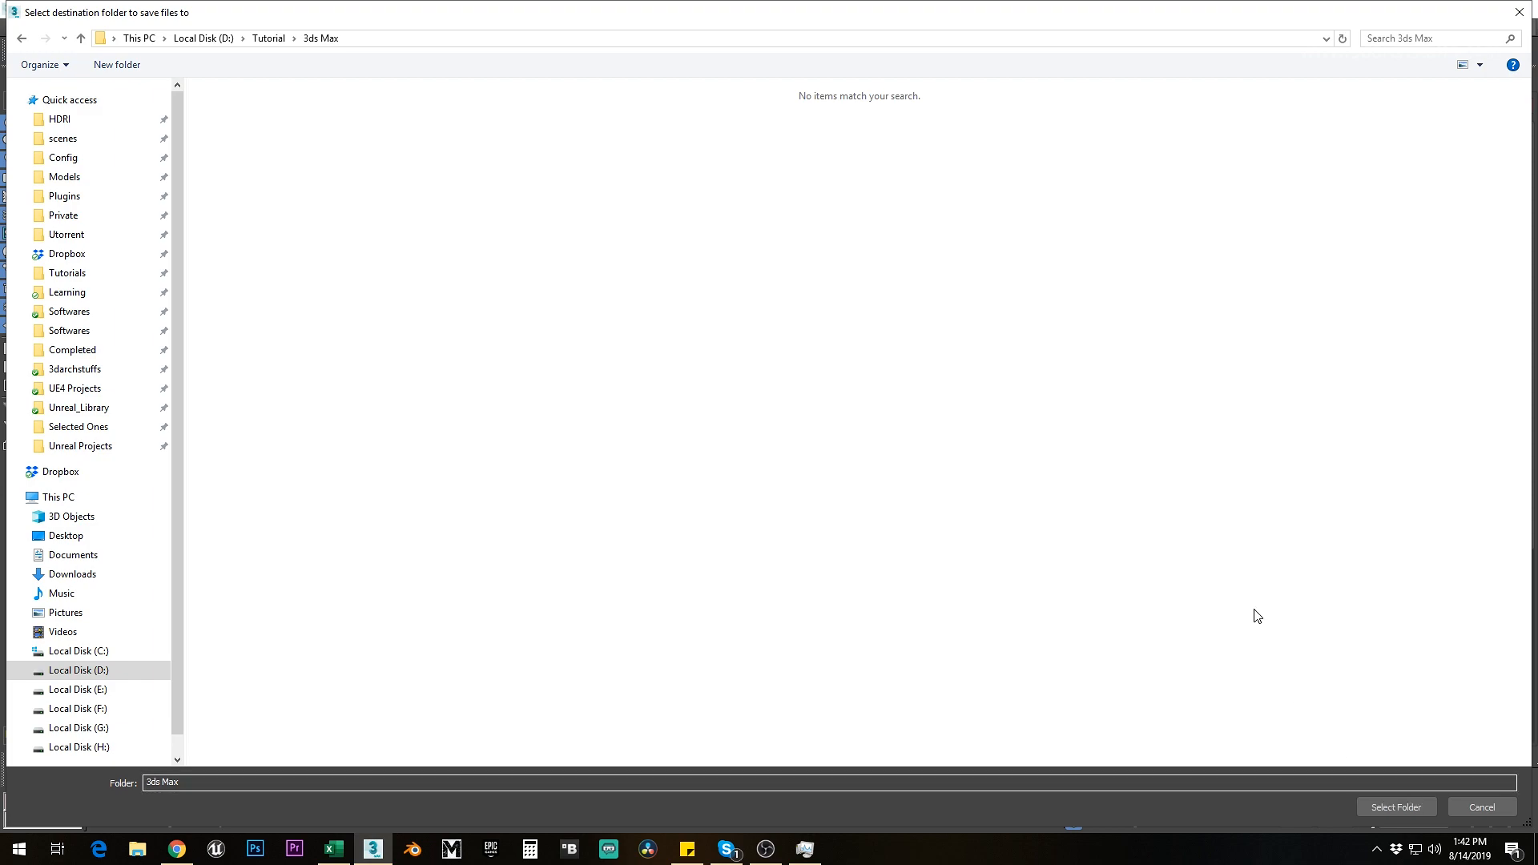
{"action": "left_click", "coordinate": [1395, 807]}
Step: Collect the scene files into the target folder, then dismiss the collector notices and close the results folder and MAXScript Listener
{"action": "scroll", "coordinate": [1397, 649], "scroll_direction": "down", "scroll_amount": 3}
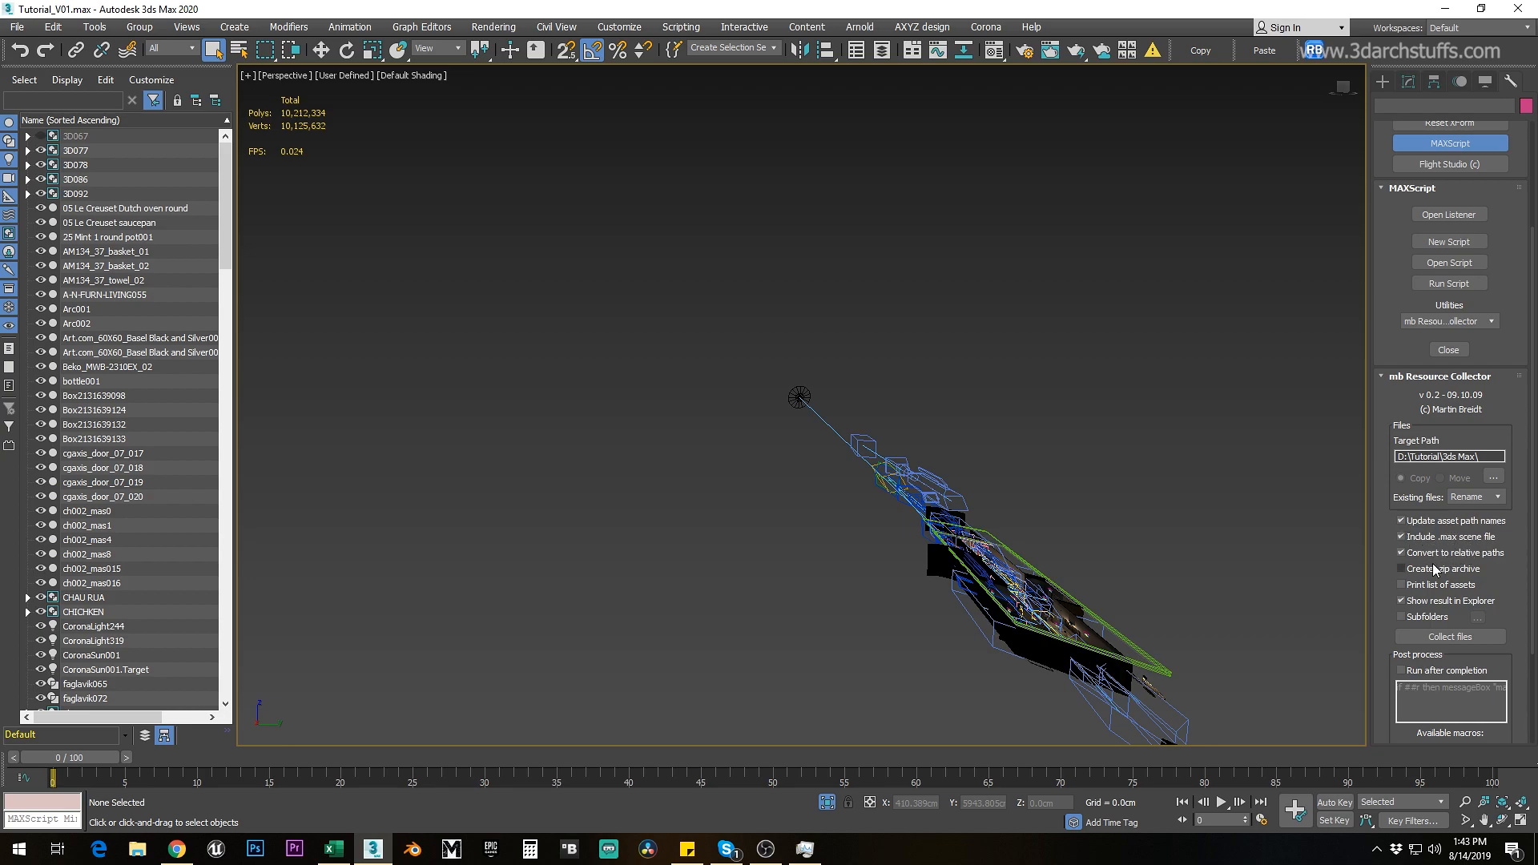
{"action": "left_click", "coordinate": [1438, 637]}
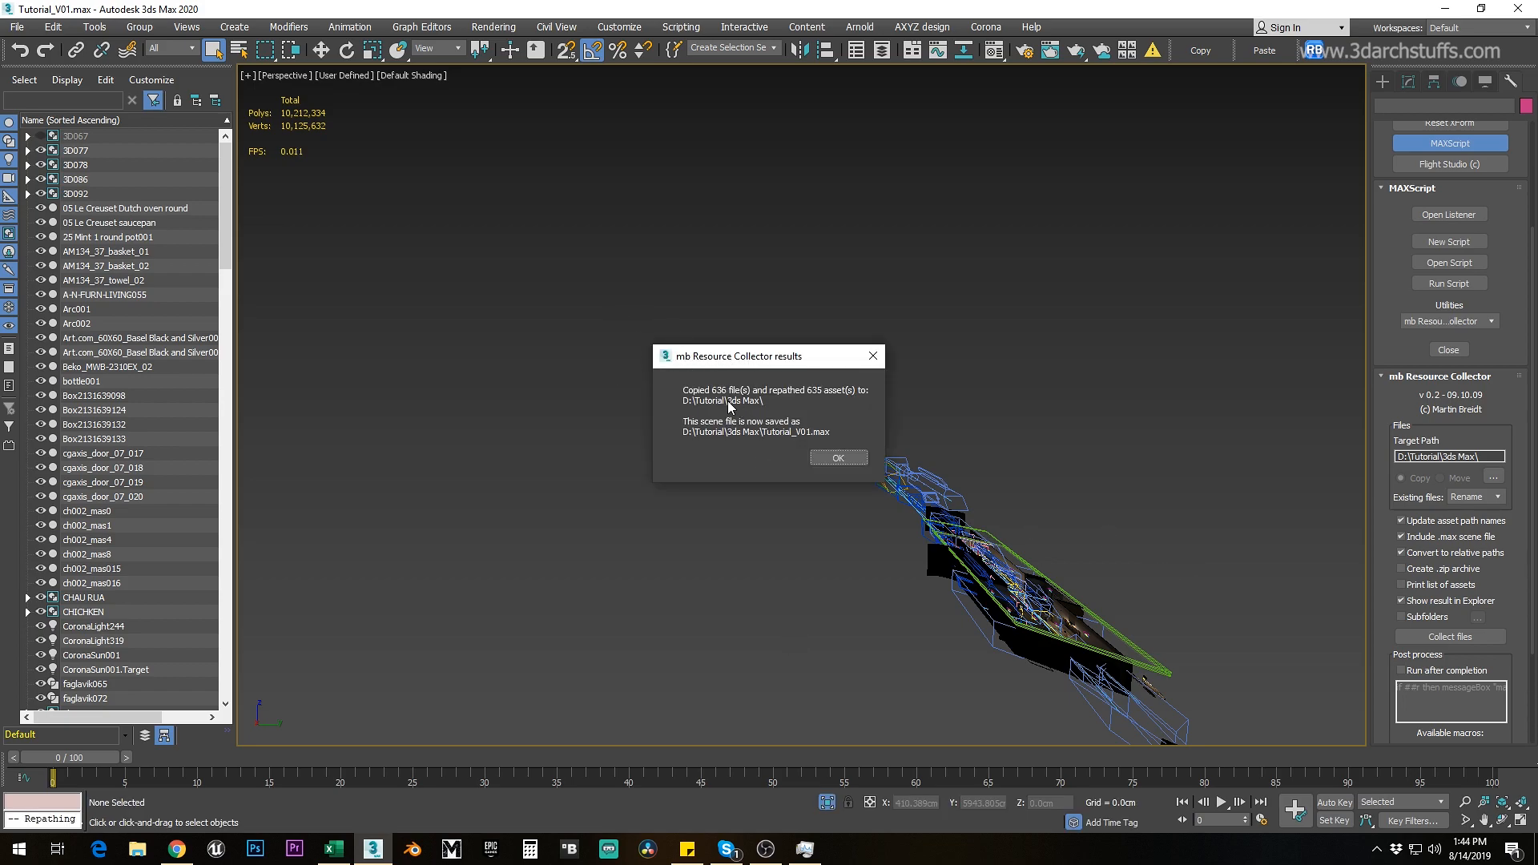
{"action": "left_click", "coordinate": [820, 458]}
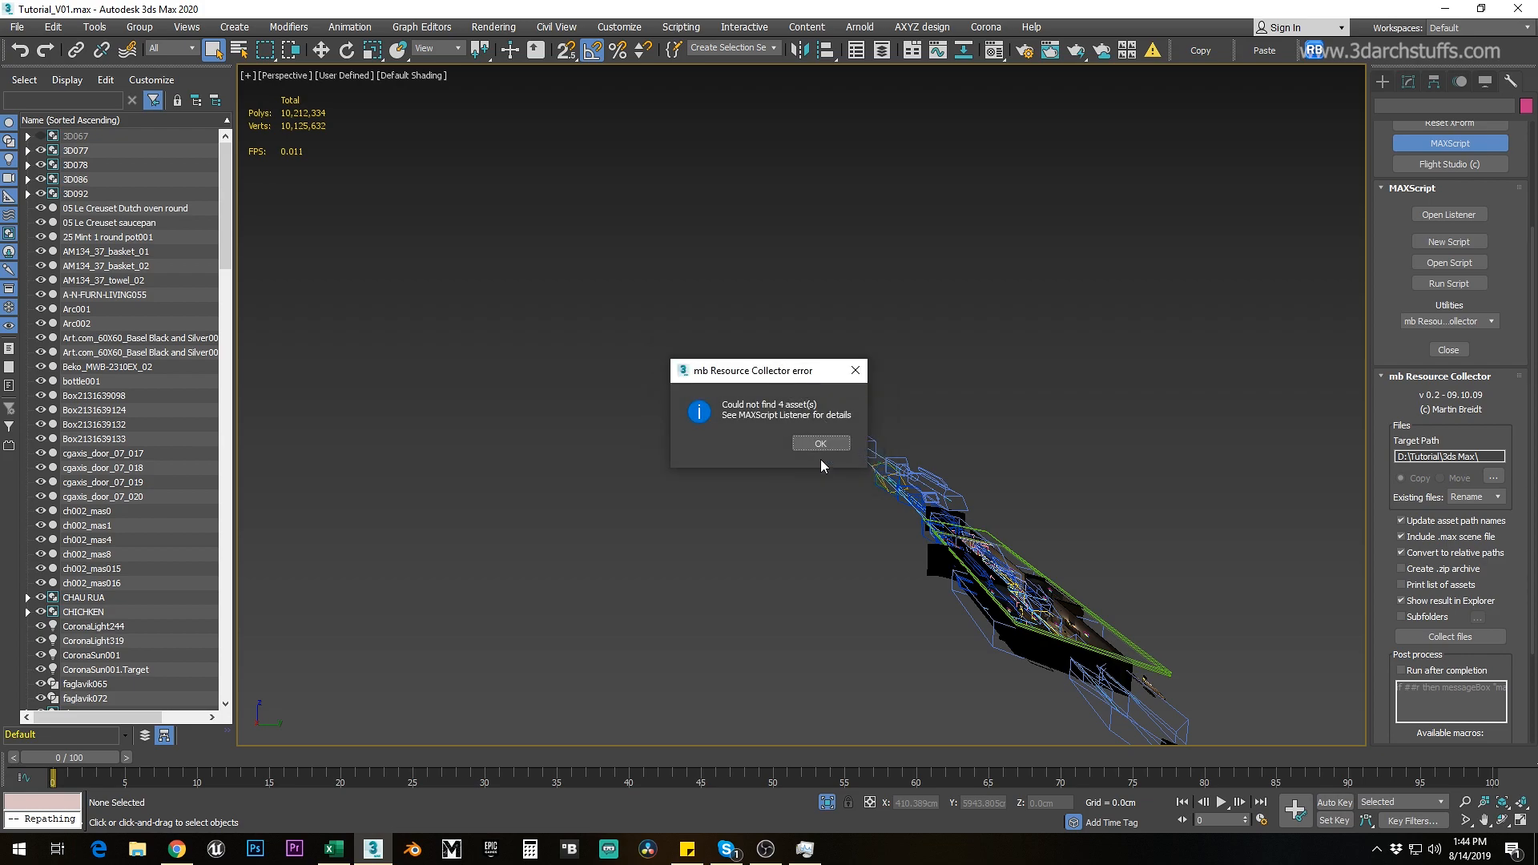
{"action": "left_click", "coordinate": [821, 443]}
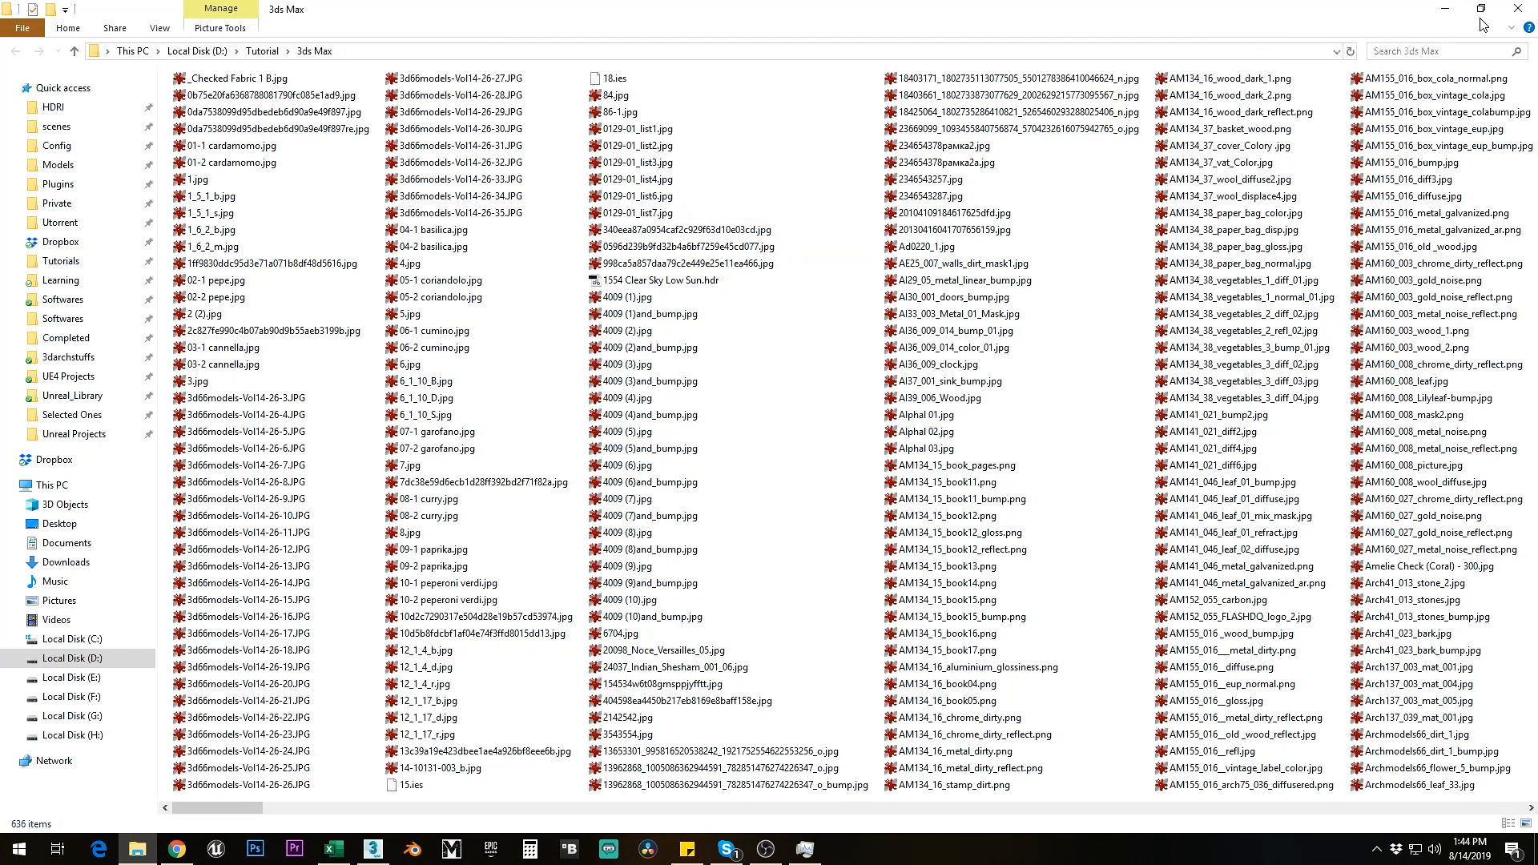
{"action": "left_click", "coordinate": [1517, 9]}
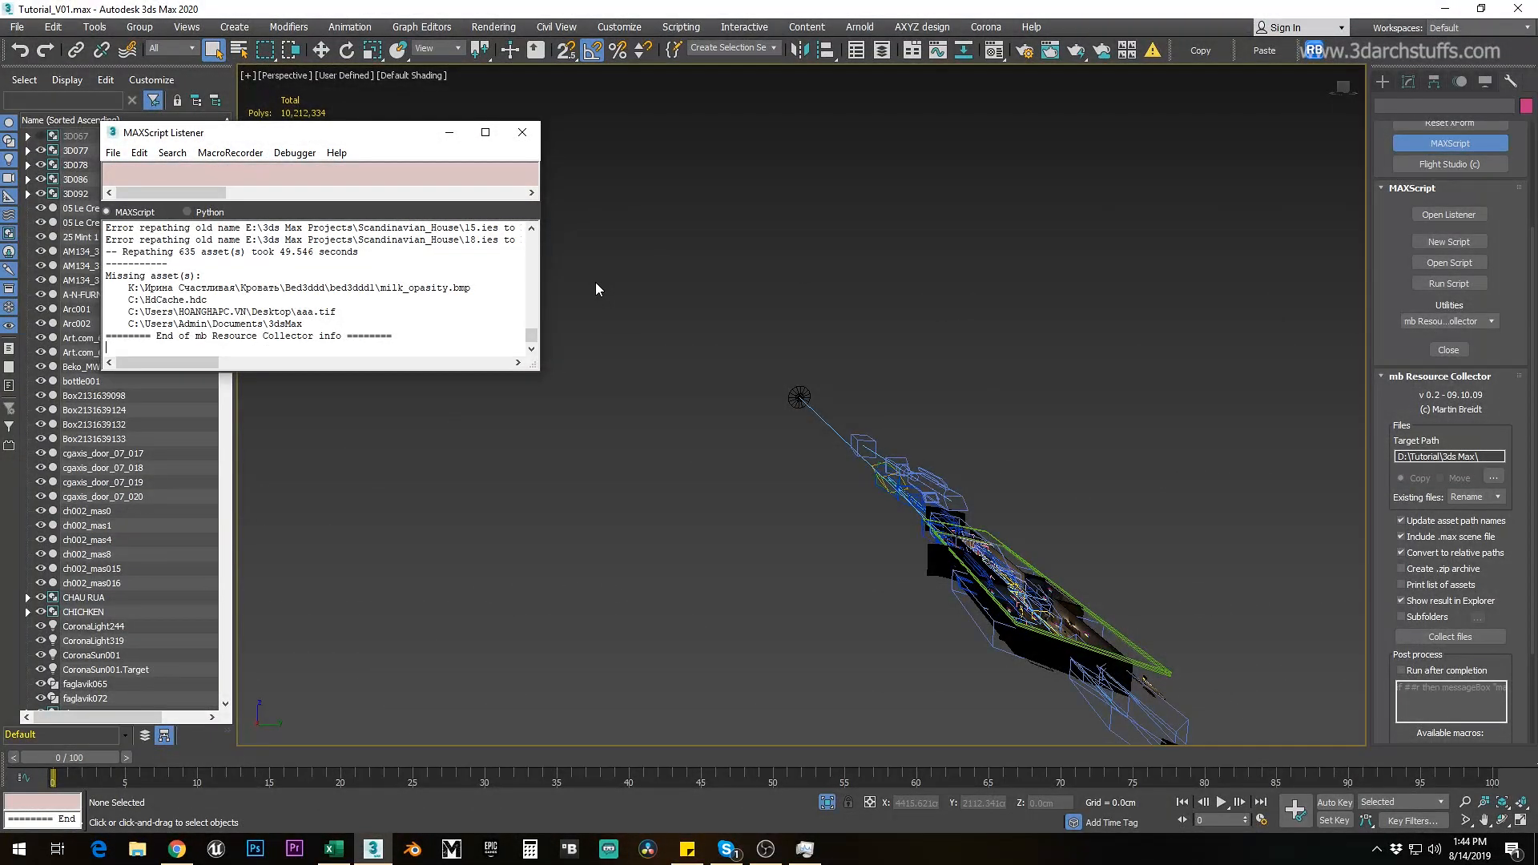
{"action": "left_click", "coordinate": [521, 132]}
Step: Open Tutorial_V01.max from the D:\Tutorial\3ds Max folder
{"action": "left_click", "coordinate": [17, 27]}
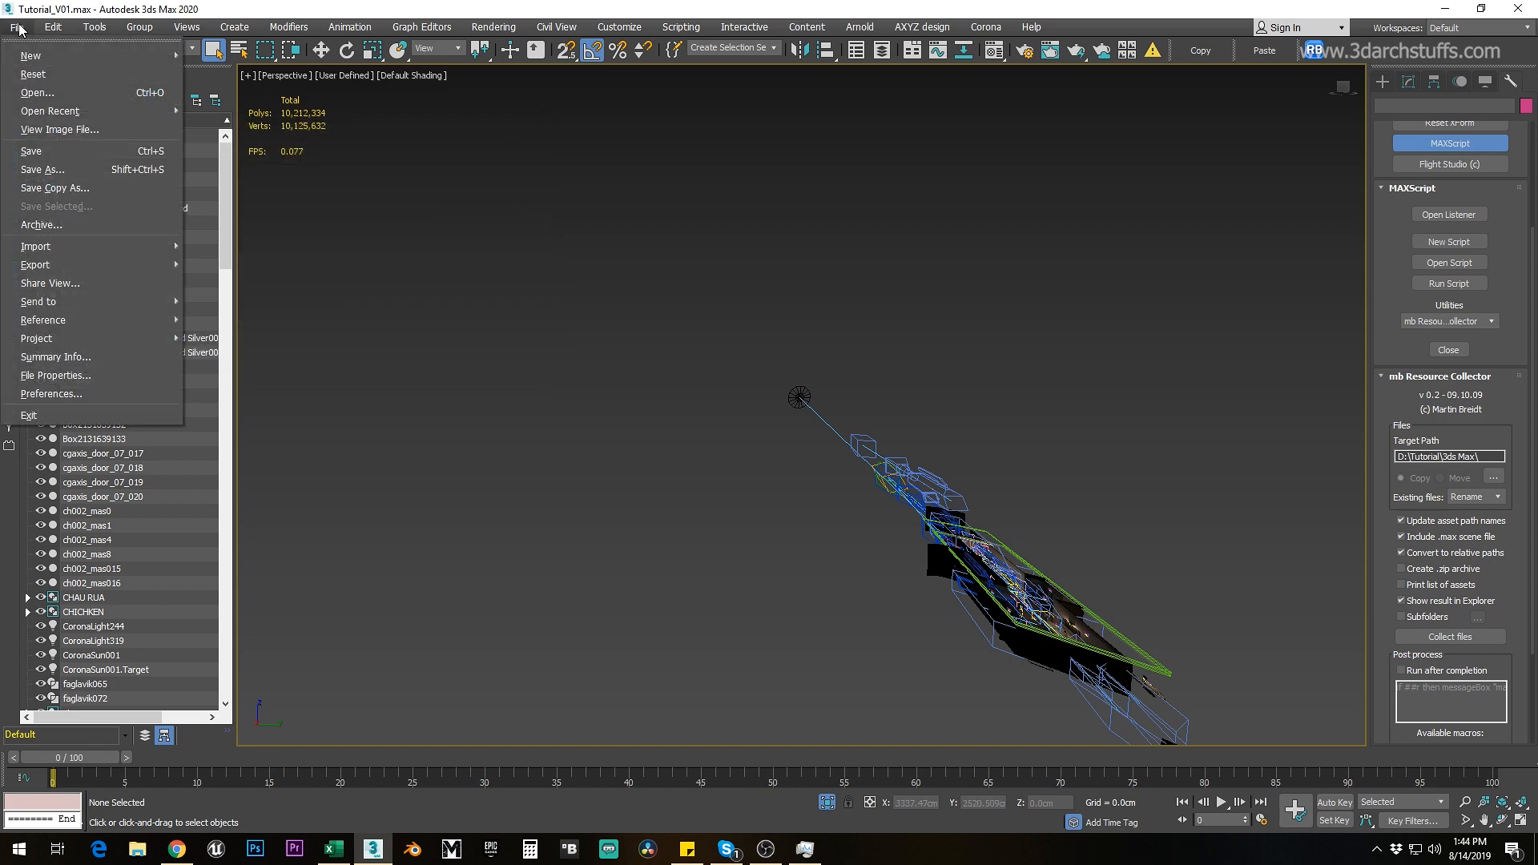
{"action": "left_click", "coordinate": [40, 91]}
{"action": "left_click", "coordinate": [46, 248]}
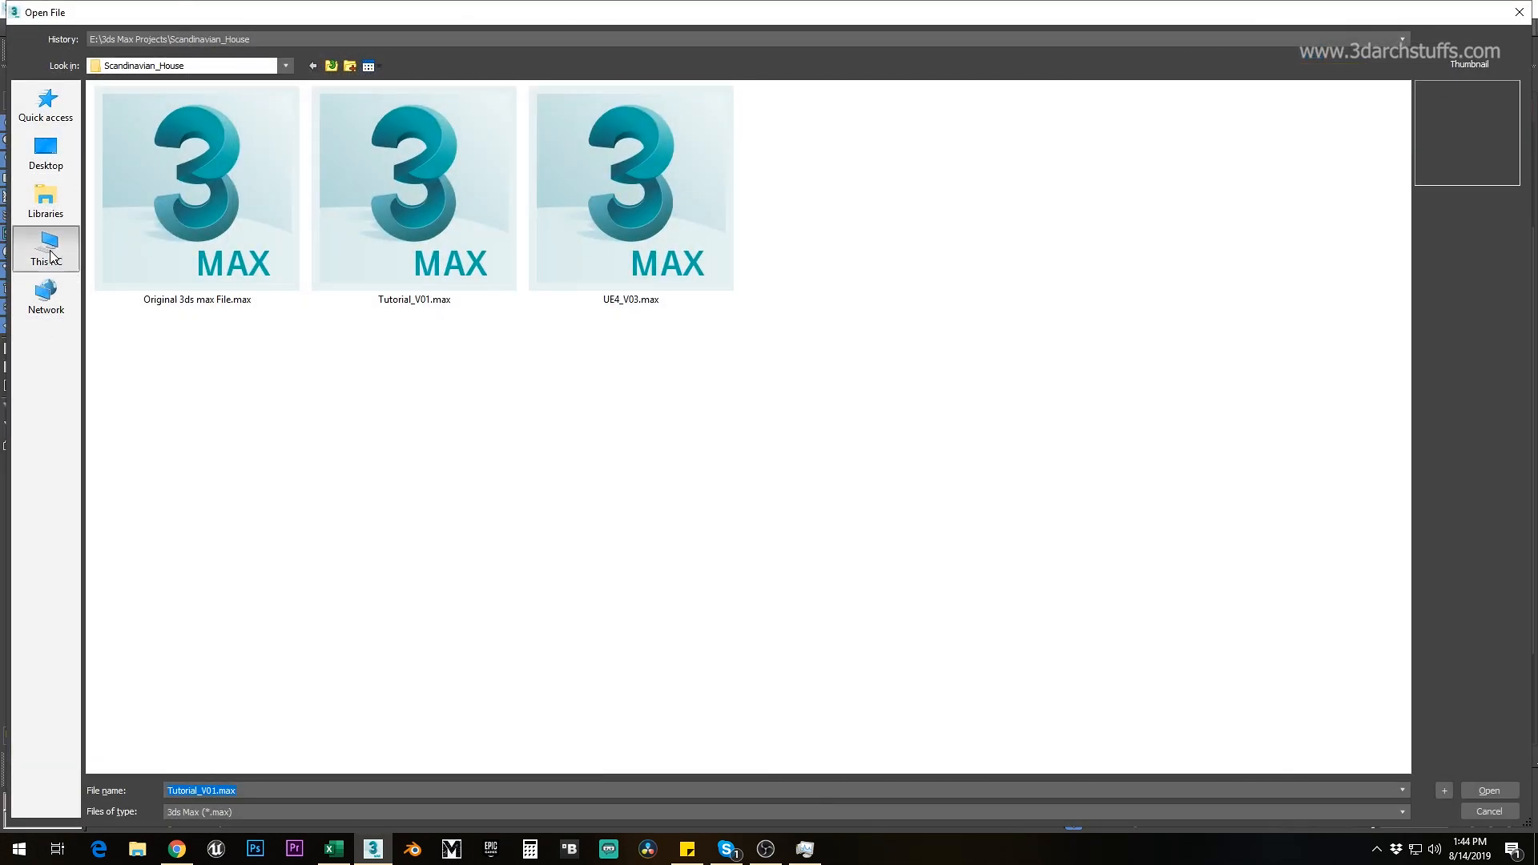
{"action": "double_click", "coordinate": [348, 191]}
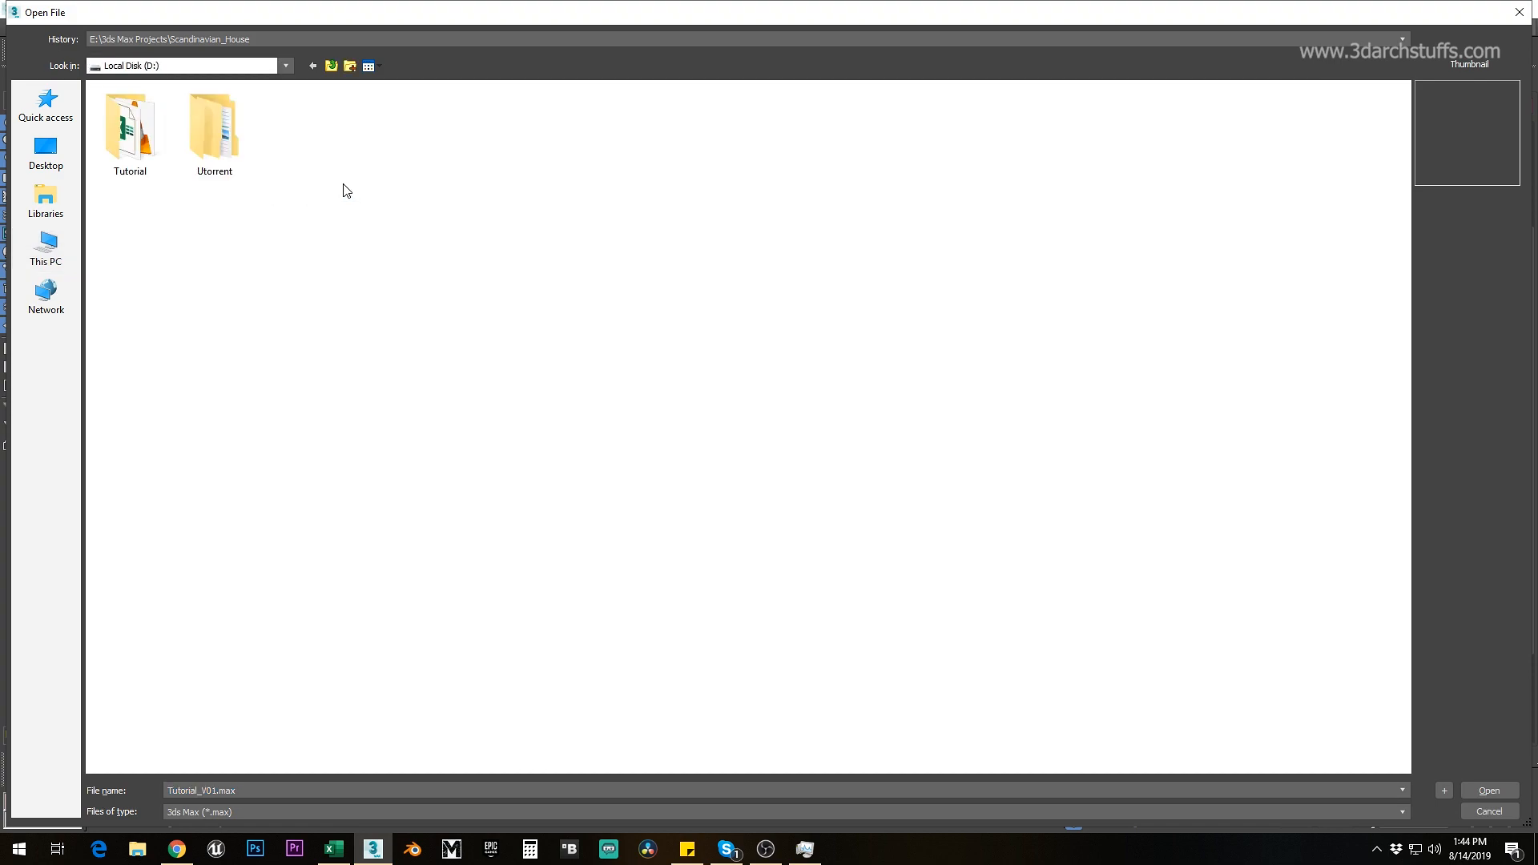
{"action": "double_click", "coordinate": [135, 135]}
{"action": "double_click", "coordinate": [144, 140]}
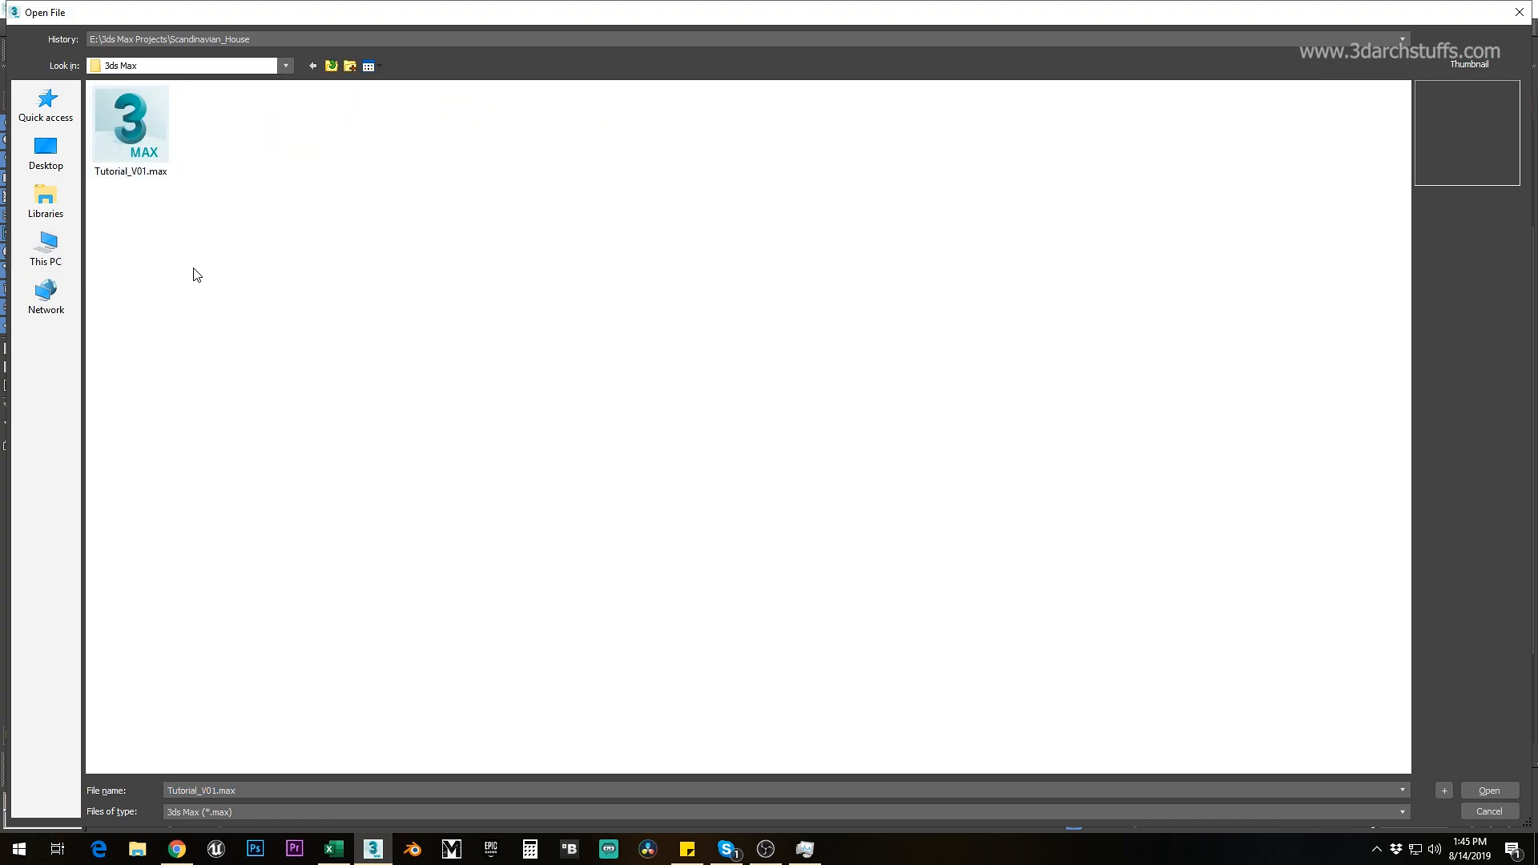
{"action": "left_click", "coordinate": [128, 125]}
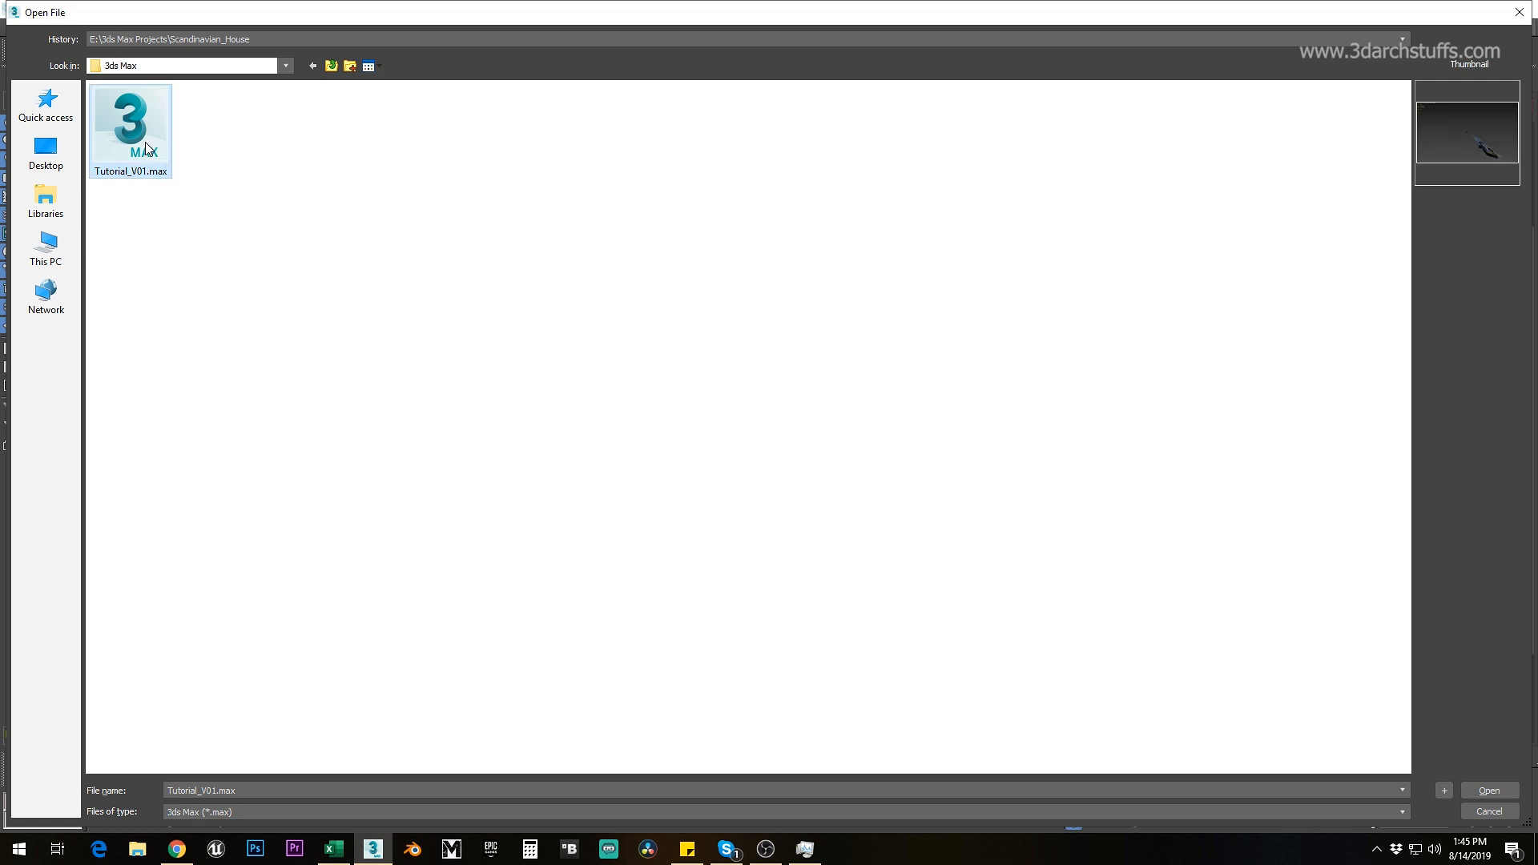
{"action": "left_click", "coordinate": [1478, 789]}
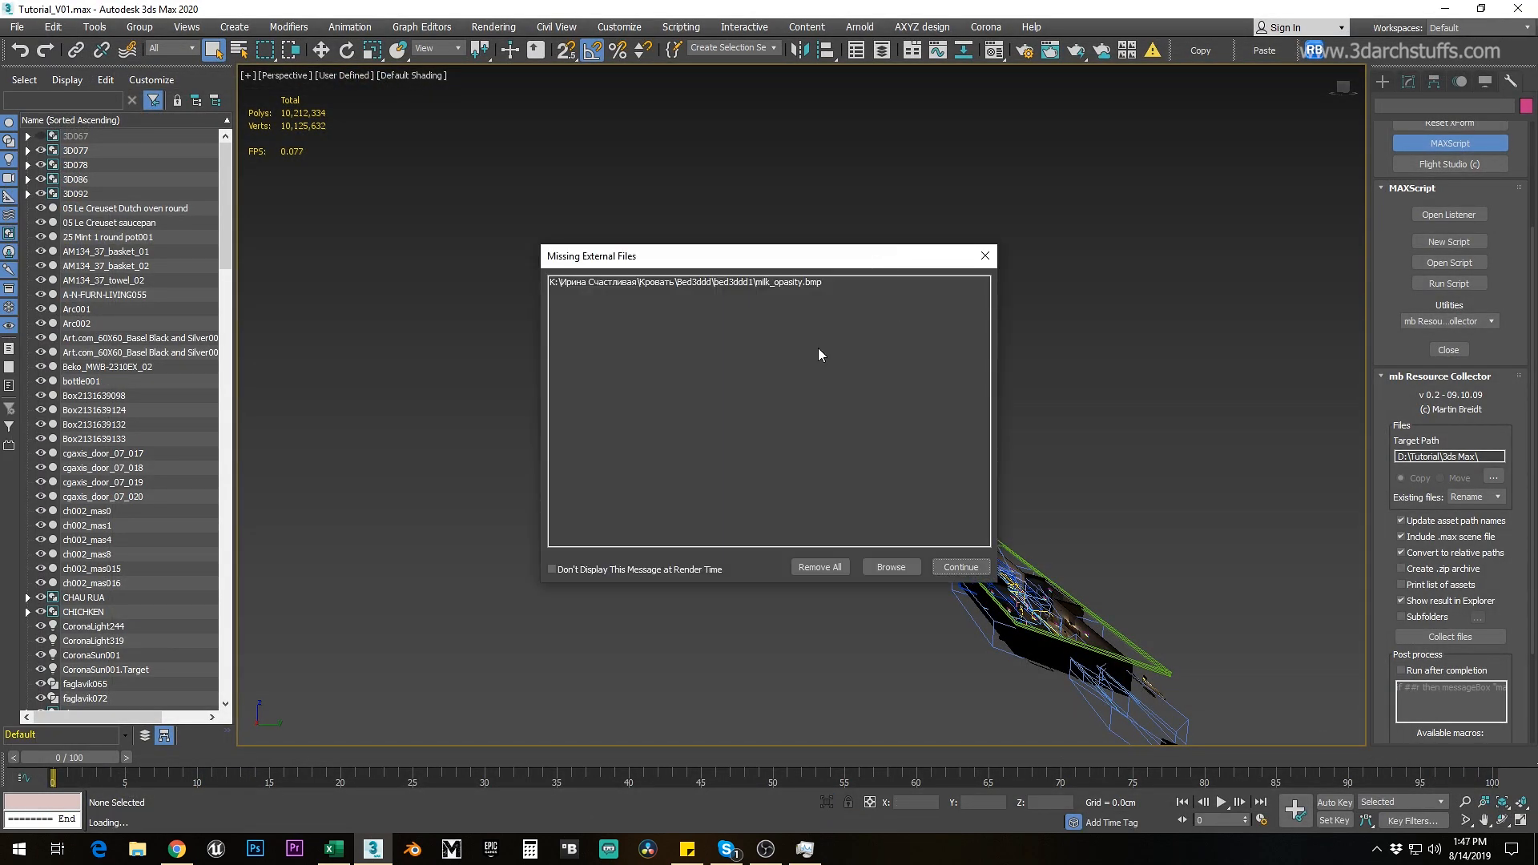
Step: Dismiss the missing external files and isolation notices, and end the object isolation
{"action": "left_click", "coordinate": [949, 568]}
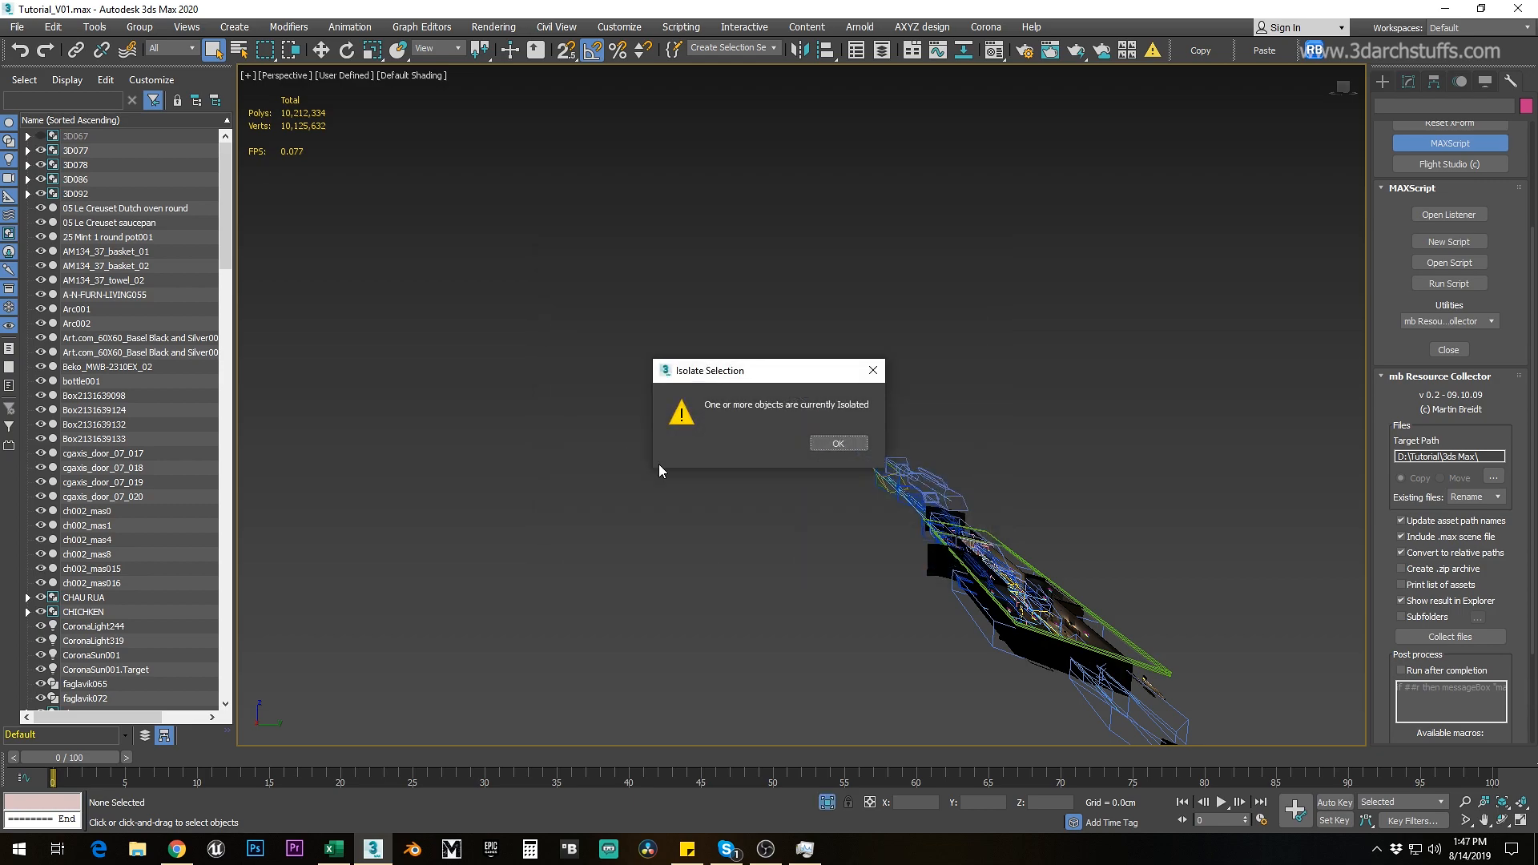
{"action": "left_click", "coordinate": [829, 445]}
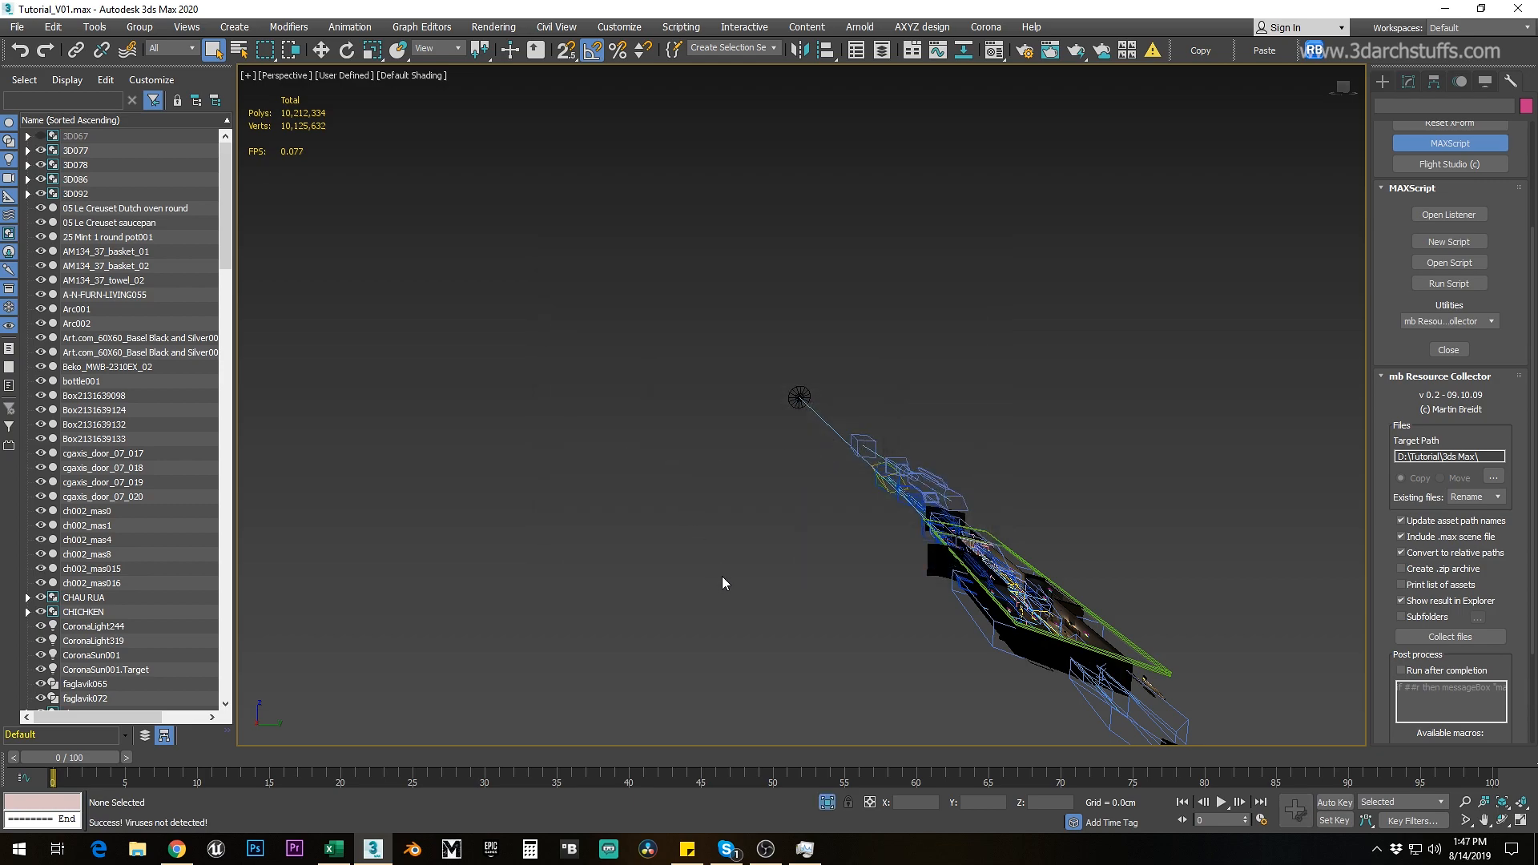
{"action": "left_click", "coordinate": [826, 802]}
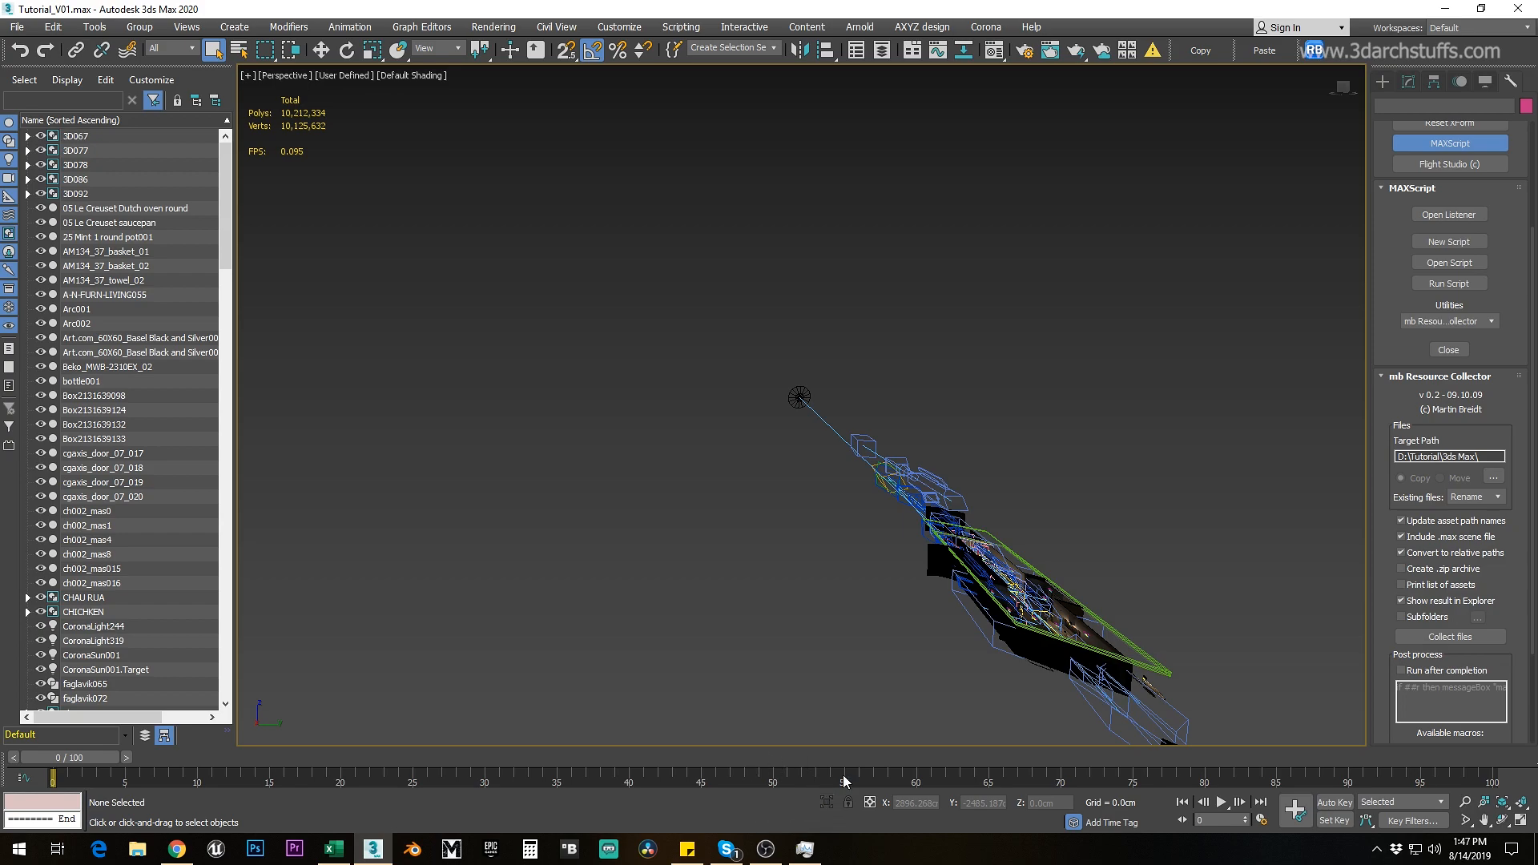
Step: Turn off adaptive degradation and switch the viewport to the VRayCam001 camera
{"action": "left_click", "coordinate": [1073, 822]}
{"action": "key", "text": "c"}
{"action": "left_click", "coordinate": [693, 351]}
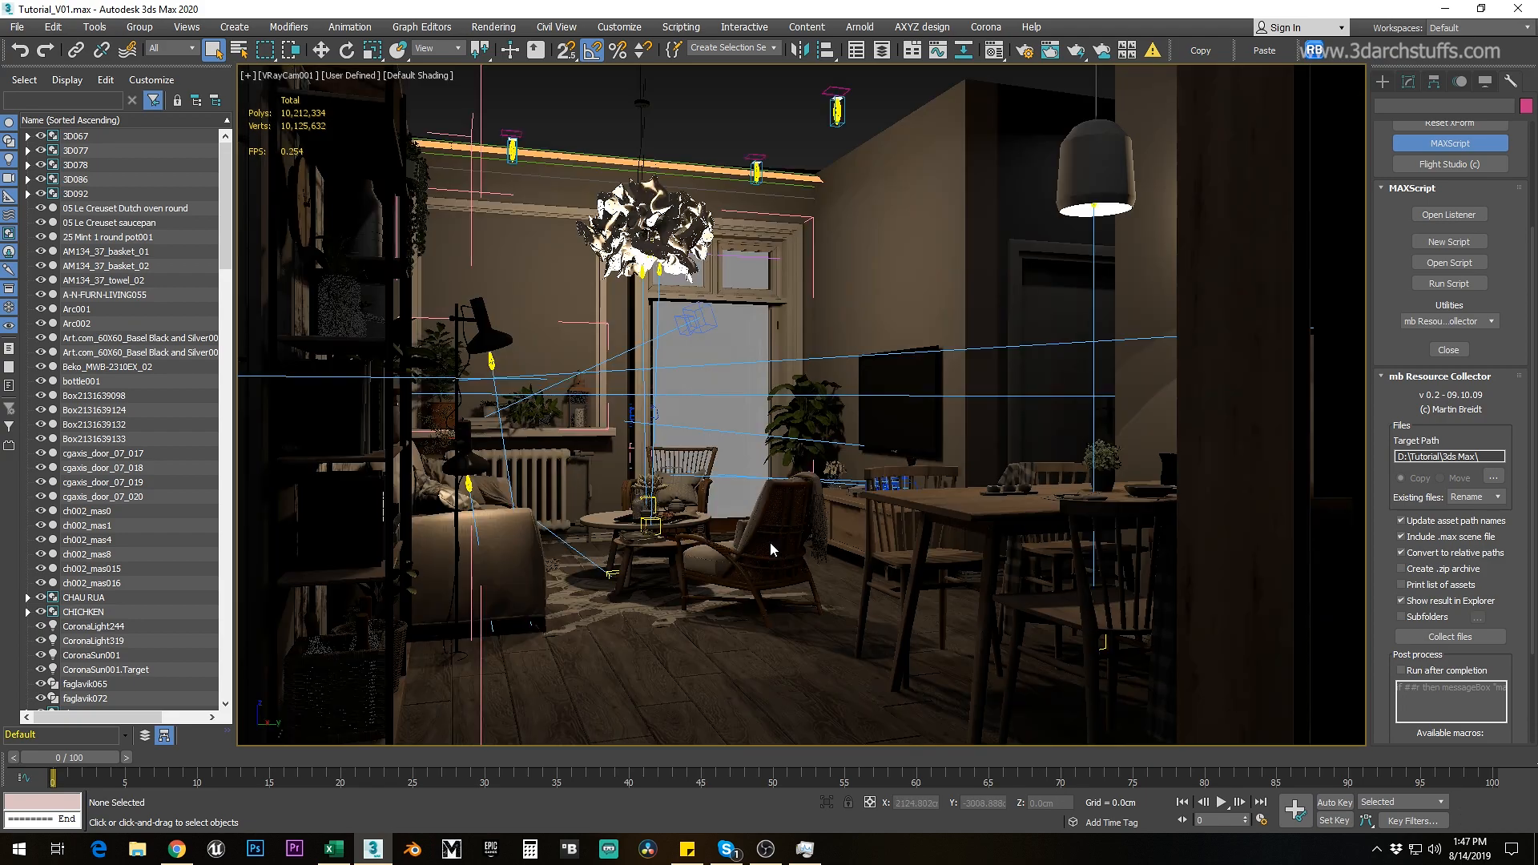
Step: Set the VRayCam001 camera view's rendering quality to Standard
{"action": "left_click", "coordinate": [774, 544]}
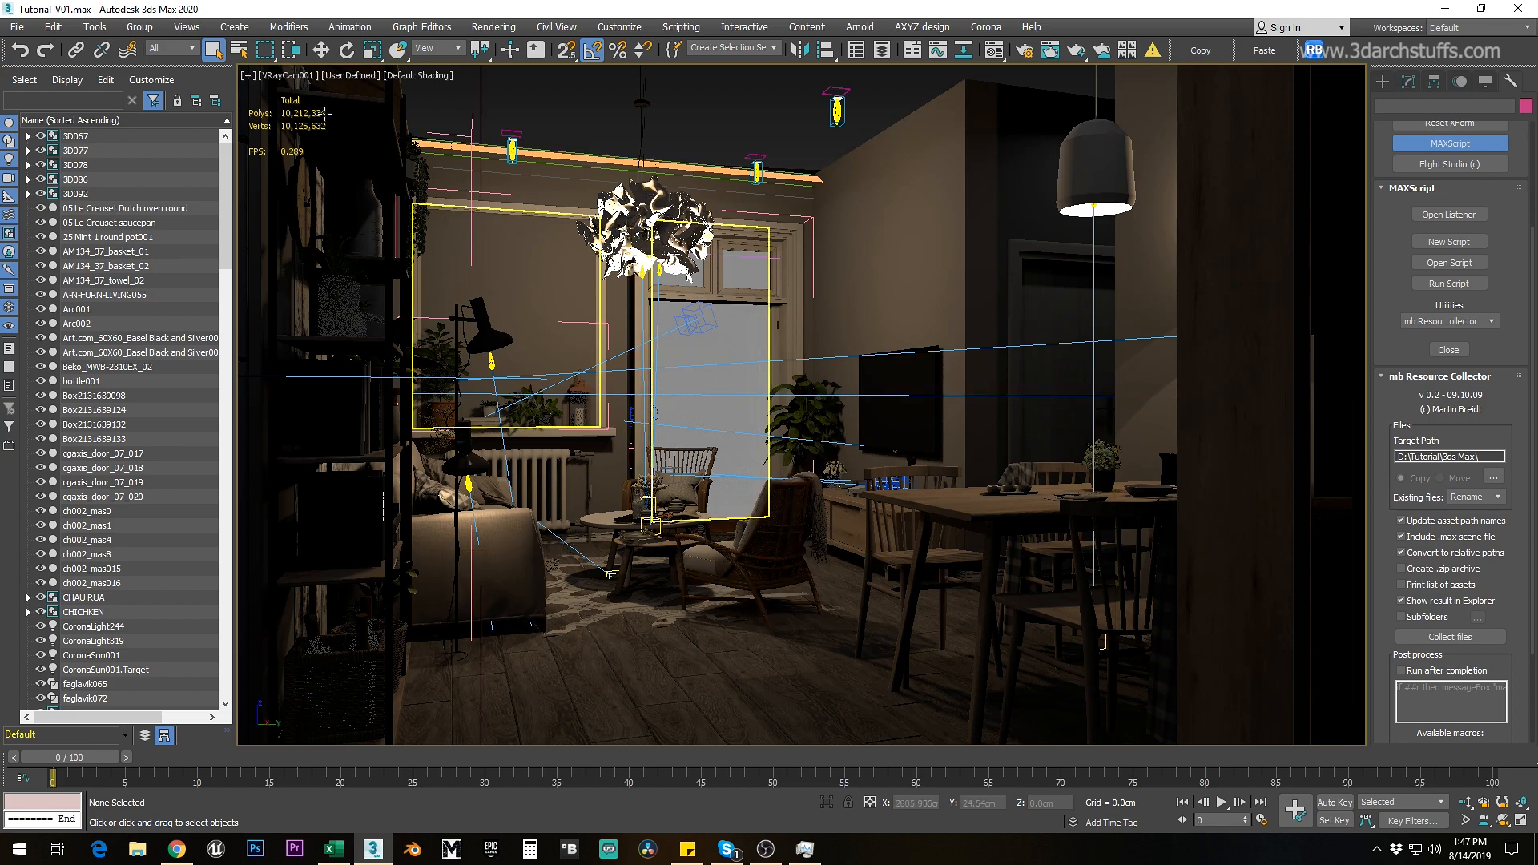
{"action": "left_click", "coordinate": [342, 79]}
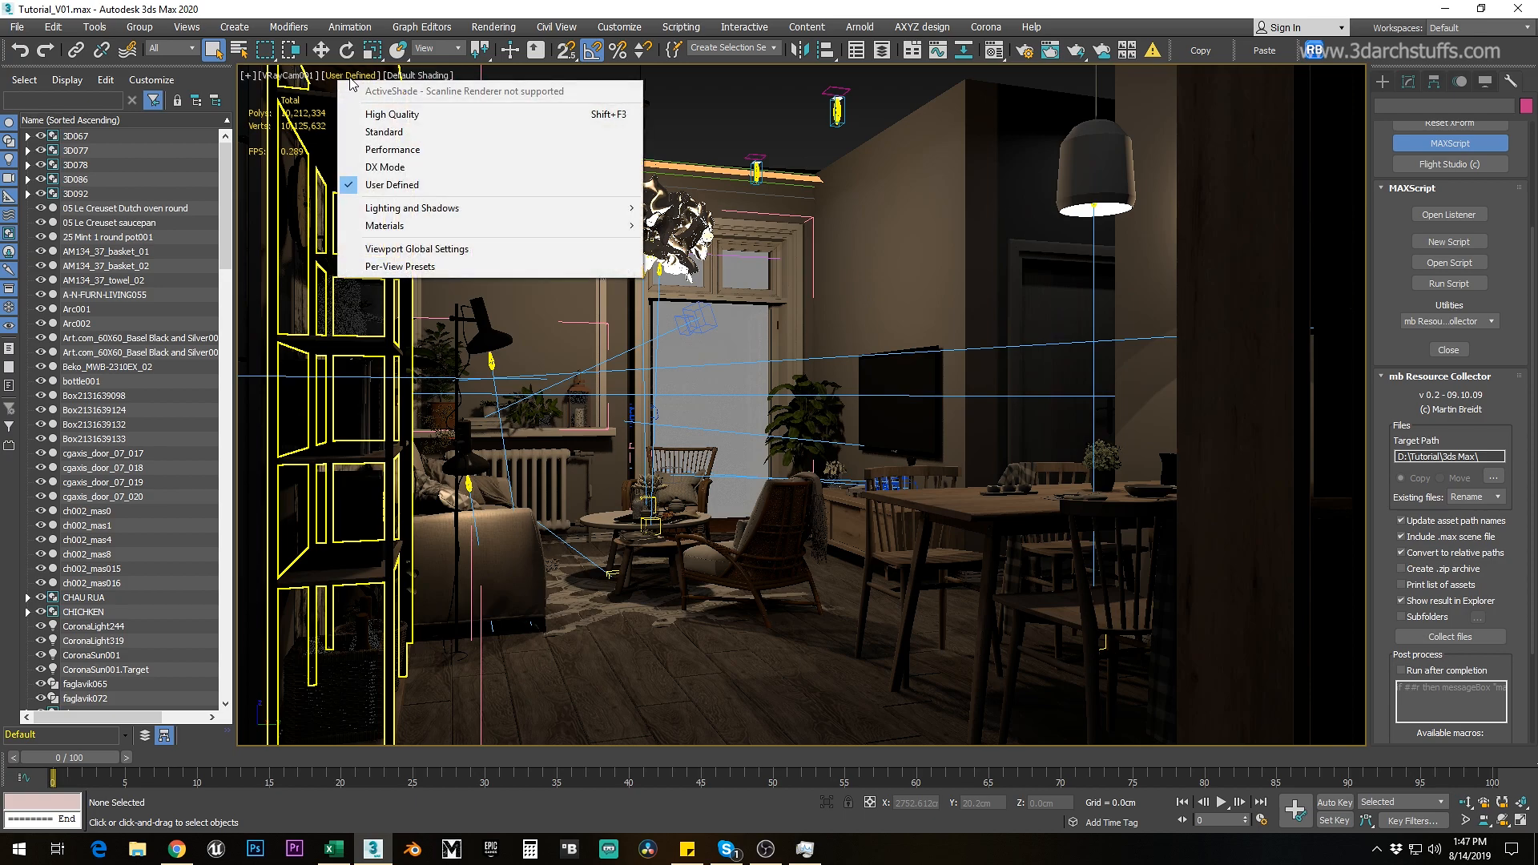
{"action": "left_click", "coordinate": [375, 133]}
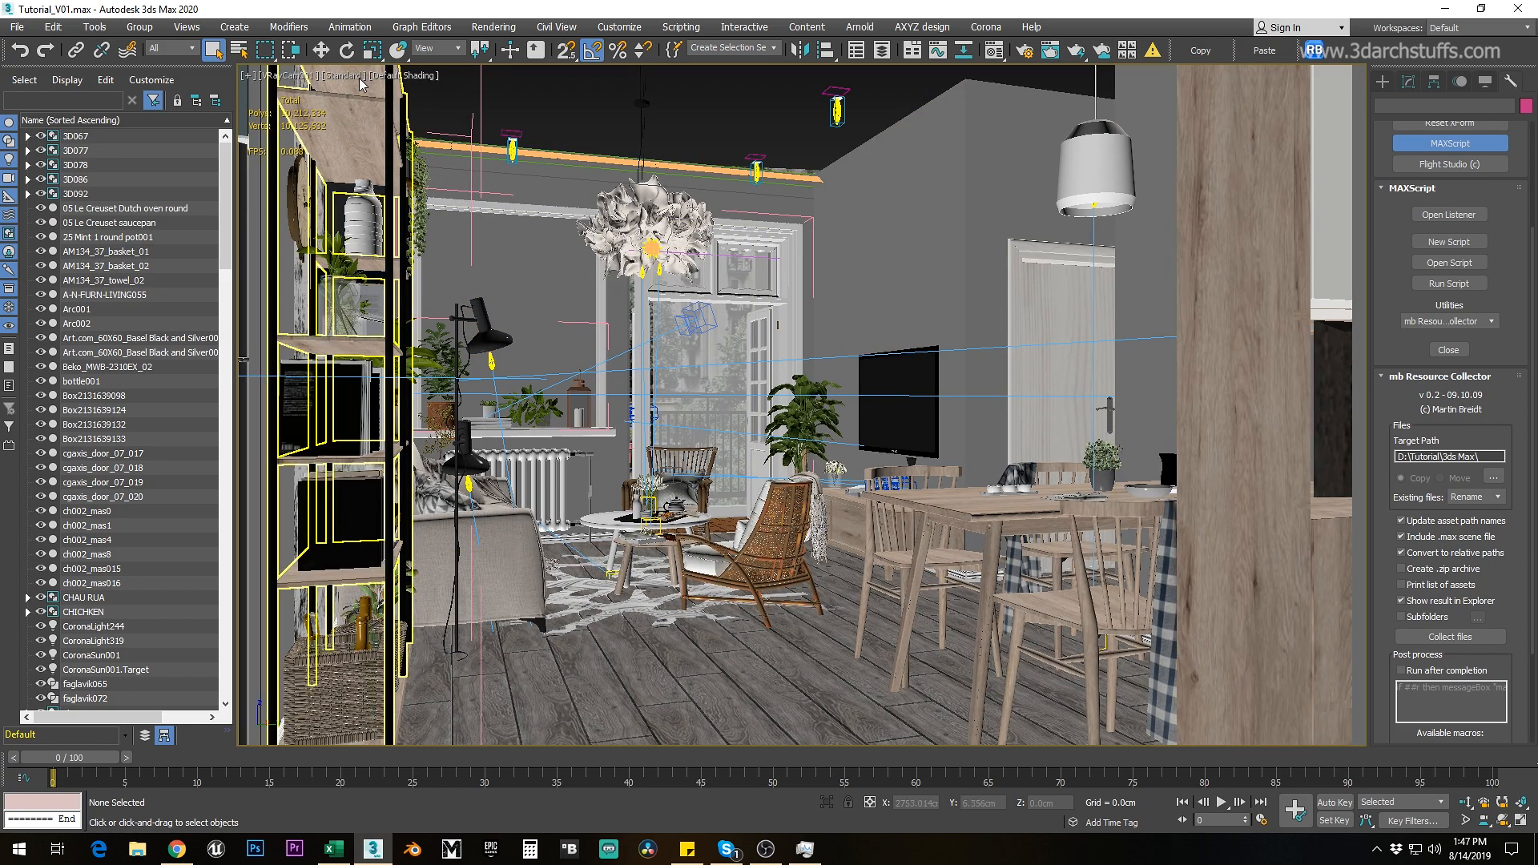
{"action": "left_click", "coordinate": [700, 344]}
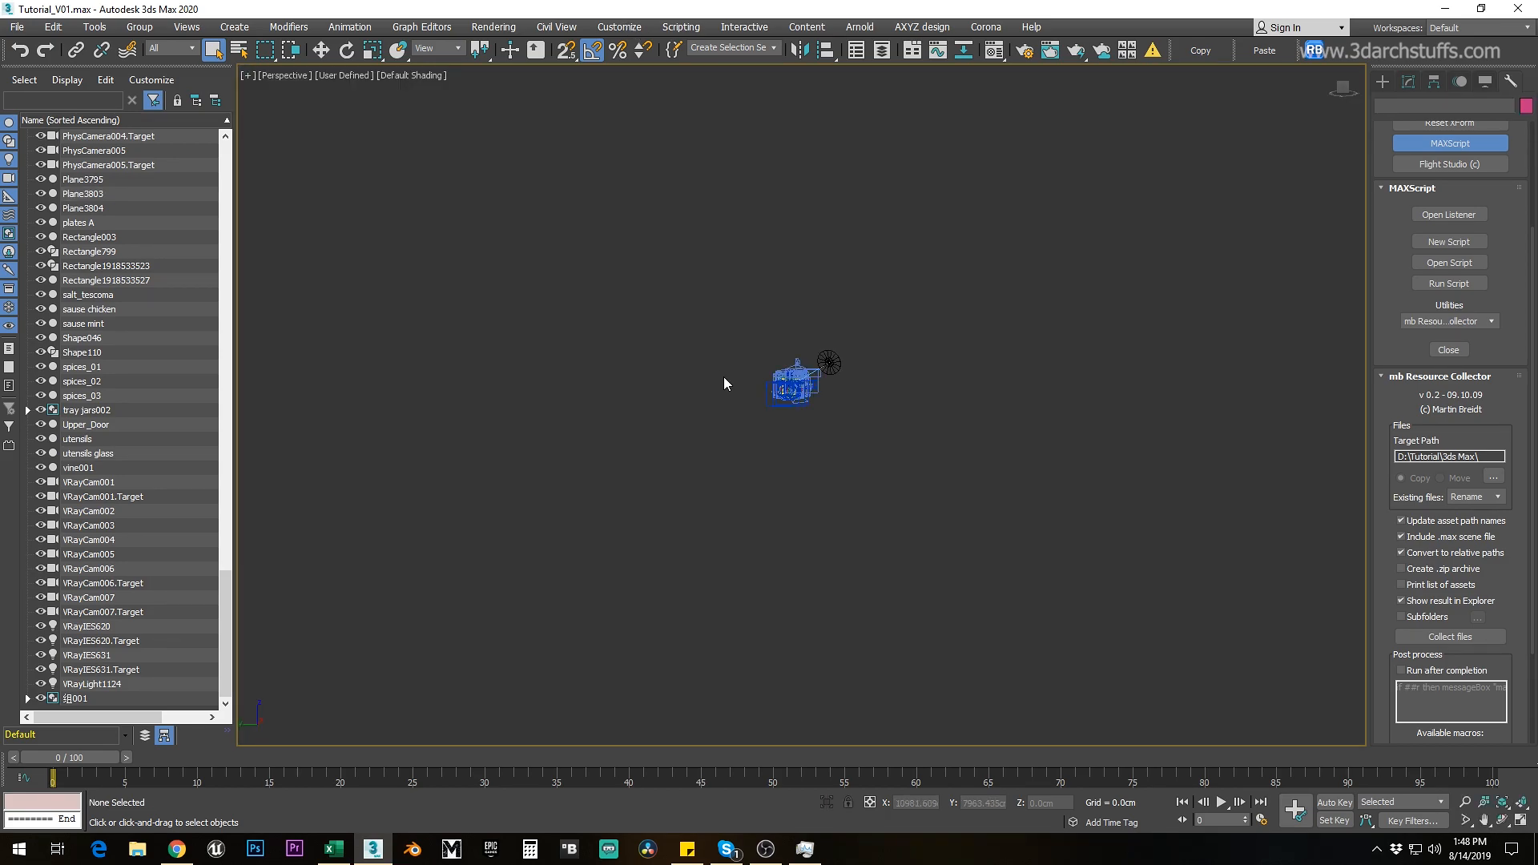
Step: Frame the house in the Perspective view and set that view's rendering quality to Standard
{"action": "key", "text": "z"}
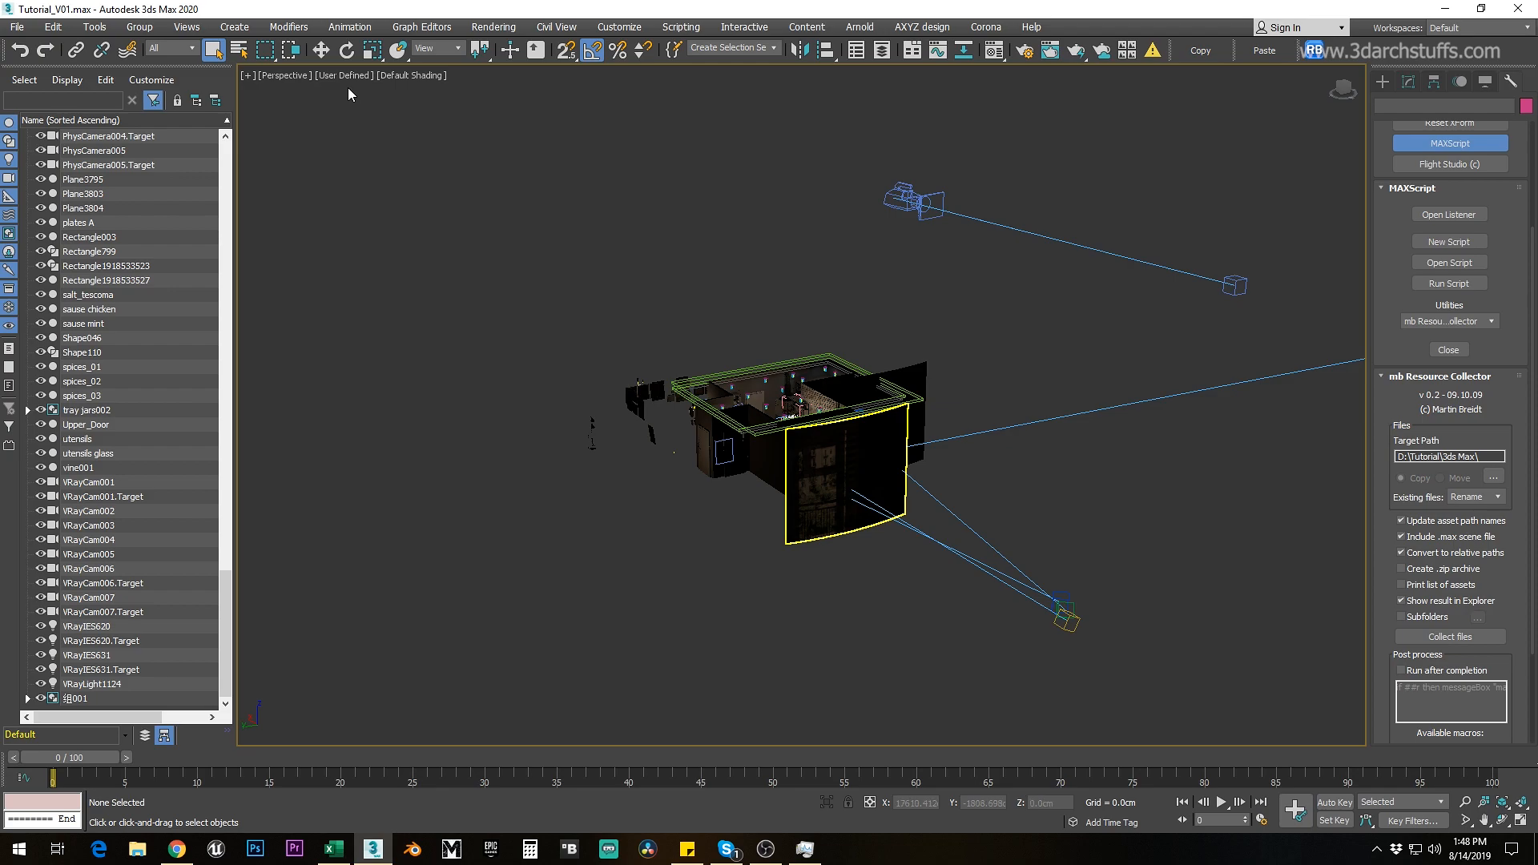
{"action": "left_click", "coordinate": [344, 76]}
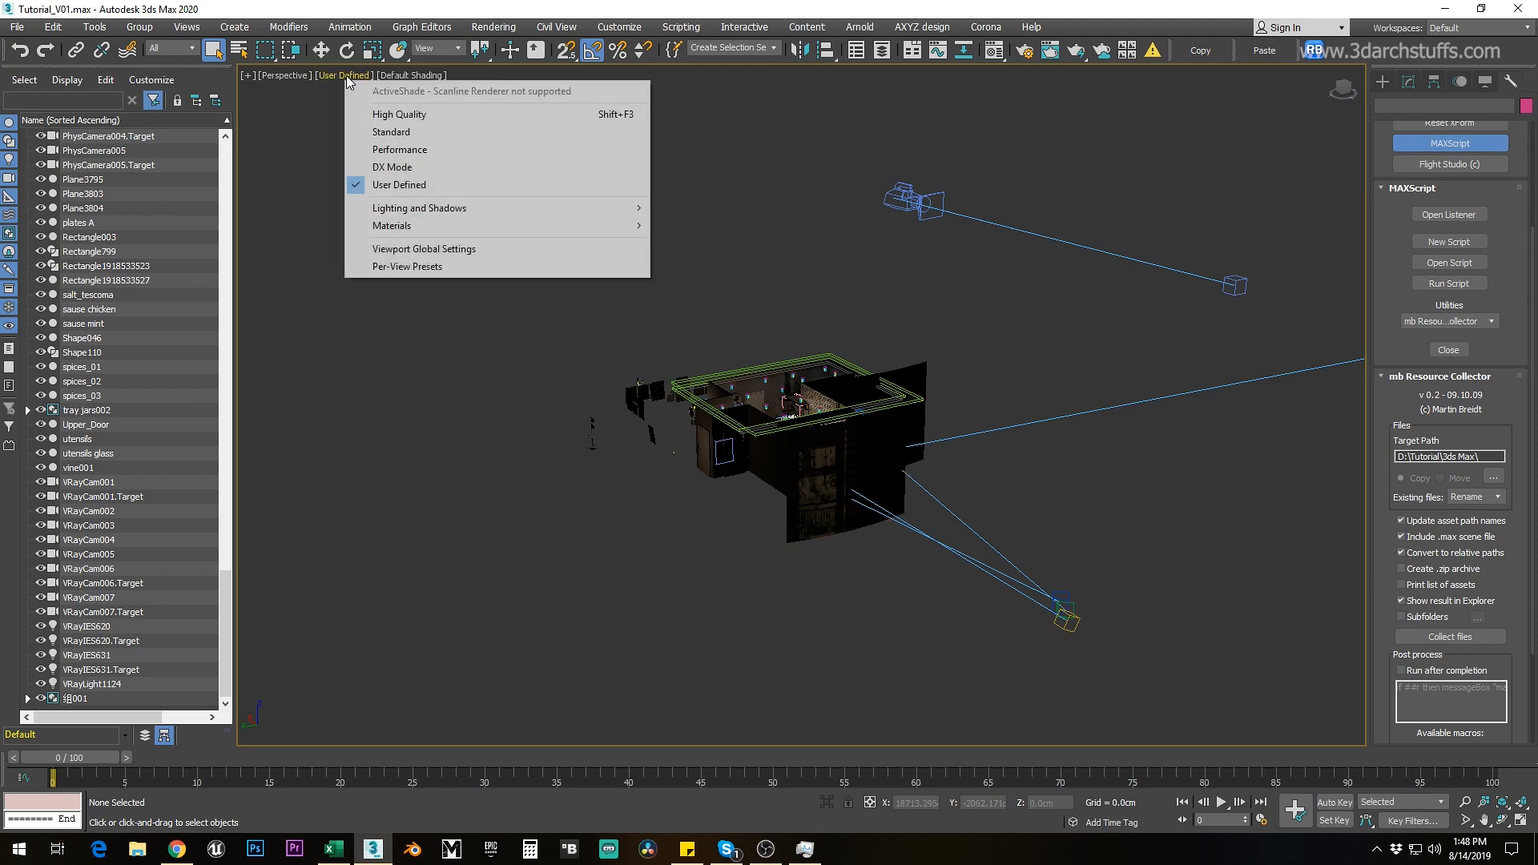
{"action": "left_click", "coordinate": [376, 131]}
Step: Frame the ceiling light group and examine the house and its surrounding objects from several outside angles, clearing the selection at the end
{"action": "left_click", "coordinate": [756, 426]}
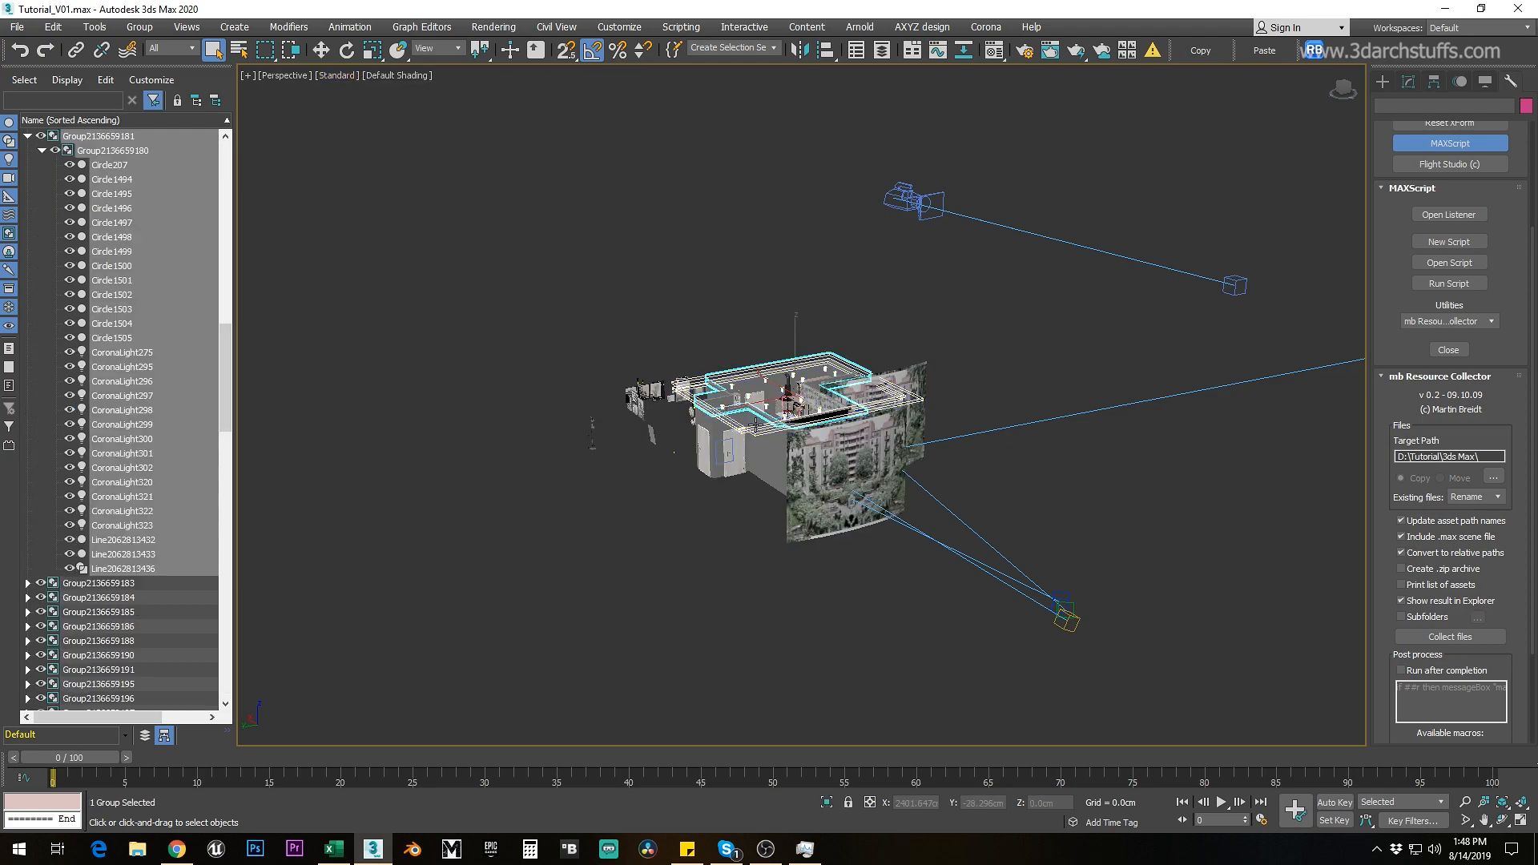
{"action": "key", "text": "z"}
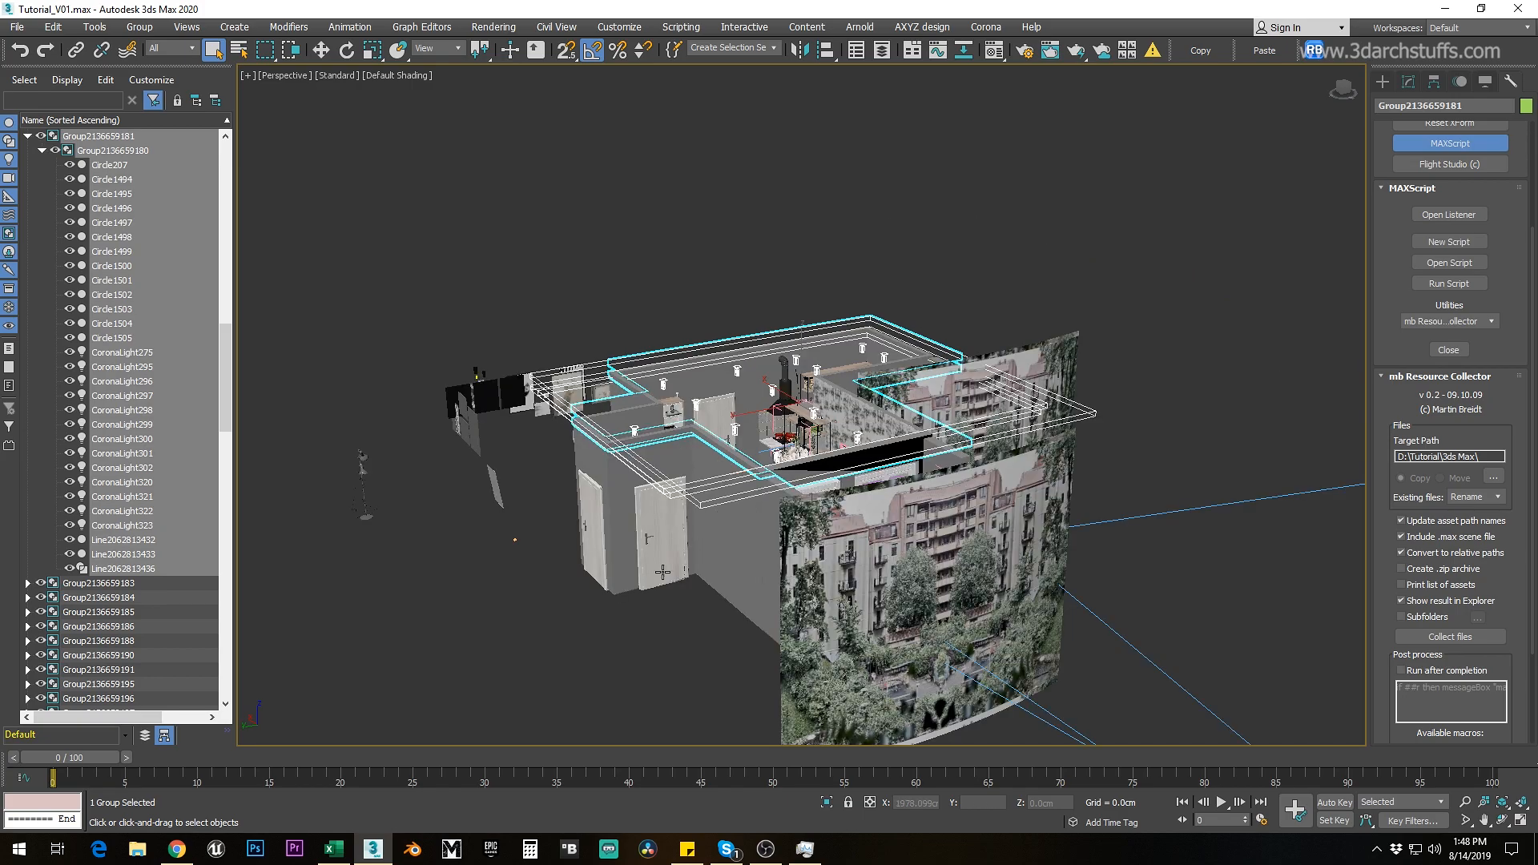
{"action": "middle_click_drag", "start_coordinate": [674, 622], "coordinate": [1083, 265], "text": "alt"}
{"action": "middle_click_drag", "start_coordinate": [1001, 413], "coordinate": [713, 387], "text": "alt"}
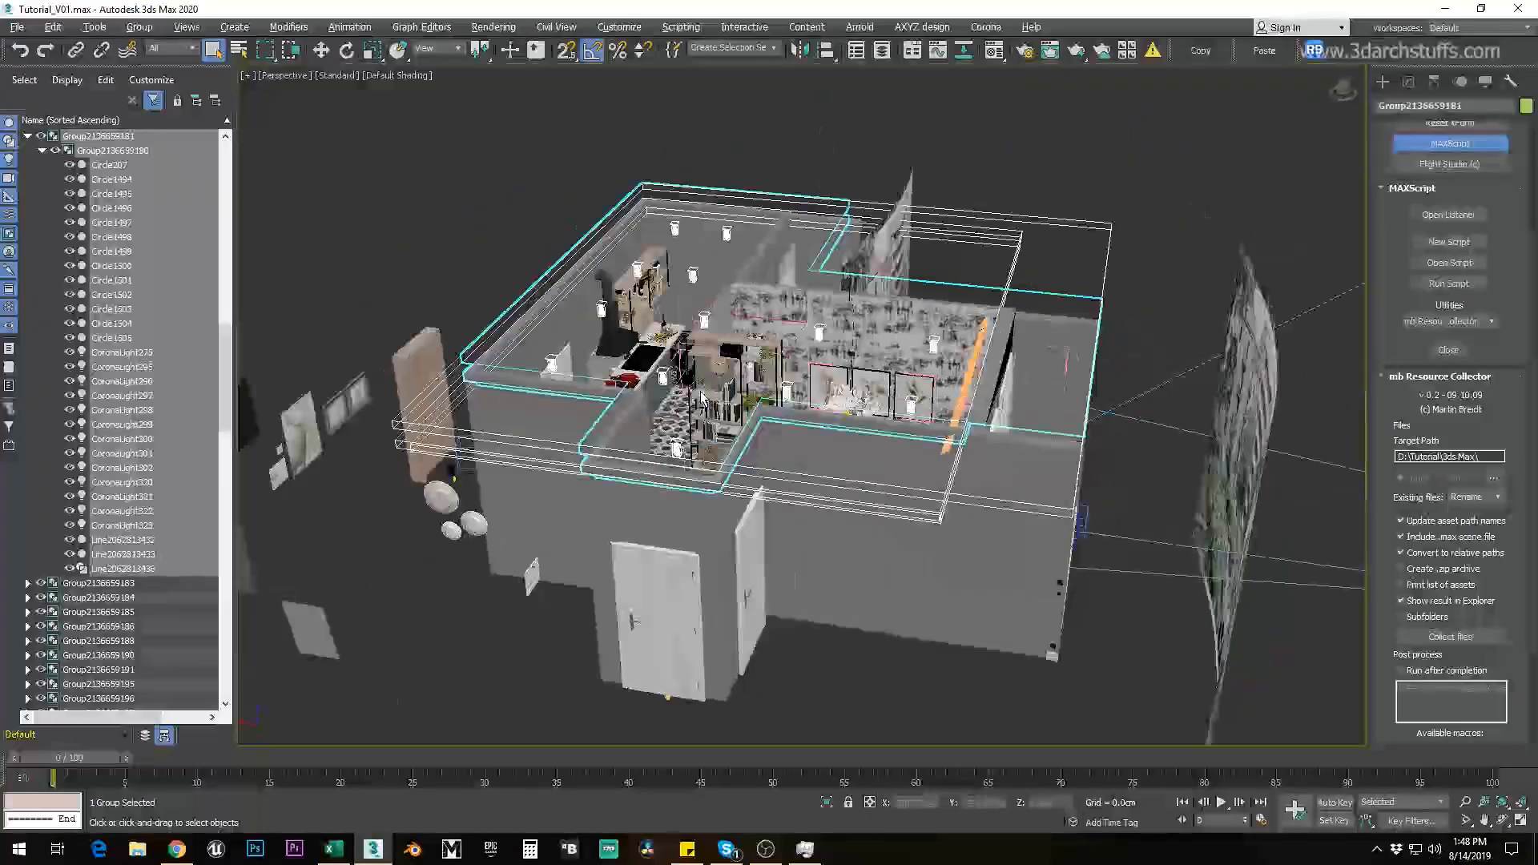
{"action": "scroll", "coordinate": [713, 388], "scroll_direction": "down", "scroll_amount": 5}
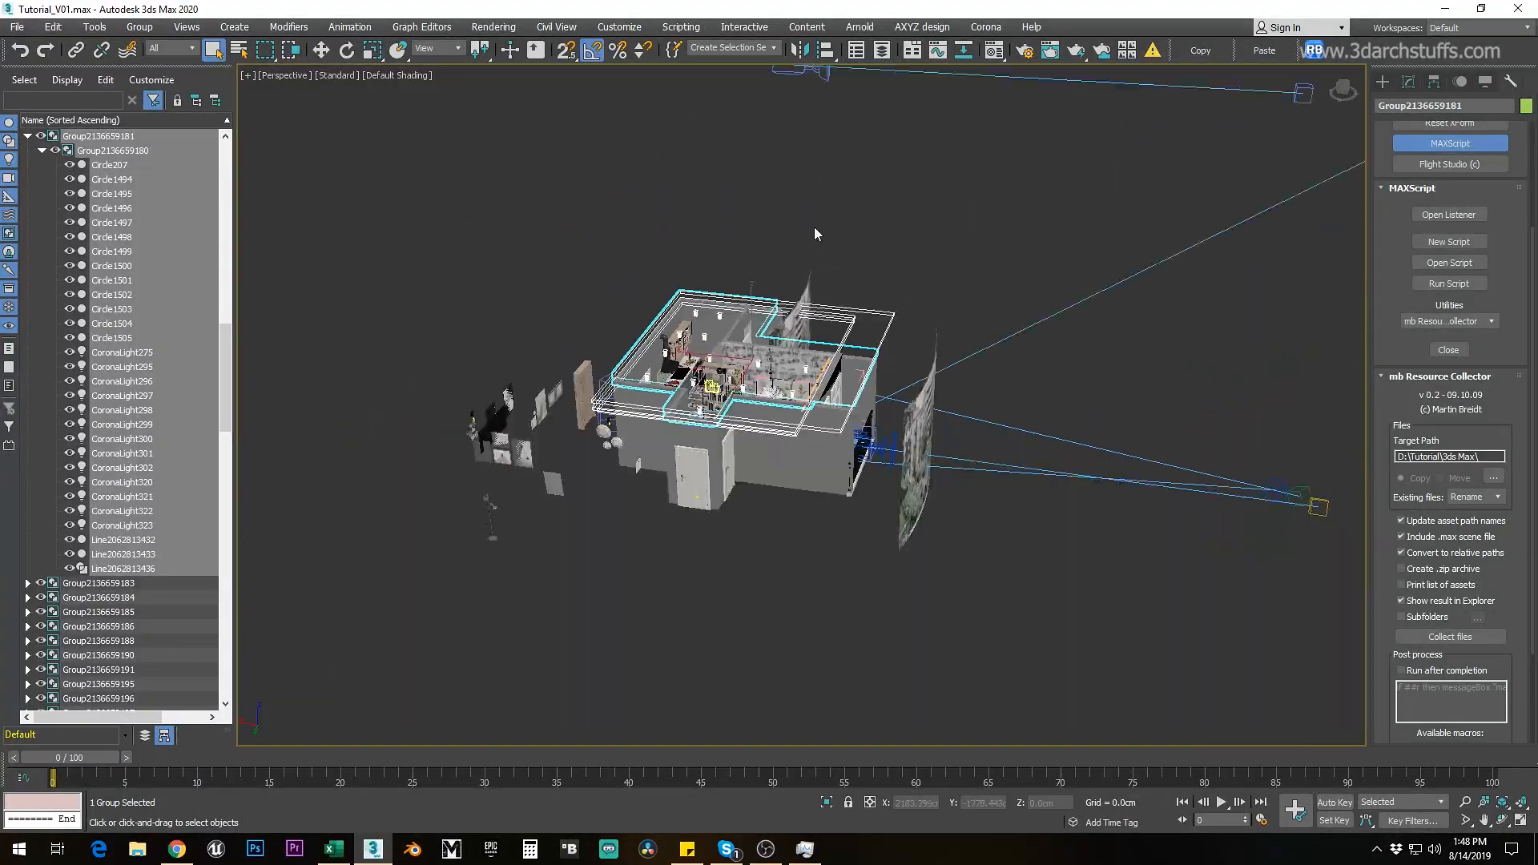
{"action": "left_click", "coordinate": [853, 172]}
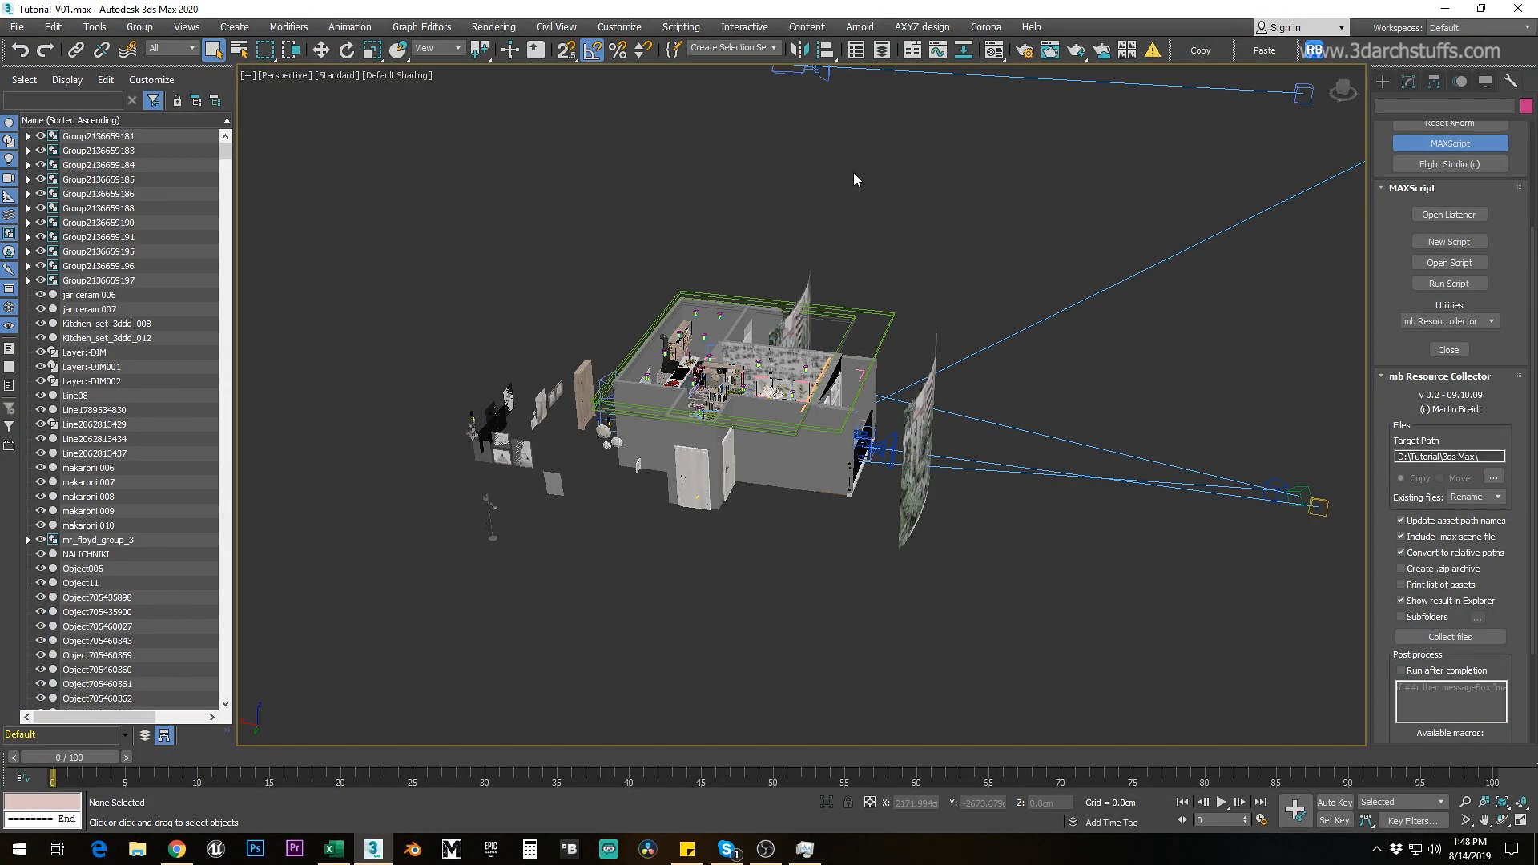
Step: Set the display properties of all scene objects to By Object with Backface Cull turned off, and clear the selection
{"action": "key", "text": "ctrl+a"}
{"action": "right_click", "coordinate": [766, 317]}
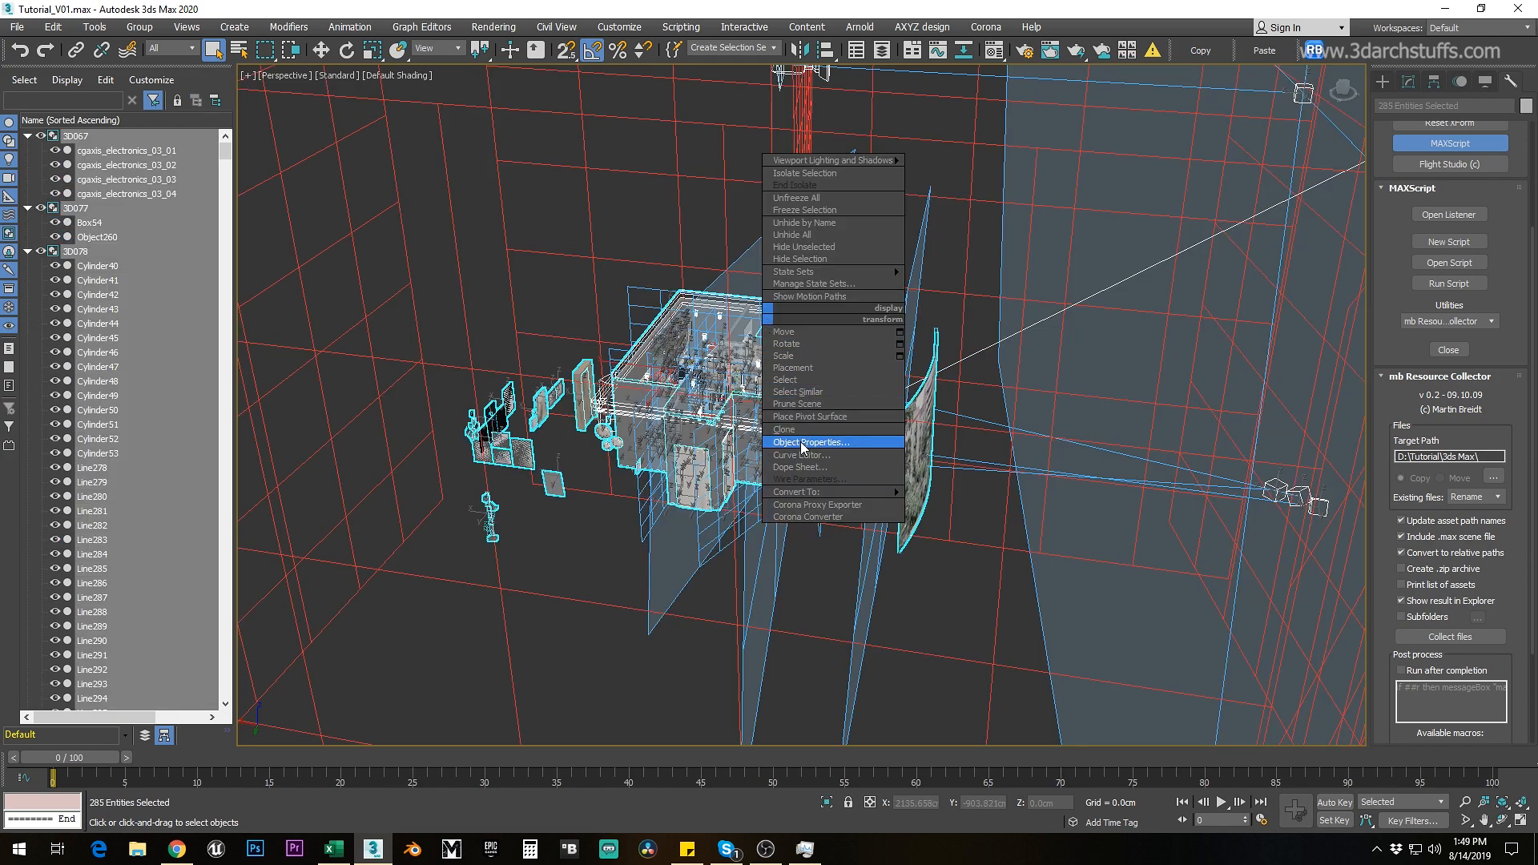
{"action": "left_click", "coordinate": [800, 443]}
{"action": "left_click", "coordinate": [732, 438]}
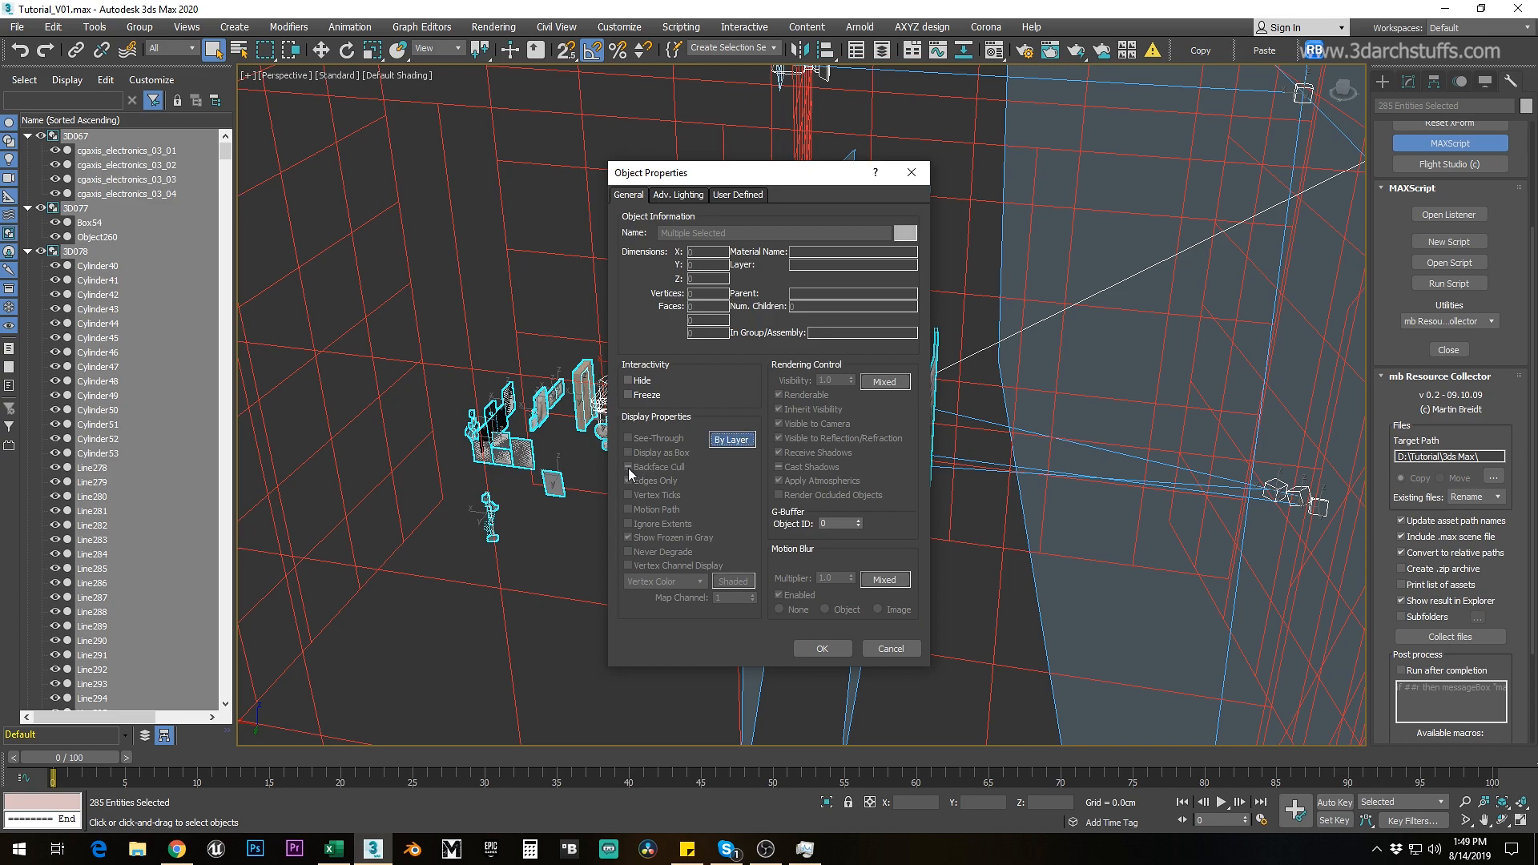
{"action": "left_click", "coordinate": [724, 440]}
{"action": "left_click", "coordinate": [628, 438]}
{"action": "left_click", "coordinate": [628, 453]}
{"action": "left_click", "coordinate": [627, 467]}
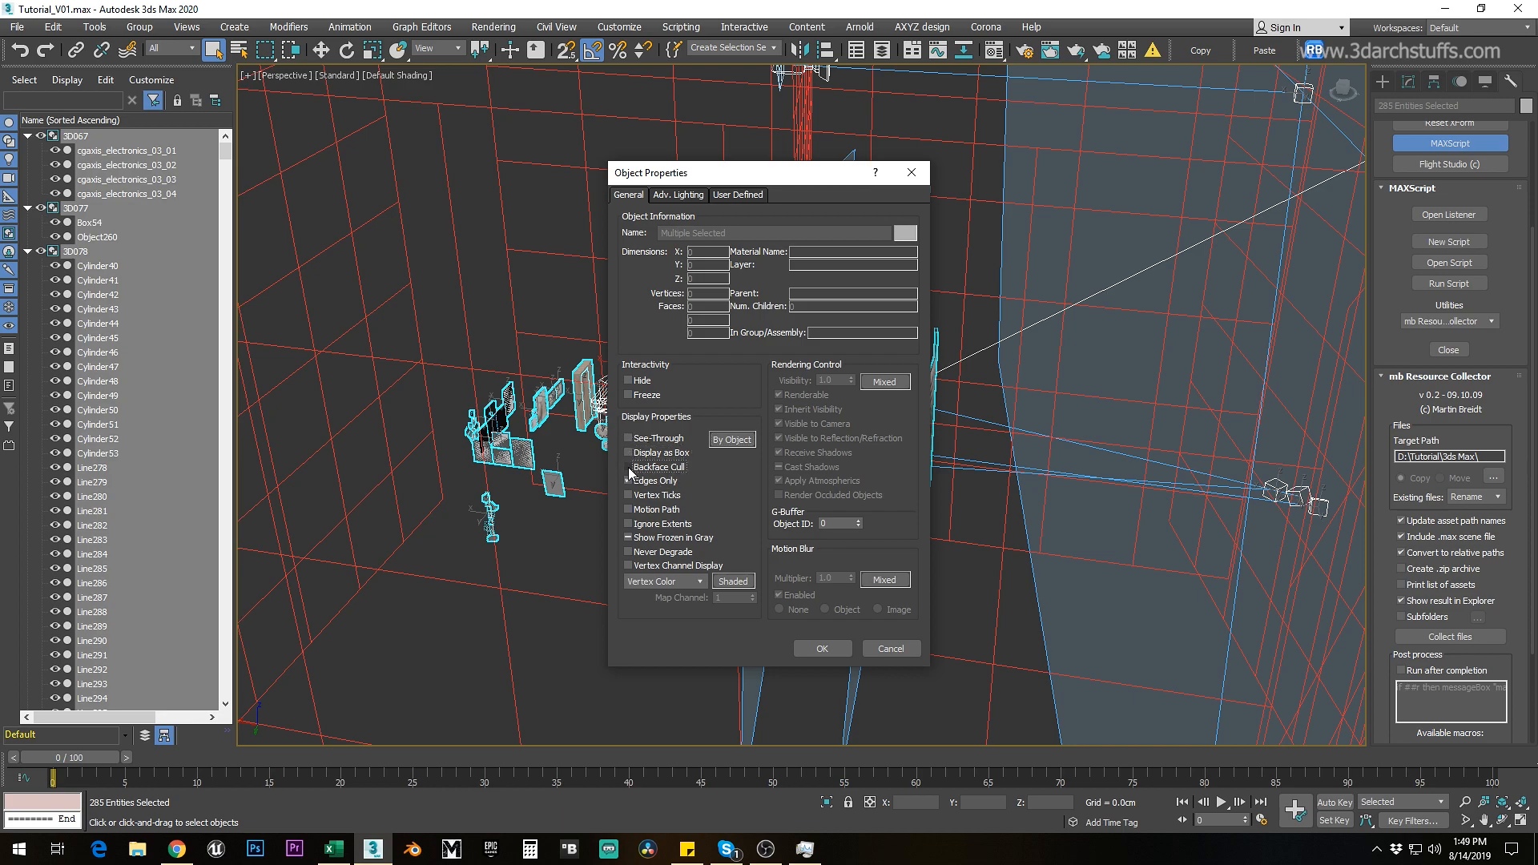
{"action": "left_click", "coordinate": [628, 537]}
{"action": "left_click", "coordinate": [828, 651]}
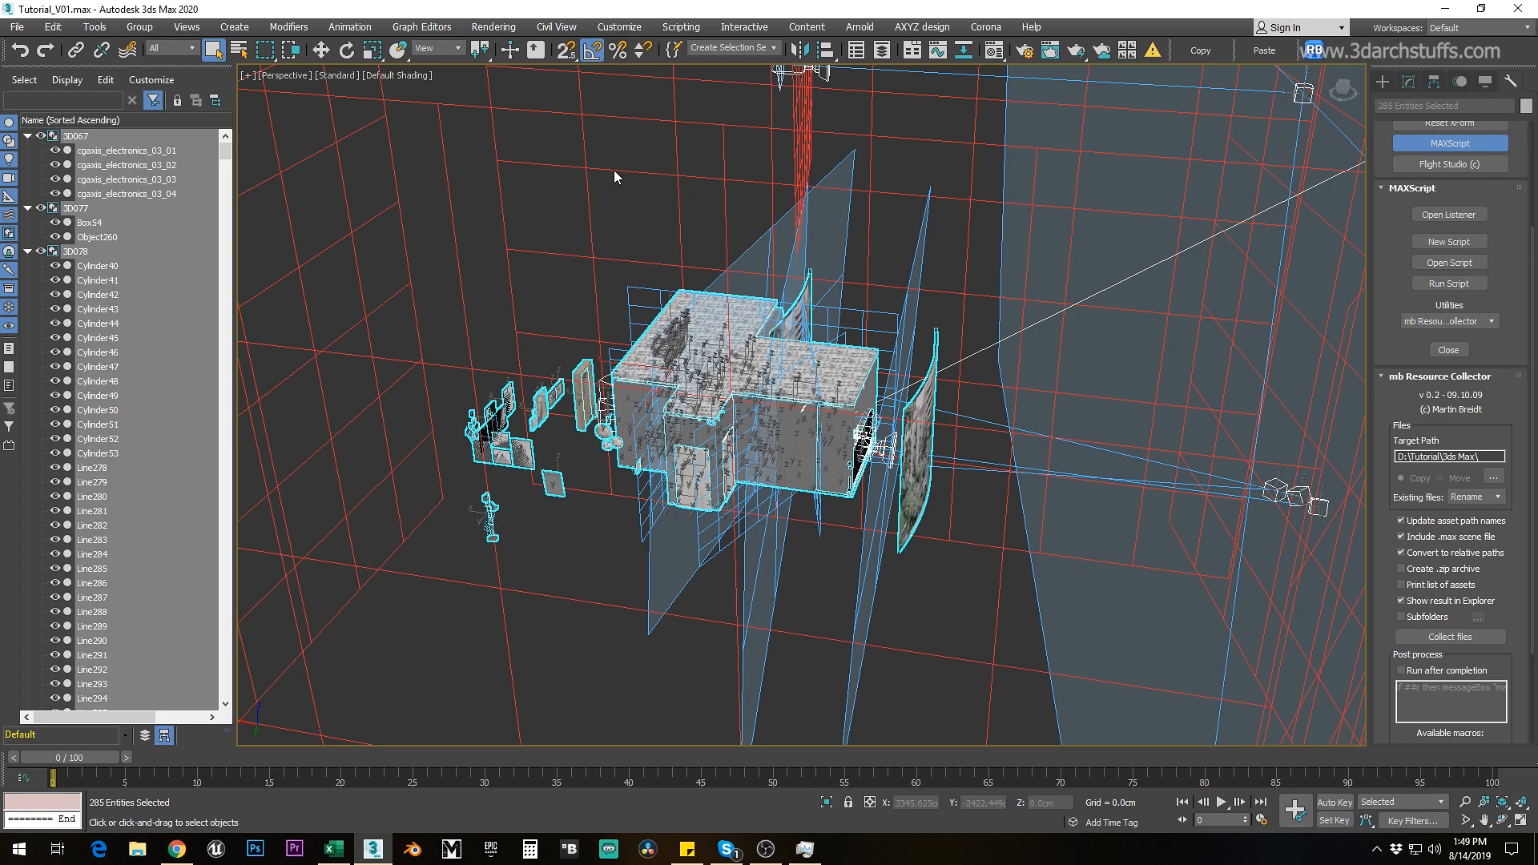
{"action": "left_click", "coordinate": [618, 228]}
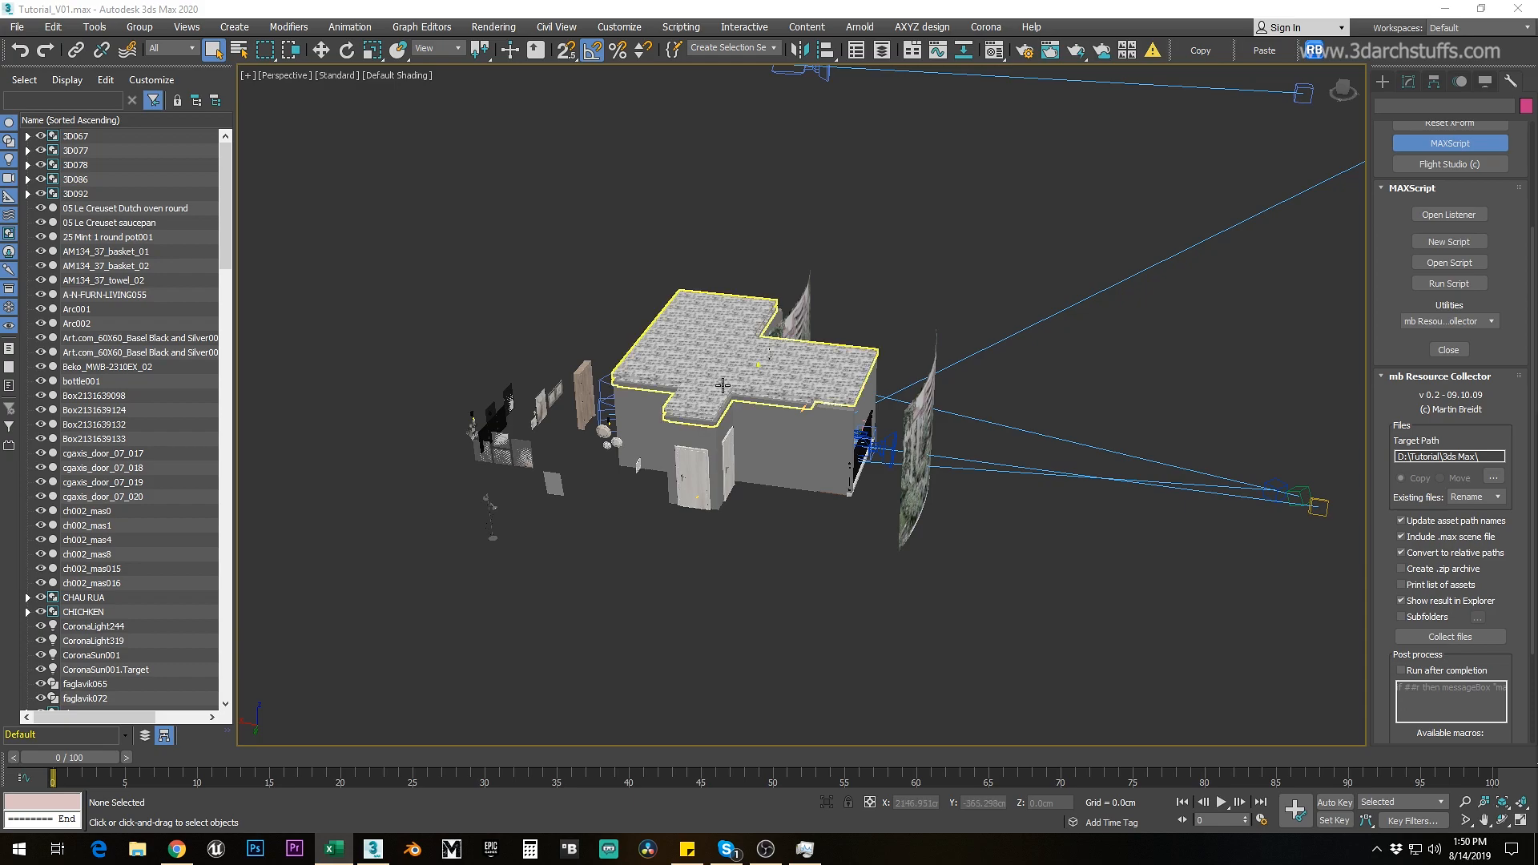
{"action": "left_click", "coordinate": [657, 366]}
{"action": "left_click", "coordinate": [626, 207]}
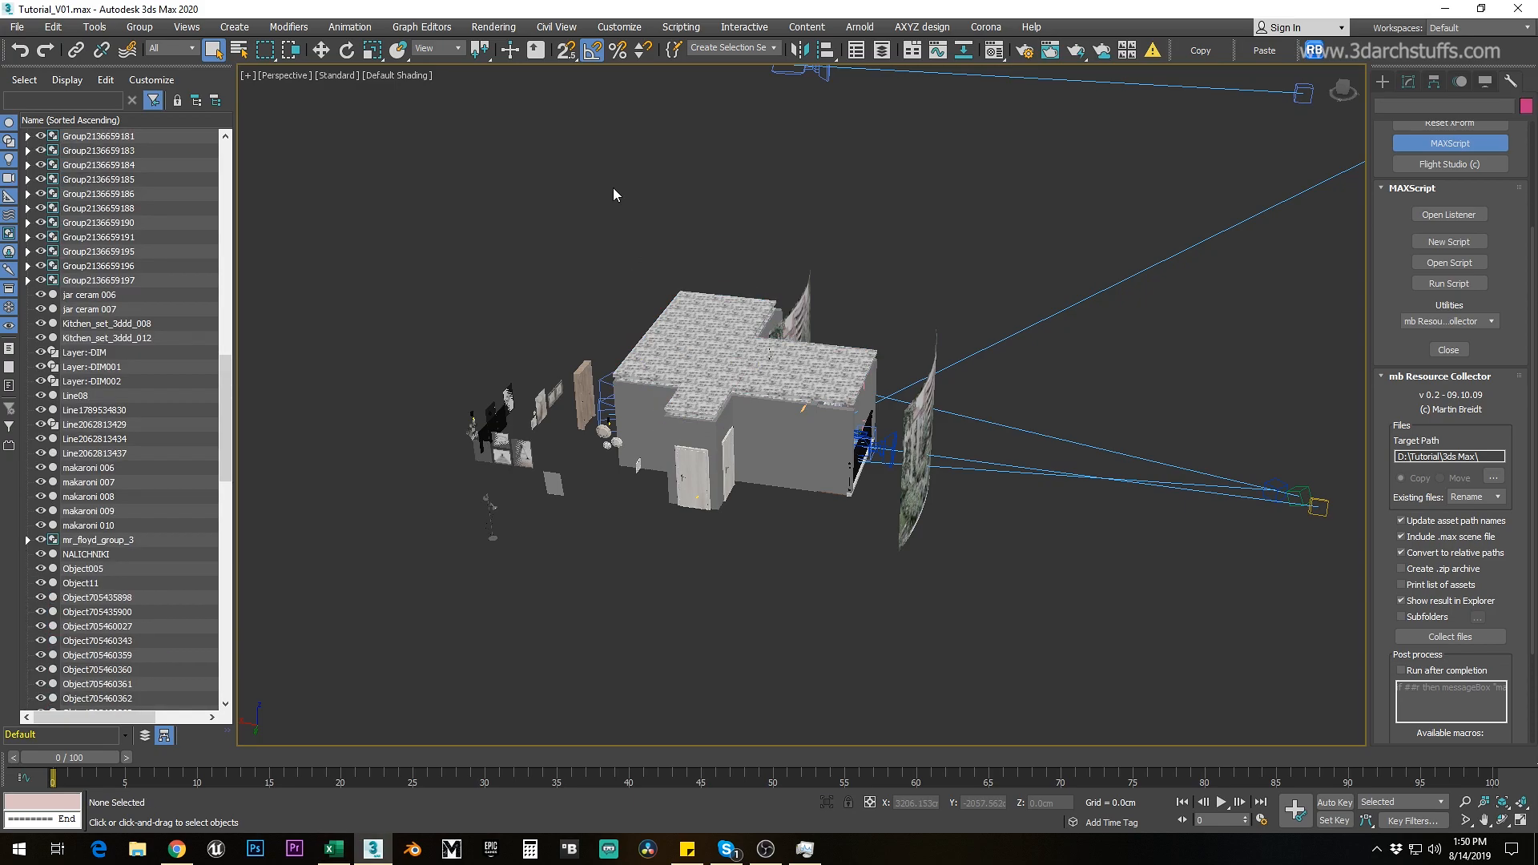
{"action": "left_click", "coordinate": [618, 29]}
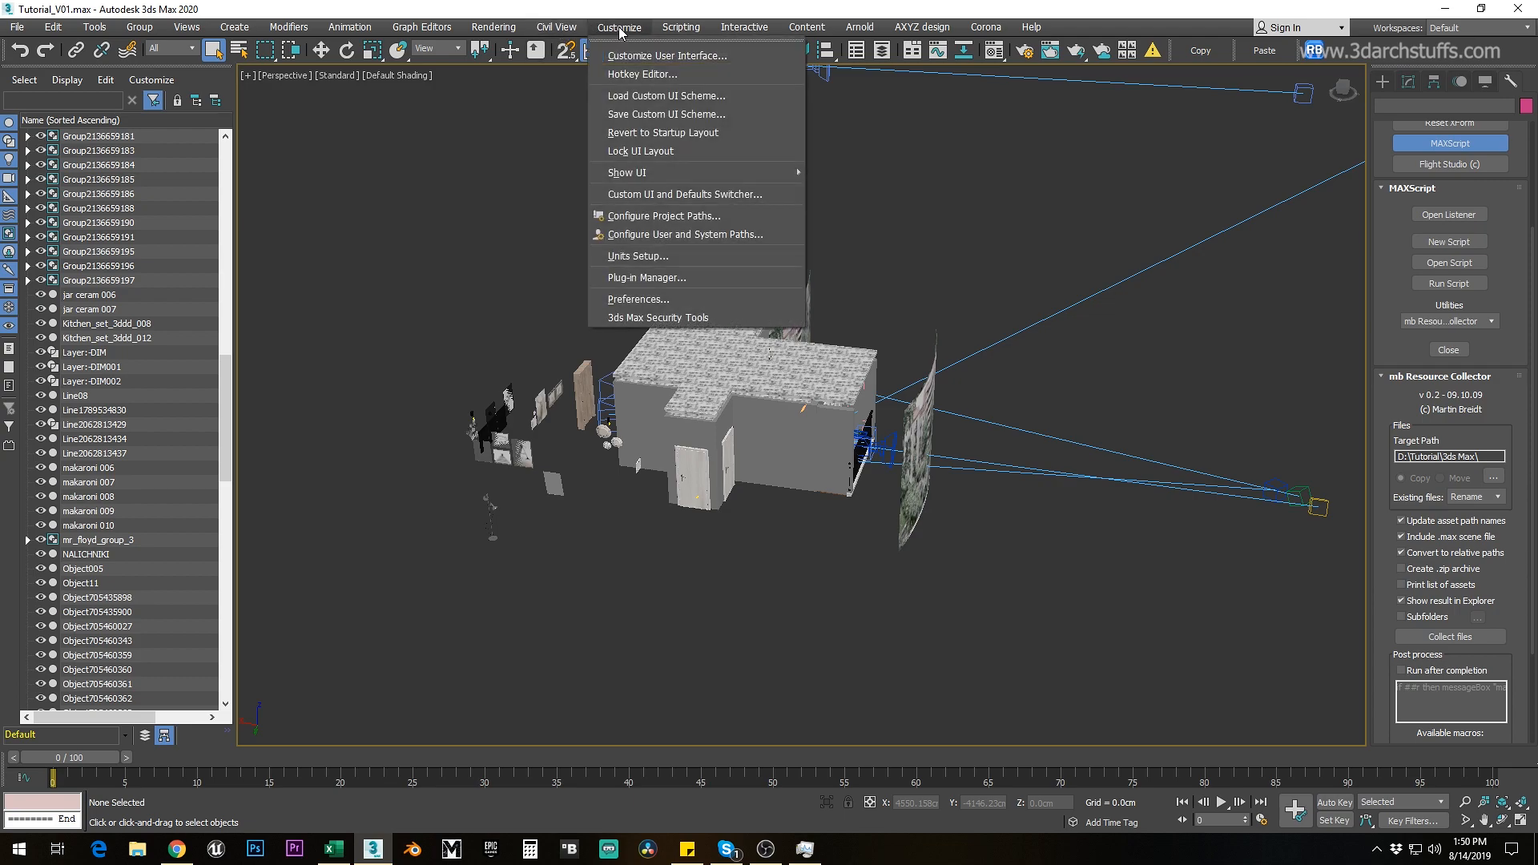
{"action": "left_click", "coordinate": [644, 298]}
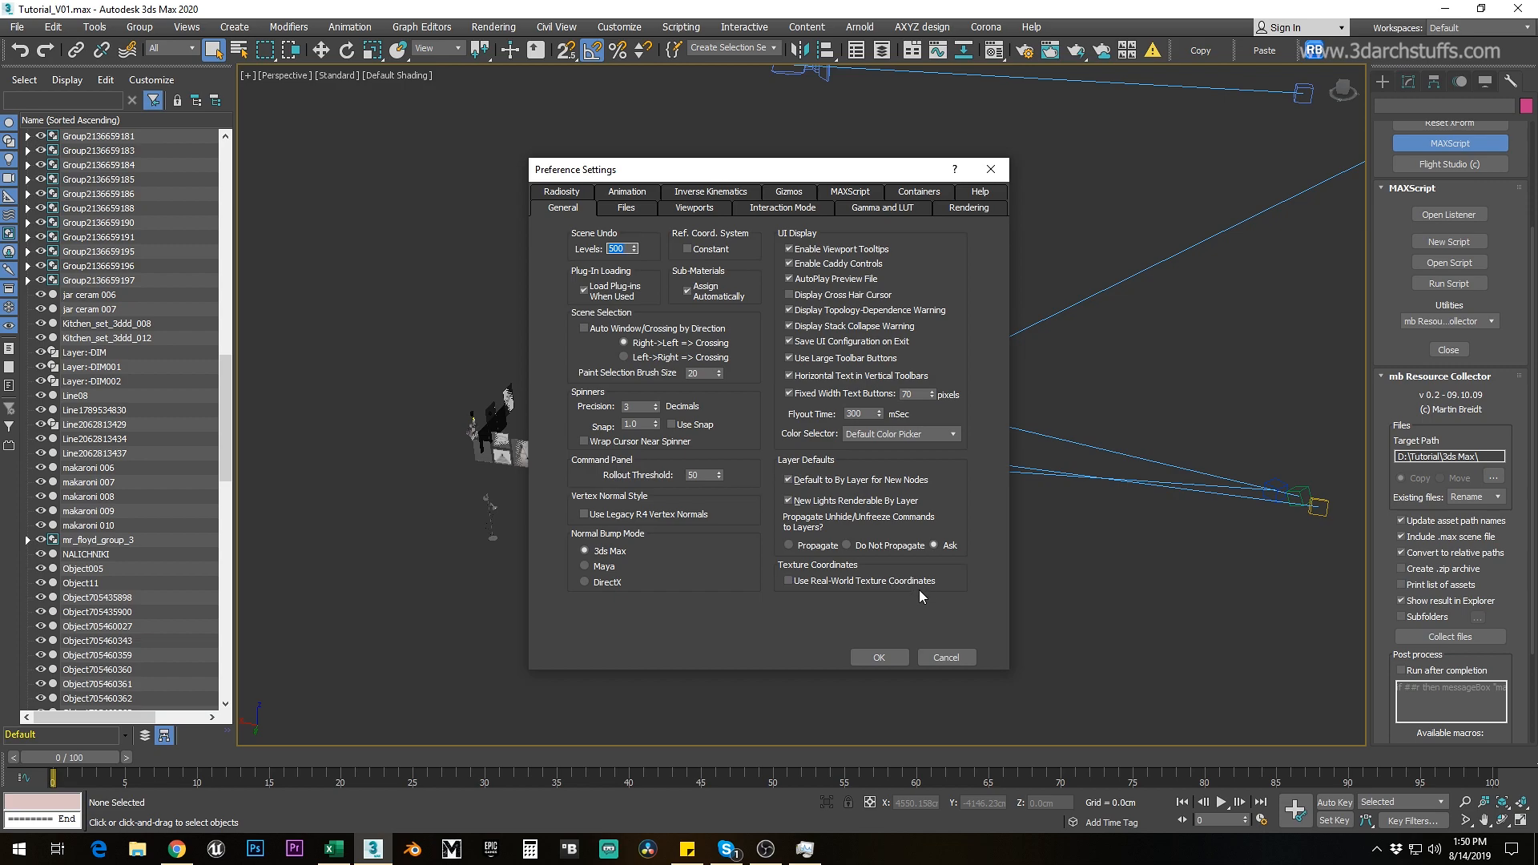
{"action": "left_click", "coordinate": [942, 657]}
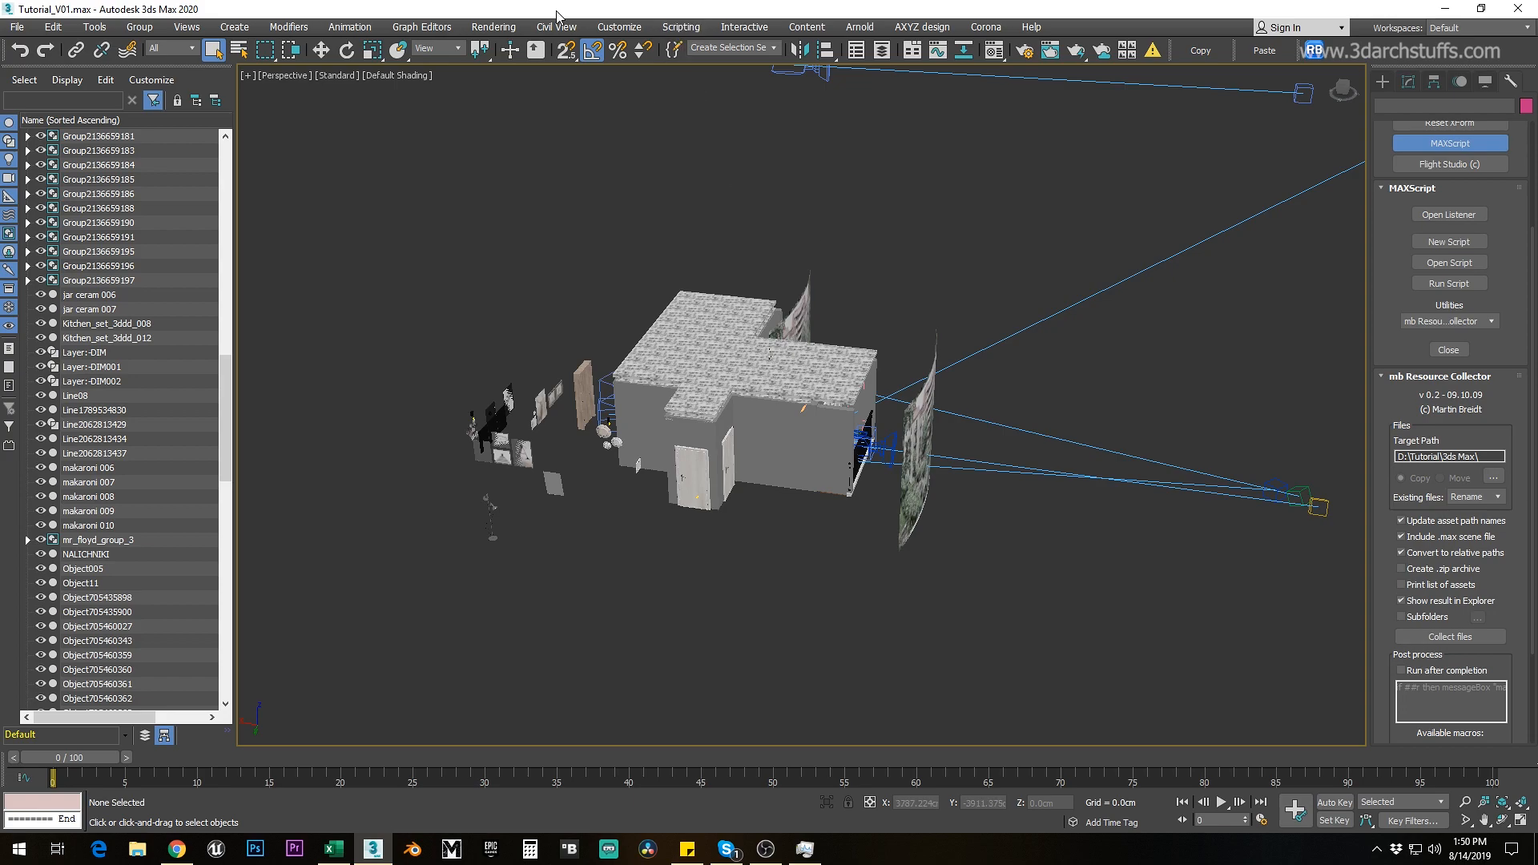
Step: Check the scene's system unit scale and its display unit scale in the units setup
{"action": "left_click", "coordinate": [619, 28]}
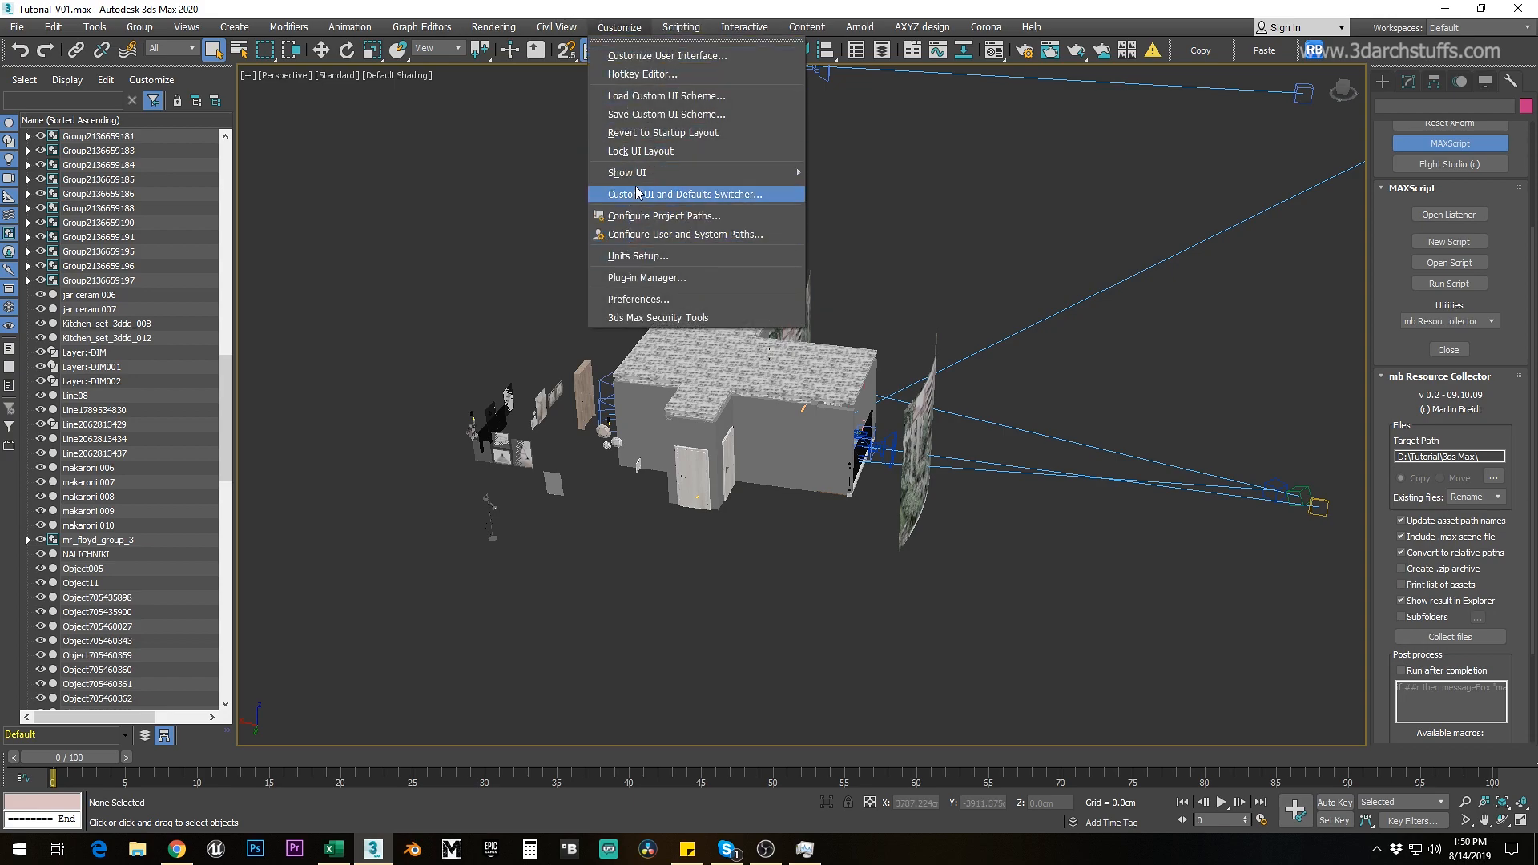
{"action": "left_click", "coordinate": [647, 256]}
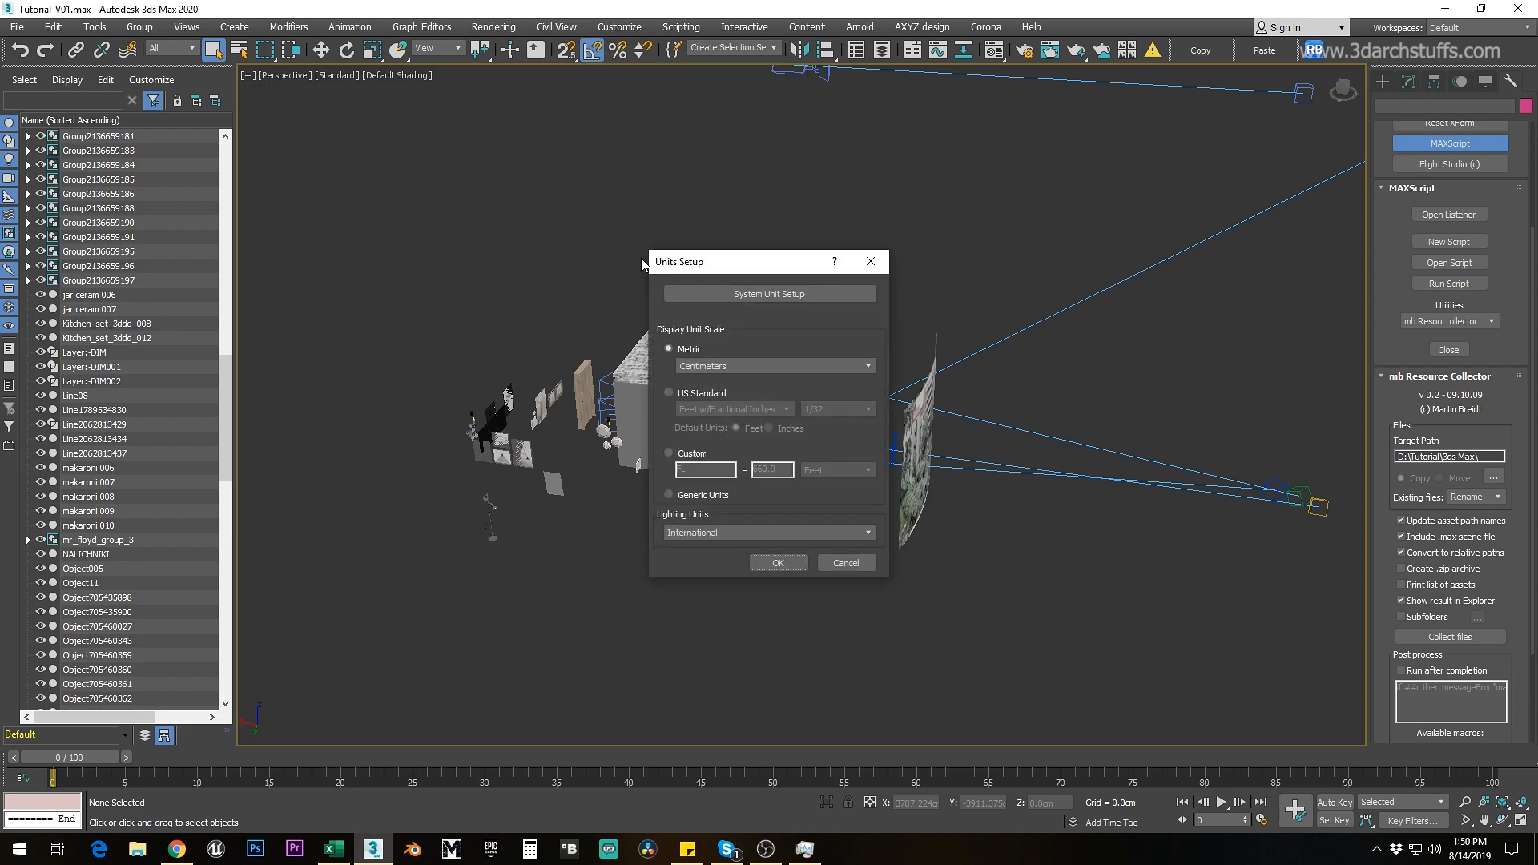
{"action": "left_click", "coordinate": [779, 295]}
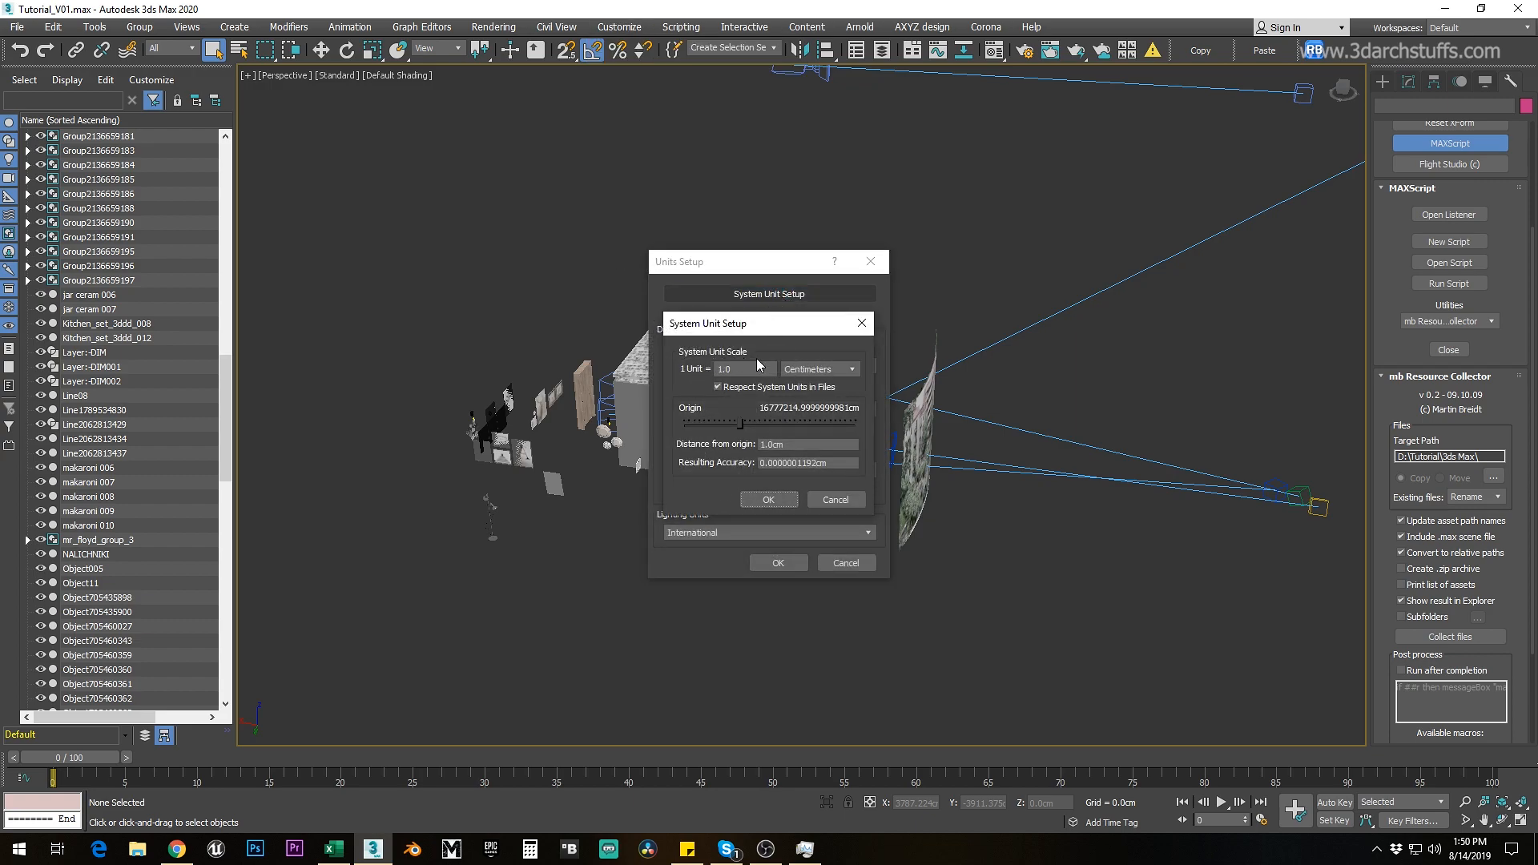
{"action": "left_click", "coordinate": [835, 500]}
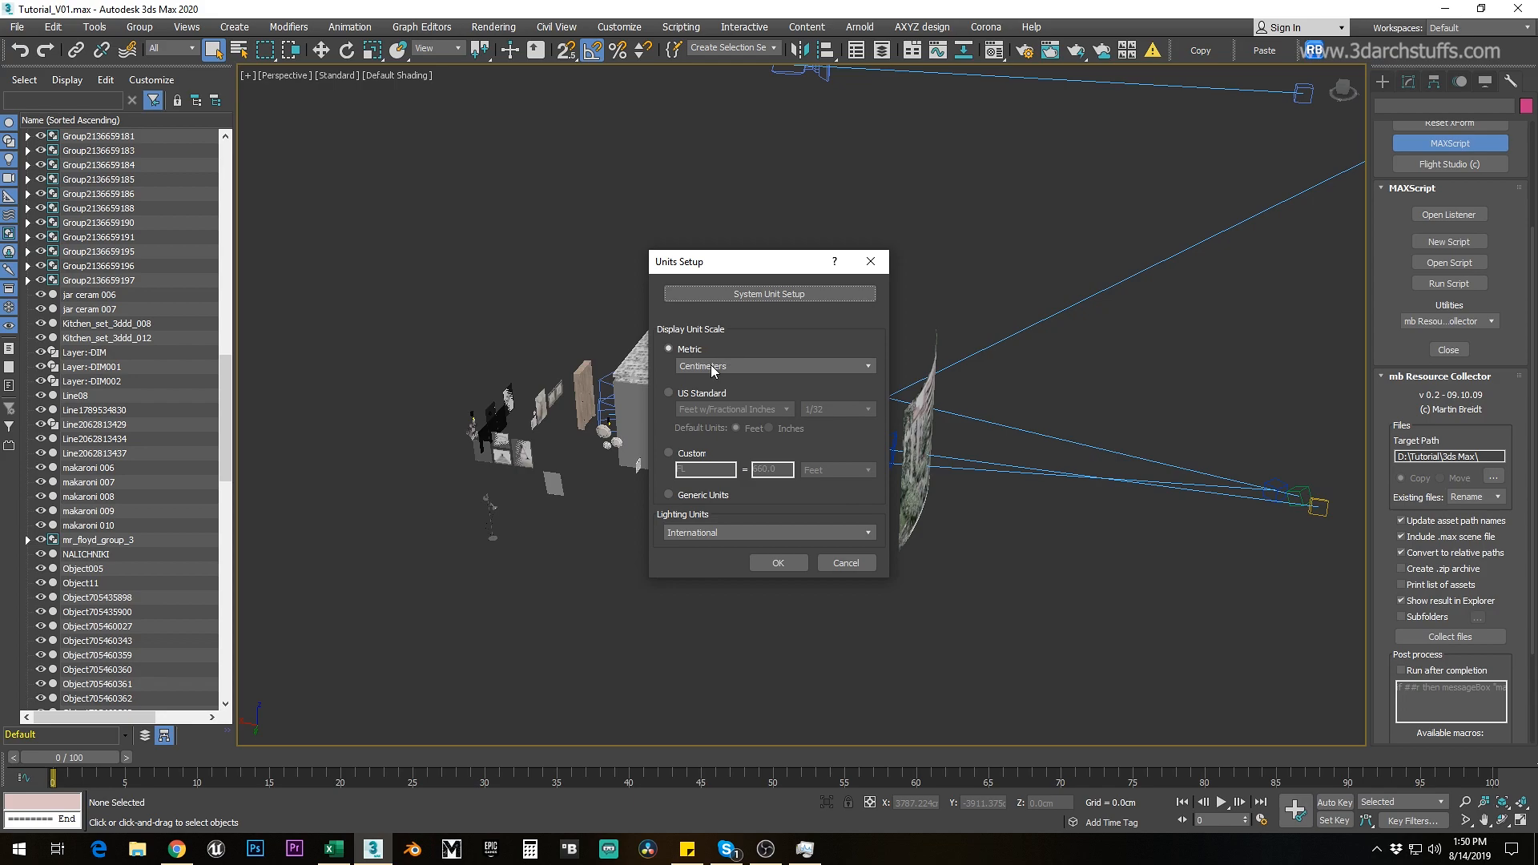
{"action": "left_click", "coordinate": [787, 567]}
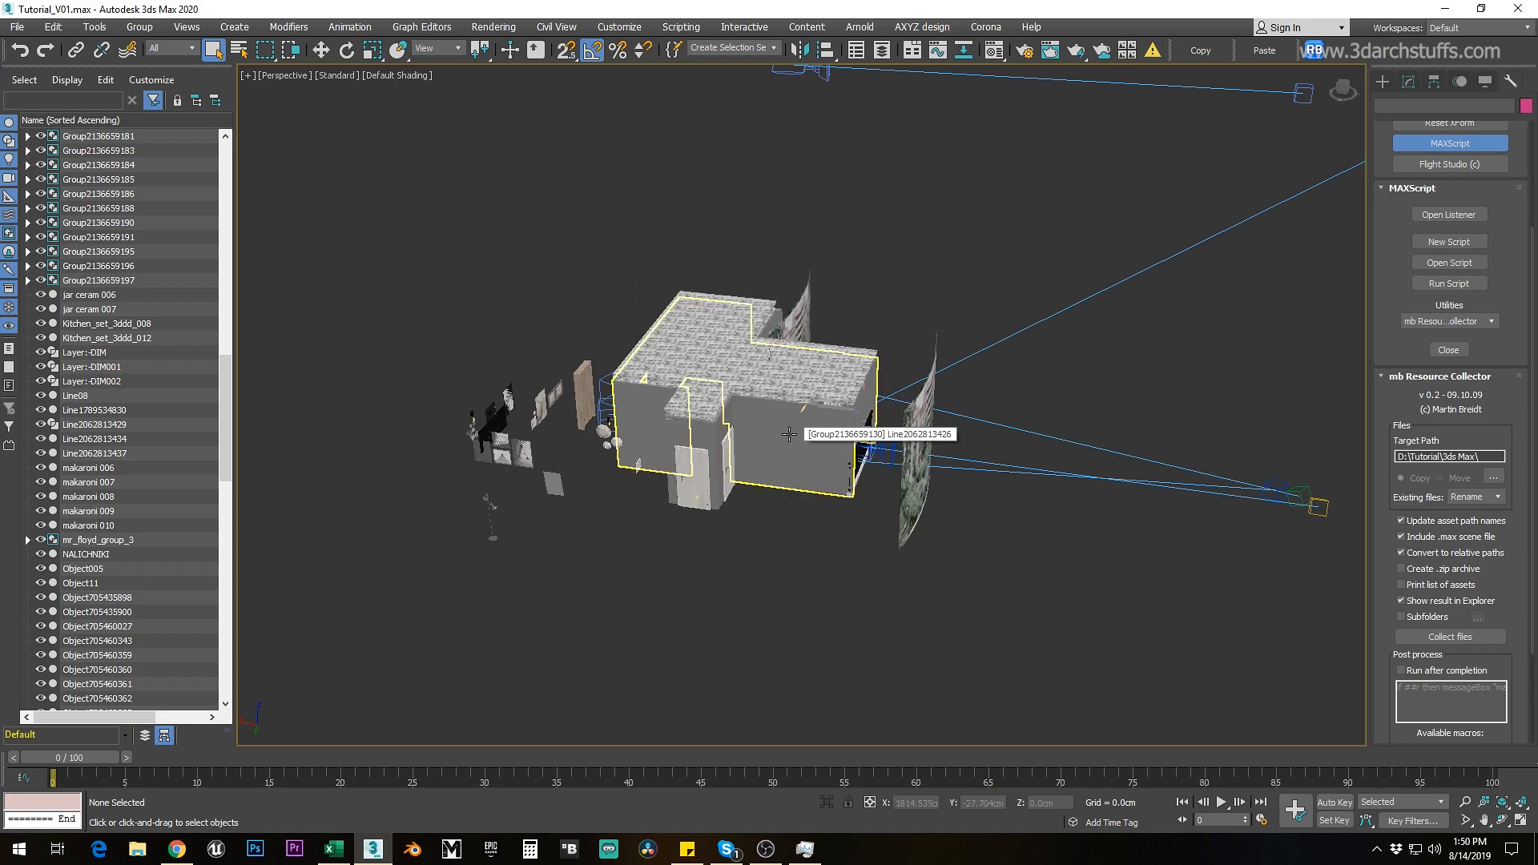
Step: Unhide and unfreeze all objects in the scene
{"action": "right_click", "coordinate": [863, 276]}
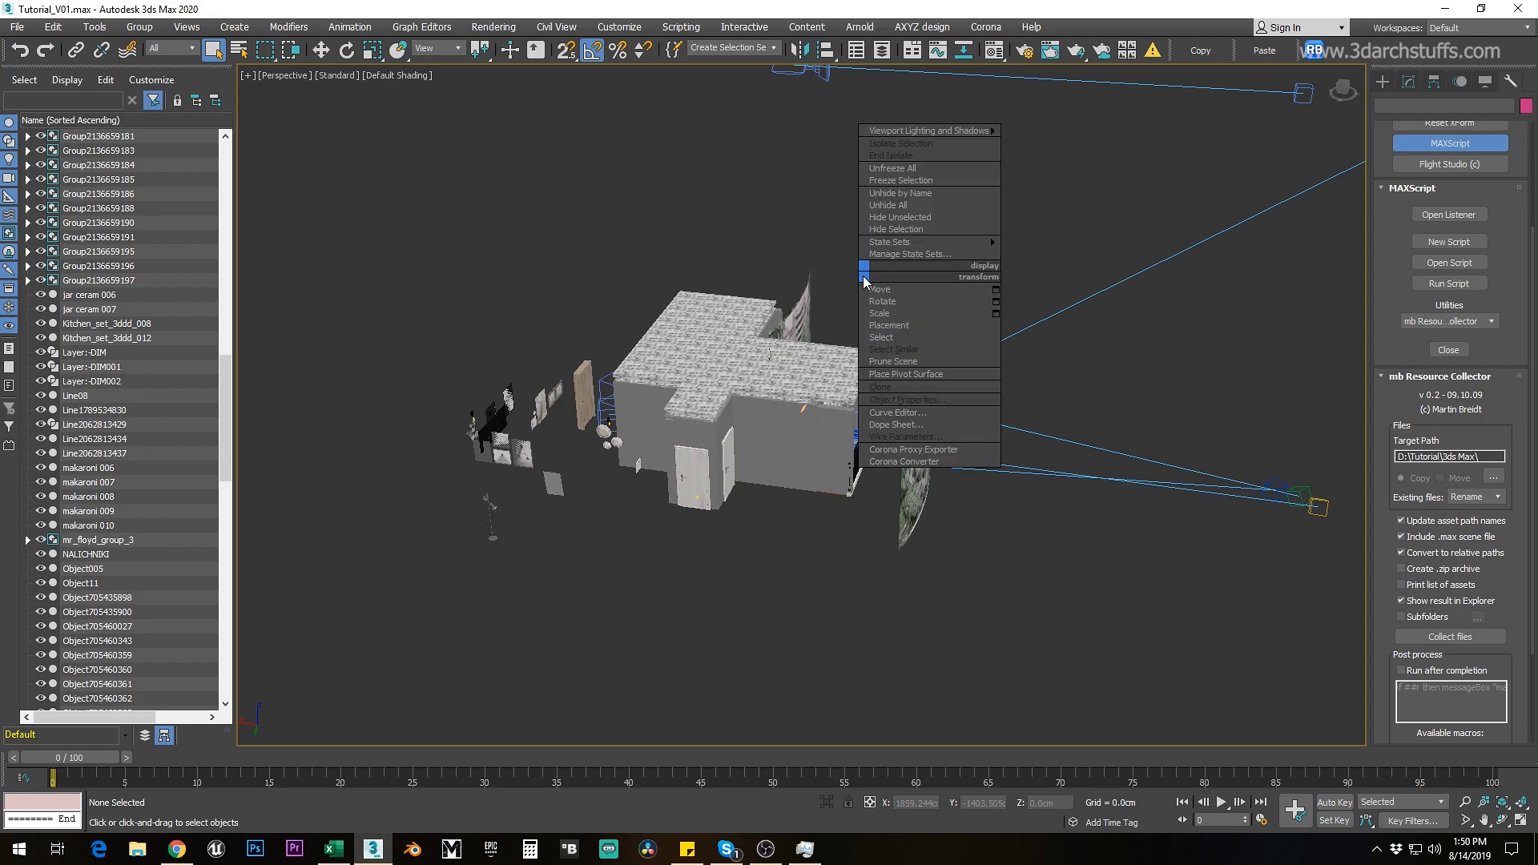
{"action": "left_click", "coordinate": [898, 205]}
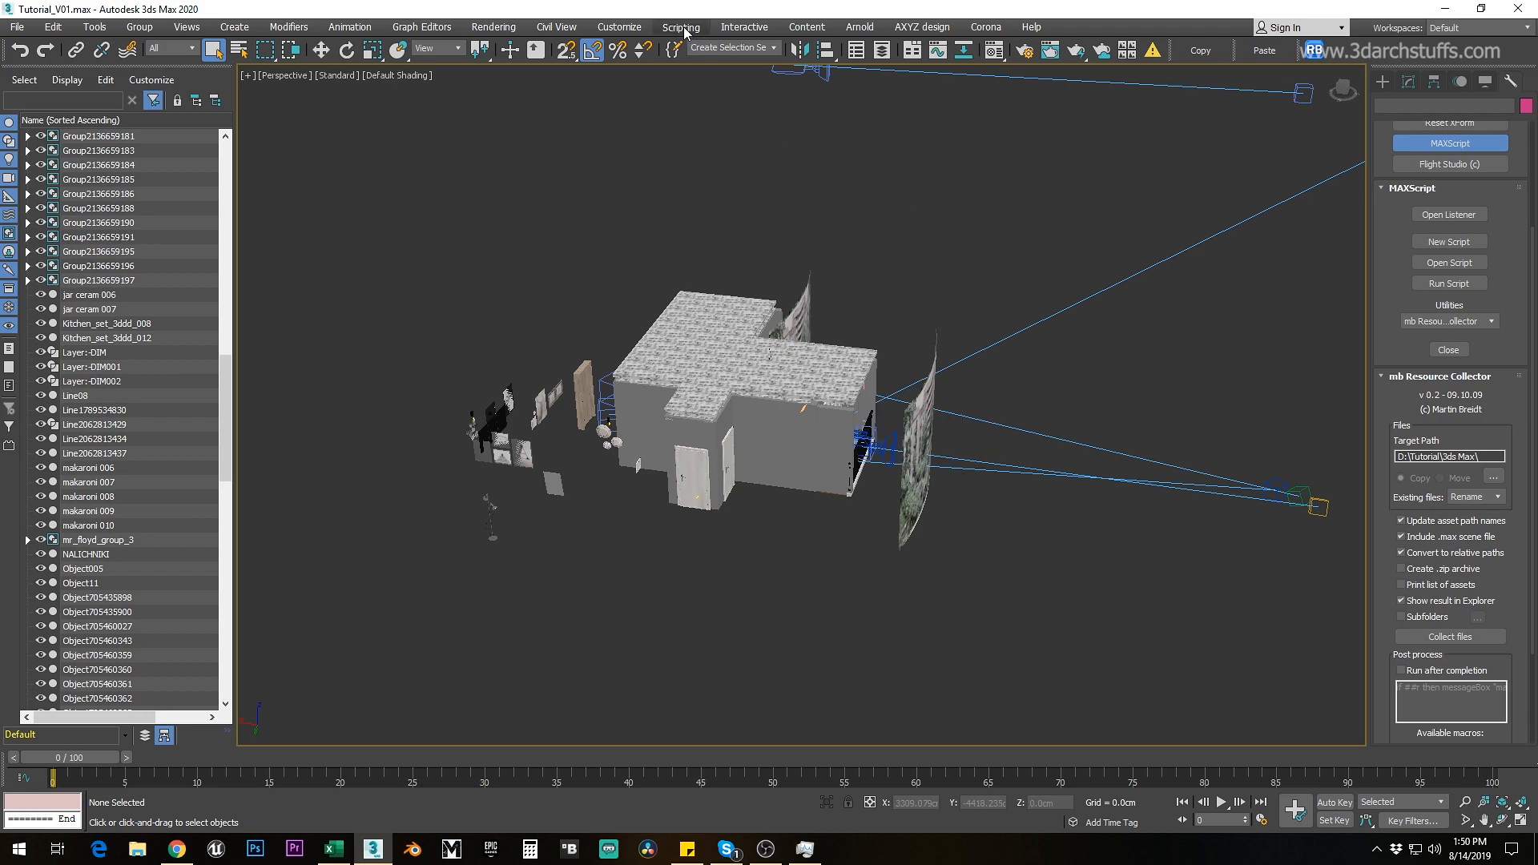
{"action": "right_click", "coordinate": [822, 275]}
{"action": "mouse_move", "coordinate": [855, 244]}
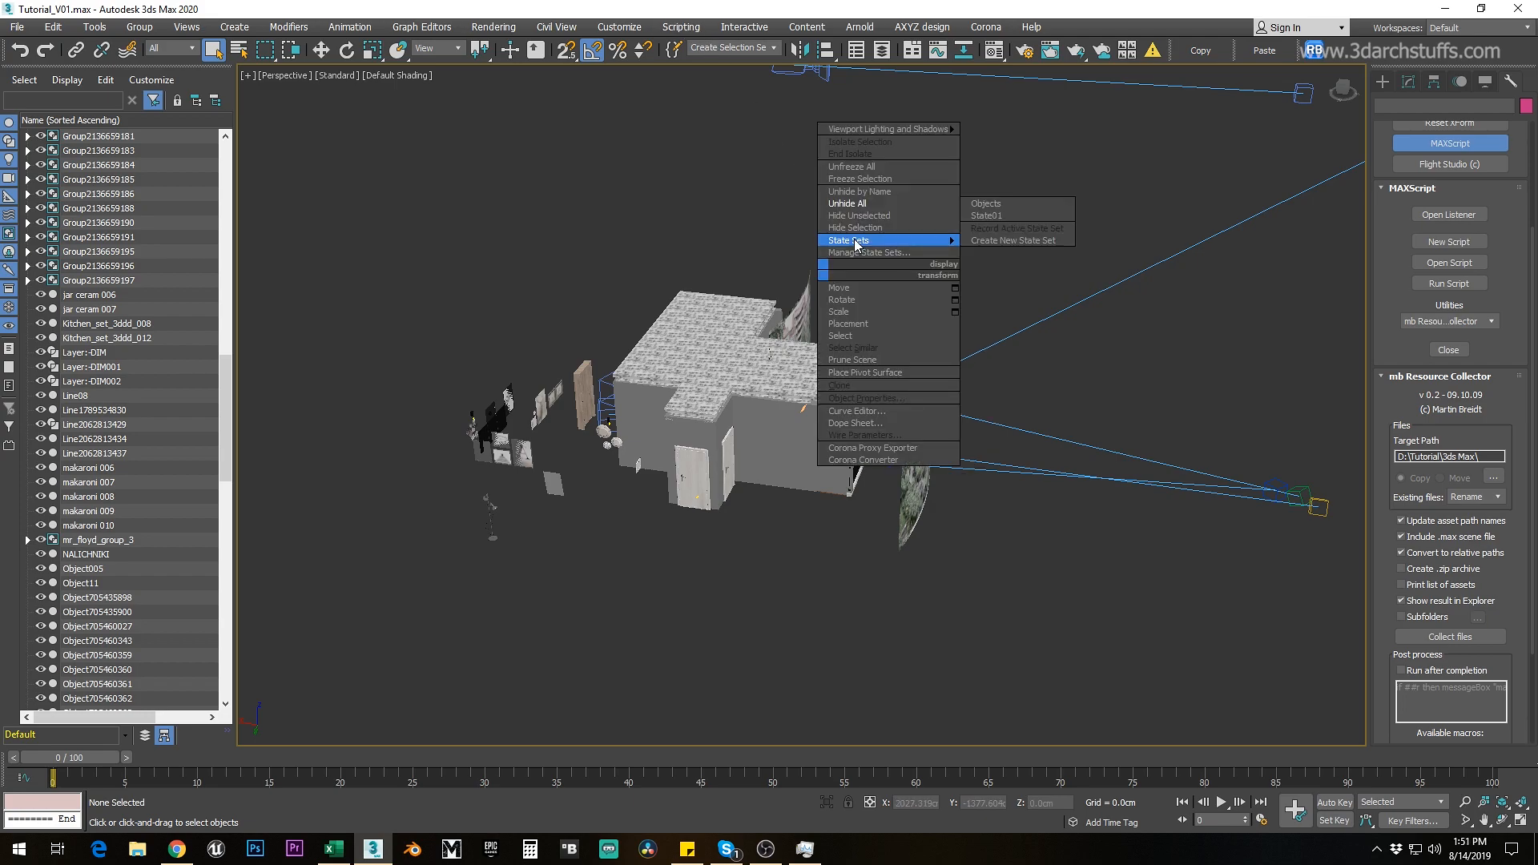
{"action": "left_click", "coordinate": [853, 167]}
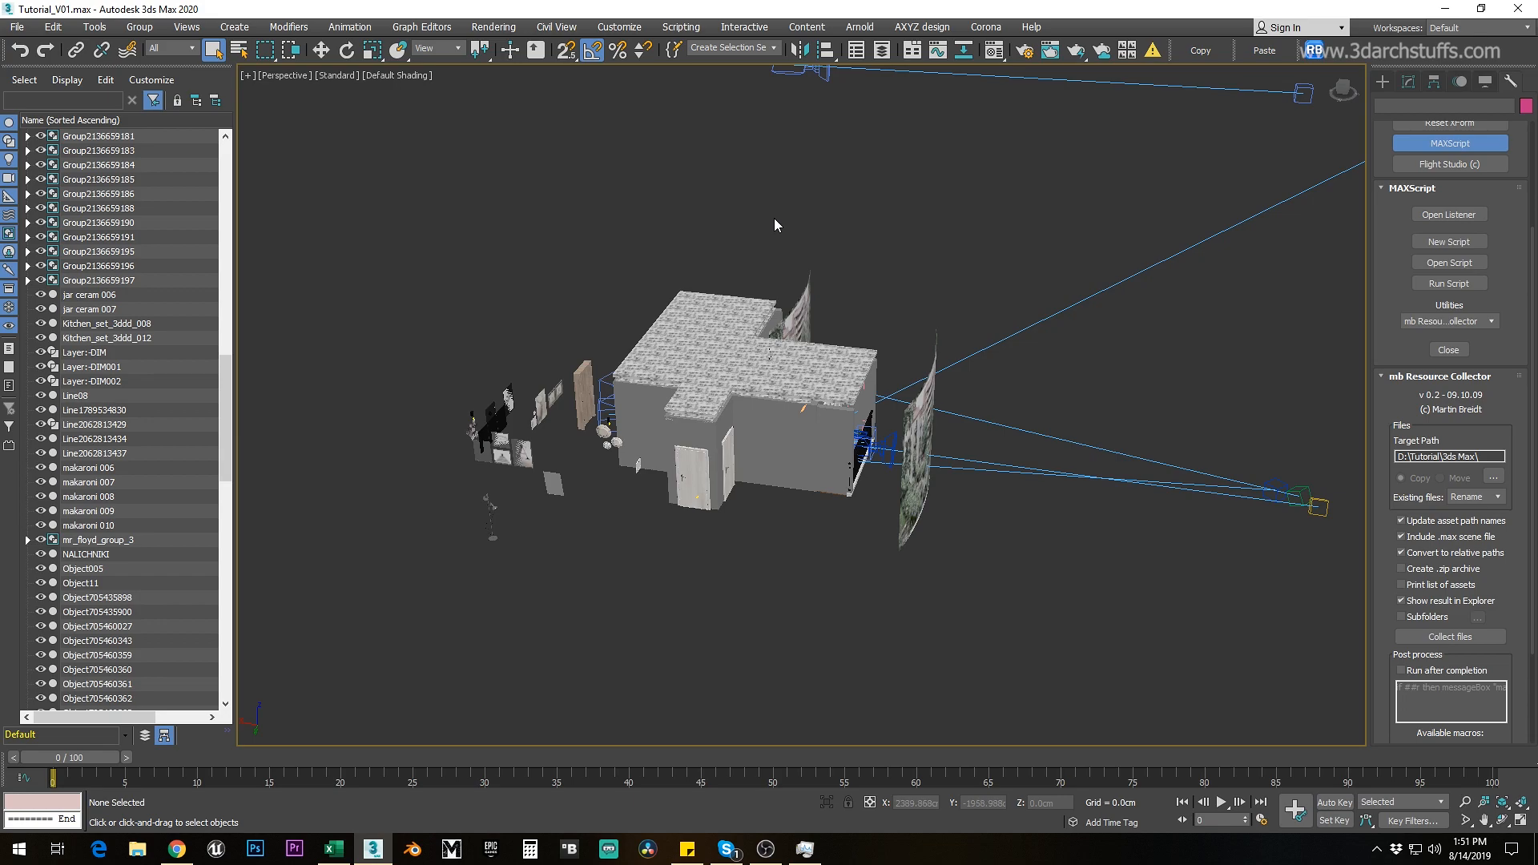
Step: Open all groups in the scene recursively and clear the selection
{"action": "key", "text": "ctrl+a"}
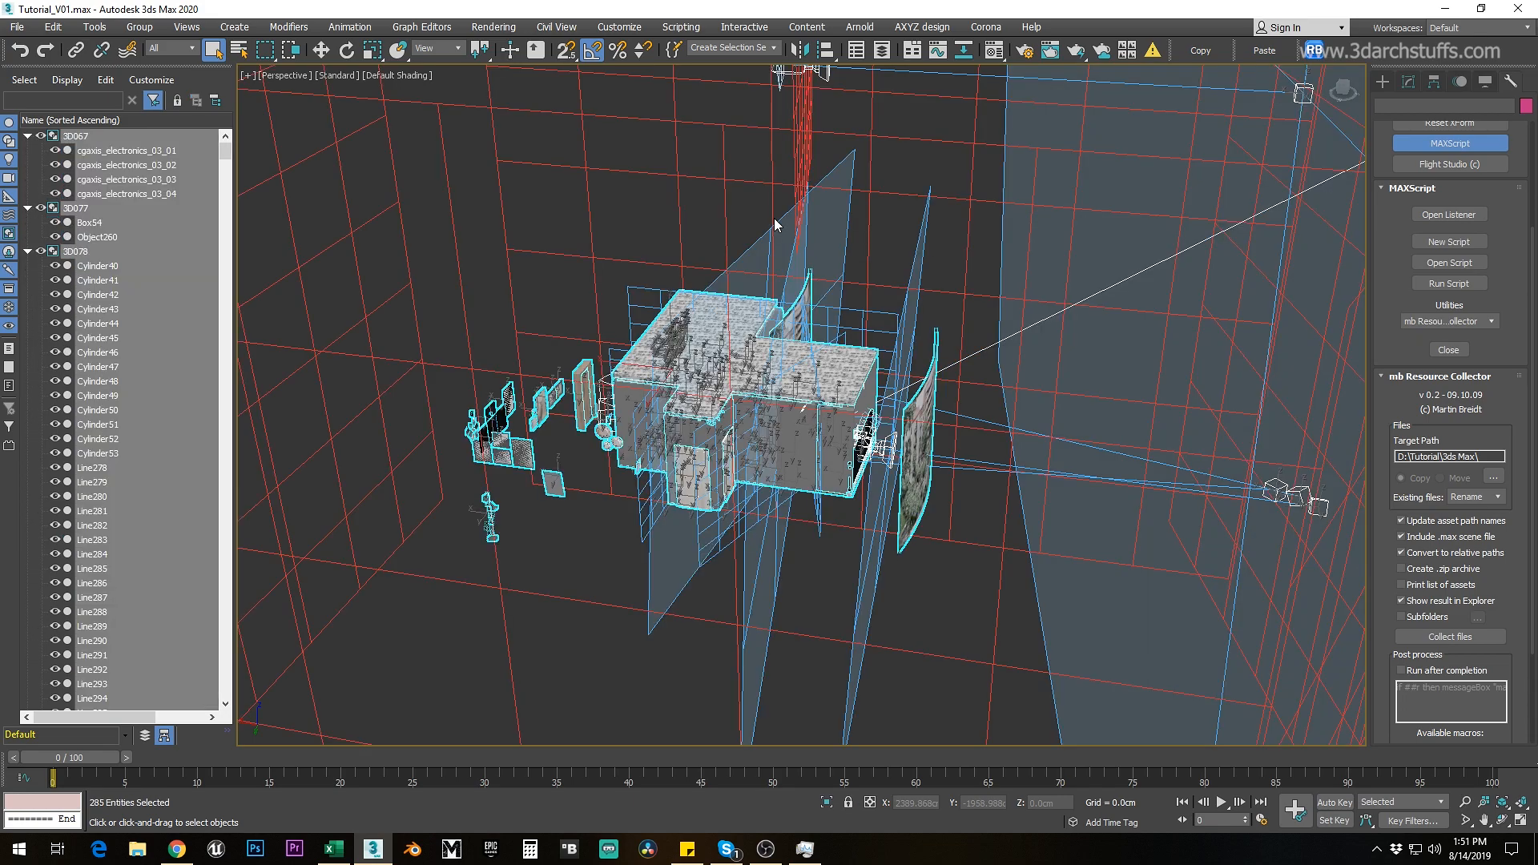
{"action": "left_click", "coordinate": [138, 31]}
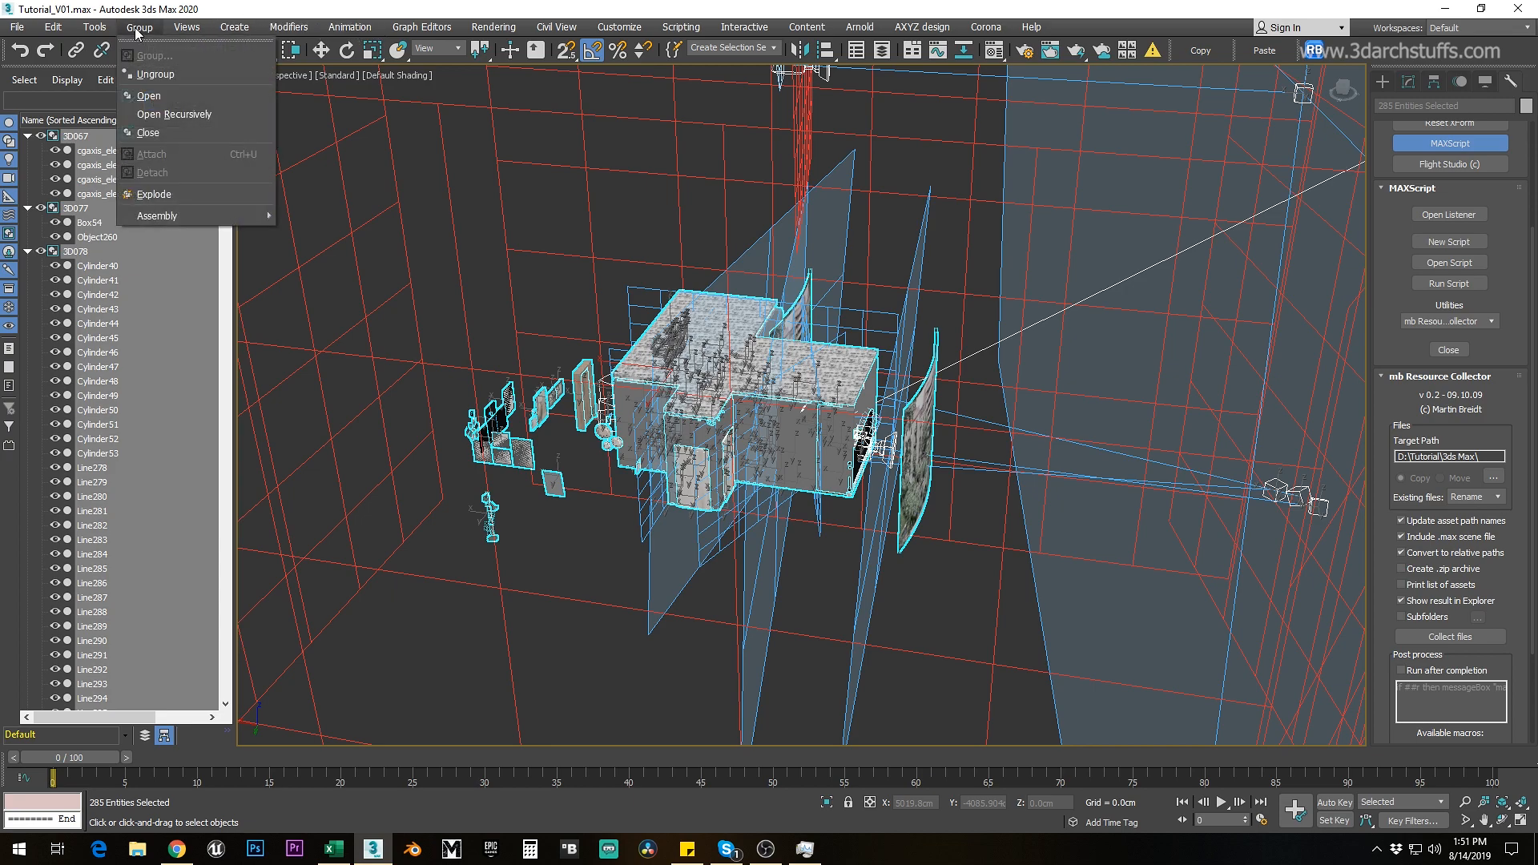
{"action": "left_click", "coordinate": [160, 116]}
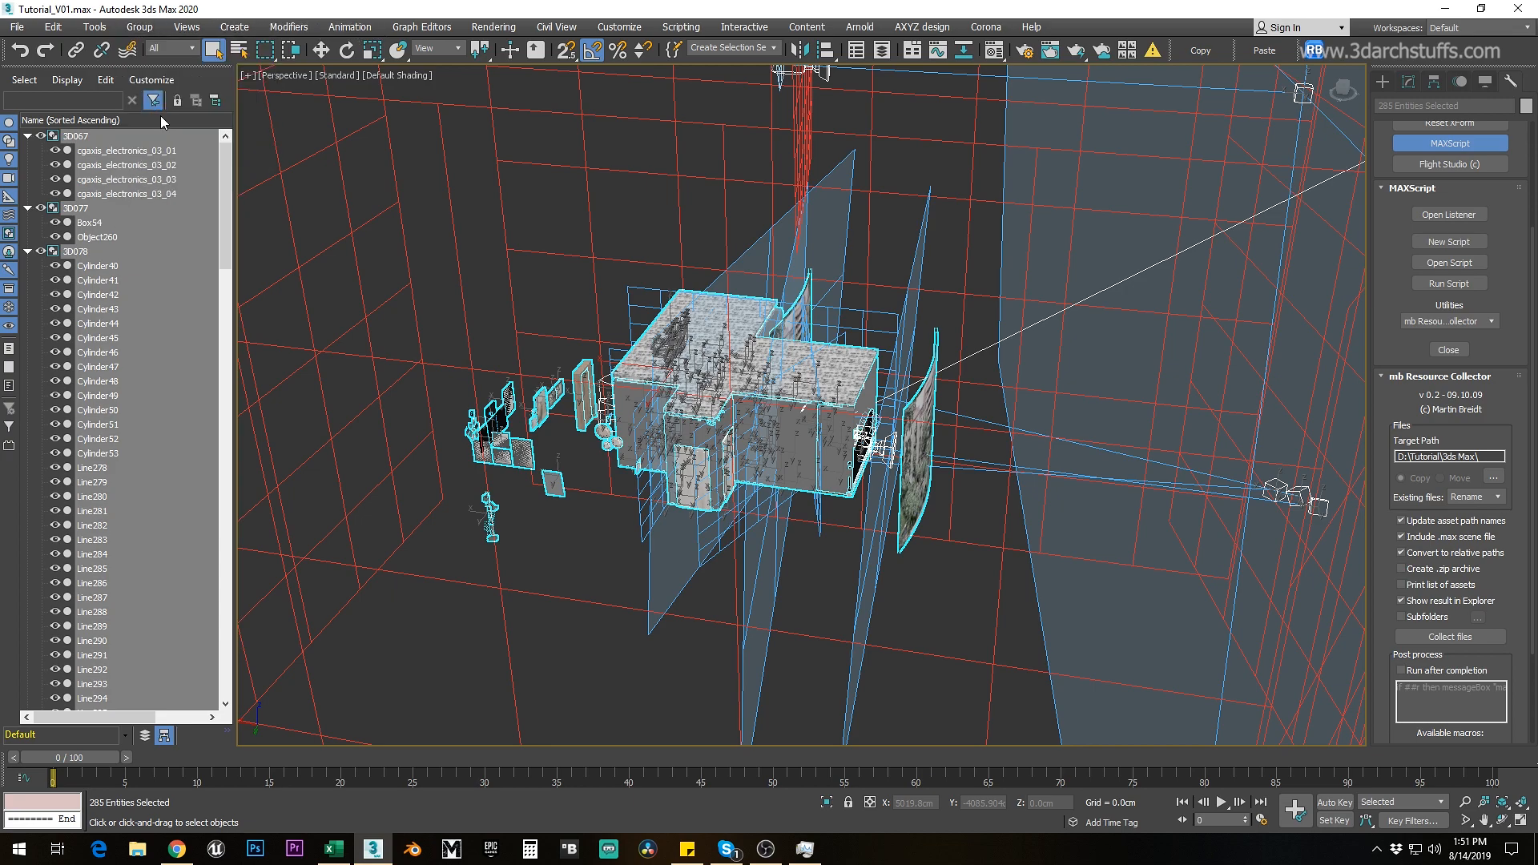
{"action": "left_click", "coordinate": [349, 353]}
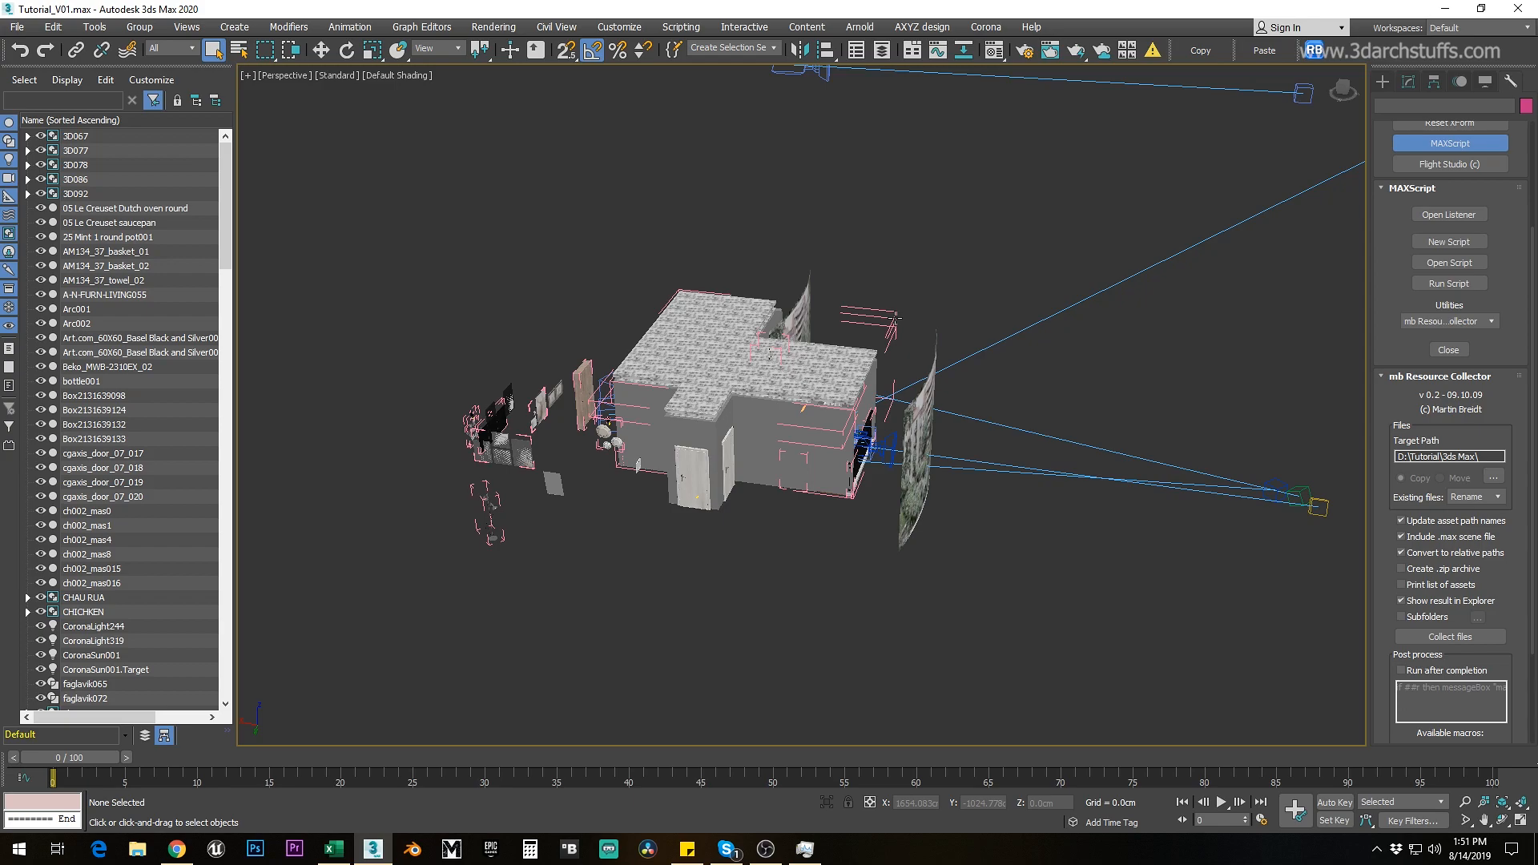
Step: Try deleting the upper roof slab of the house and undo the deletion
{"action": "left_click", "coordinate": [845, 368]}
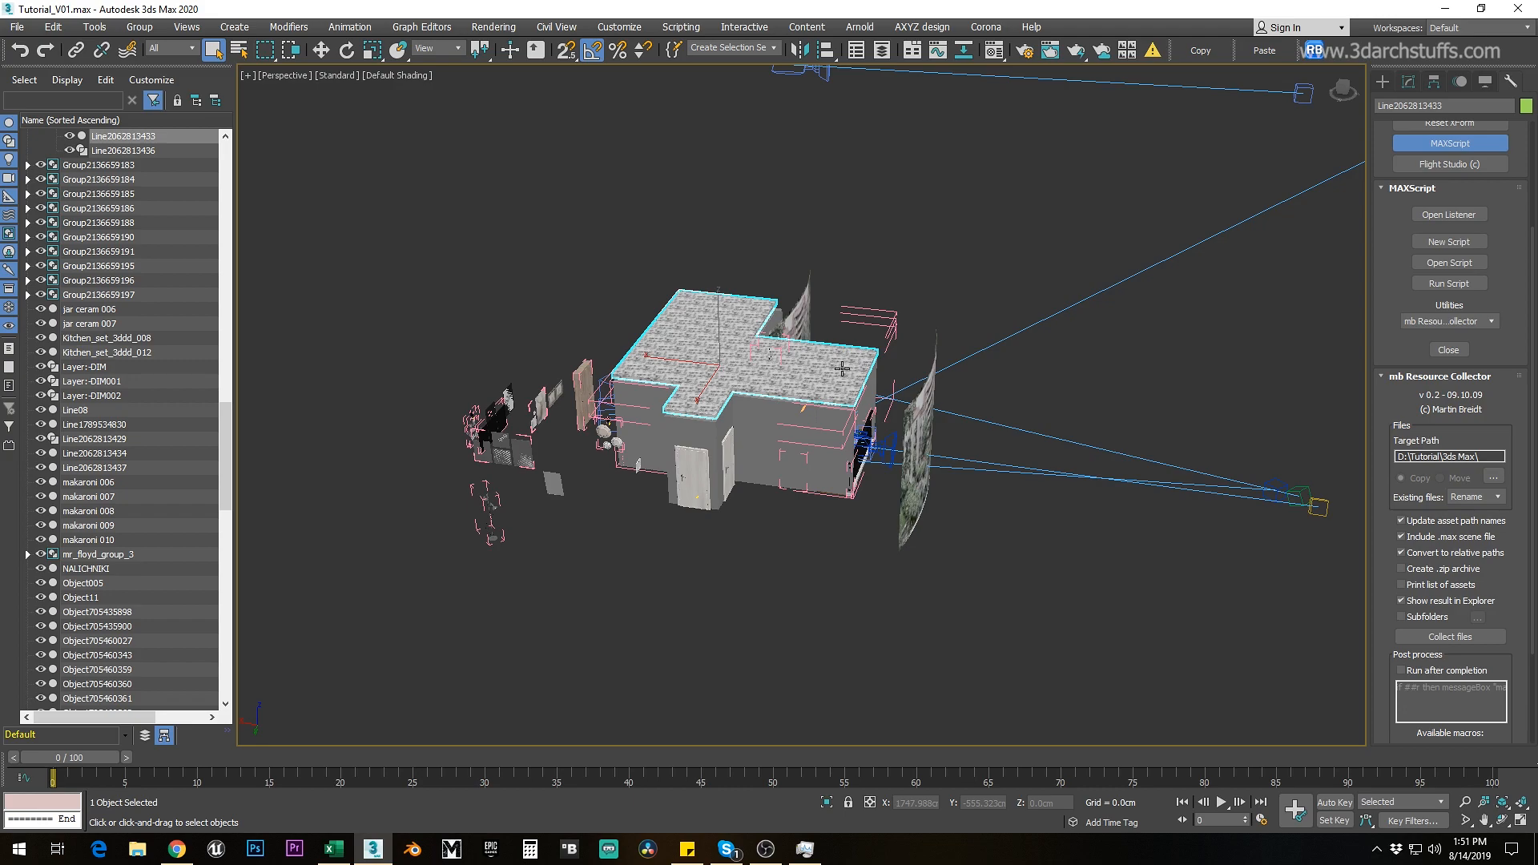
{"action": "key", "text": "Delete"}
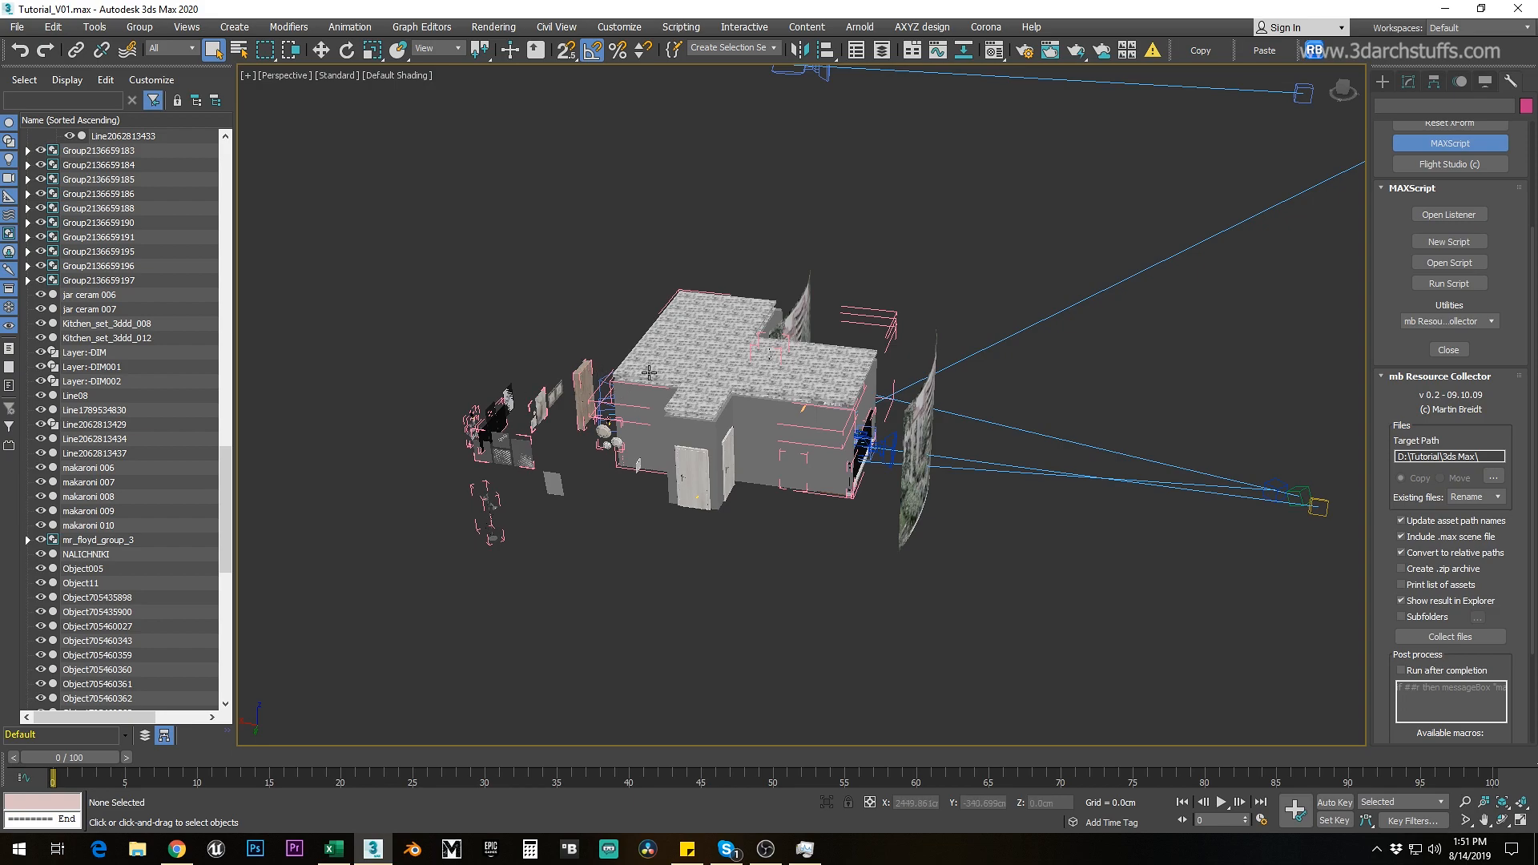
{"action": "key", "text": "ctrl+z"}
Step: Isolate the wall object around the two front doors and view its door openings from above
{"action": "middle_click_drag", "start_coordinate": [706, 337], "coordinate": [746, 352], "text": "alt"}
{"action": "scroll", "coordinate": [744, 354], "scroll_direction": "up", "scroll_amount": 5}
{"action": "middle_click_drag", "start_coordinate": [735, 451], "coordinate": [746, 430], "text": "alt"}
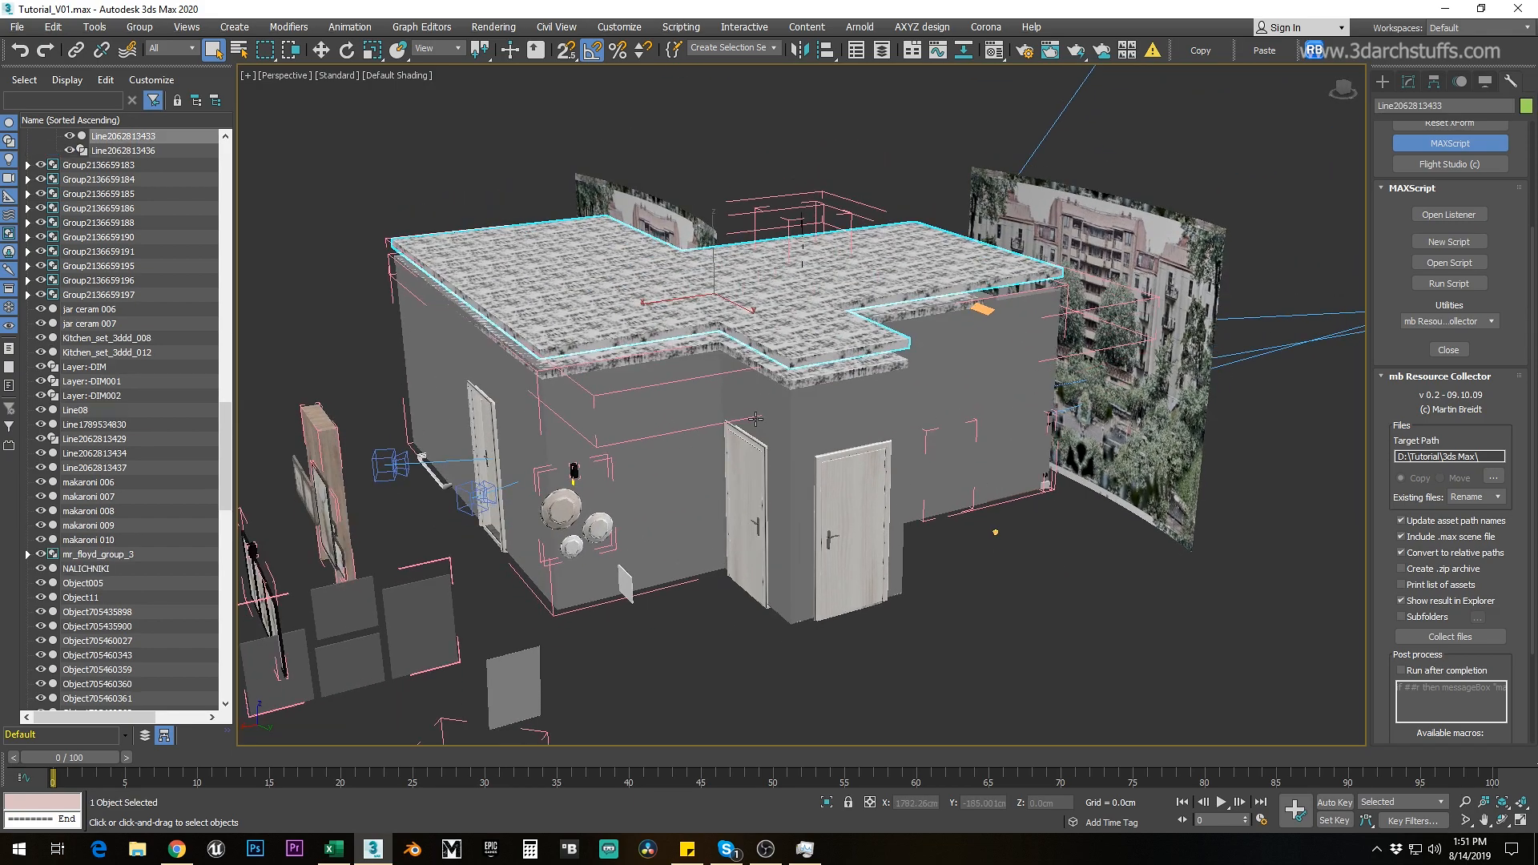
{"action": "left_click", "coordinate": [745, 430]}
{"action": "key", "text": "alt+q"}
{"action": "middle_click_drag", "start_coordinate": [770, 323], "coordinate": [955, 364], "text": "alt"}
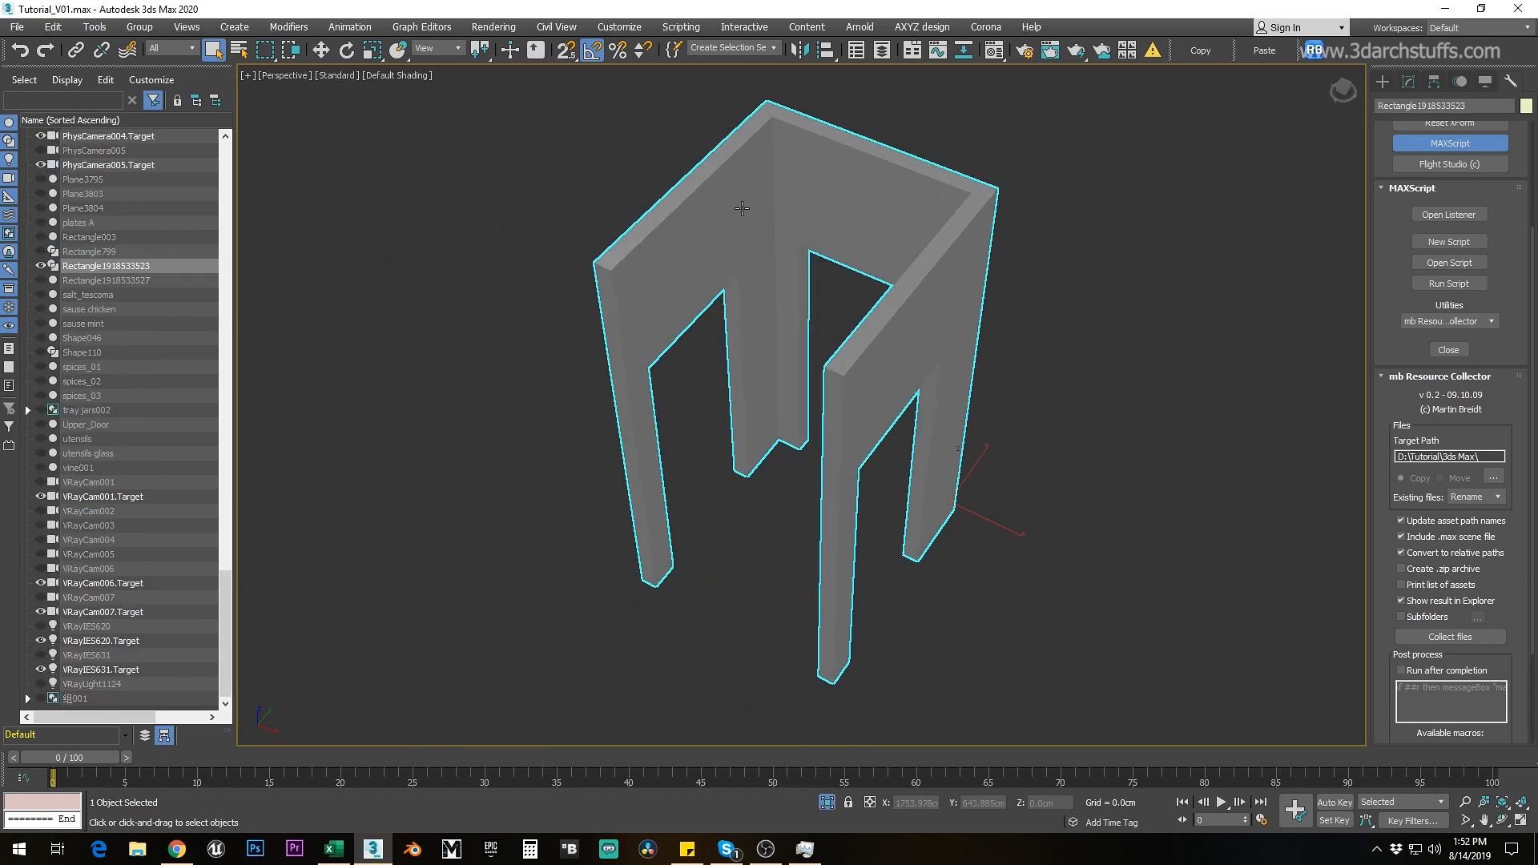
Step: Add an Edit Poly modifier above the isolated wall's UVW Map and display edged faces at its Polygon level
{"action": "left_click", "coordinate": [1408, 81]}
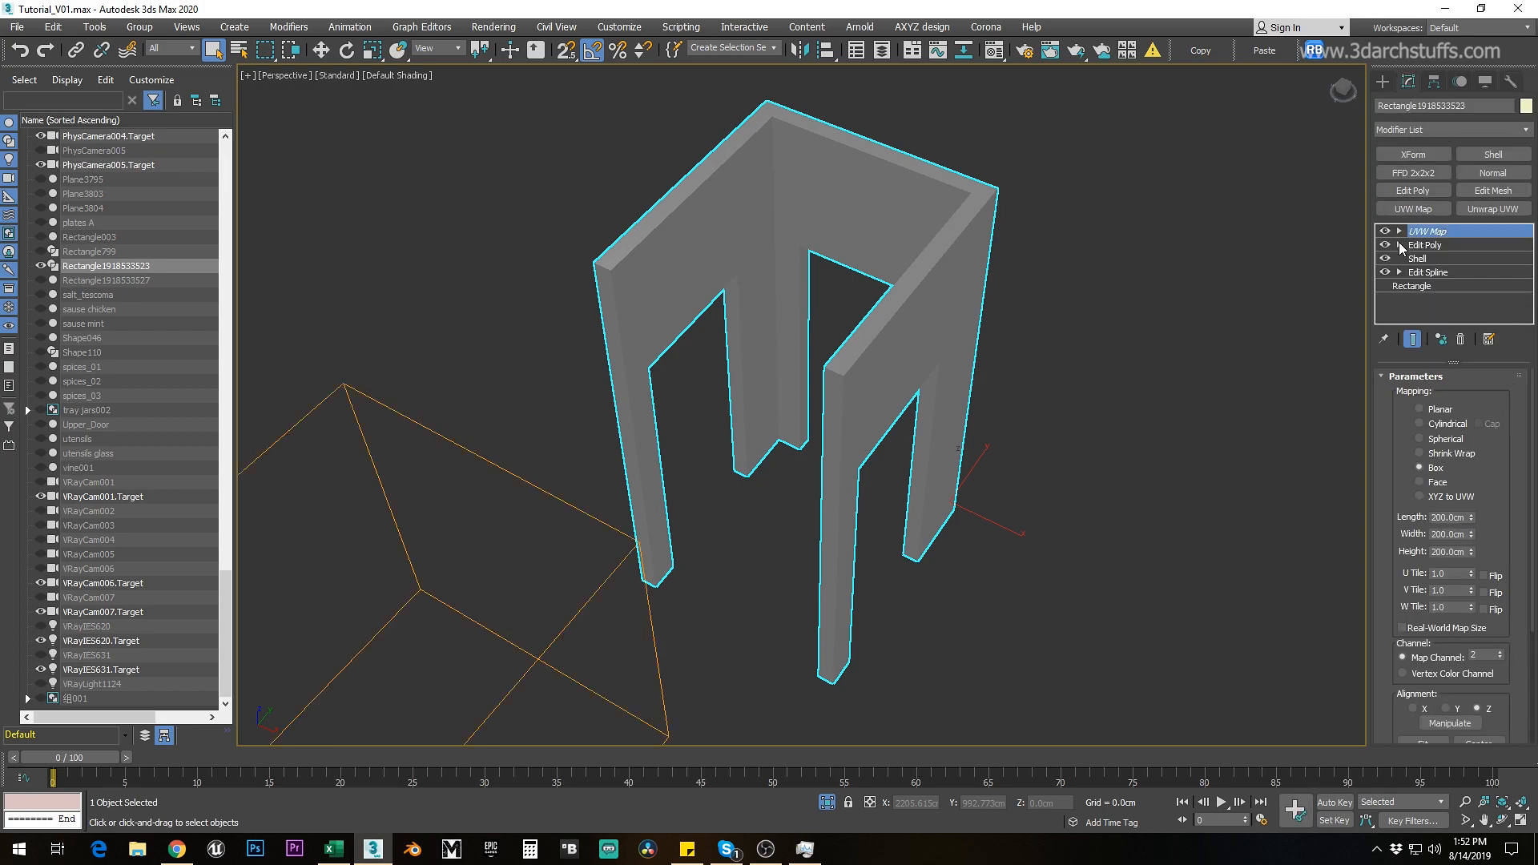
{"action": "left_click", "coordinate": [1424, 189]}
{"action": "left_click", "coordinate": [1398, 232]}
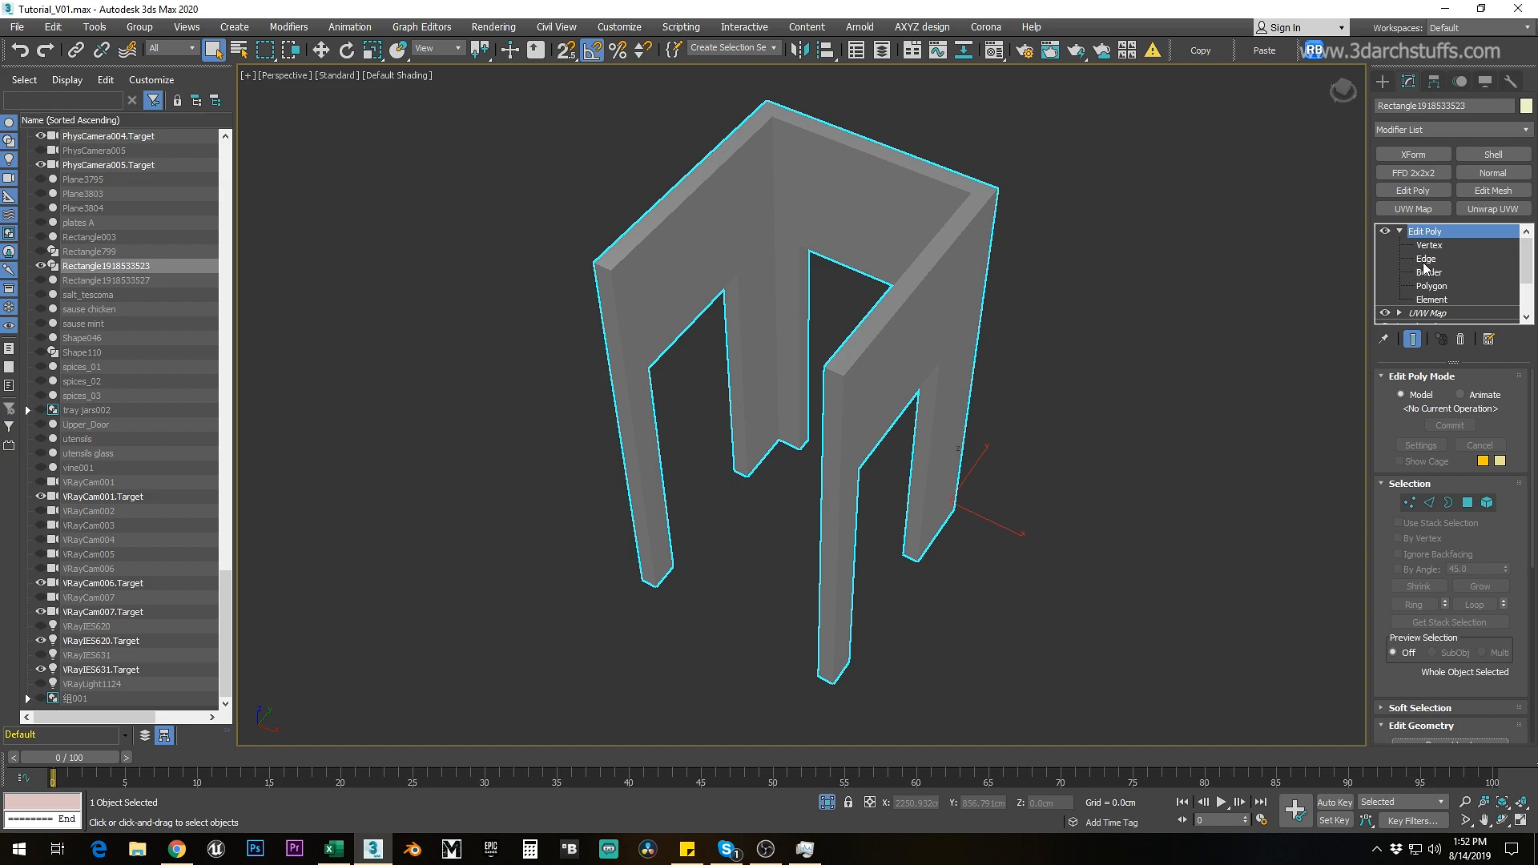
{"action": "left_click", "coordinate": [1424, 259]}
{"action": "left_click", "coordinate": [1433, 286]}
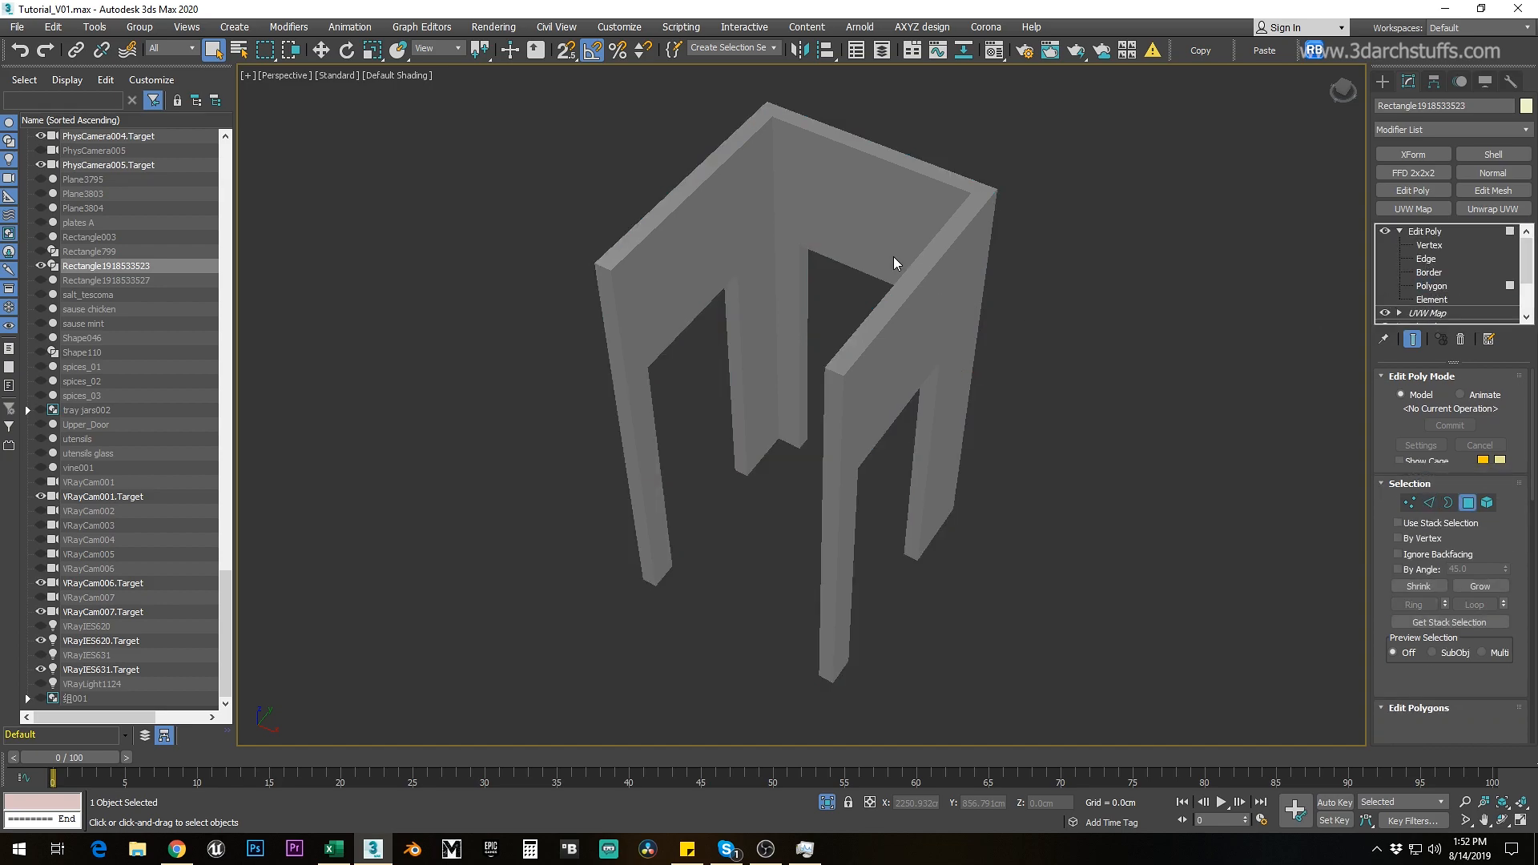
{"action": "left_click", "coordinate": [654, 251]}
{"action": "key", "text": "F4"}
Step: Select individual inner faces of the wall to examine how the polygons meet at its corners
{"action": "left_click", "coordinate": [758, 208]}
{"action": "scroll", "coordinate": [795, 163], "scroll_direction": "up", "scroll_amount": 5}
{"action": "middle_click_drag", "start_coordinate": [771, 142], "coordinate": [767, 253]}
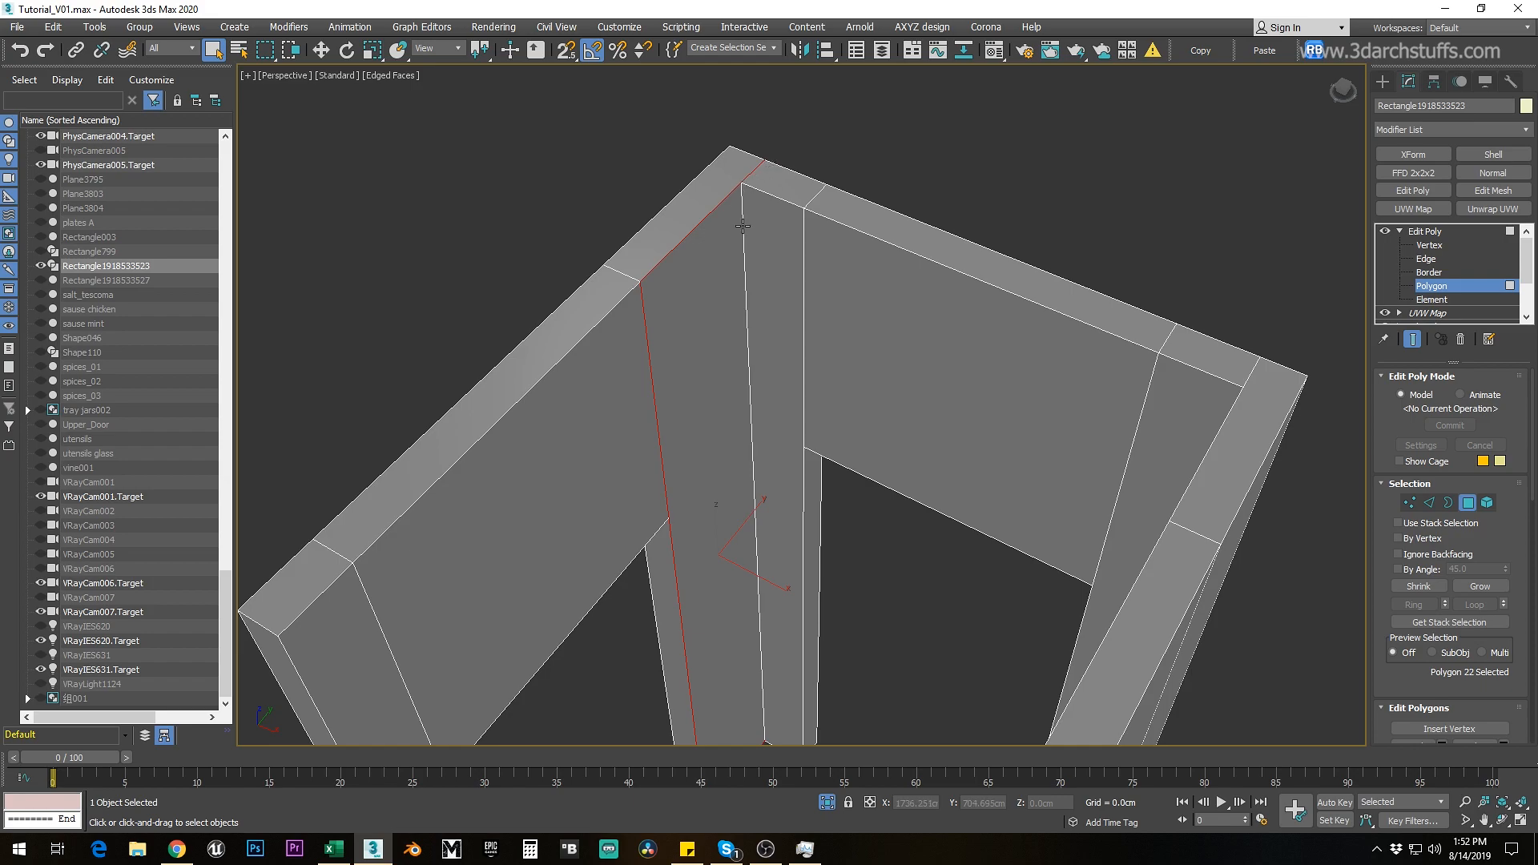
{"action": "left_click", "coordinate": [772, 334]}
{"action": "left_click", "coordinate": [872, 357]}
{"action": "middle_click_drag", "start_coordinate": [881, 377], "coordinate": [1005, 388], "text": "alt"}
{"action": "left_click", "coordinate": [1156, 361]}
{"action": "middle_click_drag", "start_coordinate": [1167, 382], "coordinate": [934, 357], "text": "alt"}
{"action": "left_click", "coordinate": [1036, 319]}
{"action": "middle_click_drag", "start_coordinate": [1005, 253], "coordinate": [1032, 240], "text": "alt"}
{"action": "scroll", "coordinate": [988, 164], "scroll_direction": "up", "scroll_amount": 4}
{"action": "middle_click_drag", "start_coordinate": [988, 160], "coordinate": [933, 196]}
Step: Select the hidden vertical edge near the wall's inner corner at Edge level using wireframe display, and activate the Move tool
{"action": "left_click", "coordinate": [1425, 259]}
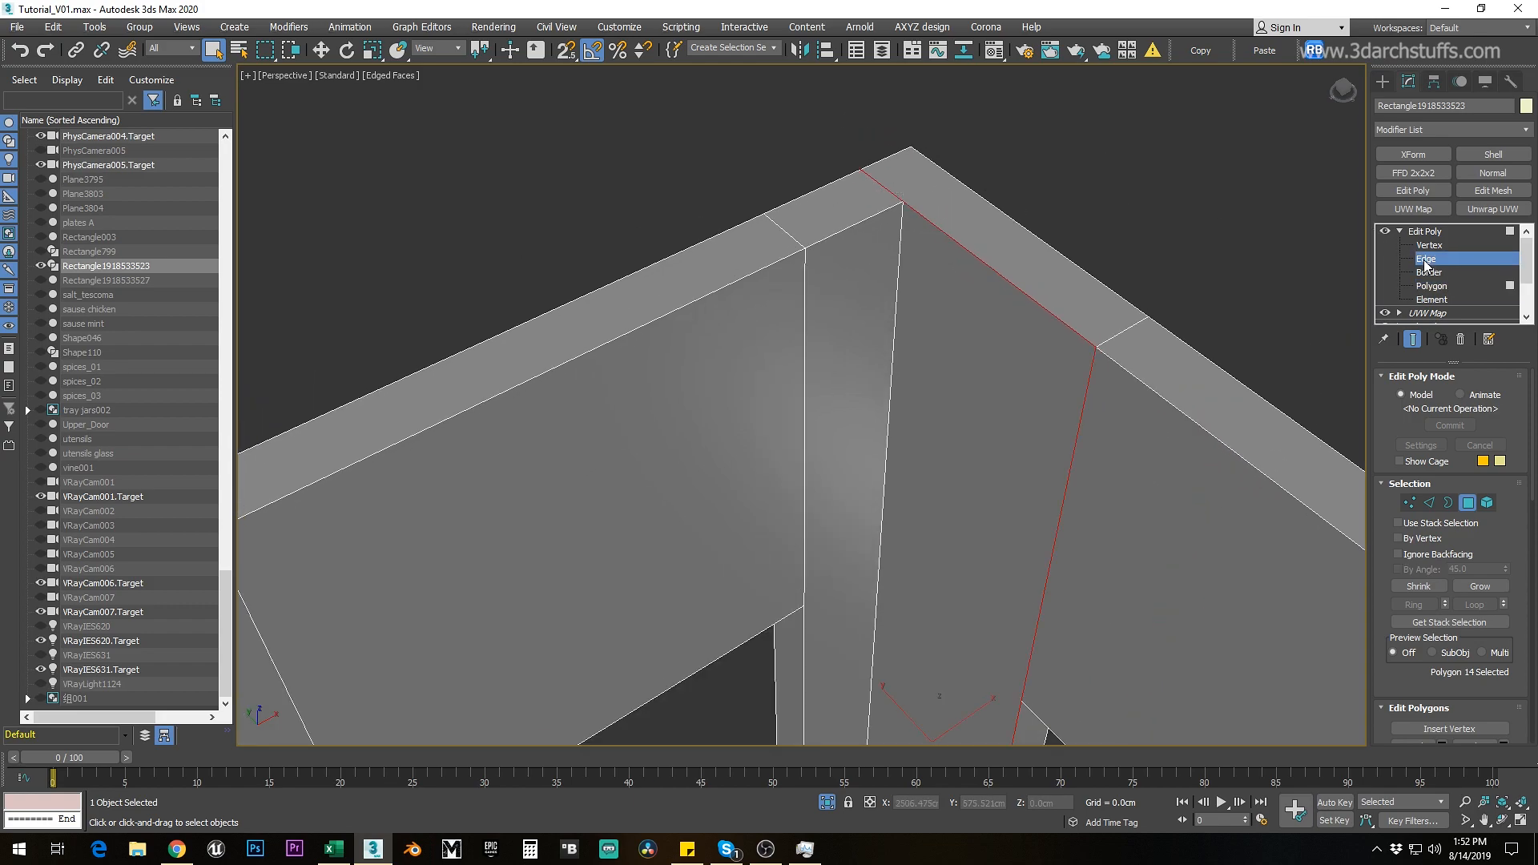
{"action": "key", "text": "F3"}
{"action": "left_click", "coordinate": [850, 263]}
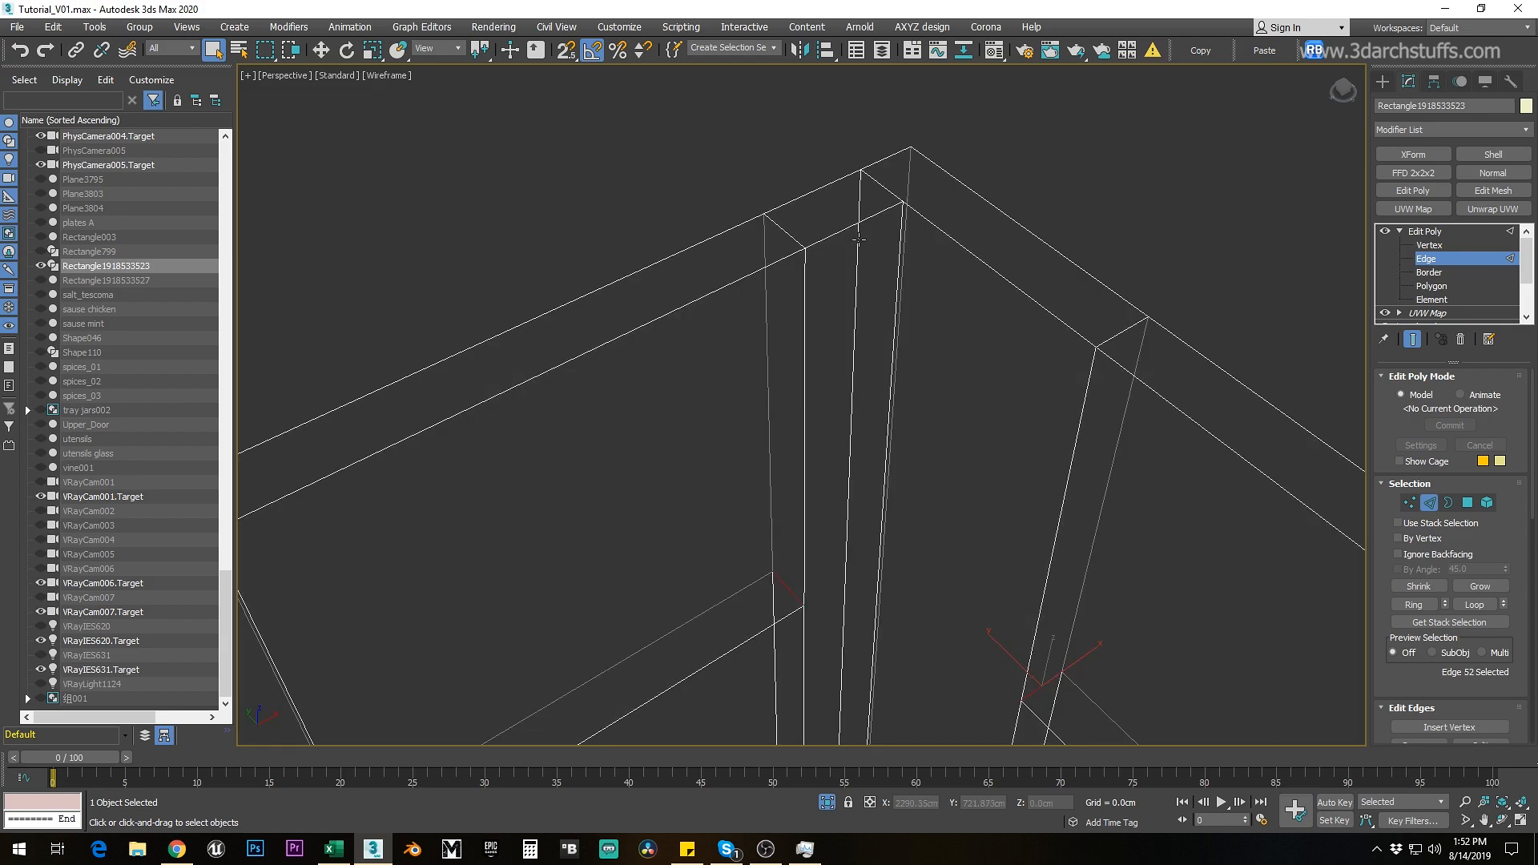
{"action": "key", "text": "F3"}
{"action": "key", "text": "w"}
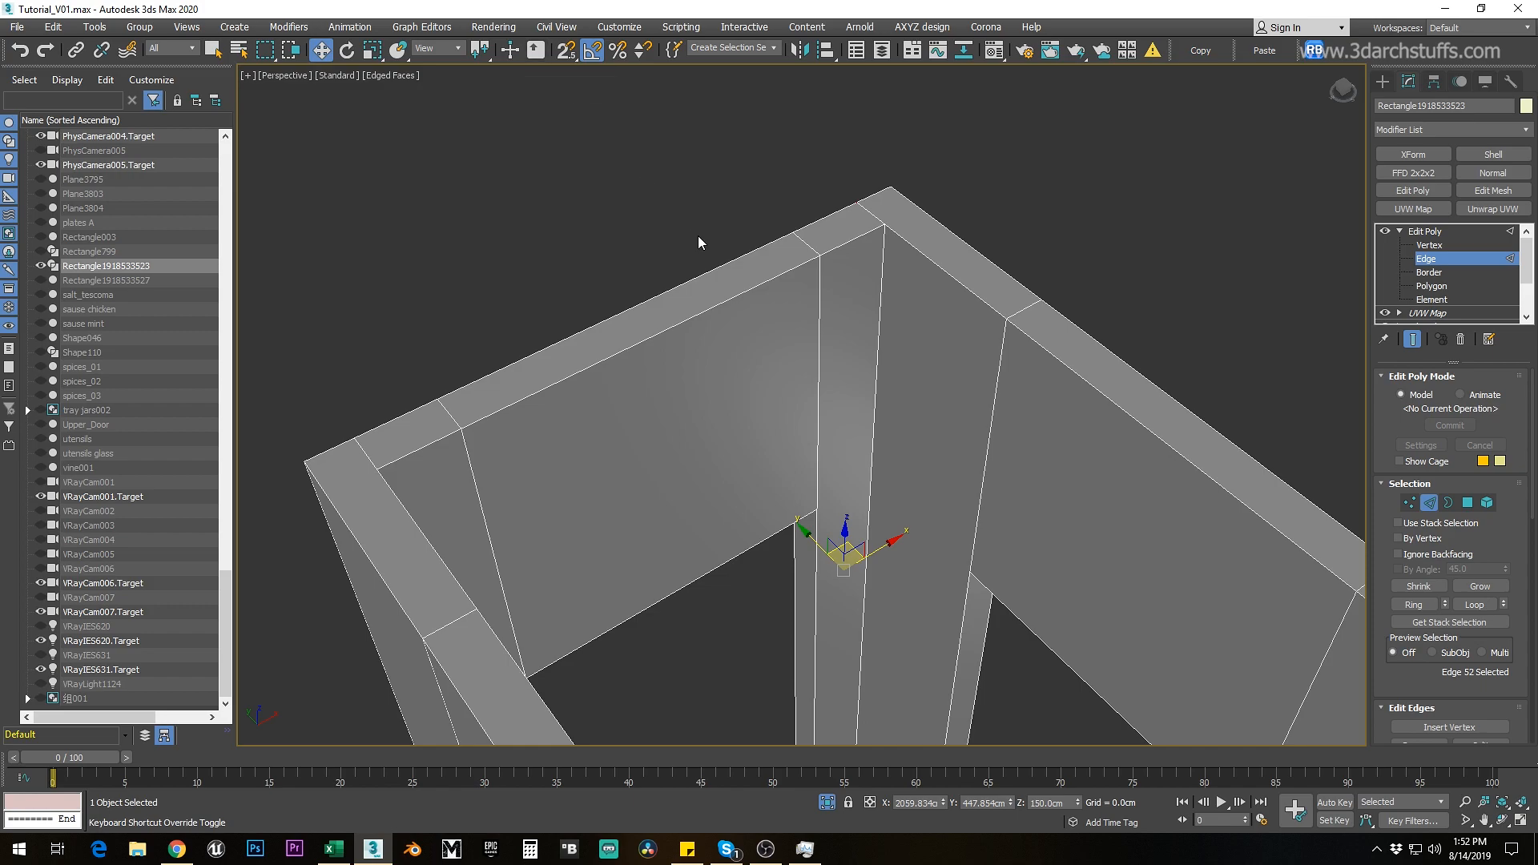
Step: Turn on 3D snapping and check that Vertex snap and Enable Axis Constraints are active
{"action": "key", "text": "s"}
{"action": "left_click_drag", "start_coordinate": [567, 51], "coordinate": [569, 120]}
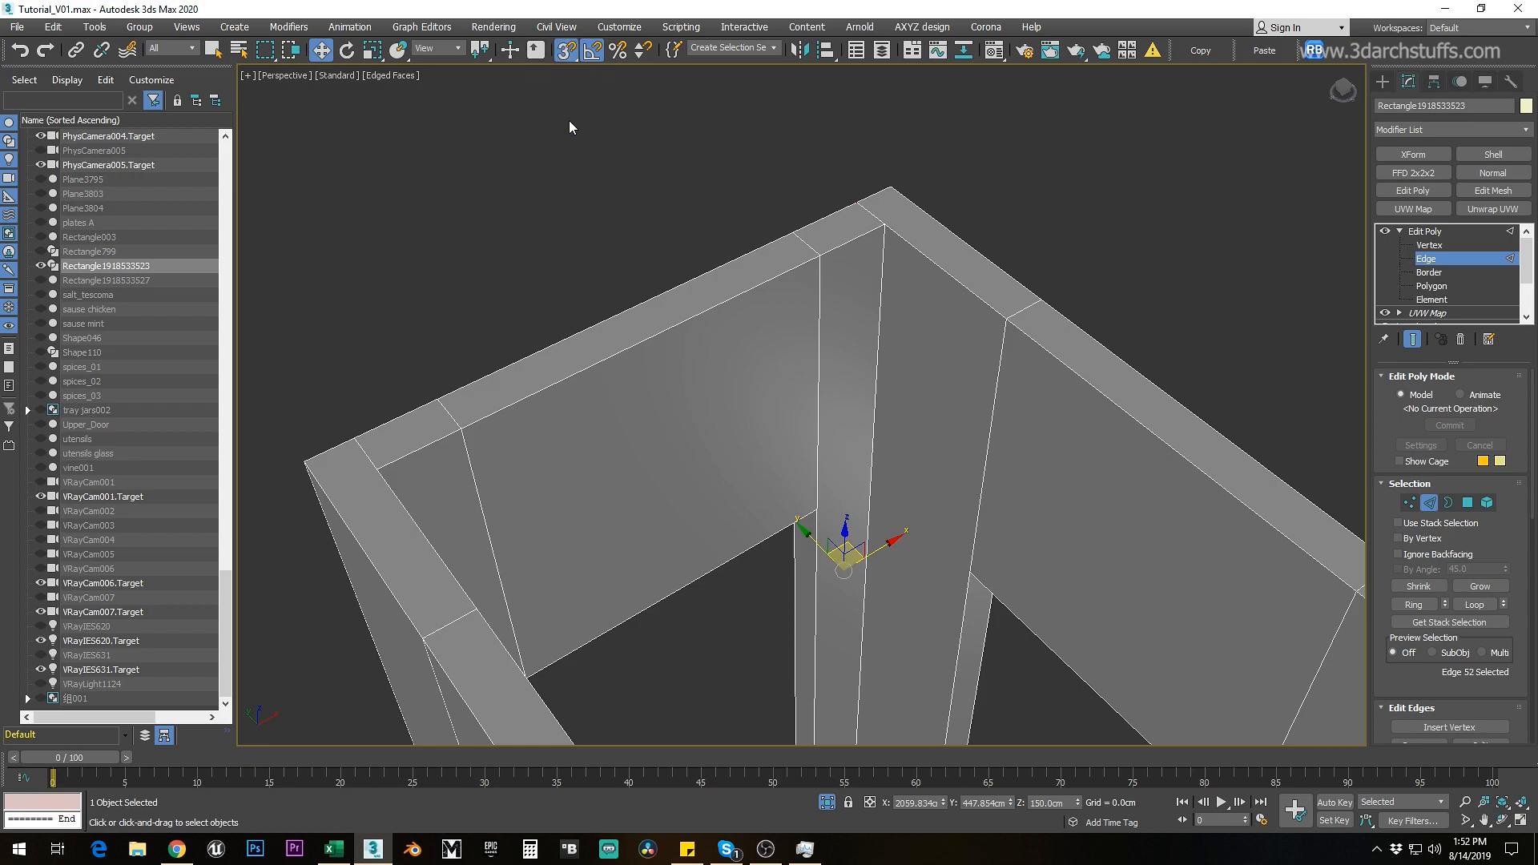
{"action": "right_click", "coordinate": [565, 50]}
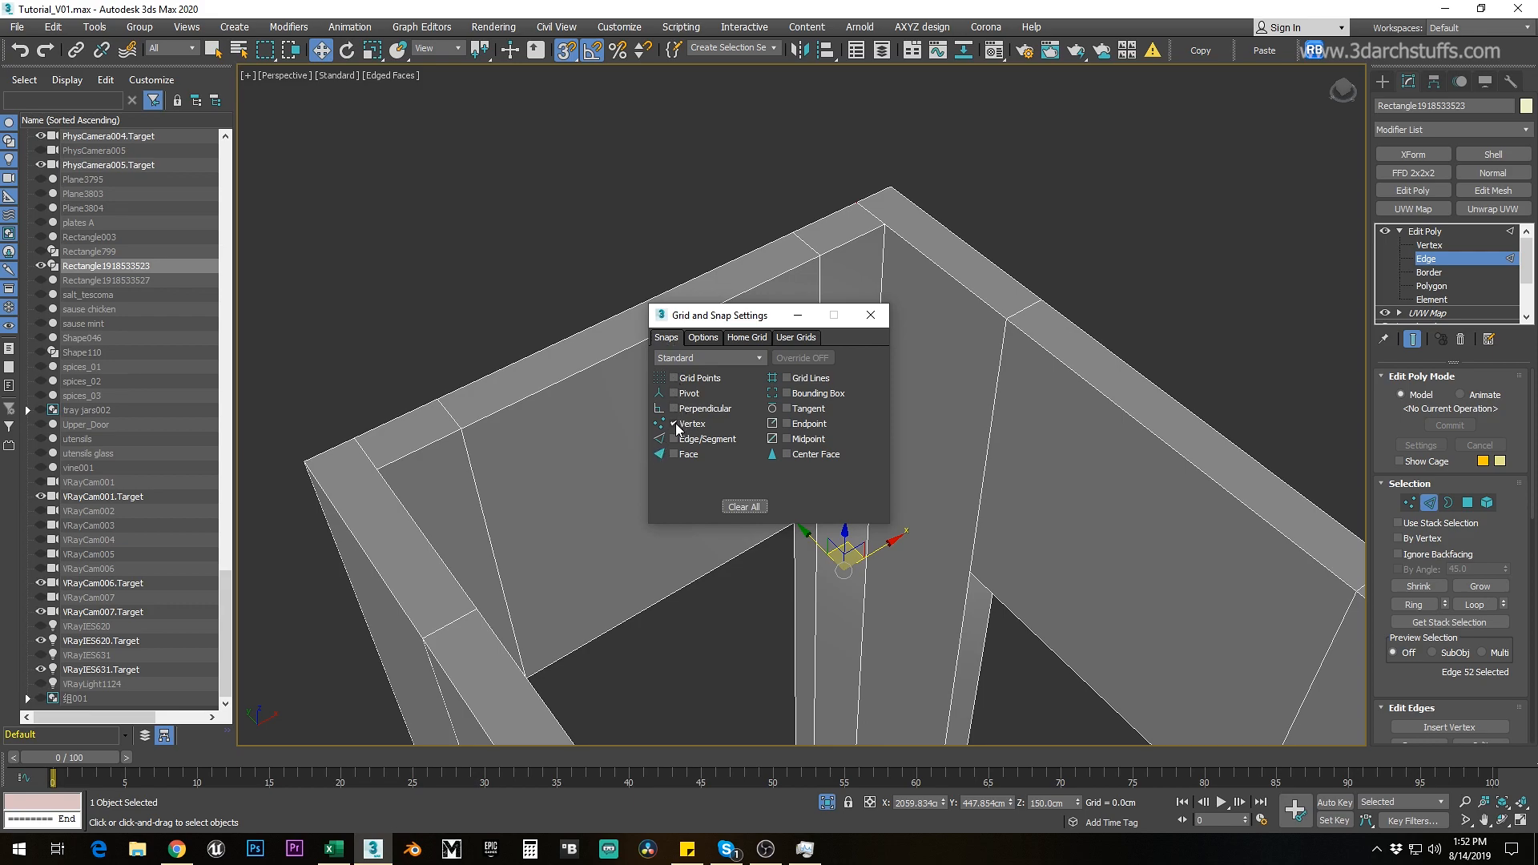
{"action": "left_click", "coordinate": [702, 340]}
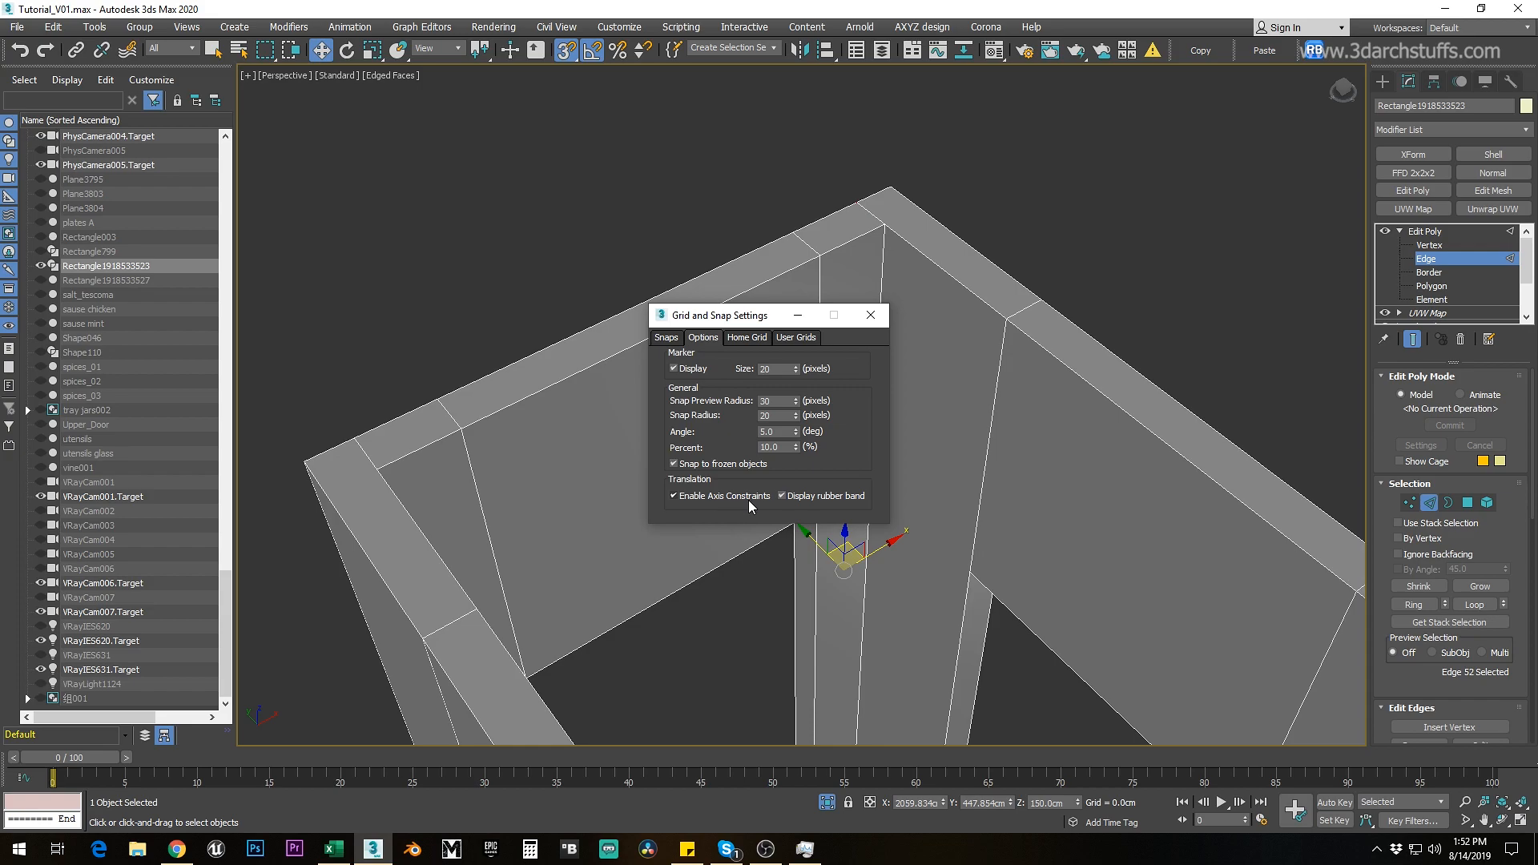
{"action": "left_click", "coordinate": [871, 315]}
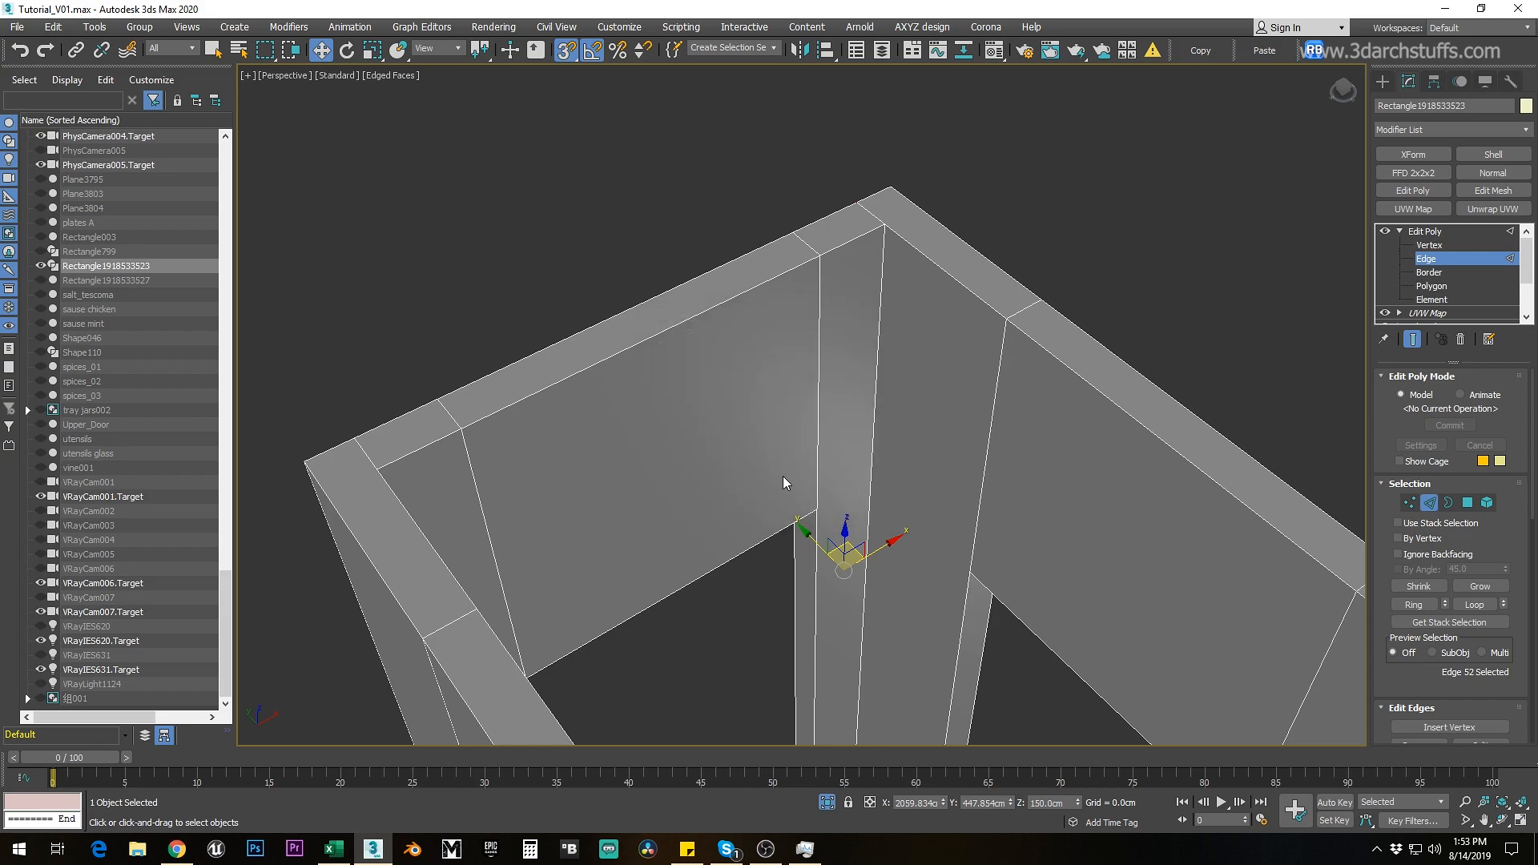
Step: Try moving the selected vertical edge along Y to snap onto the wall's inner corner, and undo the move
{"action": "left_click_drag", "start_coordinate": [804, 536], "coordinate": [887, 235]}
{"action": "middle_click_drag", "start_coordinate": [815, 373], "coordinate": [1055, 366], "text": "alt"}
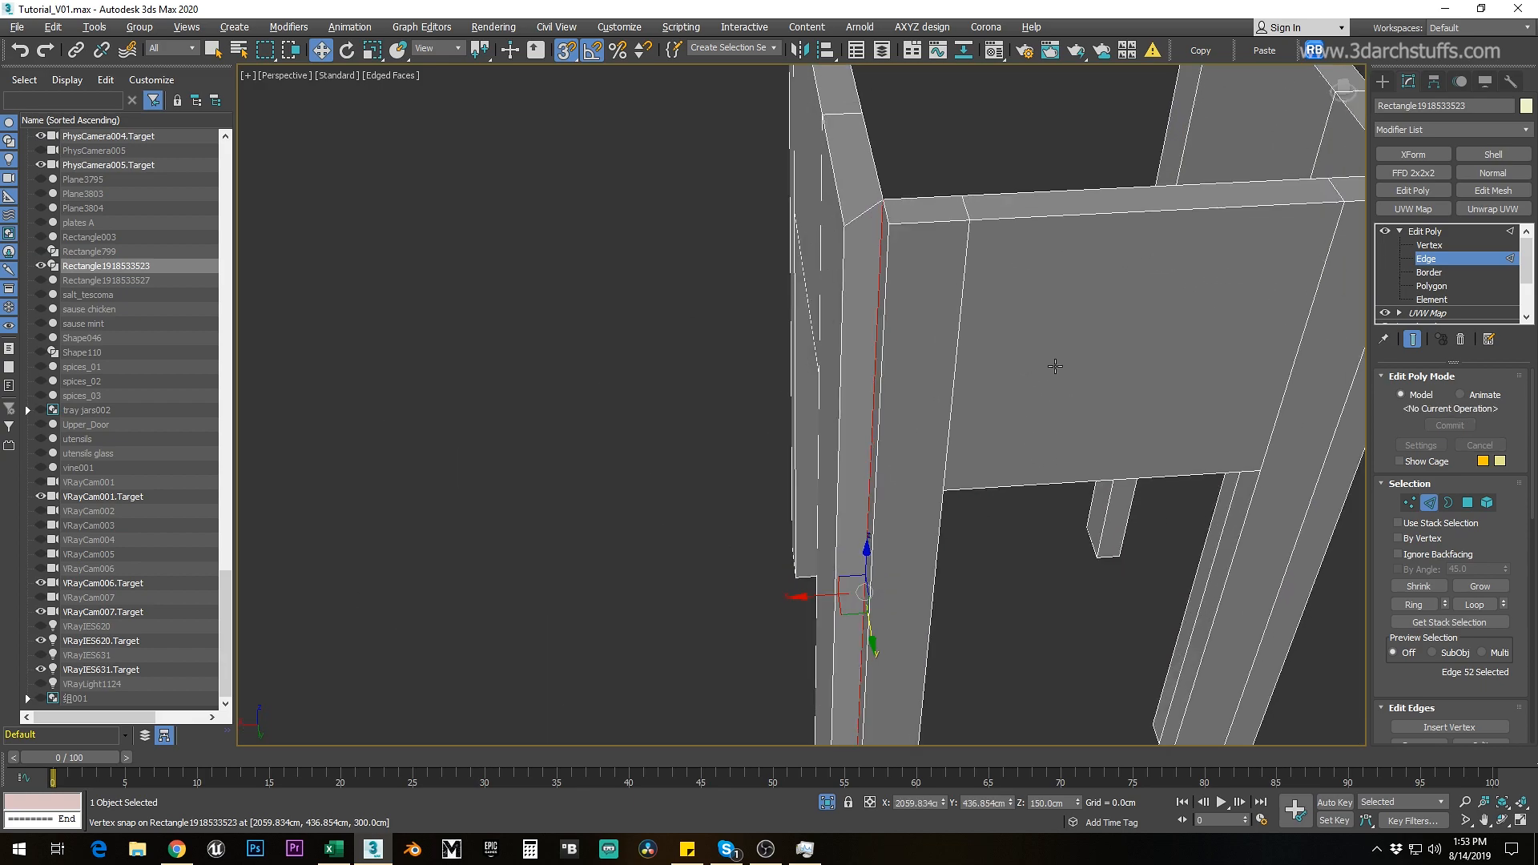
{"action": "middle_click_drag", "start_coordinate": [899, 268], "coordinate": [735, 319], "text": "alt"}
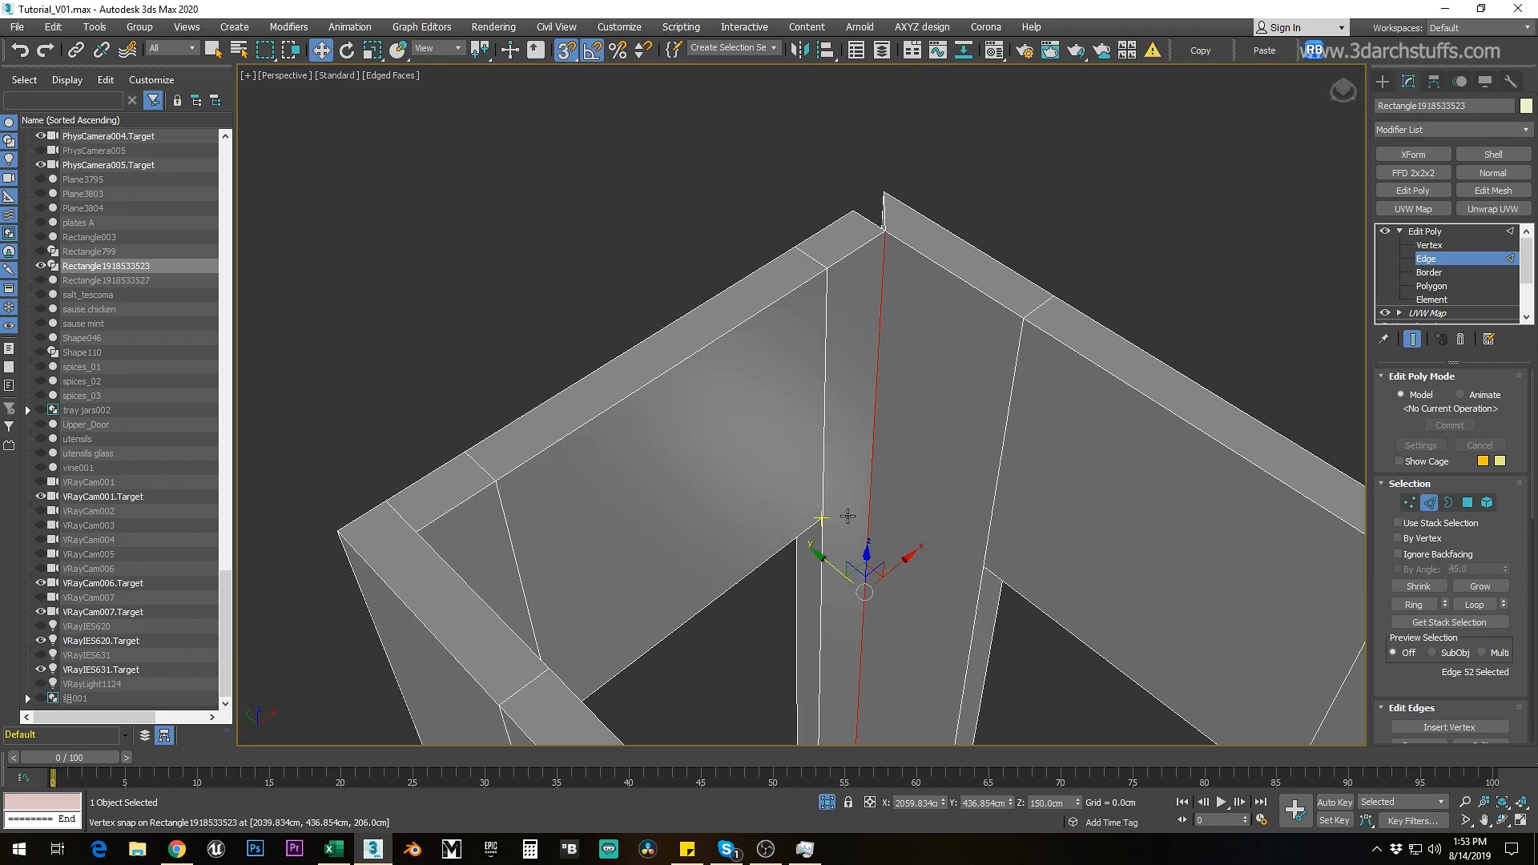
{"action": "key", "text": "ctrl+y"}
{"action": "middle_click_drag", "start_coordinate": [825, 299], "coordinate": [837, 342], "text": "alt"}
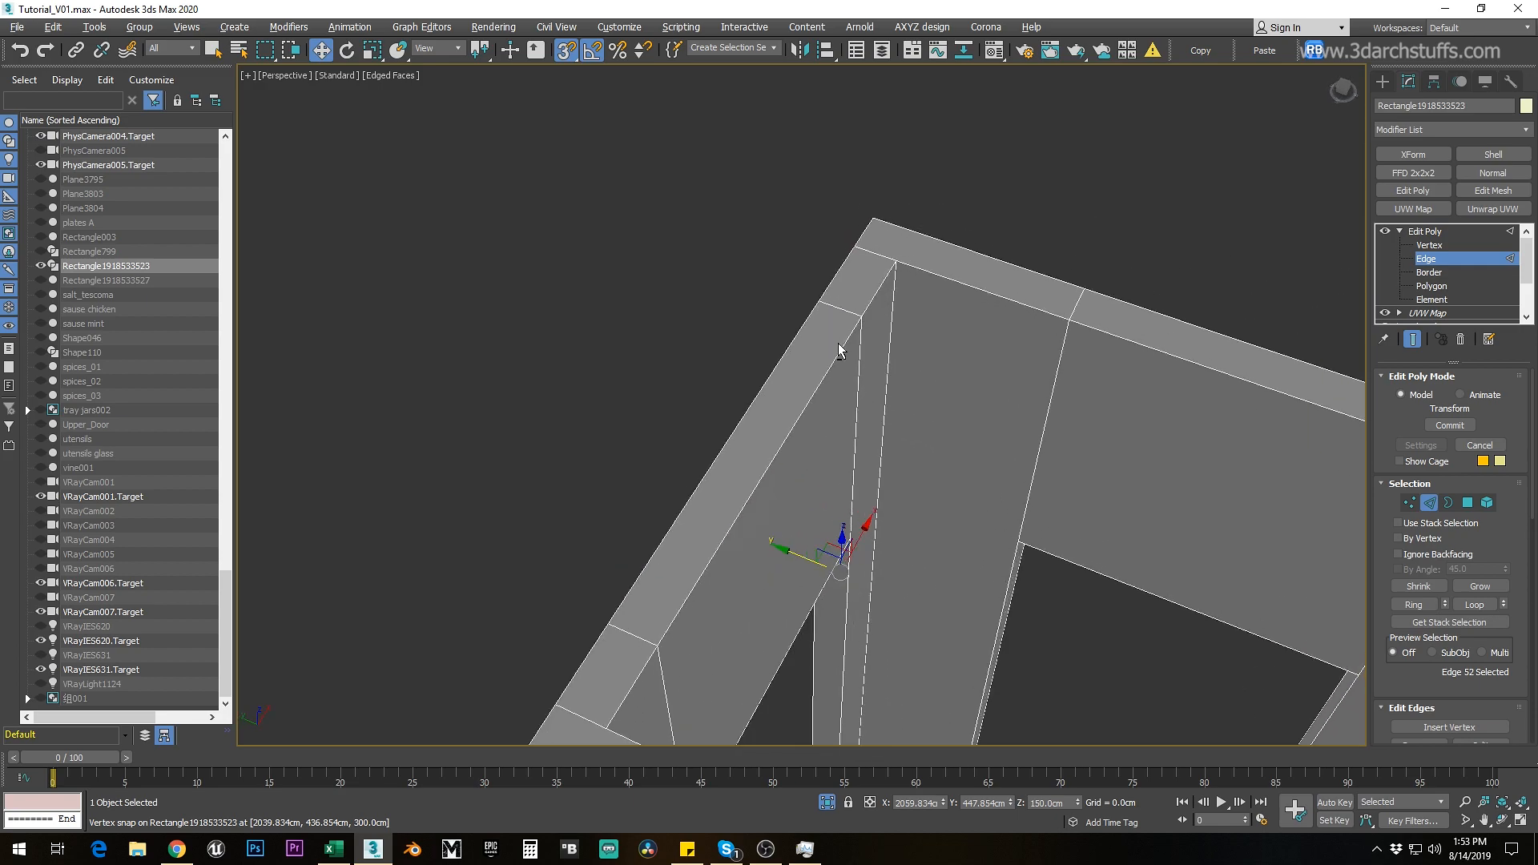
{"action": "left_click_drag", "start_coordinate": [784, 553], "coordinate": [897, 265]}
{"action": "middle_click_drag", "start_coordinate": [896, 265], "coordinate": [1071, 362], "text": "alt"}
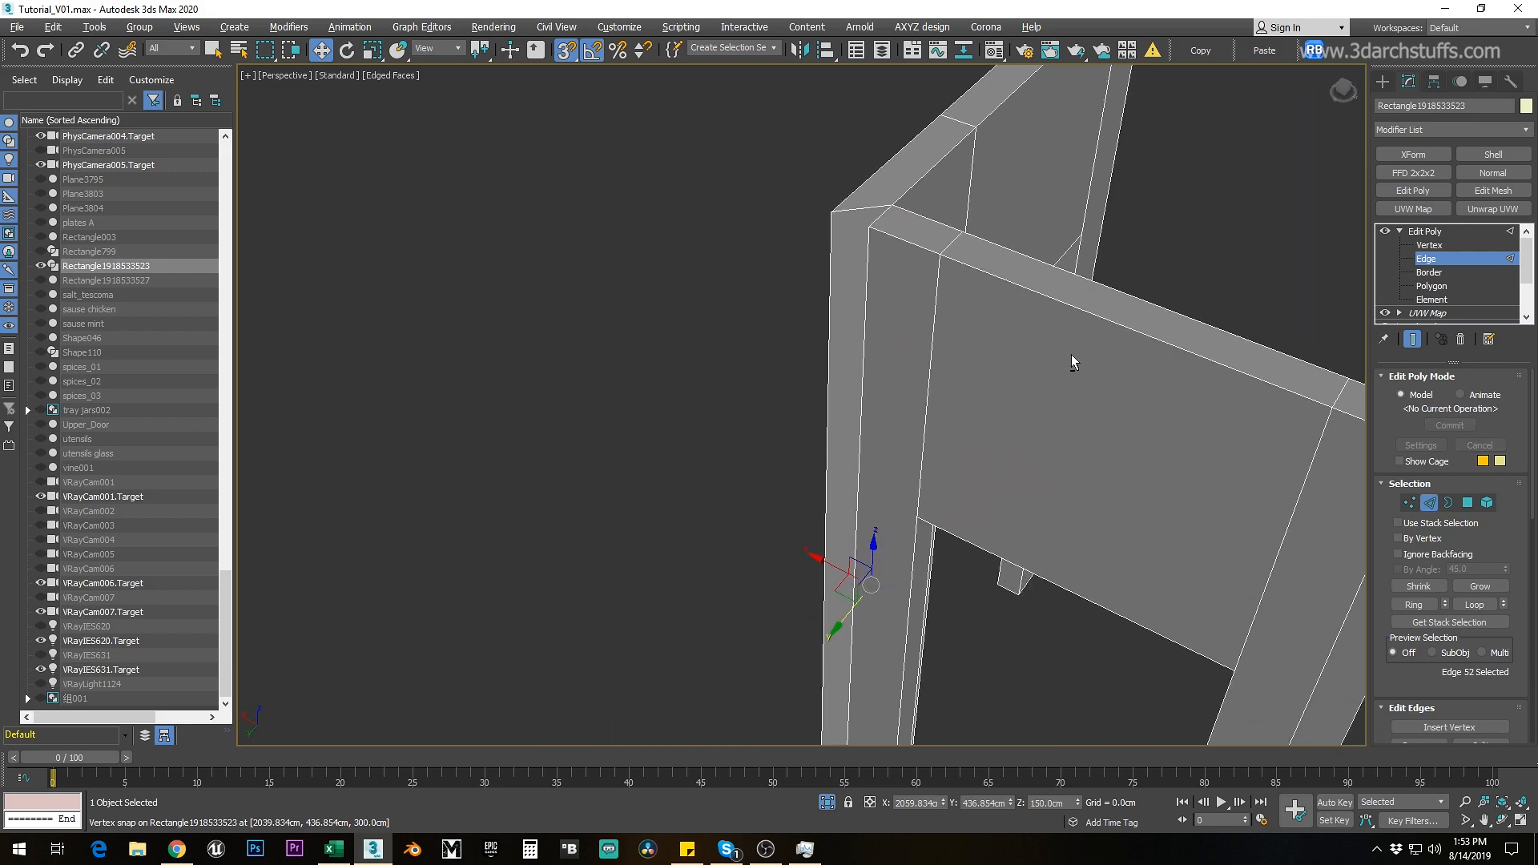
{"action": "middle_click_drag", "start_coordinate": [951, 356], "coordinate": [927, 368], "text": "alt"}
{"action": "key", "text": "ctrl+z"}
{"action": "middle_click_drag", "start_coordinate": [1041, 360], "coordinate": [941, 352], "text": "alt"}
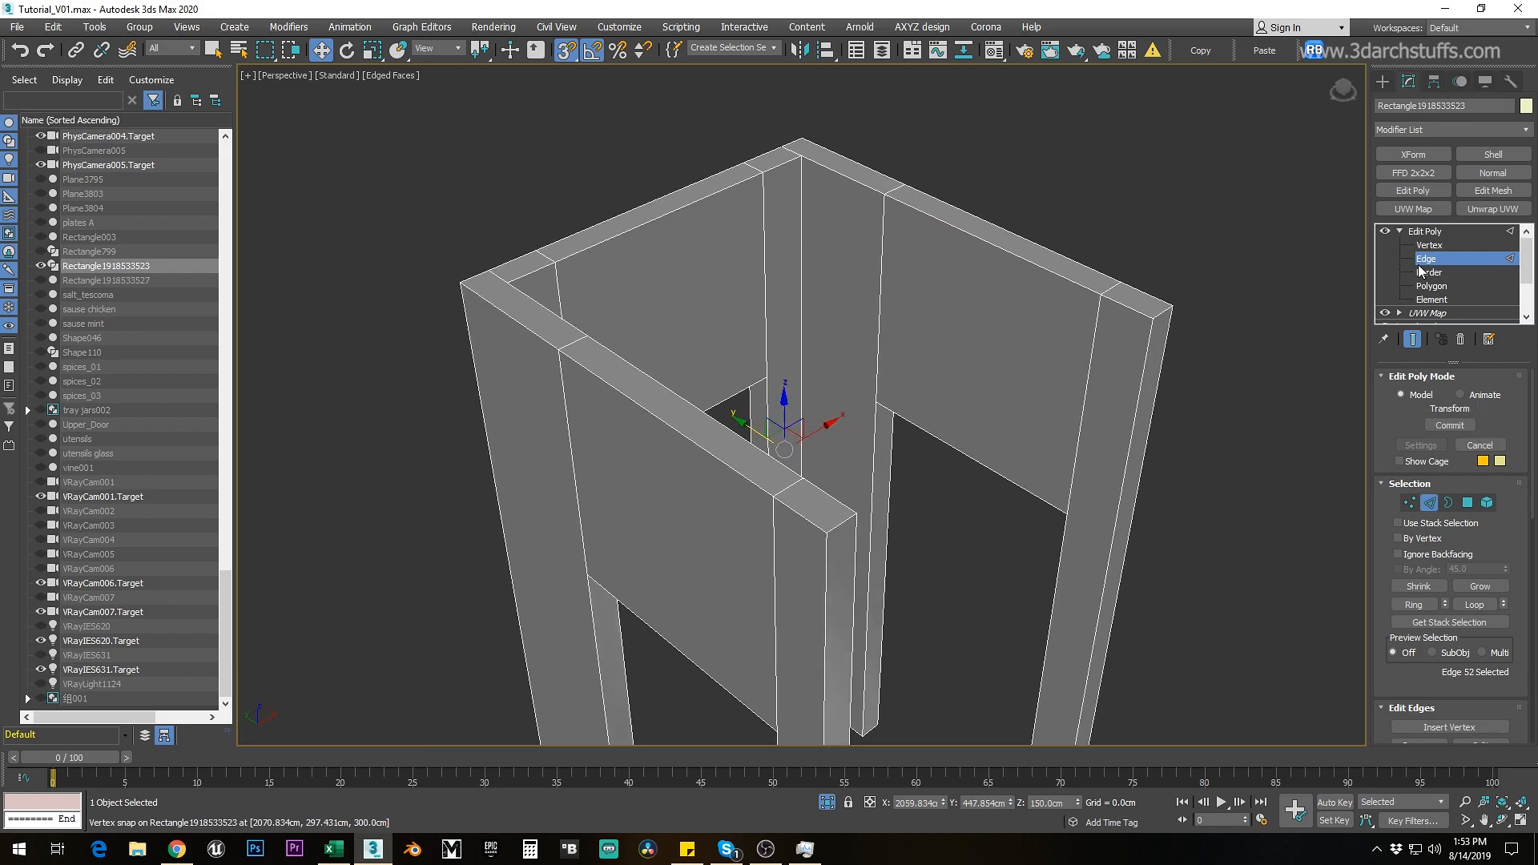
Step: Connect the top and bottom edges of the inner wall face beside the corner with a new vertical edge
{"action": "left_click", "coordinate": [854, 184]}
{"action": "middle_click_drag", "start_coordinate": [859, 215], "coordinate": [853, 281], "text": "alt"}
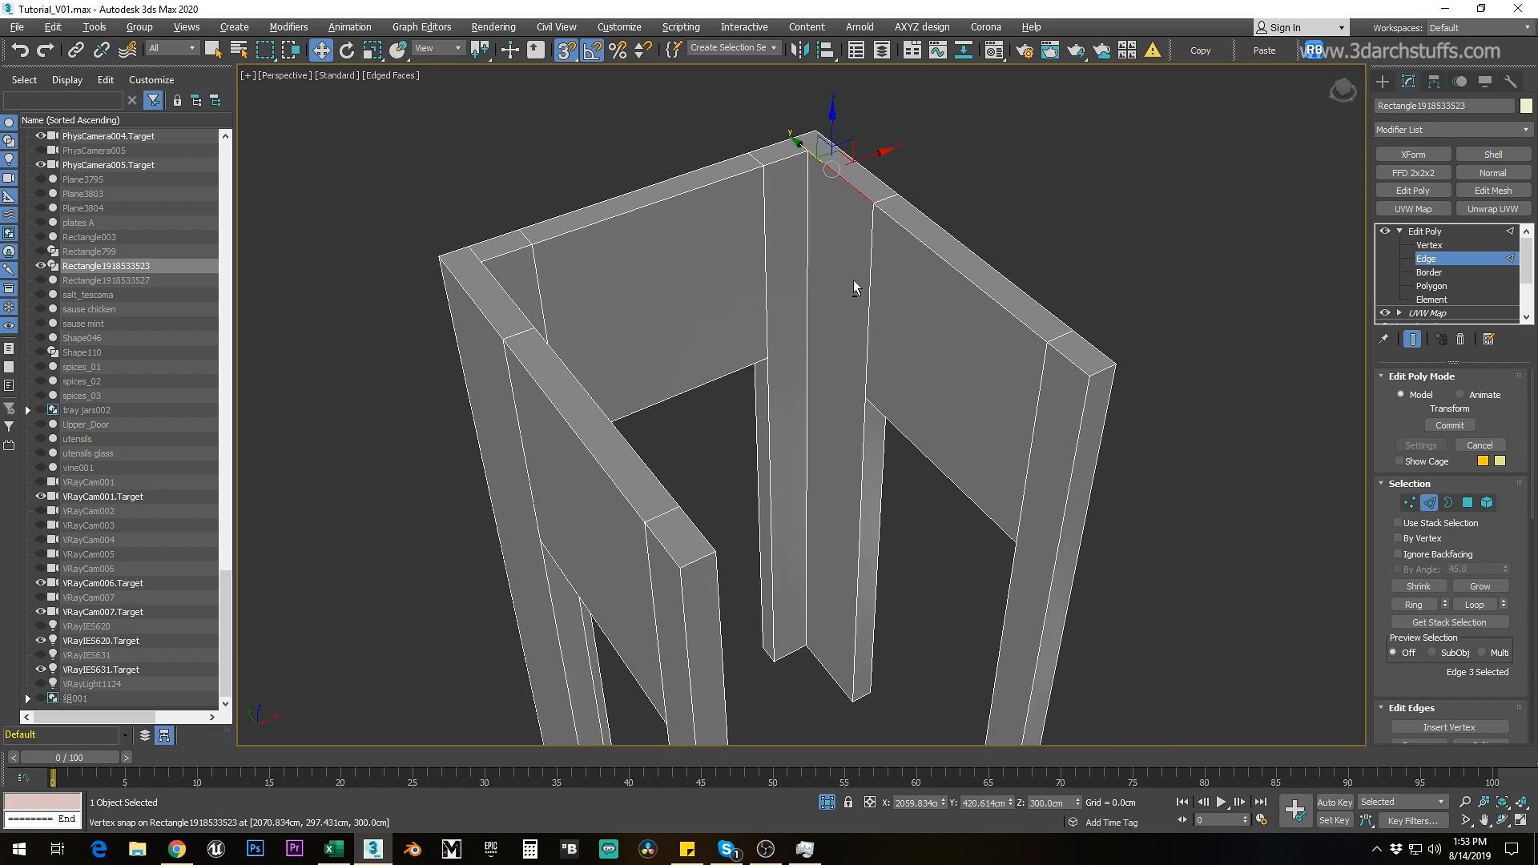
{"action": "left_click", "coordinate": [826, 671], "text": "ctrl"}
{"action": "right_click", "coordinate": [814, 481]}
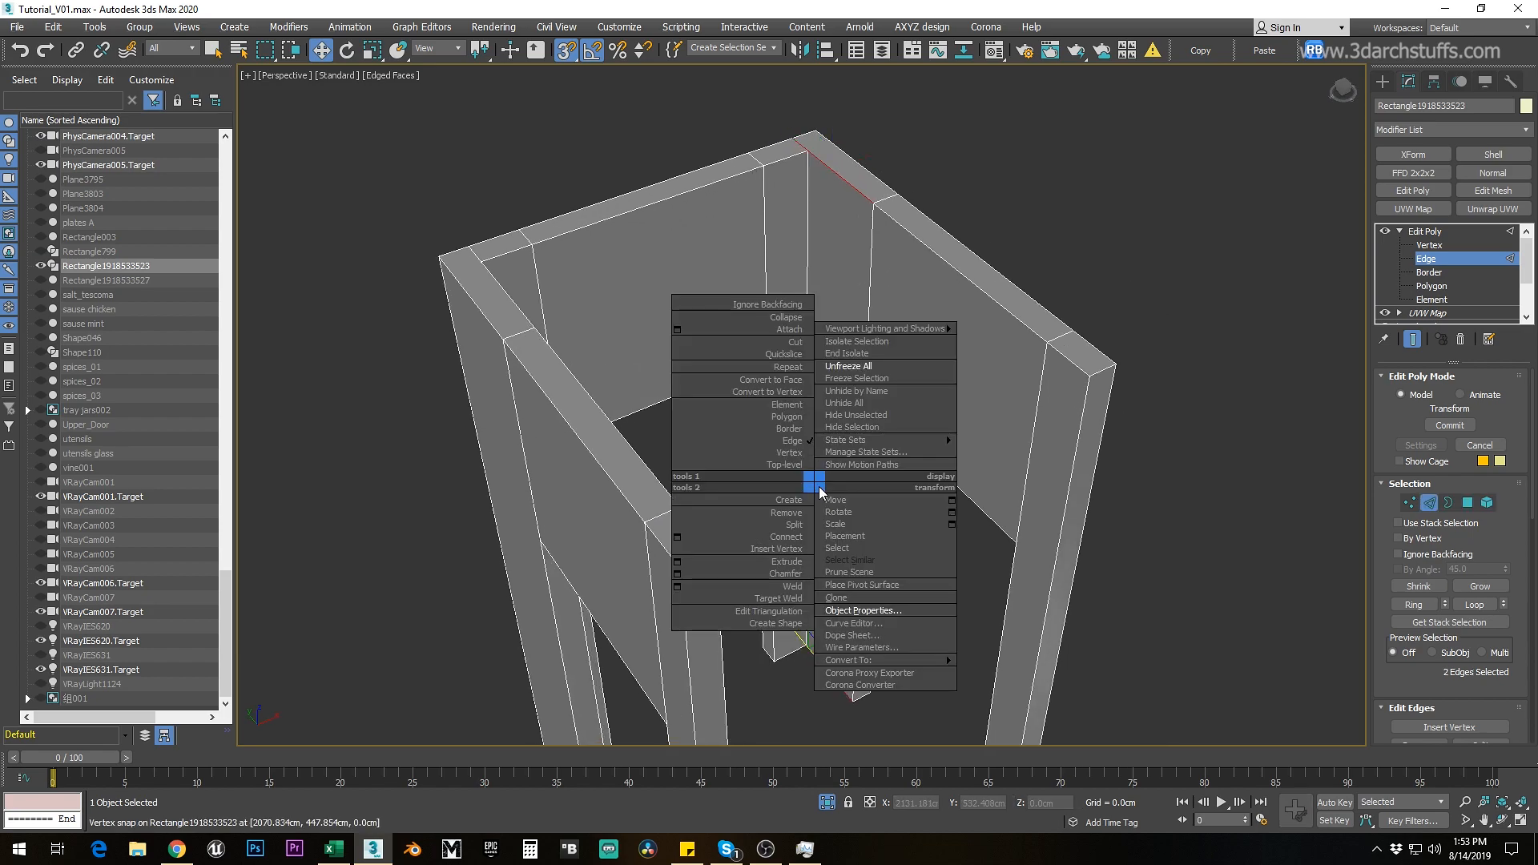
{"action": "left_click", "coordinate": [798, 537]}
Step: Move the new vertical edge along Y and snap it to the wall's inner corner vertex
{"action": "middle_click_drag", "start_coordinate": [893, 423], "coordinate": [779, 439], "text": "alt"}
{"action": "left_click_drag", "start_coordinate": [774, 439], "coordinate": [793, 220]}
{"action": "middle_click_drag", "start_coordinate": [881, 321], "coordinate": [853, 319], "text": "alt"}
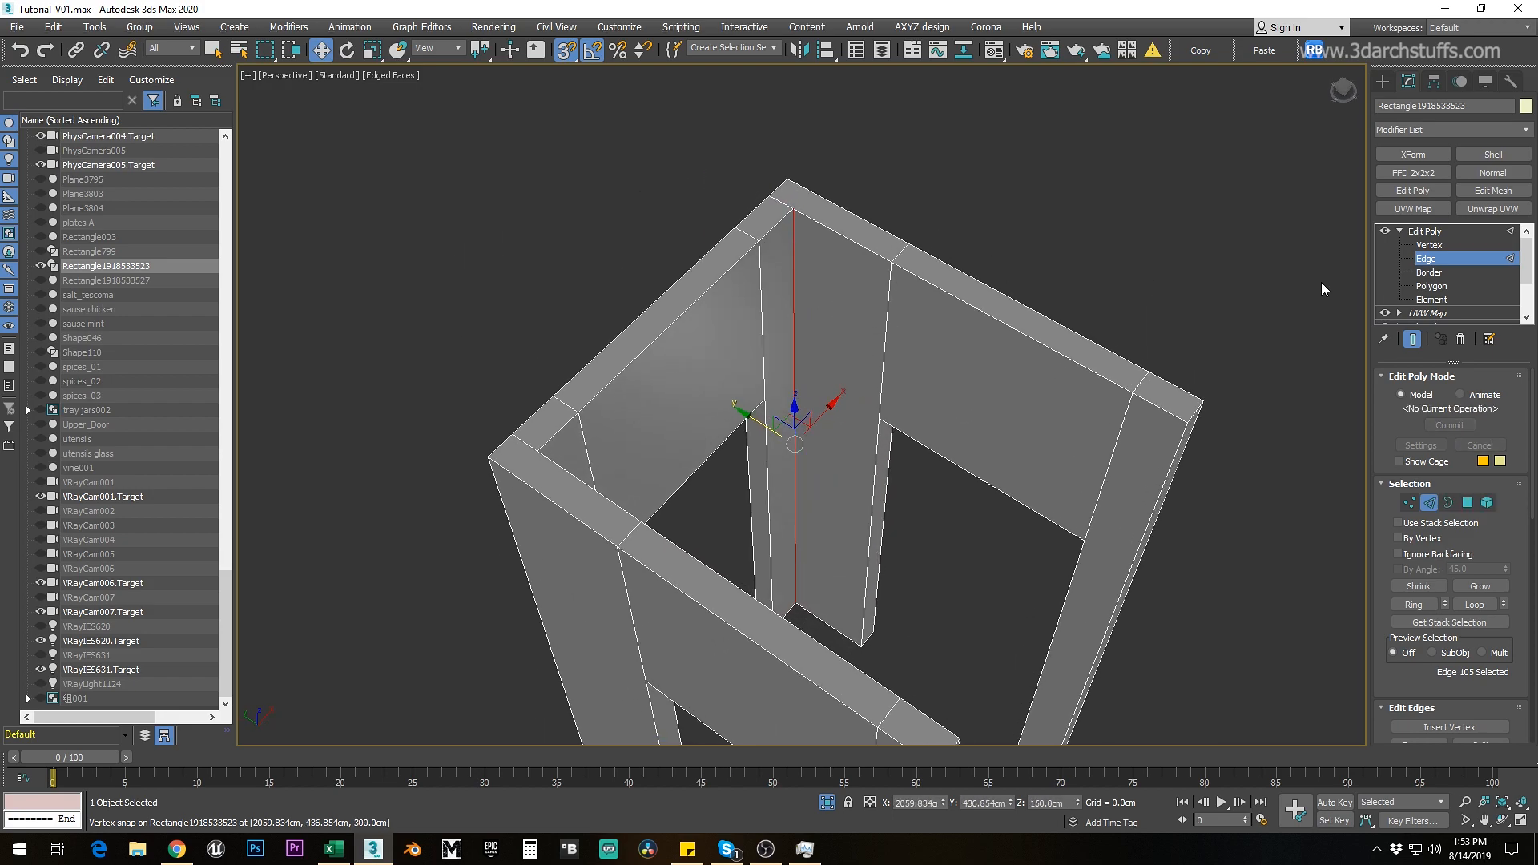
Step: Select faces around the wall corner at Polygon level in wireframe display to locate the hidden internal face
{"action": "left_click", "coordinate": [1413, 286]}
{"action": "left_click", "coordinate": [781, 243]}
{"action": "mouse_move", "coordinate": [781, 243]}
{"action": "middle_mouse_down", "text": "alt"}
{"action": "mouse_move", "coordinate": [771, 217]}
{"action": "mouse_move", "coordinate": [520, 288]}
{"action": "mouse_move", "coordinate": [631, 297]}
{"action": "middle_mouse_up", "text": "alt"}
{"action": "key", "text": "F3"}
{"action": "left_click", "coordinate": [767, 206]}
{"action": "left_click", "coordinate": [736, 315]}
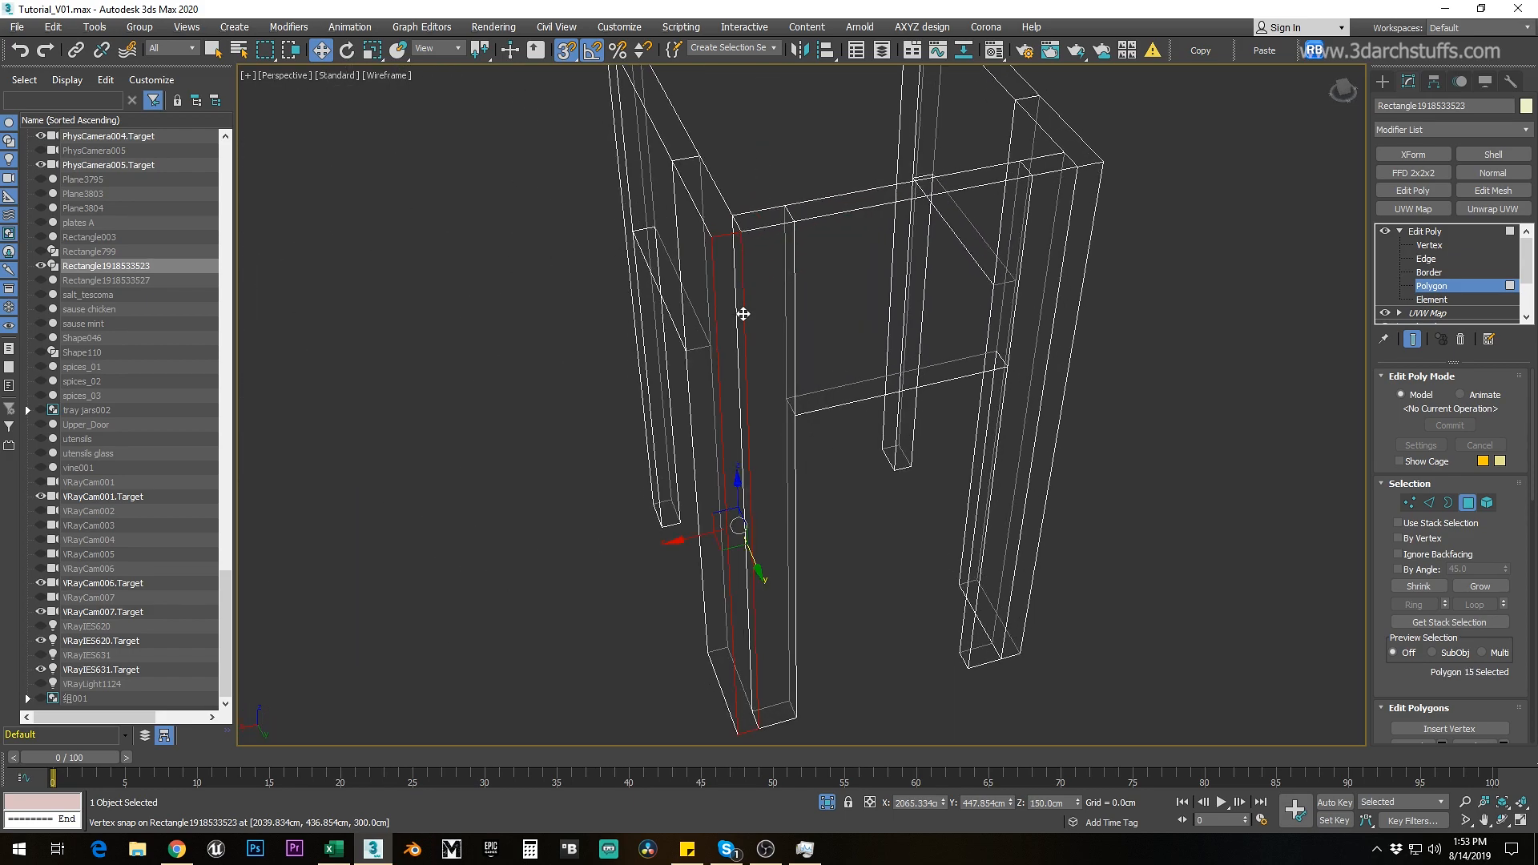
{"action": "middle_click_drag", "start_coordinate": [741, 312], "coordinate": [671, 344], "text": "alt"}
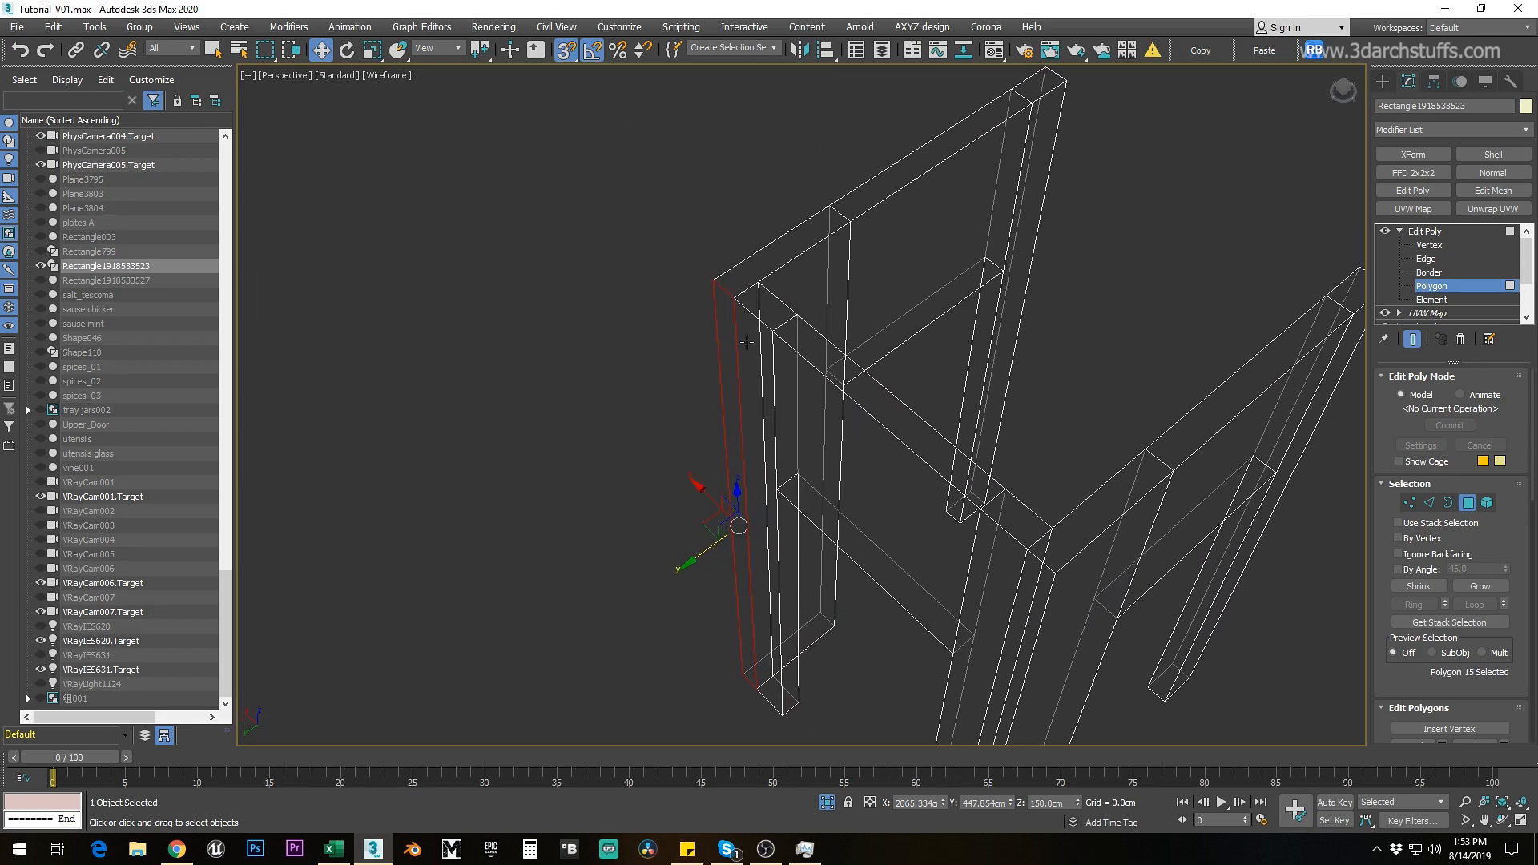
Step: Select the top polygon beside the wall corner and hide it to expose the inside
{"action": "scroll", "coordinate": [761, 329], "scroll_direction": "up", "scroll_amount": 2}
{"action": "left_click", "coordinate": [760, 314]}
{"action": "scroll", "coordinate": [1465, 637], "scroll_direction": "down", "scroll_amount": 10}
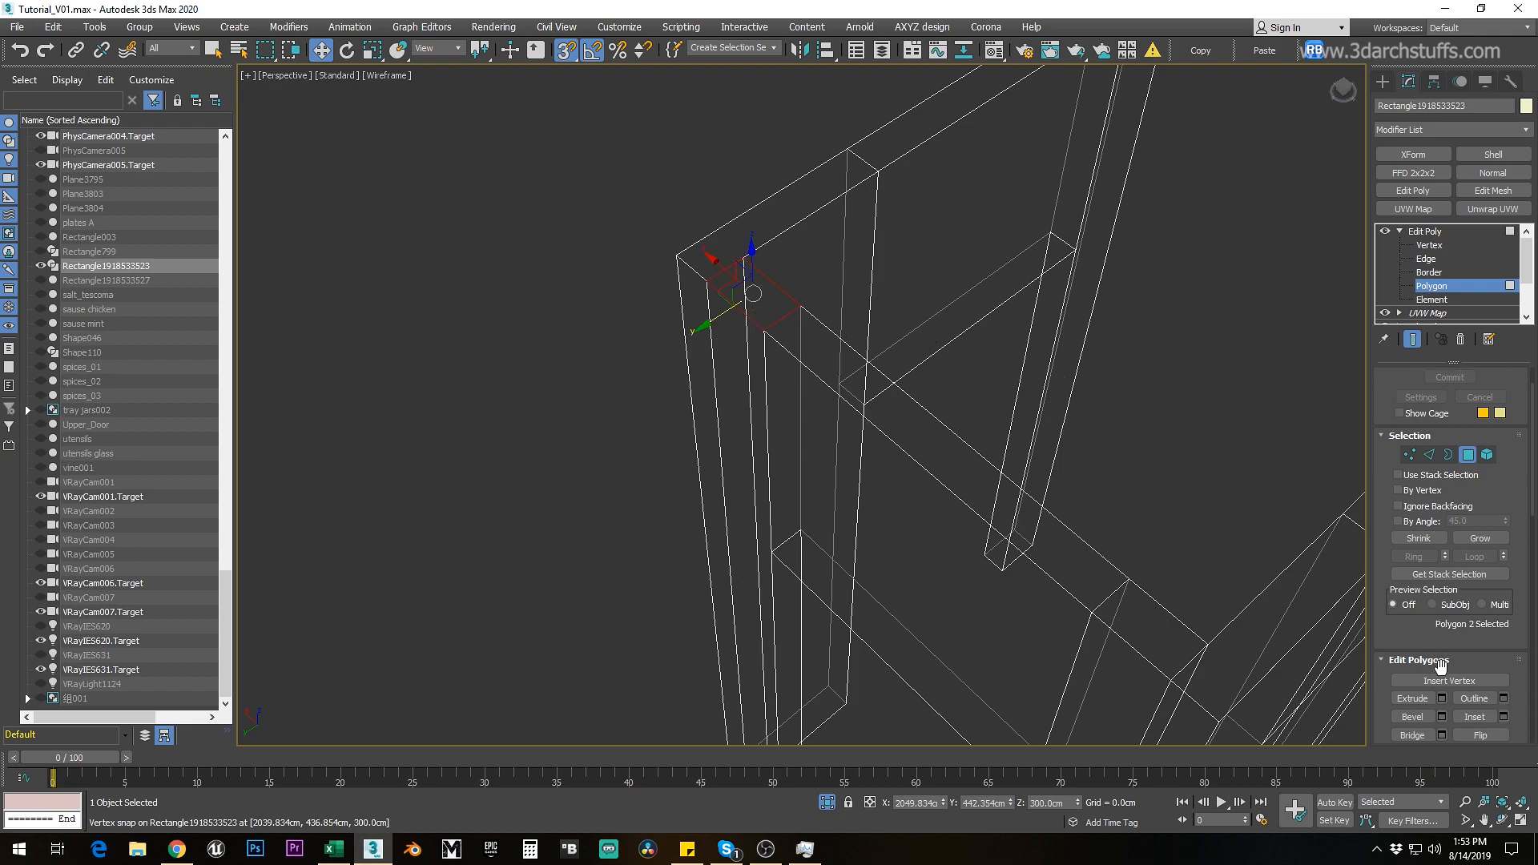
{"action": "scroll", "coordinate": [1465, 636], "scroll_direction": "down", "scroll_amount": 8}
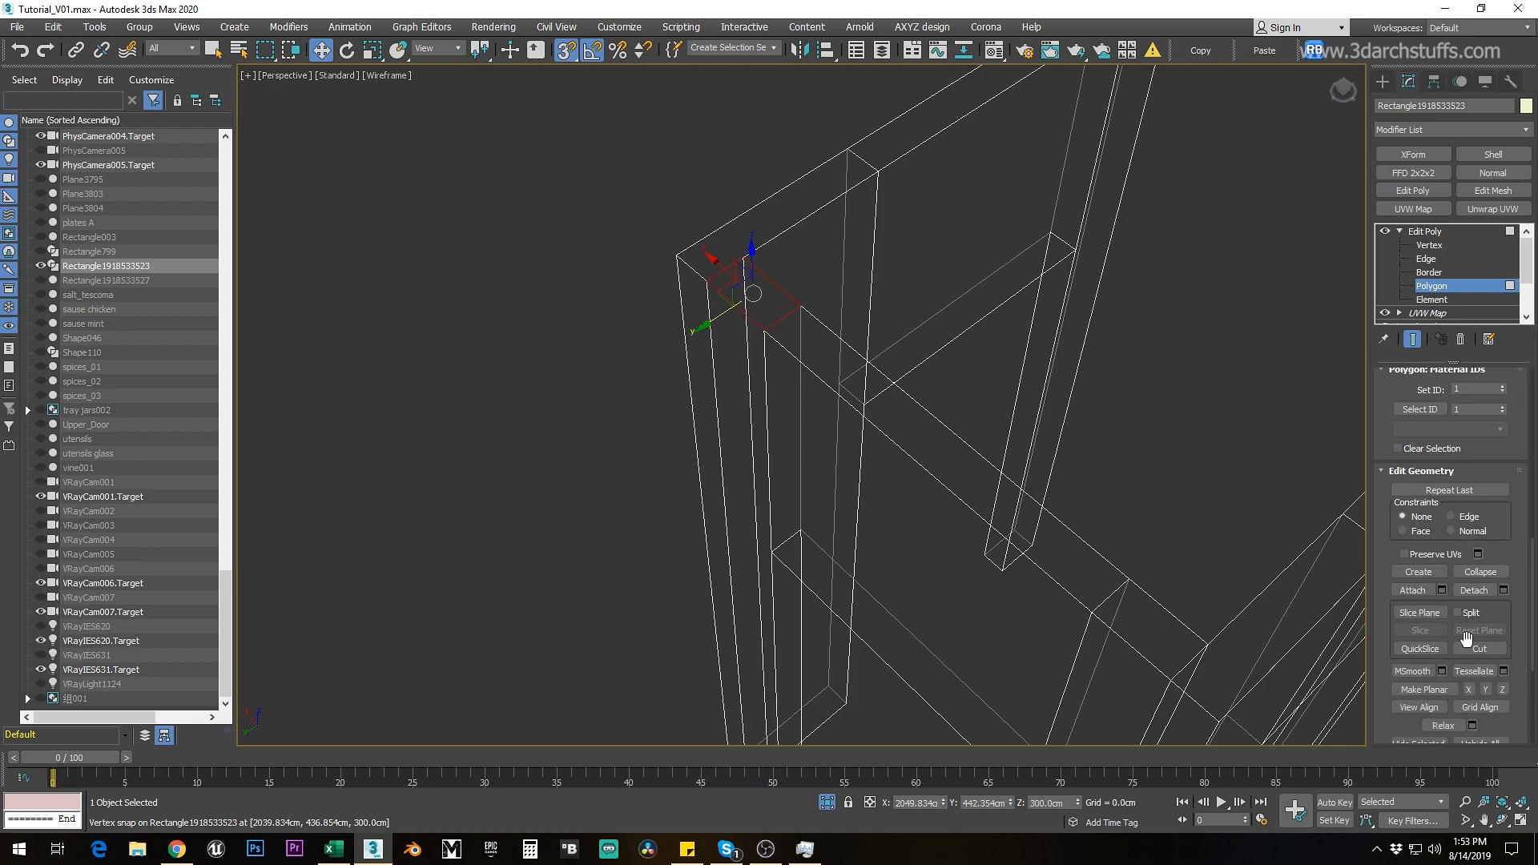
{"action": "left_click", "coordinate": [1418, 624]}
Step: Select the narrow internal face hidden inside the wall corner and delete it
{"action": "middle_click_drag", "start_coordinate": [972, 374], "coordinate": [879, 372], "text": "alt"}
{"action": "left_click", "coordinate": [774, 294]}
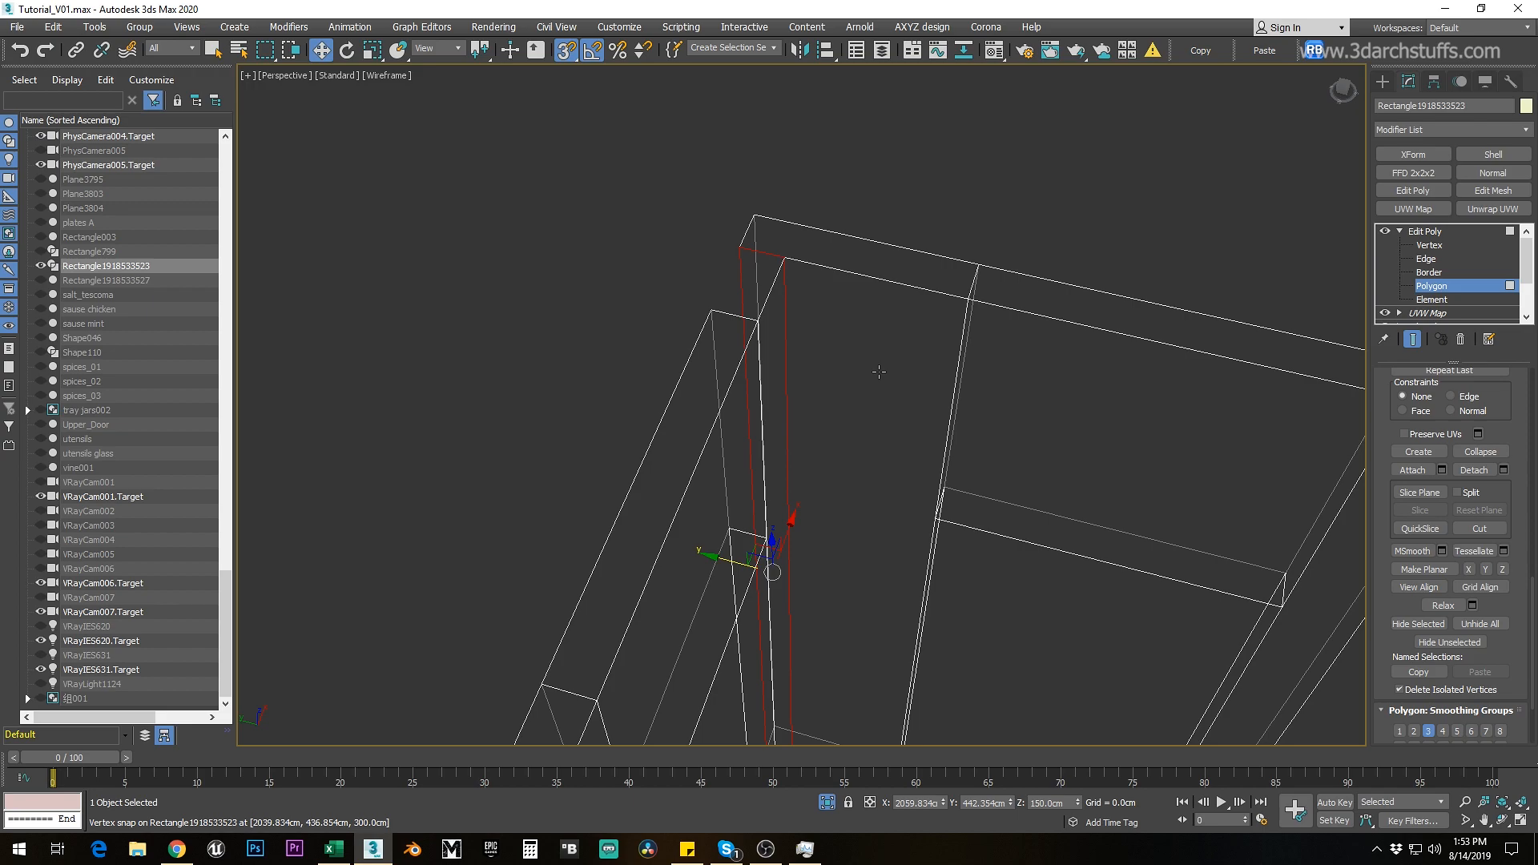
{"action": "left_click", "coordinate": [879, 372]}
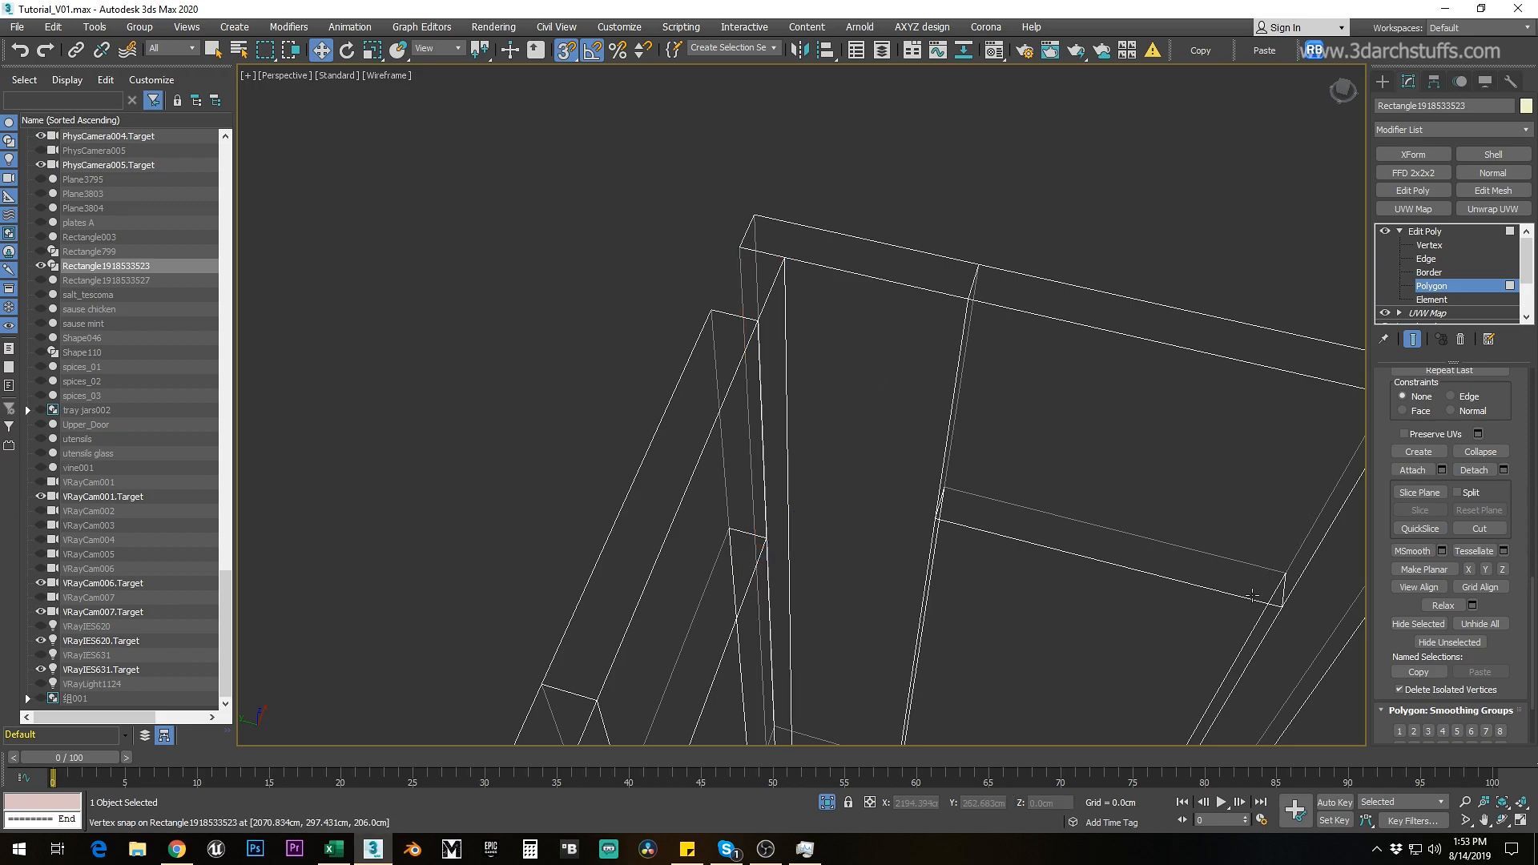
Step: Unhide all of the wall's polygons and return to shaded display with edged faces
{"action": "right_click", "coordinate": [1007, 479]}
{"action": "scroll", "coordinate": [1433, 575], "scroll_direction": "down", "scroll_amount": 3}
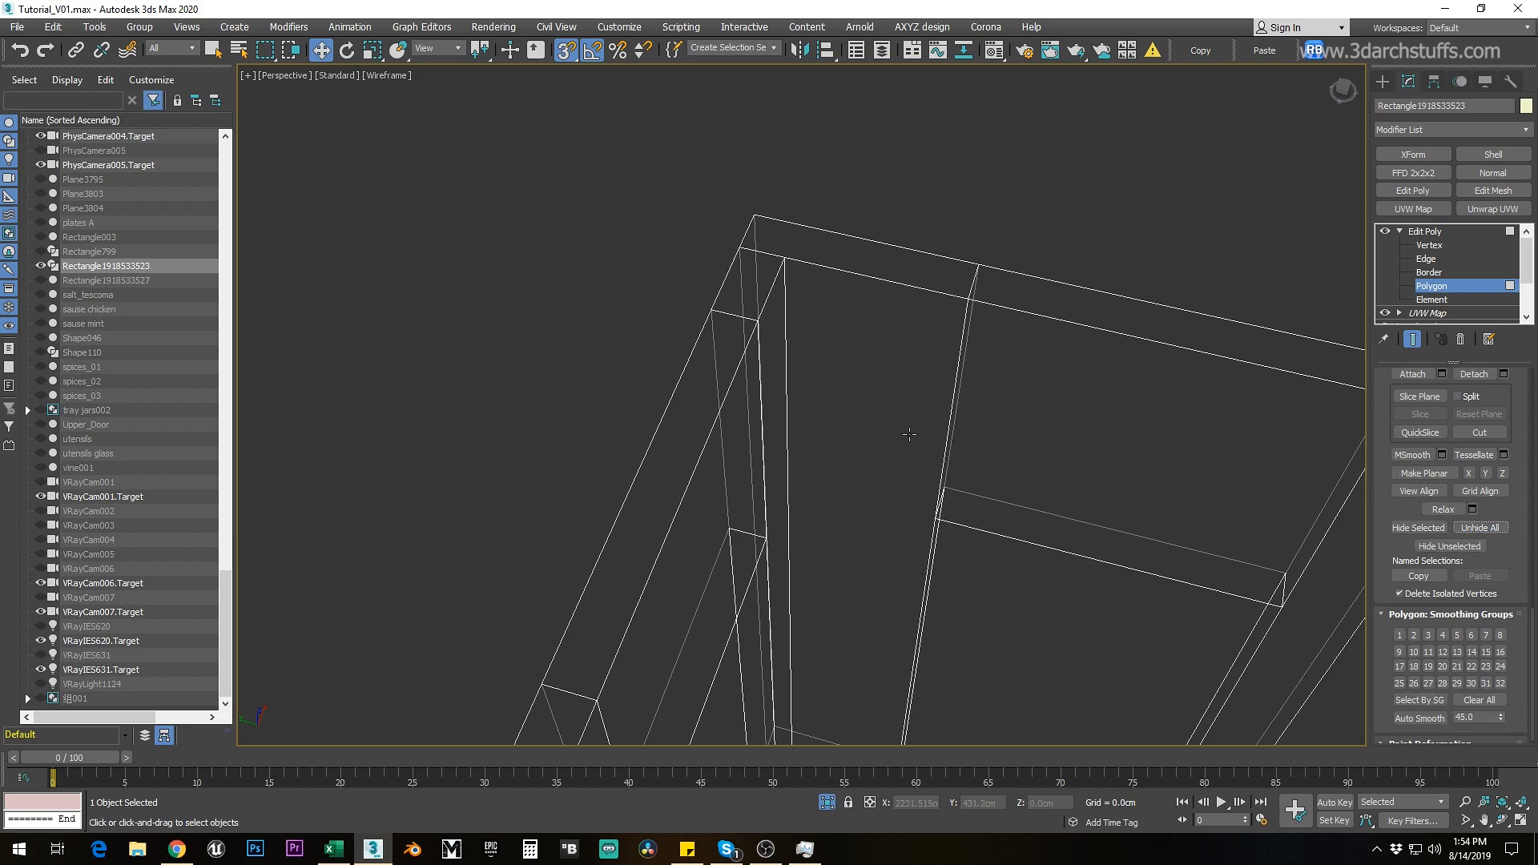
{"action": "key", "text": "F3"}
{"action": "scroll", "coordinate": [828, 419], "scroll_direction": "down", "scroll_amount": 5}
Step: Select the top and outer end faces at the cleaned corner and examine the wall from several sides
{"action": "left_click", "coordinate": [808, 390]}
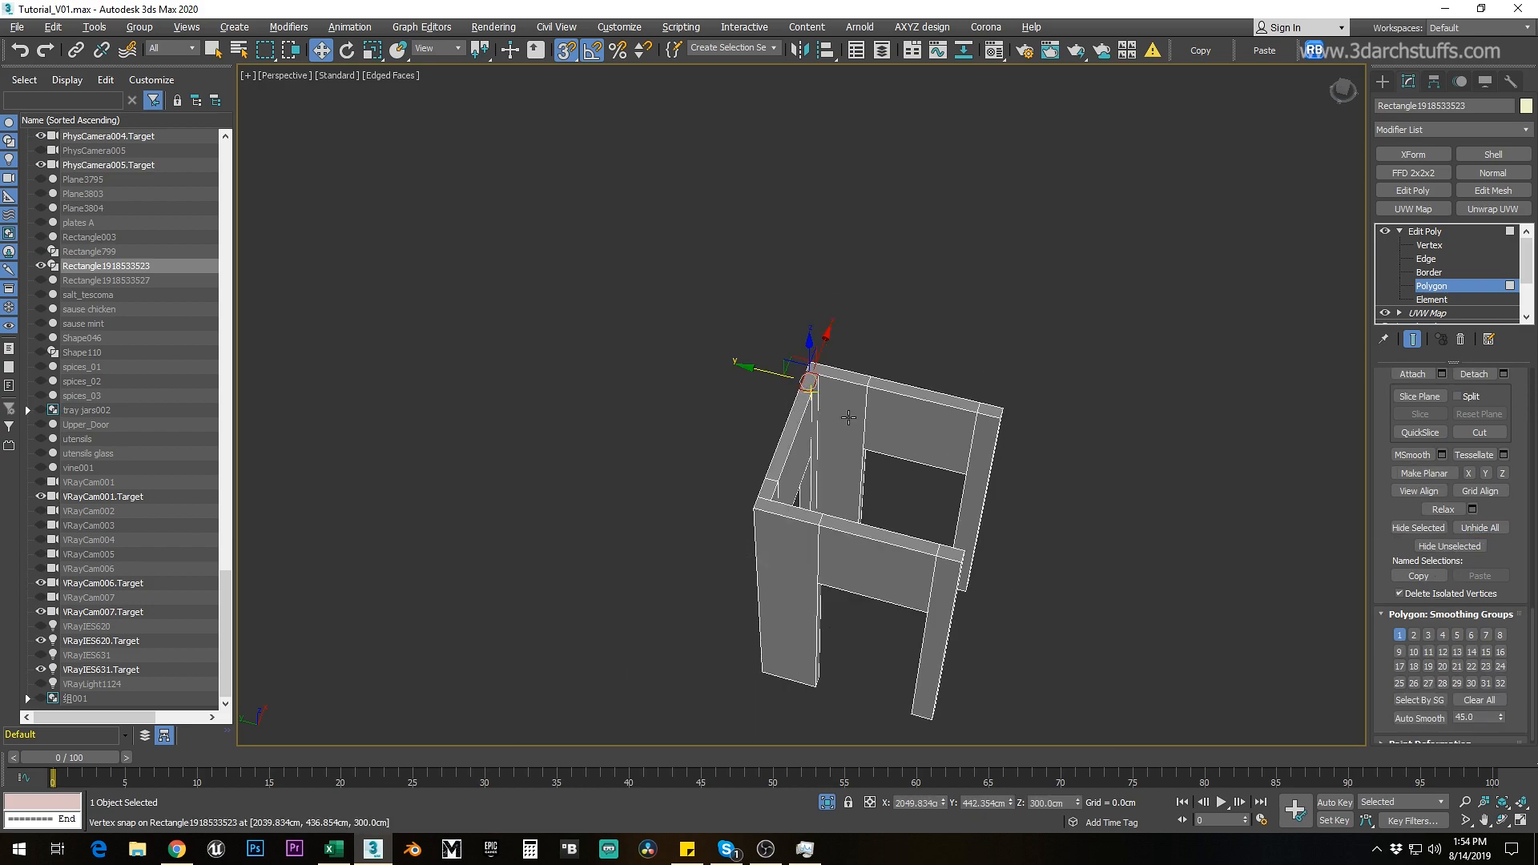
{"action": "middle_click_drag", "start_coordinate": [849, 417], "coordinate": [1018, 411], "text": "alt"}
{"action": "scroll", "coordinate": [811, 433], "scroll_direction": "up", "scroll_amount": 5}
{"action": "left_click", "coordinate": [765, 364]}
{"action": "middle_click_drag", "start_coordinate": [875, 407], "coordinate": [886, 370], "text": "alt"}
{"action": "scroll", "coordinate": [758, 398], "scroll_direction": "up", "scroll_amount": 2}
{"action": "scroll", "coordinate": [782, 392], "scroll_direction": "down", "scroll_amount": 5}
{"action": "middle_click_drag", "start_coordinate": [782, 393], "coordinate": [808, 387], "text": "alt"}
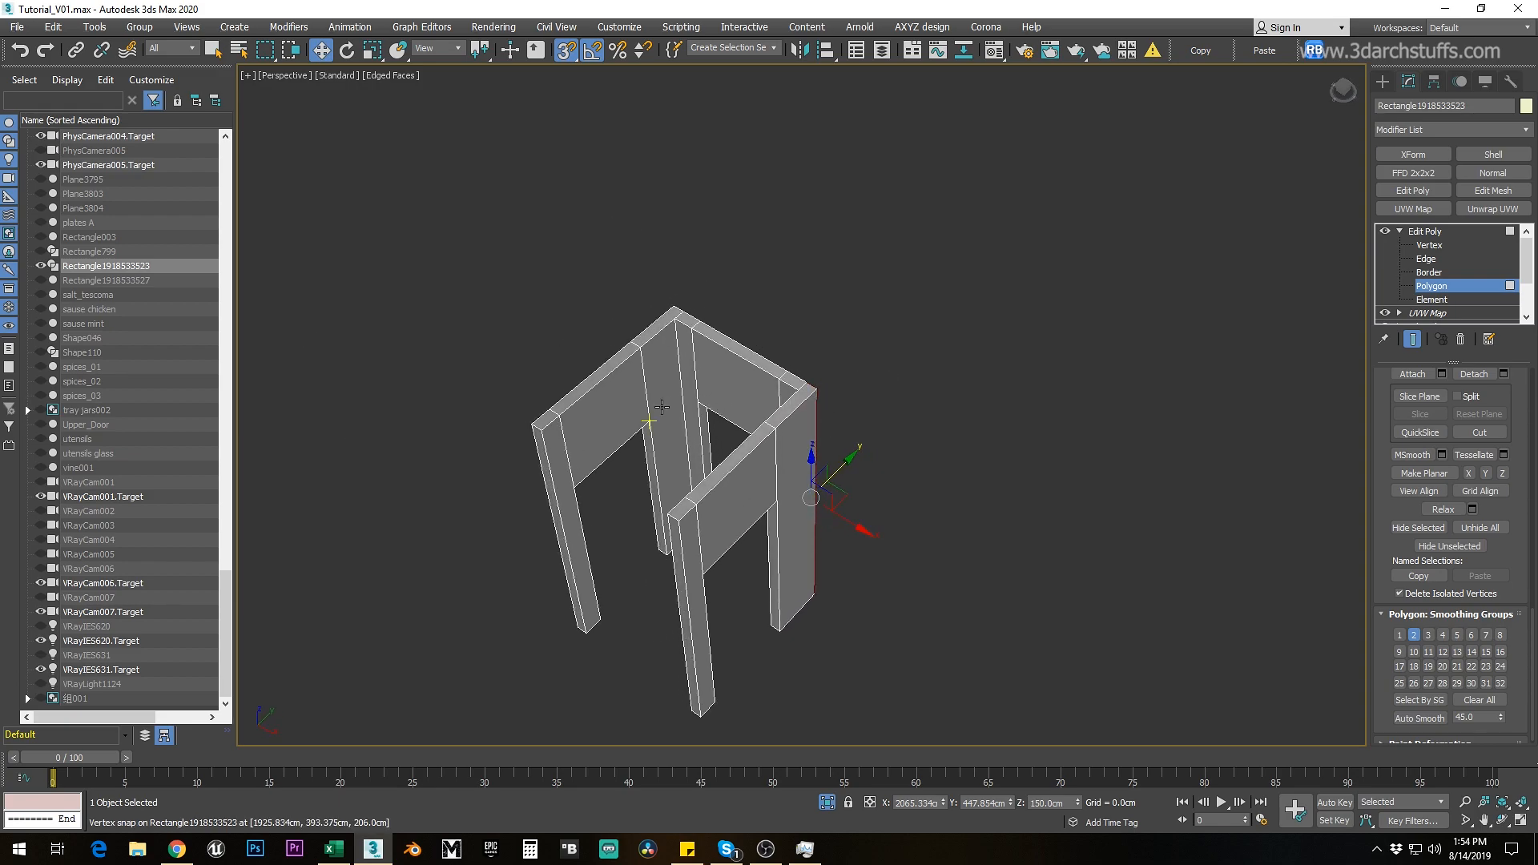
Step: Select the inner face at the opposite wall corner and examine how far it extends into the adjoining wall
{"action": "scroll", "coordinate": [666, 374], "scroll_direction": "up", "scroll_amount": 8}
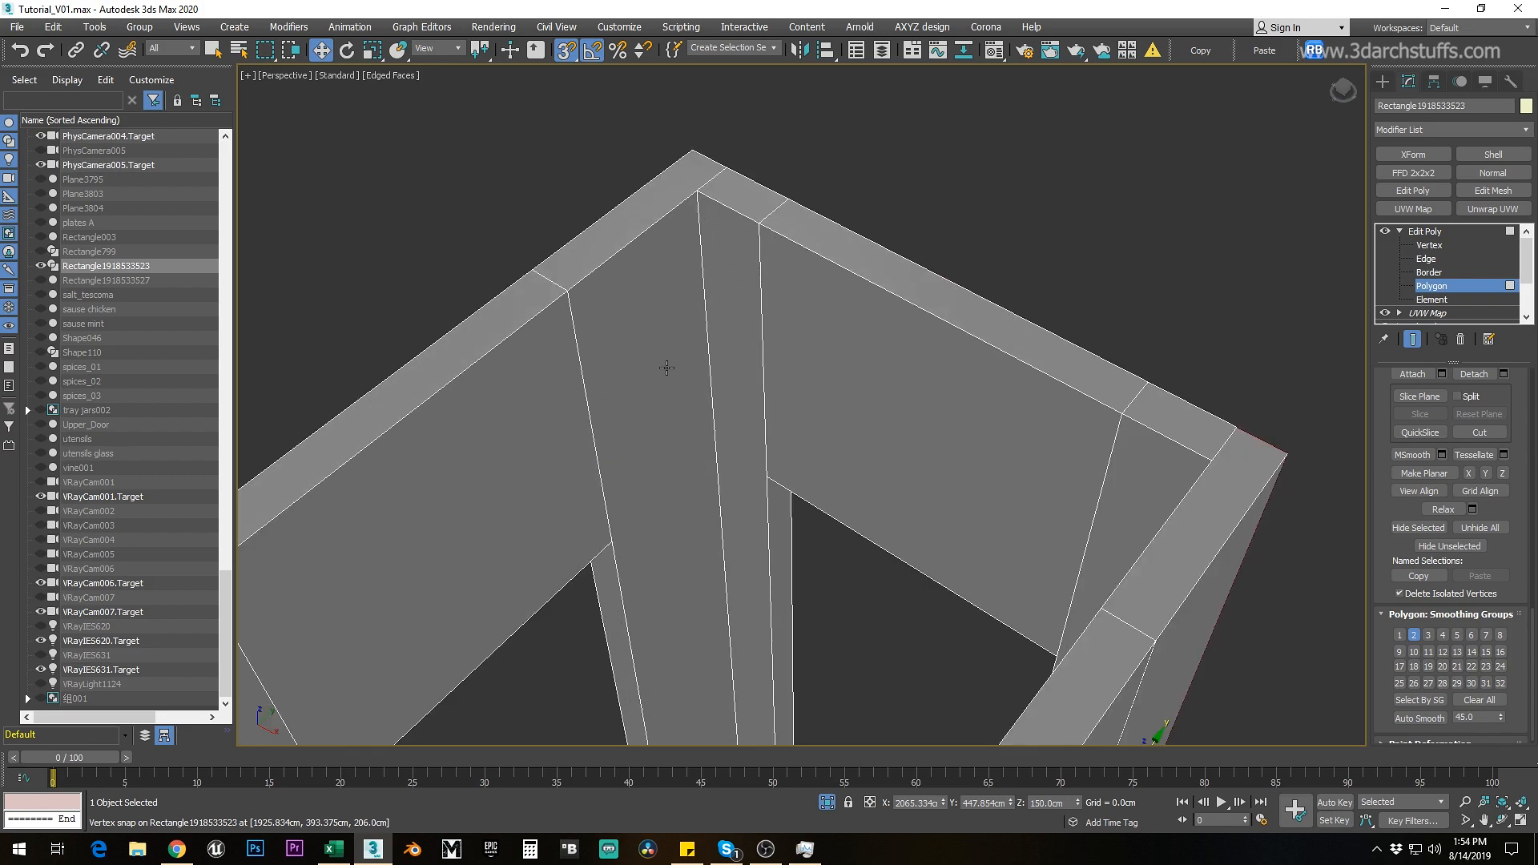
{"action": "left_click", "coordinate": [699, 128]}
{"action": "scroll", "coordinate": [698, 128], "scroll_direction": "down", "scroll_amount": 10}
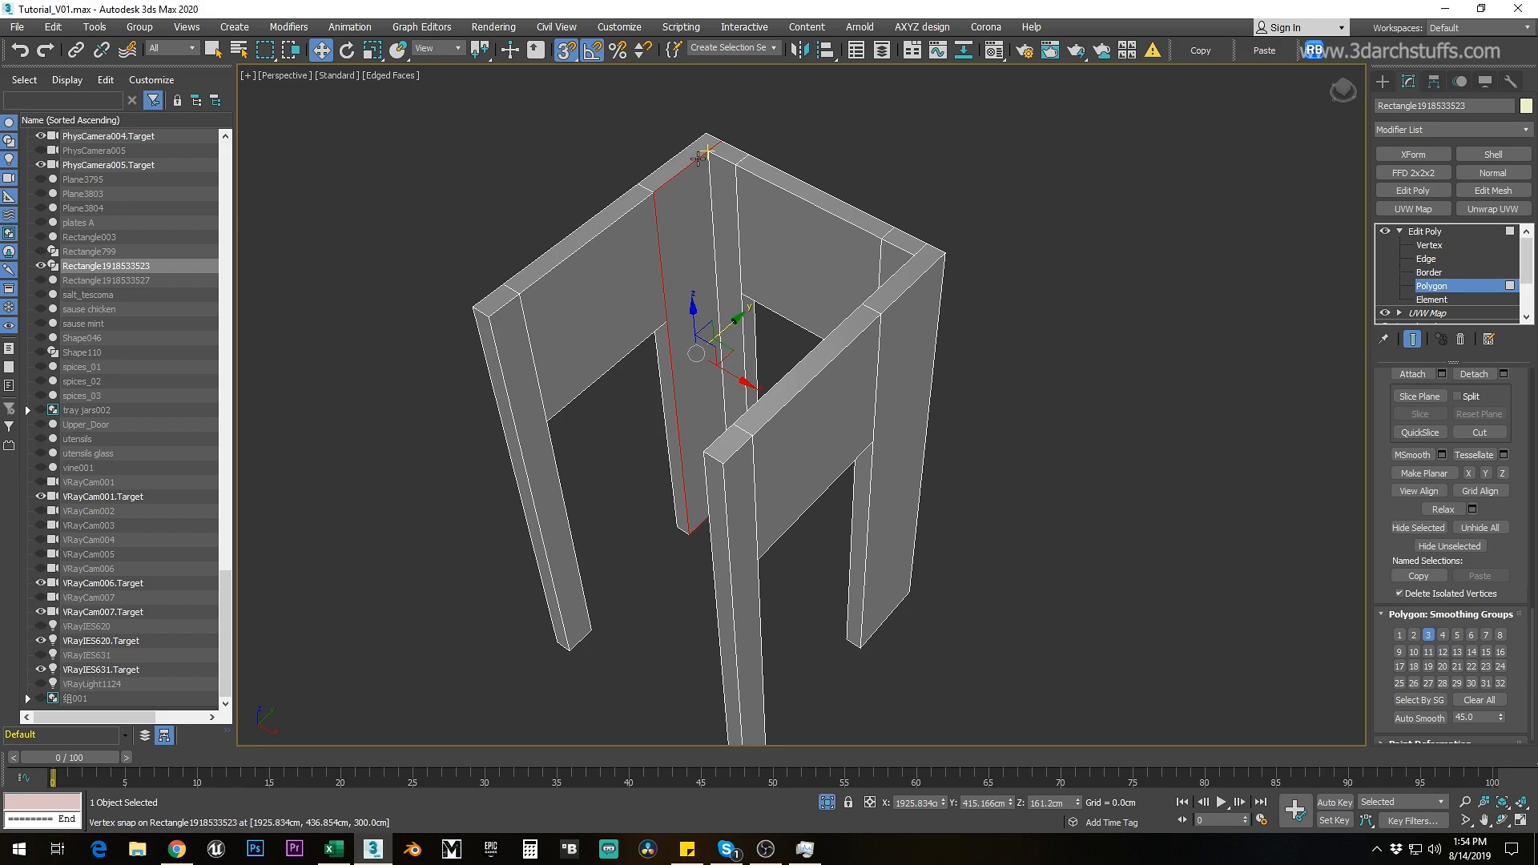
{"action": "scroll", "coordinate": [704, 157], "scroll_direction": "up", "scroll_amount": 8}
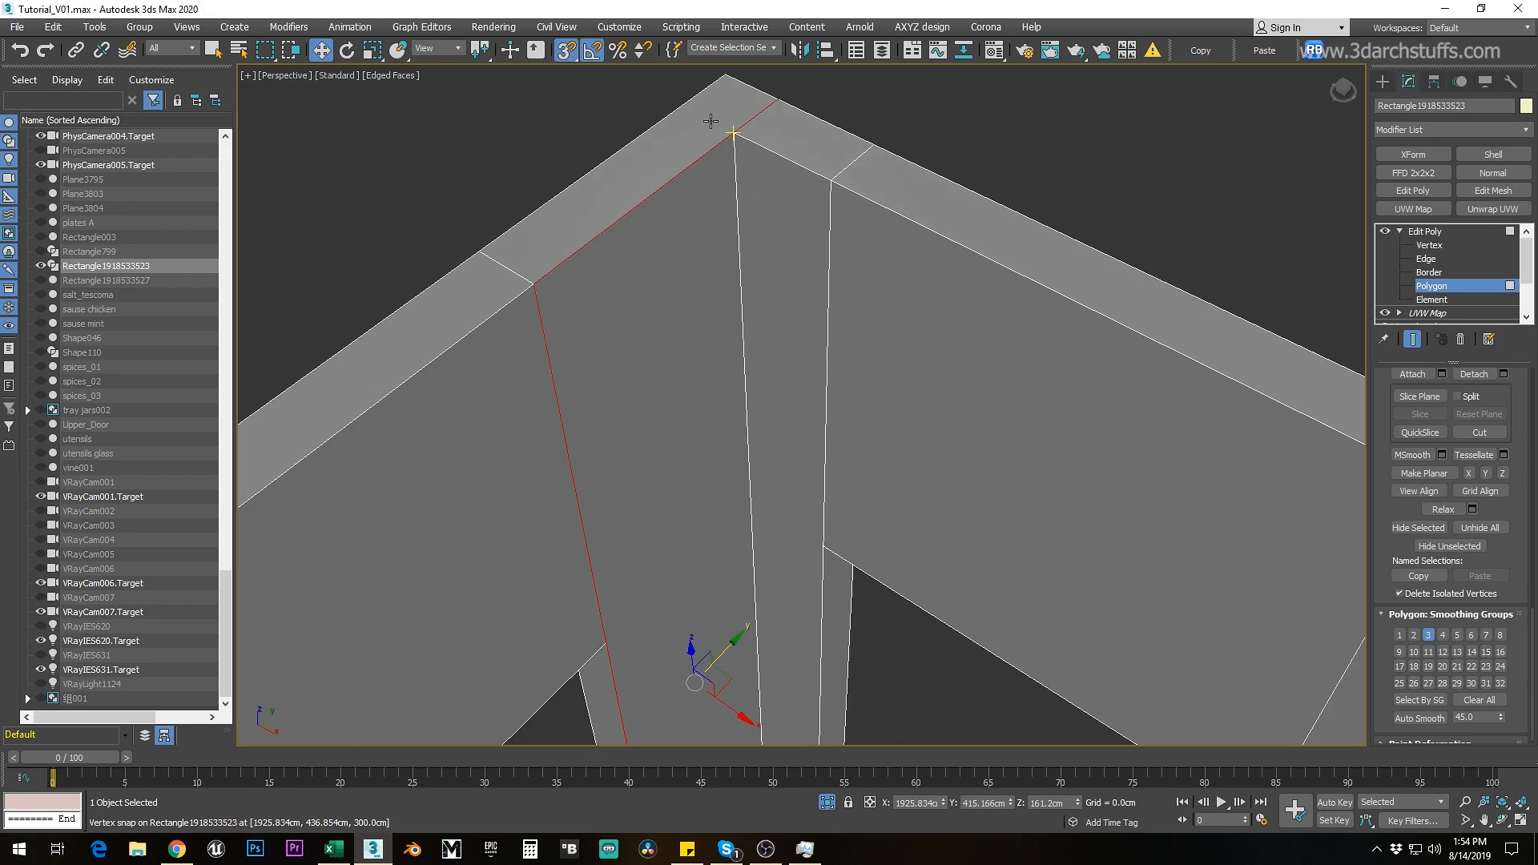
{"action": "scroll", "coordinate": [783, 187], "scroll_direction": "down", "scroll_amount": 3}
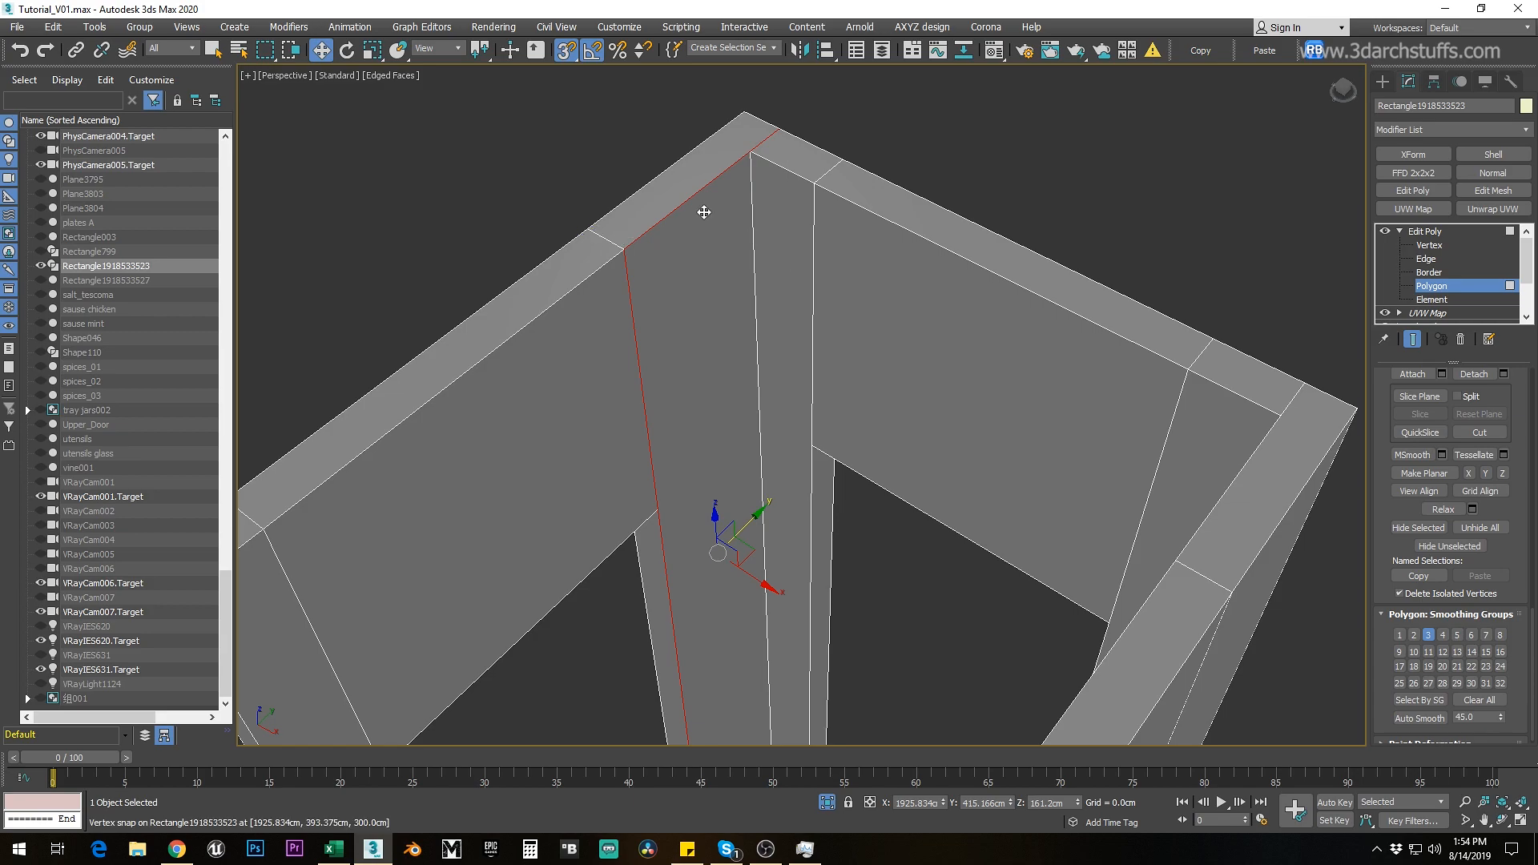
{"action": "scroll", "coordinate": [866, 398], "scroll_direction": "down", "scroll_amount": 2}
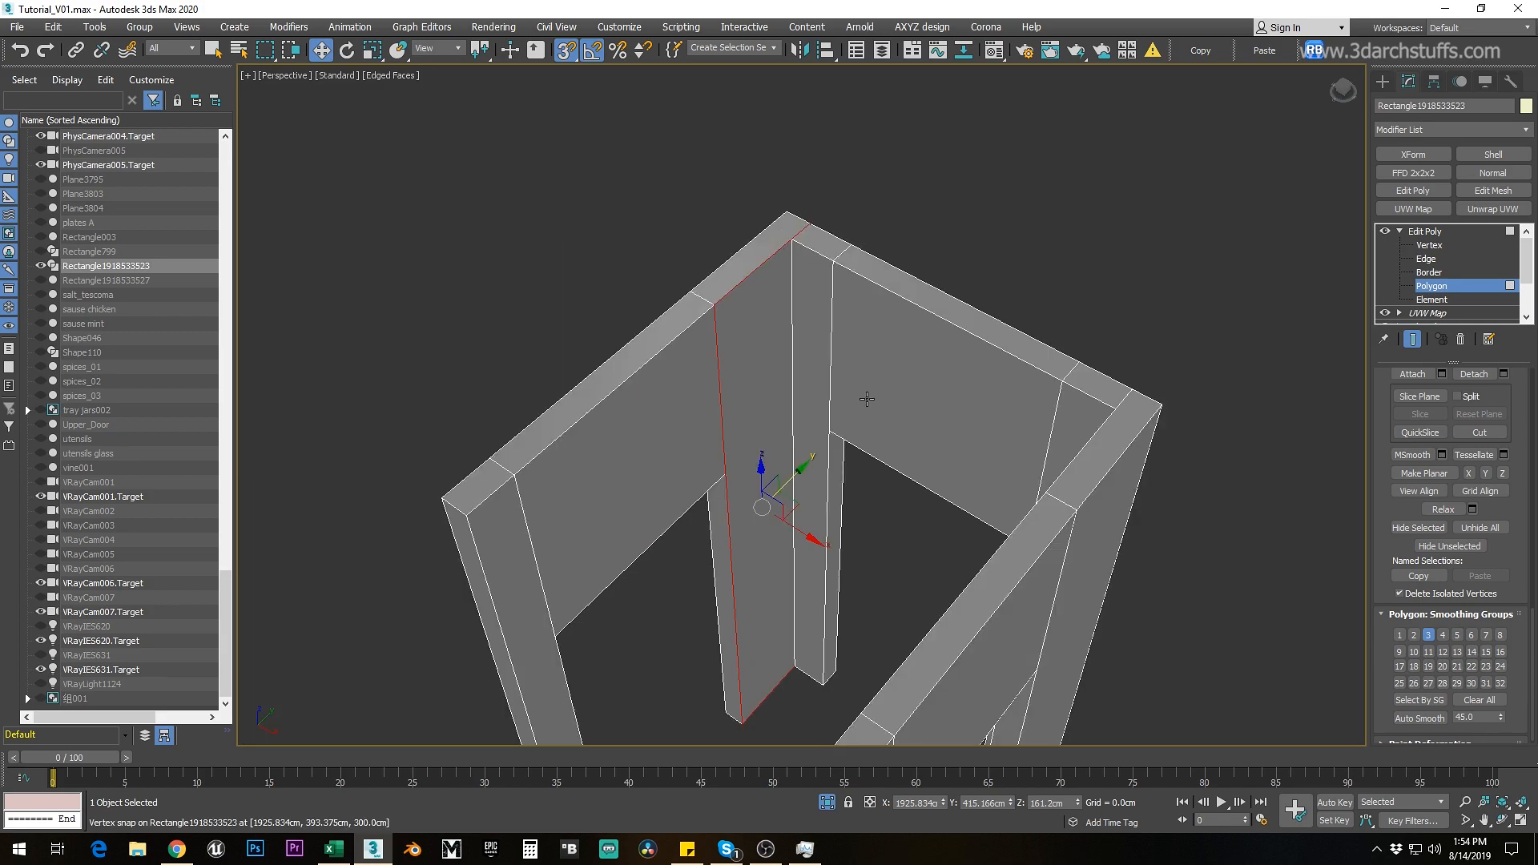
{"action": "middle_click_drag", "start_coordinate": [847, 470], "coordinate": [833, 398]}
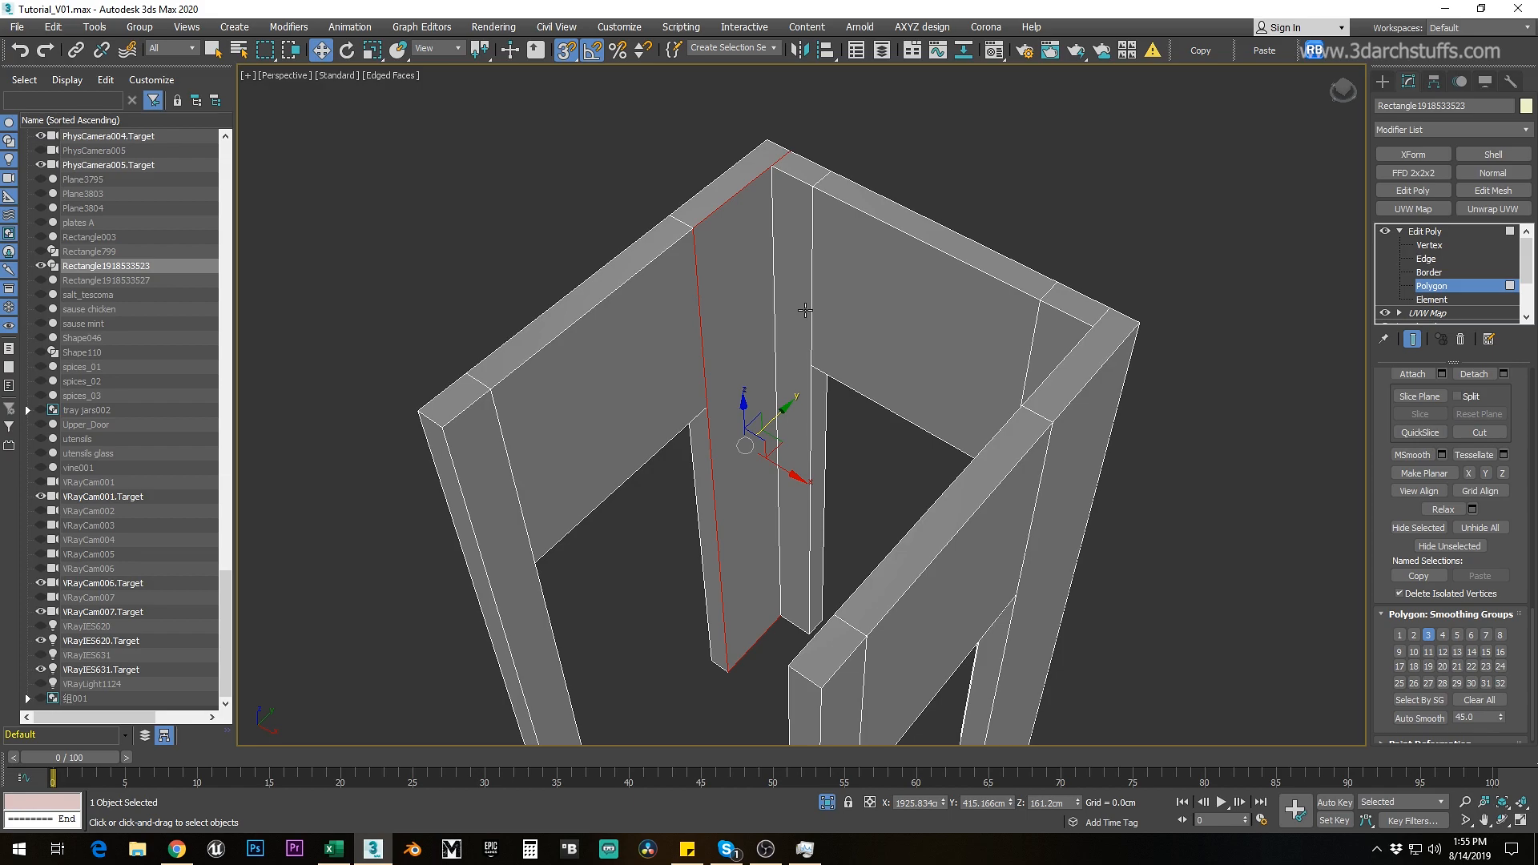
{"action": "middle_click_drag", "start_coordinate": [937, 412], "coordinate": [899, 344]}
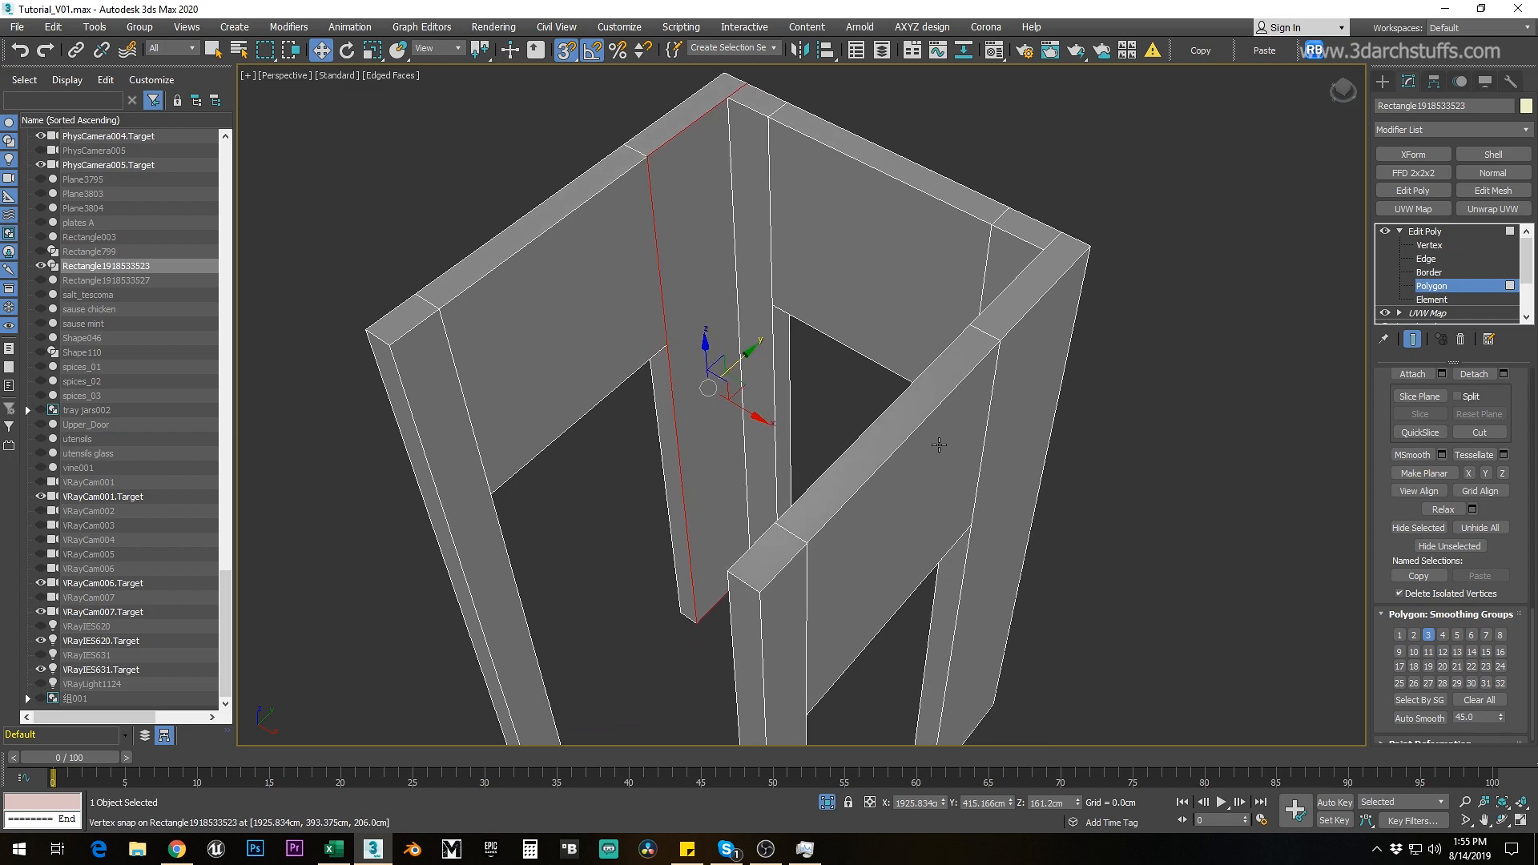
{"action": "scroll", "coordinate": [938, 444], "scroll_direction": "down", "scroll_amount": 3}
{"action": "middle_click_drag", "start_coordinate": [1098, 412], "coordinate": [1073, 388]}
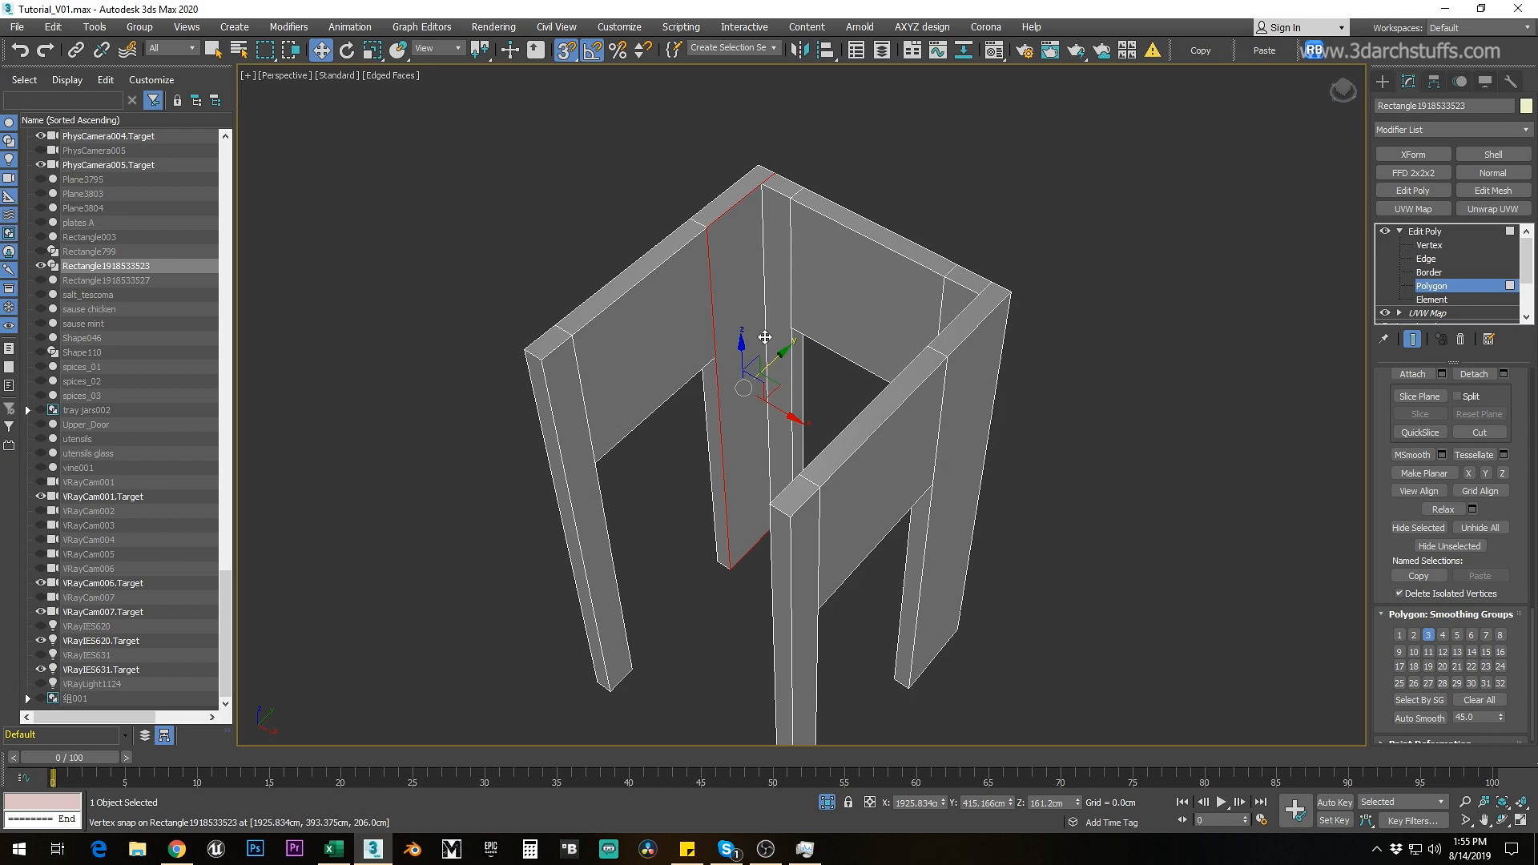
Step: Leave the Polygon level of the Edit Poly modifier, deselect the wall and end its isolation
{"action": "left_click", "coordinate": [1425, 232]}
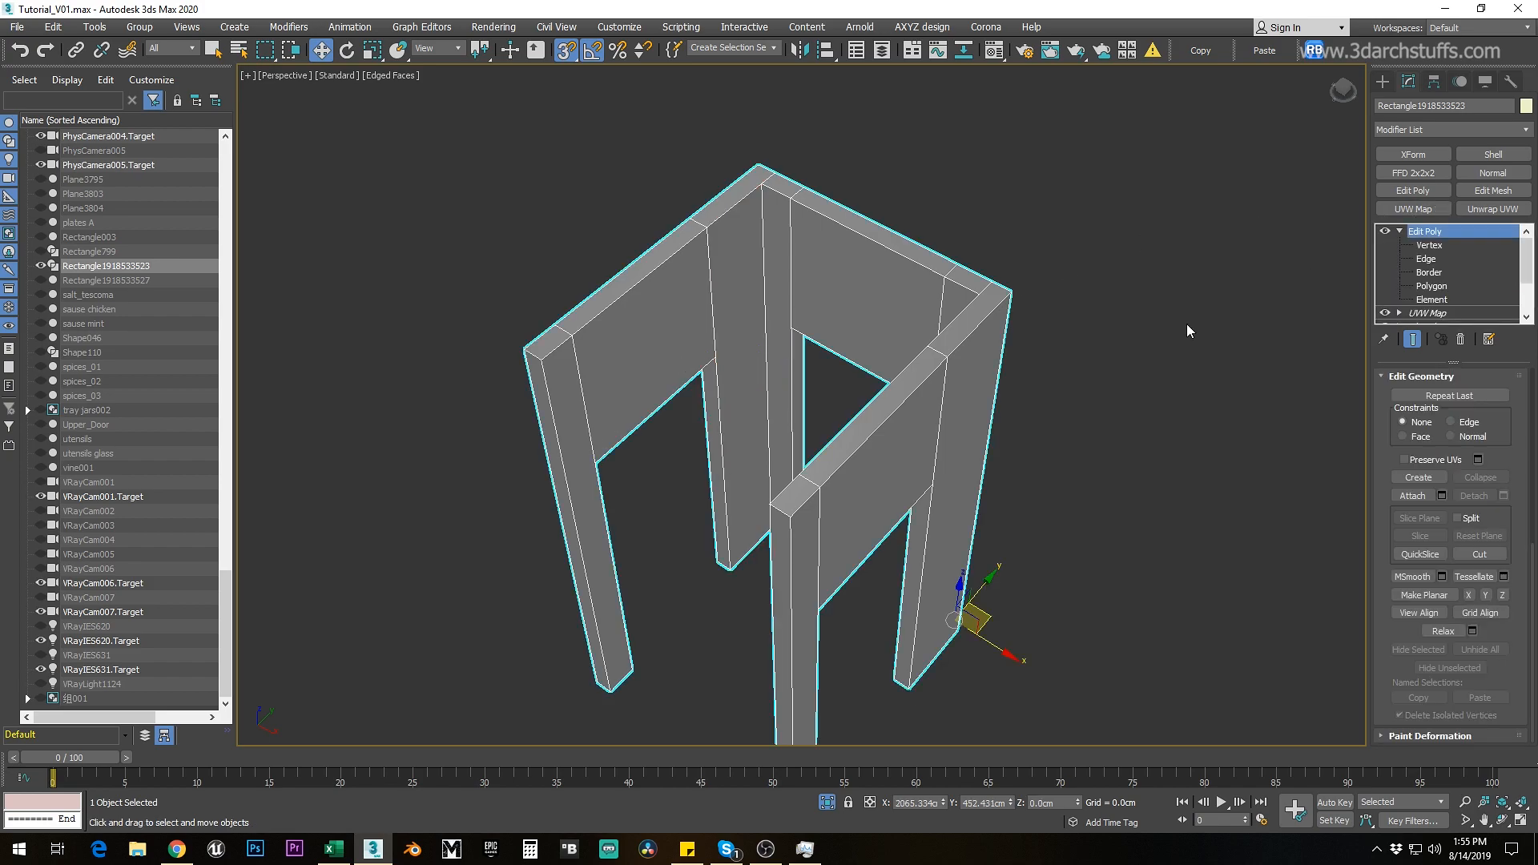
{"action": "left_click", "coordinate": [1188, 329]}
{"action": "key", "text": "alt+q"}
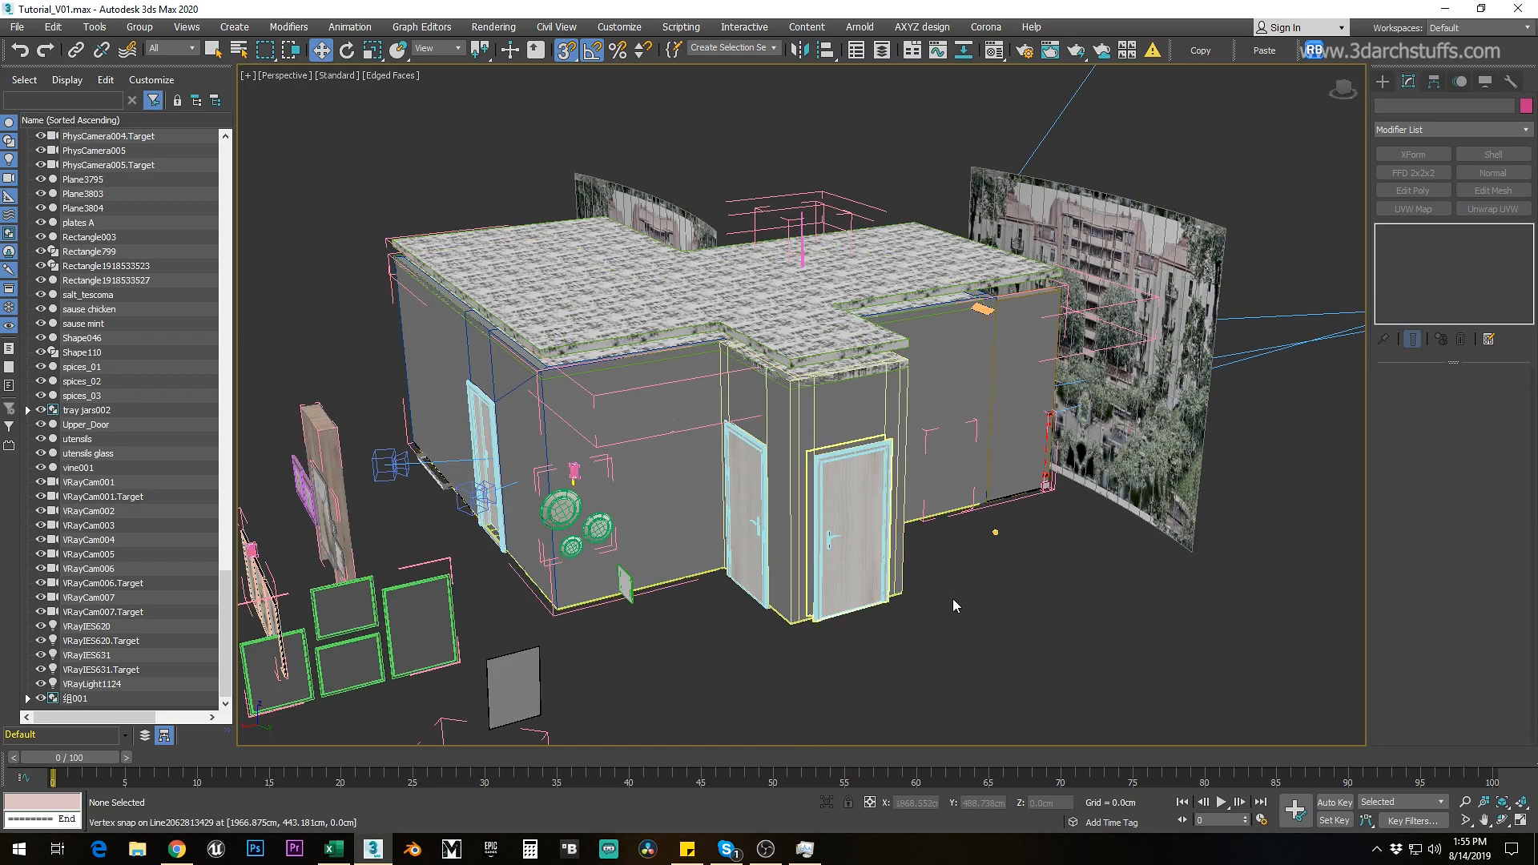
Step: Switch the viewport to the VRayCam001 camera and, with snapping off, select the wooden floor and one dining chair
{"action": "key", "text": "c"}
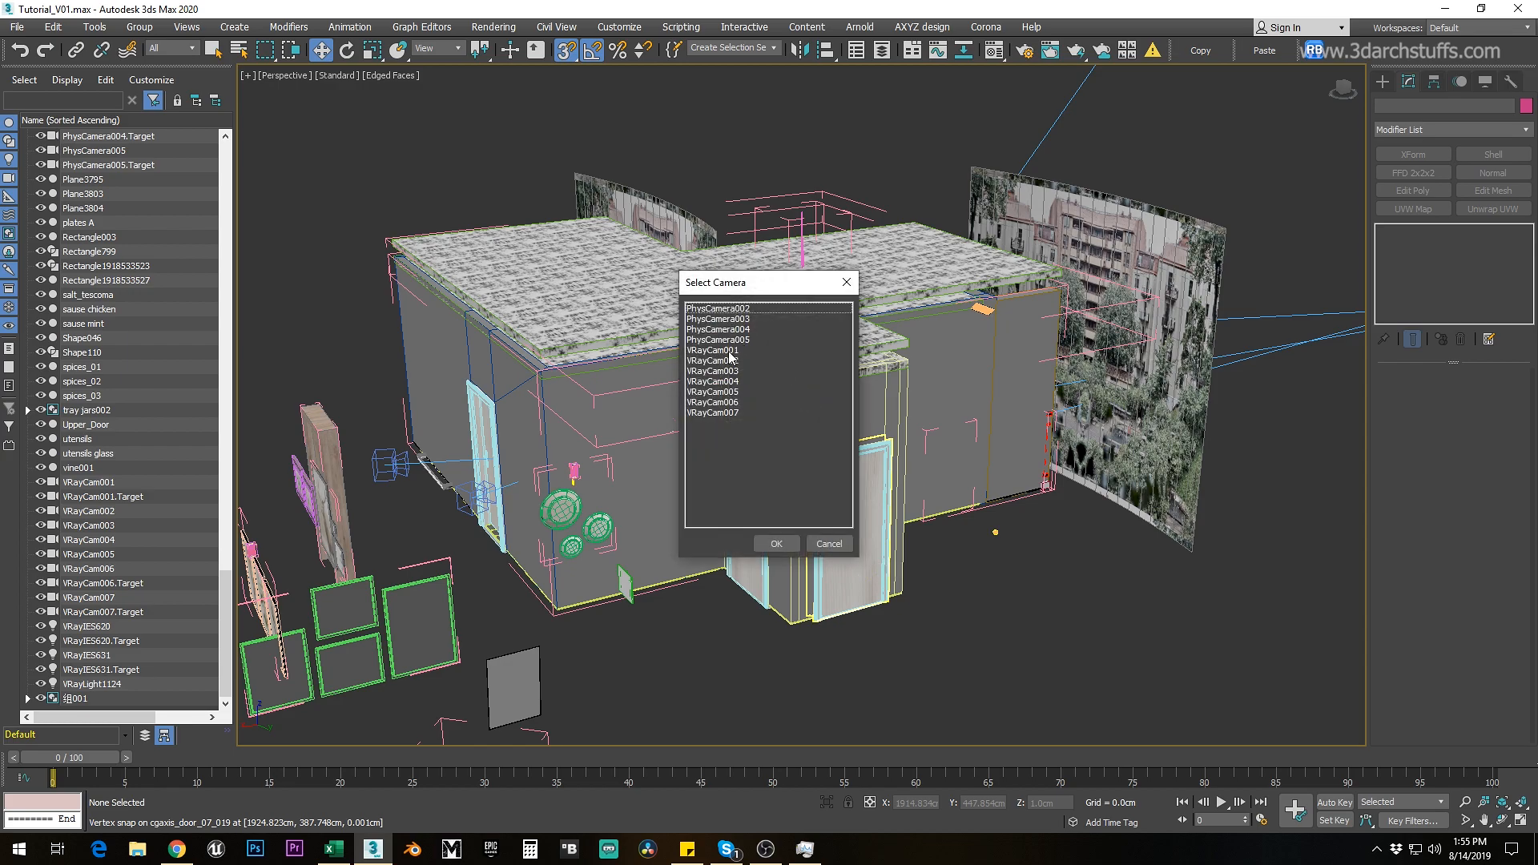
{"action": "key", "text": "Escape"}
{"action": "left_click", "coordinate": [685, 662]}
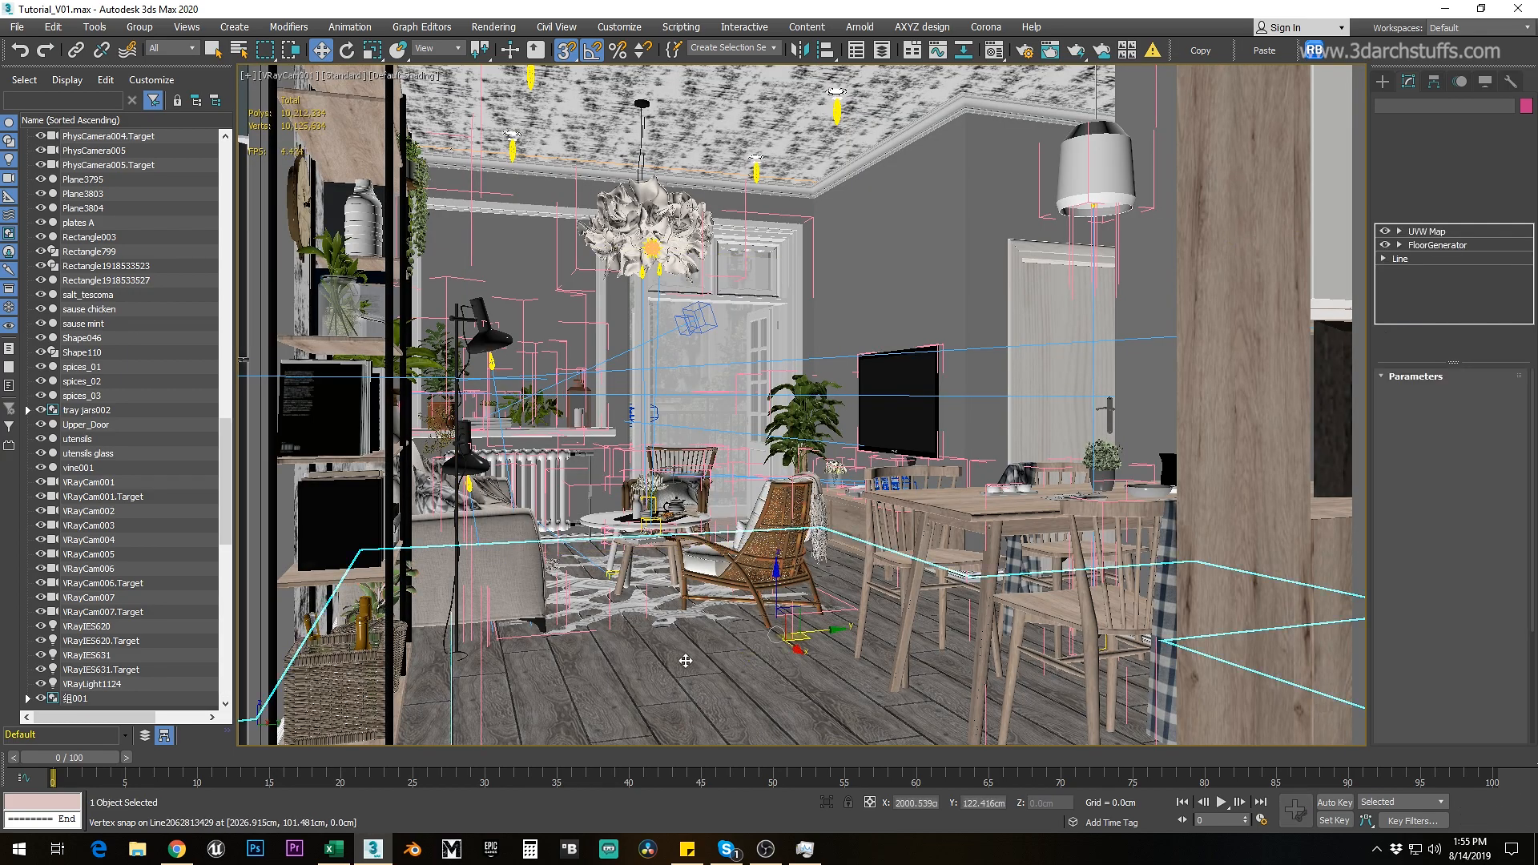
{"action": "key", "text": "s"}
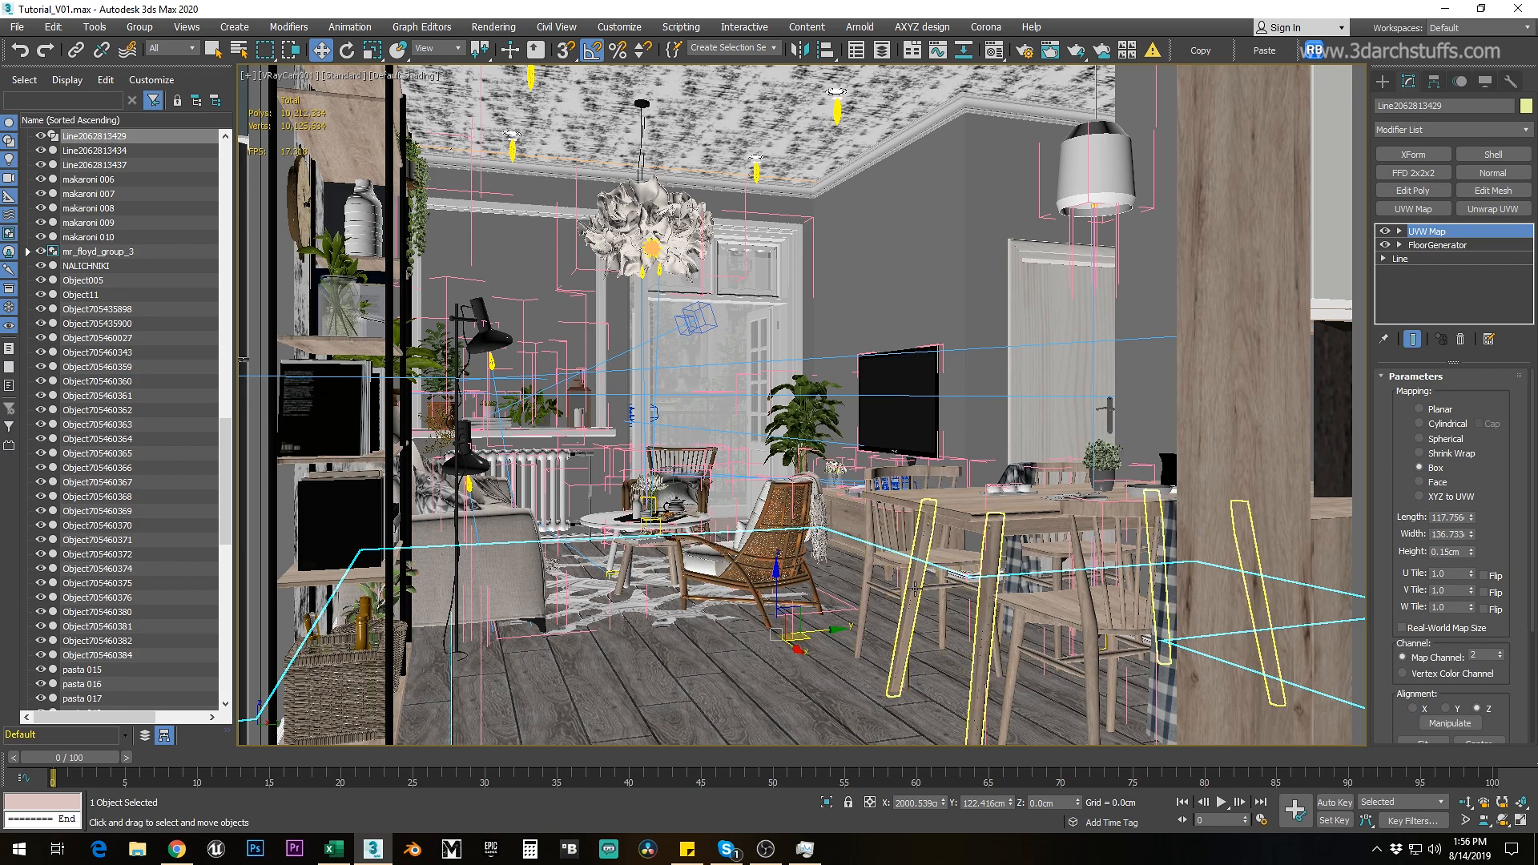
{"action": "left_click", "coordinate": [884, 563], "text": "ctrl"}
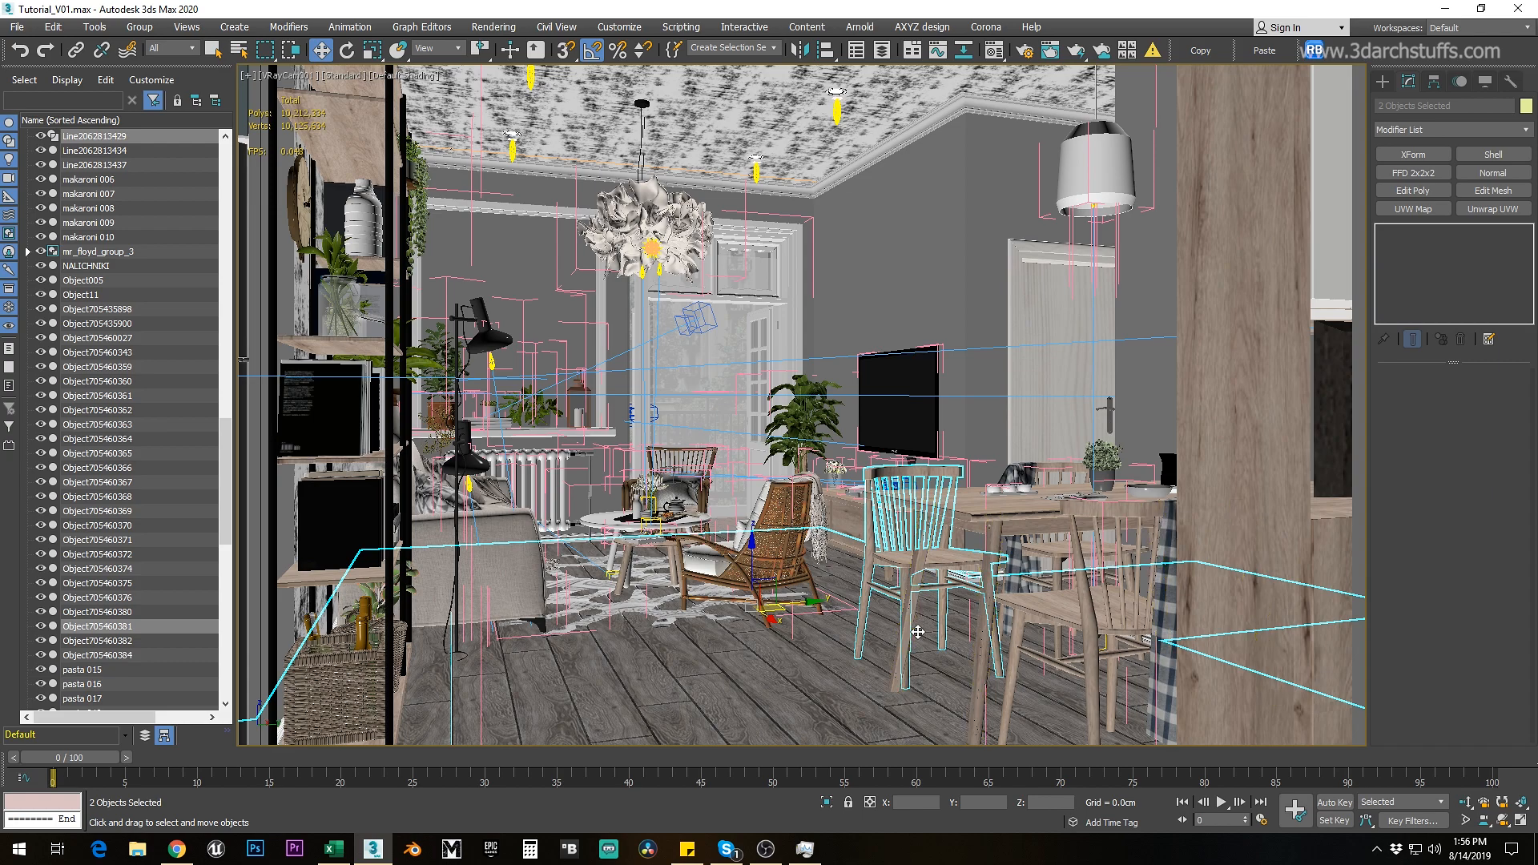
Step: Isolate the wooden floor and chair, and open the floor's FloorGenerator modifier settings
{"action": "key", "text": "alt+q"}
{"action": "left_click", "coordinate": [1111, 413]}
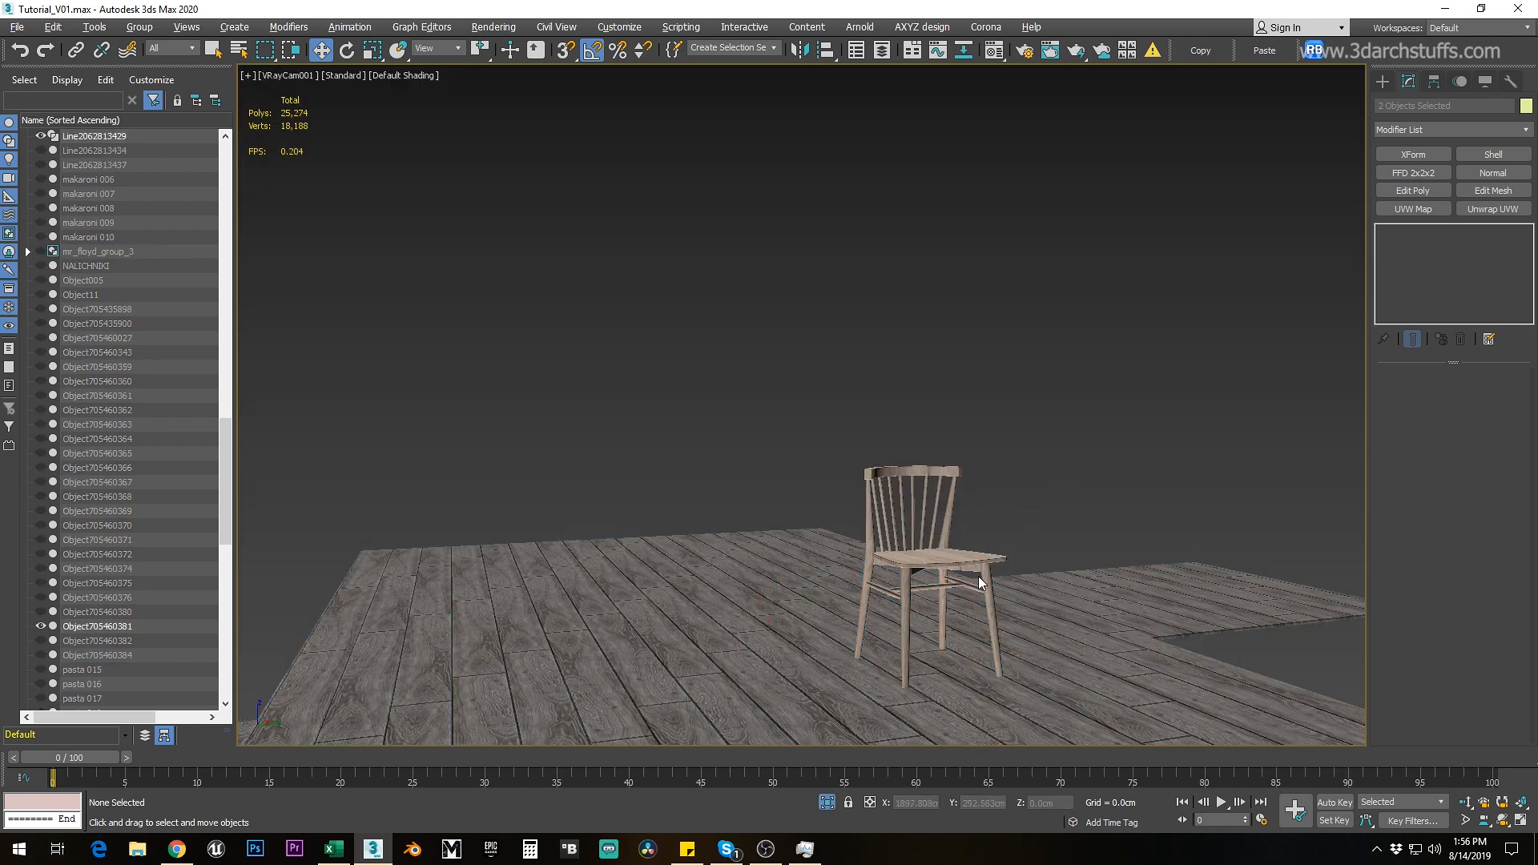
{"action": "left_click", "coordinate": [1057, 591]}
{"action": "left_click", "coordinate": [1430, 246]}
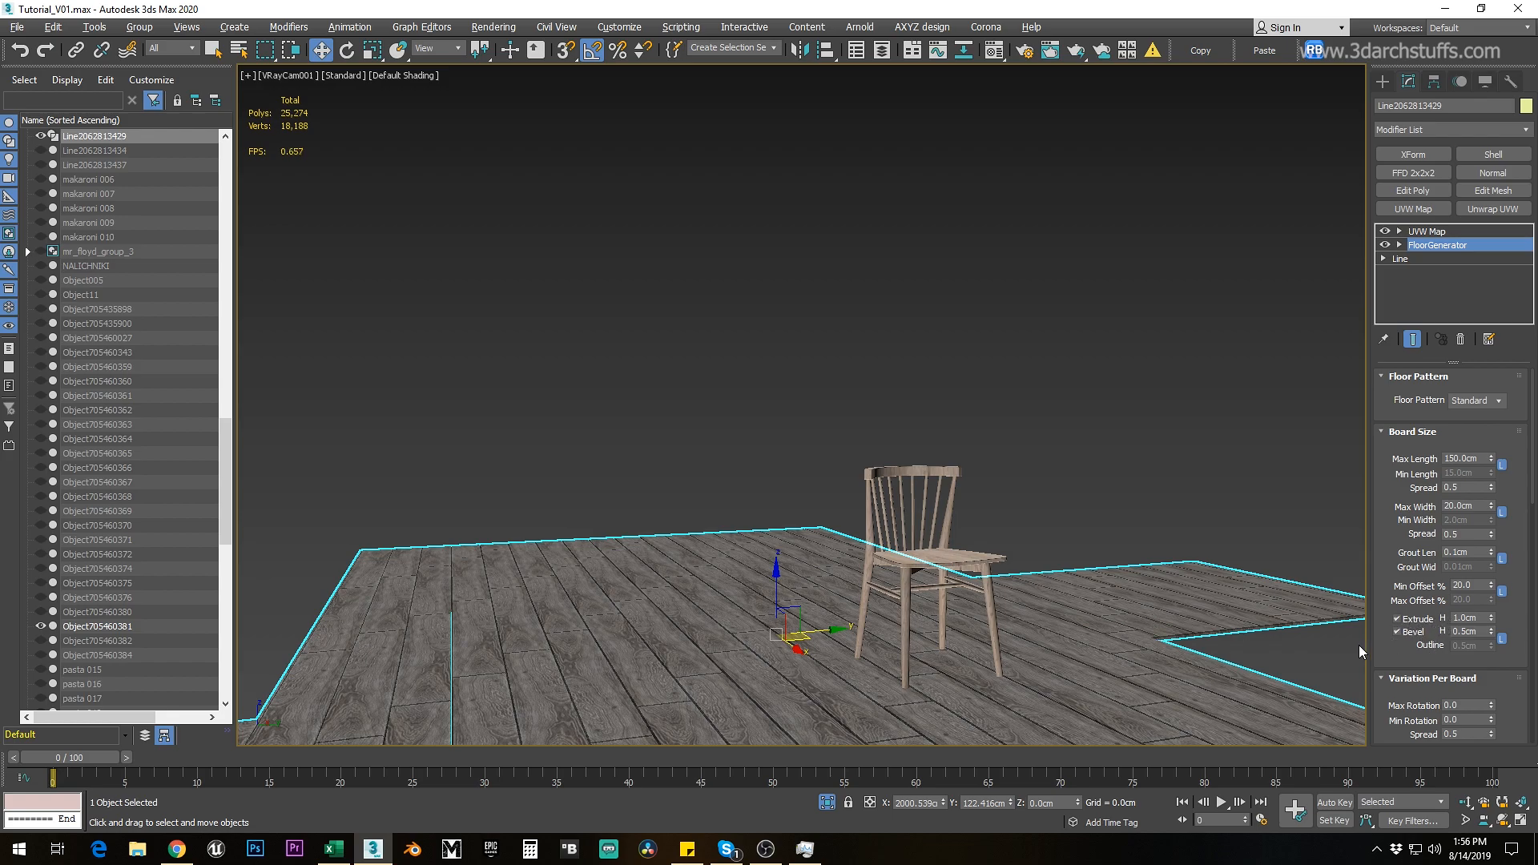
Step: Set both the extrude height and the bevel height of the wooden floor's boards to 0.25 cm
{"action": "left_click", "coordinate": [1394, 632]}
{"action": "left_click", "coordinate": [1394, 631]}
{"action": "left_click", "coordinate": [1474, 619]}
{"action": "type", "text": ".25"}
{"action": "key", "text": "Return"}
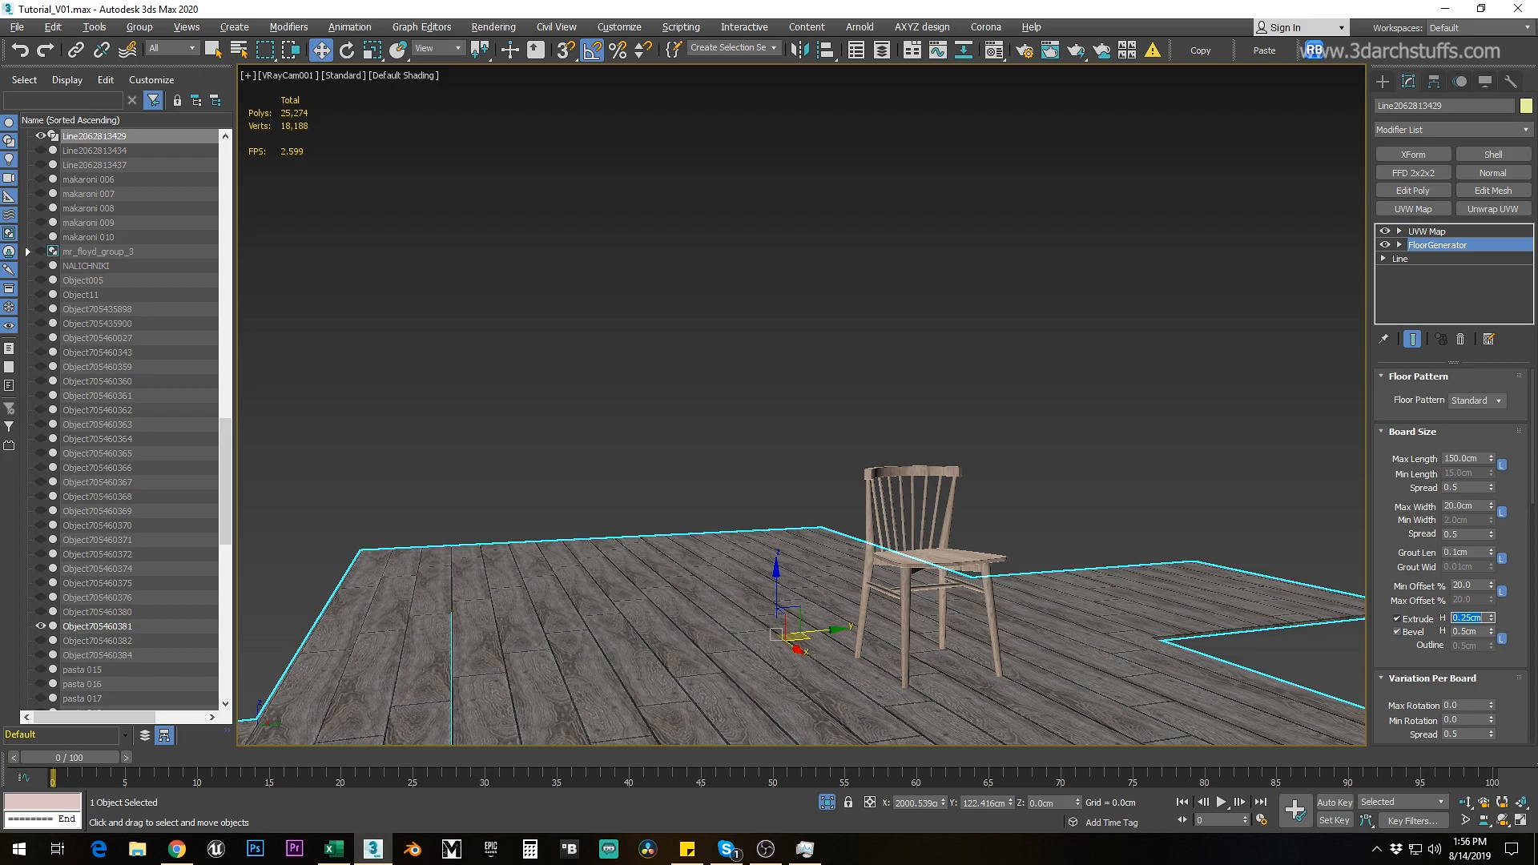
{"action": "left_click", "coordinate": [1477, 632]}
{"action": "type", "text": ".25"}
{"action": "key", "text": "Return"}
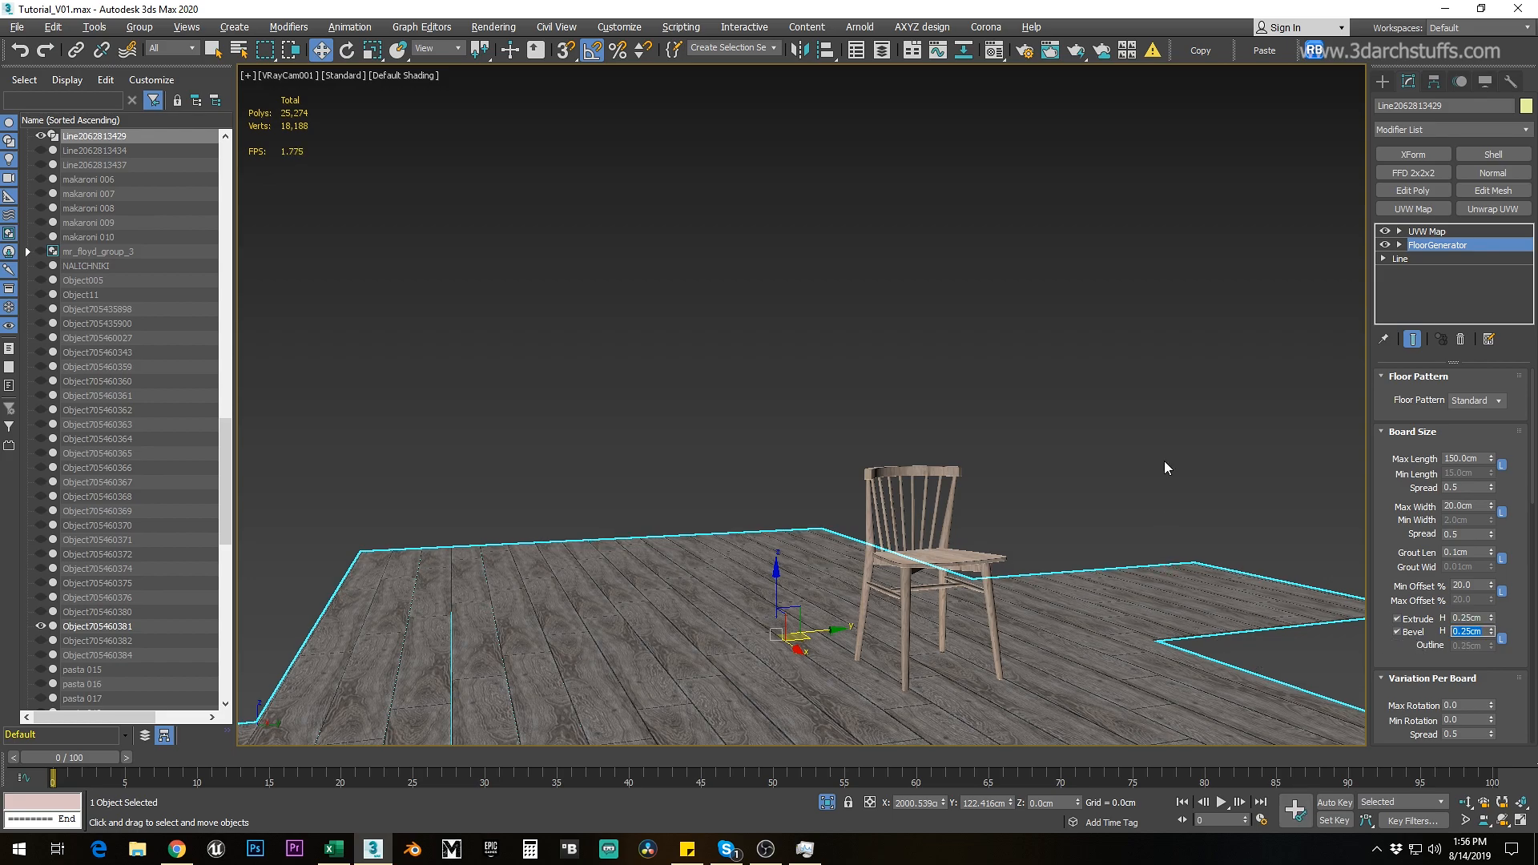
Step: Select the chair and examine it together with the wooden floor in the Perspective view
{"action": "left_click", "coordinate": [964, 511]}
{"action": "left_click", "coordinate": [949, 565]}
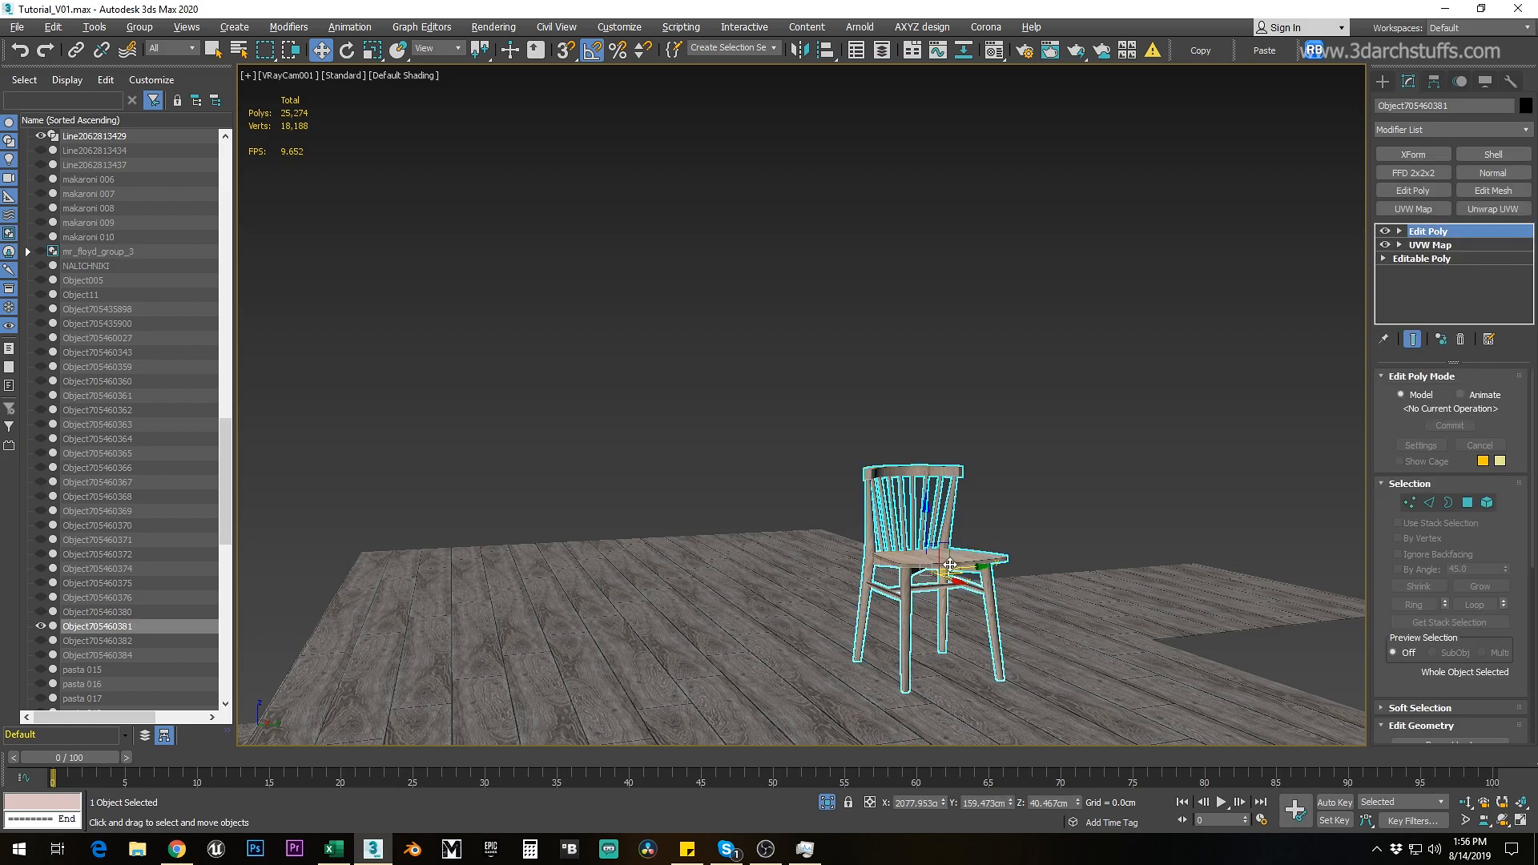
{"action": "key", "text": "p"}
{"action": "key", "text": "z"}
{"action": "middle_click_drag", "start_coordinate": [855, 567], "coordinate": [940, 488], "text": "alt"}
{"action": "scroll", "coordinate": [938, 492], "scroll_direction": "up", "scroll_amount": 5}
{"action": "middle_click_drag", "start_coordinate": [772, 558], "coordinate": [663, 392]}
{"action": "scroll", "coordinate": [732, 368], "scroll_direction": "down", "scroll_amount": 3}
{"action": "scroll", "coordinate": [649, 458], "scroll_direction": "down", "scroll_amount": 6}
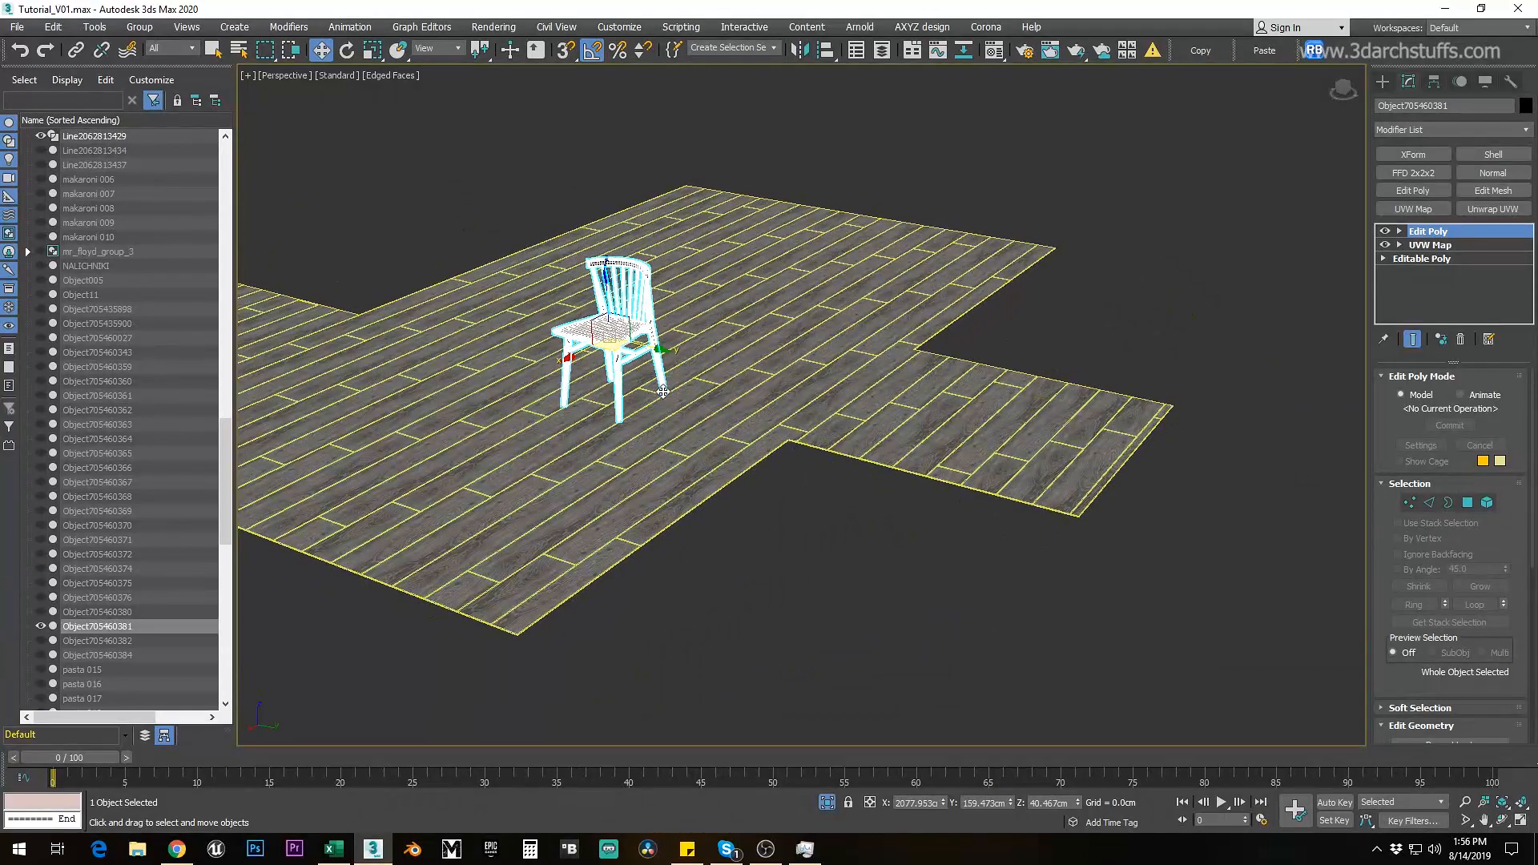
Step: Deselect the chair, end the isolation and bring the balcony behind the red railing into close view
{"action": "left_click", "coordinate": [781, 708]}
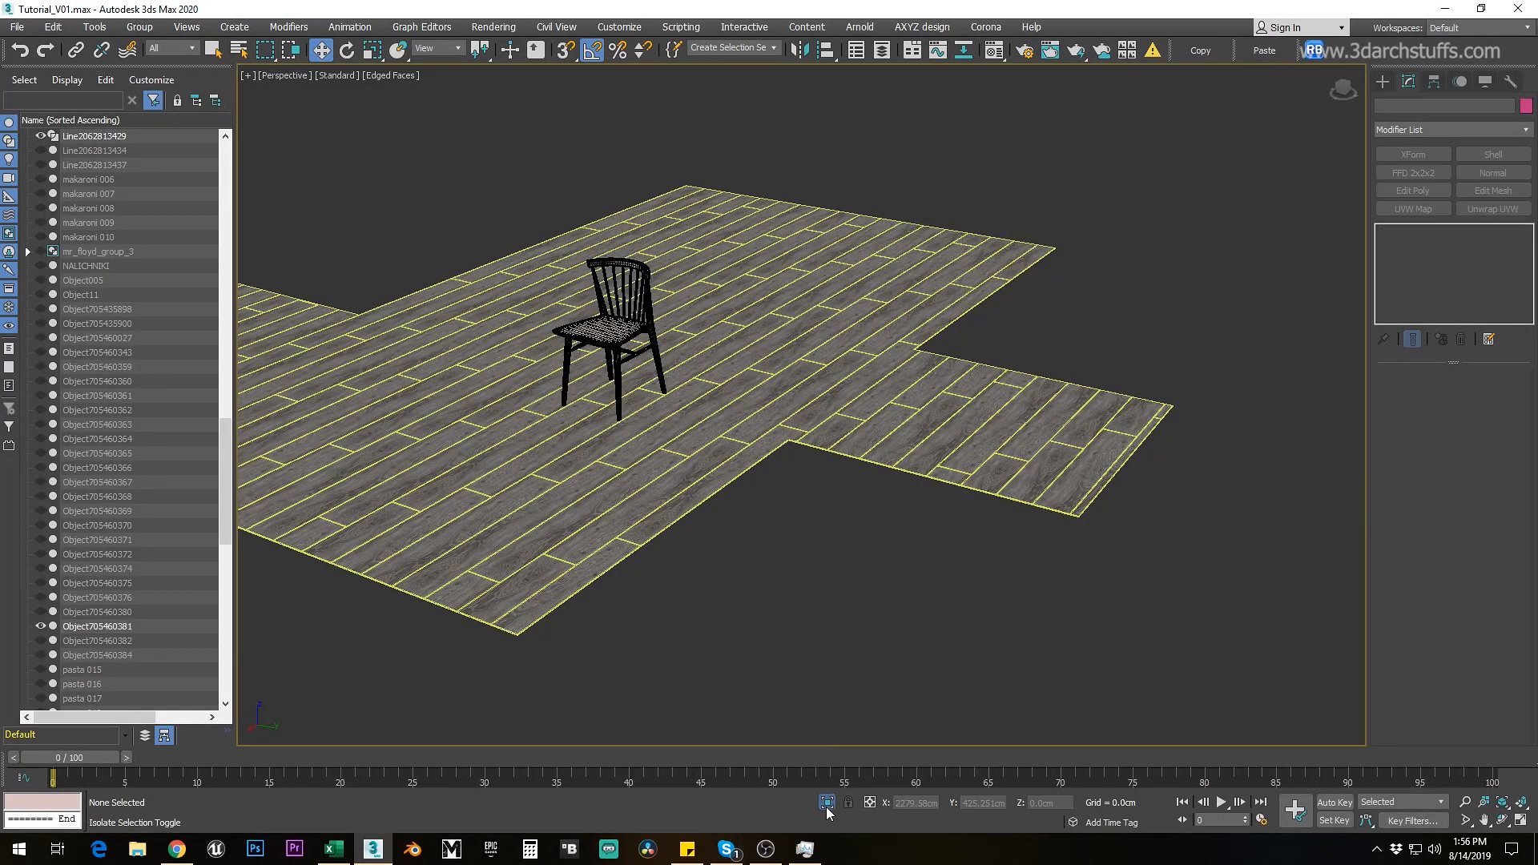
{"action": "left_click", "coordinate": [826, 801]}
{"action": "scroll", "coordinate": [949, 561], "scroll_direction": "down", "scroll_amount": 8}
{"action": "middle_click_drag", "start_coordinate": [1110, 554], "coordinate": [1005, 545], "text": "alt"}
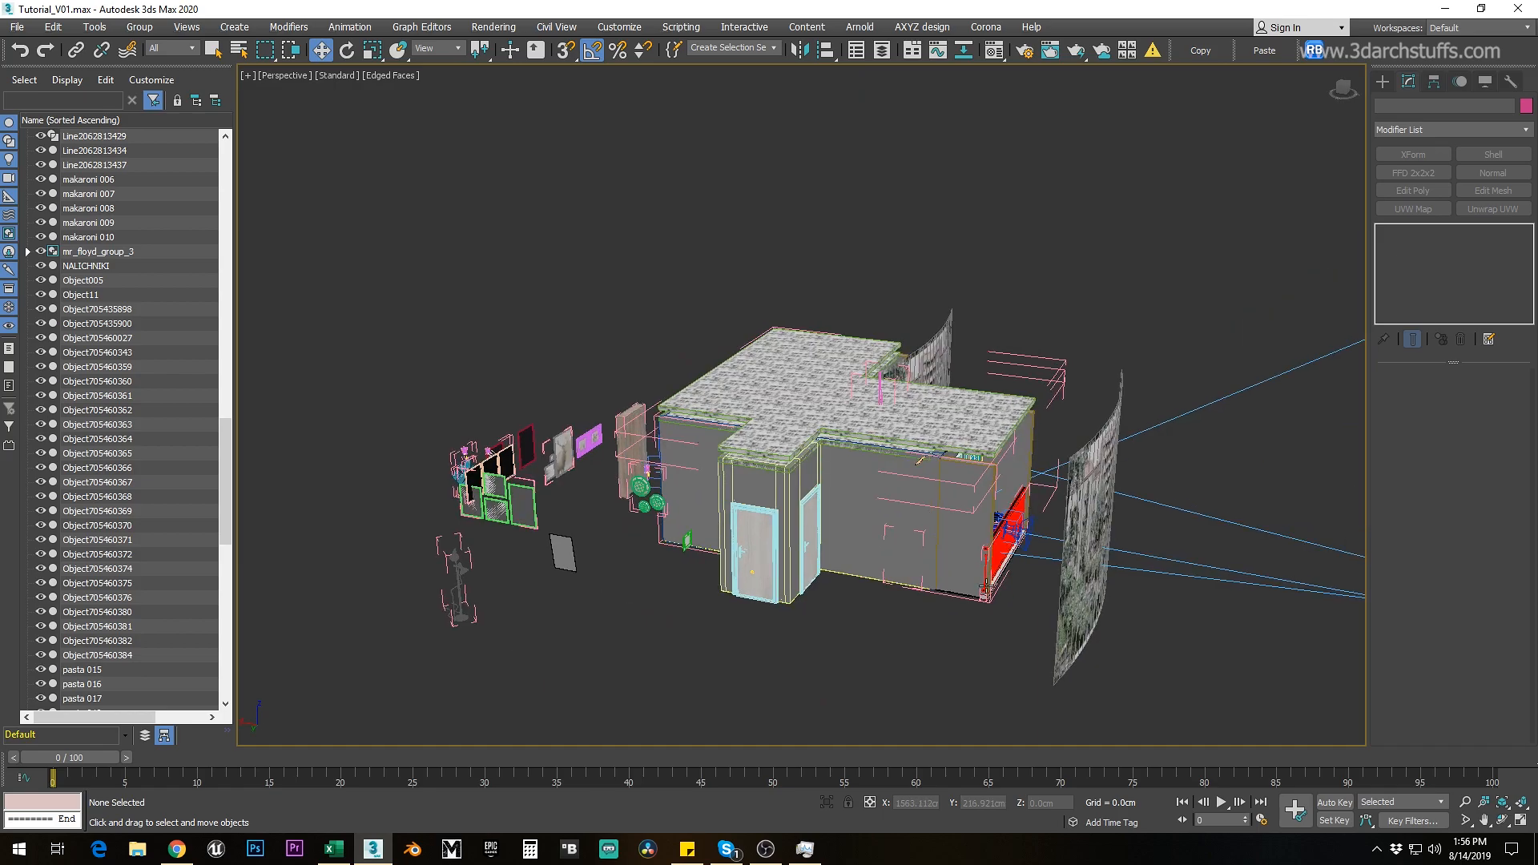
{"action": "scroll", "coordinate": [985, 589], "scroll_direction": "up", "scroll_amount": 8}
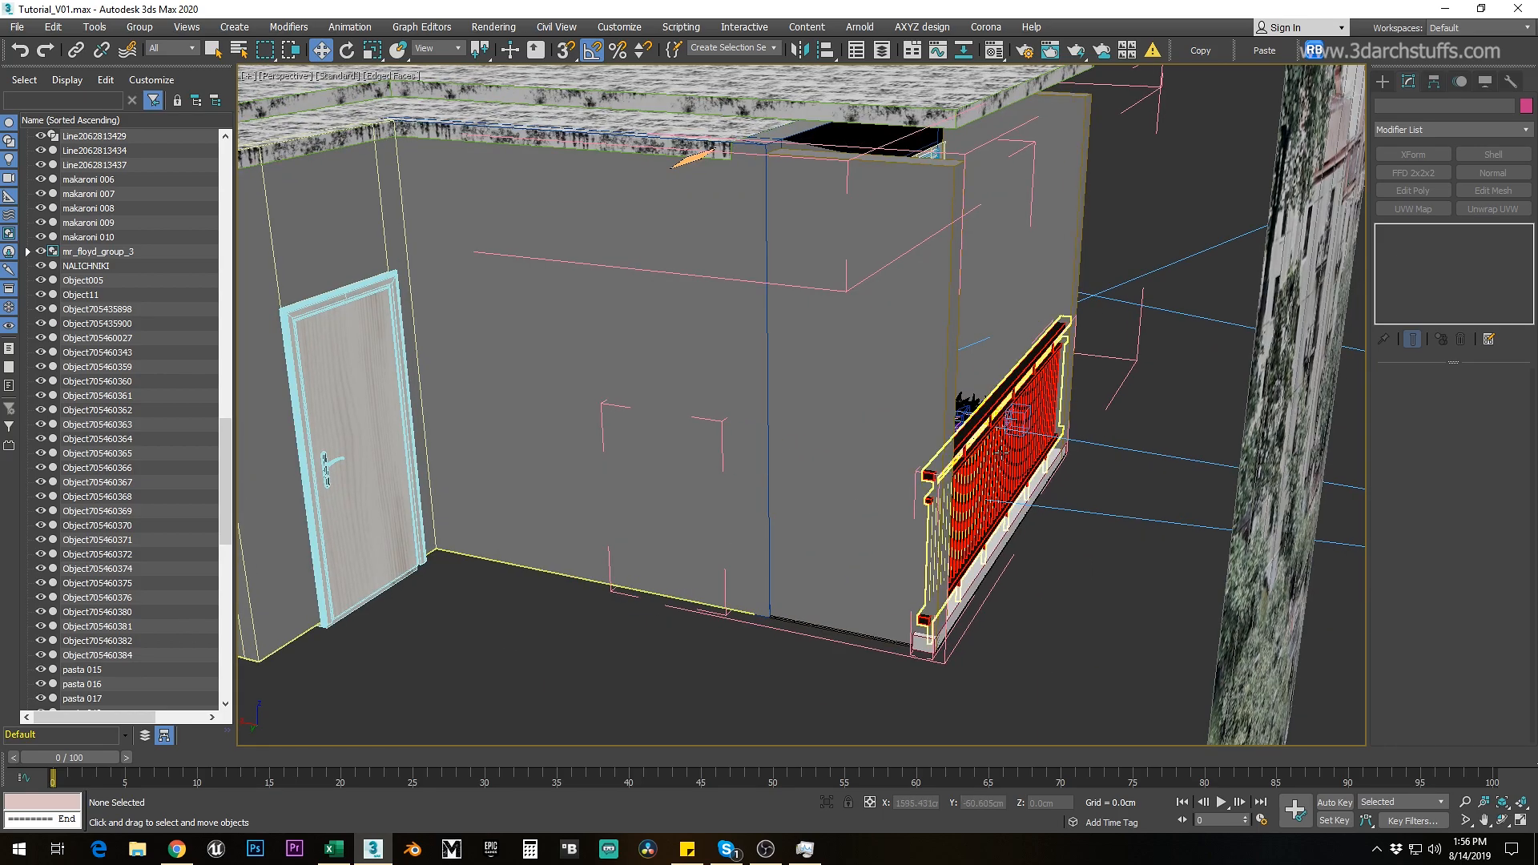
{"action": "scroll", "coordinate": [1001, 453], "scroll_direction": "up", "scroll_amount": 10}
{"action": "middle_click_drag", "start_coordinate": [1017, 482], "coordinate": [815, 498], "text": "alt"}
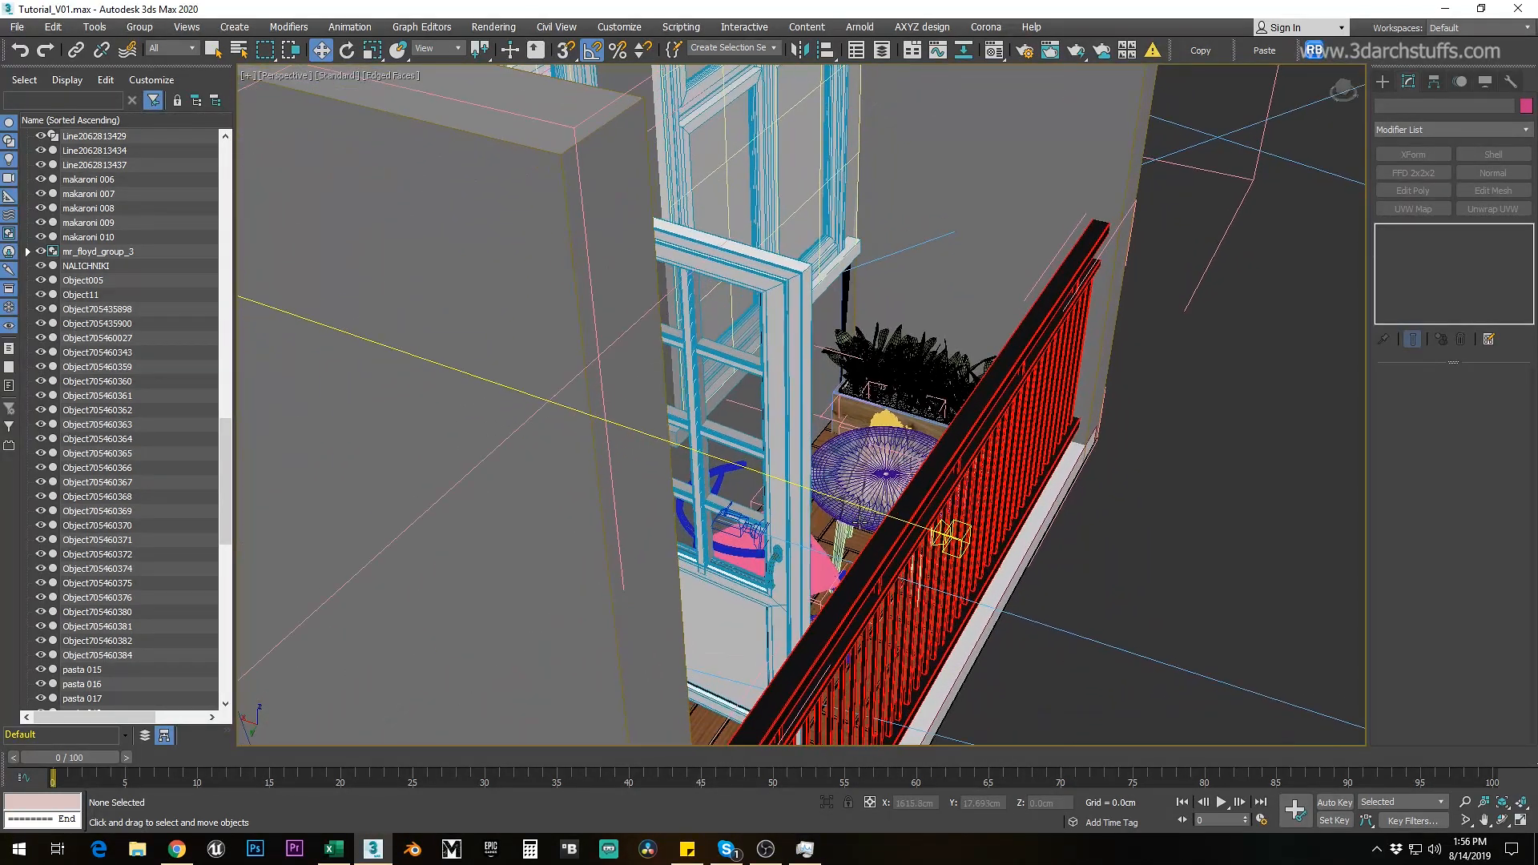
{"action": "left_click", "coordinate": [853, 546]}
{"action": "key", "text": "alt+q"}
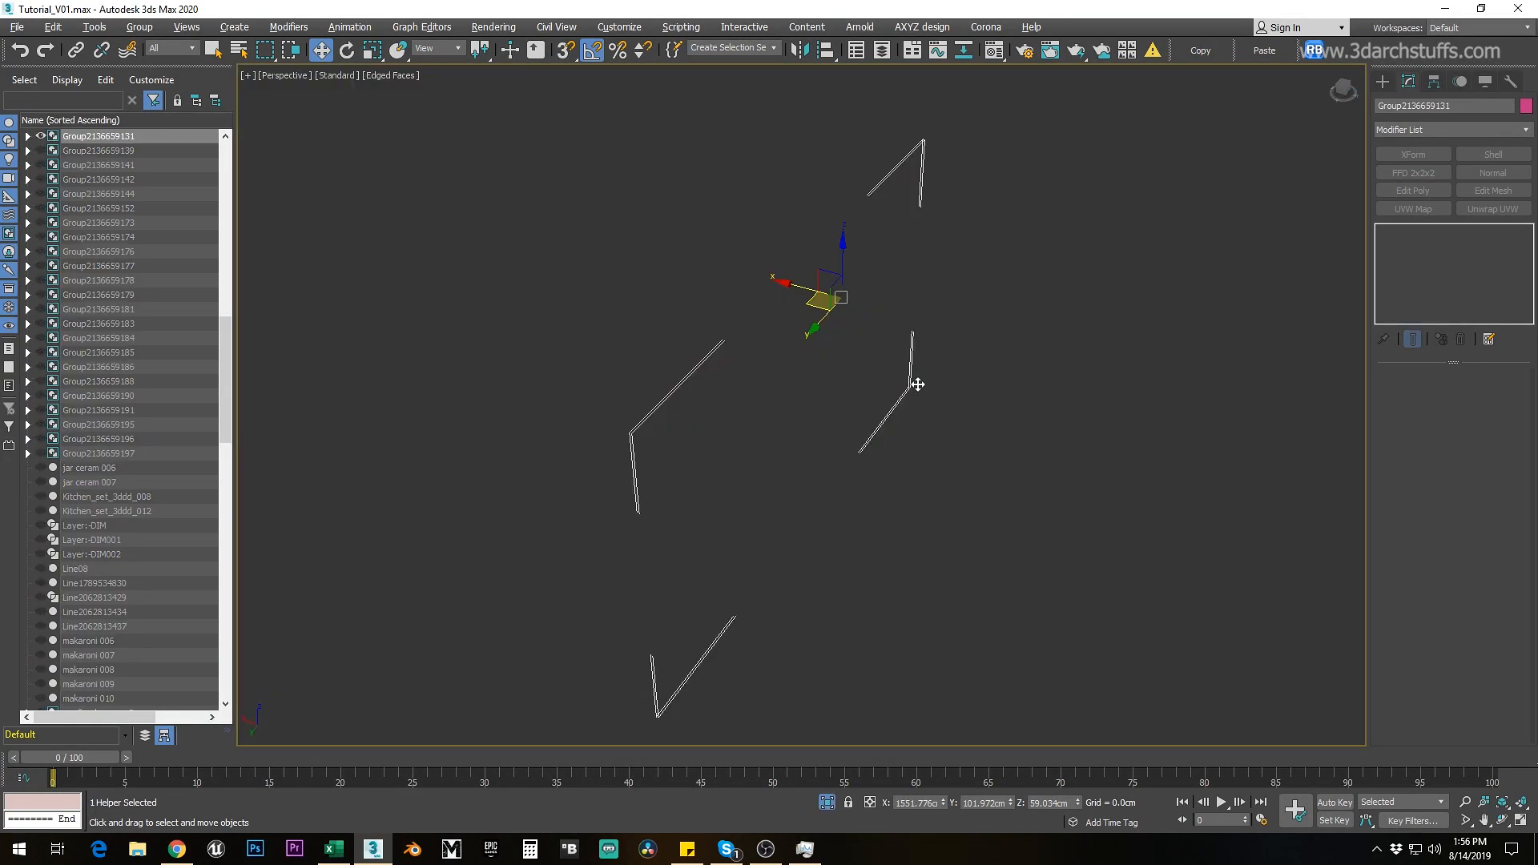
{"action": "left_click", "coordinate": [826, 800]}
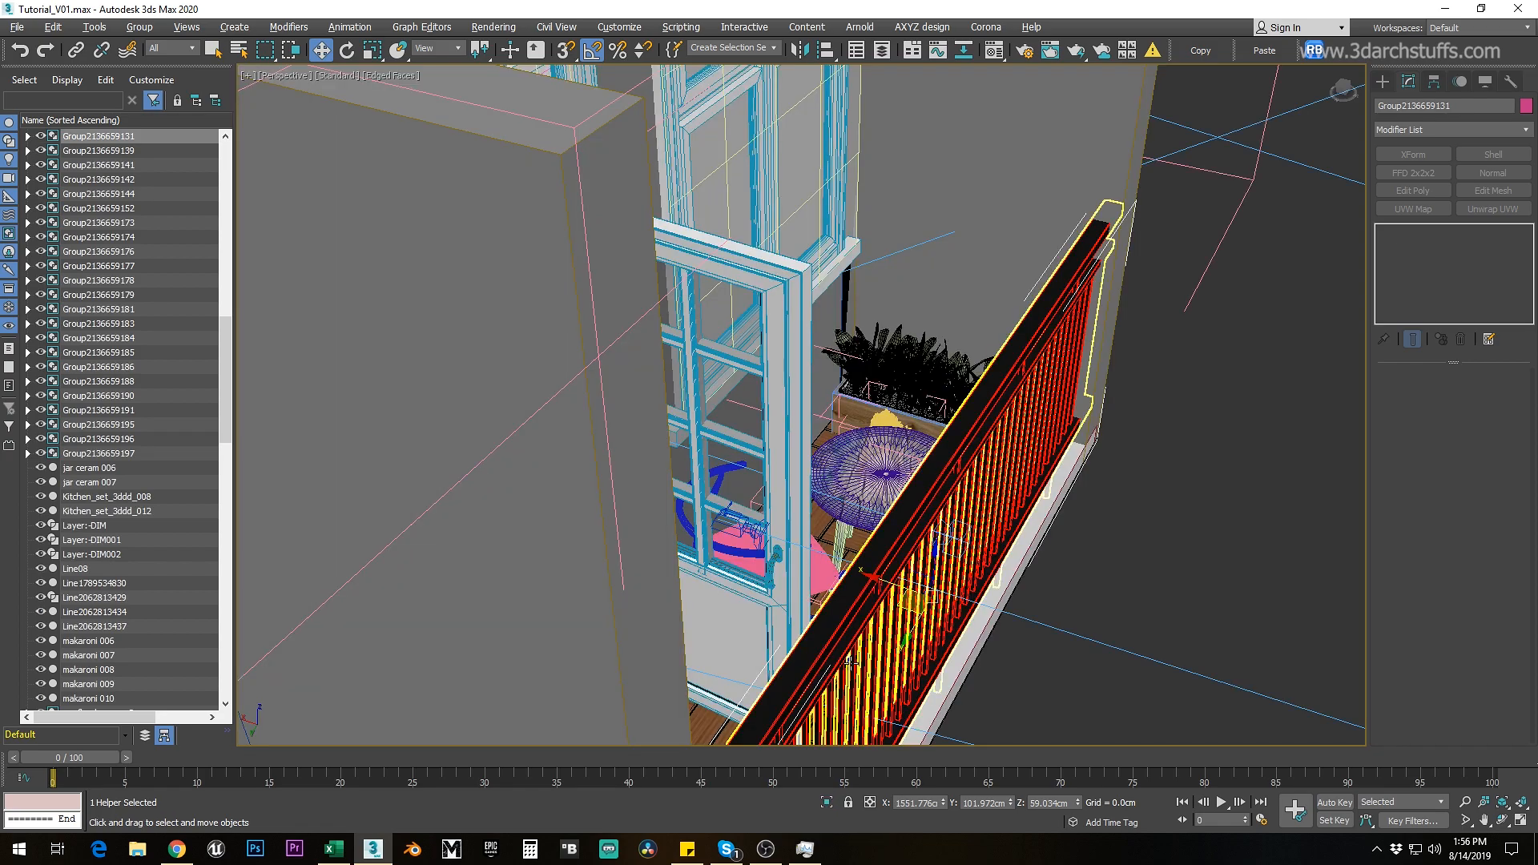
Step: Isolate the wooden balcony floor and set its FloorGenerator extrude and bevel heights to 0.25 cm each
{"action": "left_click", "coordinate": [691, 723]}
{"action": "key", "text": "alt+q"}
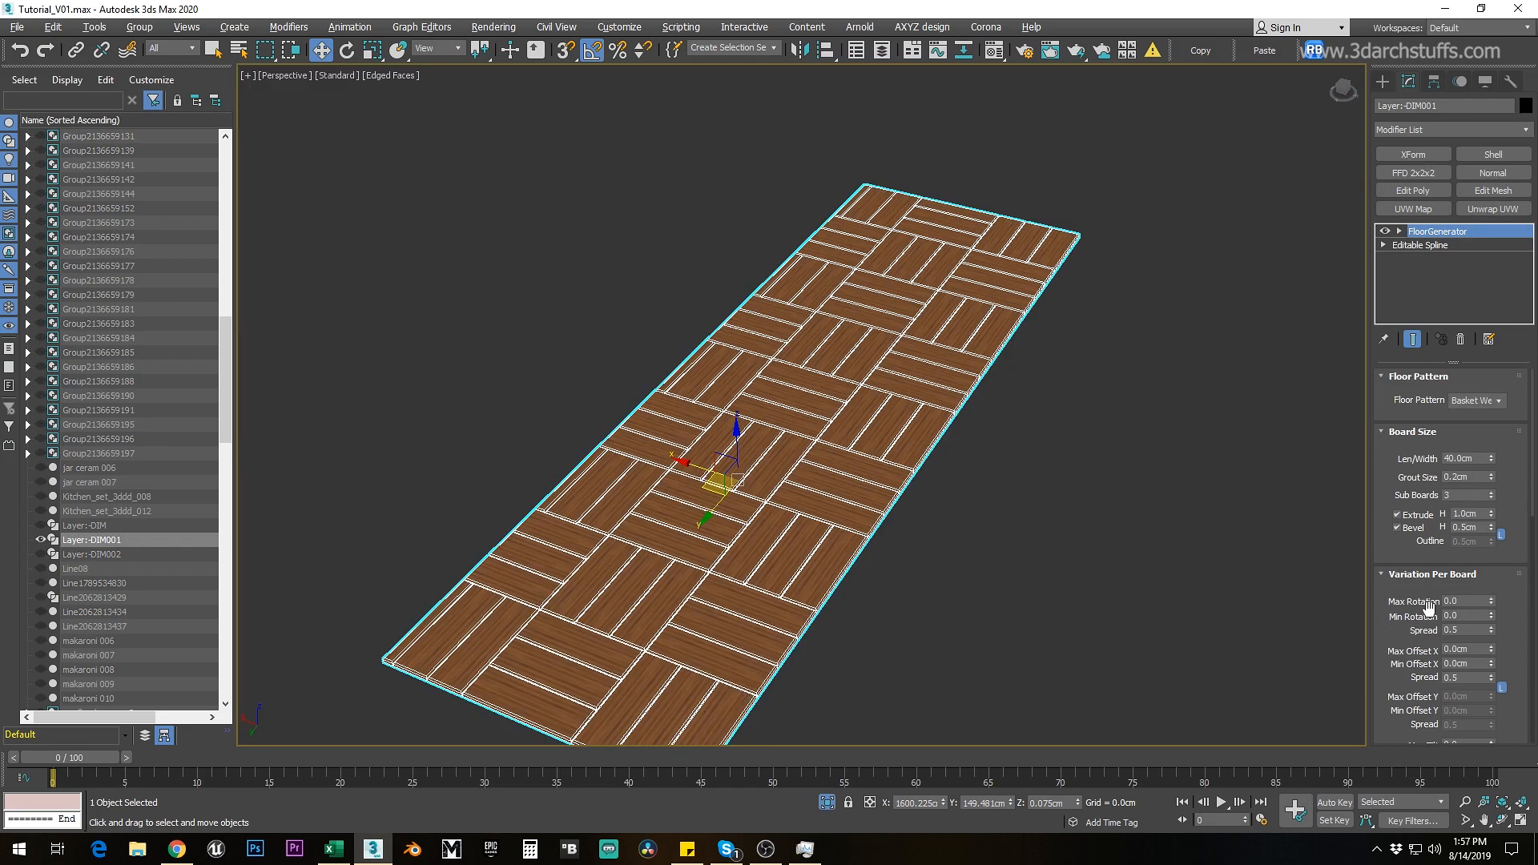
{"action": "mouse_move", "coordinate": [1390, 658]}
{"action": "left_mouse_down"}
{"action": "mouse_move", "coordinate": [1393, 524]}
{"action": "mouse_move", "coordinate": [1407, 680]}
{"action": "left_mouse_up"}
{"action": "double_click", "coordinate": [1447, 516]}
{"action": "type", "text": ".25"}
{"action": "key", "text": "Return"}
{"action": "double_click", "coordinate": [1480, 527]}
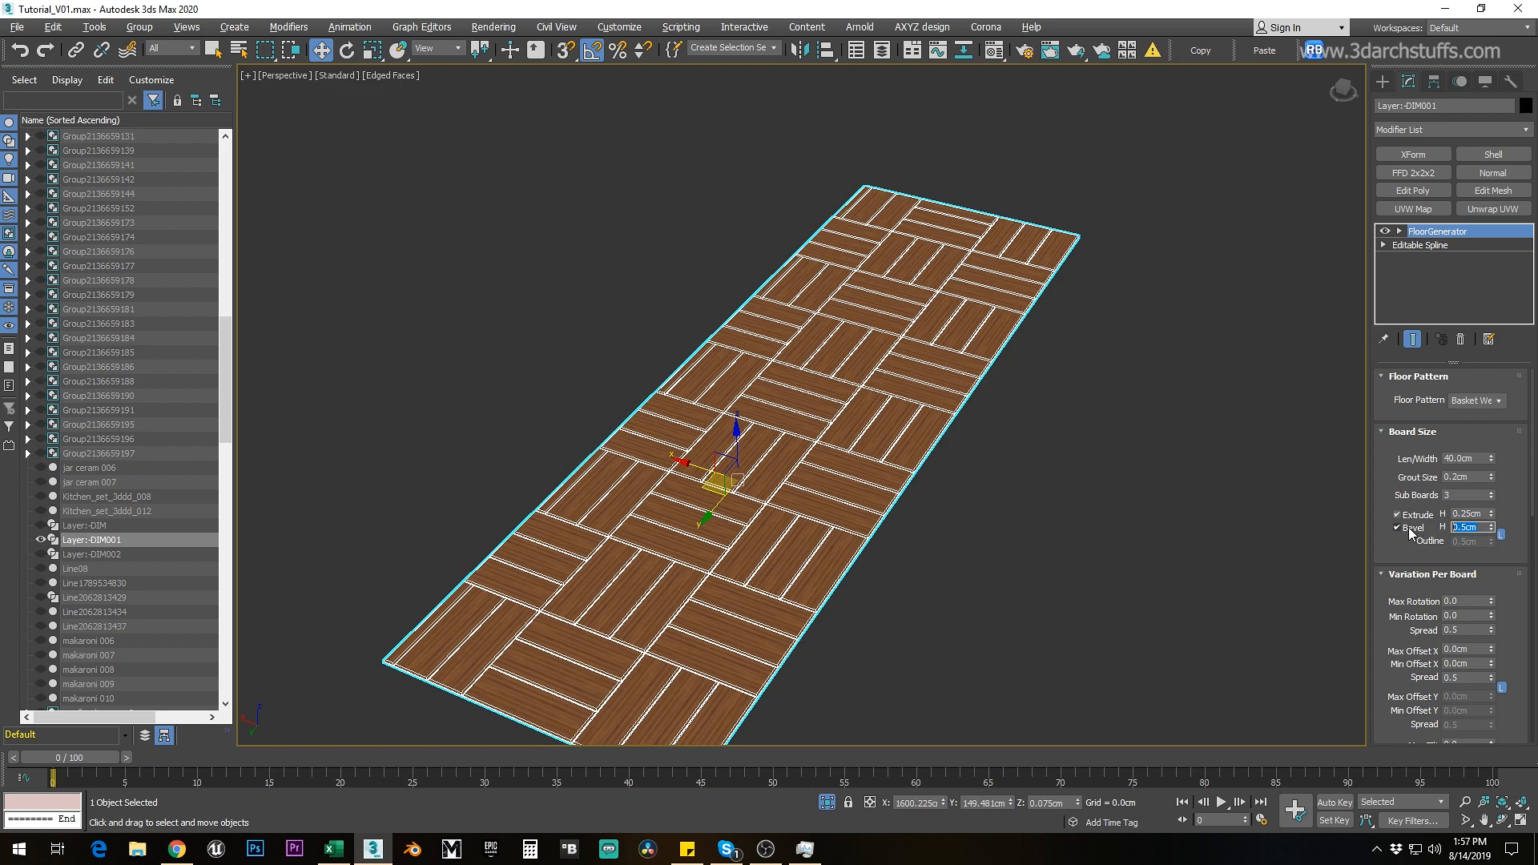
{"action": "type", "text": ".25"}
{"action": "key", "text": "Return"}
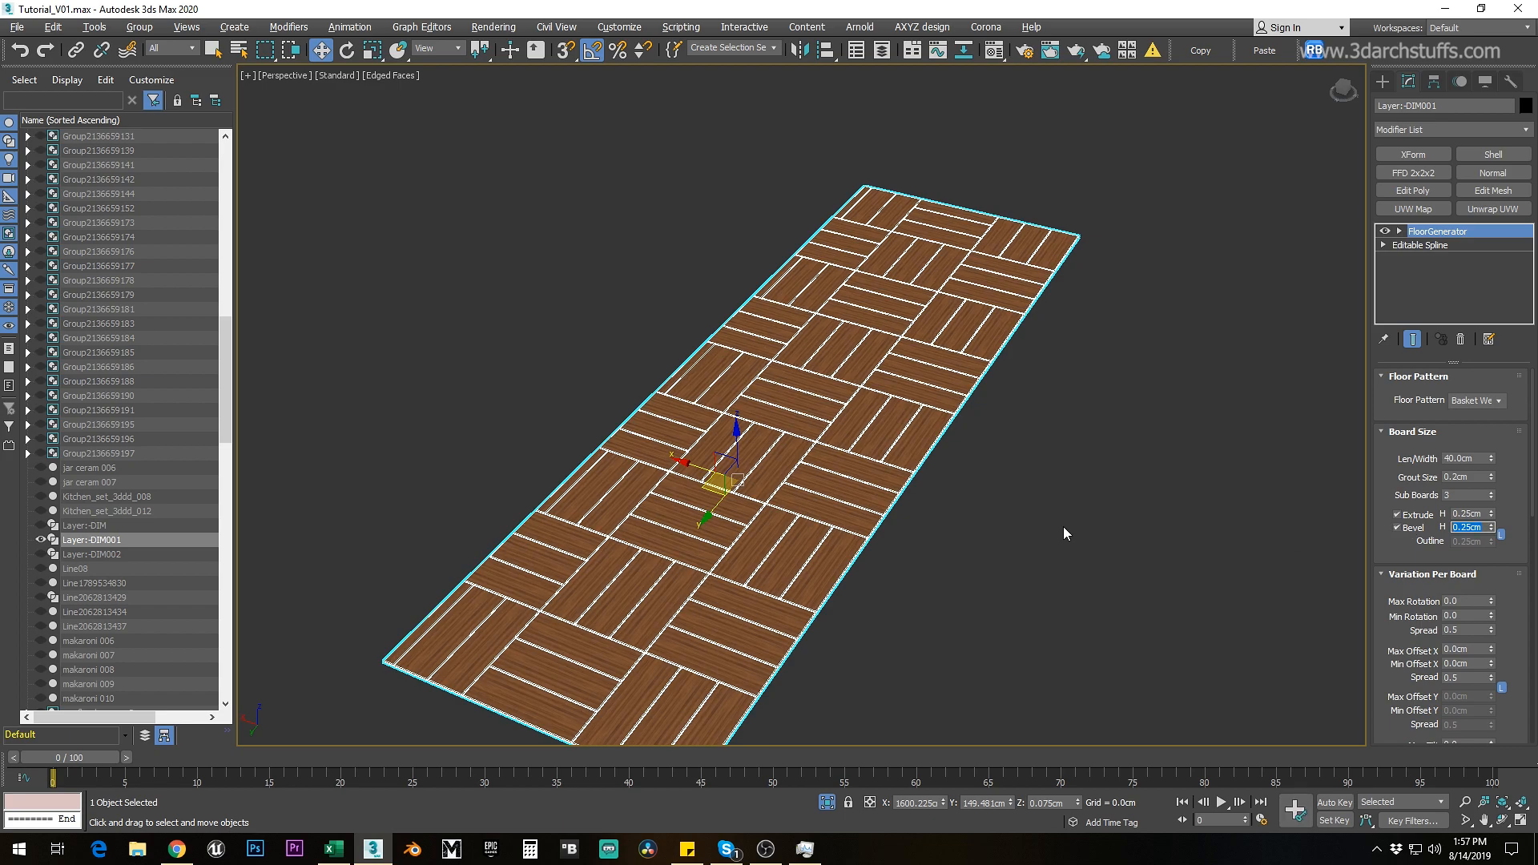
Step: Deselect the balcony floor, end its isolation and select the wooden floor of the second balcony
{"action": "left_click", "coordinate": [1030, 487]}
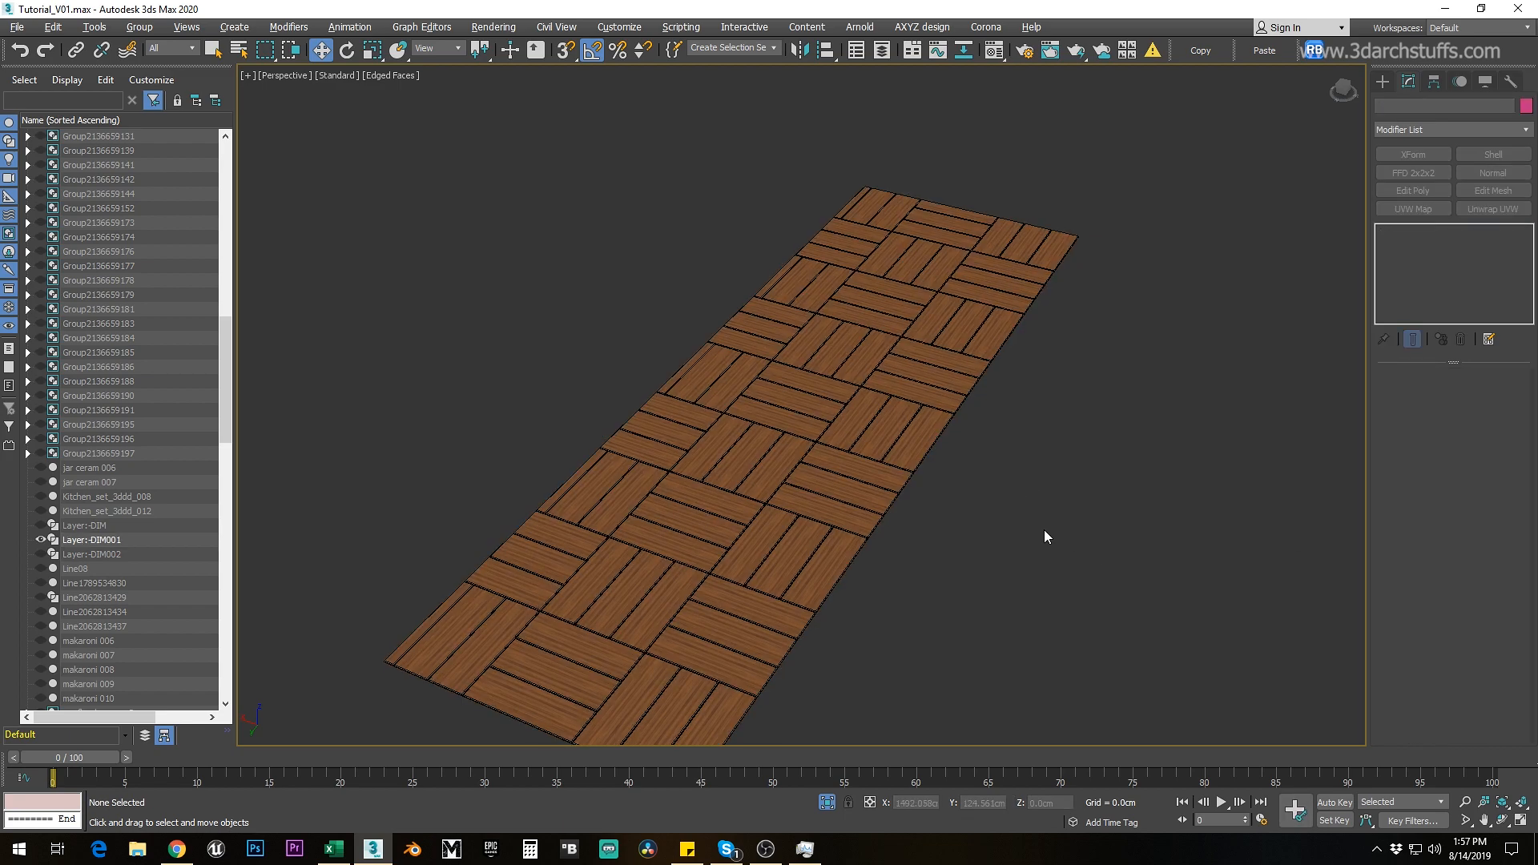
{"action": "key", "text": "alt+q"}
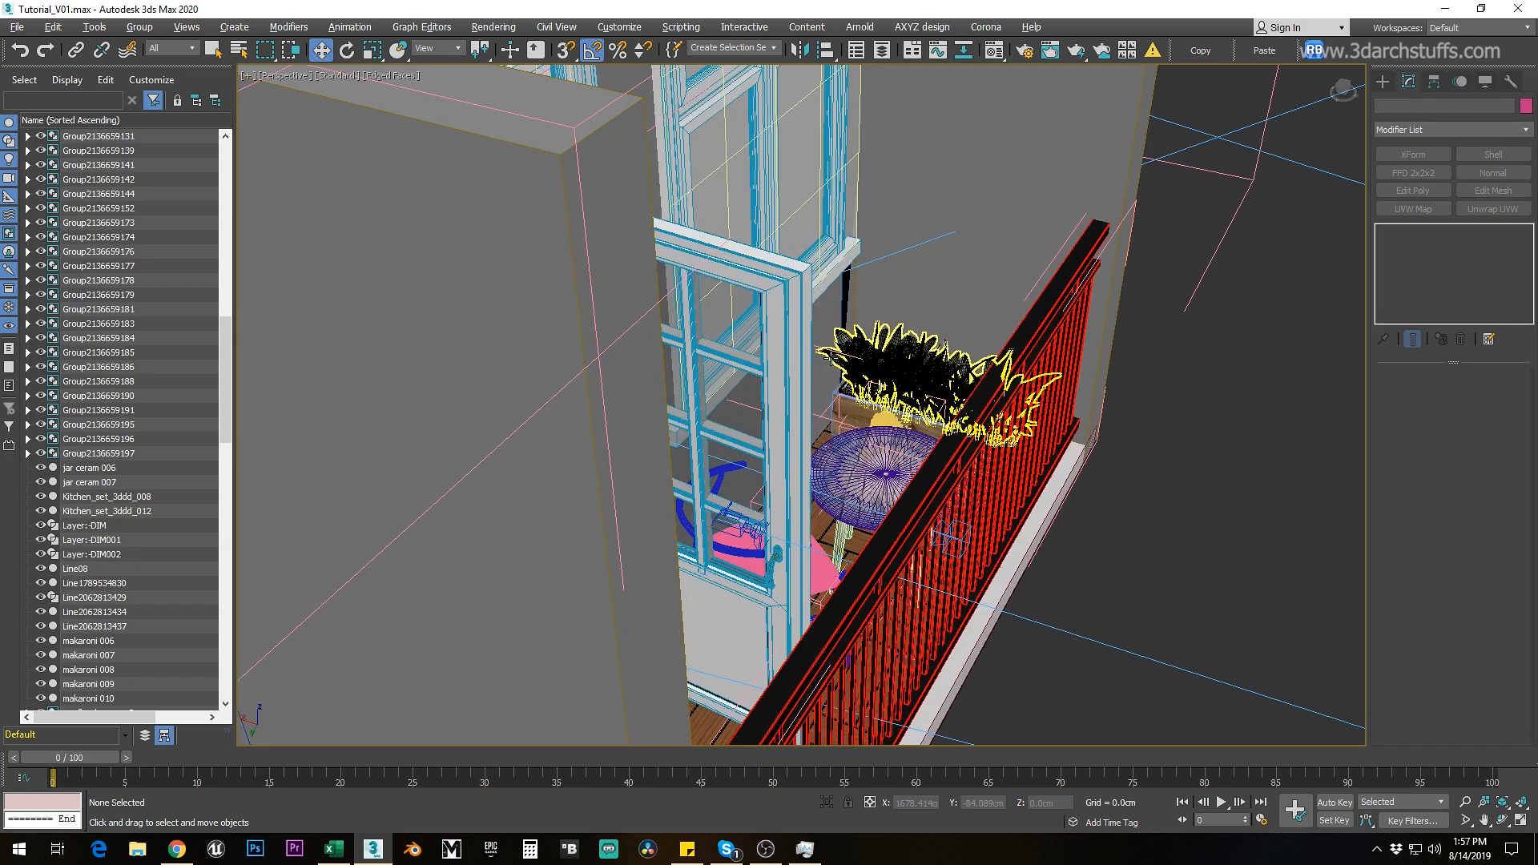
{"action": "scroll", "coordinate": [741, 486], "scroll_direction": "down", "scroll_amount": 8}
{"action": "middle_click_drag", "start_coordinate": [993, 441], "coordinate": [857, 475], "text": "alt"}
{"action": "scroll", "coordinate": [1025, 401], "scroll_direction": "up", "scroll_amount": 3}
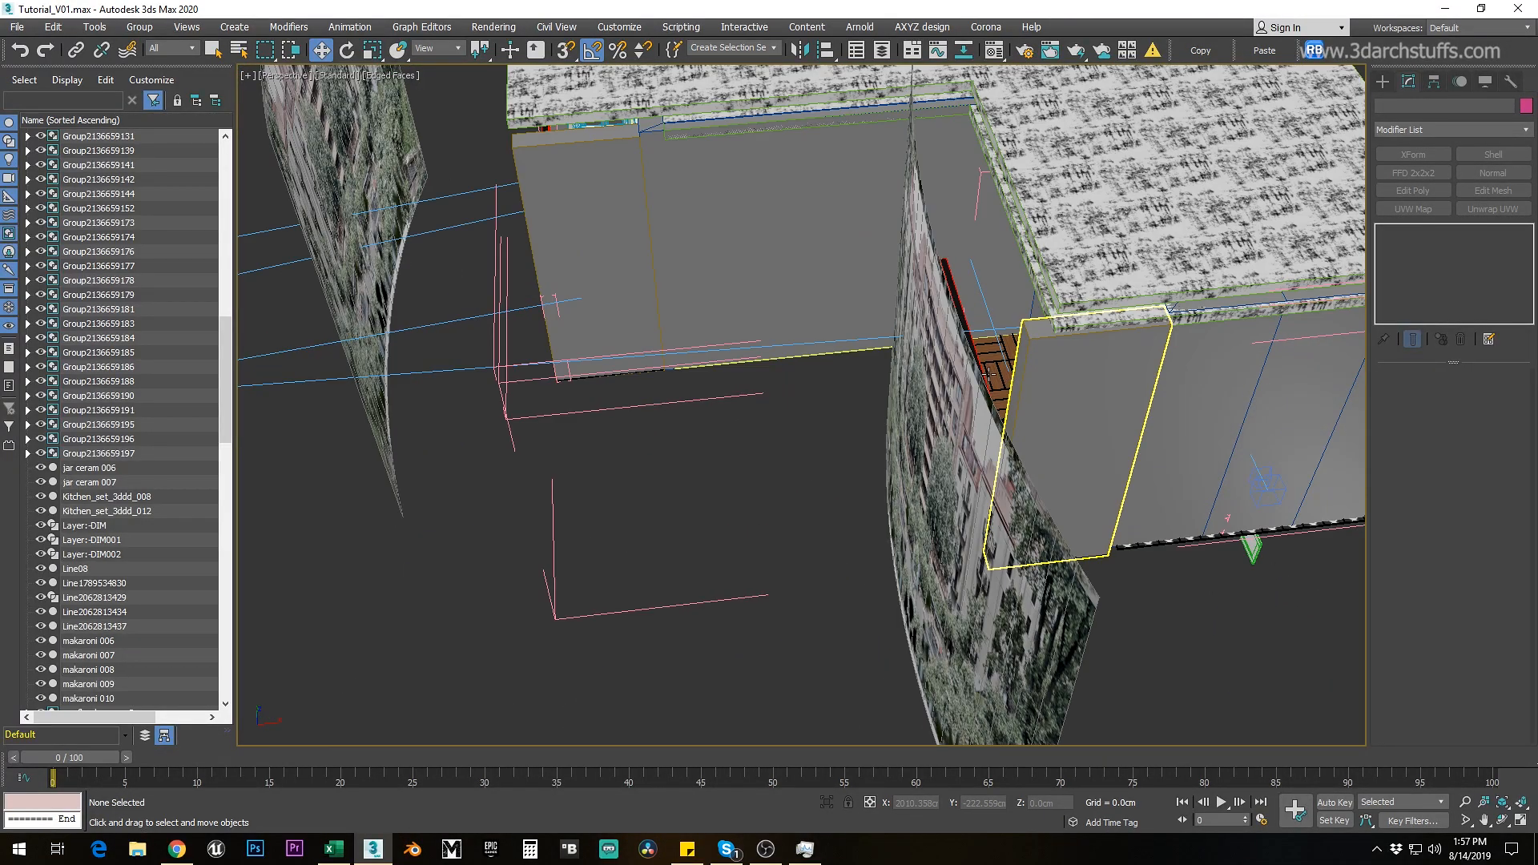
{"action": "scroll", "coordinate": [991, 373], "scroll_direction": "up", "scroll_amount": 5}
{"action": "left_click", "coordinate": [1011, 346]}
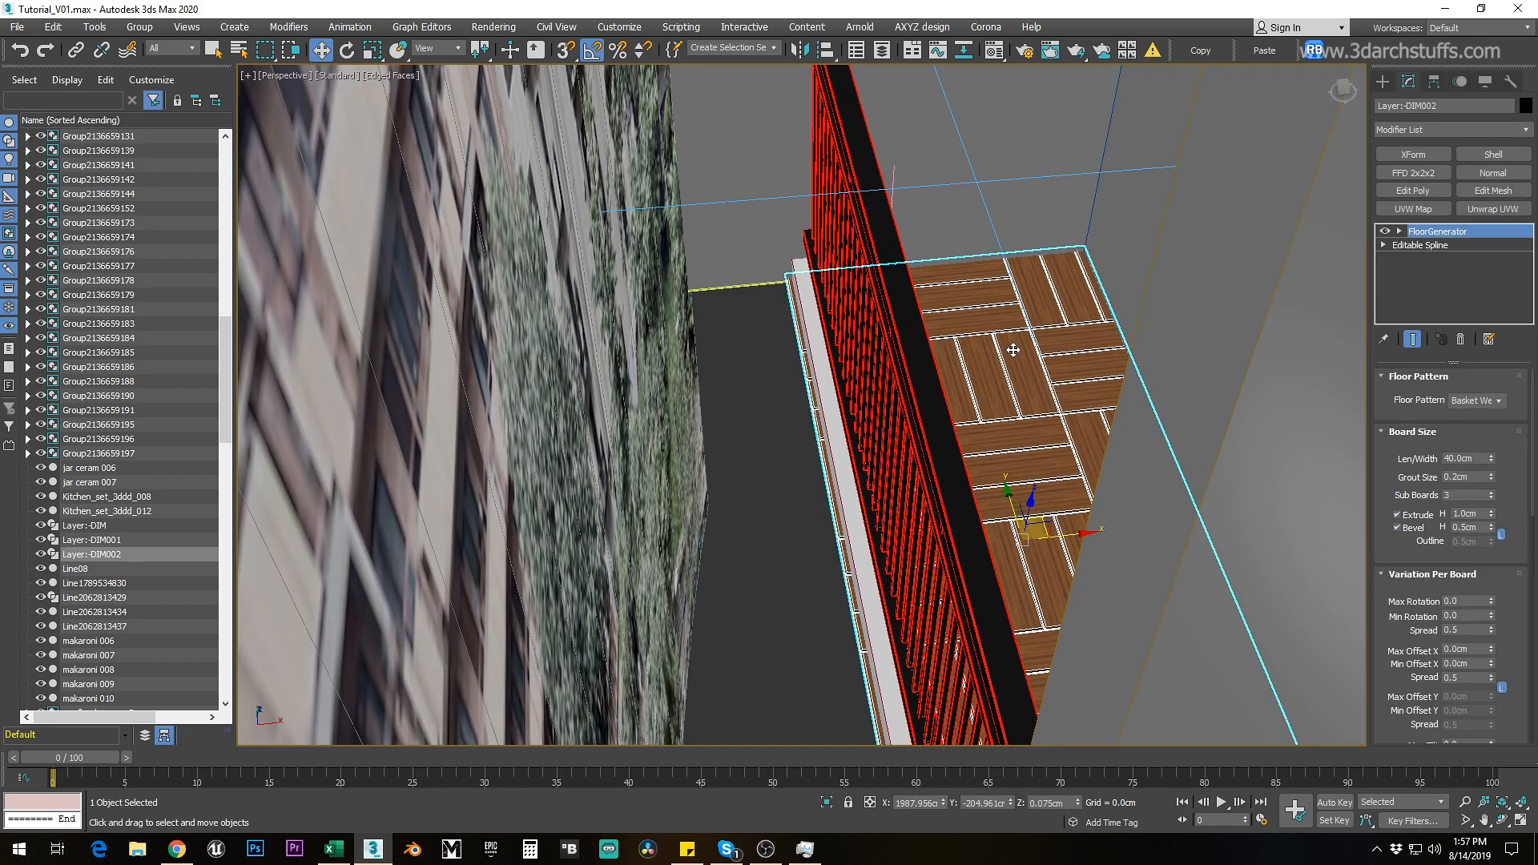
Step: Delete the two ceiling slabs covering the apartment
{"action": "scroll", "coordinate": [1013, 350], "scroll_direction": "down", "scroll_amount": 10}
{"action": "left_click", "coordinate": [1178, 551]}
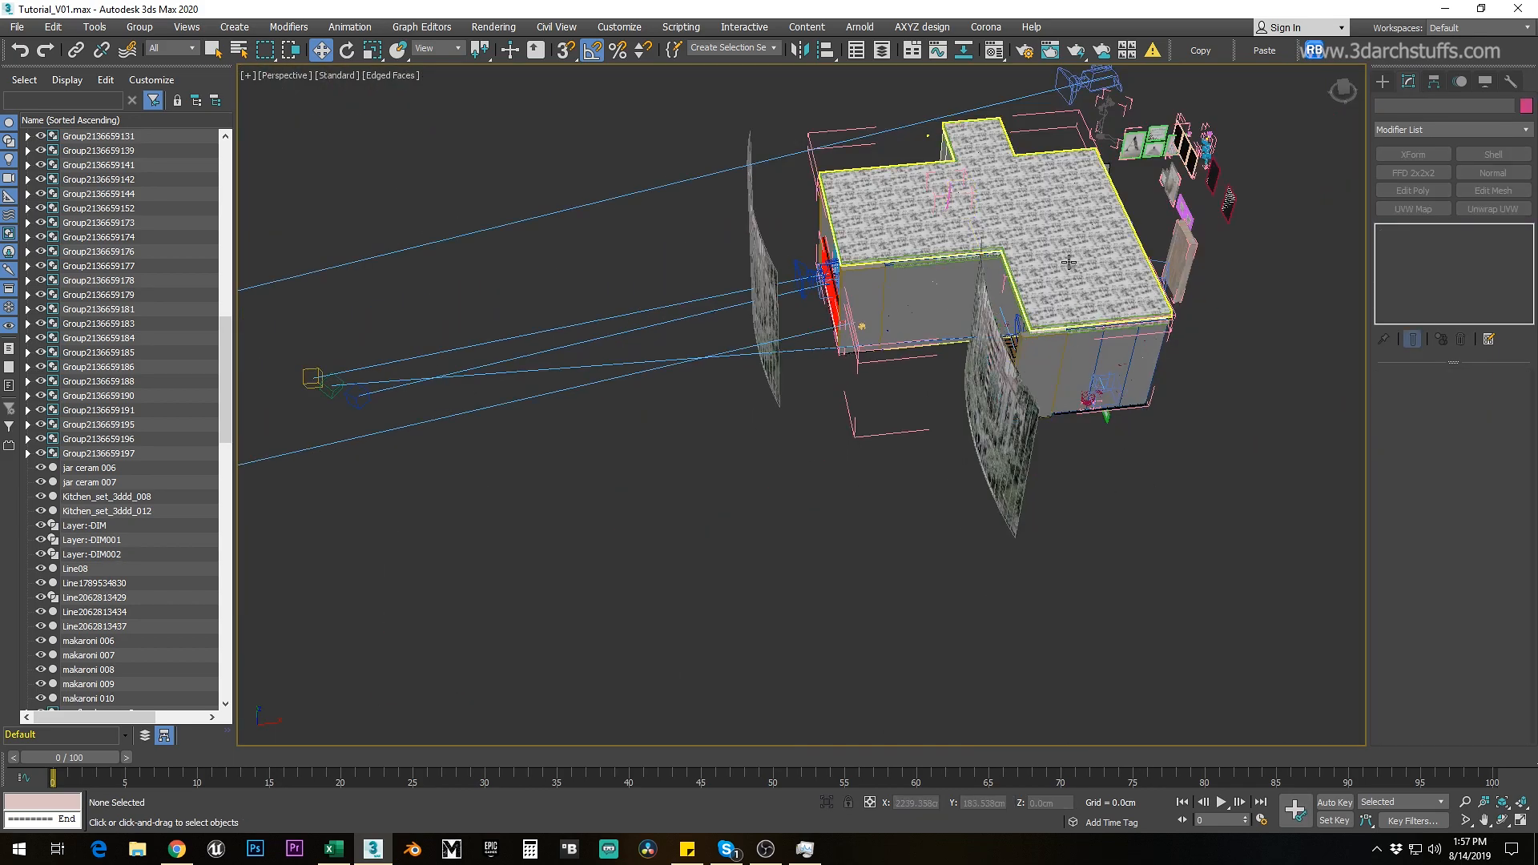
{"action": "left_click", "coordinate": [1068, 262]}
{"action": "key", "text": "Delete"}
{"action": "left_click", "coordinate": [1050, 234]}
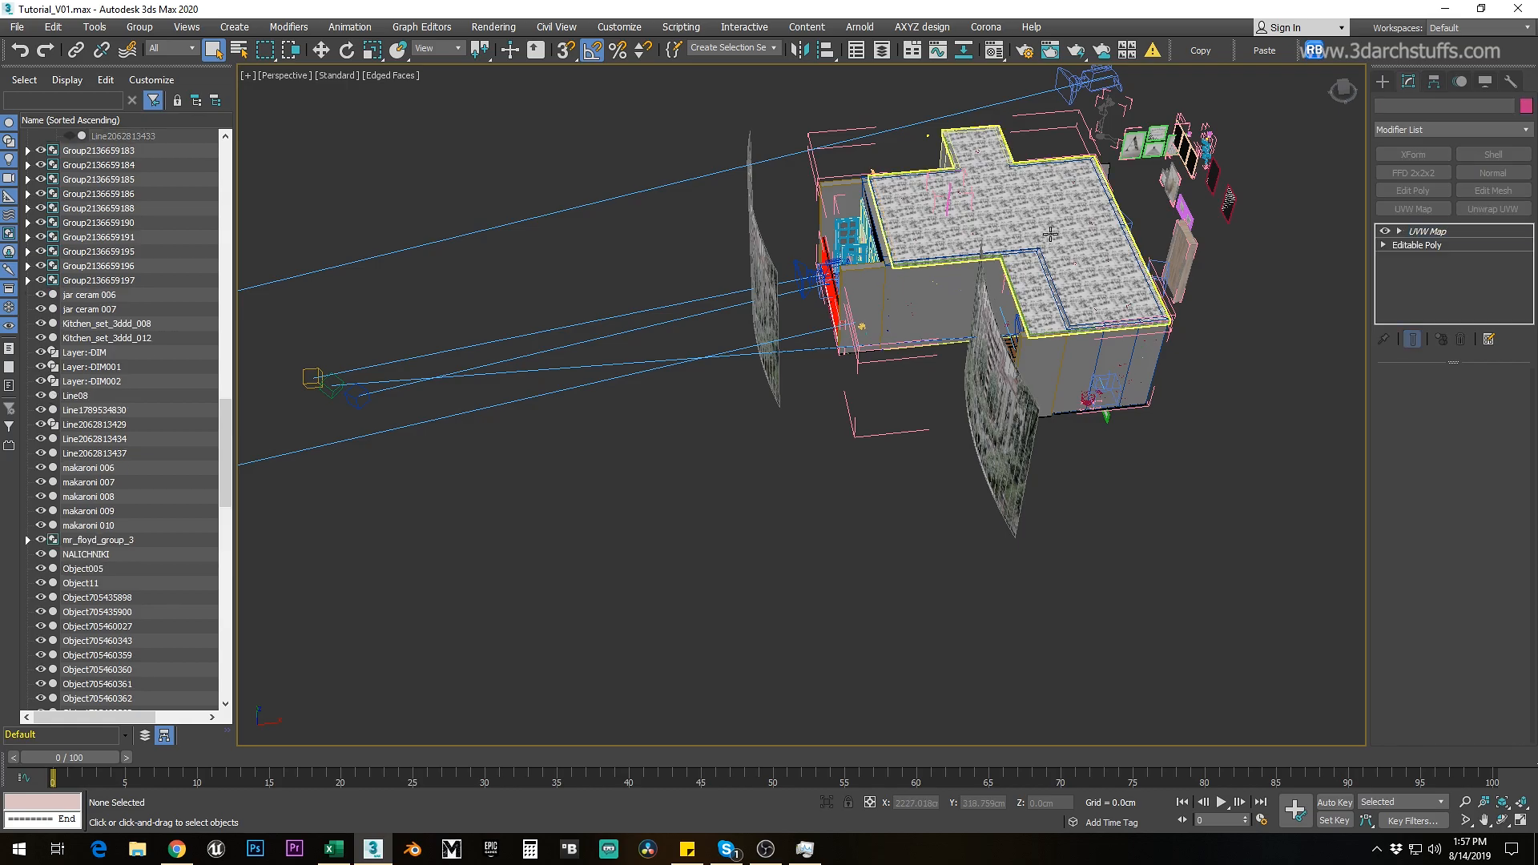
{"action": "key", "text": "Delete"}
Step: Select the patterned kitchen tile floor together with the wooden floor of the adjacent balcony
{"action": "scroll", "coordinate": [1001, 329], "scroll_direction": "up", "scroll_amount": 10}
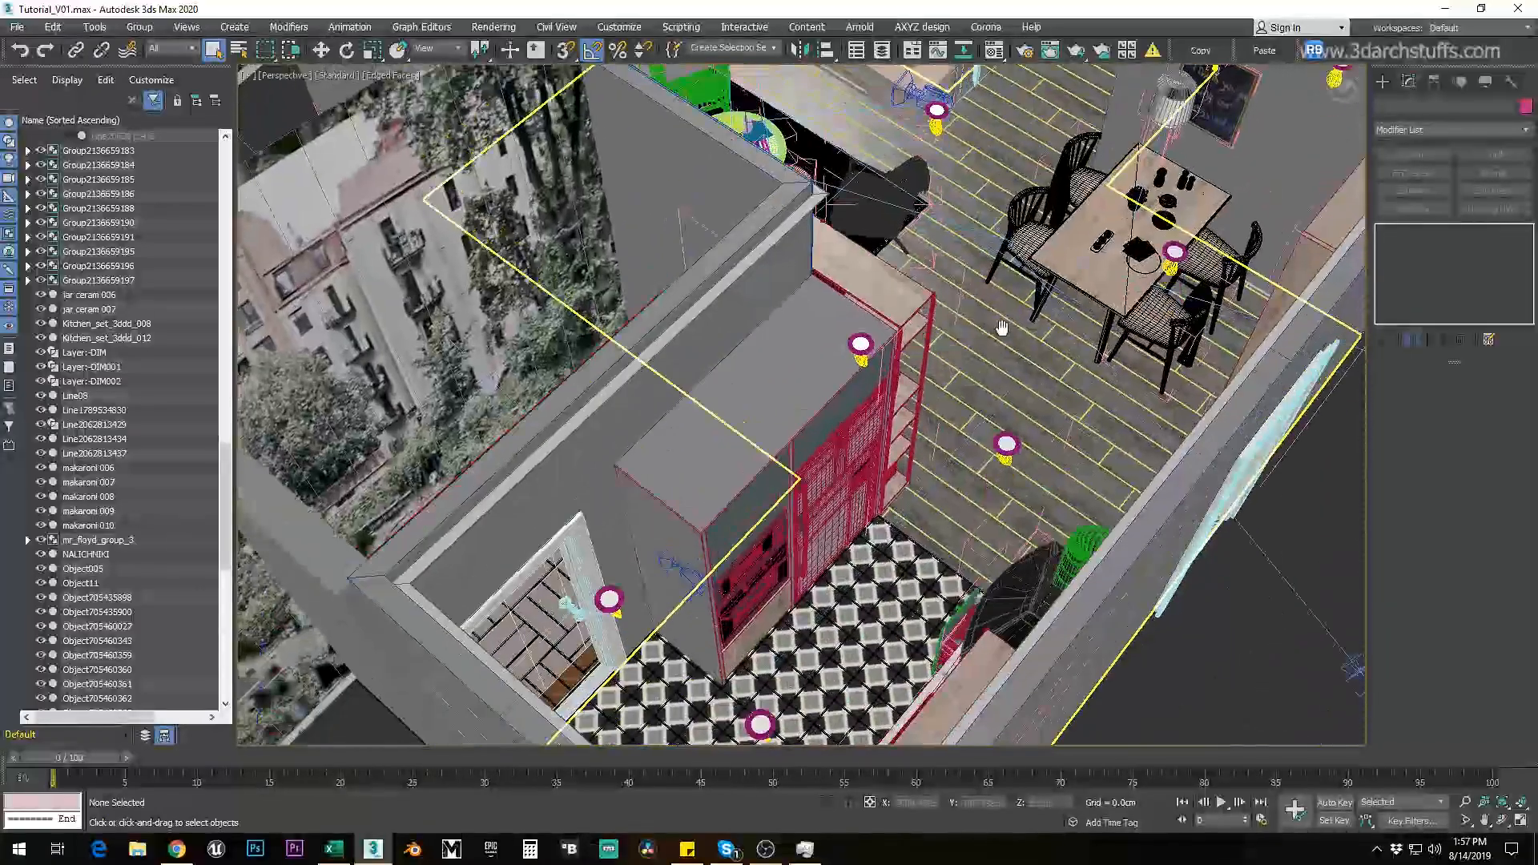
{"action": "middle_click_drag", "start_coordinate": [1002, 328], "coordinate": [1015, 230]}
{"action": "middle_click_drag", "start_coordinate": [945, 404], "coordinate": [868, 387], "text": "alt"}
{"action": "left_click", "coordinate": [809, 522]}
{"action": "middle_click_drag", "start_coordinate": [762, 453], "coordinate": [824, 431]}
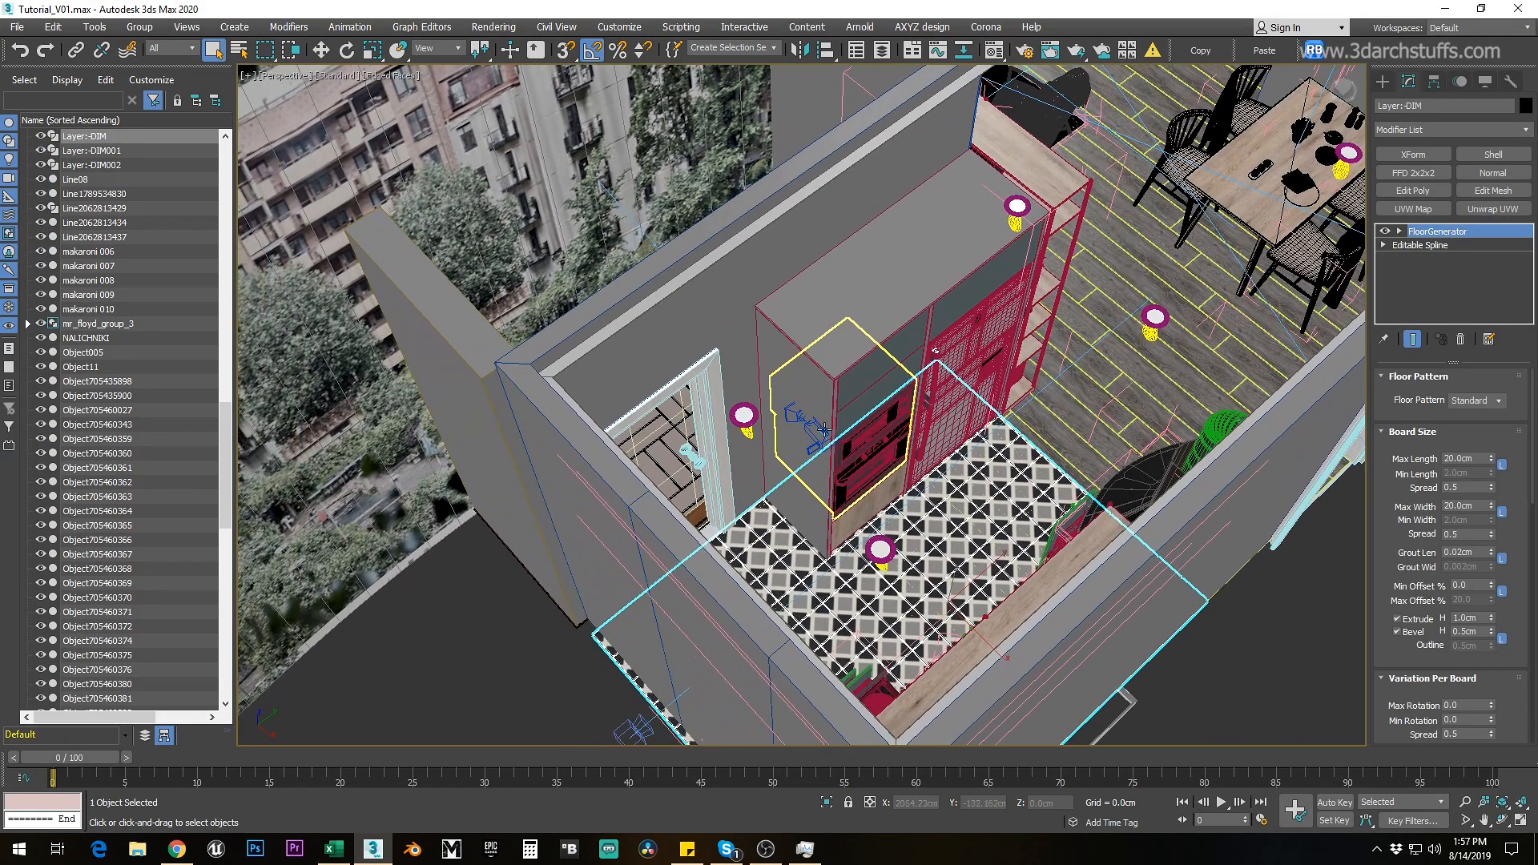
{"action": "middle_click_drag", "start_coordinate": [670, 451], "coordinate": [884, 421], "text": "alt"}
{"action": "left_click", "coordinate": [727, 401], "text": "ctrl"}
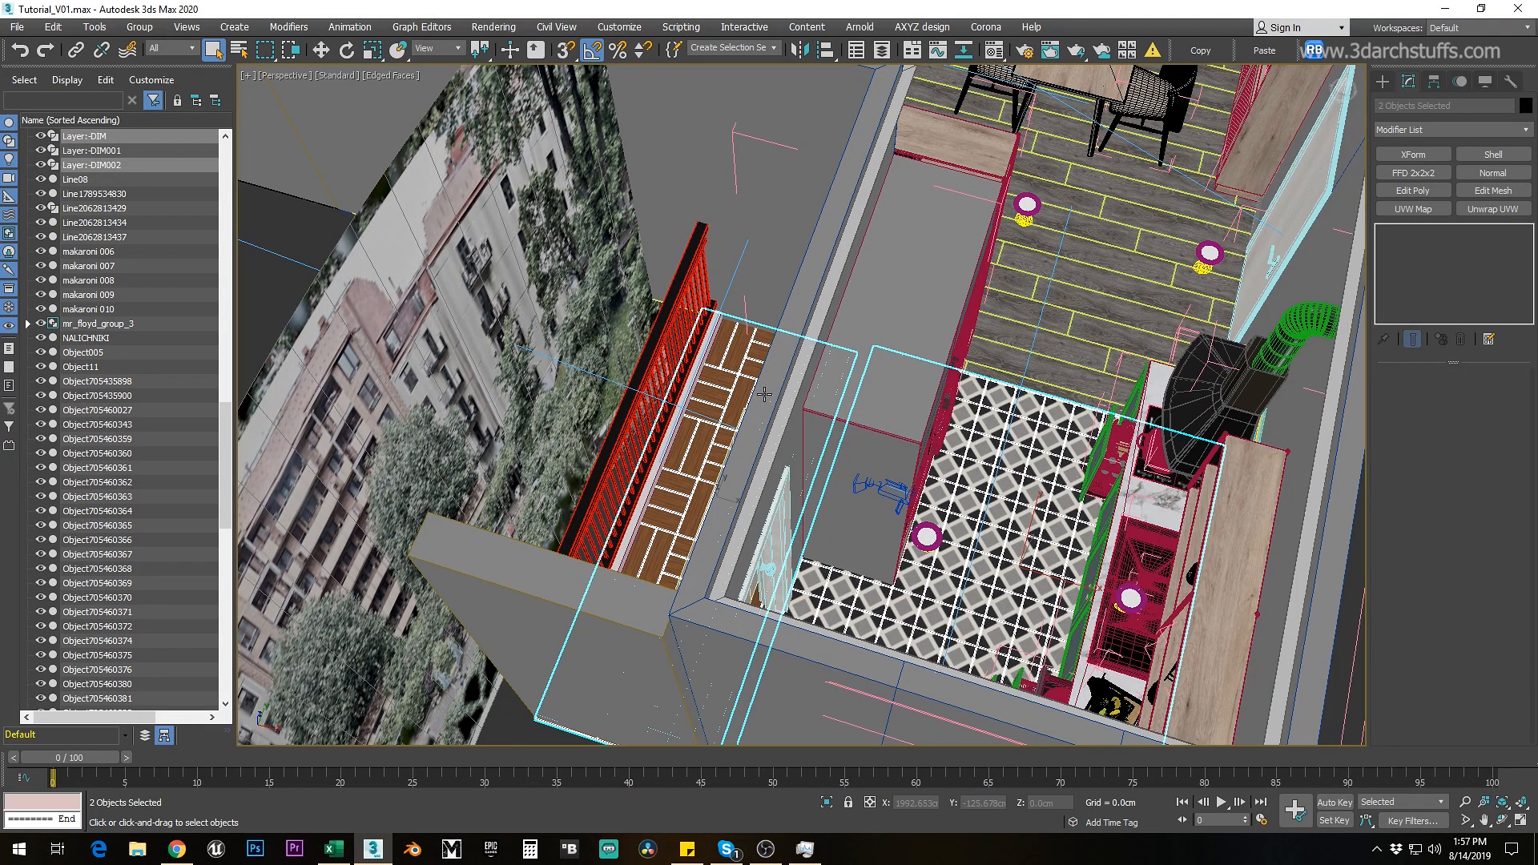
Step: Add the kitchen wall tiles to the selection and isolate the three tiled surfaces
{"action": "scroll", "coordinate": [764, 395], "scroll_direction": "down", "scroll_amount": 3}
{"action": "scroll", "coordinate": [1025, 381], "scroll_direction": "down", "scroll_amount": 5}
{"action": "middle_click_drag", "start_coordinate": [1006, 462], "coordinate": [1153, 452], "text": "alt"}
{"action": "scroll", "coordinate": [901, 312], "scroll_direction": "up", "scroll_amount": 3}
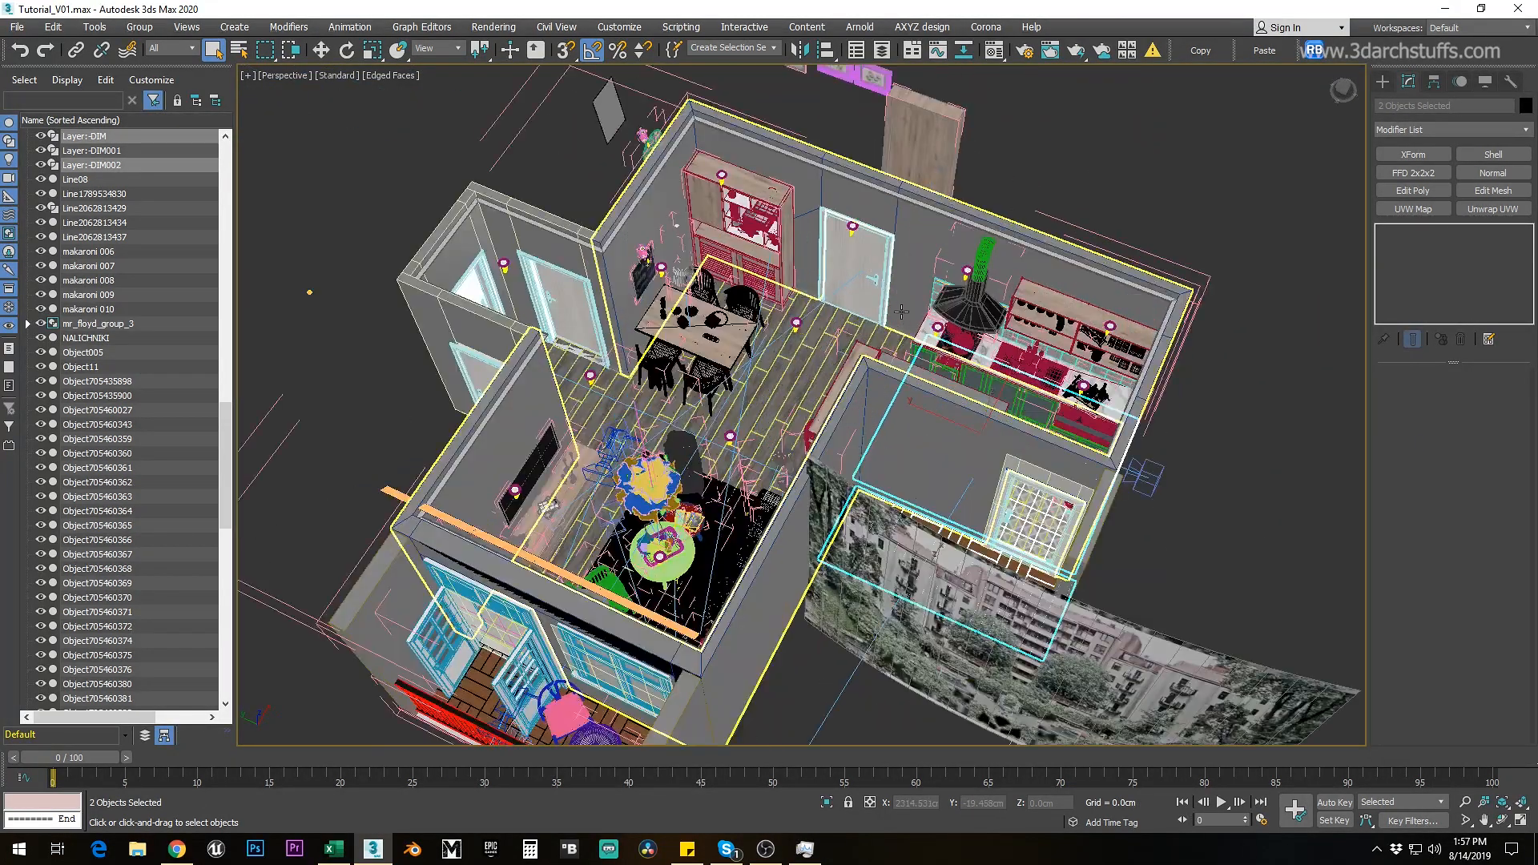
{"action": "scroll", "coordinate": [901, 312], "scroll_direction": "up", "scroll_amount": 8}
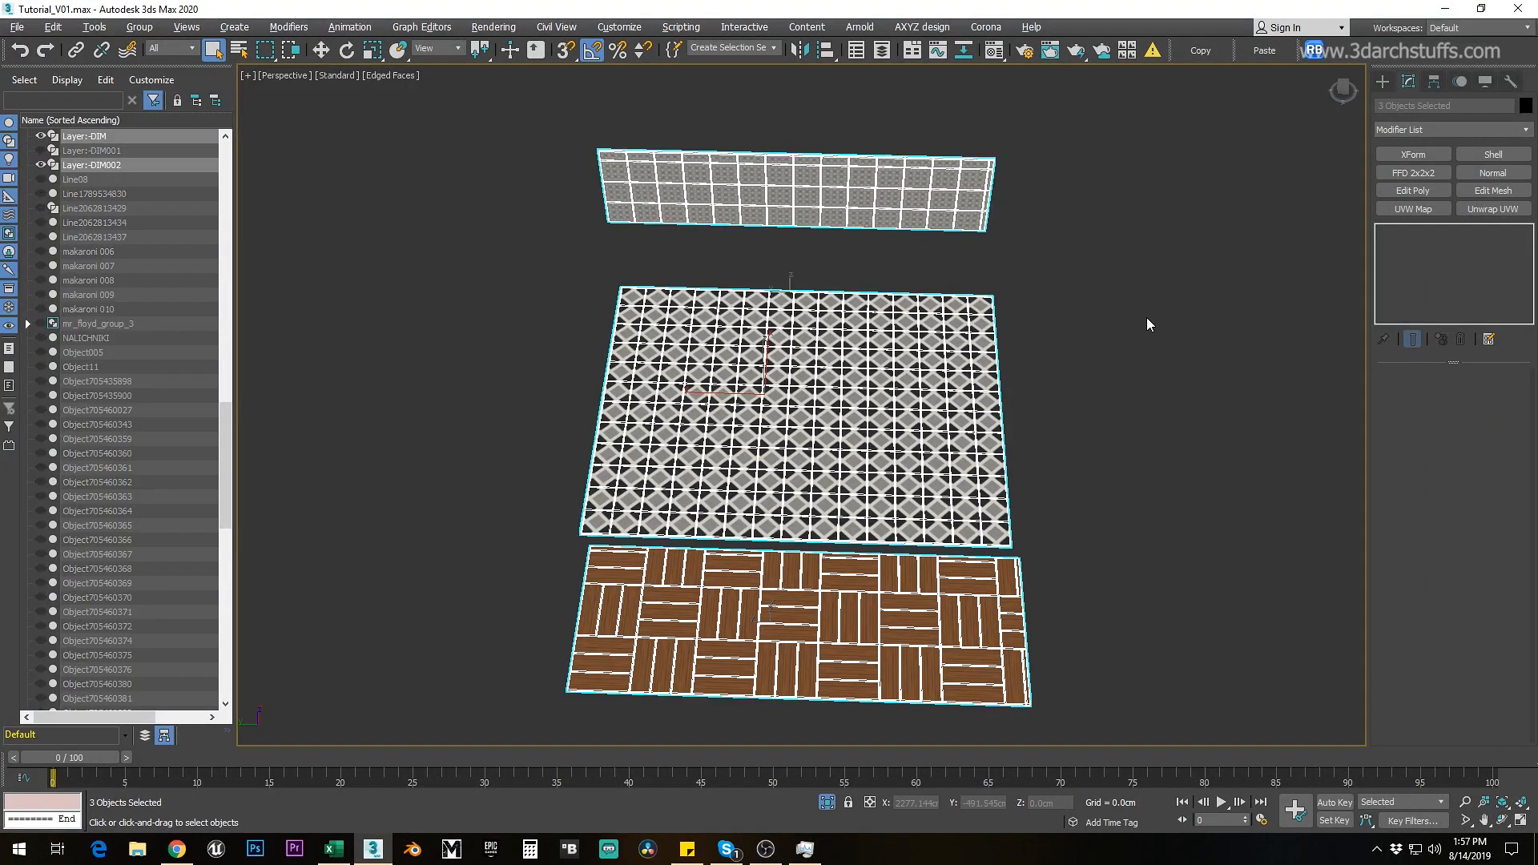
Step: Set the extrude and bevel heights of the kitchen wall tiles' FloorGenerator modifier to 0.25 cm each
{"action": "left_click", "coordinate": [926, 189]}
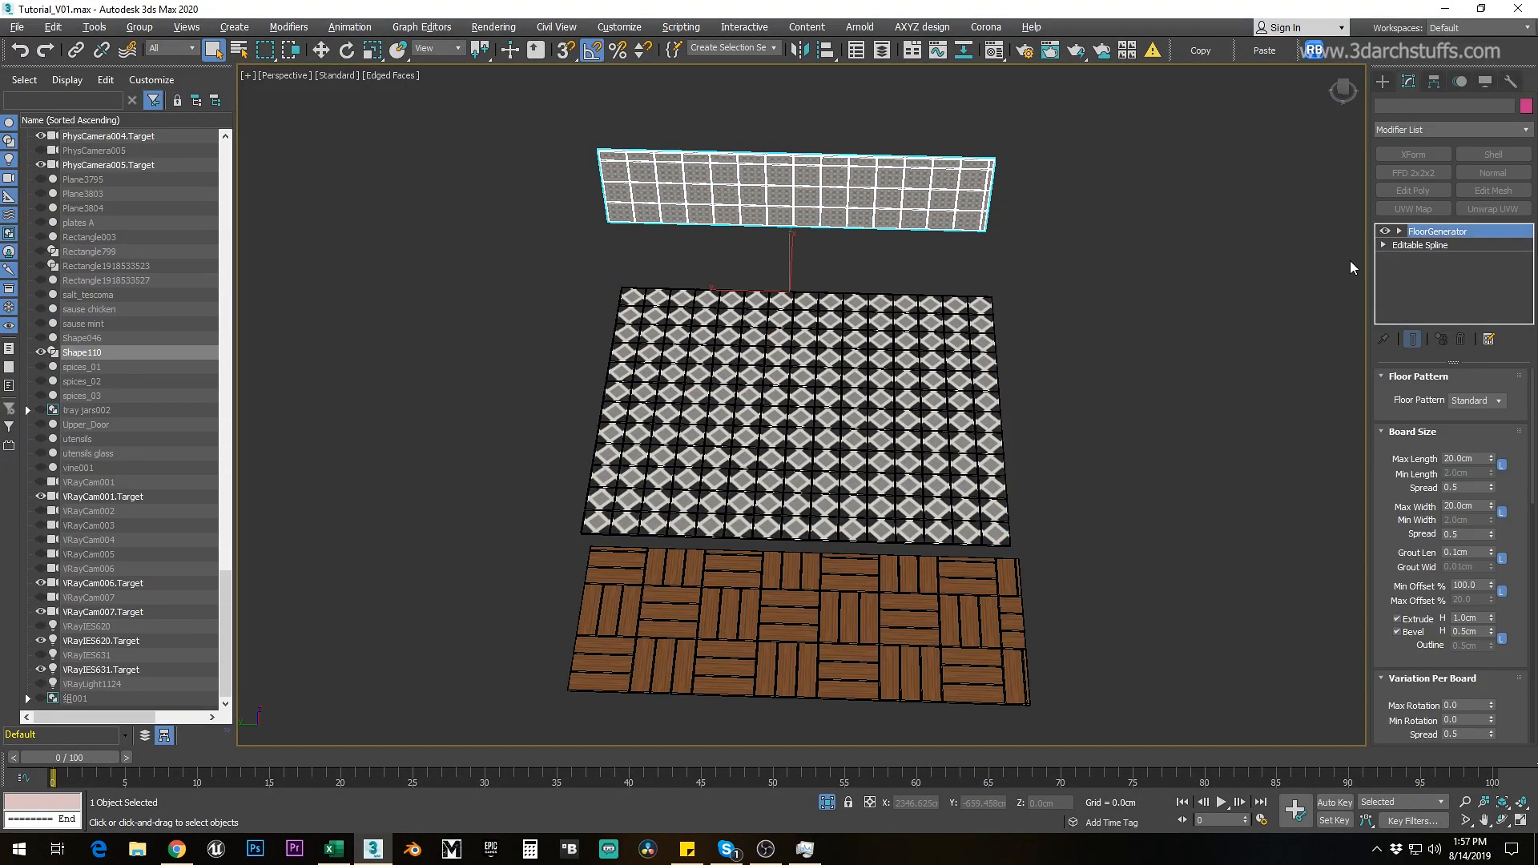
{"action": "middle_click_drag", "start_coordinate": [1199, 386], "coordinate": [1126, 354], "text": "alt"}
{"action": "scroll", "coordinate": [933, 192], "scroll_direction": "up", "scroll_amount": 5}
{"action": "scroll", "coordinate": [932, 196], "scroll_direction": "up", "scroll_amount": 3}
{"action": "scroll", "coordinate": [1045, 385], "scroll_direction": "down", "scroll_amount": 6}
{"action": "middle_click_drag", "start_coordinate": [1047, 418], "coordinate": [944, 258]}
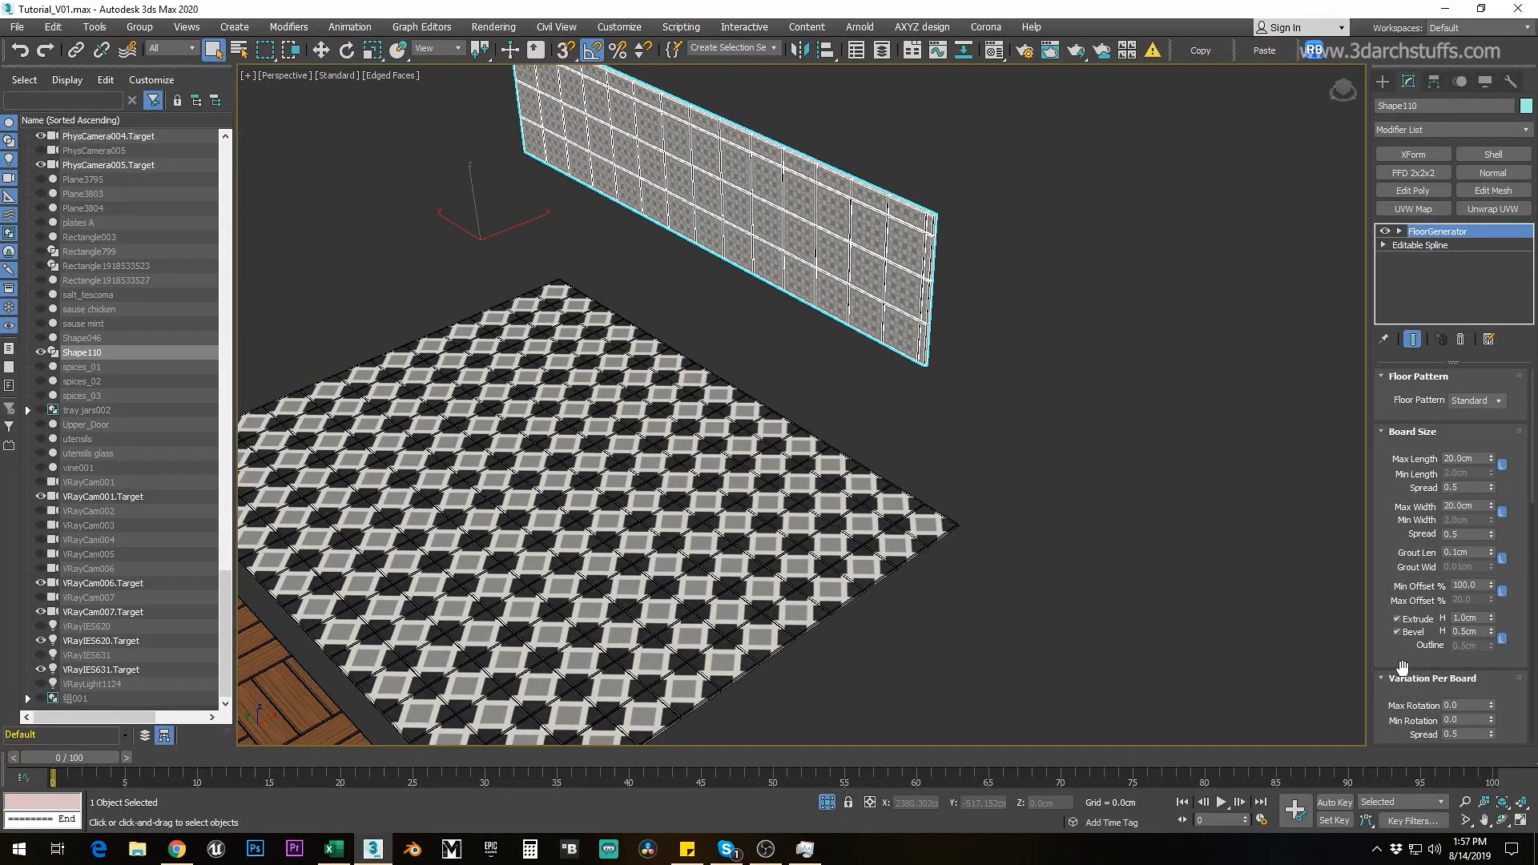
{"action": "double_click", "coordinate": [1476, 616]}
{"action": "type", "text": ".25"}
{"action": "key", "text": "Return"}
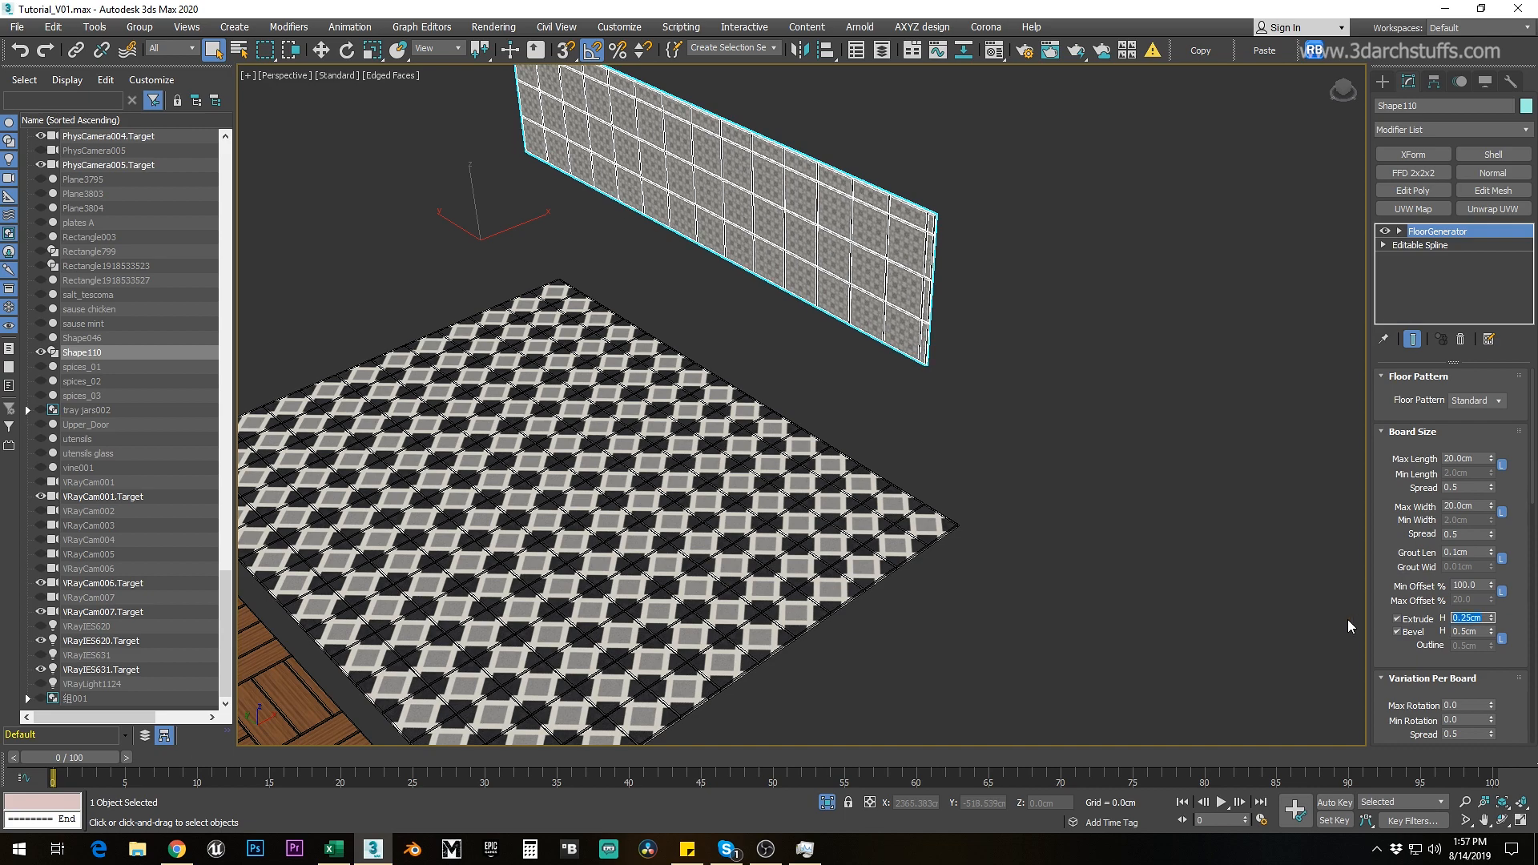
{"action": "double_click", "coordinate": [1477, 632]}
{"action": "type", "text": ".25"}
{"action": "key", "text": "Return"}
Step: Set the kitchen tile floor's FloorGenerator extrude and bevel heights to 0.25 cm each
{"action": "left_click", "coordinate": [810, 547]}
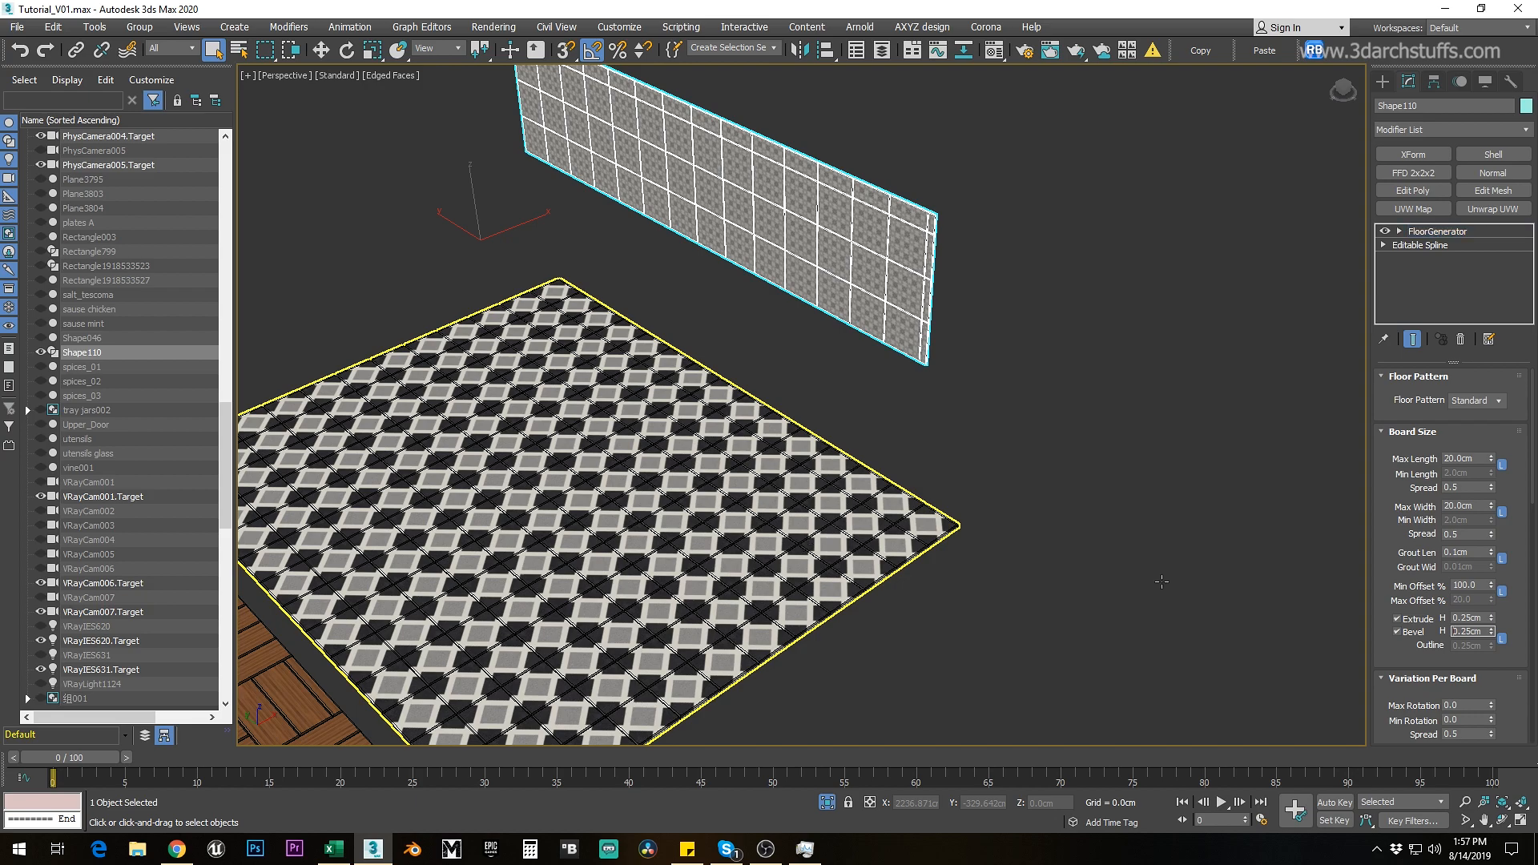
{"action": "double_click", "coordinate": [1472, 617]}
{"action": "type", "text": ".25"}
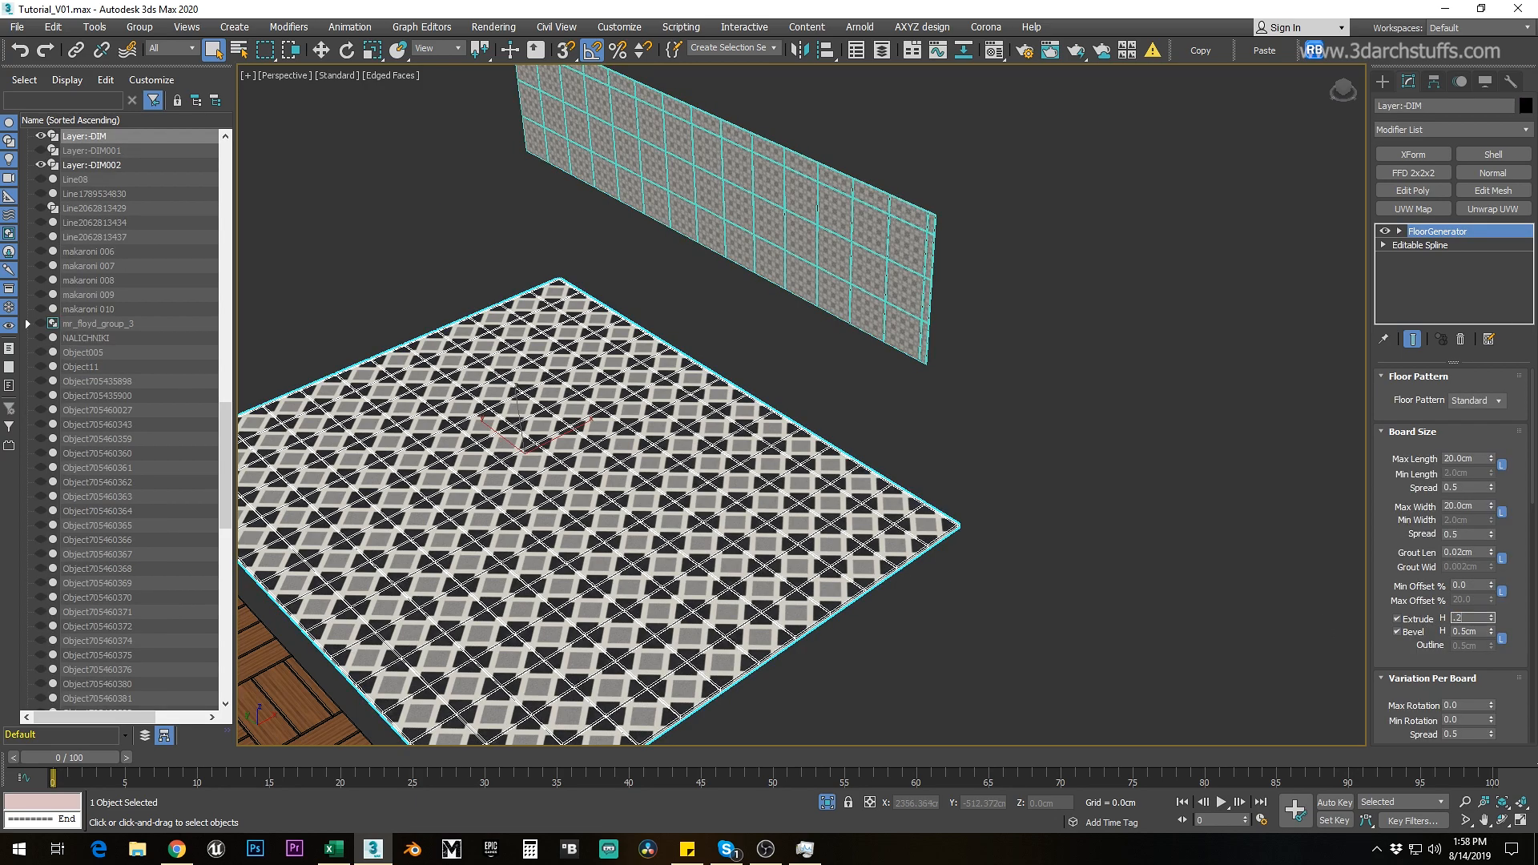
{"action": "key", "text": "Return"}
{"action": "double_click", "coordinate": [1482, 632]}
{"action": "type", "text": ".25"}
{"action": "key", "text": "Return"}
Step: Set the extrude and bevel heights of the second balcony's basket-weave wooden floor to 0.25 cm each
{"action": "middle_click_drag", "start_coordinate": [607, 529], "coordinate": [786, 384]}
{"action": "left_click", "coordinate": [538, 577]}
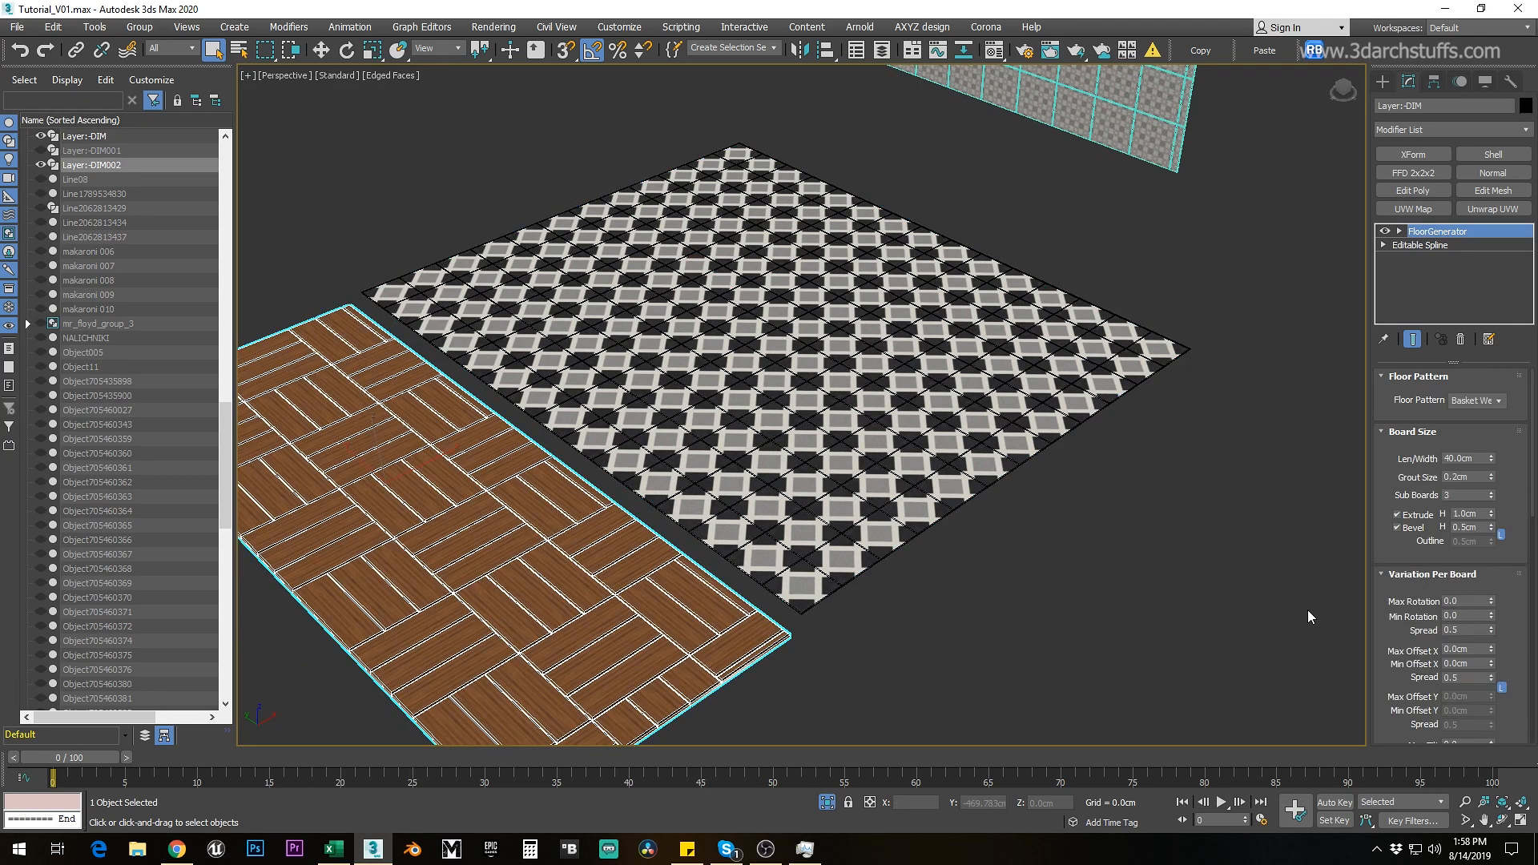
{"action": "double_click", "coordinate": [1483, 515]}
{"action": "type", "text": ".25"}
{"action": "key", "text": "Return"}
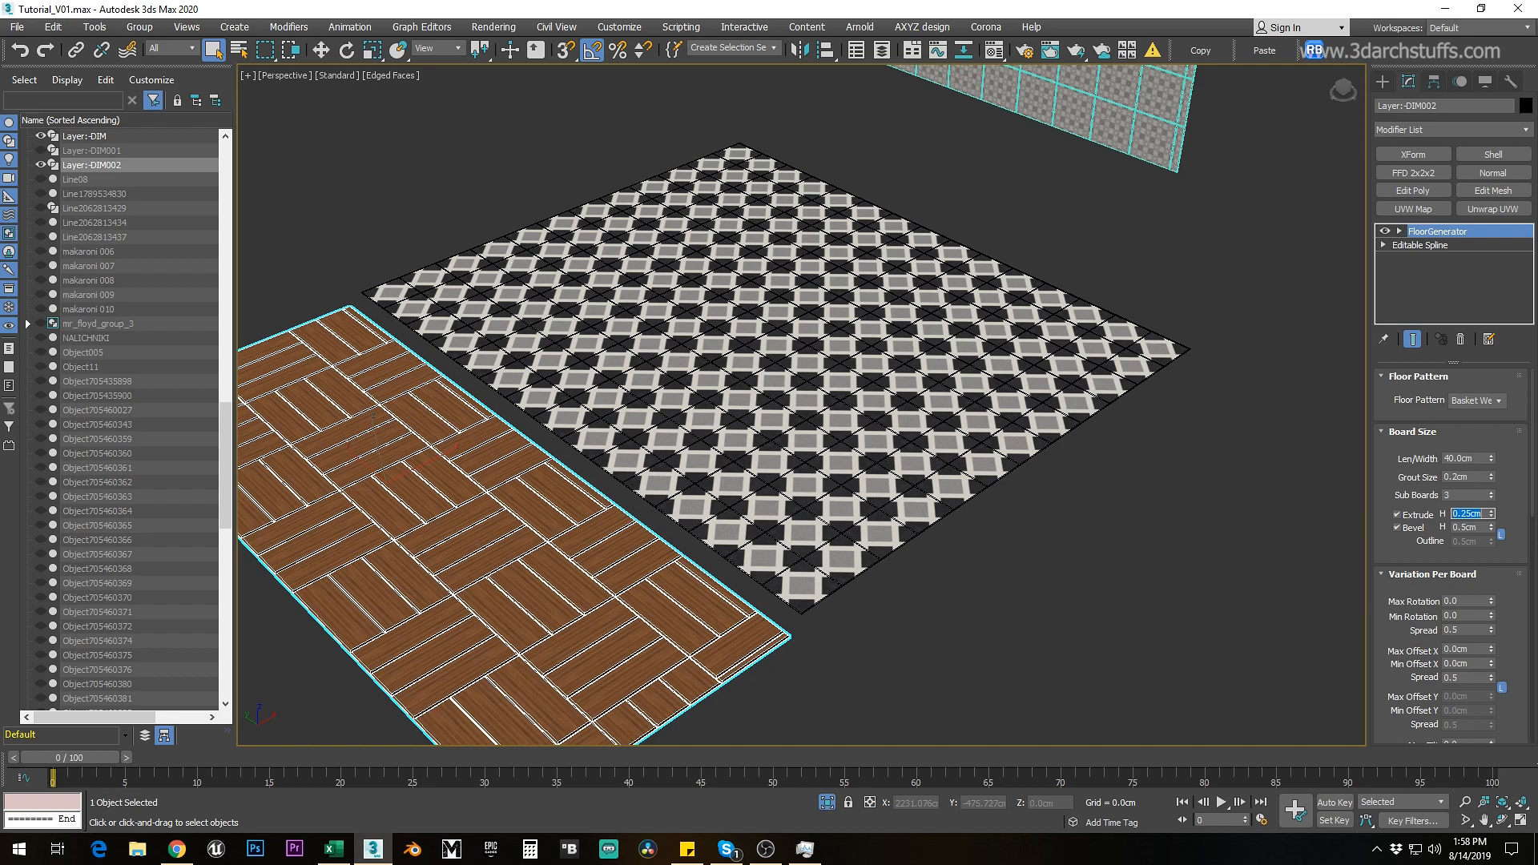
{"action": "key", "text": "Tab"}
{"action": "type", "text": ".25"}
{"action": "key", "text": "Return"}
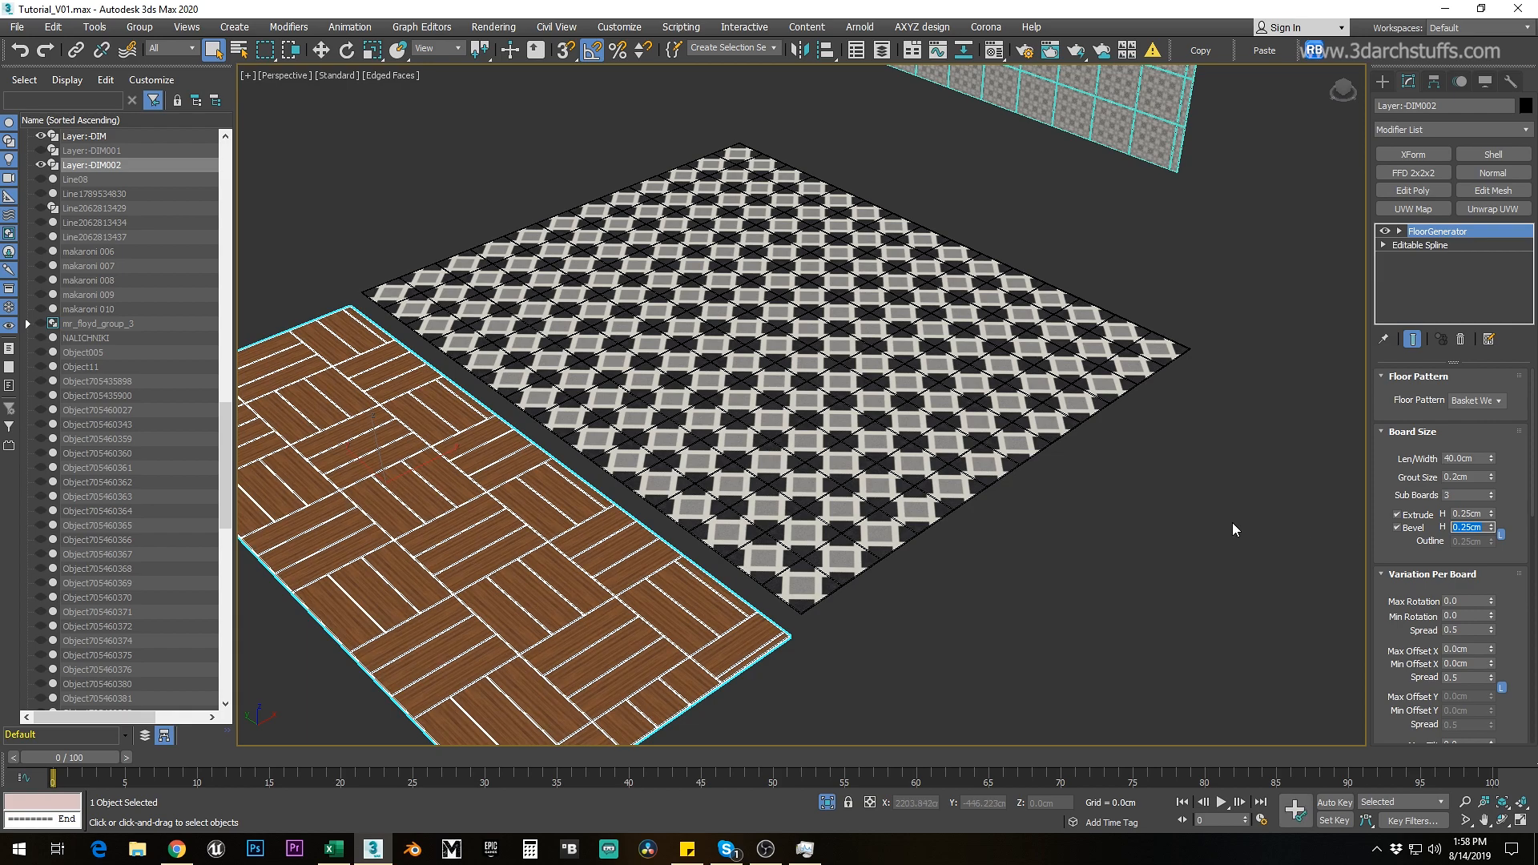
{"action": "middle_click_drag", "start_coordinate": [1043, 630], "coordinate": [1073, 598]}
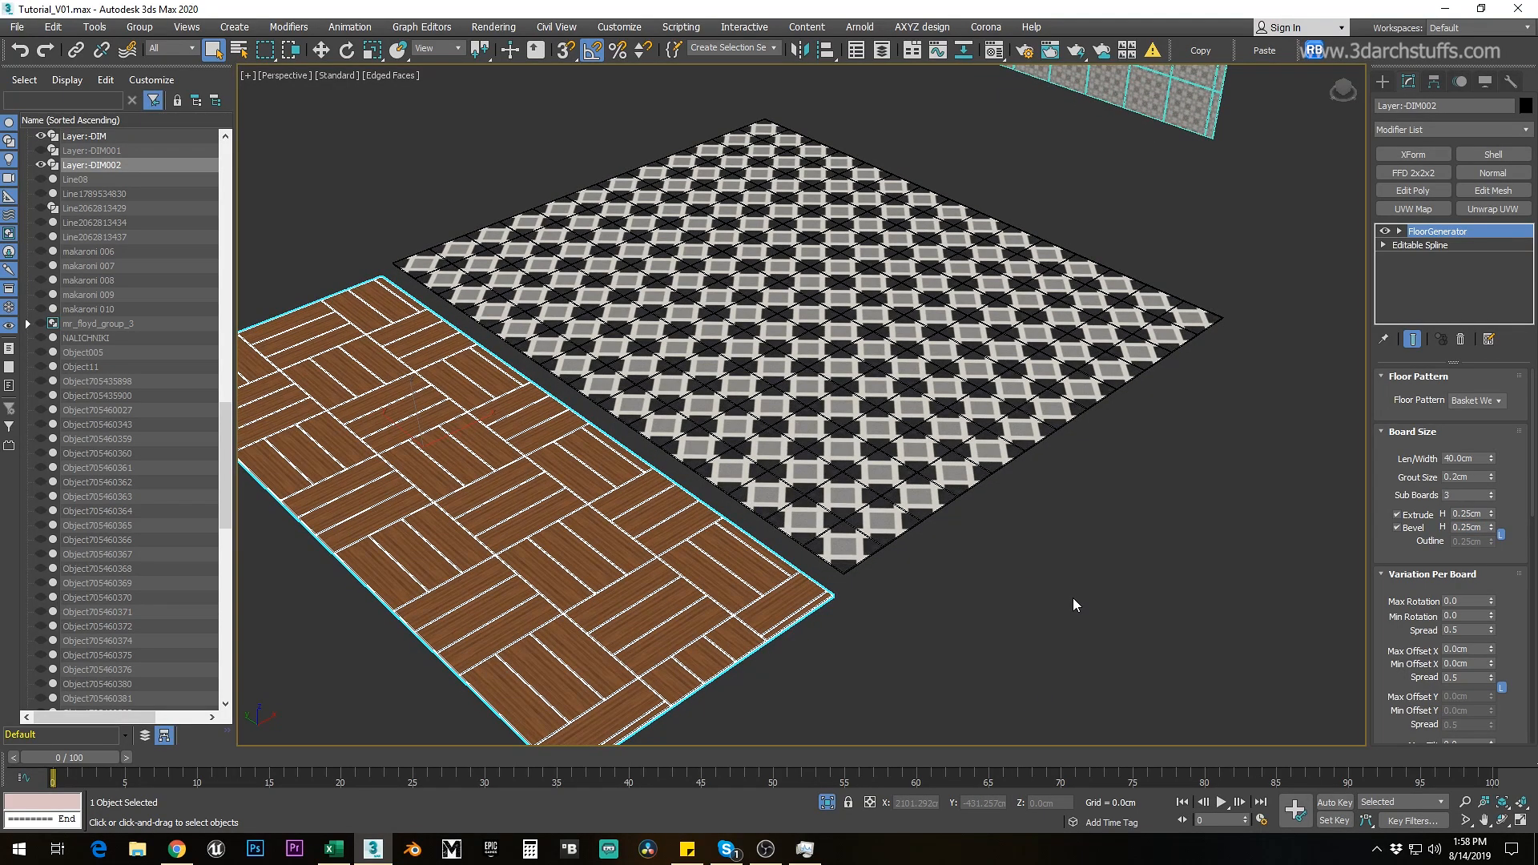
Step: Leave the isolated view of the tiled surfaces, clear the selection and bring the hidden ceilings back into the scene
{"action": "scroll", "coordinate": [1073, 598], "scroll_direction": "down", "scroll_amount": 5}
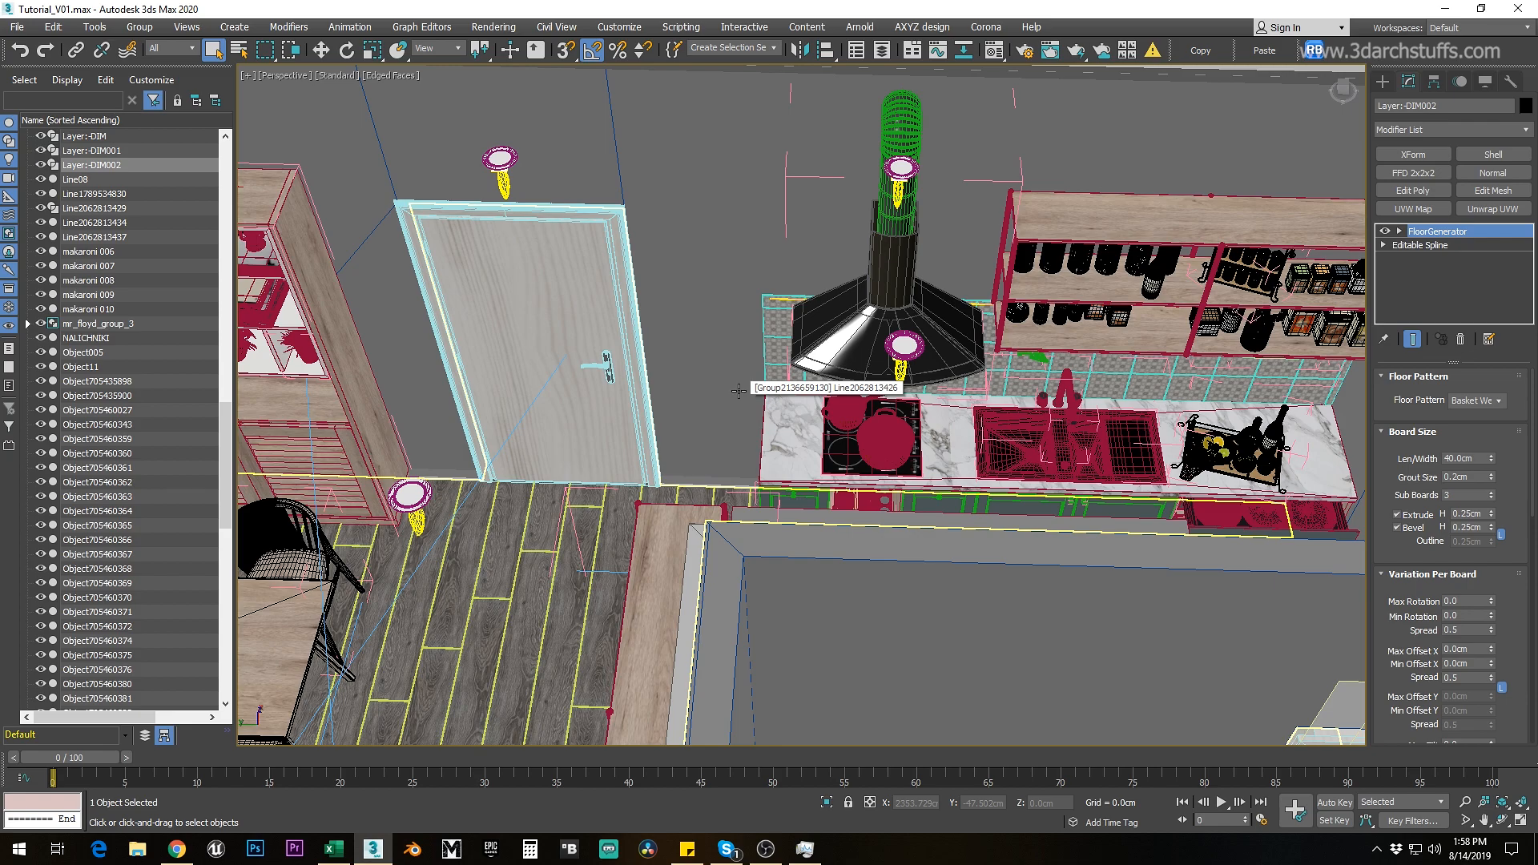
{"action": "scroll", "coordinate": [738, 390], "scroll_direction": "down", "scroll_amount": 3}
{"action": "scroll", "coordinate": [817, 207], "scroll_direction": "down", "scroll_amount": 4}
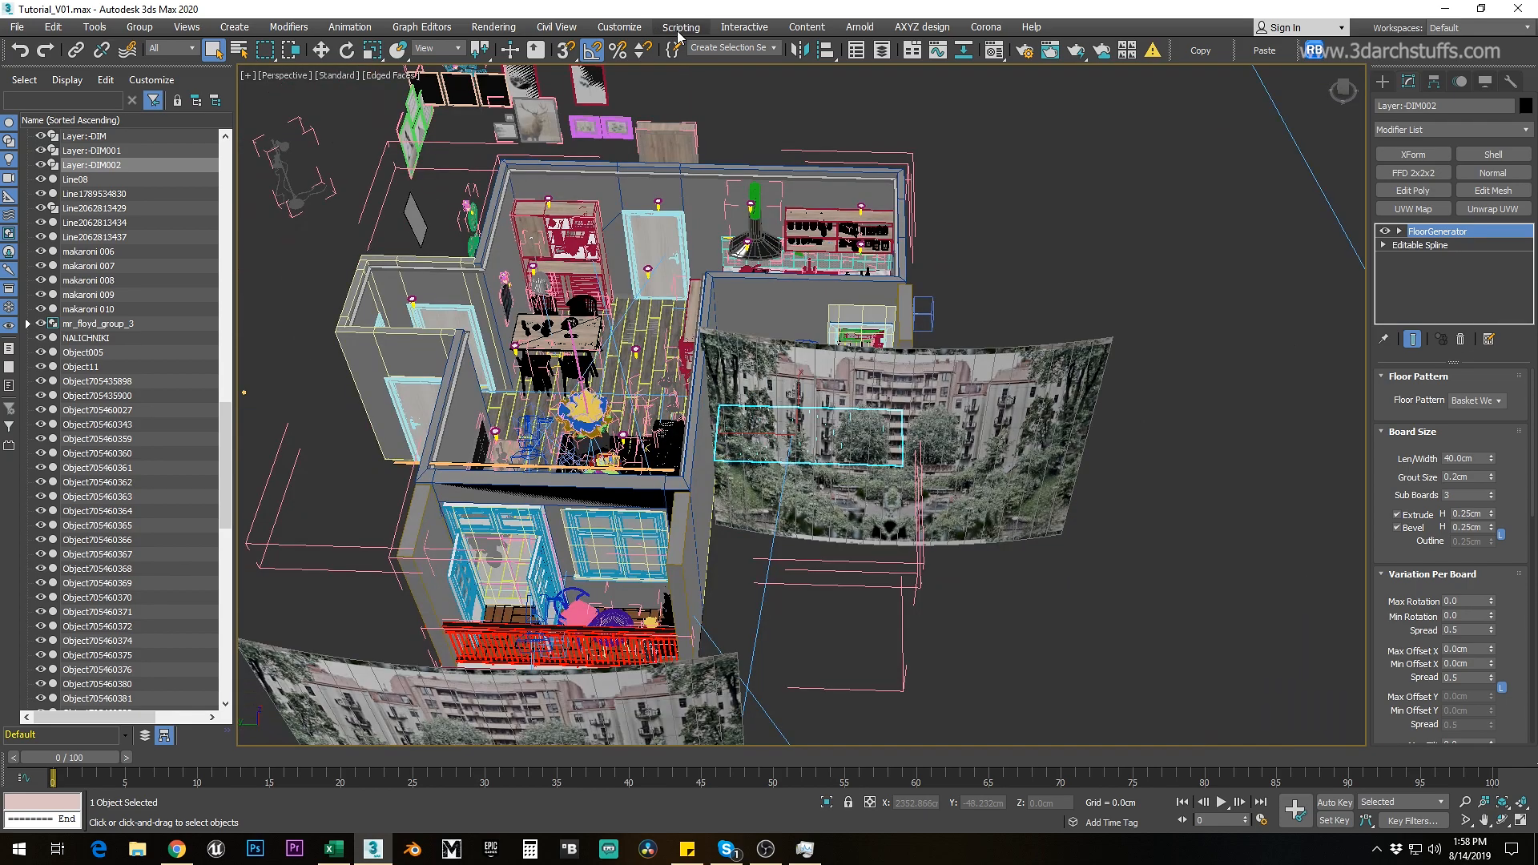
{"action": "left_click", "coordinate": [1109, 203]}
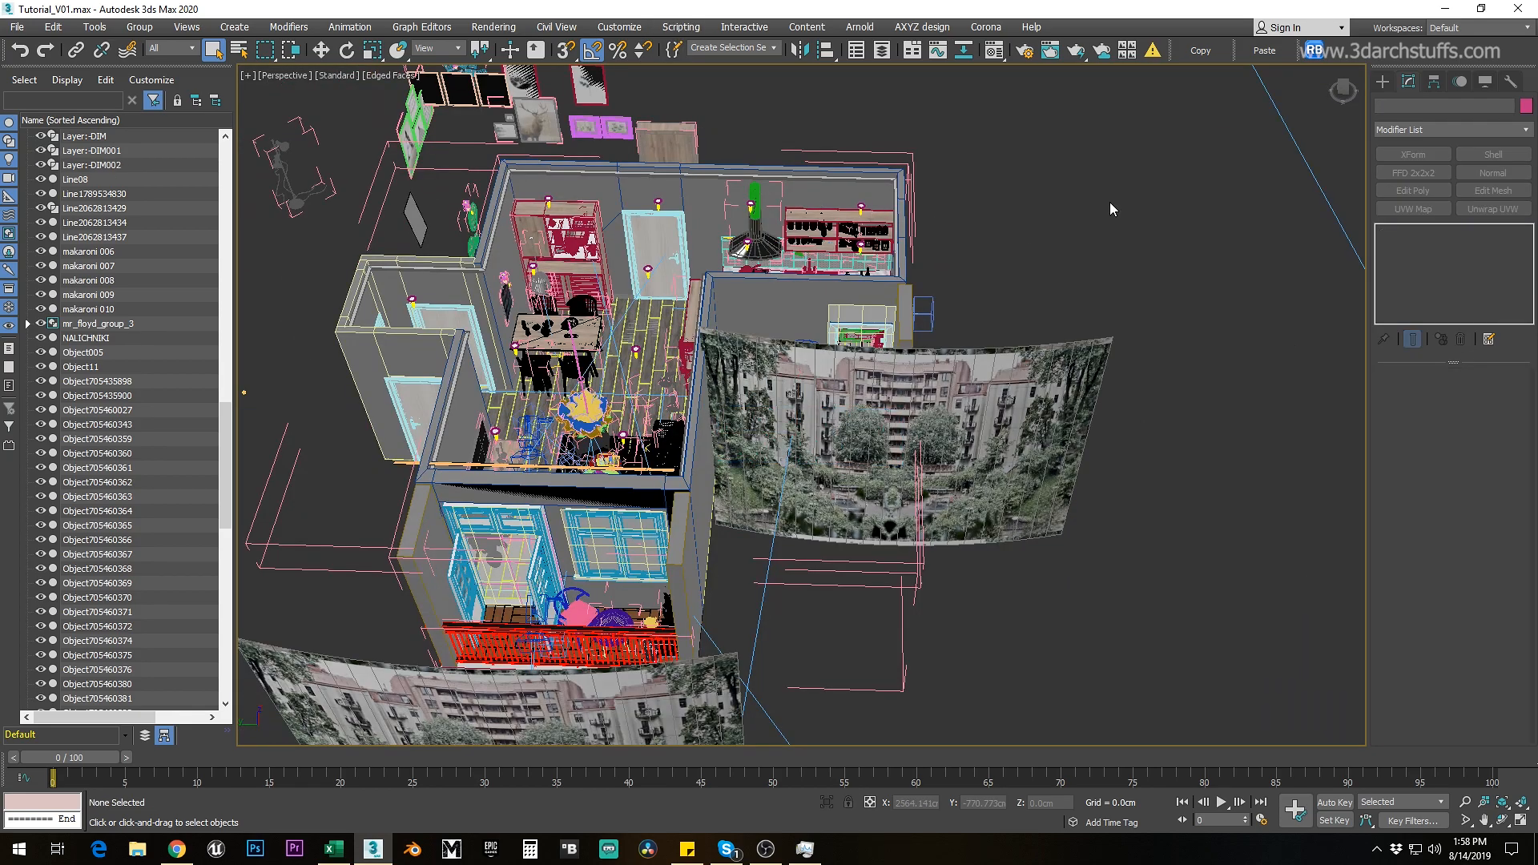
{"action": "key", "text": "ctrl+z"}
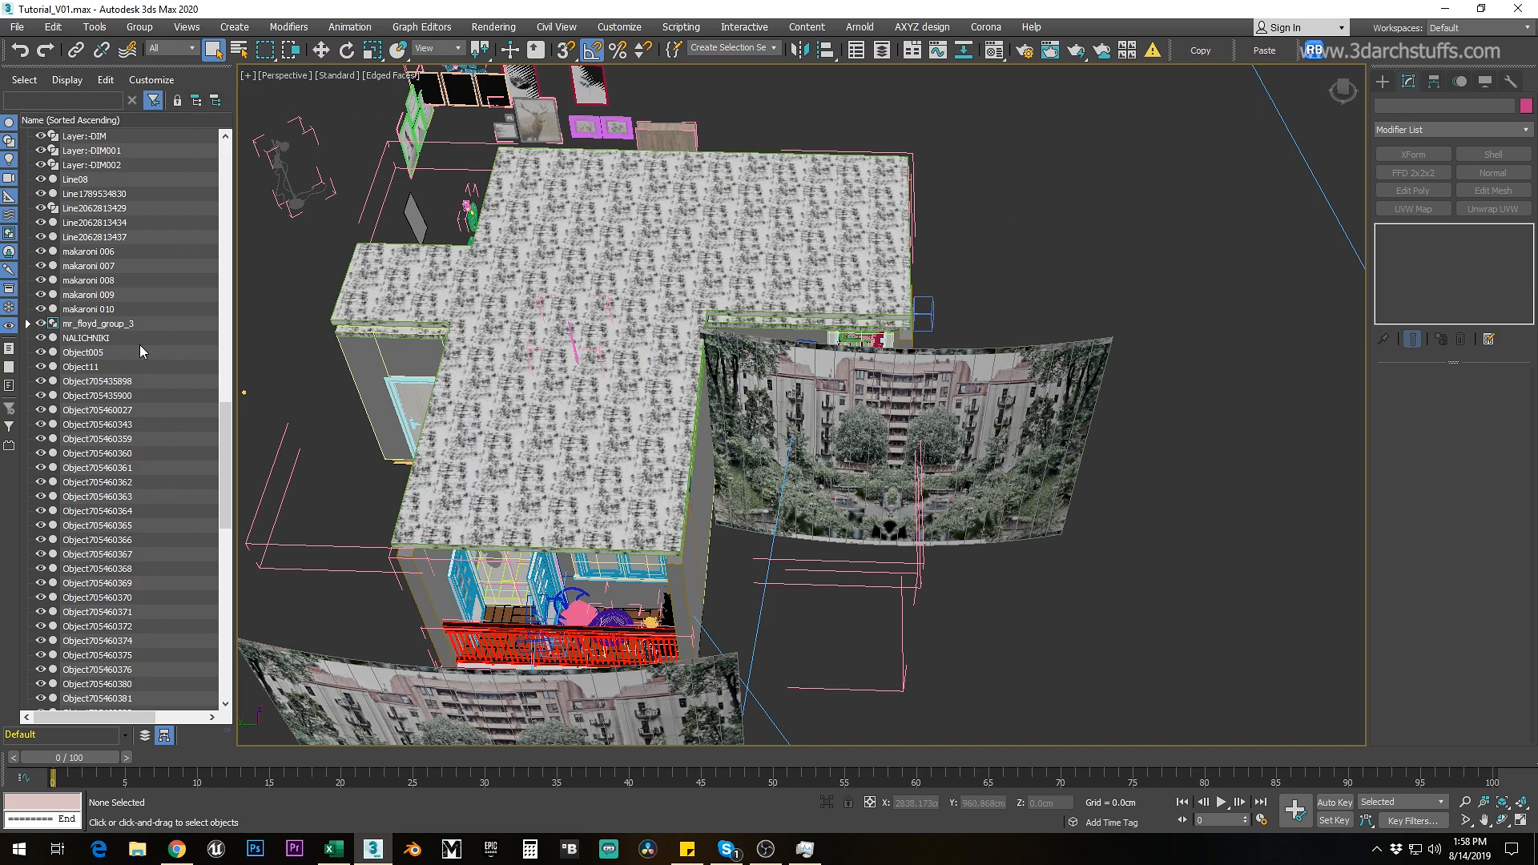
Step: List the scene by layers, select all geometry objects and put them on a new layer named 01_SM_Geo
{"action": "left_click", "coordinate": [125, 738]}
{"action": "left_click", "coordinate": [181, 722]}
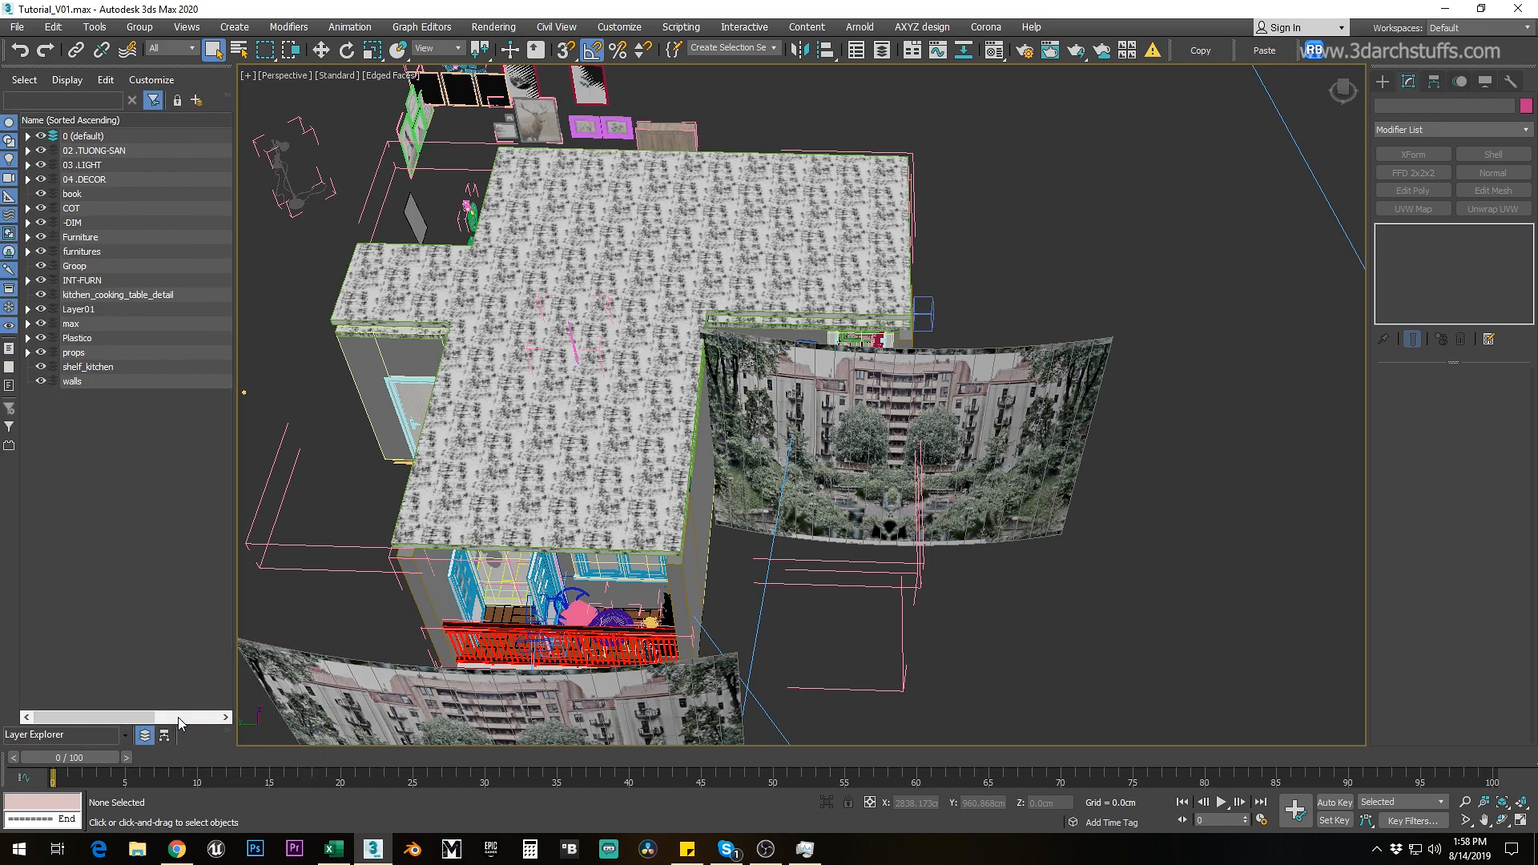
{"action": "left_click", "coordinate": [167, 46]}
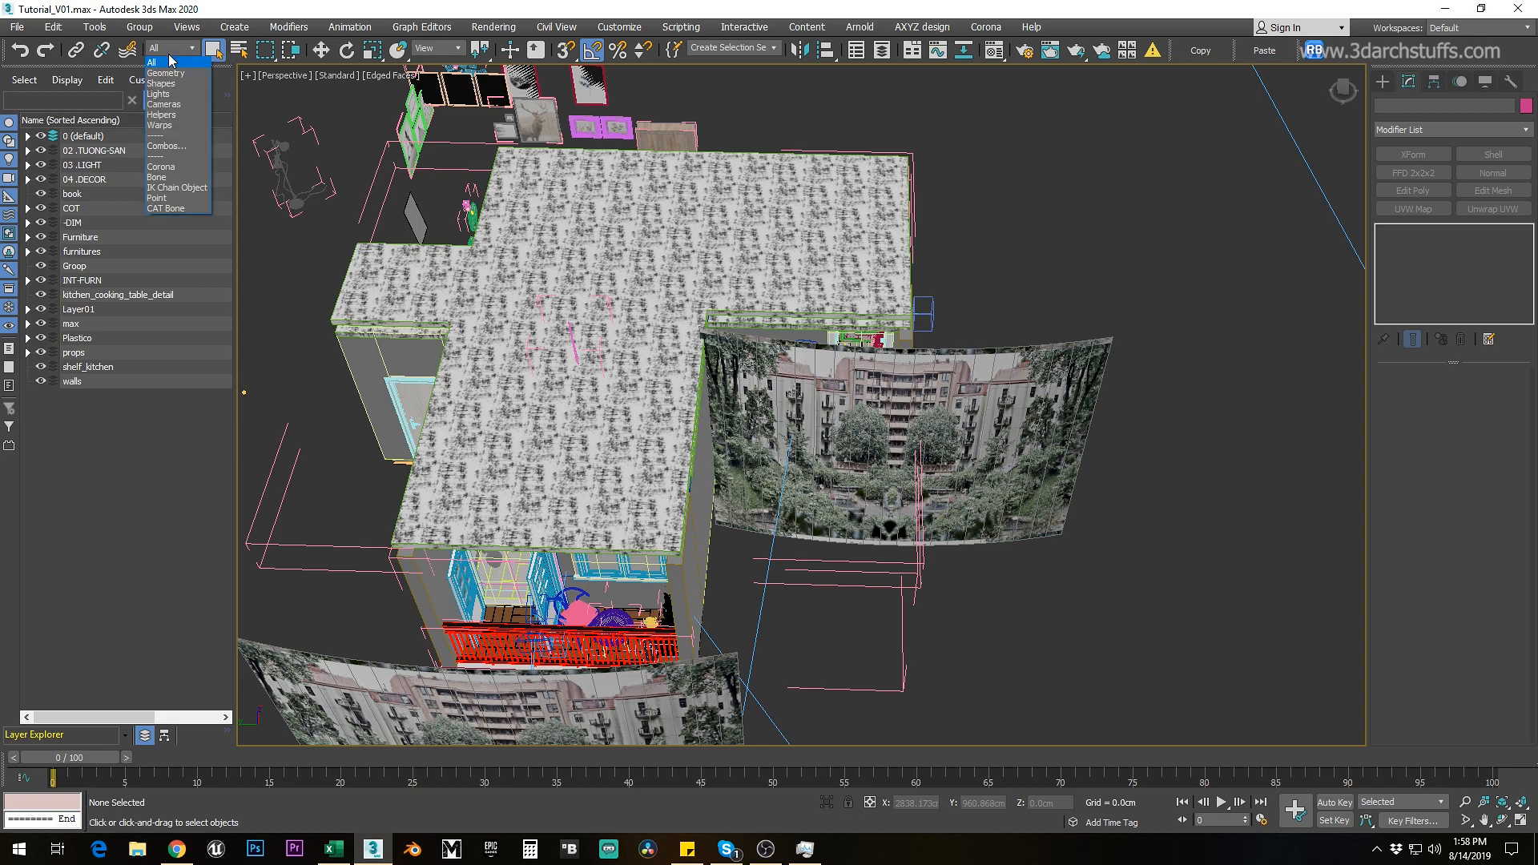
{"action": "left_click", "coordinate": [173, 77]}
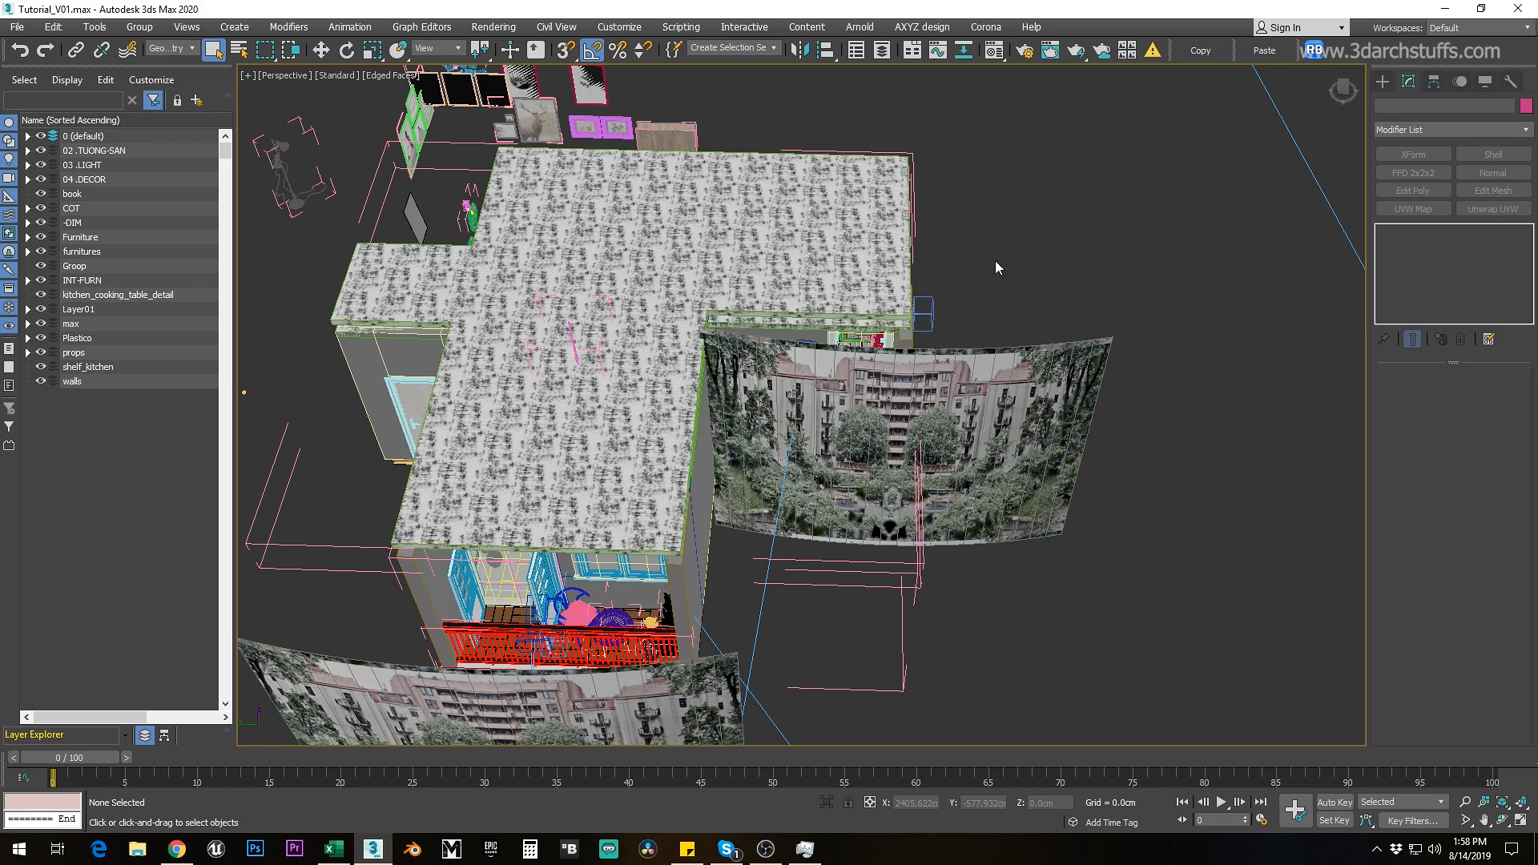
{"action": "key", "text": "ctrl+a"}
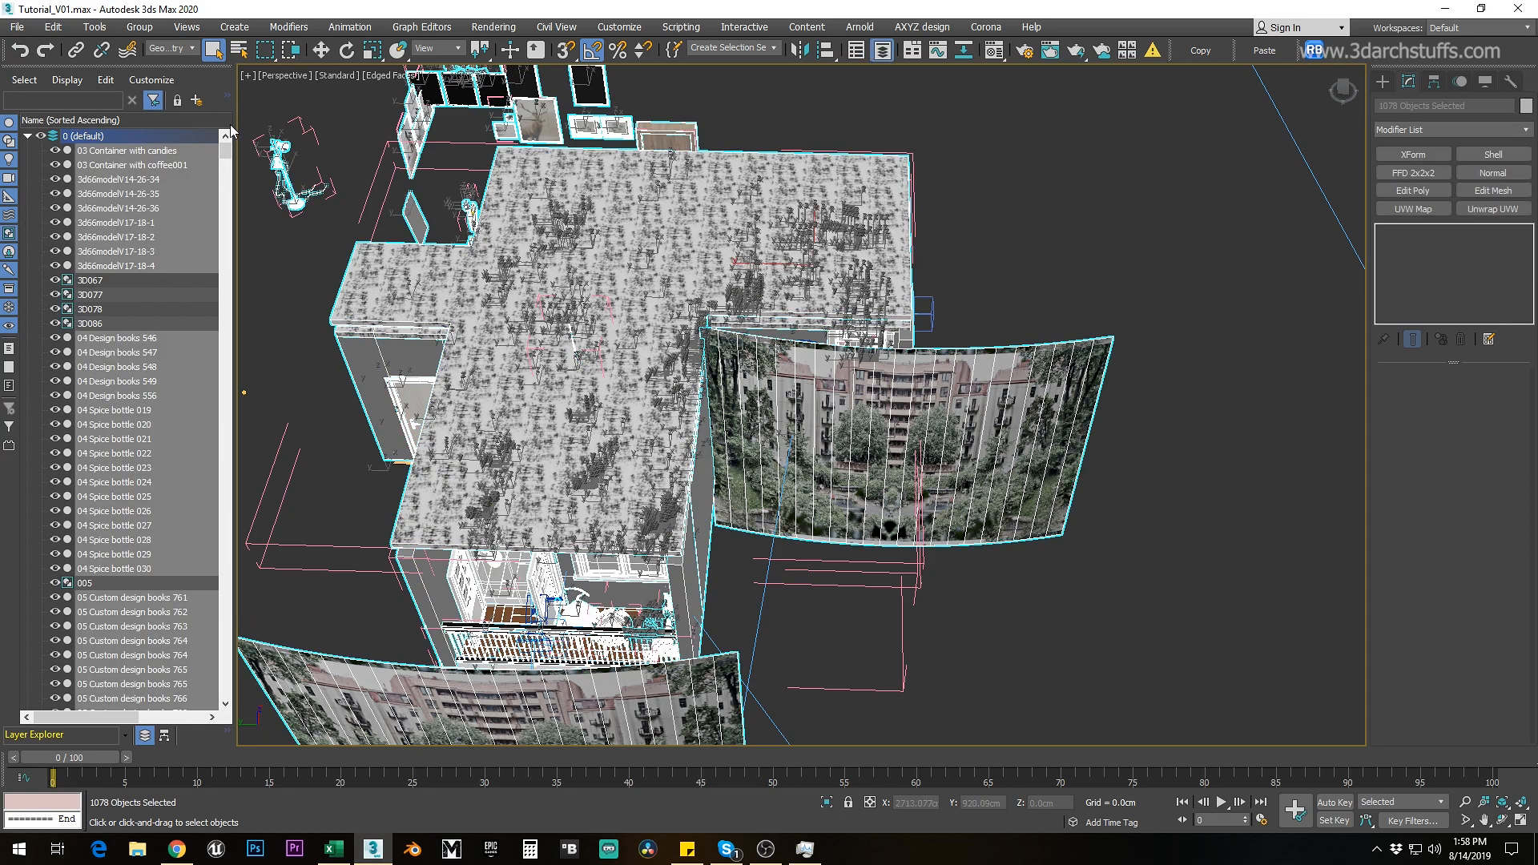
{"action": "left_click", "coordinate": [196, 101]}
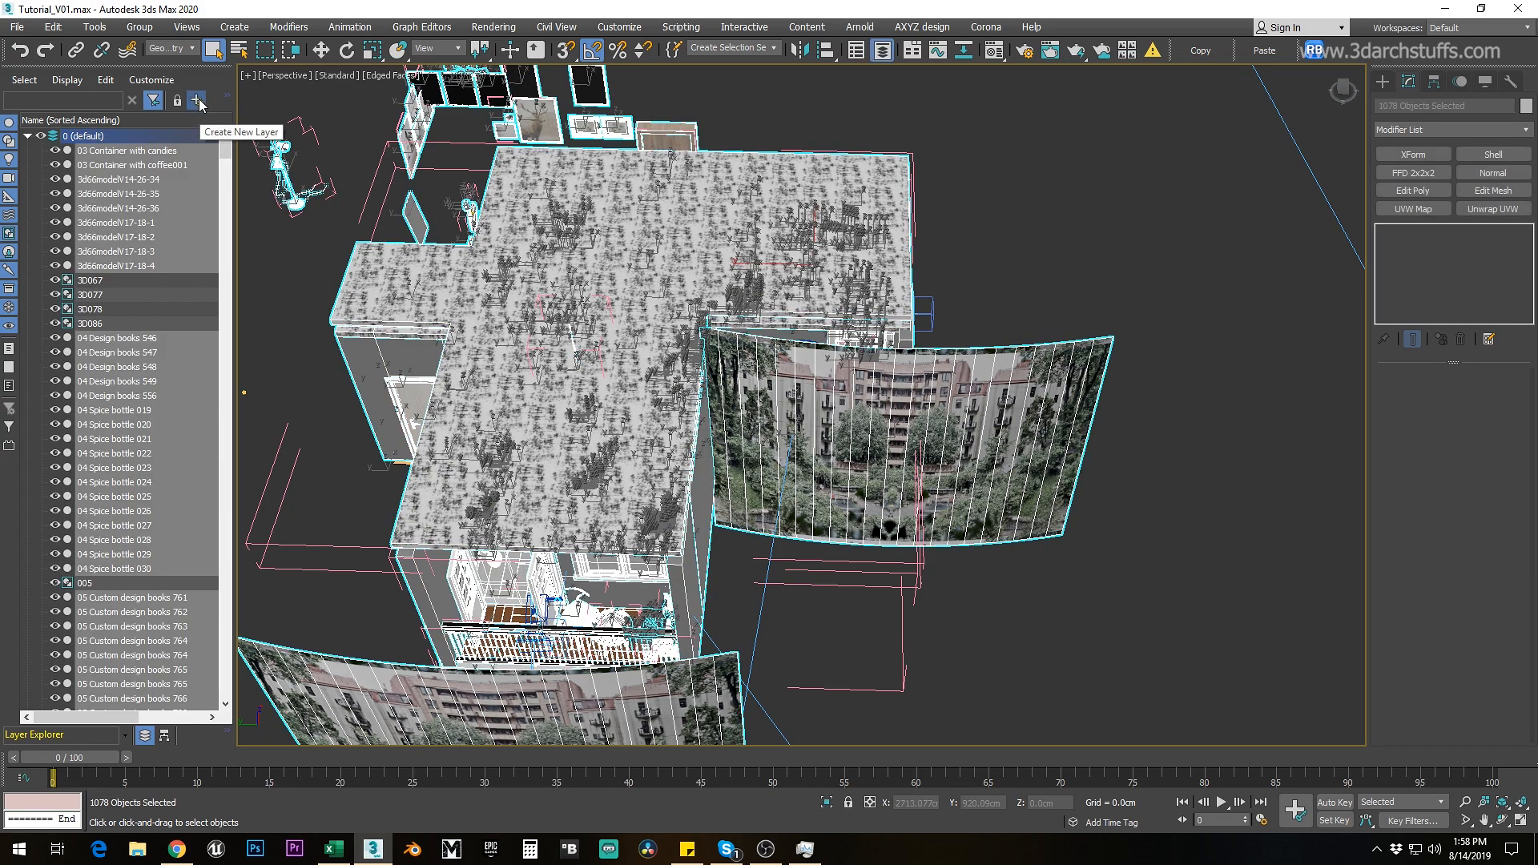
{"action": "type", "text": "01_SM_Geo"}
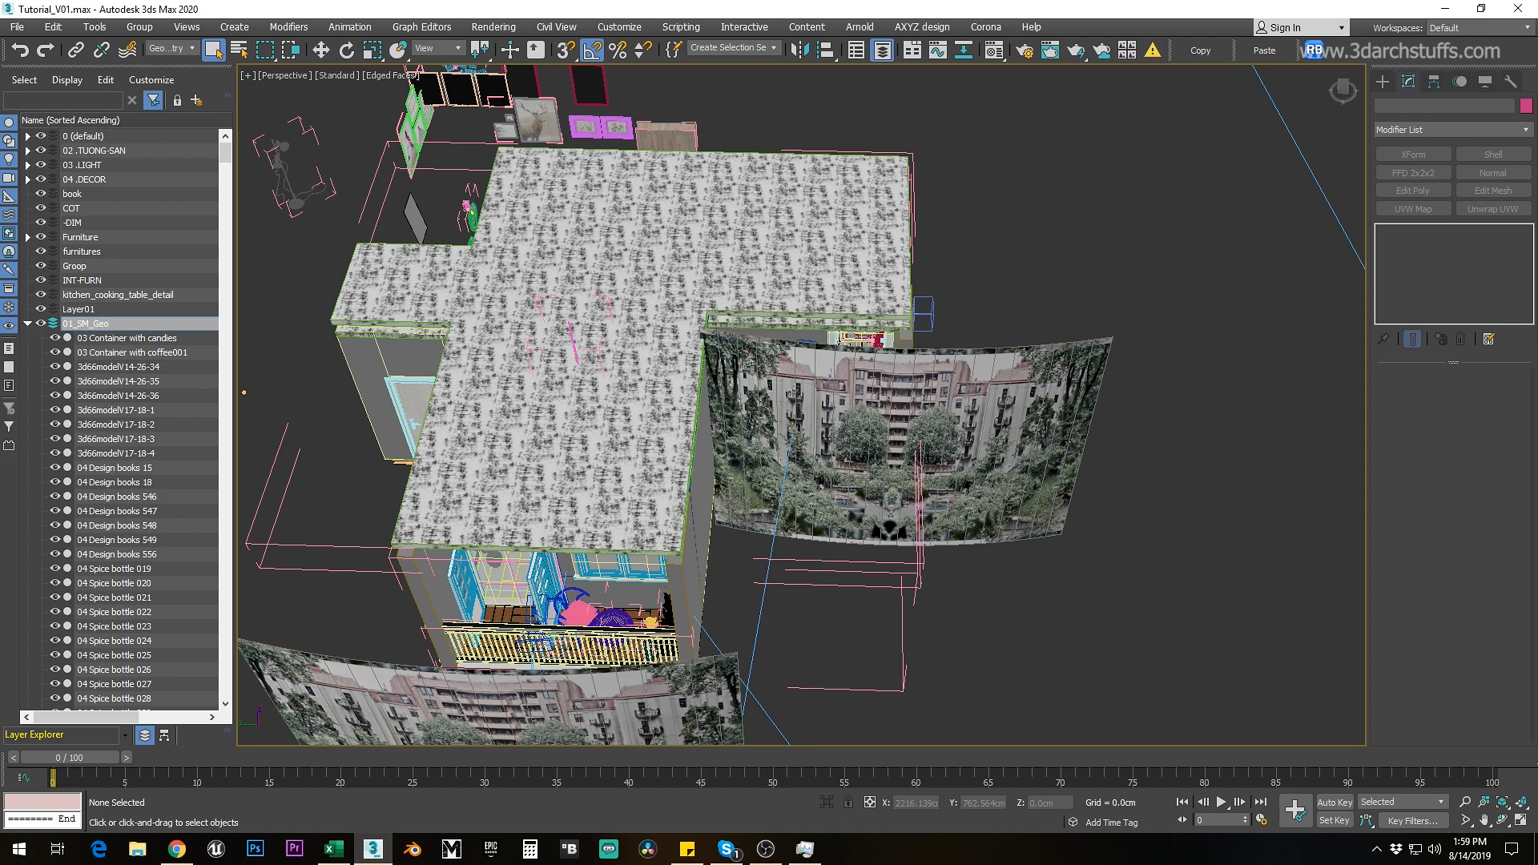
{"action": "key", "text": "Return"}
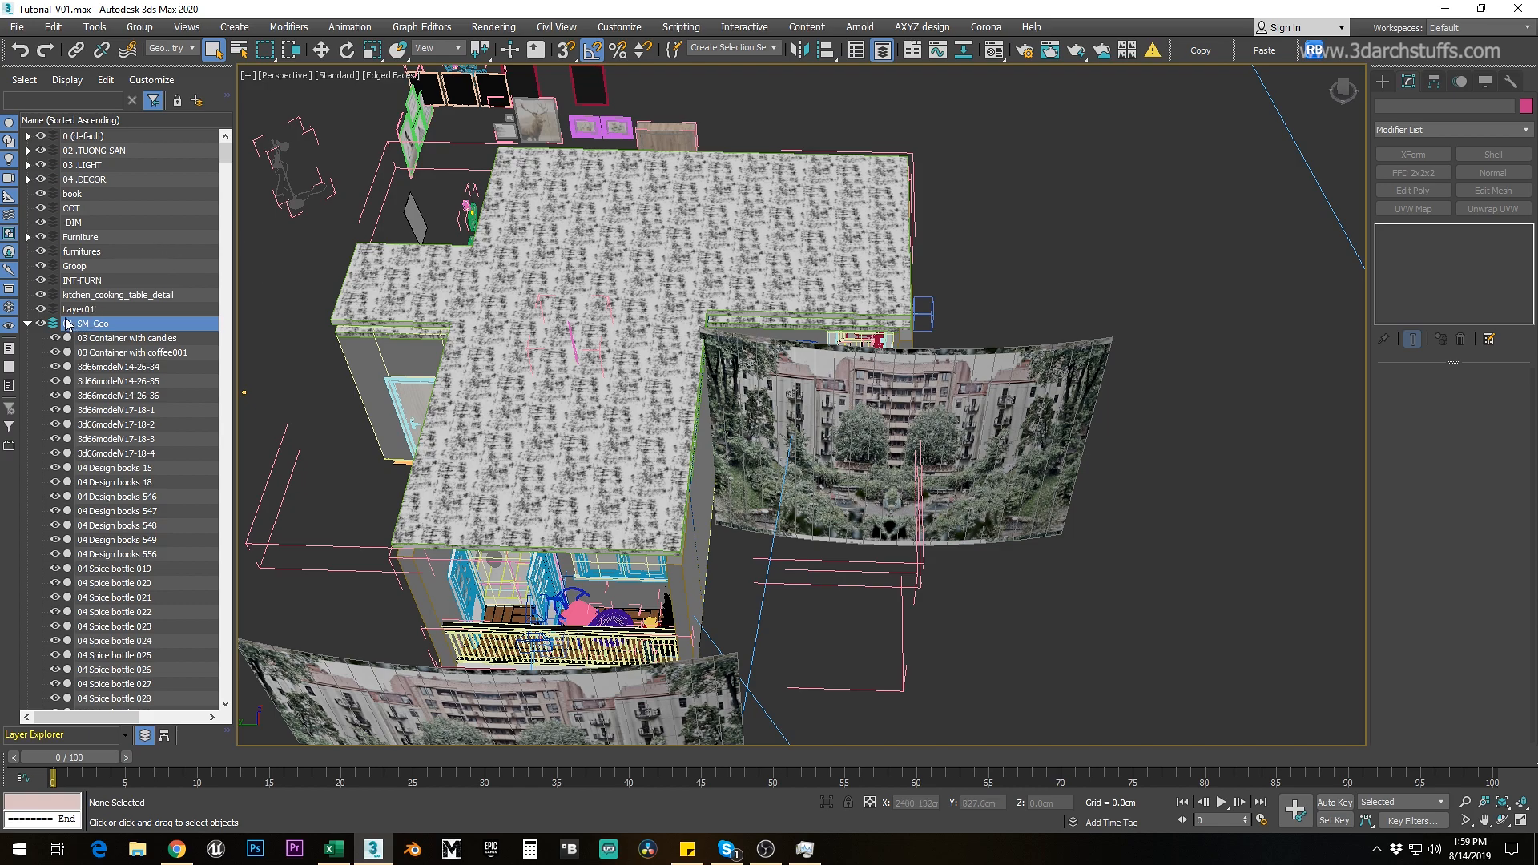
Step: Hide the 01_SM_Geo layer and collapse its object list
{"action": "left_click", "coordinate": [40, 324]}
{"action": "left_click", "coordinate": [29, 324]}
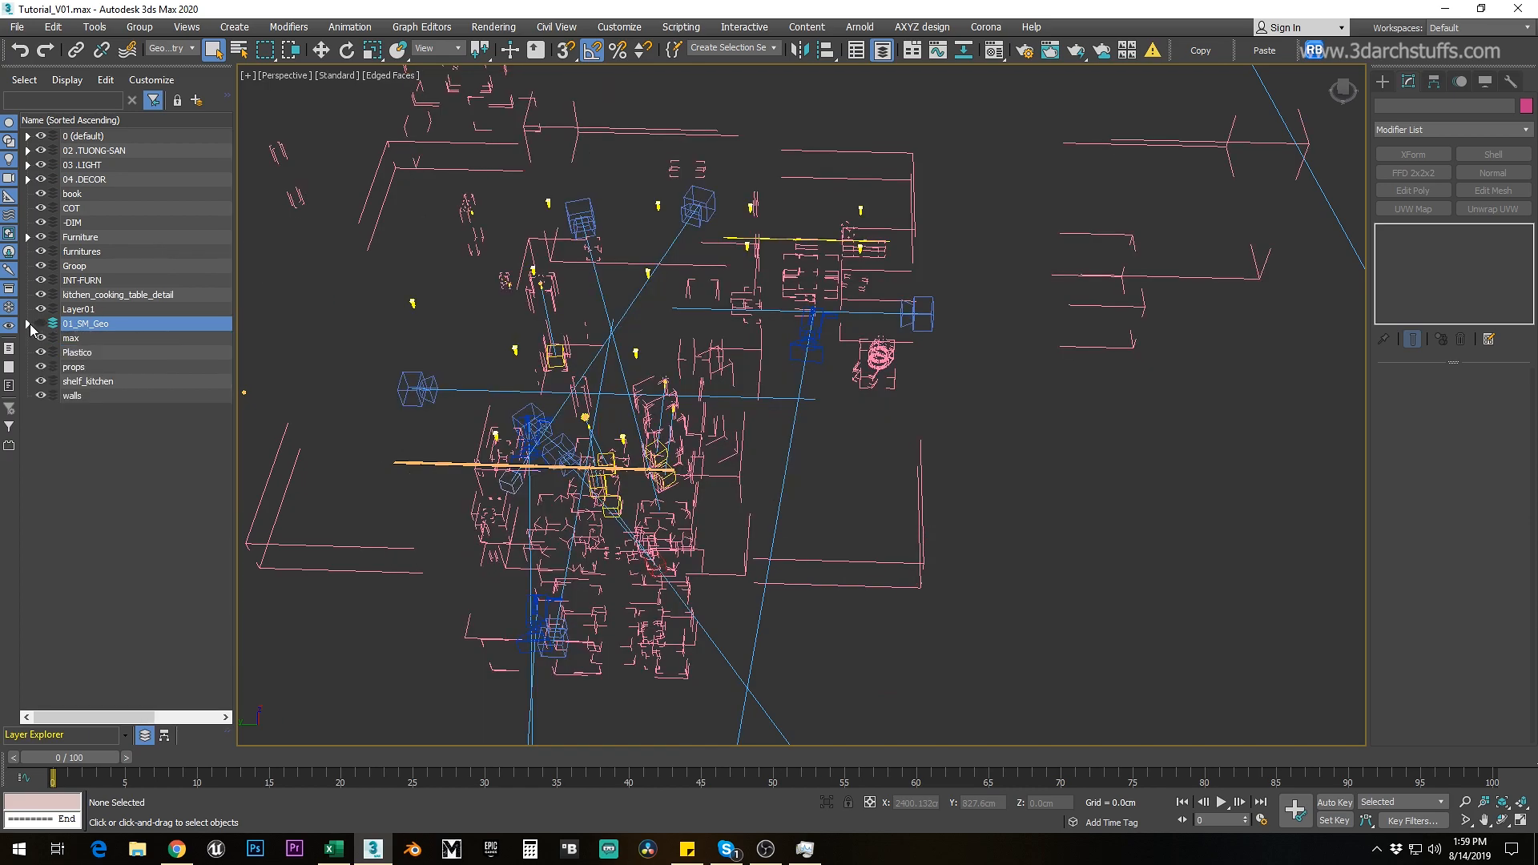
{"action": "left_click", "coordinate": [114, 458]}
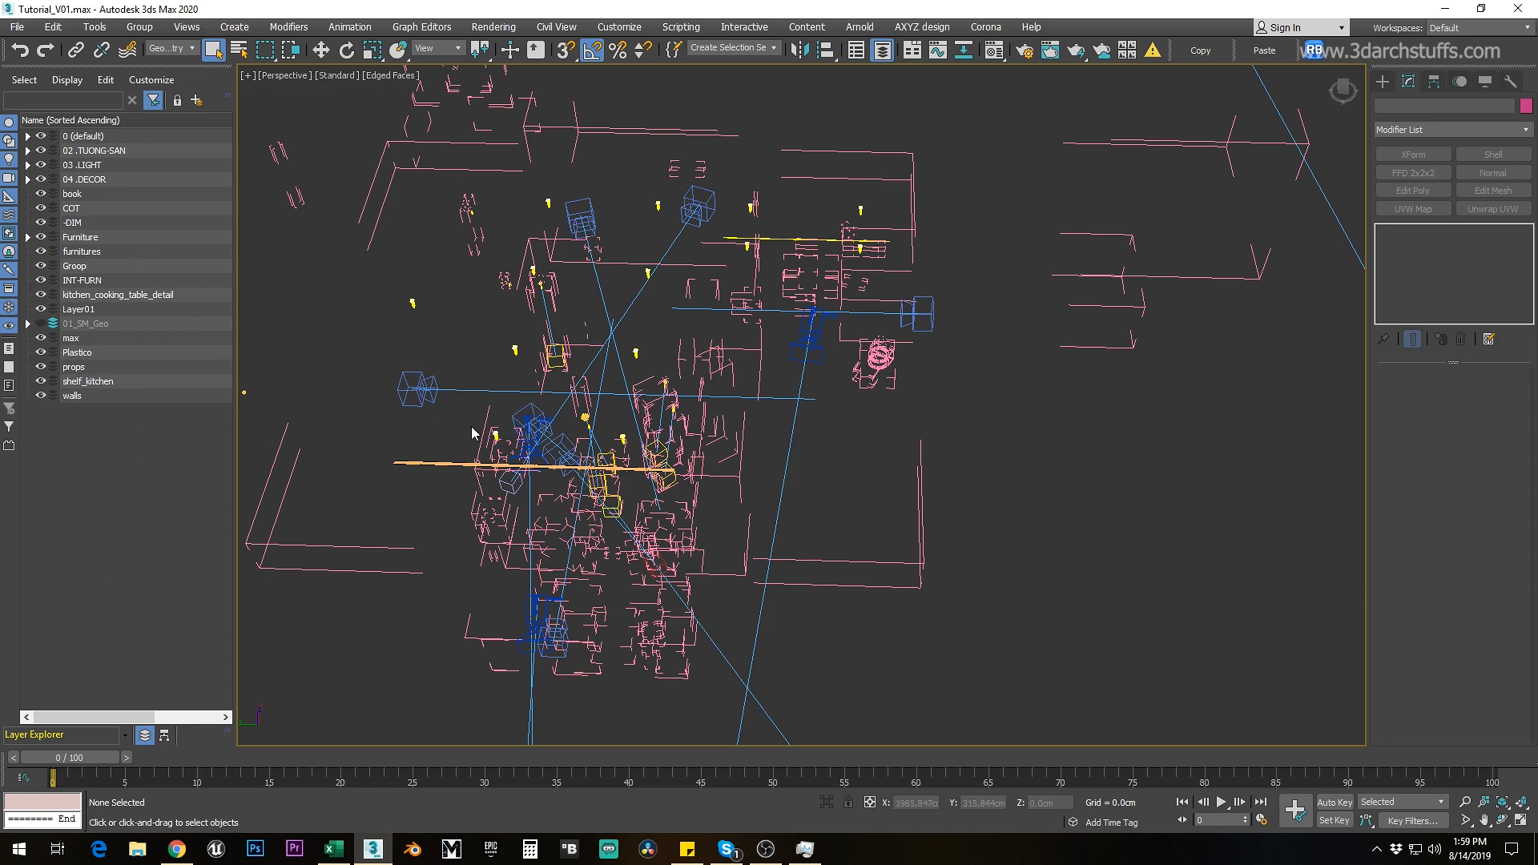
{"action": "left_click", "coordinate": [95, 328]}
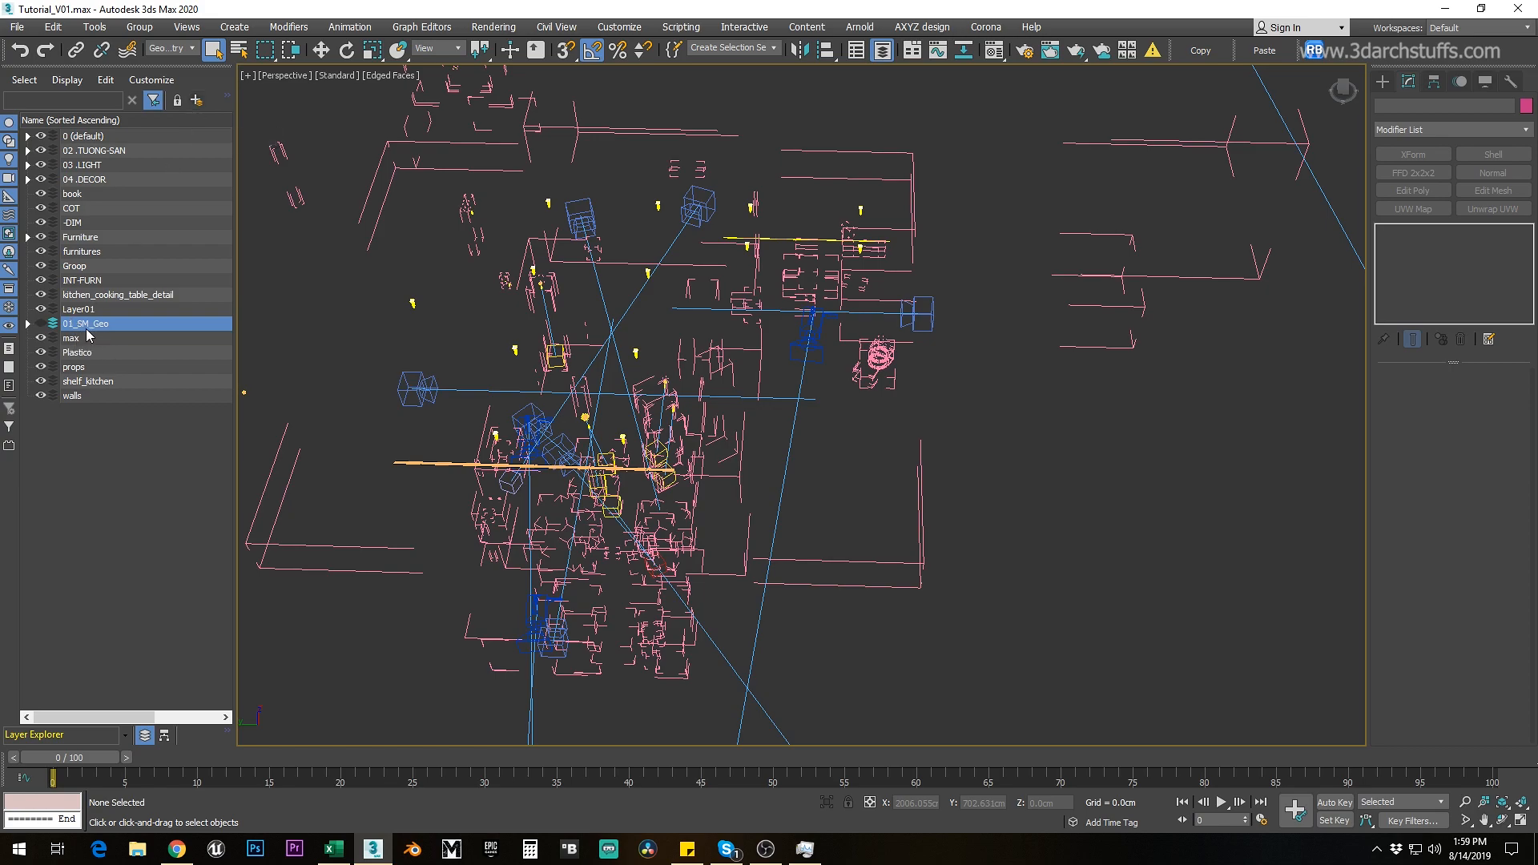
{"action": "left_click", "coordinate": [114, 469]}
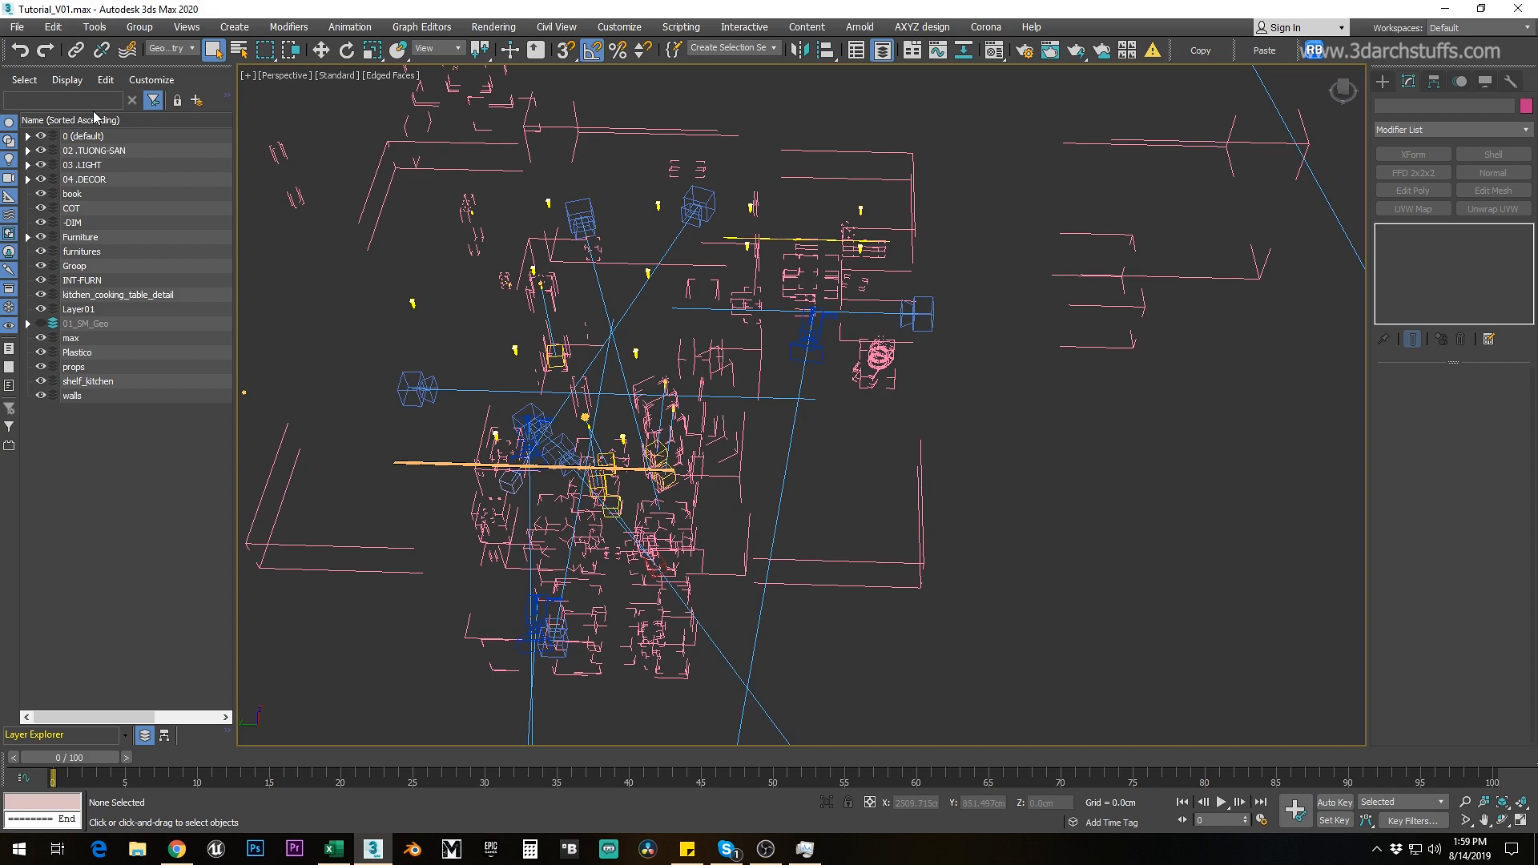
Step: Select all lights, put them on a new layer named 02_Lights, and hide and collapse that layer
{"action": "left_click", "coordinate": [171, 49]}
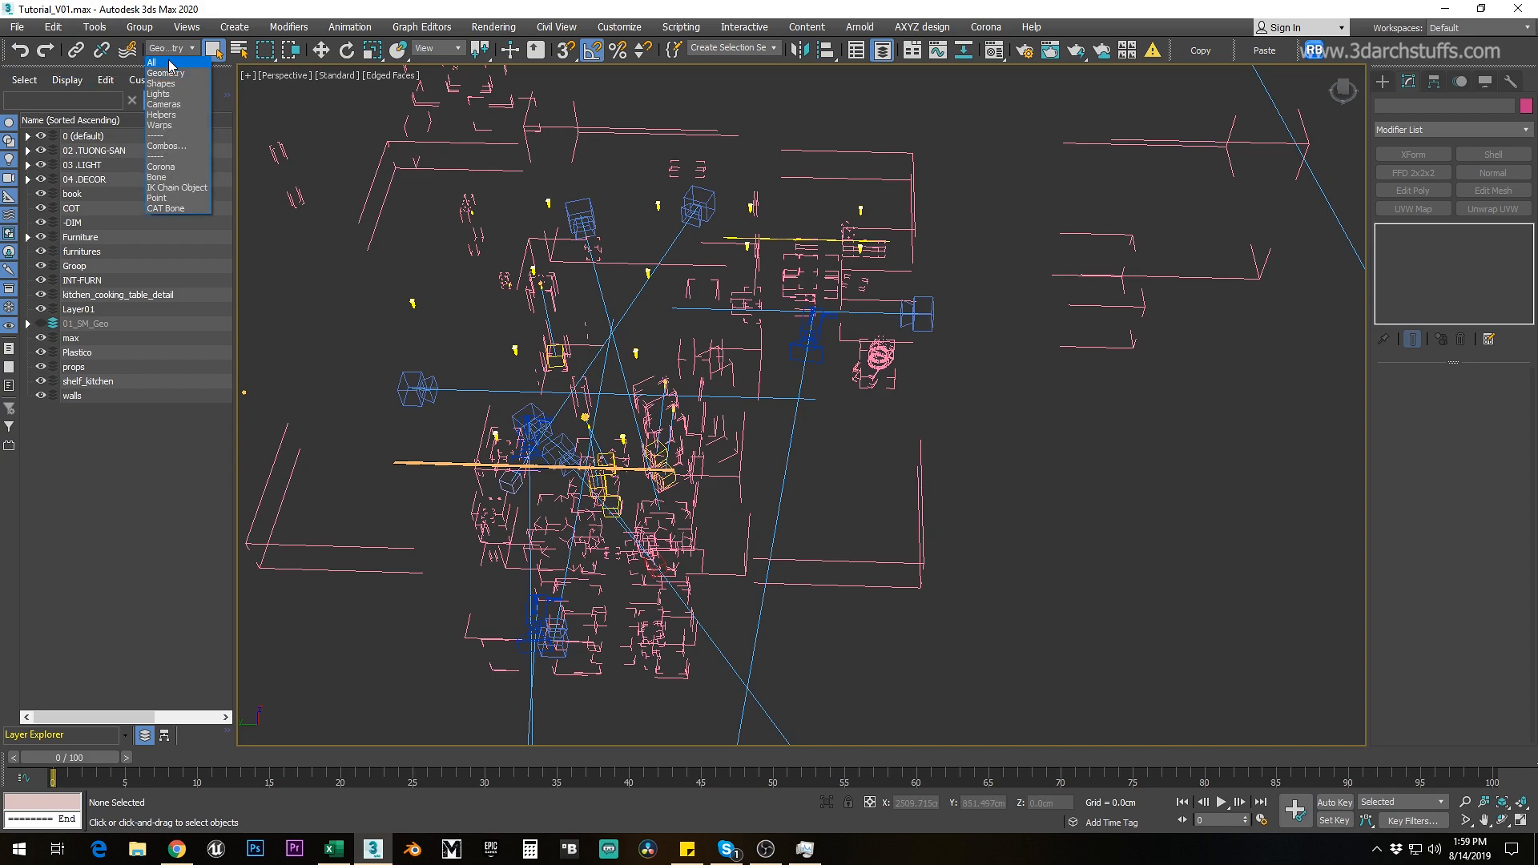
{"action": "left_click", "coordinate": [167, 83]}
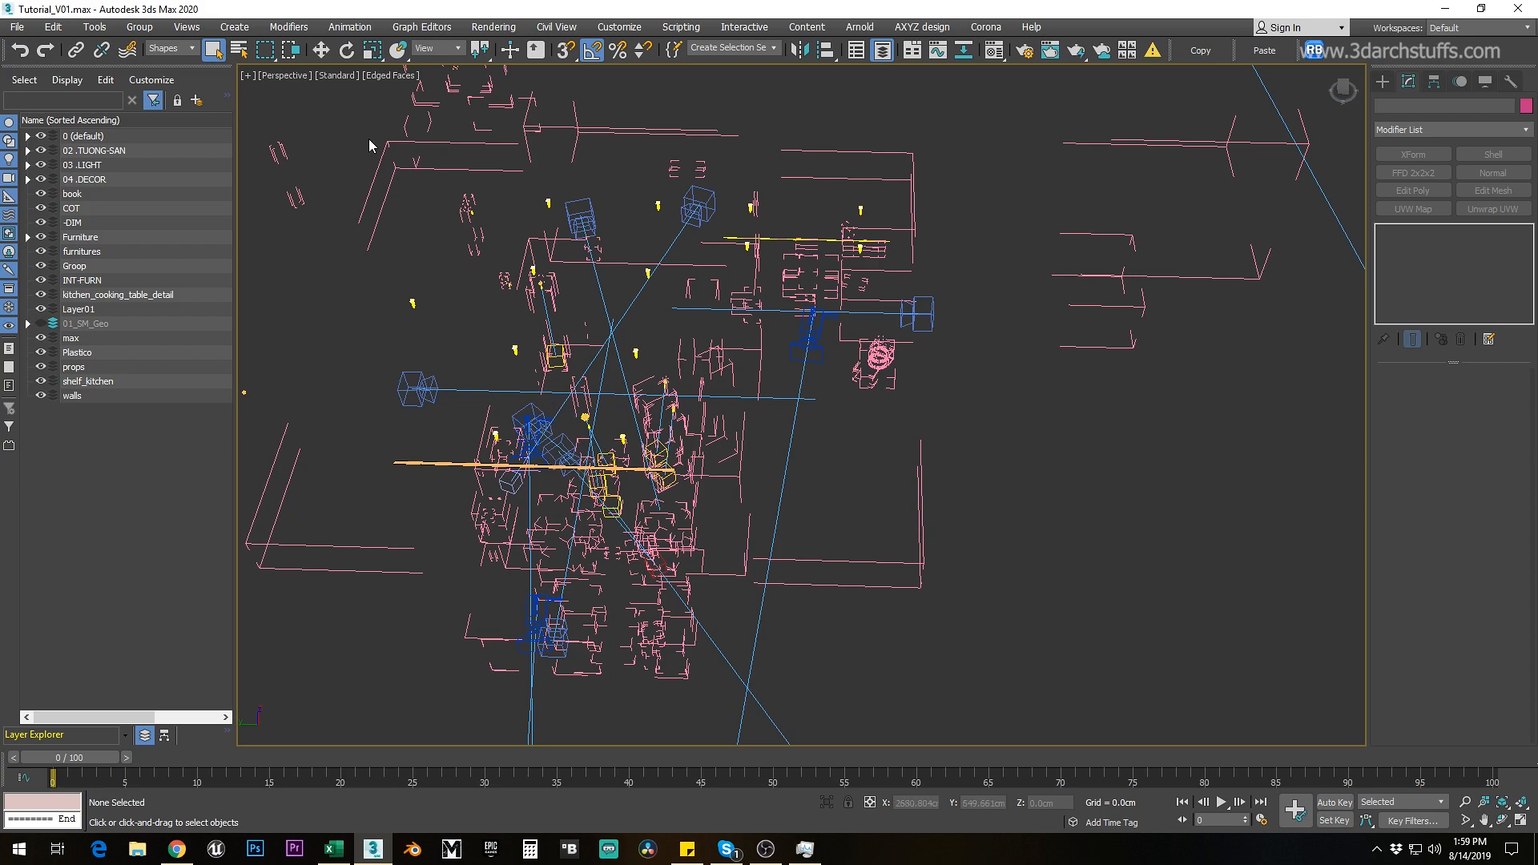
{"action": "left_click", "coordinate": [171, 48]}
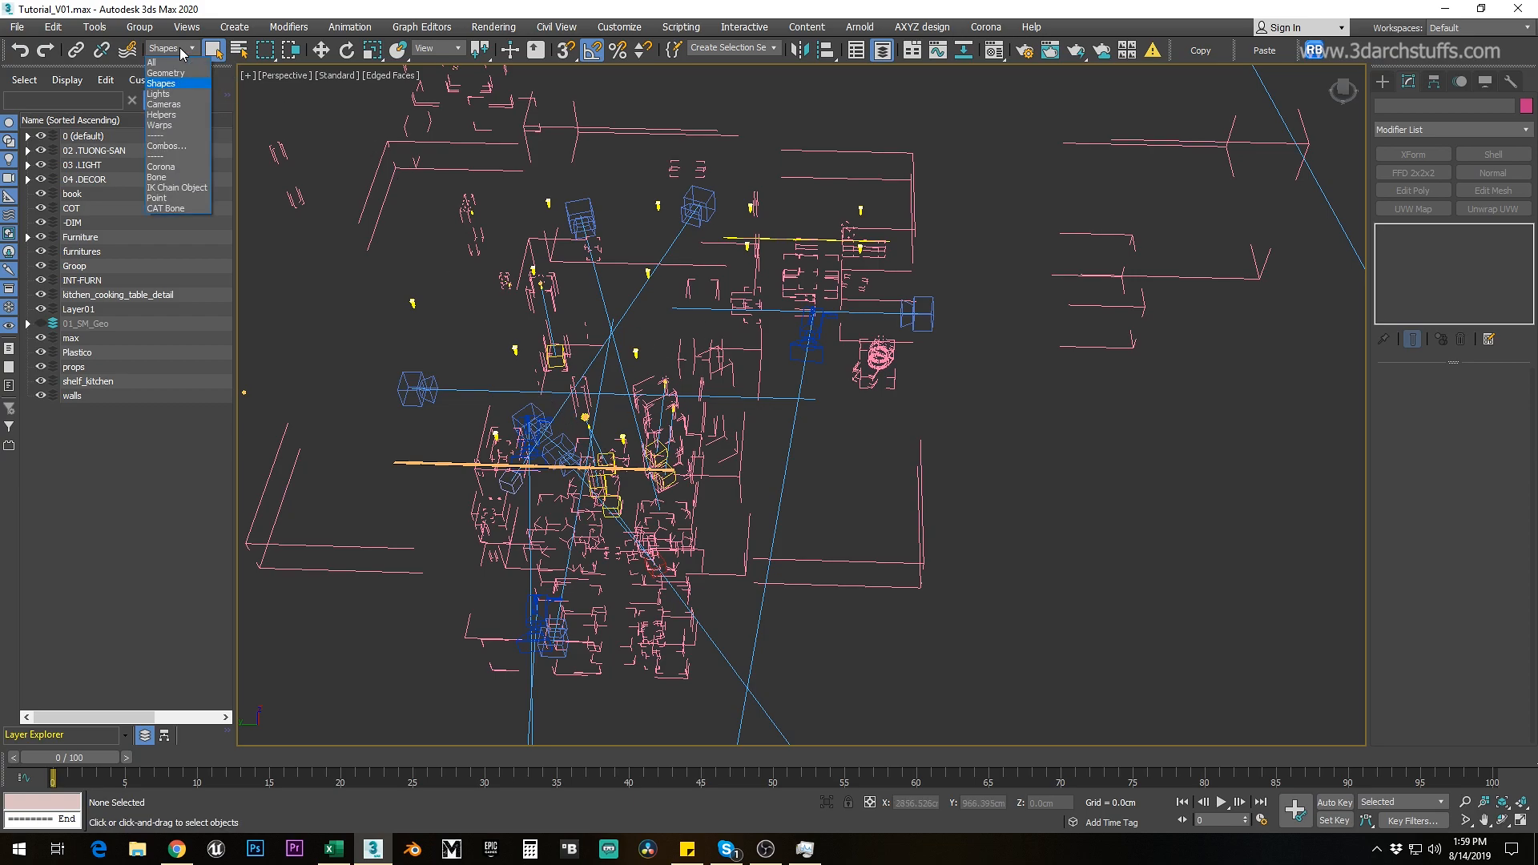
{"action": "left_click", "coordinate": [161, 93]}
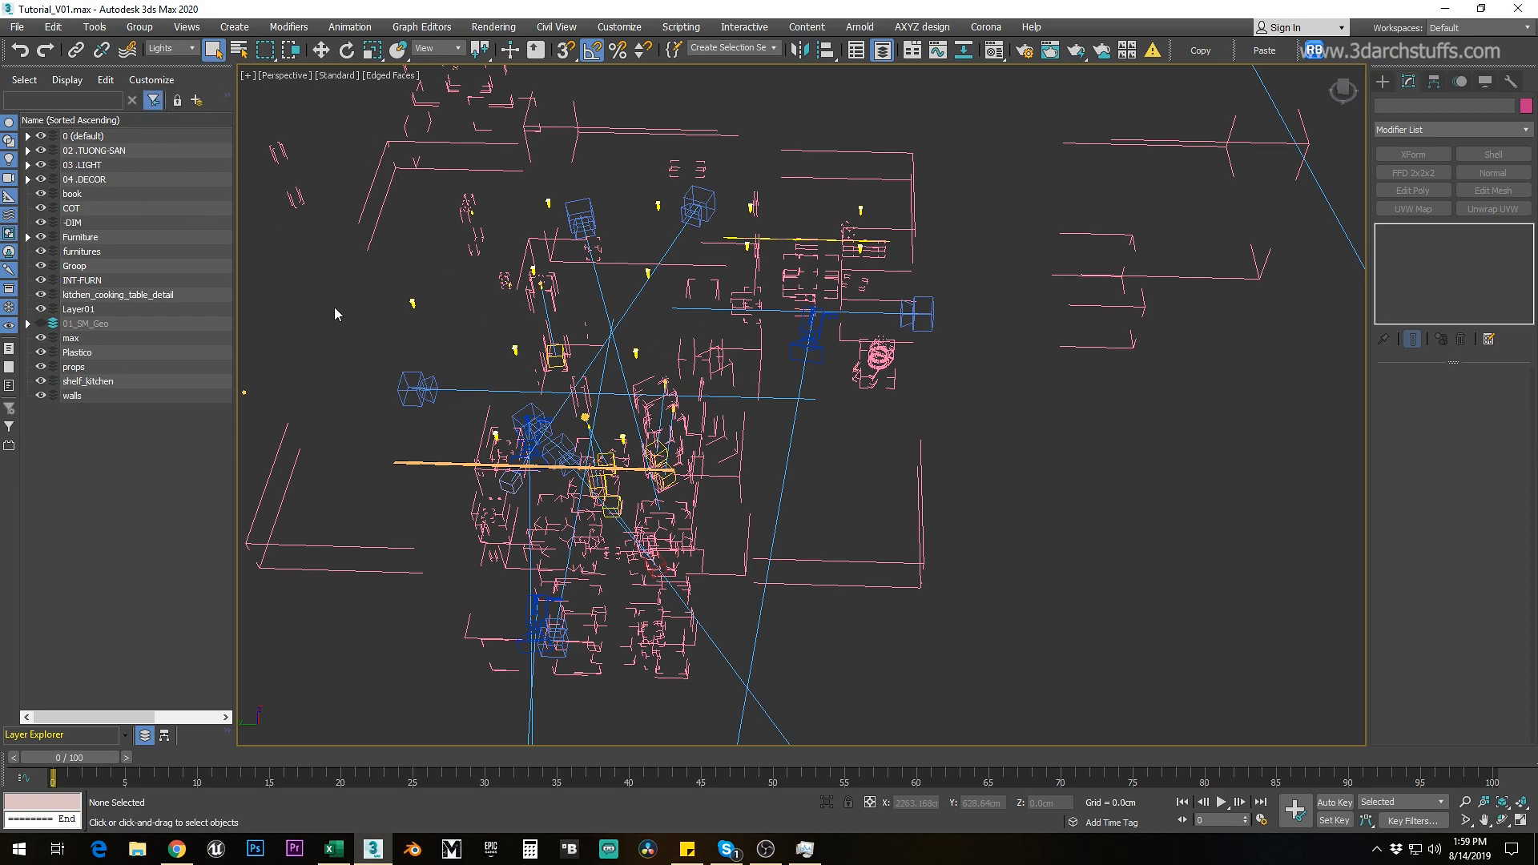
{"action": "key", "text": "ctrl+a"}
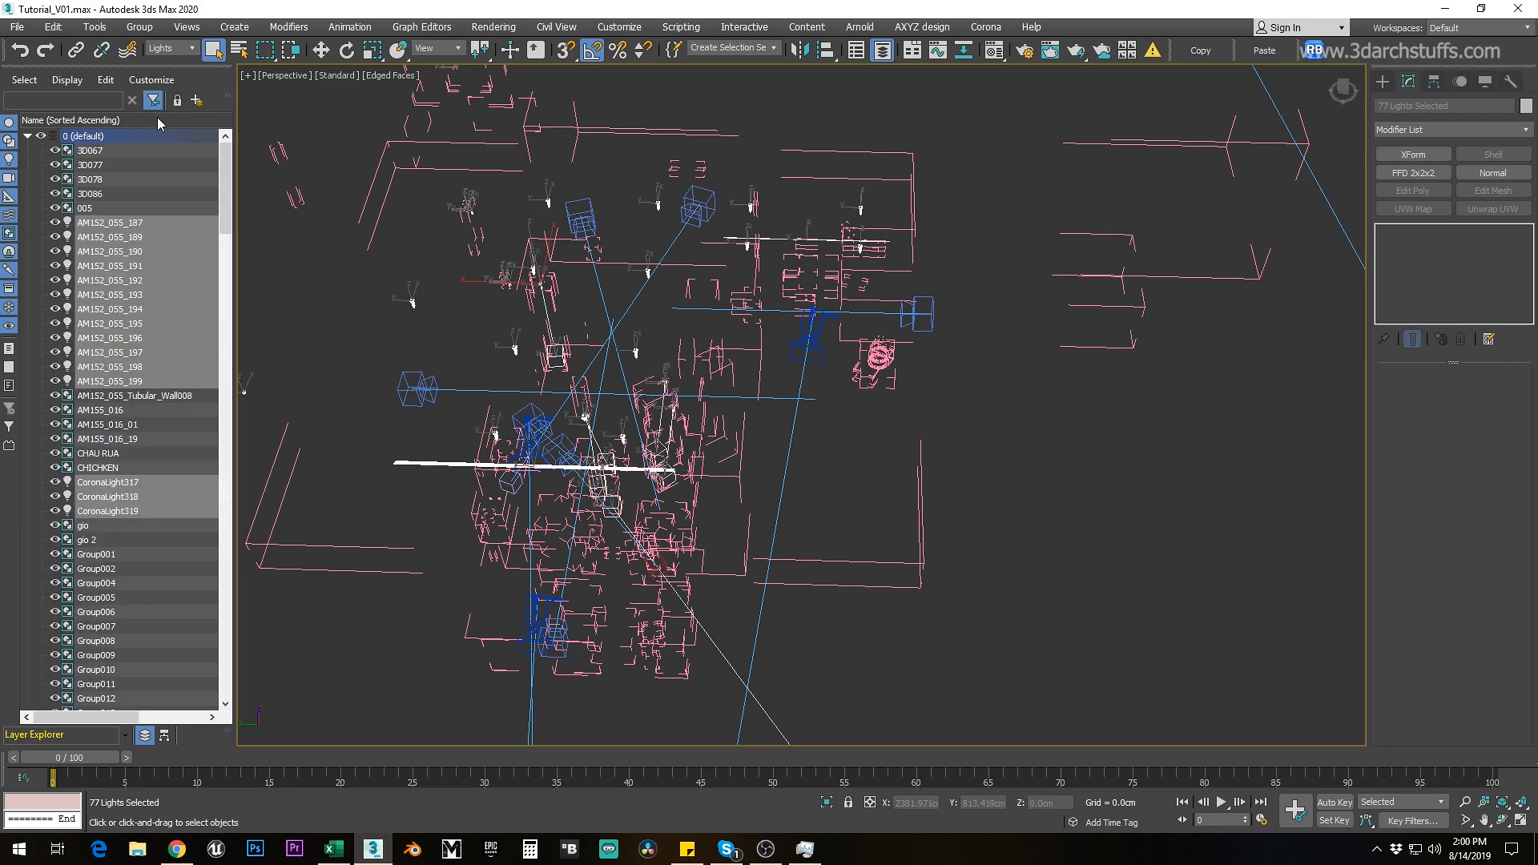
{"action": "left_click", "coordinate": [196, 100]}
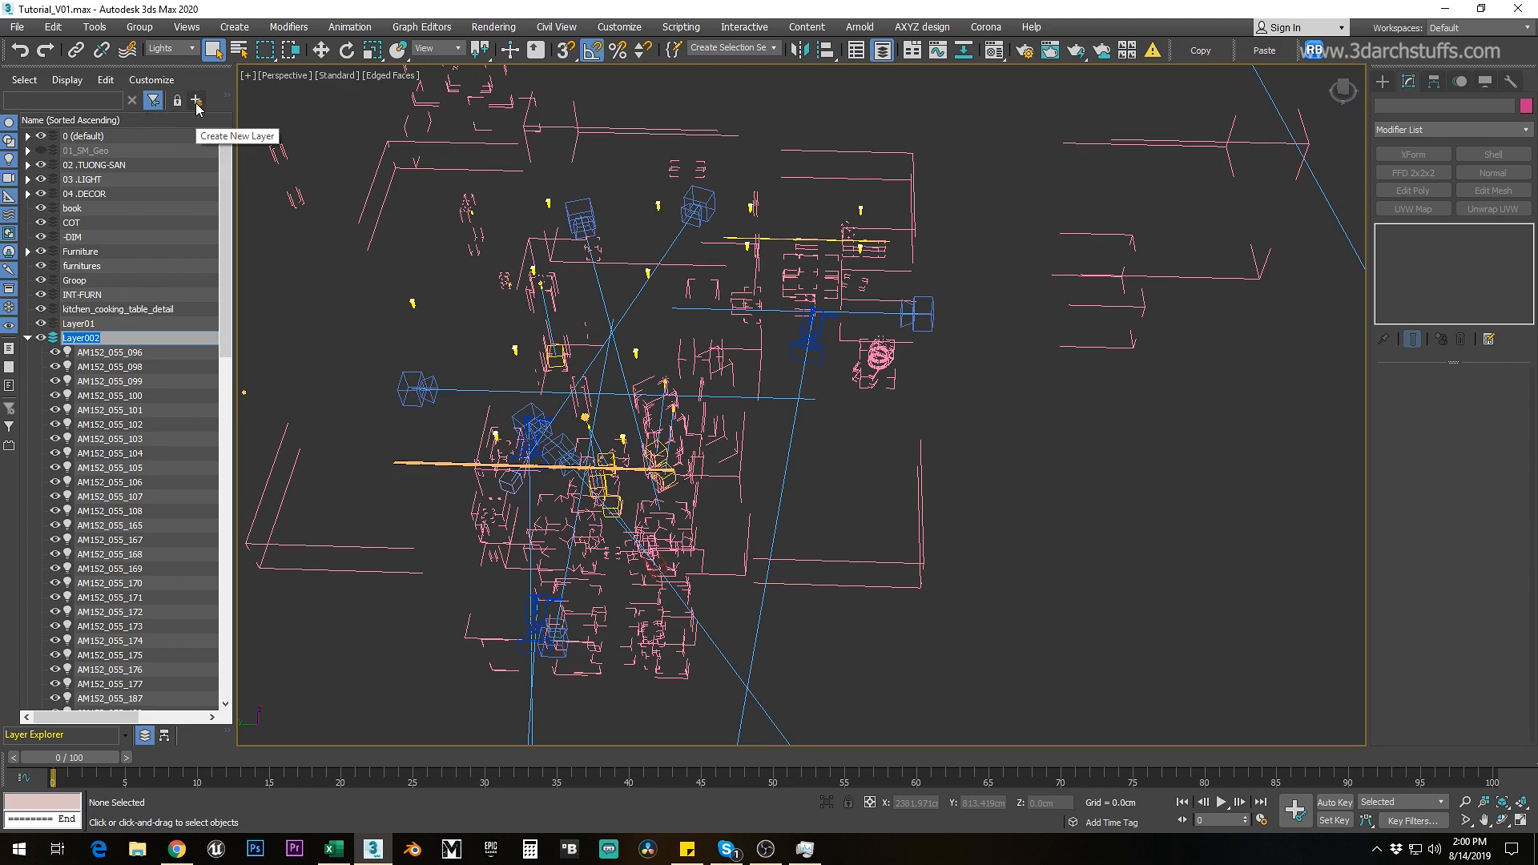
{"action": "type", "text": "02_Lights"}
{"action": "key", "text": "Return"}
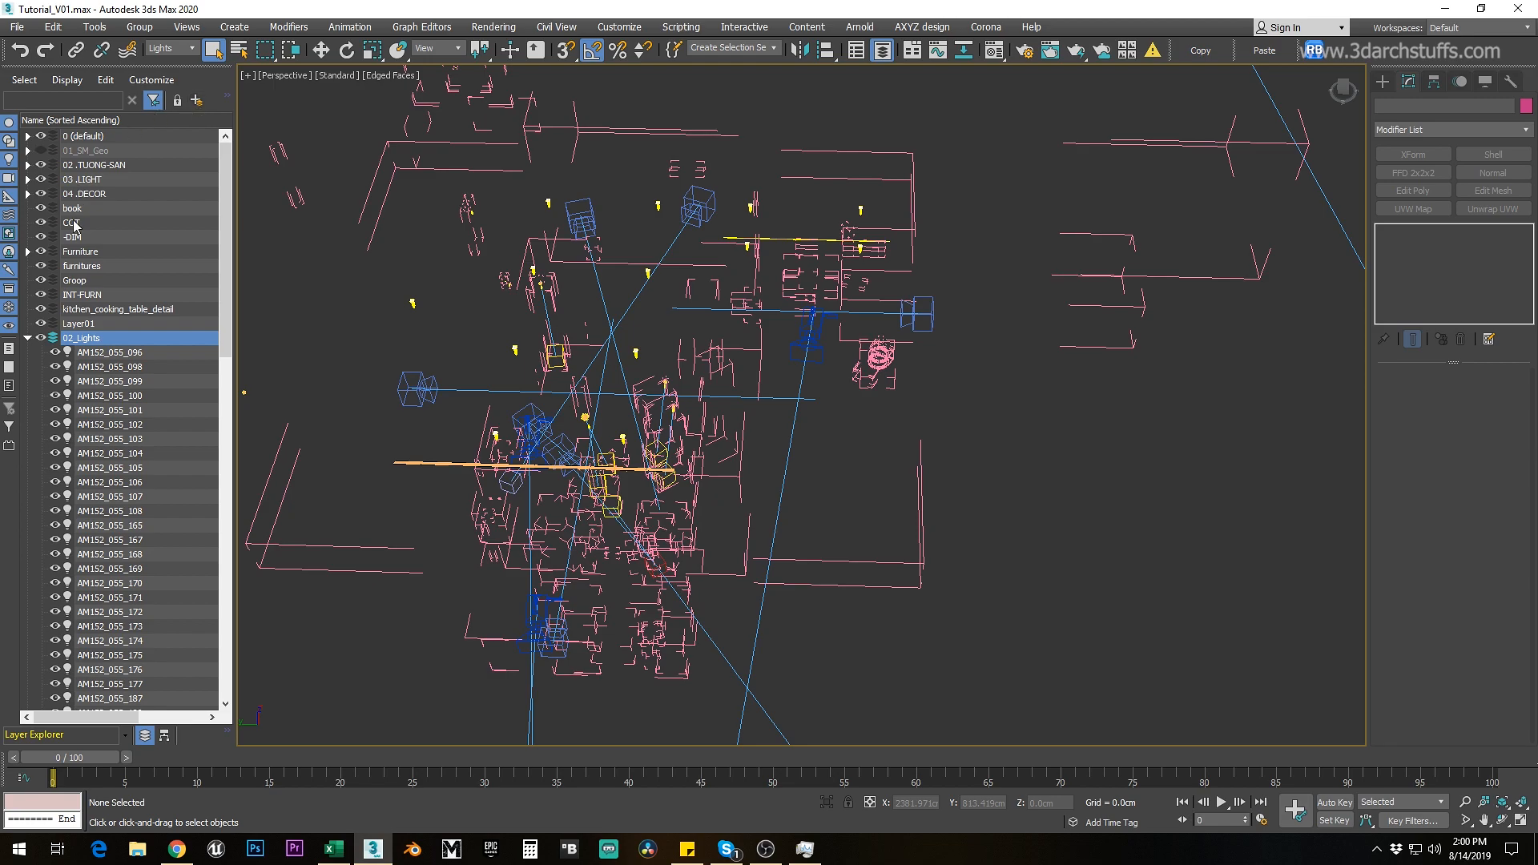
{"action": "left_click", "coordinate": [40, 338]}
{"action": "left_click", "coordinate": [28, 338]}
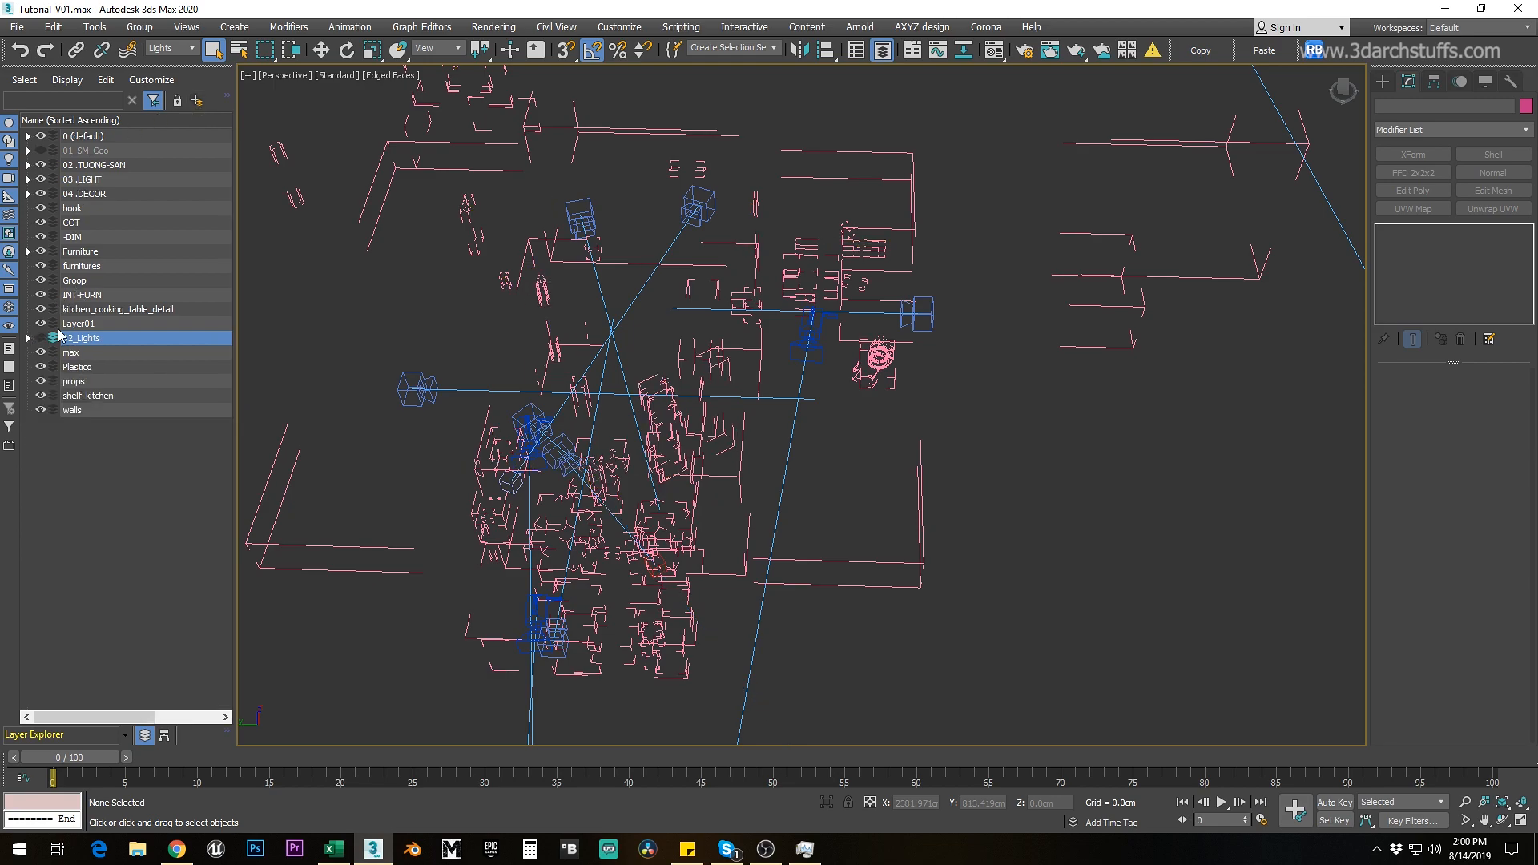
Step: Select all cameras, put them on a new layer named 03_Cameras, and hide and collapse that layer
{"action": "left_click", "coordinate": [182, 50]}
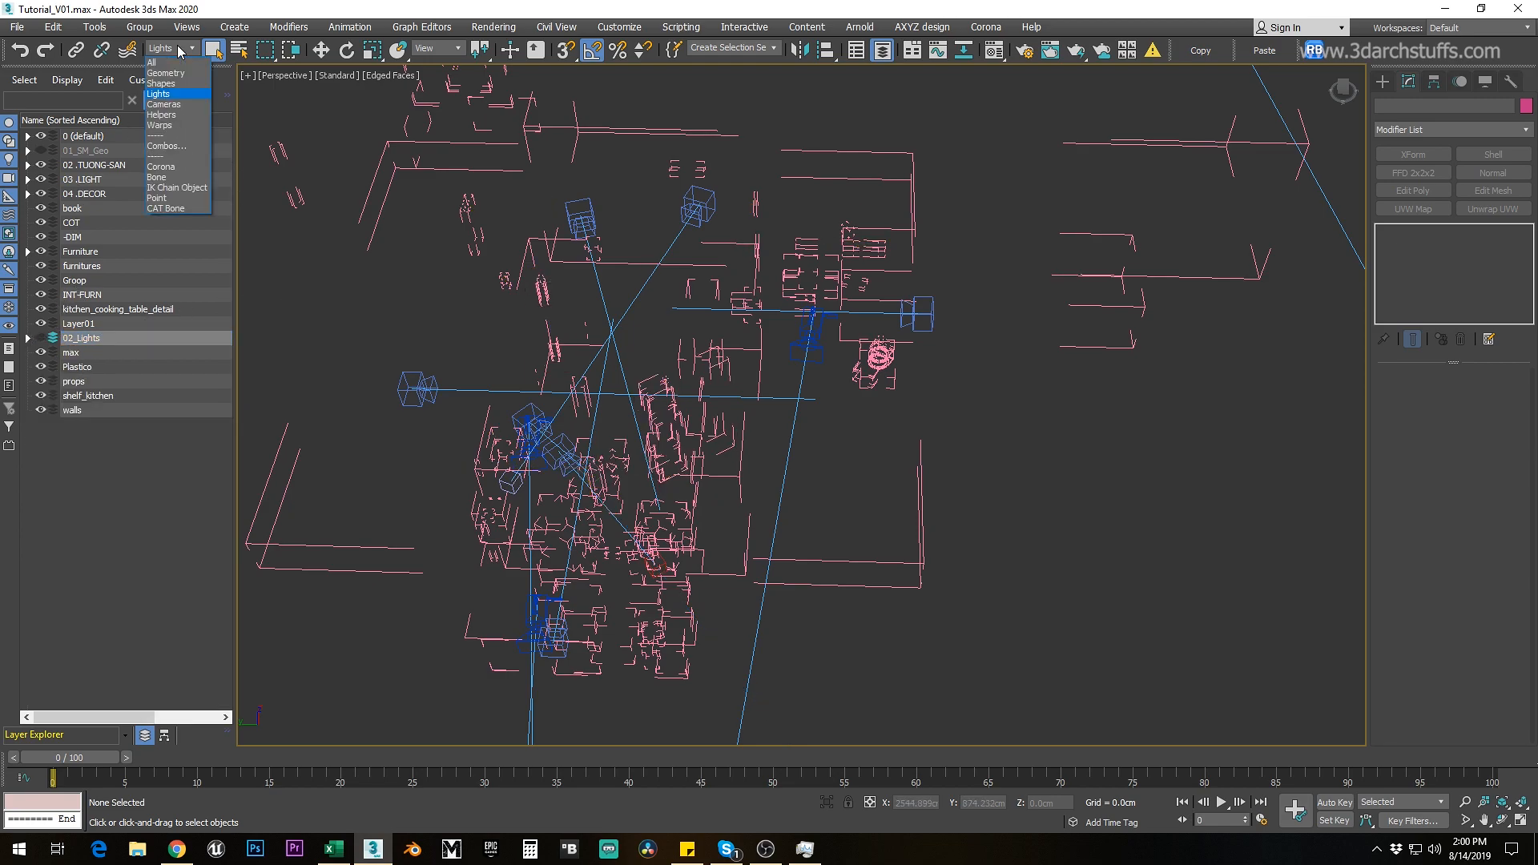
{"action": "left_click", "coordinate": [172, 107]}
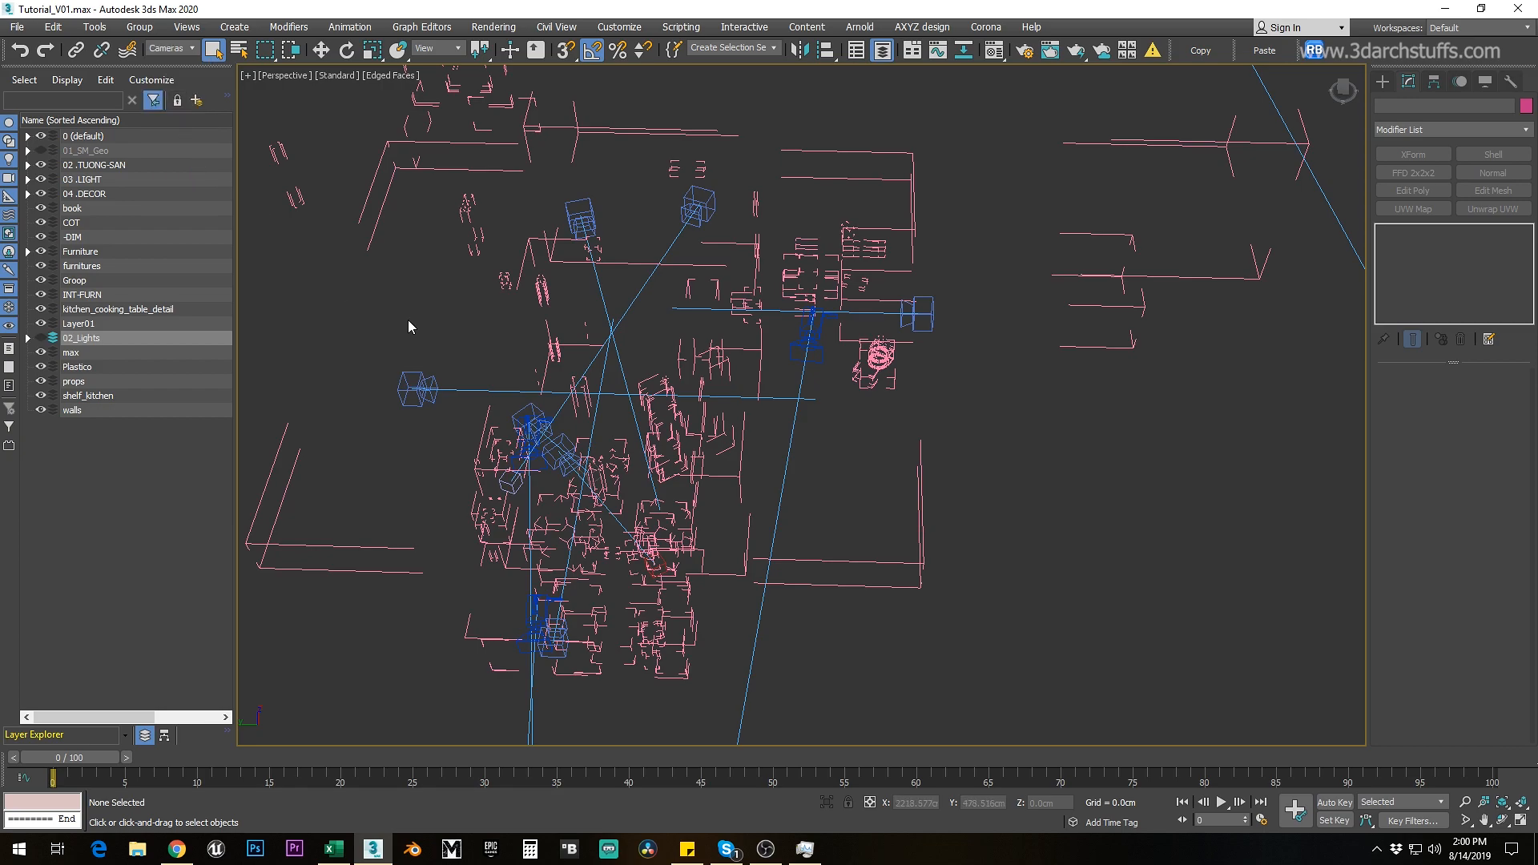
{"action": "key", "text": "ctrl+a"}
{"action": "left_click", "coordinate": [198, 100]}
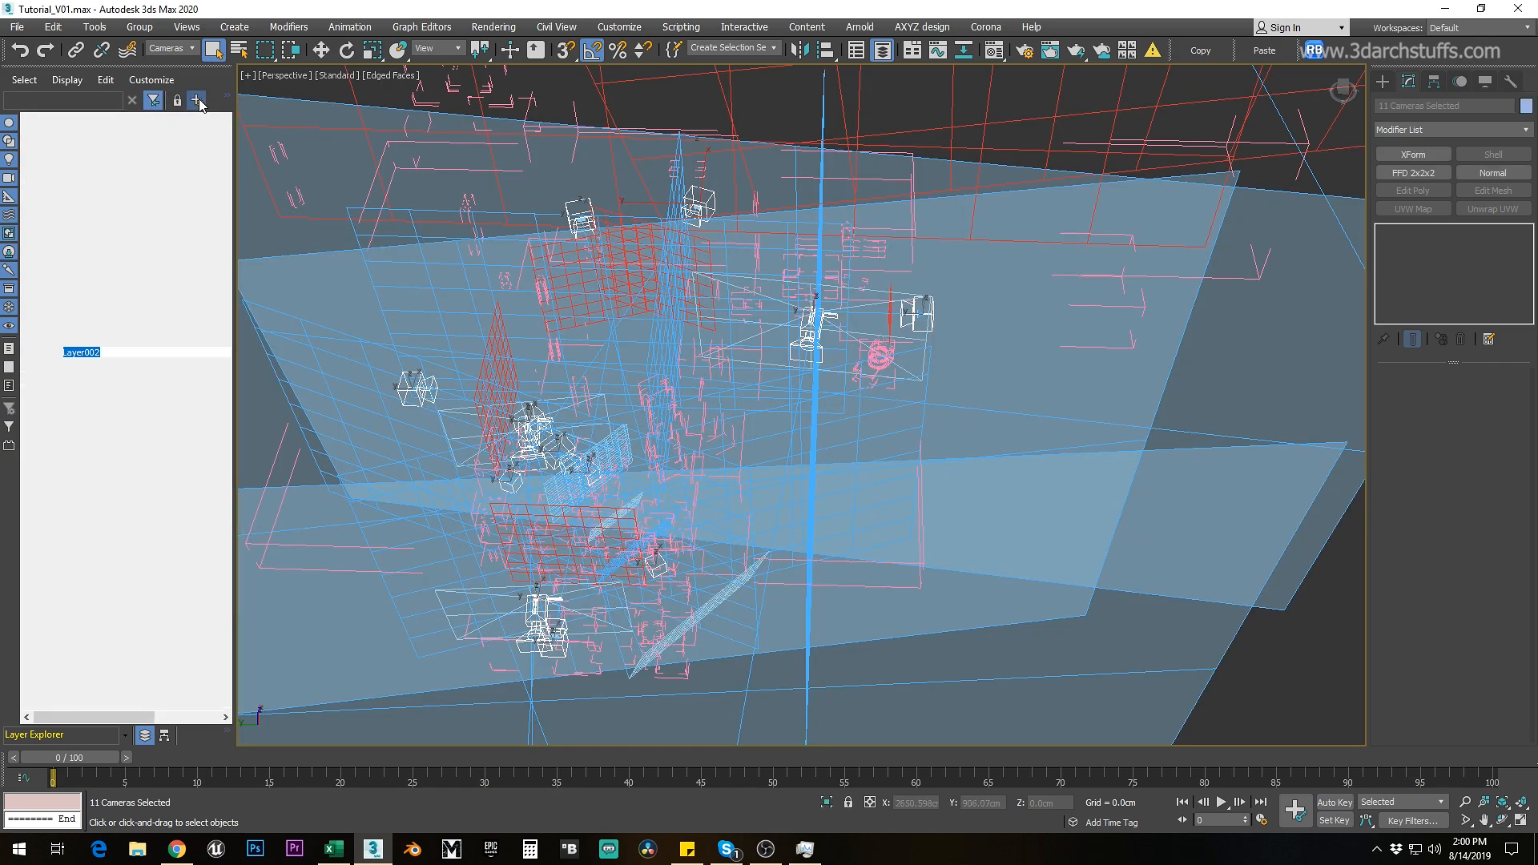
{"action": "type", "text": "03"}
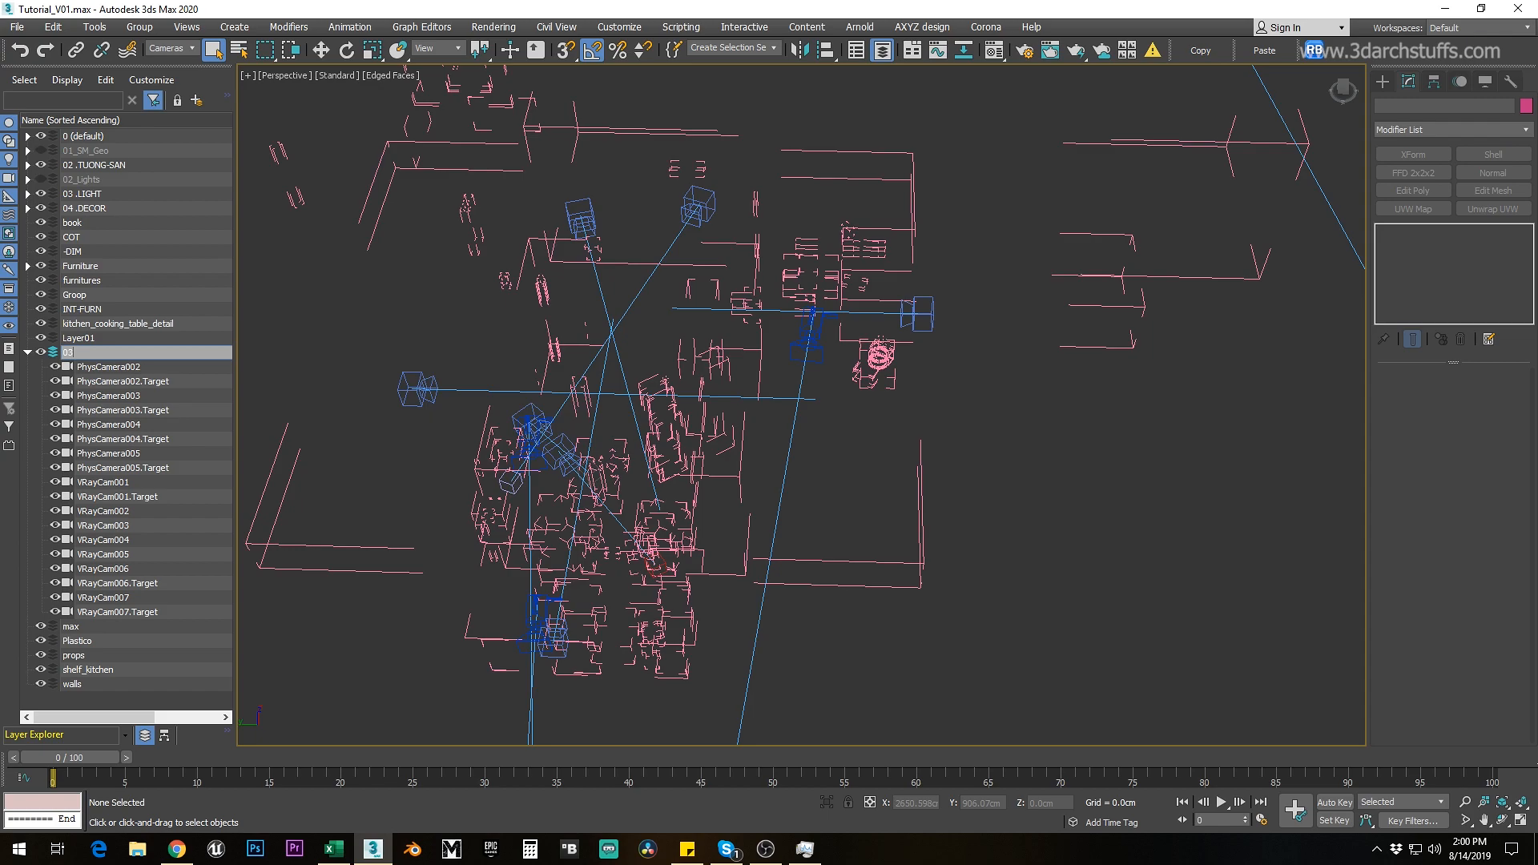
{"action": "type", "text": "_Cameras"}
{"action": "key", "text": "Return"}
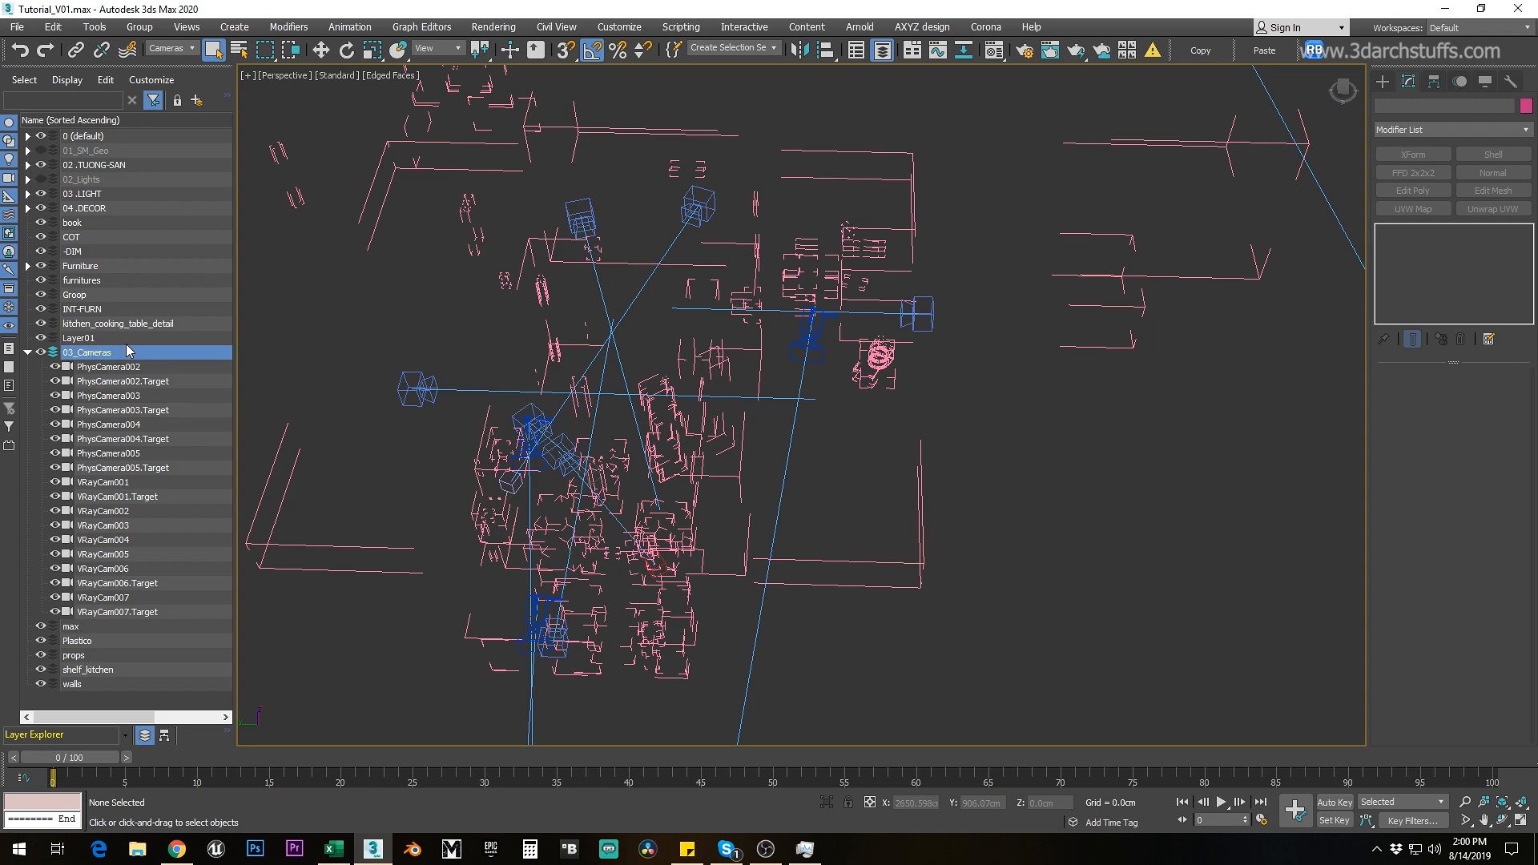
{"action": "left_click", "coordinate": [41, 352]}
{"action": "left_click", "coordinate": [28, 353]}
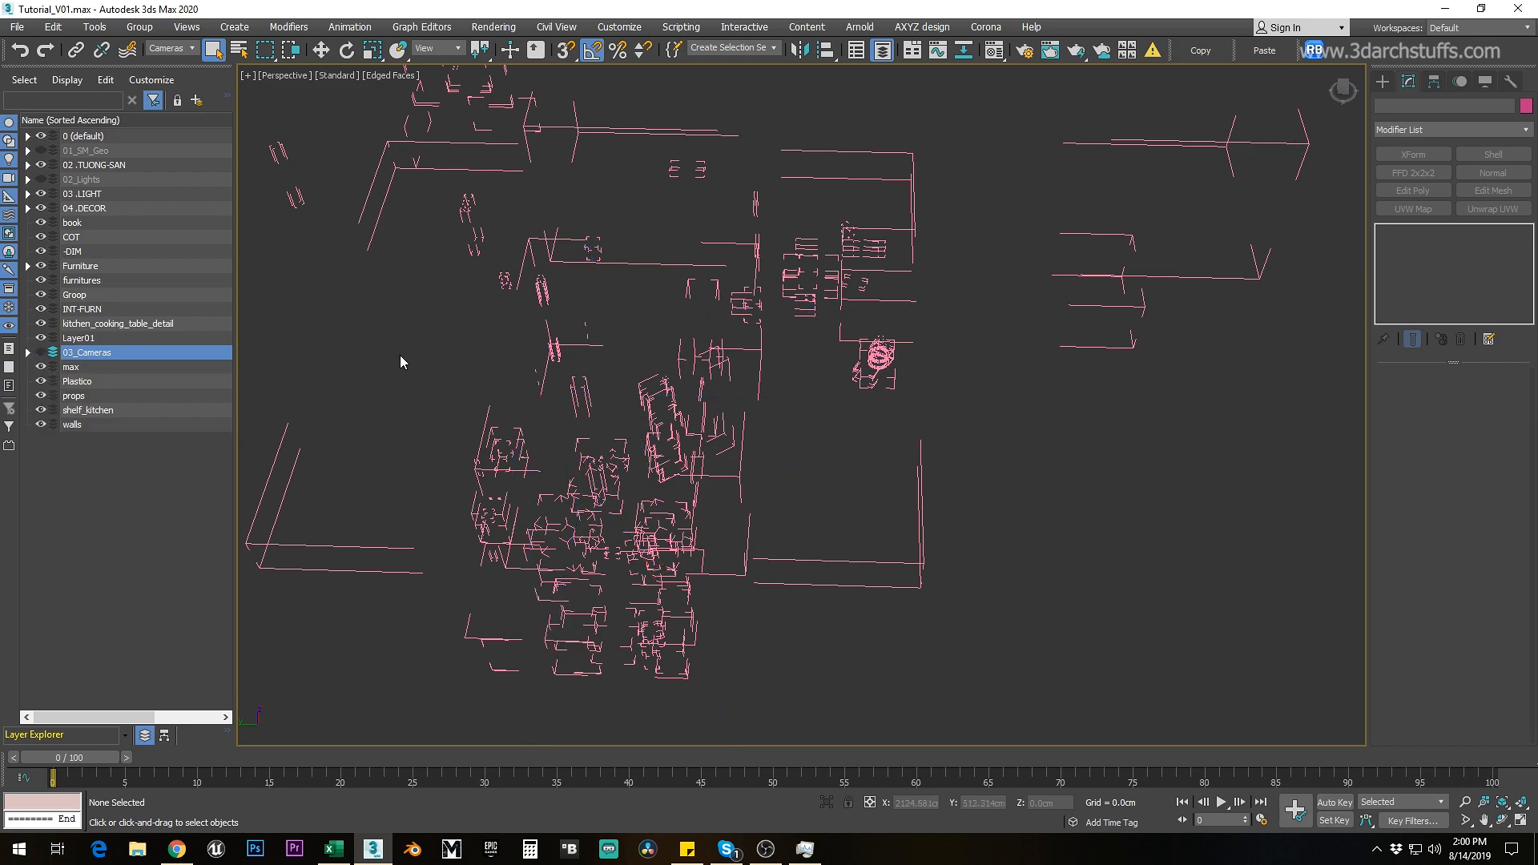
{"action": "left_click", "coordinate": [94, 584]}
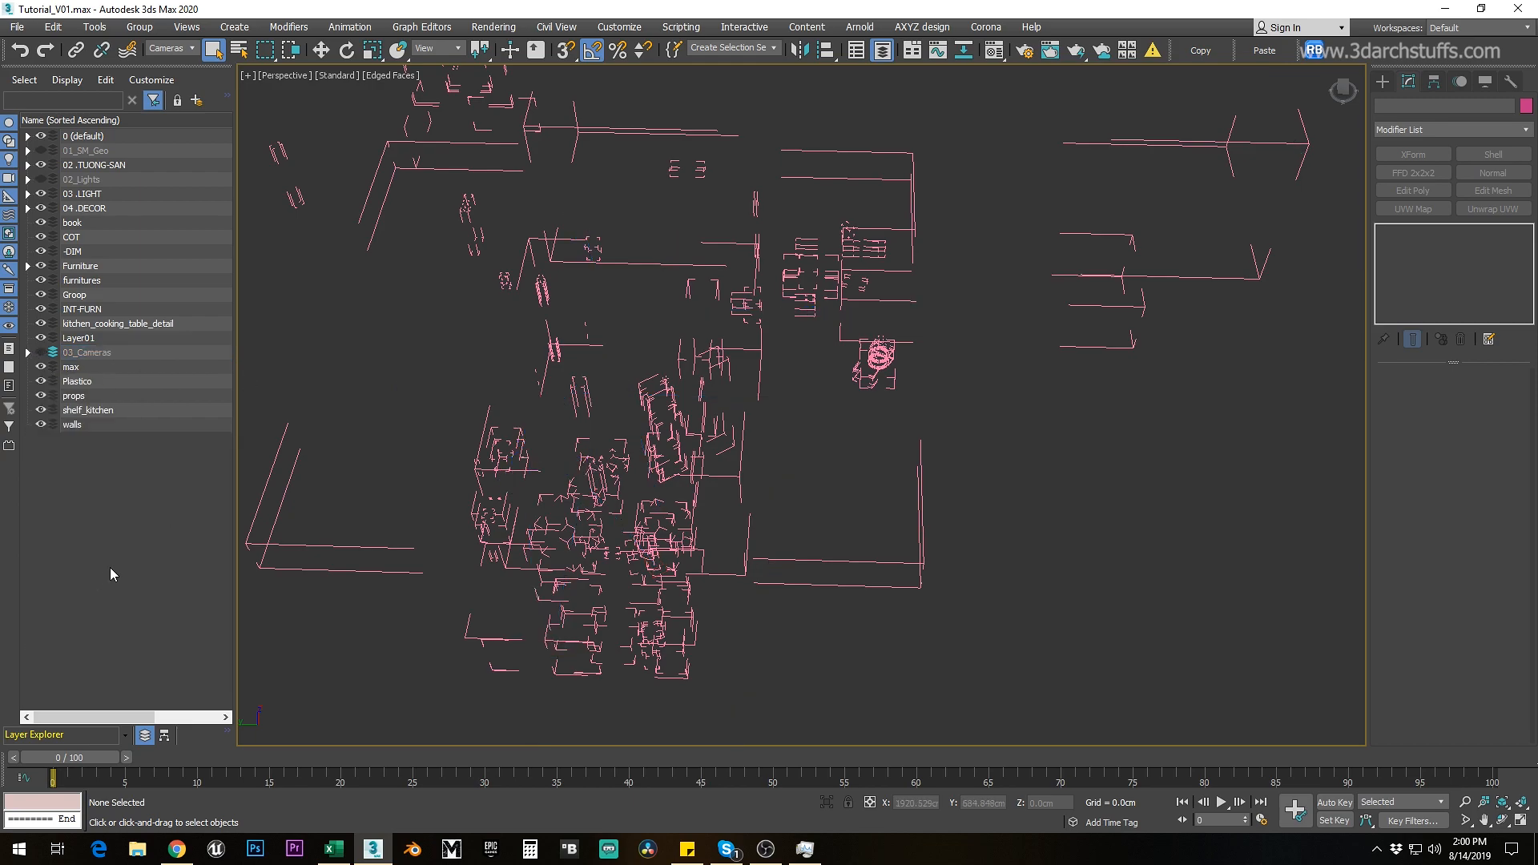
Step: Select all helper objects and put them on a new layer named 04_Helpers
{"action": "left_click", "coordinate": [186, 49]}
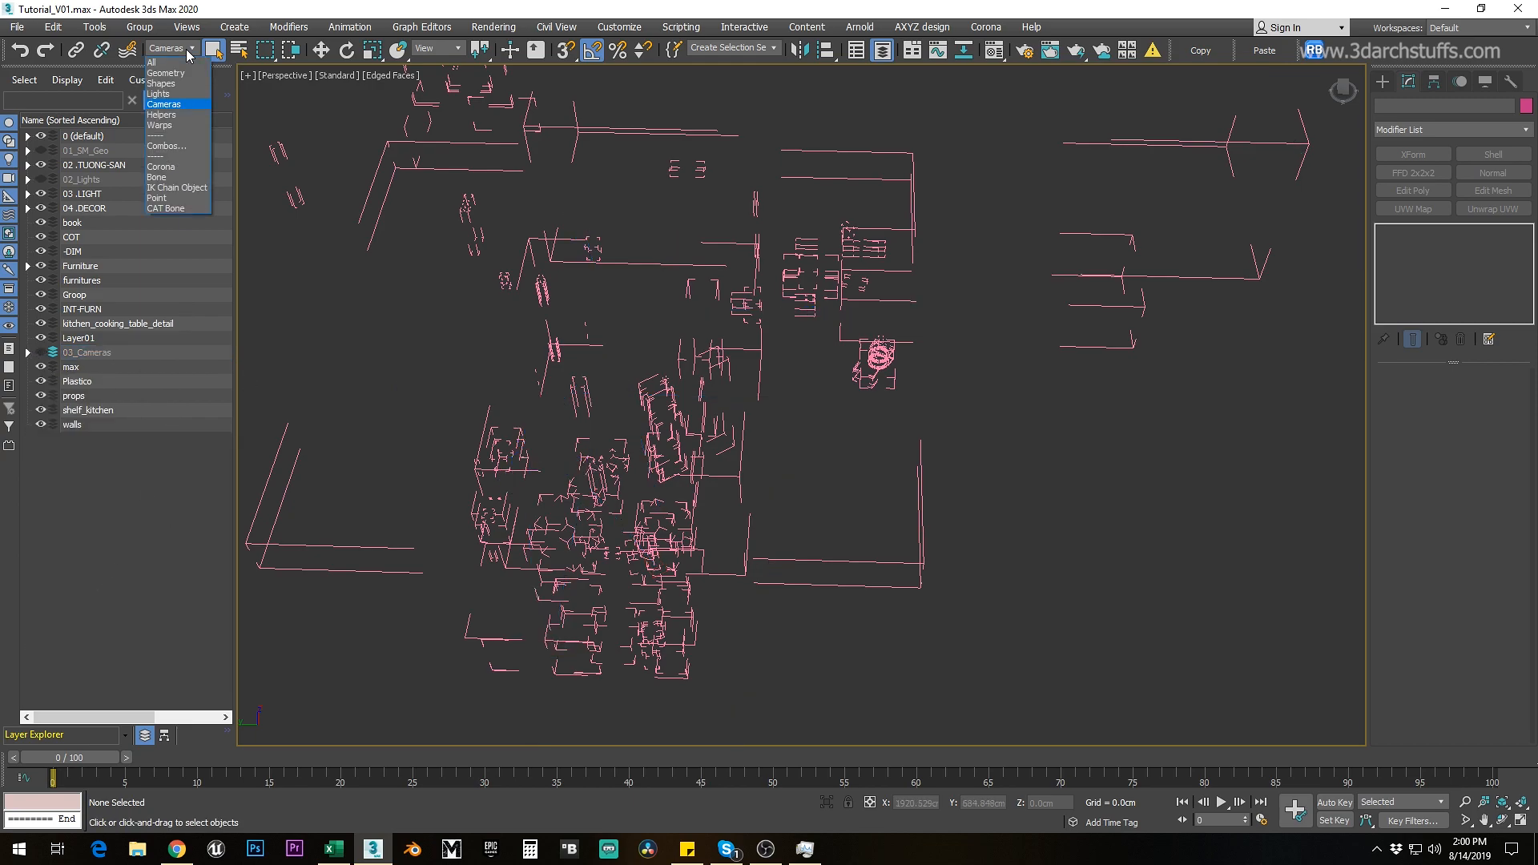
{"action": "left_click", "coordinate": [176, 115]}
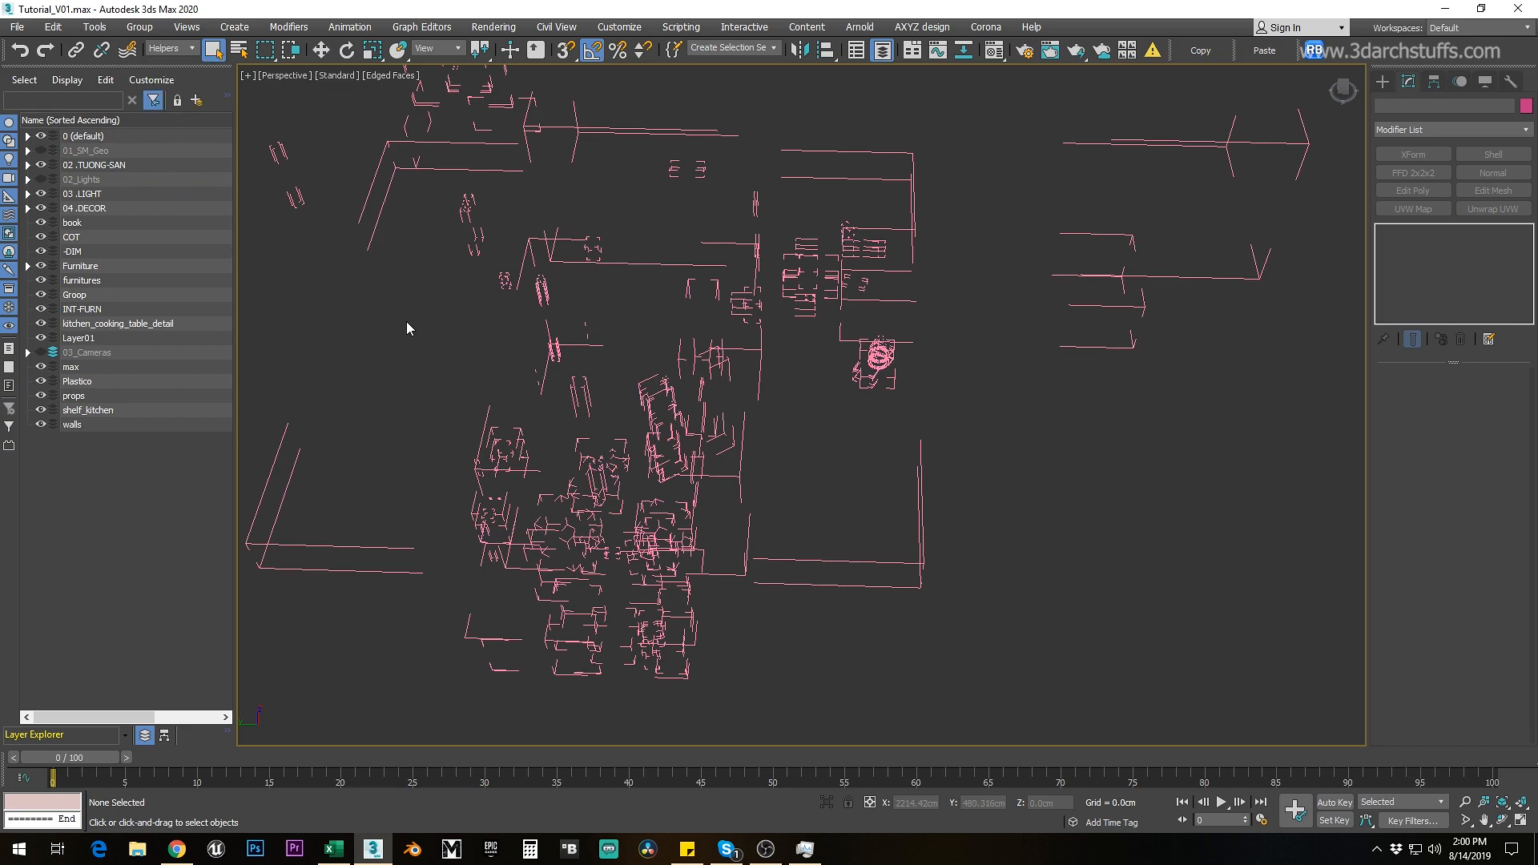
{"action": "key", "text": "ctrl+a"}
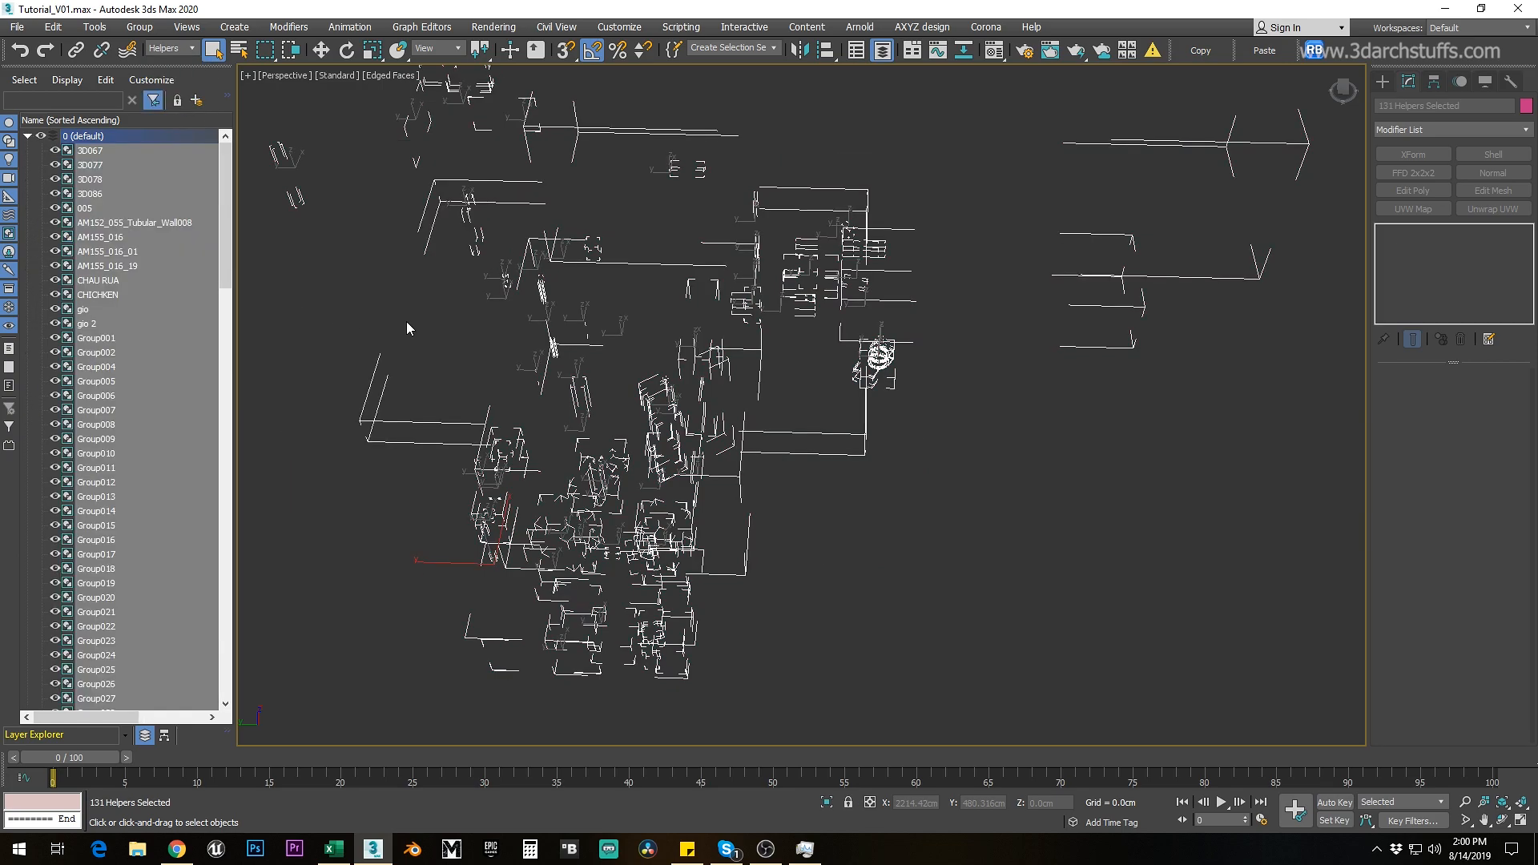
{"action": "left_click", "coordinate": [200, 101]}
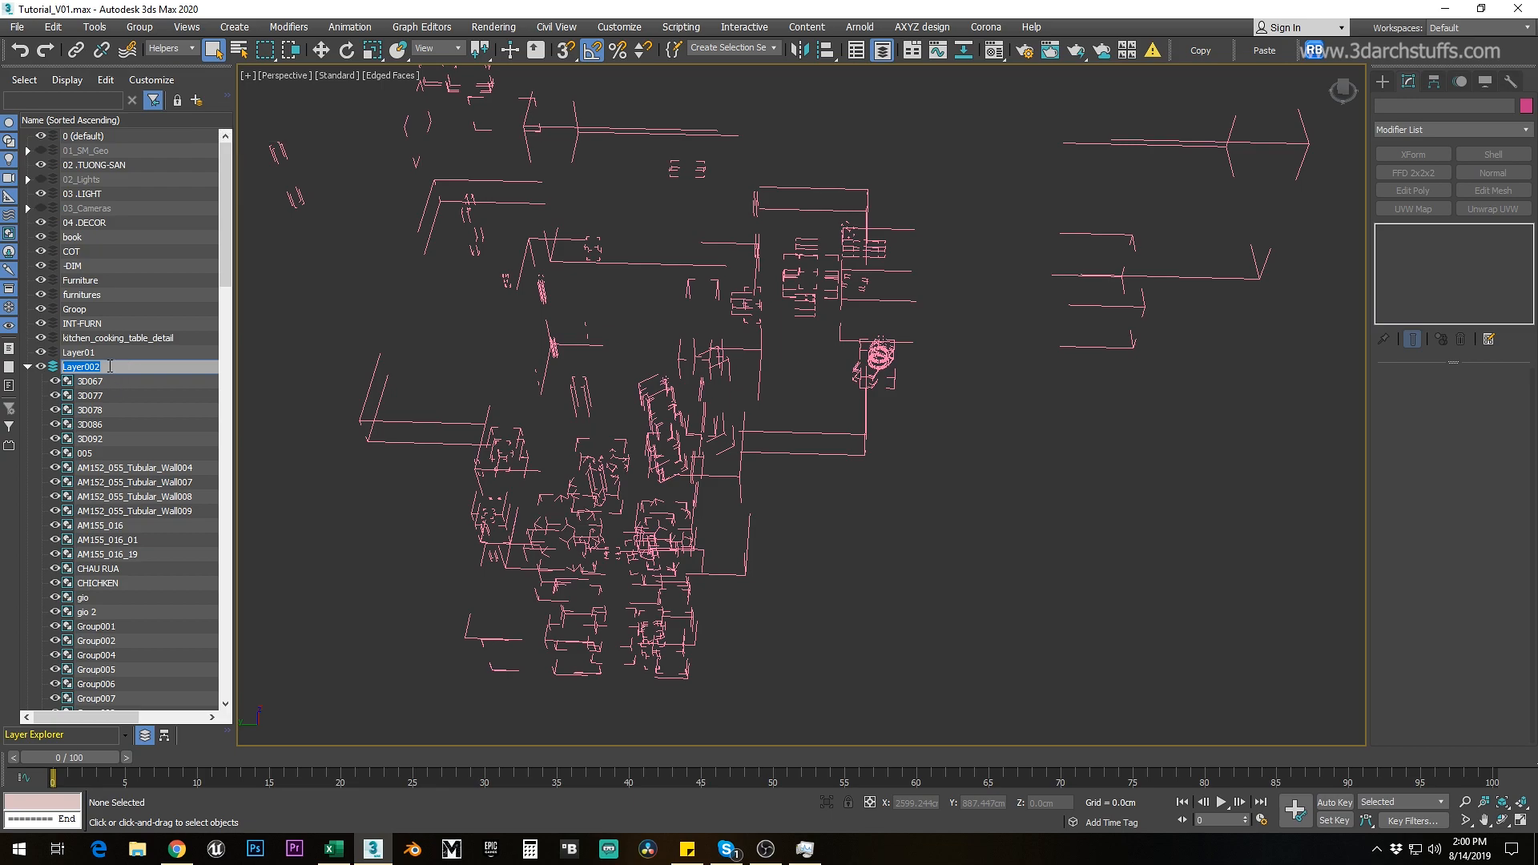
{"action": "type", "text": "04_Helpers"}
{"action": "key", "text": "Return"}
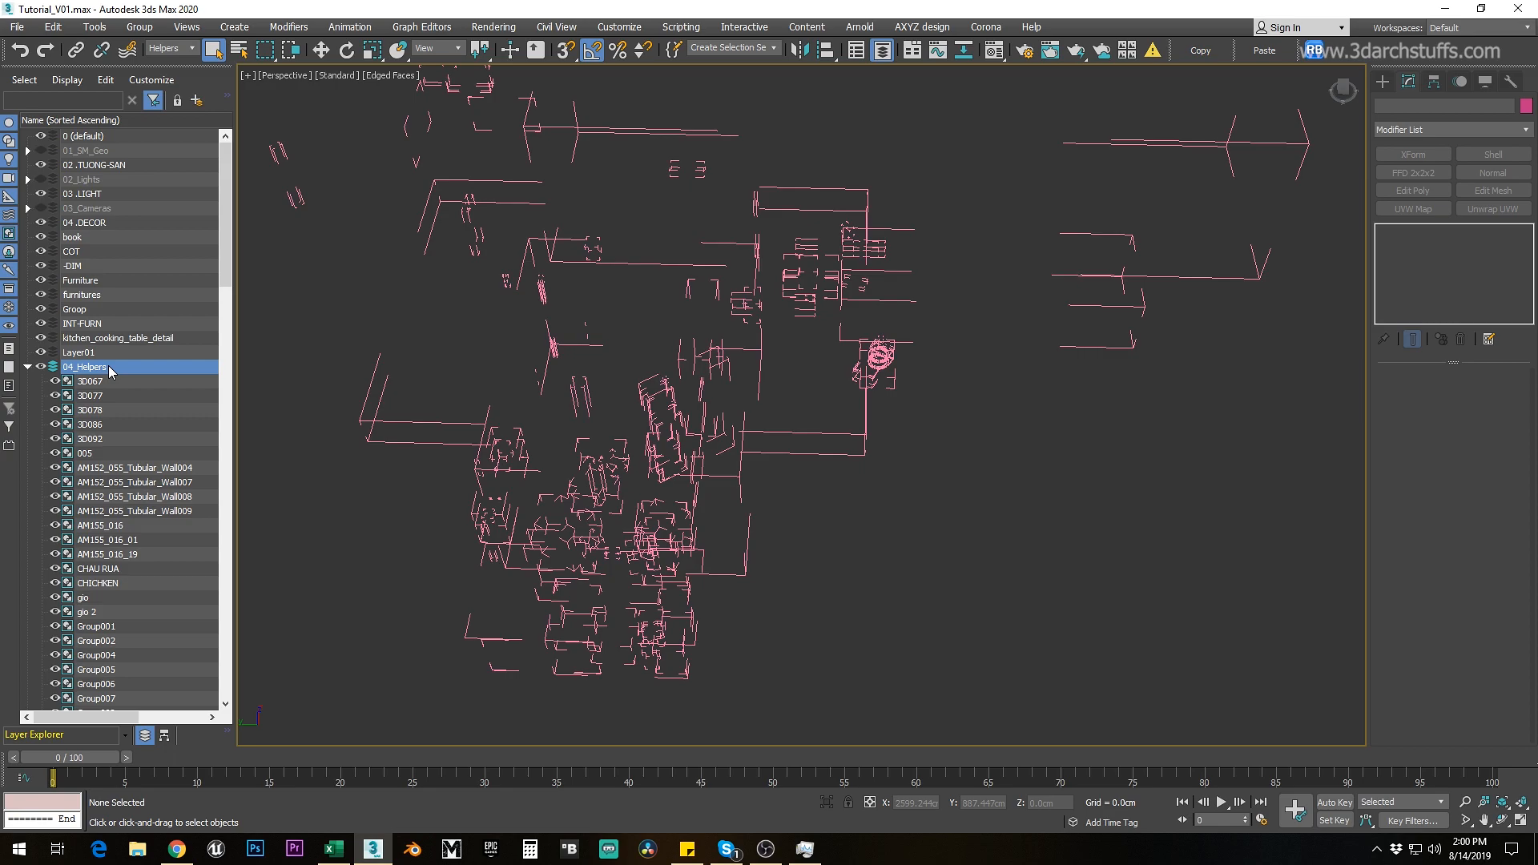
Step: Hide and collapse the 04_Helpers layer, and make the 01_SM_Geo layer visible again
{"action": "left_click", "coordinate": [41, 367]}
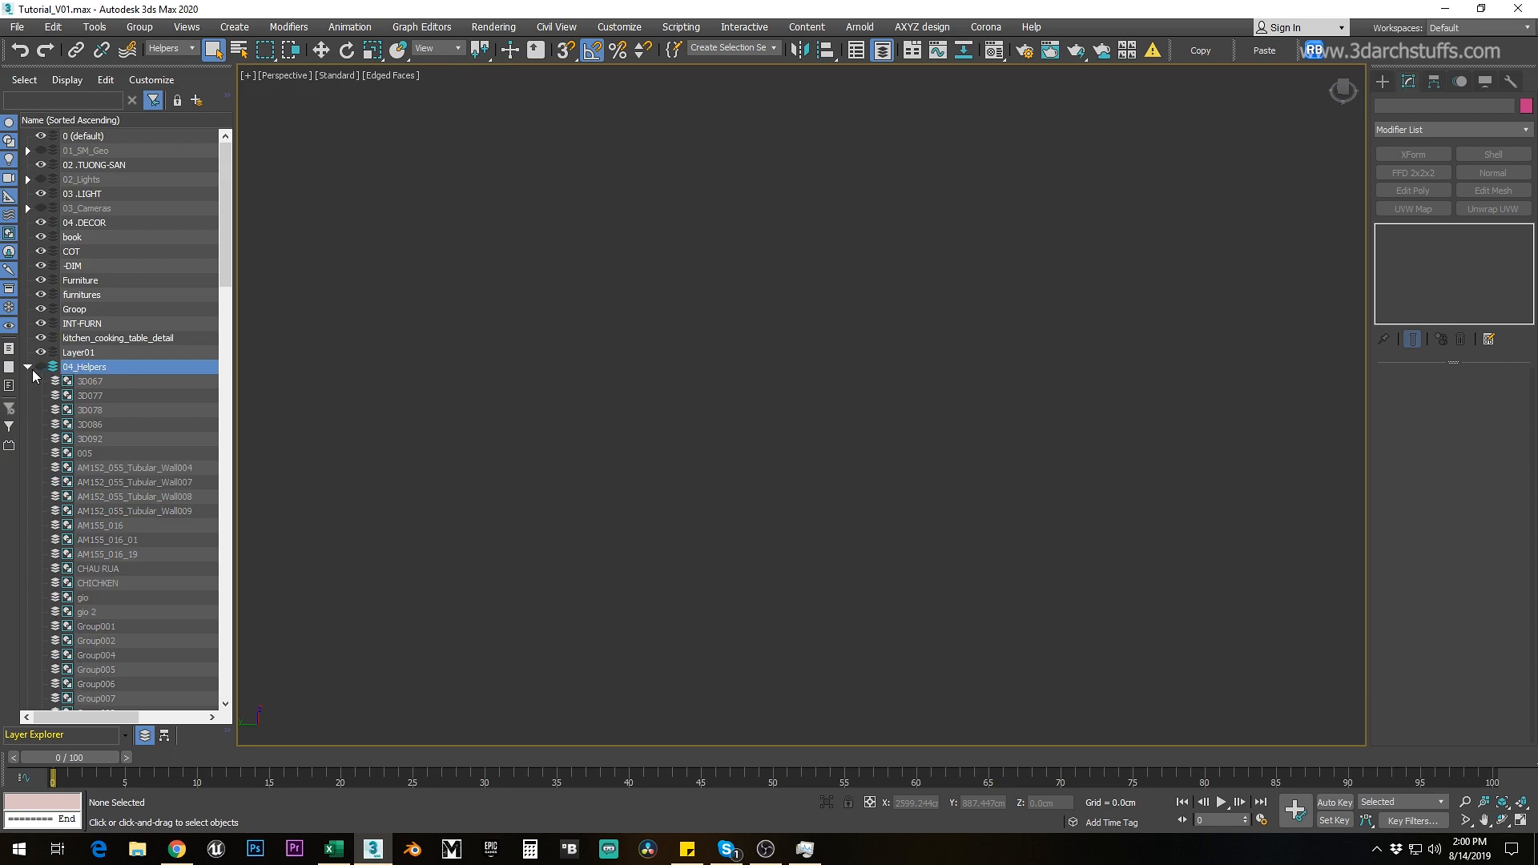
{"action": "left_click", "coordinate": [29, 367]}
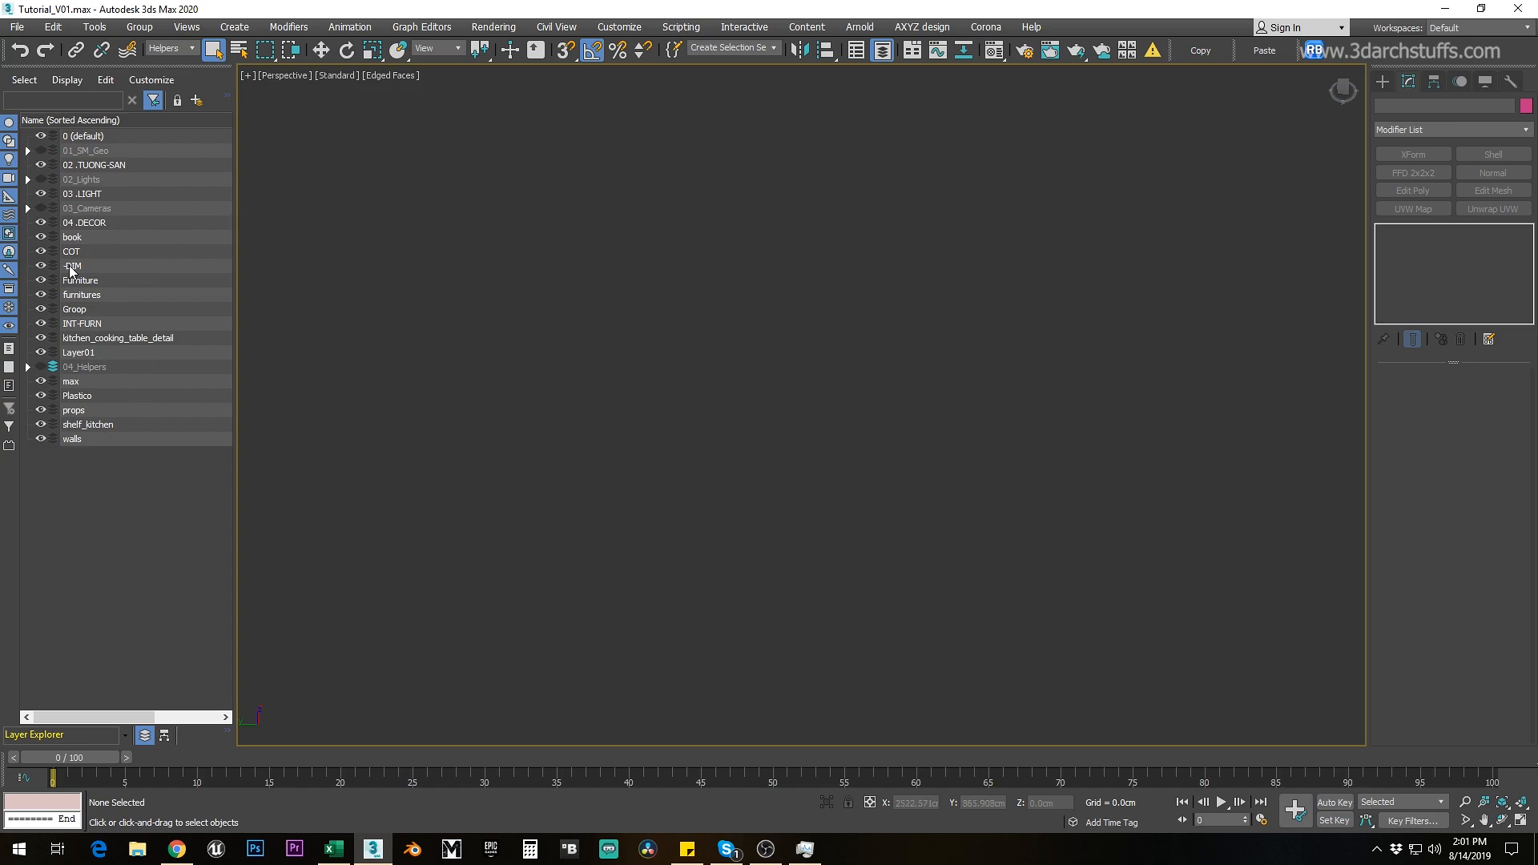
{"action": "left_click", "coordinate": [41, 151]}
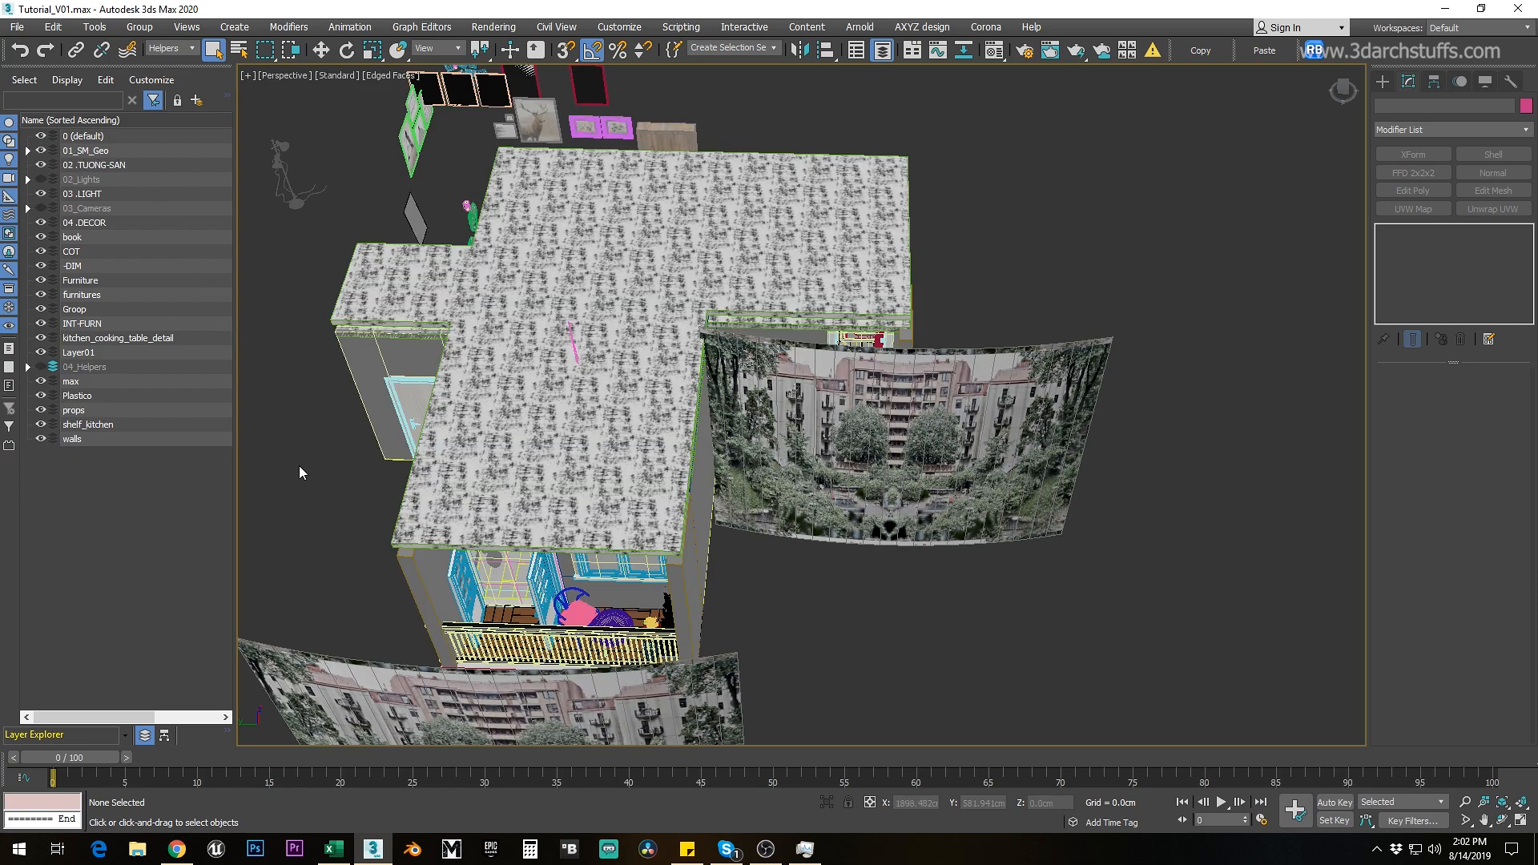
Step: Delete all leftover empty layers from 02 .TUONG-SAN to walls, keeping 0 (default), 01_SM_Geo, 02_Lights, 03_Cameras and 04_Helpers
{"action": "left_click", "coordinate": [88, 165]}
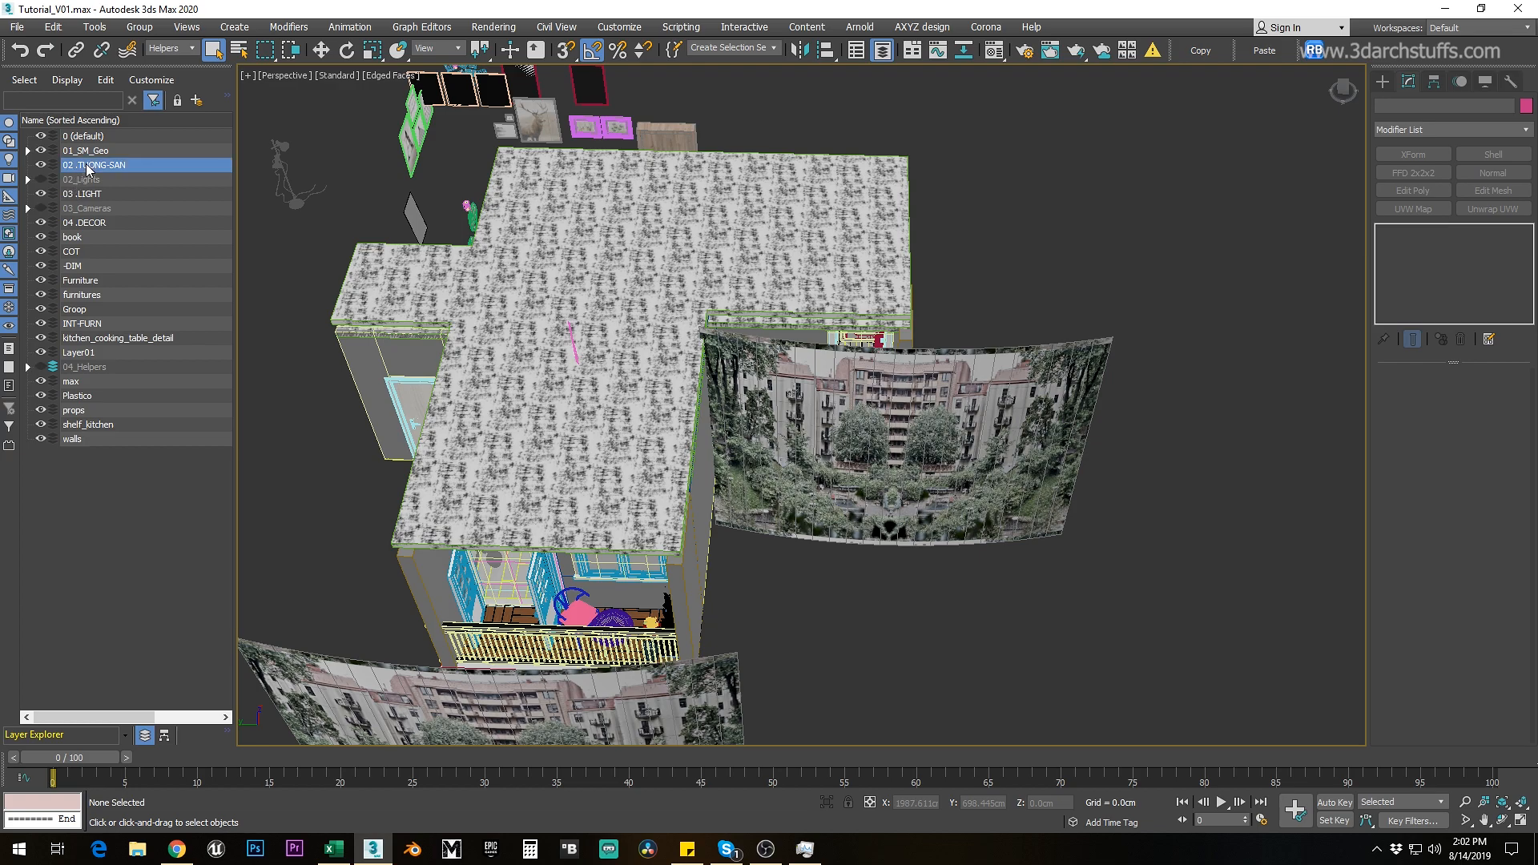
{"action": "left_click", "coordinate": [84, 195], "text": "ctrl"}
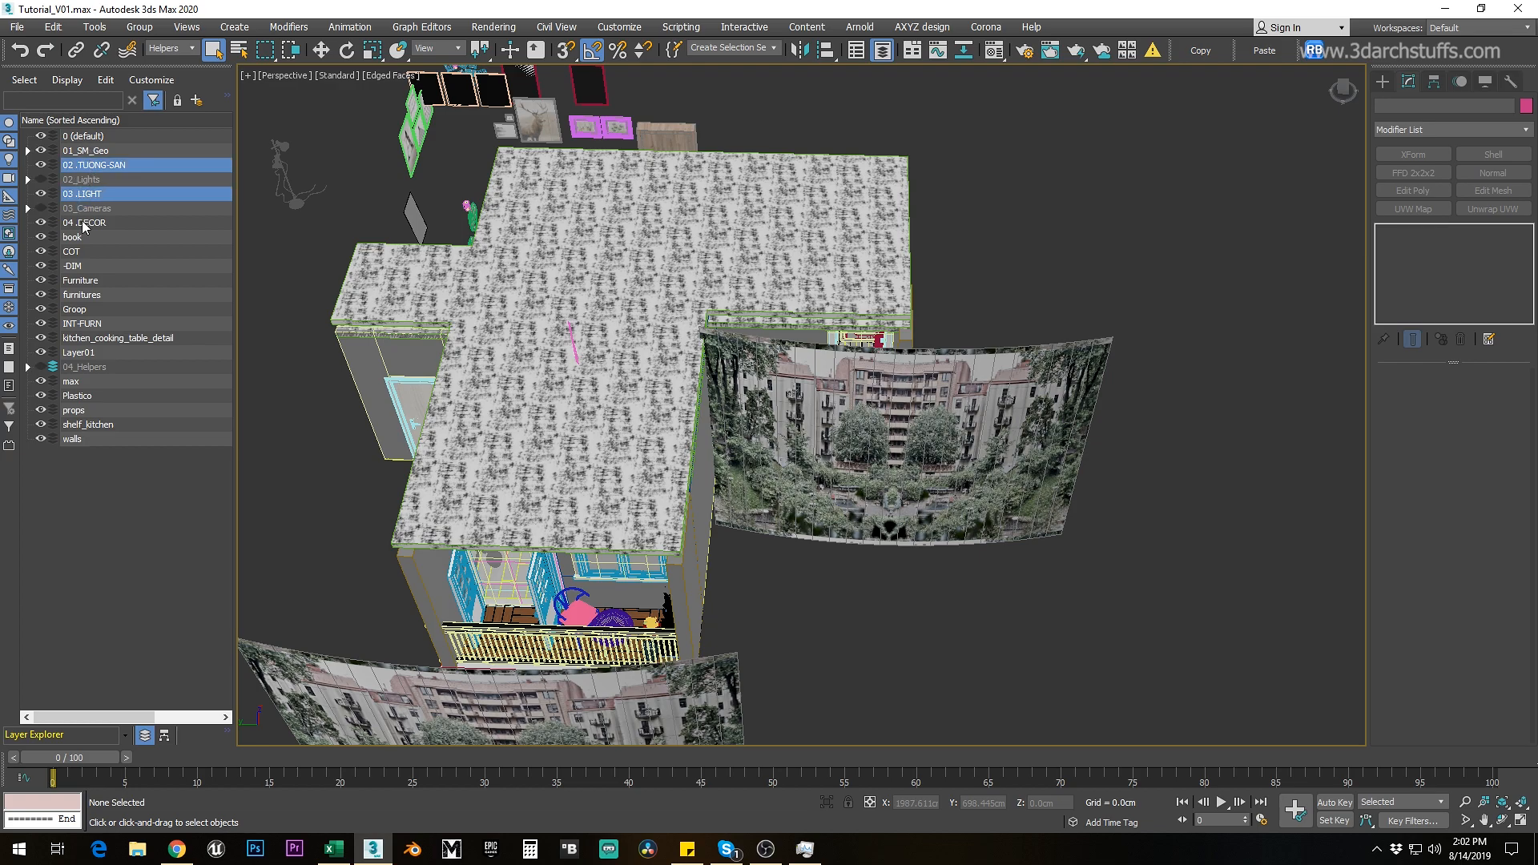
{"action": "left_click", "coordinate": [83, 224], "text": "ctrl"}
{"action": "left_click", "coordinate": [80, 238], "text": "ctrl"}
{"action": "left_click", "coordinate": [80, 253], "text": "ctrl"}
{"action": "left_click", "coordinate": [80, 267], "text": "ctrl"}
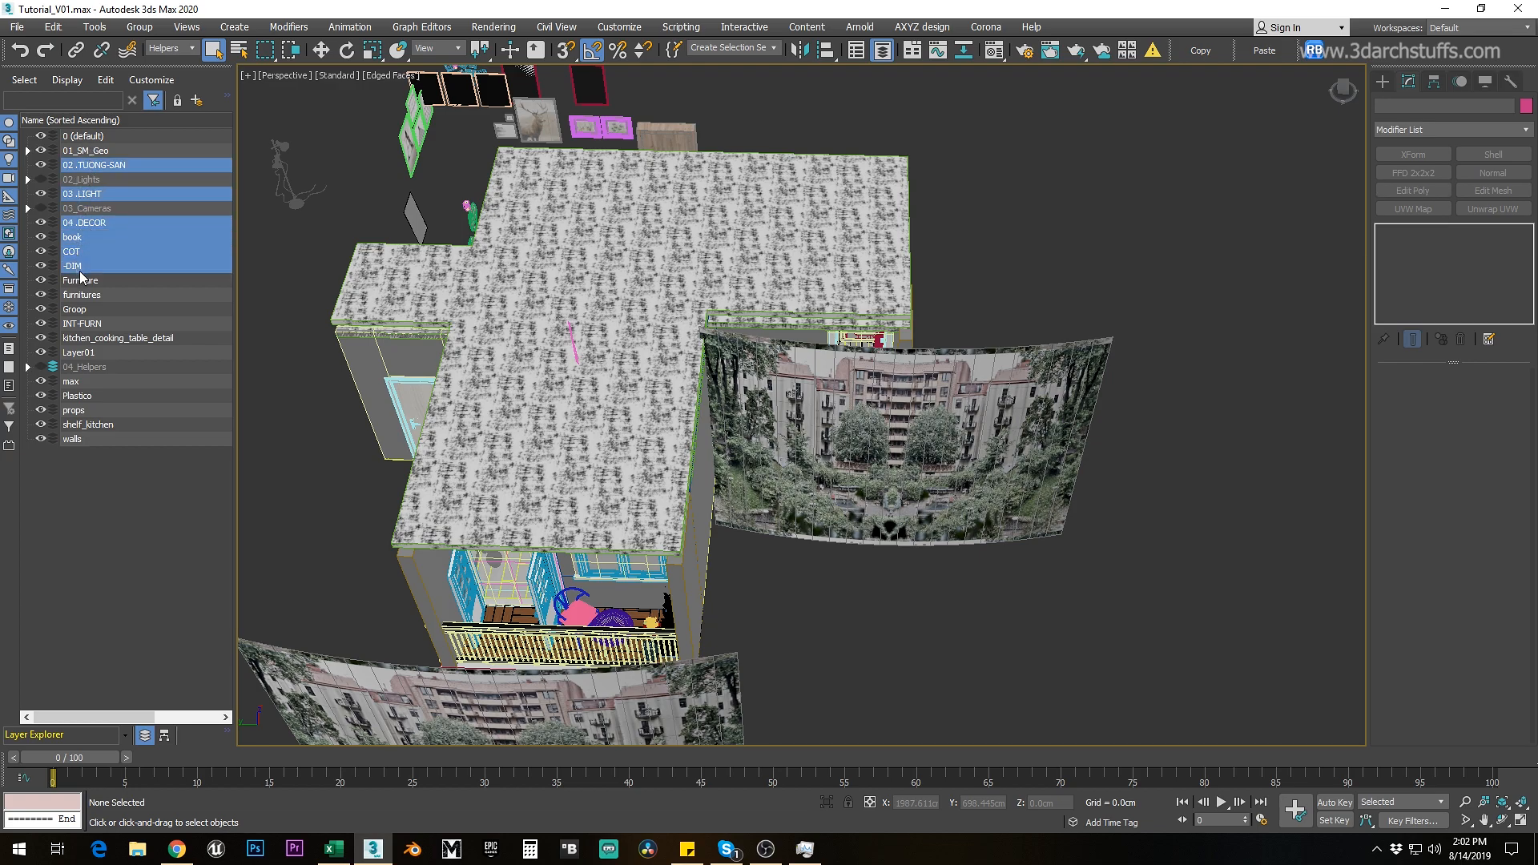
{"action": "left_click", "coordinate": [86, 280], "text": "ctrl"}
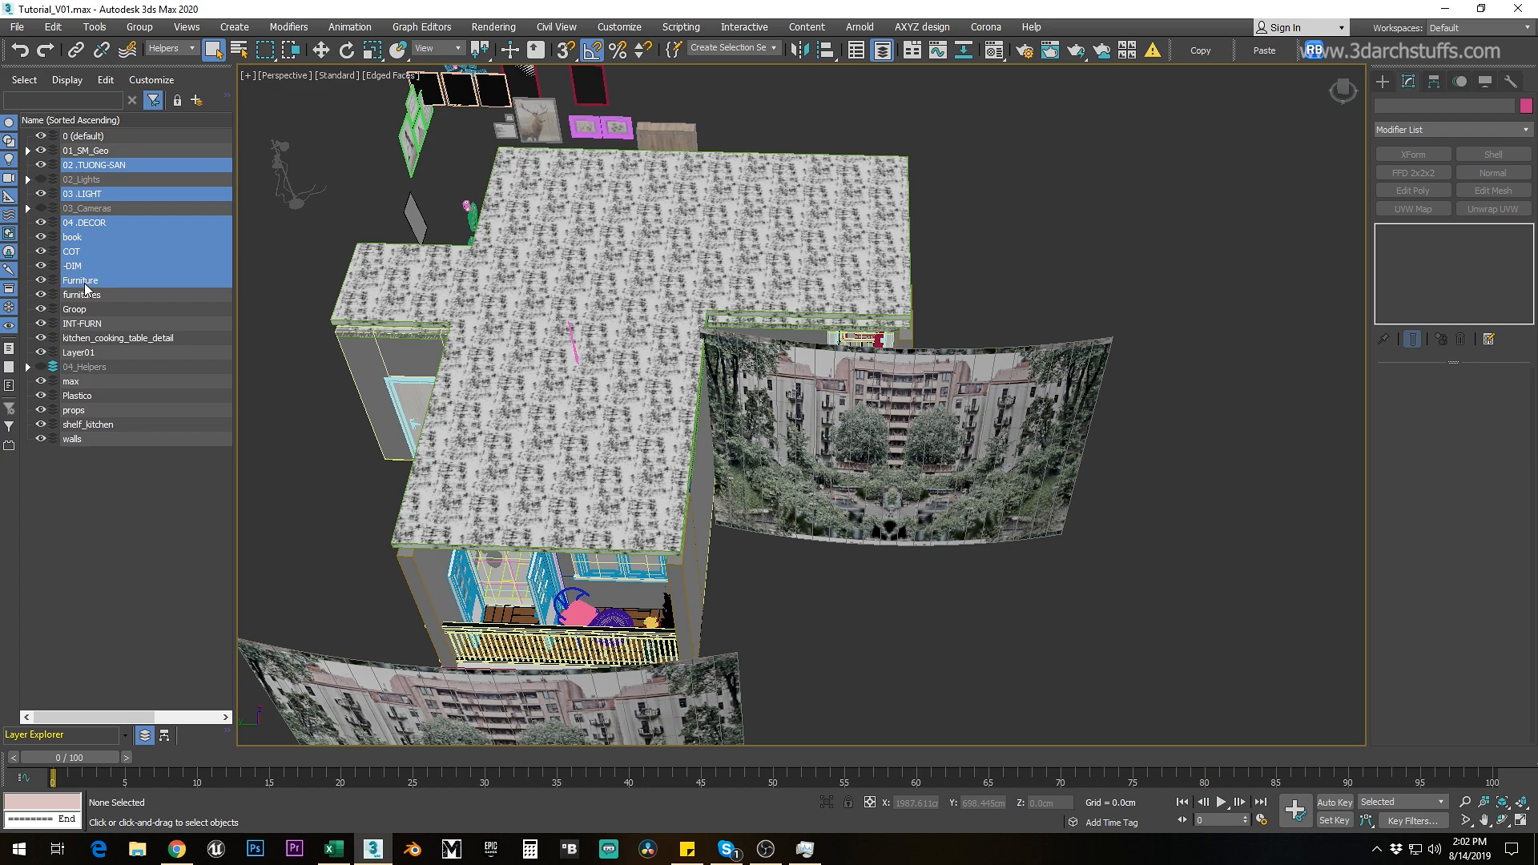
{"action": "left_click", "coordinate": [82, 294], "text": "ctrl"}
{"action": "left_click", "coordinate": [80, 309], "text": "ctrl"}
{"action": "left_click", "coordinate": [80, 324], "text": "ctrl"}
{"action": "left_click", "coordinate": [82, 338], "text": "ctrl"}
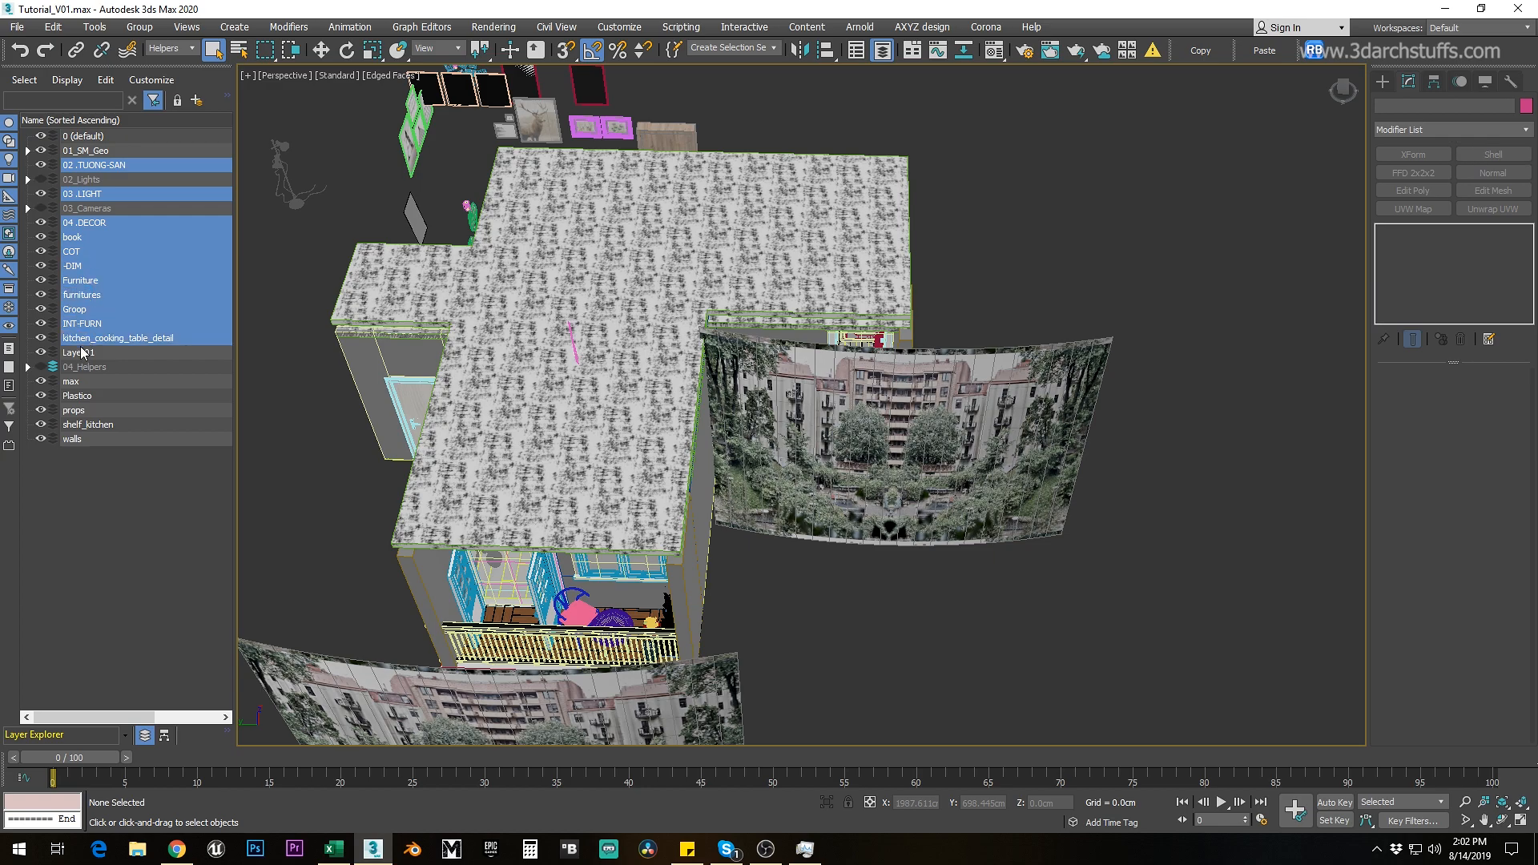
{"action": "left_click", "coordinate": [80, 352], "text": "ctrl"}
{"action": "left_click", "coordinate": [76, 382], "text": "ctrl"}
{"action": "left_click", "coordinate": [77, 396], "text": "ctrl"}
{"action": "left_click", "coordinate": [77, 410], "text": "ctrl"}
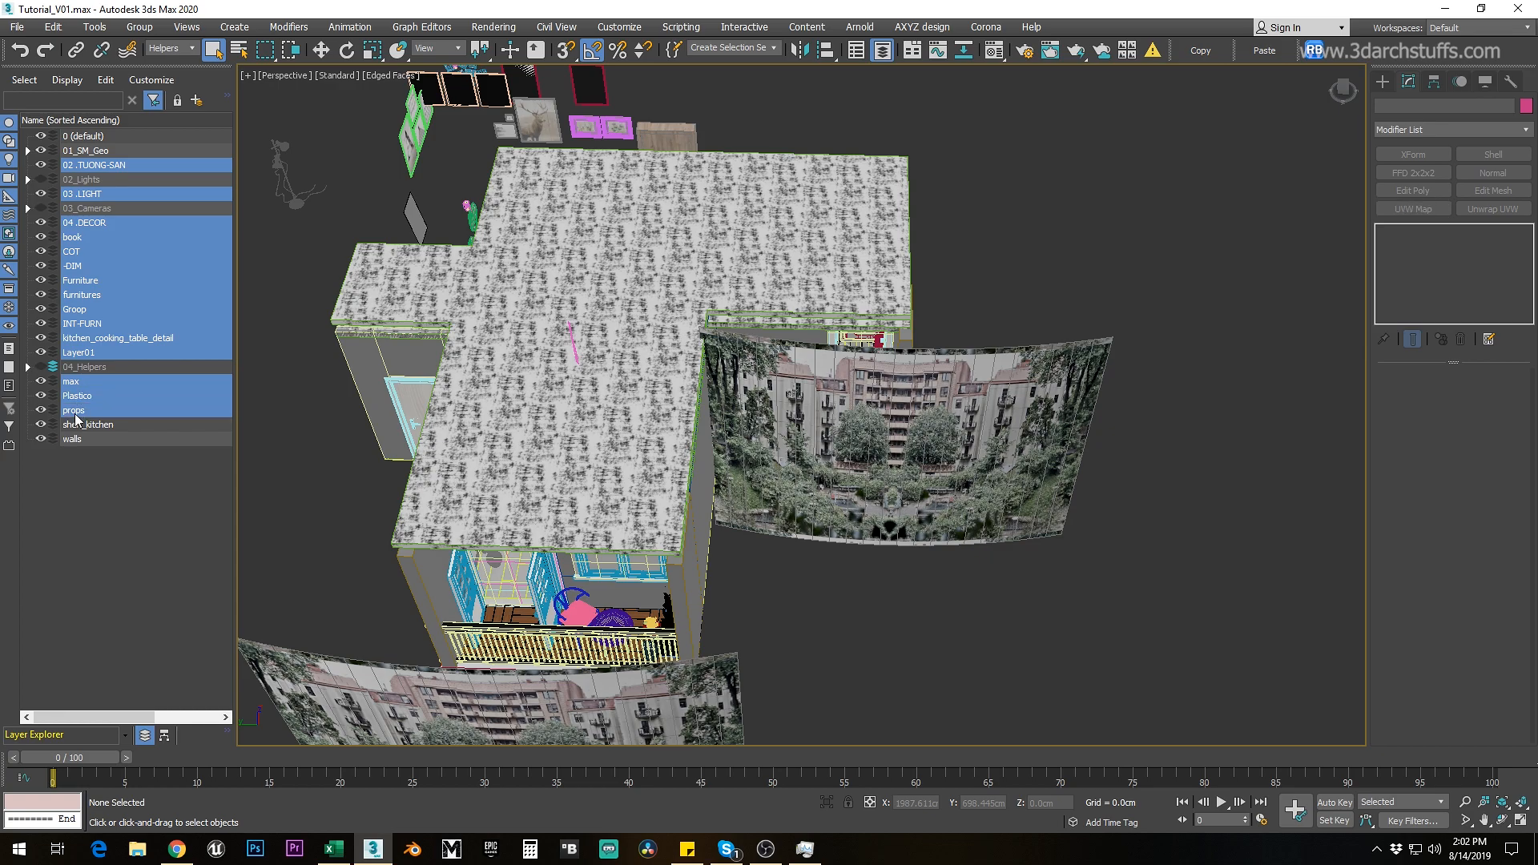
{"action": "left_click", "coordinate": [80, 424], "text": "ctrl"}
{"action": "left_click", "coordinate": [73, 439], "text": "ctrl"}
{"action": "right_click", "coordinate": [75, 437]}
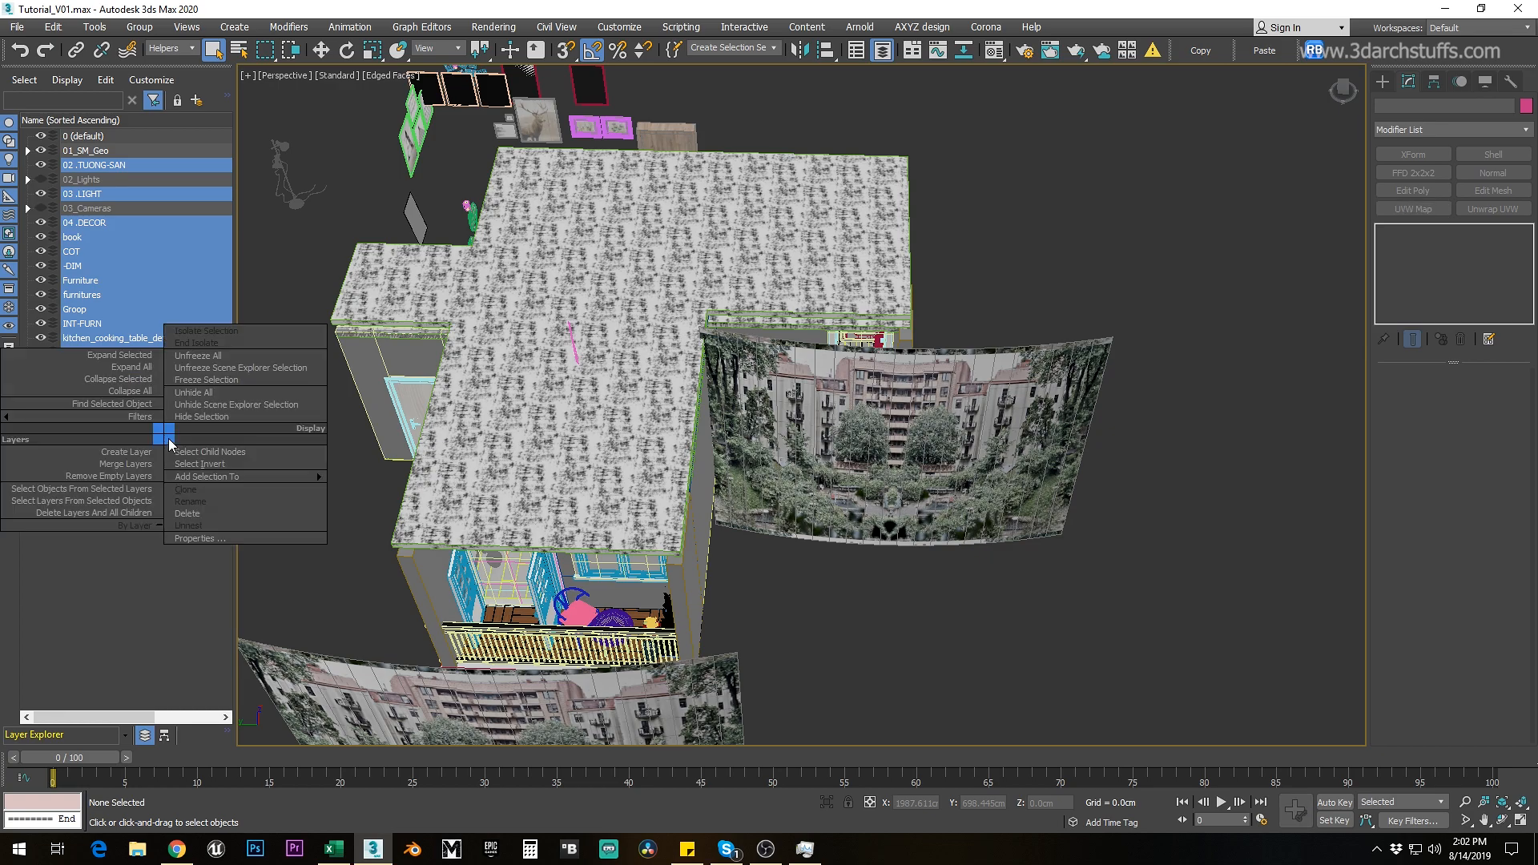
{"action": "left_click", "coordinate": [200, 514]}
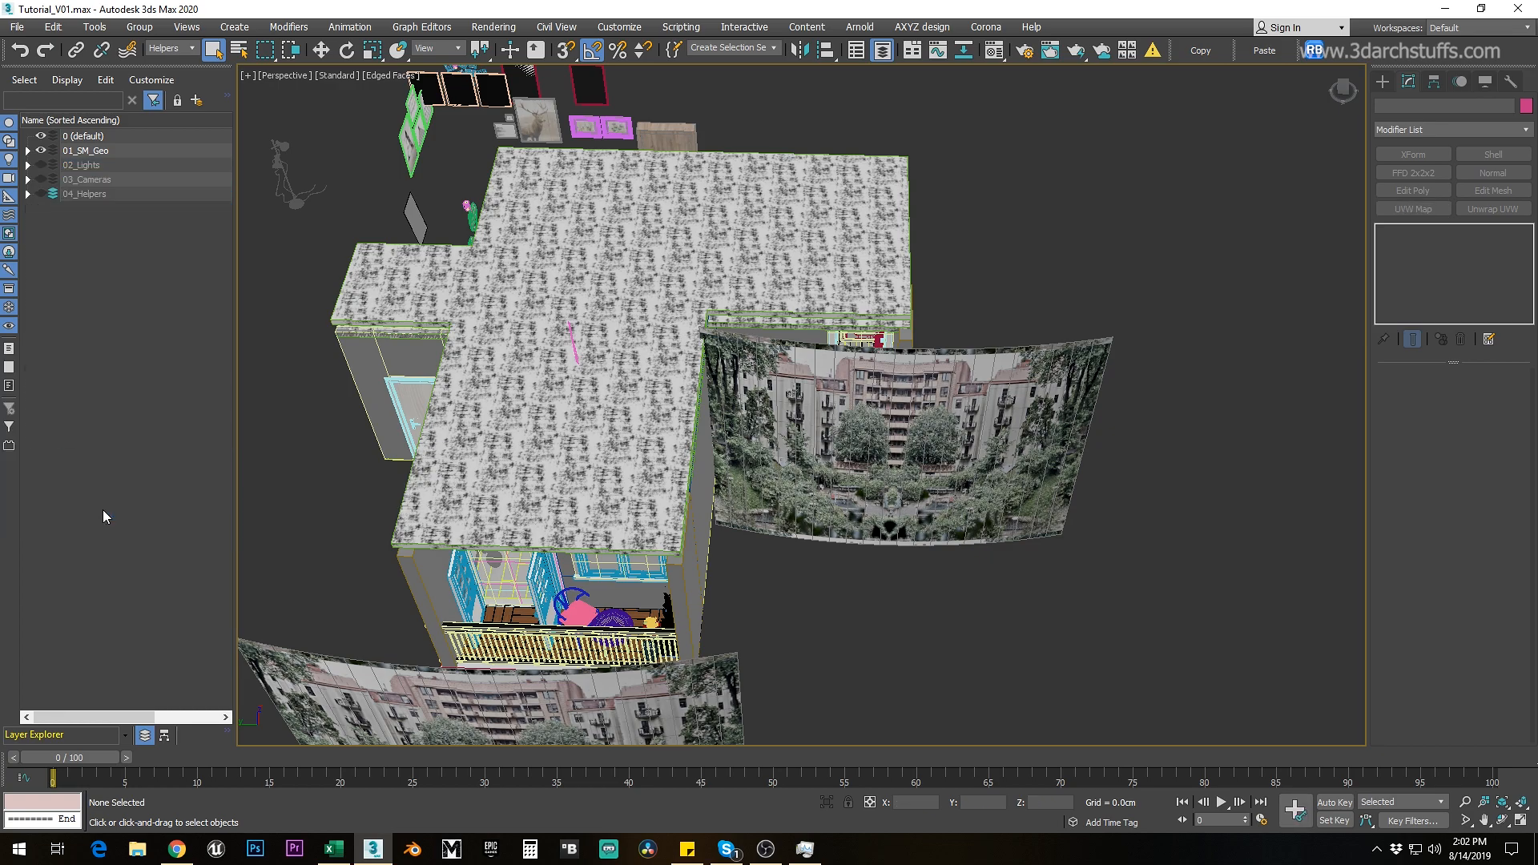
Step: Make 01_SM_Geo the active layer and set the selection filter to All so the geometry can be selected
{"action": "left_click", "coordinate": [53, 150]}
{"action": "middle_click_drag", "start_coordinate": [744, 353], "coordinate": [648, 41], "text": "alt"}
{"action": "middle_click_drag", "start_coordinate": [649, 40], "coordinate": [440, 372]}
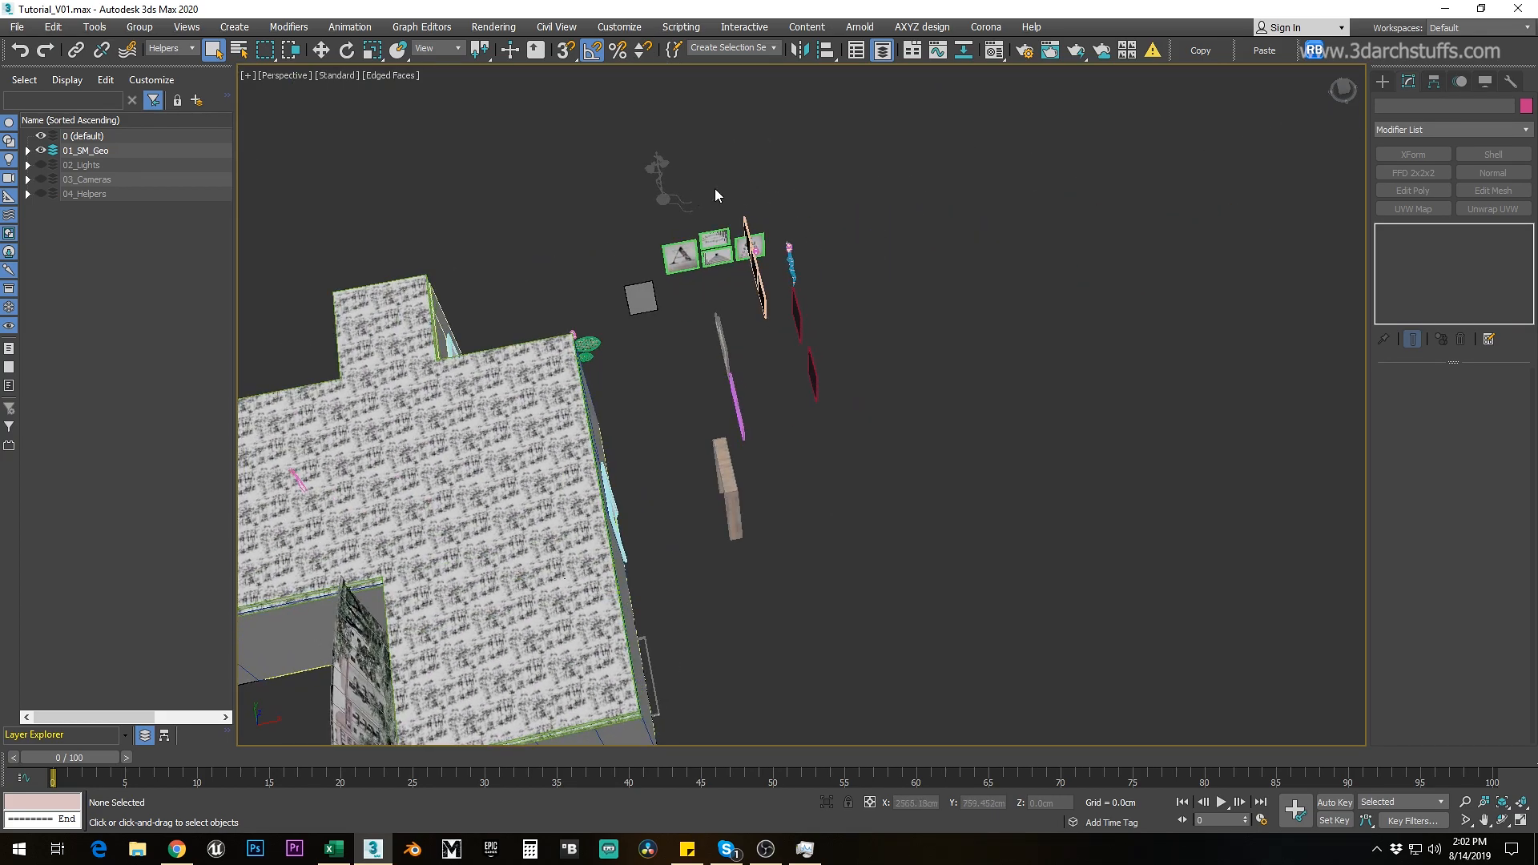
{"action": "left_click_drag", "start_coordinate": [600, 119], "coordinate": [828, 333]}
{"action": "left_click", "coordinate": [168, 48]}
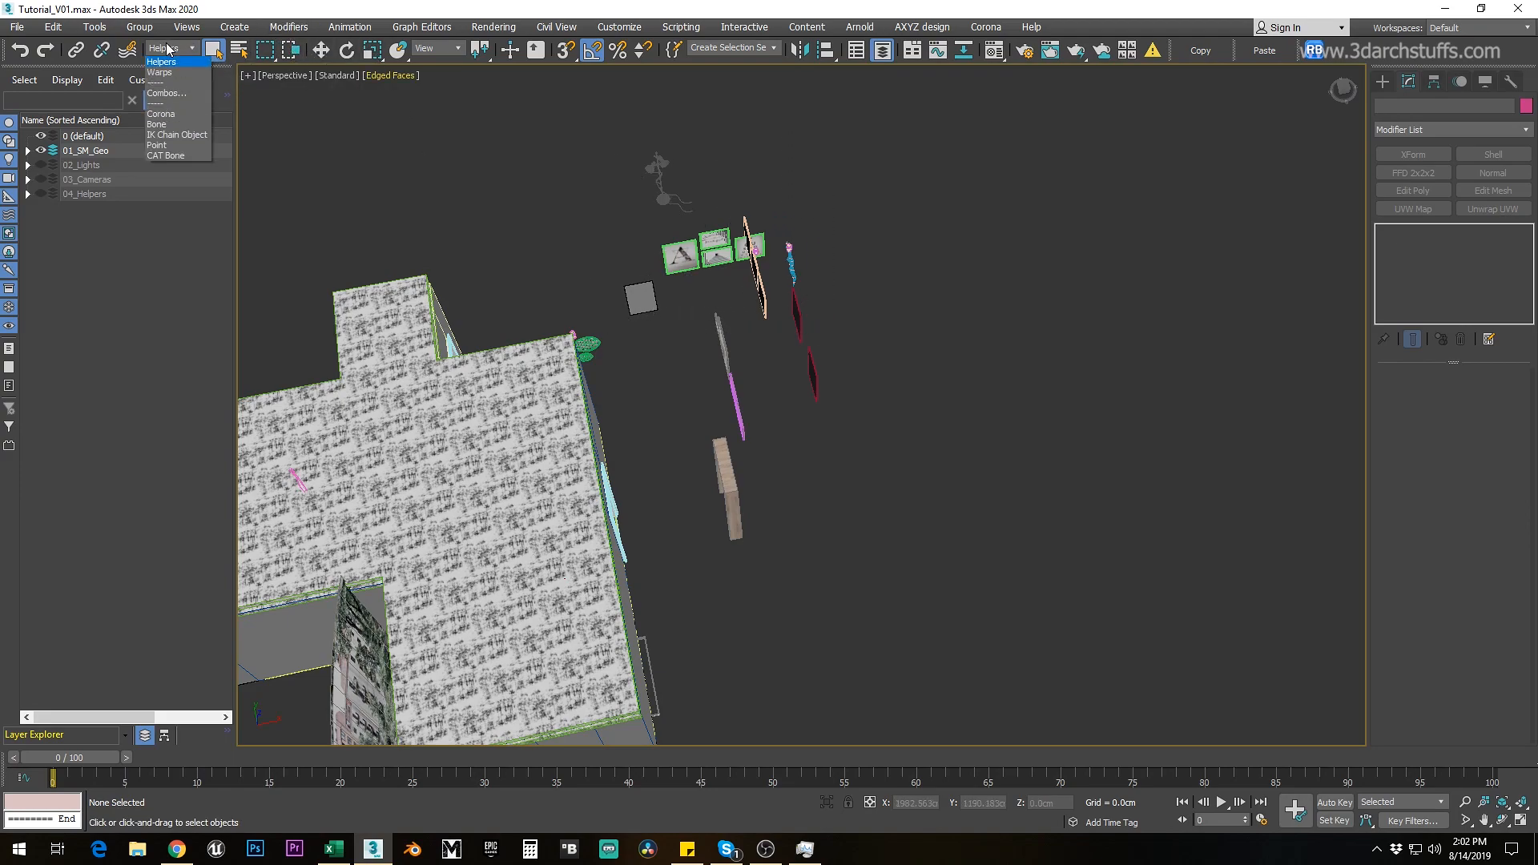
{"action": "left_click", "coordinate": [469, 176]}
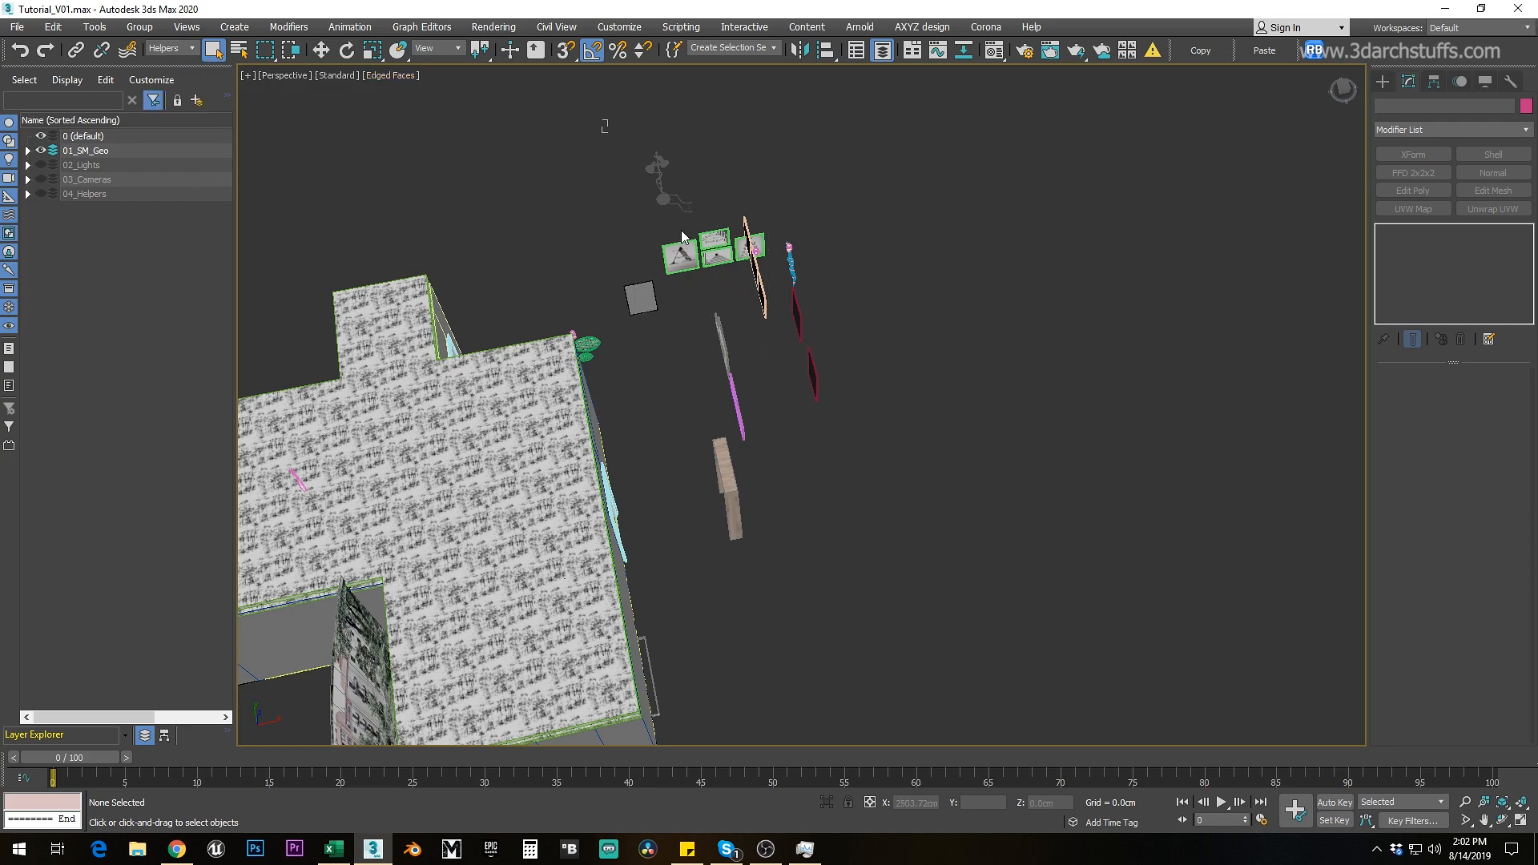
{"action": "left_click", "coordinate": [170, 48]}
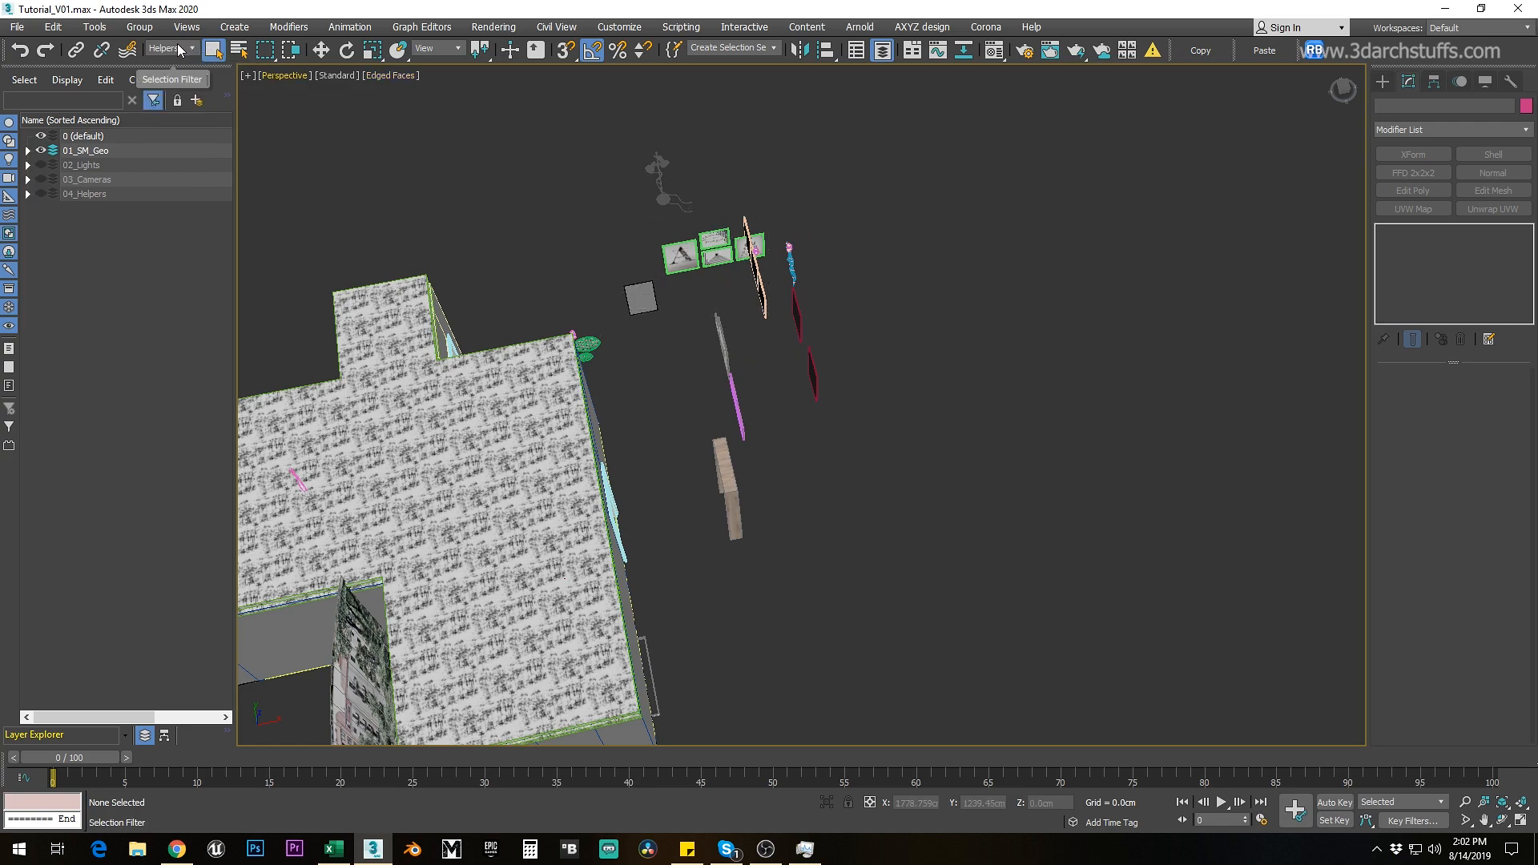
{"action": "left_click", "coordinate": [169, 62]}
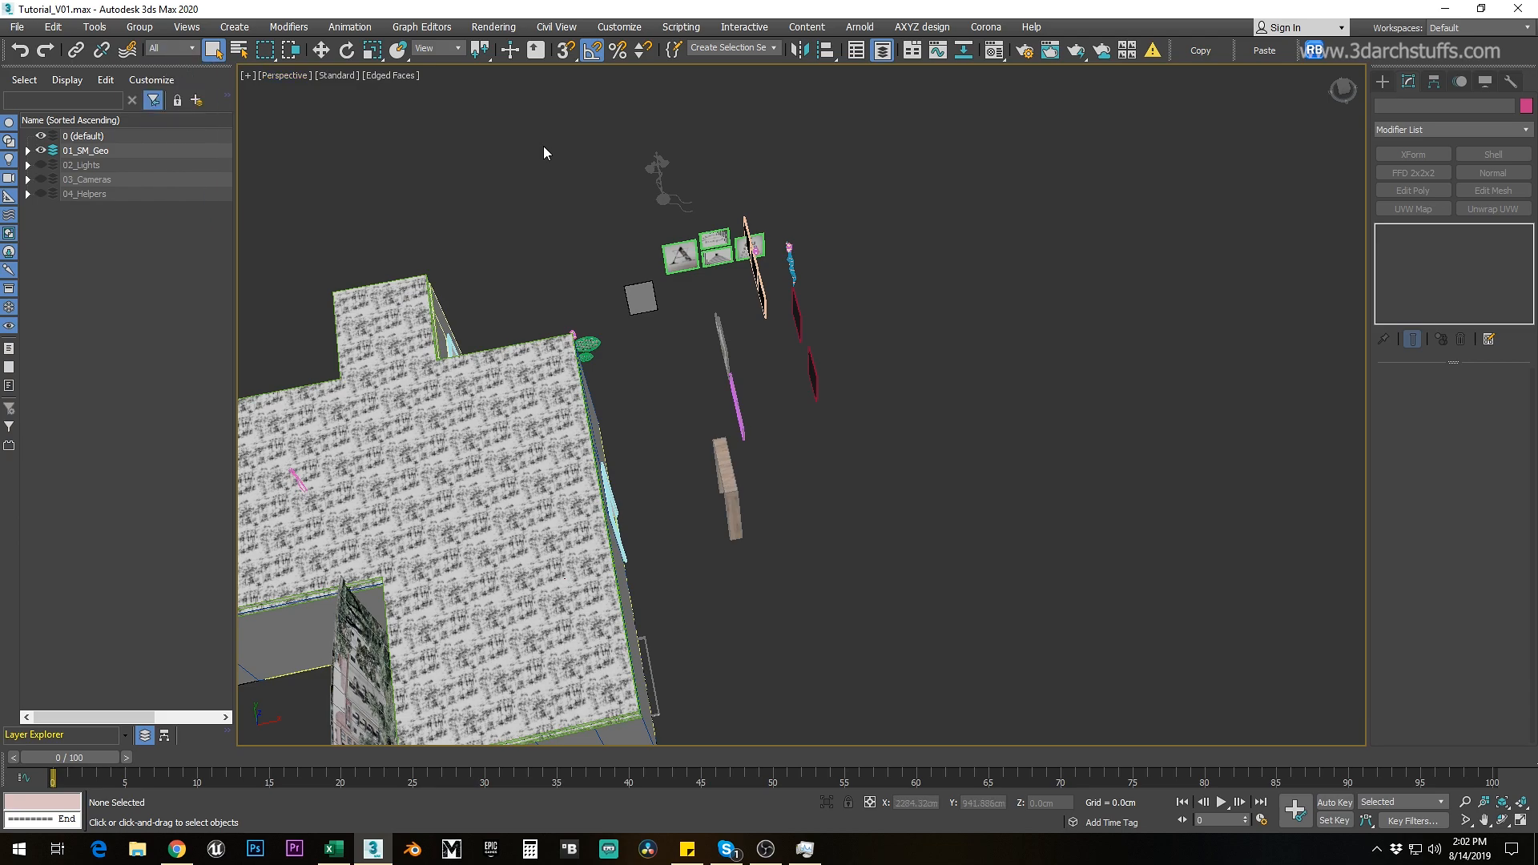
{"action": "left_click_drag", "start_coordinate": [609, 121], "coordinate": [839, 315]}
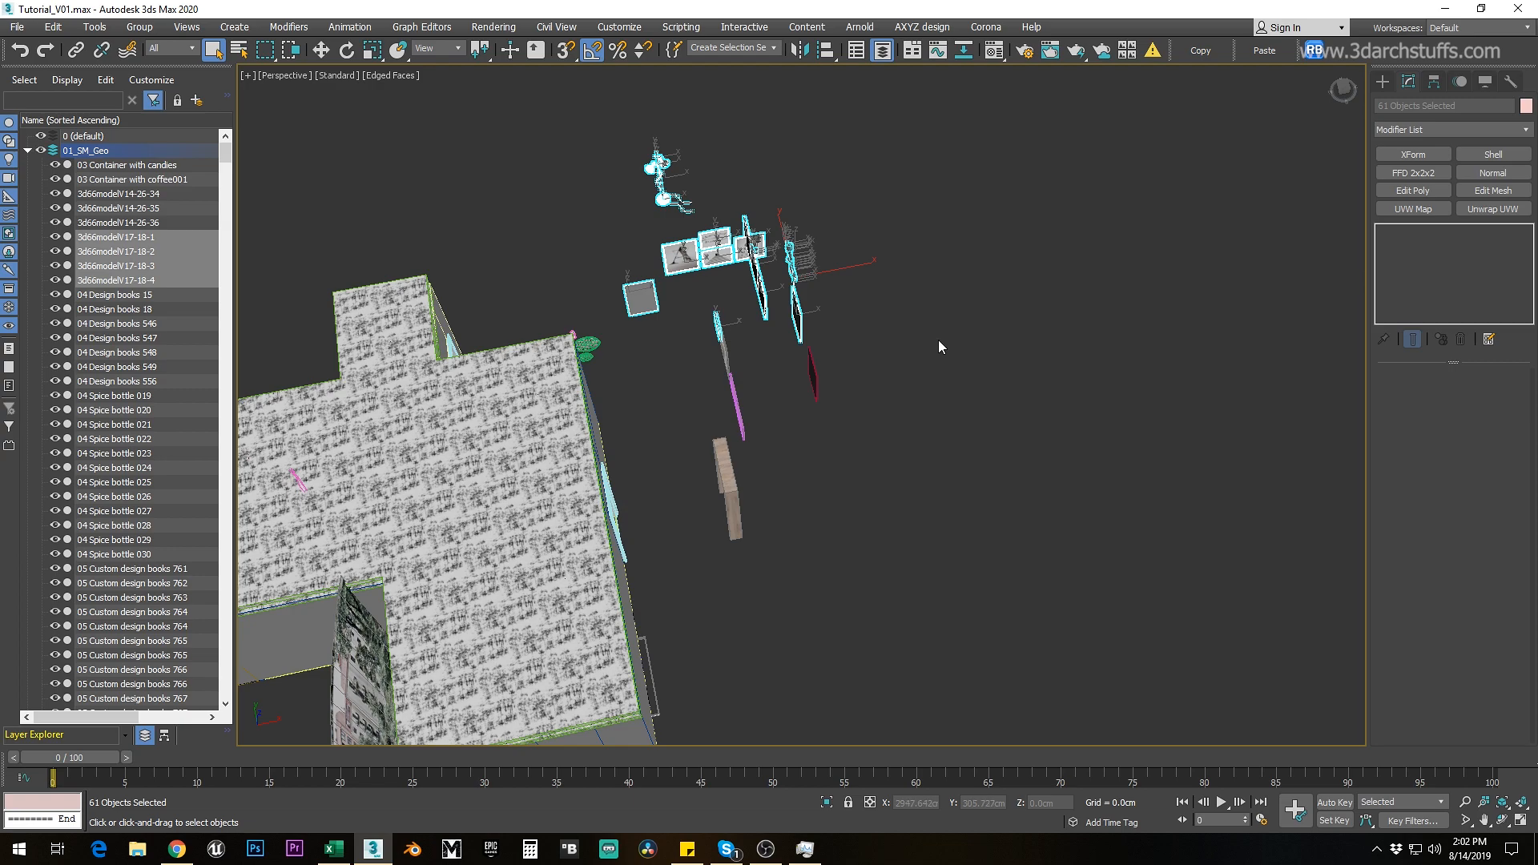
{"action": "left_click", "coordinate": [961, 335]}
{"action": "middle_click_drag", "start_coordinate": [987, 323], "coordinate": [892, 295], "text": "alt"}
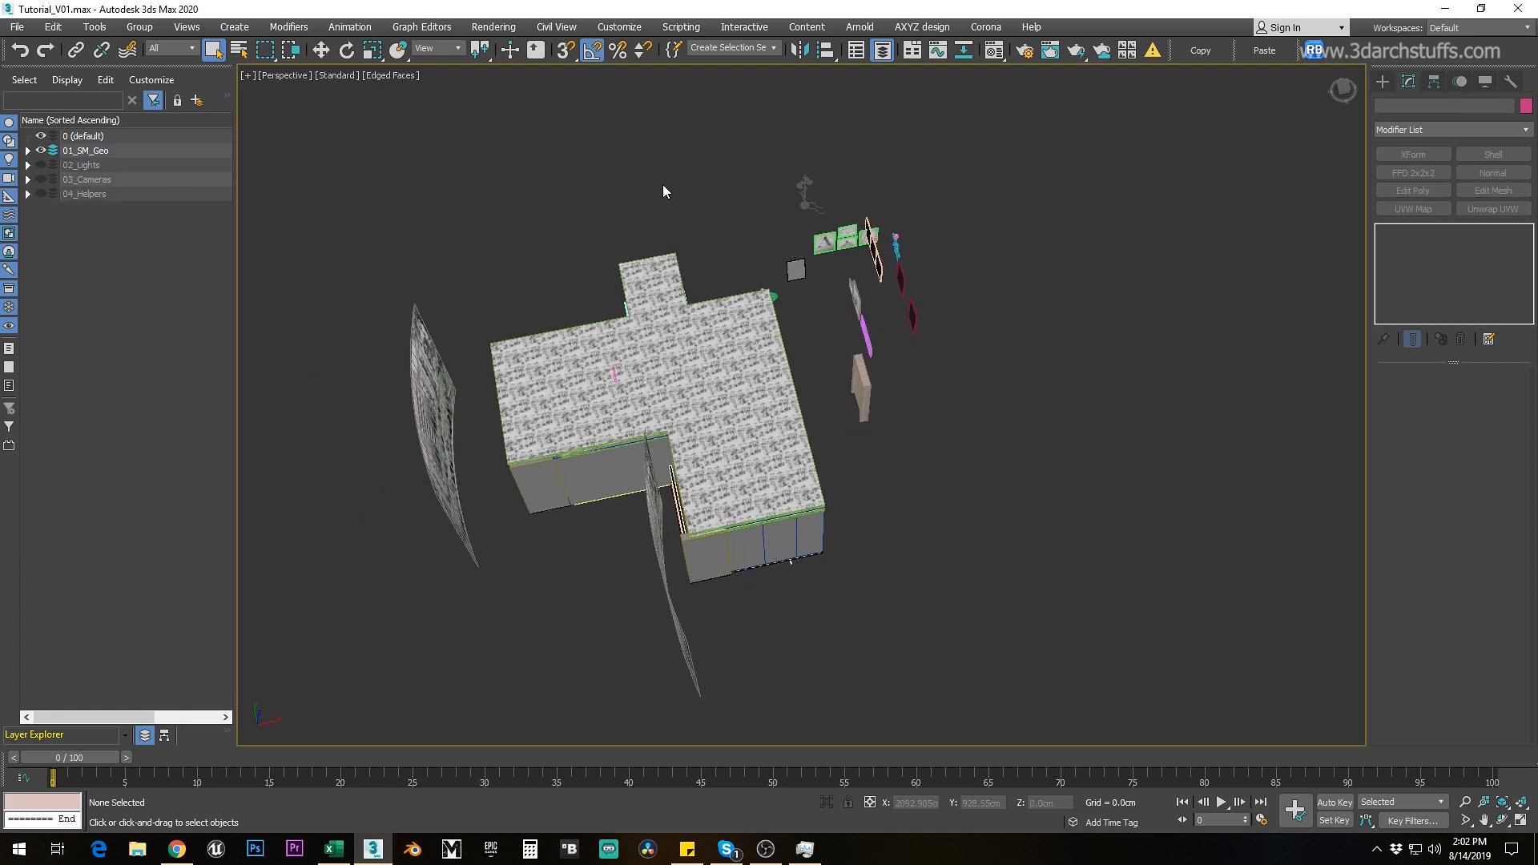
Step: Select all visible geometry, convert it to Editable Mesh and clear the selection
{"action": "key", "text": "ctrl+a"}
{"action": "right_click", "coordinate": [670, 320]}
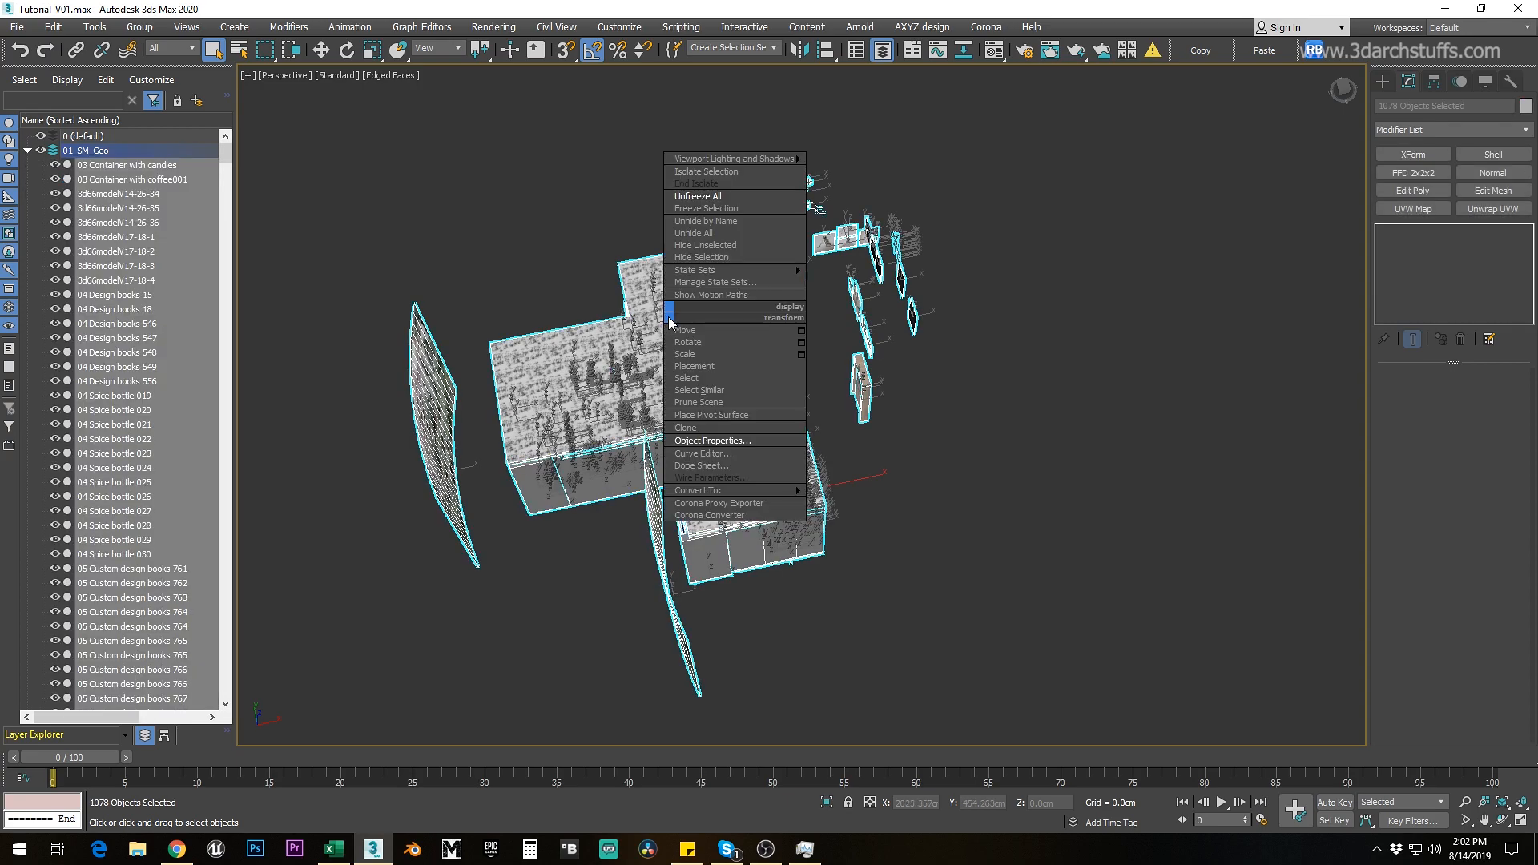
{"action": "mouse_move", "coordinate": [724, 492]}
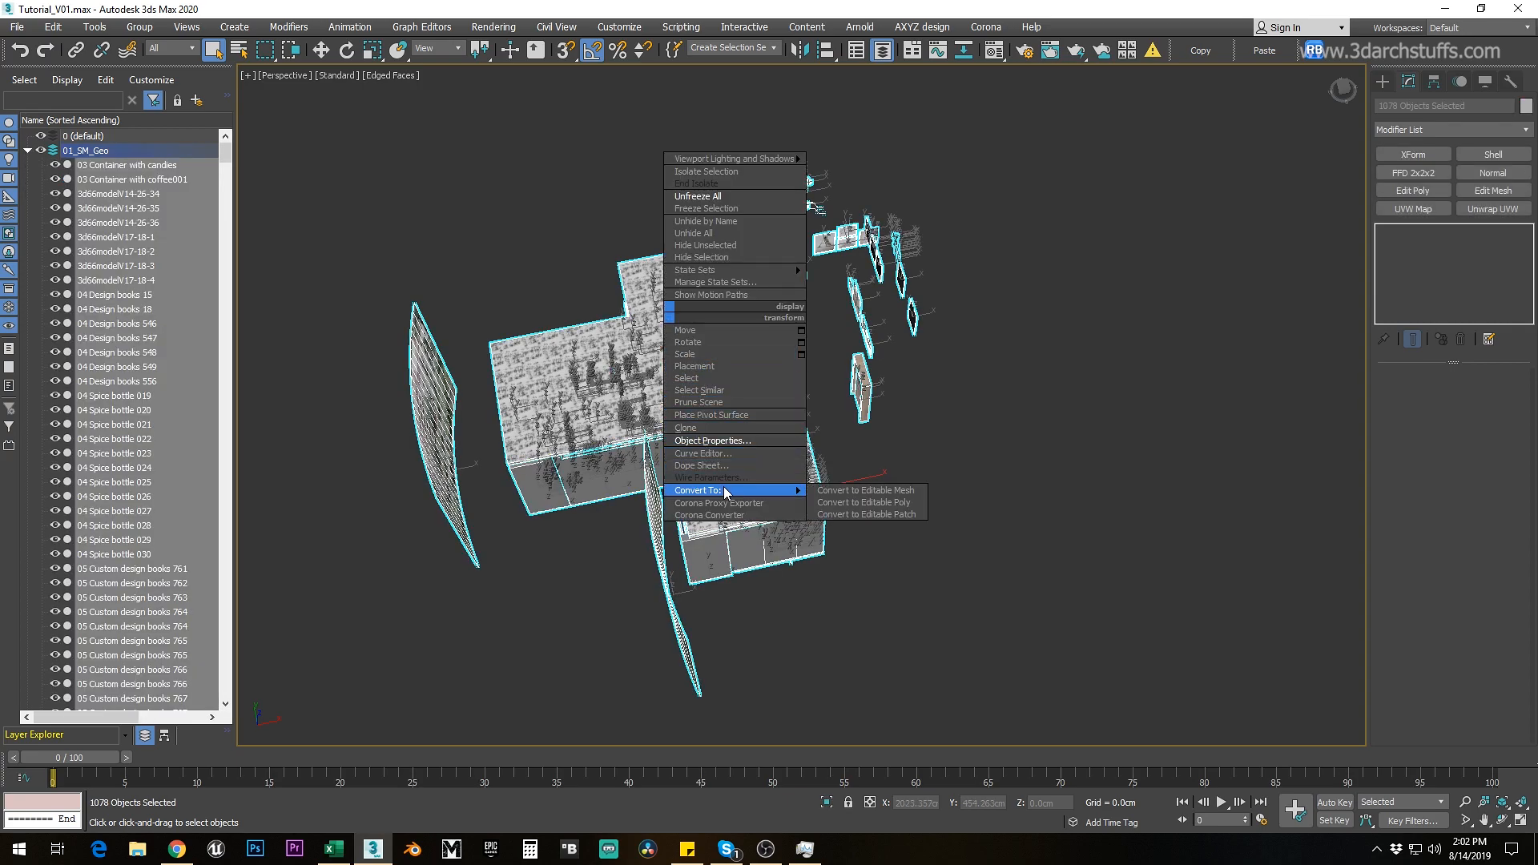
{"action": "left_click", "coordinate": [841, 494]}
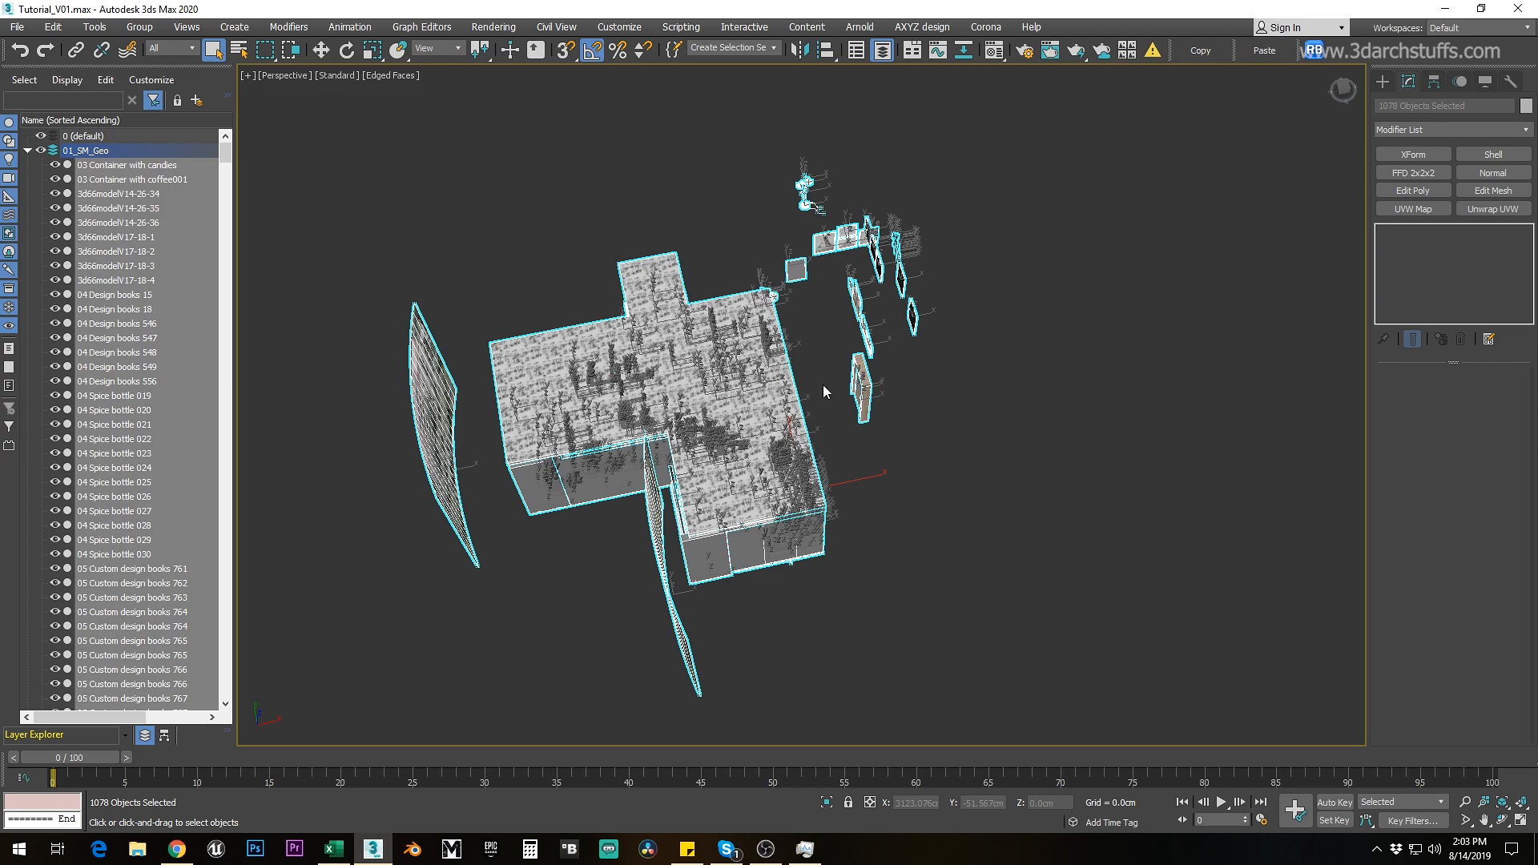
{"action": "left_click", "coordinate": [867, 179]}
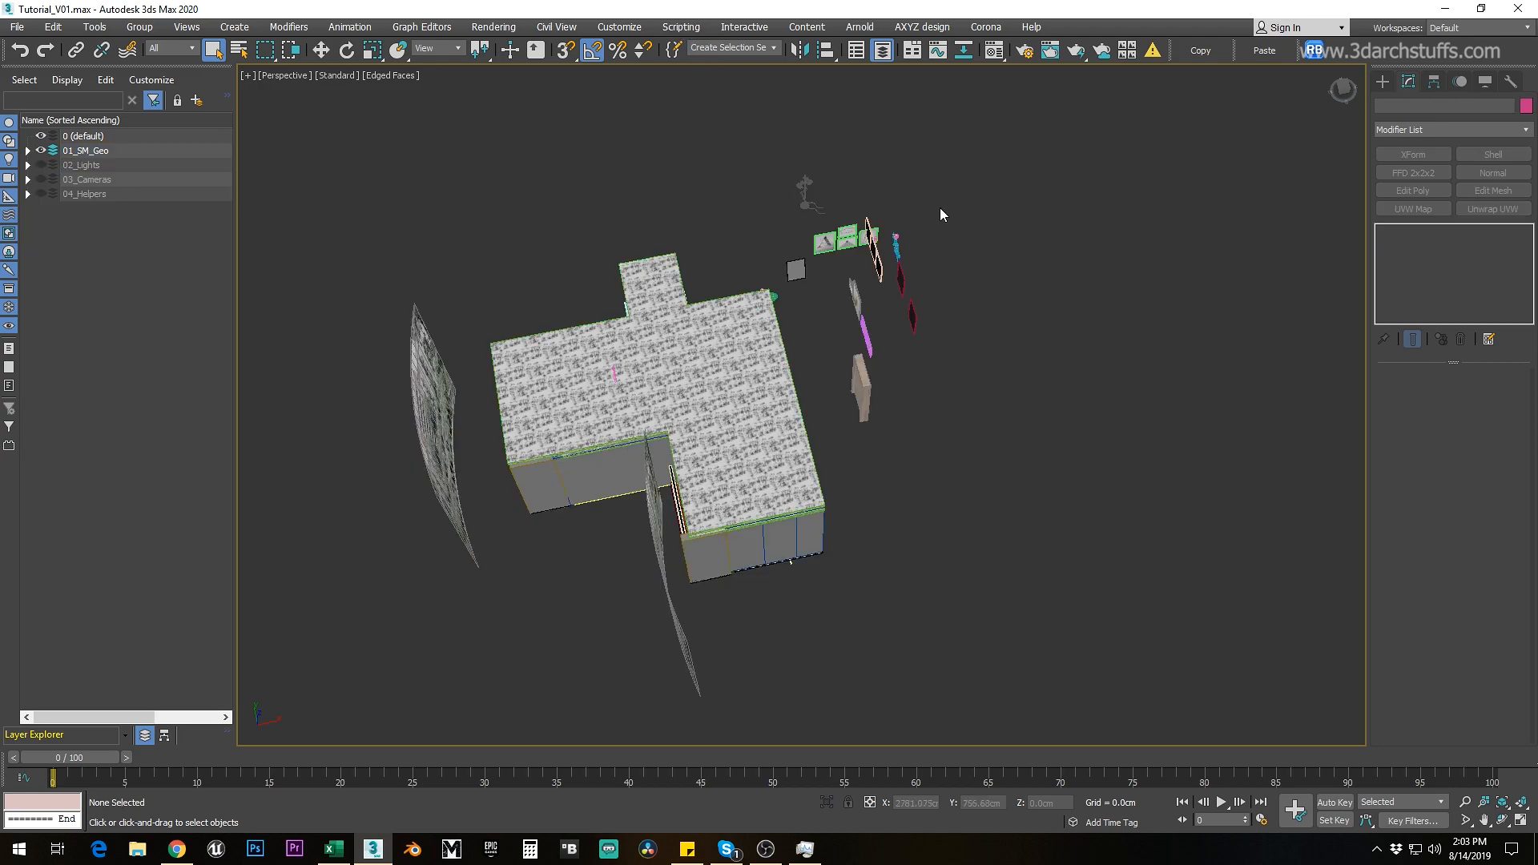
Step: Delete the stray pictures, frames, panels and other props standing outside the house
{"action": "scroll", "coordinate": [825, 215], "scroll_direction": "up", "scroll_amount": 1}
{"action": "scroll", "coordinate": [903, 206], "scroll_direction": "up", "scroll_amount": 1}
{"action": "middle_click_drag", "start_coordinate": [756, 287], "coordinate": [729, 239]}
{"action": "left_click_drag", "start_coordinate": [650, 323], "coordinate": [782, 391]}
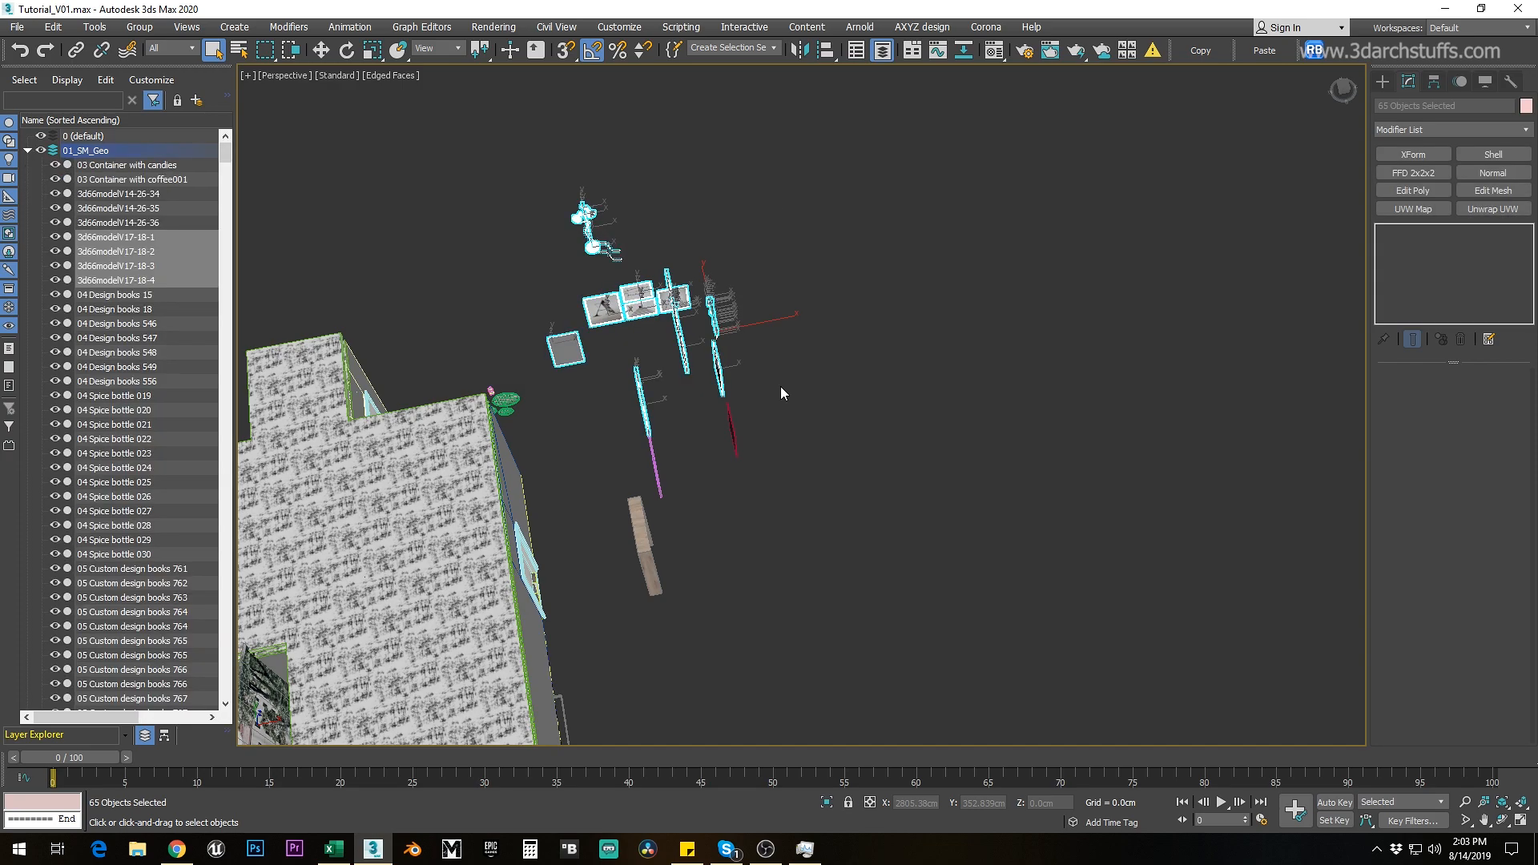
{"action": "key", "text": "Delete"}
{"action": "left_click_drag", "start_coordinate": [591, 360], "coordinate": [804, 613]}
{"action": "key", "text": "Delete"}
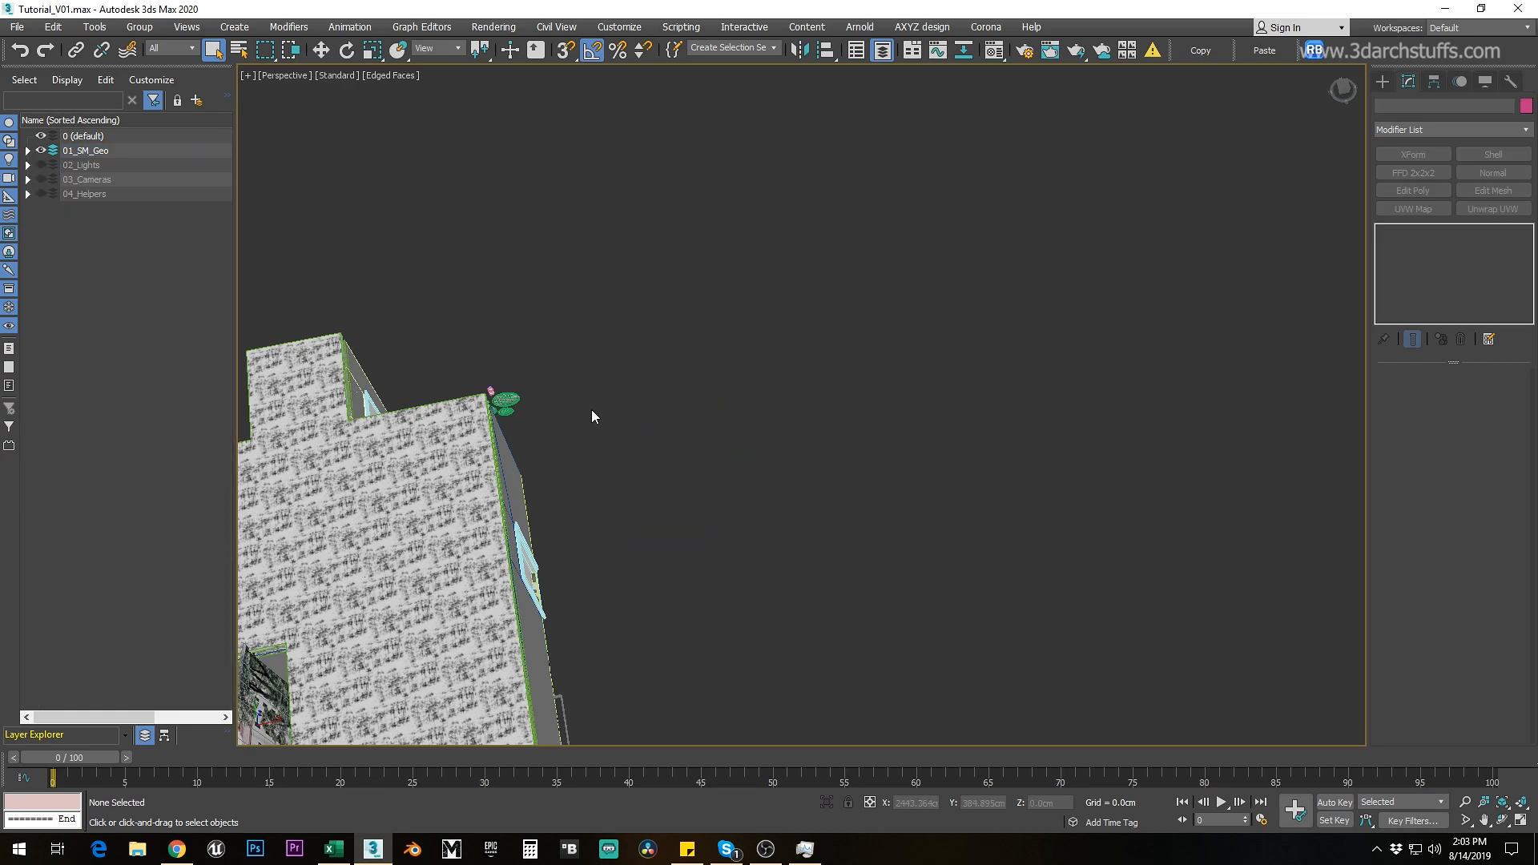
Step: Zoom to the green object beside the house corner and delete it with the other small stray objects around it
{"action": "left_click", "coordinate": [512, 398]}
{"action": "key", "text": "z"}
{"action": "middle_click_drag", "start_coordinate": [822, 483], "coordinate": [818, 484], "text": "alt"}
{"action": "scroll", "coordinate": [826, 483], "scroll_direction": "down", "scroll_amount": 5}
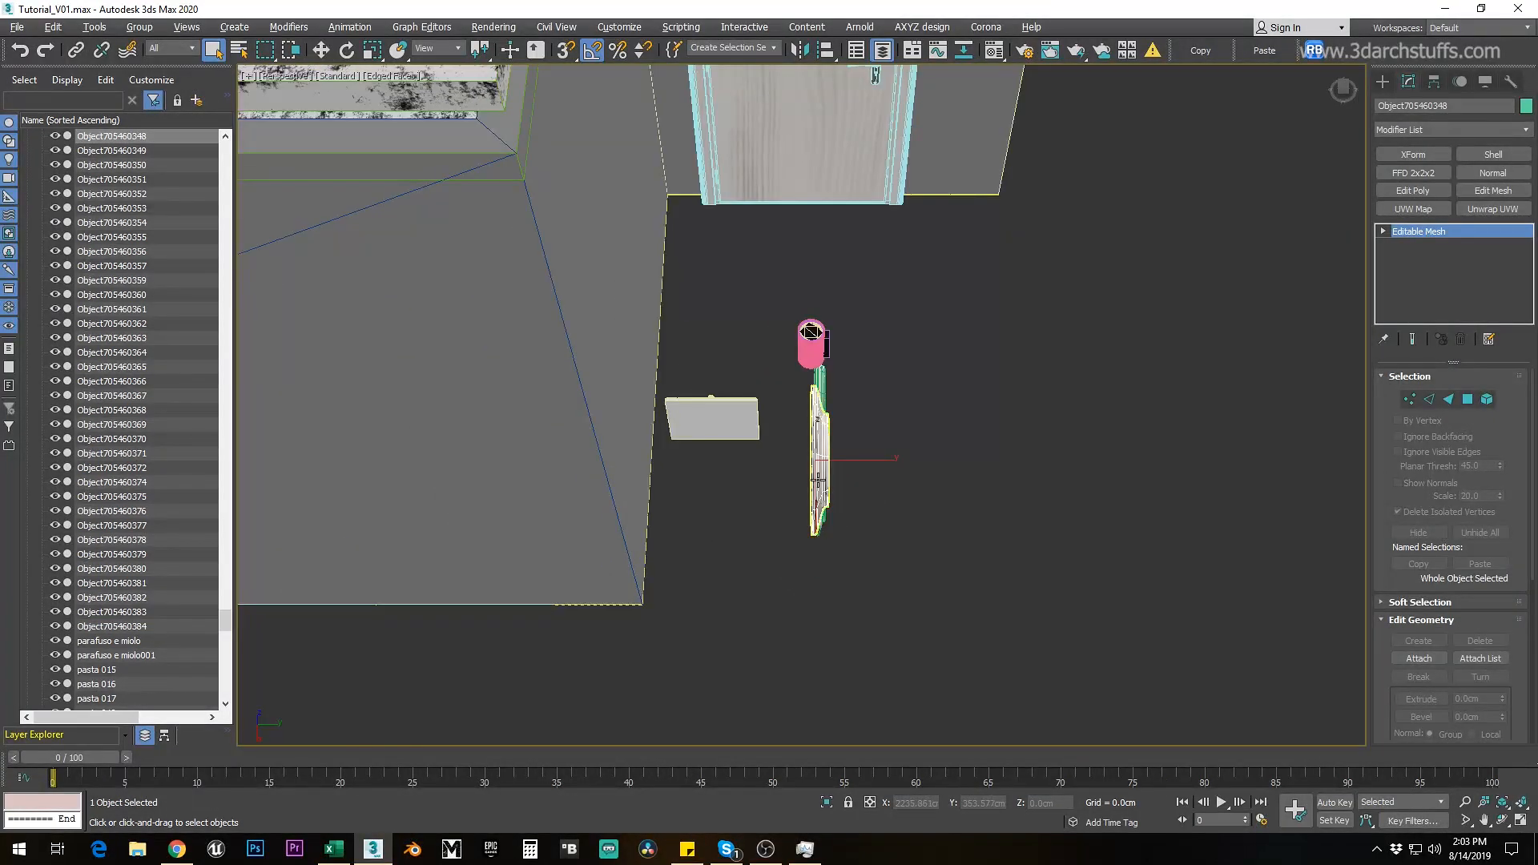
{"action": "left_click_drag", "start_coordinate": [885, 269], "coordinate": [699, 554]}
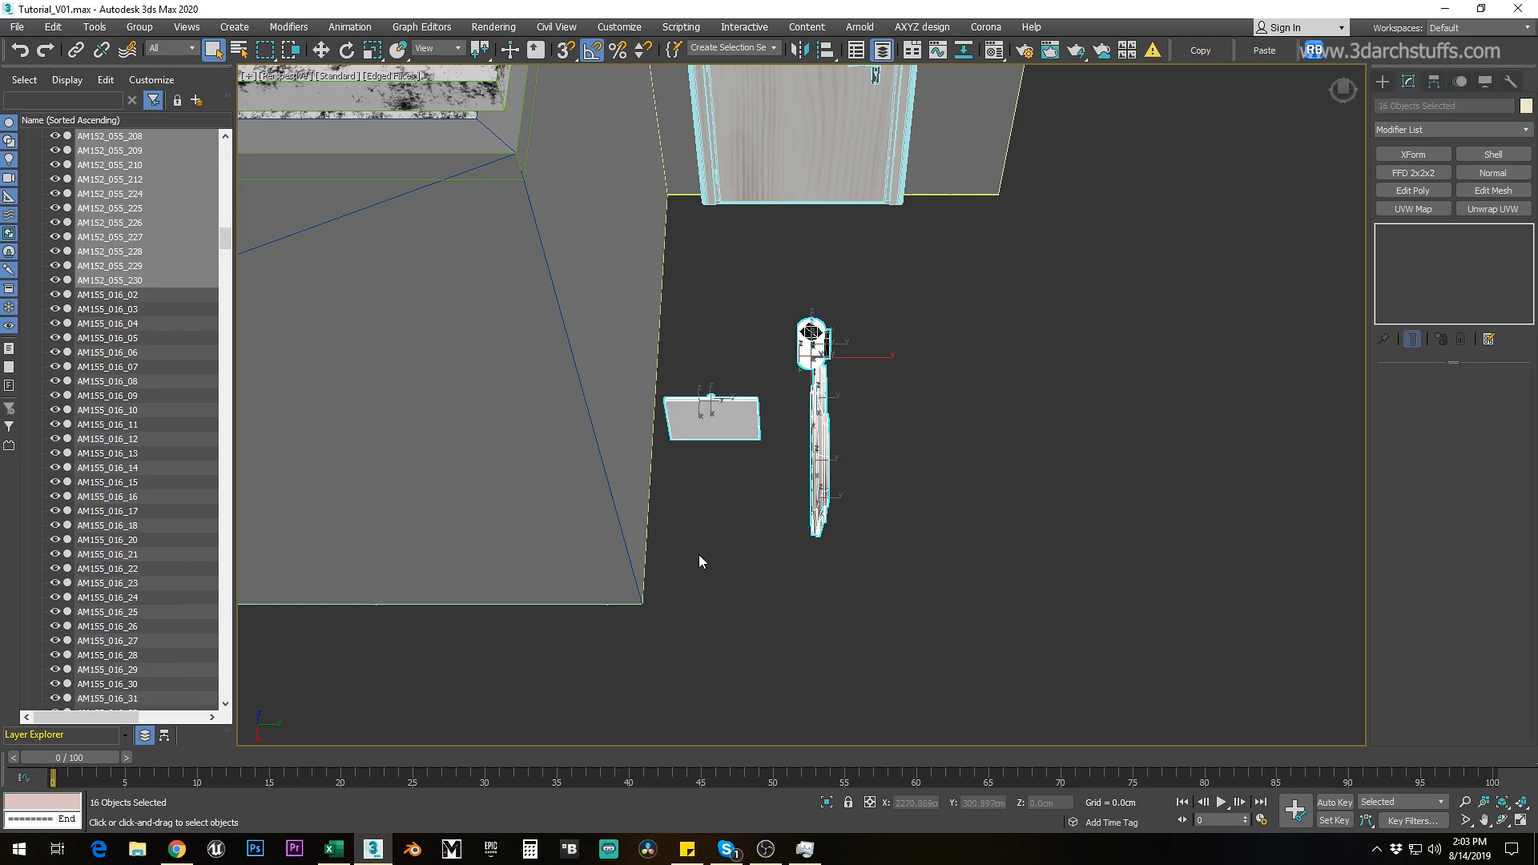
{"action": "key", "text": "Delete"}
{"action": "scroll", "coordinate": [755, 537], "scroll_direction": "down", "scroll_amount": 6}
{"action": "middle_click_drag", "start_coordinate": [821, 479], "coordinate": [862, 519]}
{"action": "middle_click_drag", "start_coordinate": [958, 564], "coordinate": [1022, 418], "text": "alt"}
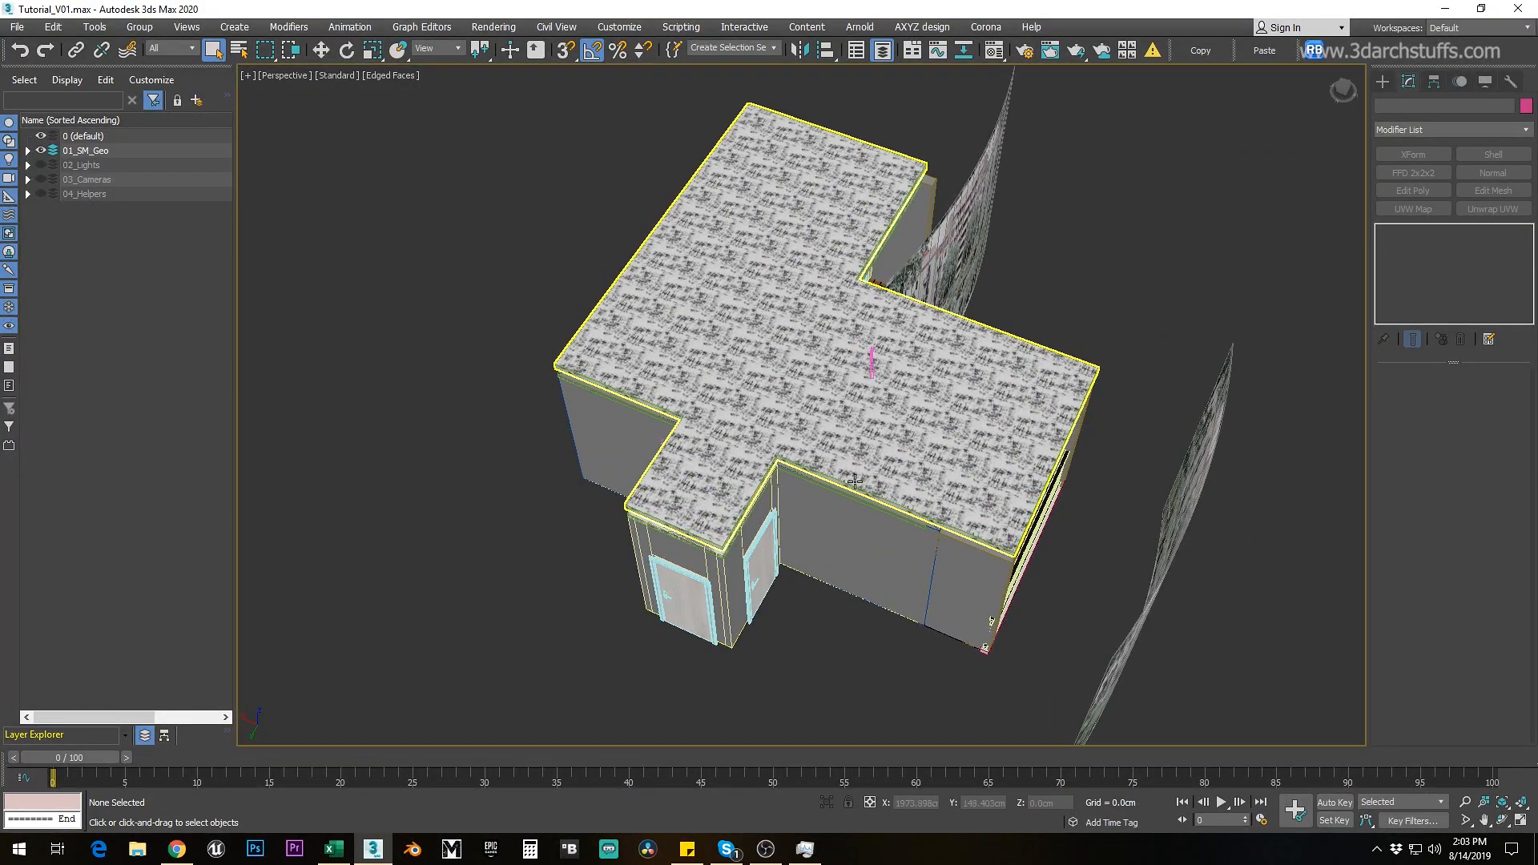
Step: Delete the upper of the two stacked roof slabs covering the house
{"action": "middle_click_drag", "start_coordinate": [920, 440], "coordinate": [914, 438]}
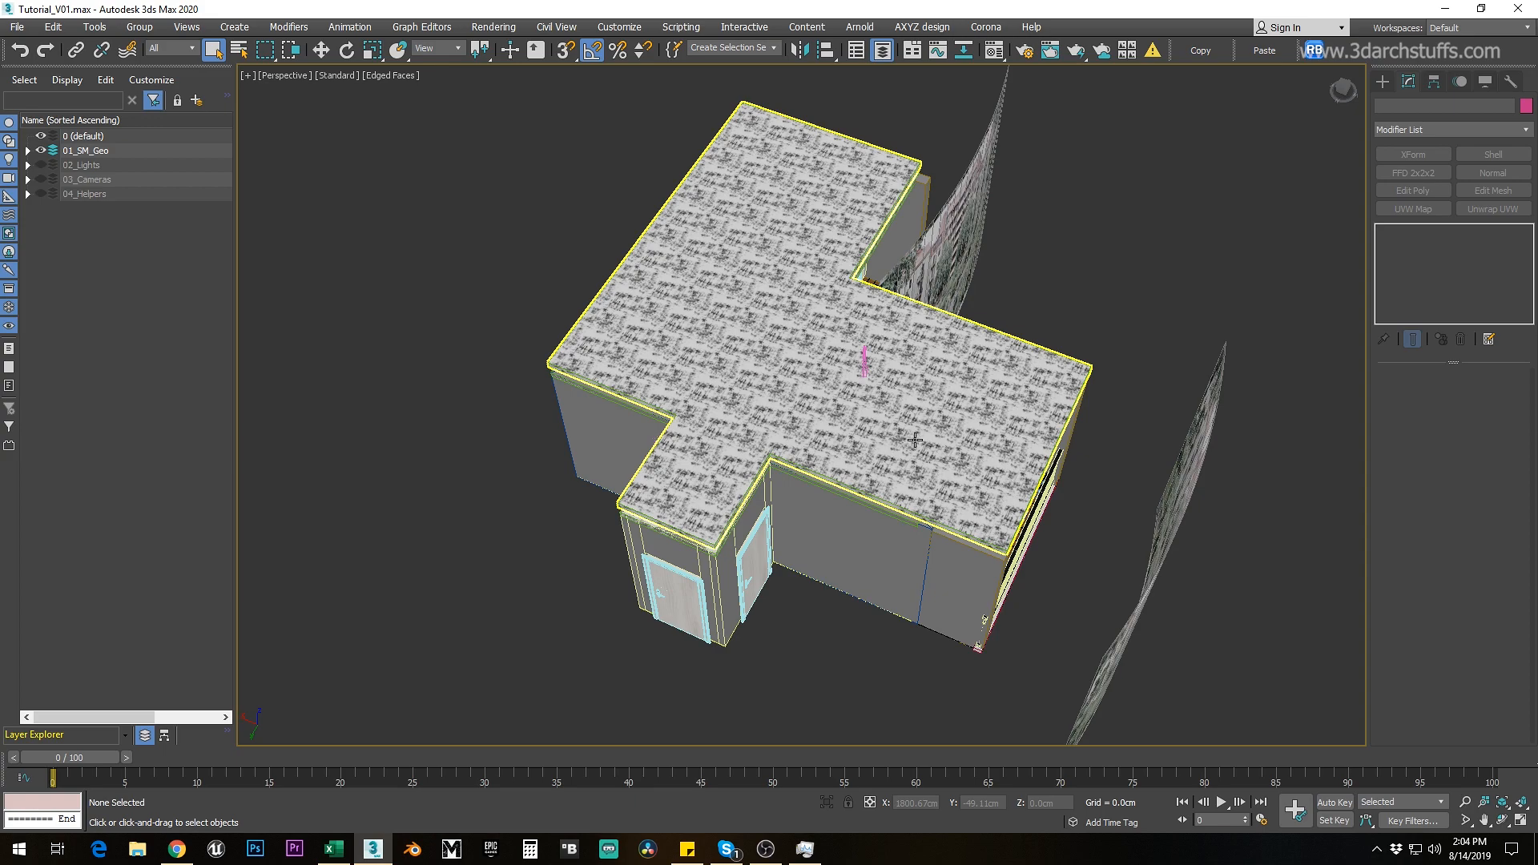
{"action": "middle_click_drag", "start_coordinate": [594, 410], "coordinate": [800, 383], "text": "alt"}
{"action": "scroll", "coordinate": [801, 383], "scroll_direction": "up", "scroll_amount": 5}
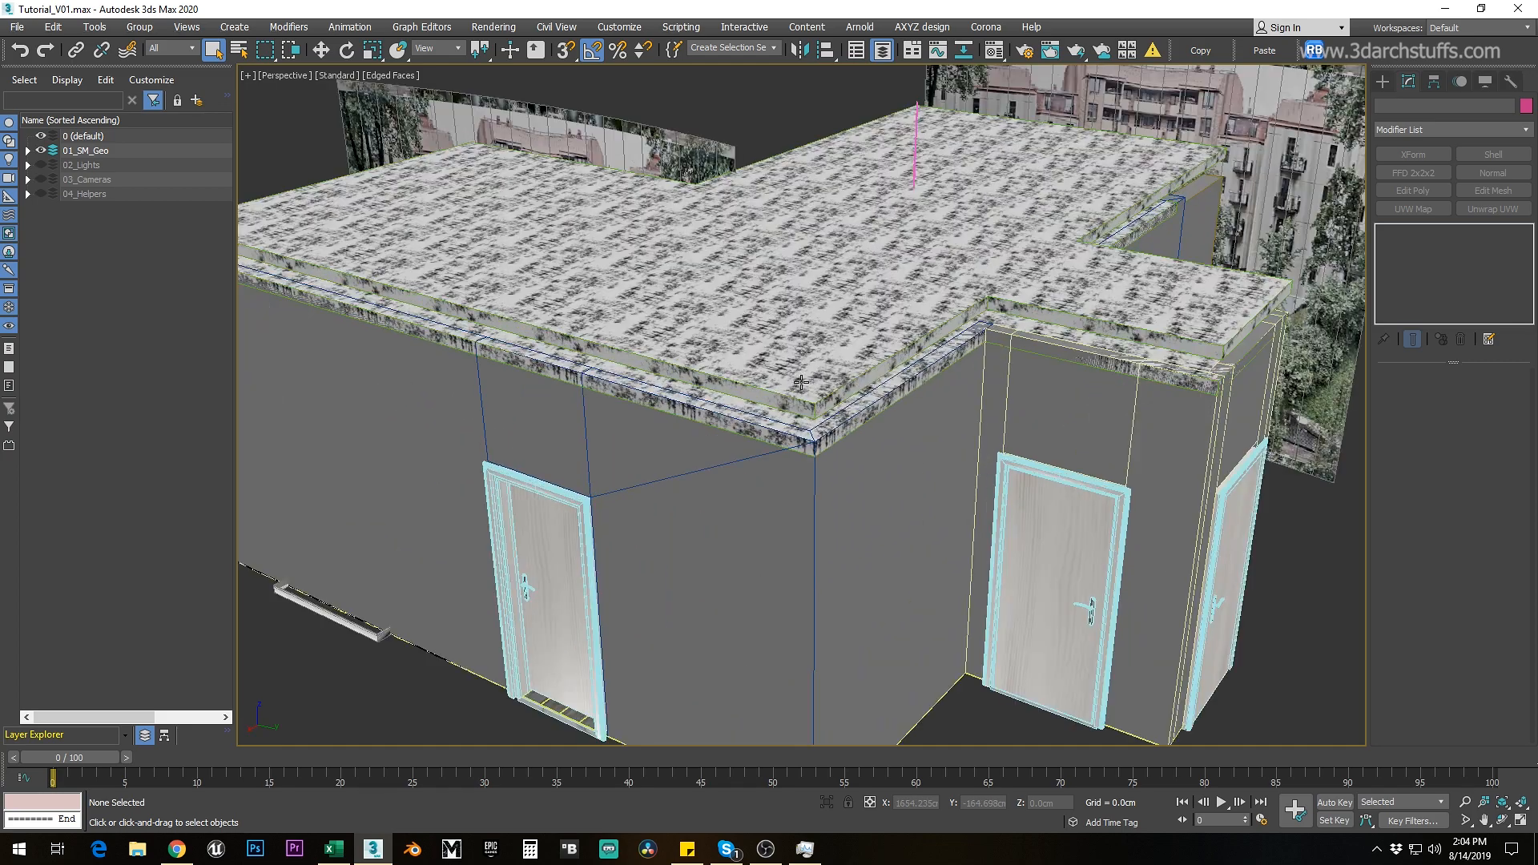
{"action": "left_click", "coordinate": [825, 330]}
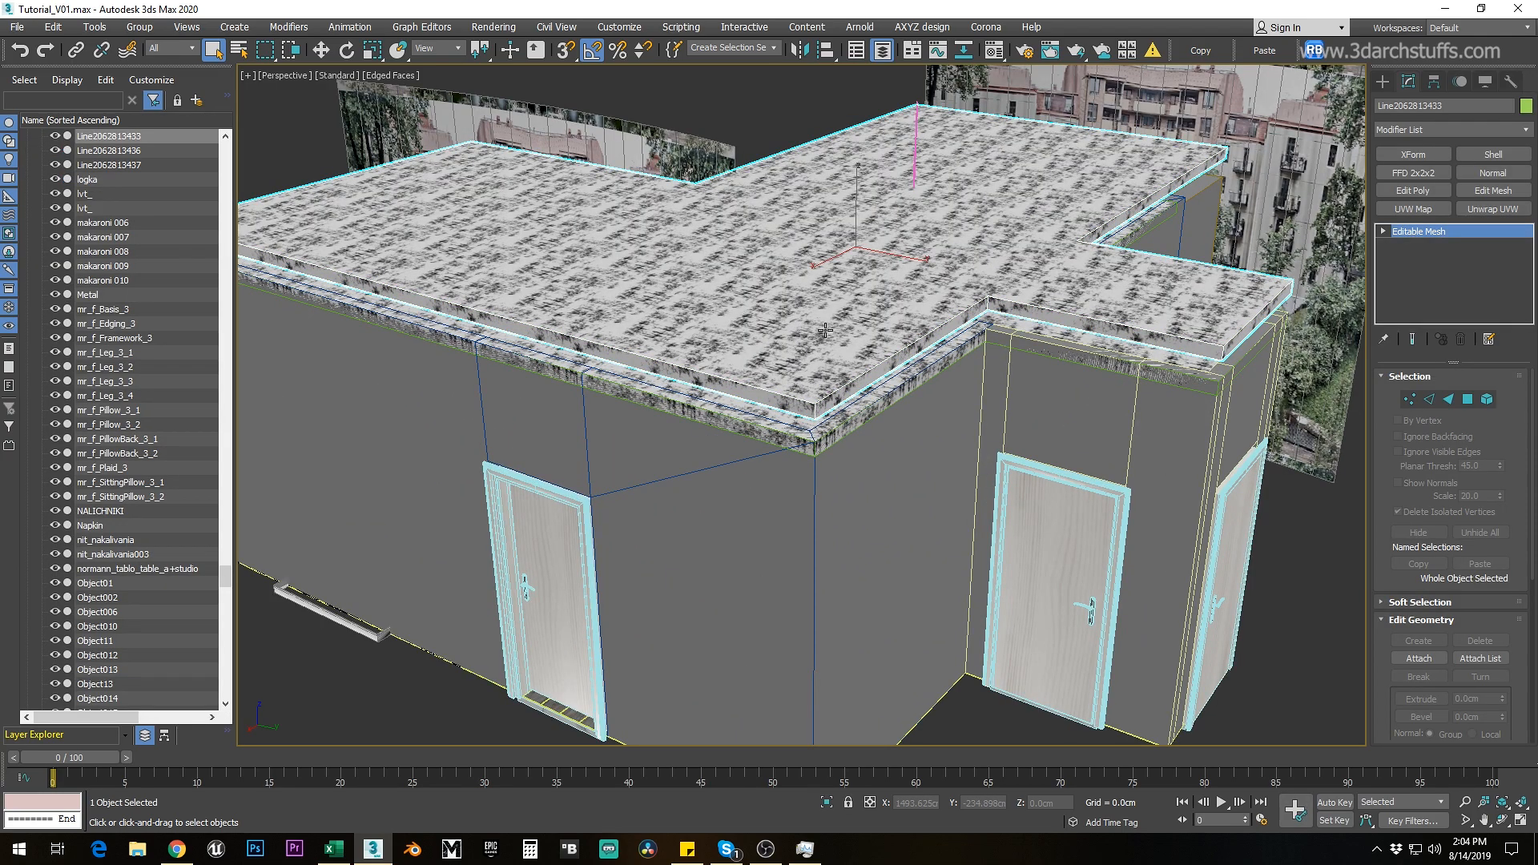
{"action": "key", "text": "ctrl+d"}
{"action": "middle_click_drag", "start_coordinate": [837, 364], "coordinate": [950, 364], "text": "alt"}
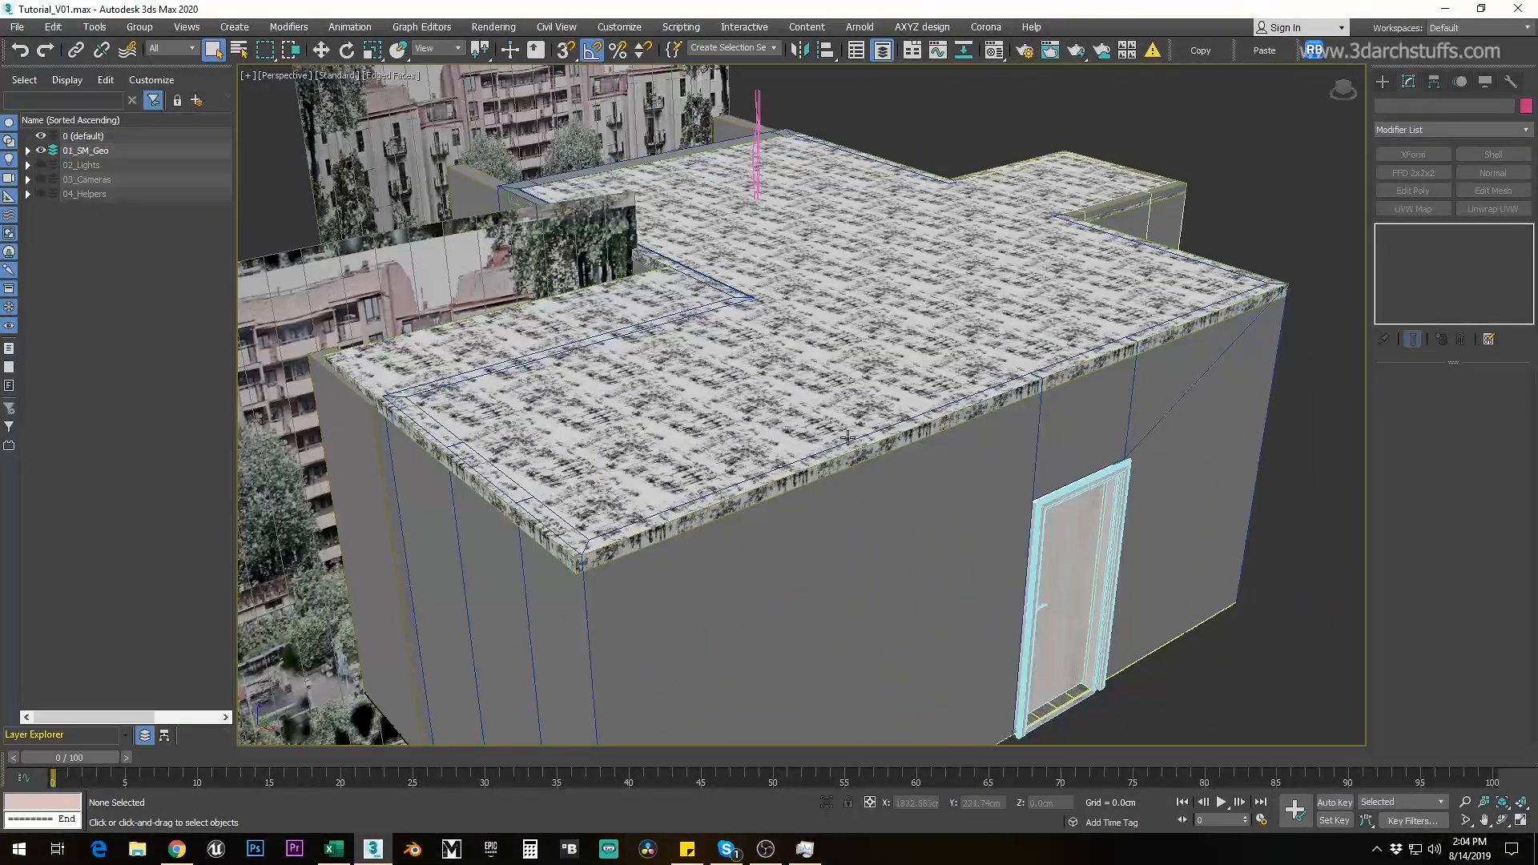
Step: Select the remaining roof slab on top of the walls and isolate it
{"action": "left_click", "coordinate": [714, 479]}
{"action": "middle_click_drag", "start_coordinate": [686, 476], "coordinate": [626, 399], "text": "alt"}
{"action": "scroll", "coordinate": [757, 430], "scroll_direction": "up", "scroll_amount": 4}
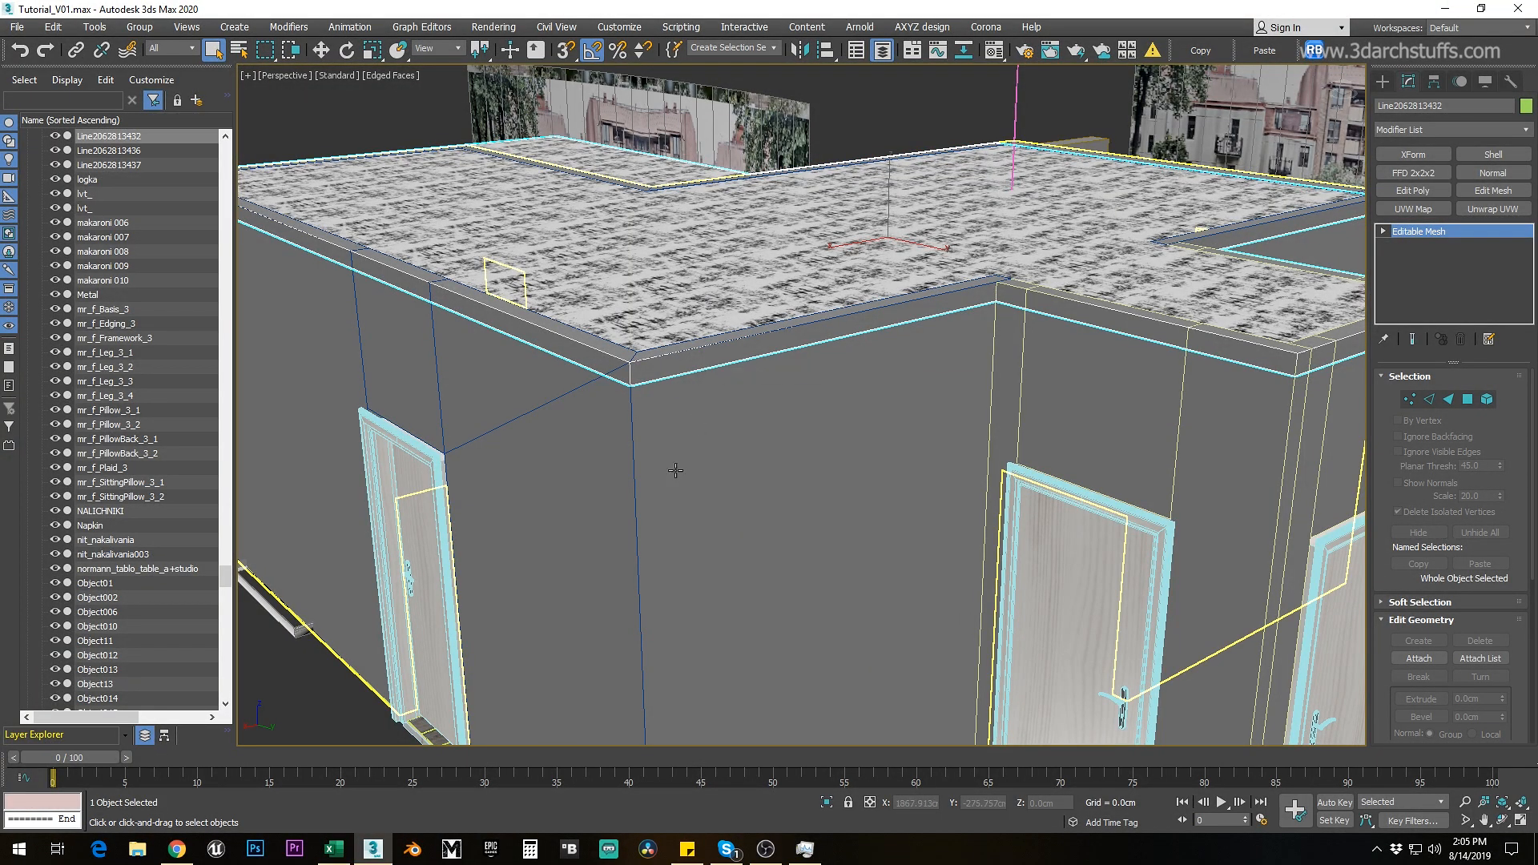
{"action": "middle_click_drag", "start_coordinate": [779, 430], "coordinate": [762, 527], "text": "alt"}
{"action": "scroll", "coordinate": [640, 459], "scroll_direction": "down", "scroll_amount": 4}
{"action": "key", "text": "alt+q"}
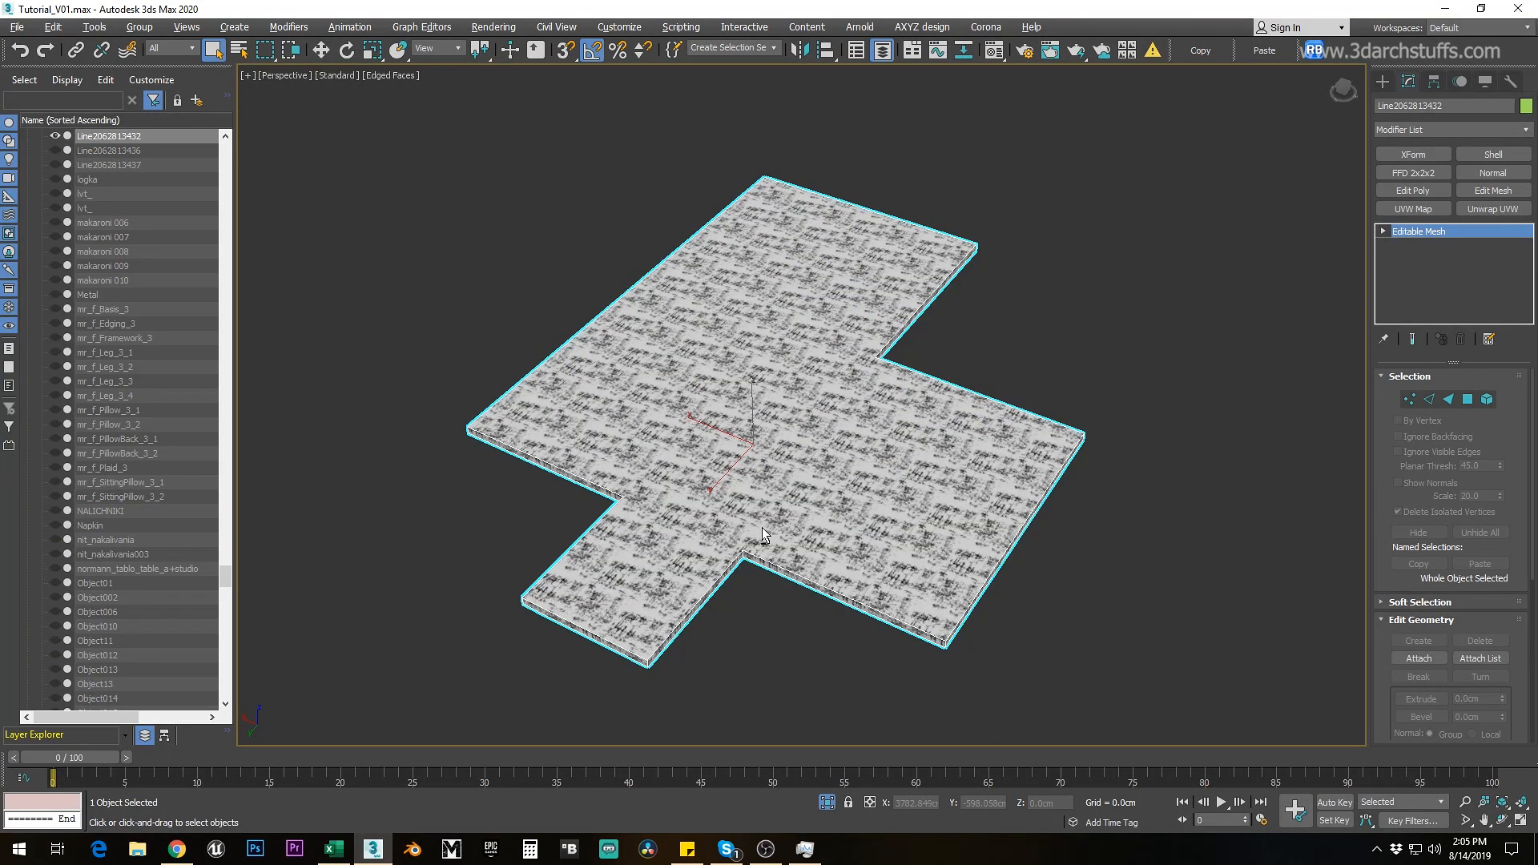
Step: Detach the roof slab's underside and top faces as two separate objects
{"action": "left_click", "coordinate": [1382, 231]}
{"action": "left_click", "coordinate": [1415, 286]}
{"action": "left_click", "coordinate": [901, 398]}
{"action": "middle_click_drag", "start_coordinate": [988, 462], "coordinate": [966, 347], "text": "alt"}
{"action": "left_click", "coordinate": [909, 407]}
{"action": "key", "text": "ctrl+d"}
{"action": "left_click", "coordinate": [818, 432]}
{"action": "middle_click_drag", "start_coordinate": [841, 367], "coordinate": [828, 514], "text": "alt"}
{"action": "key", "text": "q"}
{"action": "left_click", "coordinate": [844, 437]}
{"action": "key", "text": "ctrl+d"}
{"action": "key", "text": "Return"}
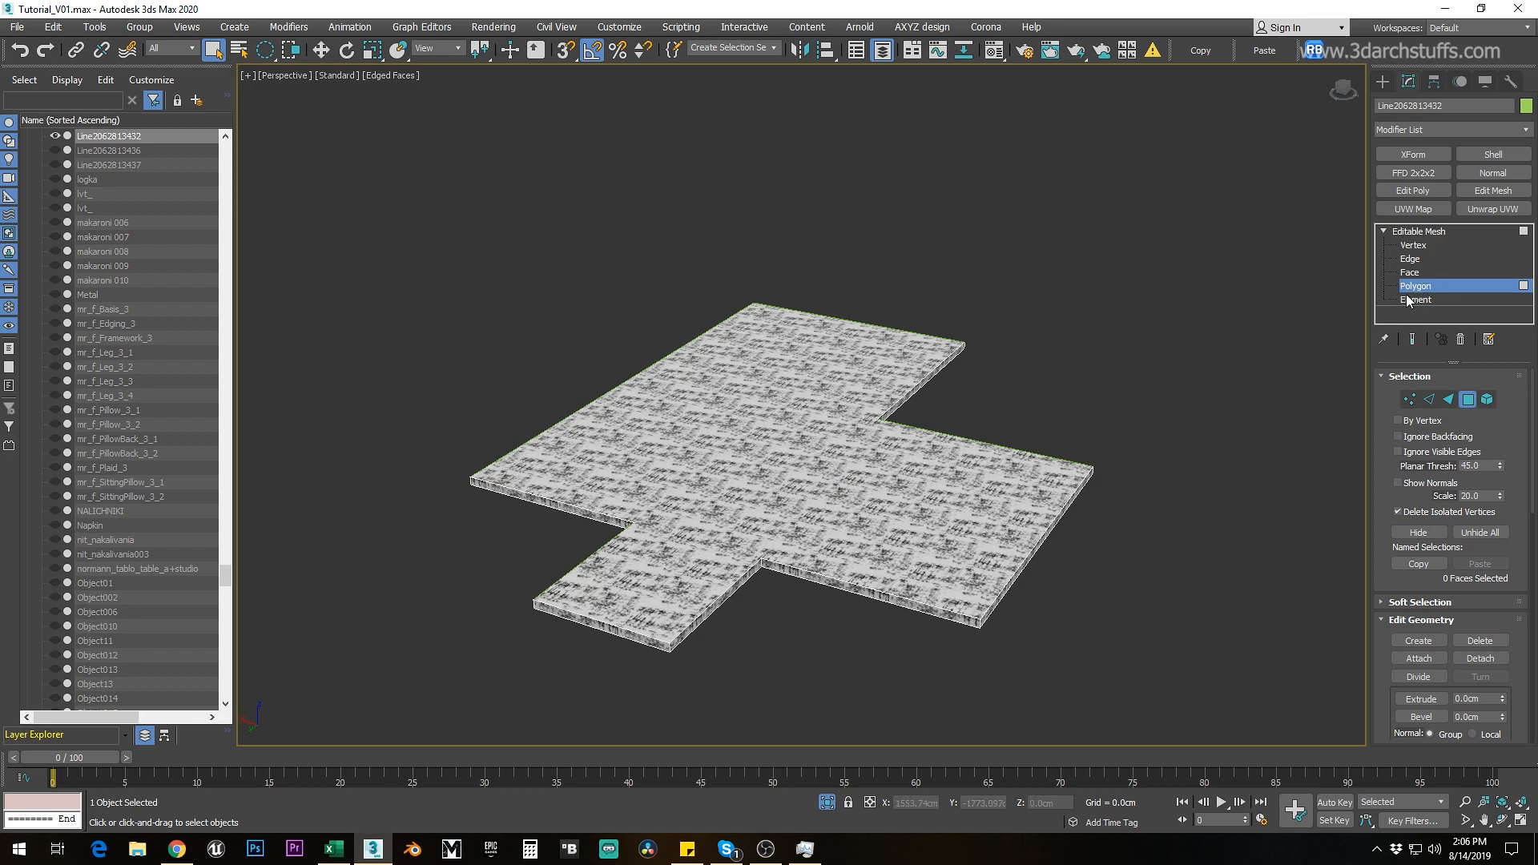
Step: Leave the polygon level and hide the roof slab together with its two detached faces
{"action": "middle_click_drag", "start_coordinate": [1059, 411], "coordinate": [1038, 324], "text": "alt"}
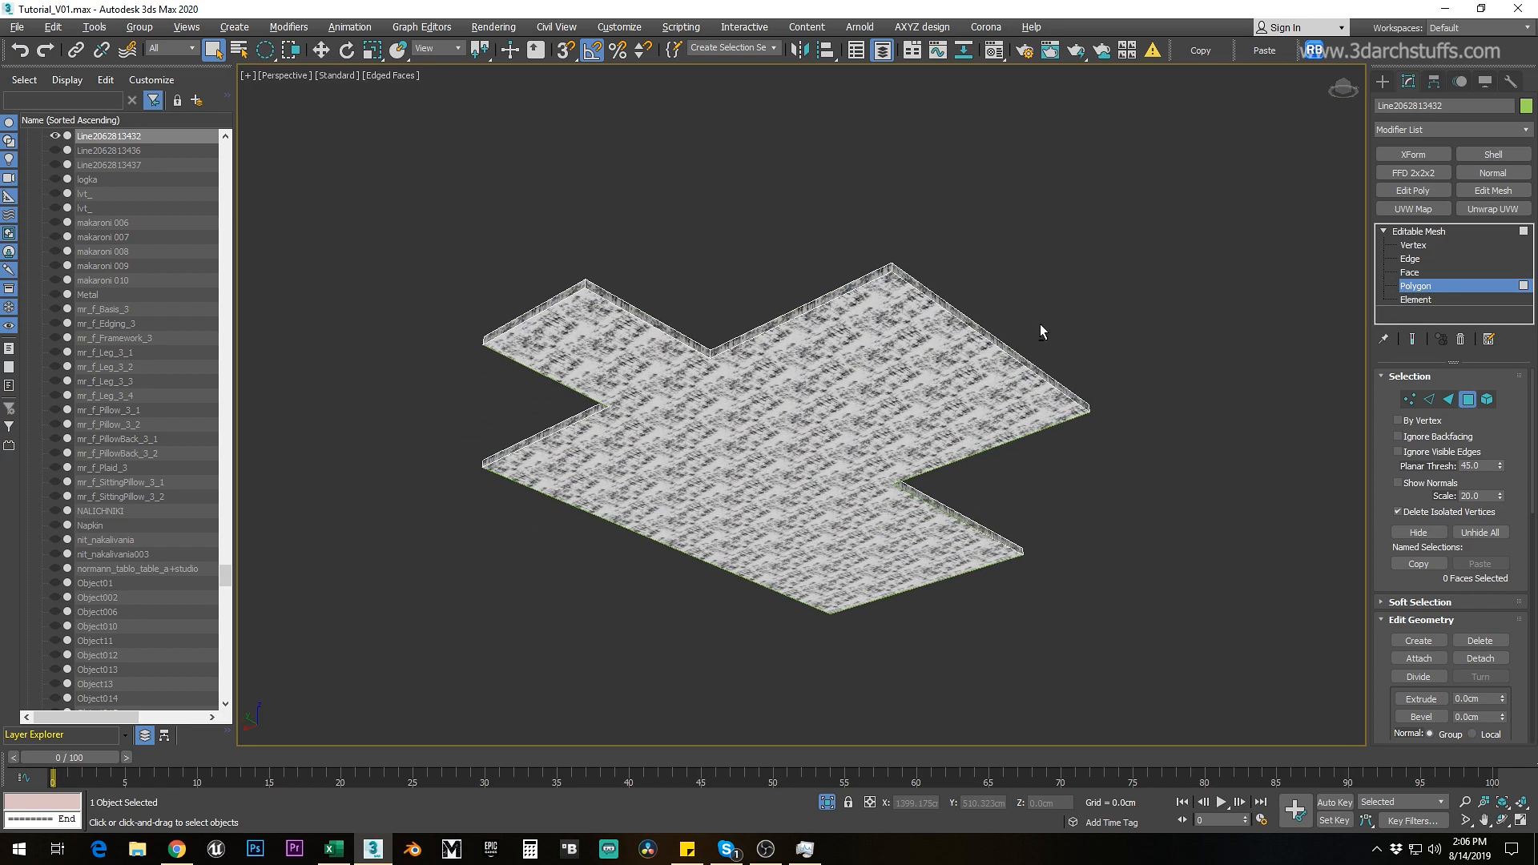
{"action": "left_click", "coordinate": [1425, 233]}
{"action": "scroll", "coordinate": [1218, 287], "scroll_direction": "down", "scroll_amount": 3}
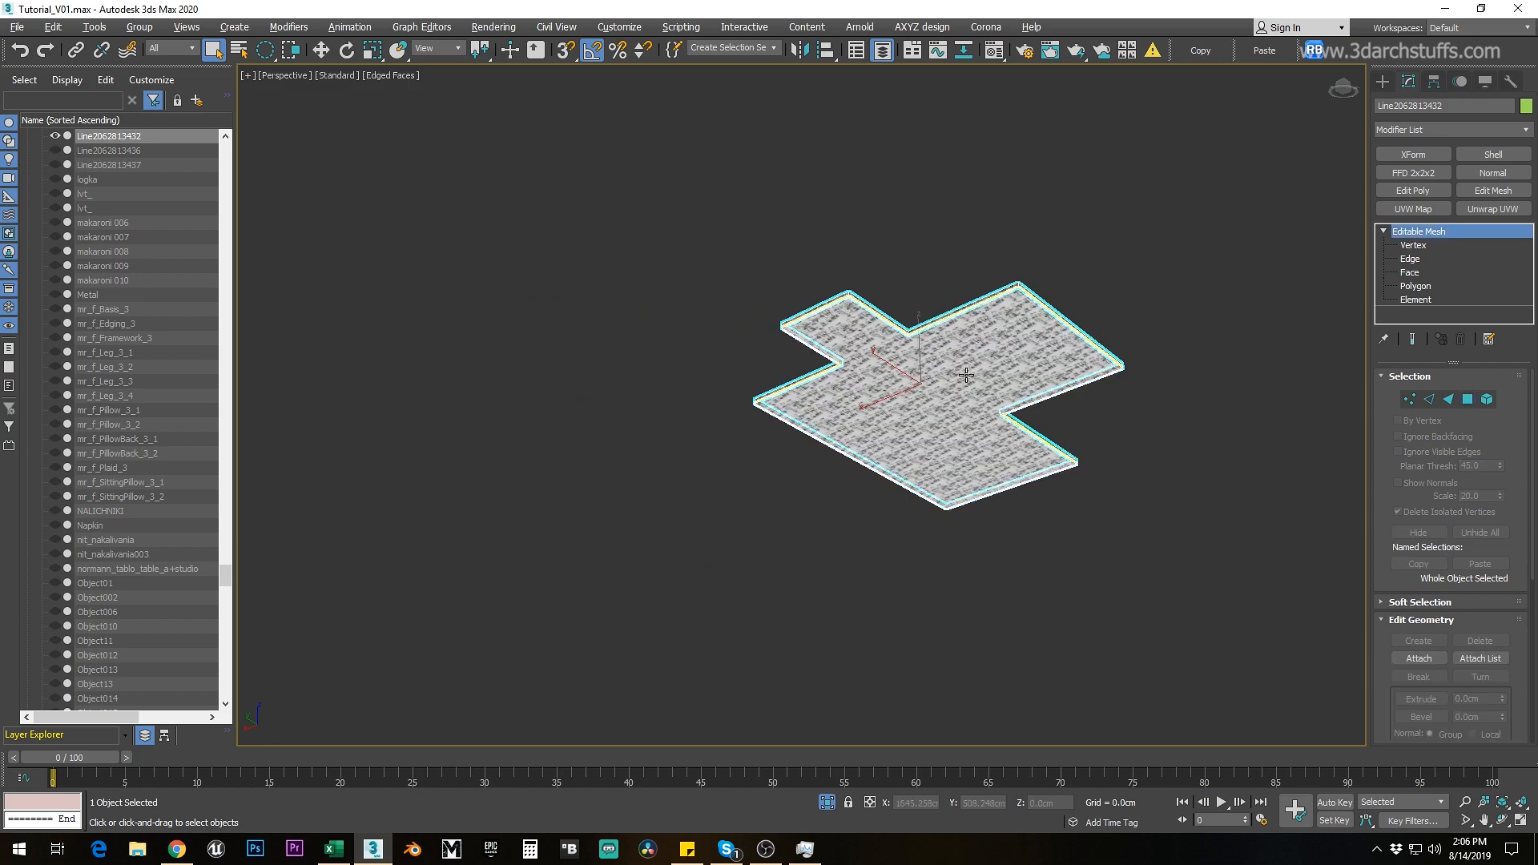
{"action": "left_click", "coordinate": [931, 390]}
{"action": "middle_click_drag", "start_coordinate": [931, 390], "coordinate": [954, 408], "text": "alt"}
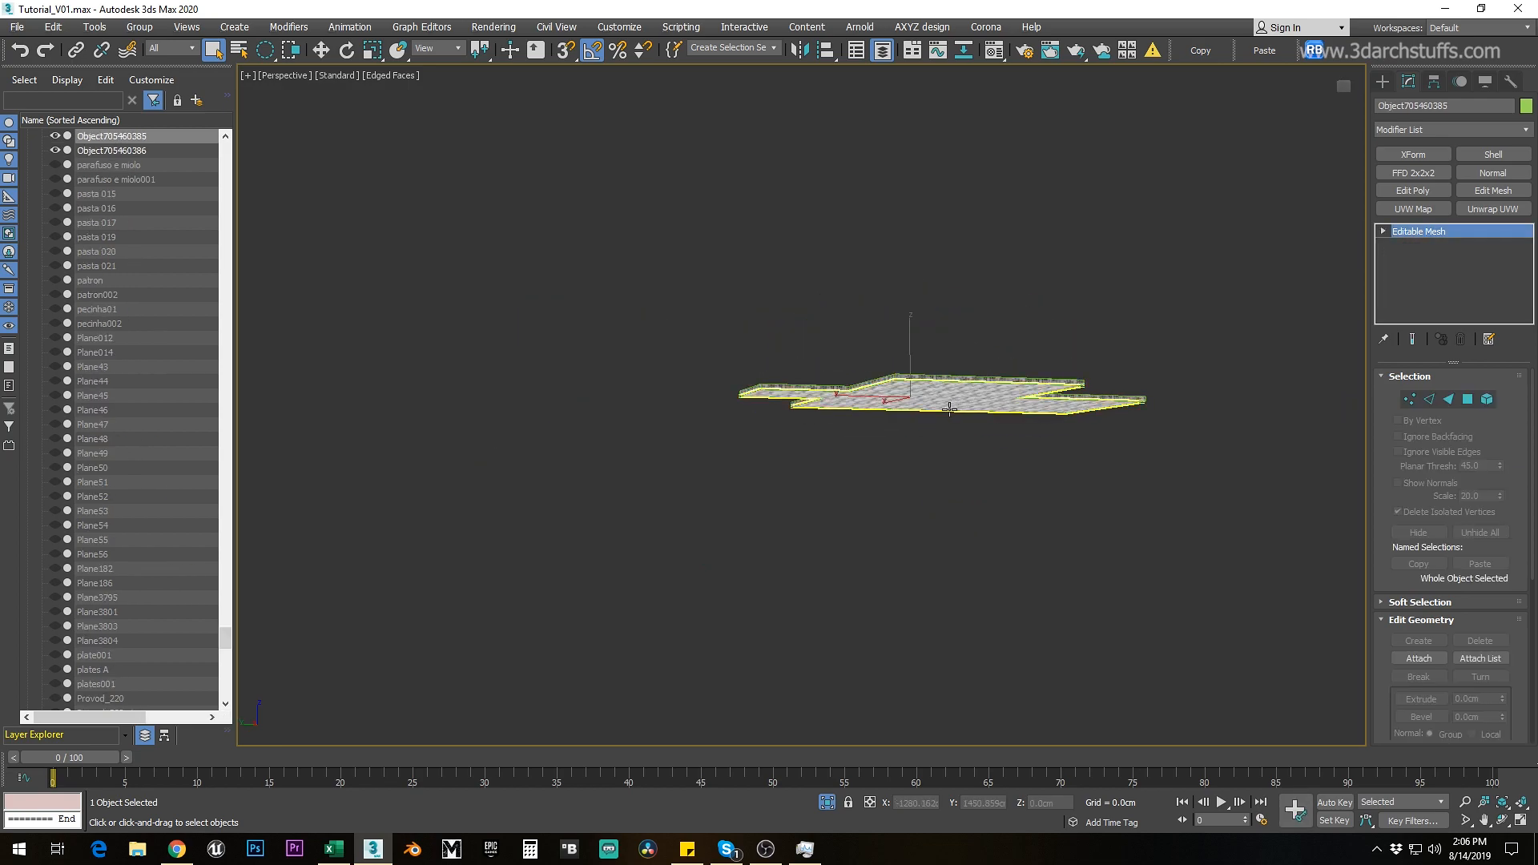
{"action": "key", "text": "Delete"}
{"action": "left_click", "coordinate": [937, 383]}
{"action": "key", "text": "Delete"}
{"action": "left_click", "coordinate": [937, 381]}
{"action": "key", "text": "Delete"}
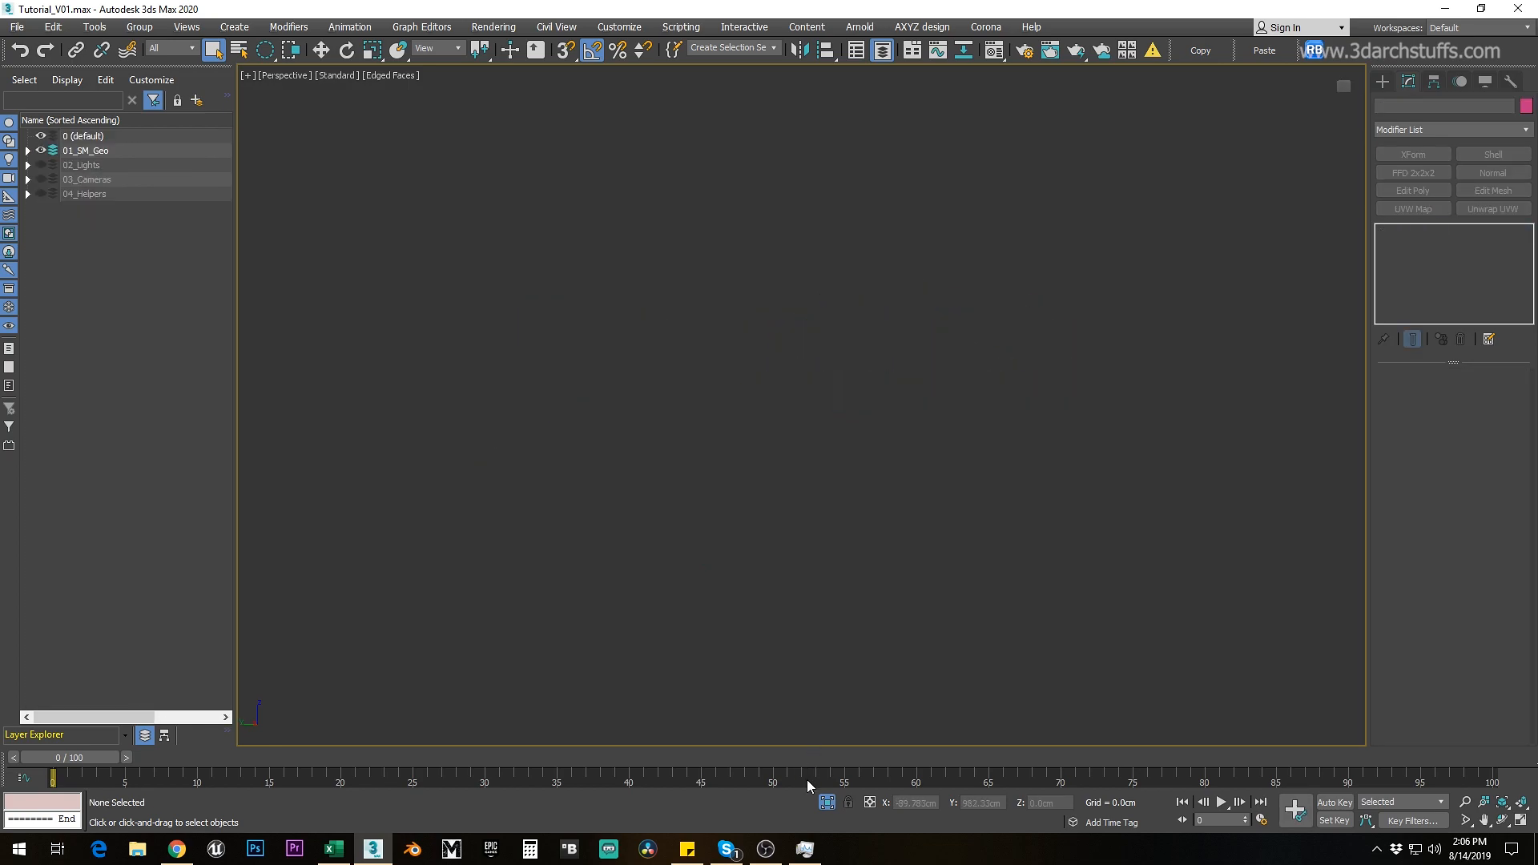
Step: End isolation, then select the house walls and isolate them
{"action": "left_click", "coordinate": [827, 802]}
{"action": "left_click", "coordinate": [748, 541]}
{"action": "key", "text": "alt+q"}
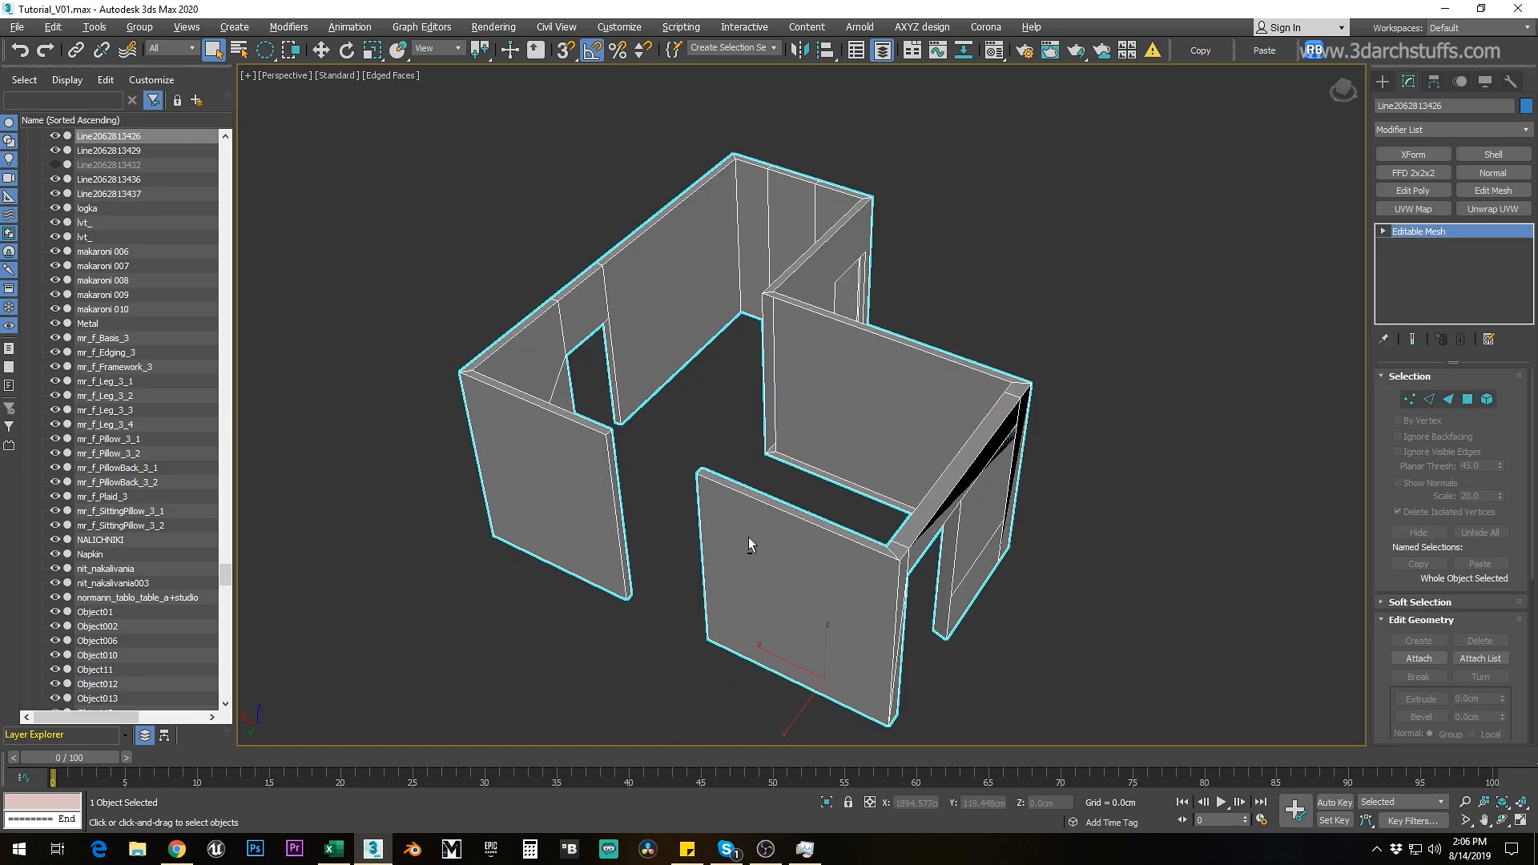
Step: Detach the inner faces of the long wall with the doorway as a separate object at polygon level
{"action": "left_click", "coordinate": [1381, 231]}
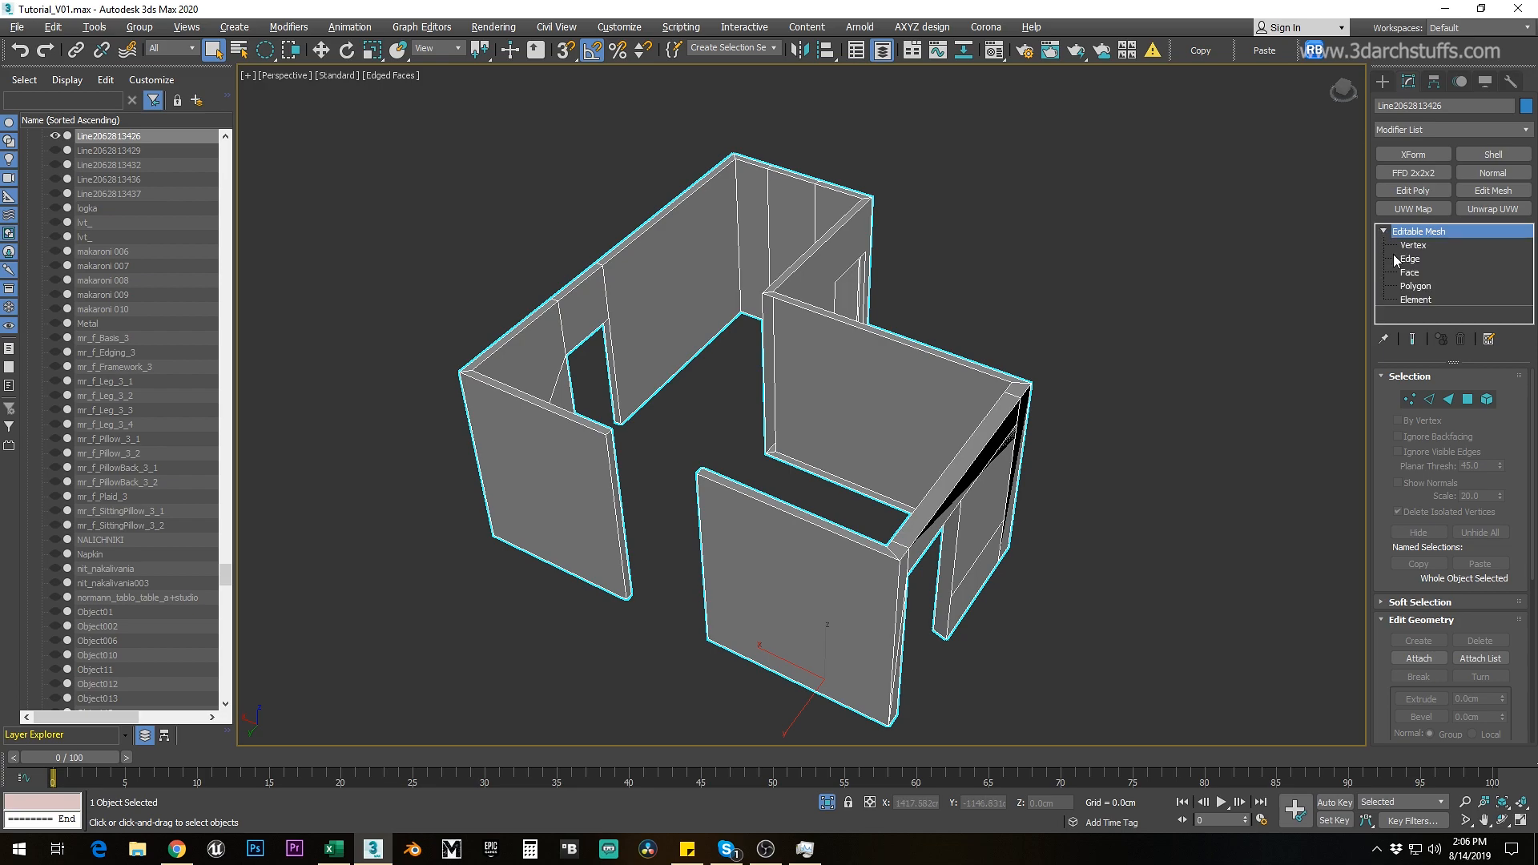
{"action": "left_click", "coordinate": [1415, 286]}
{"action": "middle_click_drag", "start_coordinate": [960, 324], "coordinate": [841, 308], "text": "alt"}
{"action": "scroll", "coordinate": [839, 308], "scroll_direction": "up", "scroll_amount": 5}
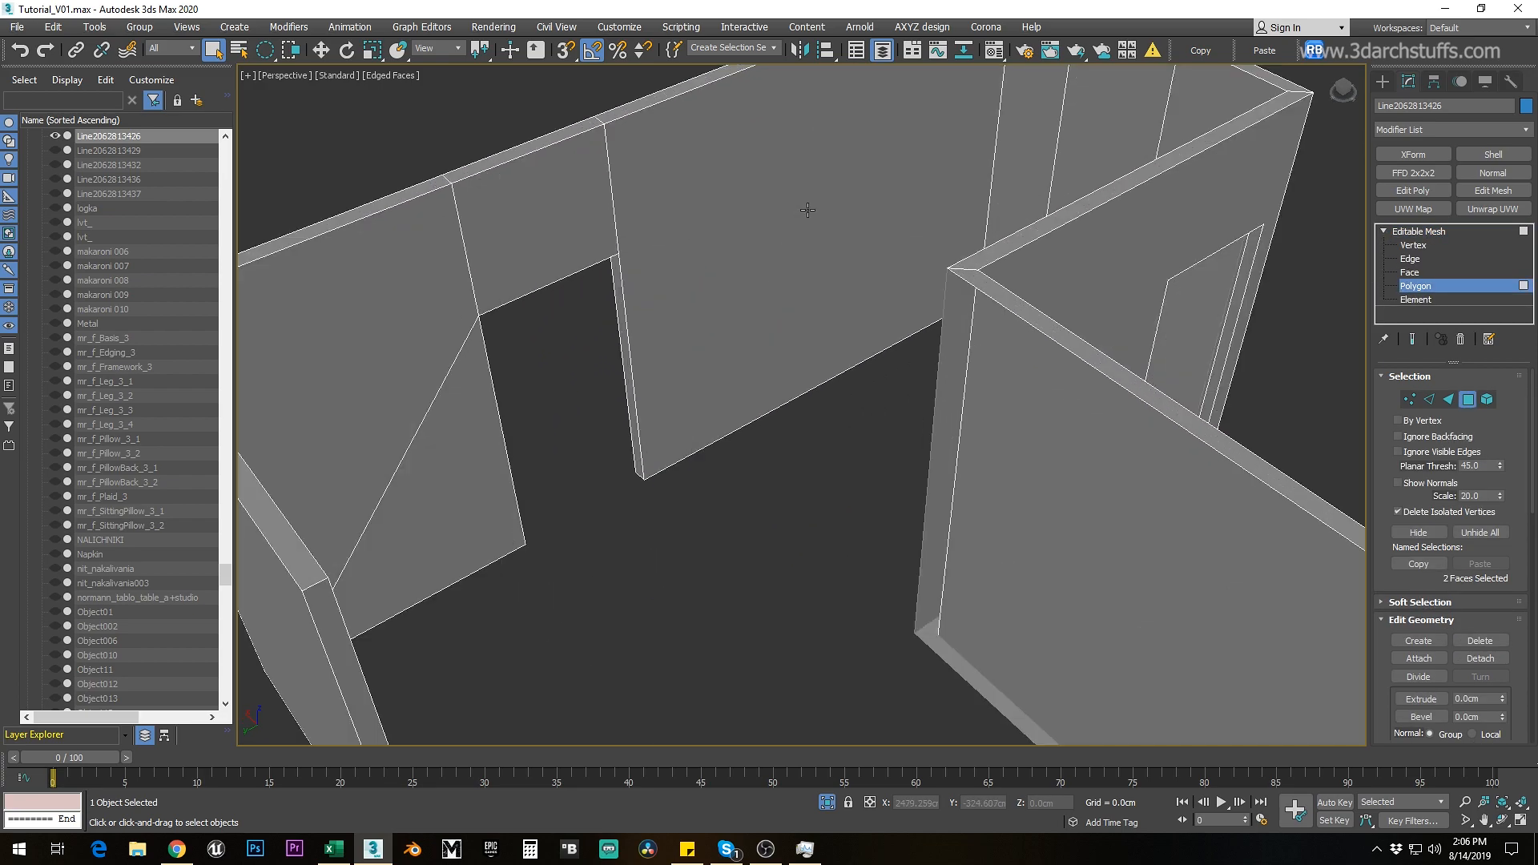
{"action": "left_click", "coordinate": [788, 315]}
{"action": "left_click", "coordinate": [520, 389], "text": "ctrl"}
{"action": "left_click", "coordinate": [333, 436], "text": "ctrl"}
{"action": "middle_click_drag", "start_coordinate": [813, 476], "coordinate": [1019, 426], "text": "alt"}
{"action": "key", "text": "ctrl+d"}
{"action": "left_click", "coordinate": [820, 432]}
{"action": "scroll", "coordinate": [820, 433], "scroll_direction": "down", "scroll_amount": 5}
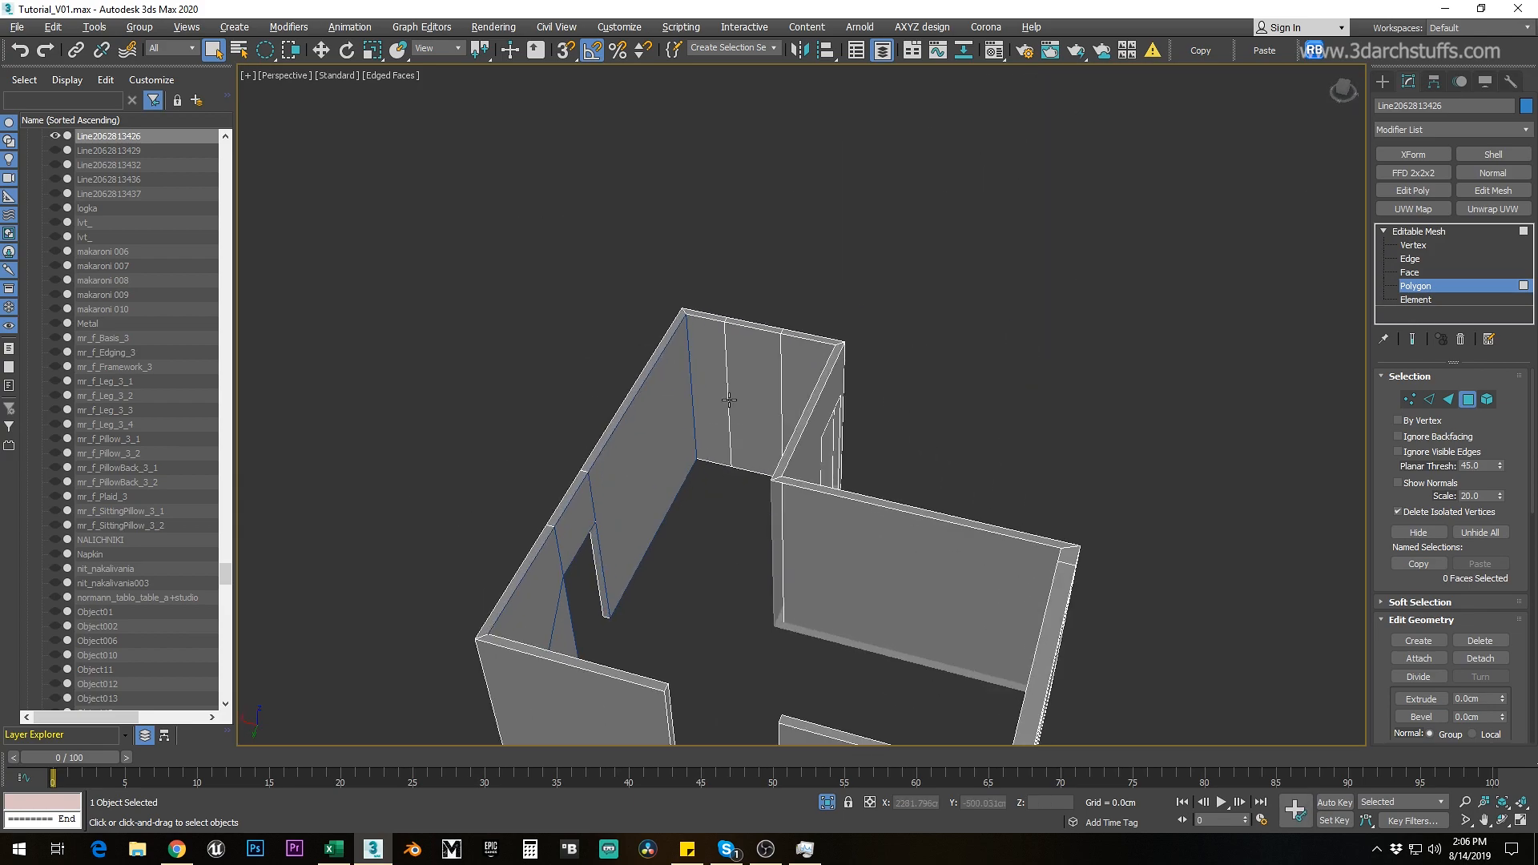
Step: Detach the three inner faces of the short end wall as a separate object
{"action": "scroll", "coordinate": [731, 402], "scroll_direction": "up", "scroll_amount": 5}
{"action": "left_click", "coordinate": [707, 348]}
{"action": "left_click", "coordinate": [786, 330], "text": "ctrl"}
{"action": "left_click", "coordinate": [868, 342], "text": "ctrl"}
{"action": "middle_click_drag", "start_coordinate": [867, 342], "coordinate": [853, 402], "text": "alt"}
{"action": "key", "text": "ctrl+d"}
{"action": "left_click", "coordinate": [829, 432]}
Step: Detach the inner faces of the next two wall sections, making one object per section
{"action": "left_click", "coordinate": [1014, 358]}
{"action": "middle_click_drag", "start_coordinate": [1015, 388], "coordinate": [705, 412], "text": "alt"}
{"action": "key", "text": "ctrl+d"}
{"action": "left_click", "coordinate": [825, 431]}
{"action": "left_click", "coordinate": [1092, 219]}
{"action": "middle_click_drag", "start_coordinate": [1091, 220], "coordinate": [1187, 247], "text": "alt"}
{"action": "left_click", "coordinate": [1091, 312], "text": "ctrl"}
{"action": "left_click", "coordinate": [1187, 247], "text": "ctrl"}
{"action": "key", "text": "ctrl+d"}
{"action": "left_click", "coordinate": [831, 430]}
Step: Detach three further wall sections one after another, each as its own object
{"action": "middle_click_drag", "start_coordinate": [831, 430], "coordinate": [801, 415], "text": "alt"}
{"action": "left_click", "coordinate": [857, 416]}
{"action": "key", "text": "ctrl+d"}
{"action": "left_click", "coordinate": [825, 431]}
{"action": "left_click", "coordinate": [689, 376]}
{"action": "key", "text": "ctrl+d"}
{"action": "left_click", "coordinate": [816, 431]}
{"action": "left_click", "coordinate": [783, 336]}
{"action": "scroll", "coordinate": [777, 418], "scroll_direction": "down", "scroll_amount": 5}
{"action": "key", "text": "ctrl+d"}
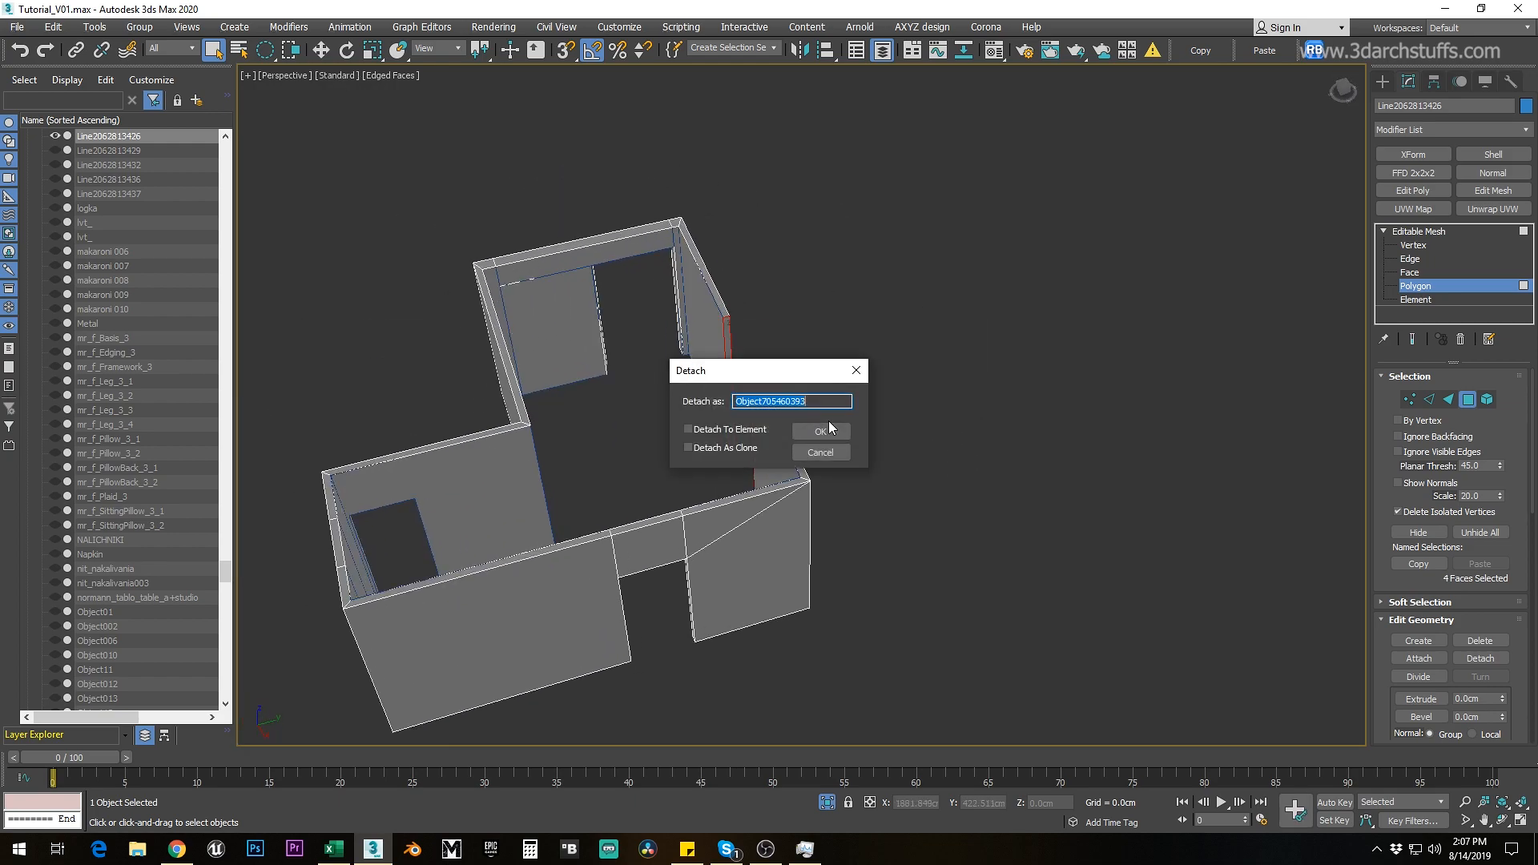
{"action": "left_click", "coordinate": [821, 430]}
Step: Detach the inner face of the adjoining wall section as a separate object
{"action": "scroll", "coordinate": [781, 361], "scroll_direction": "up", "scroll_amount": 5}
{"action": "left_click", "coordinate": [780, 360]}
{"action": "middle_click_drag", "start_coordinate": [781, 361], "coordinate": [882, 530], "text": "alt"}
{"action": "key", "text": "ctrl+d"}
{"action": "left_click", "coordinate": [822, 430]}
Step: Check the walls in wireframe and detach two more wall faces together as one object
{"action": "scroll", "coordinate": [773, 472], "scroll_direction": "up", "scroll_amount": 4}
{"action": "left_click", "coordinate": [773, 481]}
{"action": "scroll", "coordinate": [777, 480], "scroll_direction": "down", "scroll_amount": 5}
{"action": "key", "text": "F3"}
{"action": "key", "text": "ctrl+a"}
{"action": "left_click", "coordinate": [899, 377]}
{"action": "scroll", "coordinate": [900, 377], "scroll_direction": "up", "scroll_amount": 5}
{"action": "left_click", "coordinate": [1057, 412], "text": "ctrl"}
{"action": "scroll", "coordinate": [1057, 411], "scroll_direction": "down", "scroll_amount": 5}
{"action": "middle_click_drag", "start_coordinate": [1119, 367], "coordinate": [944, 464], "text": "alt"}
{"action": "key", "text": "ctrl+d"}
{"action": "left_click", "coordinate": [822, 430]}
Step: Examine the wall with the black-shaded faces in shaded and wireframe display for interior faces still attached
{"action": "middle_click_drag", "start_coordinate": [822, 430], "coordinate": [947, 583], "text": "alt"}
{"action": "scroll", "coordinate": [779, 440], "scroll_direction": "up", "scroll_amount": 4}
{"action": "scroll", "coordinate": [792, 320], "scroll_direction": "up", "scroll_amount": 4}
{"action": "left_click", "coordinate": [792, 311]}
{"action": "key", "text": "F3"}
{"action": "scroll", "coordinate": [827, 490], "scroll_direction": "down", "scroll_amount": 4}
{"action": "scroll", "coordinate": [790, 425], "scroll_direction": "up", "scroll_amount": 4}
{"action": "scroll", "coordinate": [924, 576], "scroll_direction": "down", "scroll_amount": 5}
{"action": "key", "text": "F3"}
{"action": "left_click", "coordinate": [851, 539]}
{"action": "key", "text": "F3"}
{"action": "key", "text": "4"}
{"action": "middle_click_drag", "start_coordinate": [852, 539], "coordinate": [866, 344], "text": "alt"}
{"action": "scroll", "coordinate": [839, 277], "scroll_direction": "up", "scroll_amount": 4}
{"action": "scroll", "coordinate": [858, 315], "scroll_direction": "down", "scroll_amount": 3}
{"action": "middle_click_drag", "start_coordinate": [757, 323], "coordinate": [972, 346], "text": "alt"}
{"action": "left_click", "coordinate": [1413, 286]}
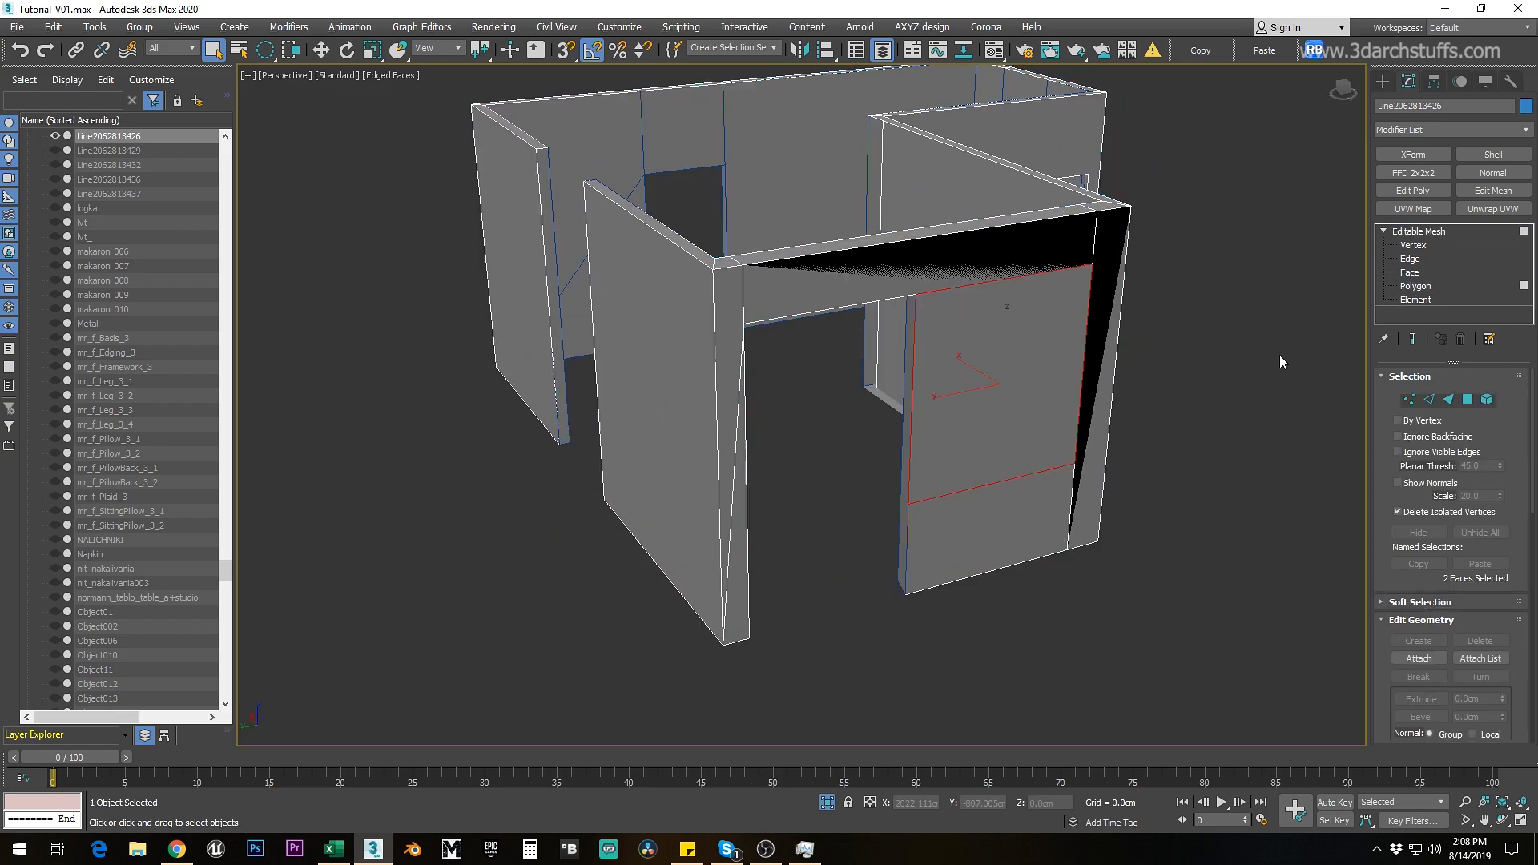
{"action": "left_click", "coordinate": [1029, 395]}
{"action": "middle_click_drag", "start_coordinate": [1068, 404], "coordinate": [772, 414], "text": "alt"}
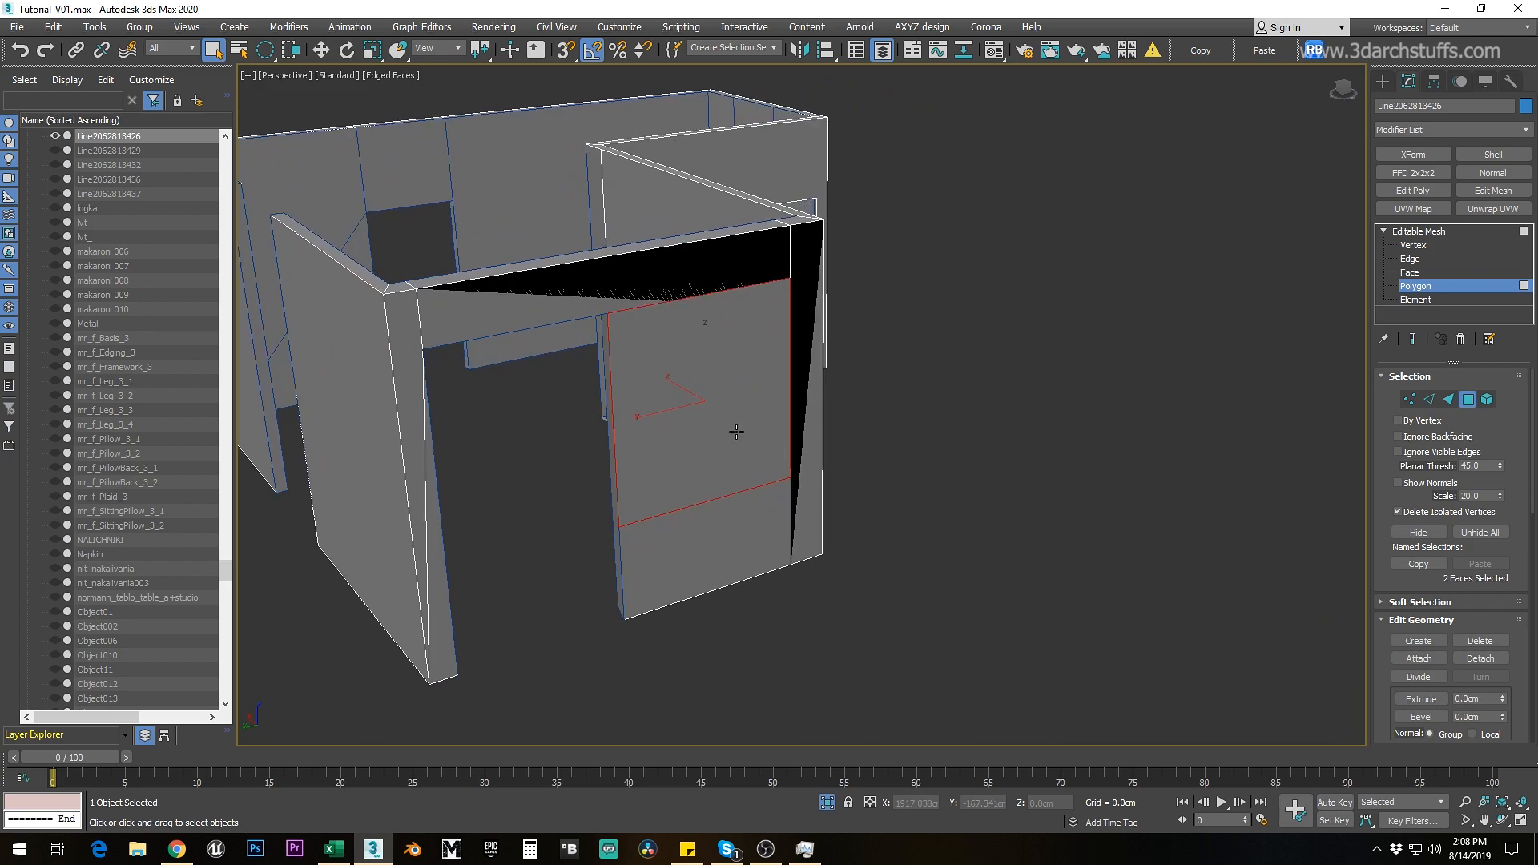
{"action": "key", "text": "F3"}
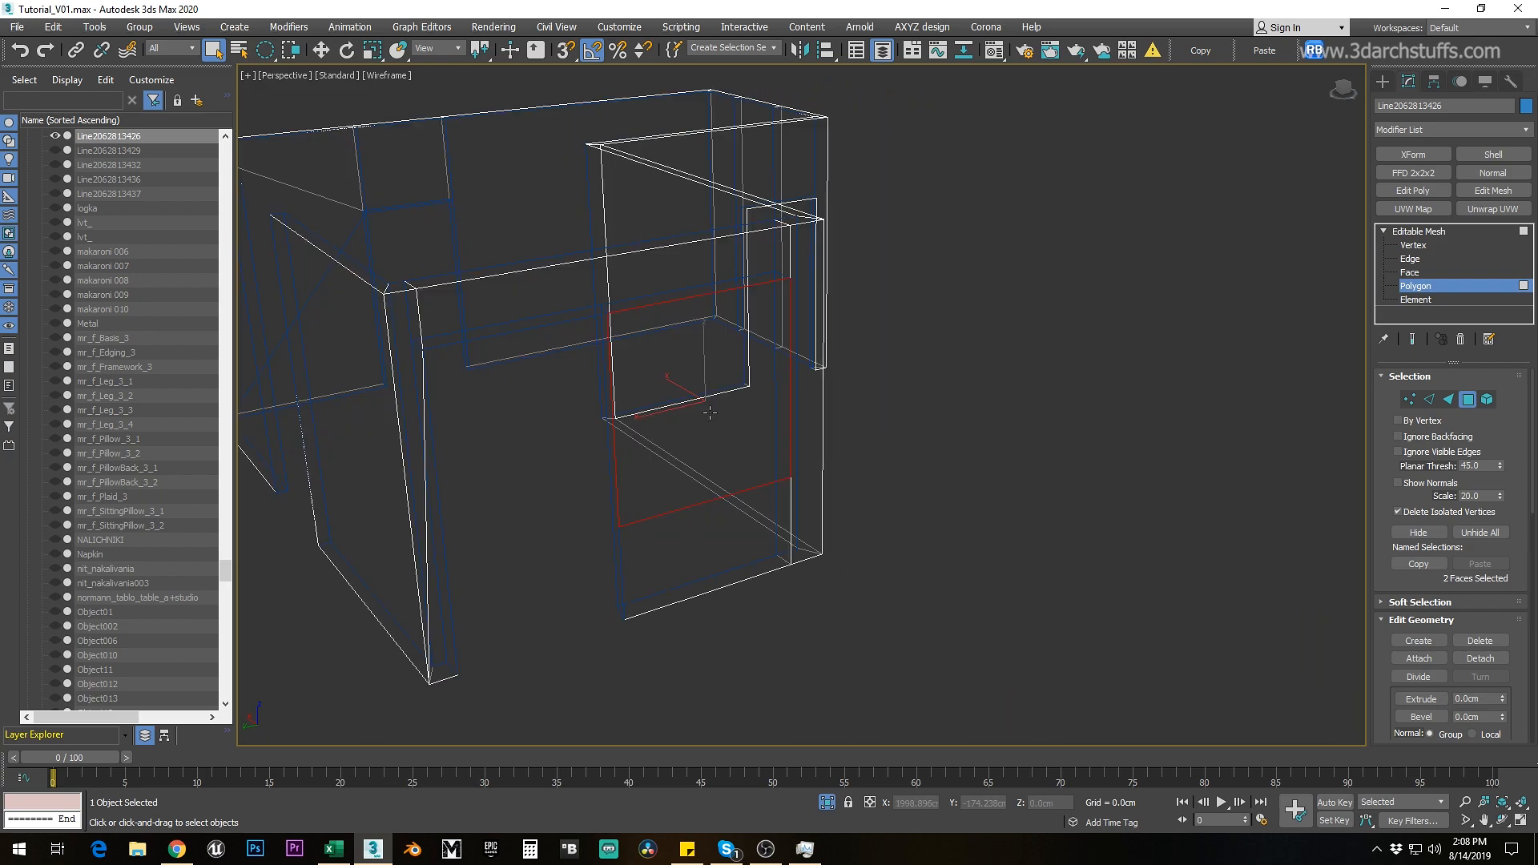
{"action": "key", "text": "F3"}
{"action": "scroll", "coordinate": [725, 349], "scroll_direction": "down", "scroll_amount": 3}
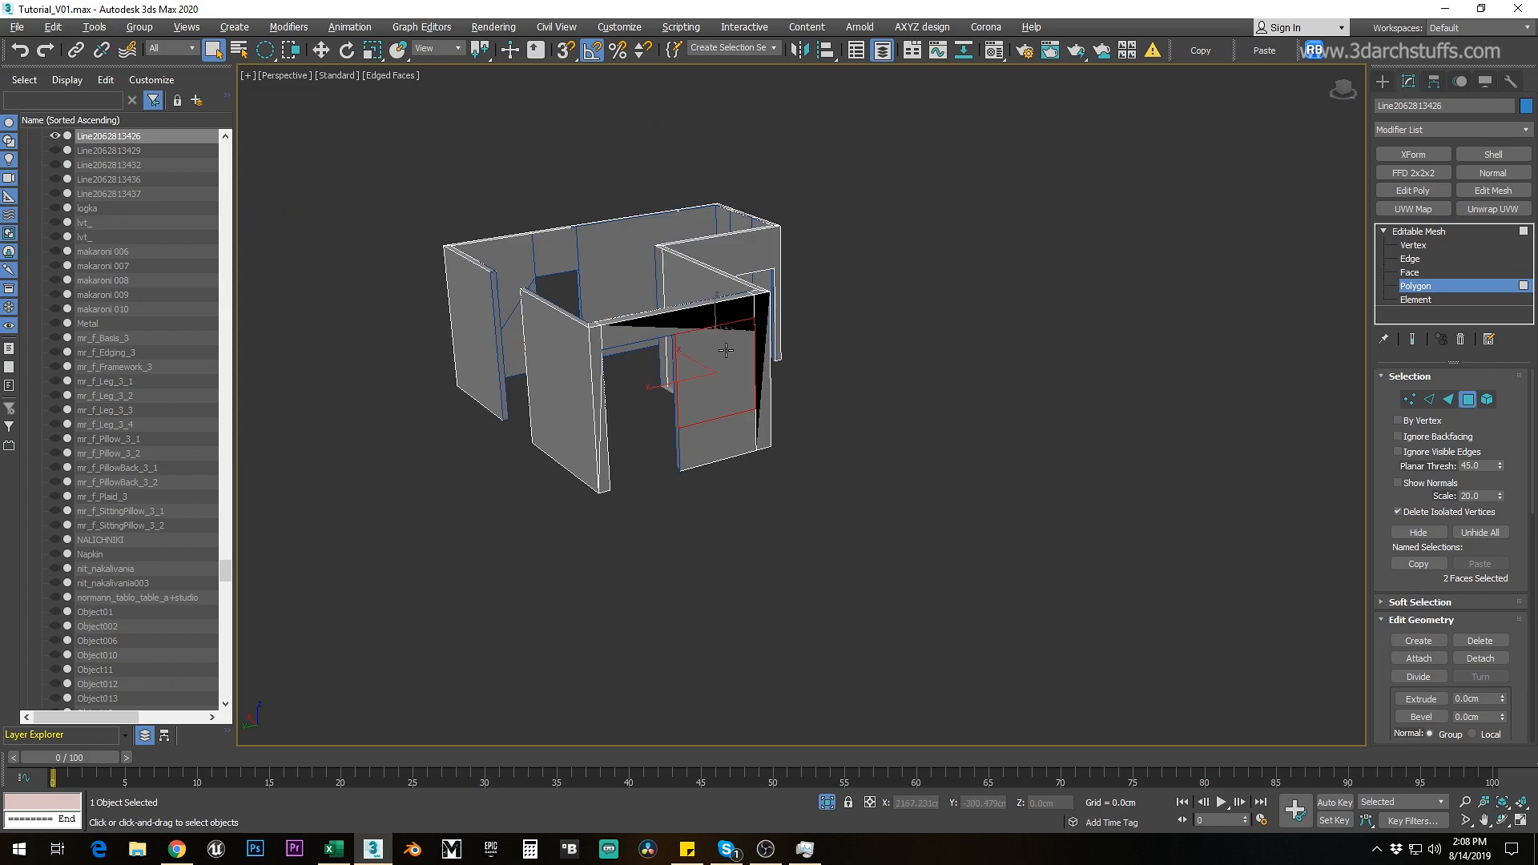
{"action": "scroll", "coordinate": [721, 350], "scroll_direction": "up", "scroll_amount": 4}
{"action": "scroll", "coordinate": [712, 351], "scroll_direction": "down", "scroll_amount": 1}
{"action": "scroll", "coordinate": [711, 351], "scroll_direction": "up", "scroll_amount": 3}
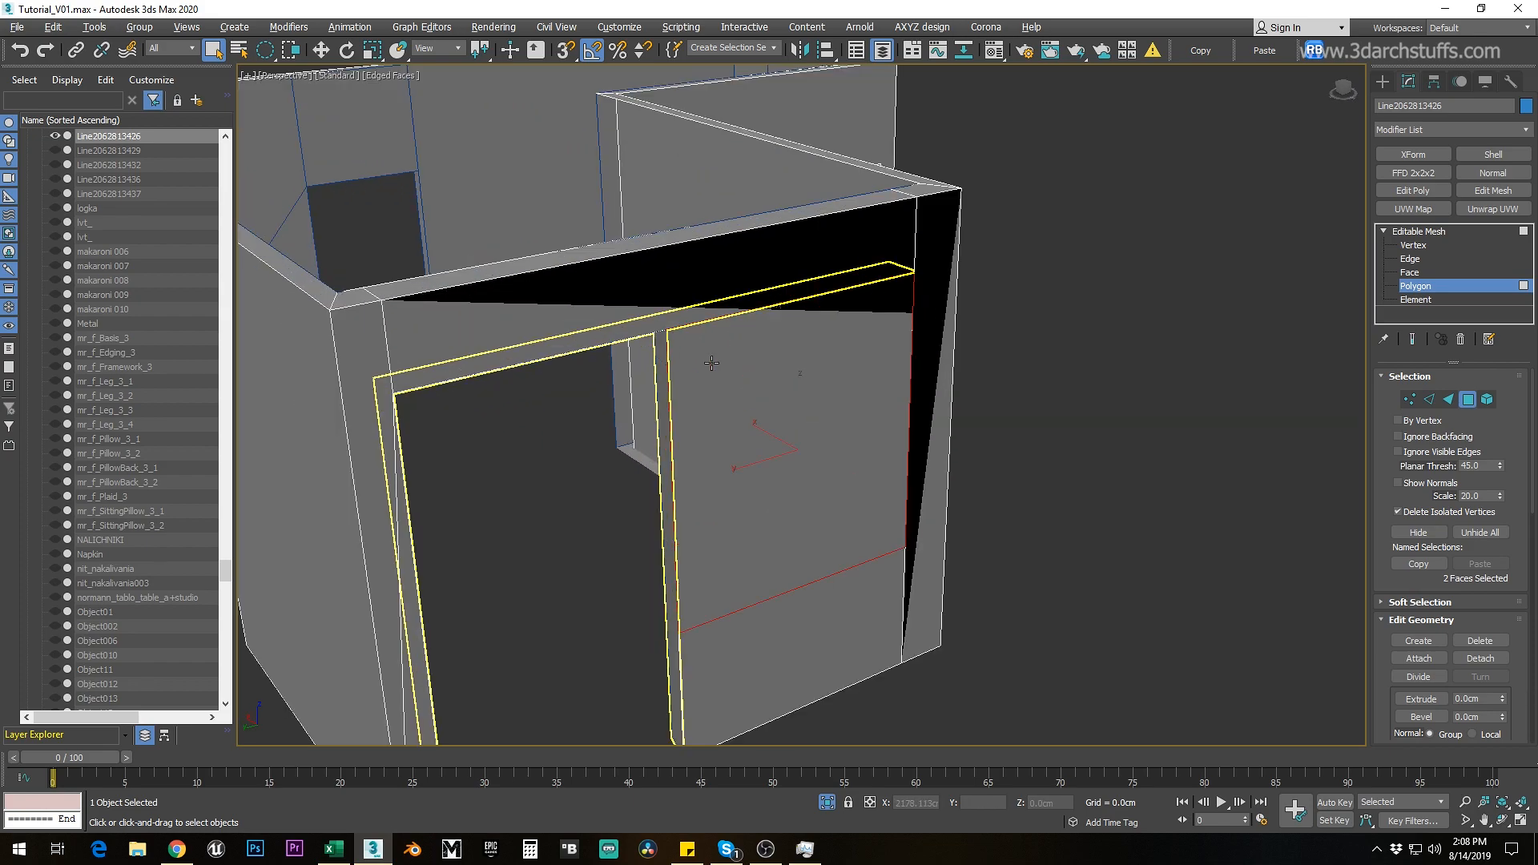
Step: Leave the polygon level, invert the selection and hide the detached wall pieces
{"action": "left_click", "coordinate": [1392, 235]}
{"action": "scroll", "coordinate": [1141, 274], "scroll_direction": "down", "scroll_amount": 6}
{"action": "middle_click_drag", "start_coordinate": [953, 240], "coordinate": [905, 331], "text": "alt"}
{"action": "scroll", "coordinate": [1052, 297], "scroll_direction": "up", "scroll_amount": 2}
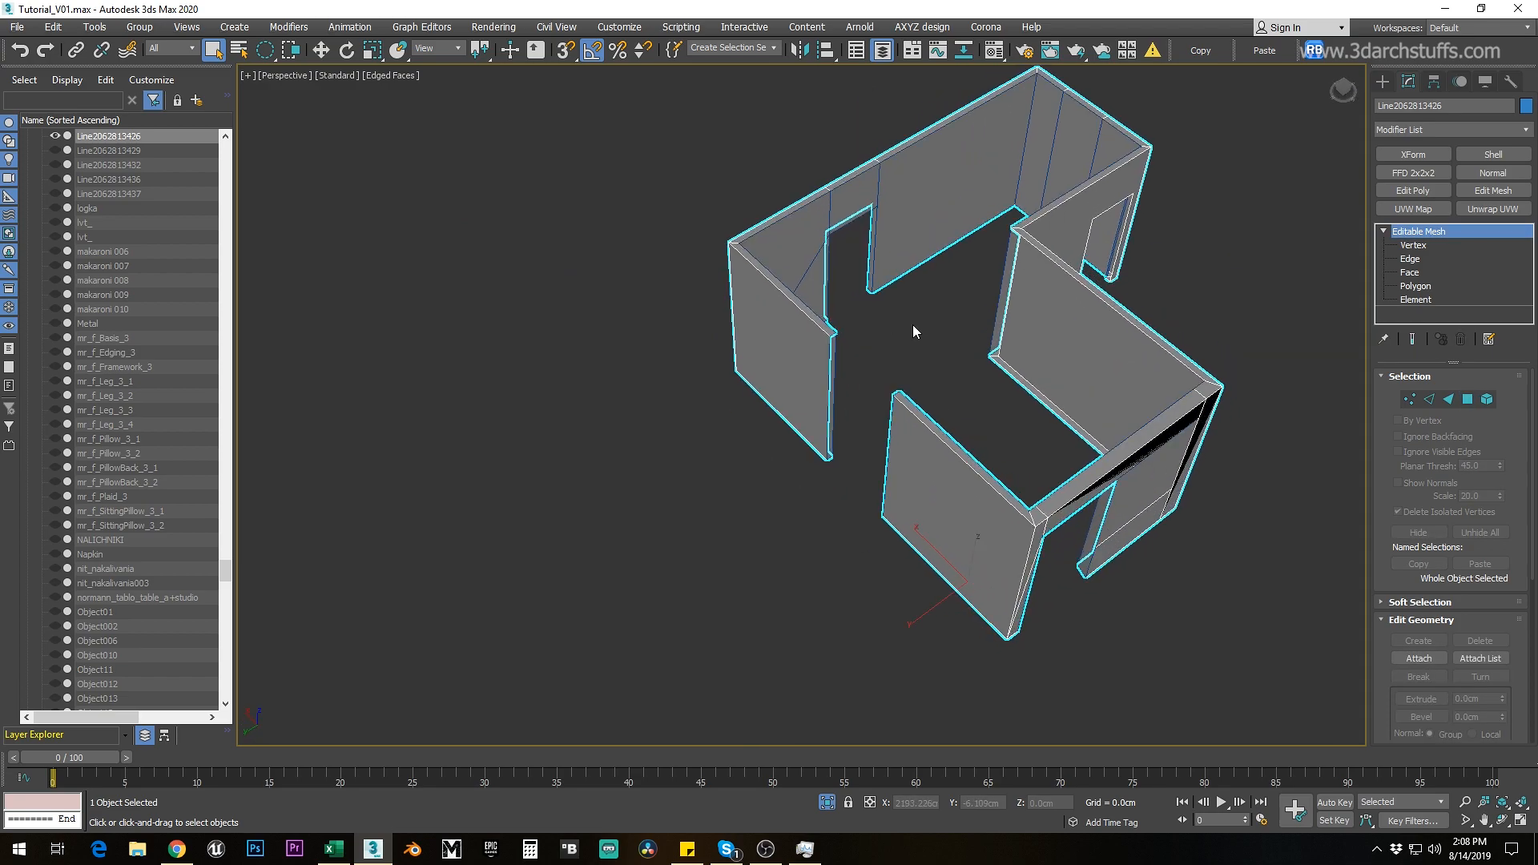
{"action": "key", "text": "ctrl+i"}
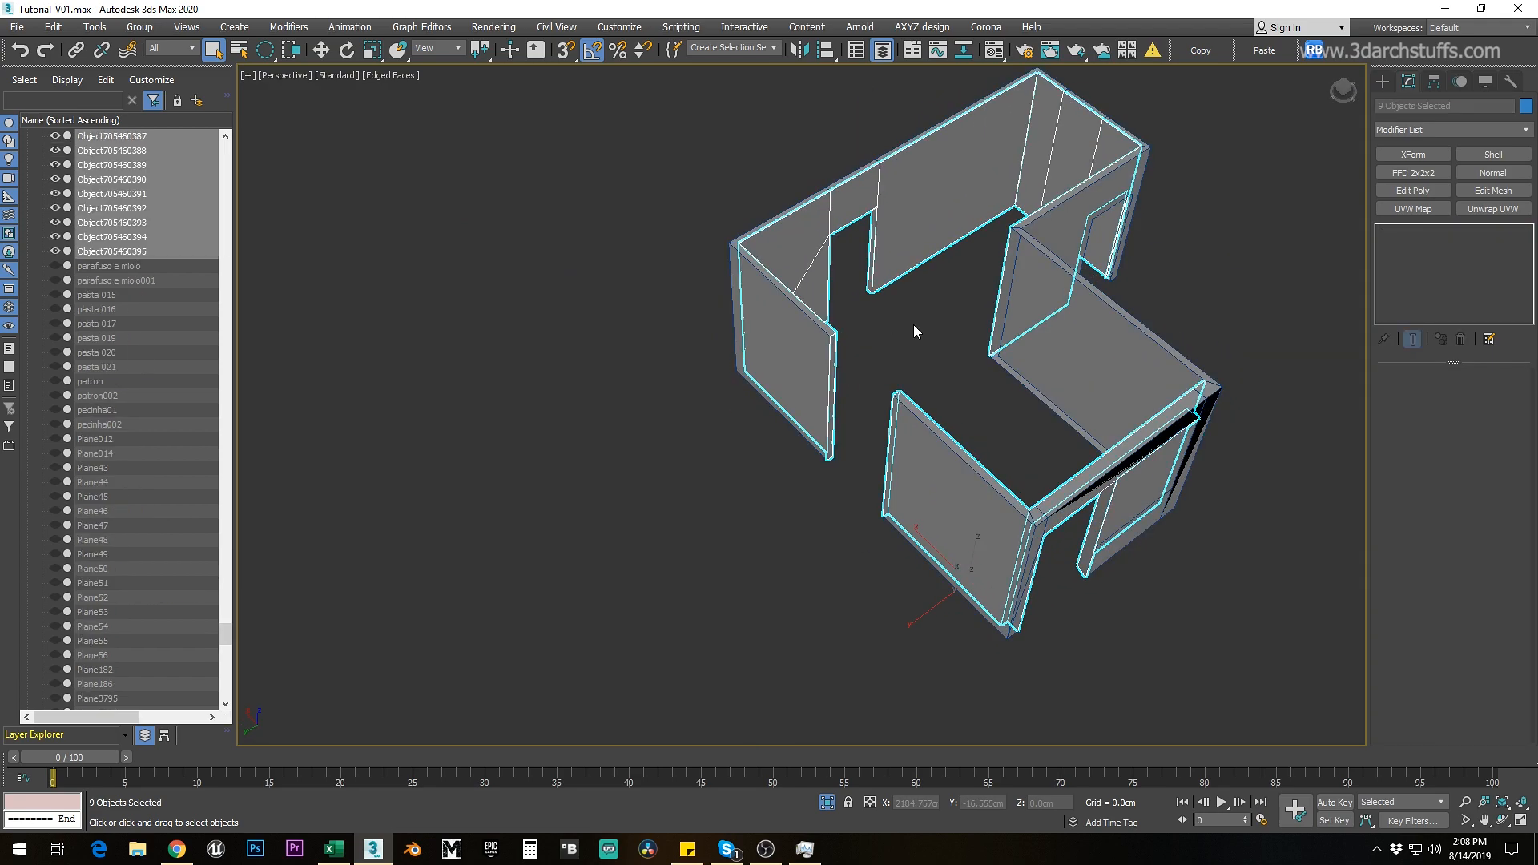
{"action": "key", "text": "Delete"}
Step: Examine the remaining outer wall shell from all sides
{"action": "left_click", "coordinate": [945, 183]}
{"action": "middle_click_drag", "start_coordinate": [1033, 183], "coordinate": [900, 284]}
{"action": "middle_click_drag", "start_coordinate": [900, 283], "coordinate": [1128, 315], "text": "alt"}
{"action": "scroll", "coordinate": [861, 427], "scroll_direction": "up", "scroll_amount": 3}
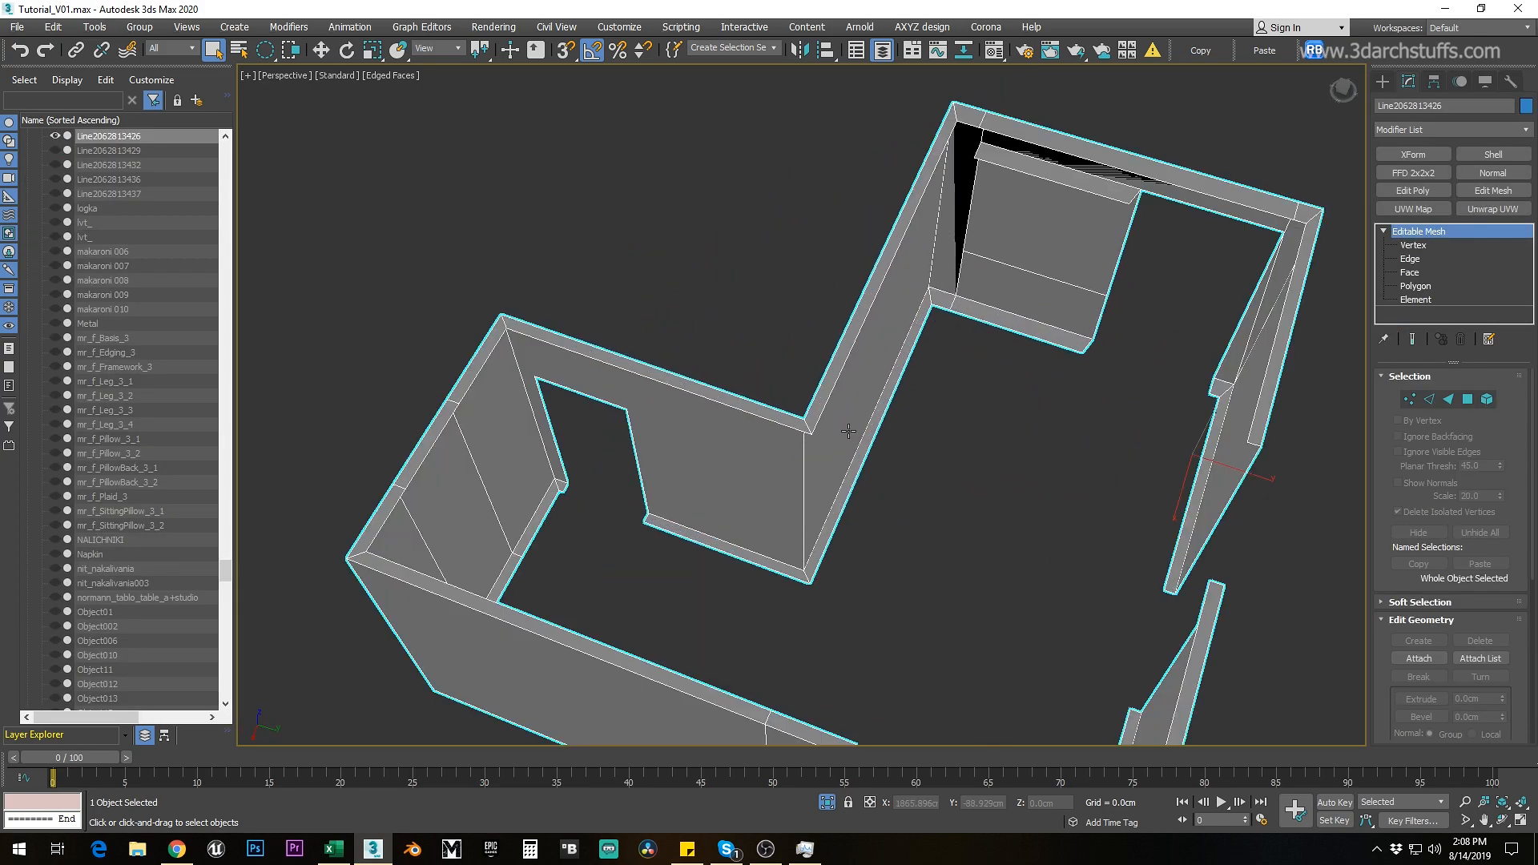
{"action": "scroll", "coordinate": [601, 462], "scroll_direction": "up", "scroll_amount": 3}
{"action": "middle_click_drag", "start_coordinate": [905, 431], "coordinate": [643, 425], "text": "alt"}
{"action": "scroll", "coordinate": [766, 440], "scroll_direction": "down", "scroll_amount": 3}
{"action": "scroll", "coordinate": [743, 407], "scroll_direction": "down", "scroll_amount": 5}
{"action": "middle_click_drag", "start_coordinate": [625, 492], "coordinate": [532, 452], "text": "alt"}
{"action": "middle_click_drag", "start_coordinate": [504, 382], "coordinate": [800, 406], "text": "alt"}
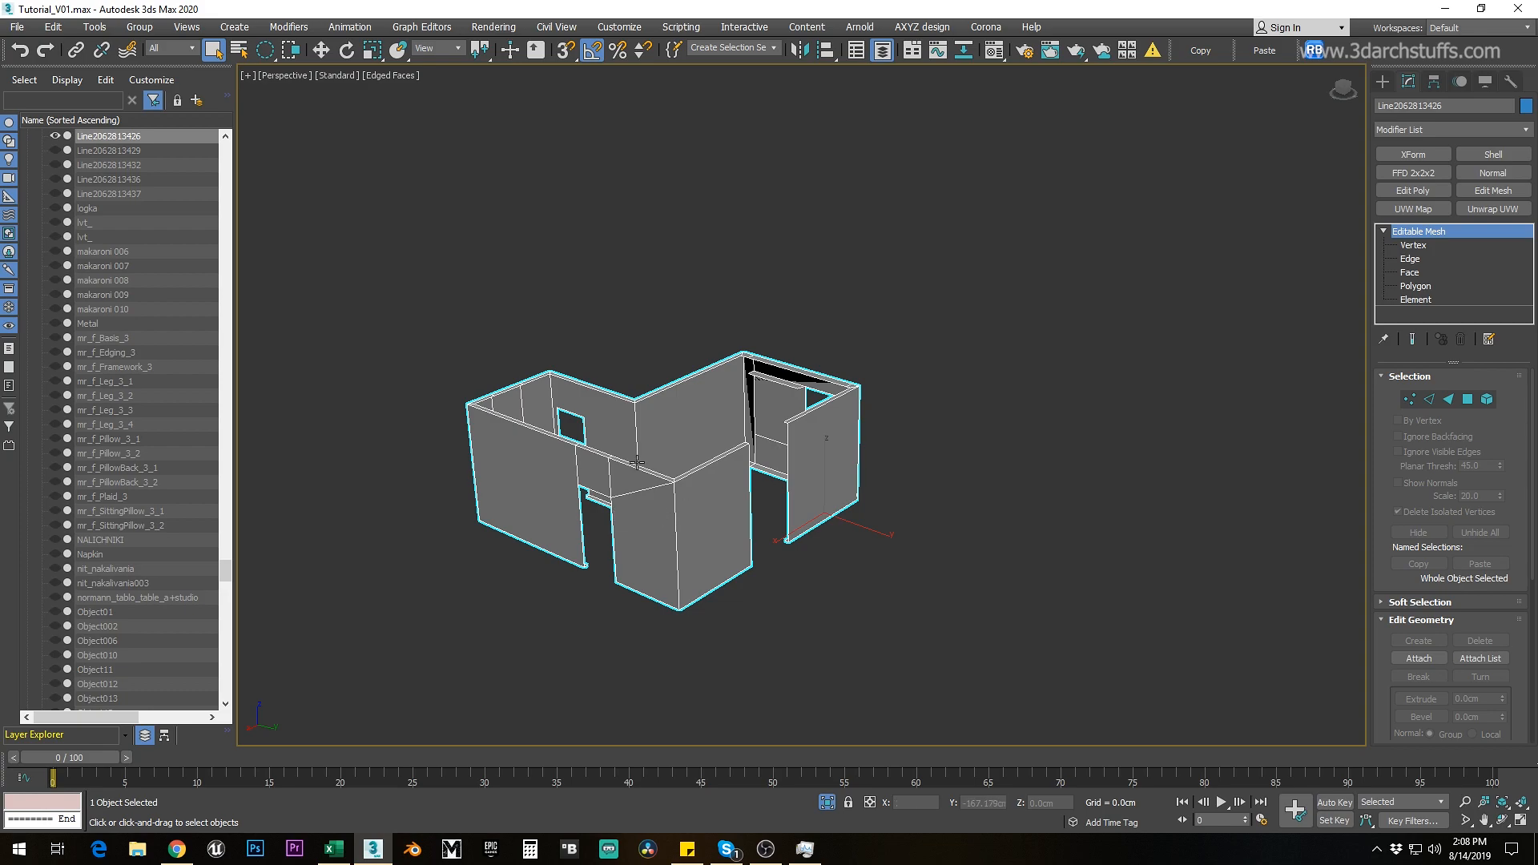
{"action": "middle_click_drag", "start_coordinate": [736, 457], "coordinate": [644, 477], "text": "alt"}
{"action": "scroll", "coordinate": [604, 400], "scroll_direction": "up", "scroll_amount": 3}
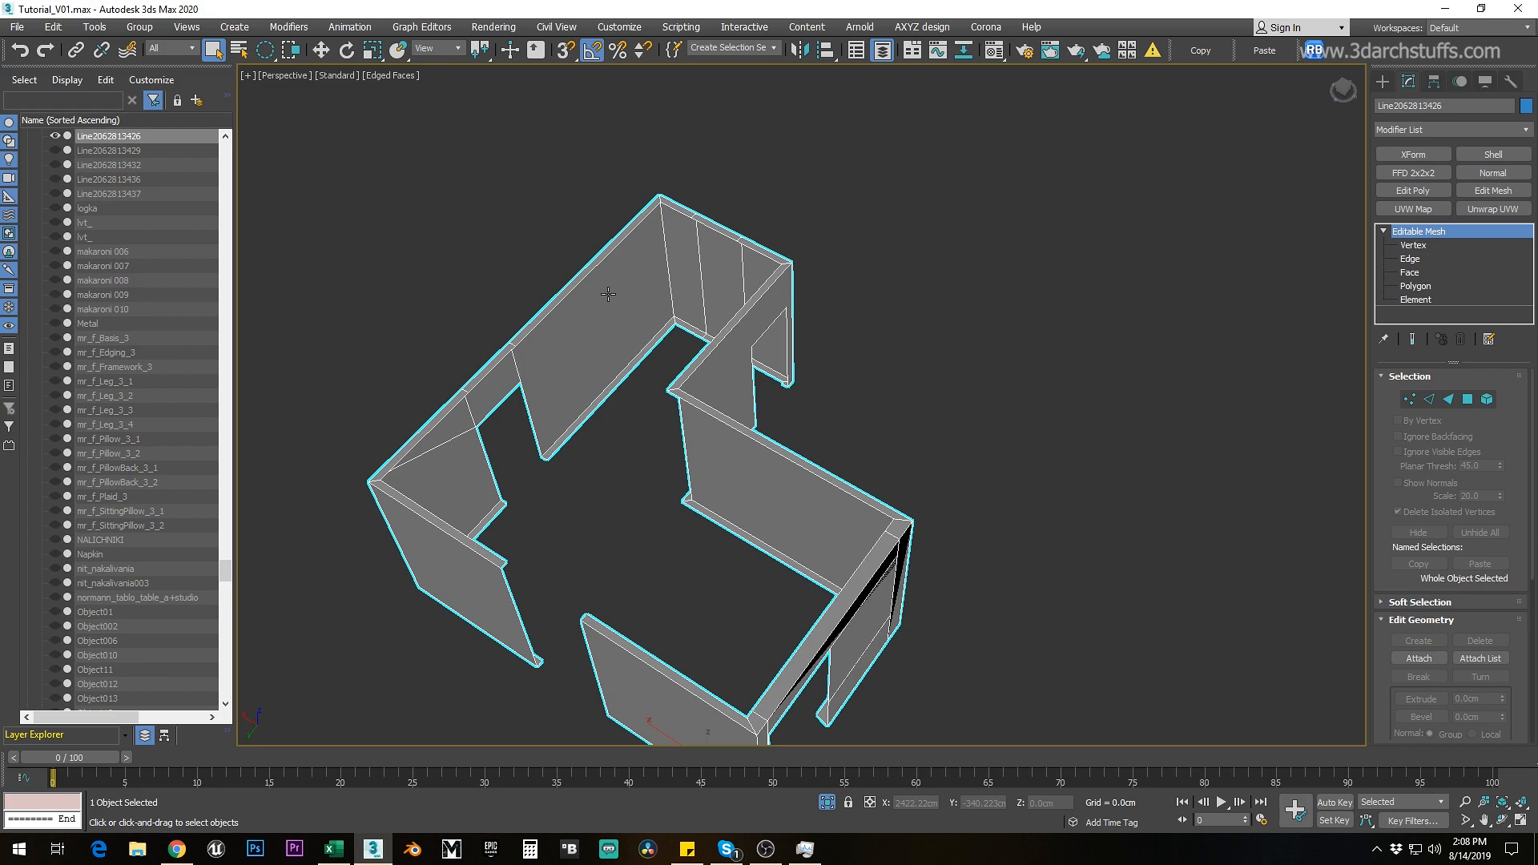
{"action": "middle_click_drag", "start_coordinate": [358, 366], "coordinate": [693, 342], "text": "alt"}
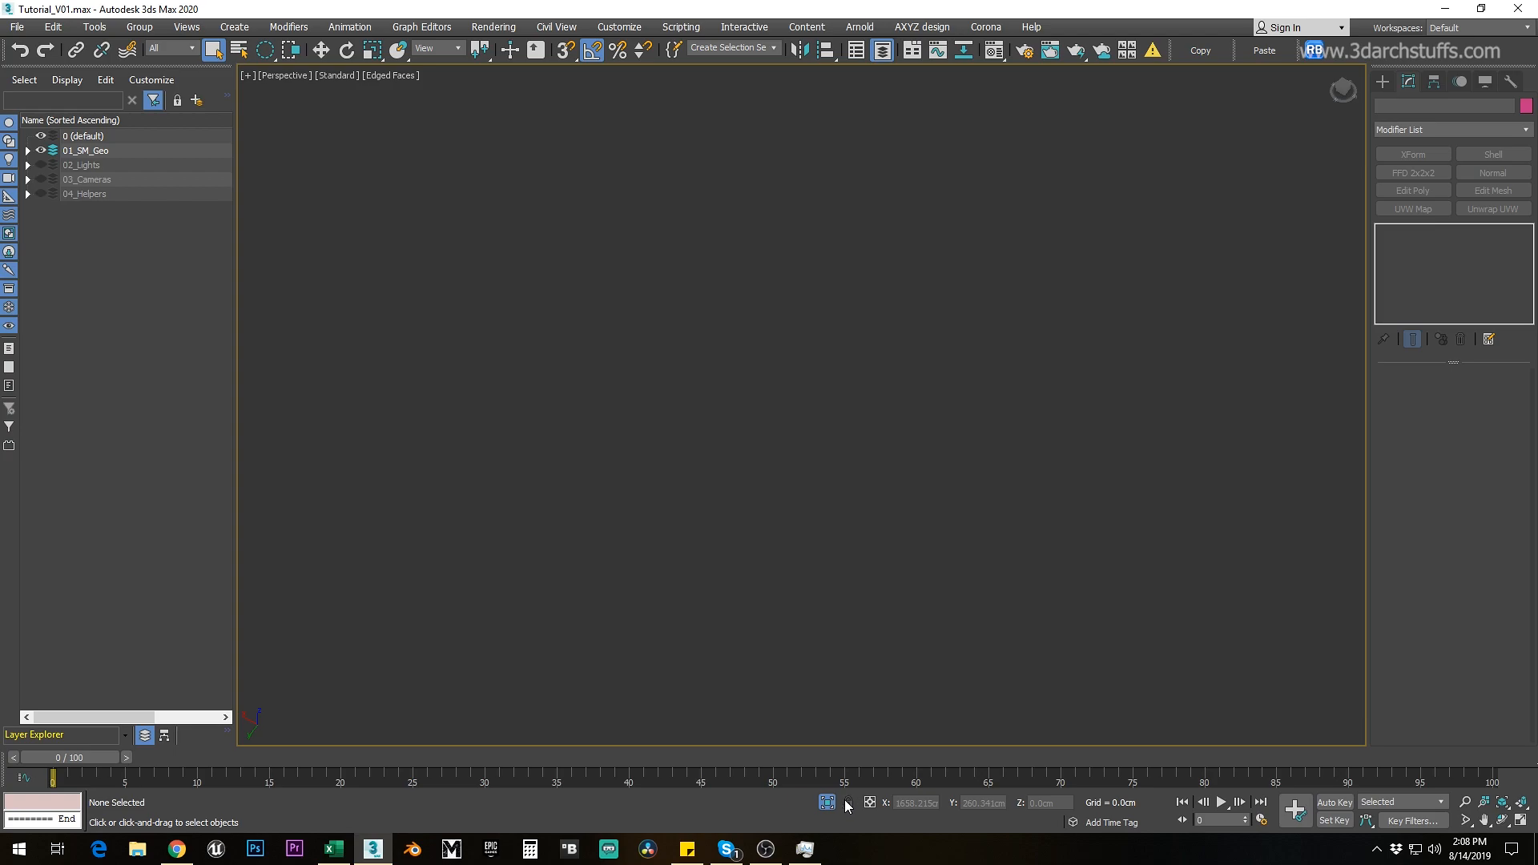
Step: End isolation, isolate the cornice running around the ceiling outline and switch to its polygon level
{"action": "left_click", "coordinate": [828, 803]}
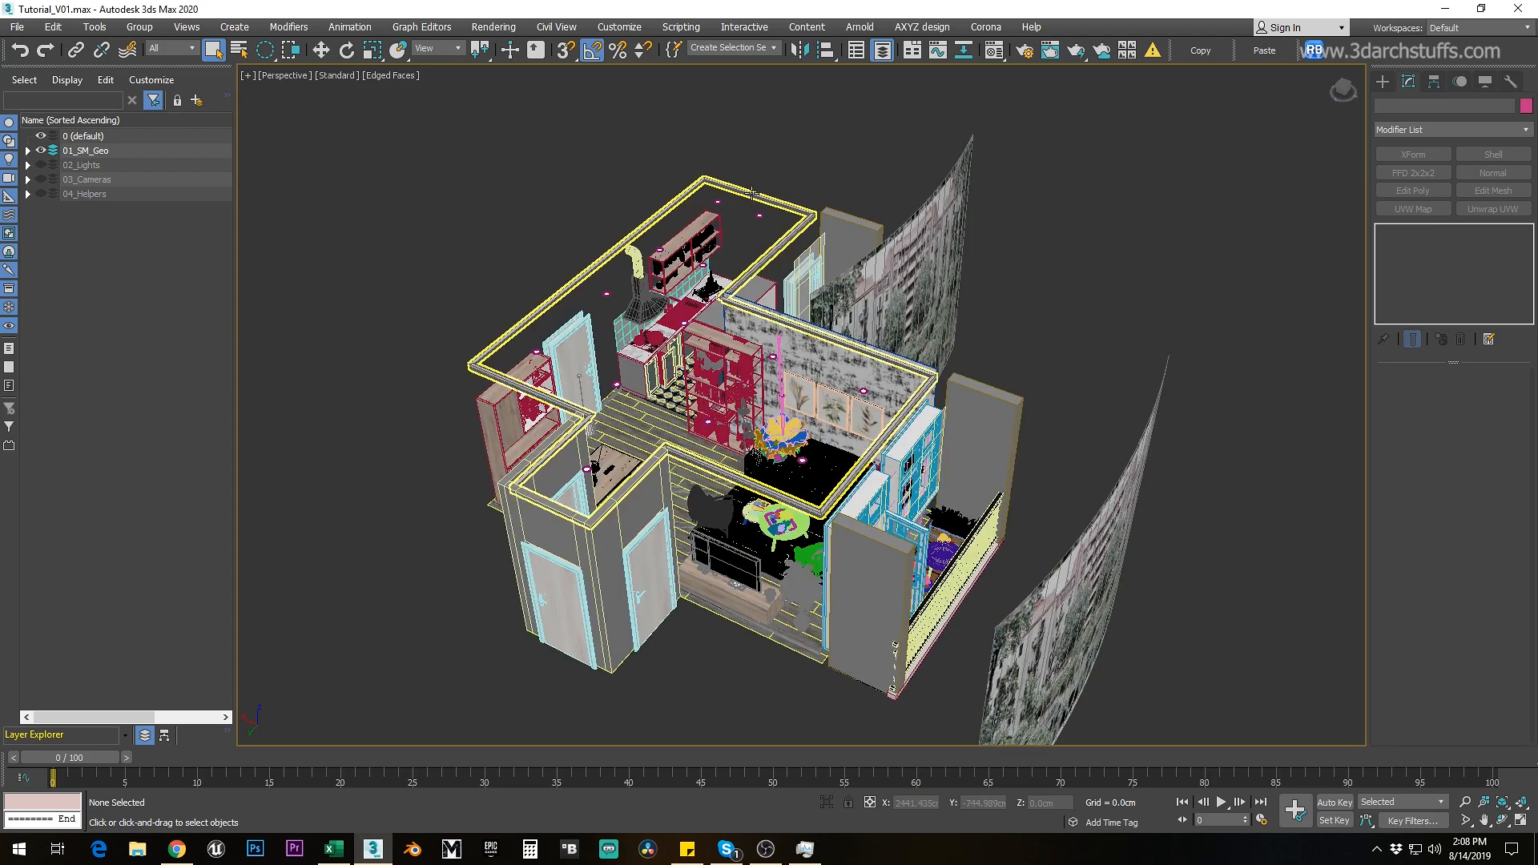
{"action": "left_click", "coordinate": [751, 193]}
{"action": "key", "text": "alt+q"}
{"action": "left_click", "coordinate": [1413, 231]}
{"action": "left_click", "coordinate": [1382, 231]}
{"action": "left_click", "coordinate": [1415, 286]}
Step: Switch to the rectangular selection region and detach the cornice segment along the living room's long rear wall
{"action": "left_click_drag", "start_coordinate": [943, 359], "coordinate": [945, 404]}
{"action": "key", "text": "ctrl+z"}
{"action": "left_click_drag", "start_coordinate": [266, 49], "coordinate": [267, 69]}
{"action": "left_click_drag", "start_coordinate": [1001, 362], "coordinate": [944, 439]}
{"action": "key", "text": "ctrl+d"}
{"action": "left_click", "coordinate": [821, 431]}
Step: Detach the cornice segments along the living room's outer end and its front side as separate objects
{"action": "left_click_drag", "start_coordinate": [1140, 410], "coordinate": [988, 492]}
{"action": "key", "text": "ctrl+d"}
{"action": "left_click", "coordinate": [821, 430]}
{"action": "left_click_drag", "start_coordinate": [982, 547], "coordinate": [867, 695]}
{"action": "key", "text": "ctrl+d"}
{"action": "left_click", "coordinate": [823, 432]}
Step: Detach the three cornice segments around the projecting entrance area as separate objects
{"action": "left_click_drag", "start_coordinate": [786, 470], "coordinate": [599, 669]}
{"action": "key", "text": "ctrl+d"}
{"action": "left_click", "coordinate": [815, 433]}
{"action": "key", "text": "ctrl+d"}
{"action": "left_click", "coordinate": [817, 432]}
{"action": "left_click_drag", "start_coordinate": [553, 512], "coordinate": [607, 583]}
{"action": "key", "text": "ctrl+d"}
{"action": "left_click", "coordinate": [817, 432]}
Step: Detach the short cornice segment beside the entrance area and the longest outer segment as separate objects
{"action": "left_click_drag", "start_coordinate": [599, 428], "coordinate": [530, 508]}
{"action": "key", "text": "ctrl+d"}
{"action": "left_click", "coordinate": [820, 431]}
{"action": "left_click_drag", "start_coordinate": [425, 358], "coordinate": [555, 472]}
{"action": "key", "text": "ctrl+d"}
{"action": "left_click", "coordinate": [820, 431]}
Step: Detach the cornice segment at the kitchen's far end as a separate object and check the neighbouring segments
{"action": "left_click_drag", "start_coordinate": [741, 141], "coordinate": [833, 243]}
{"action": "key", "text": "ctrl+d"}
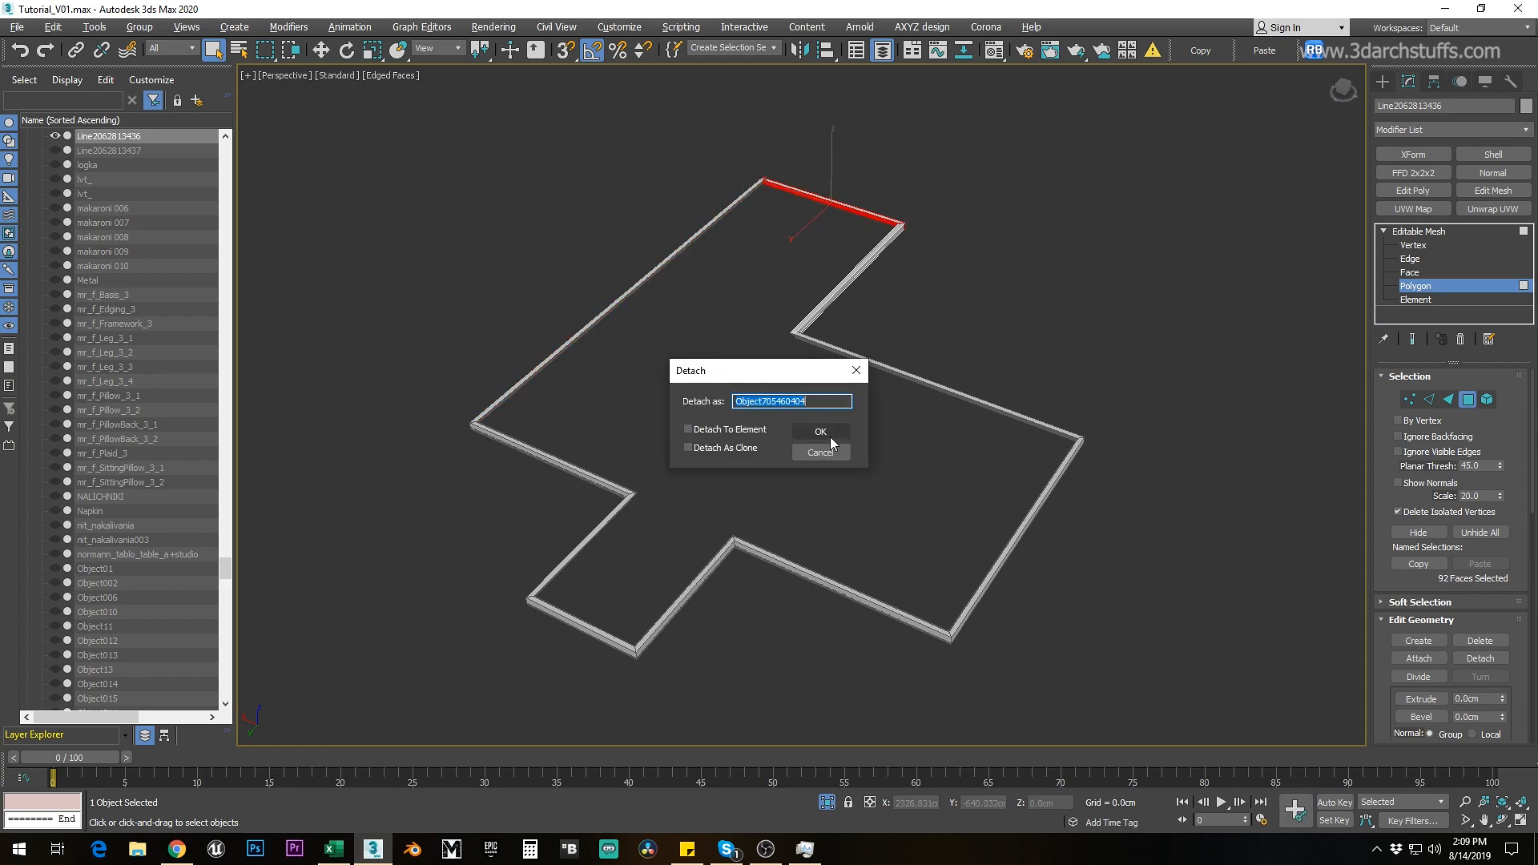
{"action": "key", "text": "Return"}
{"action": "left_click", "coordinate": [1409, 232]}
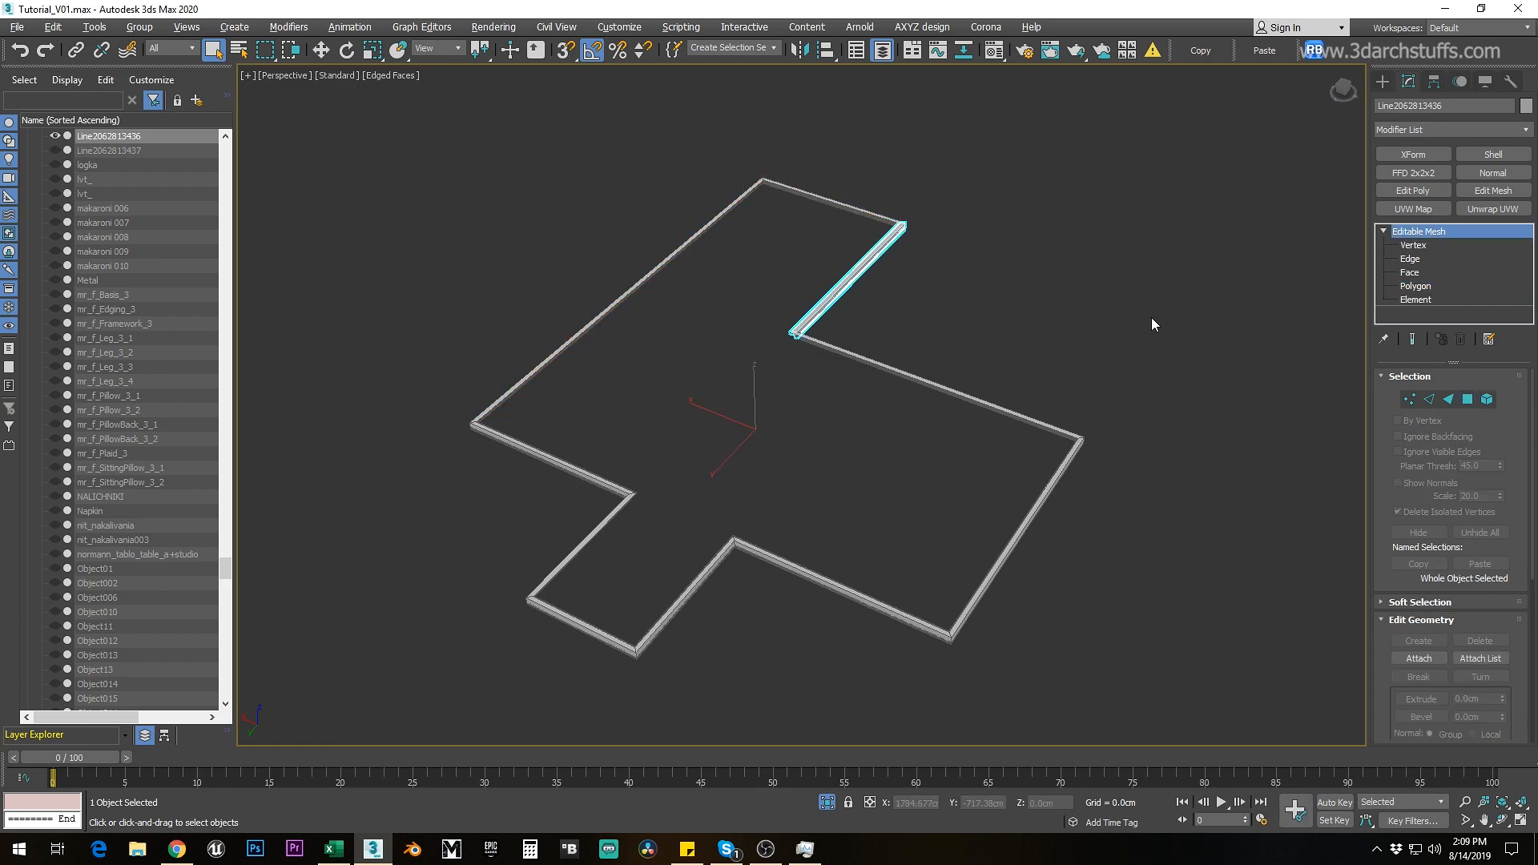
{"action": "left_click", "coordinate": [1151, 317]}
{"action": "left_click", "coordinate": [895, 371]}
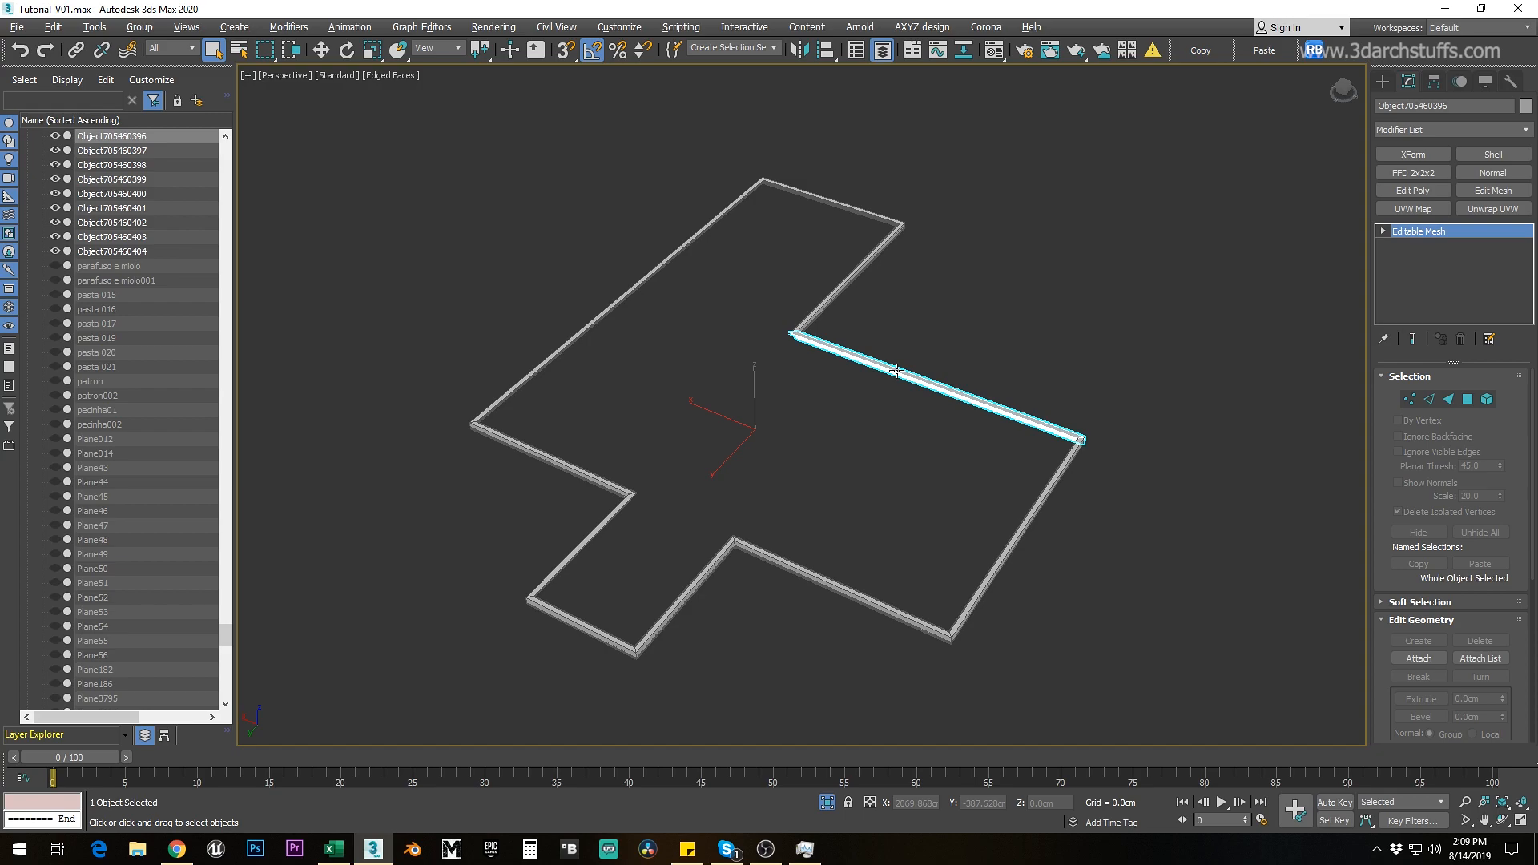
Step: Hide all the separated cornice segments and exit isolation
{"action": "key", "text": "ctrl+a"}
{"action": "key", "text": "Delete"}
{"action": "left_click", "coordinate": [826, 801]}
Step: Isolate the entrance area's wall mesh and detach three of its polygons as a separate object
{"action": "left_click", "coordinate": [631, 503]}
{"action": "key", "text": "alt+q"}
{"action": "middle_click_drag", "start_coordinate": [929, 406], "coordinate": [615, 423], "text": "alt"}
{"action": "left_click", "coordinate": [1382, 232]}
{"action": "left_click", "coordinate": [1427, 286]}
{"action": "left_click", "coordinate": [700, 255]}
{"action": "left_click", "coordinate": [637, 324], "text": "ctrl"}
{"action": "left_click", "coordinate": [744, 281], "text": "ctrl"}
{"action": "middle_click_drag", "start_coordinate": [757, 277], "coordinate": [881, 239], "text": "alt"}
{"action": "key", "text": "ctrl+d"}
{"action": "key", "text": "Return"}
Step: Detach a second group of three polygons from the entrance wall mesh as its own object
{"action": "left_click", "coordinate": [870, 248]}
{"action": "left_click", "coordinate": [896, 294], "text": "ctrl"}
{"action": "middle_click_drag", "start_coordinate": [897, 295], "coordinate": [781, 364], "text": "alt"}
{"action": "left_click", "coordinate": [1014, 319], "text": "ctrl"}
{"action": "key", "text": "ctrl+d"}
{"action": "key", "text": "Return"}
Step: Detach the third group of three adjoining entrance wall polygons as a separate object
{"action": "left_click", "coordinate": [795, 220]}
{"action": "left_click", "coordinate": [905, 221], "text": "ctrl"}
{"action": "left_click", "coordinate": [959, 219], "text": "ctrl"}
{"action": "key", "text": "ctrl+d"}
{"action": "left_click", "coordinate": [819, 431]}
Step: Detach two more entrance wall polygons together as one separate object
{"action": "middle_click_drag", "start_coordinate": [833, 416], "coordinate": [996, 285], "text": "alt"}
{"action": "left_click", "coordinate": [875, 291]}
{"action": "middle_click_drag", "start_coordinate": [875, 291], "coordinate": [945, 296], "text": "alt"}
{"action": "left_click", "coordinate": [918, 384], "text": "ctrl"}
{"action": "middle_click_drag", "start_coordinate": [919, 385], "coordinate": [1077, 392], "text": "alt"}
{"action": "key", "text": "ctrl+d"}
{"action": "left_click", "coordinate": [829, 433]}
Step: Detach the inner jamb and header faces of the doorway opening as a separate object
{"action": "left_click", "coordinate": [1128, 498], "text": "ctrl"}
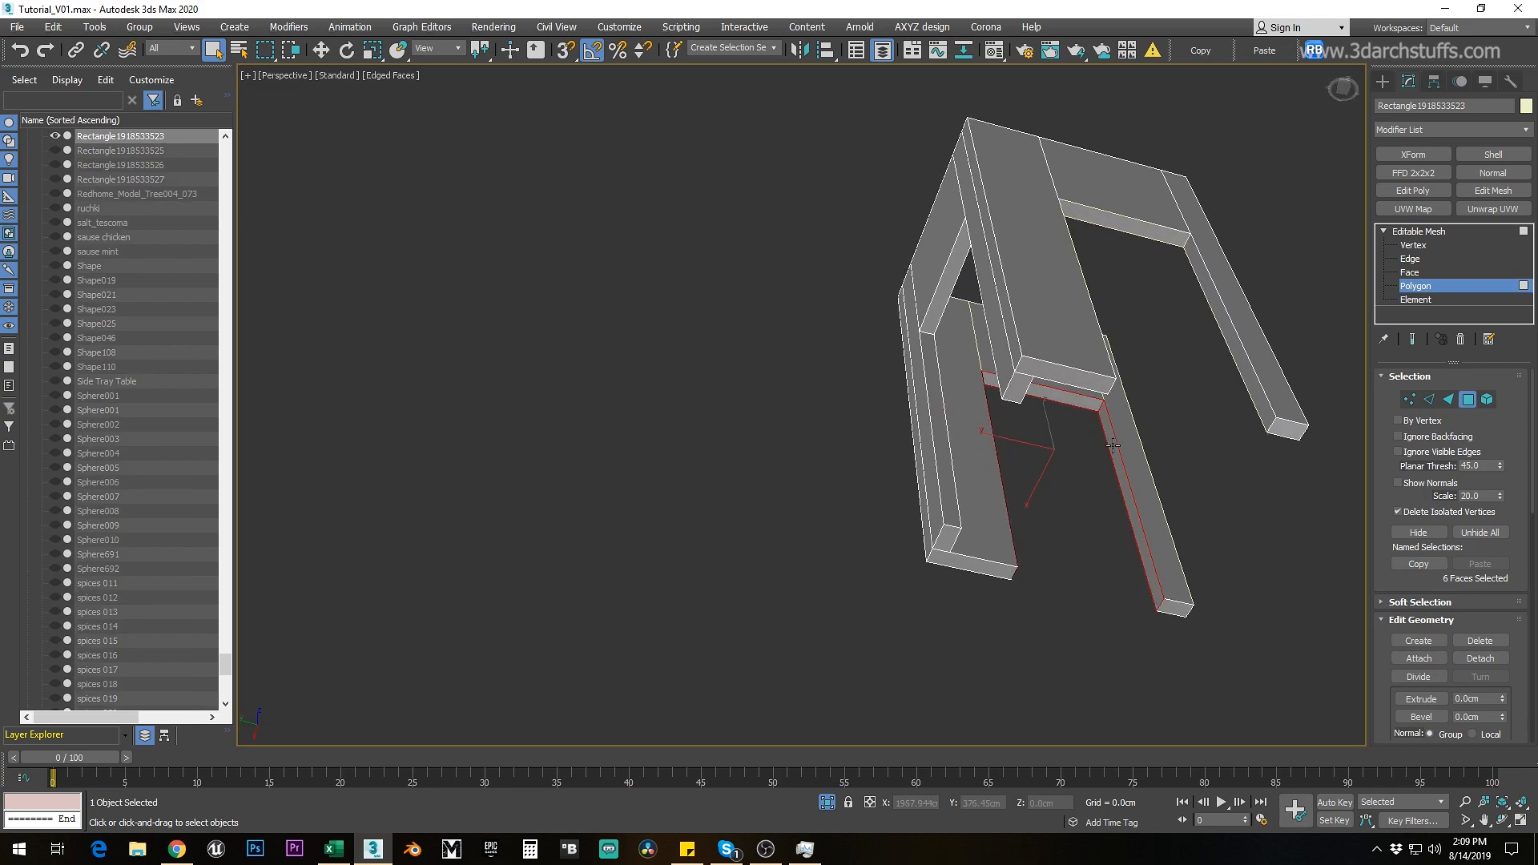
{"action": "middle_click_drag", "start_coordinate": [1127, 498], "coordinate": [935, 487], "text": "alt"}
{"action": "key", "text": "ctrl+d"}
{"action": "left_click", "coordinate": [819, 431]}
Step: Detach the last group of three entrance wall polygons as a separate object
{"action": "middle_click_drag", "start_coordinate": [1033, 440], "coordinate": [641, 396], "text": "alt"}
{"action": "left_click", "coordinate": [840, 407]}
{"action": "left_click", "coordinate": [847, 364], "text": "ctrl"}
{"action": "middle_click_drag", "start_coordinate": [845, 428], "coordinate": [947, 454], "text": "alt"}
{"action": "left_click", "coordinate": [920, 471], "text": "ctrl"}
{"action": "key", "text": "ctrl+d"}
{"action": "left_click", "coordinate": [827, 437]}
Step: Inspect the edges of a detached entrance wall piece, activating the Move tool and turning on 3D snapping
{"action": "middle_click_drag", "start_coordinate": [827, 437], "coordinate": [884, 452], "text": "alt"}
{"action": "left_click", "coordinate": [1398, 232]}
{"action": "left_click", "coordinate": [887, 359]}
{"action": "left_click", "coordinate": [1384, 231]}
{"action": "left_click", "coordinate": [1405, 260]}
{"action": "left_click", "coordinate": [919, 355]}
{"action": "key", "text": "w"}
{"action": "middle_click_drag", "start_coordinate": [921, 355], "coordinate": [1137, 376], "text": "alt"}
{"action": "key", "text": "s"}
Step: Examine the edges of another detached wall piece in both wireframe and shaded display
{"action": "left_click", "coordinate": [1402, 234]}
{"action": "left_click", "coordinate": [1169, 400]}
{"action": "left_click", "coordinate": [1382, 231]}
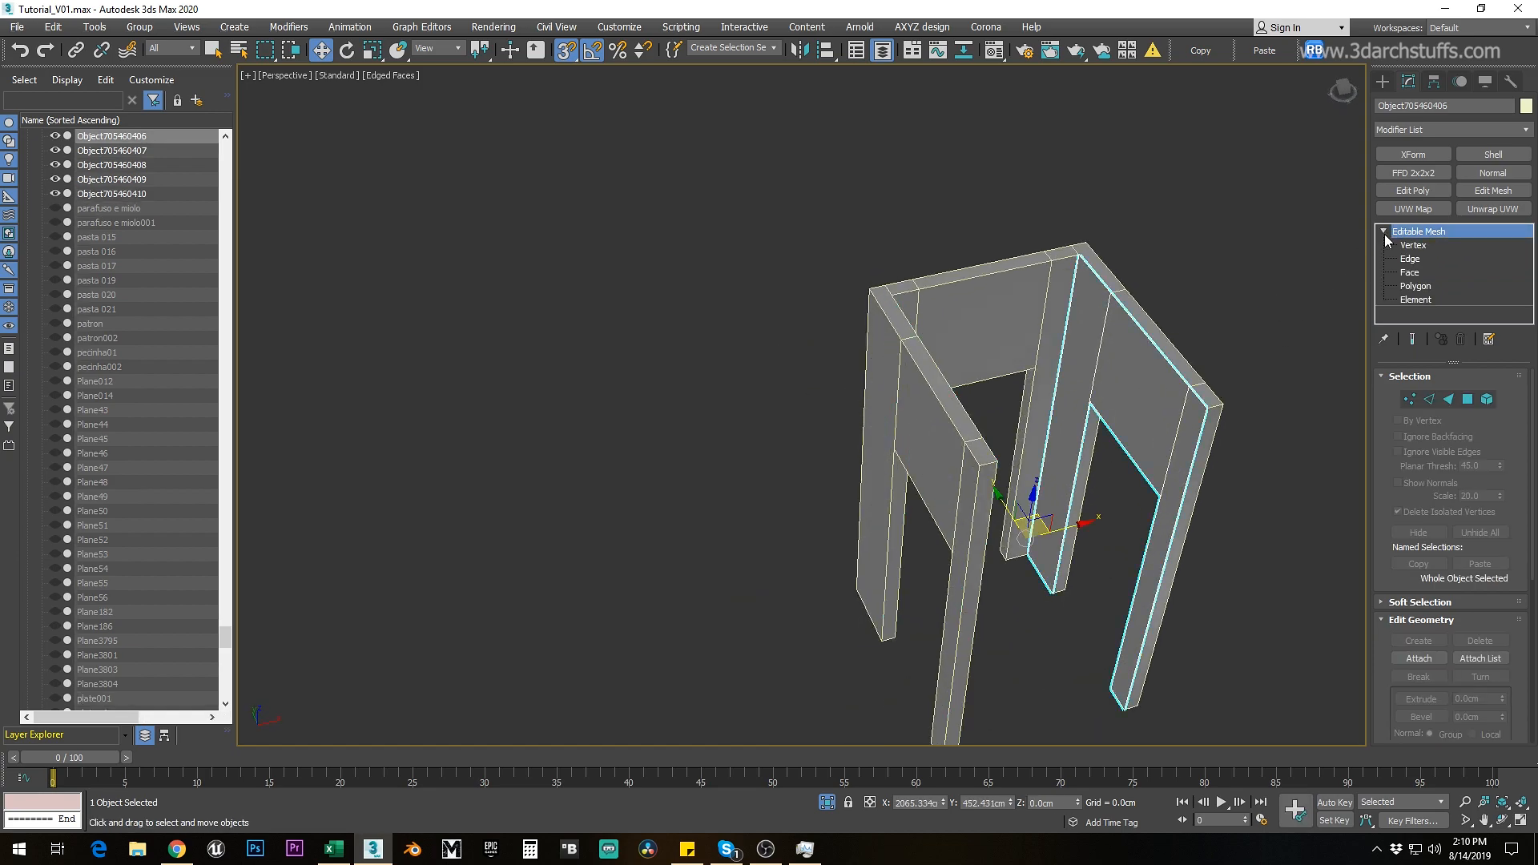
{"action": "left_click", "coordinate": [1409, 258]}
{"action": "left_click", "coordinate": [1071, 292]}
{"action": "key", "text": "F3"}
{"action": "key", "text": "F3"}
{"action": "left_click", "coordinate": [1426, 232]}
Step: Hide all the detached entrance wall pieces and exit isolation
{"action": "scroll", "coordinate": [1105, 350], "scroll_direction": "down", "scroll_amount": 4}
{"action": "middle_click_drag", "start_coordinate": [1105, 350], "coordinate": [1035, 351], "text": "alt"}
{"action": "key", "text": "ctrl+a"}
{"action": "key", "text": "Delete"}
{"action": "left_click", "coordinate": [827, 803]}
Step: Select all objects similar to the tall wooden cabinet beside the dining table and isolate them
{"action": "key", "text": "q"}
{"action": "scroll", "coordinate": [587, 344], "scroll_direction": "up", "scroll_amount": 3}
{"action": "middle_click_drag", "start_coordinate": [586, 342], "coordinate": [710, 335]}
{"action": "left_click", "coordinate": [730, 350]}
{"action": "key", "text": "ctrl+q"}
{"action": "key", "text": "alt+q"}
{"action": "middle_click_drag", "start_coordinate": [981, 427], "coordinate": [990, 409], "text": "alt"}
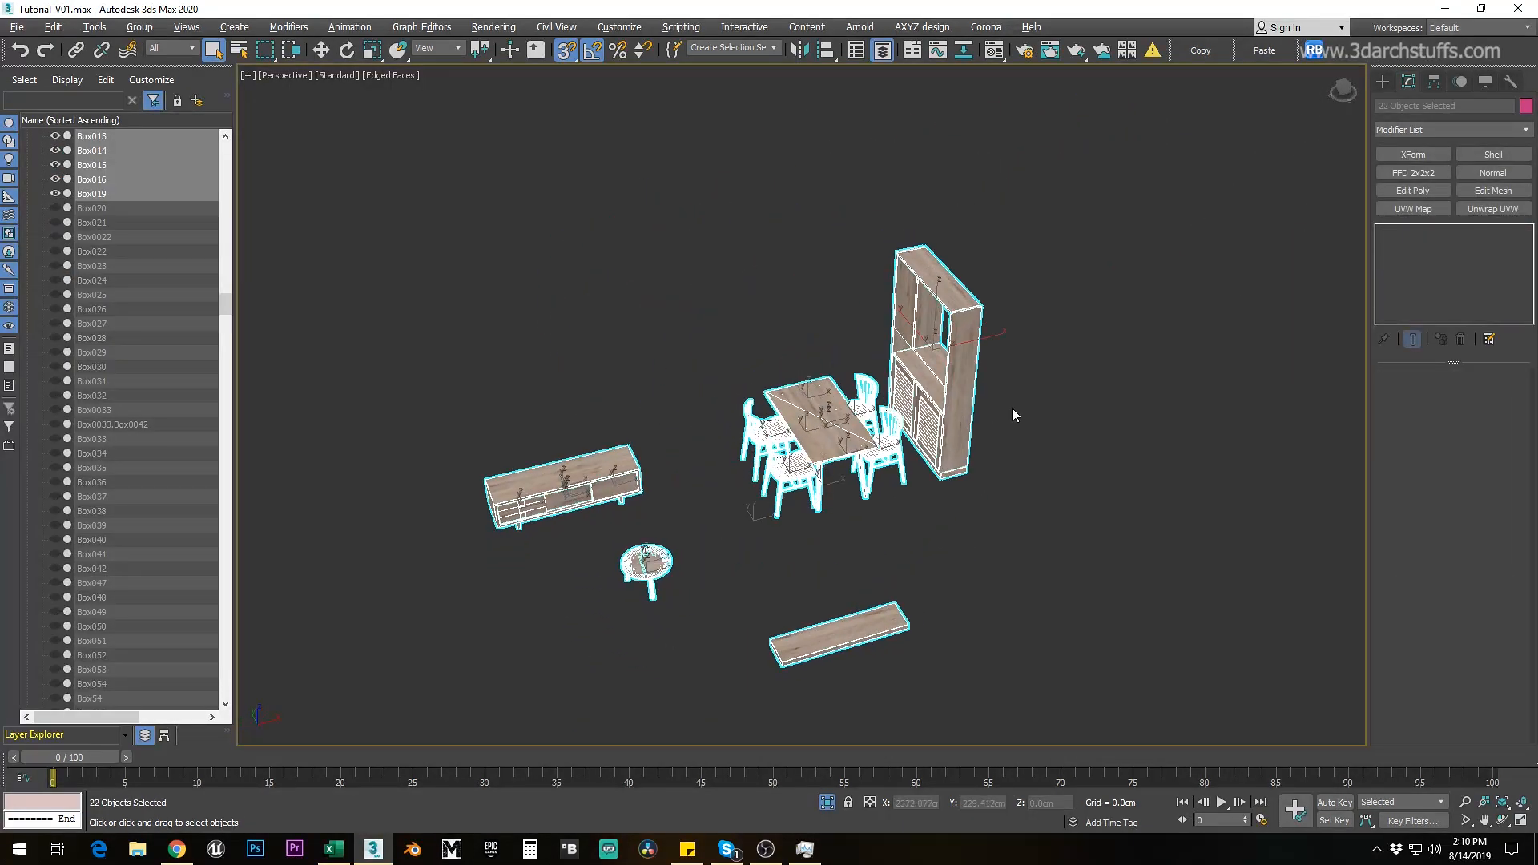
Step: Examine the tall cabinet's frame at element level and its separate shelf-and-door part
{"action": "left_click", "coordinate": [990, 409]}
{"action": "scroll", "coordinate": [973, 382], "scroll_direction": "up", "scroll_amount": 3}
{"action": "left_click", "coordinate": [1383, 232]}
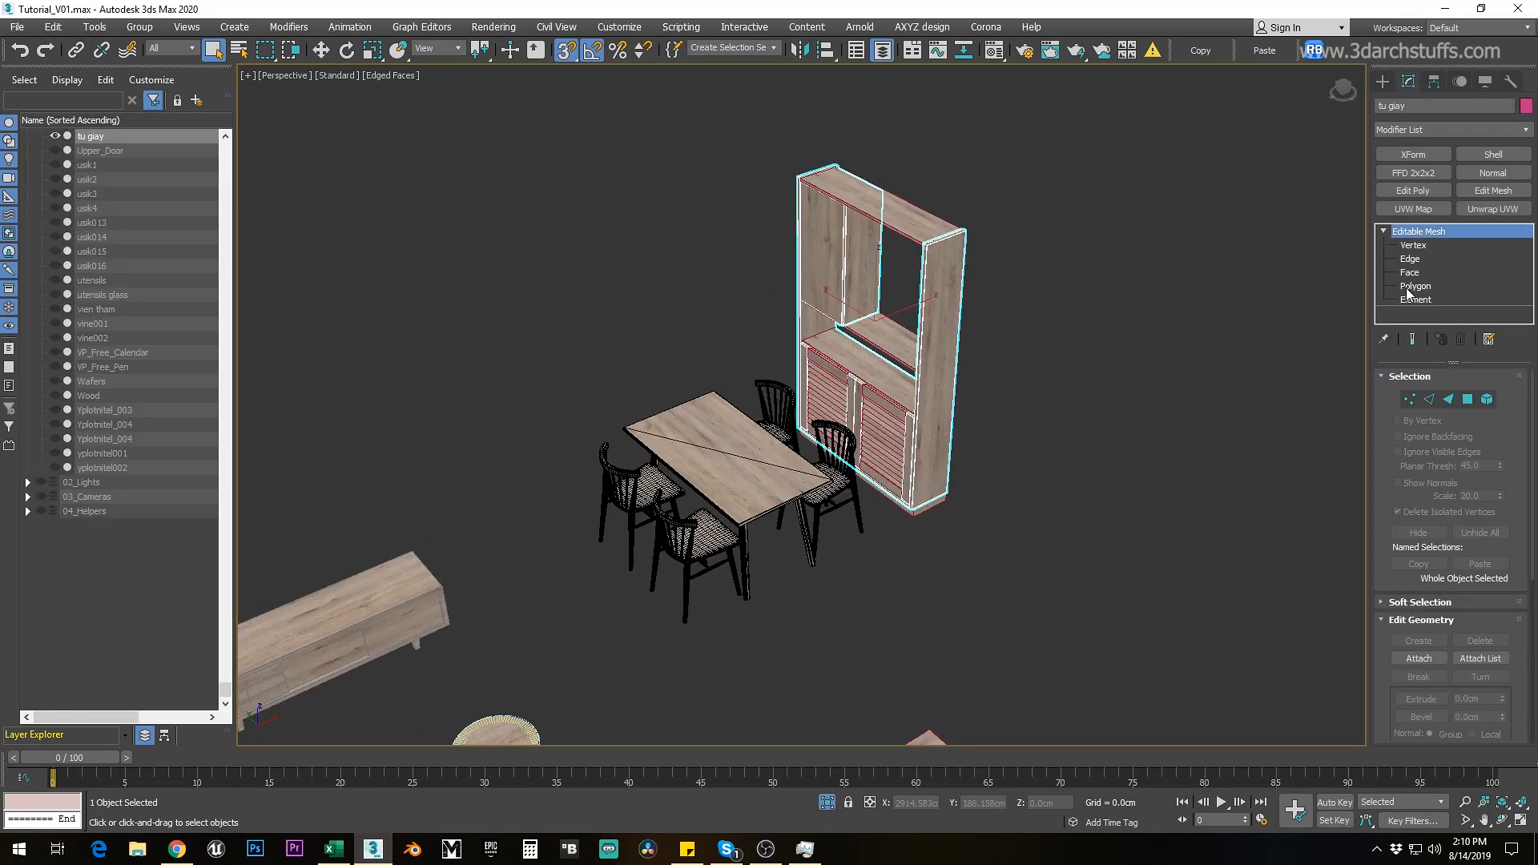
{"action": "left_click", "coordinate": [1409, 299]}
{"action": "left_click", "coordinate": [1472, 659]}
{"action": "key", "text": "Return"}
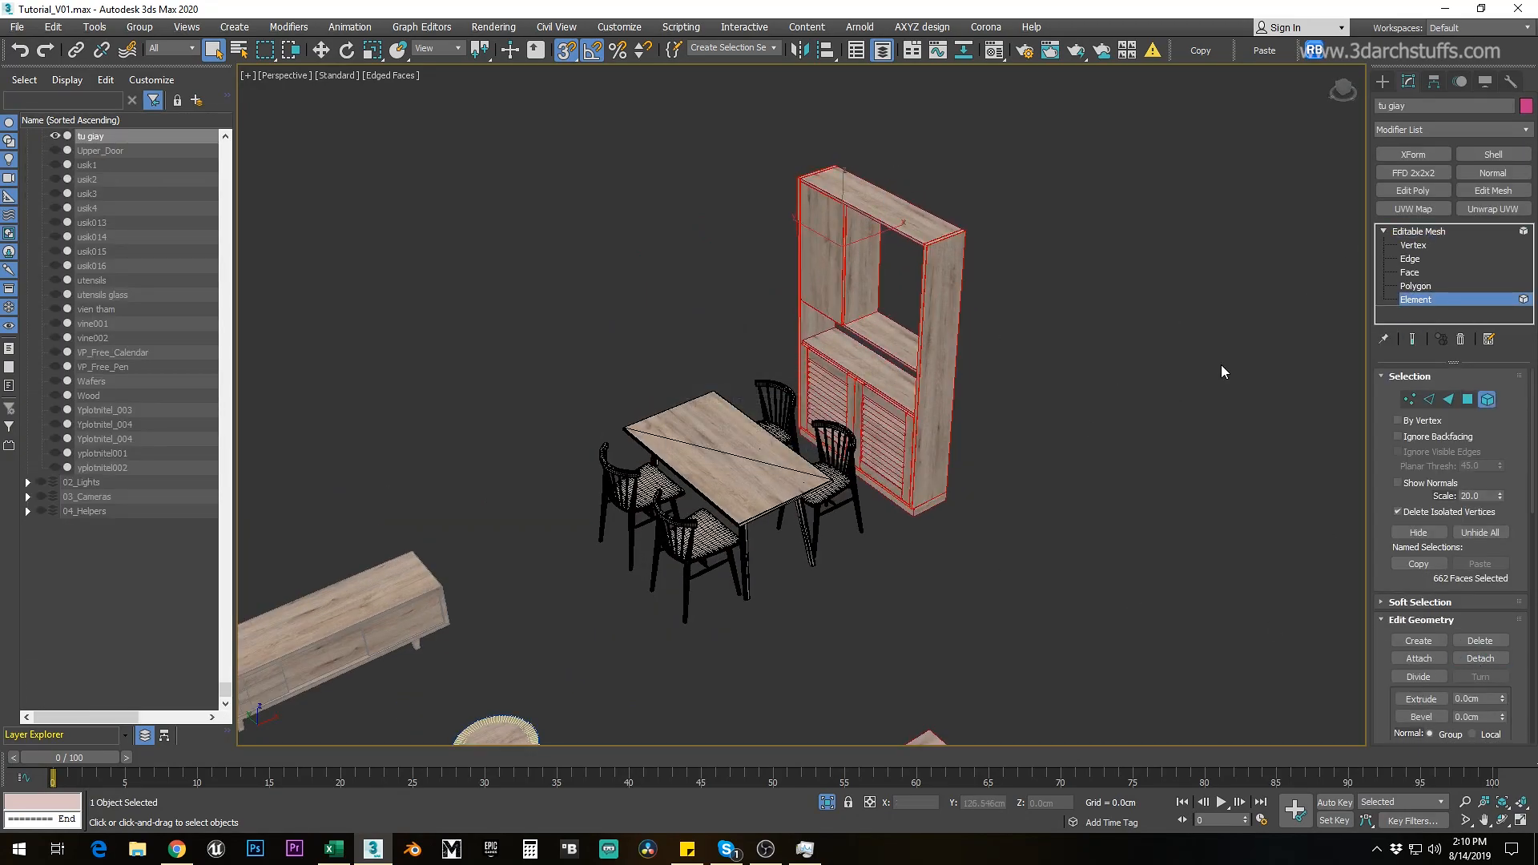
{"action": "left_click", "coordinate": [1408, 233]}
{"action": "left_click", "coordinate": [1091, 369]}
{"action": "left_click", "coordinate": [905, 408]}
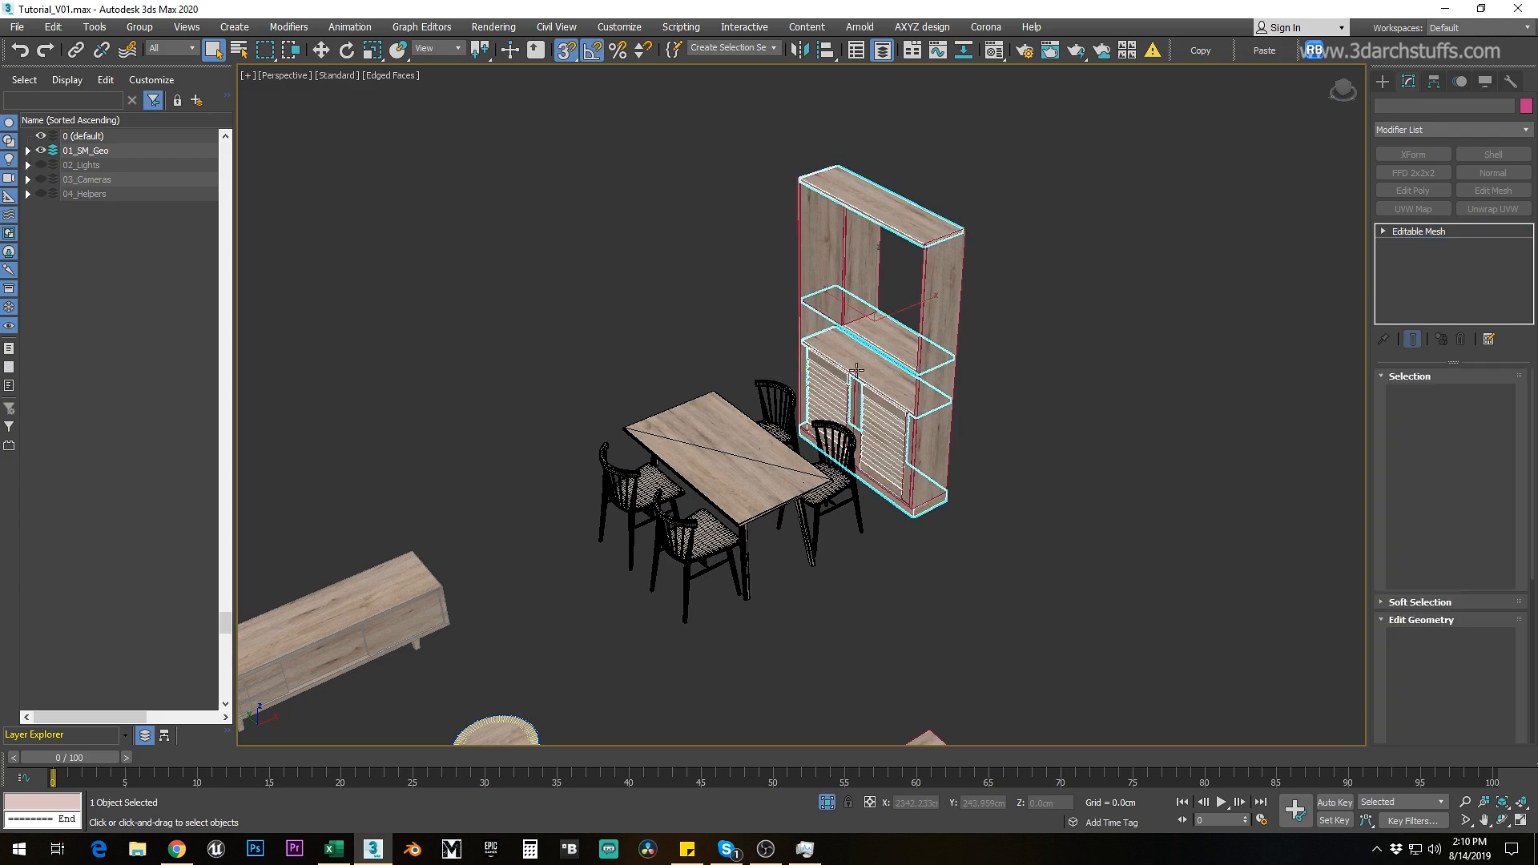
Step: Isolate the tall cabinet's frame on its own without the shelf-and-door part
{"action": "scroll", "coordinate": [889, 392], "scroll_direction": "up", "scroll_amount": 5}
{"action": "scroll", "coordinate": [1008, 330], "scroll_direction": "down", "scroll_amount": 4}
{"action": "middle_click_drag", "start_coordinate": [1008, 330], "coordinate": [1081, 363], "text": "alt"}
{"action": "key", "text": "alt+q"}
{"action": "middle_click_drag", "start_coordinate": [1004, 430], "coordinate": [1003, 372], "text": "alt"}
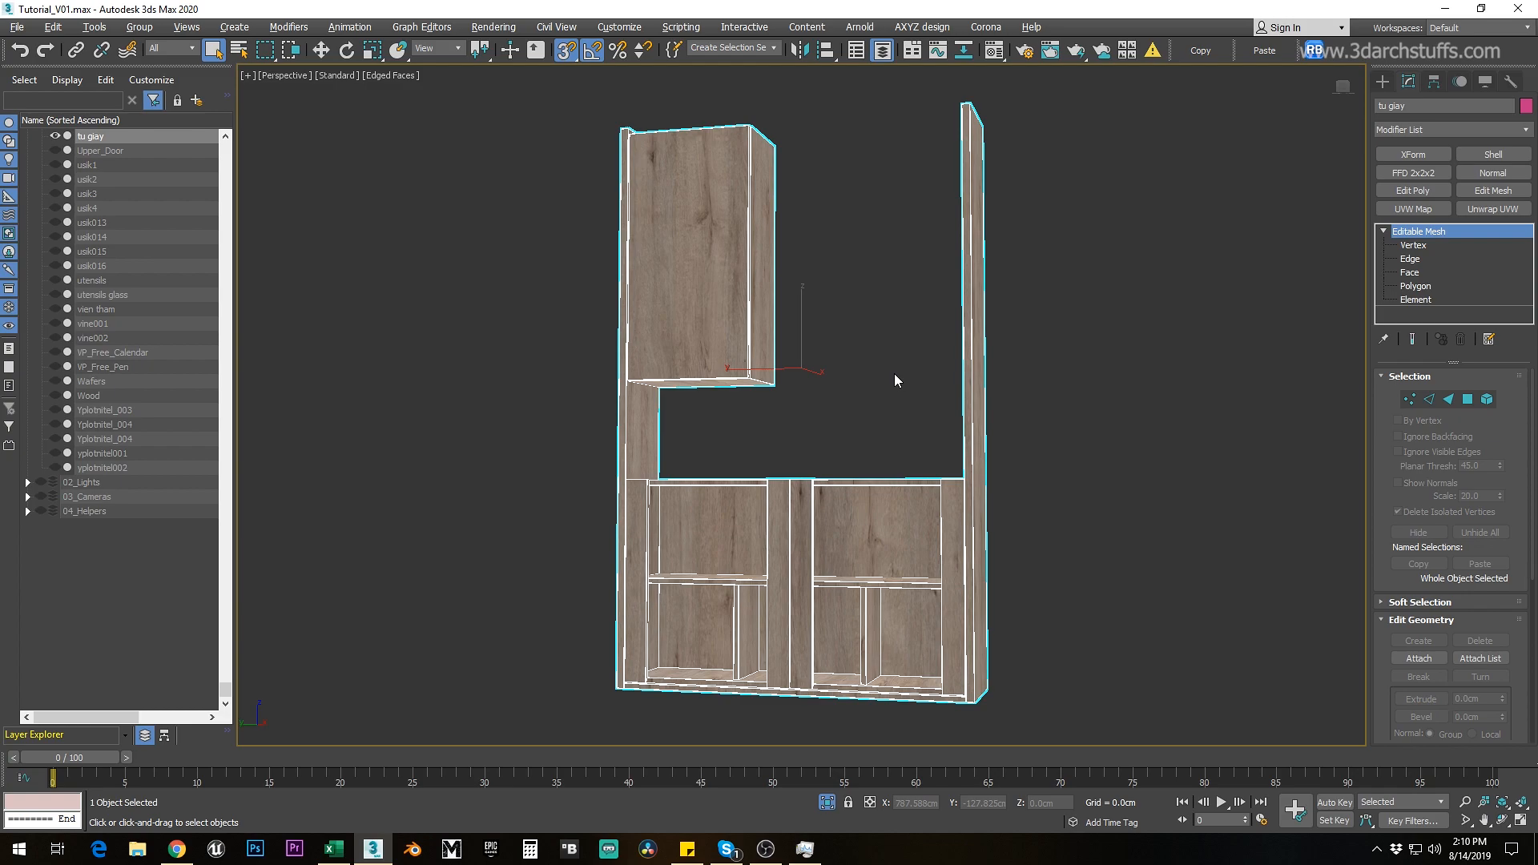
{"action": "scroll", "coordinate": [914, 366], "scroll_direction": "down", "scroll_amount": 3}
{"action": "middle_click_drag", "start_coordinate": [914, 365], "coordinate": [929, 418], "text": "alt"}
{"action": "scroll", "coordinate": [876, 406], "scroll_direction": "up", "scroll_amount": 3}
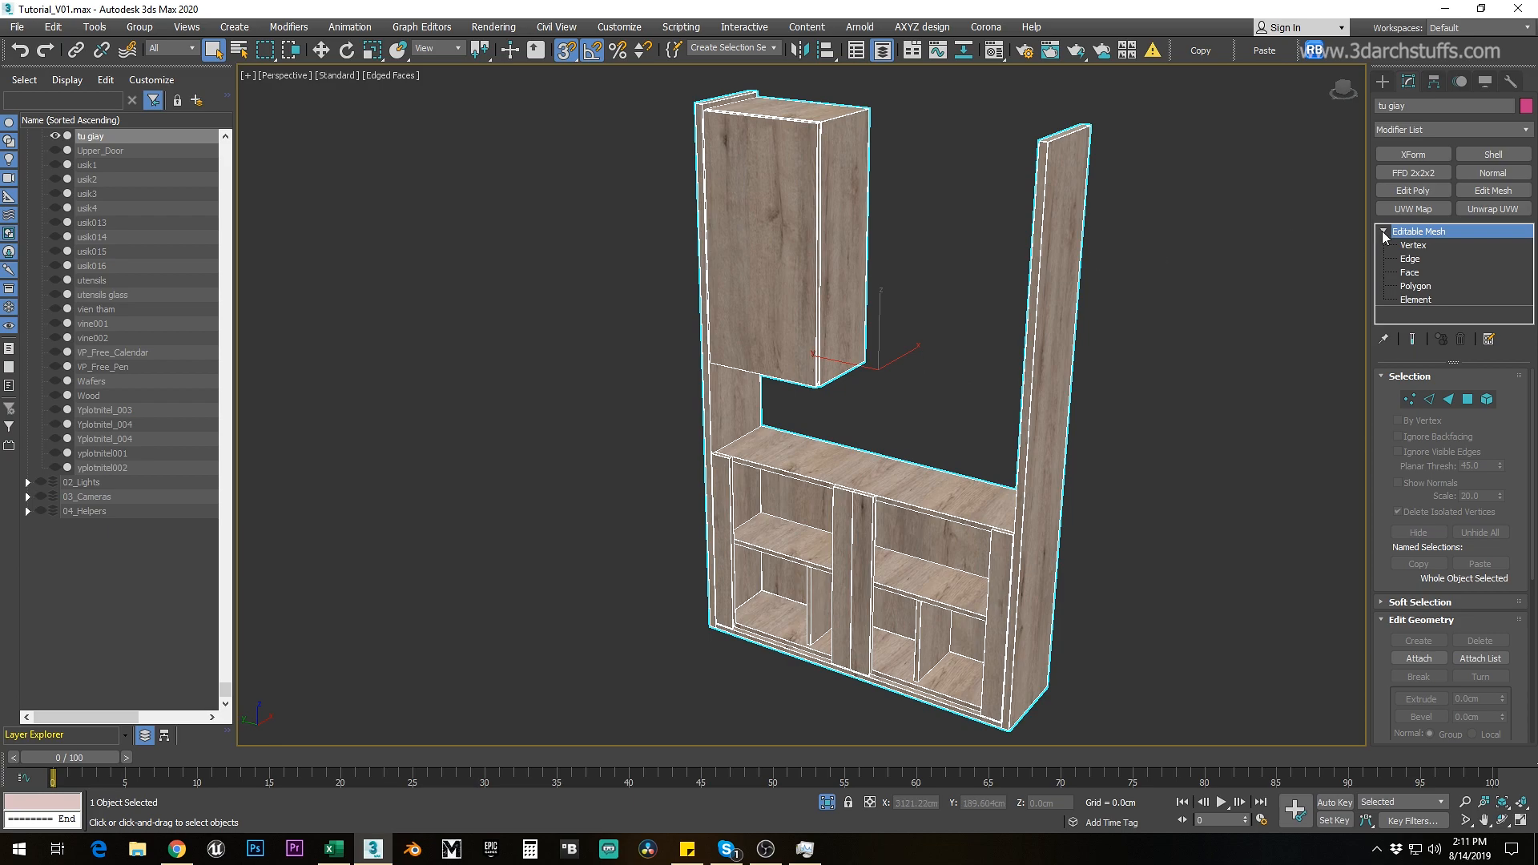
Step: Explode the selected cabinet frame elements into separate objects with an angle threshold of 180, keeping the base name Object
{"action": "left_click", "coordinate": [1415, 298]}
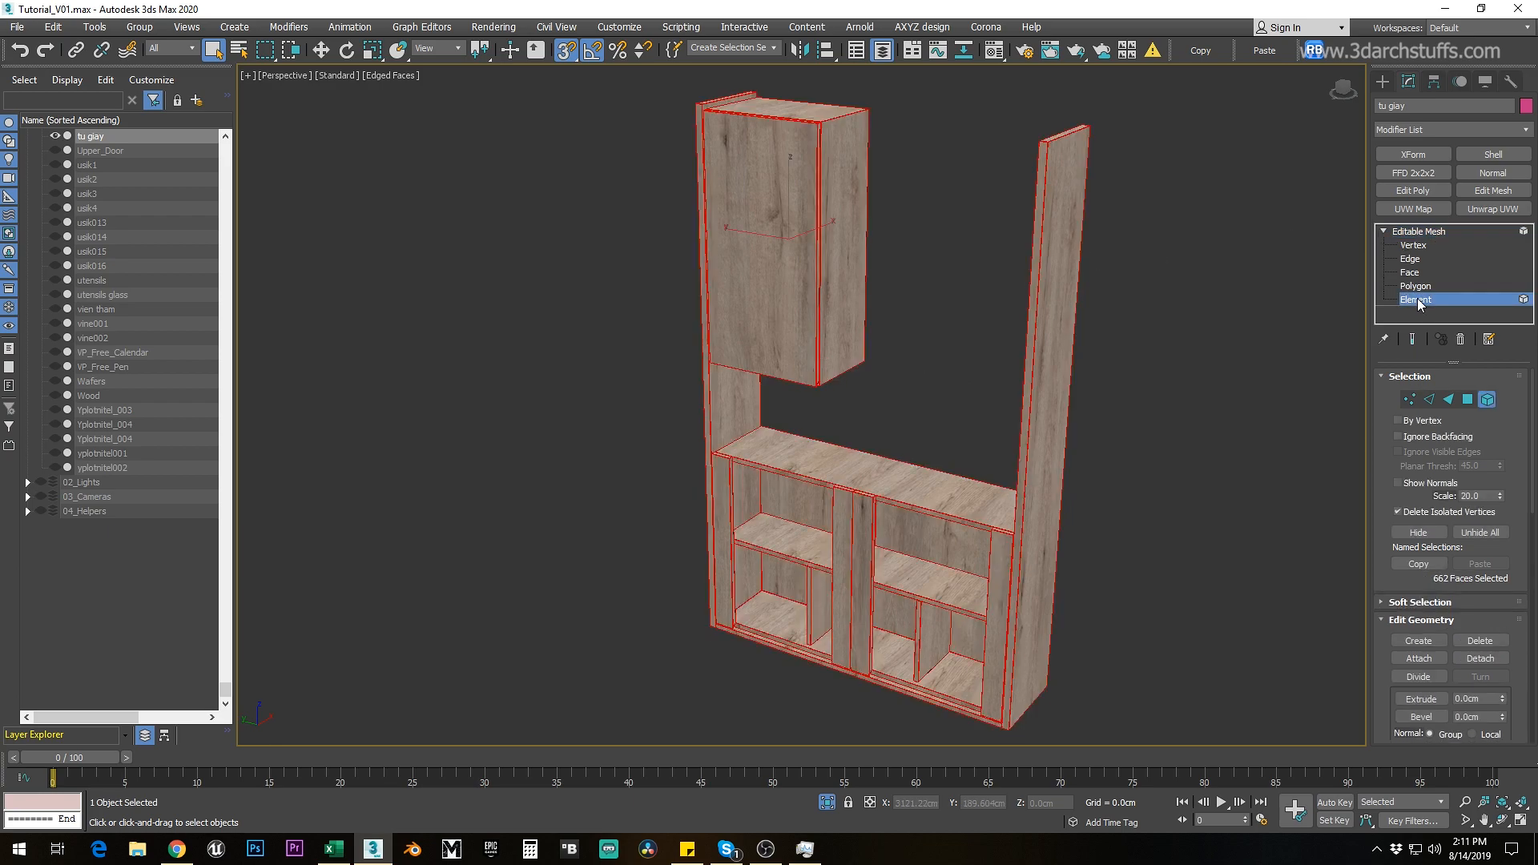
{"action": "middle_click_drag", "start_coordinate": [1151, 390], "coordinate": [1098, 392]}
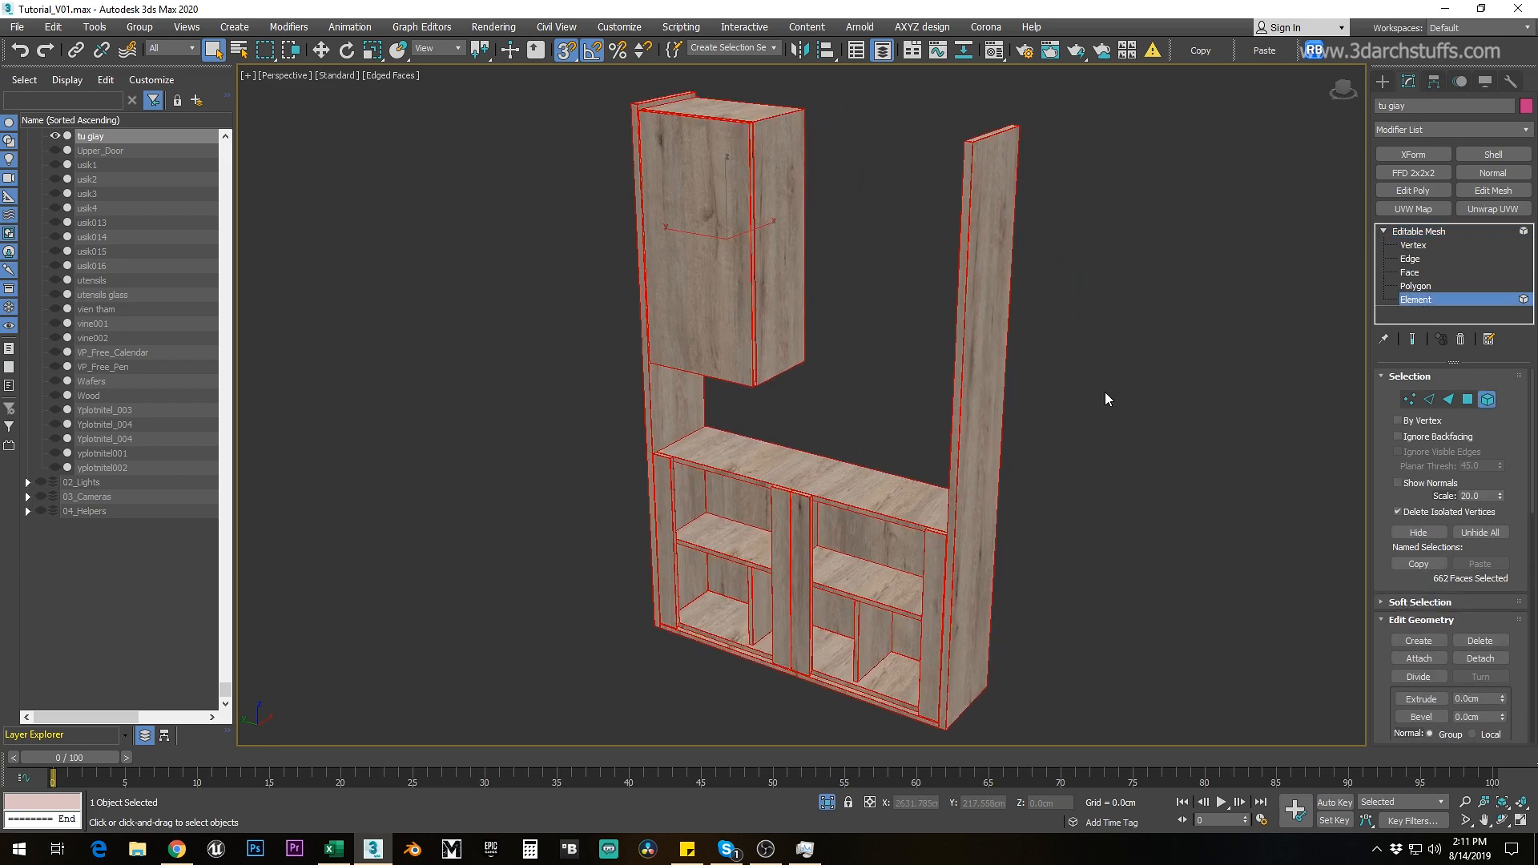
{"action": "scroll", "coordinate": [1112, 384], "scroll_direction": "down", "scroll_amount": 3}
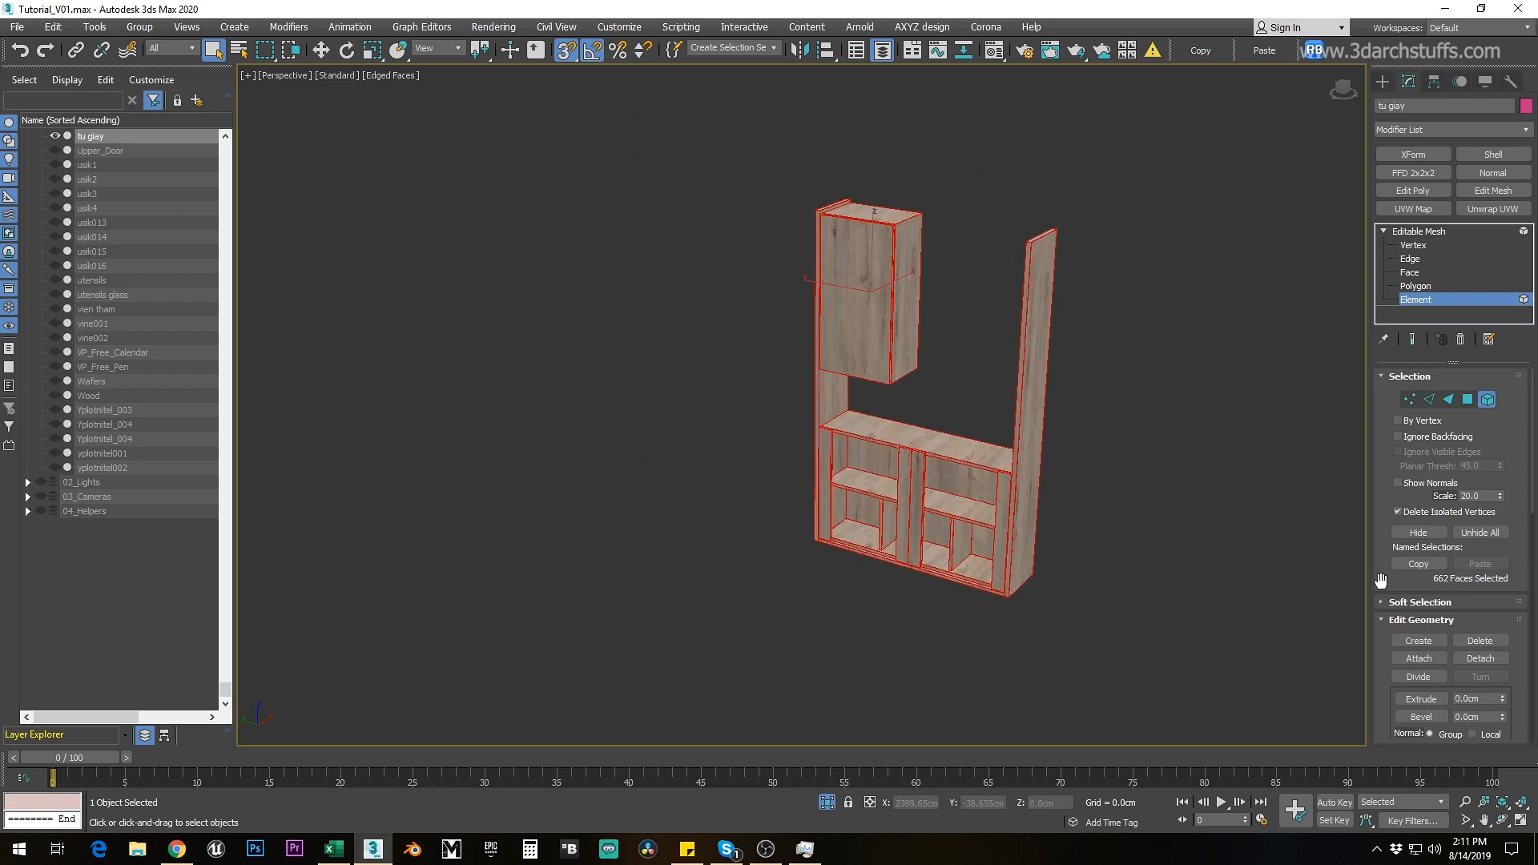
{"action": "scroll", "coordinate": [1377, 578], "scroll_direction": "down", "scroll_amount": 5}
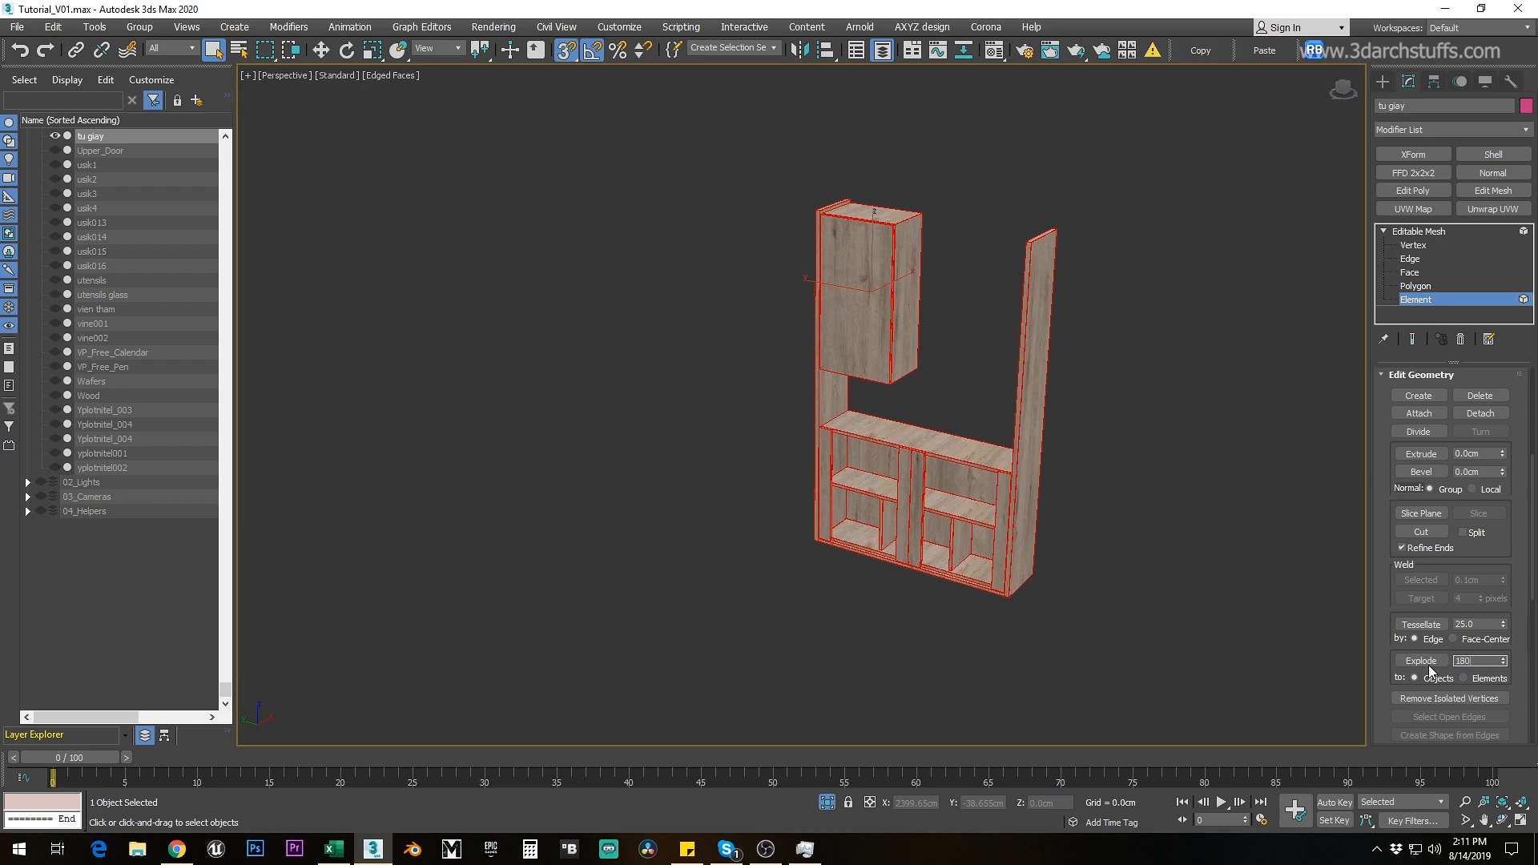
{"action": "left_click", "coordinate": [1421, 660]}
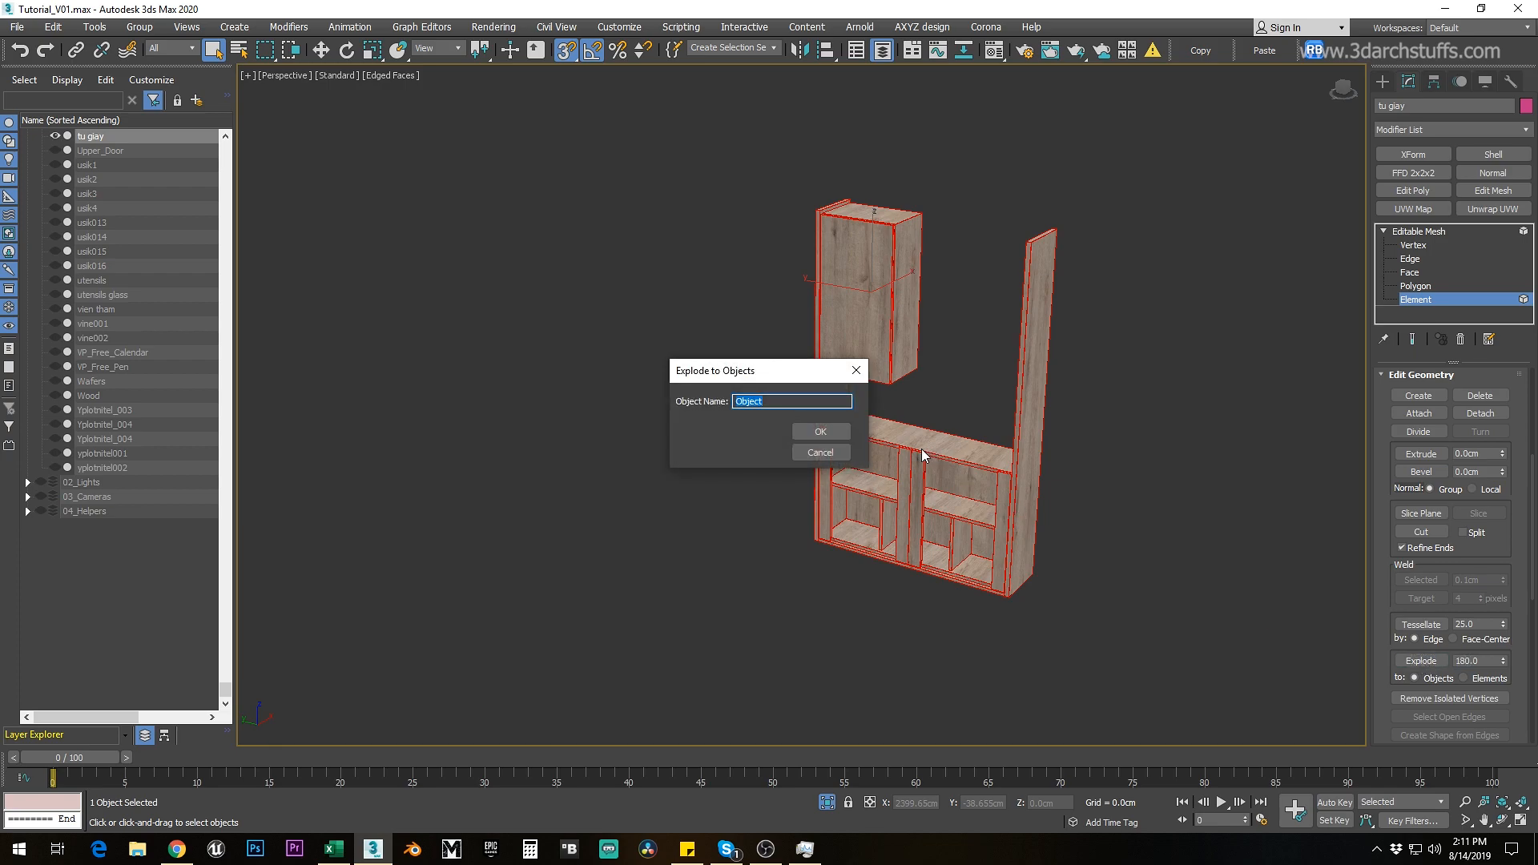
{"action": "left_click", "coordinate": [820, 432]}
{"action": "left_click", "coordinate": [1420, 234]}
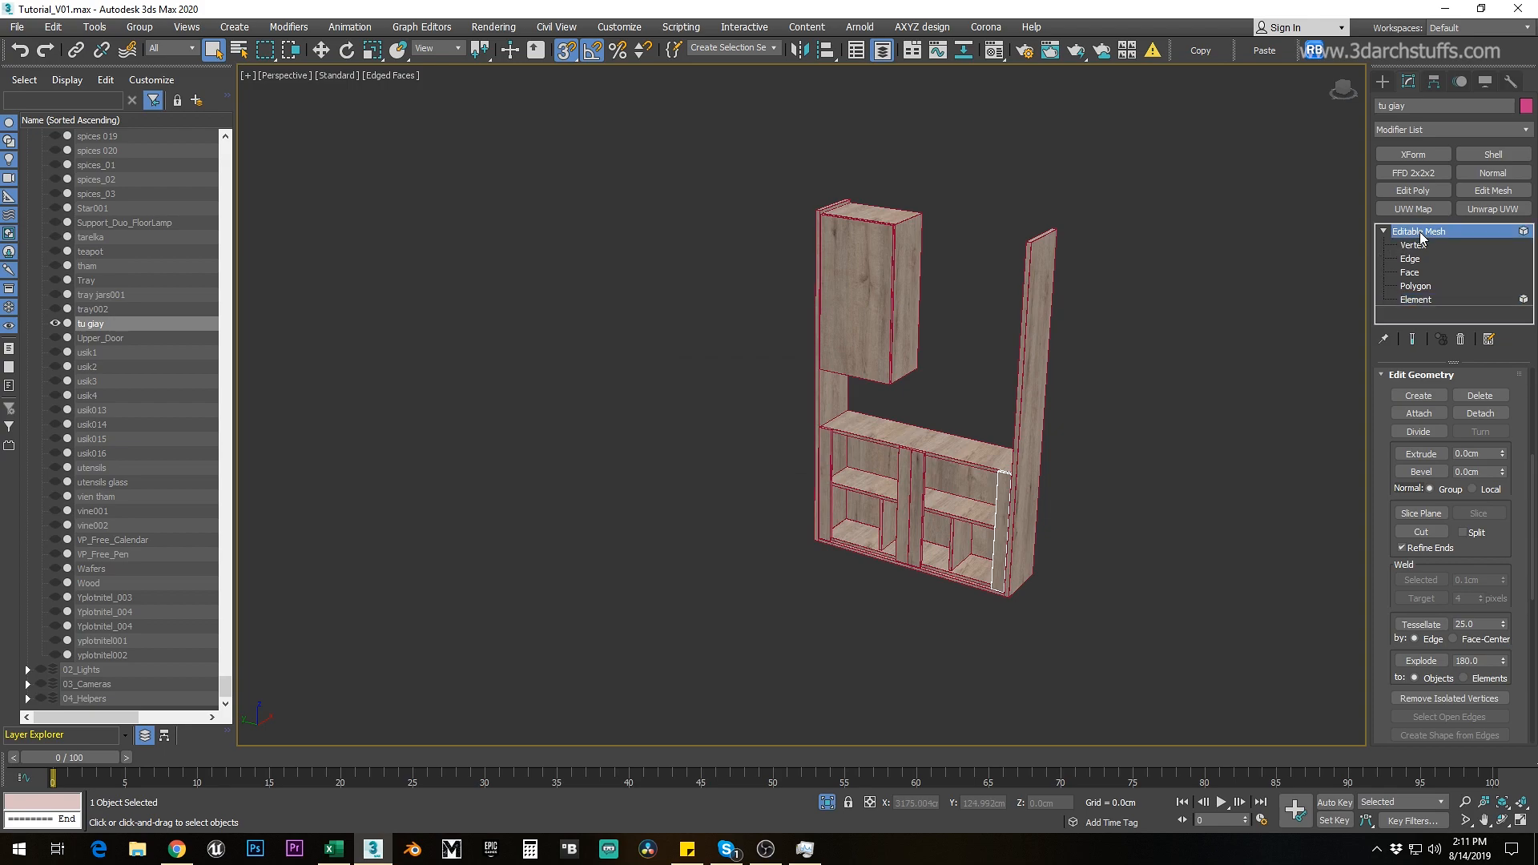
Step: Check the exploded cabinet frame pieces by selecting the lower carcass, upper box, dividers and side panel individually
{"action": "left_click", "coordinate": [1198, 504]}
{"action": "left_click", "coordinate": [895, 436]}
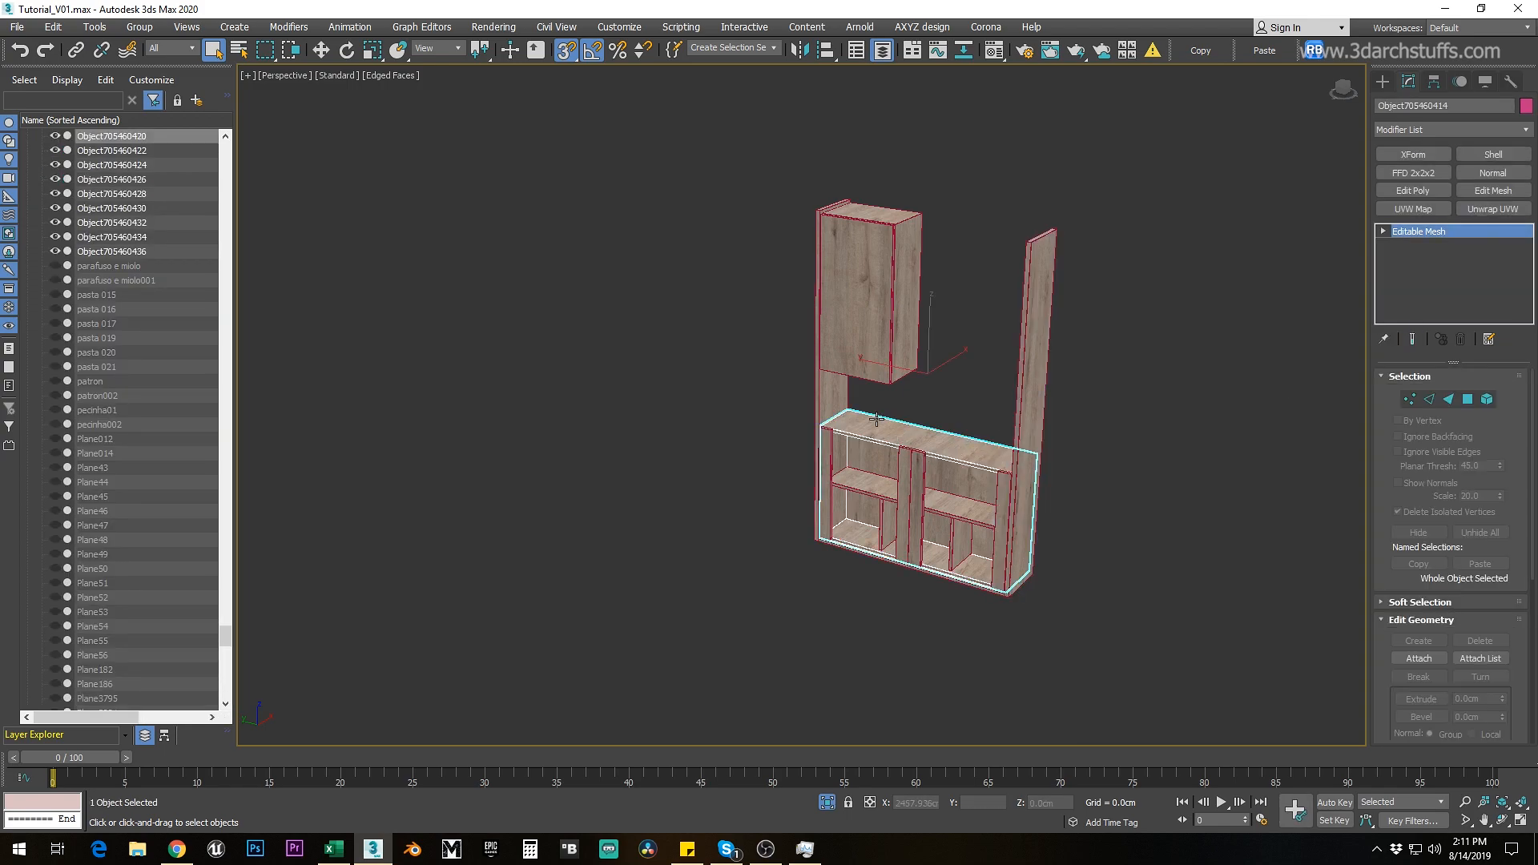
{"action": "left_click", "coordinate": [852, 328]}
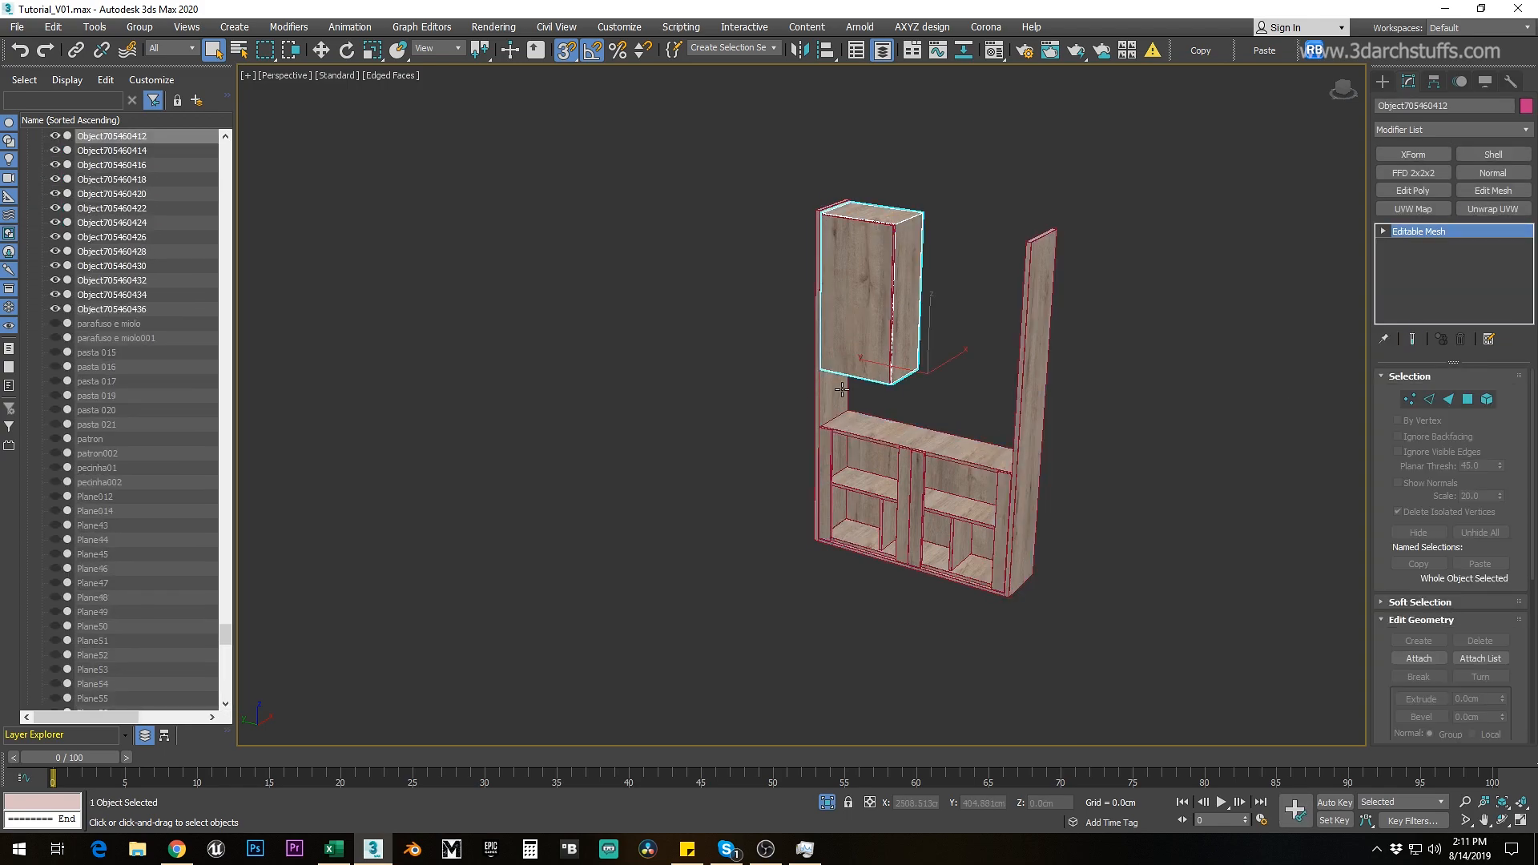
{"action": "left_click", "coordinate": [868, 456]}
{"action": "left_click", "coordinate": [920, 503]}
{"action": "left_click", "coordinate": [937, 506]}
{"action": "left_click", "coordinate": [985, 456]}
{"action": "left_click", "coordinate": [1020, 435]}
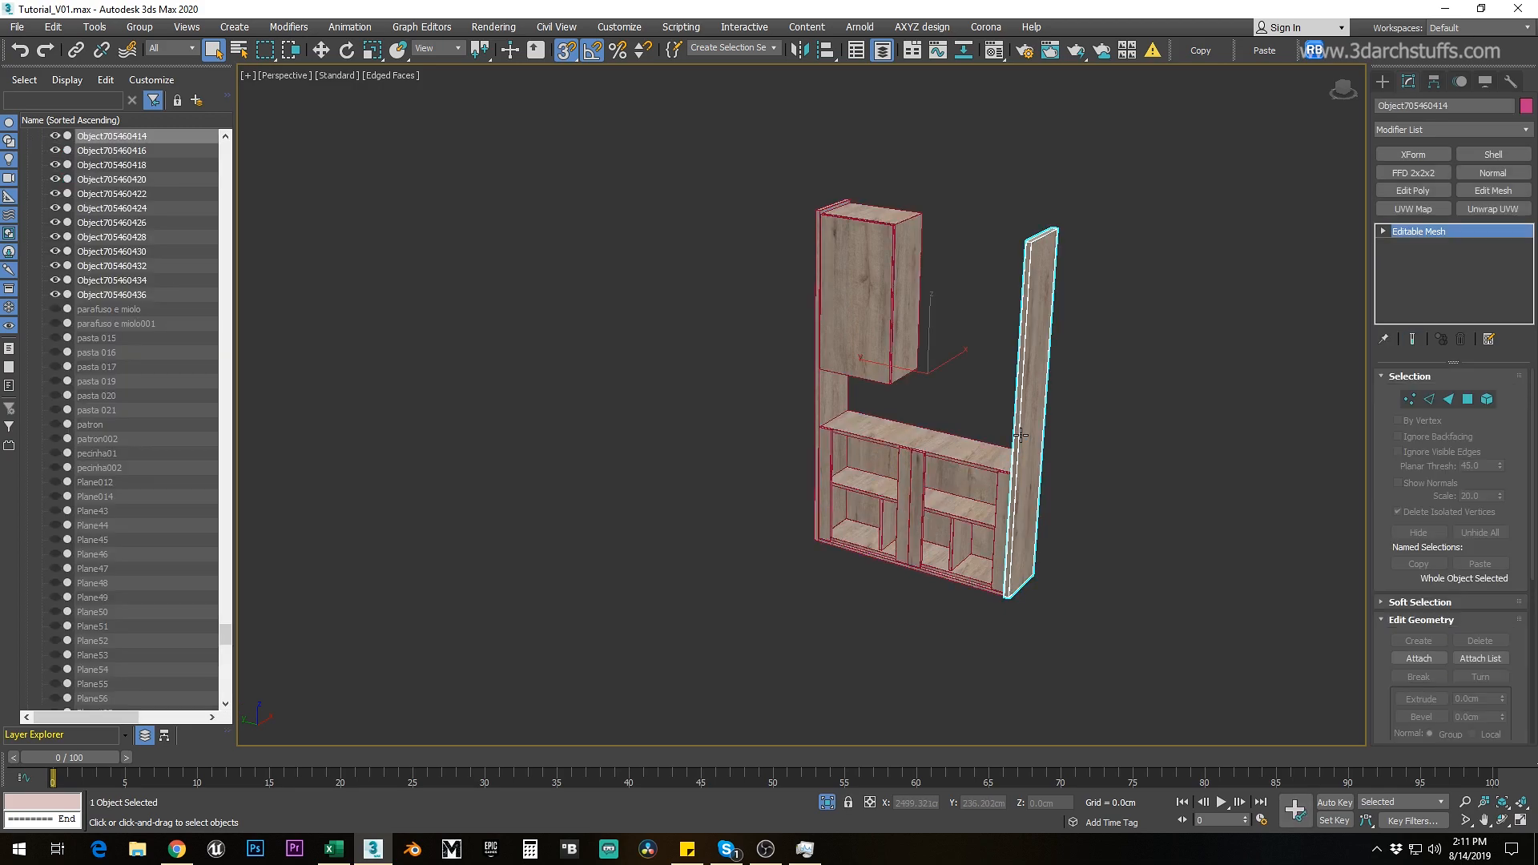
Step: Hide all the exploded cabinet frame pieces and exit isolation
{"action": "key", "text": "ctrl+a"}
{"action": "key", "text": "Delete"}
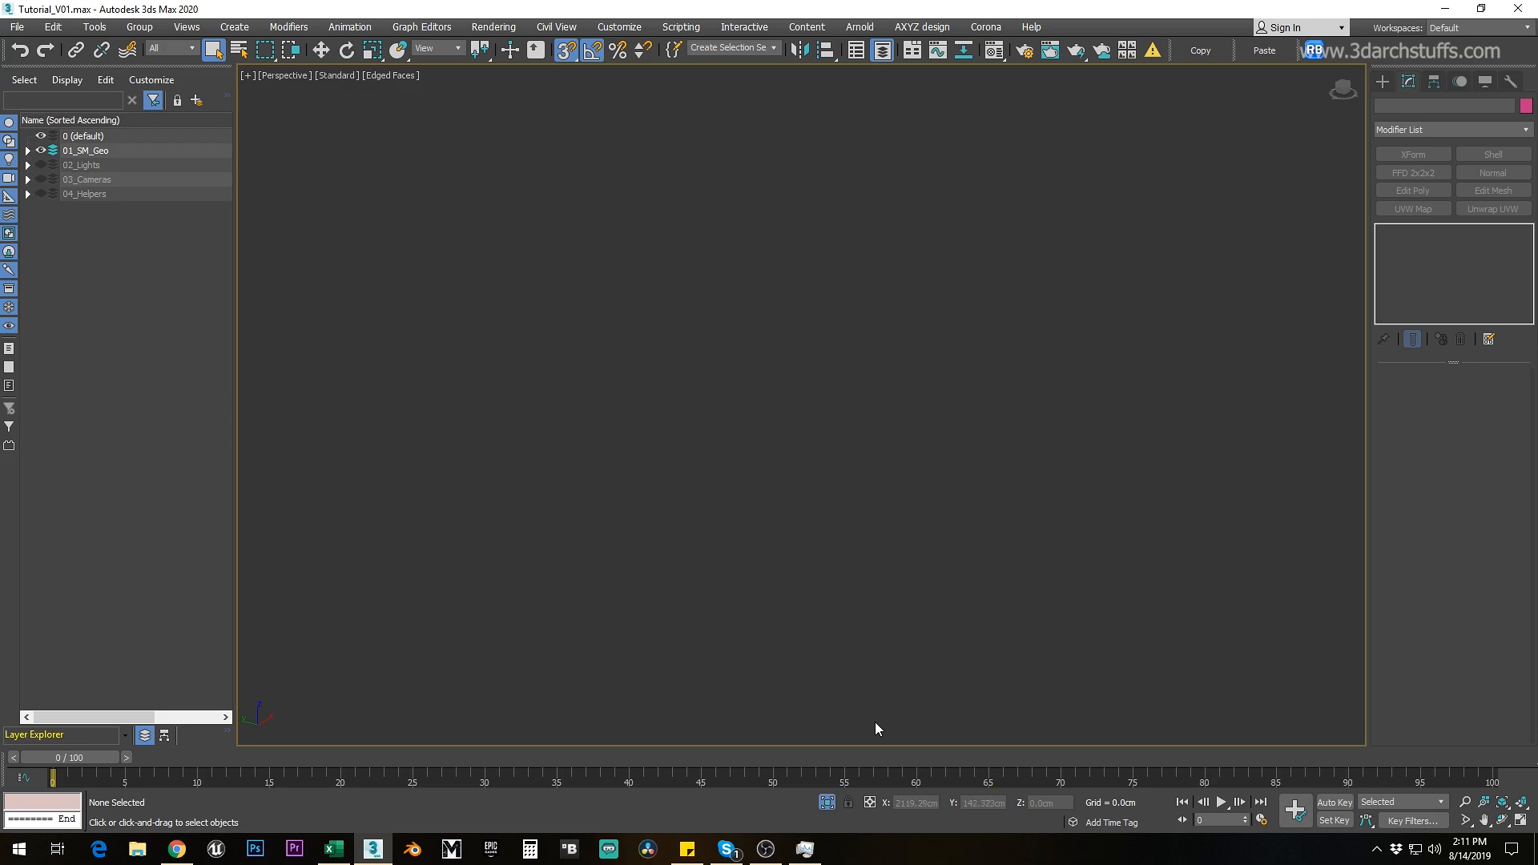
{"action": "key", "text": "ctrl+z"}
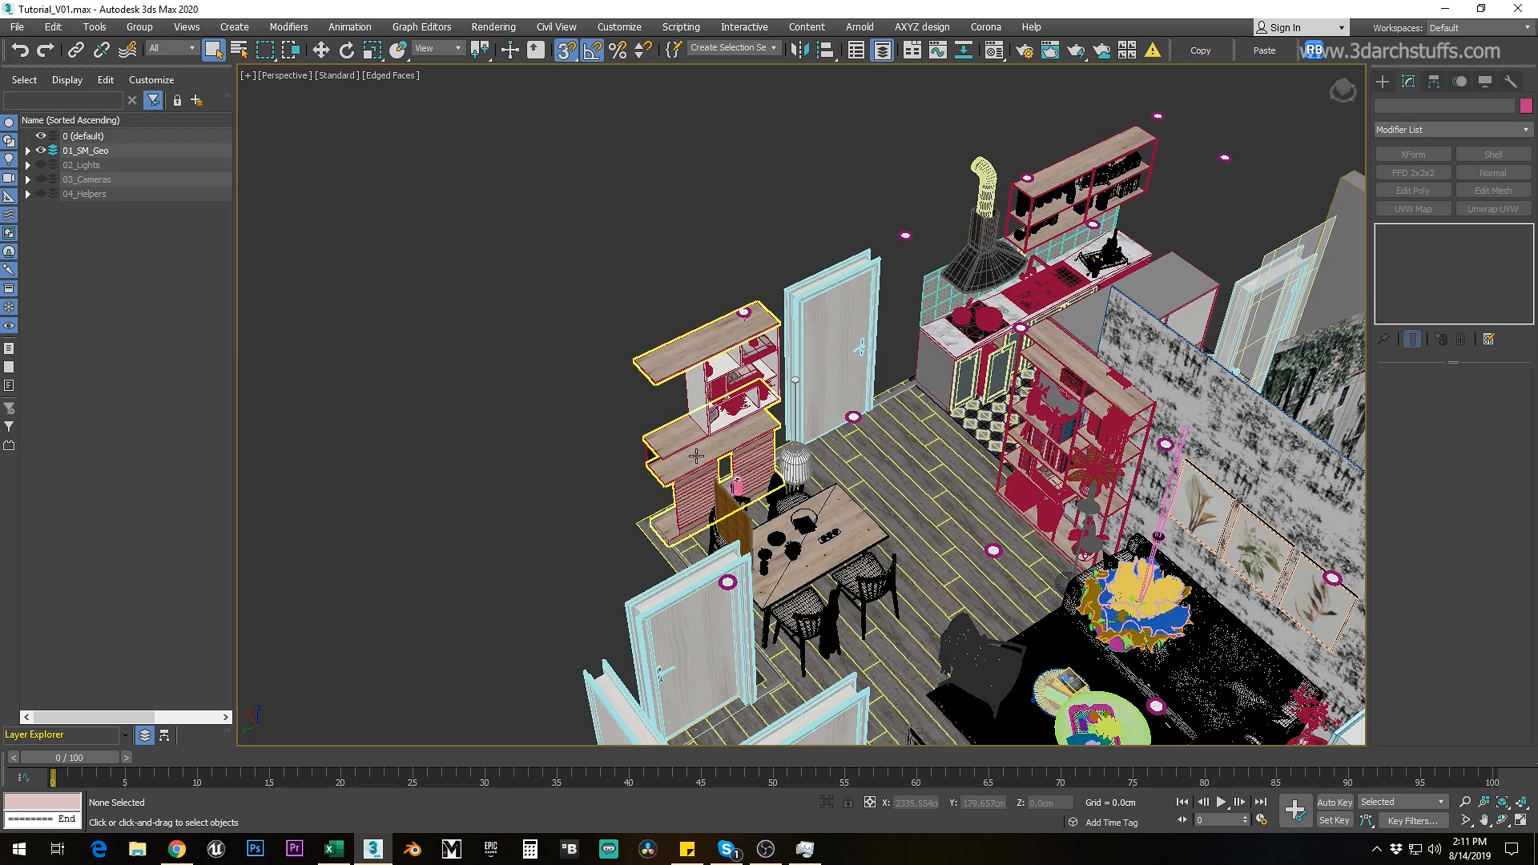
Step: Select the cabinet's shelf-and-door part with all similar objects and isolate them
{"action": "left_click", "coordinate": [741, 433]}
{"action": "key", "text": "ctrl+q"}
{"action": "key", "text": "alt+q"}
{"action": "middle_click_drag", "start_coordinate": [946, 419], "coordinate": [916, 378], "text": "alt"}
{"action": "left_click", "coordinate": [1056, 417]}
{"action": "scroll", "coordinate": [1054, 418], "scroll_direction": "up", "scroll_amount": 5}
Step: Check the wooden shelf unit's elements by selecting its horizontal boards individually at Element level
{"action": "left_click", "coordinate": [852, 350]}
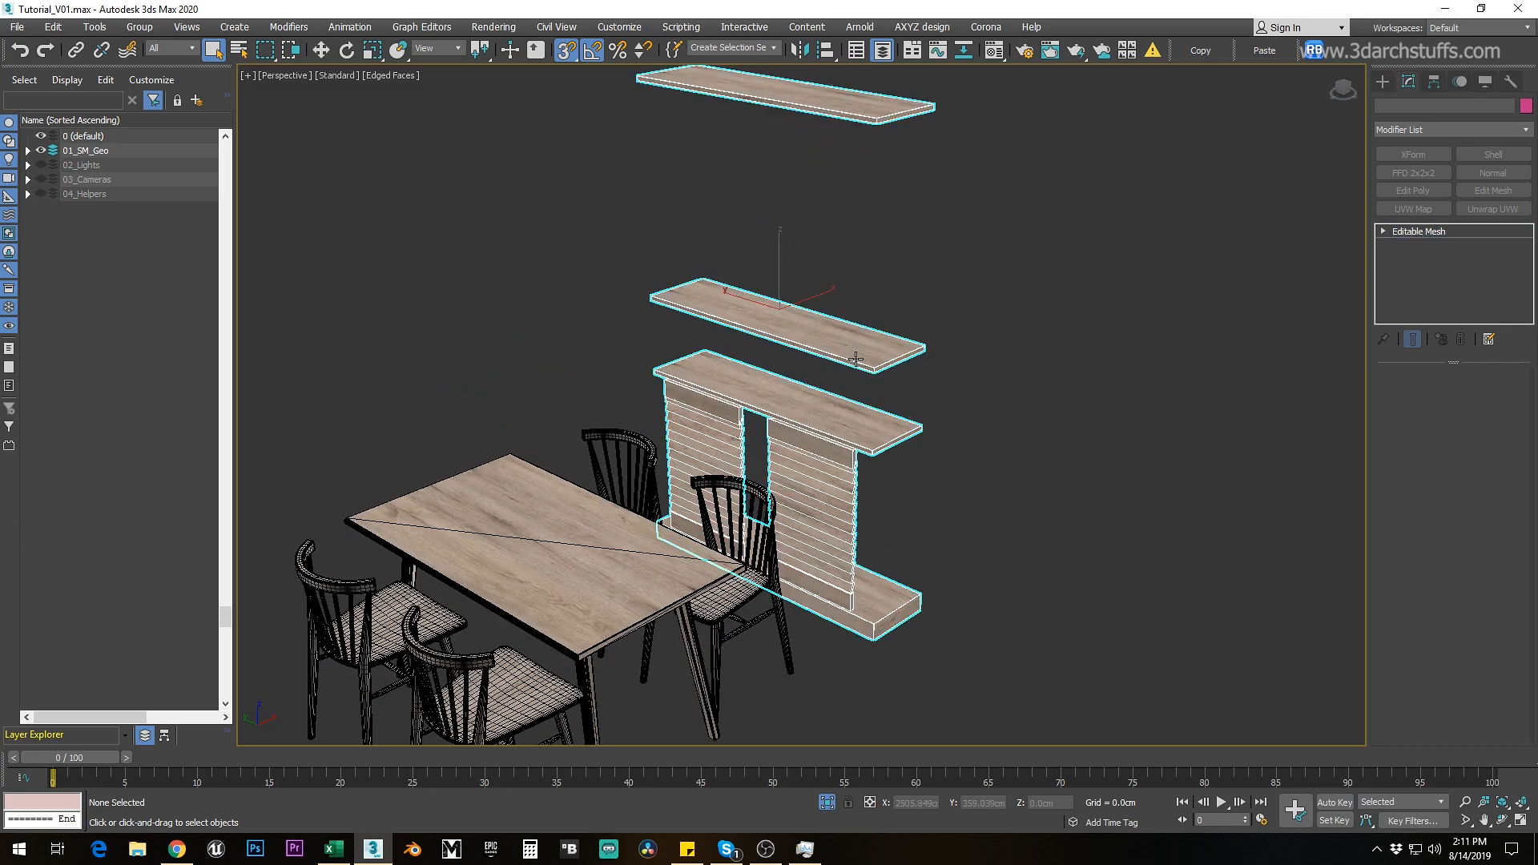
{"action": "scroll", "coordinate": [865, 373], "scroll_direction": "down", "scroll_amount": 3}
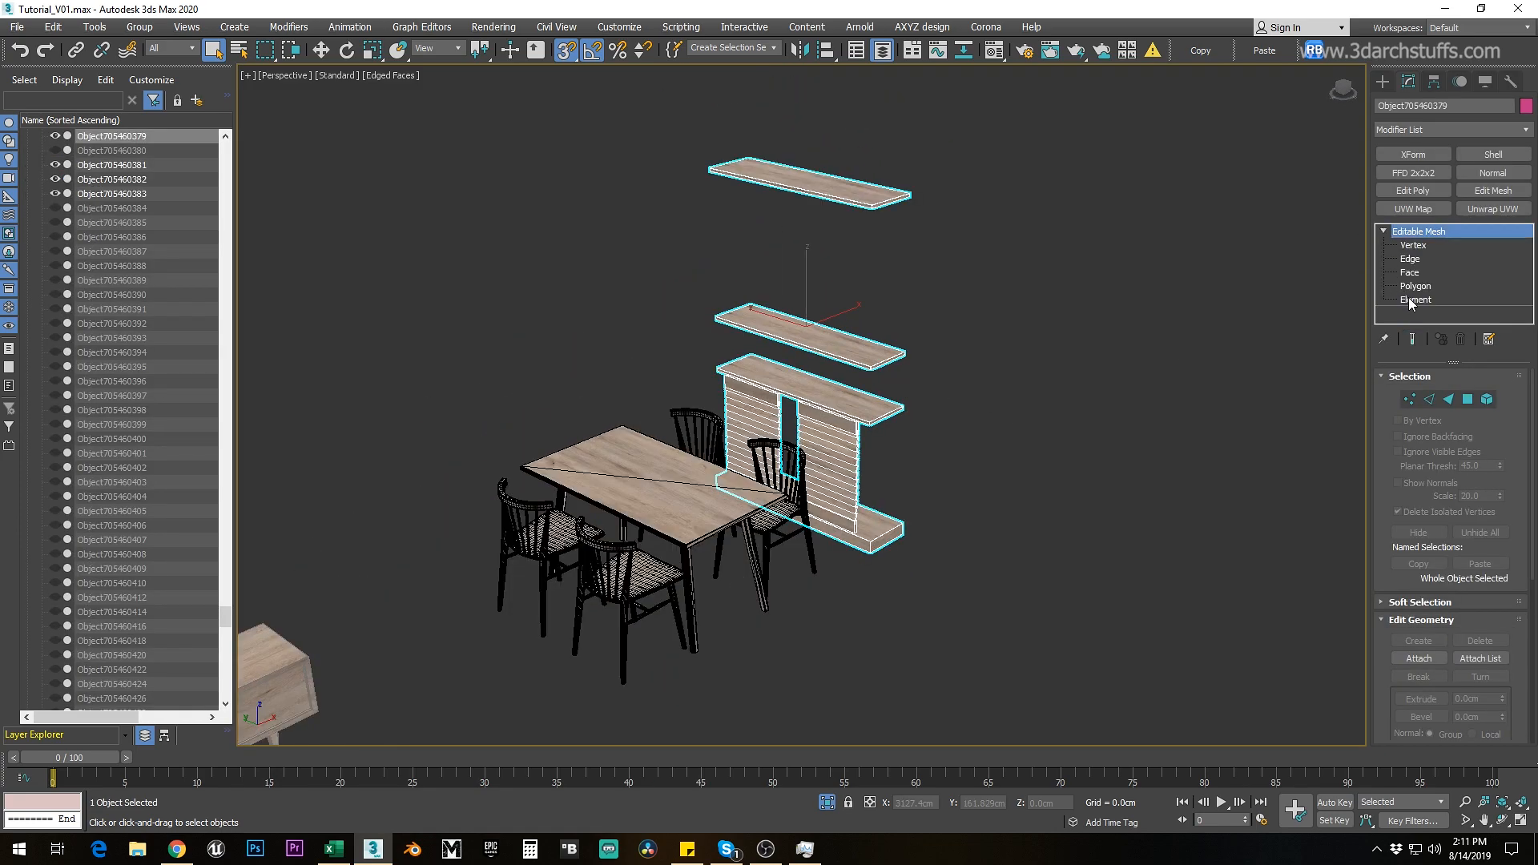
{"action": "left_click", "coordinate": [1414, 299]}
{"action": "scroll", "coordinate": [860, 353], "scroll_direction": "up", "scroll_amount": 2}
{"action": "middle_click_drag", "start_coordinate": [889, 178], "coordinate": [911, 259]}
{"action": "left_click", "coordinate": [883, 175]}
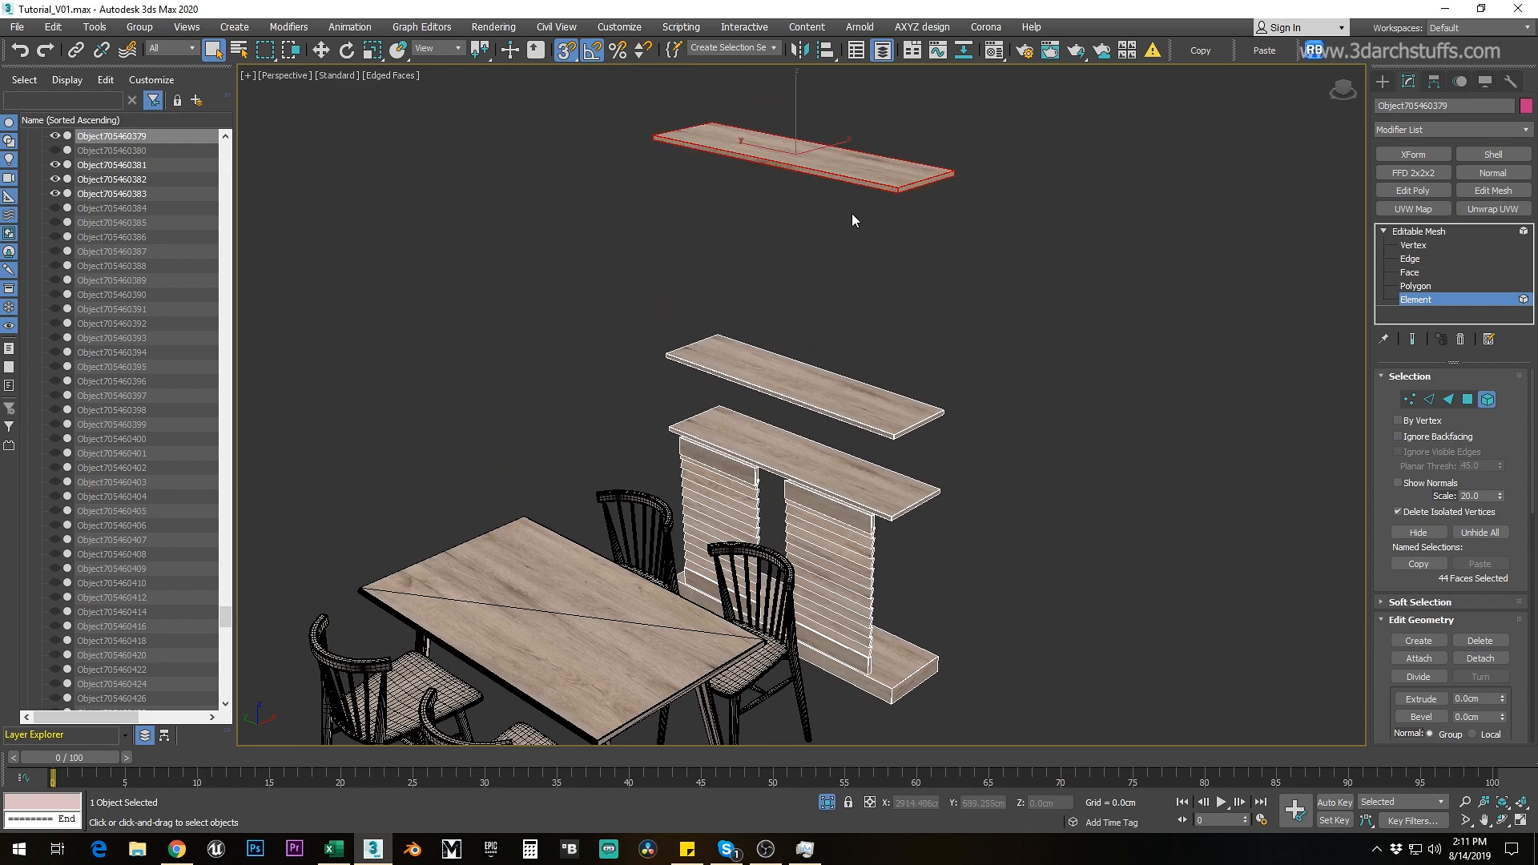
{"action": "left_click", "coordinate": [882, 406]}
{"action": "left_click", "coordinate": [878, 502]}
{"action": "left_click", "coordinate": [895, 638]}
{"action": "left_click", "coordinate": [873, 503]}
{"action": "left_click", "coordinate": [872, 395]}
Step: Detach the shelf unit's four horizontal boards together as a separate object
{"action": "left_click", "coordinate": [893, 159]}
{"action": "left_click", "coordinate": [872, 394], "text": "ctrl"}
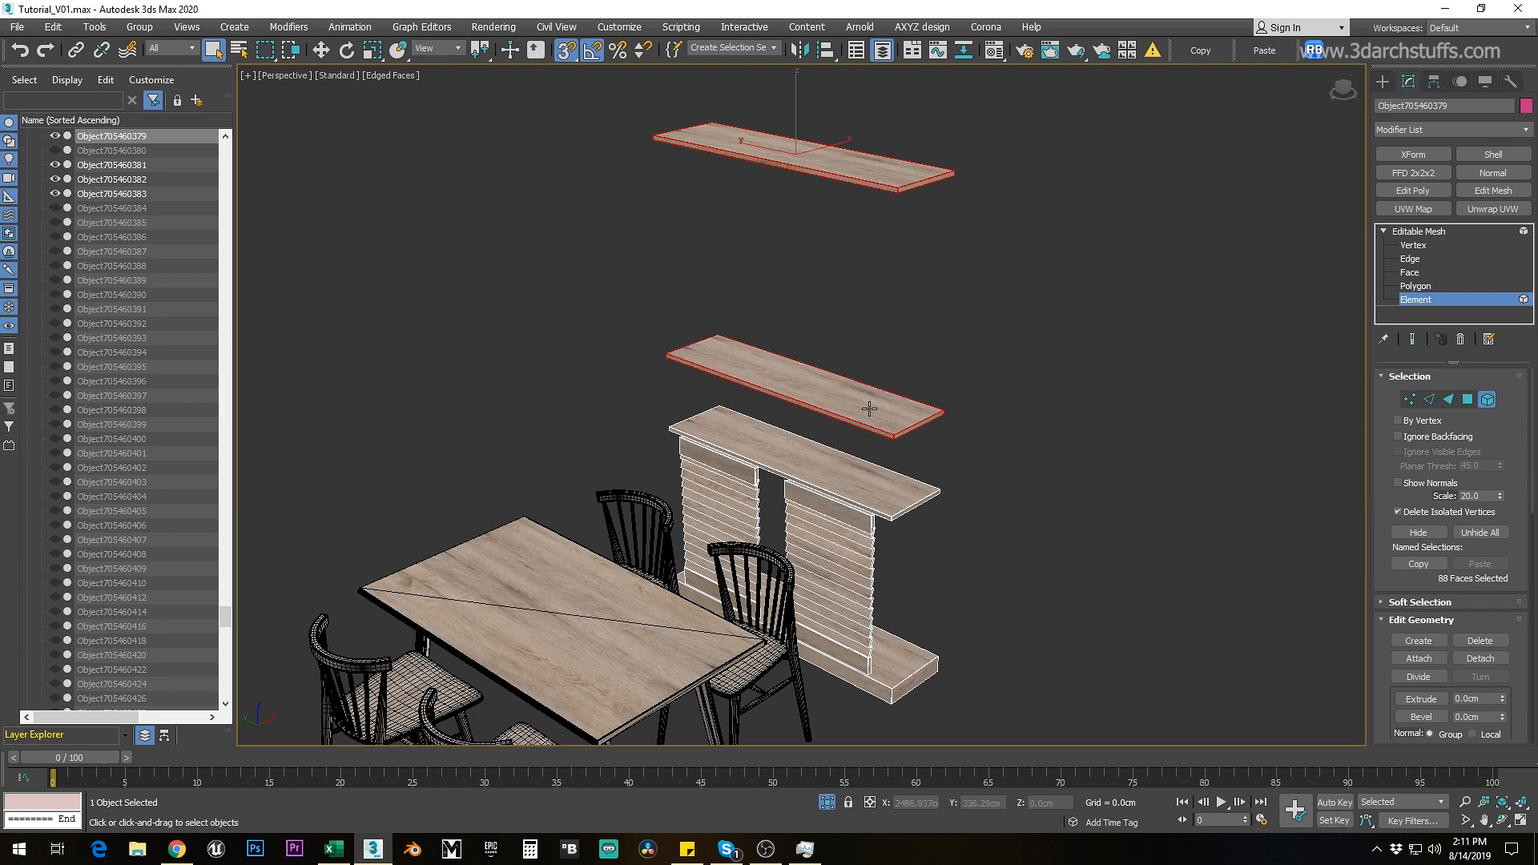
{"action": "left_click", "coordinate": [878, 510], "text": "ctrl"}
{"action": "left_click", "coordinate": [893, 665], "text": "ctrl"}
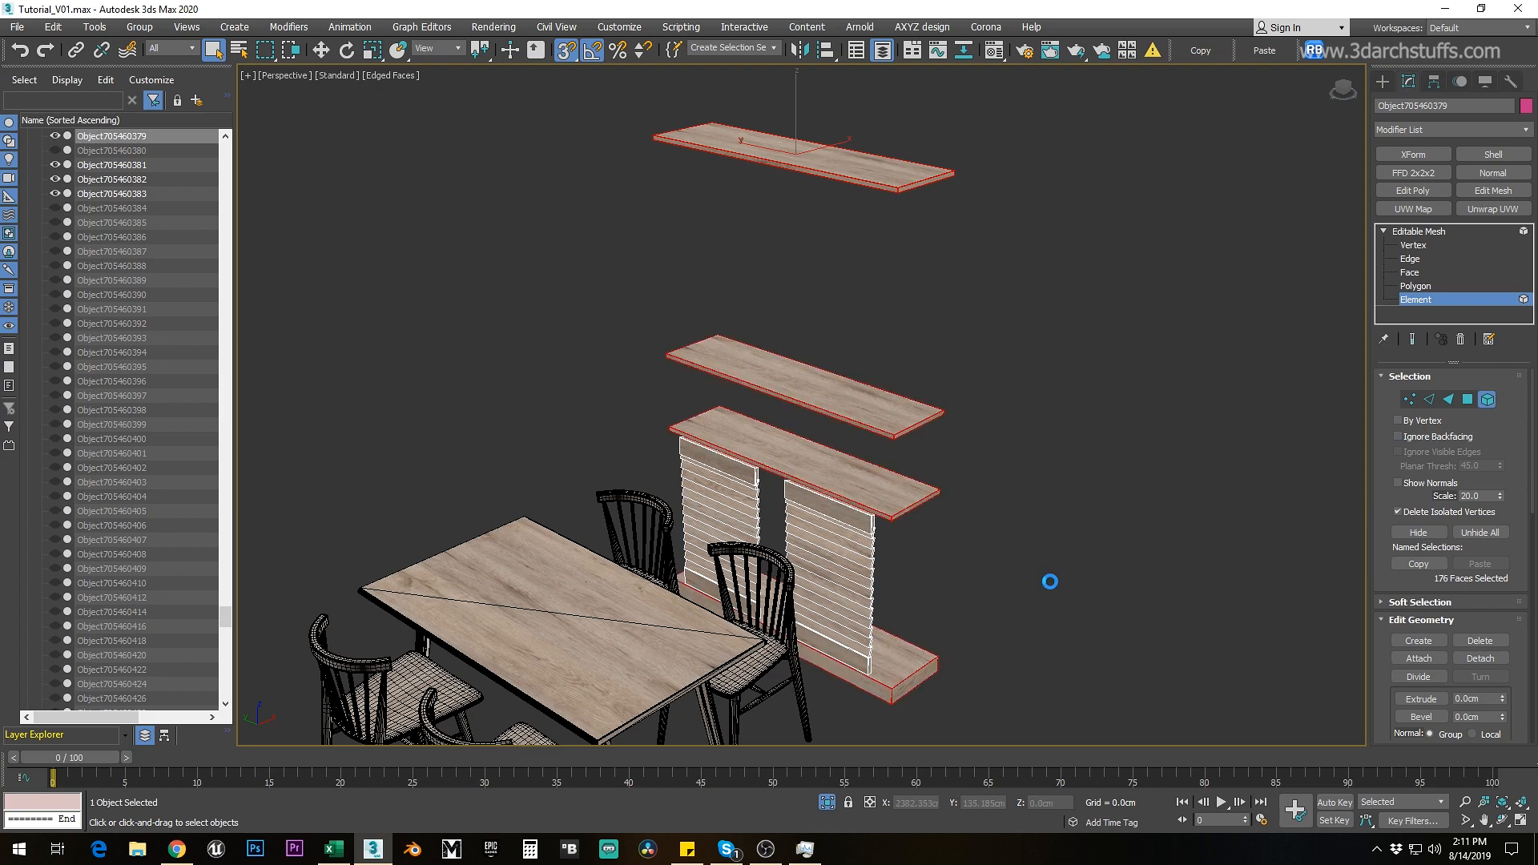
{"action": "key", "text": "ctrl+d"}
{"action": "left_click", "coordinate": [820, 431]}
{"action": "left_click", "coordinate": [1411, 233]}
Step: Detach the upper slats of the slatted panel farther from the dining table as a separate object
{"action": "left_click", "coordinate": [956, 506]}
{"action": "left_click", "coordinate": [831, 543]}
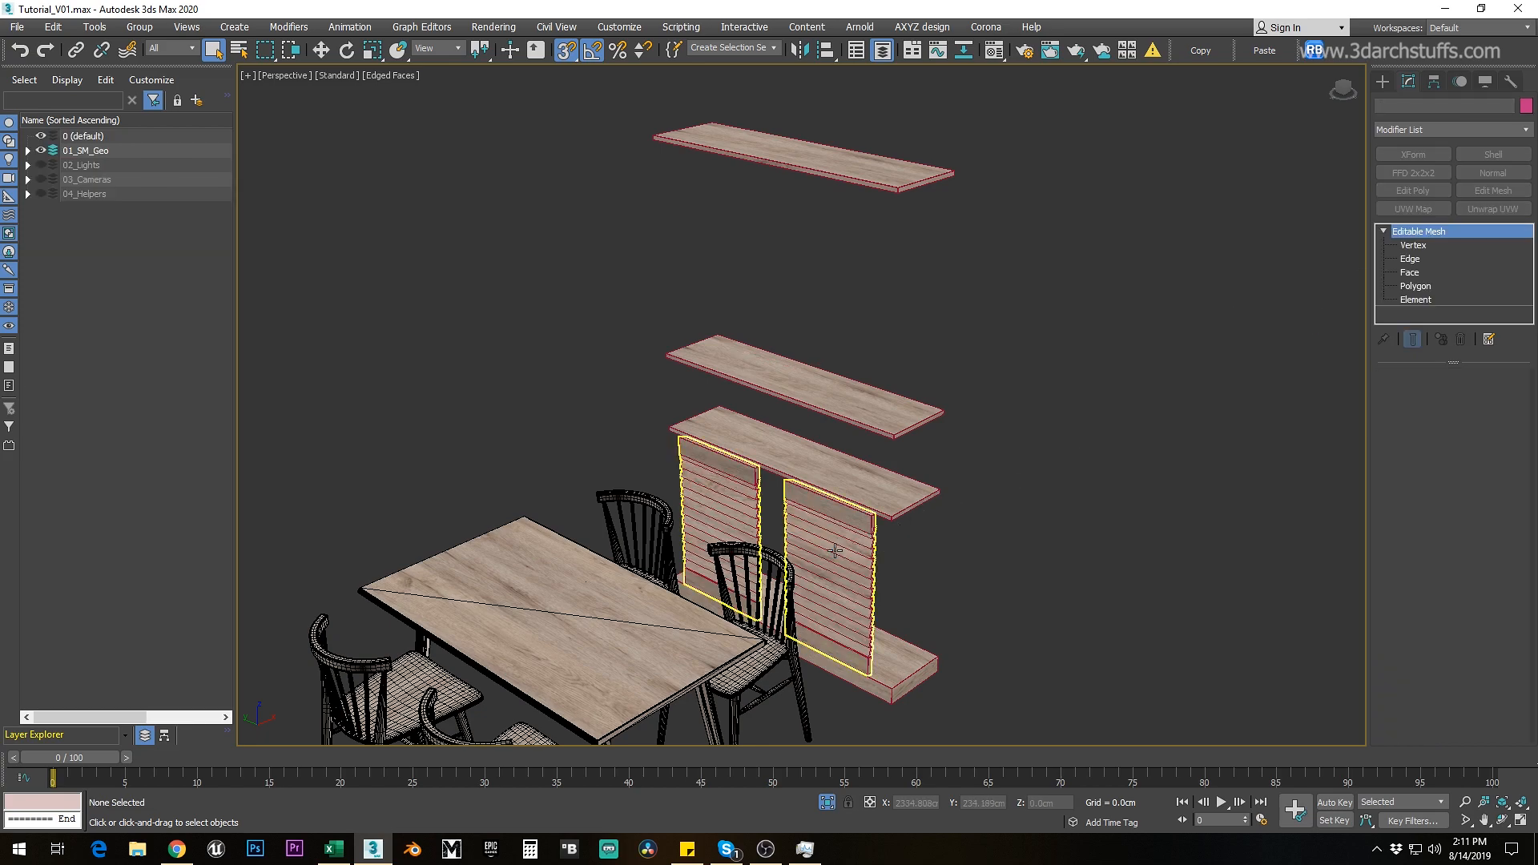
{"action": "left_click", "coordinate": [1417, 300]}
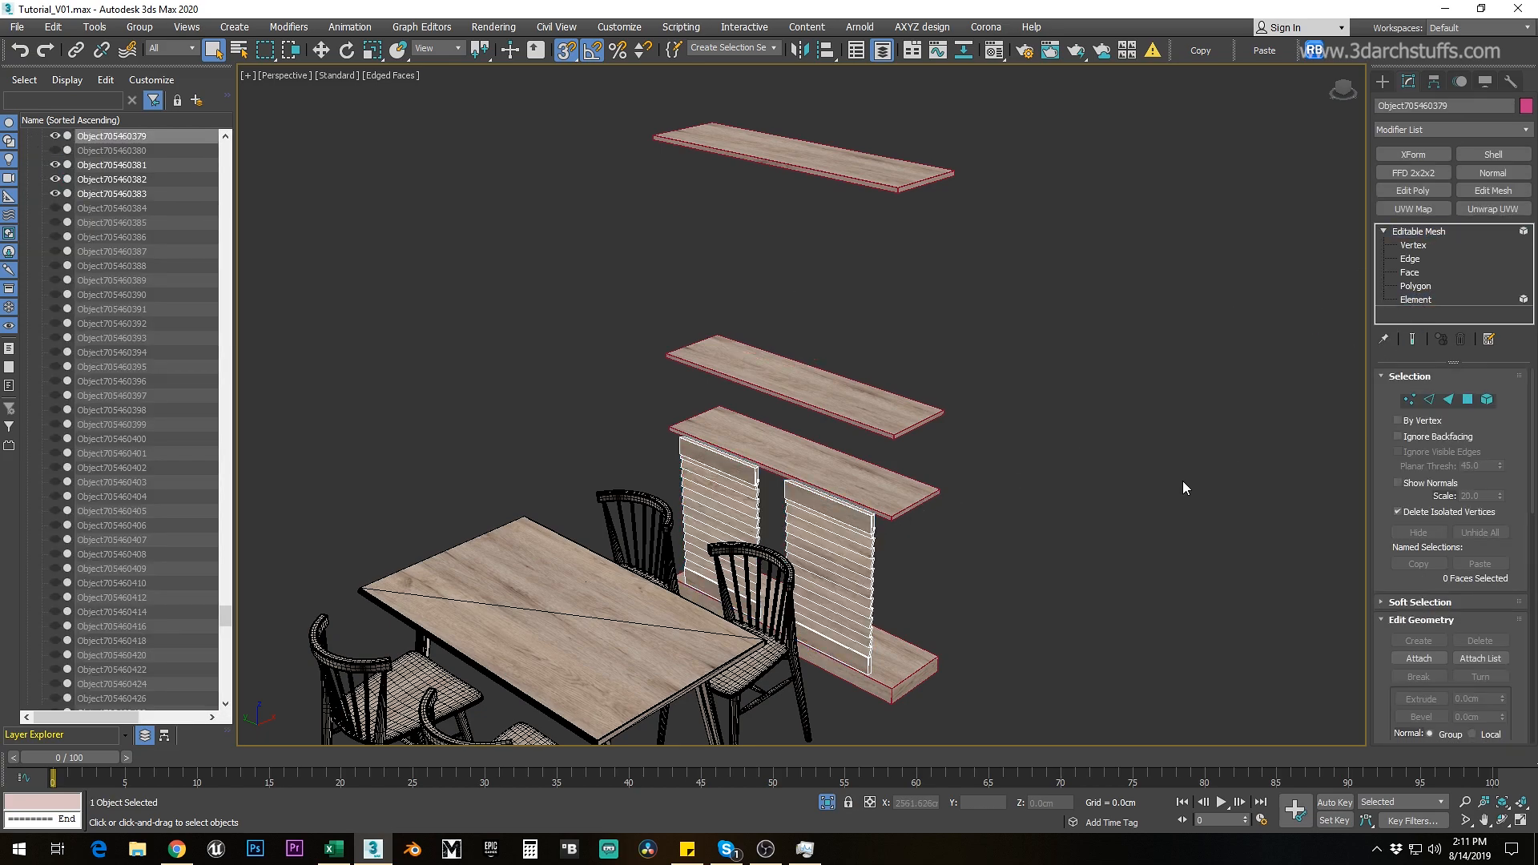
{"action": "scroll", "coordinate": [949, 517], "scroll_direction": "up", "scroll_amount": 3}
{"action": "left_click", "coordinate": [926, 361]}
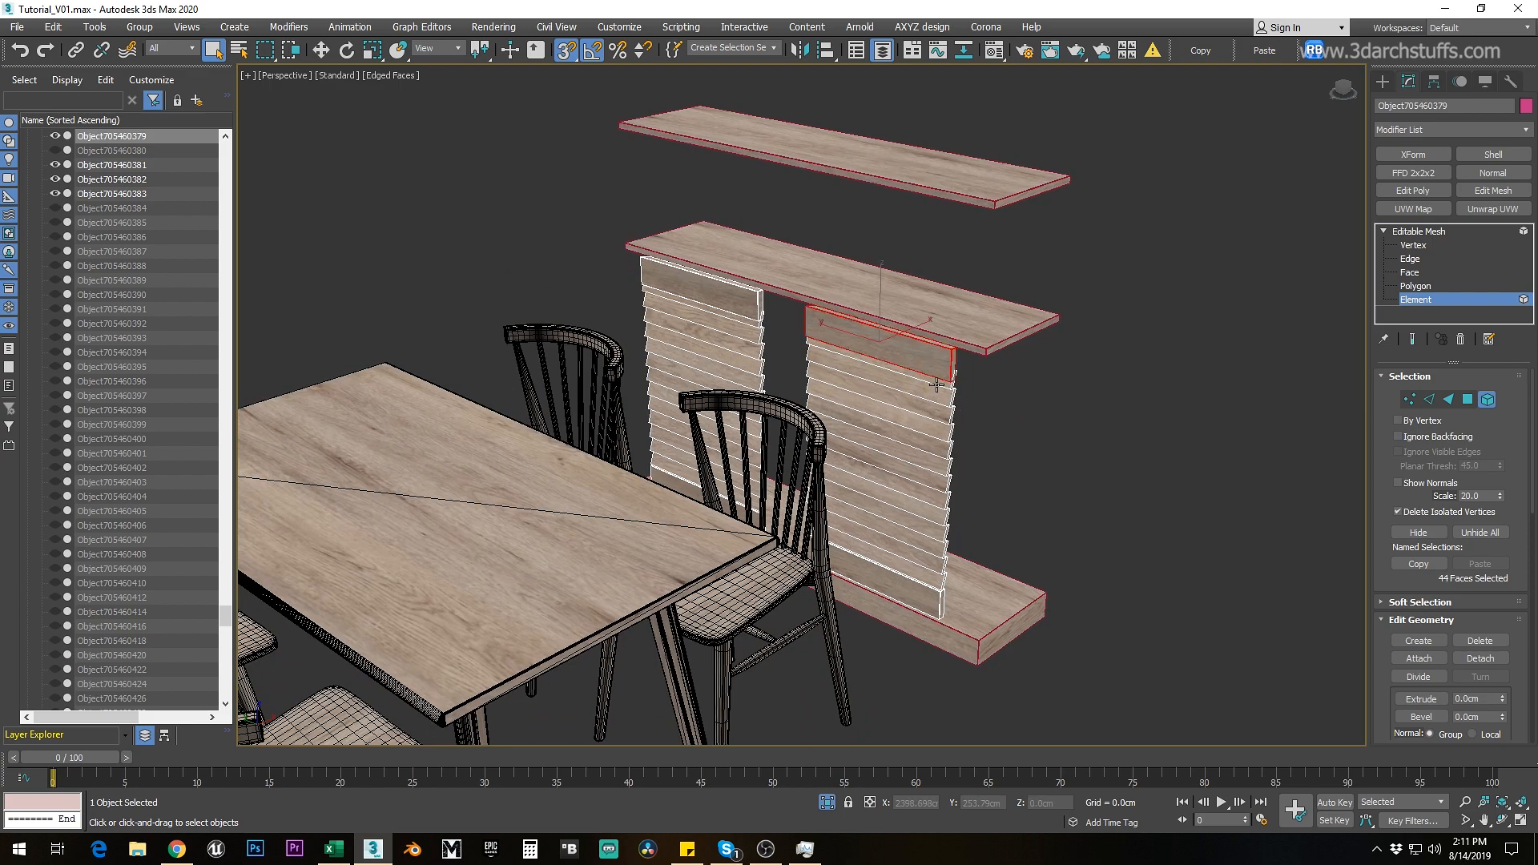
{"action": "left_click", "coordinate": [931, 418], "text": "ctrl"}
{"action": "left_click", "coordinate": [926, 439], "text": "ctrl"}
{"action": "left_click", "coordinate": [921, 454], "text": "ctrl"}
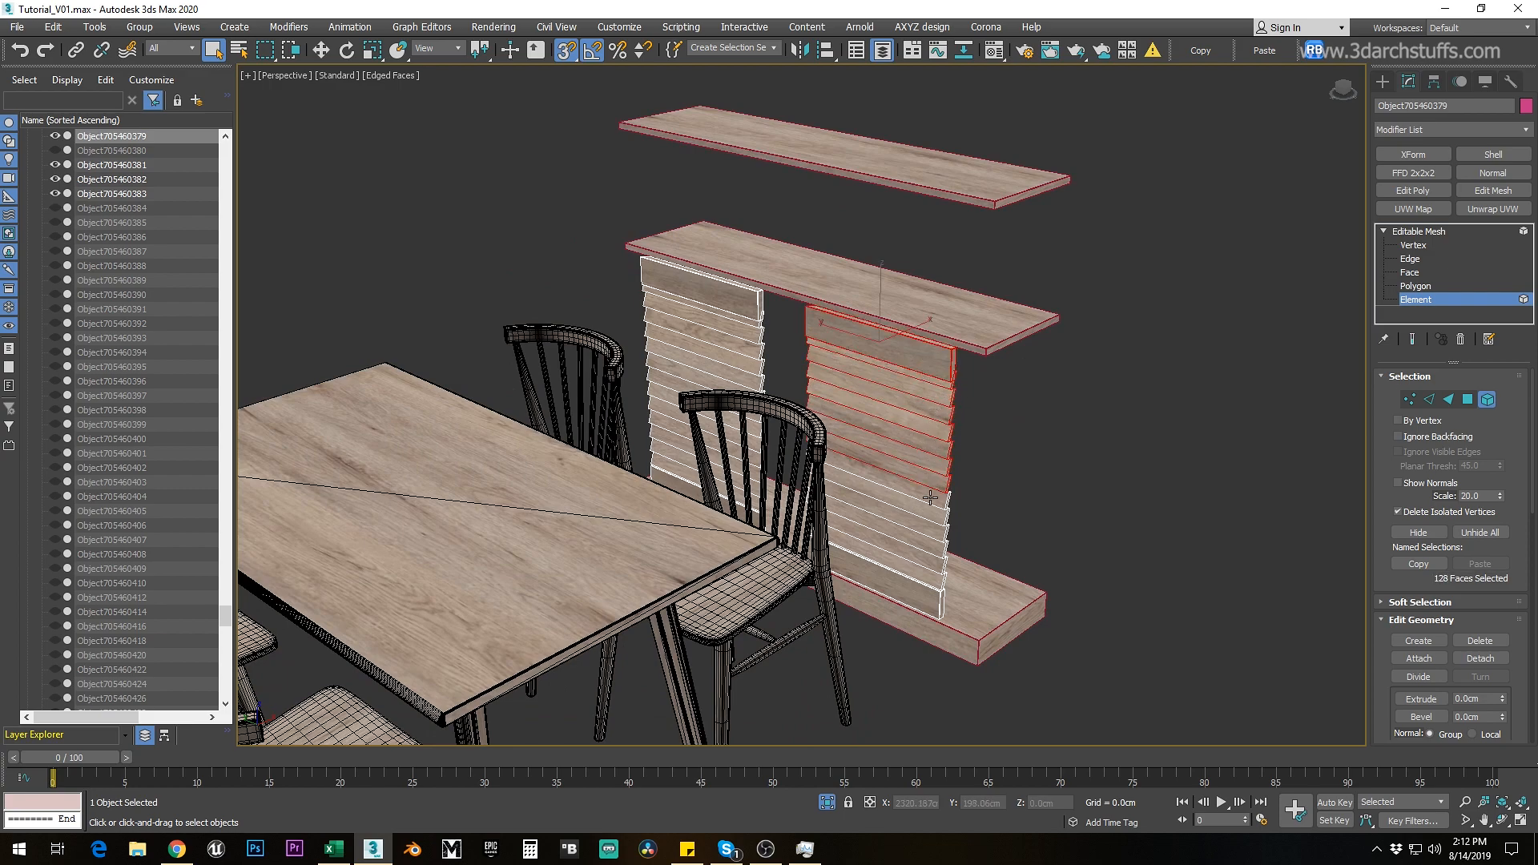
{"action": "key", "text": "ctrl+d"}
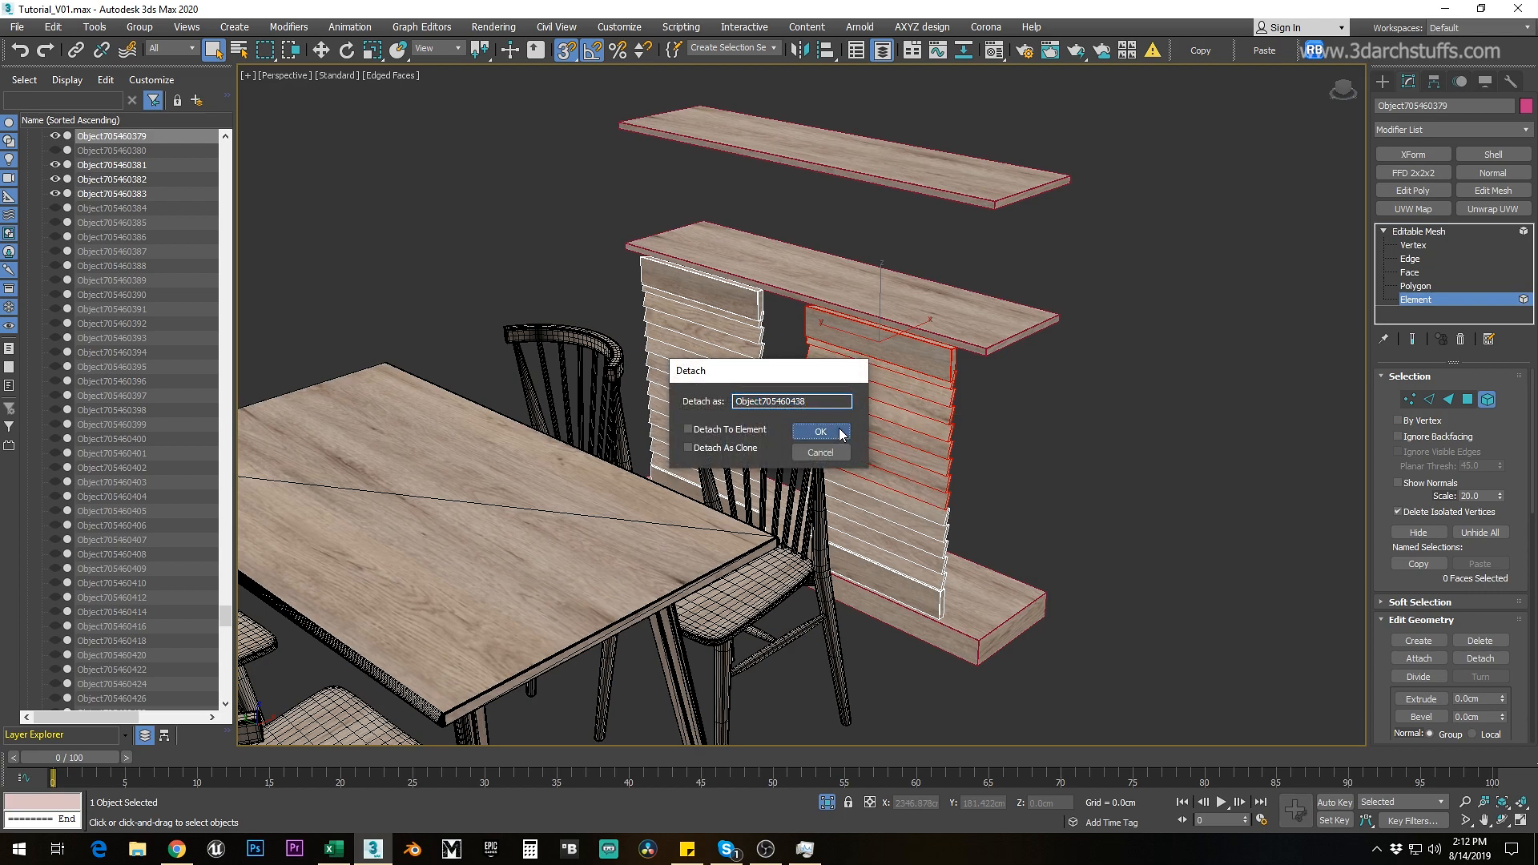
{"action": "left_click", "coordinate": [820, 432]}
Step: Detach the lower slats of that same slatted panel as a separate object
{"action": "left_click", "coordinate": [921, 571]}
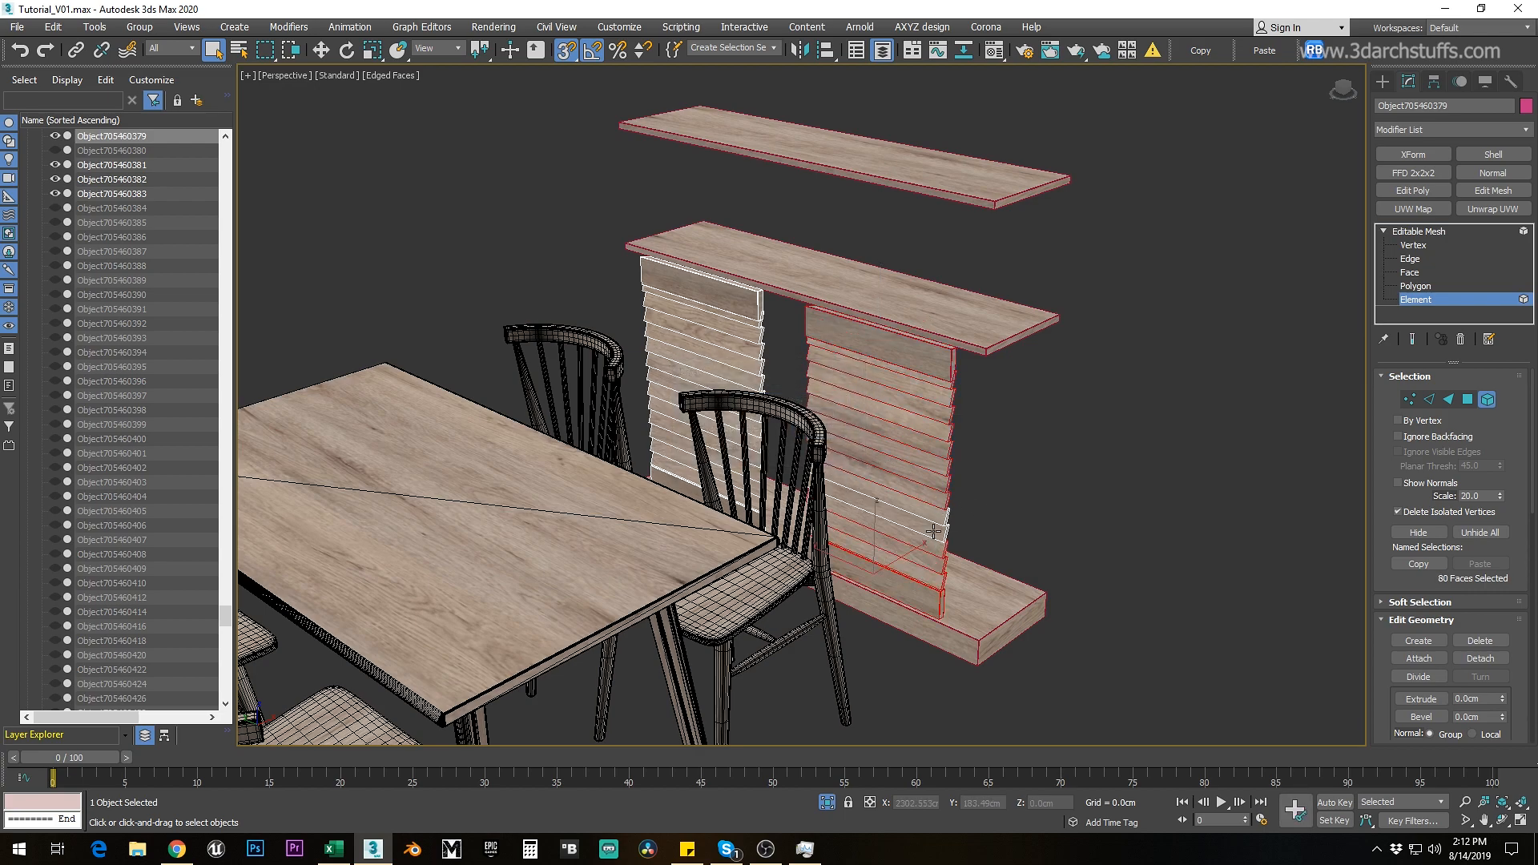
{"action": "key", "text": "ctrl+d"}
{"action": "left_click", "coordinate": [818, 431]}
Step: Detach the upper slats of the other slatted panel as a separate object and leave element editing
{"action": "left_click", "coordinate": [735, 314]}
{"action": "left_click", "coordinate": [752, 301]}
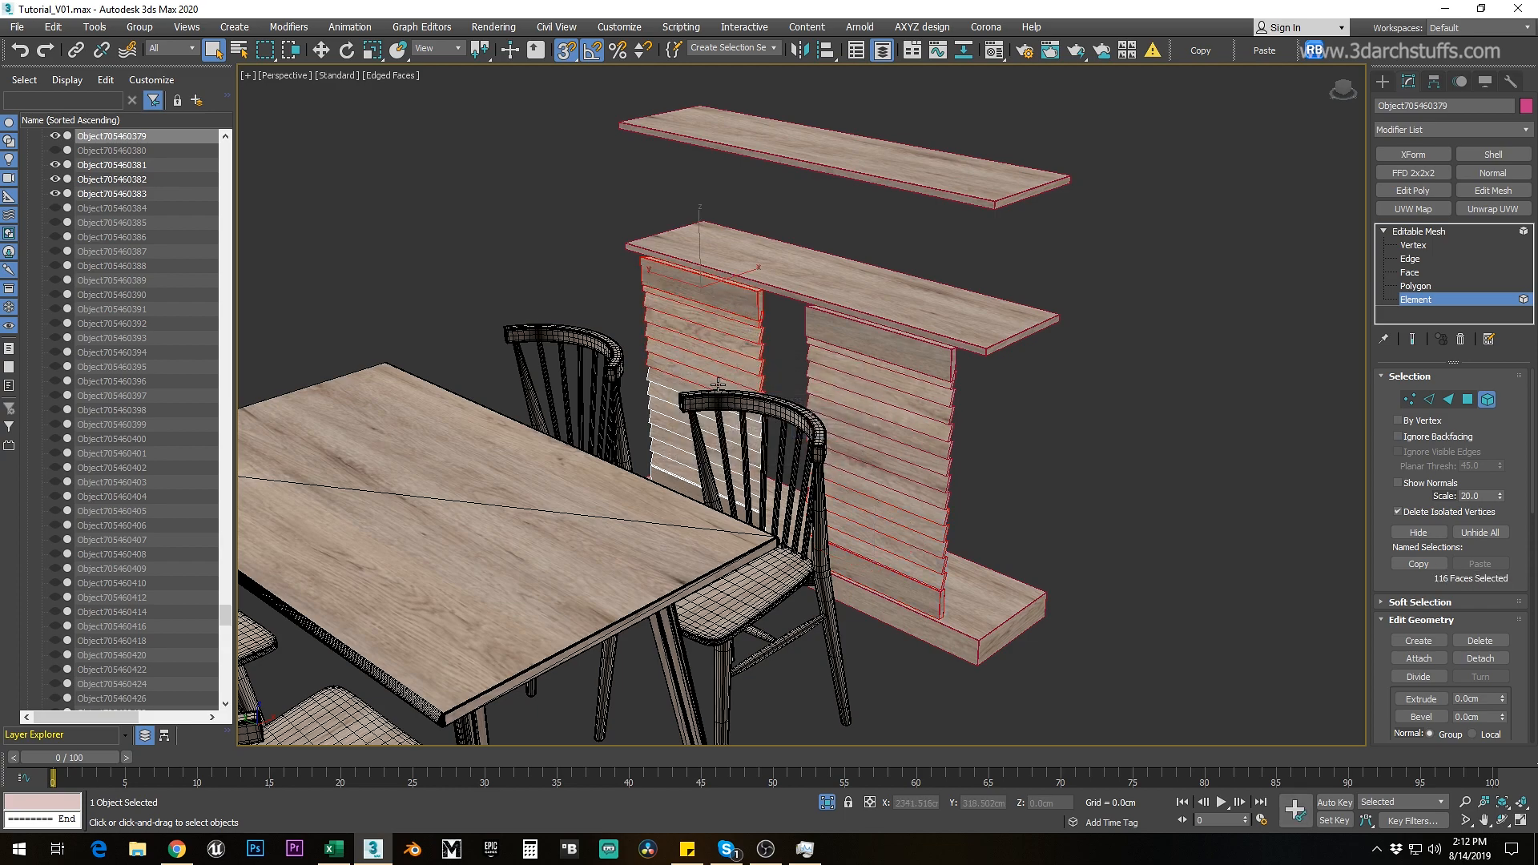
{"action": "key", "text": "ctrl+d"}
{"action": "left_click", "coordinate": [828, 433]}
{"action": "scroll", "coordinate": [844, 436], "scroll_direction": "down", "scroll_amount": 4}
{"action": "left_click", "coordinate": [1412, 233]}
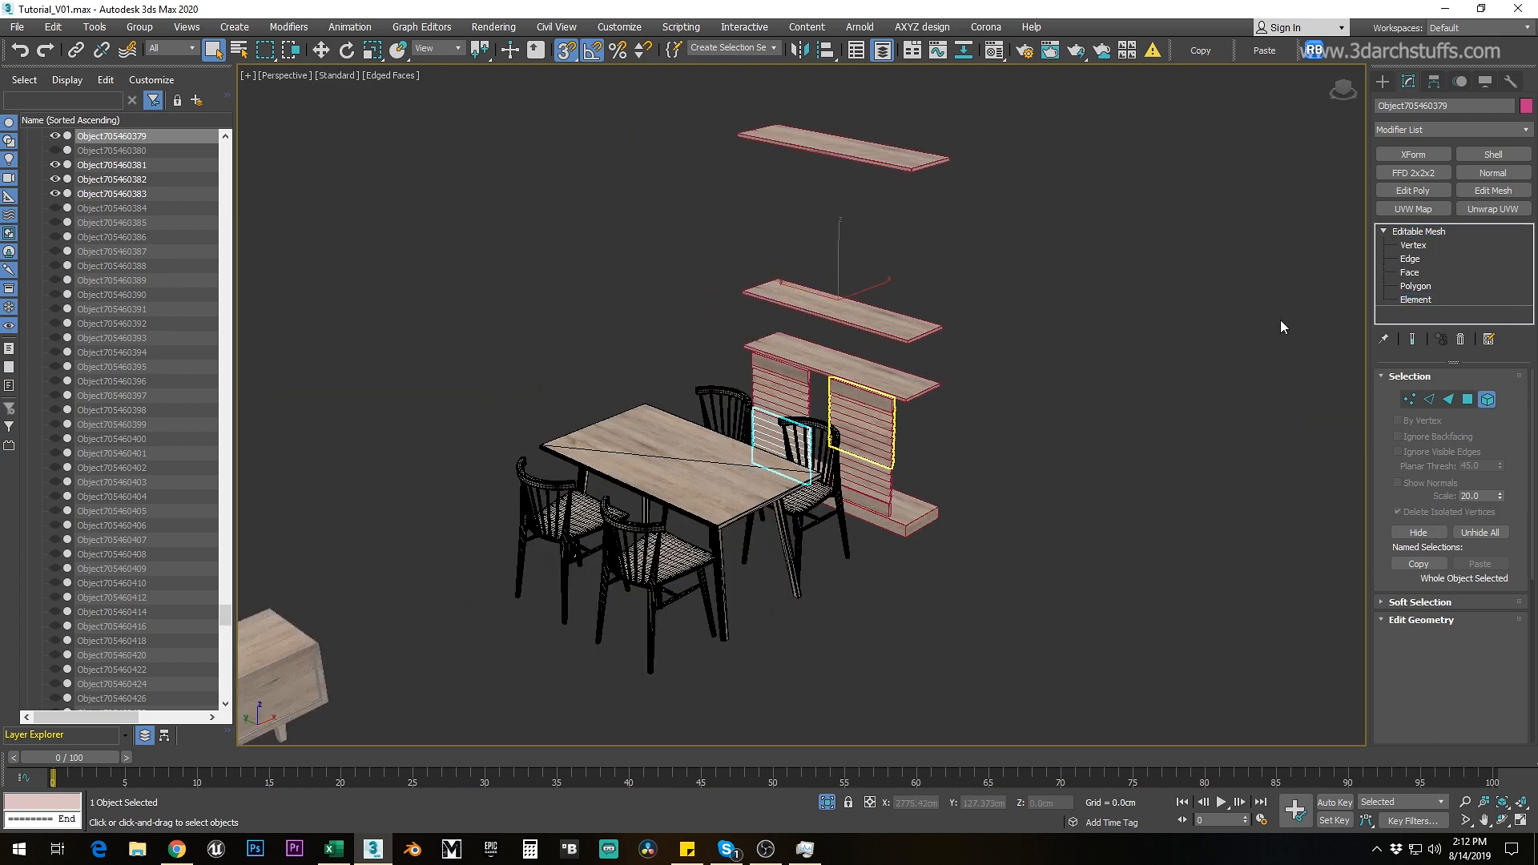
{"action": "left_click", "coordinate": [1150, 351]}
Step: Hide the detached horizontal boards and all the slatted panel pieces
{"action": "middle_click_drag", "start_coordinate": [1150, 351], "coordinate": [965, 406]}
{"action": "left_click", "coordinate": [721, 446]}
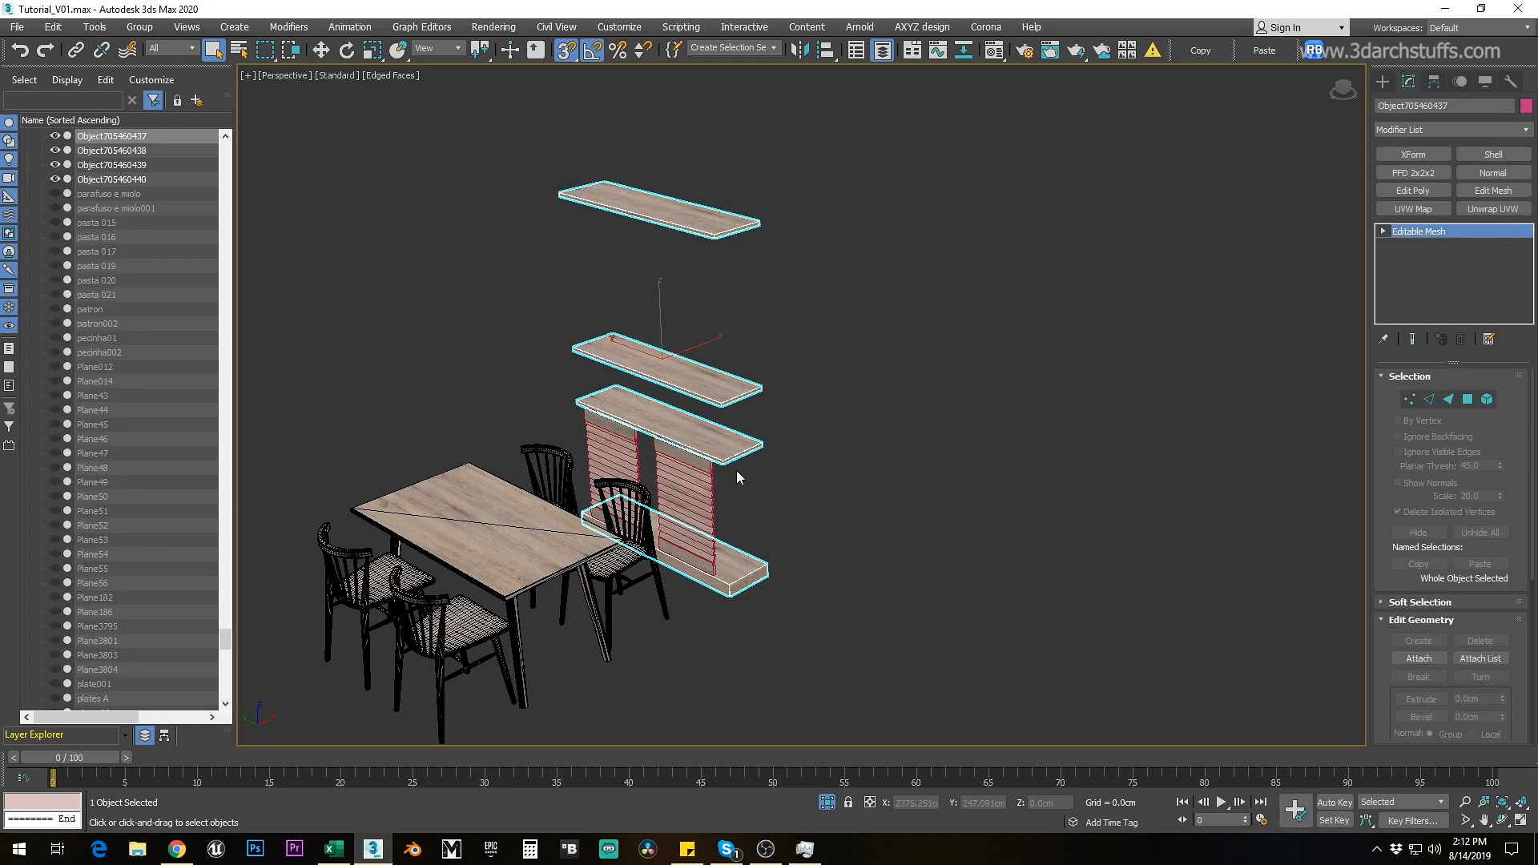
{"action": "key", "text": "Delete"}
{"action": "left_click", "coordinate": [677, 469]}
{"action": "key", "text": "Delete"}
{"action": "left_click", "coordinate": [603, 433]}
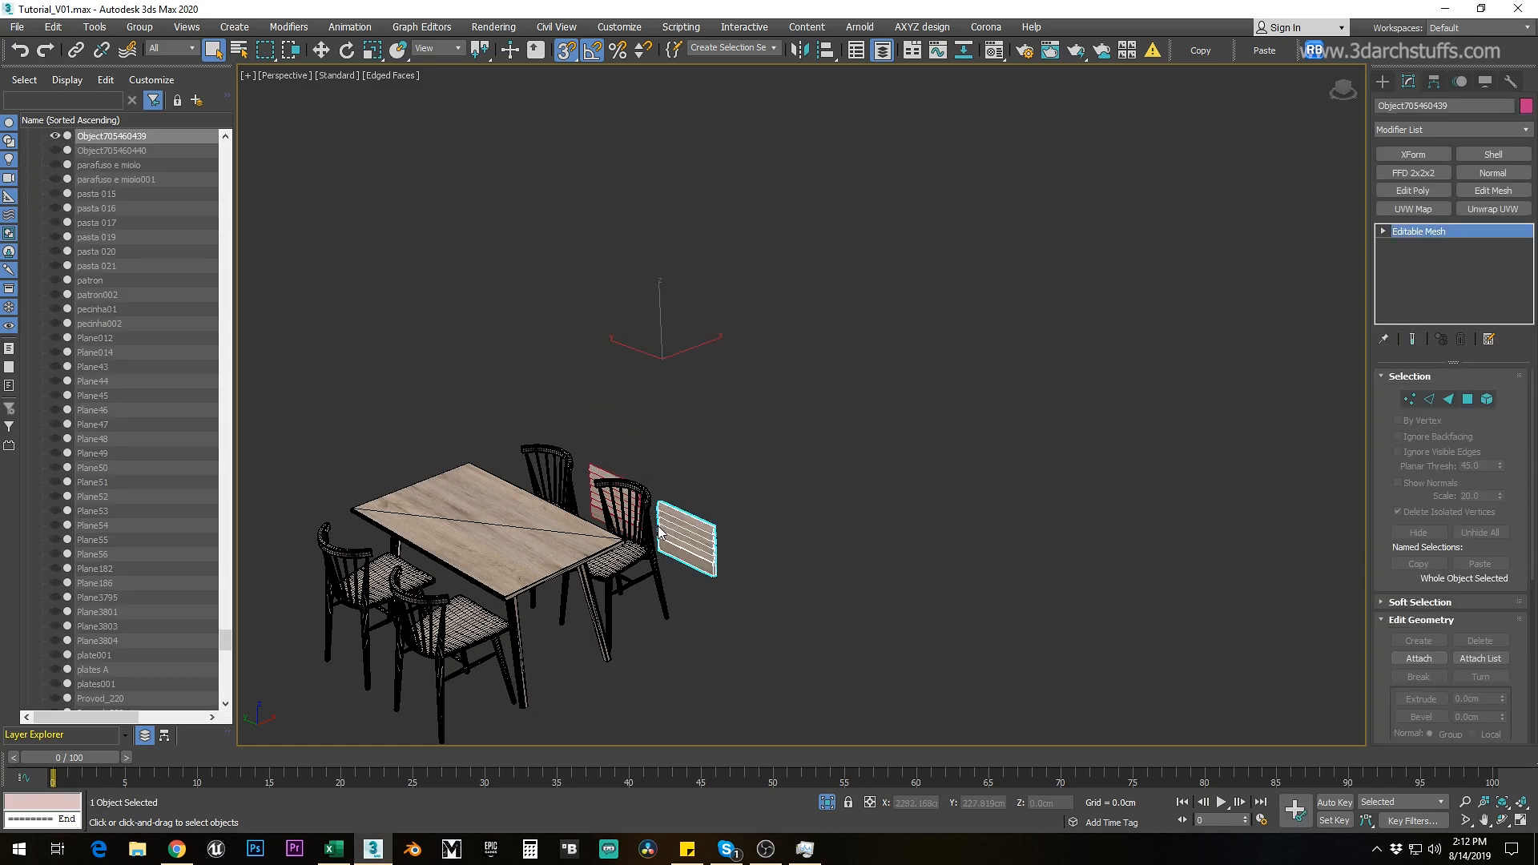
{"action": "key", "text": "Delete"}
{"action": "scroll", "coordinate": [515, 413], "scroll_direction": "up", "scroll_amount": 5}
{"action": "left_click", "coordinate": [508, 392]}
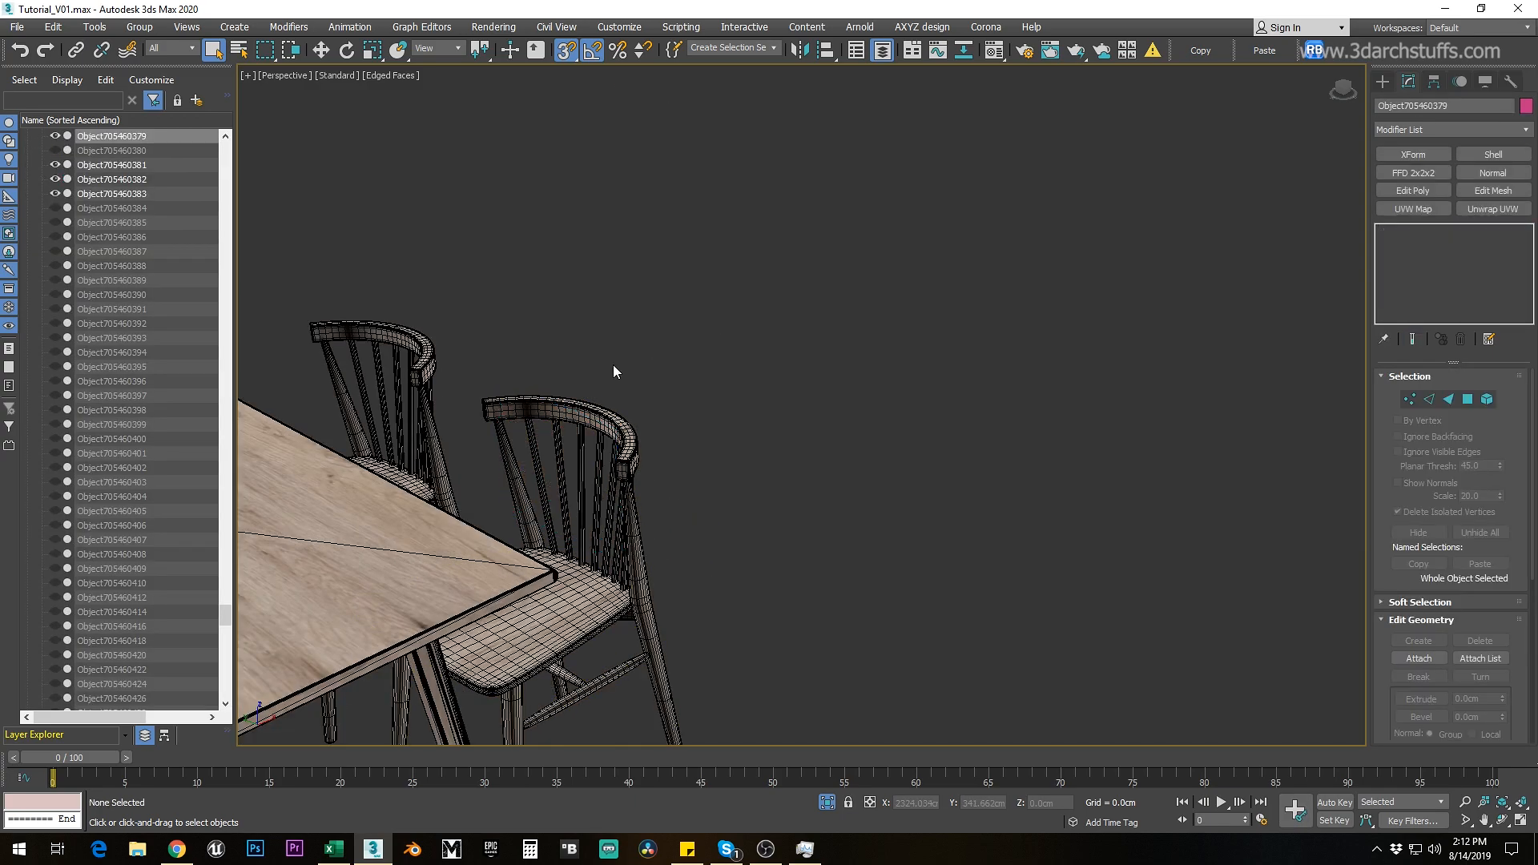
{"action": "key", "text": "Delete"}
Step: Hide the two dining chairs along the near long side of the table
{"action": "scroll", "coordinate": [597, 367], "scroll_direction": "down", "scroll_amount": 5}
{"action": "middle_click_drag", "start_coordinate": [611, 423], "coordinate": [775, 407]}
{"action": "left_click", "coordinate": [586, 514]}
{"action": "scroll", "coordinate": [586, 514], "scroll_direction": "up", "scroll_amount": 4}
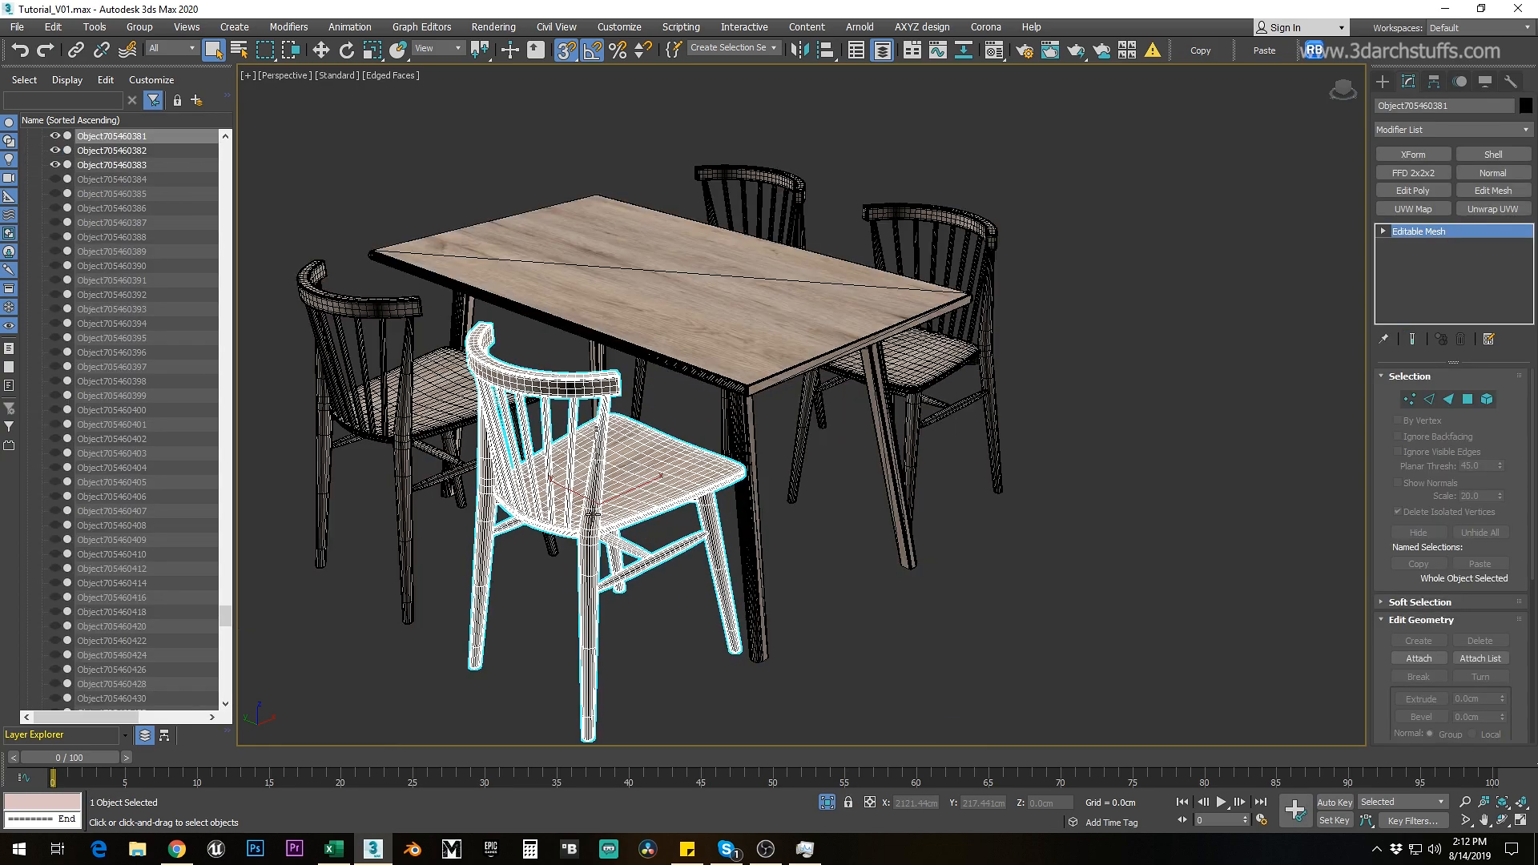
{"action": "scroll", "coordinate": [652, 506], "scroll_direction": "down", "scroll_amount": 2}
{"action": "middle_click_drag", "start_coordinate": [652, 507], "coordinate": [623, 365], "text": "alt"}
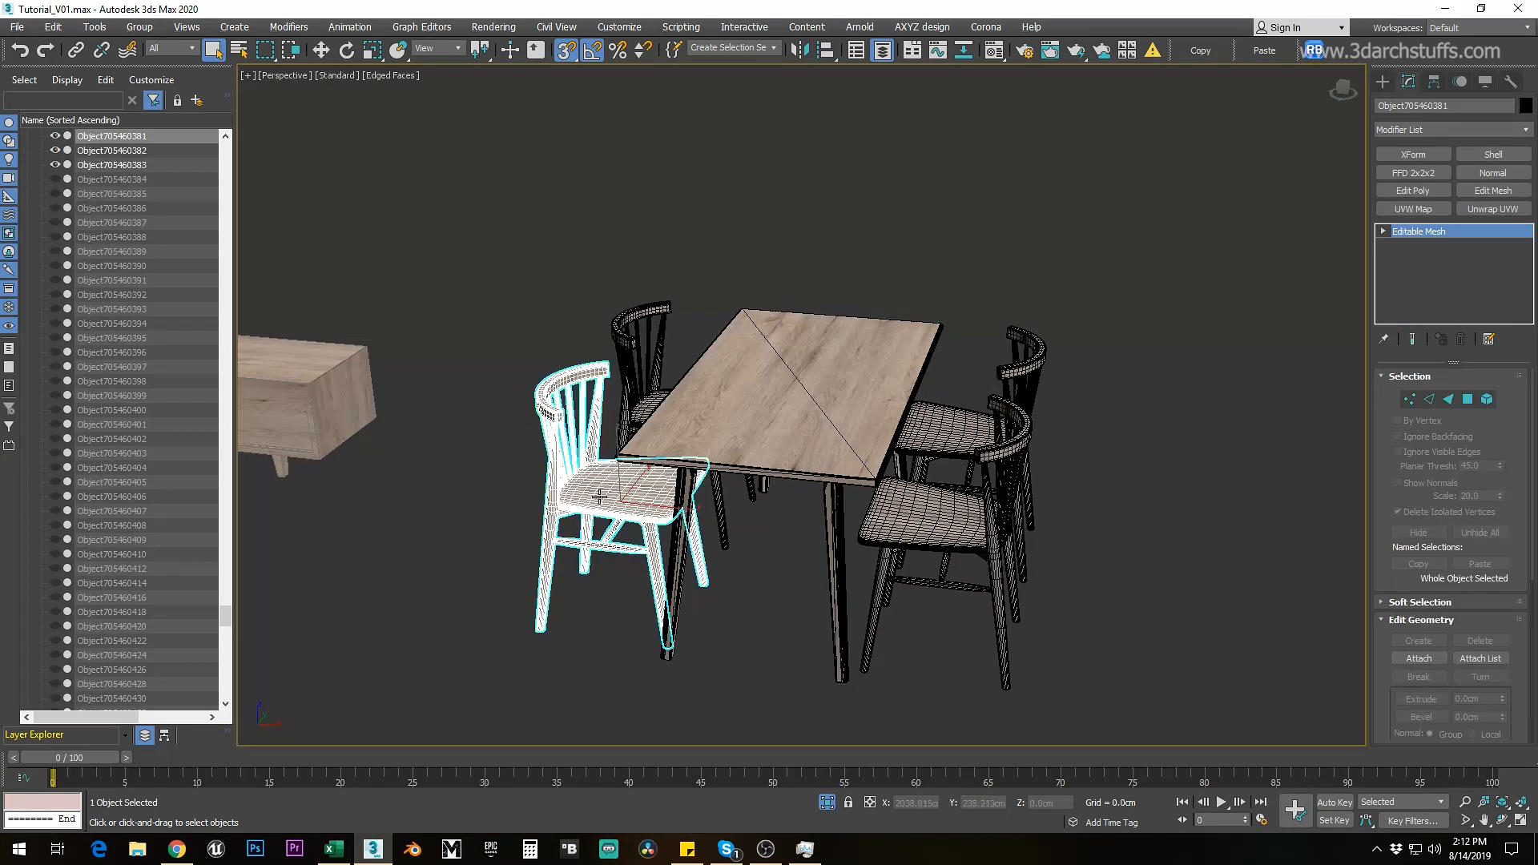
{"action": "scroll", "coordinate": [623, 365], "scroll_direction": "up", "scroll_amount": 3}
{"action": "key", "text": "Delete"}
{"action": "left_click", "coordinate": [638, 371]}
{"action": "key", "text": "Delete"}
Step: Hide the two remaining dining chairs on the opposite side of the table
{"action": "middle_click_drag", "start_coordinate": [853, 372], "coordinate": [701, 391]}
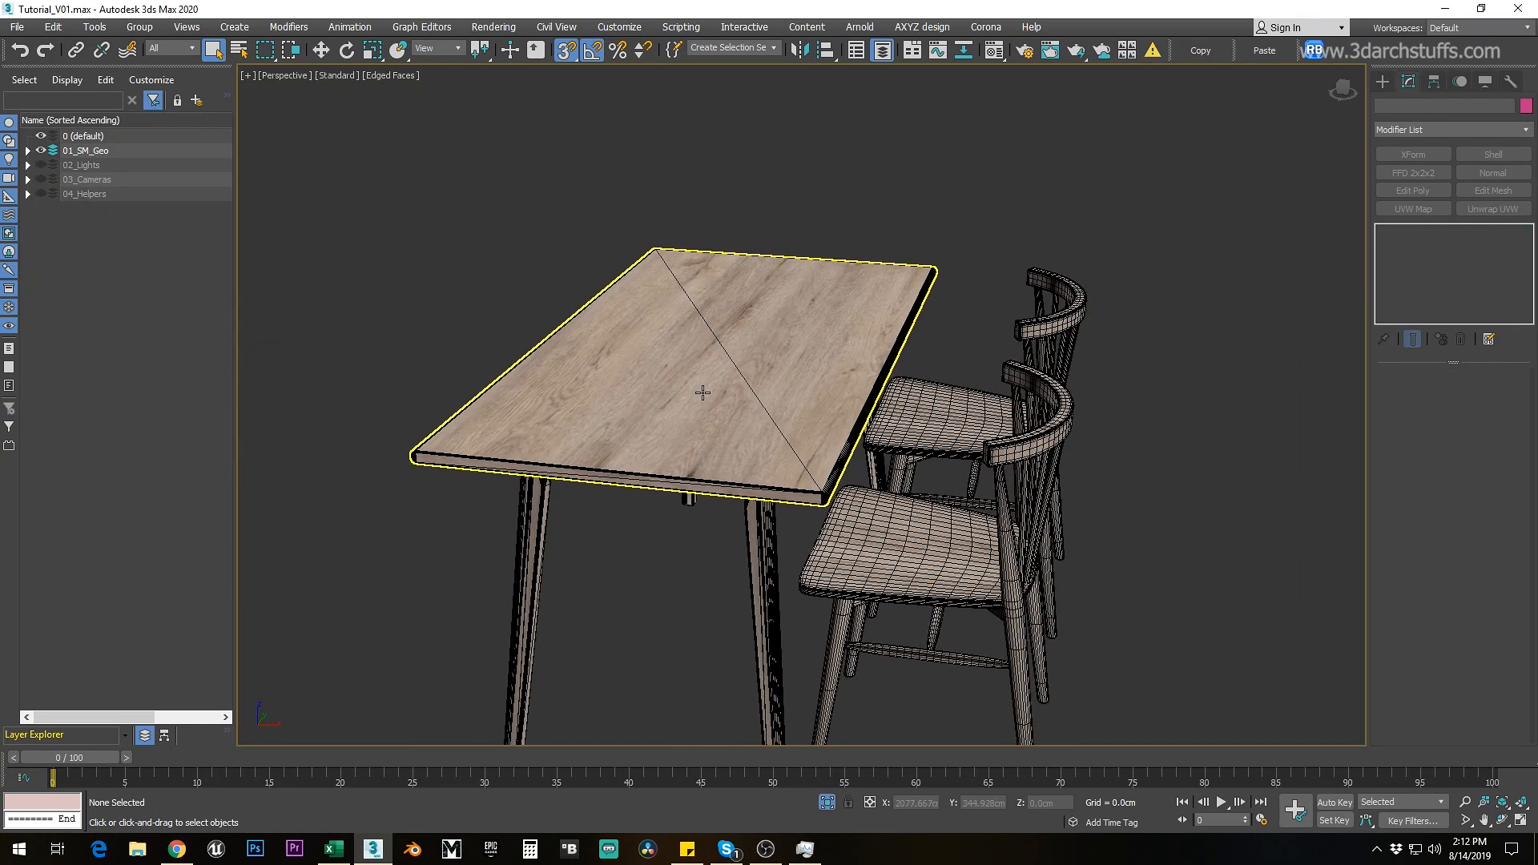
{"action": "left_click", "coordinate": [900, 427]}
{"action": "key", "text": "Delete"}
{"action": "left_click", "coordinate": [905, 544]}
{"action": "key", "text": "Delete"}
Step: Hide the dining table's top, its long side rails and the near end rail
{"action": "left_click", "coordinate": [772, 445]}
{"action": "scroll", "coordinate": [772, 446], "scroll_direction": "down", "scroll_amount": 3}
{"action": "mouse_move", "coordinate": [772, 446]}
{"action": "middle_mouse_down", "text": "alt"}
{"action": "mouse_move", "coordinate": [766, 332]}
{"action": "mouse_move", "coordinate": [744, 401]}
{"action": "mouse_move", "coordinate": [754, 446]}
{"action": "middle_mouse_up", "text": "alt"}
{"action": "key", "text": "Delete"}
{"action": "left_click", "coordinate": [745, 457]}
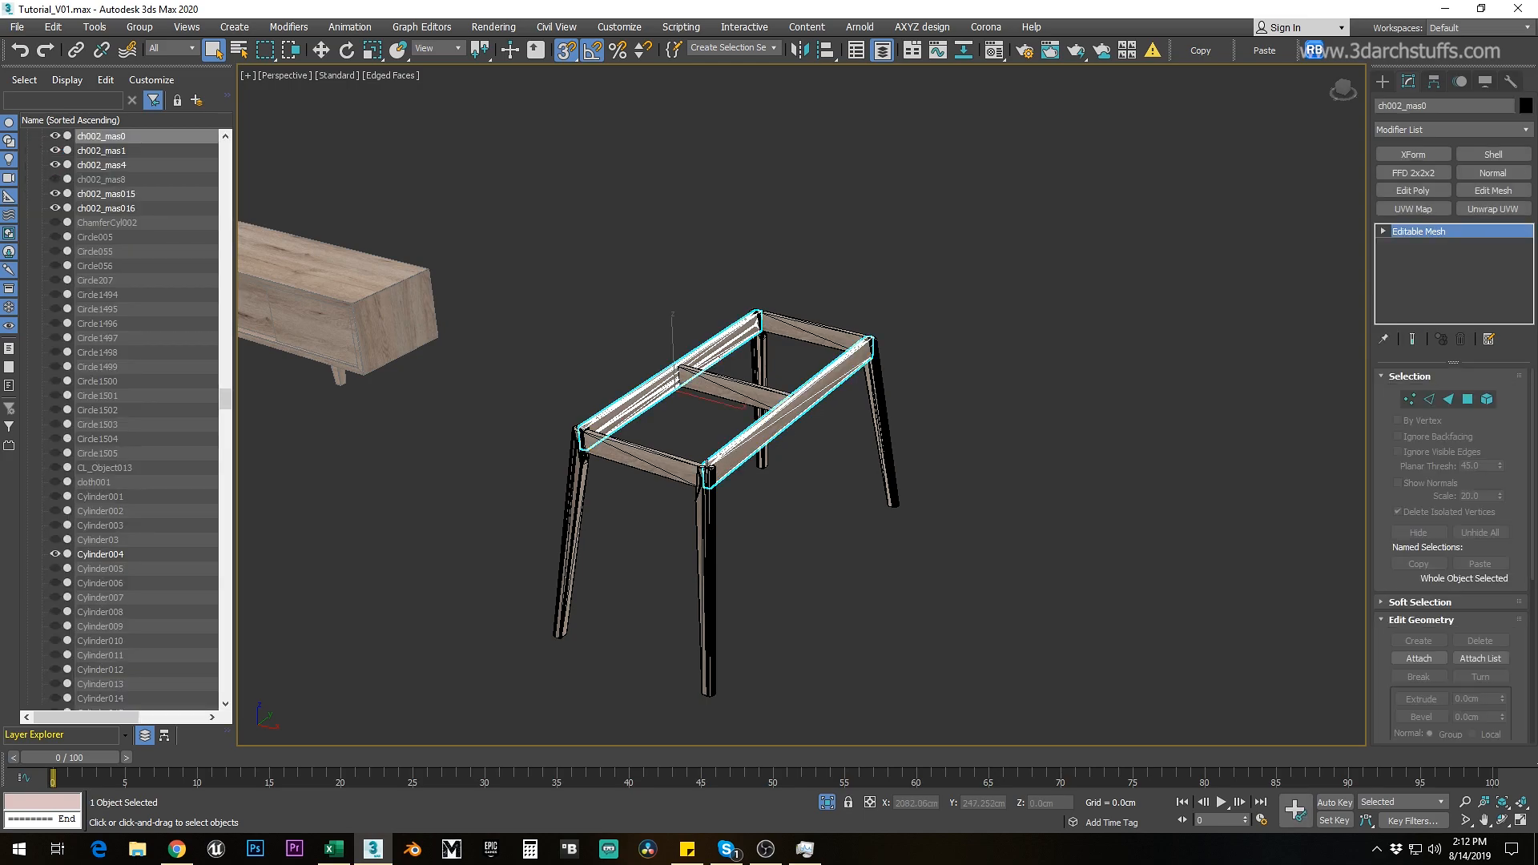
{"action": "key", "text": "Delete"}
{"action": "left_click", "coordinate": [645, 453]}
{"action": "key", "text": "Delete"}
Step: Select the dining table's legs and toggle Edges Only in their object properties
{"action": "left_click", "coordinate": [703, 529]}
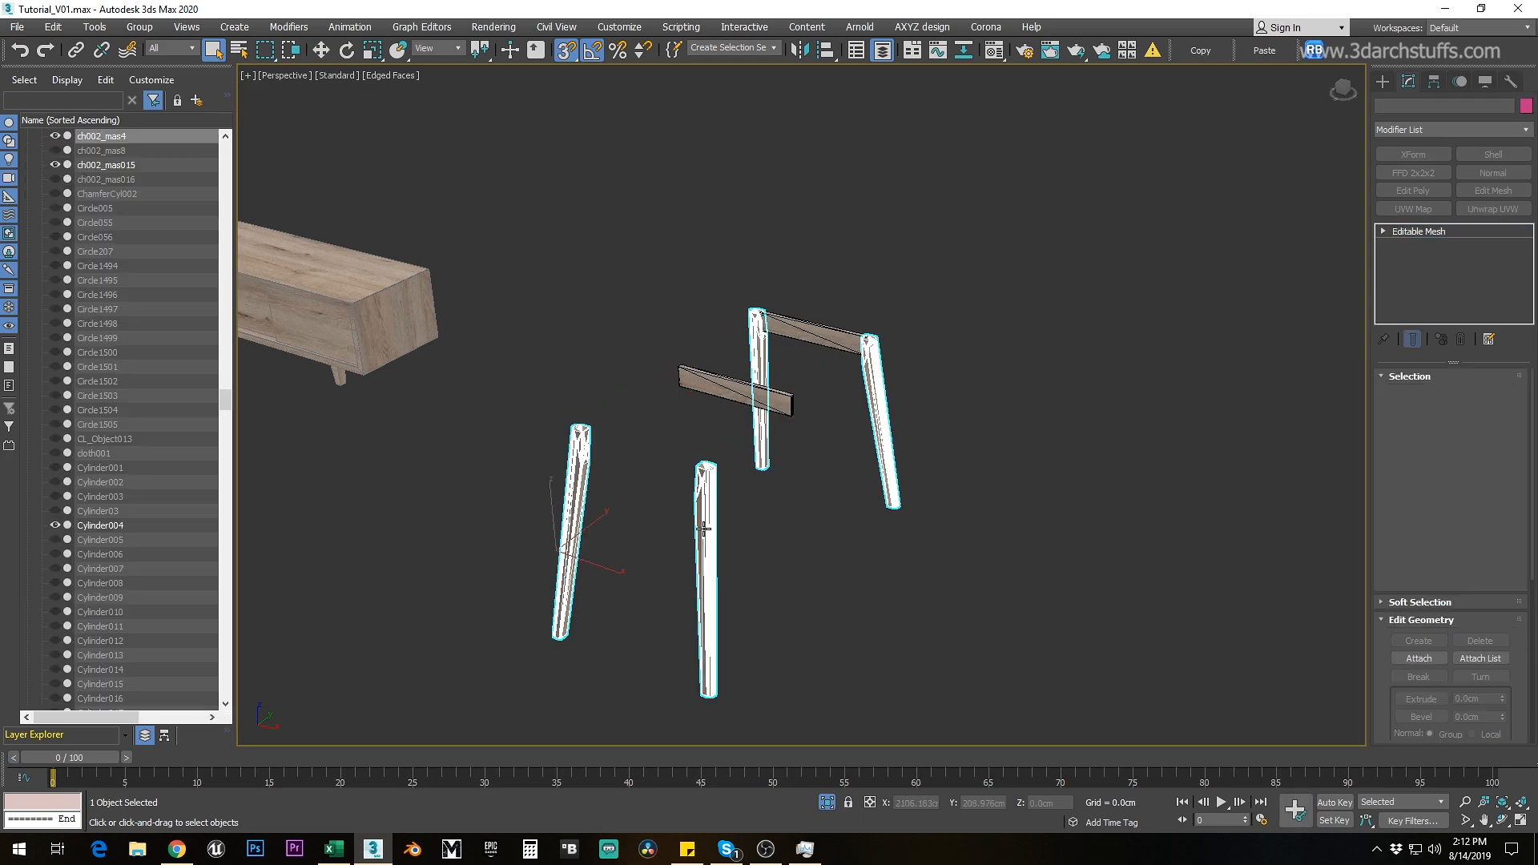
{"action": "scroll", "coordinate": [716, 430], "scroll_direction": "up", "scroll_amount": 3}
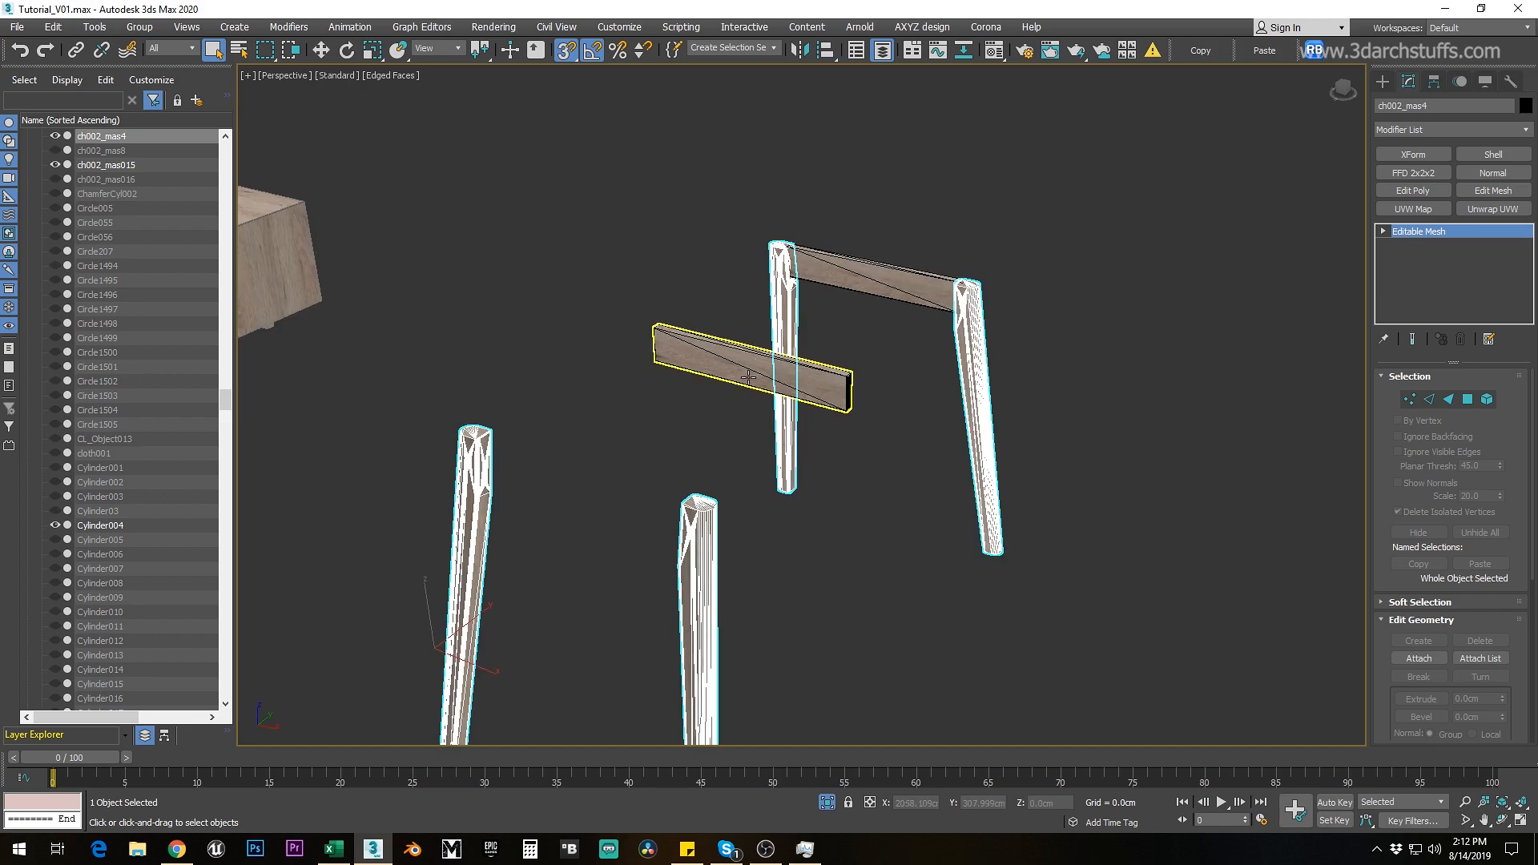
{"action": "right_click", "coordinate": [752, 363]}
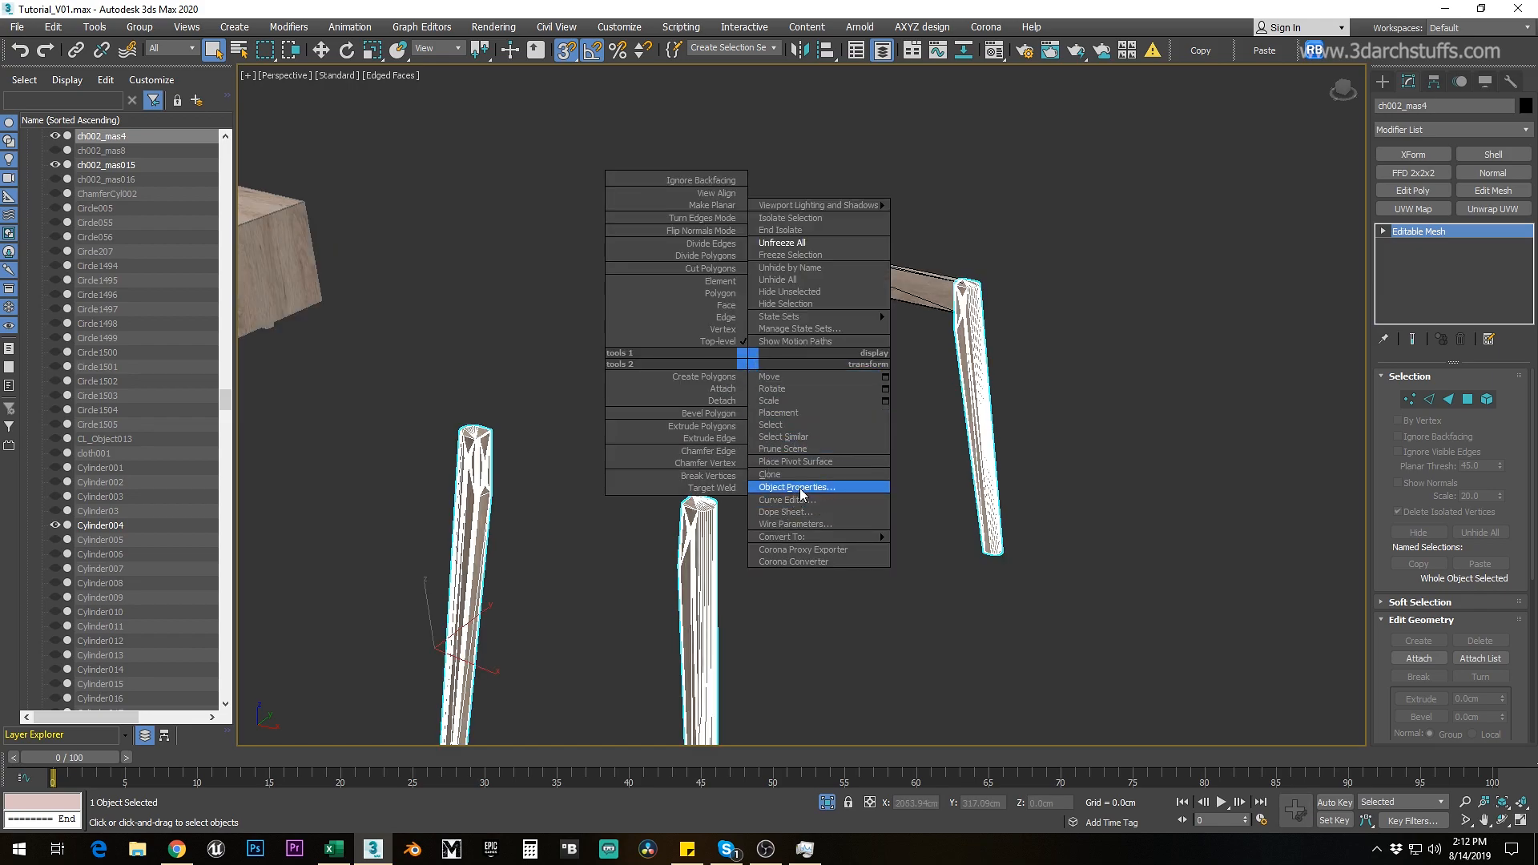
{"action": "left_click", "coordinate": [803, 491]}
{"action": "left_click", "coordinate": [651, 483]}
{"action": "key", "text": "Return"}
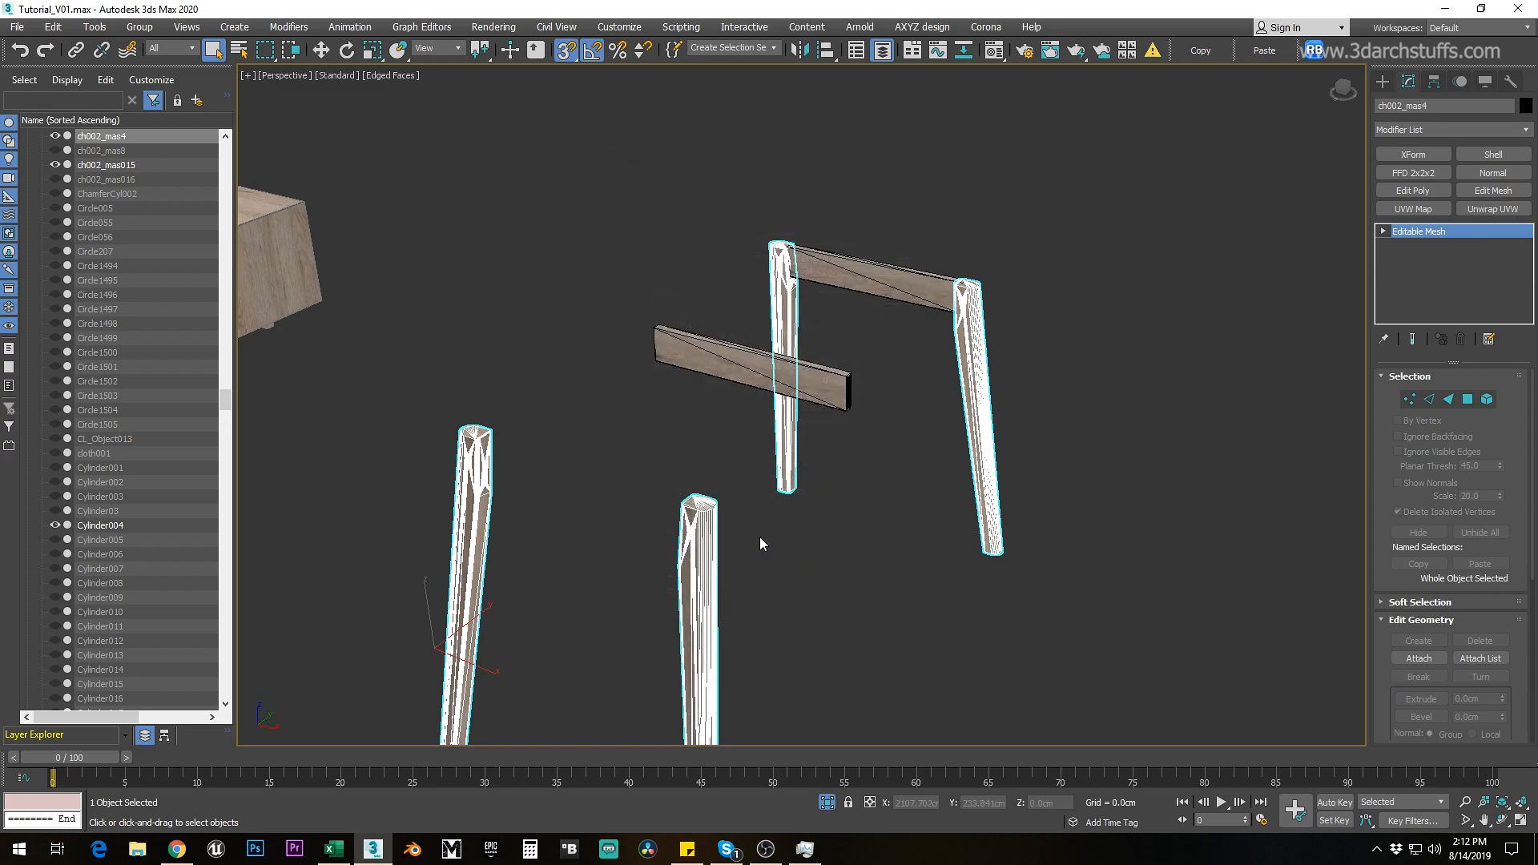
Step: Toggle Edges Only in the object properties of the table's middle cross rail
{"action": "right_click", "coordinate": [784, 376]}
{"action": "left_click", "coordinate": [833, 504]}
{"action": "left_click", "coordinate": [648, 483]}
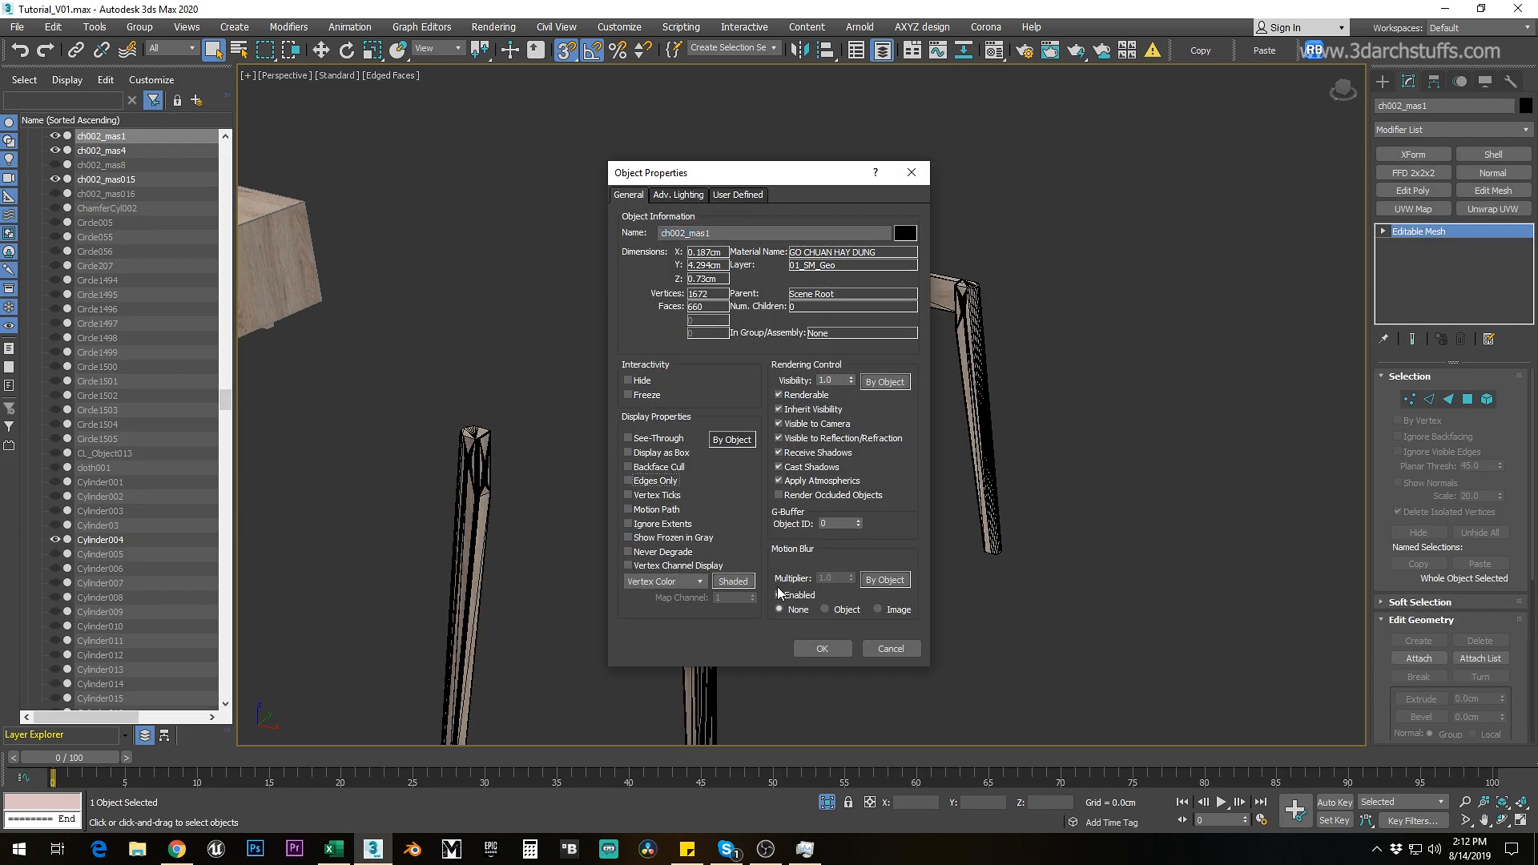
{"action": "left_click", "coordinate": [821, 649]}
{"action": "left_click", "coordinate": [871, 527]}
{"action": "right_click", "coordinate": [812, 387]}
{"action": "left_click", "coordinate": [840, 508]}
{"action": "left_click", "coordinate": [628, 481]}
{"action": "left_click", "coordinate": [818, 645]}
Step: Hide the table's middle cross rail, the remaining end rail and the legs
{"action": "left_click", "coordinate": [849, 420]}
{"action": "left_click", "coordinate": [840, 396]}
{"action": "key", "text": "Delete"}
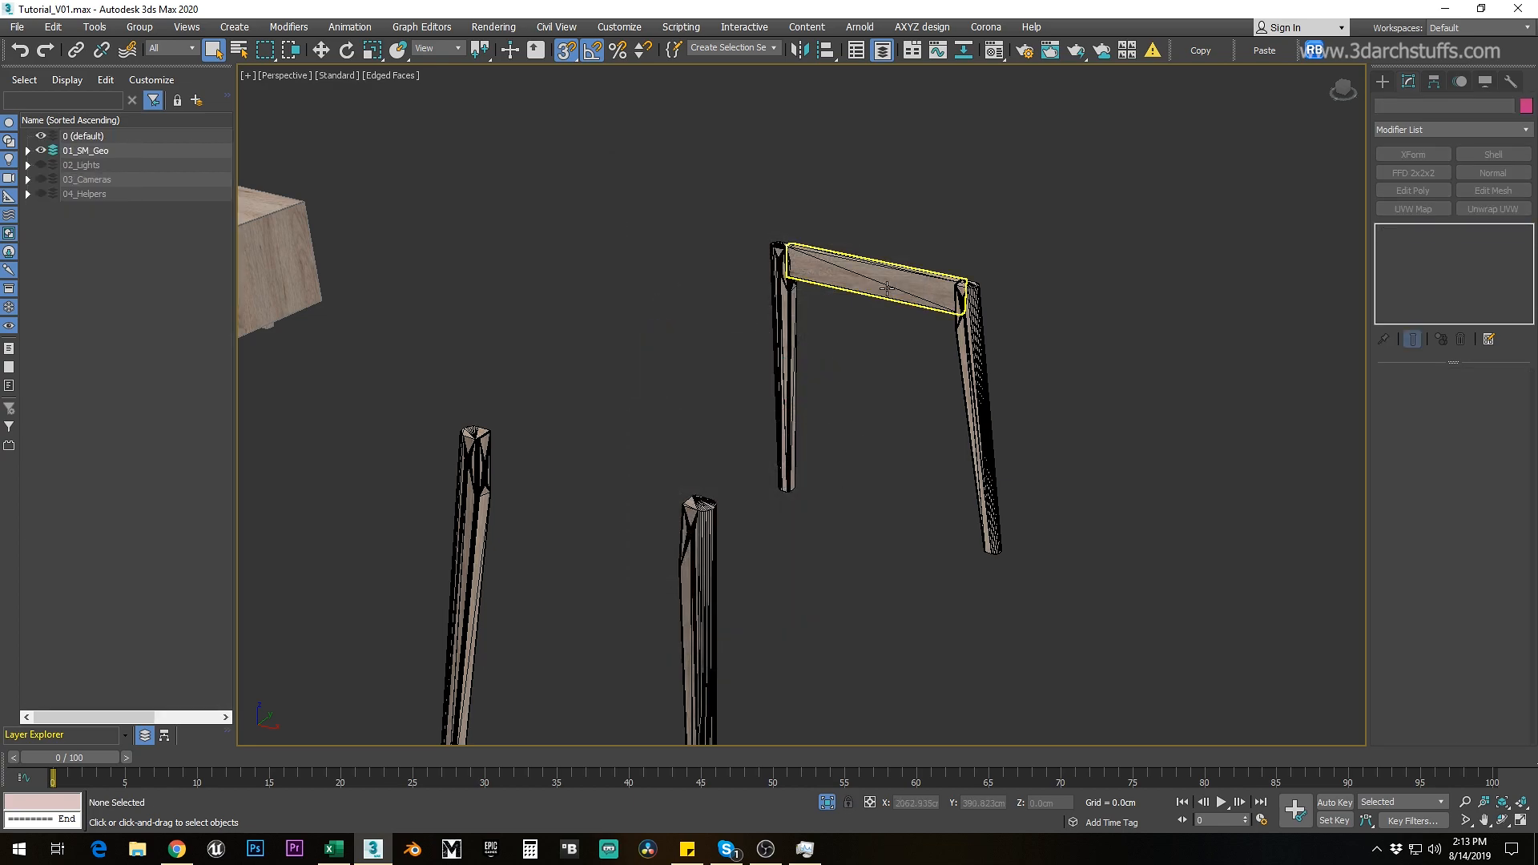
{"action": "left_click", "coordinate": [860, 277]}
{"action": "key", "text": "Delete"}
{"action": "left_click", "coordinate": [788, 314]}
{"action": "key", "text": "Delete"}
Step: Isolate the TV cabinet's carcass, check it for separate elements, and end the isolation
{"action": "scroll", "coordinate": [738, 407], "scroll_direction": "down", "scroll_amount": 5}
{"action": "middle_click_drag", "start_coordinate": [637, 409], "coordinate": [810, 466]}
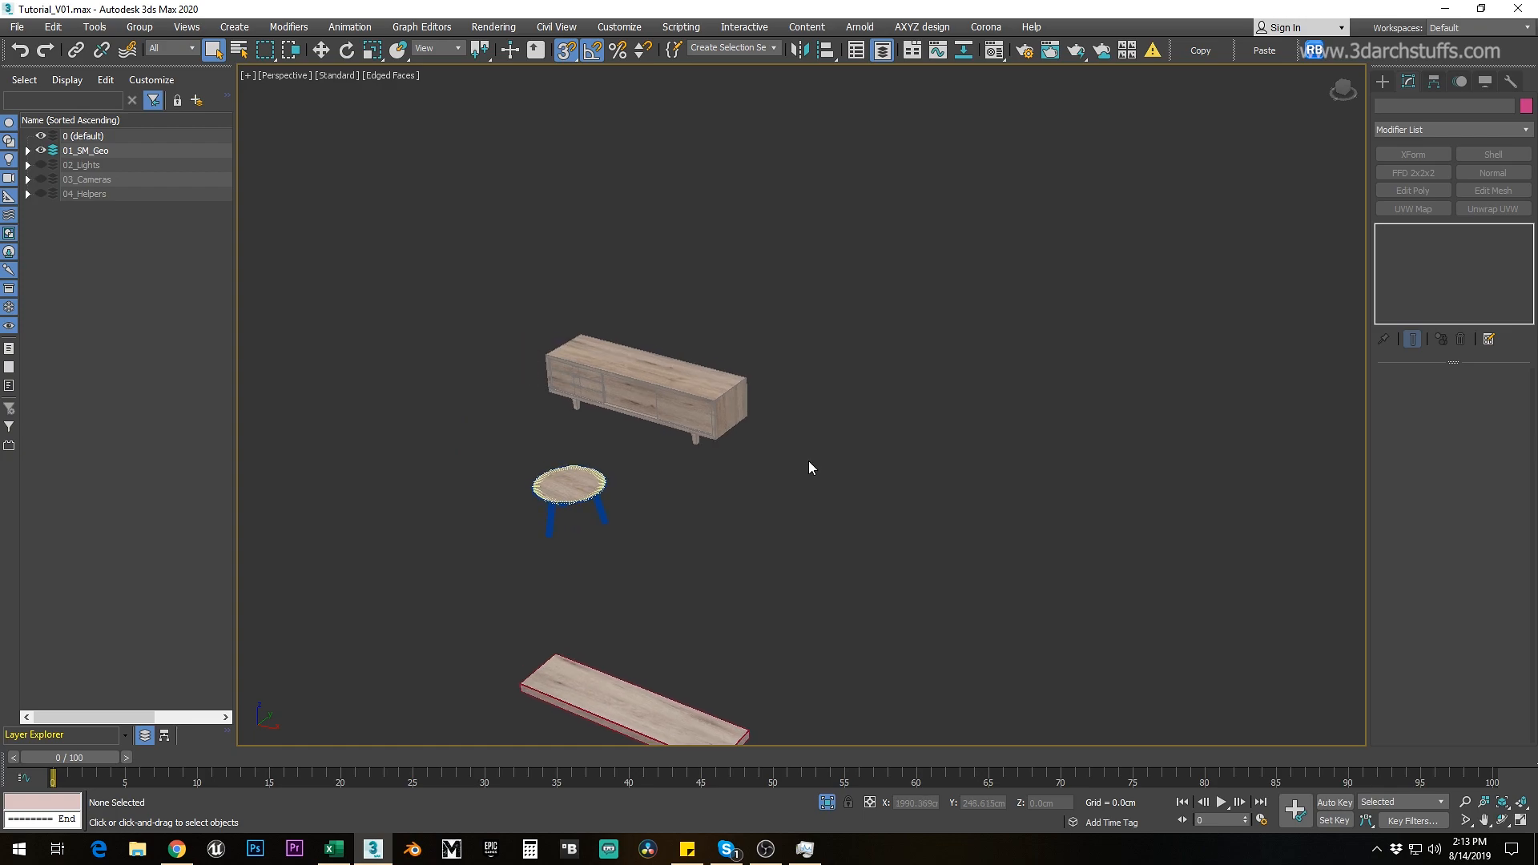
{"action": "scroll", "coordinate": [711, 406], "scroll_direction": "up", "scroll_amount": 4}
{"action": "left_click", "coordinate": [662, 353]}
{"action": "middle_click_drag", "start_coordinate": [668, 352], "coordinate": [840, 395]}
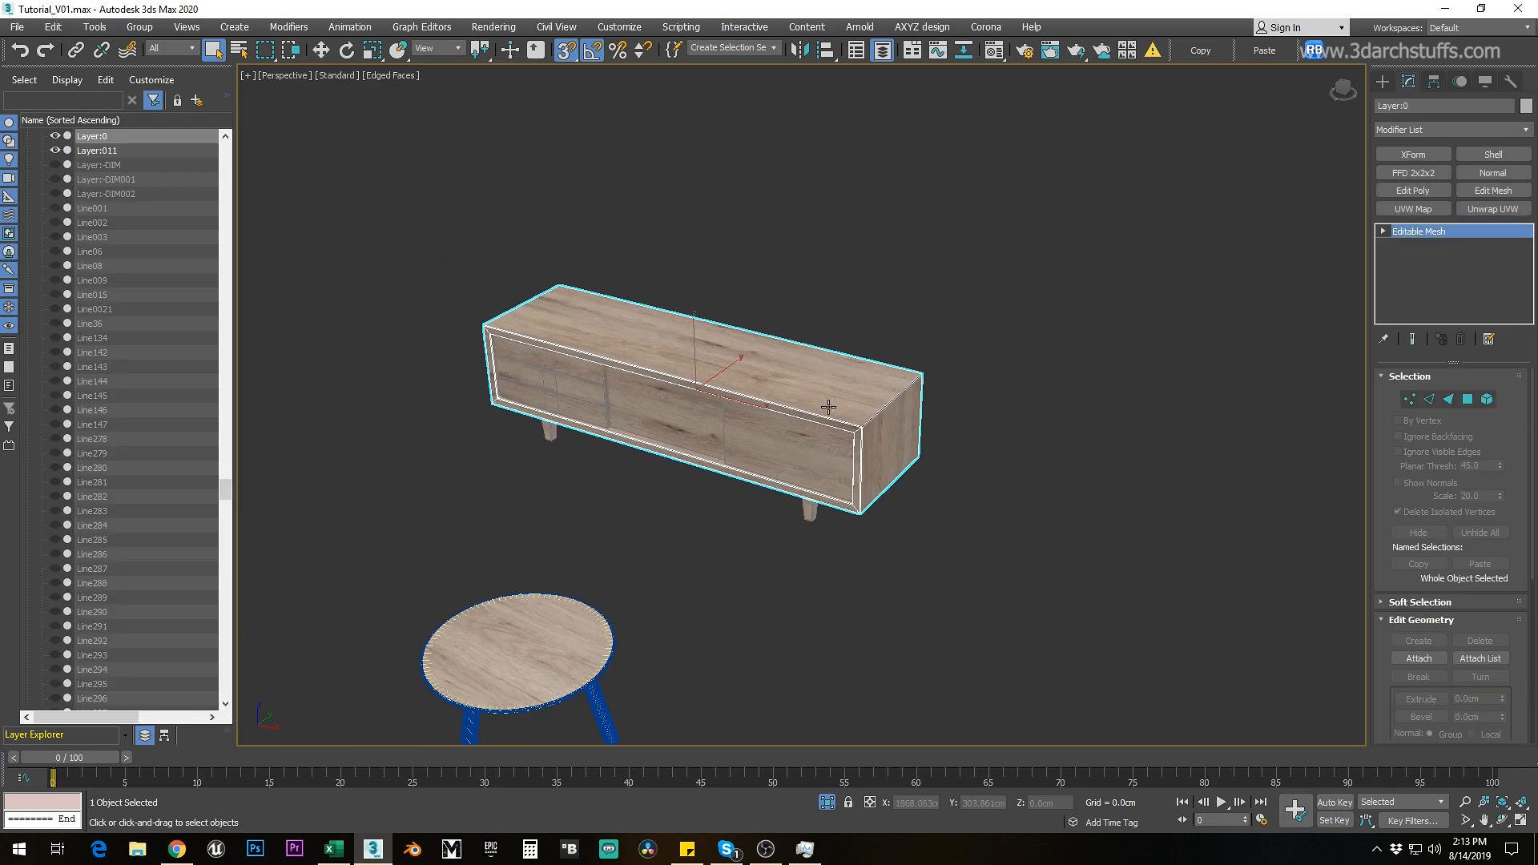
{"action": "key", "text": "alt+q"}
{"action": "left_click", "coordinate": [1383, 232]}
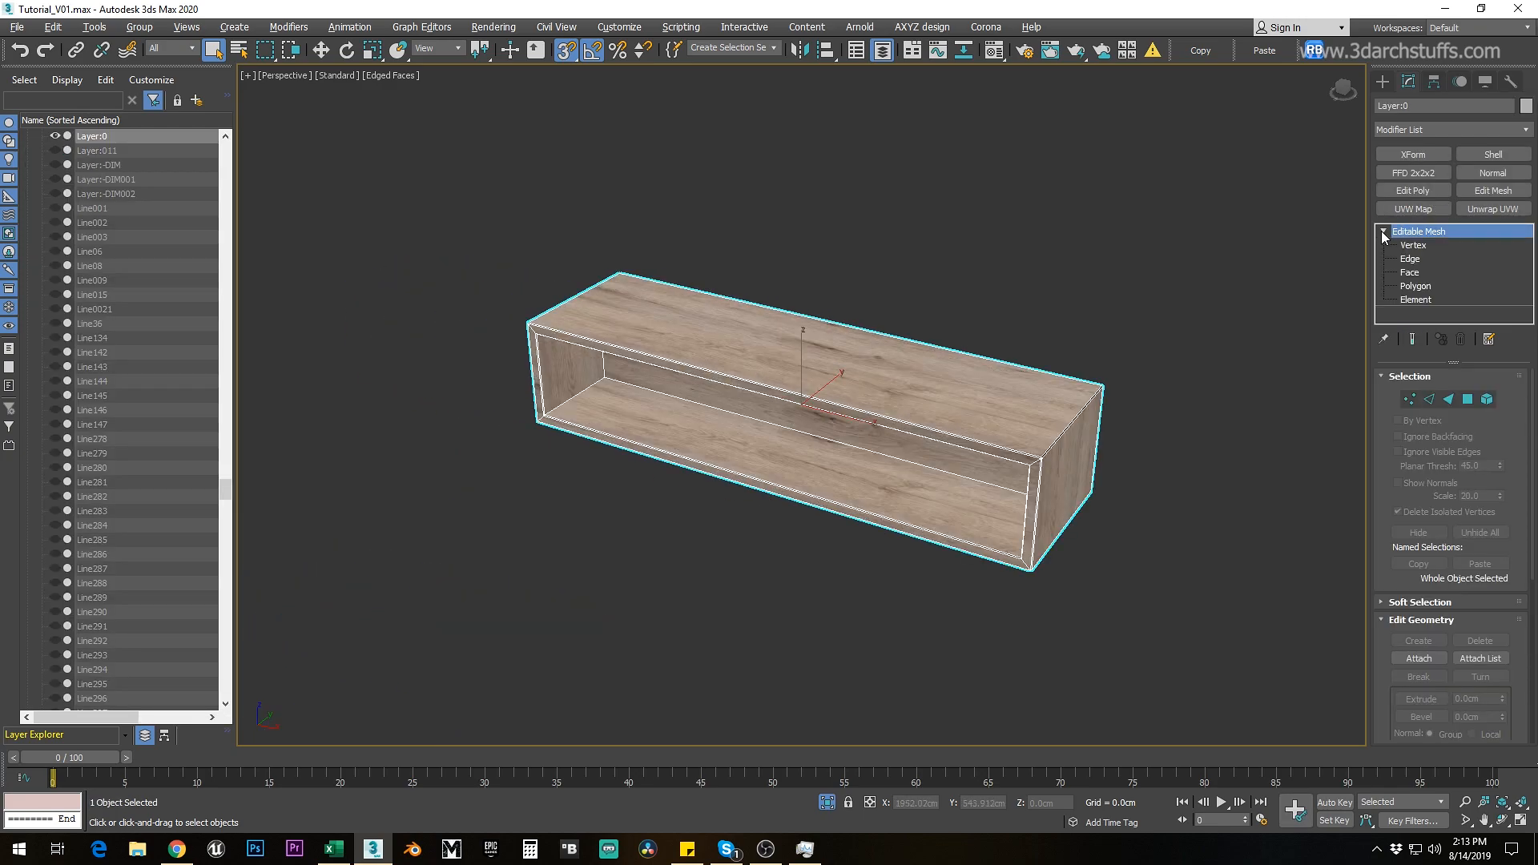
{"action": "left_click", "coordinate": [1411, 299]}
{"action": "left_click", "coordinate": [1056, 399]}
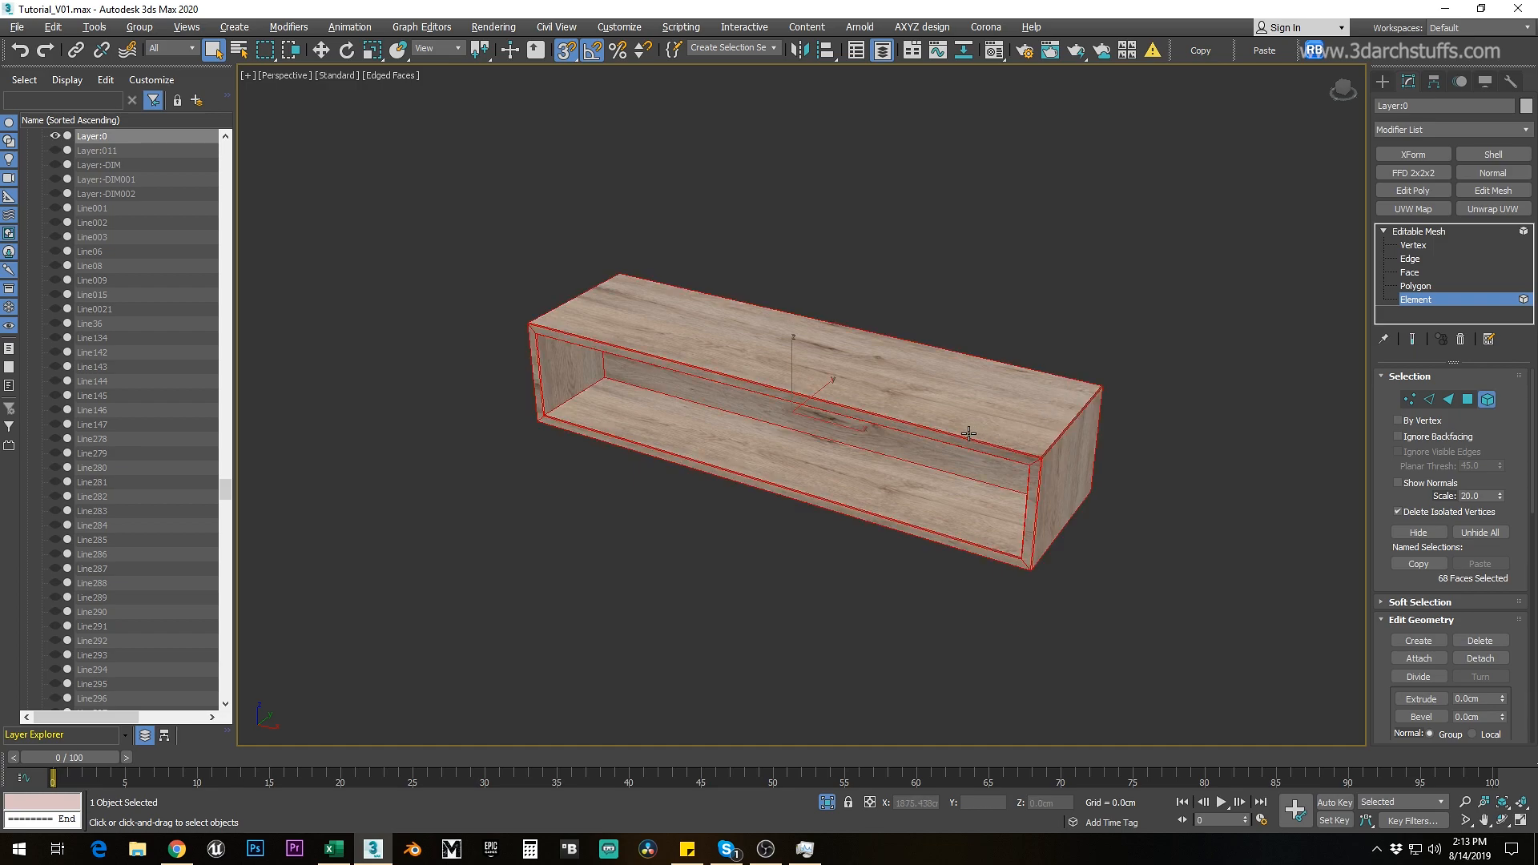
{"action": "left_click", "coordinate": [1411, 232]}
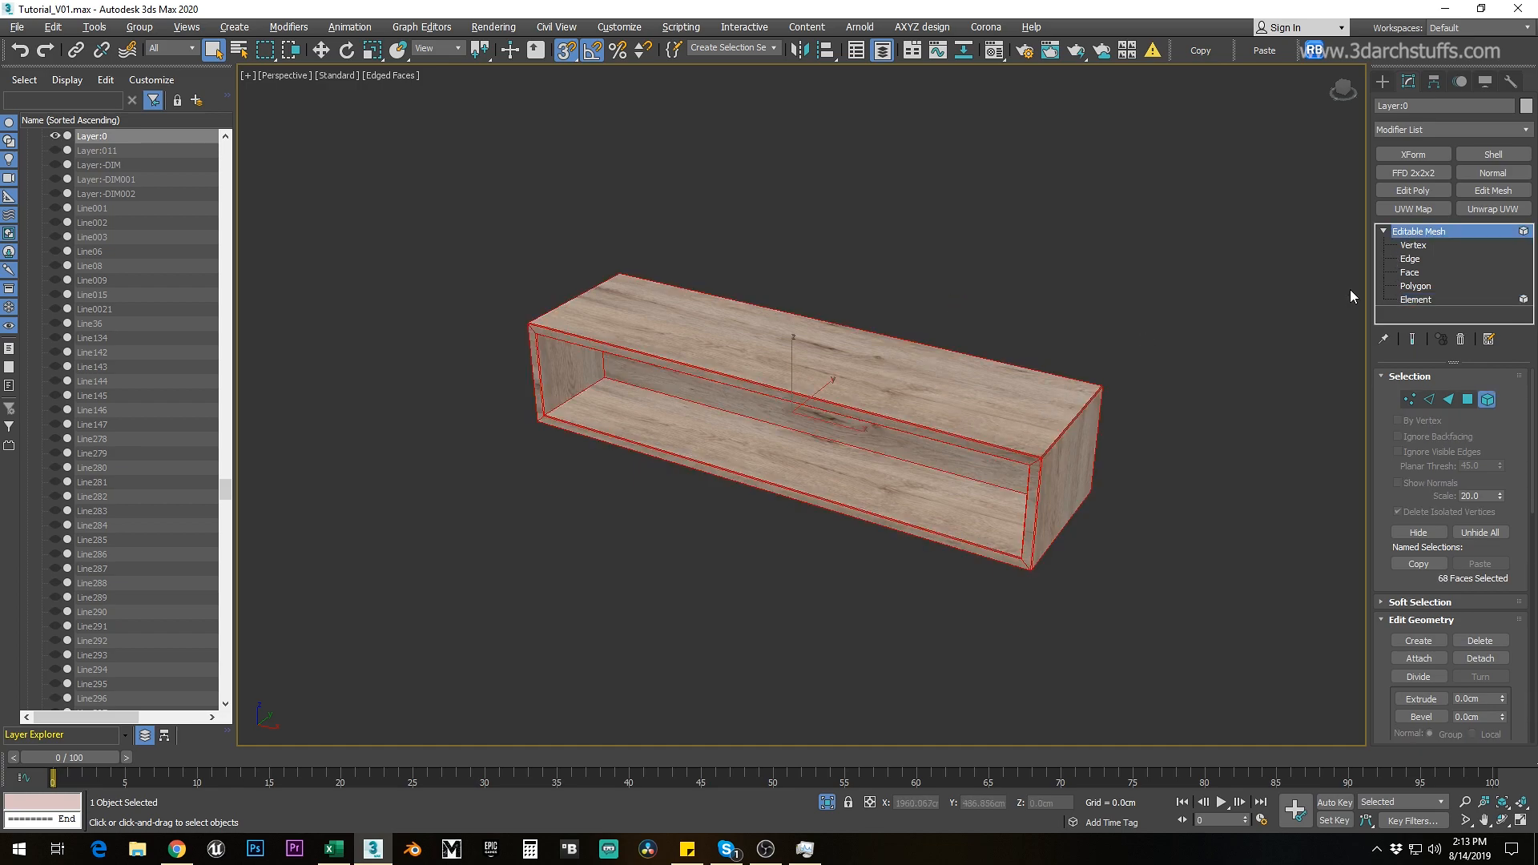
{"action": "left_click", "coordinate": [826, 801]}
Step: Select the interior door beside the TV wall and isolate it
{"action": "scroll", "coordinate": [875, 603], "scroll_direction": "down", "scroll_amount": 5}
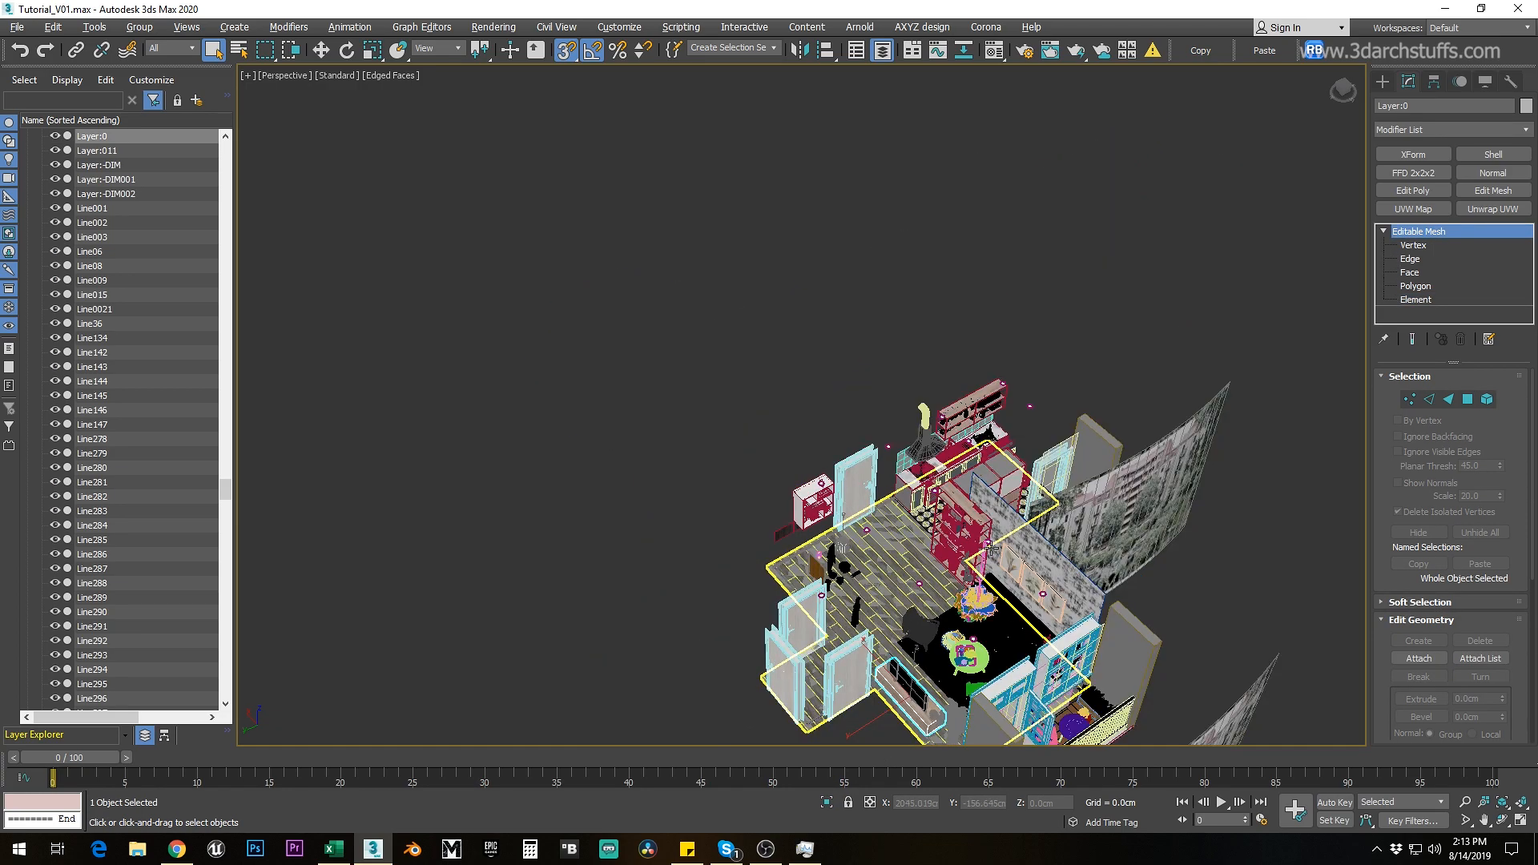
{"action": "middle_click_drag", "start_coordinate": [1001, 560], "coordinate": [855, 484]}
{"action": "scroll", "coordinate": [855, 484], "scroll_direction": "up", "scroll_amount": 5}
{"action": "key", "text": "z"}
{"action": "middle_click_drag", "start_coordinate": [1008, 481], "coordinate": [681, 449], "text": "alt"}
{"action": "scroll", "coordinate": [681, 449], "scroll_direction": "down", "scroll_amount": 5}
{"action": "left_click", "coordinate": [939, 152]}
{"action": "middle_click_drag", "start_coordinate": [938, 152], "coordinate": [911, 415]}
{"action": "left_click", "coordinate": [969, 424]}
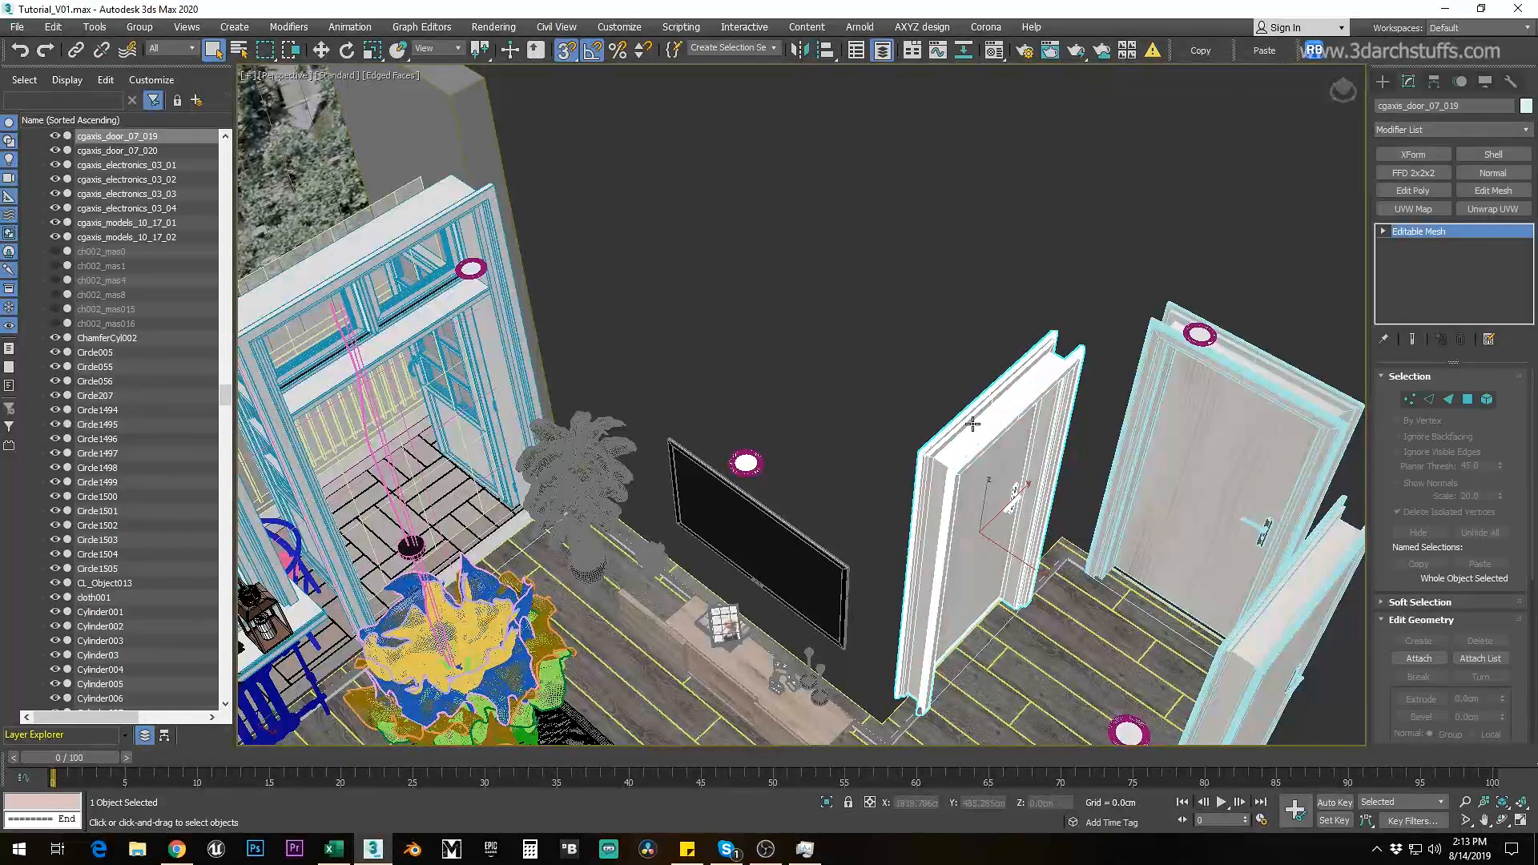
{"action": "key", "text": "alt+q"}
{"action": "middle_click_drag", "start_coordinate": [999, 473], "coordinate": [985, 415], "text": "alt"}
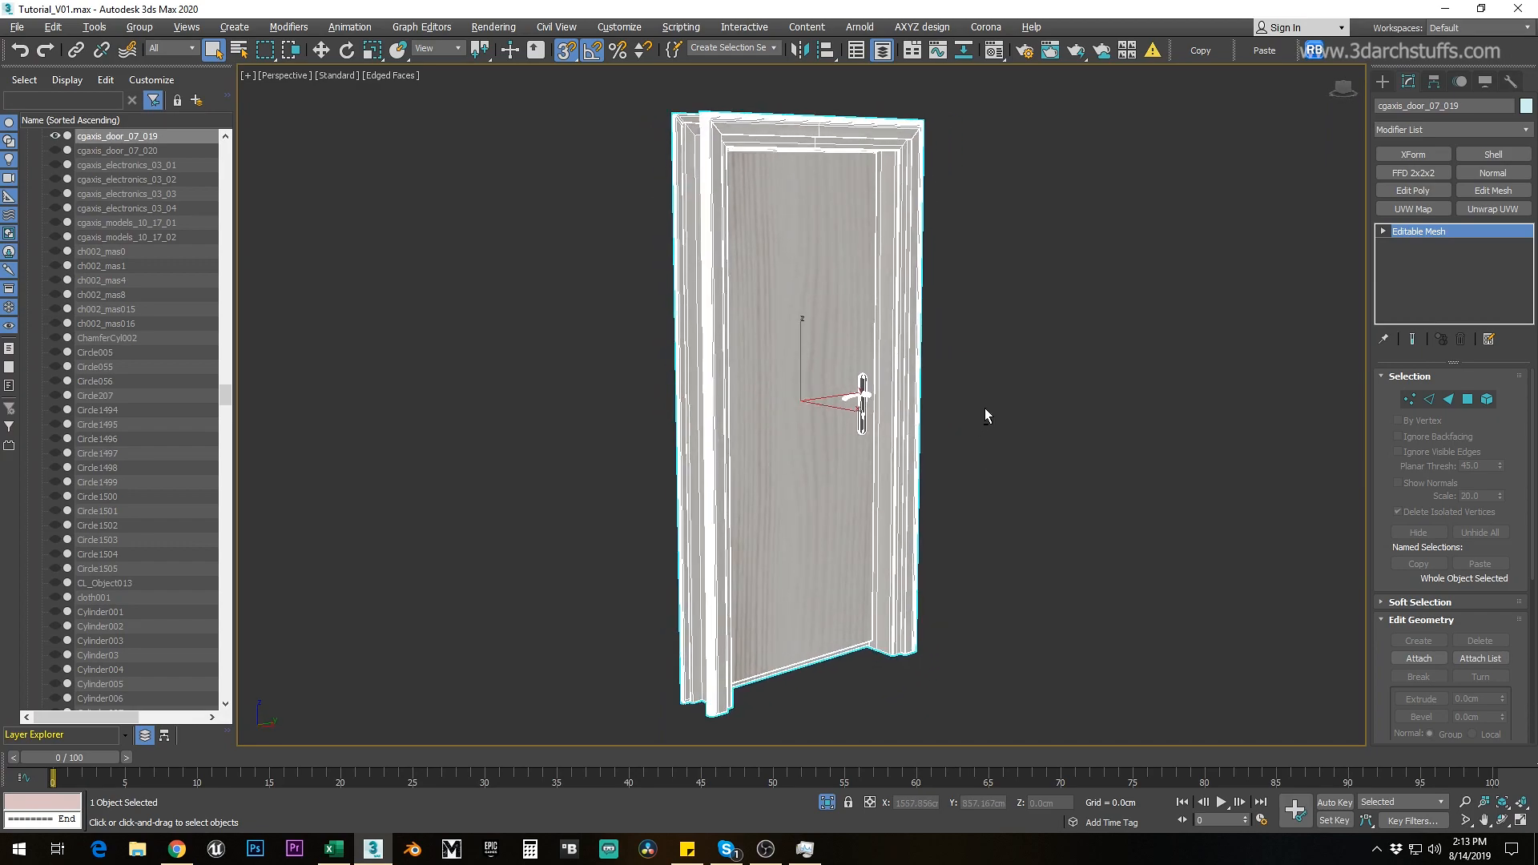
Step: Select all elements of the isolated interior door and explode them into separate objects named Object
{"action": "left_click", "coordinate": [1383, 231]}
{"action": "left_click", "coordinate": [1415, 299]}
{"action": "left_click", "coordinate": [859, 300]}
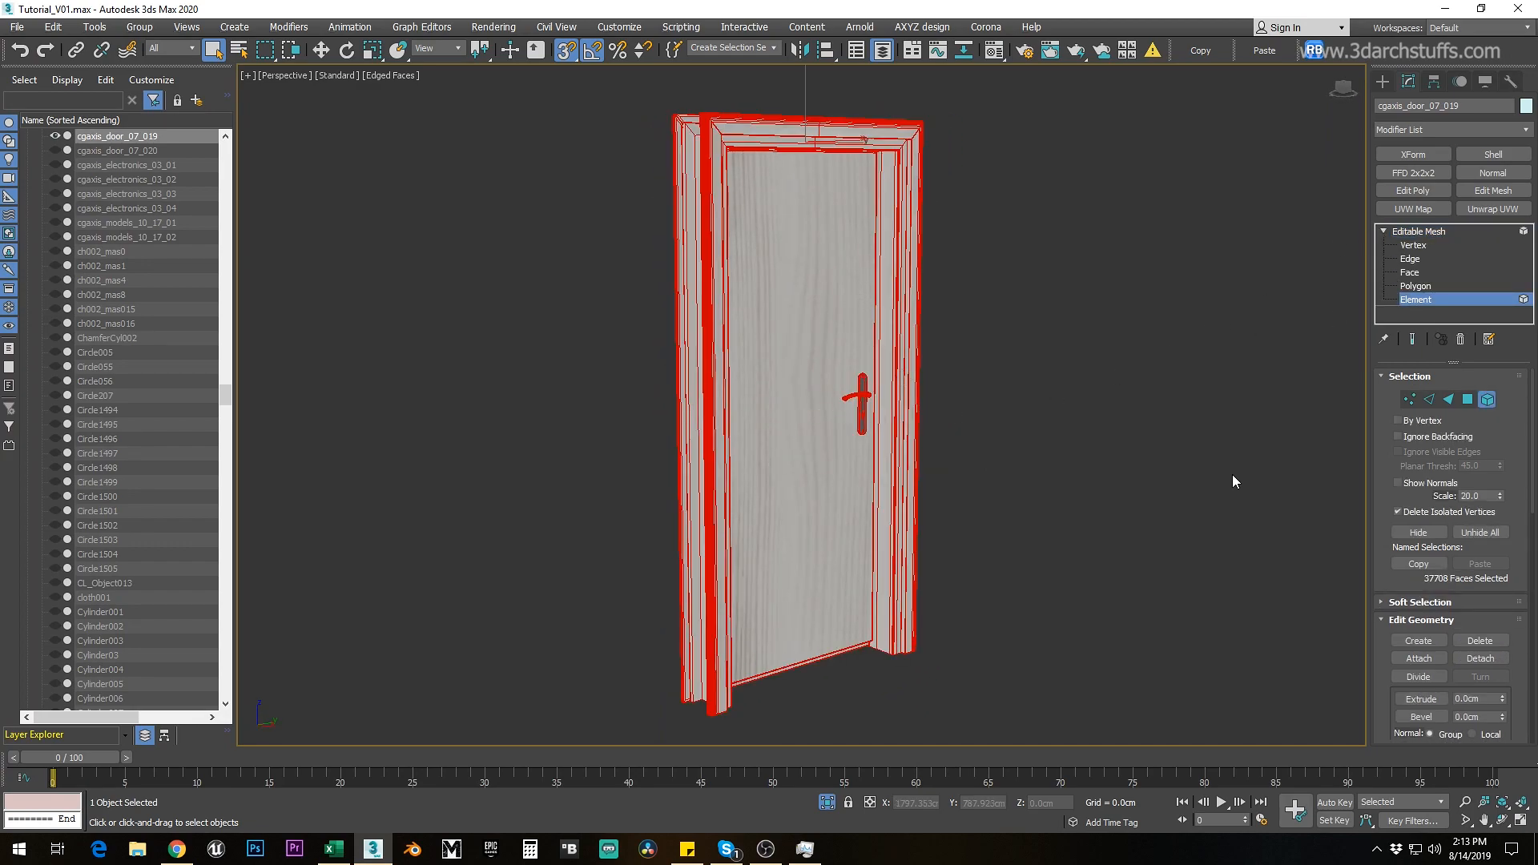
{"action": "scroll", "coordinate": [1408, 607], "scroll_direction": "down", "scroll_amount": 5}
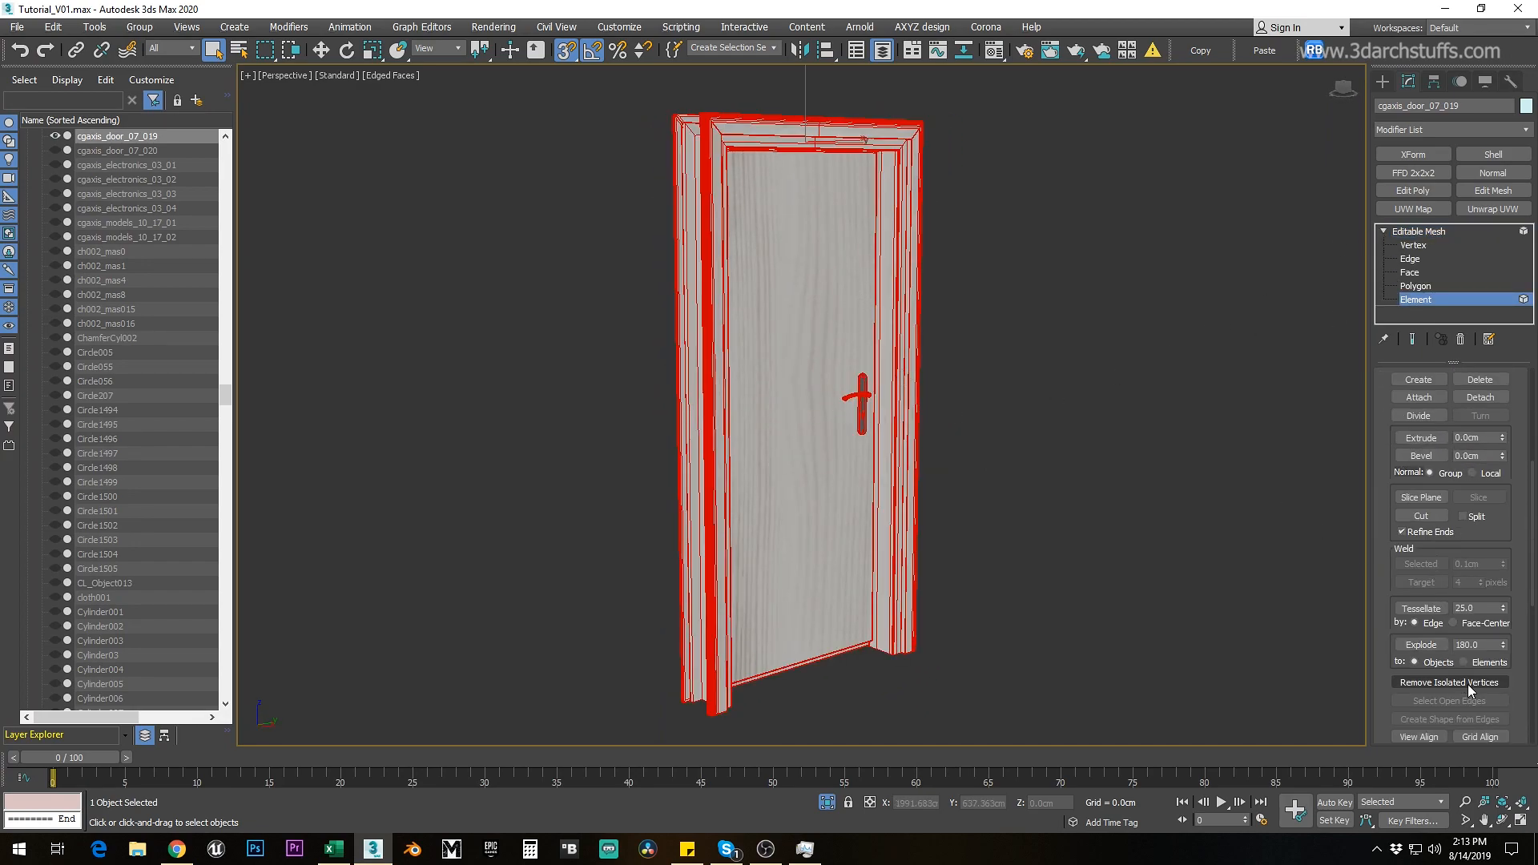
{"action": "left_click", "coordinate": [1420, 644]}
{"action": "left_click", "coordinate": [844, 430]}
{"action": "left_click", "coordinate": [1409, 233]}
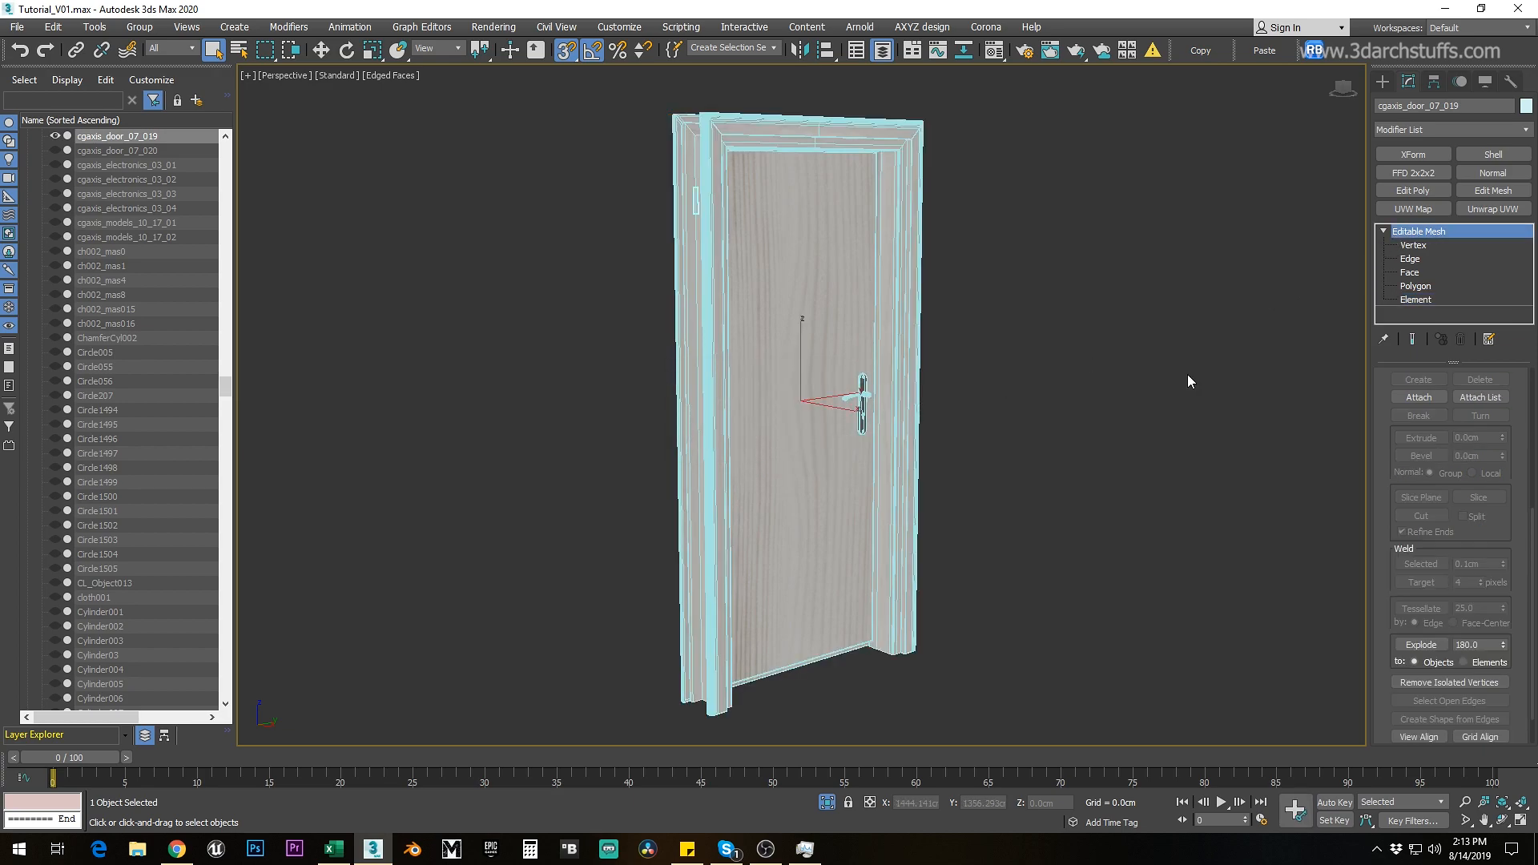
Step: Select all parts of the exploded door beside the TV wall, hide them, and end the isolation
{"action": "key", "text": "ctrl+a"}
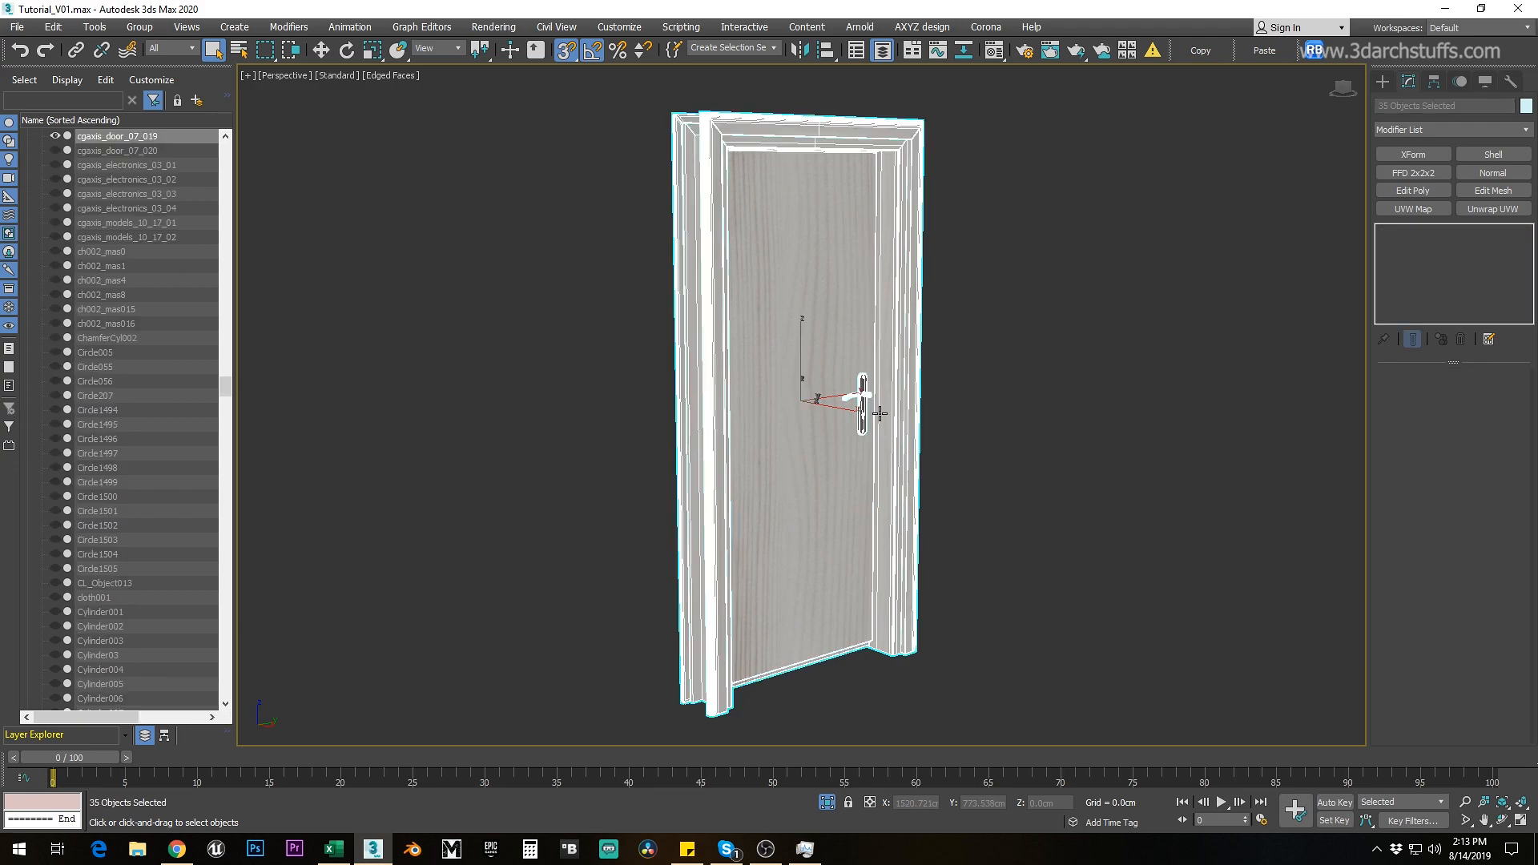
{"action": "key", "text": "Delete"}
{"action": "left_click", "coordinate": [828, 802]}
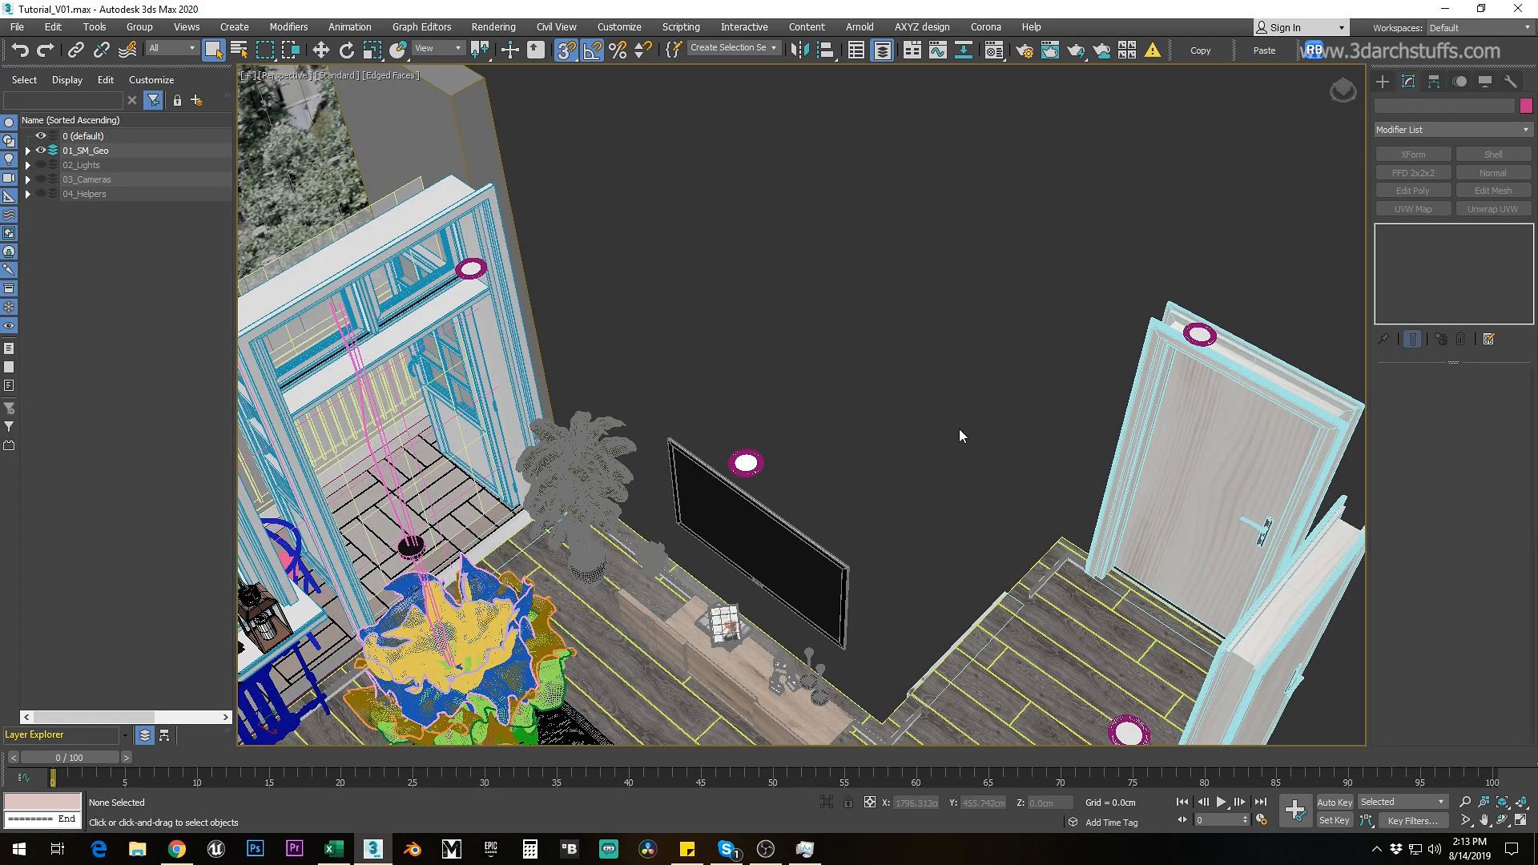
Step: Isolate the other interior door near the TV wall and explode all its elements into separate objects named Object
{"action": "left_click", "coordinate": [1186, 410]}
{"action": "key", "text": "alt+q"}
{"action": "left_click", "coordinate": [1382, 233]}
{"action": "left_click", "coordinate": [1412, 299]}
{"action": "key", "text": "ctrl+a"}
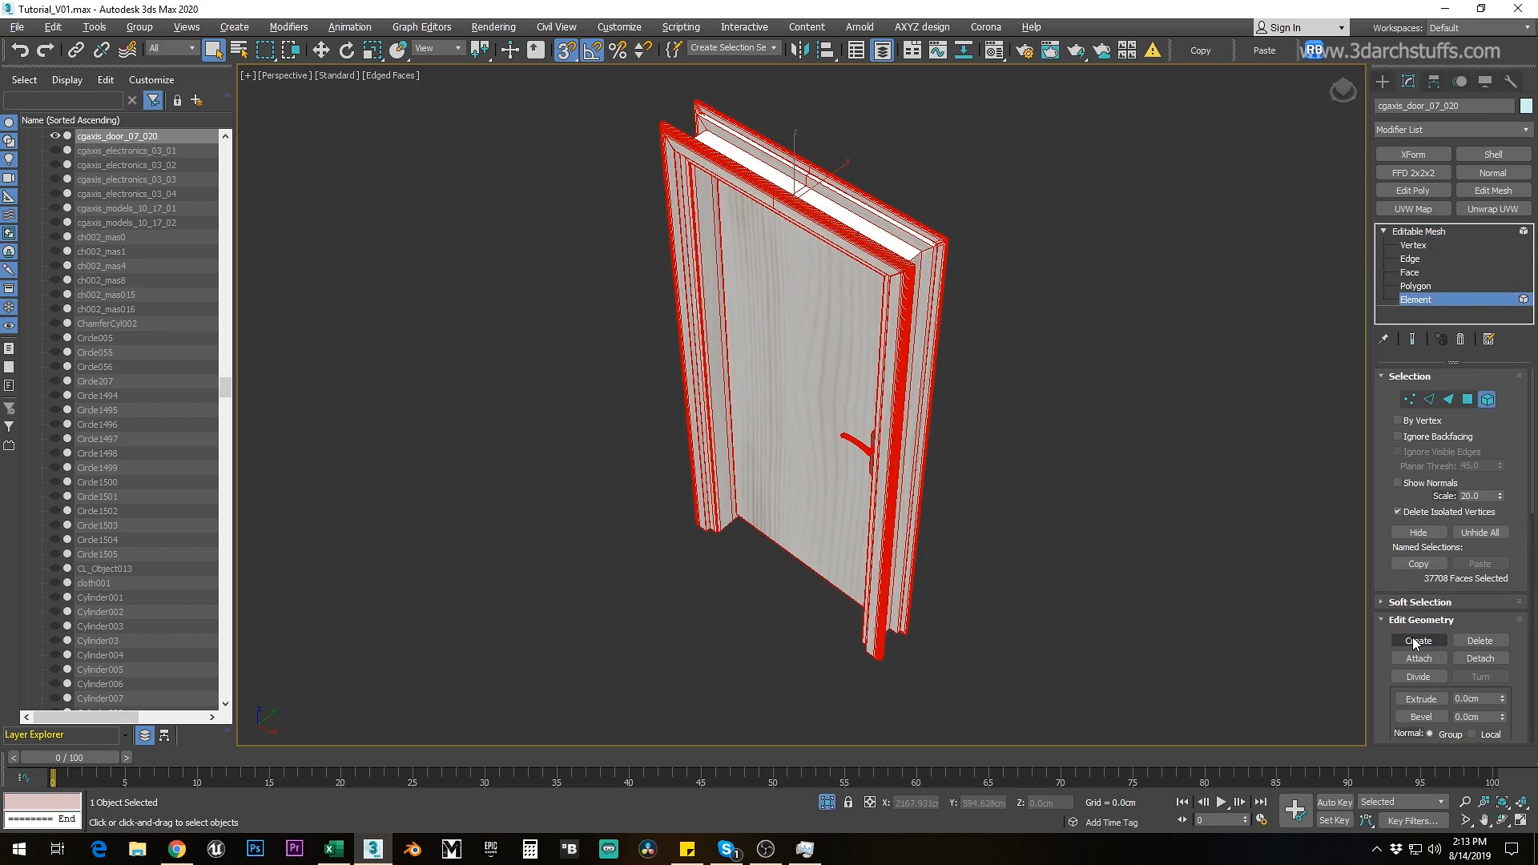
{"action": "scroll", "coordinate": [1479, 627], "scroll_direction": "down", "scroll_amount": 5}
{"action": "left_click", "coordinate": [1421, 665]}
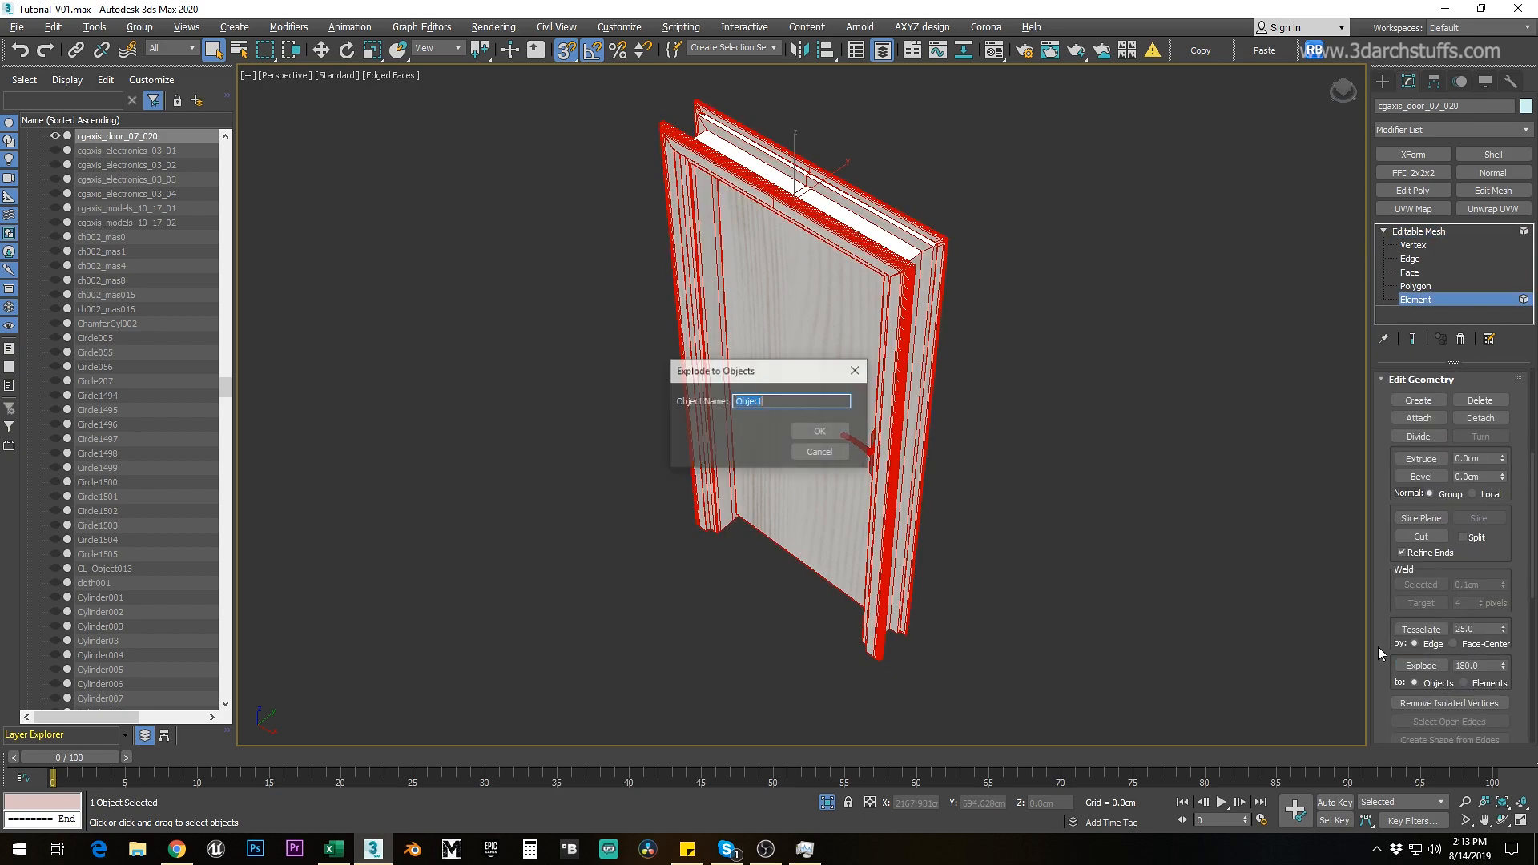
{"action": "left_click", "coordinate": [821, 432]}
Step: Hide the parts of this second exploded door and end the isolation
{"action": "key", "text": "alt+q"}
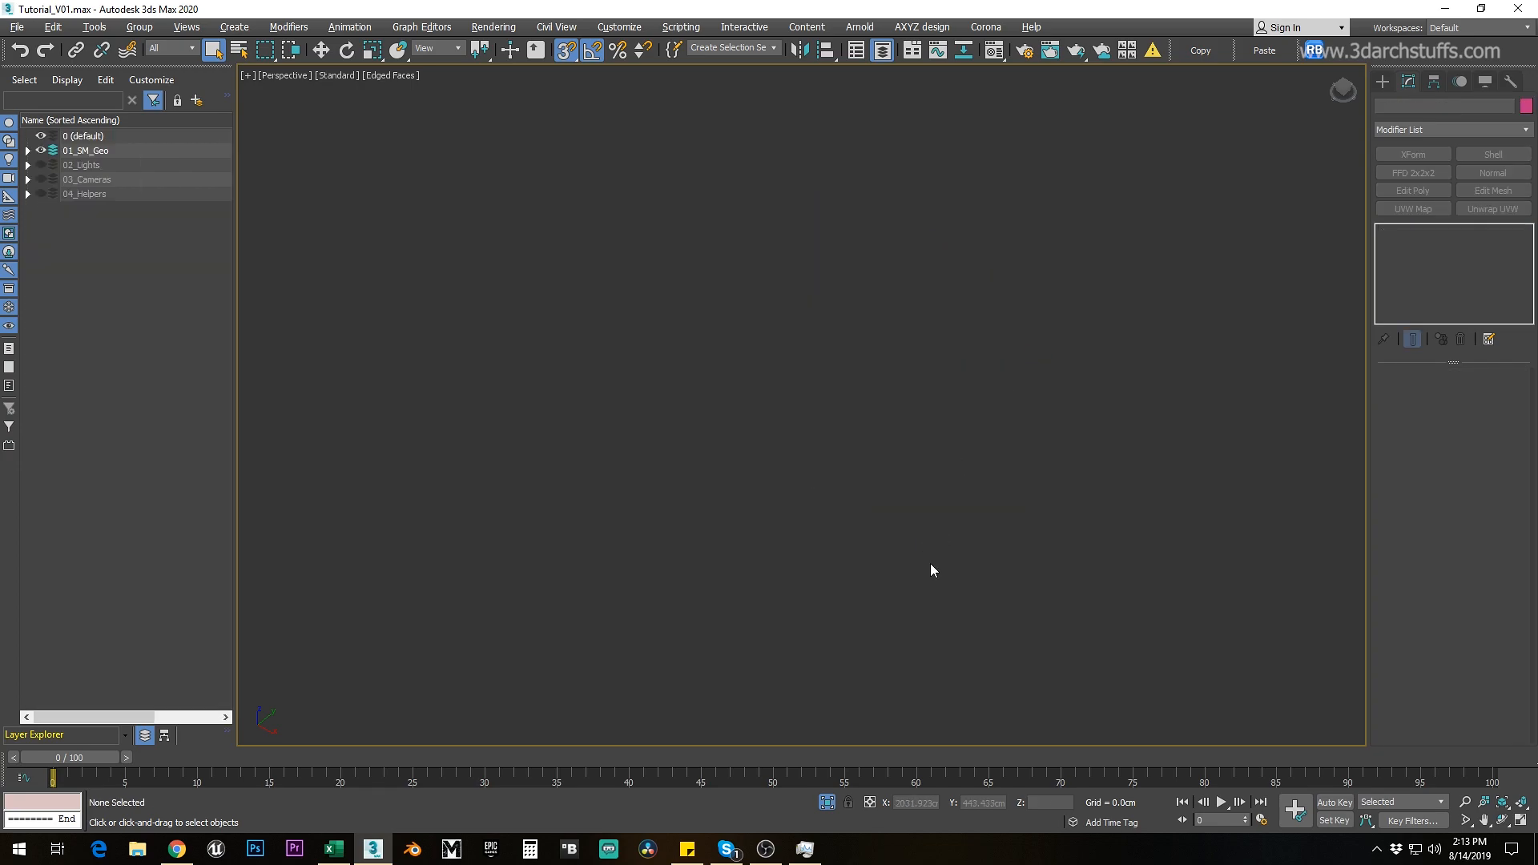
{"action": "scroll", "coordinate": [913, 449], "scroll_direction": "down", "scroll_amount": 10}
{"action": "middle_click_drag", "start_coordinate": [777, 461], "coordinate": [883, 400], "text": "alt"}
{"action": "scroll", "coordinate": [799, 306], "scroll_direction": "up", "scroll_amount": 3}
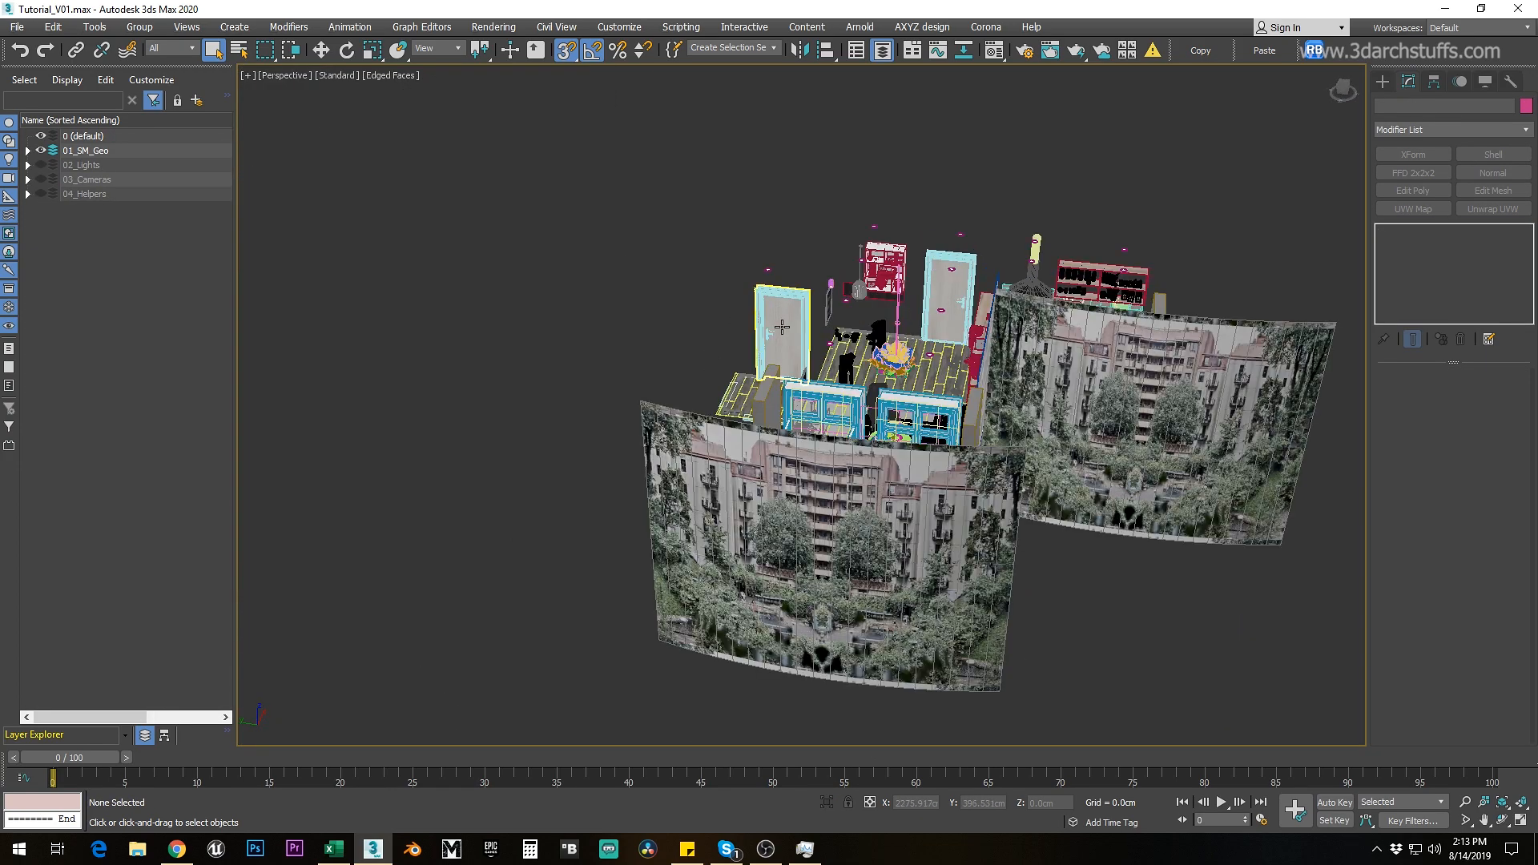
Step: Isolate the door at the far end of the hallway floor and explode all its elements into separate objects named Object
{"action": "left_click", "coordinate": [782, 326]}
{"action": "key", "text": "alt+q"}
{"action": "left_click", "coordinate": [1382, 231]}
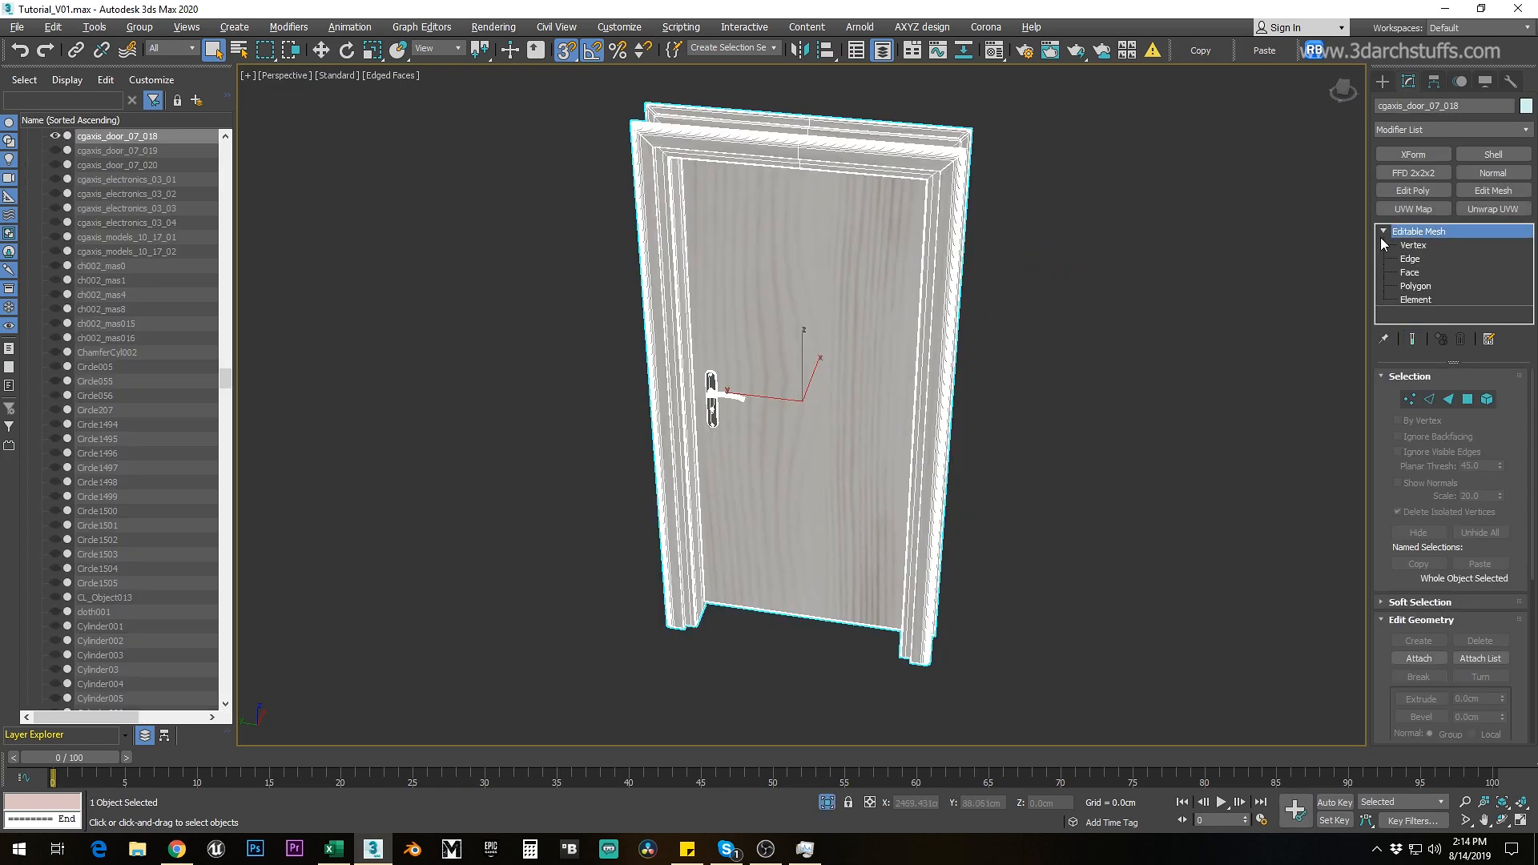
{"action": "left_click", "coordinate": [1414, 299]}
{"action": "key", "text": "ctrl+a"}
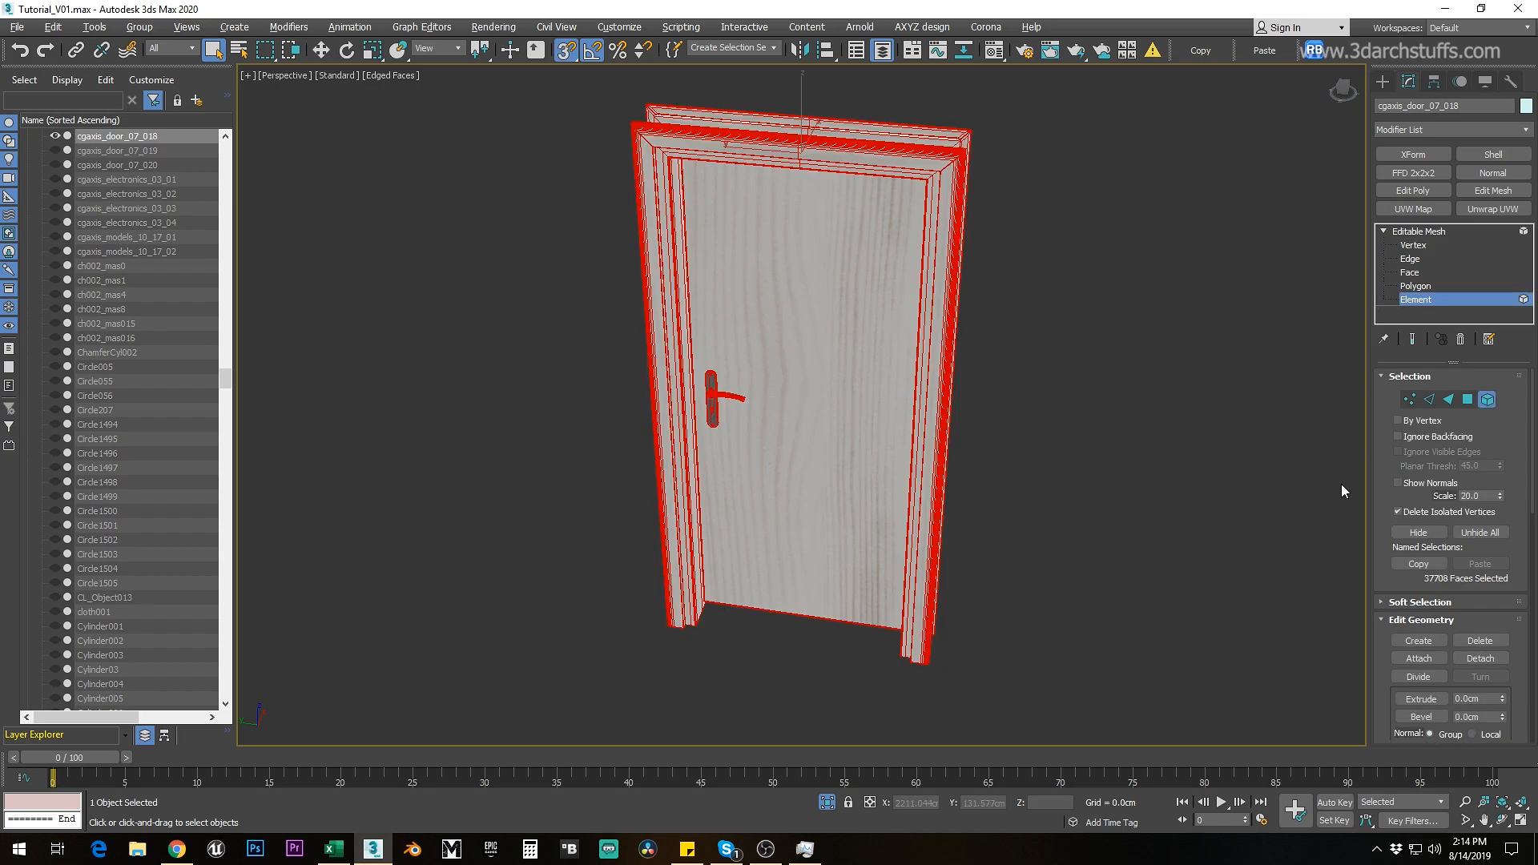
{"action": "scroll", "coordinate": [1383, 486], "scroll_direction": "down", "scroll_amount": 2}
{"action": "scroll", "coordinate": [1386, 582], "scroll_direction": "down", "scroll_amount": 3}
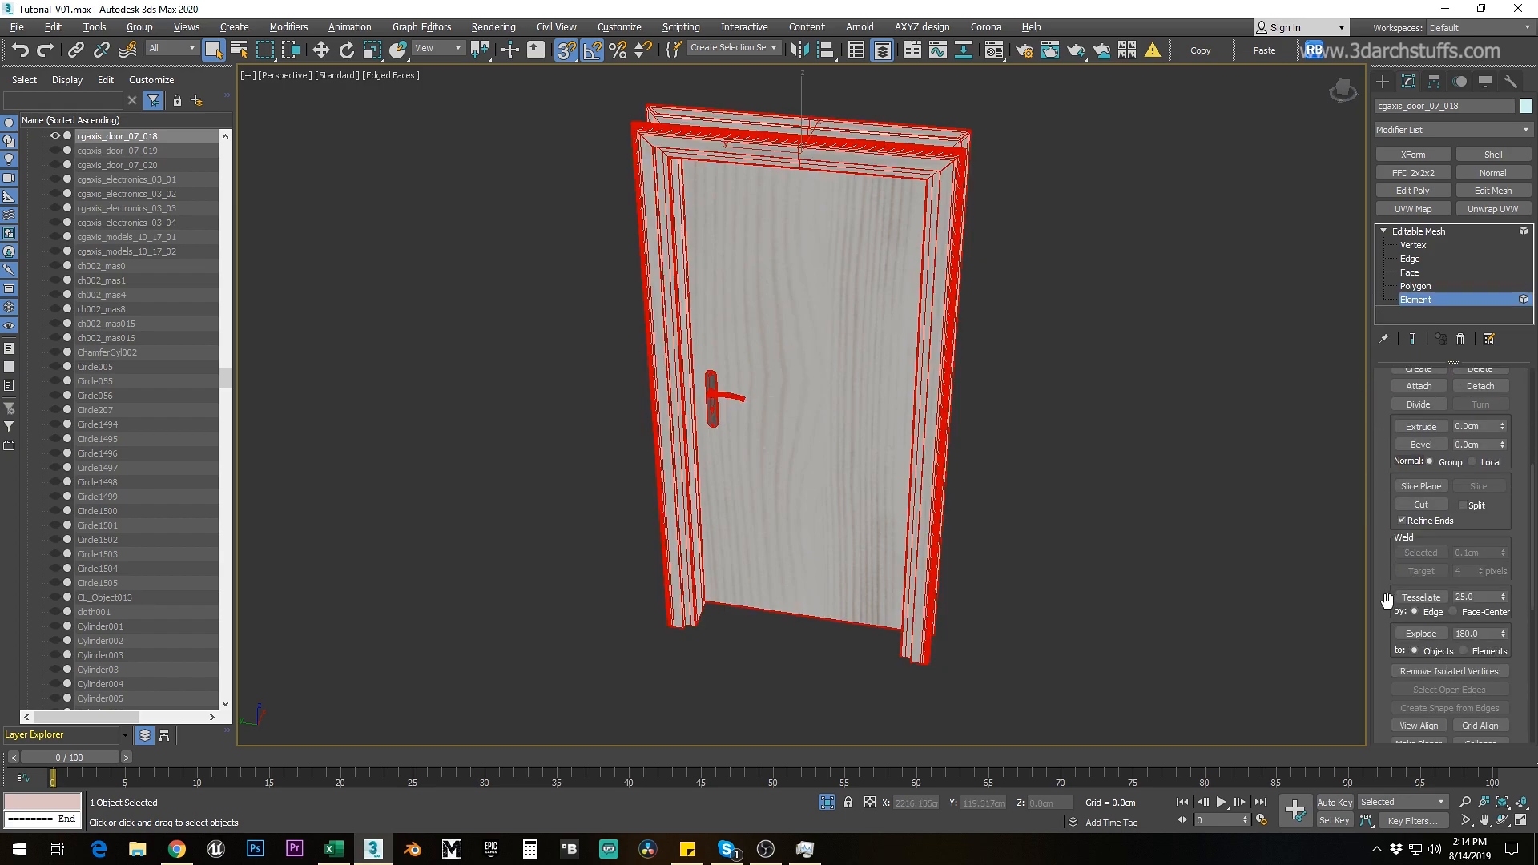
{"action": "left_click", "coordinate": [1419, 634]}
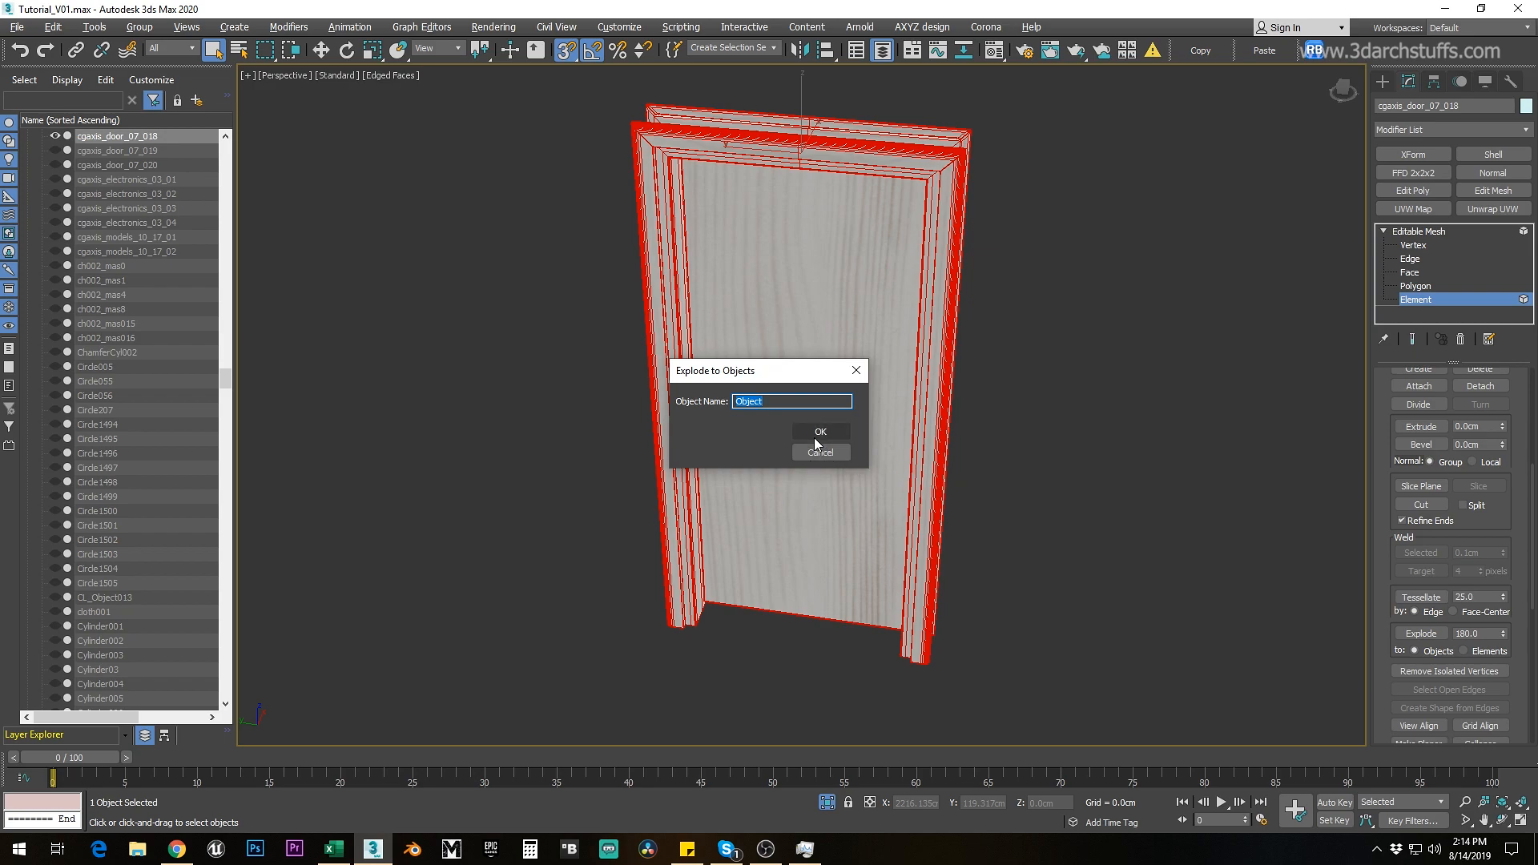
{"action": "left_click", "coordinate": [818, 436]}
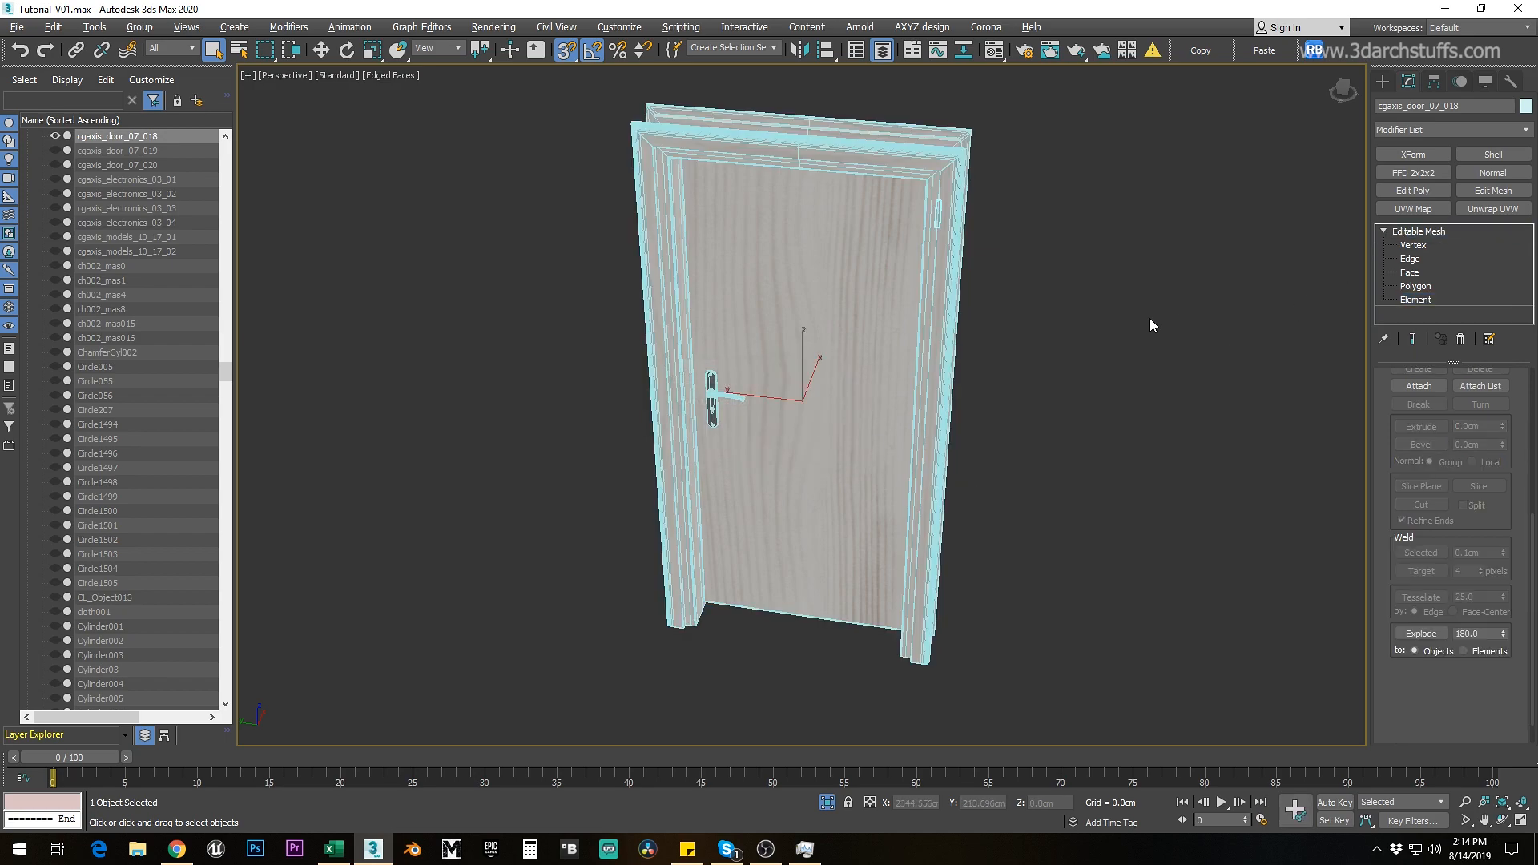
Step: Hide all parts of the exploded hallway door and end the isolation
{"action": "key", "text": "Delete"}
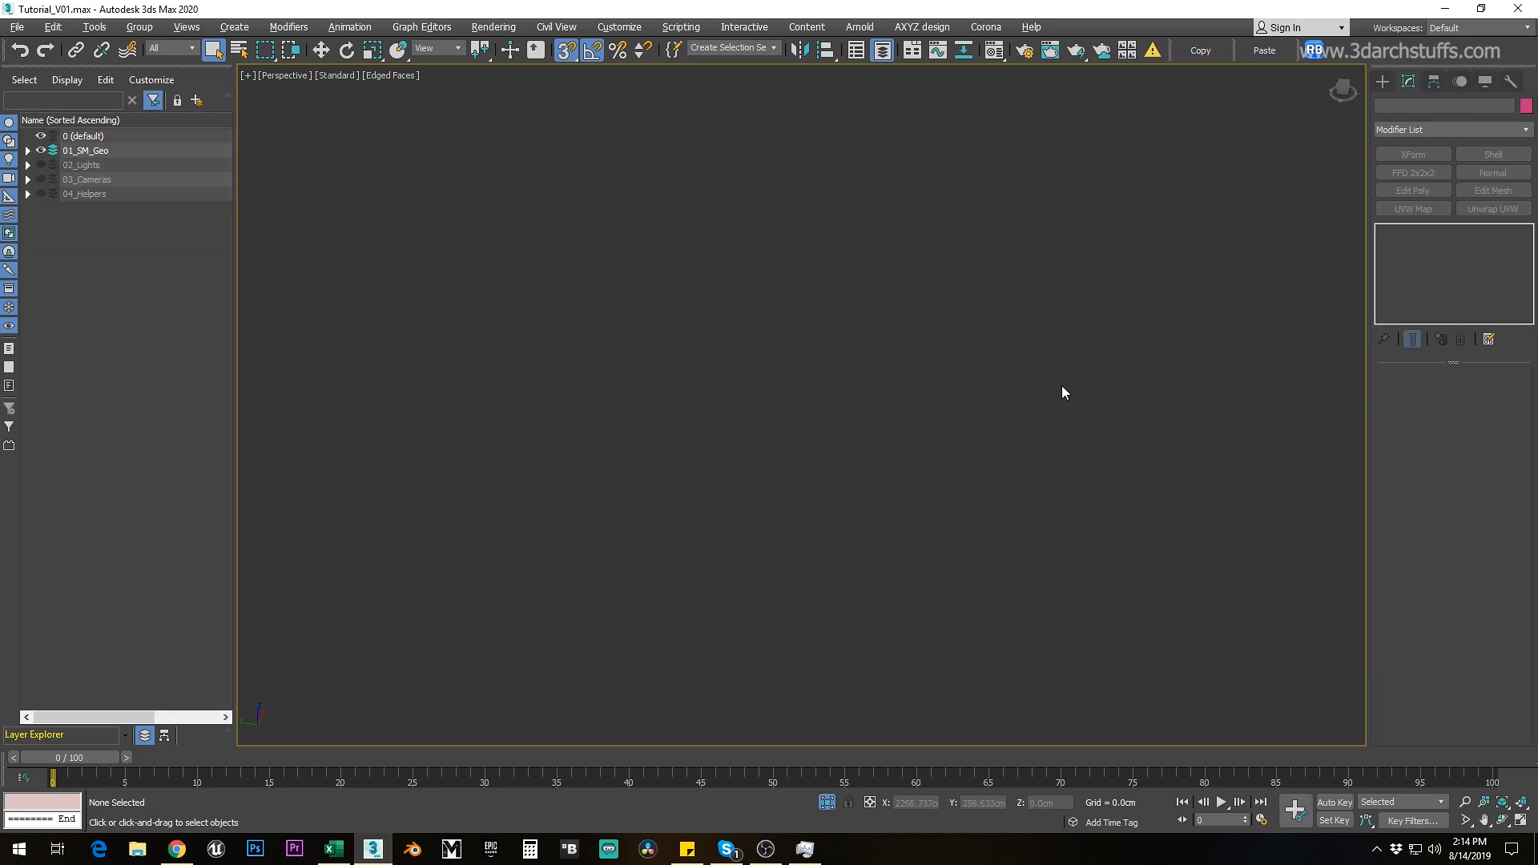
{"action": "left_click", "coordinate": [826, 802]}
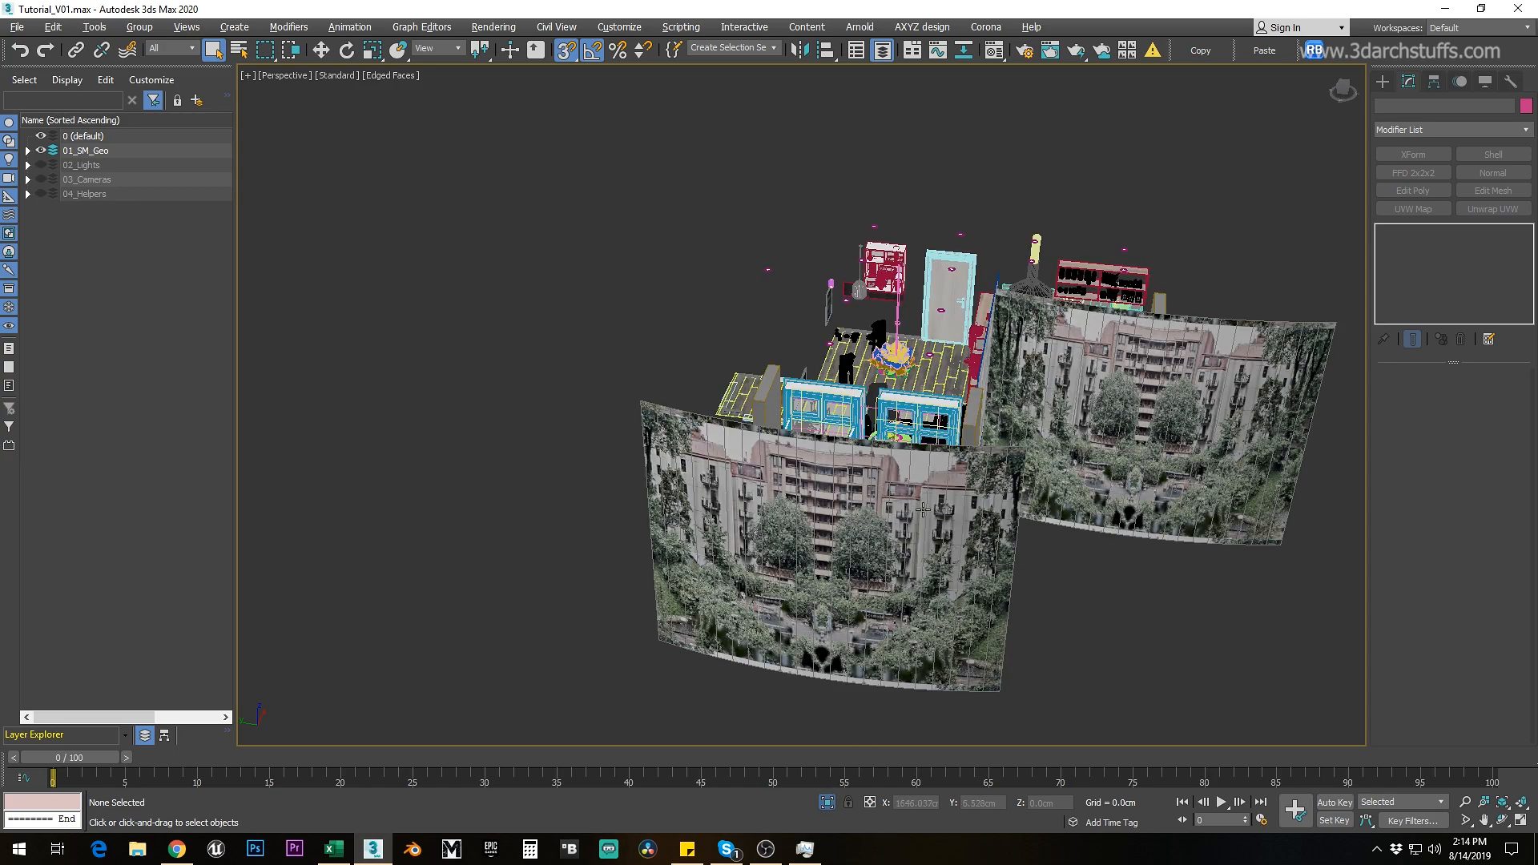
Step: Select the glazed double balcony door with its frame and isolate it
{"action": "middle_click_drag", "start_coordinate": [993, 364], "coordinate": [740, 392], "text": "alt"}
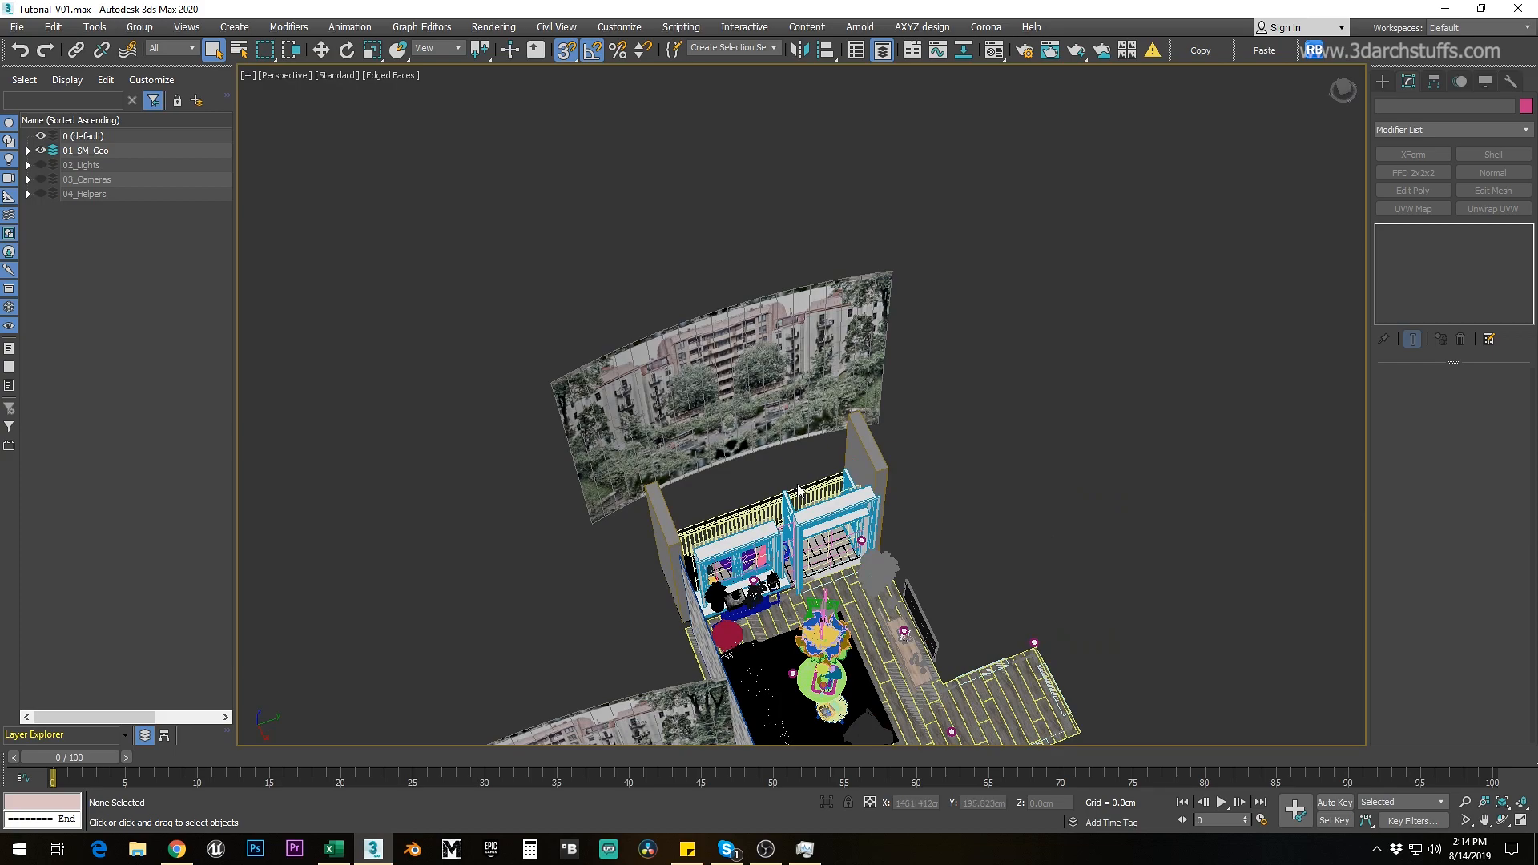
{"action": "scroll", "coordinate": [798, 490], "scroll_direction": "up", "scroll_amount": 3}
{"action": "left_click", "coordinate": [934, 512]}
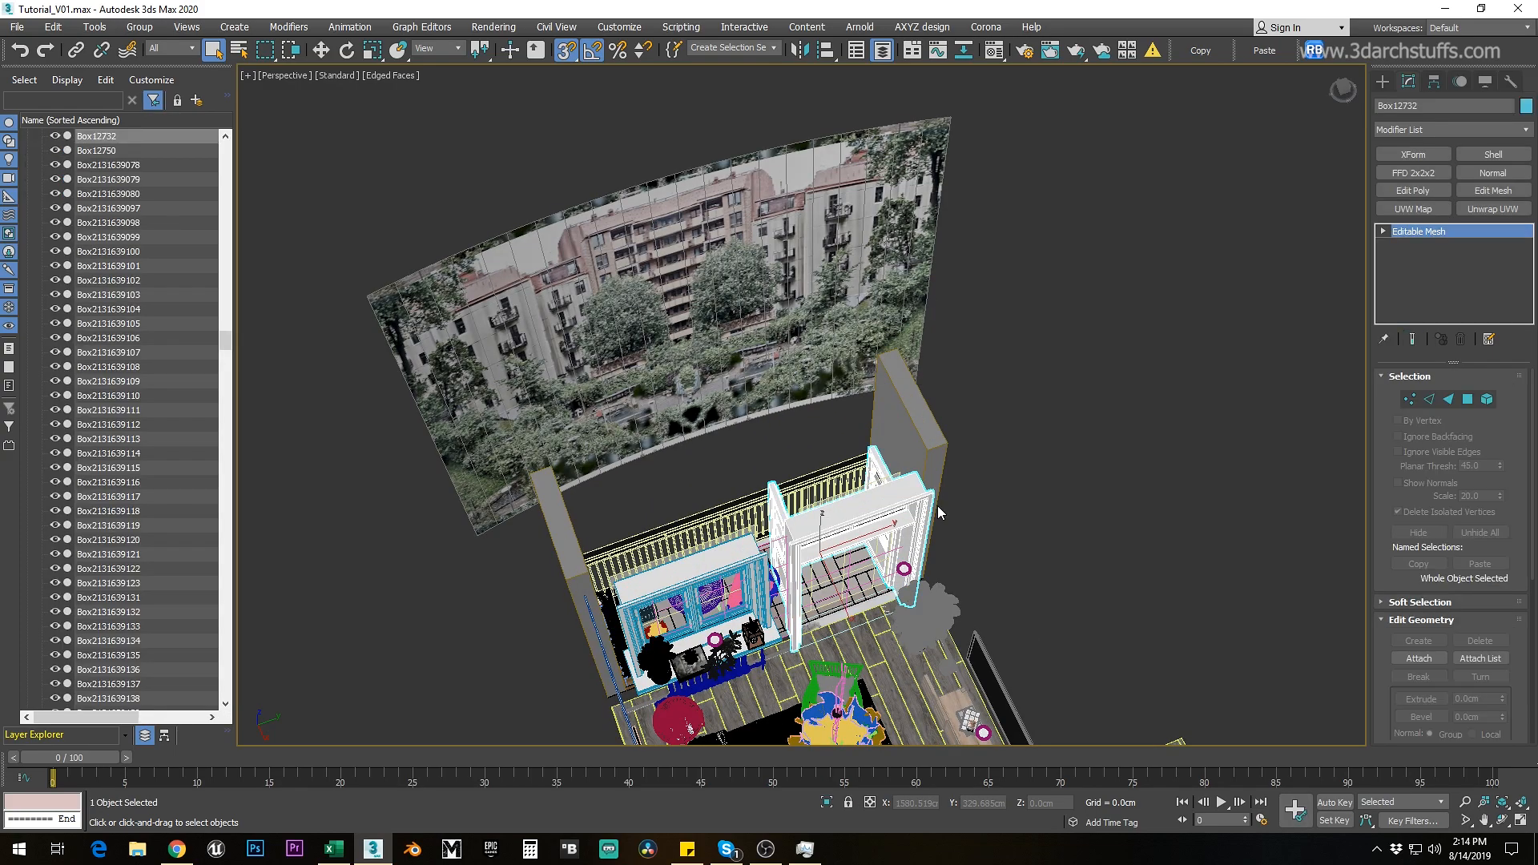
{"action": "key", "text": "alt+q"}
{"action": "middle_click_drag", "start_coordinate": [1116, 425], "coordinate": [1328, 242], "text": "alt"}
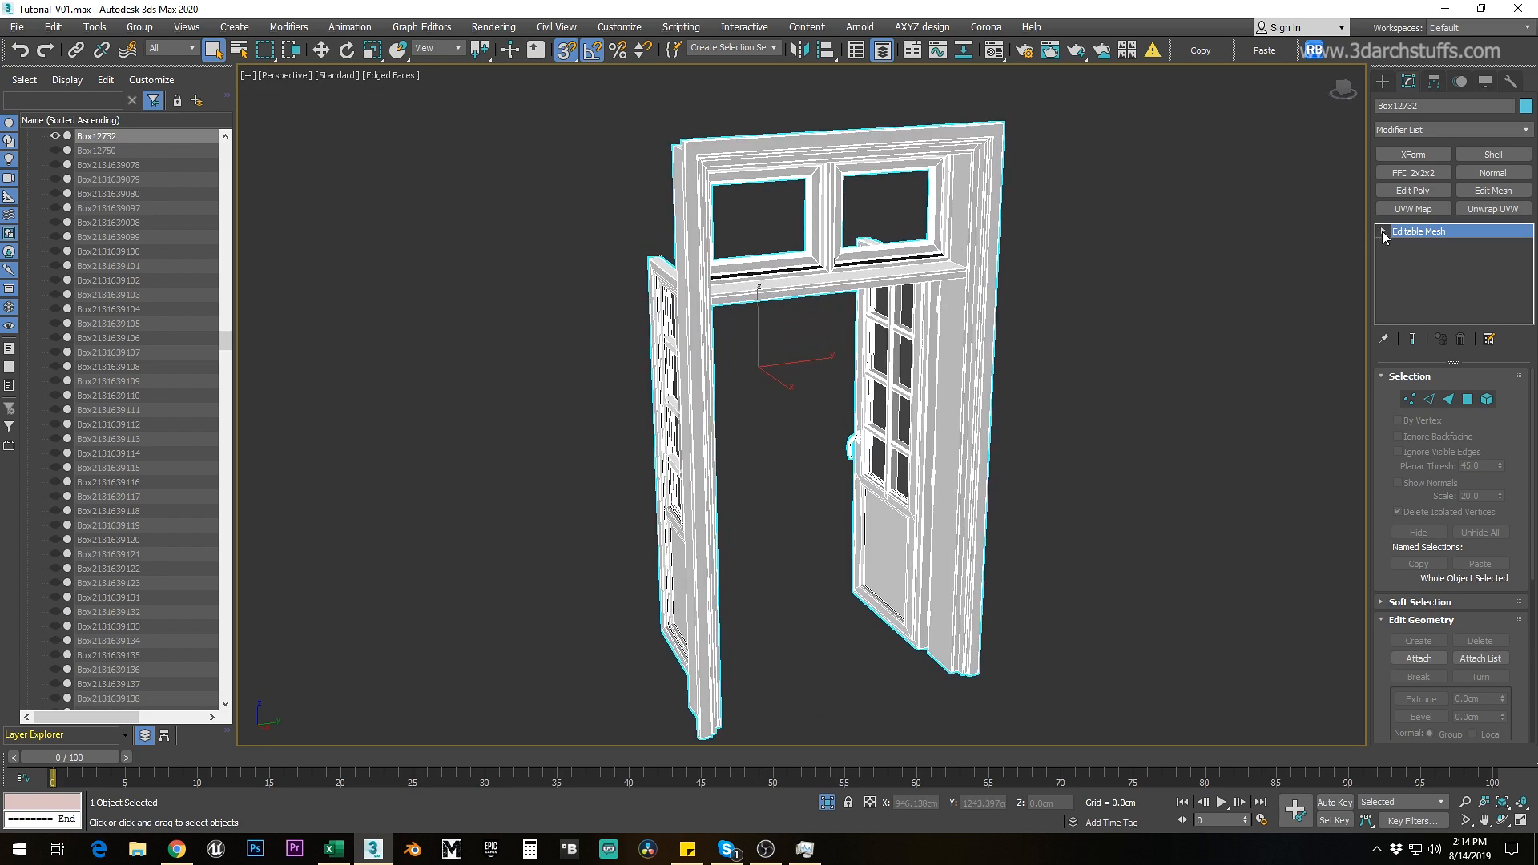
Step: Check the elements of the balcony door by selecting individual glazing bars in its leaf
{"action": "left_click", "coordinate": [1414, 297]}
{"action": "key", "text": "ctrl+a"}
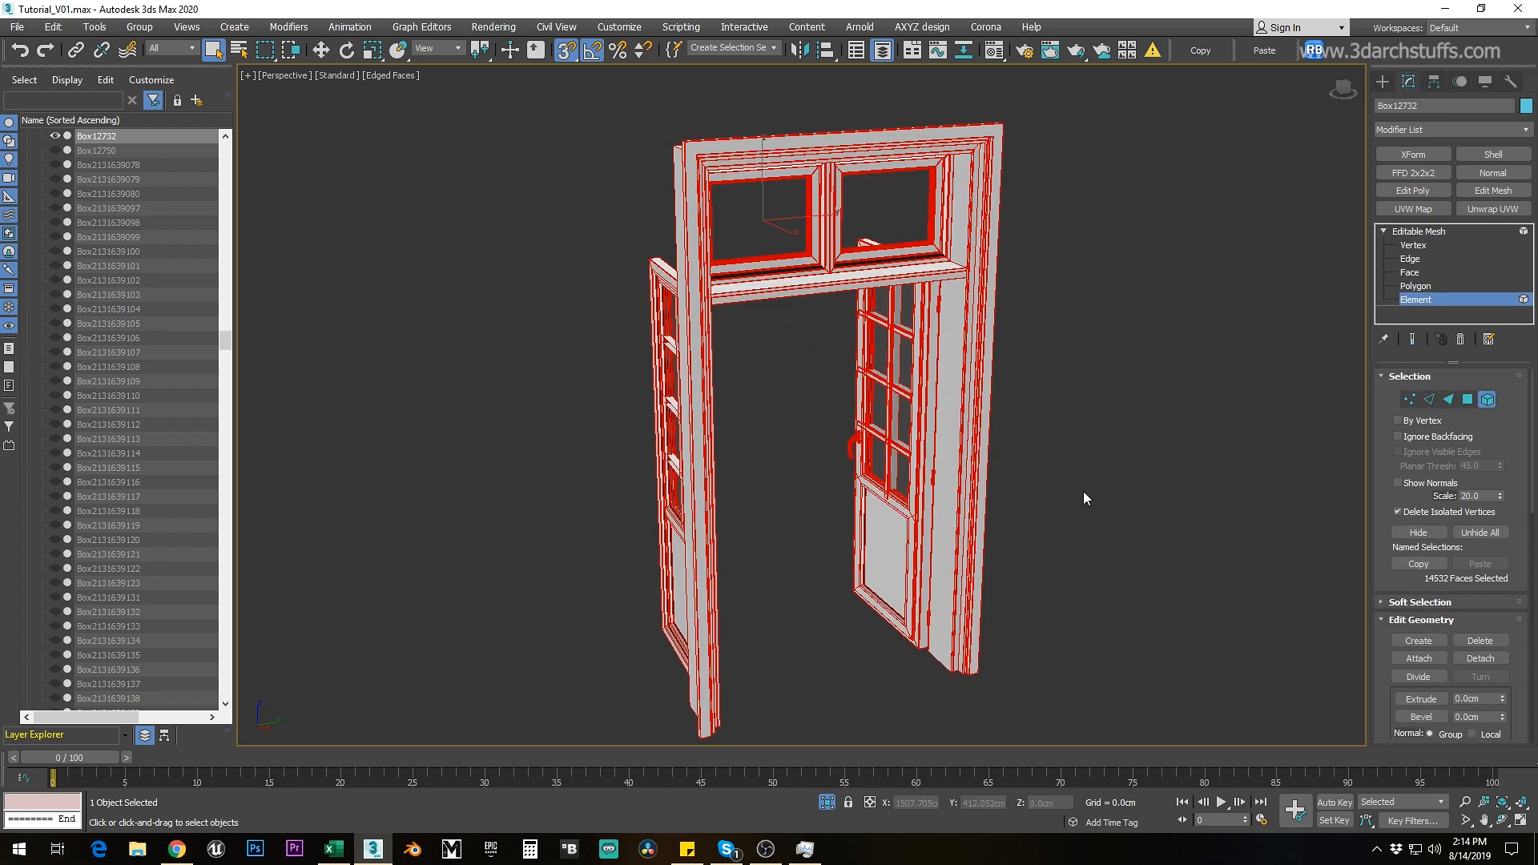
{"action": "middle_click_drag", "start_coordinate": [1116, 482], "coordinate": [688, 483], "text": "alt"}
{"action": "scroll", "coordinate": [688, 483], "scroll_direction": "up", "scroll_amount": 6}
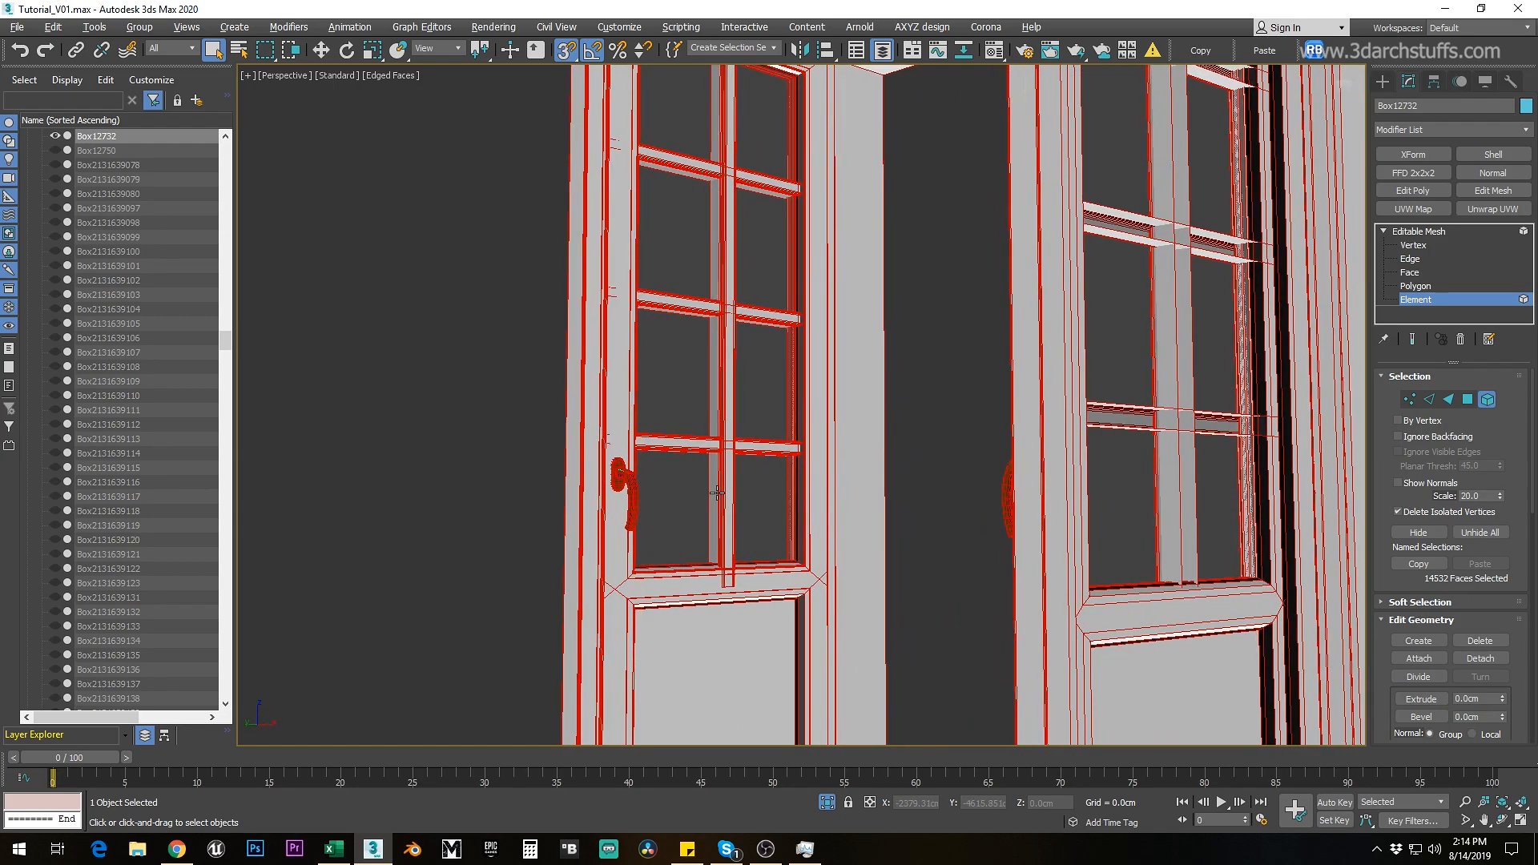
{"action": "left_click", "coordinate": [721, 346]}
{"action": "middle_click_drag", "start_coordinate": [723, 251], "coordinate": [693, 244], "text": "alt"}
{"action": "left_click", "coordinate": [688, 242]}
{"action": "scroll", "coordinate": [674, 239], "scroll_direction": "down", "scroll_amount": 5}
{"action": "middle_click_drag", "start_coordinate": [696, 352], "coordinate": [1012, 336], "text": "alt"}
Step: Select all elements of the balcony door and explode them into separate objects named Object
{"action": "key", "text": "ctrl+a"}
{"action": "middle_click_drag", "start_coordinate": [790, 381], "coordinate": [883, 380], "text": "alt"}
{"action": "scroll", "coordinate": [1458, 686], "scroll_direction": "down", "scroll_amount": 6}
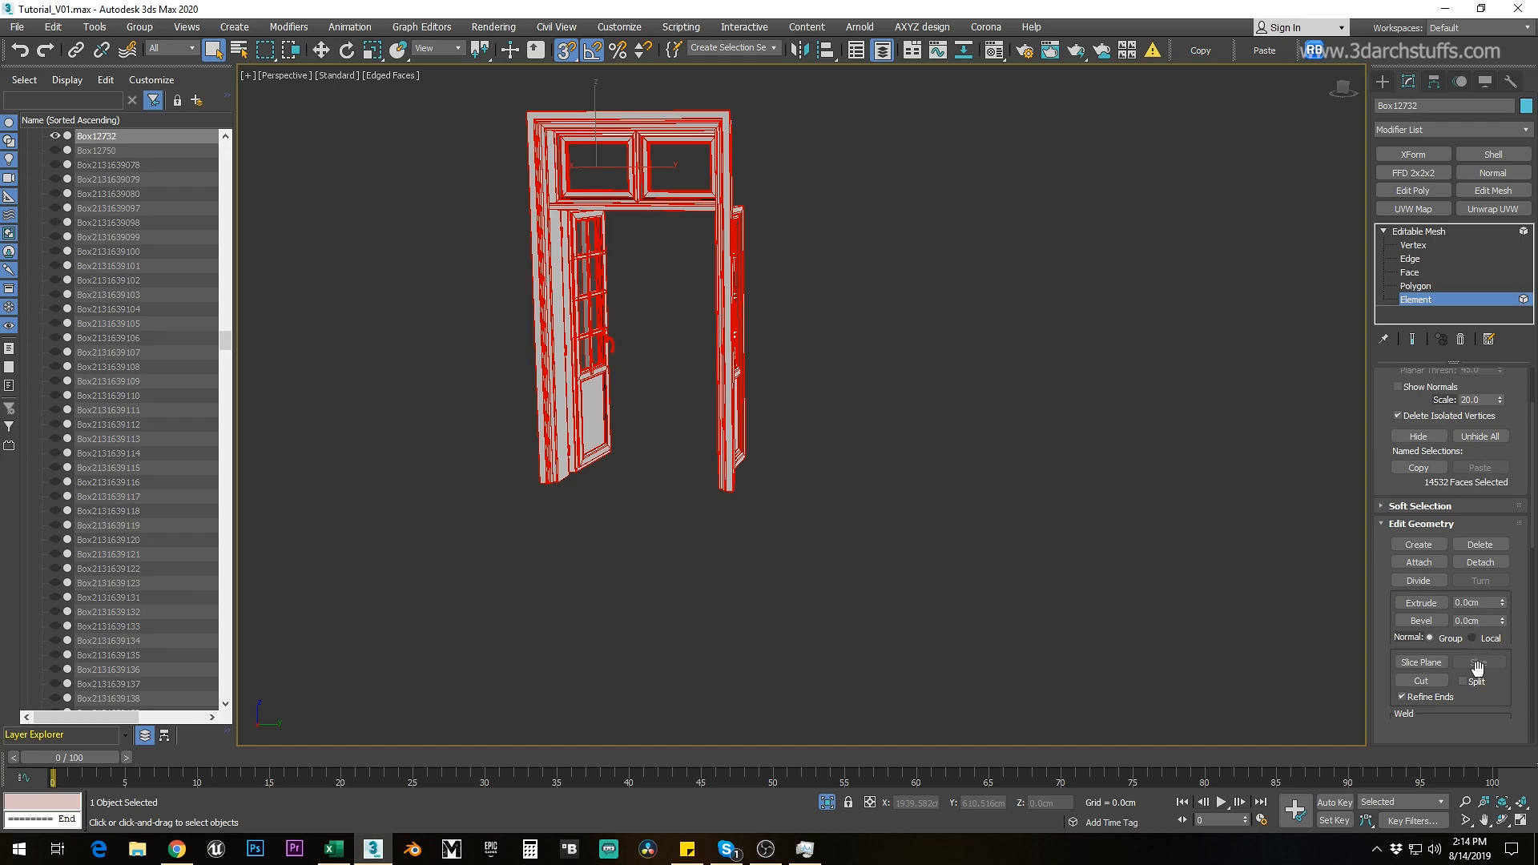
{"action": "left_click", "coordinate": [1419, 617]}
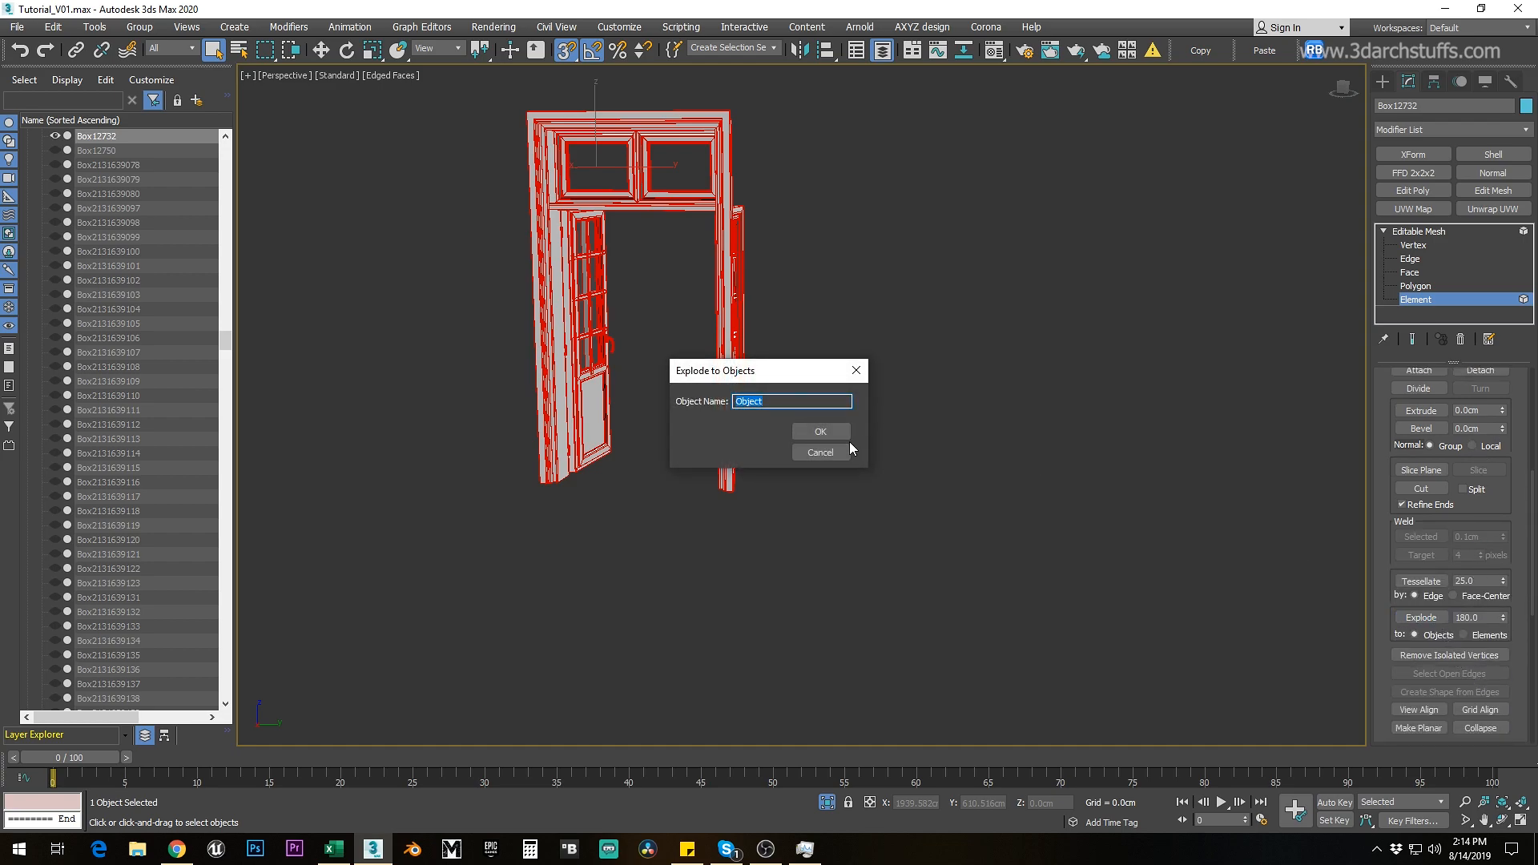
{"action": "left_click", "coordinate": [817, 430]}
{"action": "left_click", "coordinate": [1445, 231]}
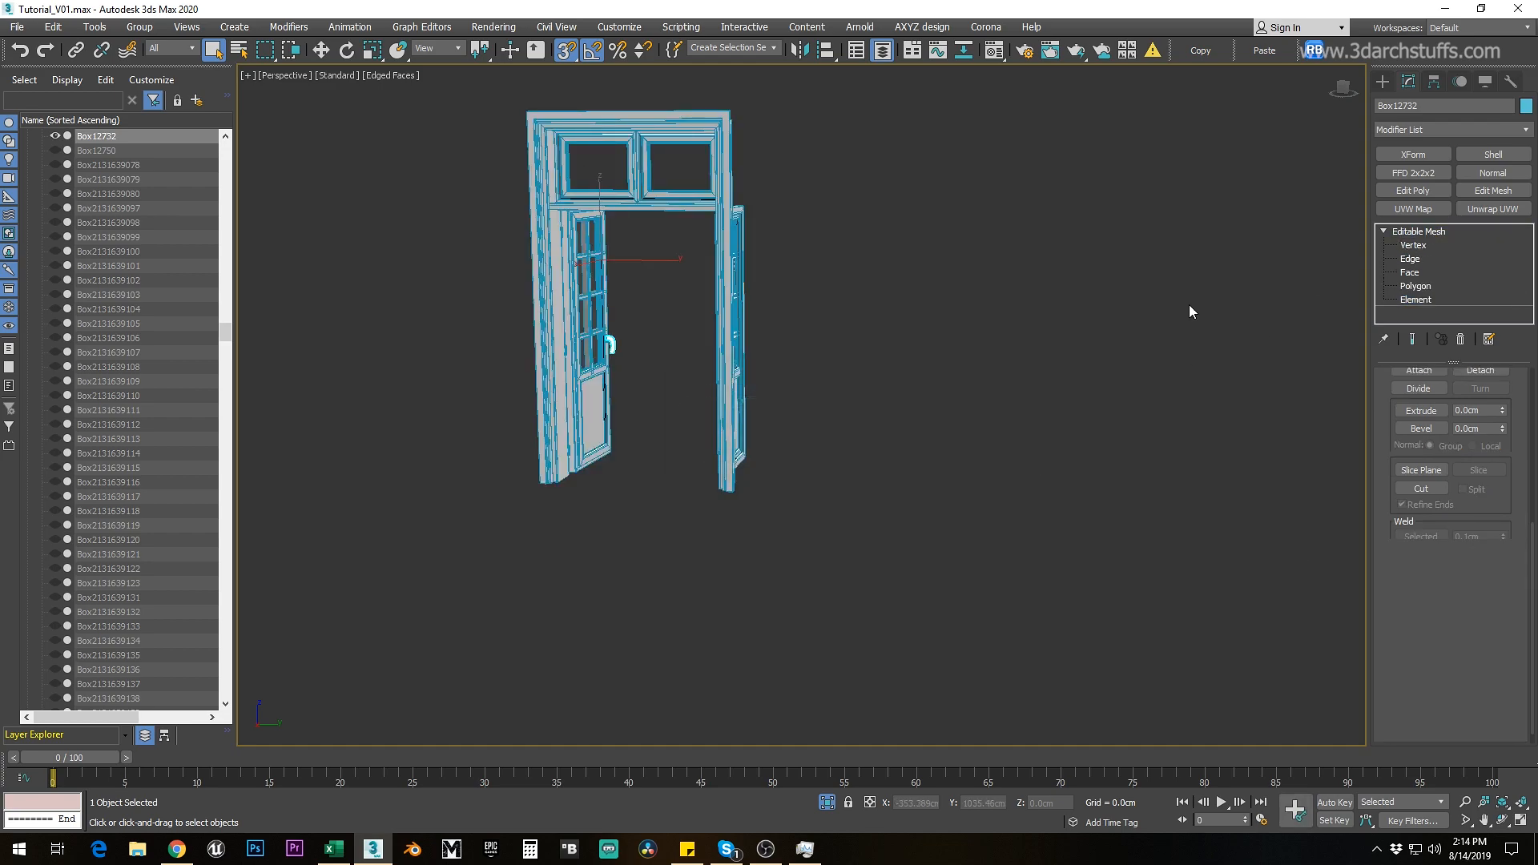
Step: Check the separation of the exploded balcony door by selecting a glazing bar and a frame part individually
{"action": "left_click", "coordinate": [800, 345]}
{"action": "scroll", "coordinate": [559, 325], "scroll_direction": "up", "scroll_amount": 8}
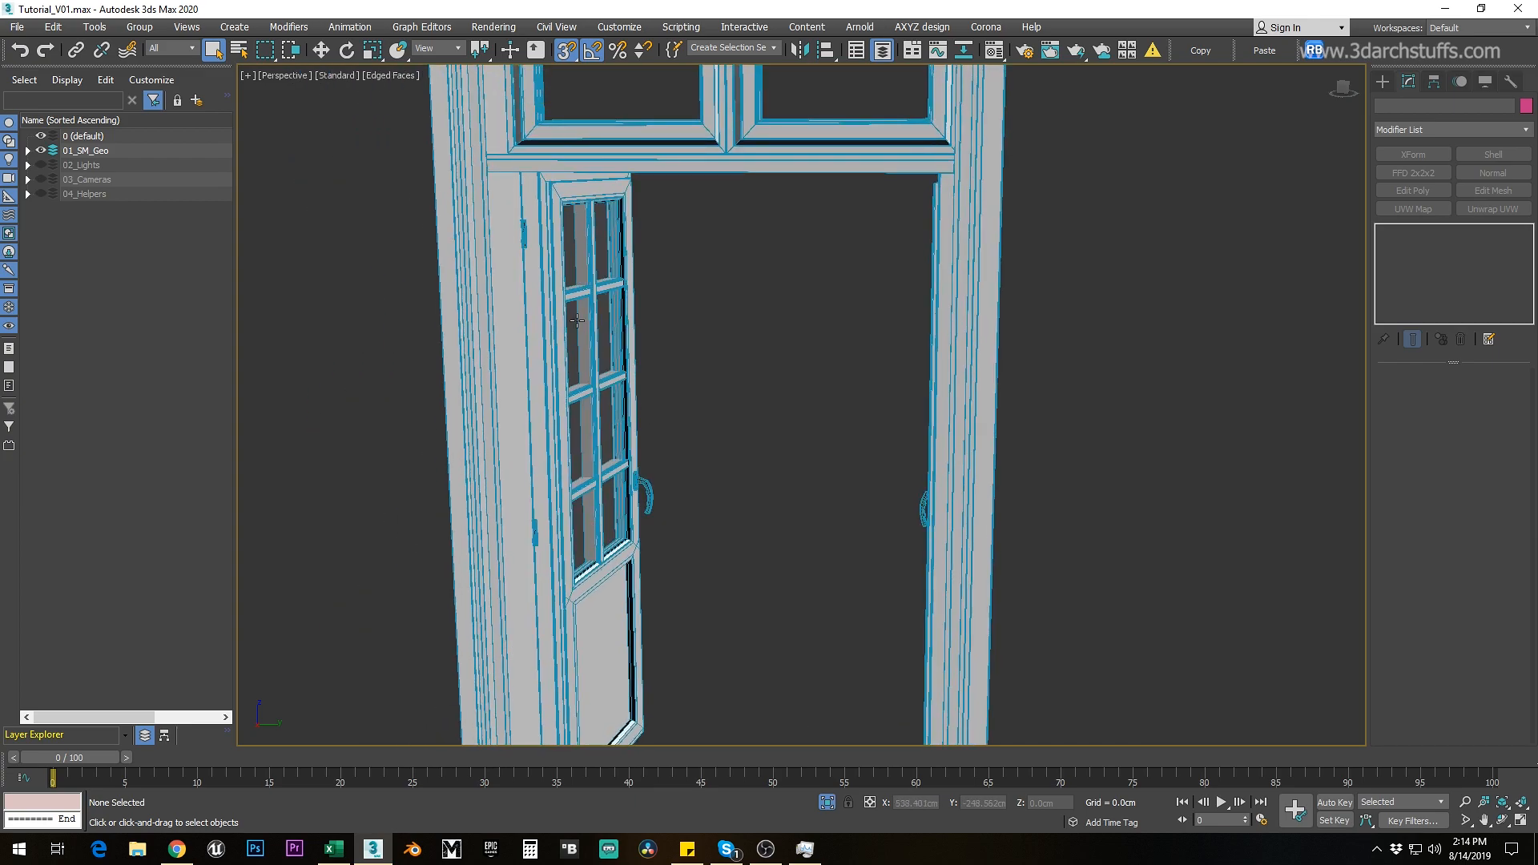
{"action": "left_click", "coordinate": [590, 279]}
{"action": "mouse_move", "coordinate": [677, 349]}
{"action": "middle_mouse_down", "text": "alt"}
{"action": "mouse_move", "coordinate": [634, 346]}
{"action": "mouse_move", "coordinate": [671, 324]}
{"action": "middle_mouse_up", "text": "alt"}
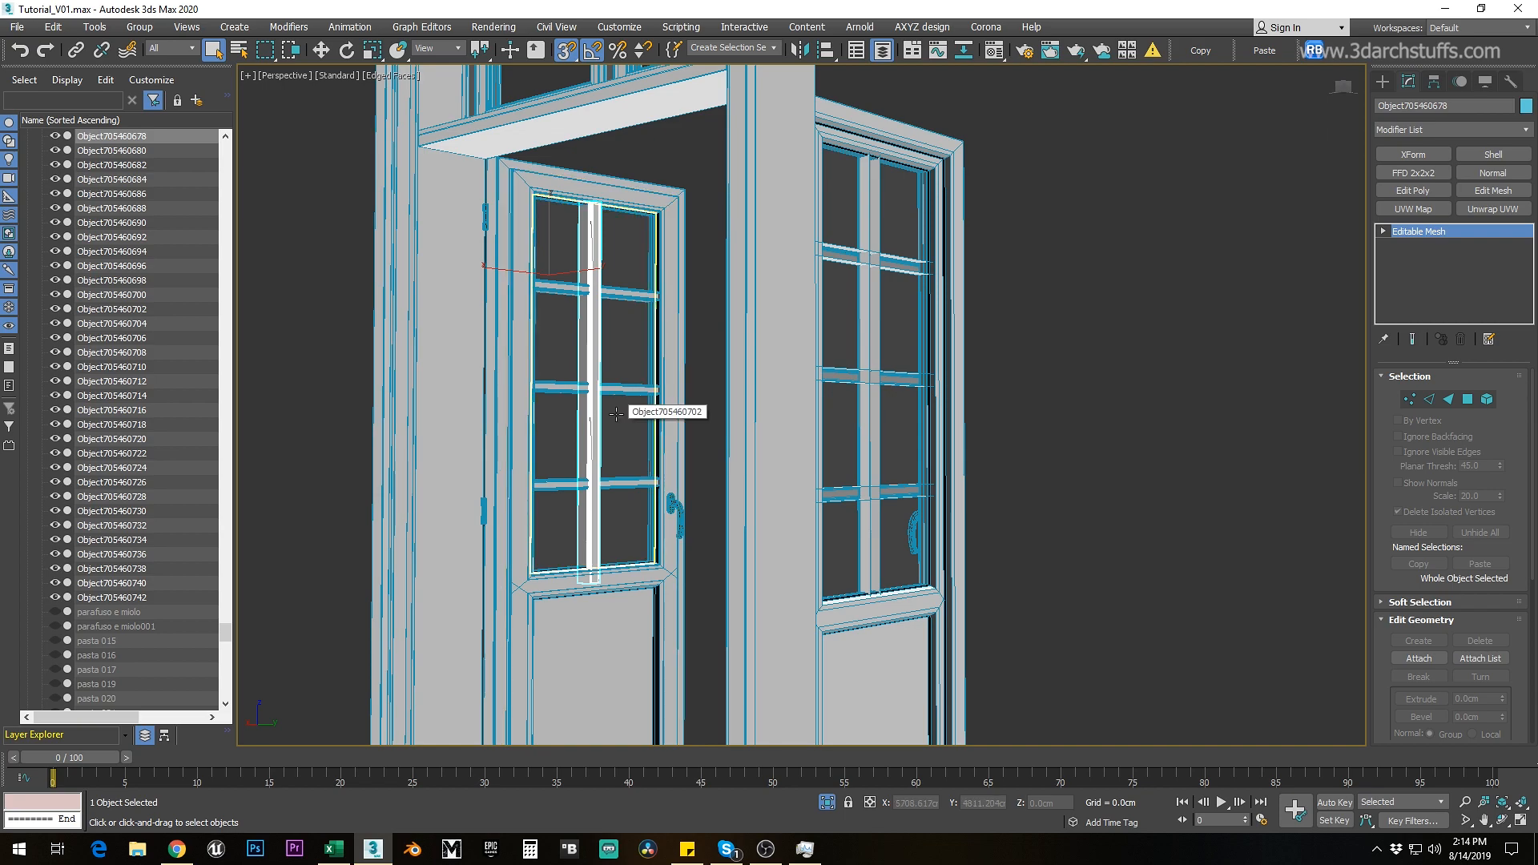
{"action": "left_click", "coordinate": [997, 364]}
{"action": "left_click", "coordinate": [897, 313]}
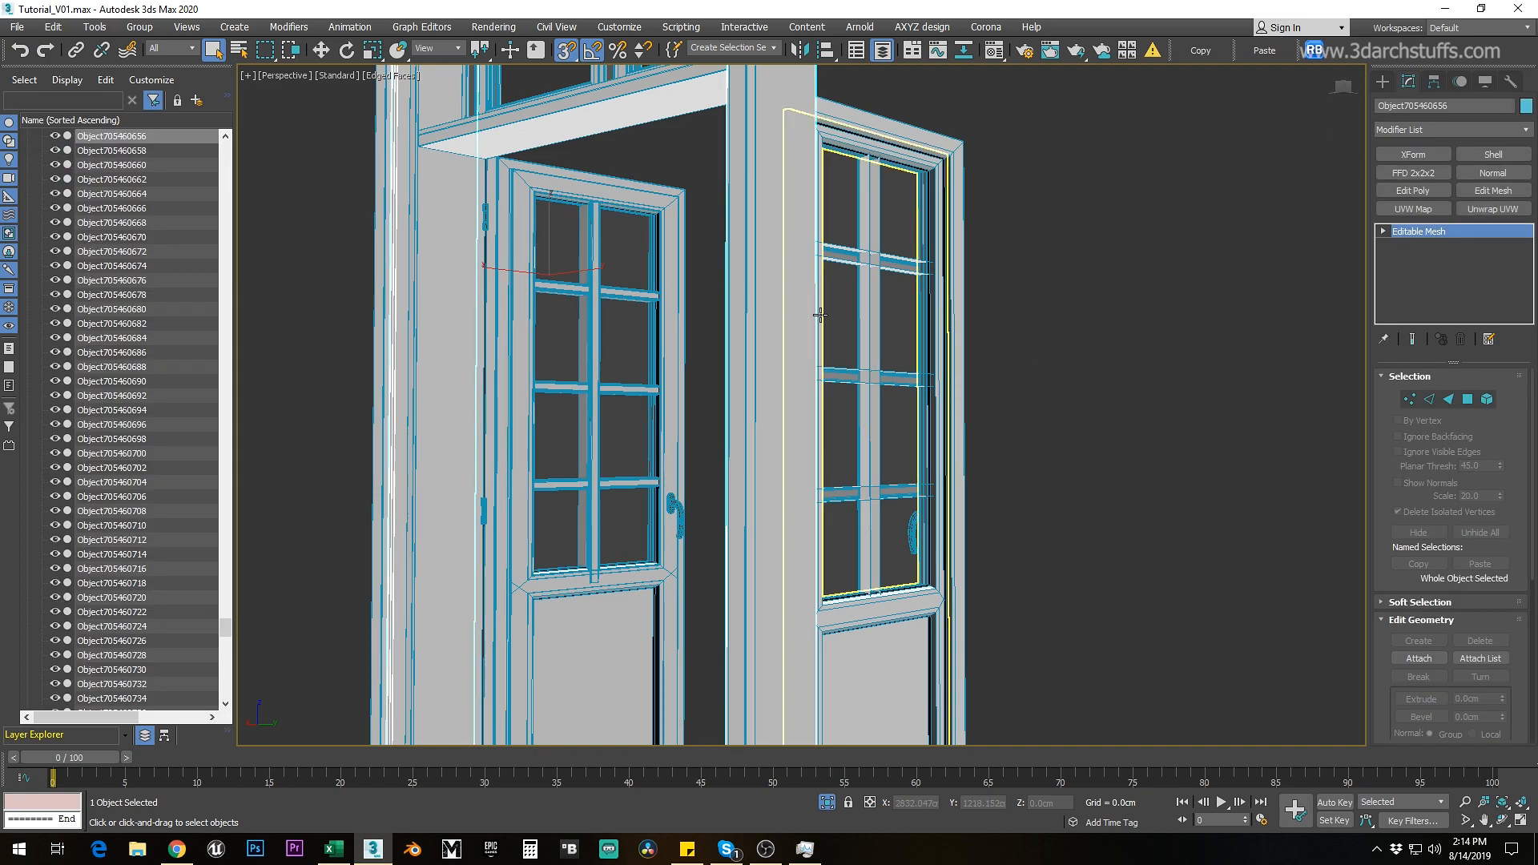
{"action": "scroll", "coordinate": [897, 312], "scroll_direction": "down", "scroll_amount": 5}
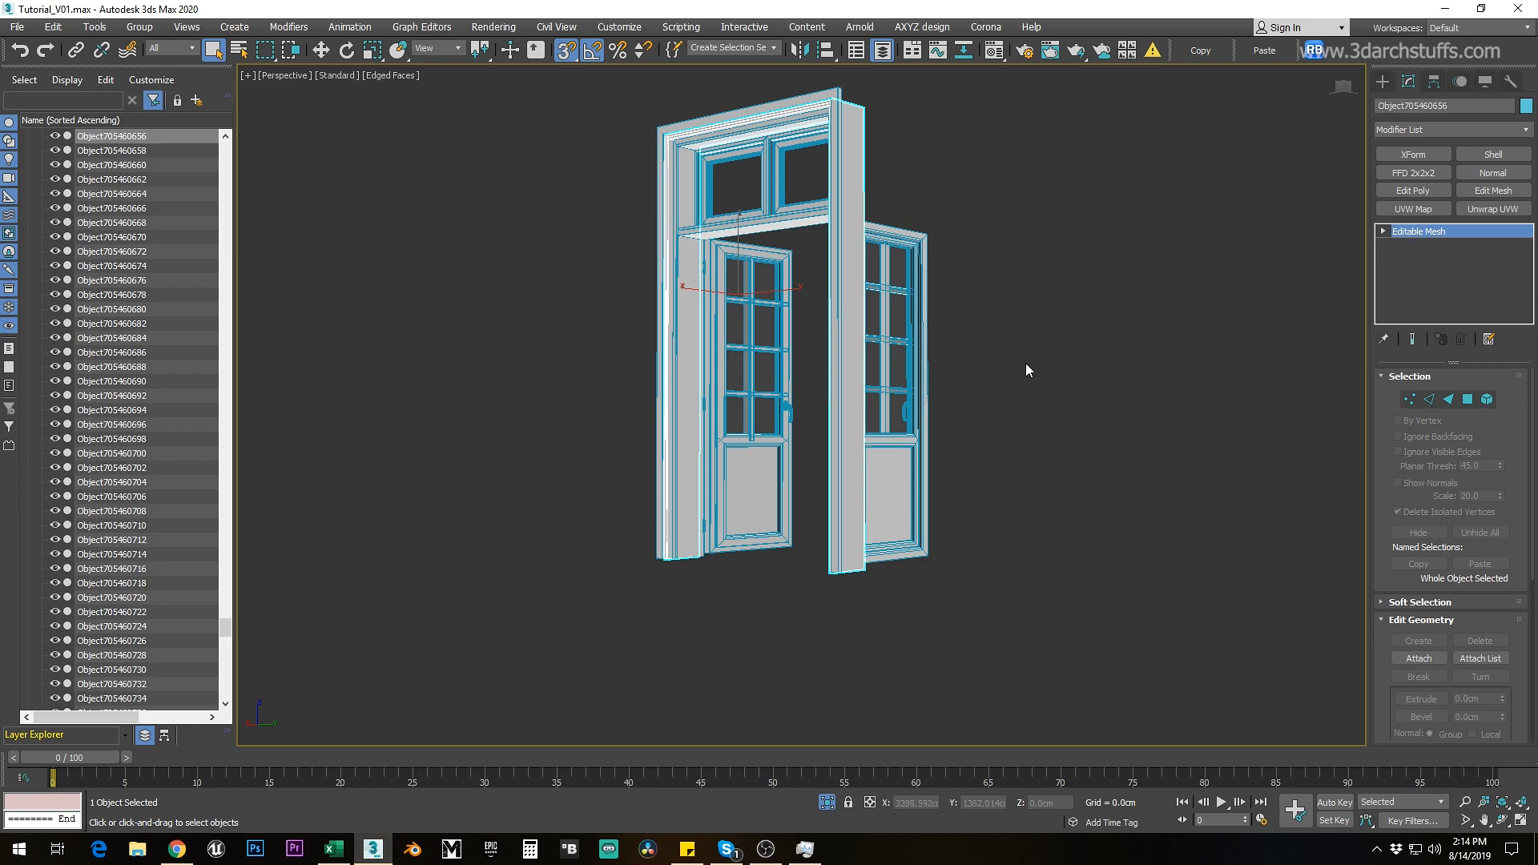
Step: Select every part of the exploded balcony door, hide them, and end the isolation
{"action": "key", "text": "ctrl+a"}
{"action": "key", "text": "Delete"}
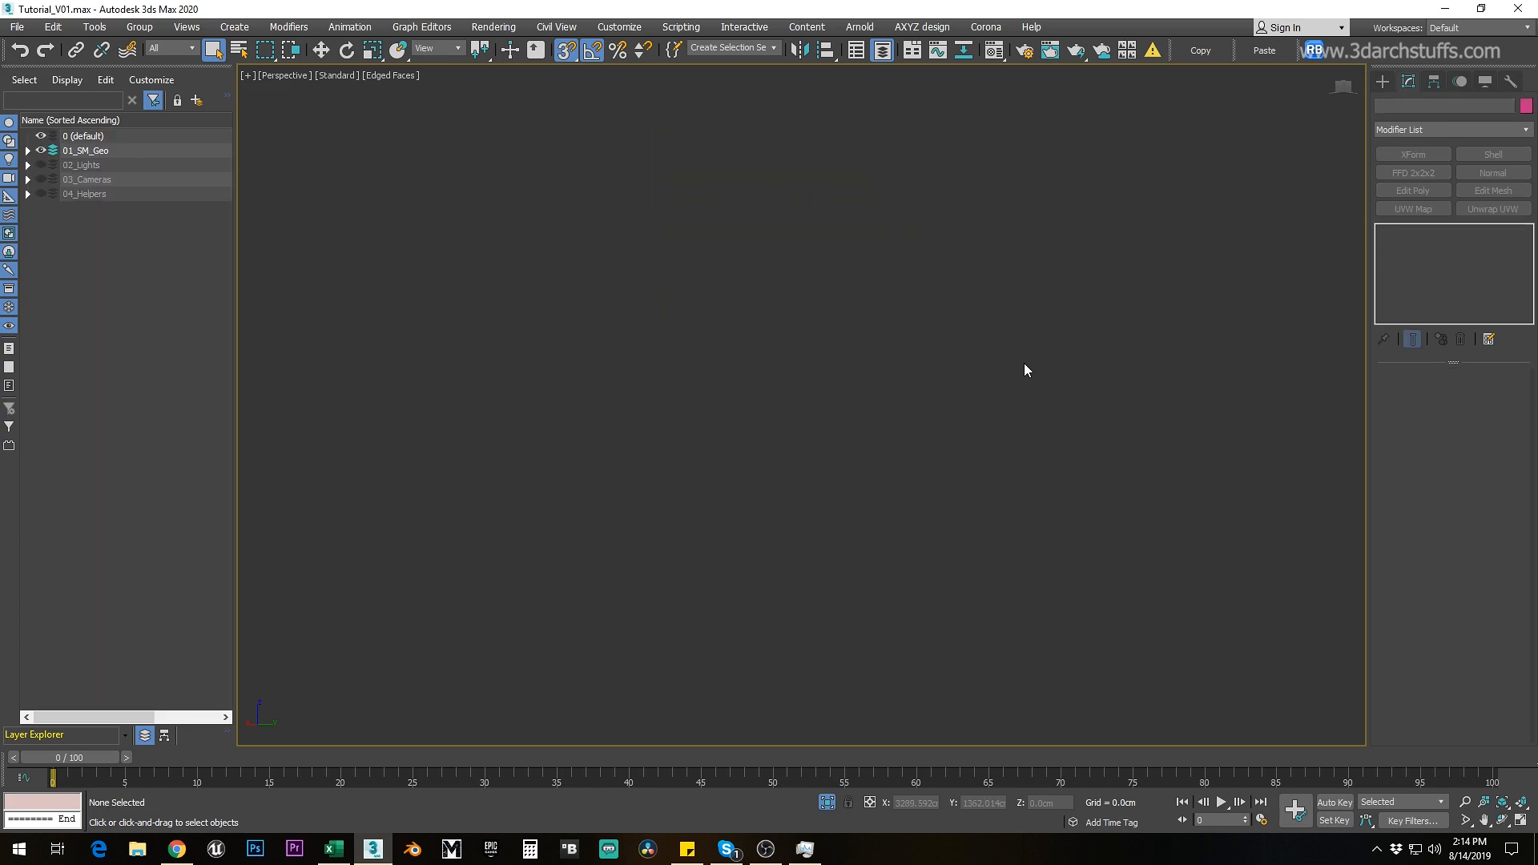
{"action": "left_click", "coordinate": [826, 802]}
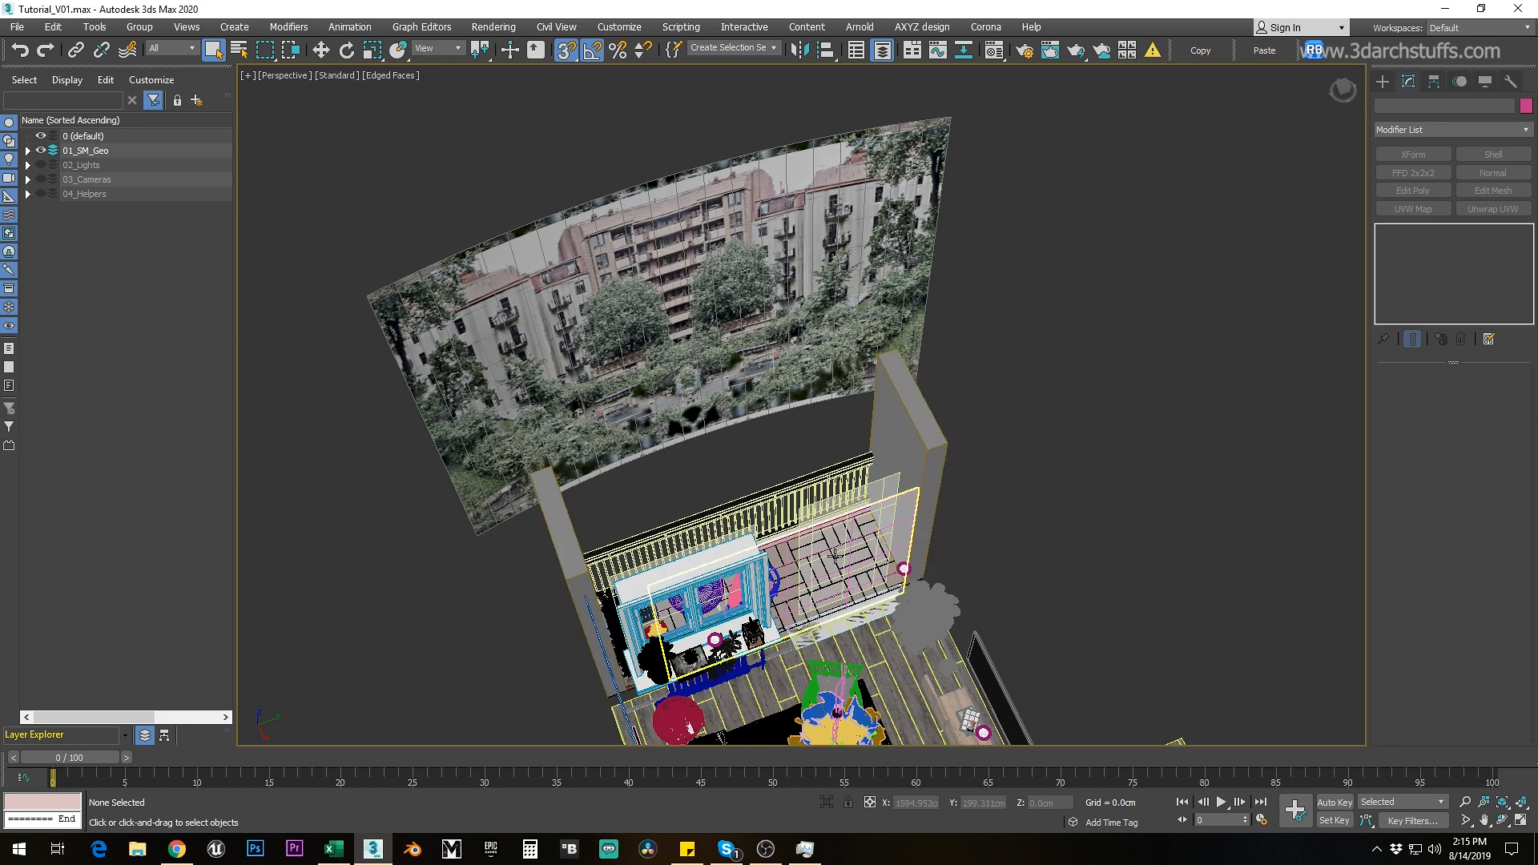
Step: Isolate the window beside the balcony door and explode all its elements into separate objects named Object
{"action": "left_click", "coordinate": [736, 550]}
{"action": "key", "text": "alt+q"}
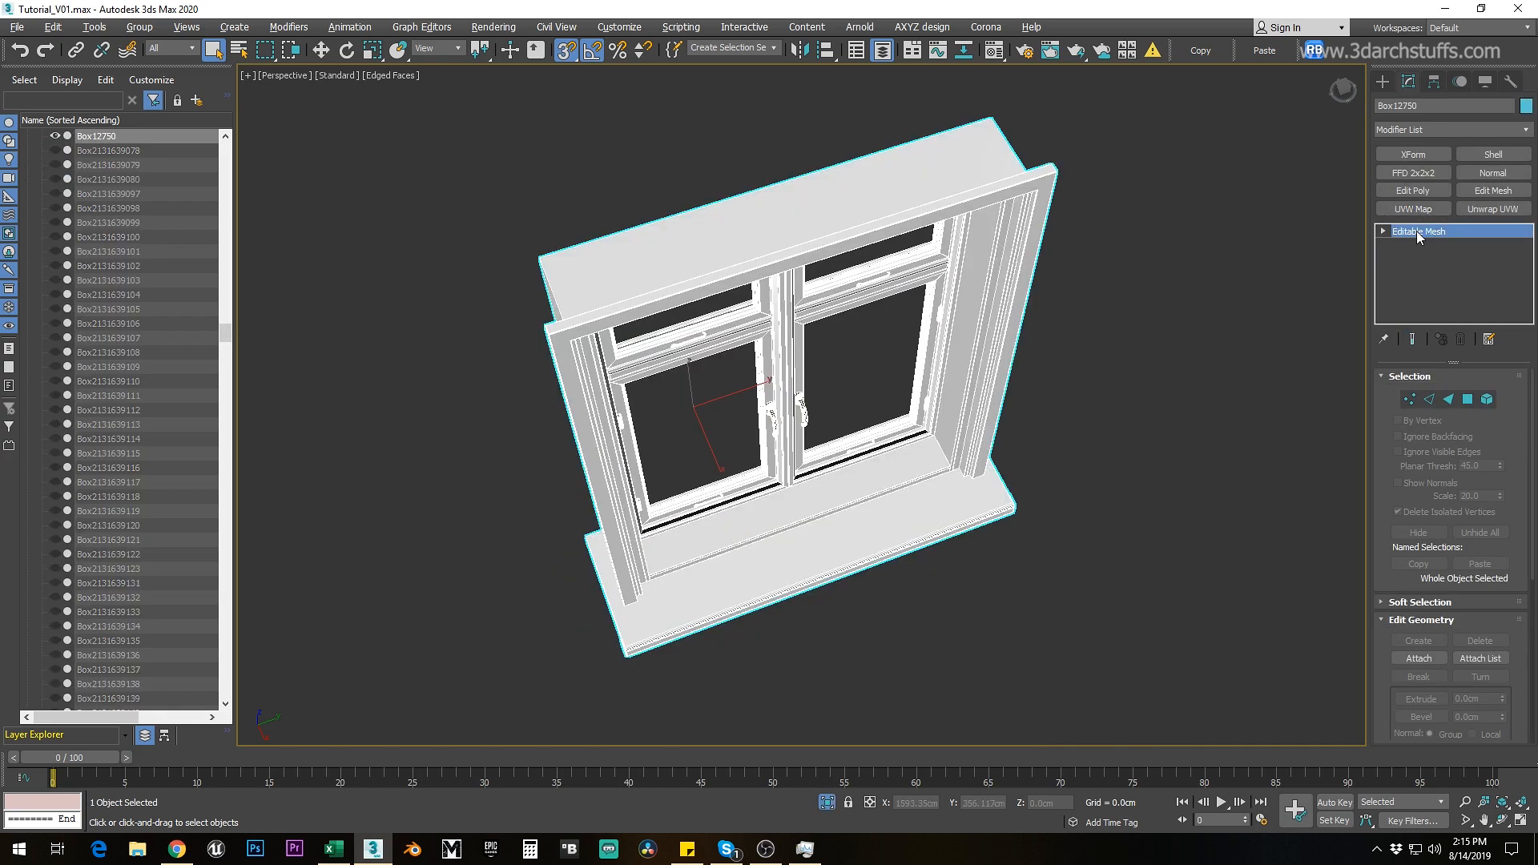
{"action": "left_click", "coordinate": [1415, 299]}
{"action": "middle_click_drag", "start_coordinate": [1281, 320], "coordinate": [1080, 358], "text": "alt"}
{"action": "key", "text": "ctrl+a"}
{"action": "scroll", "coordinate": [1418, 652], "scroll_direction": "down", "scroll_amount": 5}
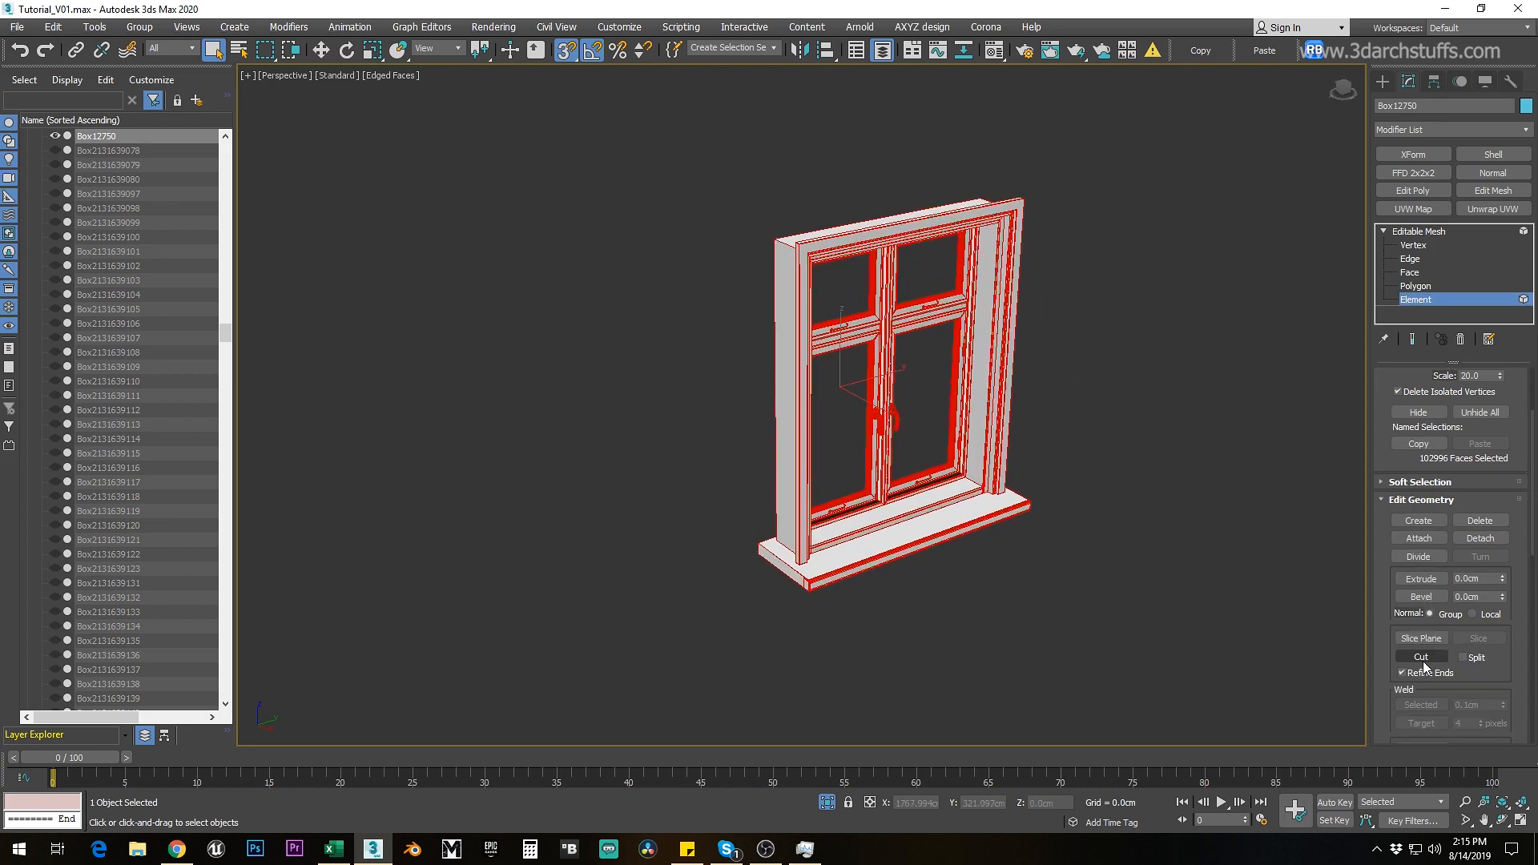
{"action": "left_click", "coordinate": [1421, 689]}
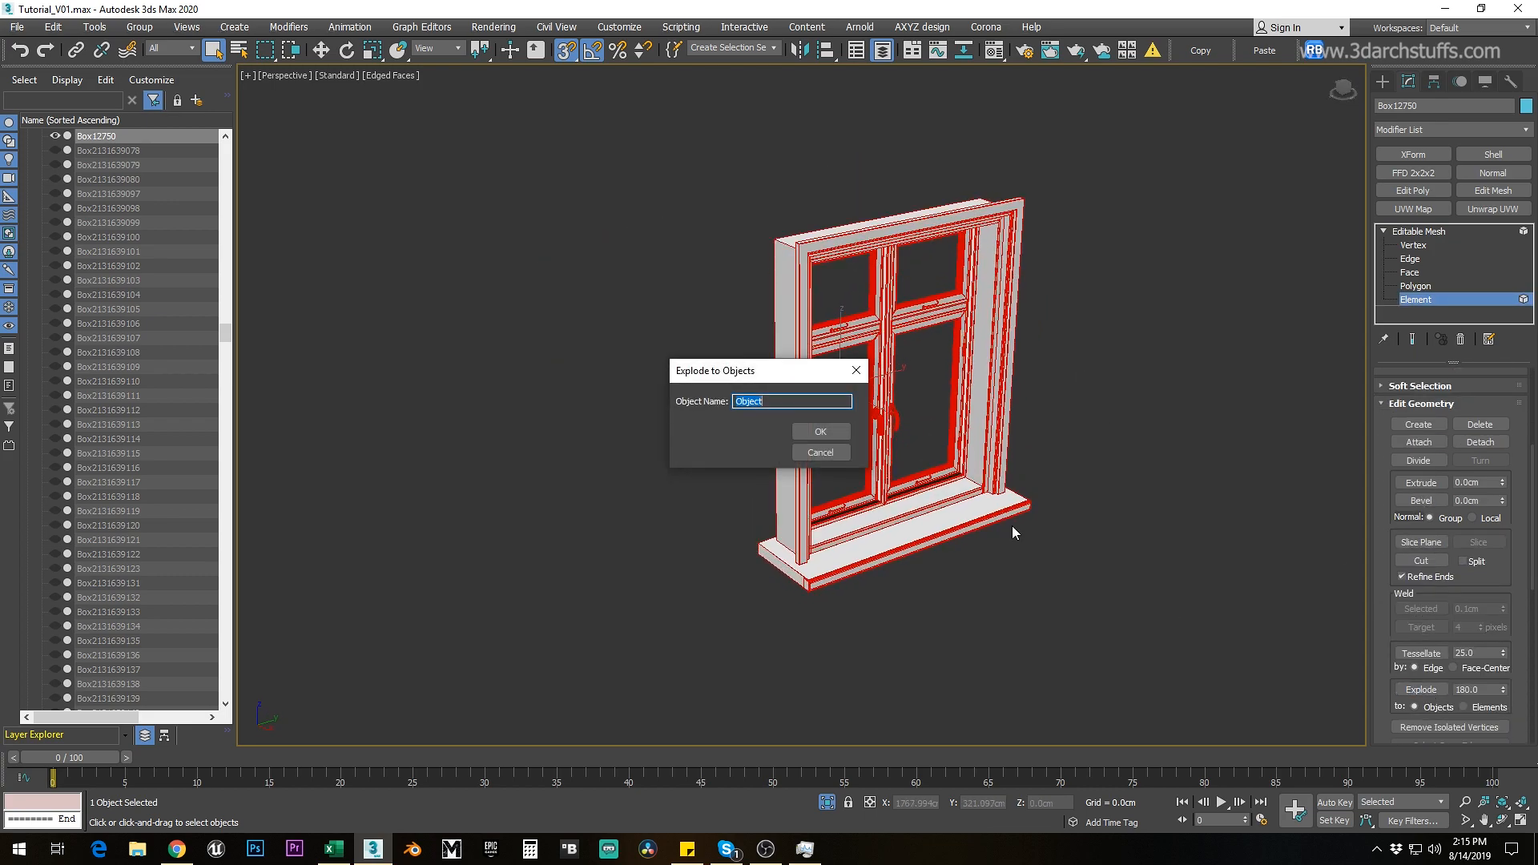
{"action": "left_click", "coordinate": [821, 433]}
{"action": "left_click", "coordinate": [1414, 231]}
Step: Select all parts of the exploded window, hide them, and end the isolation
{"action": "key", "text": "ctrl+a"}
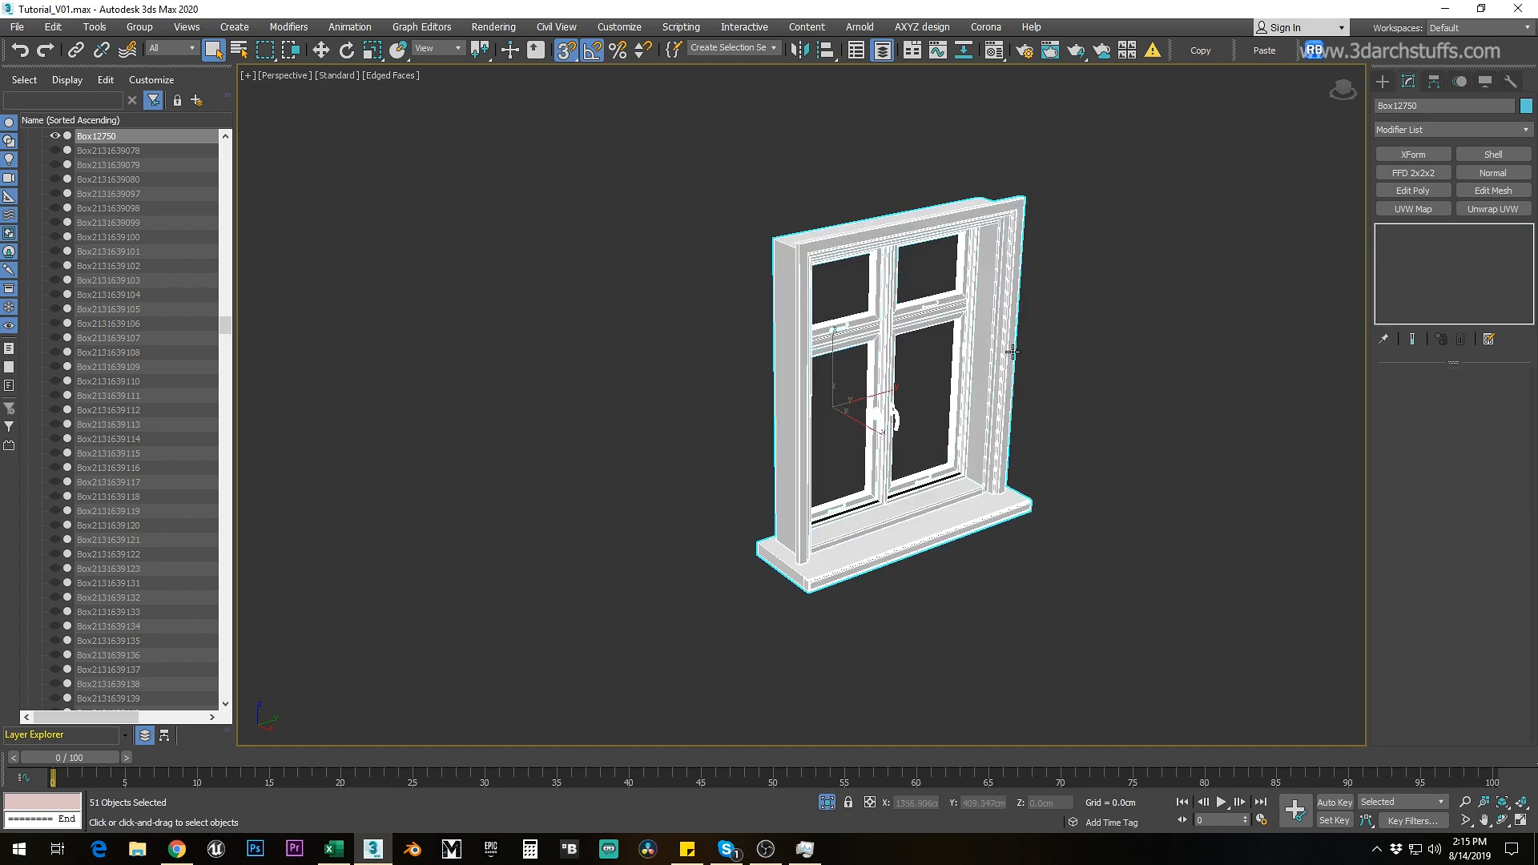
{"action": "key", "text": "Delete"}
{"action": "left_click", "coordinate": [827, 802]}
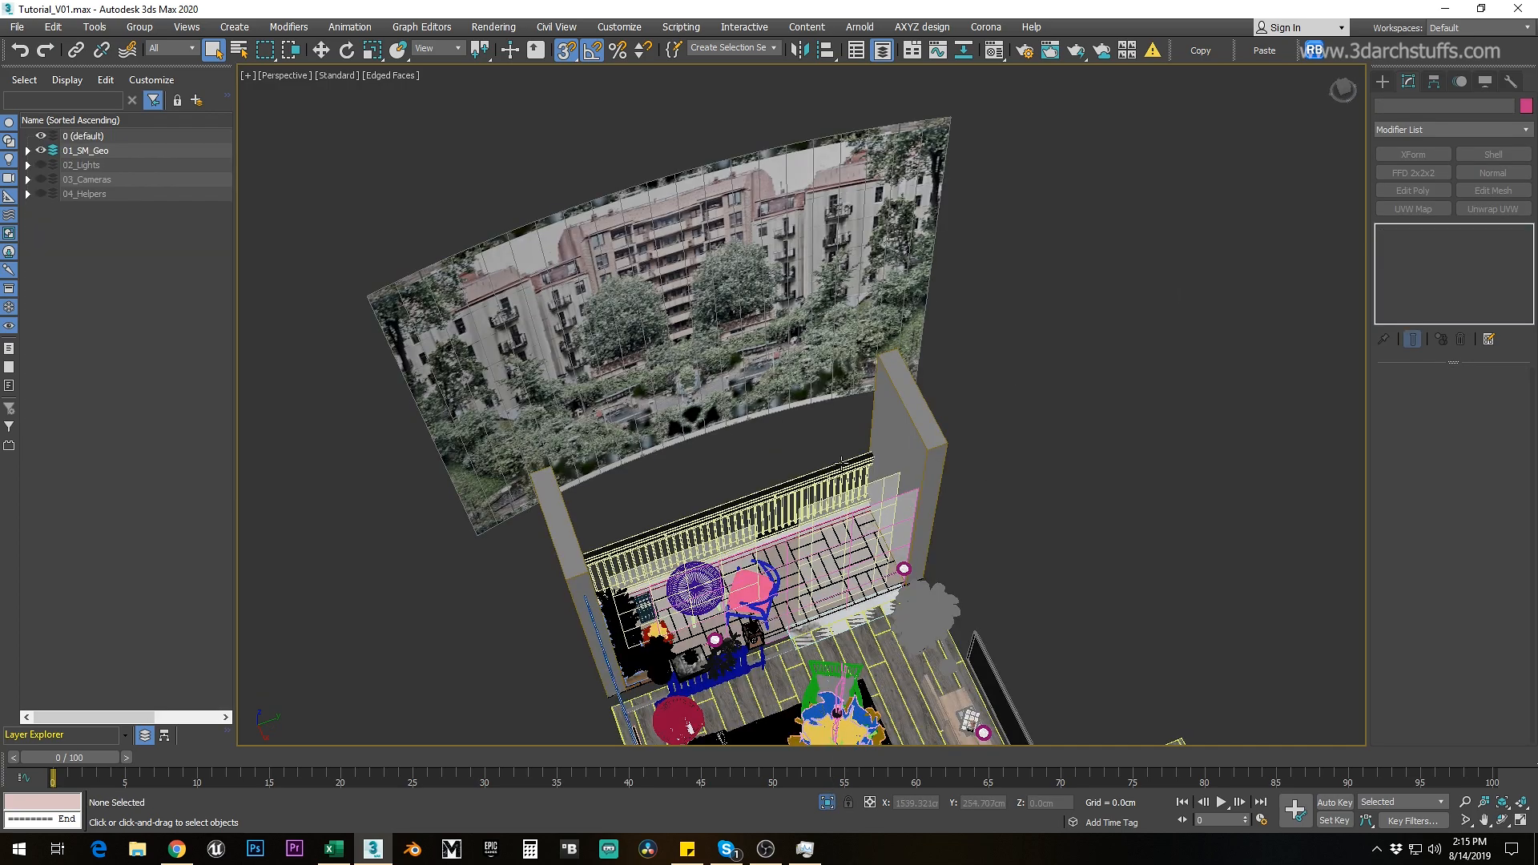
Step: Hide the balcony's two side walls together, and hide the balcony railing
{"action": "scroll", "coordinate": [771, 406], "scroll_direction": "down", "scroll_amount": 5}
{"action": "middle_click_drag", "start_coordinate": [901, 445], "coordinate": [848, 452], "text": "alt"}
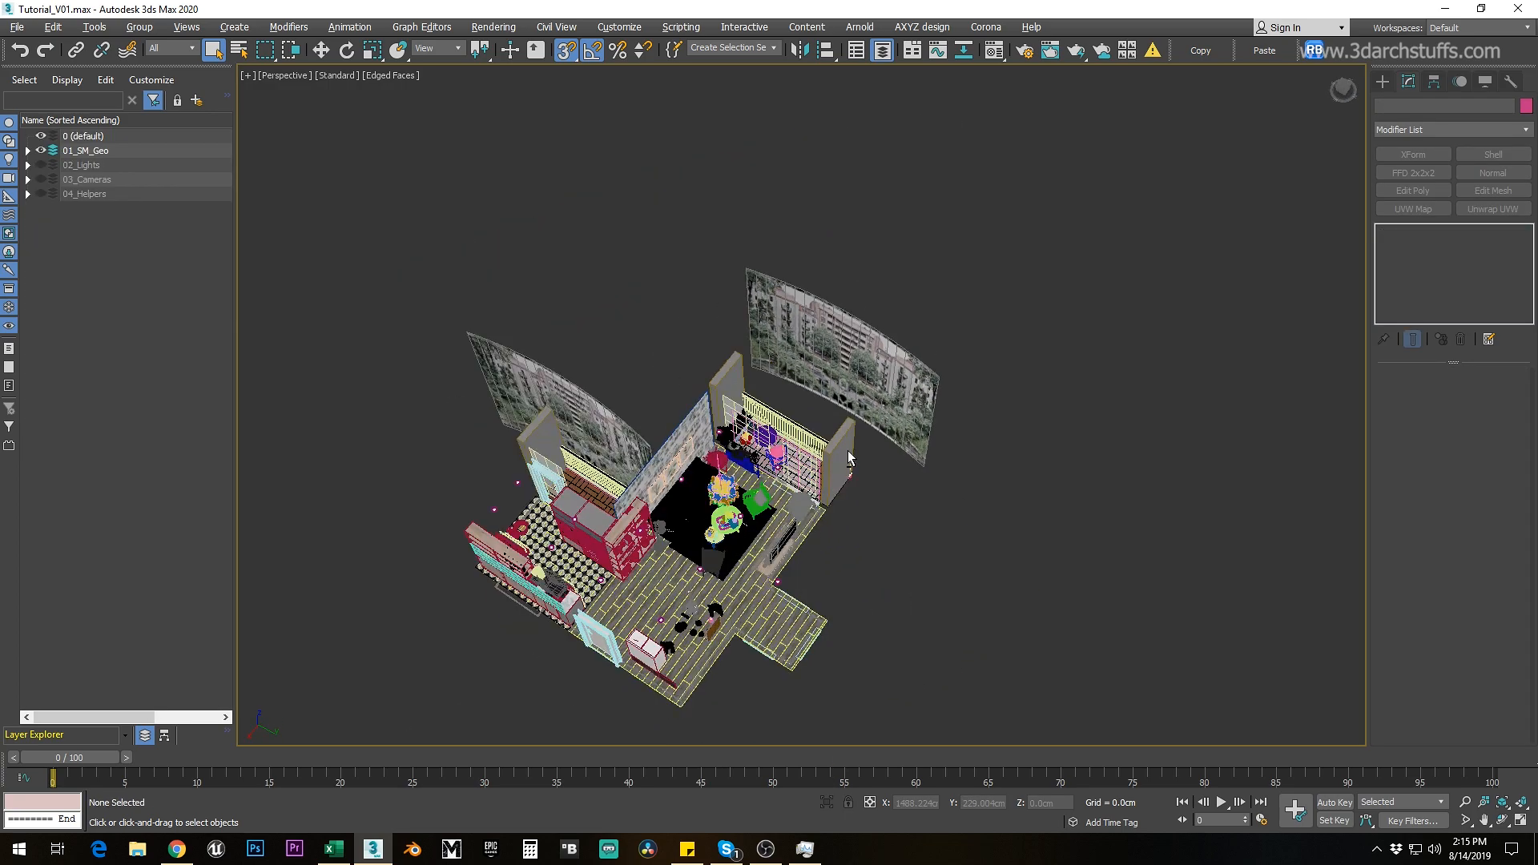
{"action": "scroll", "coordinate": [741, 418], "scroll_direction": "up", "scroll_amount": 5}
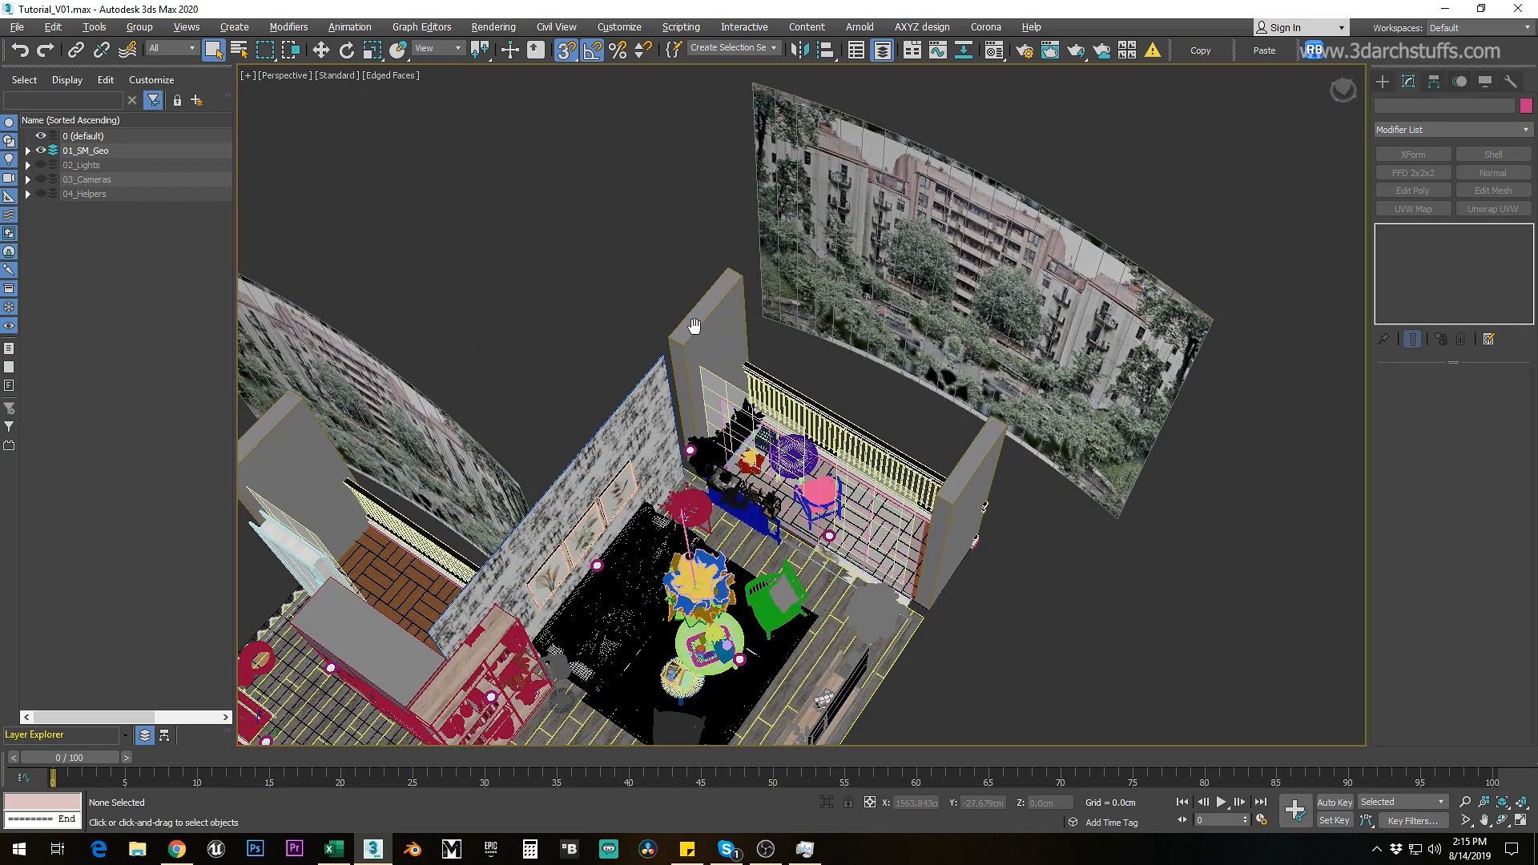
{"action": "middle_click_drag", "start_coordinate": [694, 326], "coordinate": [693, 336]}
{"action": "left_click", "coordinate": [718, 348]}
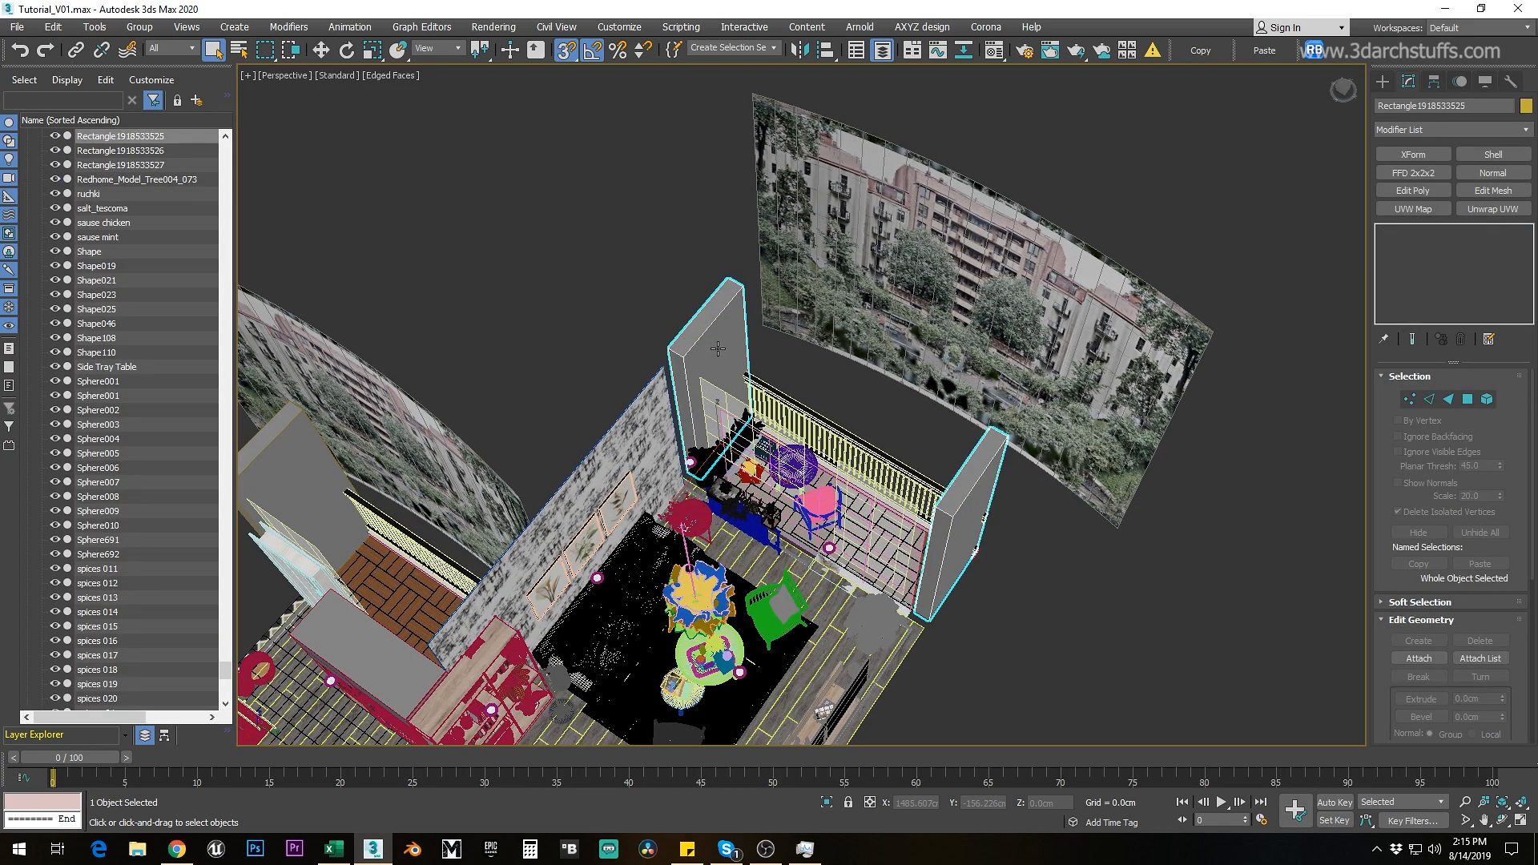
{"action": "key", "text": "Delete"}
{"action": "scroll", "coordinate": [793, 415], "scroll_direction": "up", "scroll_amount": 5}
{"action": "left_click", "coordinate": [803, 401]}
{"action": "scroll", "coordinate": [817, 384], "scroll_direction": "down", "scroll_amount": 2}
{"action": "middle_click_drag", "start_coordinate": [959, 373], "coordinate": [856, 315]}
{"action": "key", "text": "Delete"}
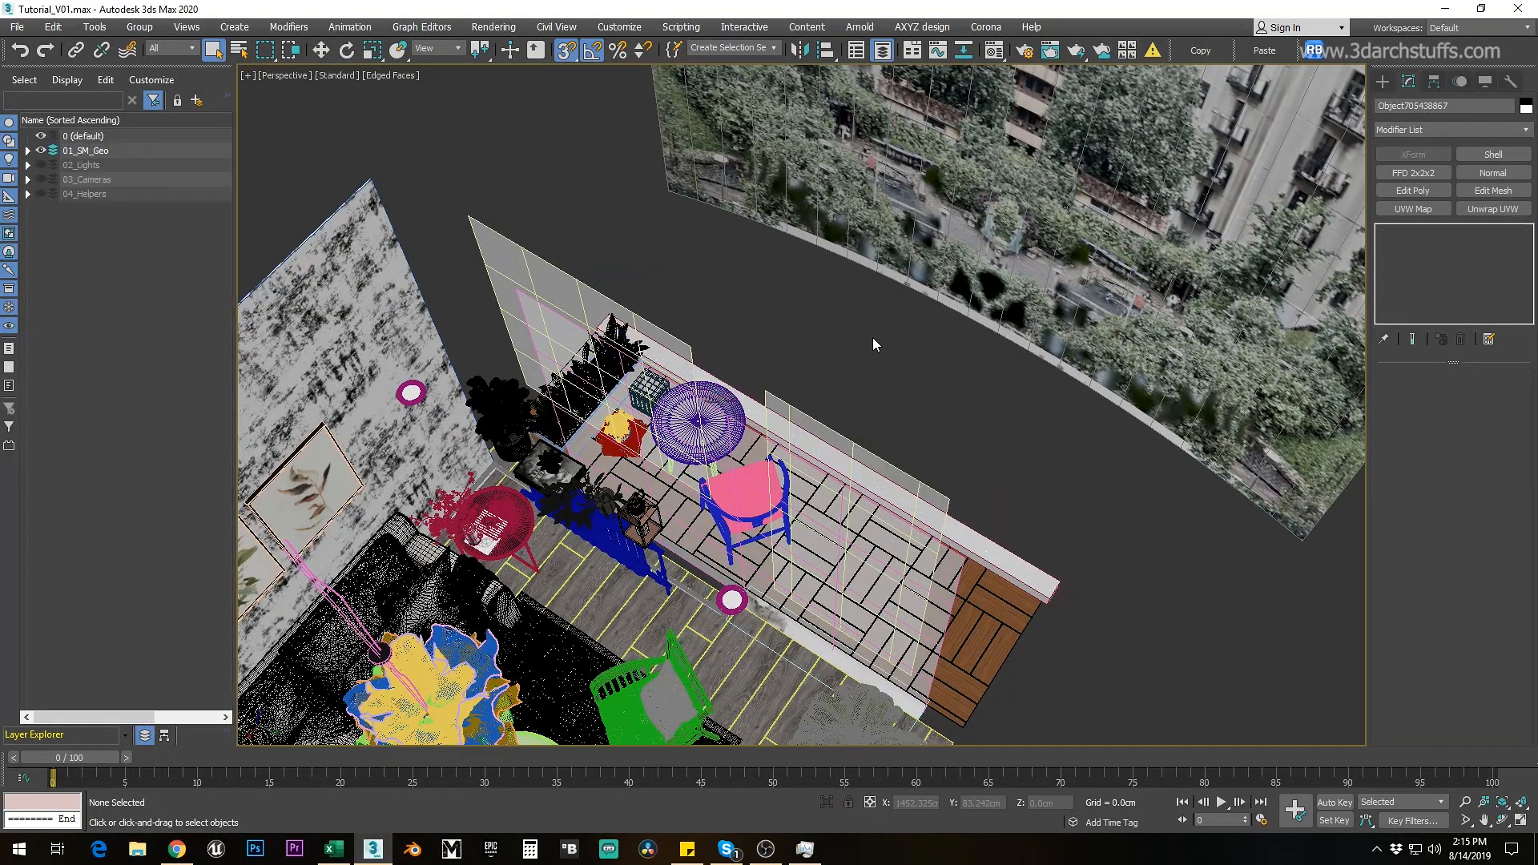
Step: Select the balcony glass planes, unhide all objects without the layers to check the planes against the door and window, and undo the unhiding
{"action": "scroll", "coordinate": [838, 423], "scroll_direction": "up", "scroll_amount": 4}
{"action": "left_click", "coordinate": [774, 413]}
{"action": "scroll", "coordinate": [819, 381], "scroll_direction": "down", "scroll_amount": 5}
{"action": "middle_click_drag", "start_coordinate": [820, 383], "coordinate": [855, 318], "text": "alt"}
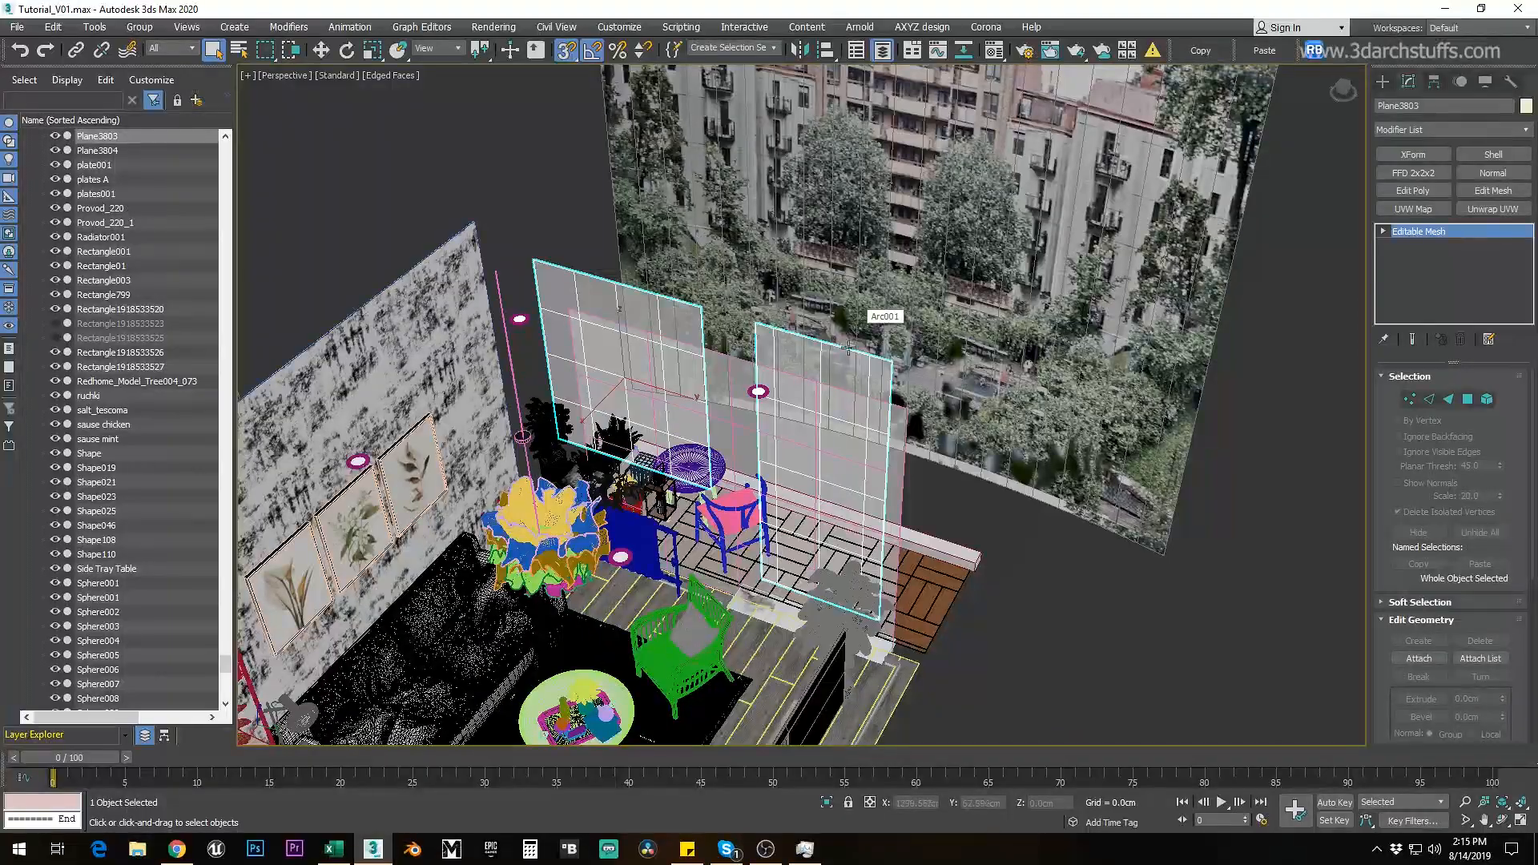
{"action": "middle_click_drag", "start_coordinate": [935, 408], "coordinate": [779, 410], "text": "alt"}
{"action": "key", "text": "alt+u"}
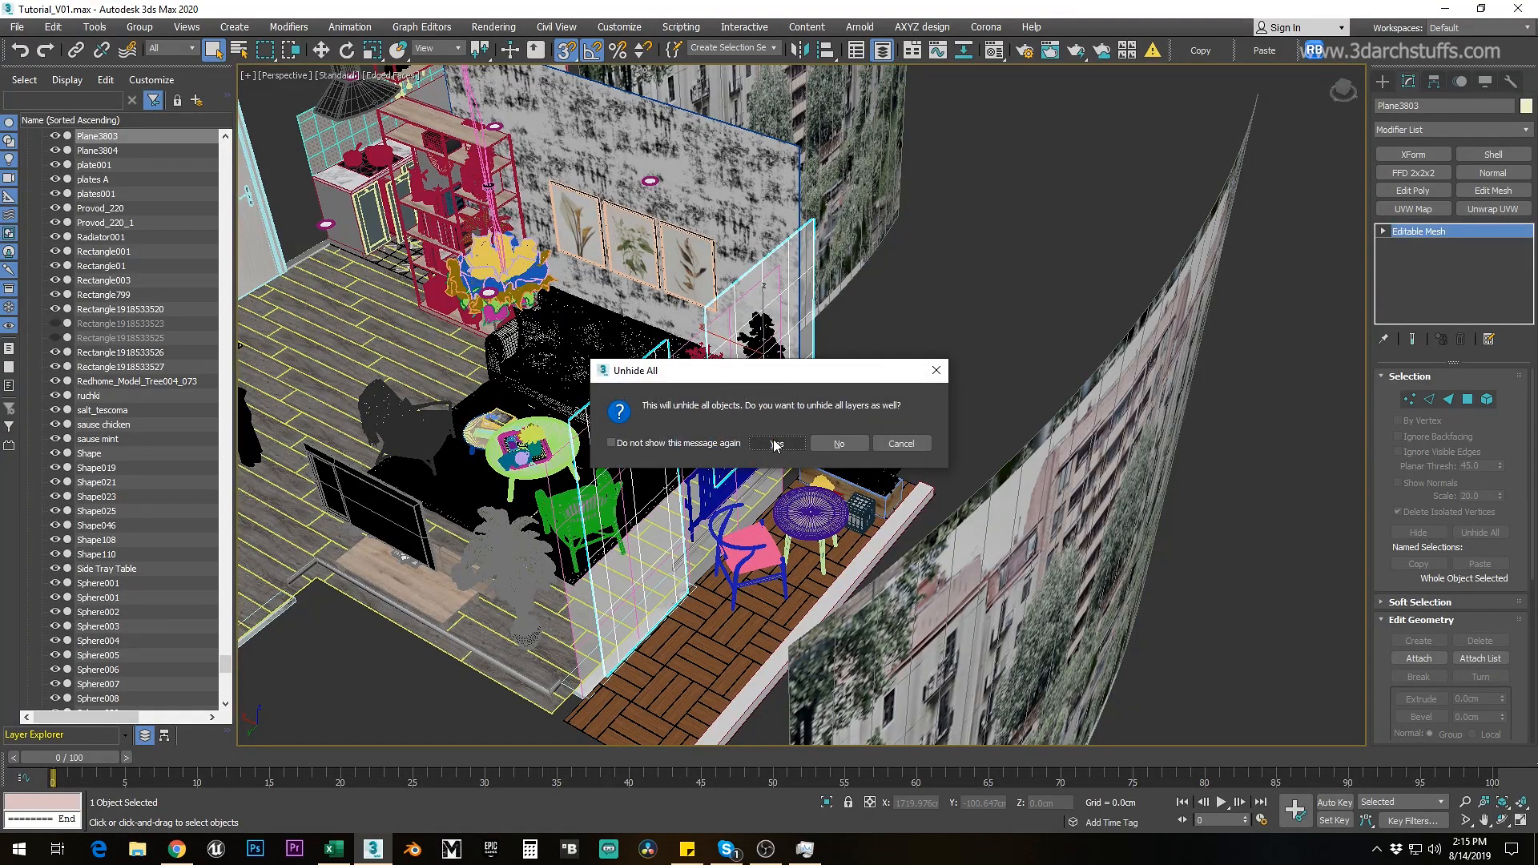
{"action": "left_click", "coordinate": [837, 445]}
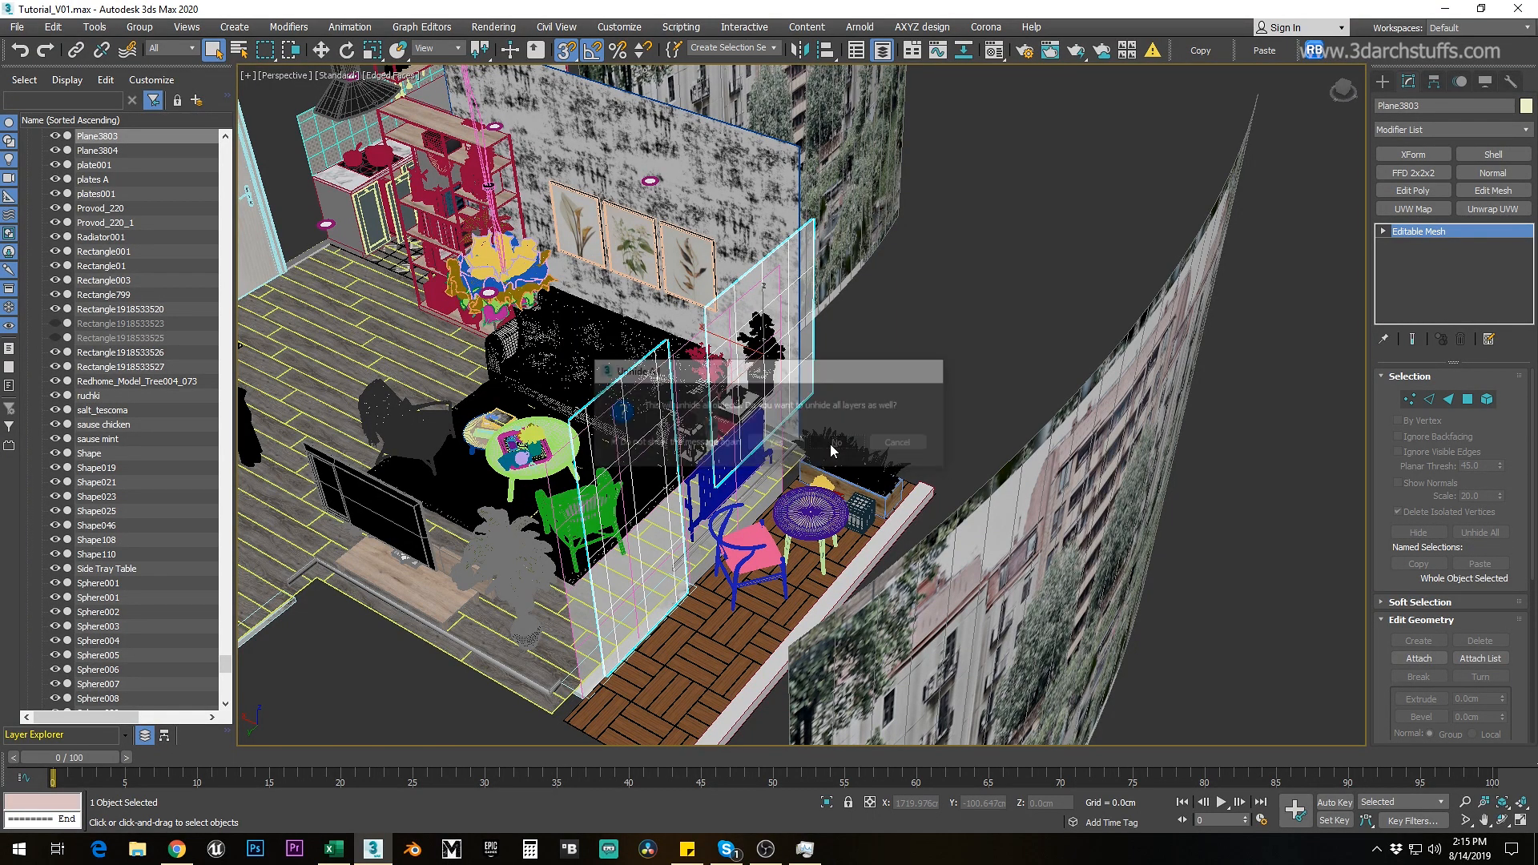
{"action": "scroll", "coordinate": [787, 443], "scroll_direction": "up", "scroll_amount": 5}
{"action": "scroll", "coordinate": [787, 443], "scroll_direction": "up", "scroll_amount": 4}
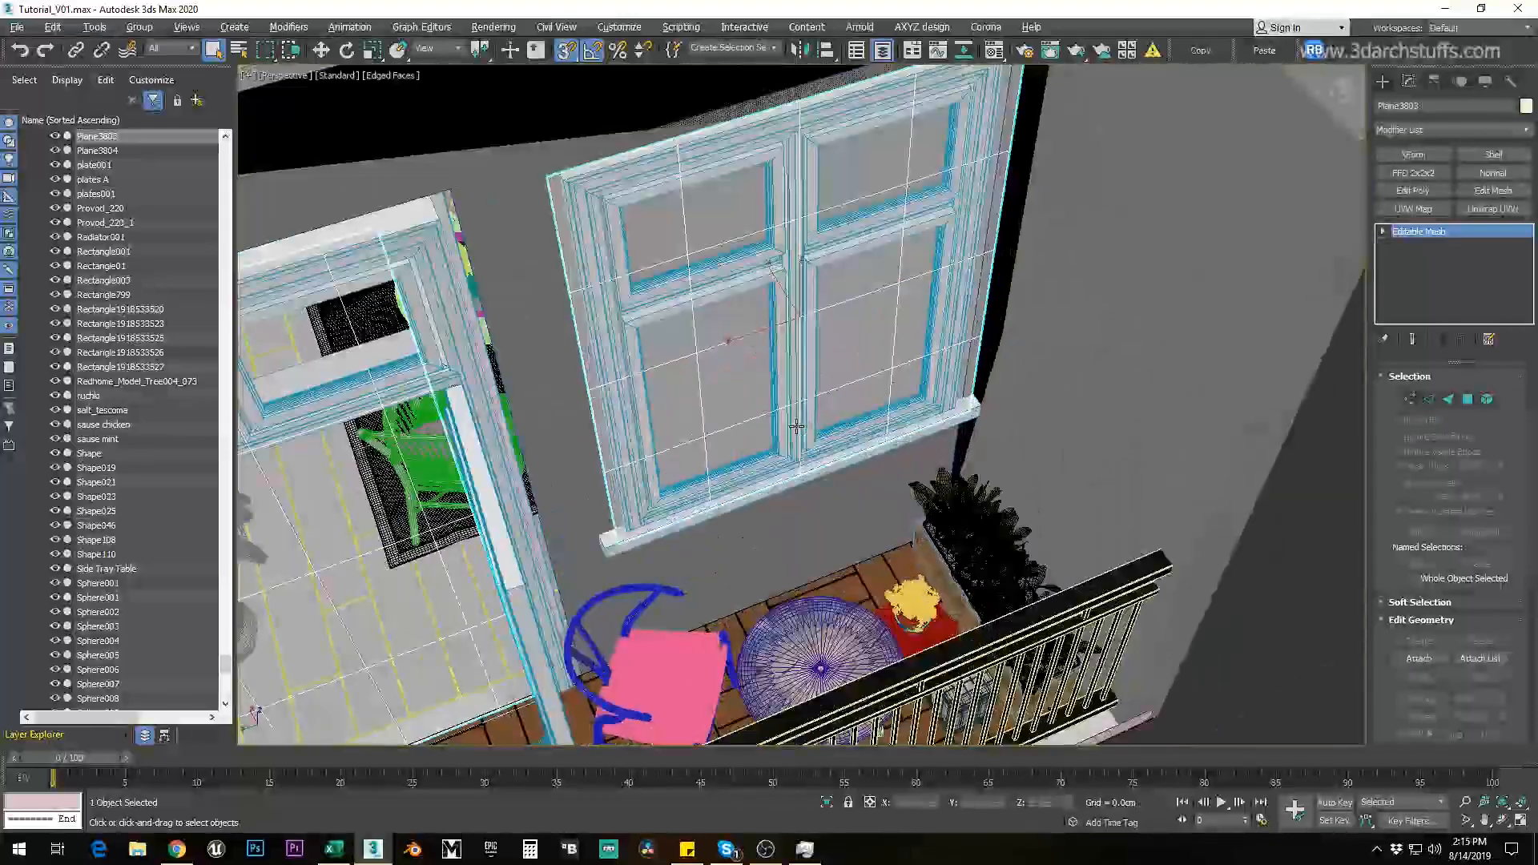
{"action": "middle_click_drag", "start_coordinate": [787, 443], "coordinate": [882, 439], "text": "alt"}
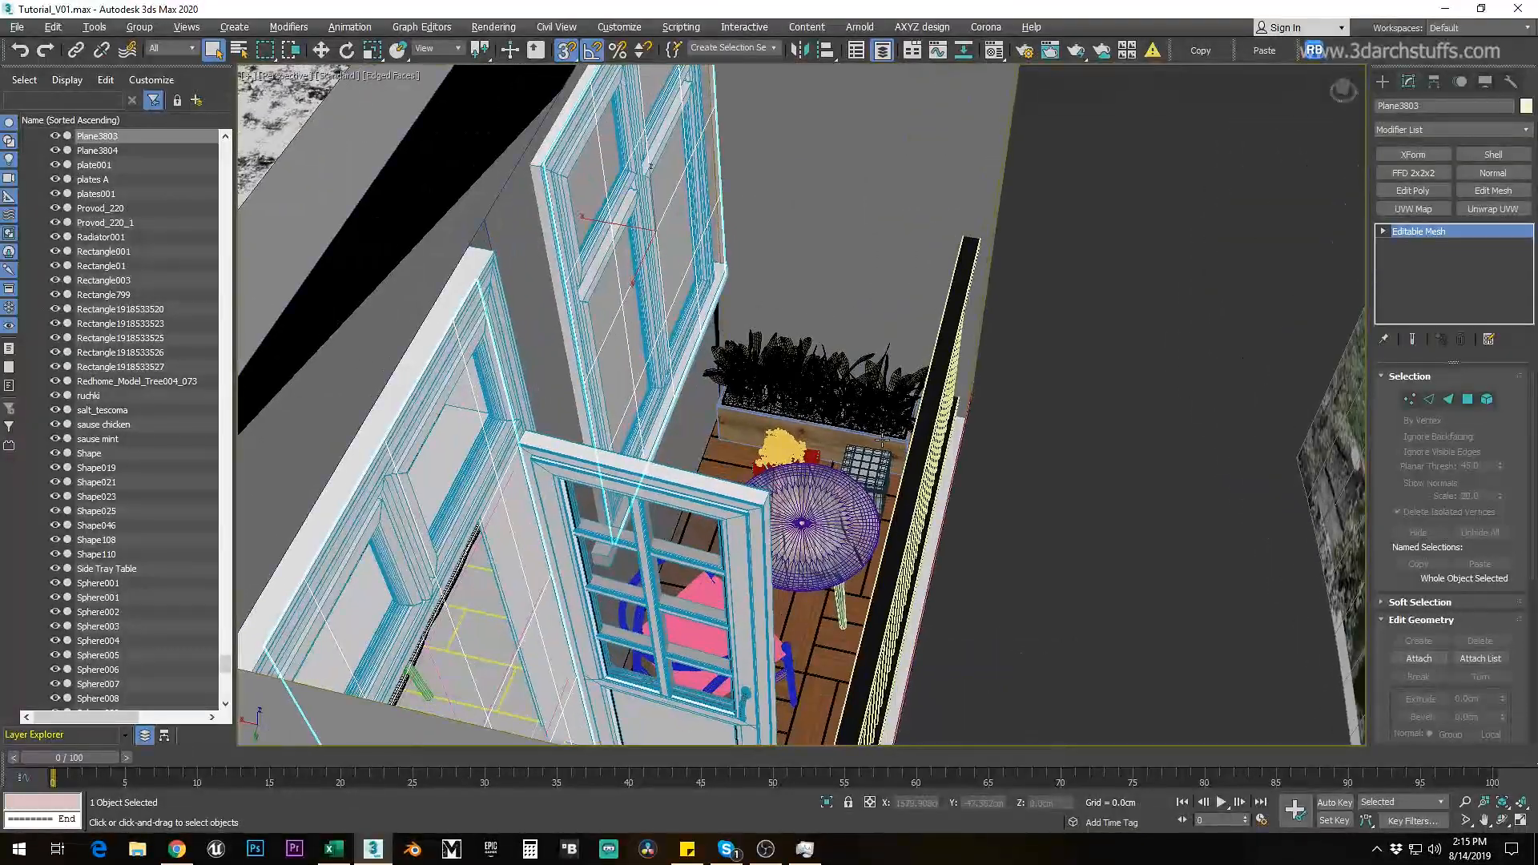
{"action": "key", "text": "ctrl+z"}
{"action": "scroll", "coordinate": [904, 440], "scroll_direction": "down", "scroll_amount": 6}
{"action": "middle_click_drag", "start_coordinate": [959, 476], "coordinate": [1019, 470], "text": "alt"}
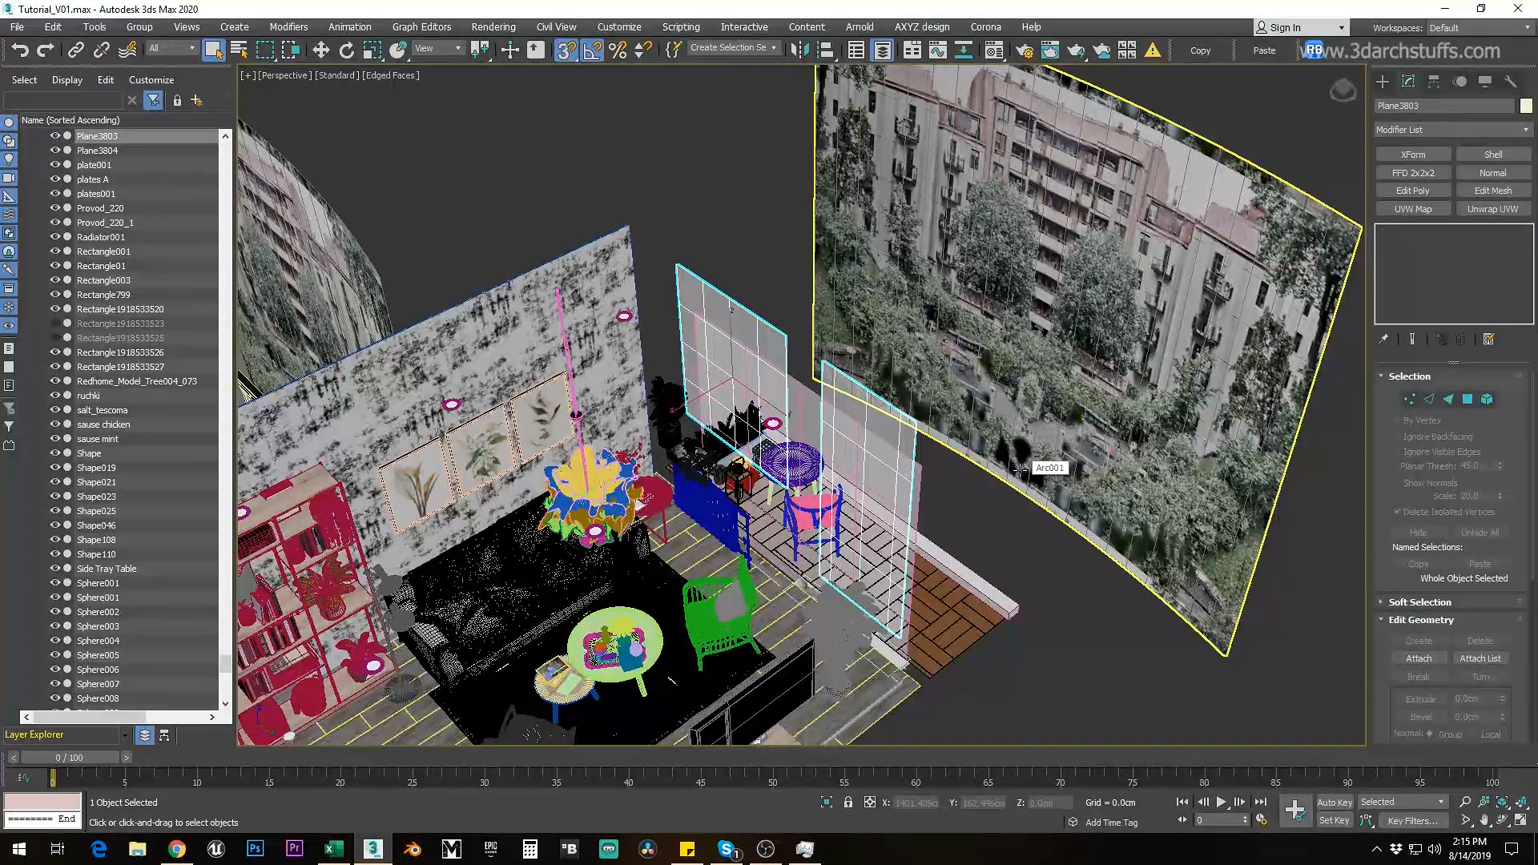
Step: Hide the selected glass planes, inspect the larger plane behind them in isolation, end the isolation and hide that plane
{"action": "key", "text": "Delete"}
{"action": "left_click", "coordinate": [888, 464]}
{"action": "middle_click_drag", "start_coordinate": [913, 458], "coordinate": [879, 448], "text": "alt"}
{"action": "key", "text": "alt+q"}
{"action": "middle_click_drag", "start_coordinate": [982, 469], "coordinate": [935, 423], "text": "alt"}
{"action": "scroll", "coordinate": [945, 418], "scroll_direction": "up", "scroll_amount": 5}
{"action": "key", "text": "alt+q"}
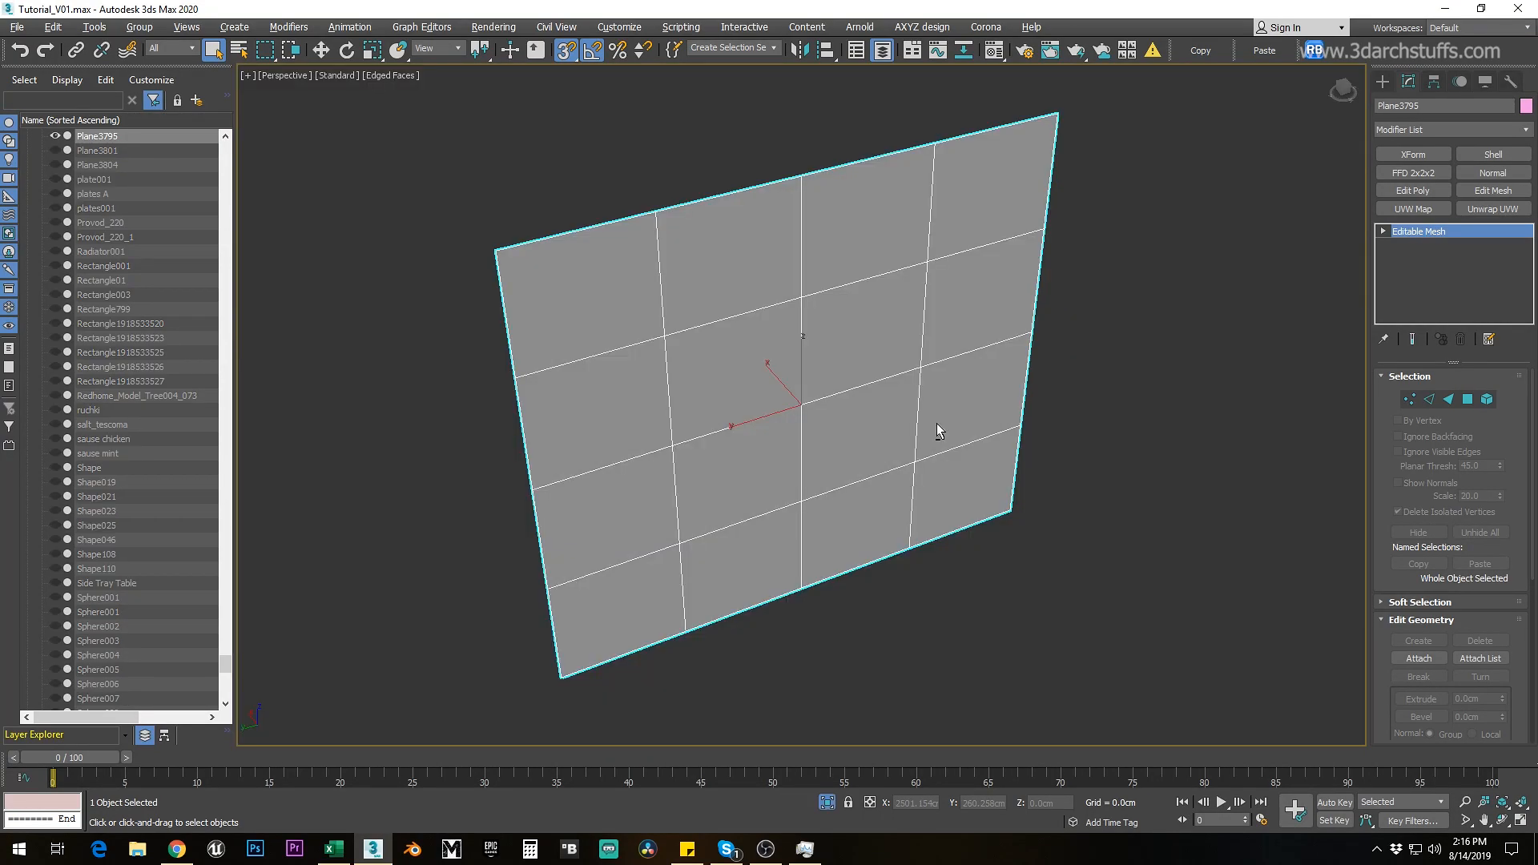
{"action": "key", "text": "alt+q"}
{"action": "scroll", "coordinate": [935, 422], "scroll_direction": "down", "scroll_amount": 5}
{"action": "middle_click_drag", "start_coordinate": [928, 474], "coordinate": [1009, 497], "text": "alt"}
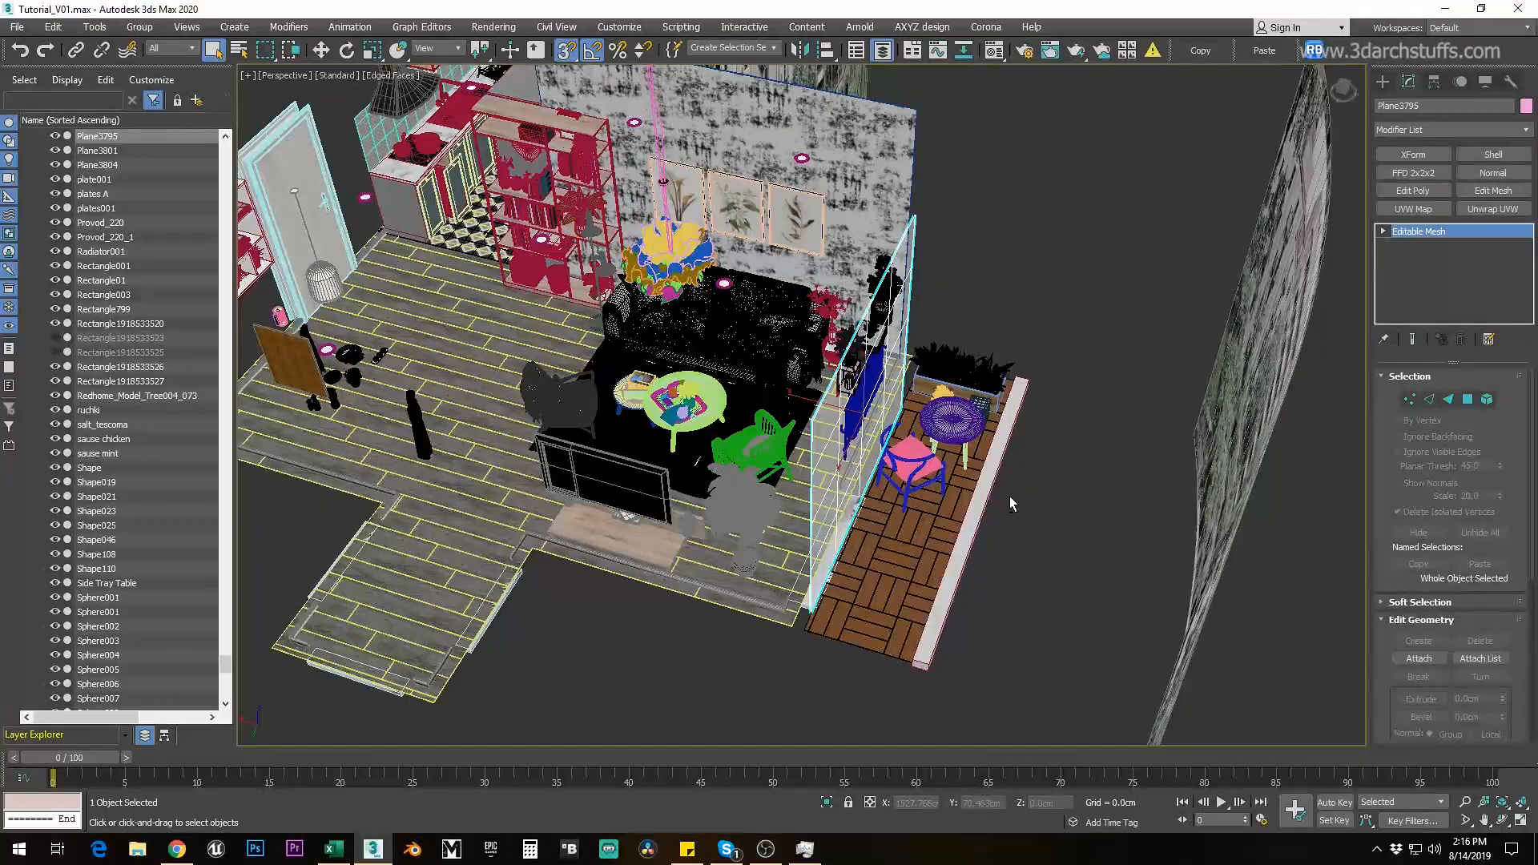
{"action": "key", "text": "Delete"}
Step: Isolate the wooden door between the kitchen units and the white shelving unit
{"action": "middle_click_drag", "start_coordinate": [898, 375], "coordinate": [1064, 355], "text": "alt"}
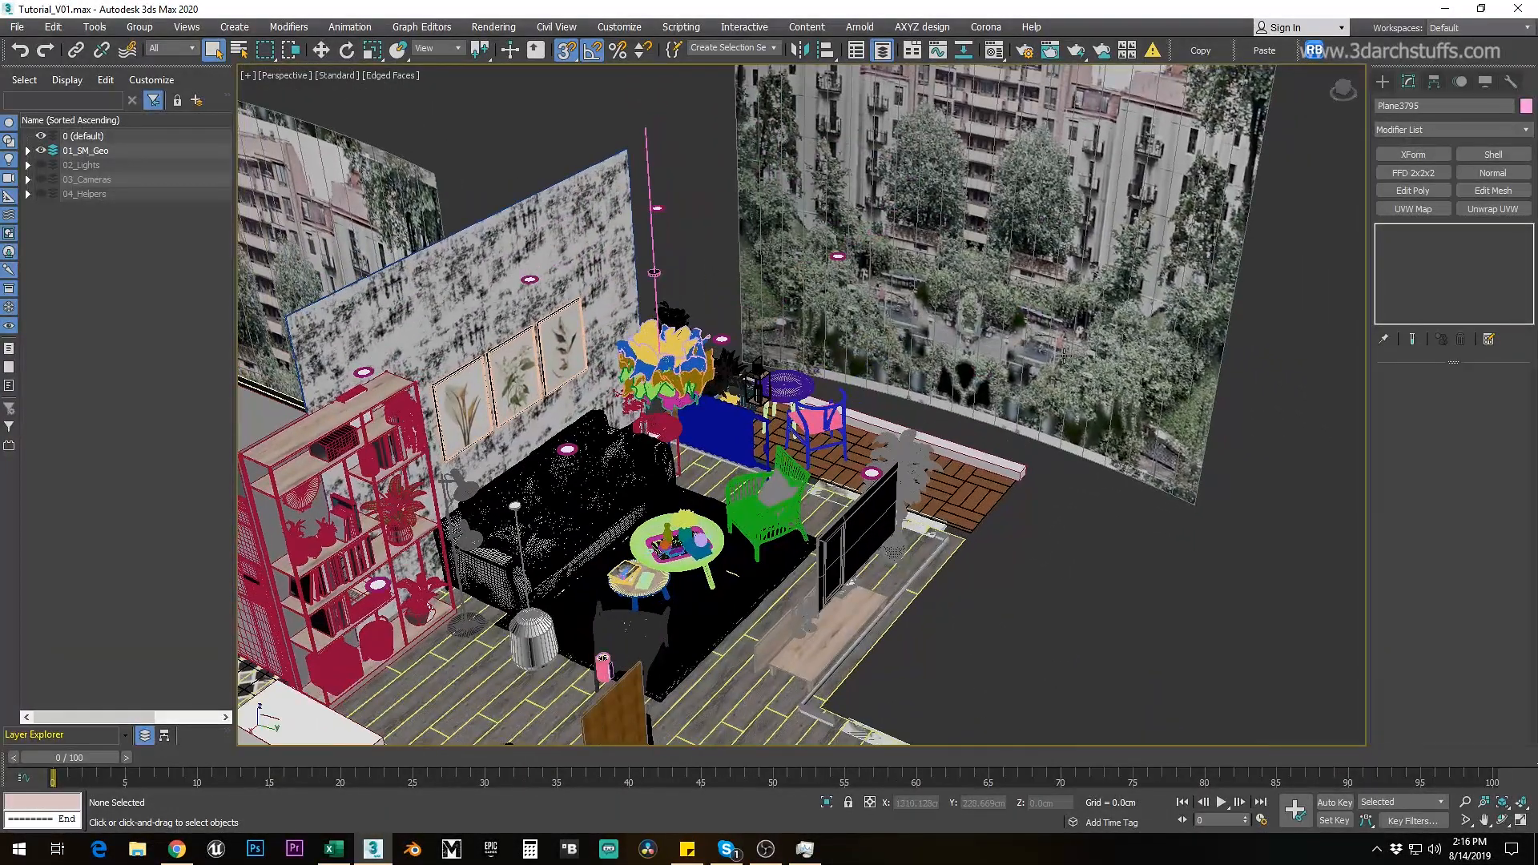
{"action": "scroll", "coordinate": [666, 228], "scroll_direction": "up", "scroll_amount": 3}
{"action": "scroll", "coordinate": [666, 227], "scroll_direction": "down", "scroll_amount": 10}
{"action": "middle_click_drag", "start_coordinate": [744, 281], "coordinate": [719, 380], "text": "alt"}
{"action": "scroll", "coordinate": [595, 317], "scroll_direction": "up", "scroll_amount": 5}
{"action": "left_click", "coordinate": [687, 312]}
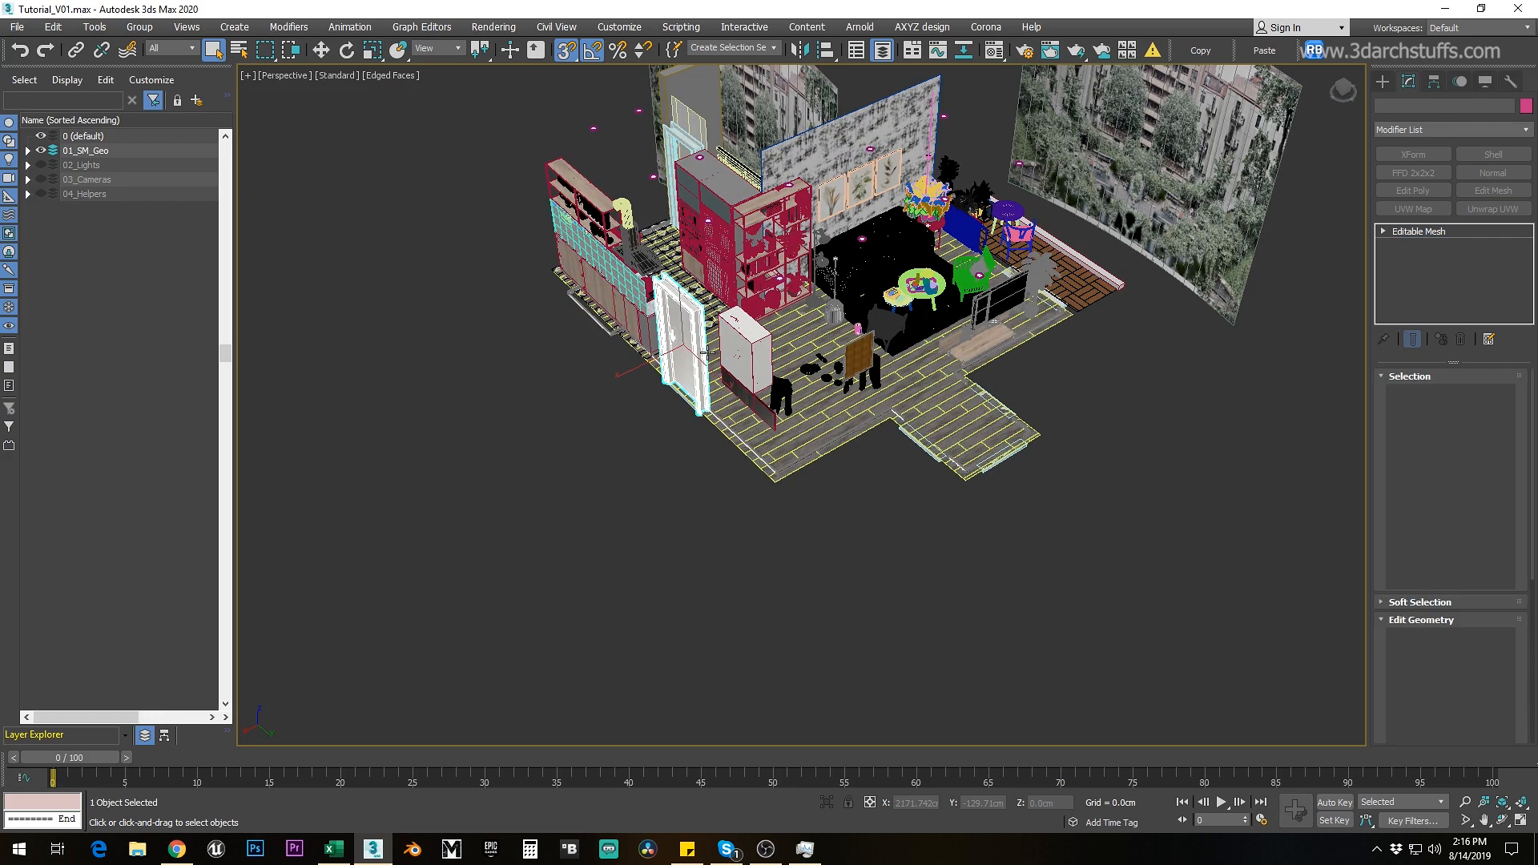
{"action": "key", "text": "alt+q"}
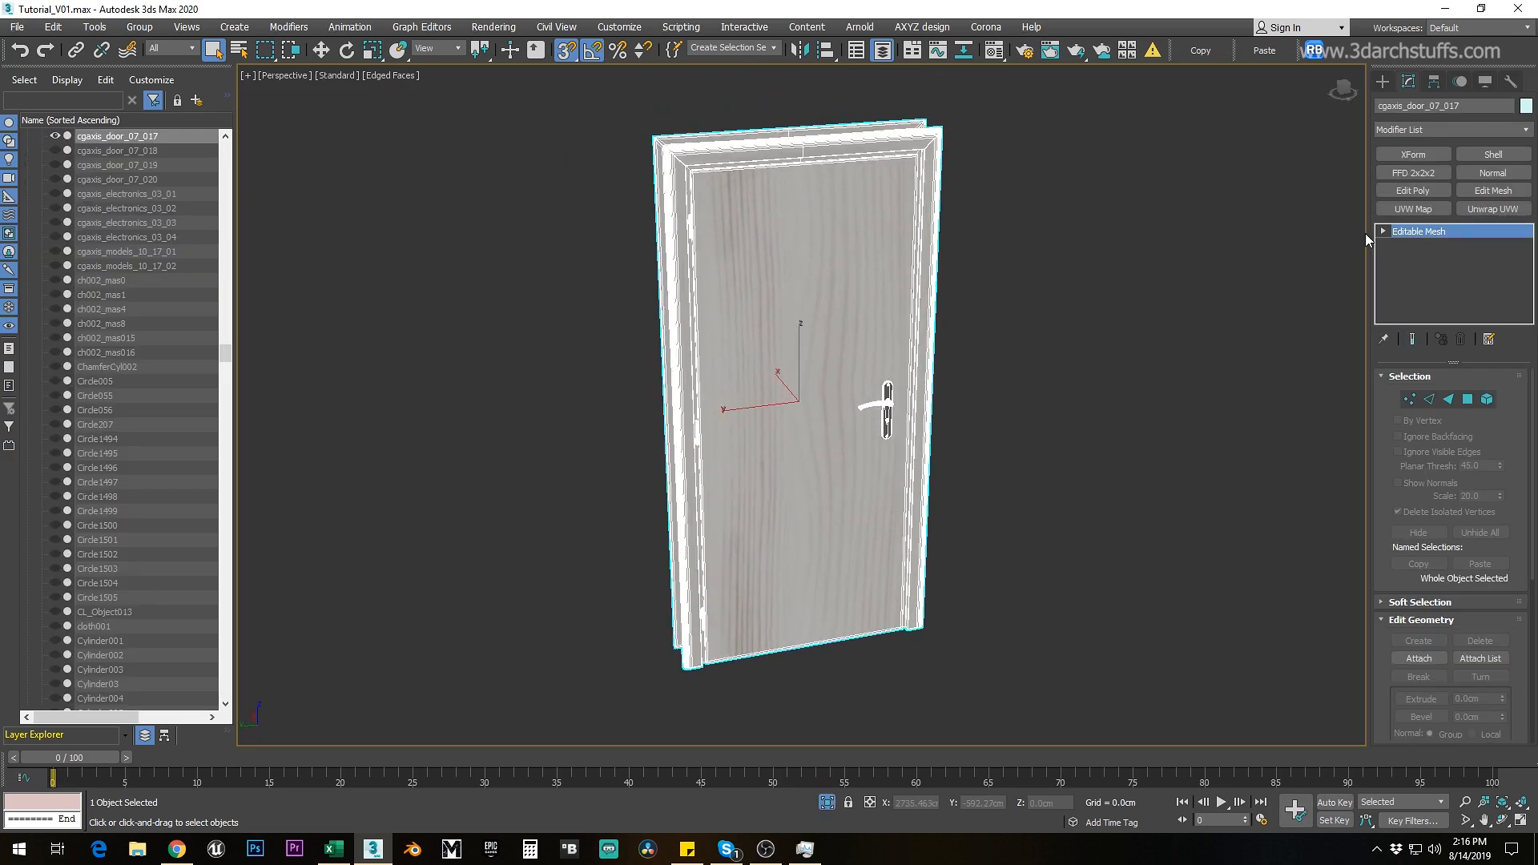
Step: Select all elements of the isolated door mesh and explode them into separate objects
{"action": "left_click", "coordinate": [1376, 232]}
{"action": "left_click", "coordinate": [1384, 229]}
{"action": "left_click", "coordinate": [1392, 300]}
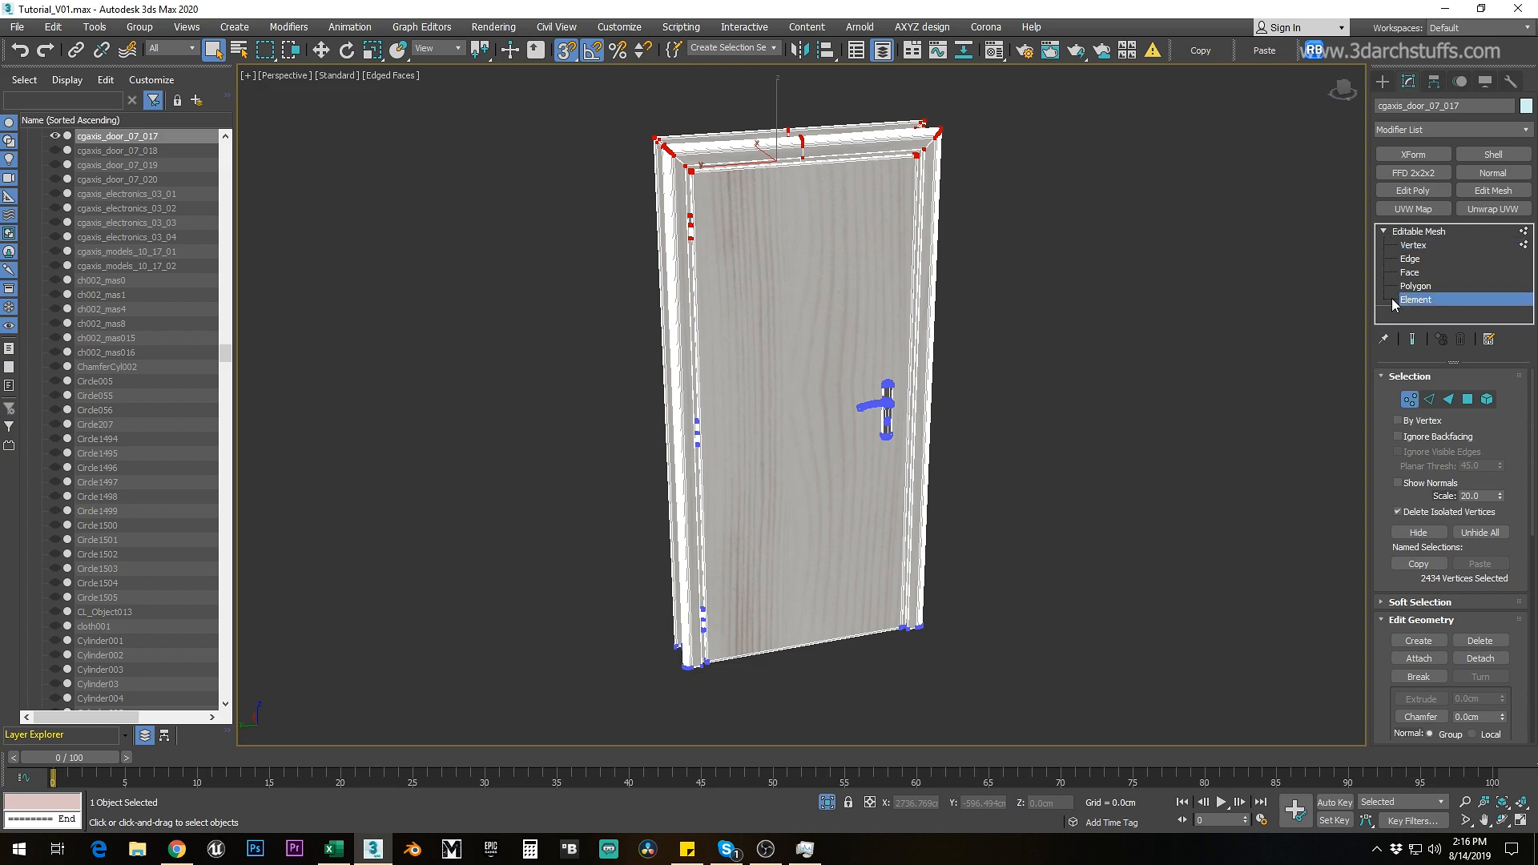
{"action": "key", "text": "ctrl+a"}
{"action": "scroll", "coordinate": [1380, 429], "scroll_direction": "down", "scroll_amount": 10}
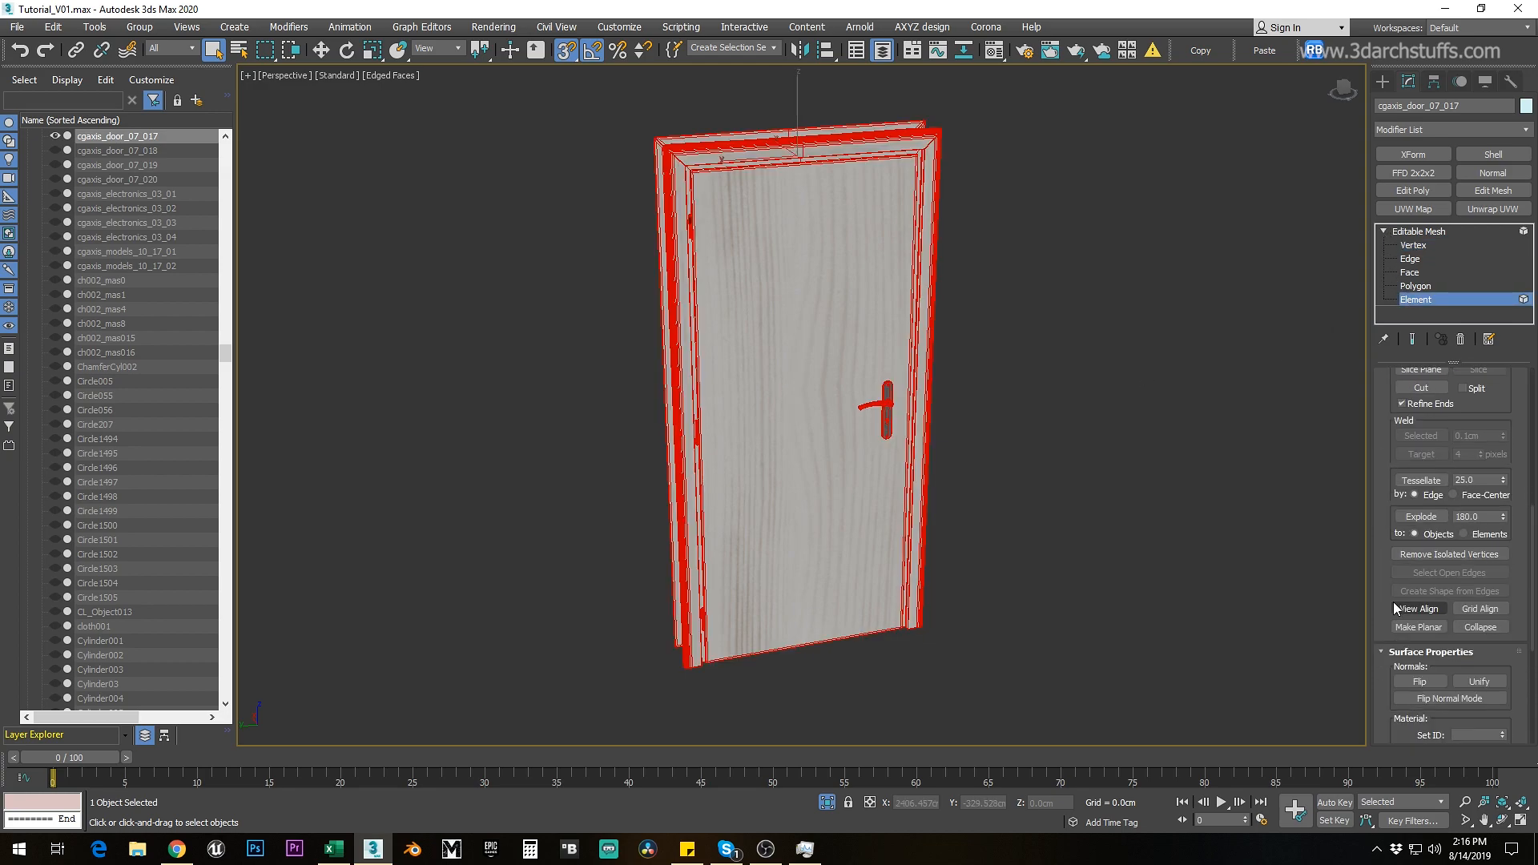
{"action": "left_click", "coordinate": [1421, 517]}
{"action": "left_click", "coordinate": [834, 432]}
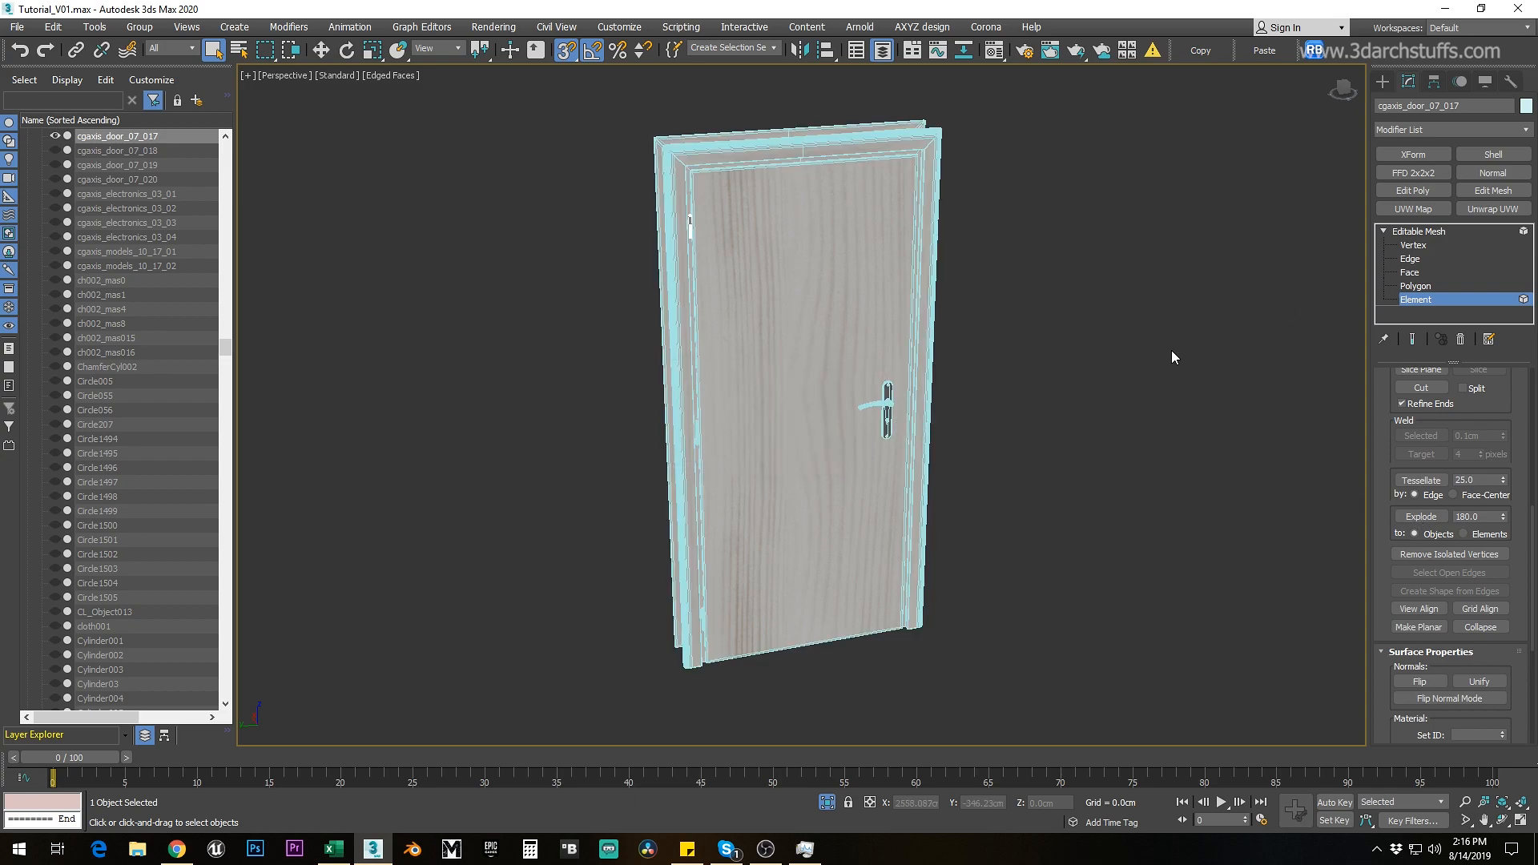
Step: Select every part of the exploded wooden door, hide them, and end the isolation
{"action": "middle_click_drag", "start_coordinate": [1072, 298], "coordinate": [1032, 337]}
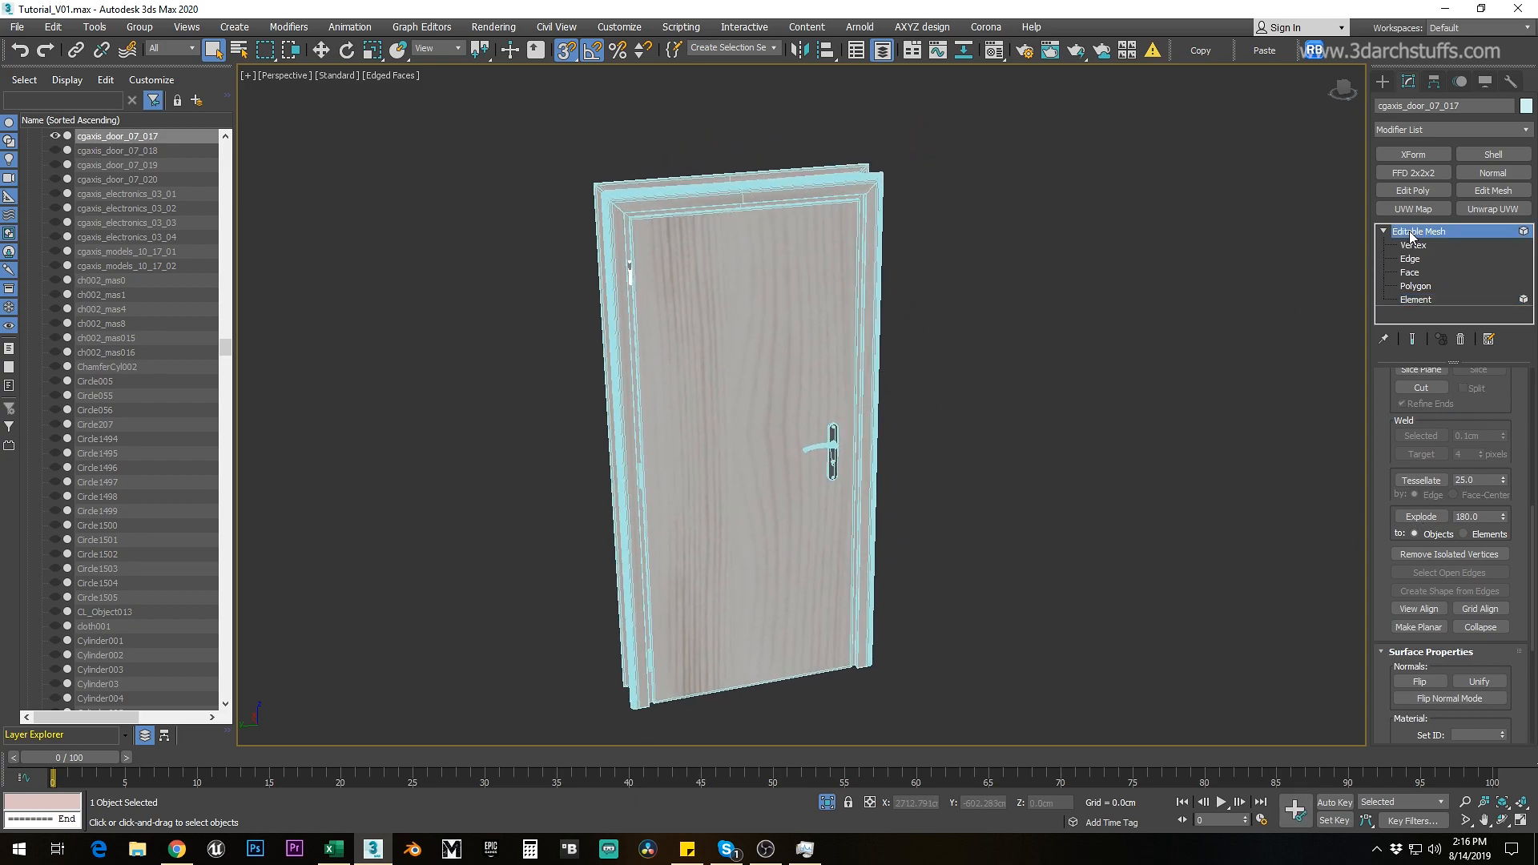
{"action": "key", "text": "ctrl+a"}
{"action": "key", "text": "Delete"}
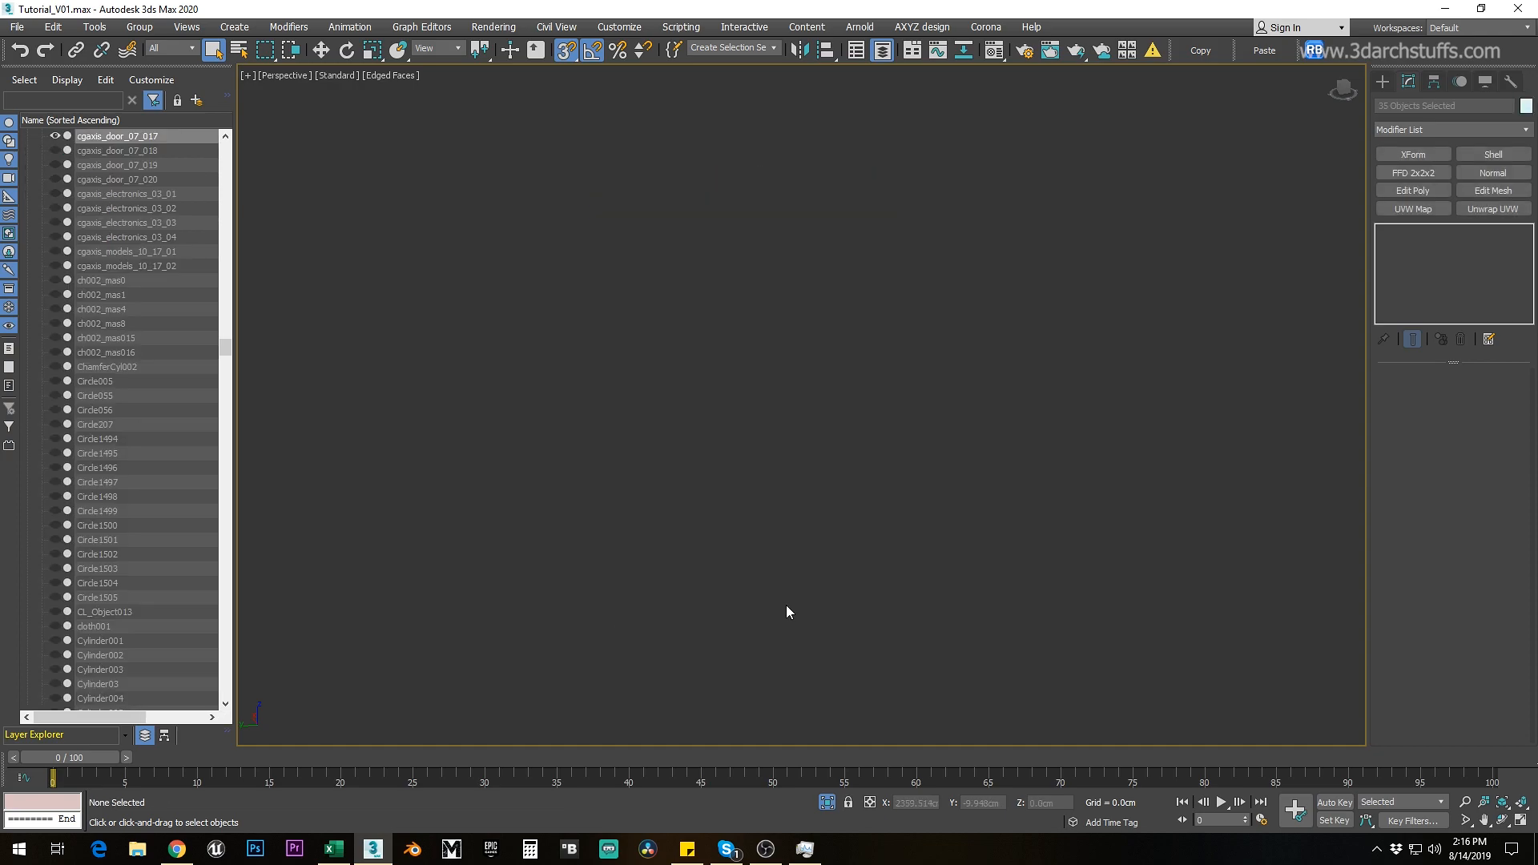
{"action": "key", "text": "alt+q"}
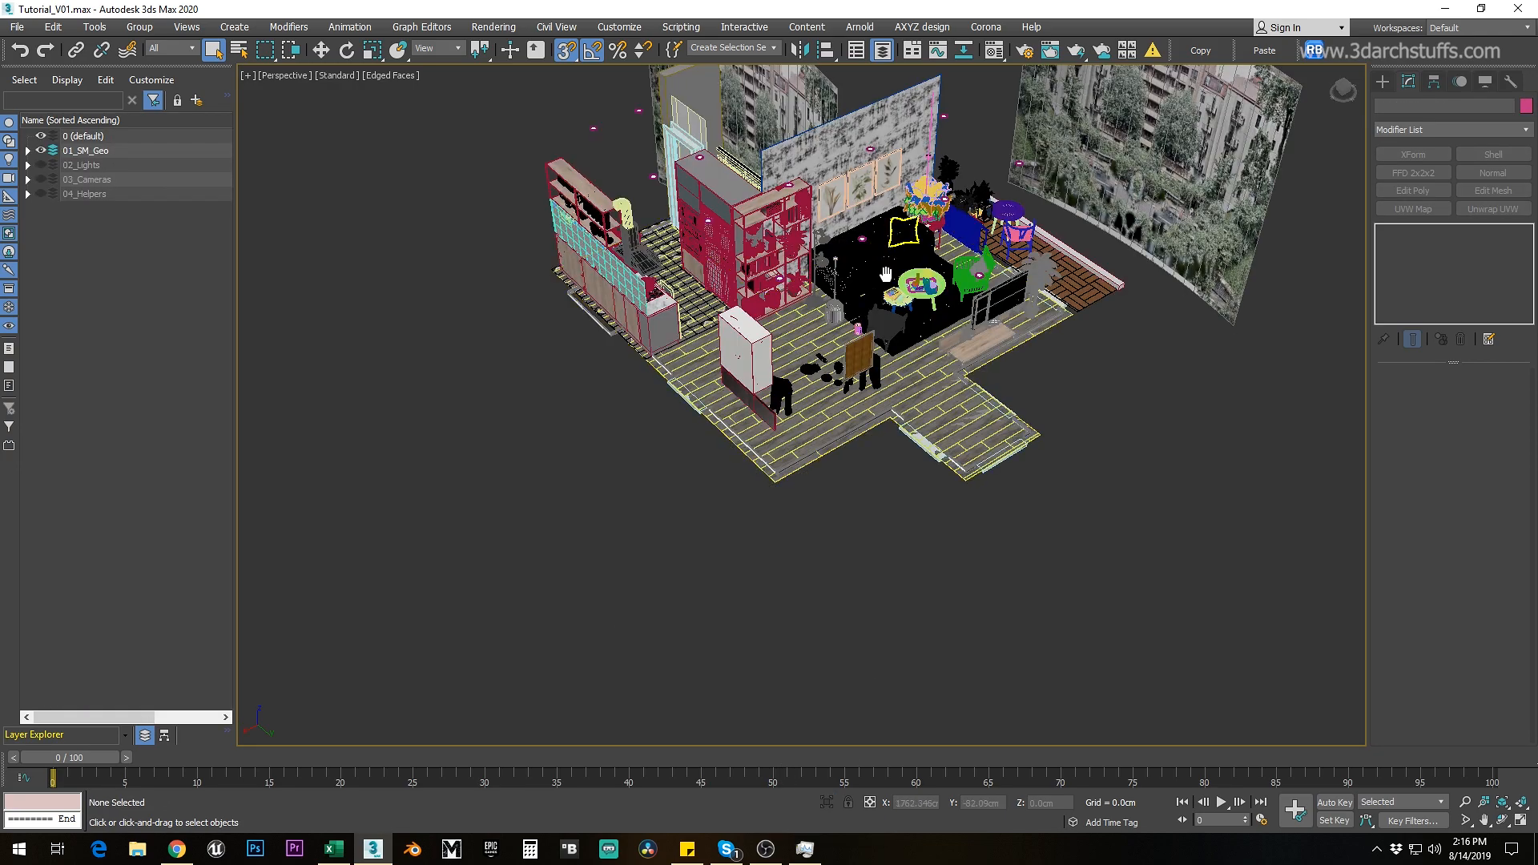
Step: Isolate the white open shelving unit to check its mesh, hide it, and end the isolation
{"action": "middle_click_drag", "start_coordinate": [885, 274], "coordinate": [825, 354]}
{"action": "left_click", "coordinate": [747, 444]}
{"action": "key", "text": "z"}
{"action": "middle_click_drag", "start_coordinate": [973, 416], "coordinate": [891, 377], "text": "alt"}
{"action": "key", "text": "alt+q"}
{"action": "scroll", "coordinate": [894, 390], "scroll_direction": "down", "scroll_amount": 5}
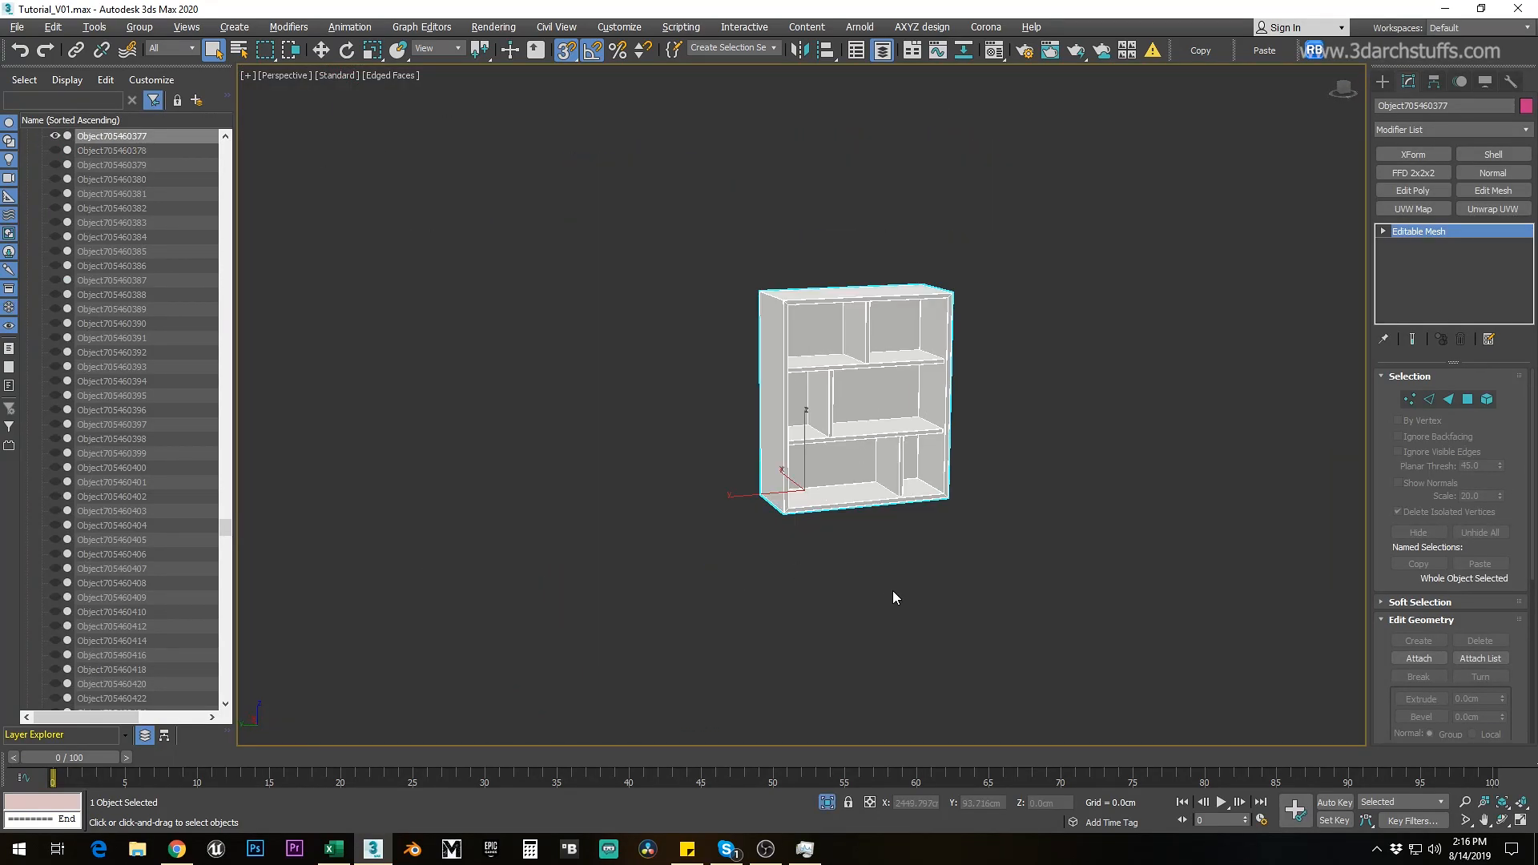
{"action": "key", "text": "Delete"}
{"action": "left_click", "coordinate": [826, 803]}
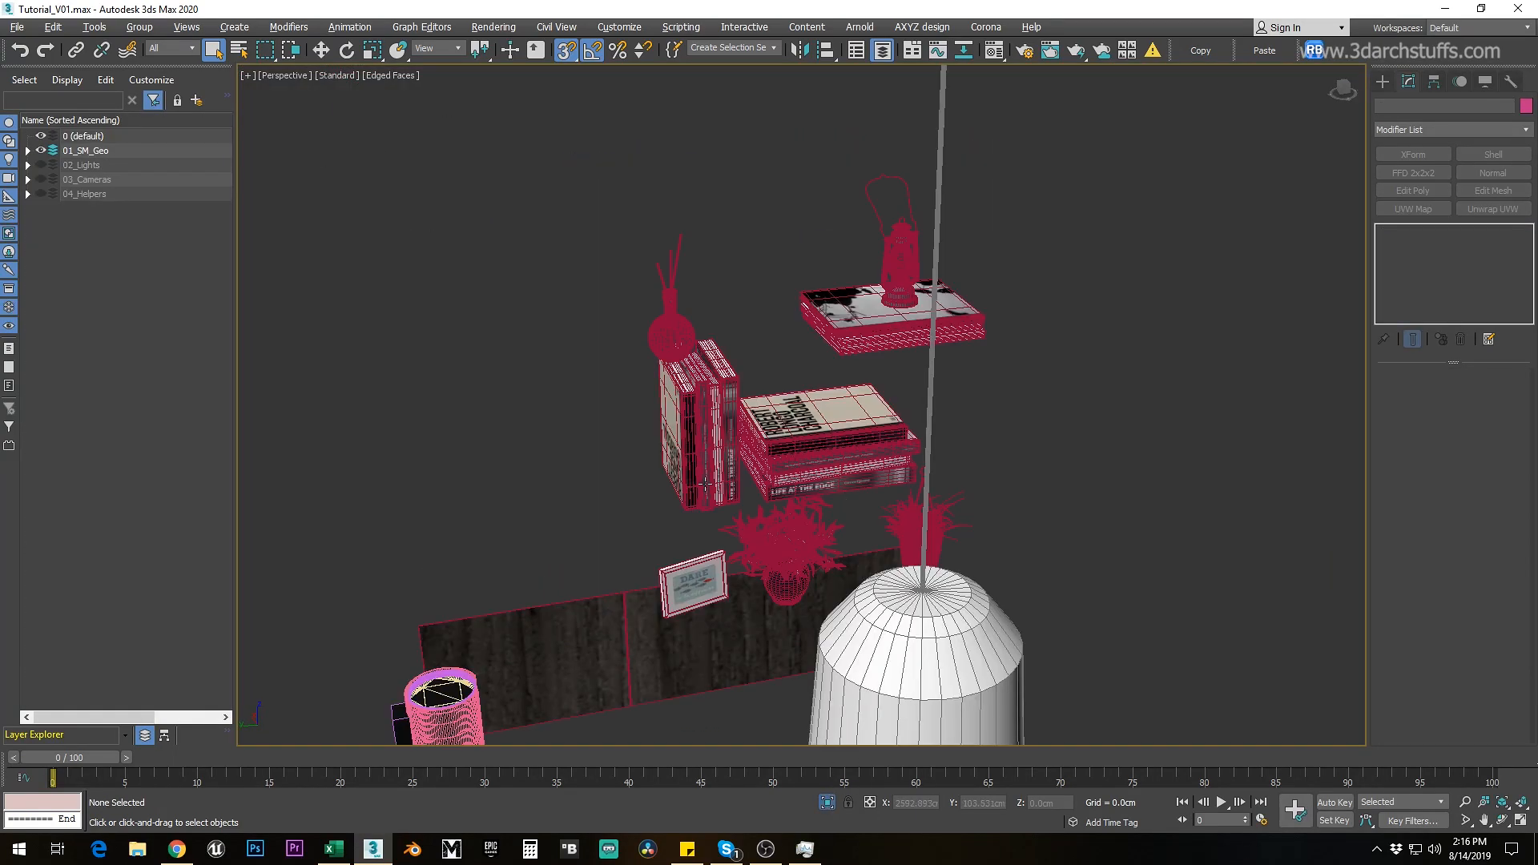
Step: Hide the first checked books from the upright row, the lying stack and the stack beneath the lantern
{"action": "left_click", "coordinate": [853, 398]}
{"action": "left_click", "coordinate": [674, 416], "text": "ctrl"}
{"action": "scroll", "coordinate": [833, 401], "scroll_direction": "down", "scroll_amount": 5}
{"action": "middle_click_drag", "start_coordinate": [981, 447], "coordinate": [910, 445], "text": "alt"}
{"action": "key", "text": "Delete"}
{"action": "left_click", "coordinate": [854, 428]}
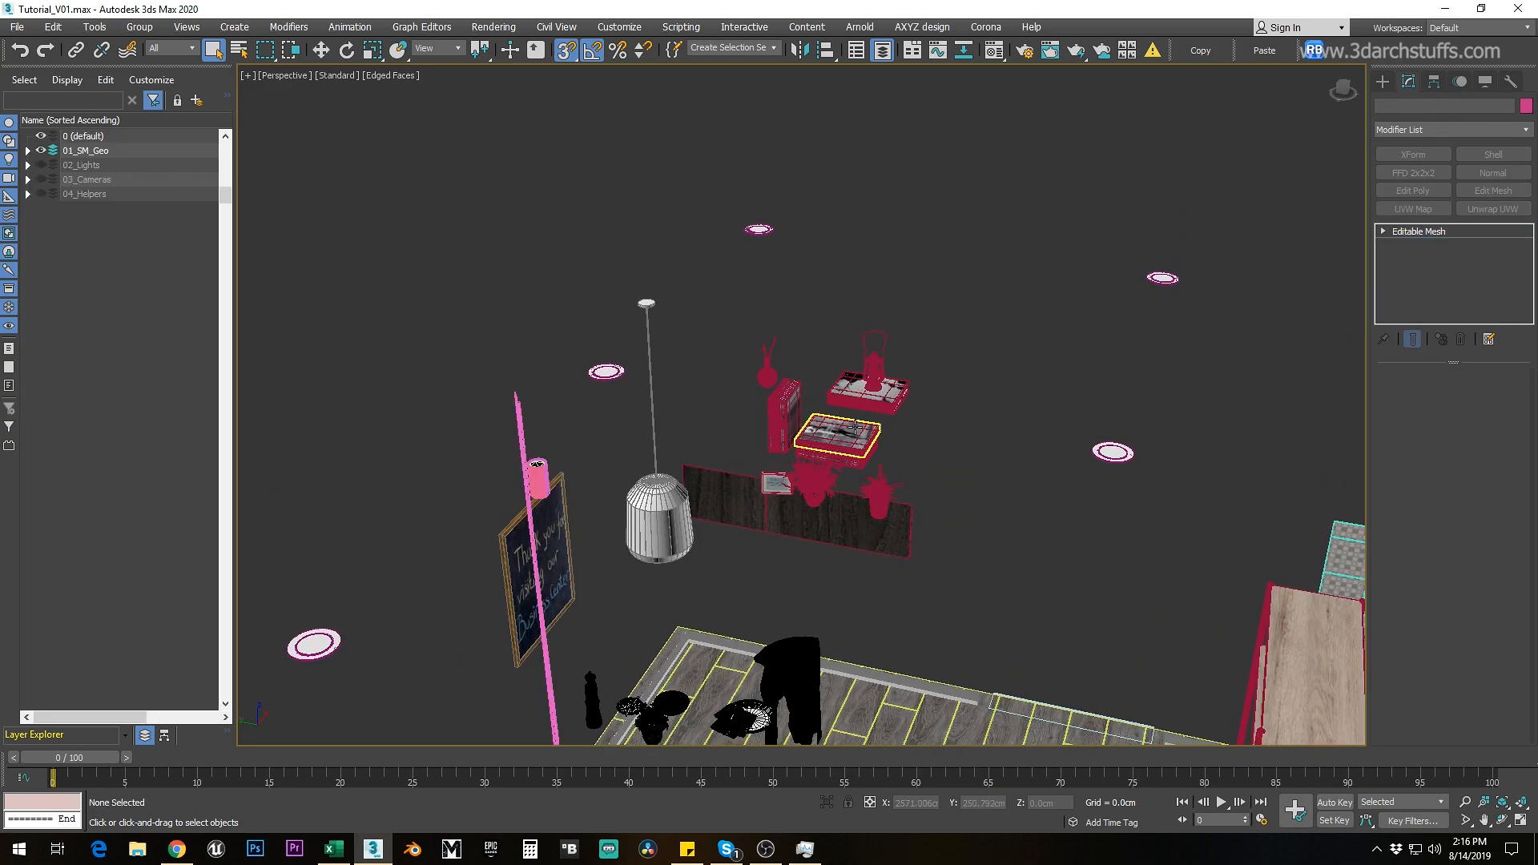
{"action": "key", "text": "ctrl+z"}
{"action": "left_click", "coordinate": [851, 412]}
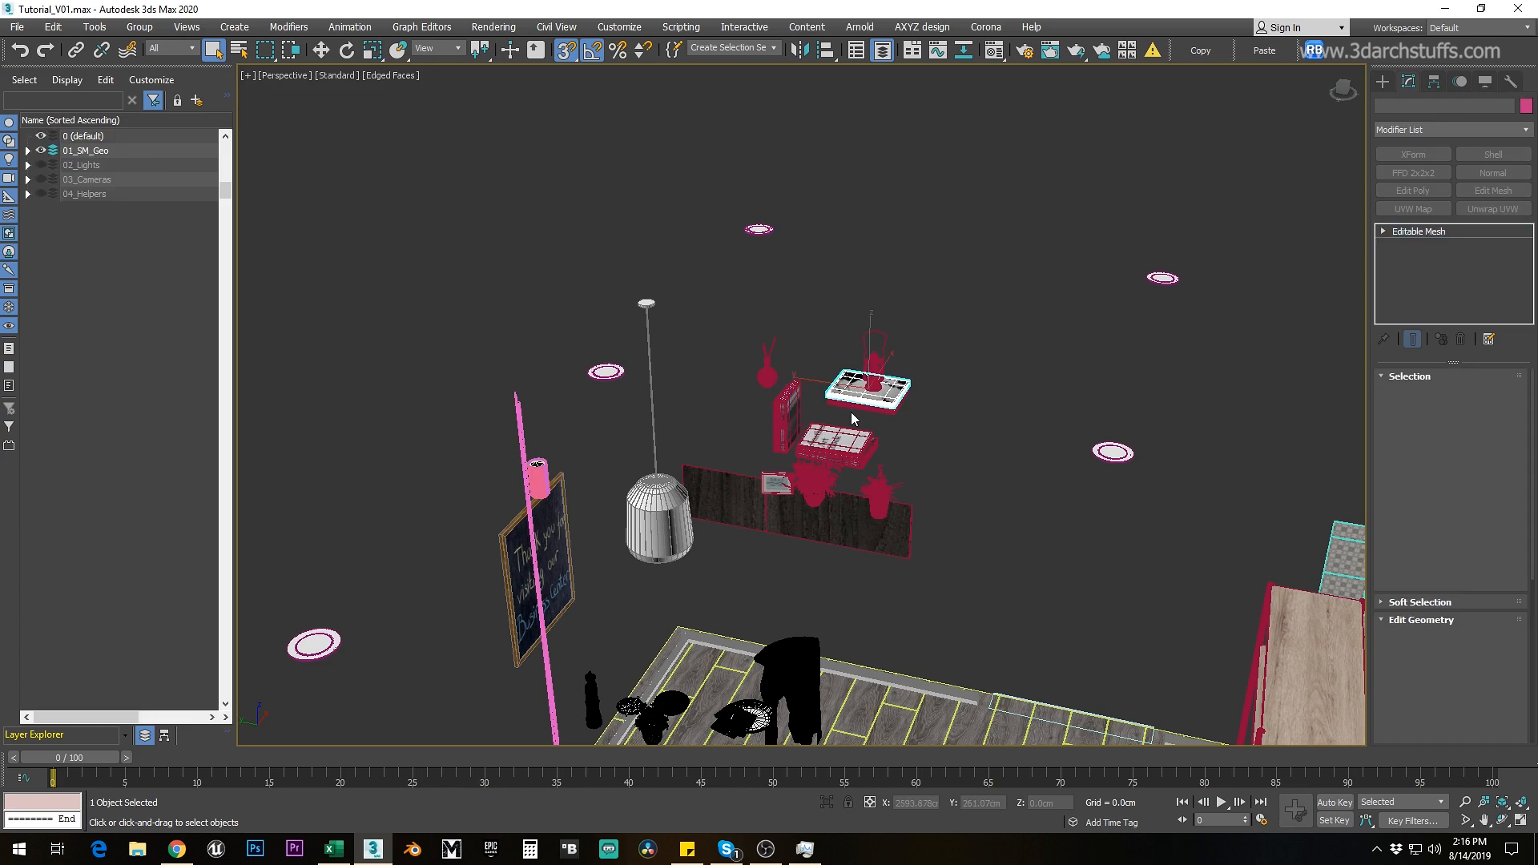
{"action": "key", "text": "z"}
{"action": "key", "text": "Delete"}
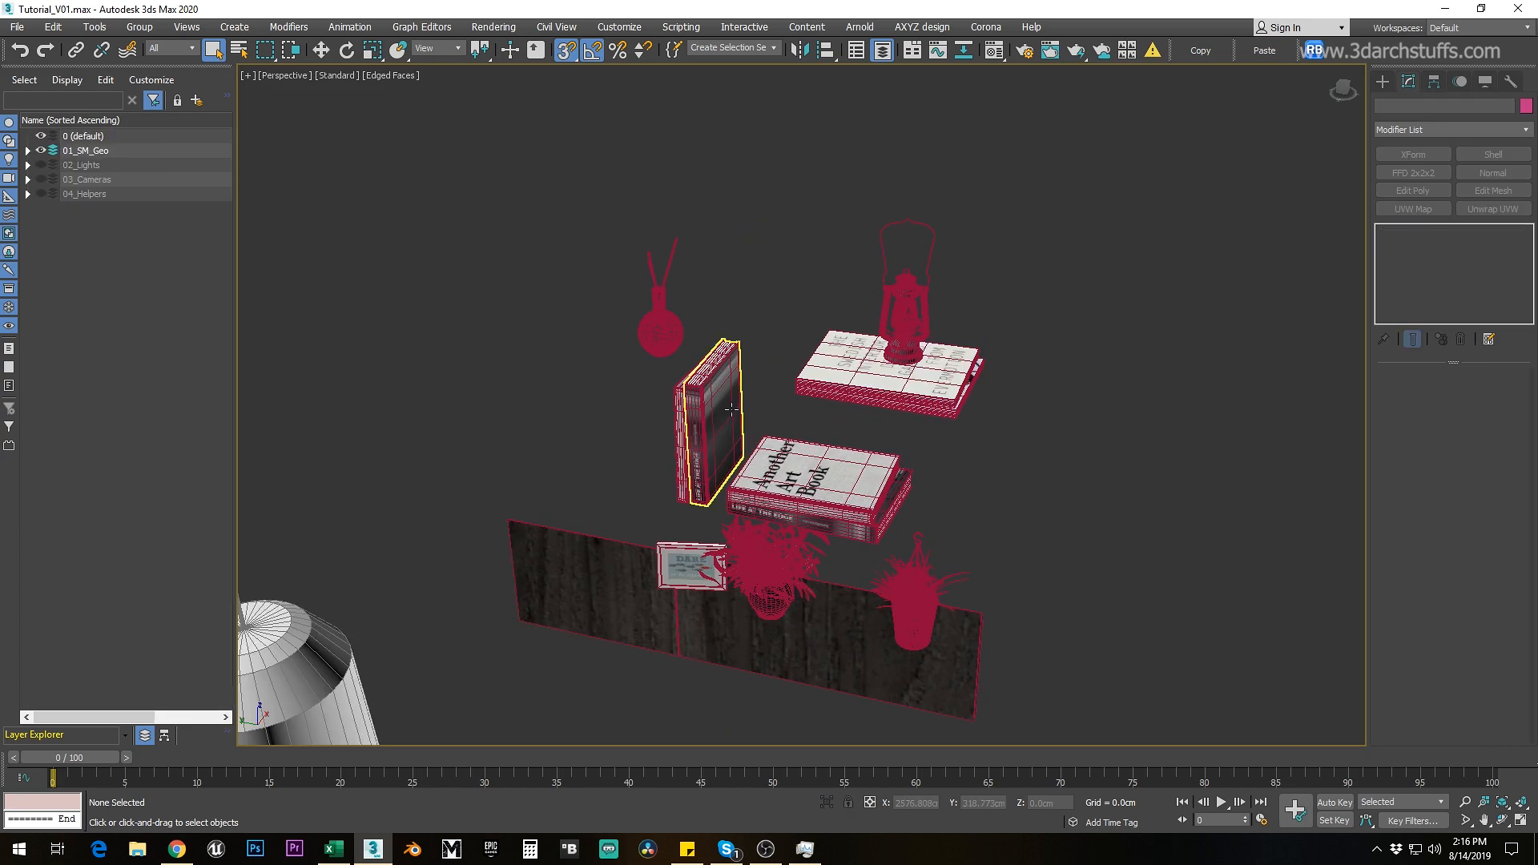
Step: Hide the remaining upright books, the books beneath the lantern and the "Another Art Book" volume
{"action": "left_click", "coordinate": [715, 416]}
{"action": "key", "text": "Delete"}
{"action": "left_click", "coordinate": [712, 416]}
{"action": "key", "text": "Delete"}
{"action": "left_click", "coordinate": [842, 382]}
{"action": "key", "text": "Delete"}
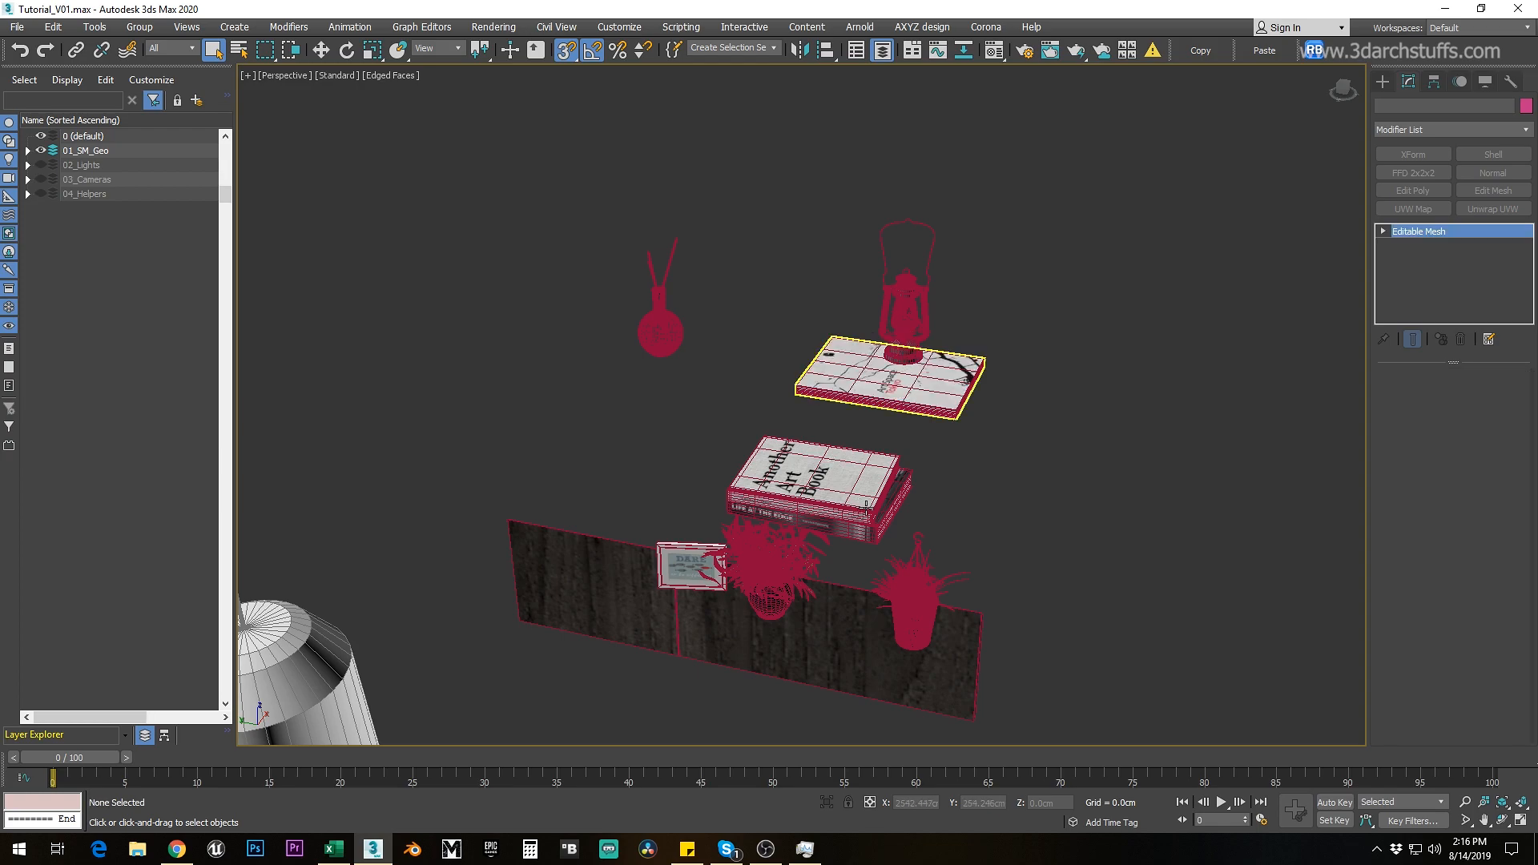
{"action": "left_click", "coordinate": [873, 503]}
{"action": "key", "text": "Delete"}
{"action": "left_click", "coordinate": [903, 406]}
{"action": "key", "text": "Delete"}
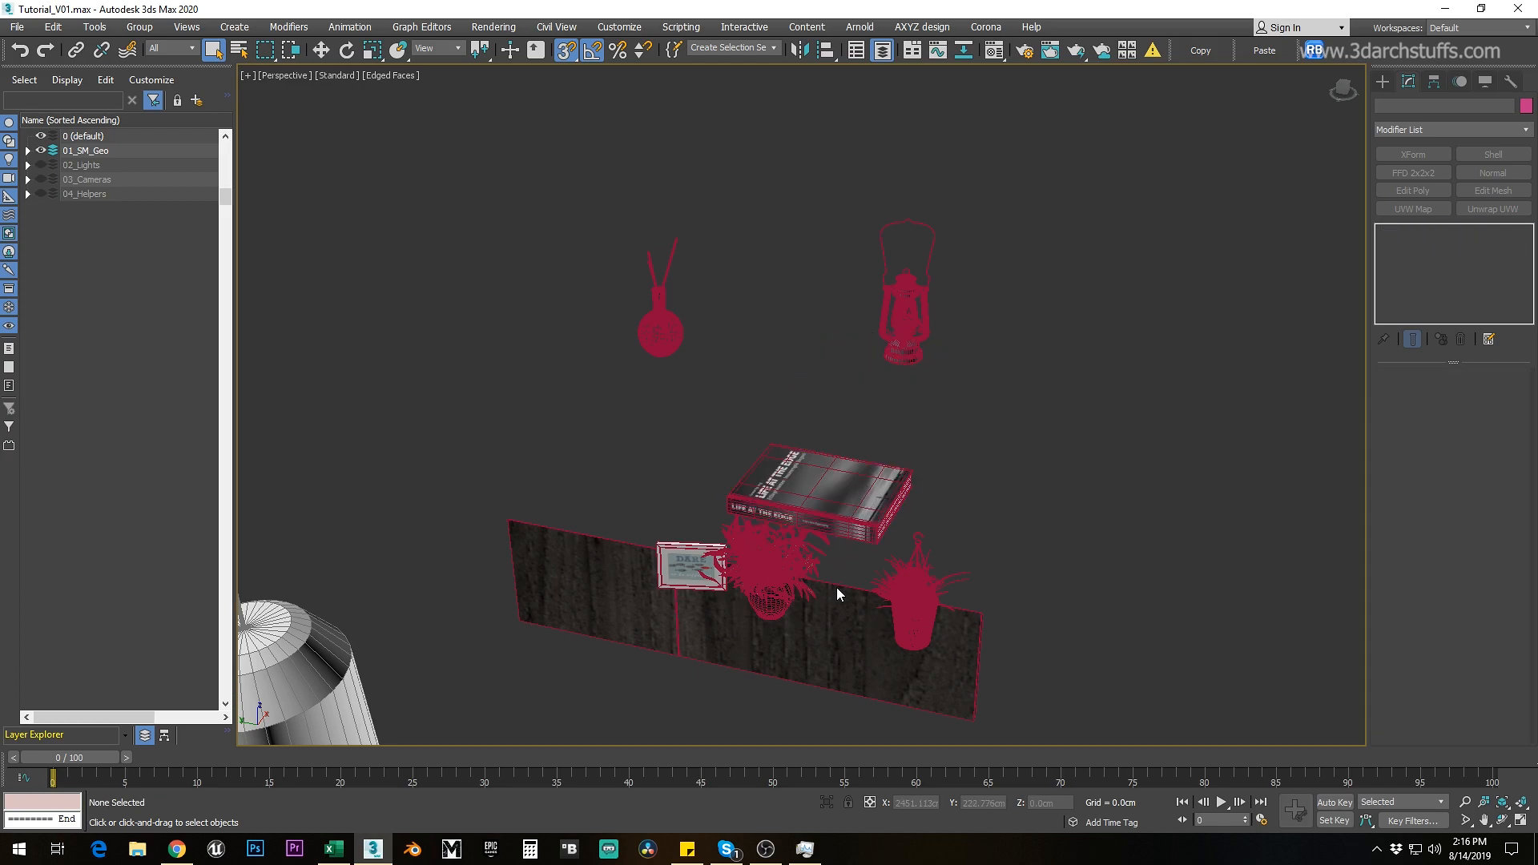
Step: Hide the dark wood cabinet panels, the "Life at the Edge" book and the small picture frame
{"action": "left_click", "coordinate": [839, 597]}
{"action": "key", "text": "Delete"}
{"action": "left_click", "coordinate": [854, 499]}
{"action": "key", "text": "Delete"}
{"action": "left_click", "coordinate": [689, 561]}
{"action": "key", "text": "Delete"}
{"action": "left_click", "coordinate": [687, 547]}
{"action": "key", "text": "Delete"}
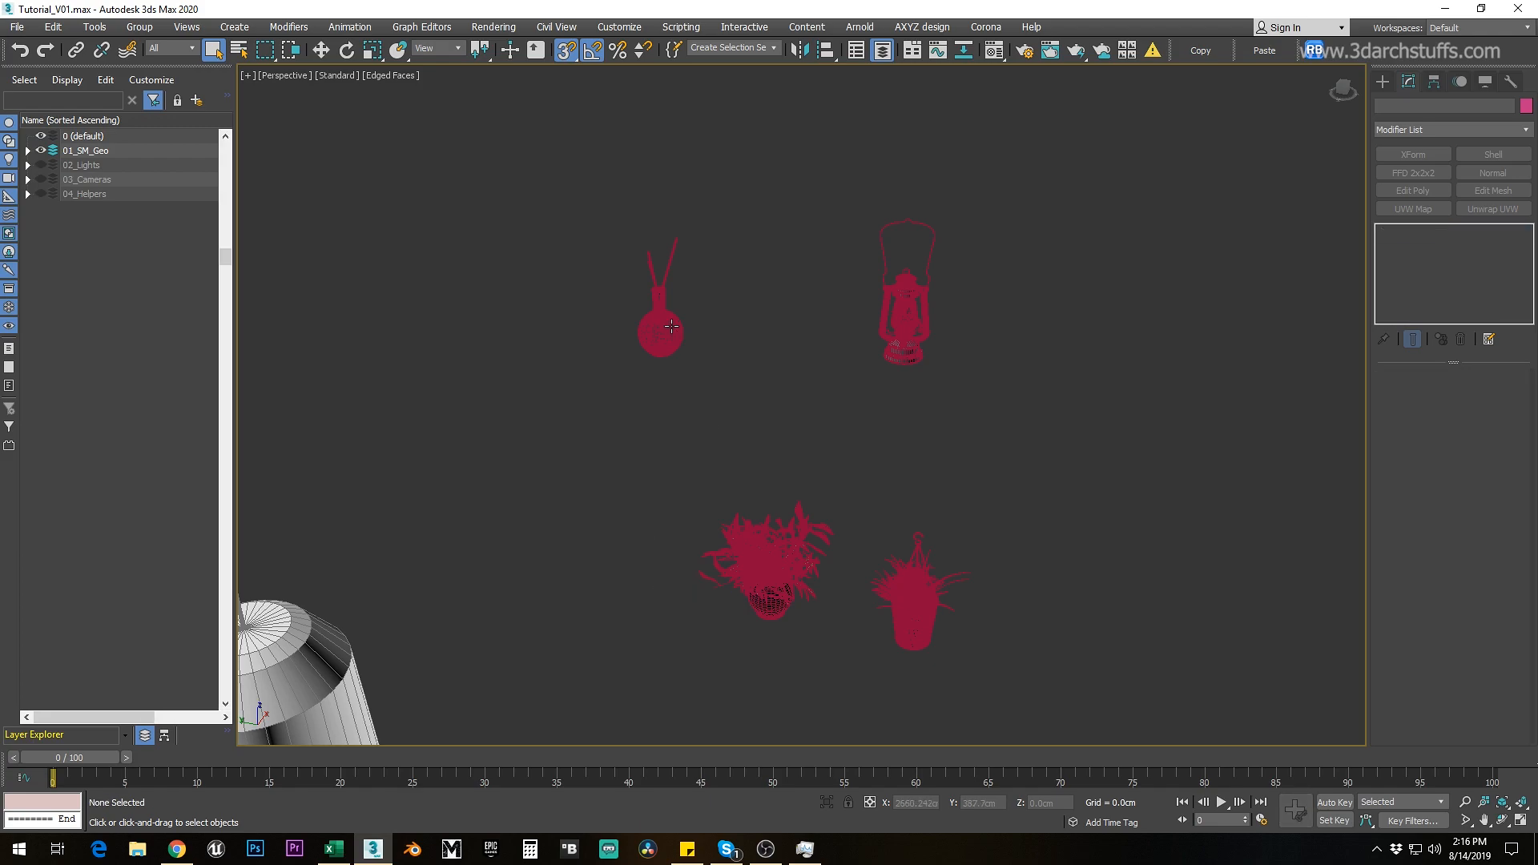
Step: Hide the parts of the reed diffuser, starting with its round bottle
{"action": "left_click", "coordinate": [662, 332]}
{"action": "scroll", "coordinate": [673, 327], "scroll_direction": "up", "scroll_amount": 3}
{"action": "key", "text": "Delete"}
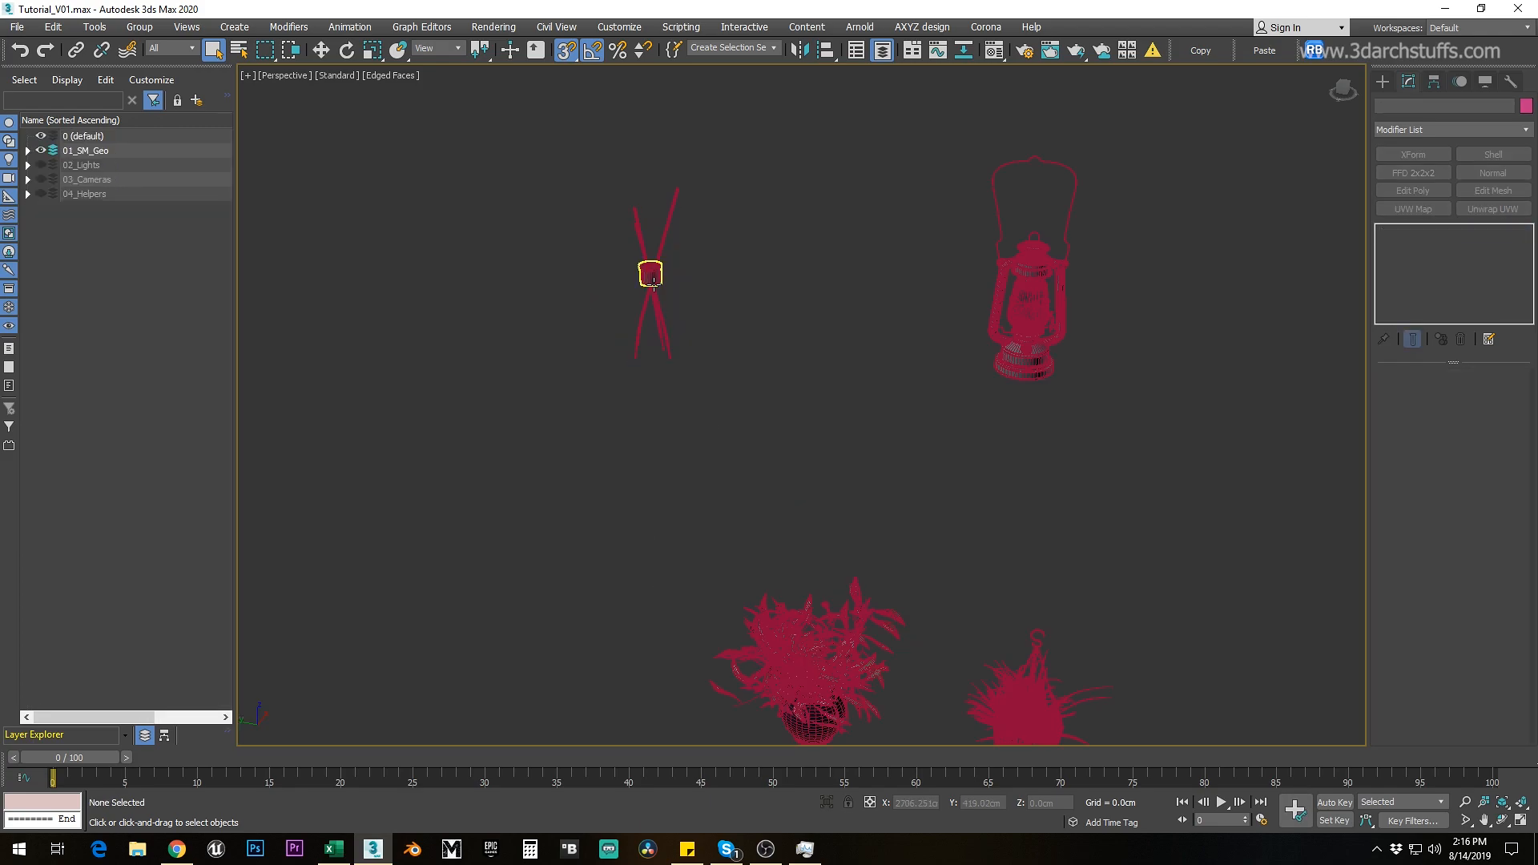
{"action": "left_click", "coordinate": [649, 278]}
{"action": "key", "text": "Delete"}
Step: Hide the oil lantern's glass and its metal body
{"action": "scroll", "coordinate": [737, 367], "scroll_direction": "down", "scroll_amount": 3}
{"action": "scroll", "coordinate": [921, 312], "scroll_direction": "up", "scroll_amount": 6}
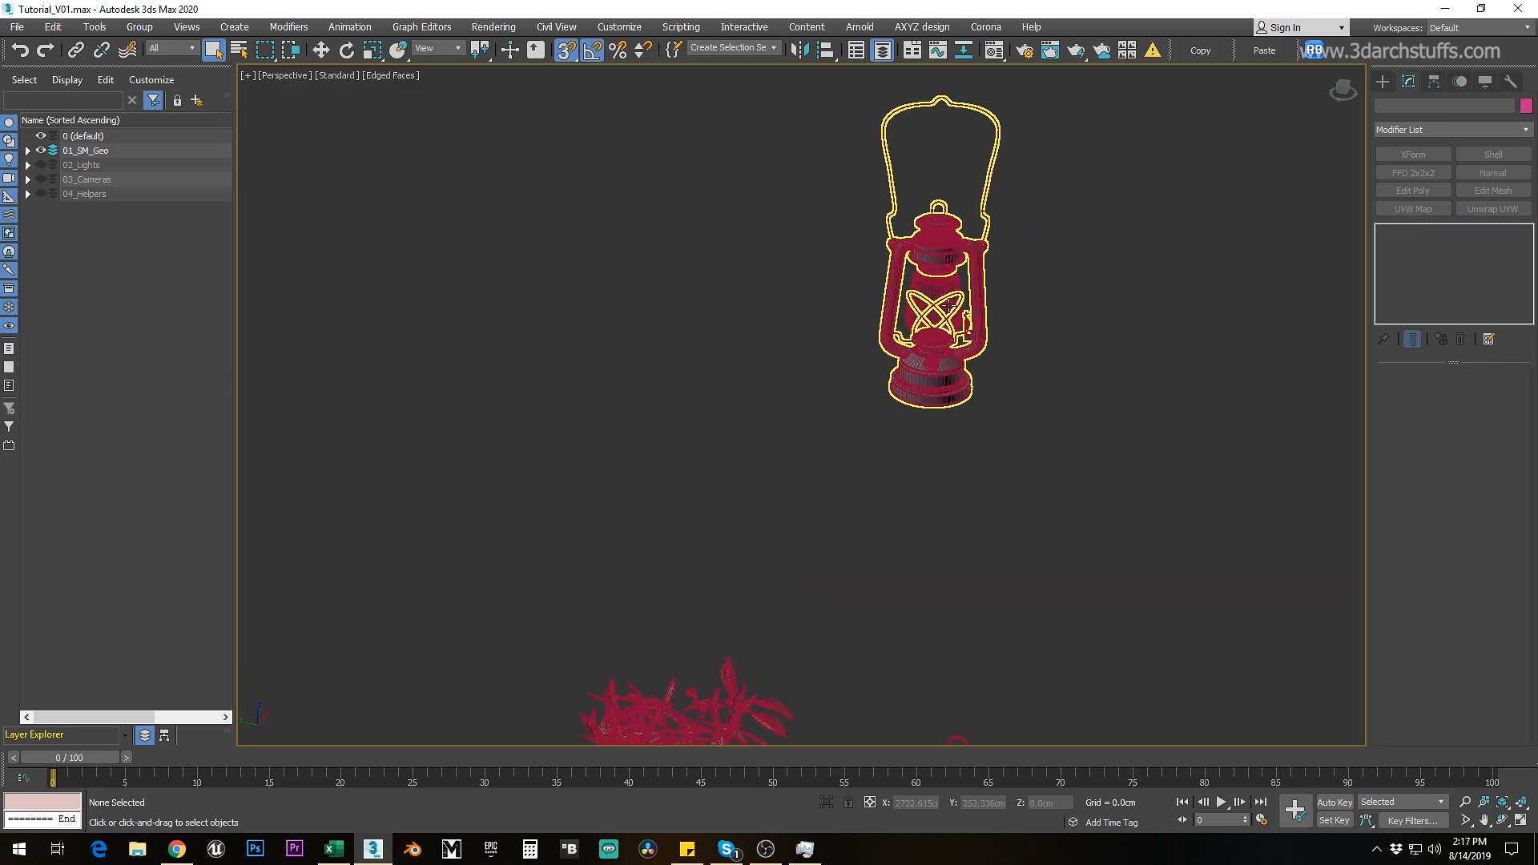
{"action": "left_click", "coordinate": [952, 295]}
{"action": "key", "text": "Delete"}
{"action": "left_click", "coordinate": [979, 274]}
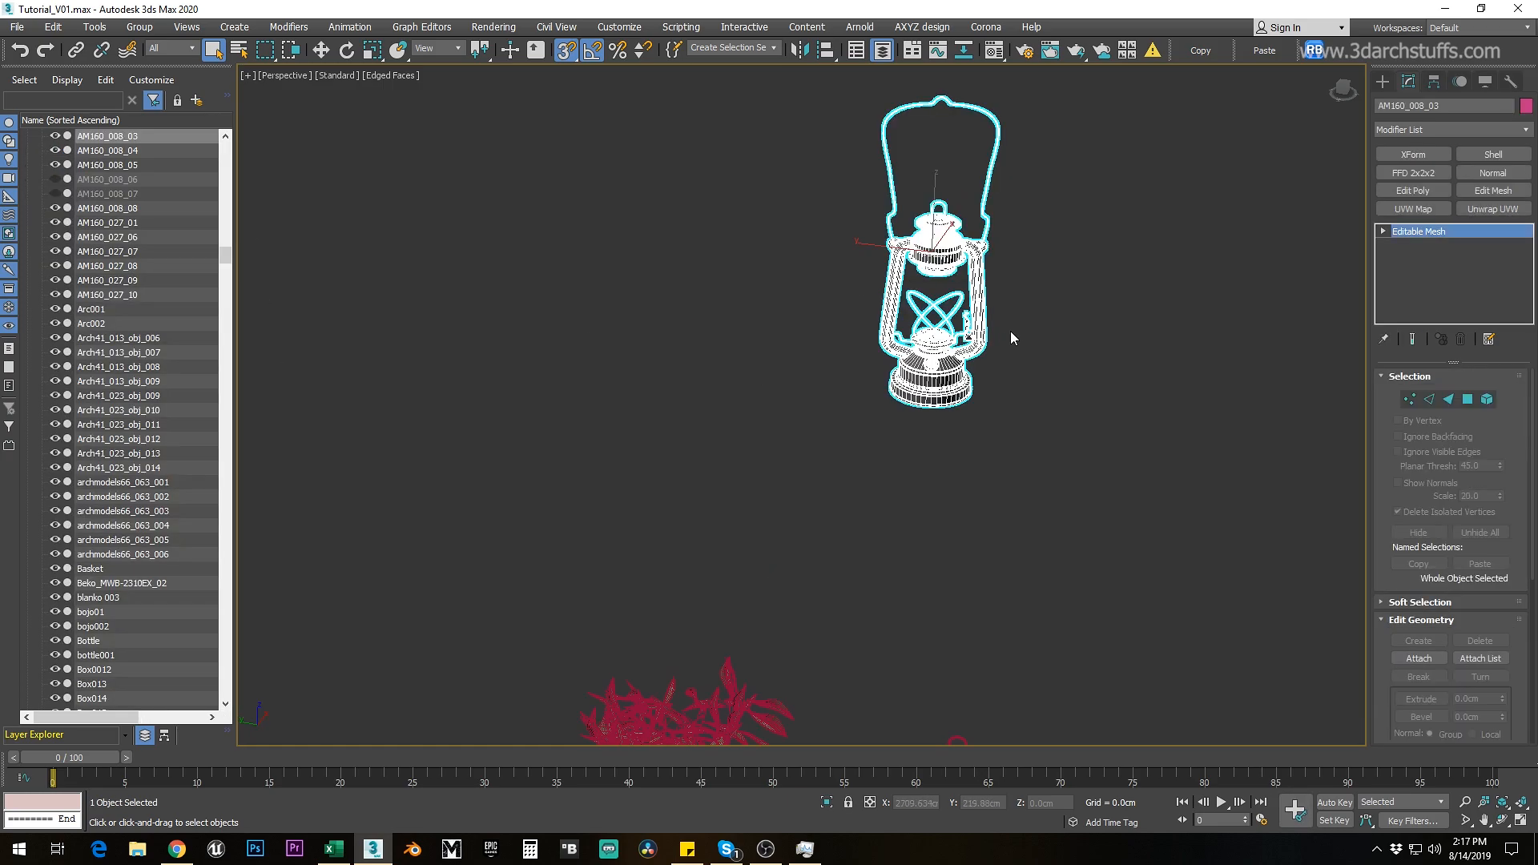
{"action": "key", "text": "Delete"}
Step: Hide the white shade of the pendant lamp near the chalkboard sign
{"action": "scroll", "coordinate": [921, 377], "scroll_direction": "down", "scroll_amount": 5}
{"action": "middle_click_drag", "start_coordinate": [907, 422], "coordinate": [899, 259]}
{"action": "left_click", "coordinate": [763, 384]}
{"action": "scroll", "coordinate": [764, 374], "scroll_direction": "up", "scroll_amount": 4}
{"action": "key", "text": "Delete"}
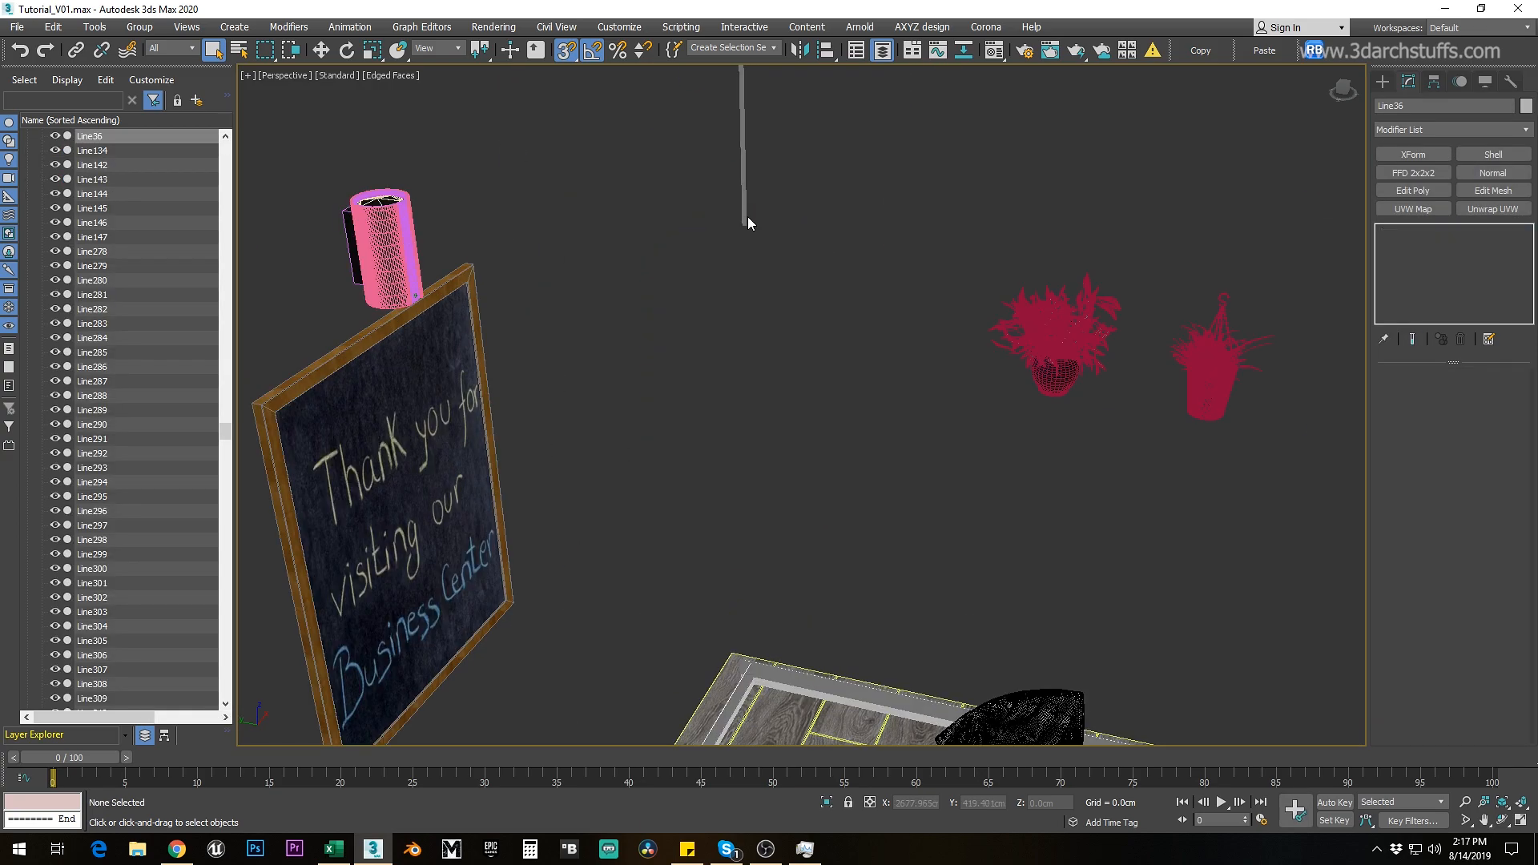
Step: Delete the thin vertical pole and the chalkboard's writing panel
{"action": "left_click", "coordinate": [745, 215]}
{"action": "key", "text": "Delete"}
{"action": "left_click", "coordinate": [442, 352]}
{"action": "key", "text": "Delete"}
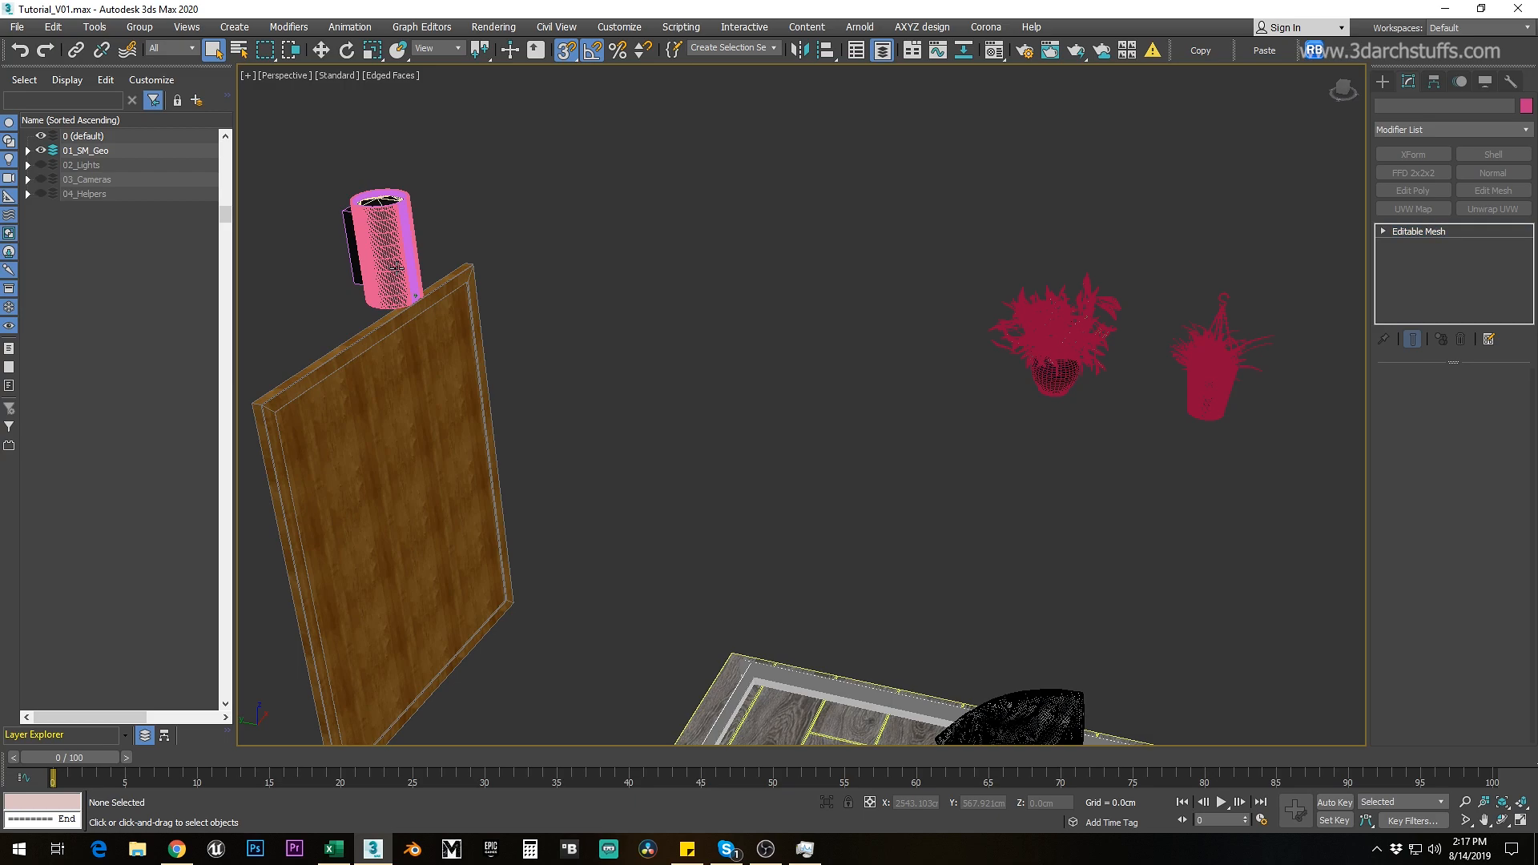
{"action": "key", "text": "Delete"}
Step: Delete the pink cylinder above the wooden board together with its dark panel, yellow ring and small leftover pieces
{"action": "left_click", "coordinate": [384, 205]}
{"action": "key", "text": "Delete"}
{"action": "left_click", "coordinate": [362, 245]}
{"action": "key", "text": "Delete"}
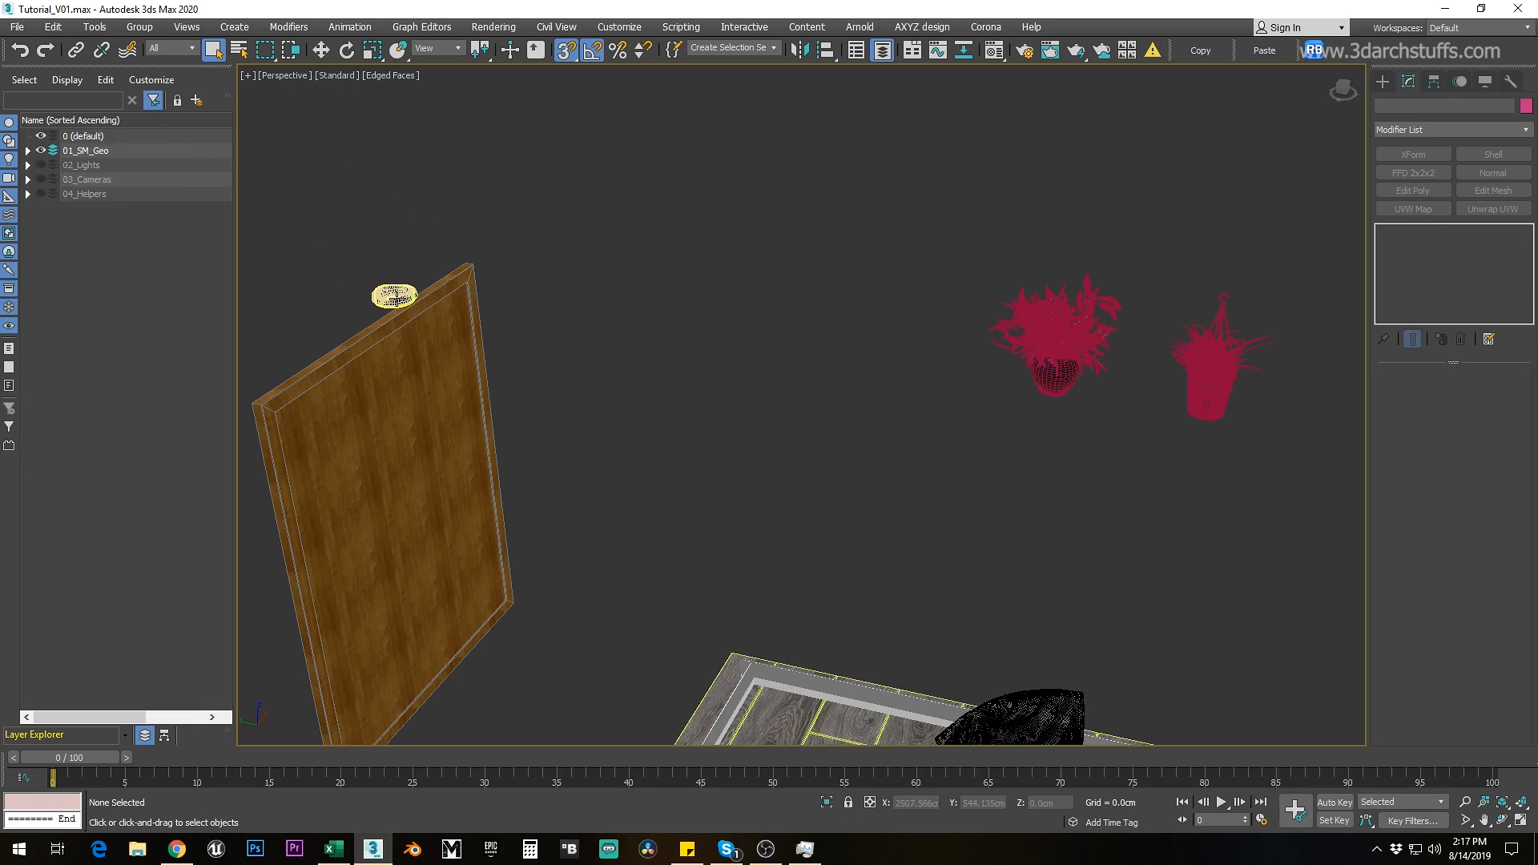
{"action": "left_click", "coordinate": [405, 295]}
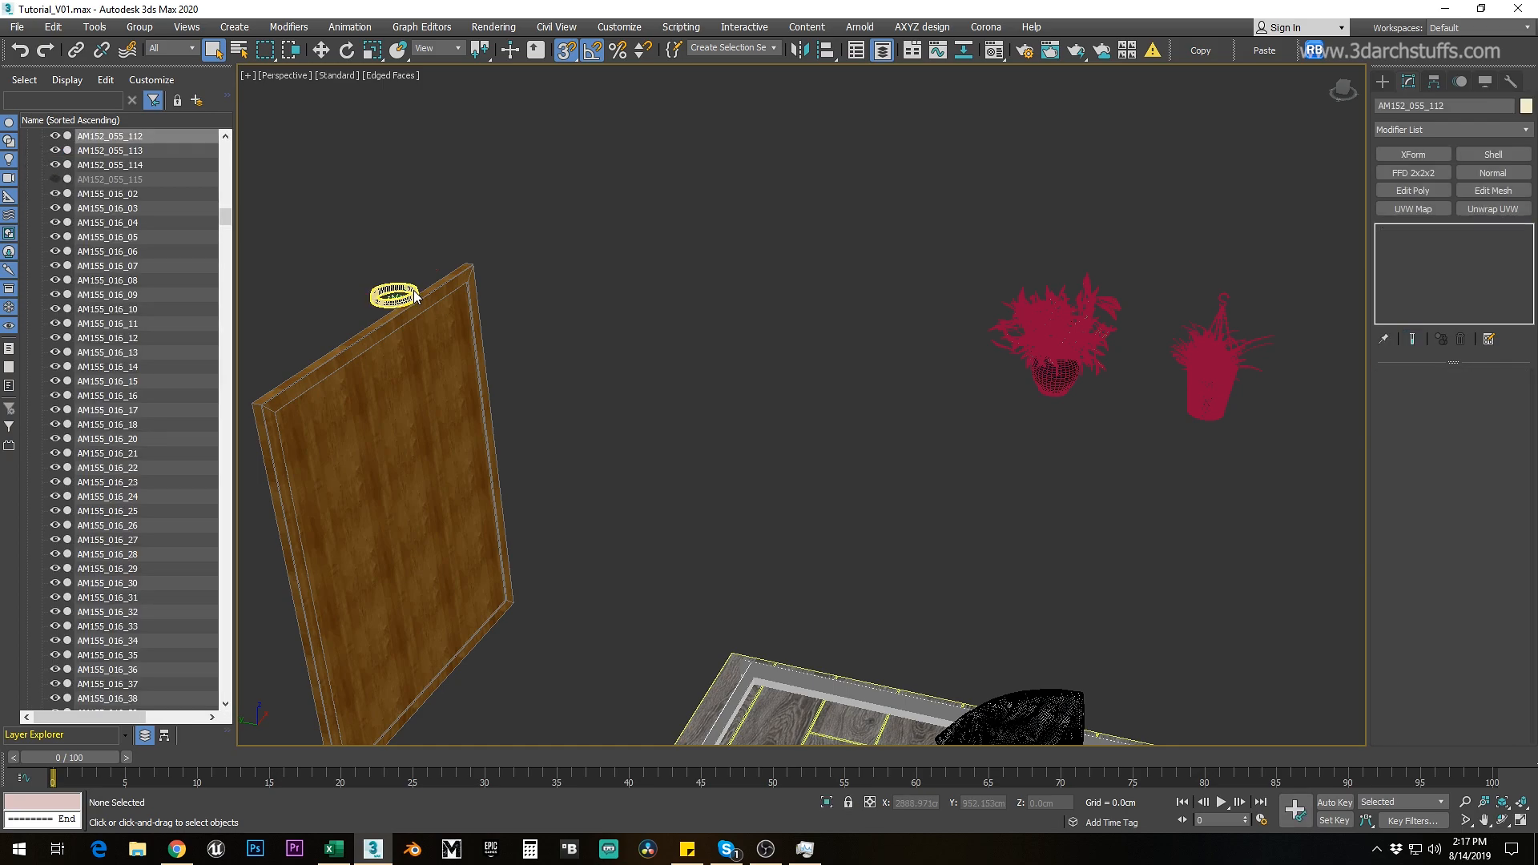
{"action": "key", "text": "Delete"}
{"action": "scroll", "coordinate": [394, 305], "scroll_direction": "up", "scroll_amount": 3}
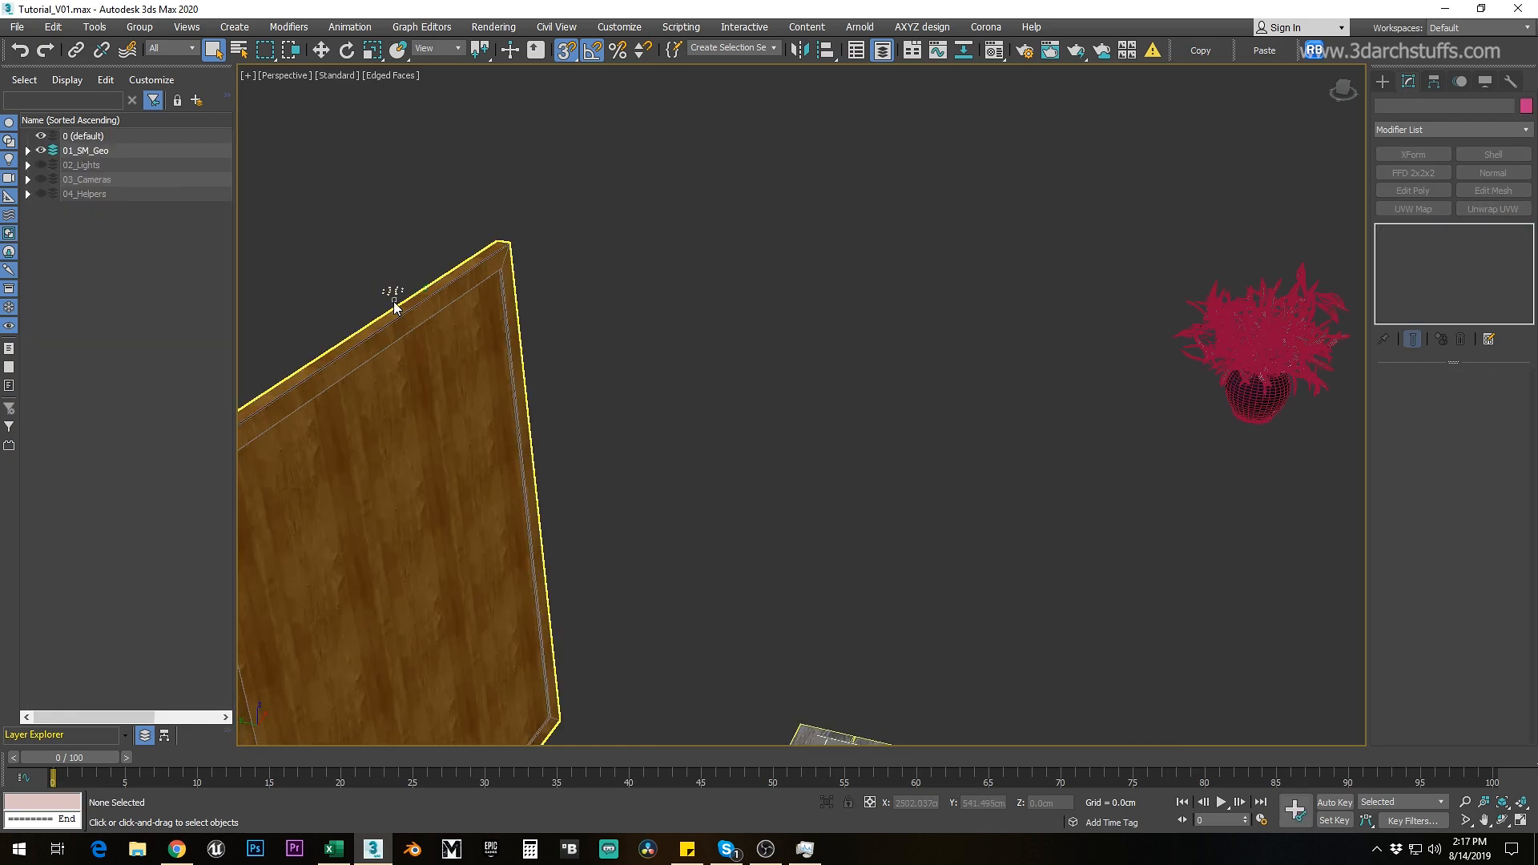
{"action": "left_click", "coordinate": [392, 293]}
{"action": "key", "text": "Delete"}
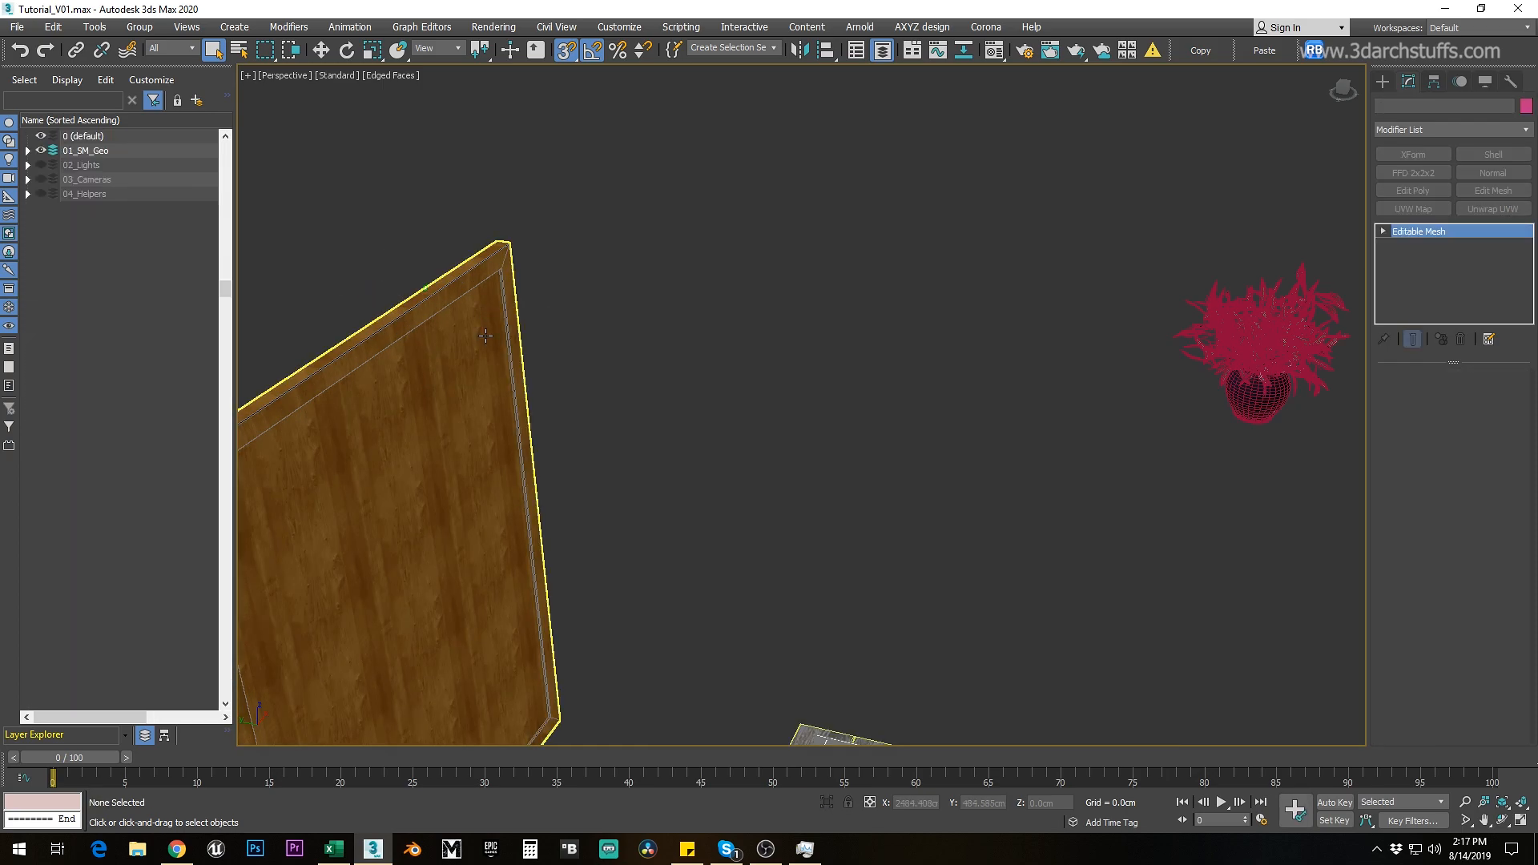
Step: Delete the large framed wooden board that held the chalkboard
{"action": "left_click", "coordinate": [485, 334]}
{"action": "scroll", "coordinate": [485, 335], "scroll_direction": "down", "scroll_amount": 5}
{"action": "key", "text": "Delete"}
Step: Delete the range hood's canopy and duct above the kitchen cooktop
{"action": "scroll", "coordinate": [703, 469], "scroll_direction": "up", "scroll_amount": 8}
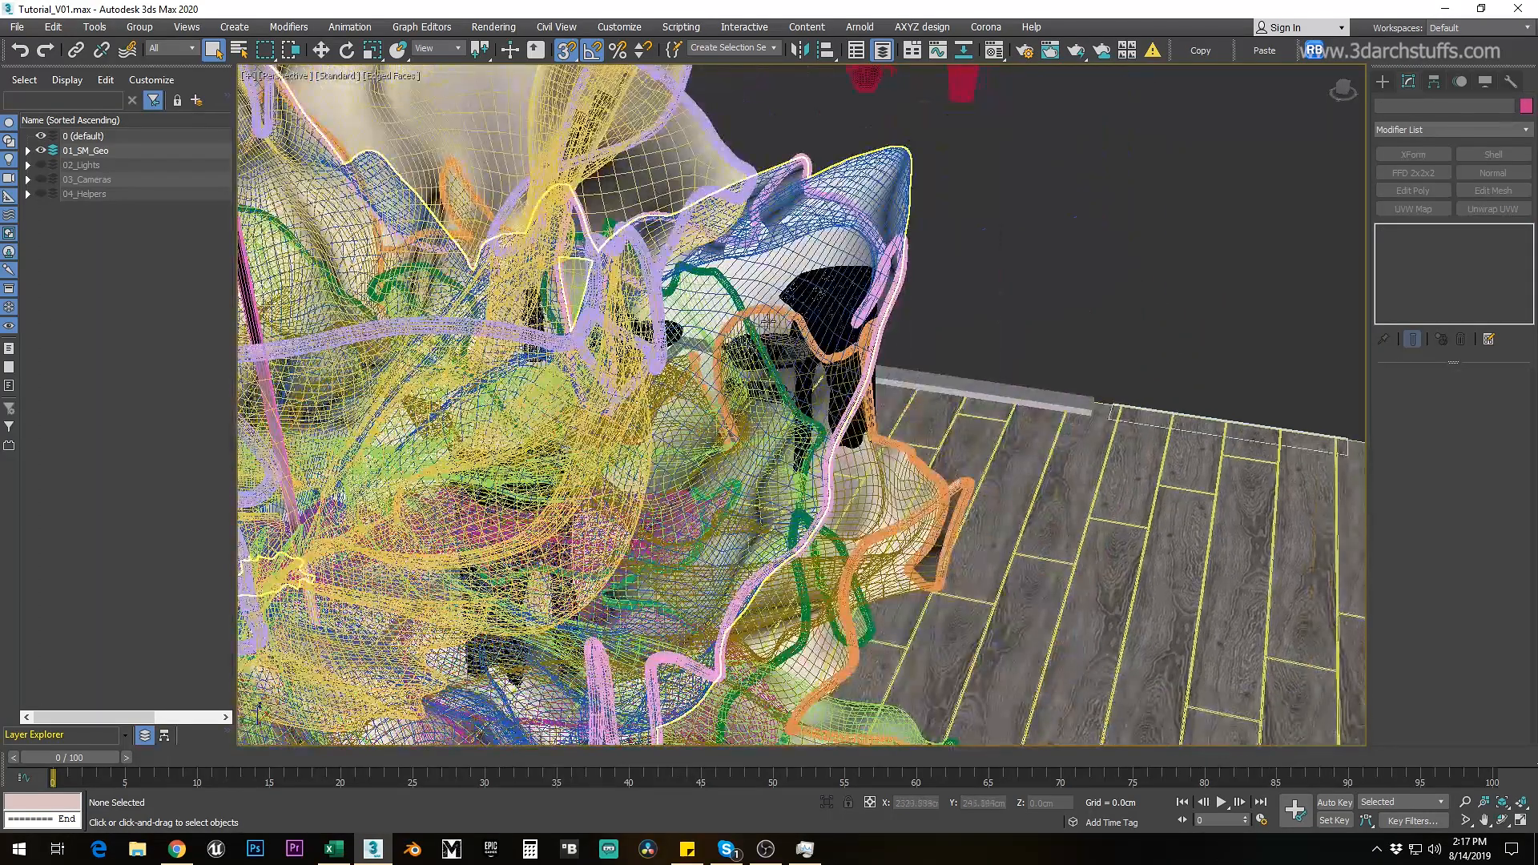
{"action": "scroll", "coordinate": [766, 321], "scroll_direction": "down", "scroll_amount": 12}
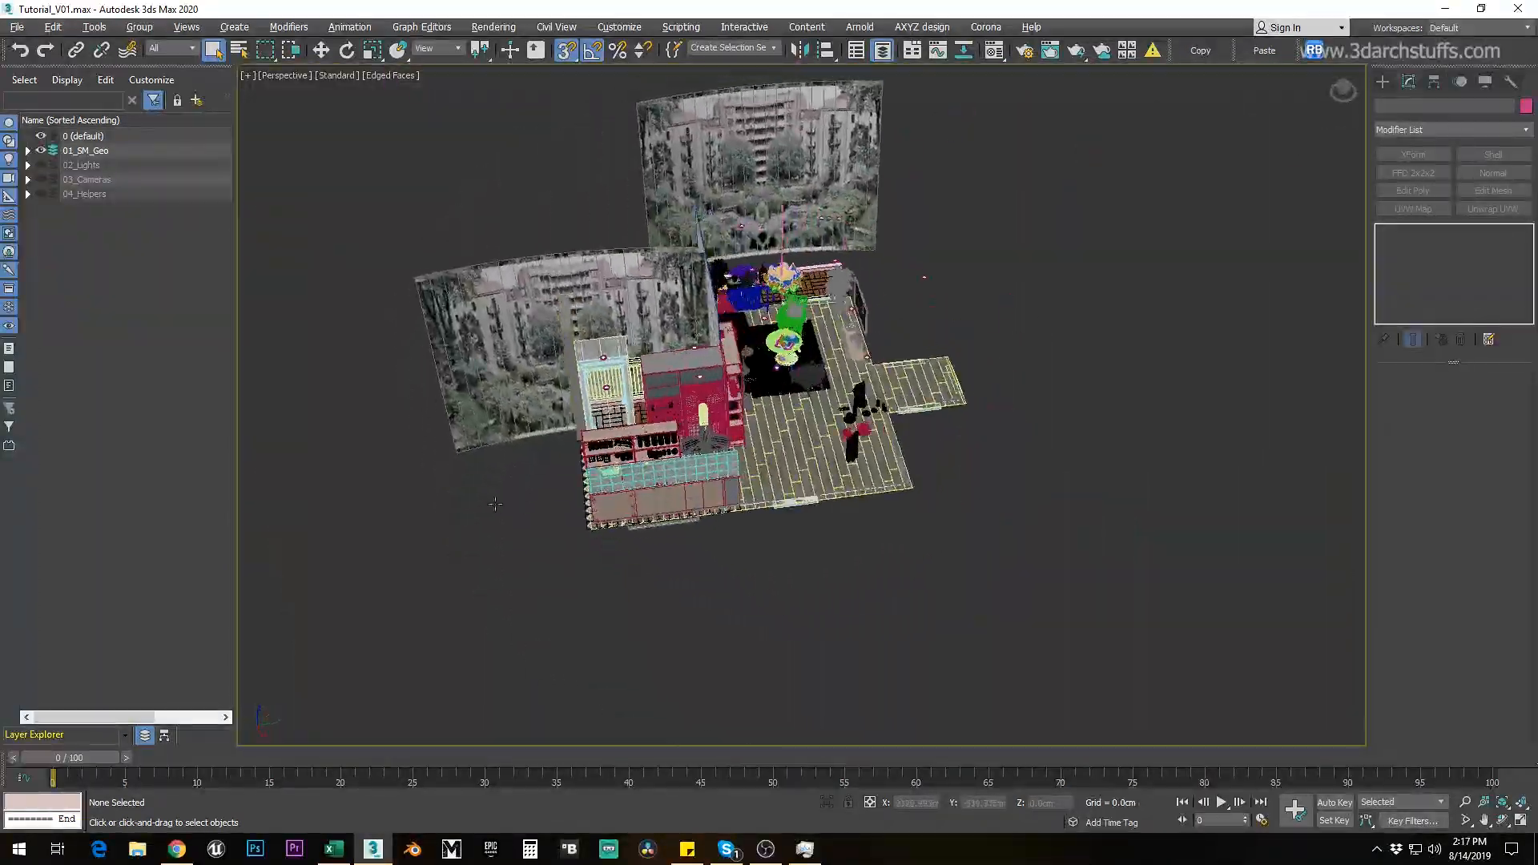
{"action": "middle_click_drag", "start_coordinate": [495, 505], "coordinate": [884, 399], "text": "alt"}
{"action": "scroll", "coordinate": [884, 398], "scroll_direction": "up", "scroll_amount": 3}
{"action": "scroll", "coordinate": [875, 241], "scroll_direction": "up", "scroll_amount": 6}
{"action": "middle_click_drag", "start_coordinate": [875, 241], "coordinate": [777, 434], "text": "alt"}
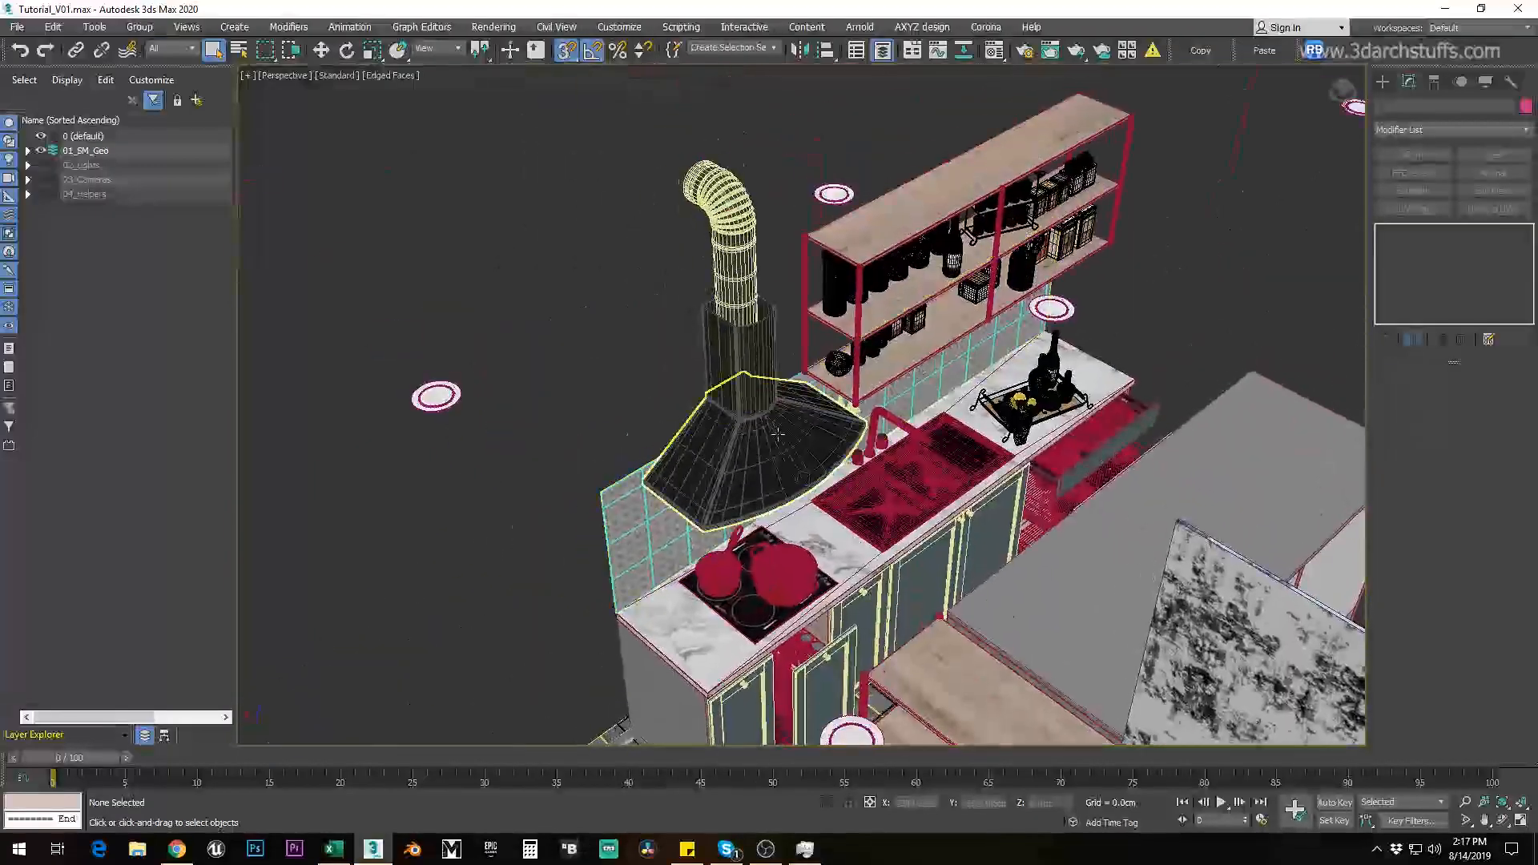
{"action": "left_click", "coordinate": [777, 434]}
{"action": "scroll", "coordinate": [772, 436], "scroll_direction": "up", "scroll_amount": 2}
{"action": "key", "text": "Delete"}
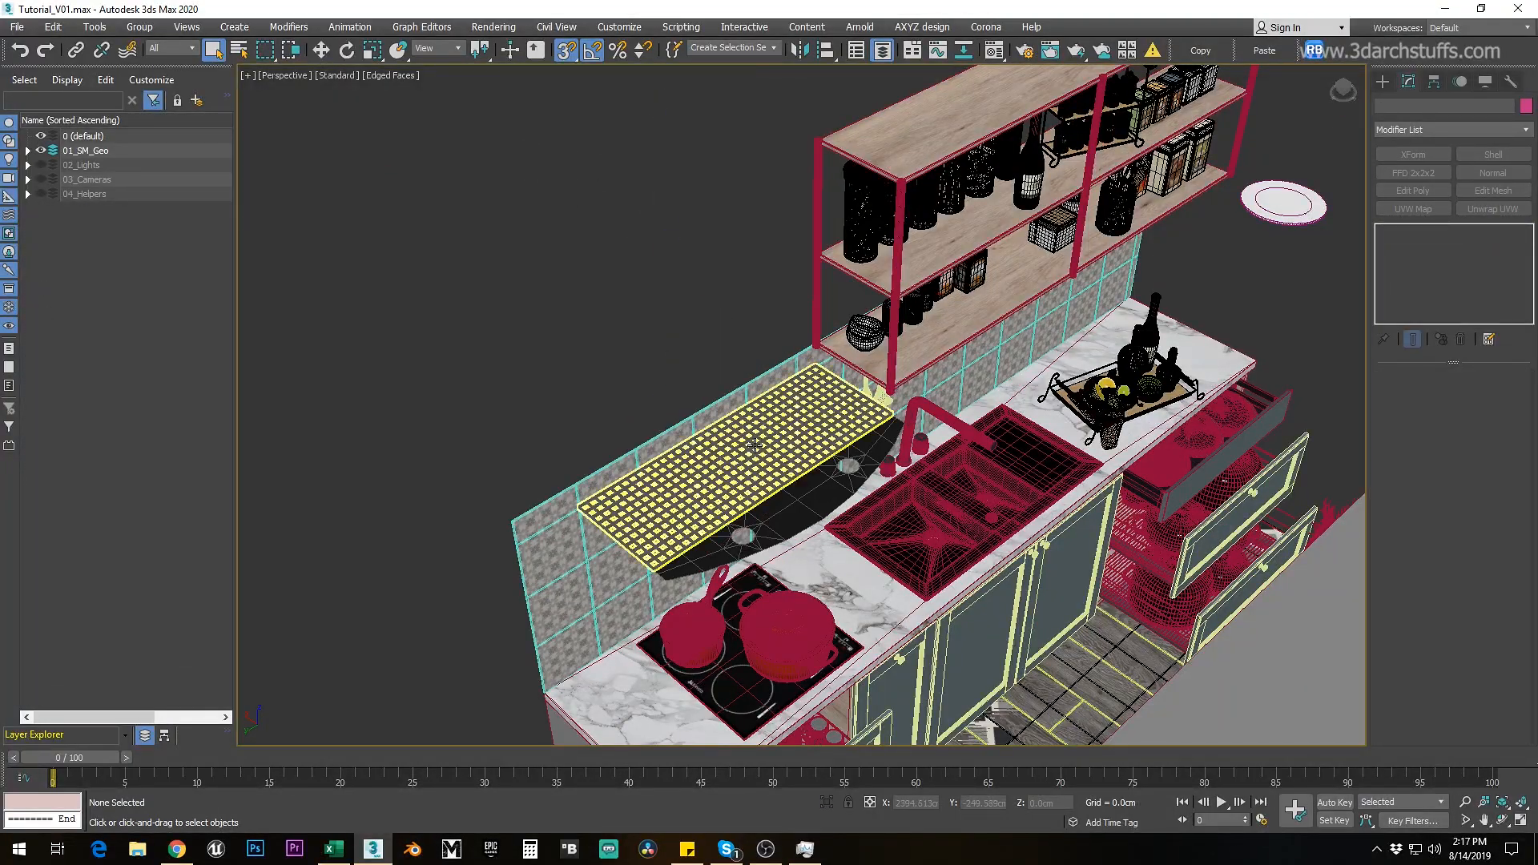
Step: Isolate the hood's rectangular grid filter and open its editable mesh at polygon level
{"action": "left_click", "coordinate": [753, 444]}
{"action": "scroll", "coordinate": [757, 481], "scroll_direction": "up", "scroll_amount": 4}
{"action": "key", "text": "alt+q"}
{"action": "middle_click_drag", "start_coordinate": [721, 530], "coordinate": [840, 442], "text": "alt"}
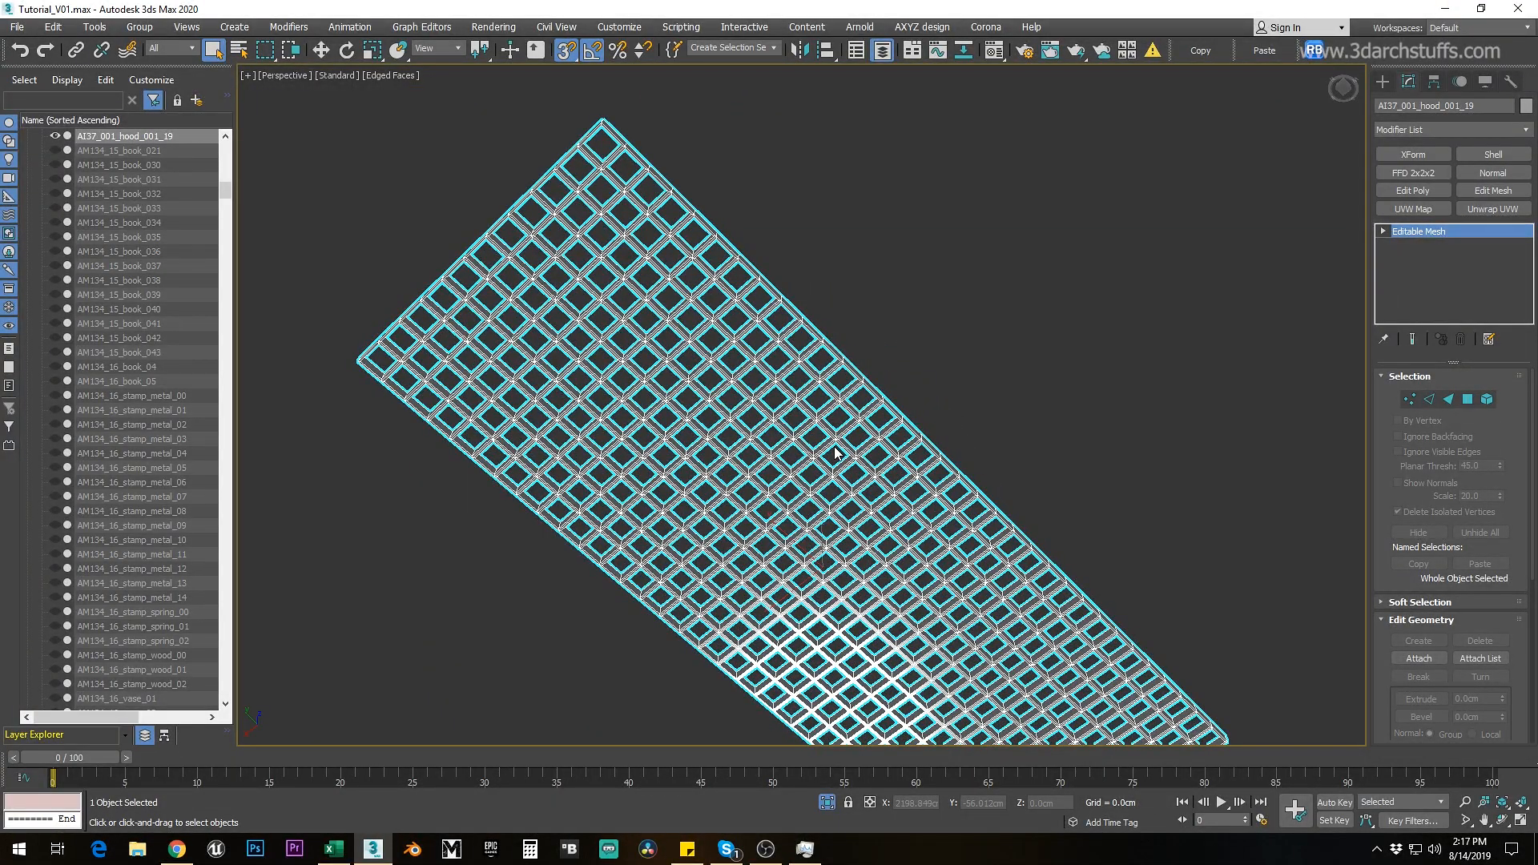
{"action": "scroll", "coordinate": [836, 454], "scroll_direction": "down", "scroll_amount": 3}
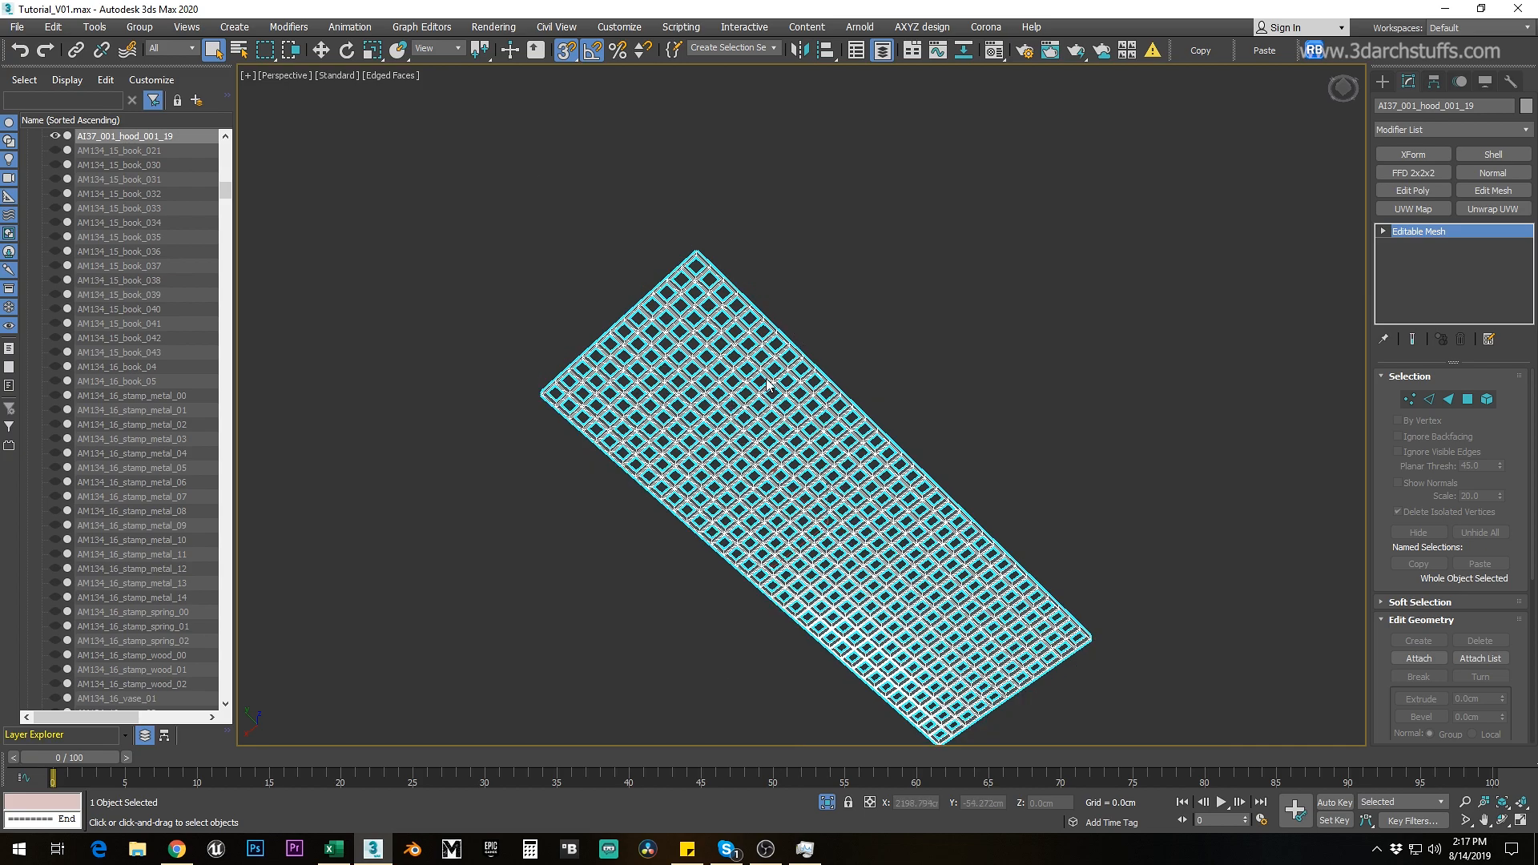
{"action": "middle_click_drag", "start_coordinate": [808, 436], "coordinate": [881, 356], "text": "alt"}
{"action": "left_click", "coordinate": [1382, 231]}
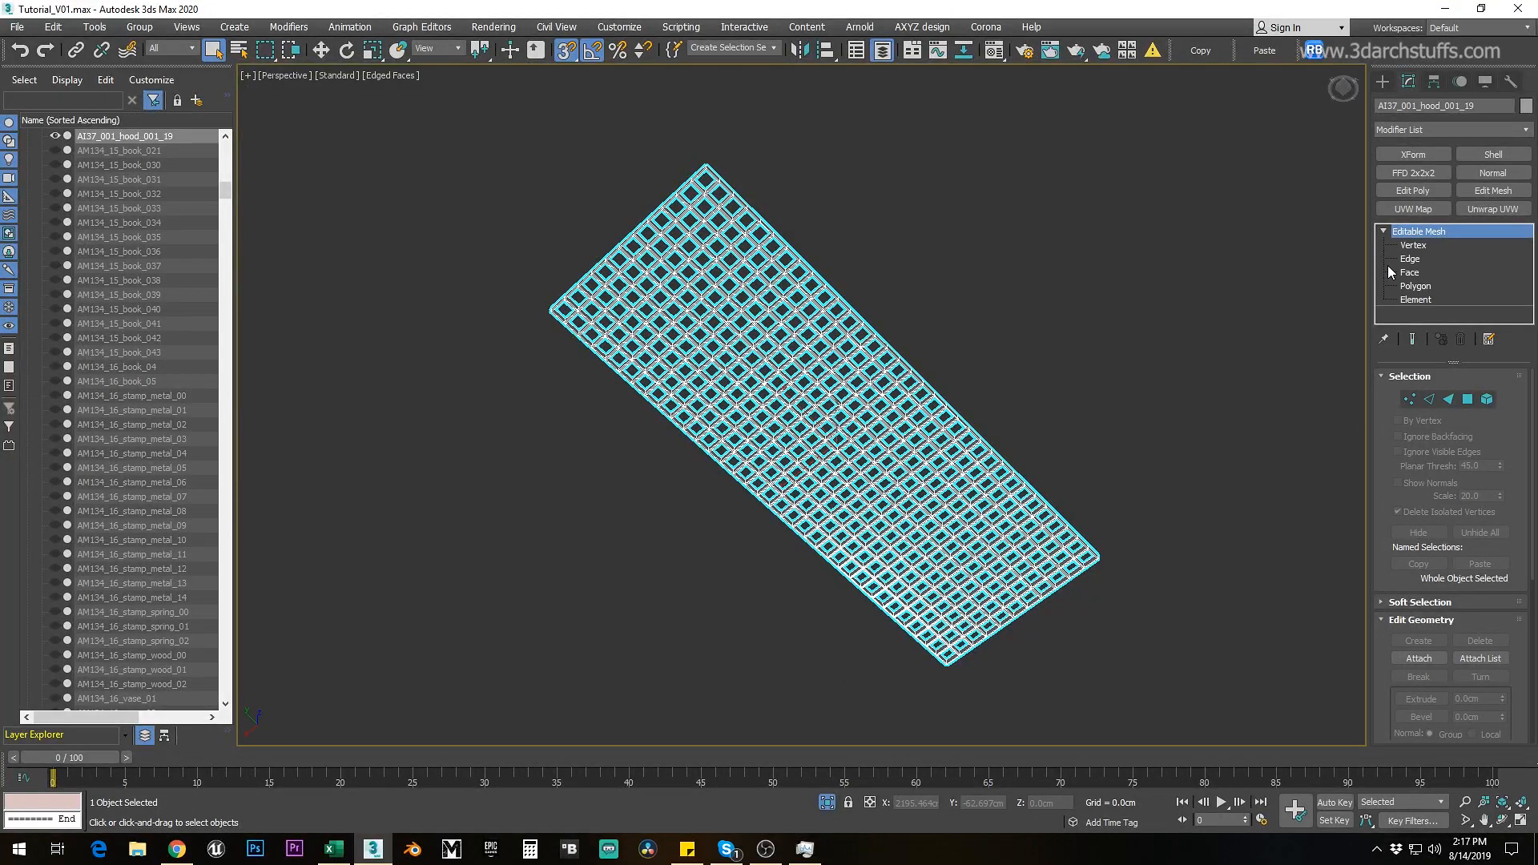
{"action": "left_click", "coordinate": [1413, 300]}
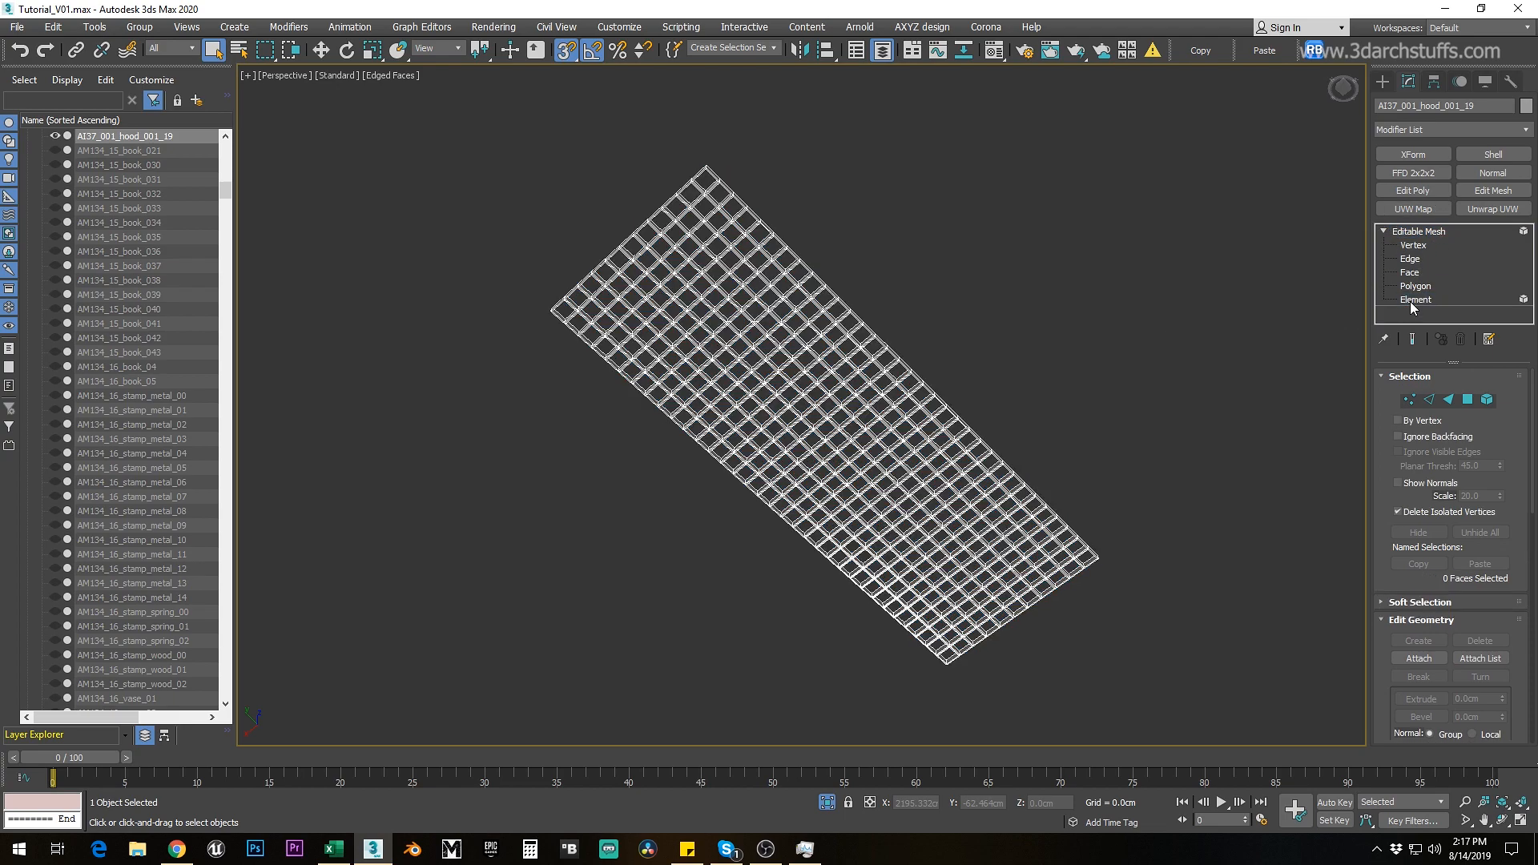
{"action": "left_click", "coordinate": [1412, 286]}
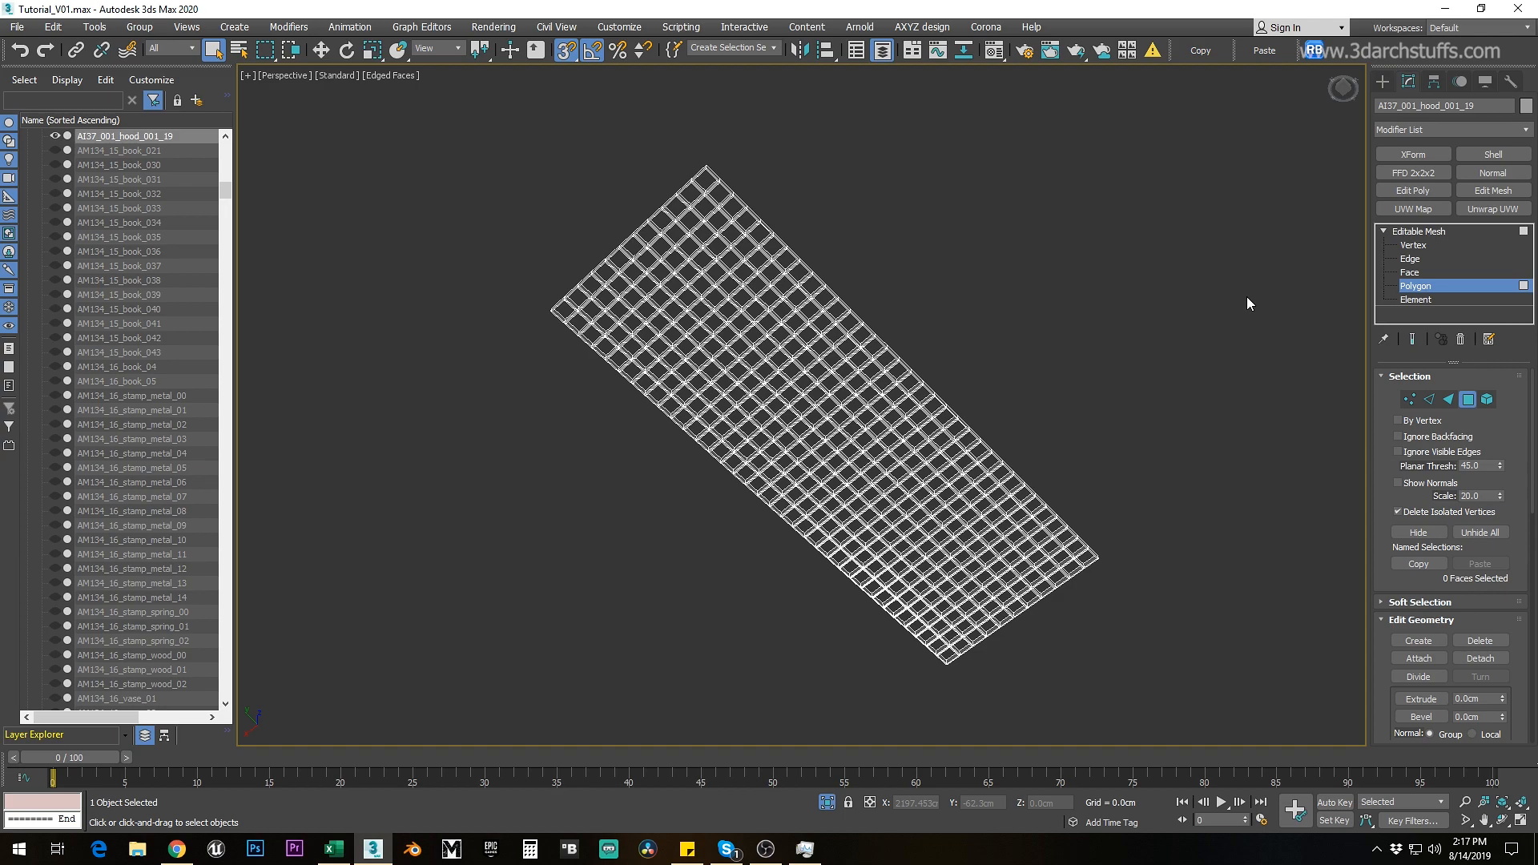
Step: In the top view, detach the grid's uppermost band of polygons and the band below it as separate objects
{"action": "key", "text": "t"}
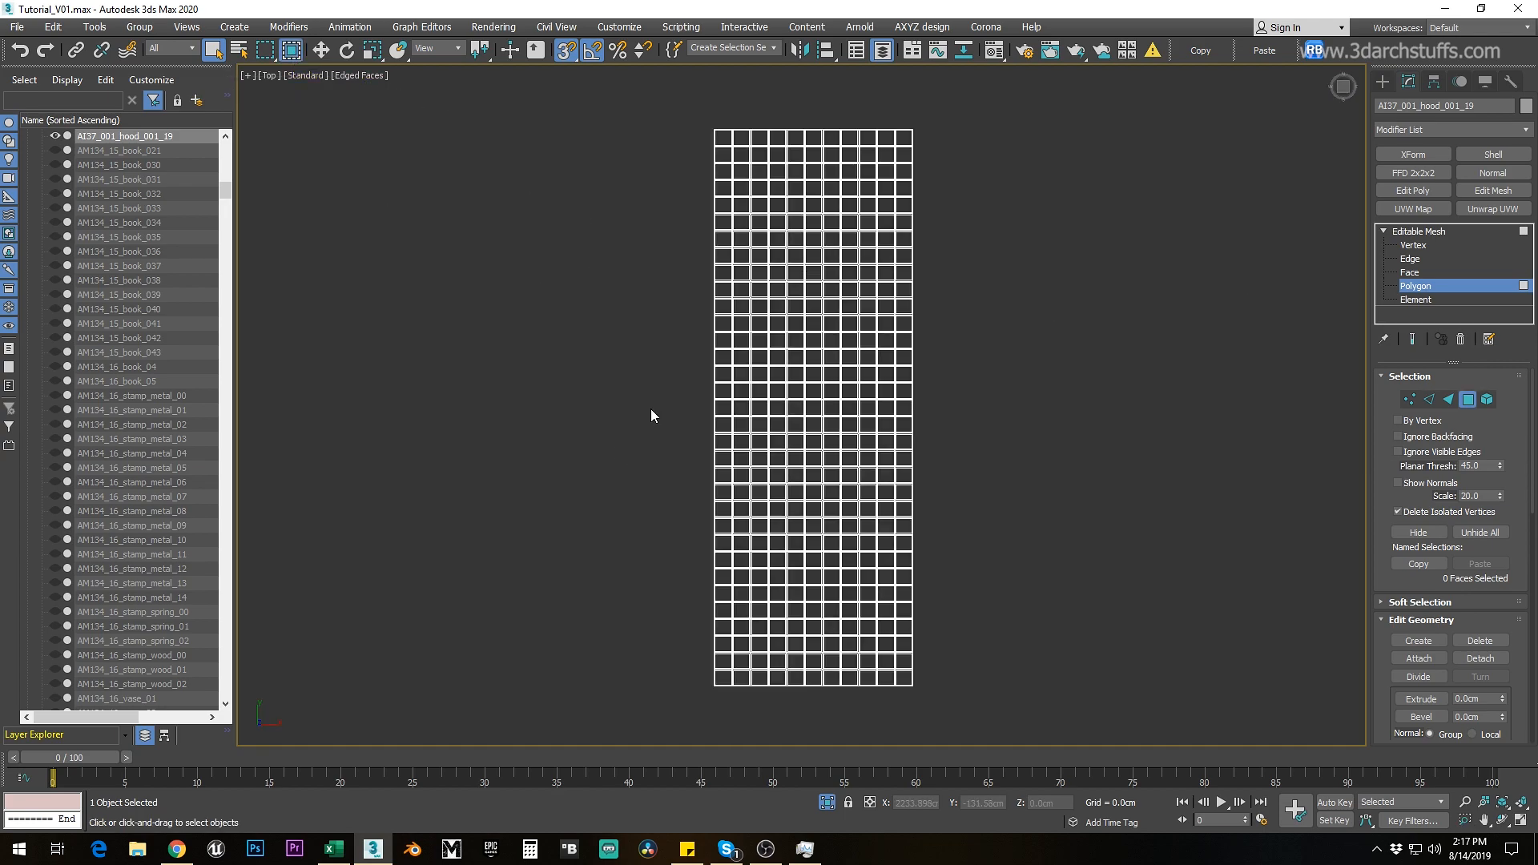
{"action": "left_click_drag", "start_coordinate": [937, 228], "coordinate": [937, 258]}
{"action": "key", "text": "ctrl+d"}
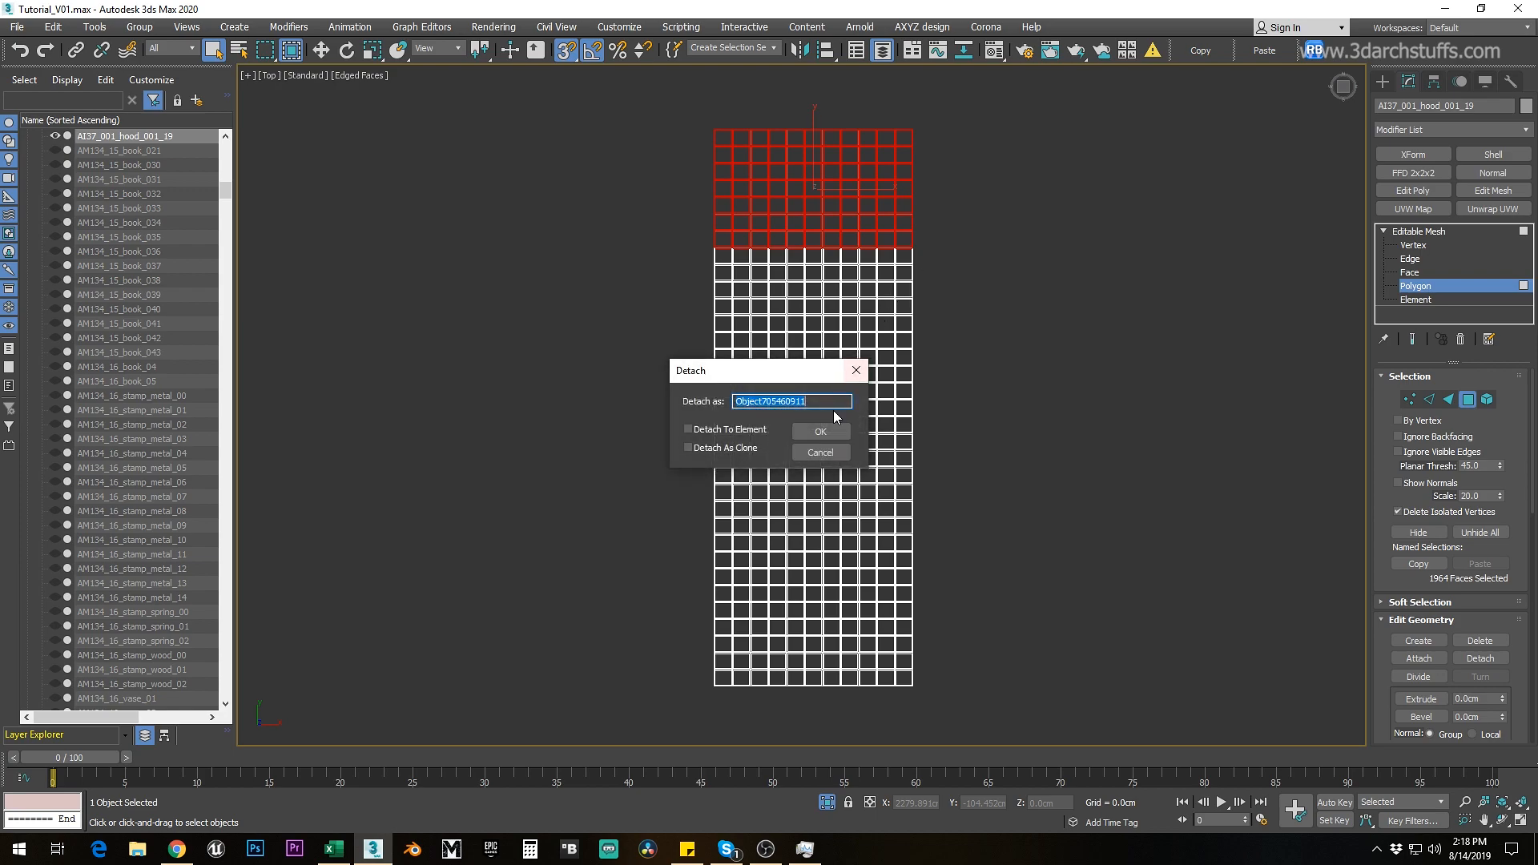
{"action": "left_click", "coordinate": [836, 432]}
{"action": "left_click_drag", "start_coordinate": [961, 372], "coordinate": [964, 376]}
{"action": "key", "text": "ctrl+d"}
{"action": "left_click", "coordinate": [824, 433]}
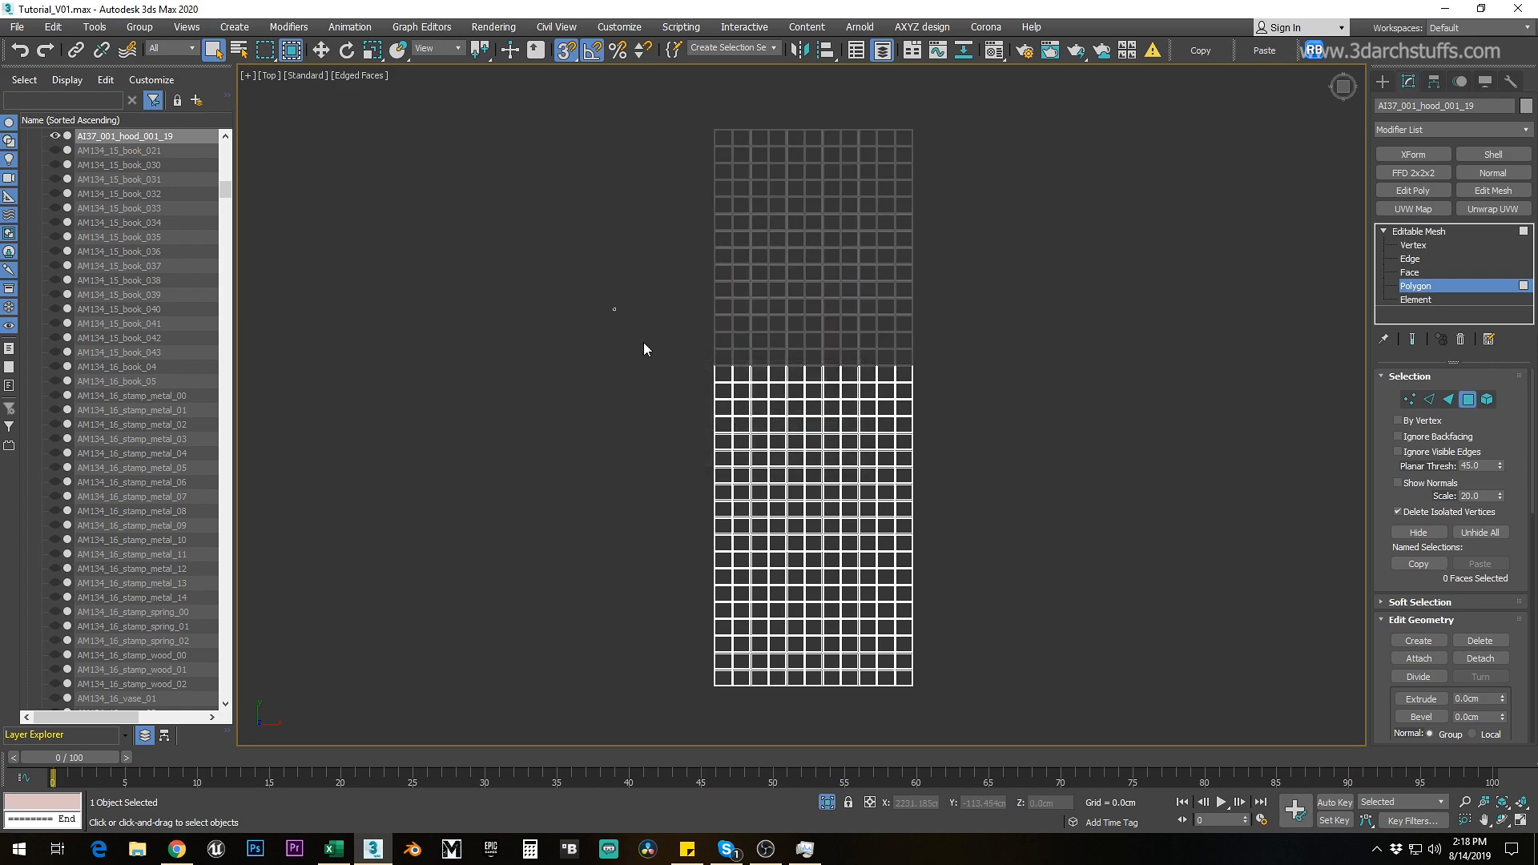
Step: Detach the third and fourth bands of grid polygons as separate objects, leaving the lowest rows in the original mesh
{"action": "left_click_drag", "start_coordinate": [959, 492], "coordinate": [964, 493]}
{"action": "key", "text": "ctrl+d"}
{"action": "left_click", "coordinate": [805, 433]}
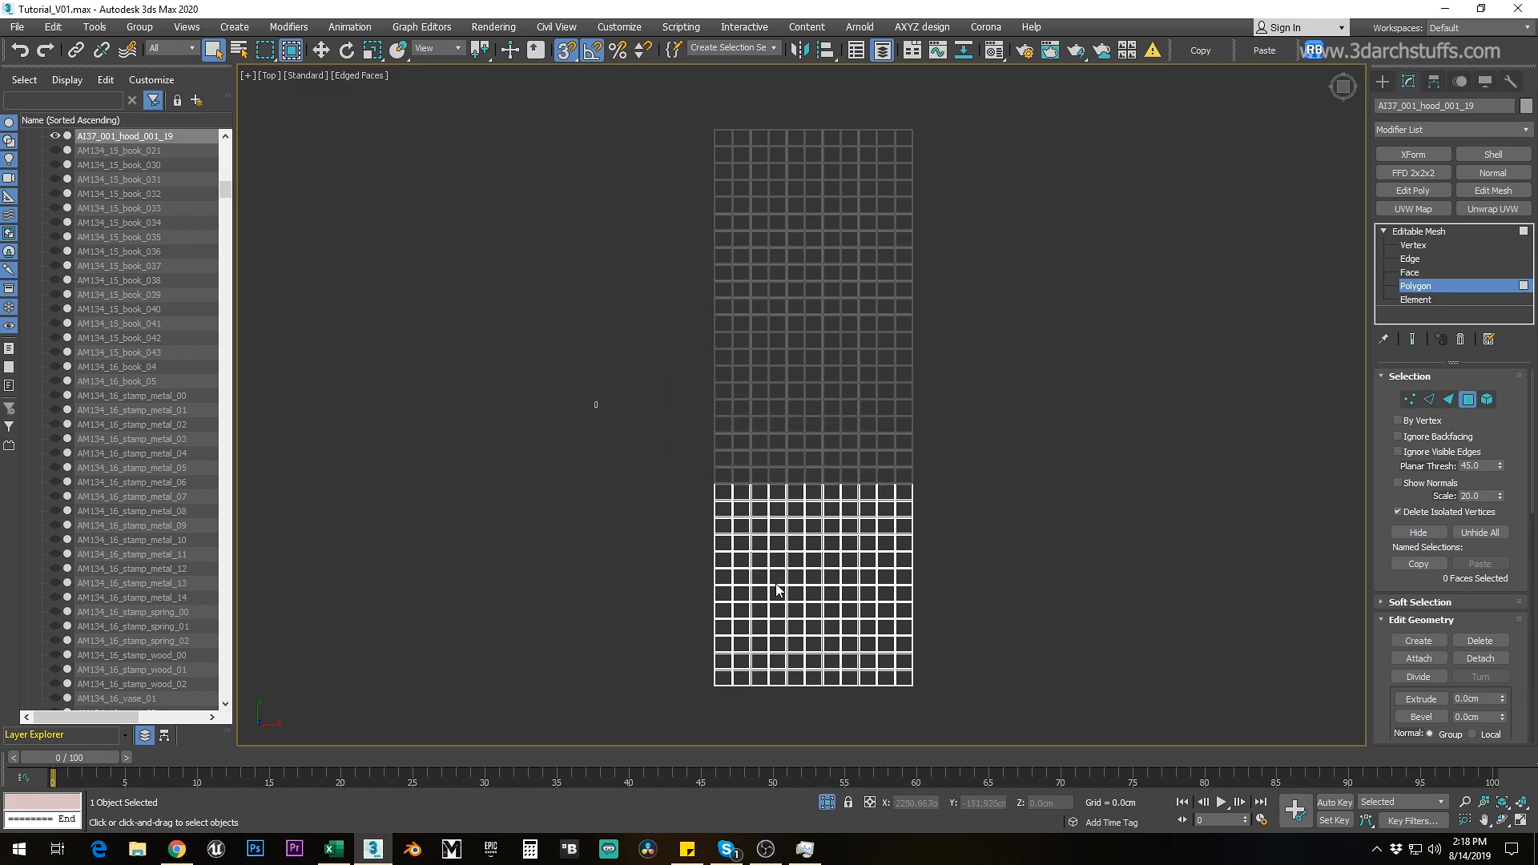
{"action": "left_click_drag", "start_coordinate": [928, 609], "coordinate": [955, 612]}
{"action": "key", "text": "ctrl+d"}
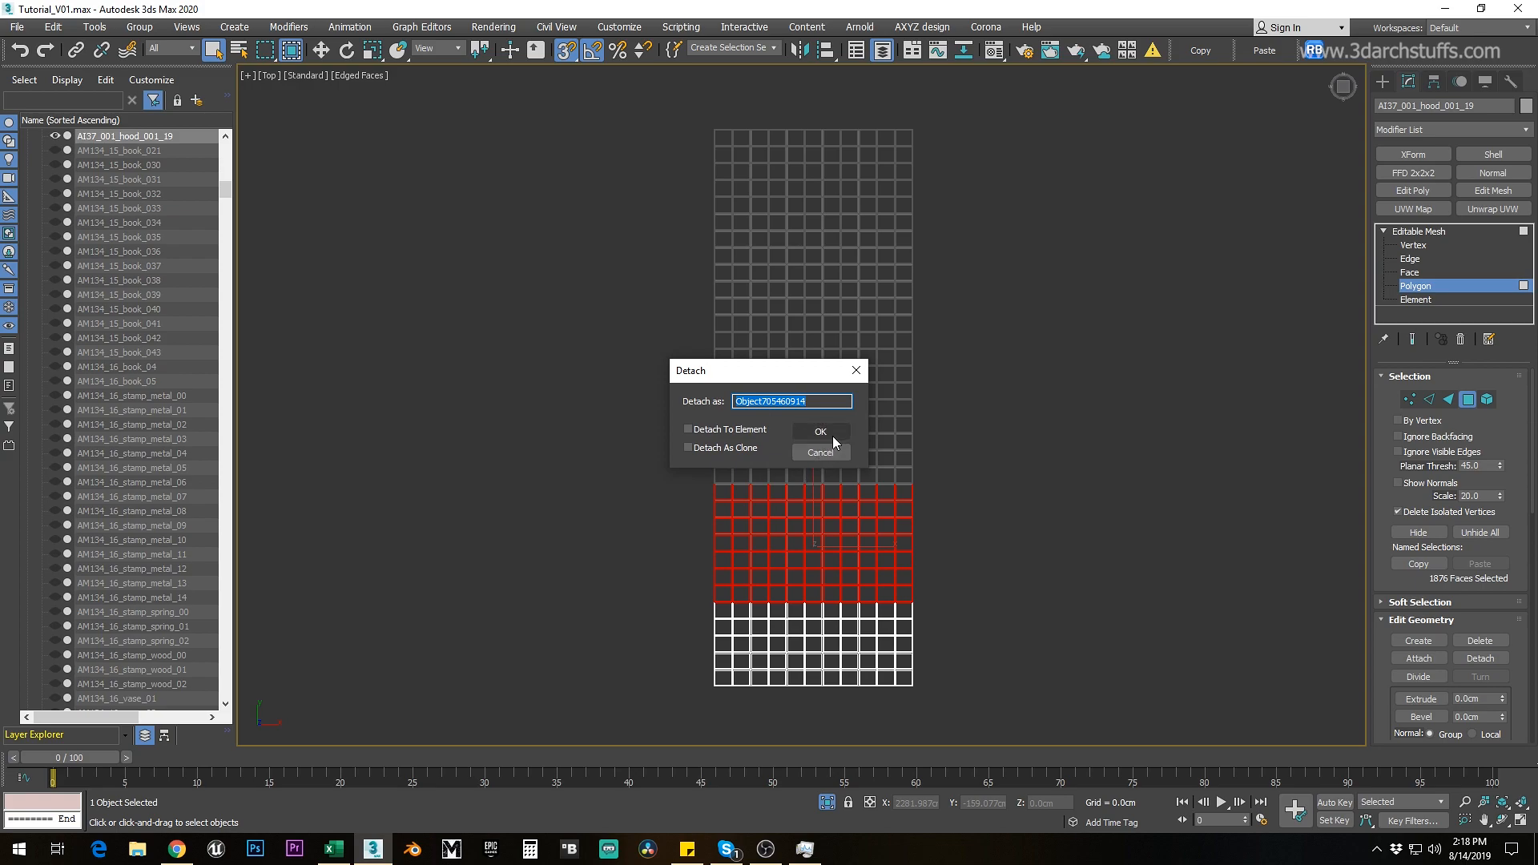
{"action": "left_click", "coordinate": [824, 435]}
Step: Leave polygon editing, delete all isolated pieces of the grid filter and end the isolation
{"action": "left_click", "coordinate": [1410, 232]}
{"action": "scroll", "coordinate": [1054, 373], "scroll_direction": "down", "scroll_amount": 3}
{"action": "middle_click_drag", "start_coordinate": [1054, 373], "coordinate": [1108, 282], "text": "alt"}
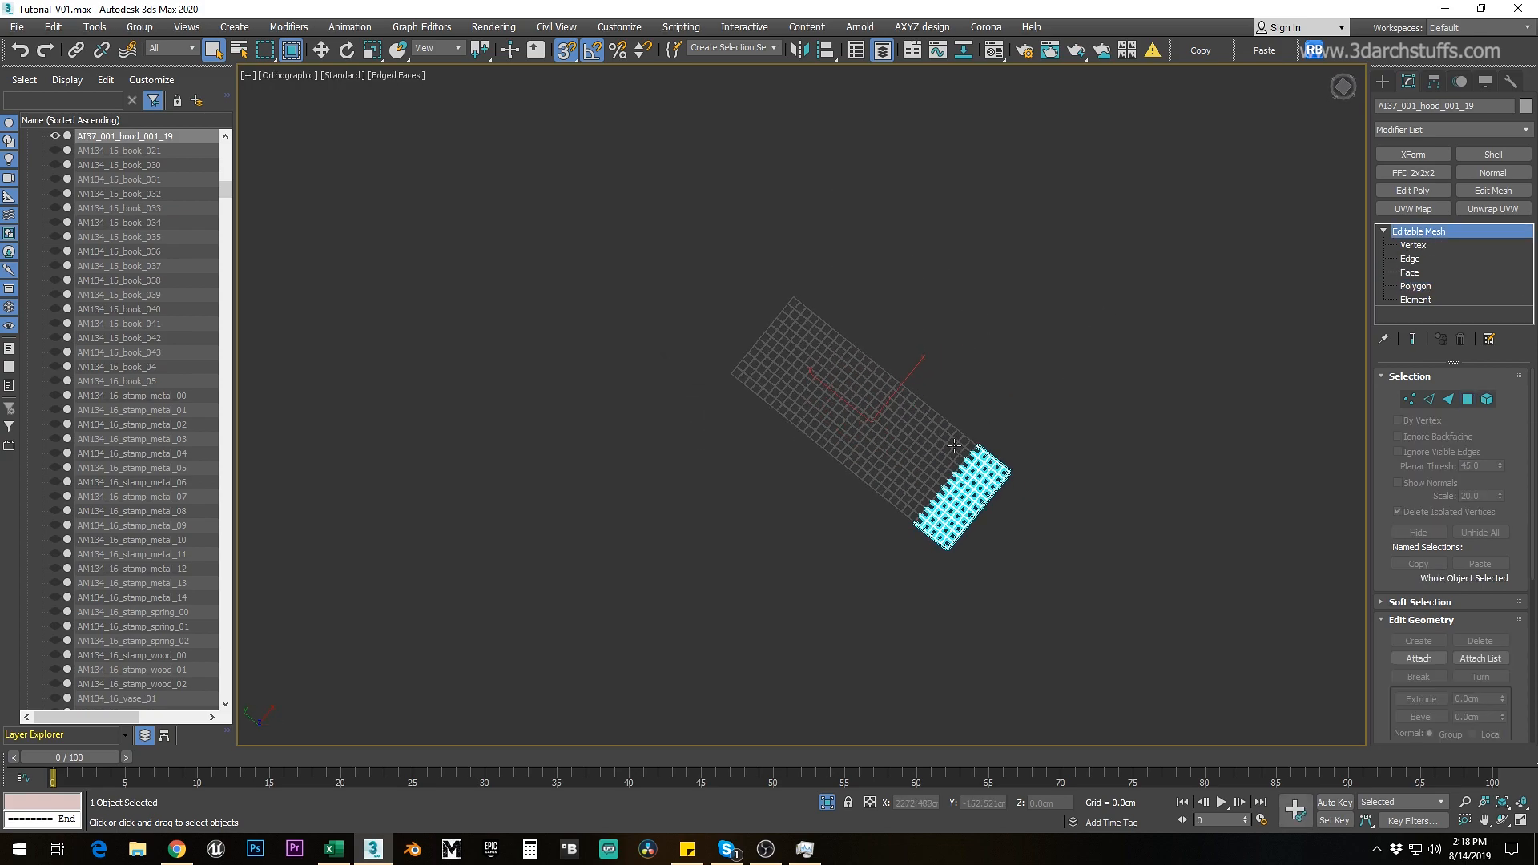
{"action": "key", "text": "ctrl+a"}
{"action": "key", "text": "Delete"}
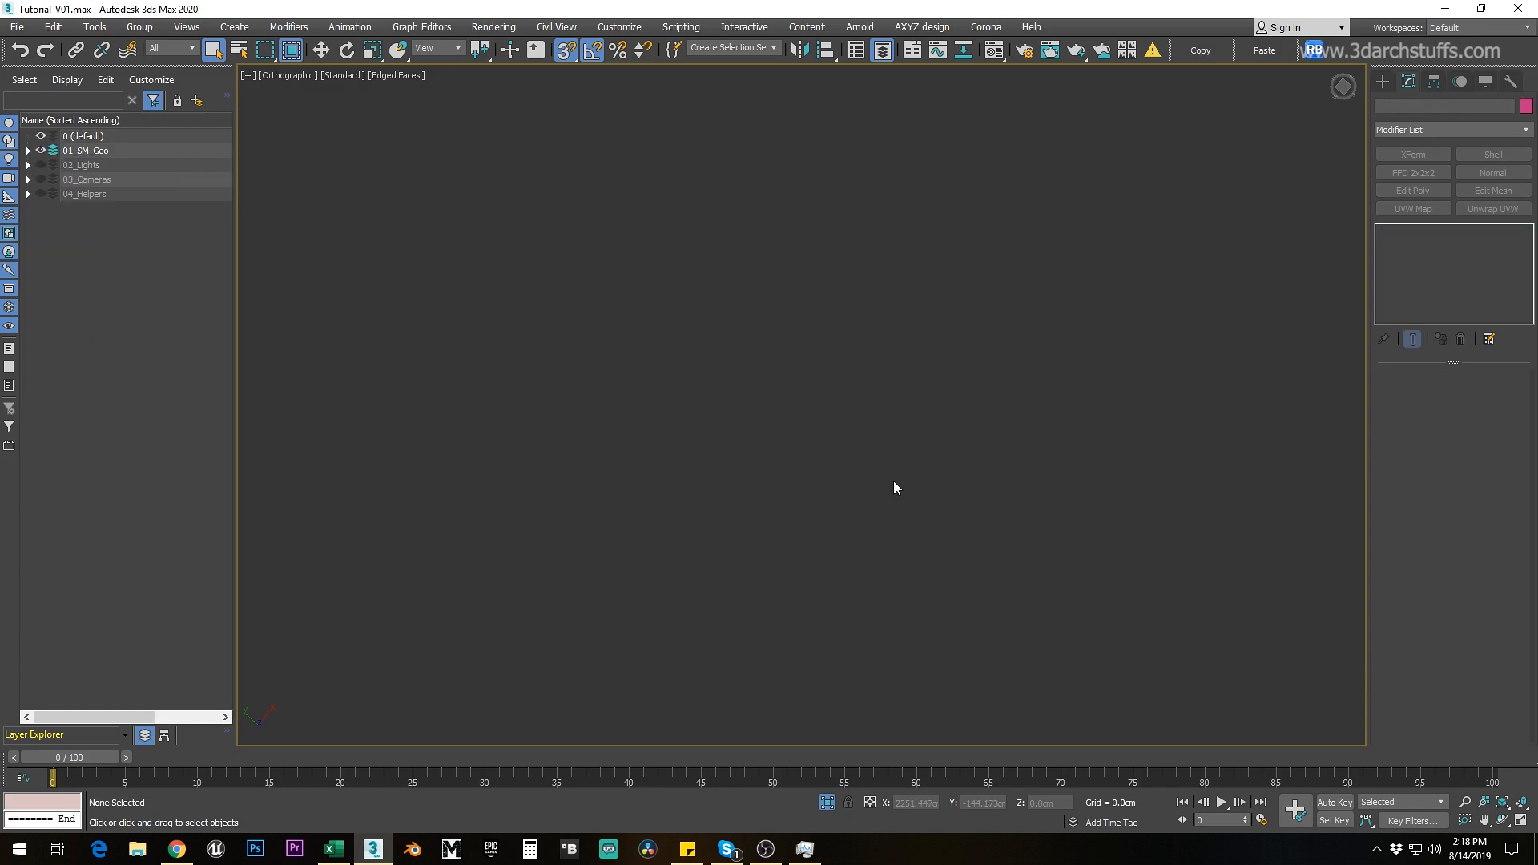
{"action": "left_click", "coordinate": [827, 802]}
Step: Isolate the tiled kitchen backsplash in the perspective view and open its mesh at polygon level
{"action": "scroll", "coordinate": [878, 429], "scroll_direction": "down", "scroll_amount": 5}
{"action": "middle_click_drag", "start_coordinate": [877, 429], "coordinate": [1027, 355], "text": "alt"}
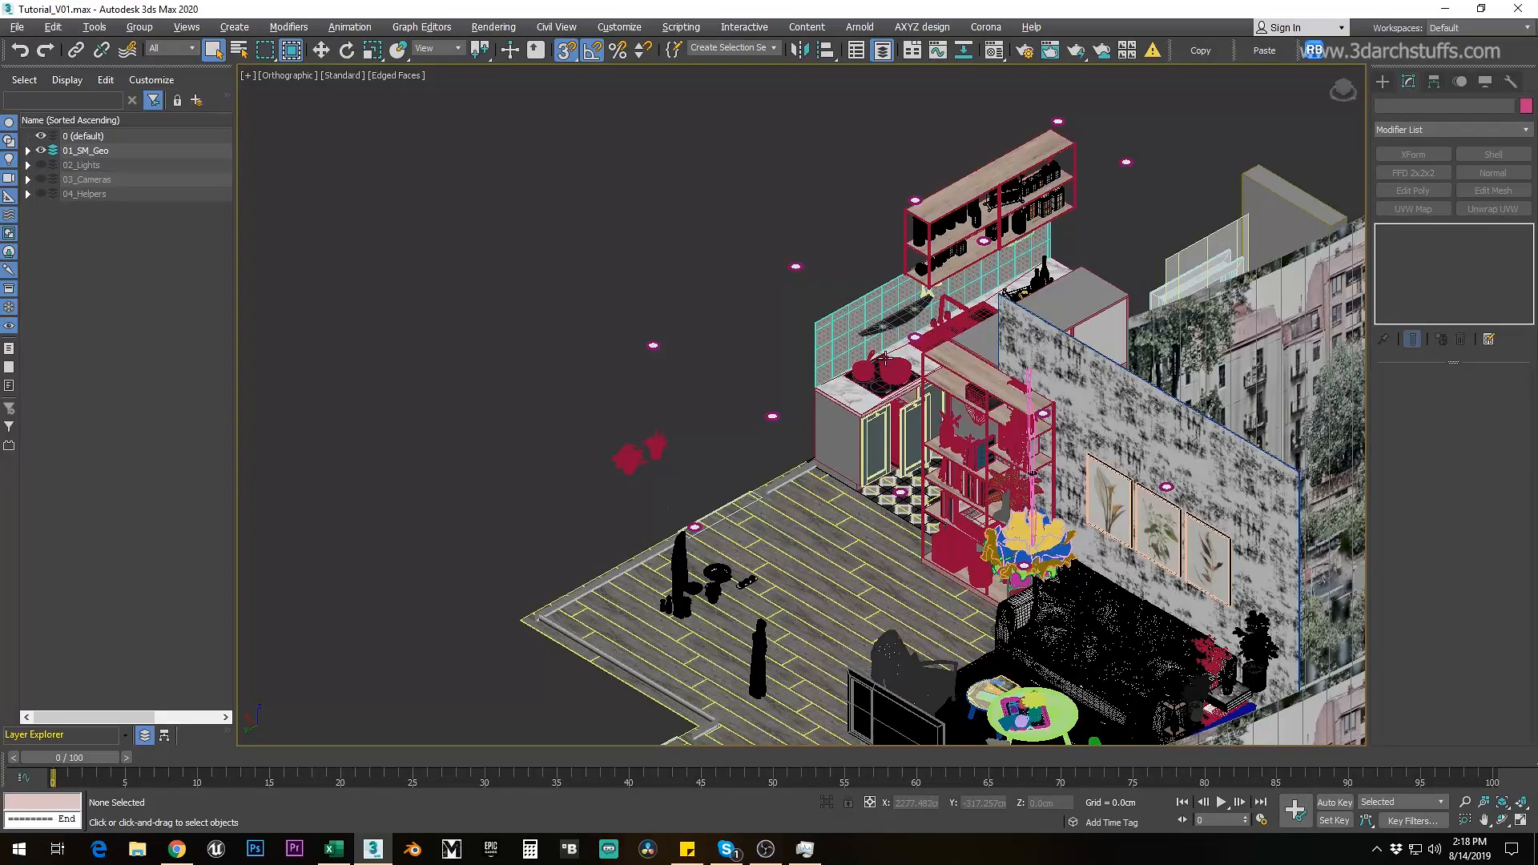
{"action": "scroll", "coordinate": [842, 339], "scroll_direction": "up", "scroll_amount": 5}
{"action": "left_click", "coordinate": [831, 266]}
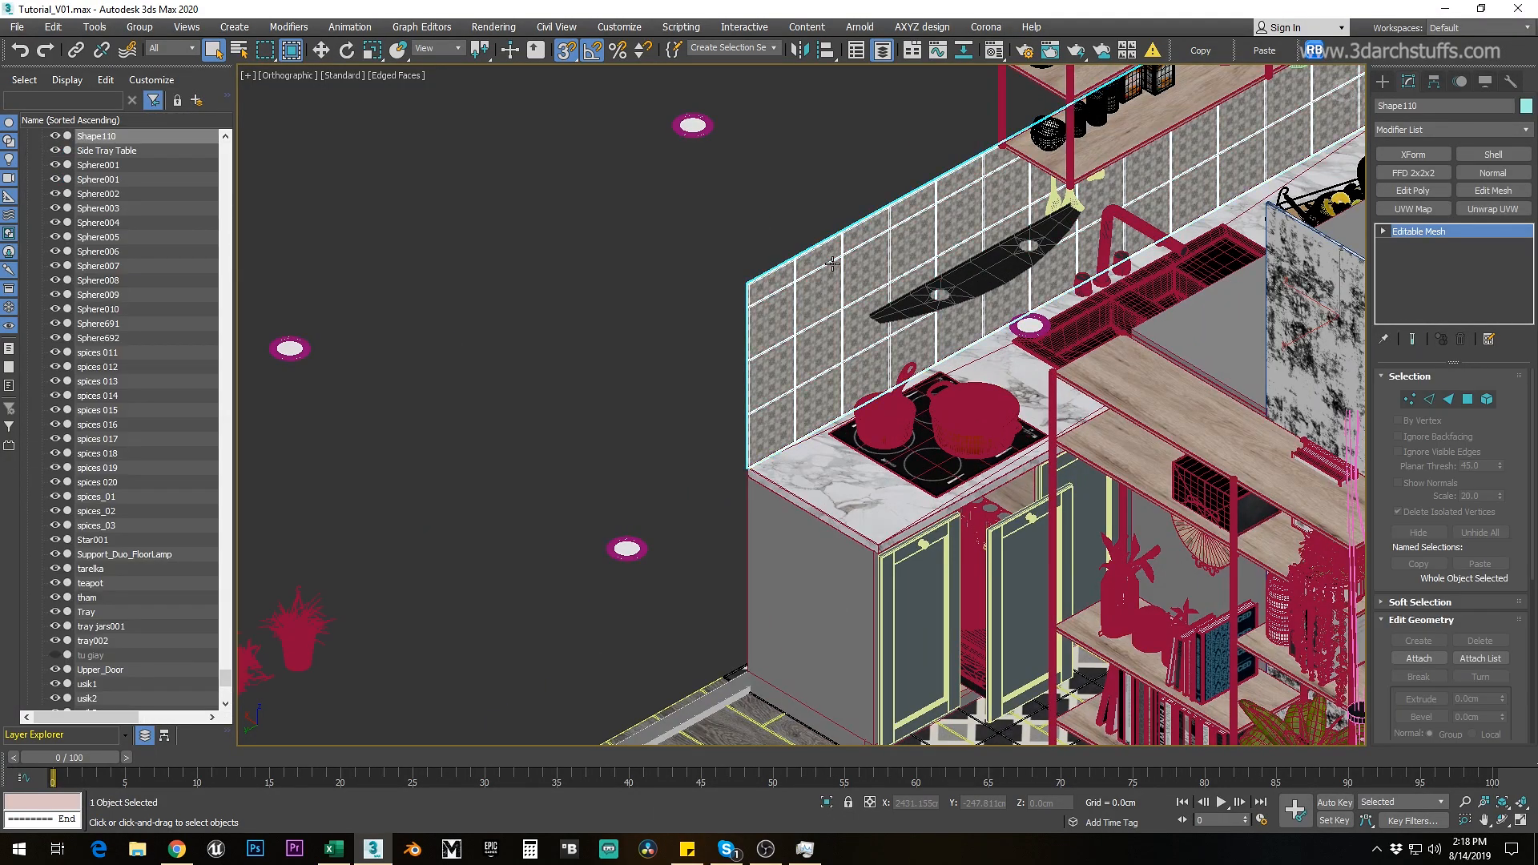
{"action": "key", "text": "alt+q"}
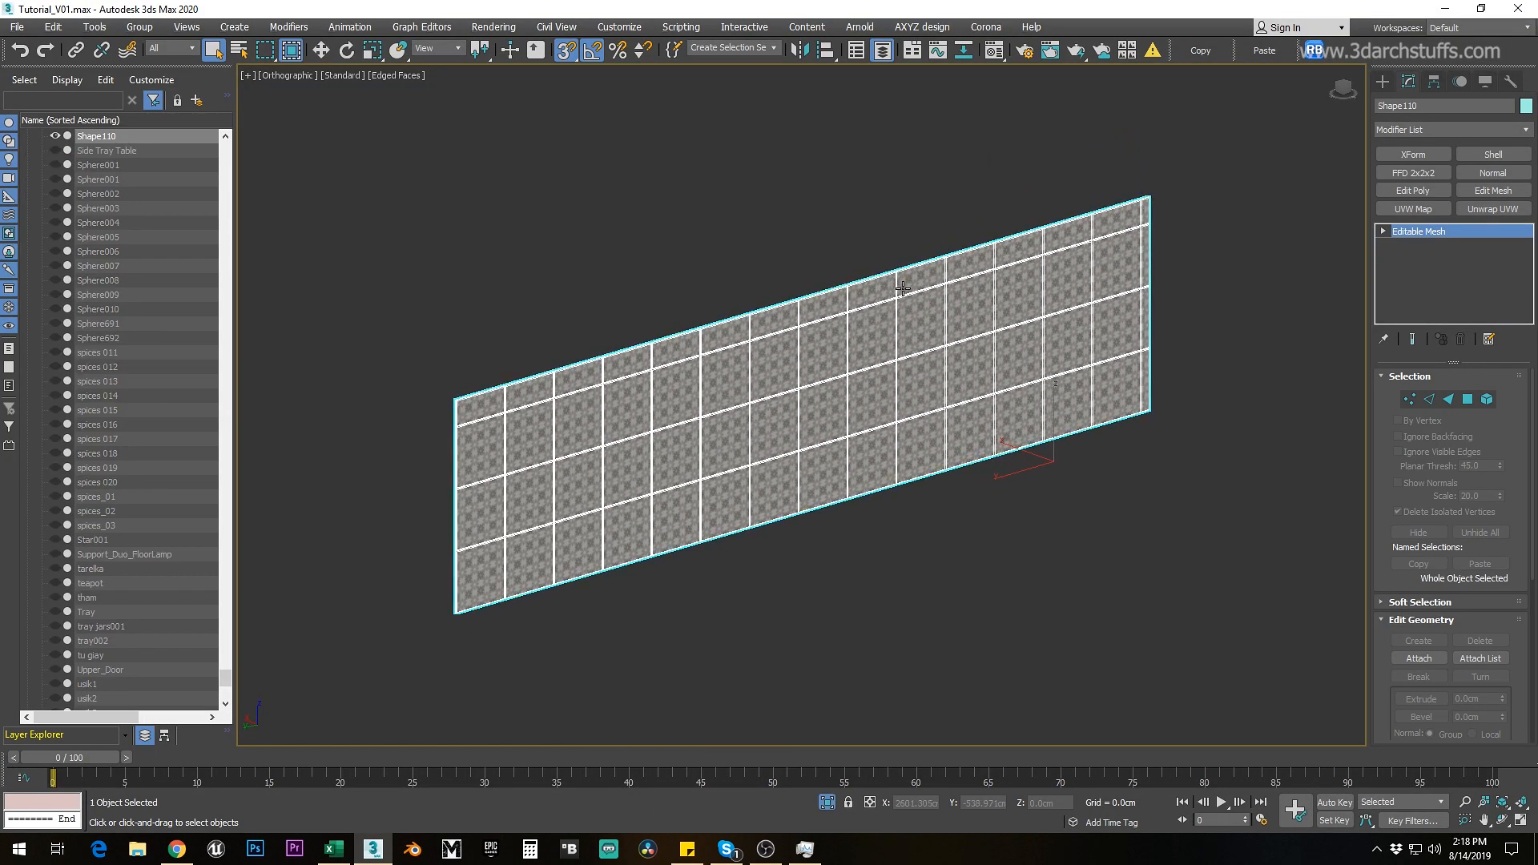
{"action": "key", "text": "p"}
{"action": "middle_click_drag", "start_coordinate": [903, 292], "coordinate": [1080, 290], "text": "alt"}
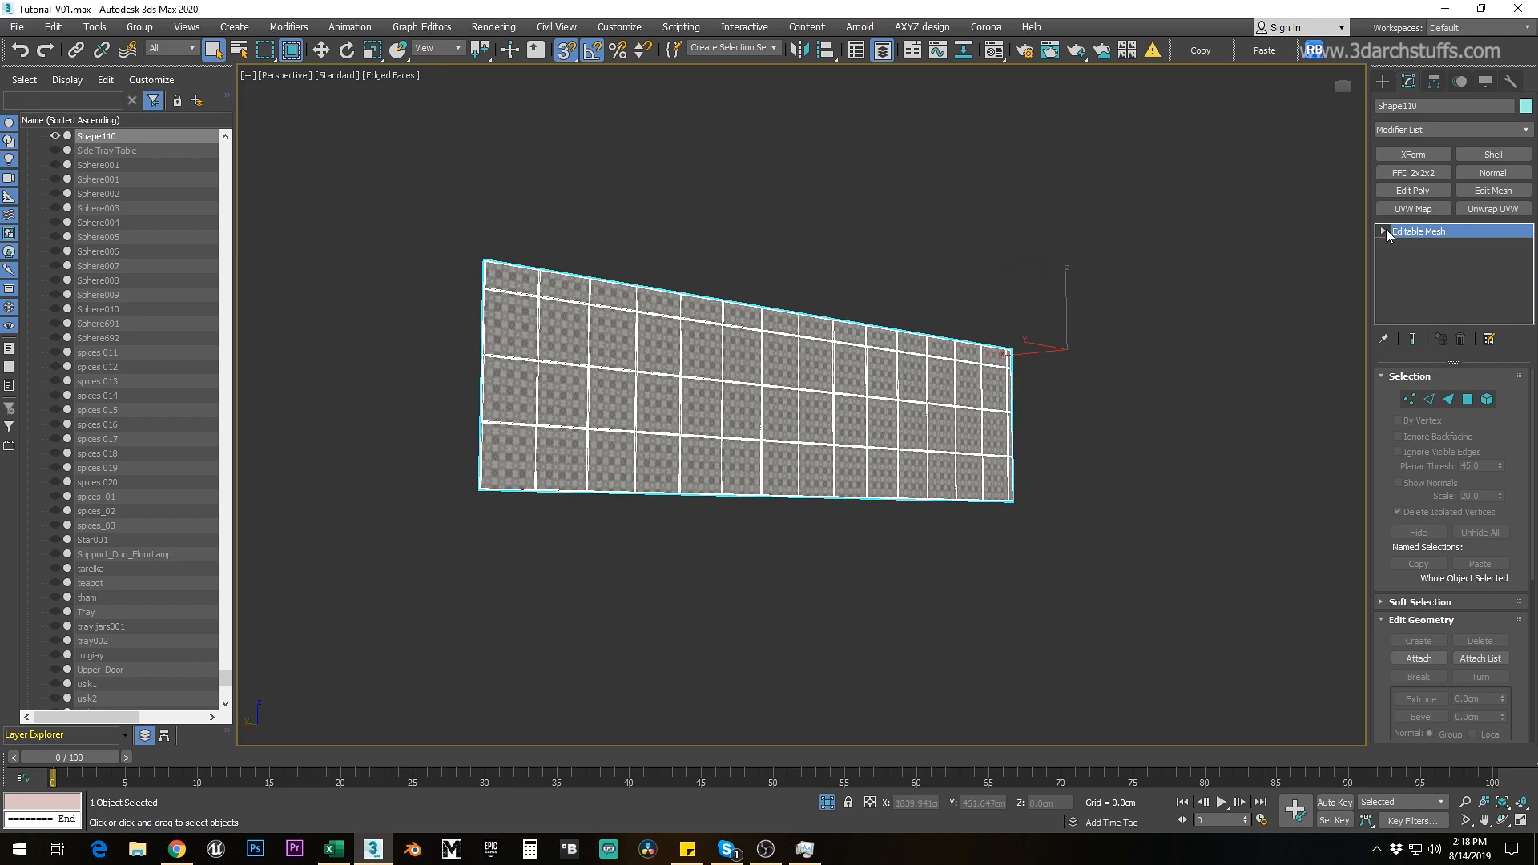
{"action": "left_click", "coordinate": [1415, 286]}
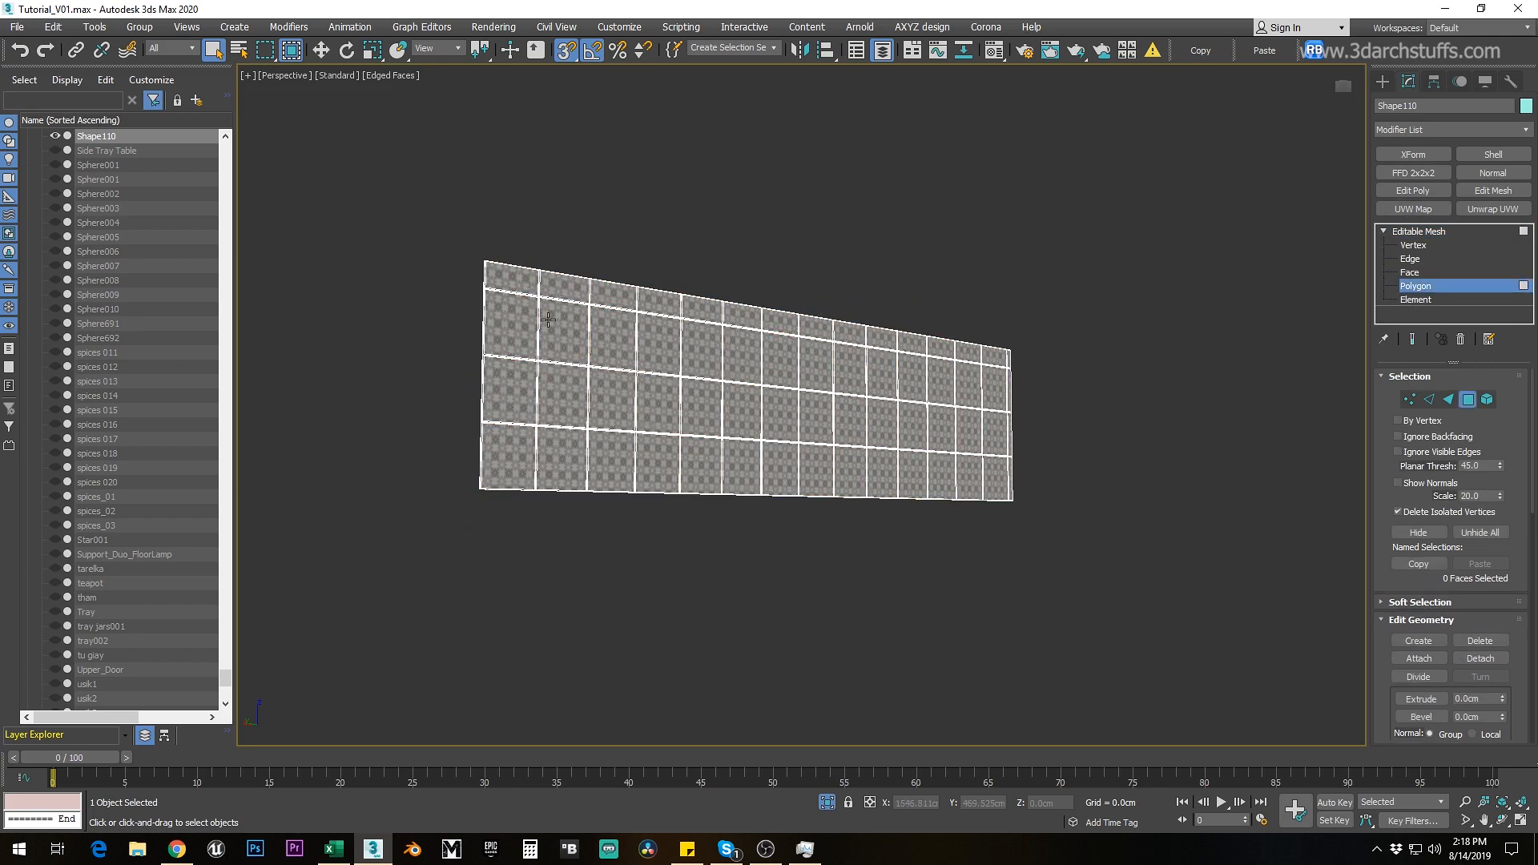
{"action": "left_click", "coordinate": [521, 460]}
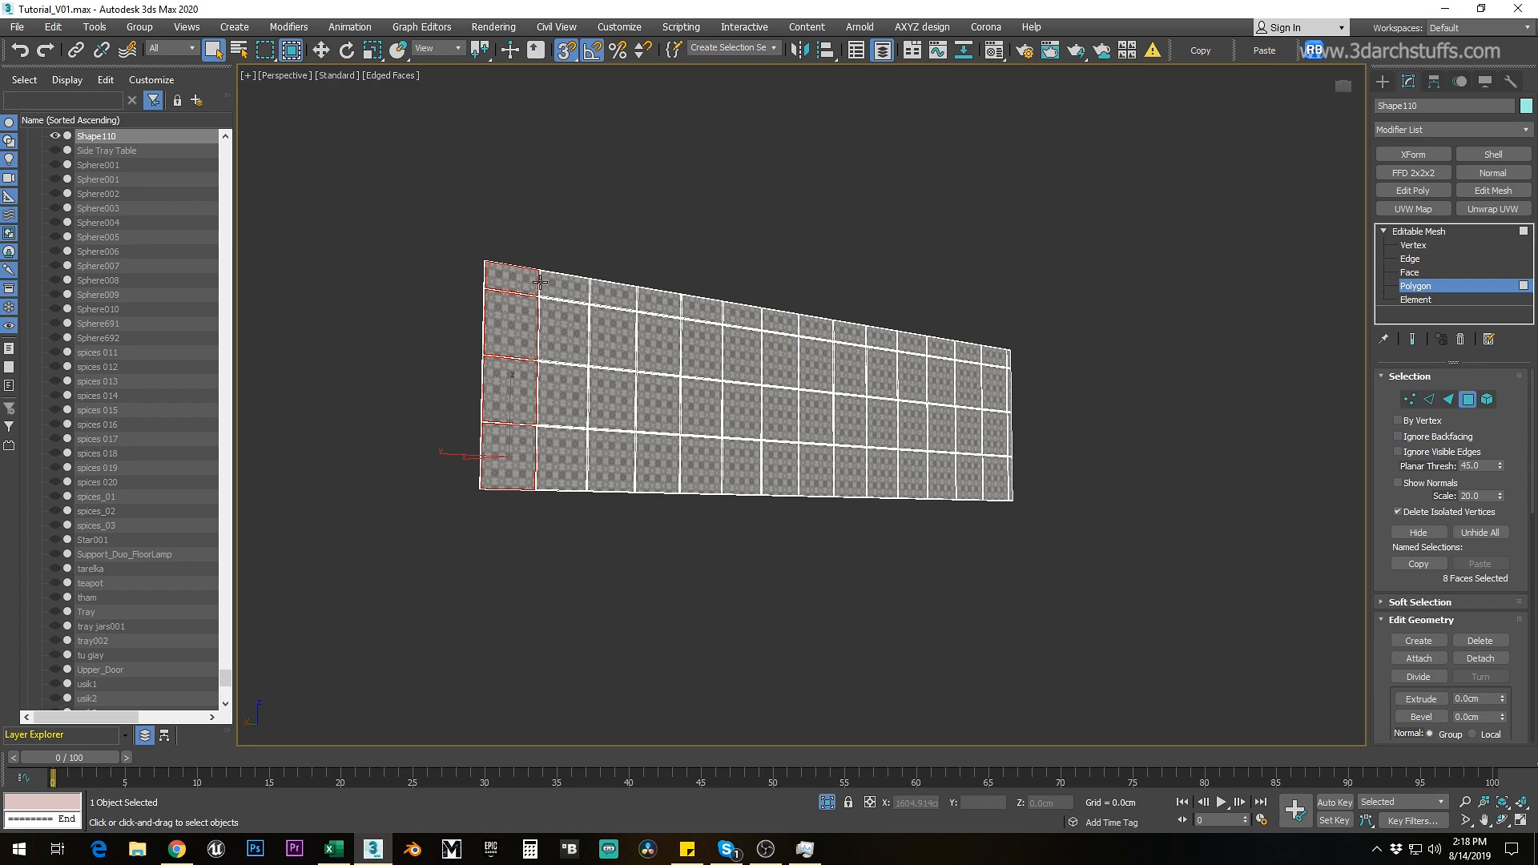
{"action": "left_click", "coordinate": [566, 452], "text": "ctrl"}
{"action": "left_click", "coordinate": [604, 454], "text": "ctrl"}
{"action": "left_click", "coordinate": [614, 363], "text": "ctrl"}
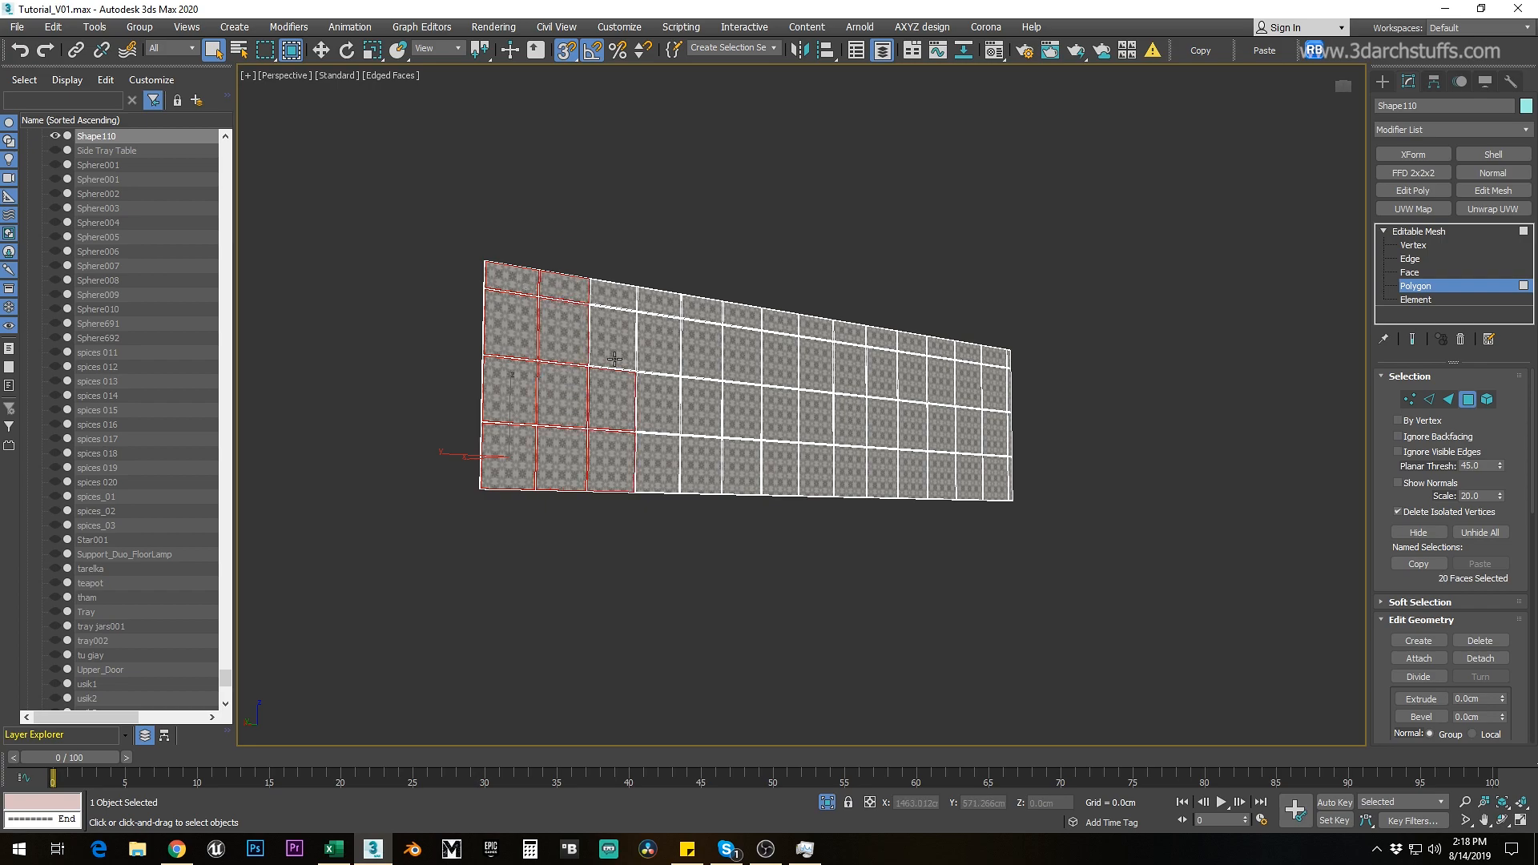
{"action": "left_click", "coordinate": [653, 305], "text": "ctrl"}
{"action": "left_click", "coordinate": [657, 346], "text": "ctrl"}
{"action": "left_click", "coordinate": [661, 399], "text": "ctrl"}
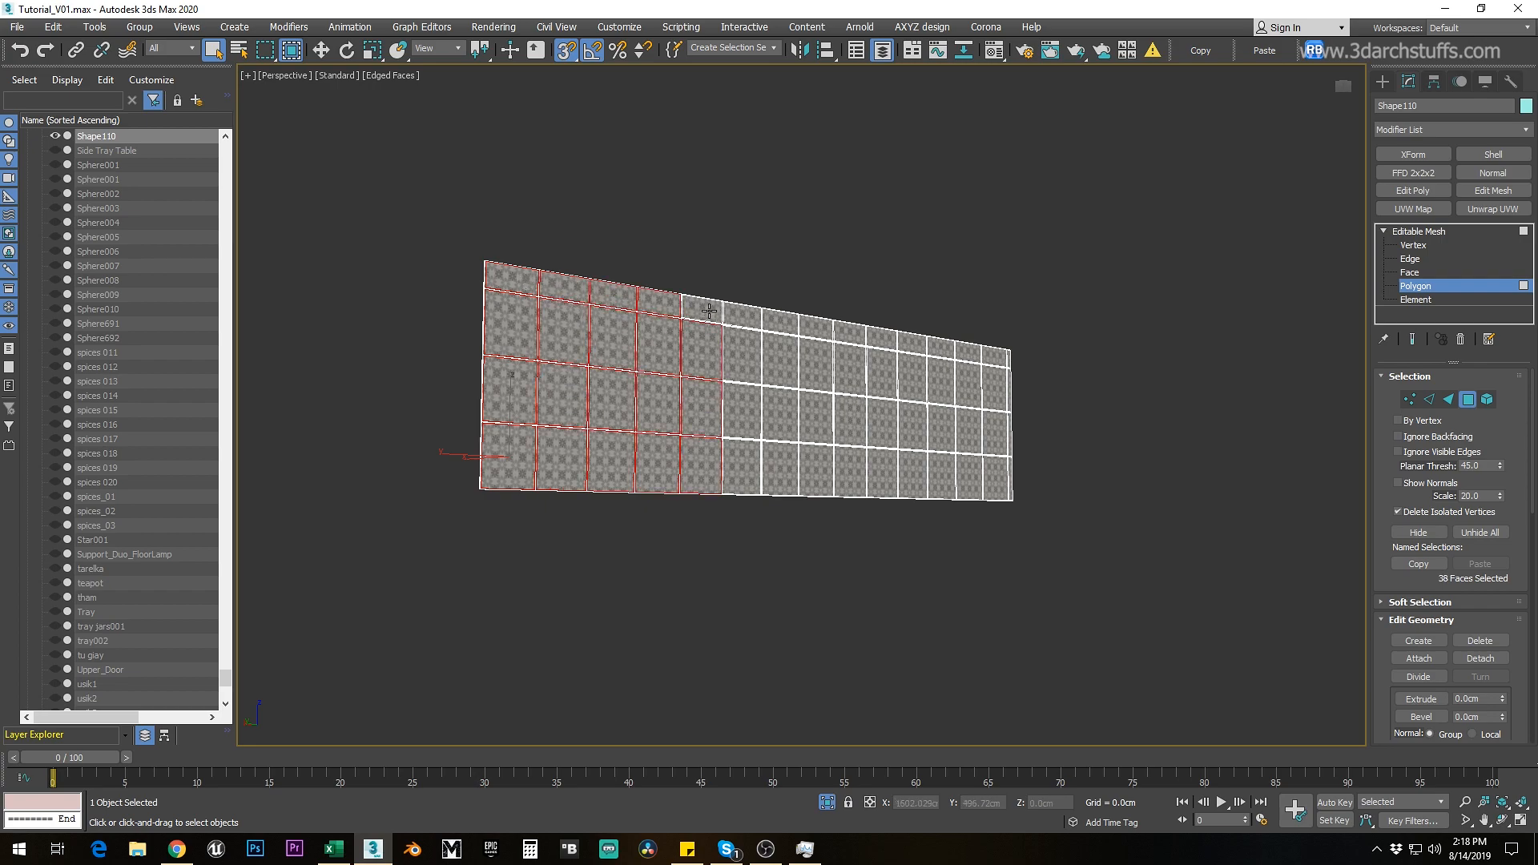
{"action": "left_click", "coordinate": [1044, 379]}
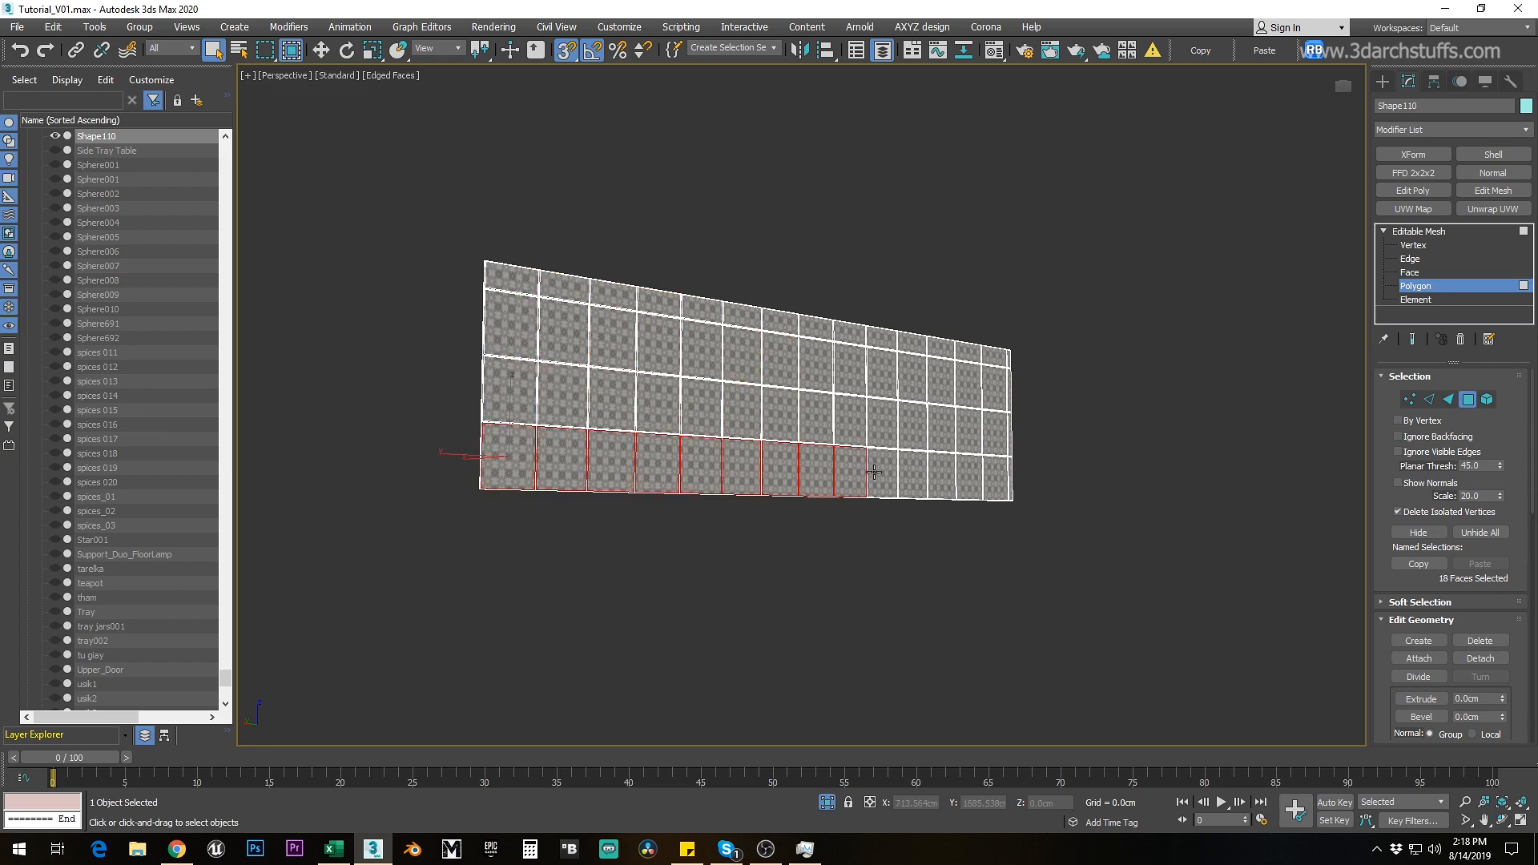
Step: Detach the backsplash's bottom tile row and the tile row directly above it, including its end-edge polygons, as two separate objects
{"action": "key", "text": "ctrl+d"}
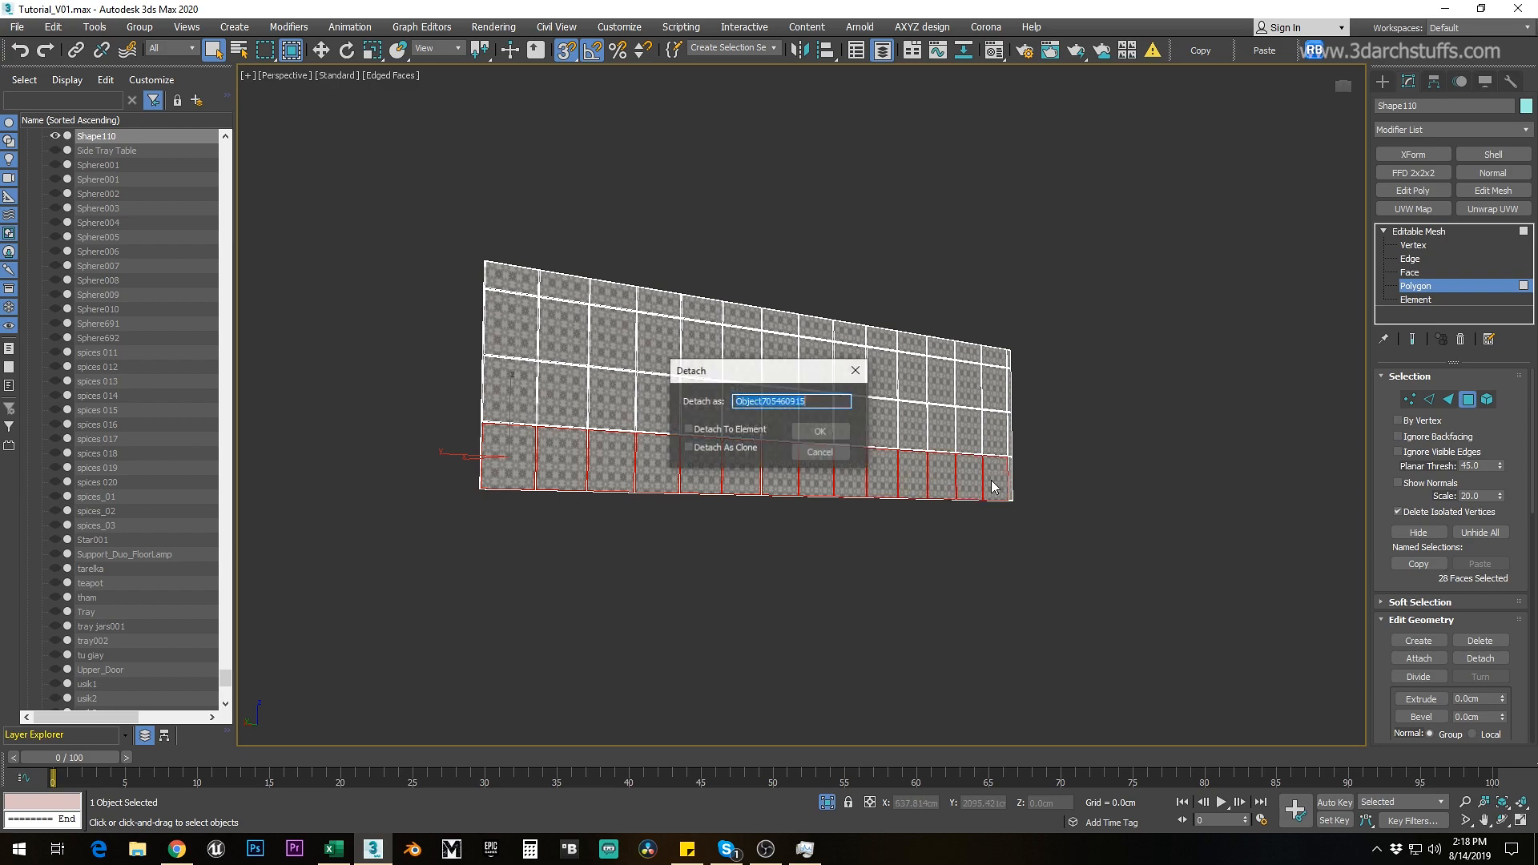
{"action": "left_click", "coordinate": [835, 435]}
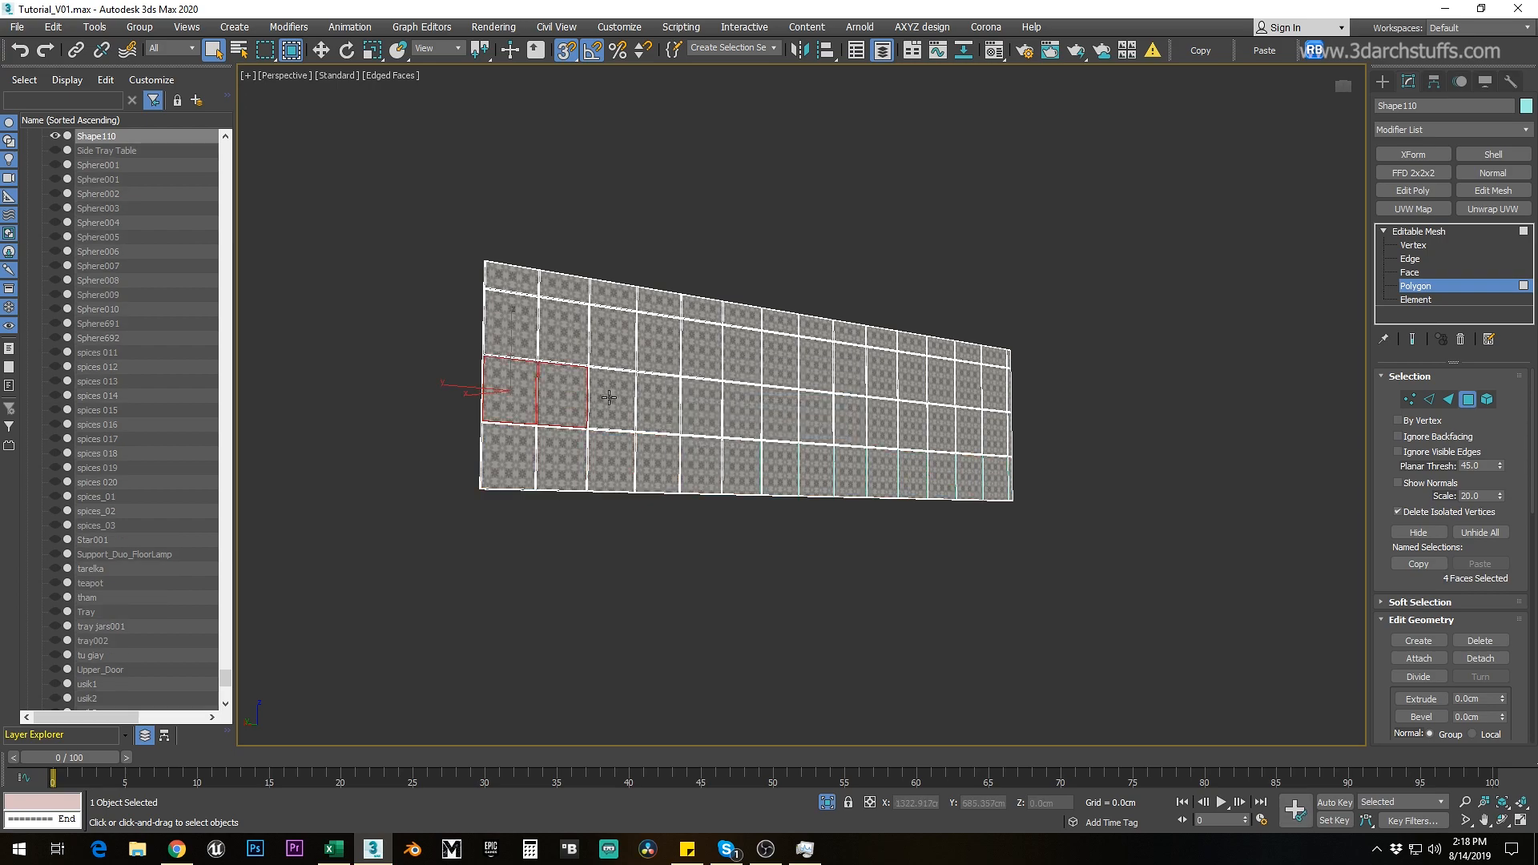
{"action": "left_click", "coordinate": [707, 408], "text": "ctrl"}
{"action": "left_click", "coordinate": [741, 410], "text": "ctrl"}
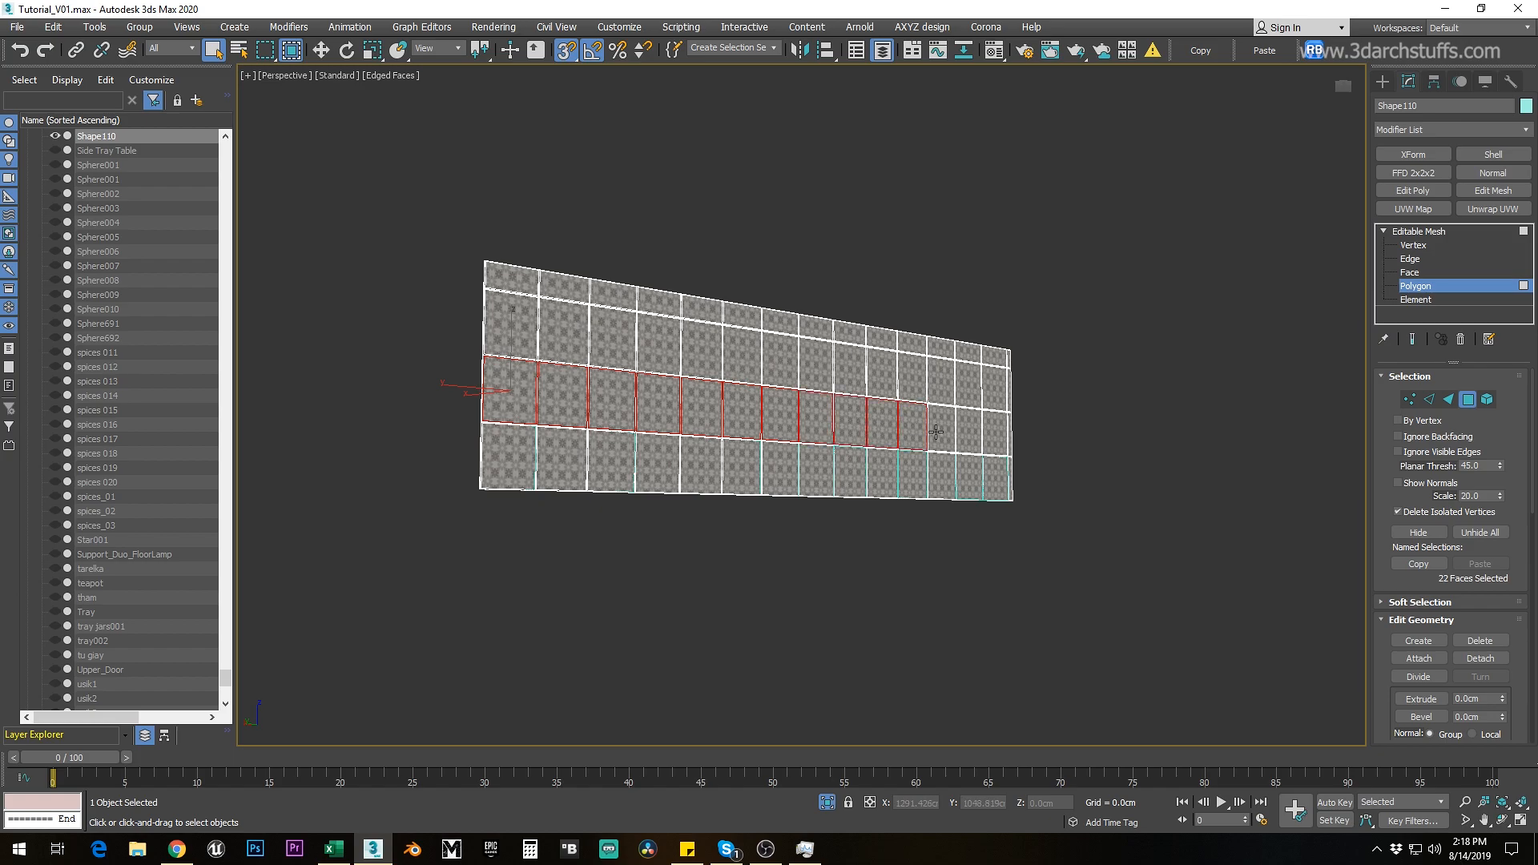
{"action": "left_click", "coordinate": [993, 434], "text": "ctrl"}
{"action": "scroll", "coordinate": [1021, 457], "scroll_direction": "up", "scroll_amount": 5}
{"action": "left_click", "coordinate": [982, 426], "text": "ctrl"}
{"action": "left_click", "coordinate": [982, 496], "text": "ctrl"}
{"action": "scroll", "coordinate": [958, 522], "scroll_direction": "down", "scroll_amount": 3}
{"action": "key", "text": "ctrl+d"}
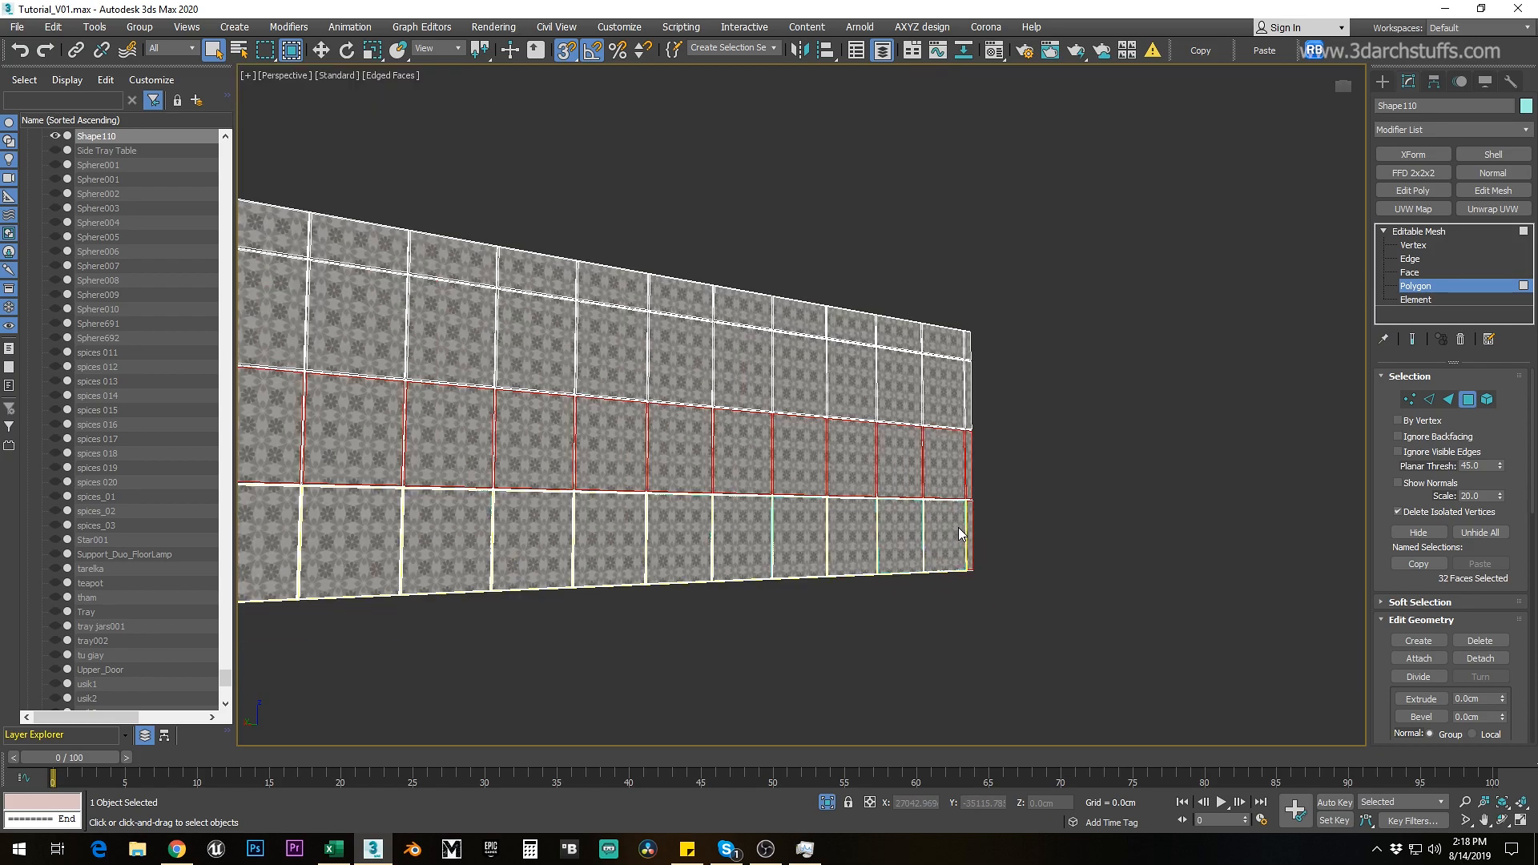
{"action": "left_click", "coordinate": [837, 433]}
Step: Detach the backsplash tile row directly below the narrow top row, including its end-edge polygons, as a separate object
{"action": "scroll", "coordinate": [940, 436], "scroll_direction": "down", "scroll_amount": 3}
{"action": "left_click_drag", "start_coordinate": [510, 390], "coordinate": [772, 398]}
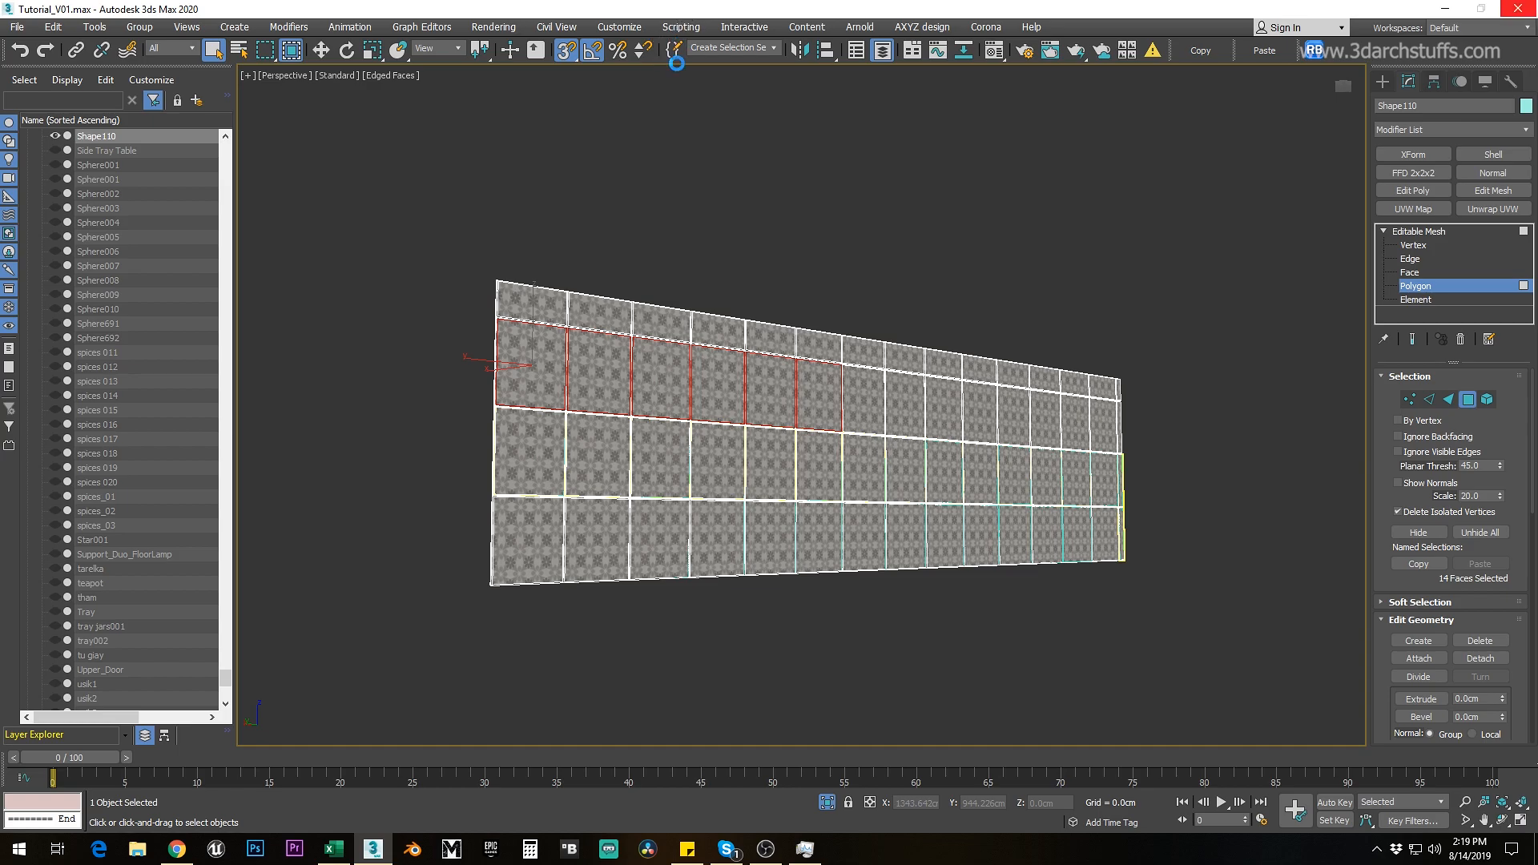
{"action": "scroll", "coordinate": [1081, 431], "scroll_direction": "up", "scroll_amount": 5}
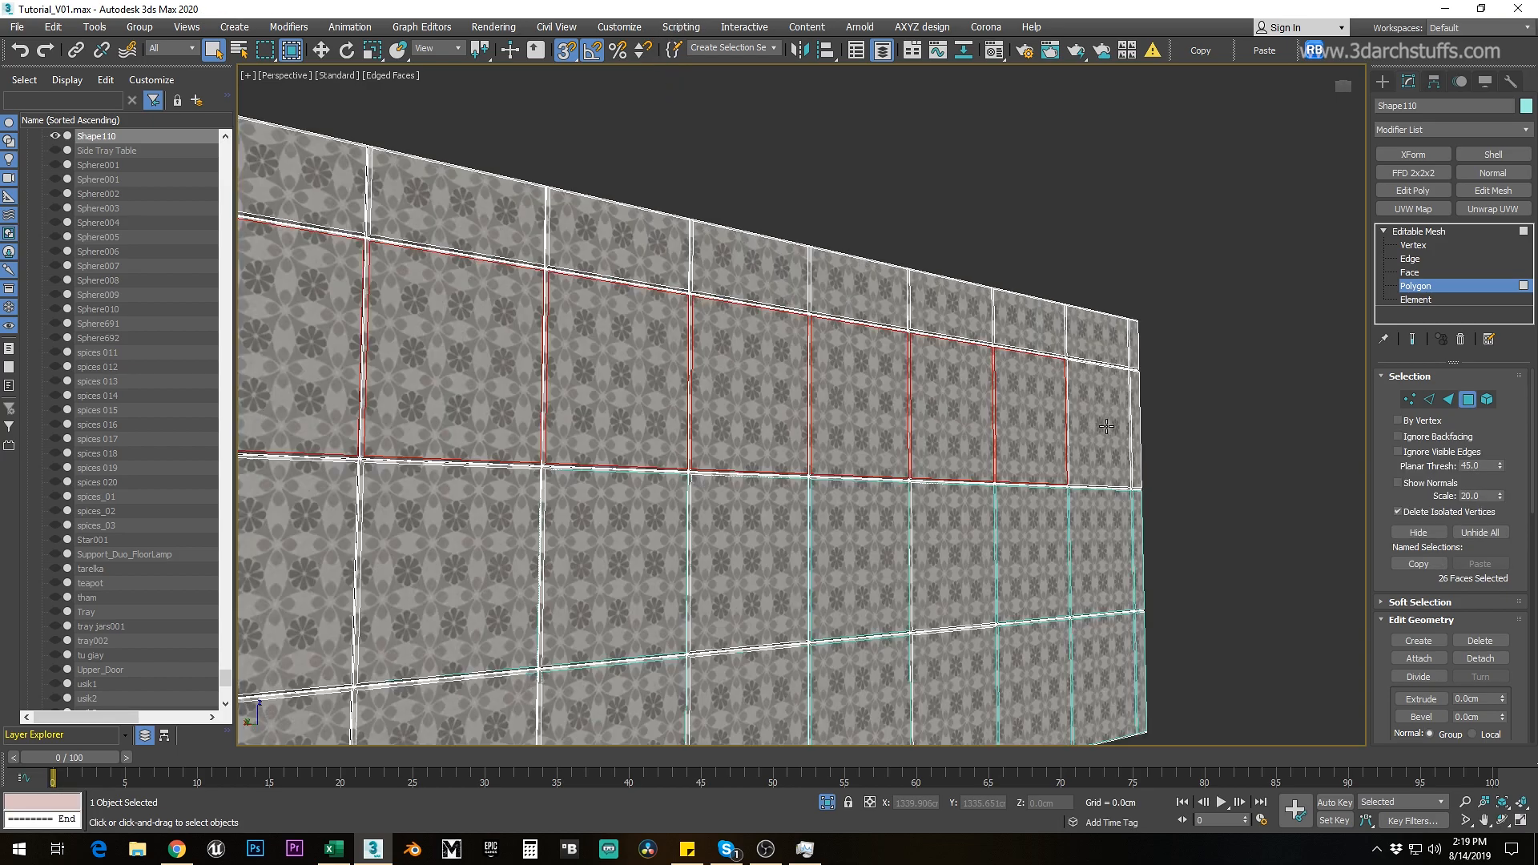
{"action": "left_click", "coordinate": [879, 406], "text": "ctrl"}
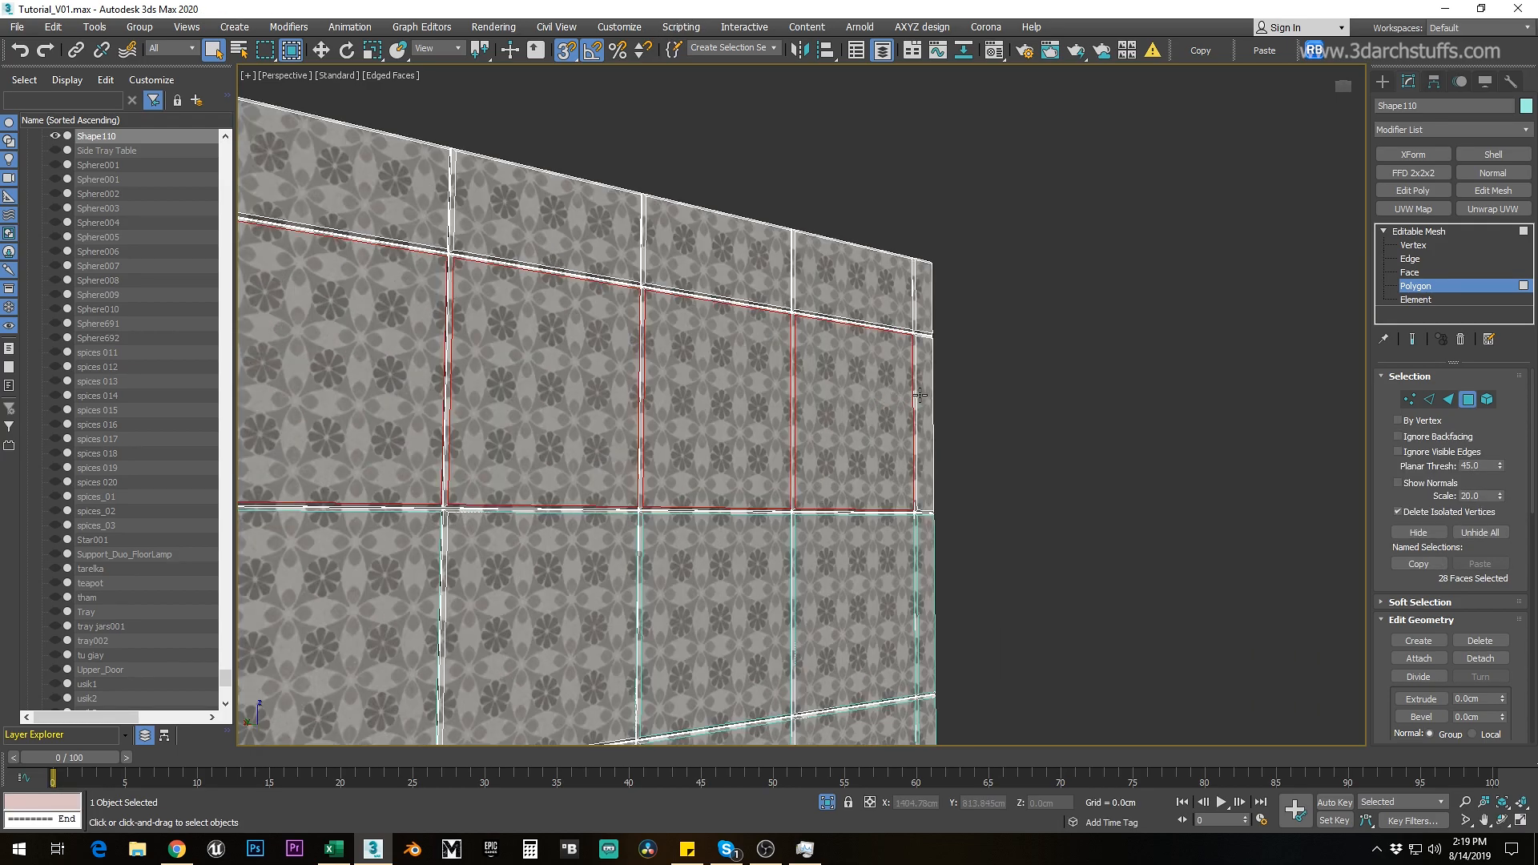
{"action": "scroll", "coordinate": [924, 394], "scroll_direction": "down", "scroll_amount": 8}
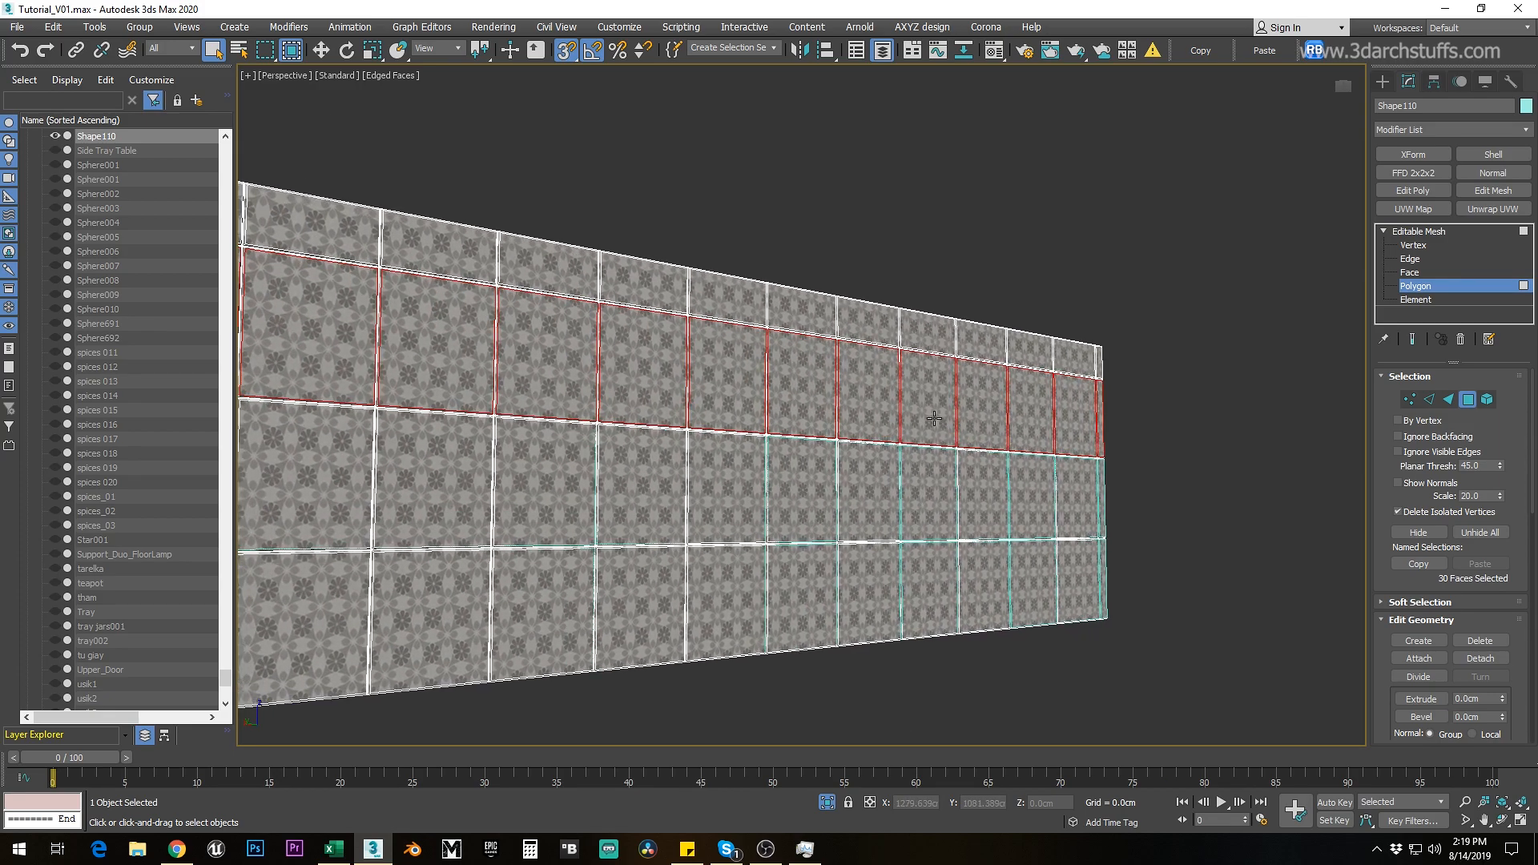
{"action": "middle_click_drag", "start_coordinate": [829, 425], "coordinate": [939, 429]}
{"action": "left_click", "coordinate": [1480, 658]}
{"action": "left_click", "coordinate": [818, 430]}
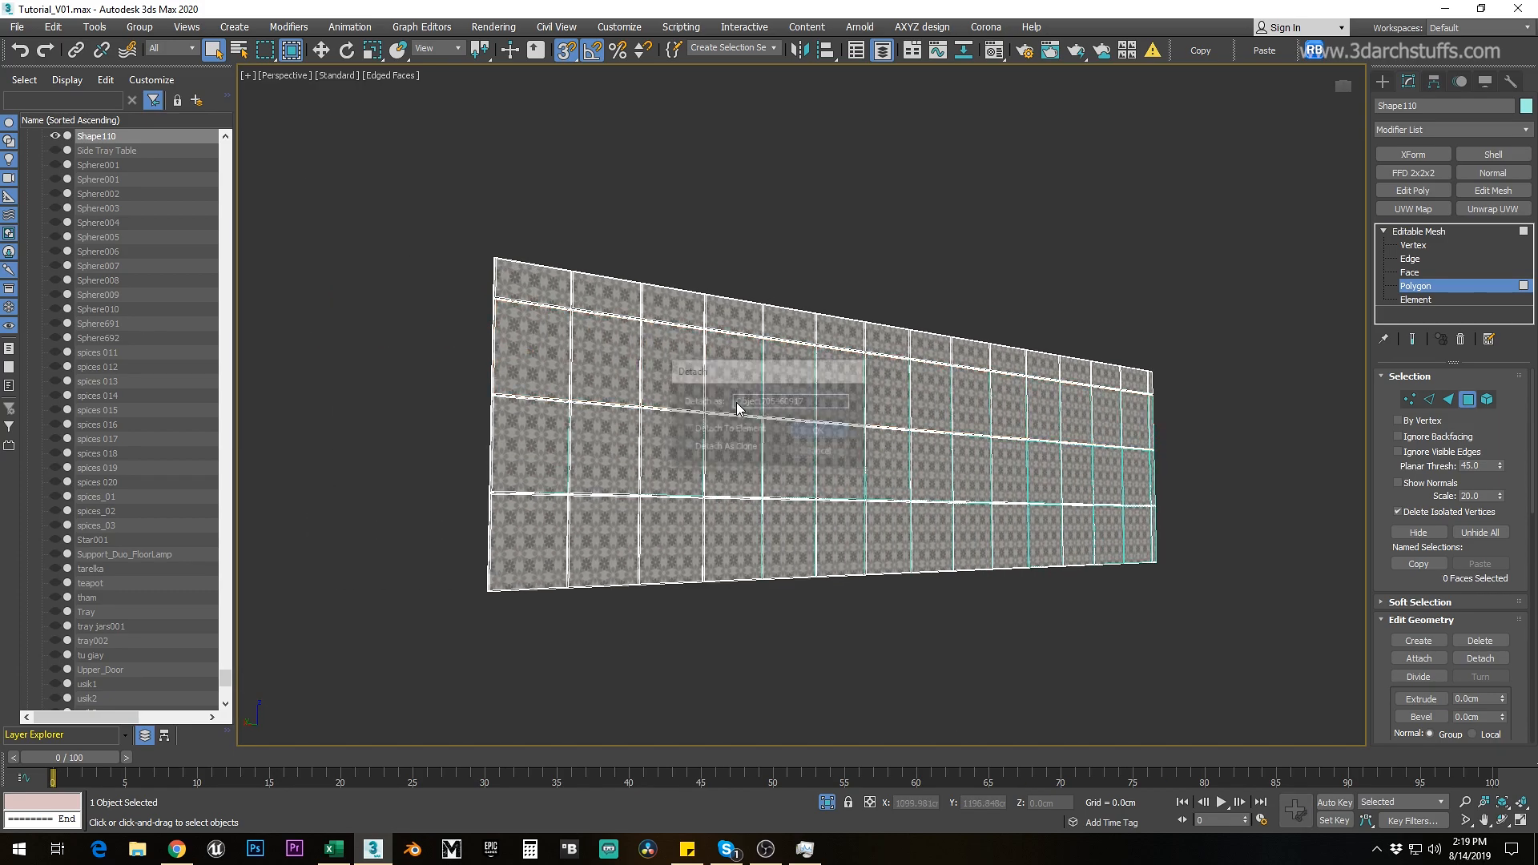
Step: Detach the narrow top tile row of the backsplash, including its end polygons, as a separate object
{"action": "left_click", "coordinate": [547, 297]}
{"action": "left_click", "coordinate": [590, 294], "text": "ctrl"}
{"action": "left_click", "coordinate": [673, 308], "text": "ctrl"}
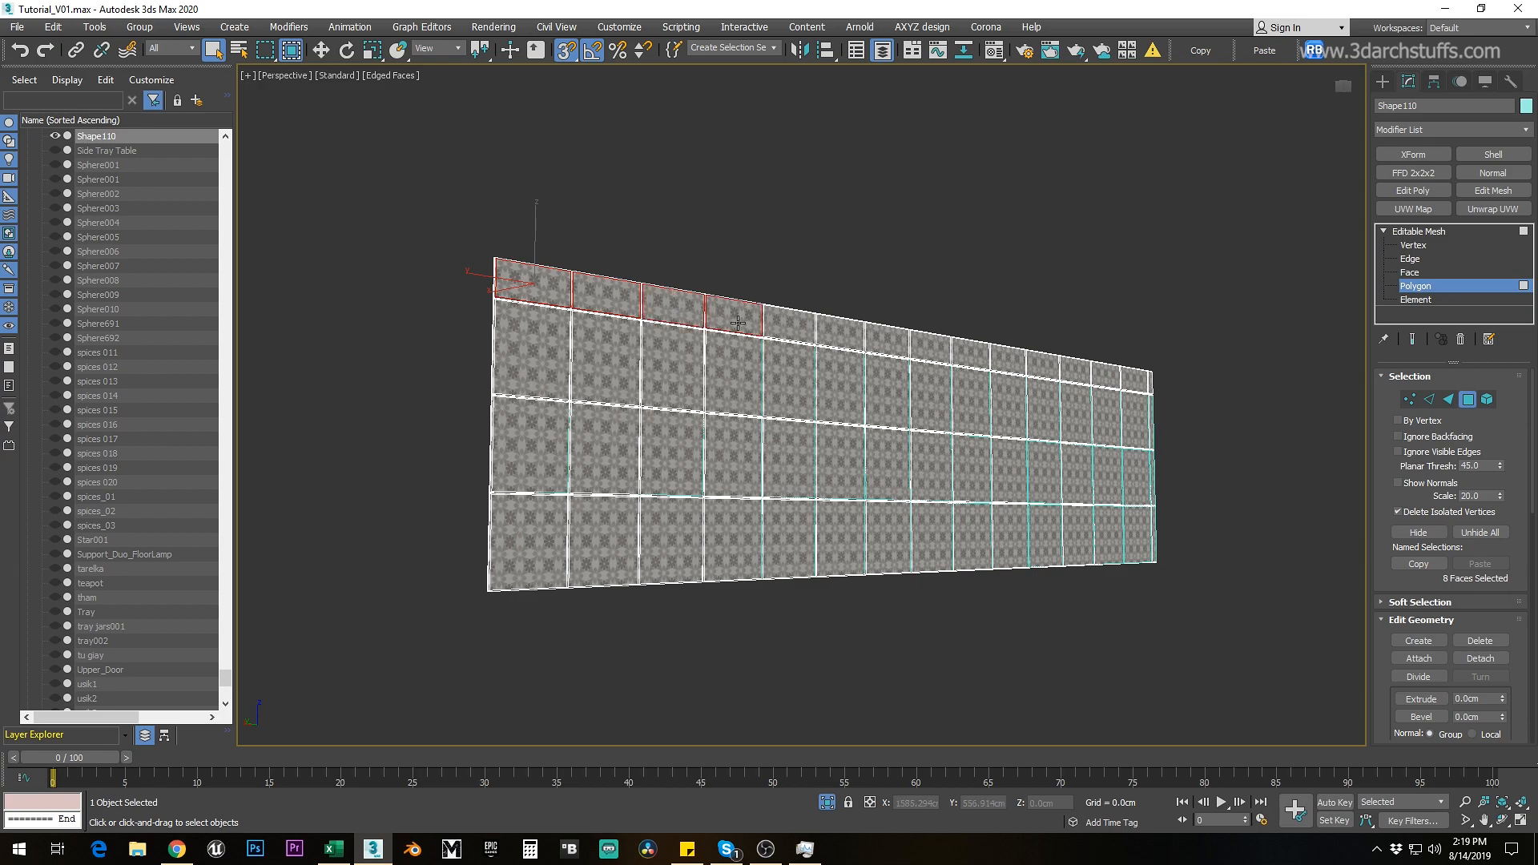
{"action": "left_click", "coordinate": [889, 341], "text": "ctrl"}
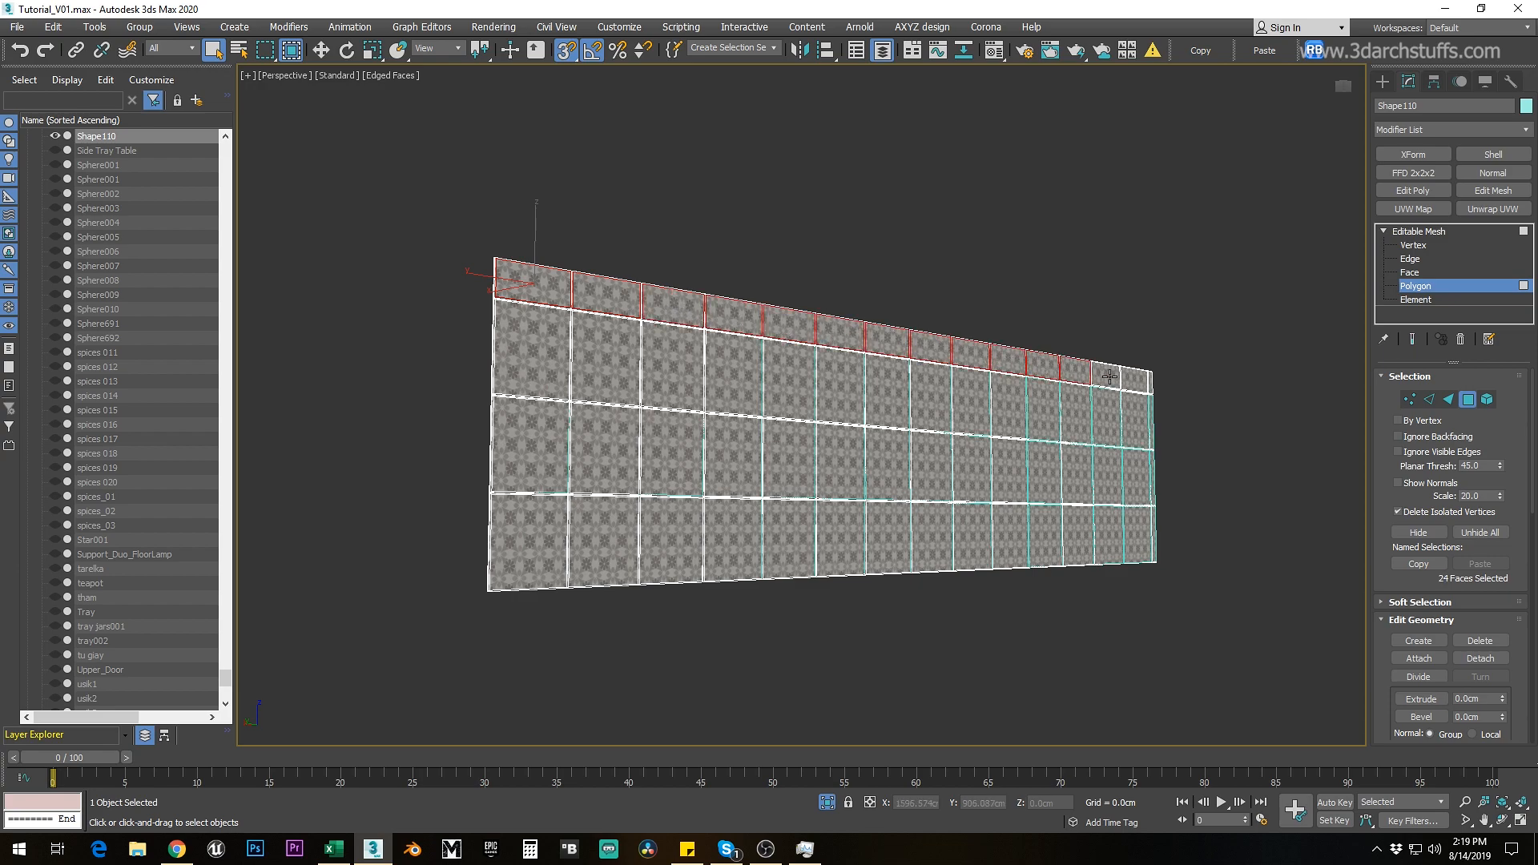
{"action": "scroll", "coordinate": [1141, 415], "scroll_direction": "up", "scroll_amount": 5}
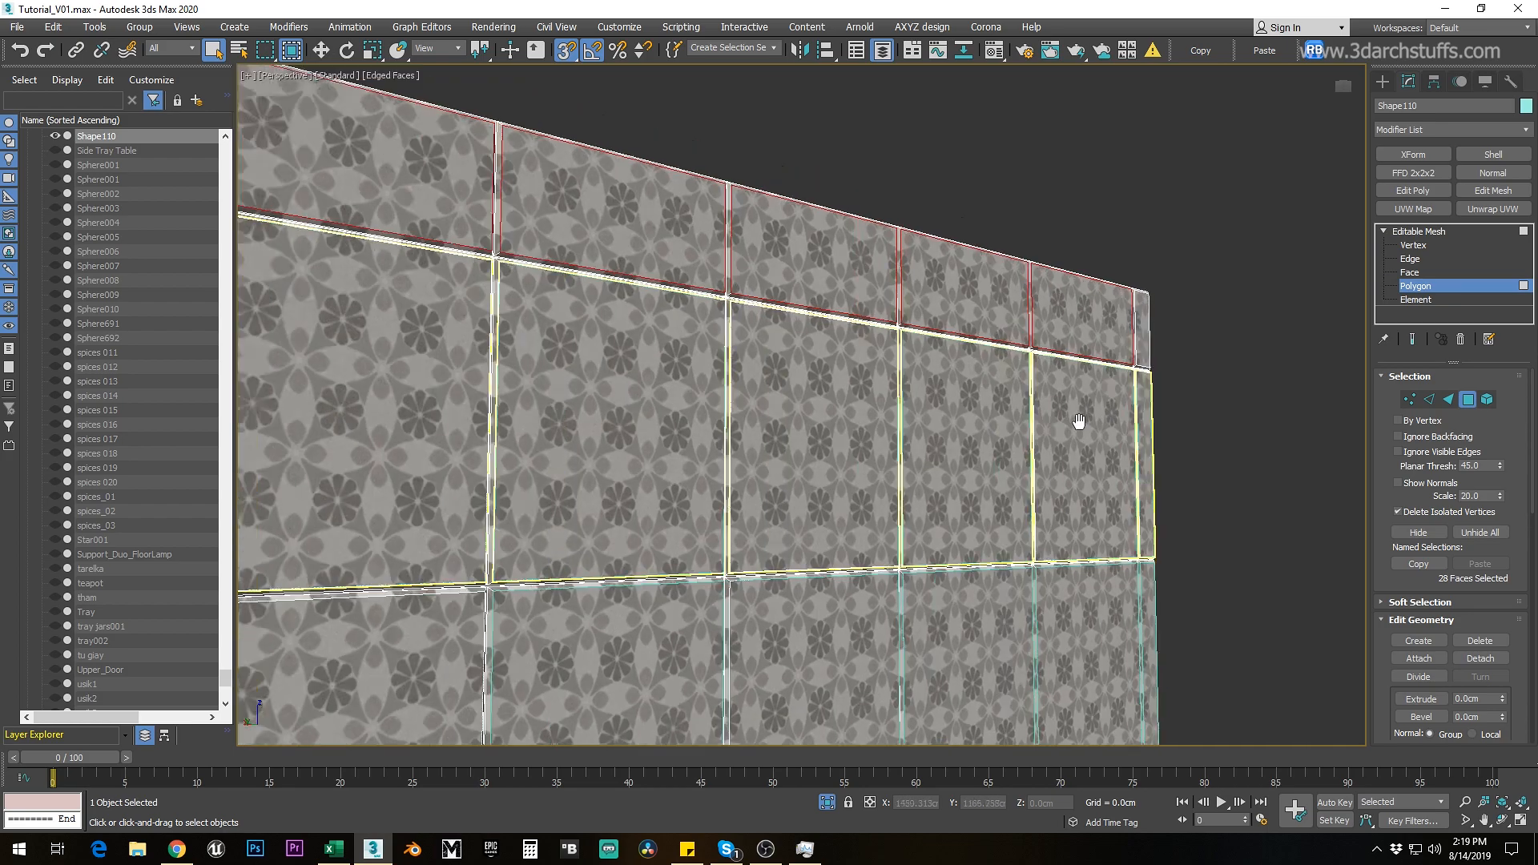
{"action": "key", "text": "ctrl+d"}
{"action": "left_click", "coordinate": [835, 431]}
{"action": "scroll", "coordinate": [834, 431], "scroll_direction": "down", "scroll_amount": 8}
{"action": "middle_click_drag", "start_coordinate": [748, 425], "coordinate": [896, 391]}
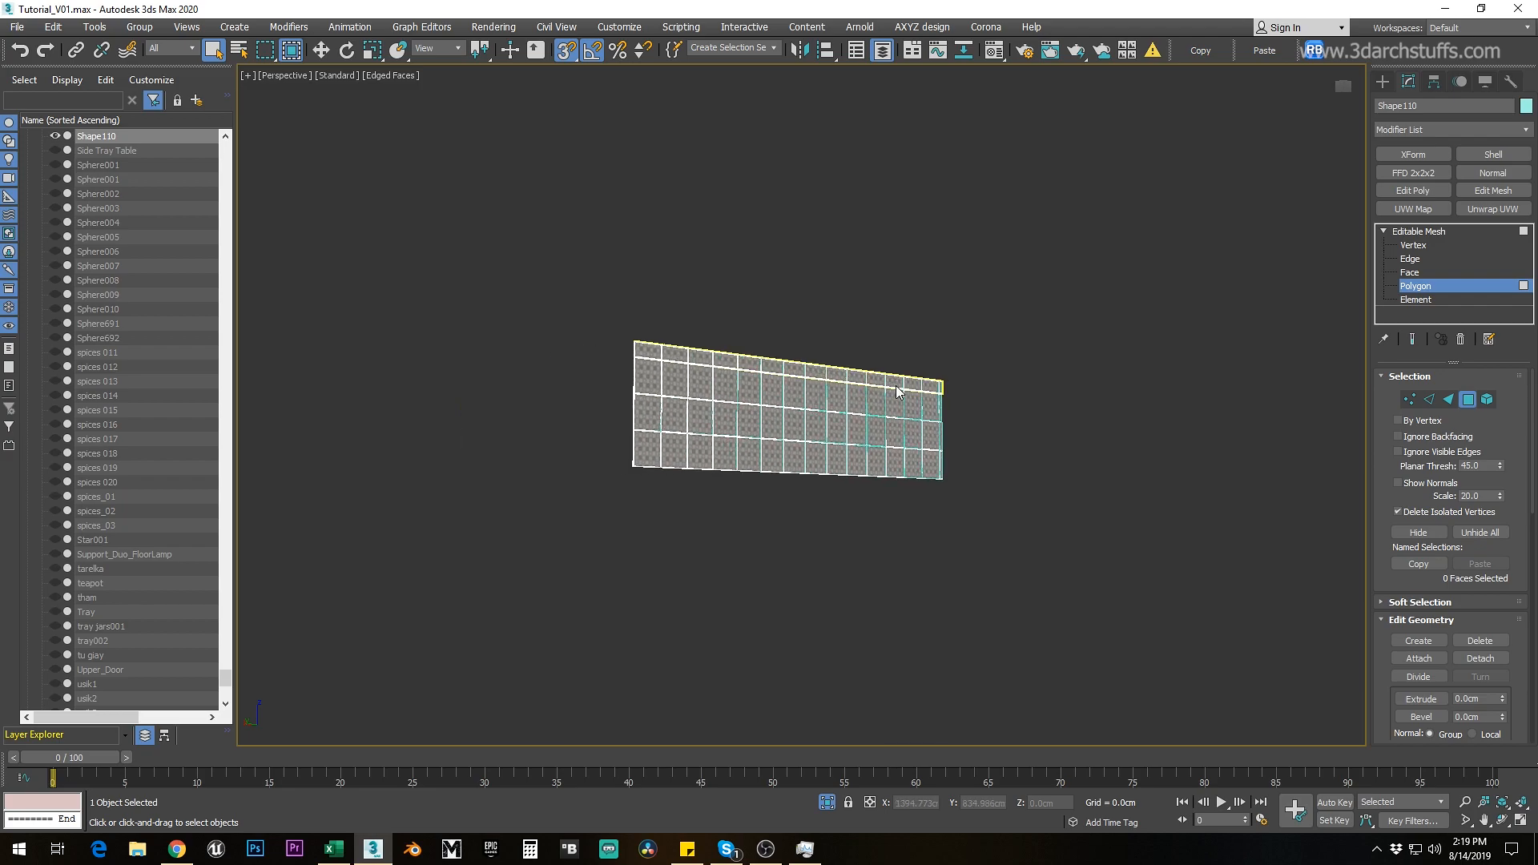
Step: Frame the backsplash in the Left view and set the viewport shading preset to Standard
{"action": "key", "text": "f"}
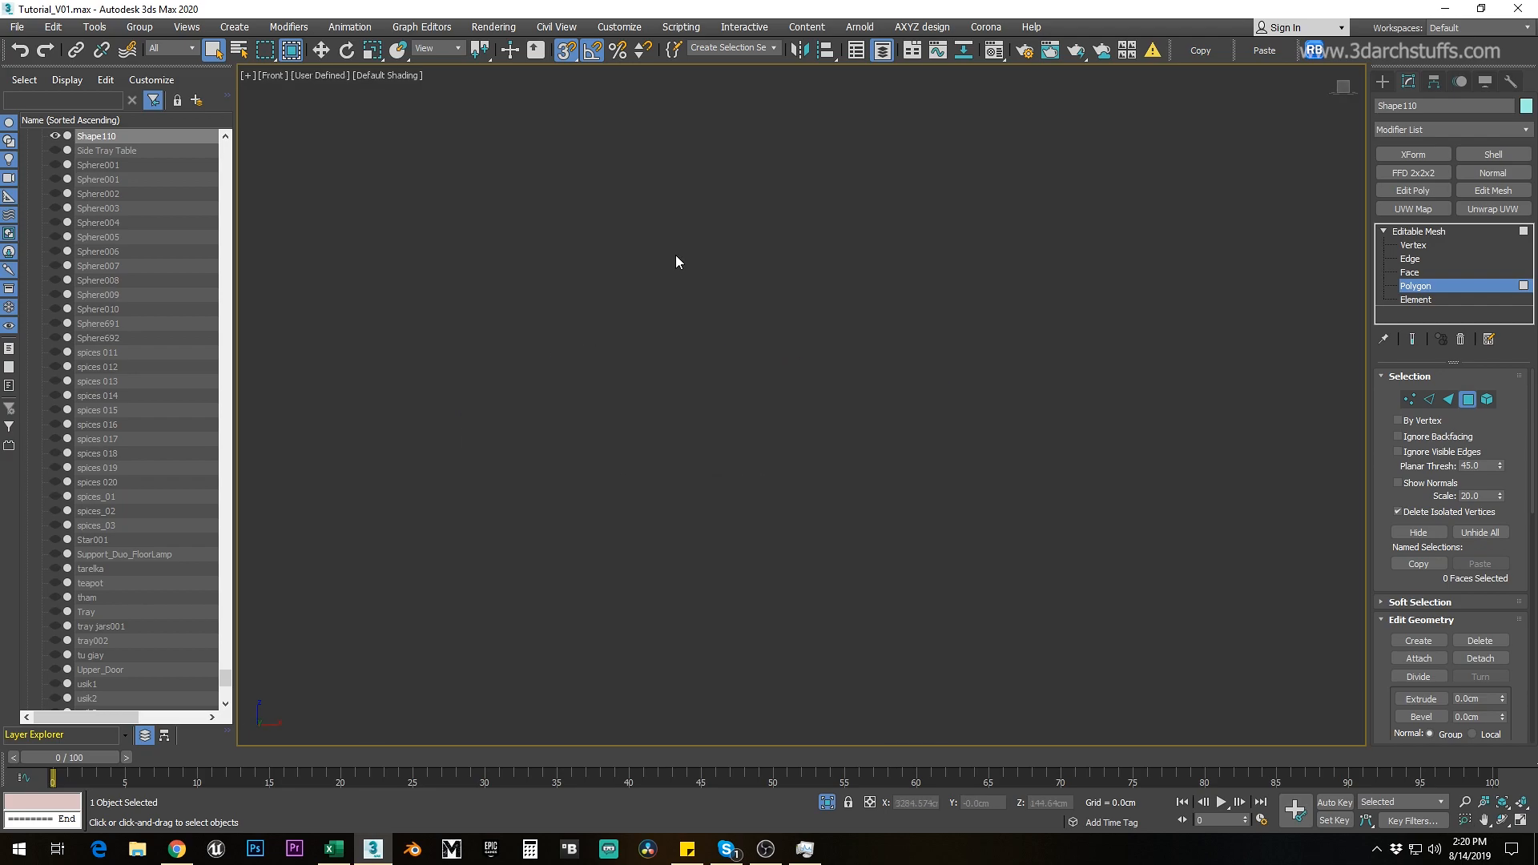
{"action": "key", "text": "z"}
{"action": "key", "text": "l"}
{"action": "key", "text": "z"}
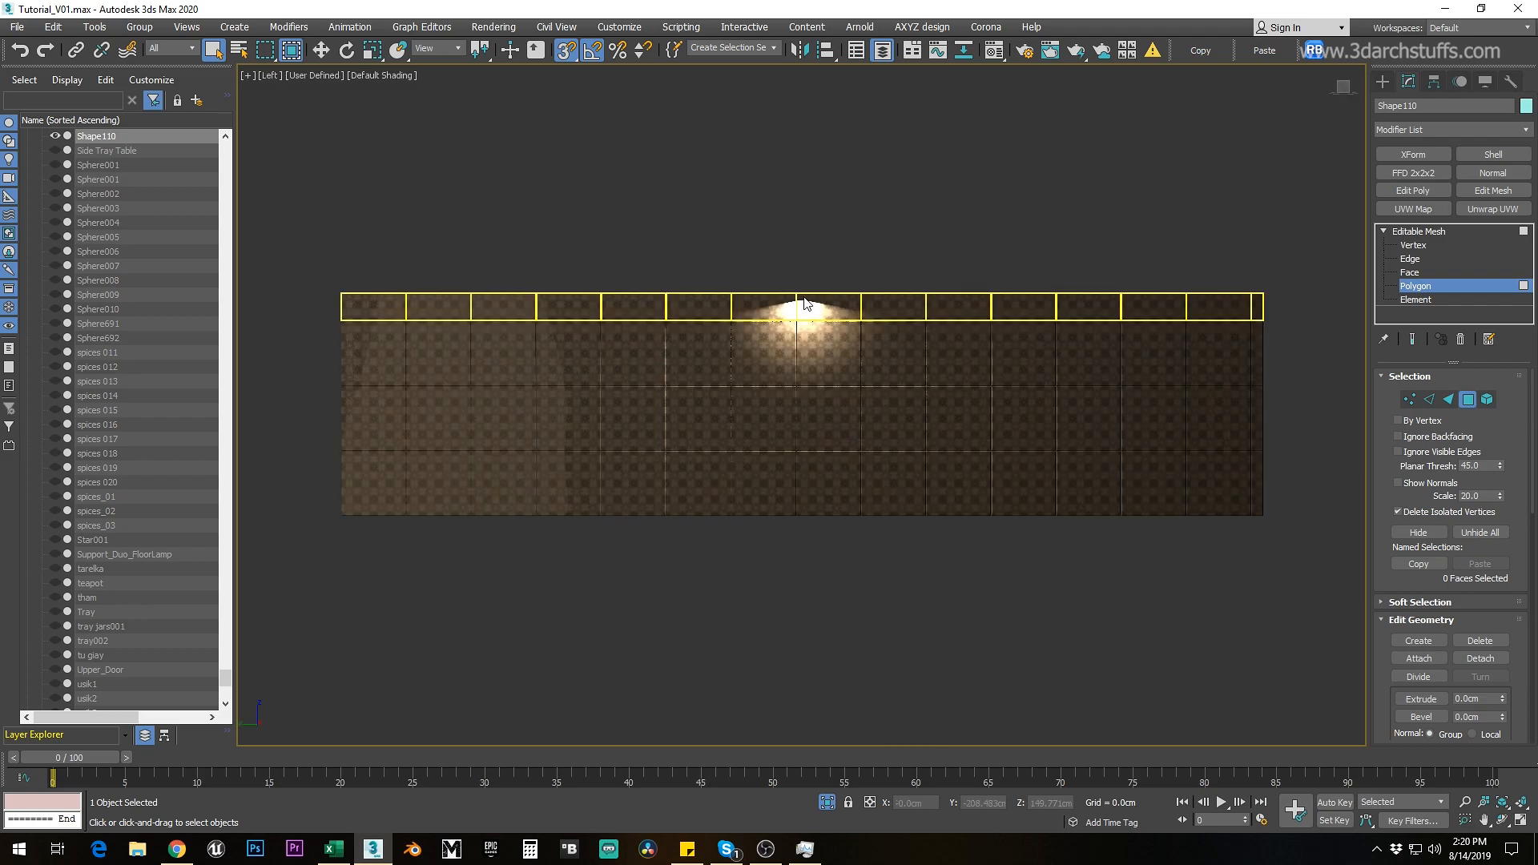
{"action": "left_click", "coordinate": [332, 75]}
{"action": "left_click", "coordinate": [368, 132]}
{"action": "middle_click_drag", "start_coordinate": [620, 228], "coordinate": [681, 183]}
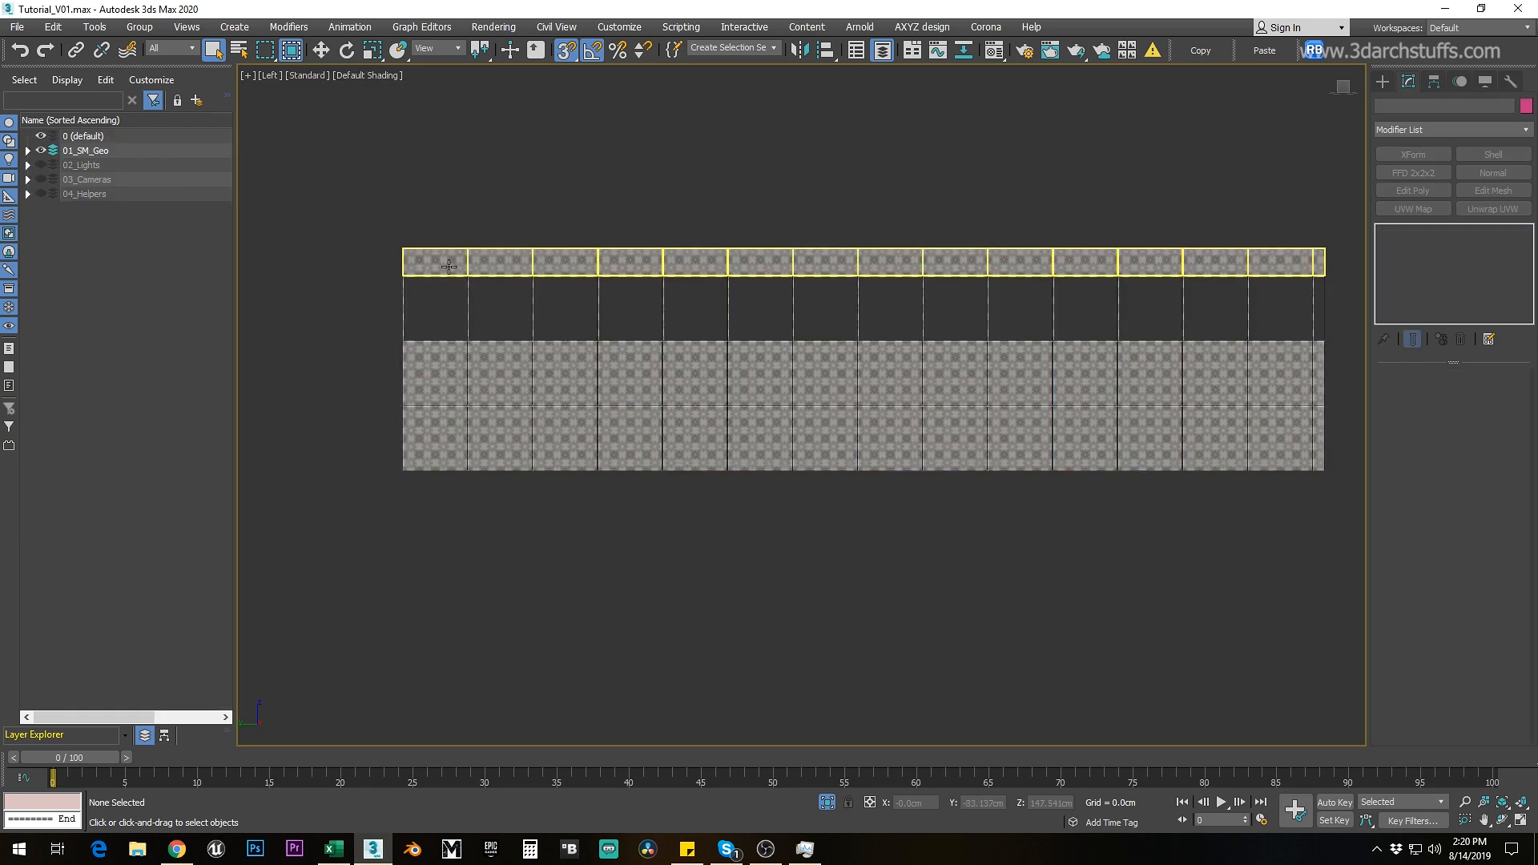
Step: Hide the detached tile rows of the backsplash, keeping only the grout grid
{"action": "left_click", "coordinate": [437, 368]}
{"action": "key", "text": "Delete"}
{"action": "left_click", "coordinate": [426, 410]}
{"action": "key", "text": "Delete"}
Step: Open the remaining grout grid at polygon level and detach its leftmost section as a separate object
{"action": "left_click", "coordinate": [469, 303]}
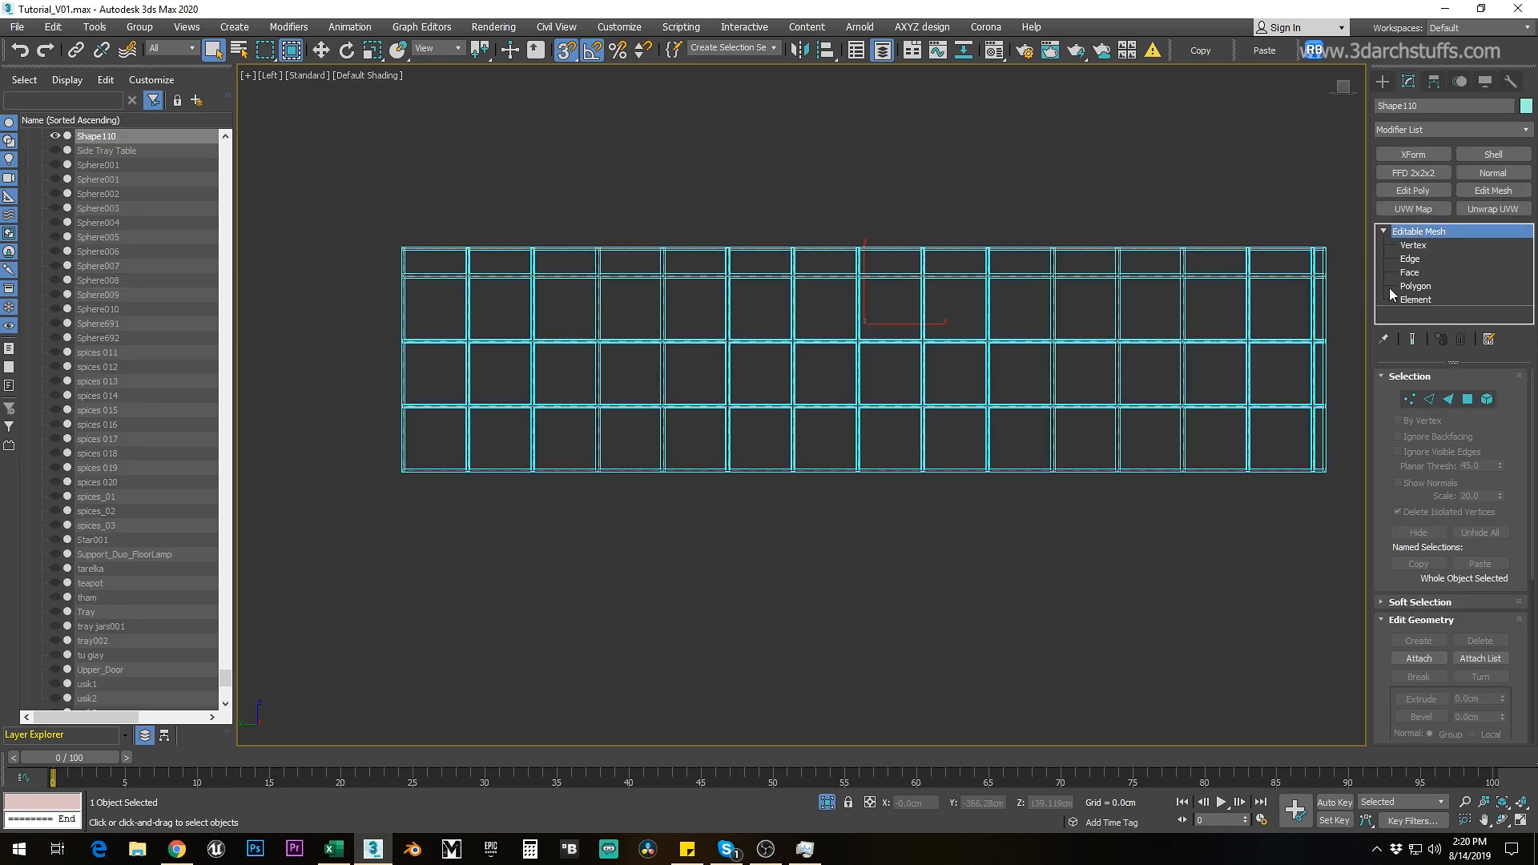
{"action": "left_click", "coordinate": [1415, 286]}
{"action": "left_click_drag", "start_coordinate": [360, 213], "coordinate": [626, 537]}
{"action": "key", "text": "ctrl+d"}
{"action": "key", "text": "Return"}
{"action": "left_click_drag", "start_coordinate": [737, 528], "coordinate": [741, 531]}
Step: Detach the next two sections of the grout grid as two separate objects, leaving the last section in the original mesh
{"action": "left_click_drag", "start_coordinate": [539, 213], "coordinate": [830, 545]}
{"action": "key", "text": "ctrl+d"}
{"action": "left_click", "coordinate": [825, 434]}
{"action": "left_click_drag", "start_coordinate": [746, 193], "coordinate": [1077, 532]}
{"action": "key", "text": "ctrl+d"}
{"action": "left_click", "coordinate": [833, 431]}
Step: Leave polygon editing and hide all pieces of the grout grid together
{"action": "left_click", "coordinate": [1410, 233]}
{"action": "scroll", "coordinate": [1059, 344], "scroll_direction": "down", "scroll_amount": 3}
{"action": "key", "text": "ctrl+a"}
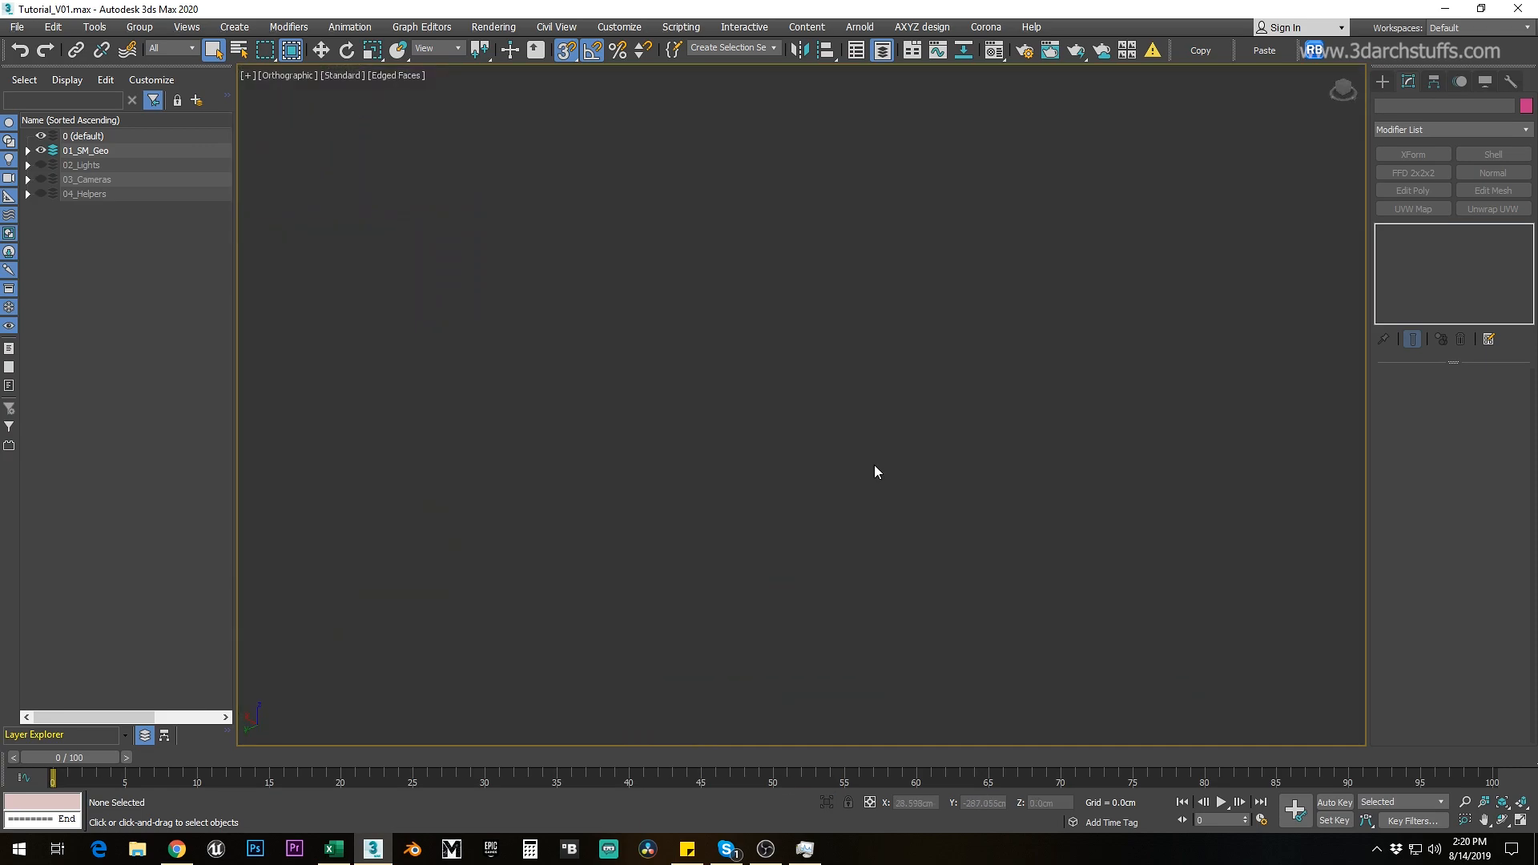
Step: Isolate the three-tier wooden shelf unit in a perspective view and open its mesh at element level
{"action": "middle_click_drag", "start_coordinate": [876, 470], "coordinate": [817, 430]}
{"action": "scroll", "coordinate": [652, 384], "scroll_direction": "up", "scroll_amount": 4}
{"action": "middle_click_drag", "start_coordinate": [759, 377], "coordinate": [1033, 512]}
{"action": "scroll", "coordinate": [708, 270], "scroll_direction": "up", "scroll_amount": 8}
{"action": "left_click", "coordinate": [707, 271]}
{"action": "key", "text": "alt+q"}
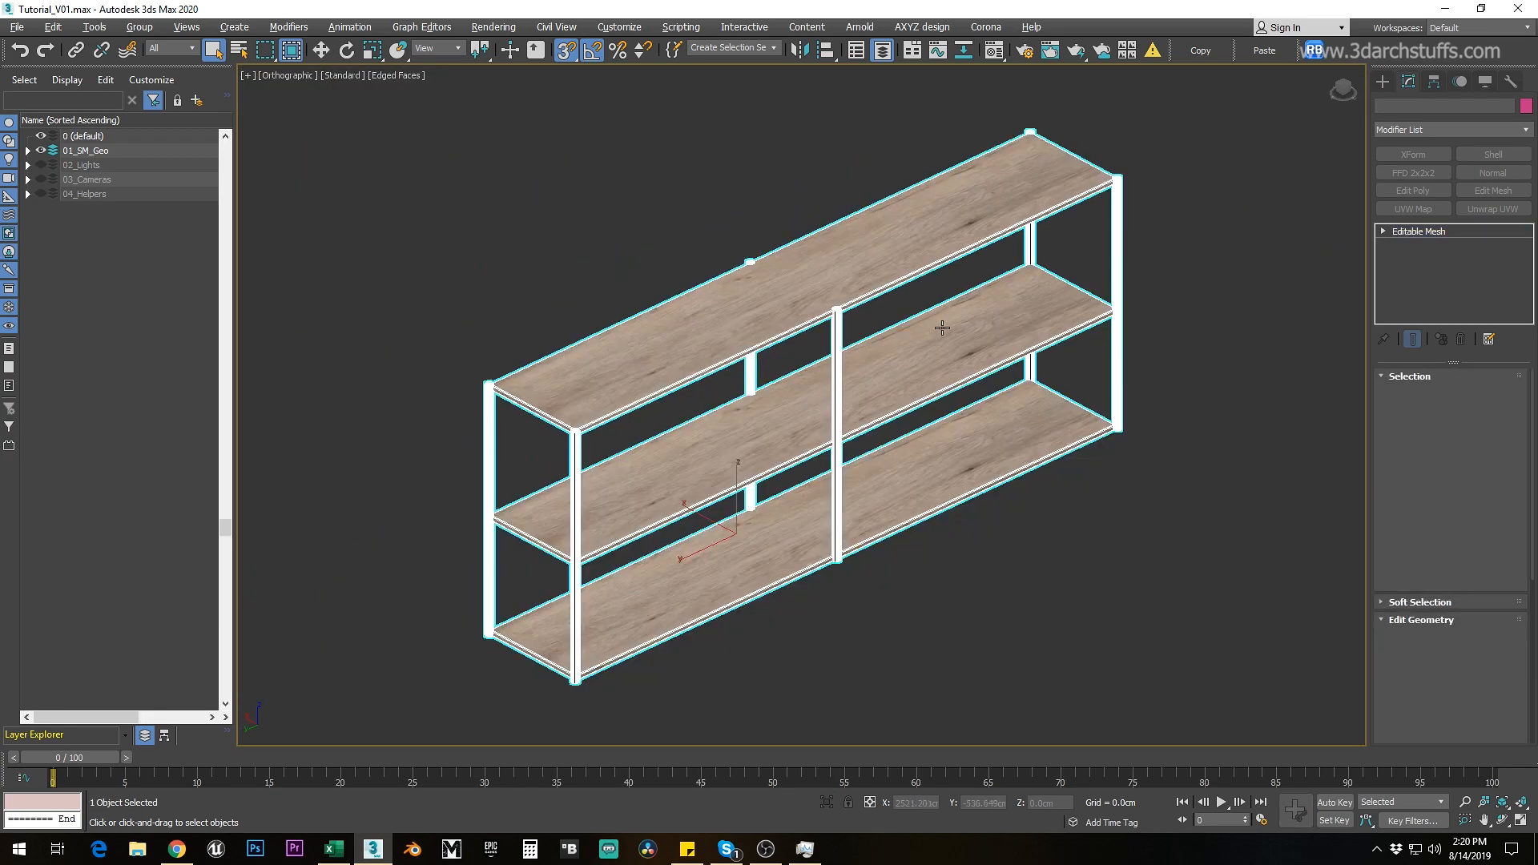
{"action": "left_click", "coordinate": [1411, 299]}
{"action": "middle_click_drag", "start_coordinate": [1206, 340], "coordinate": [926, 318]}
{"action": "key", "text": "p"}
Step: Detach the shelf unit's three wooden boards together as one separate object
{"action": "left_click", "coordinate": [926, 318]}
{"action": "left_click", "coordinate": [901, 449], "text": "ctrl"}
{"action": "left_click", "coordinate": [886, 544], "text": "ctrl"}
{"action": "key", "text": "ctrl+d"}
{"action": "key", "text": "Return"}
Step: Leave element editing, hide the shelf unit's boards and frame, and end the isolation
{"action": "left_click", "coordinate": [1388, 243]}
{"action": "middle_click_drag", "start_coordinate": [1187, 350], "coordinate": [1145, 346], "text": "alt"}
{"action": "key", "text": "Delete"}
{"action": "left_click", "coordinate": [953, 472]}
{"action": "key", "text": "Delete"}
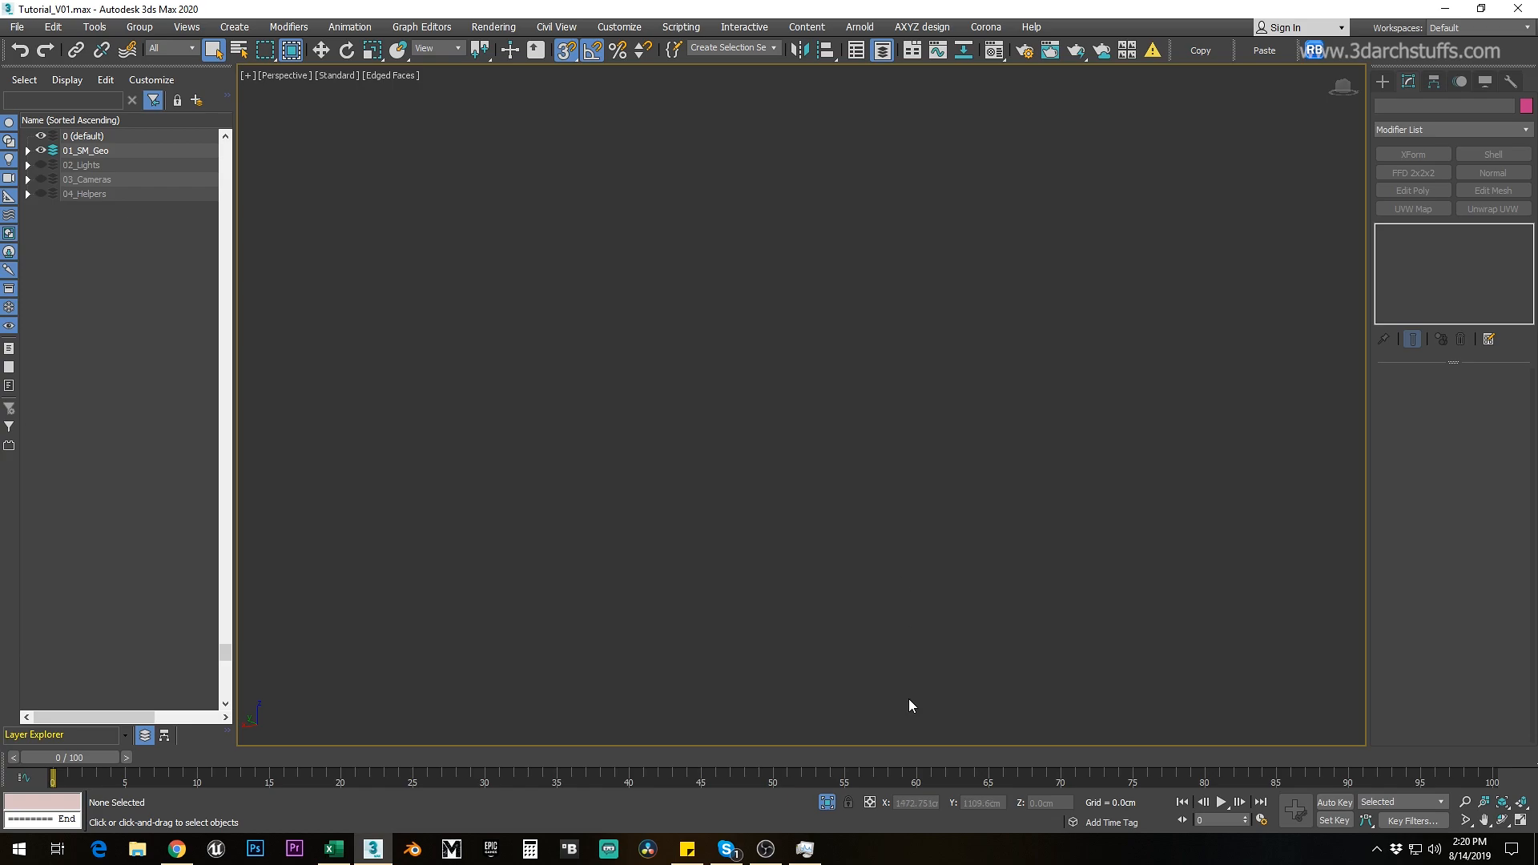
{"action": "left_click", "coordinate": [827, 803]}
Step: Hide the tall storage jars and bottles above the marble counter one by one
{"action": "middle_click_drag", "start_coordinate": [891, 439], "coordinate": [881, 440], "text": "alt"}
{"action": "left_click", "coordinate": [567, 325]}
{"action": "middle_click_drag", "start_coordinate": [567, 324], "coordinate": [628, 405], "text": "alt"}
{"action": "key", "text": "Delete"}
{"action": "left_click", "coordinate": [613, 292]}
{"action": "key", "text": "Delete"}
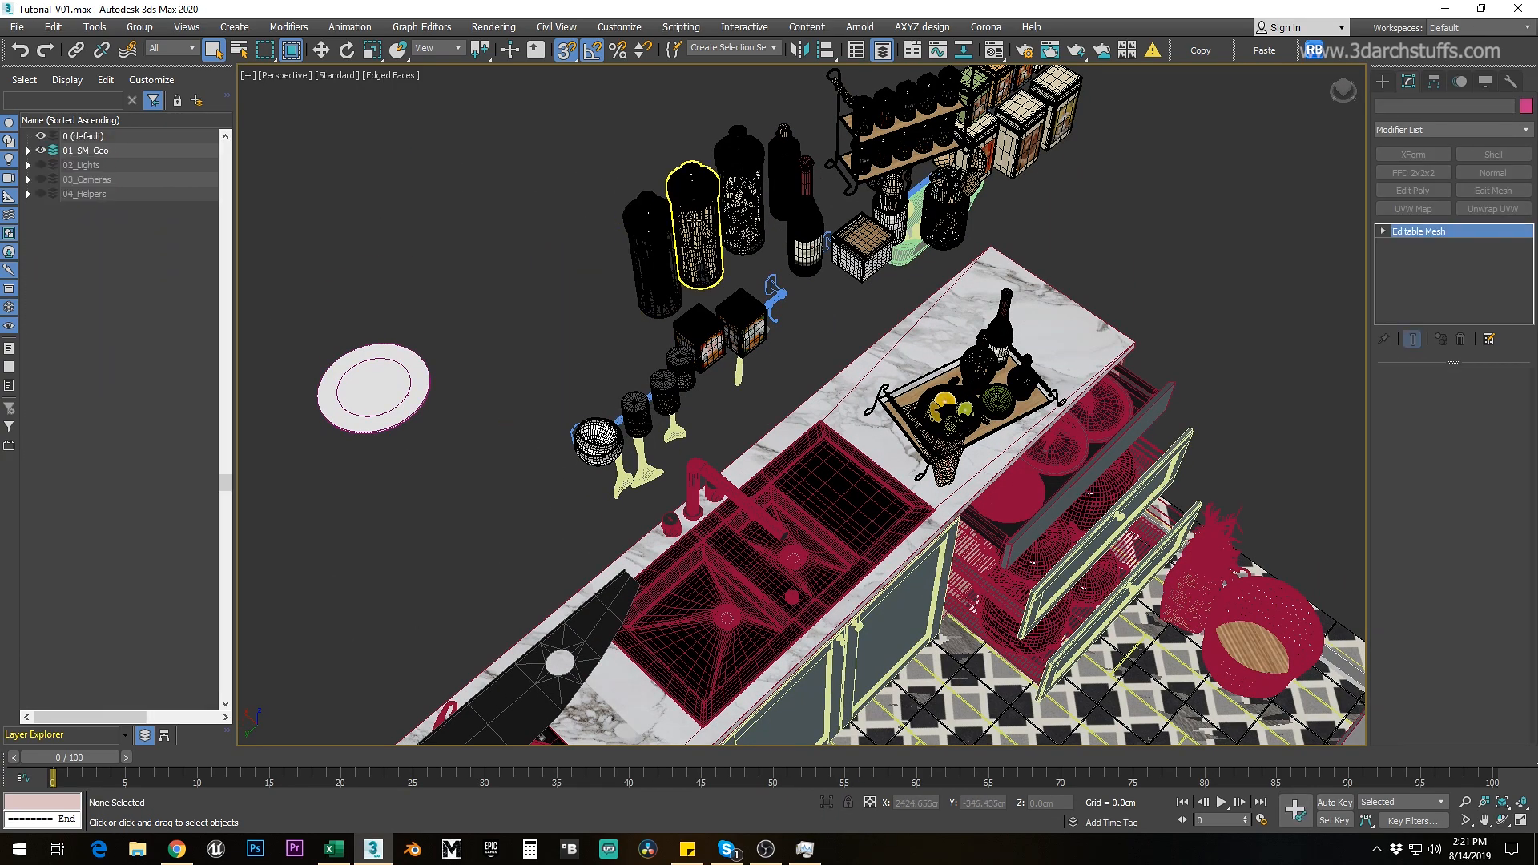
{"action": "left_click", "coordinate": [695, 232]}
{"action": "key", "text": "Delete"}
{"action": "left_click", "coordinate": [655, 264]}
{"action": "key", "text": "Delete"}
{"action": "left_click", "coordinate": [740, 204]}
{"action": "key", "text": "Delete"}
{"action": "left_click", "coordinate": [795, 250]}
{"action": "key", "text": "Delete"}
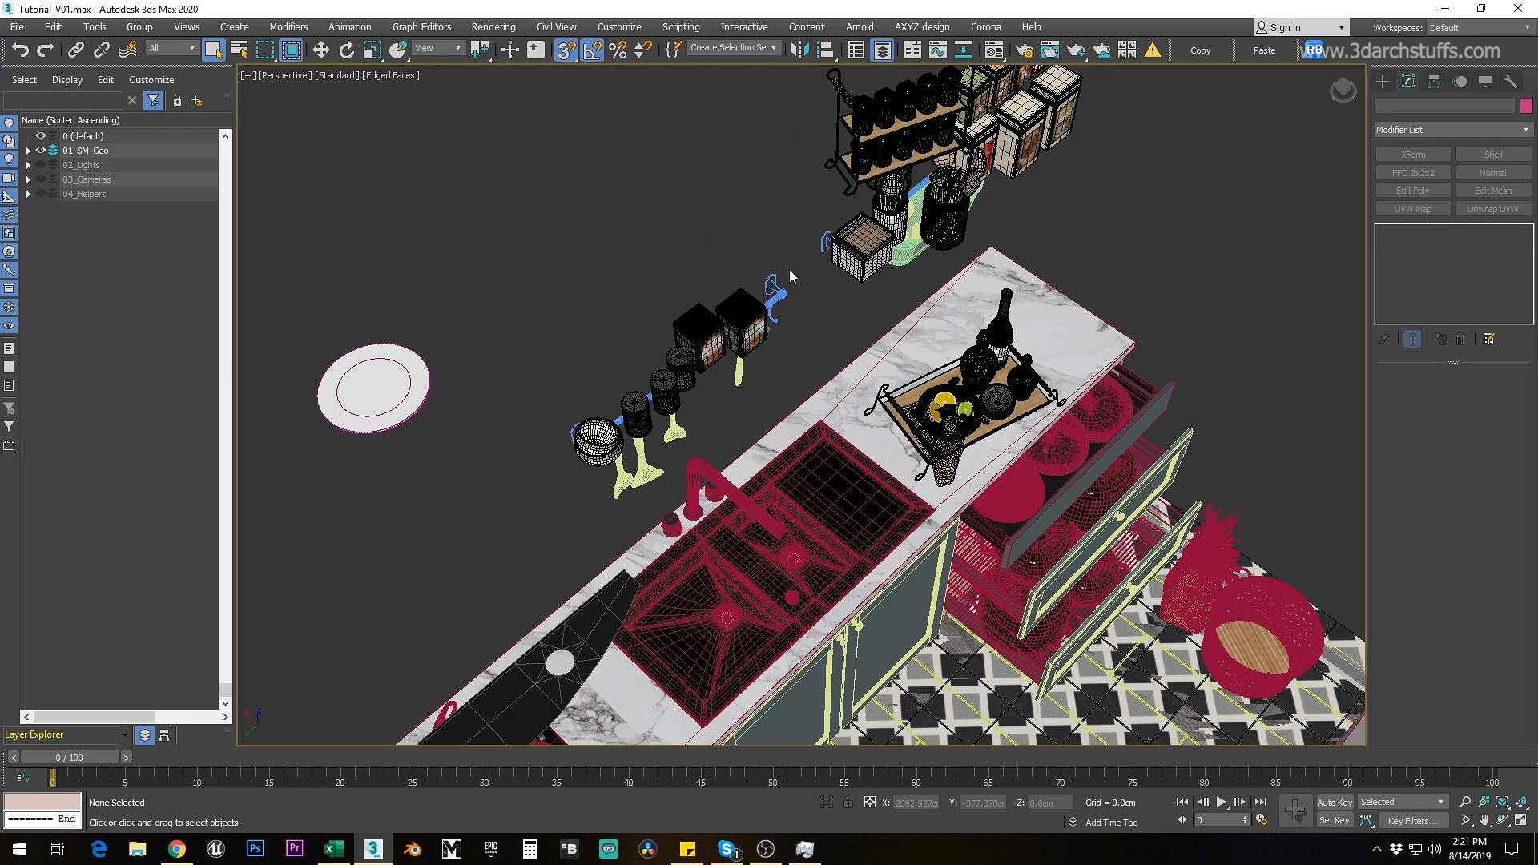
Step: Hide the dark printed boxes and the three cylindrical spice jars above the hook rail
{"action": "scroll", "coordinate": [692, 365], "scroll_direction": "up", "scroll_amount": 3}
{"action": "scroll", "coordinate": [869, 215], "scroll_direction": "down", "scroll_amount": 1}
{"action": "left_click", "coordinate": [772, 306]}
{"action": "key", "text": "Delete"}
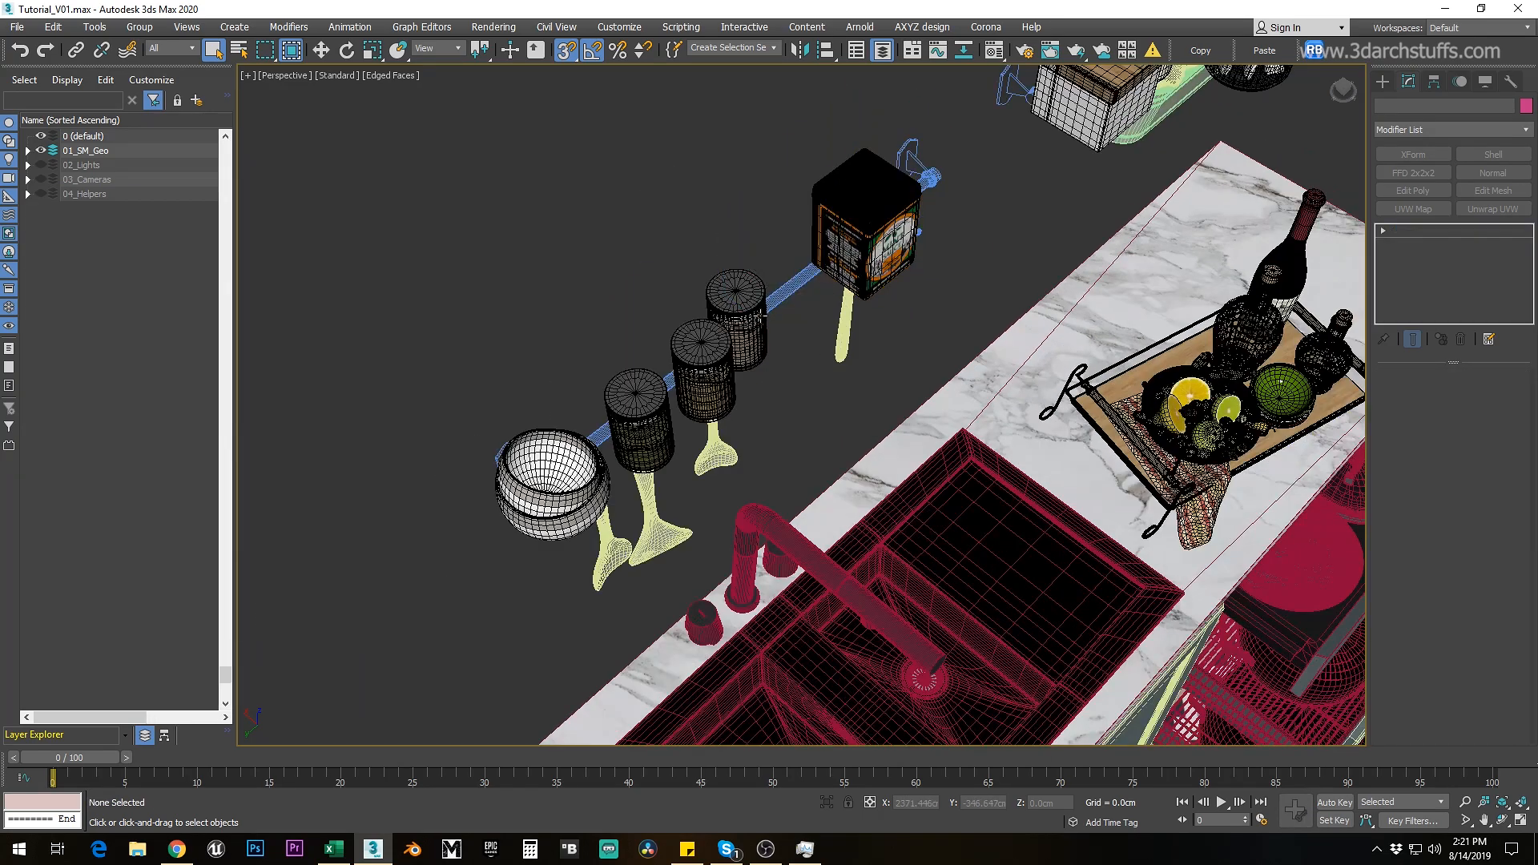
{"action": "left_click", "coordinate": [742, 327]}
{"action": "key", "text": "Delete"}
{"action": "left_click", "coordinate": [706, 378]}
{"action": "key", "text": "Delete"}
{"action": "left_click", "coordinate": [647, 429]}
{"action": "key", "text": "Delete"}
Step: Hide the spatulas hanging at the near end of the hook rail and the round bowl beside them
{"action": "left_click", "coordinate": [650, 498]}
{"action": "key", "text": "Delete"}
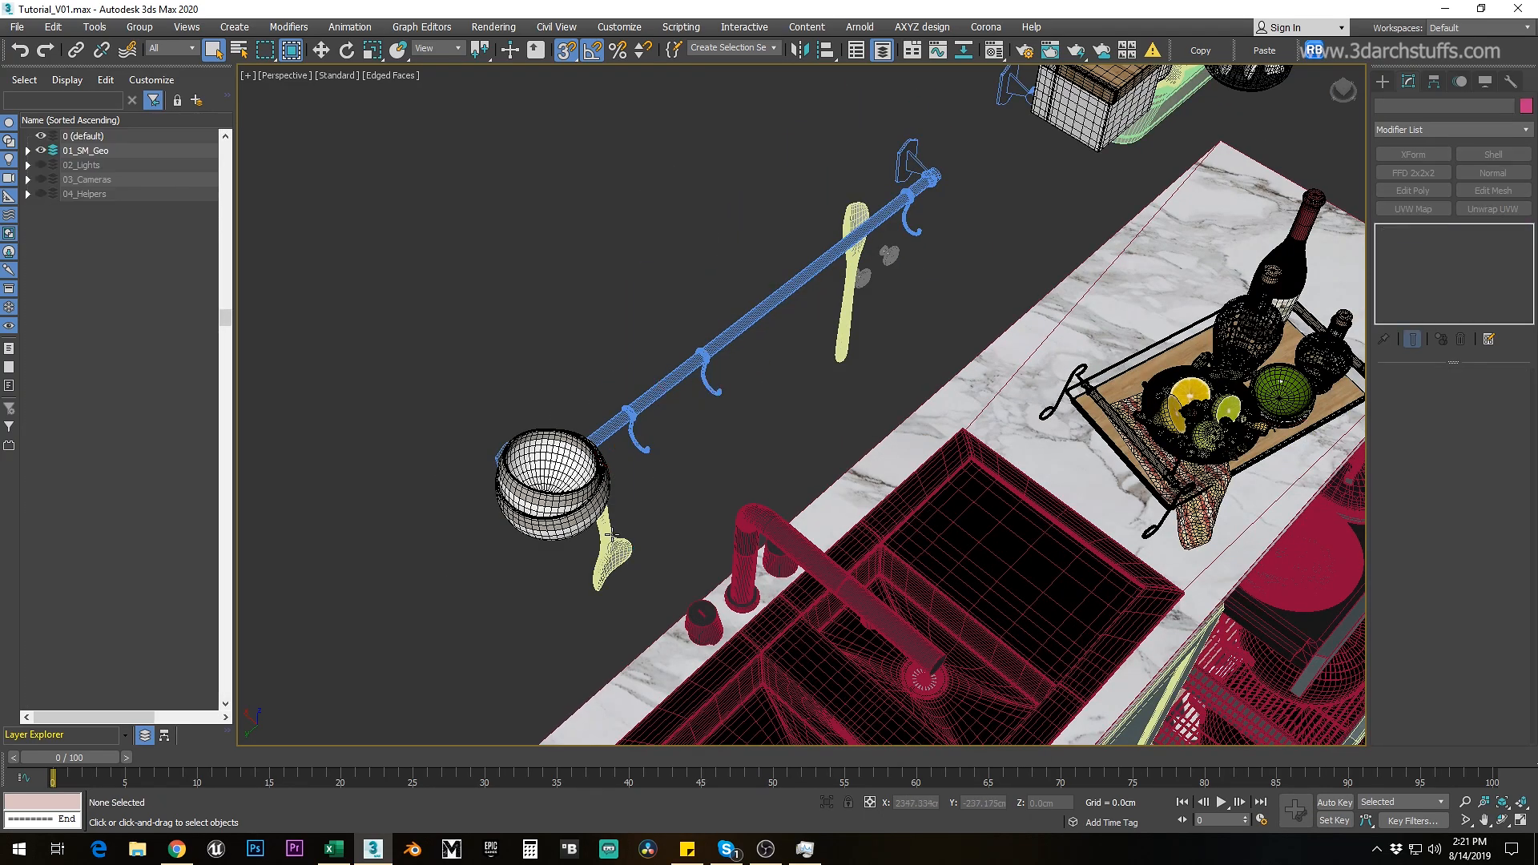
{"action": "left_click", "coordinate": [615, 538]}
{"action": "key", "text": "Delete"}
{"action": "left_click", "coordinate": [605, 439]}
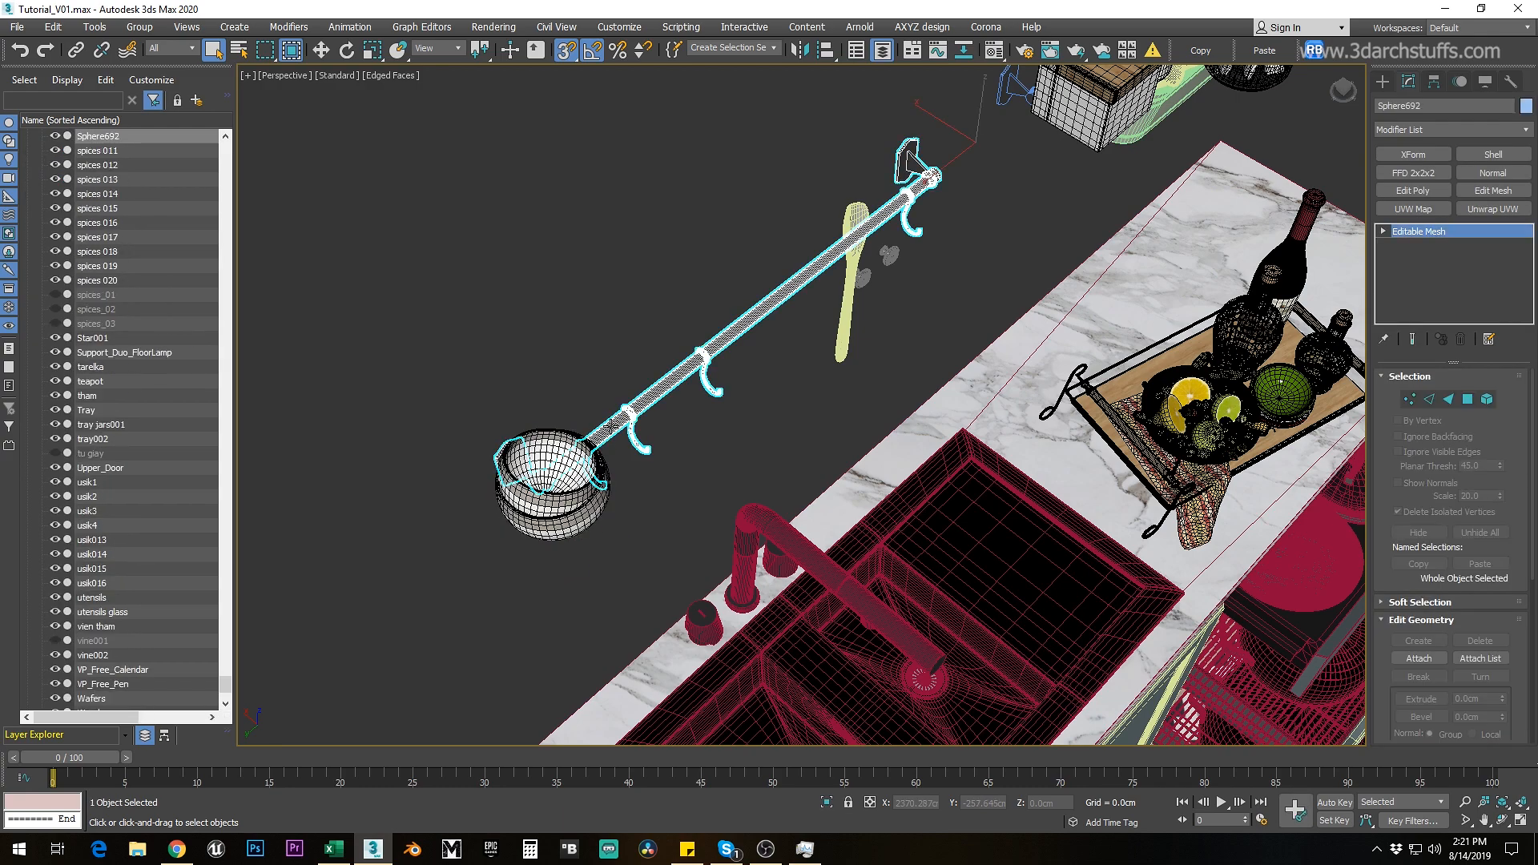
{"action": "left_click", "coordinate": [576, 500]}
{"action": "key", "text": "Delete"}
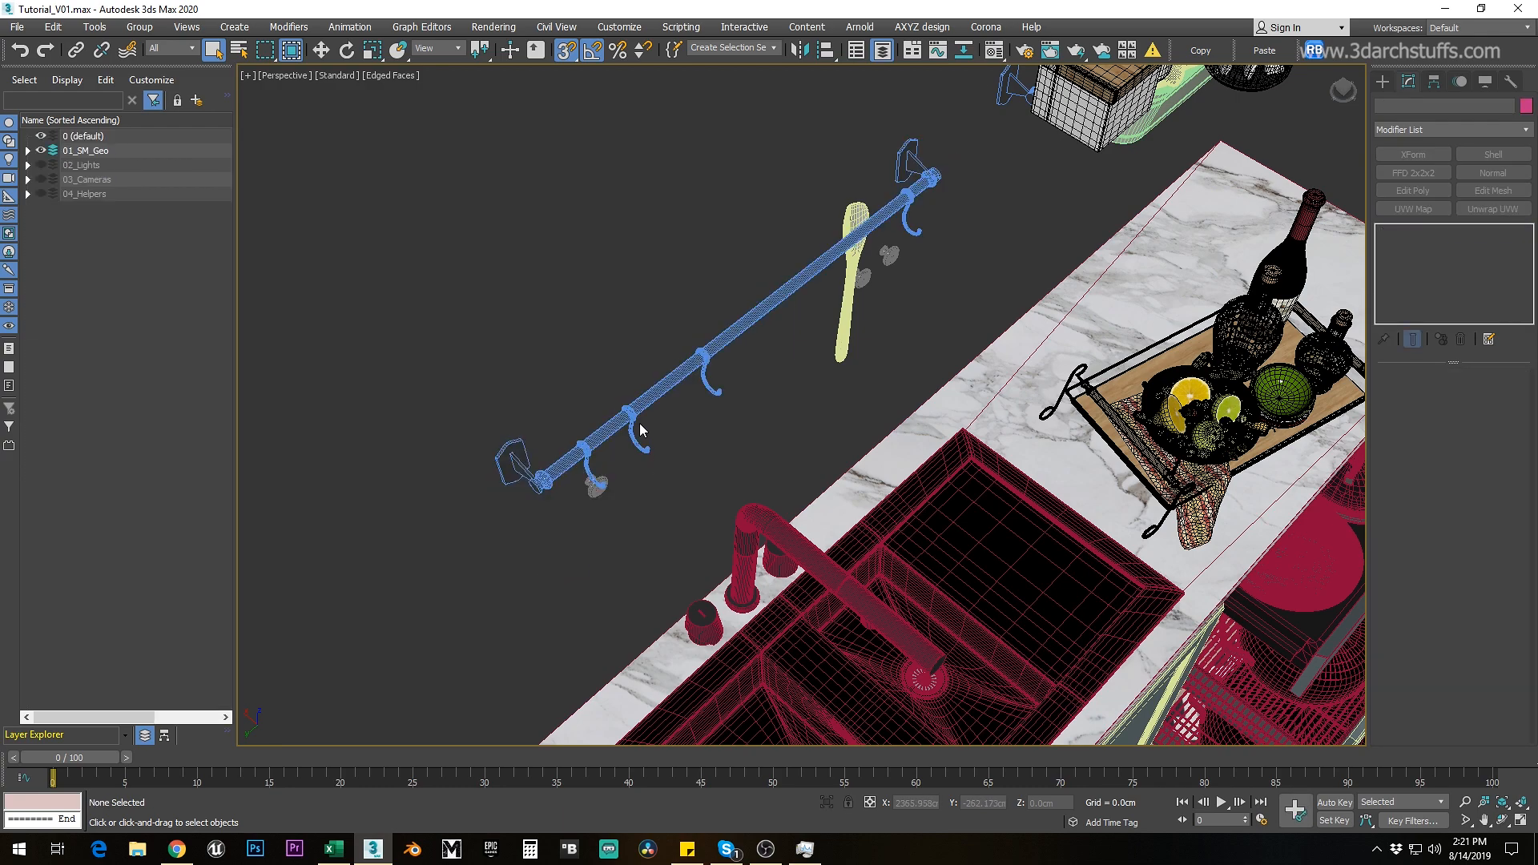
Step: Hide the blue hook rail above the sink and the remaining hanging utensil
{"action": "left_click", "coordinate": [639, 423]}
{"action": "key", "text": "Delete"}
{"action": "left_click", "coordinate": [856, 236]}
{"action": "key", "text": "Delete"}
Step: Isolate the mesh of small scattered knobs near the rail, hide it and end the isolation
{"action": "left_click", "coordinate": [889, 256]}
{"action": "scroll", "coordinate": [919, 291], "scroll_direction": "down", "scroll_amount": 3}
{"action": "key", "text": "alt+q"}
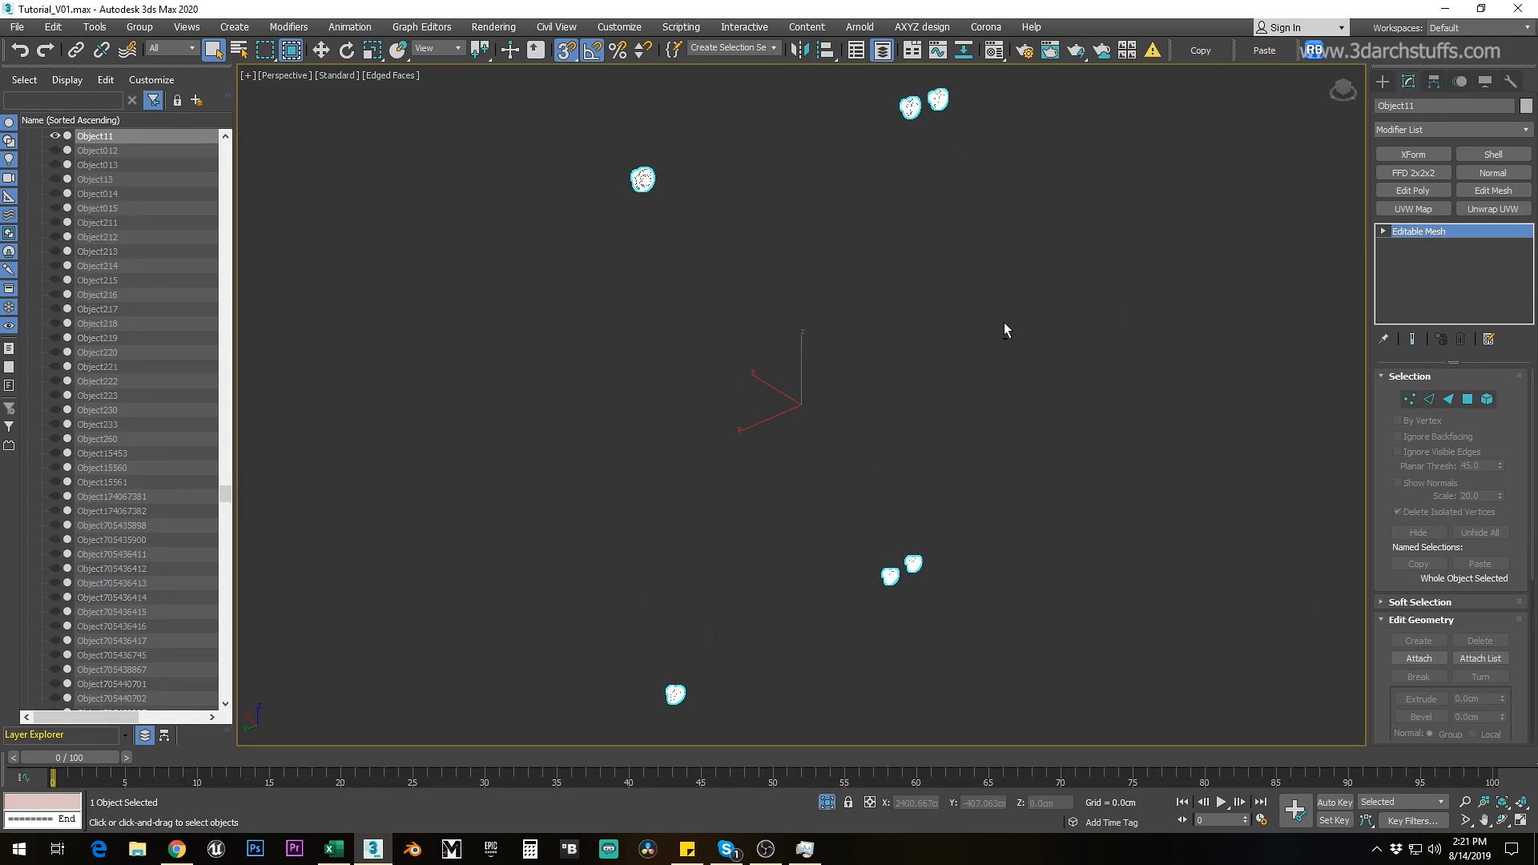
{"action": "key", "text": "Delete"}
{"action": "left_click", "coordinate": [827, 801]}
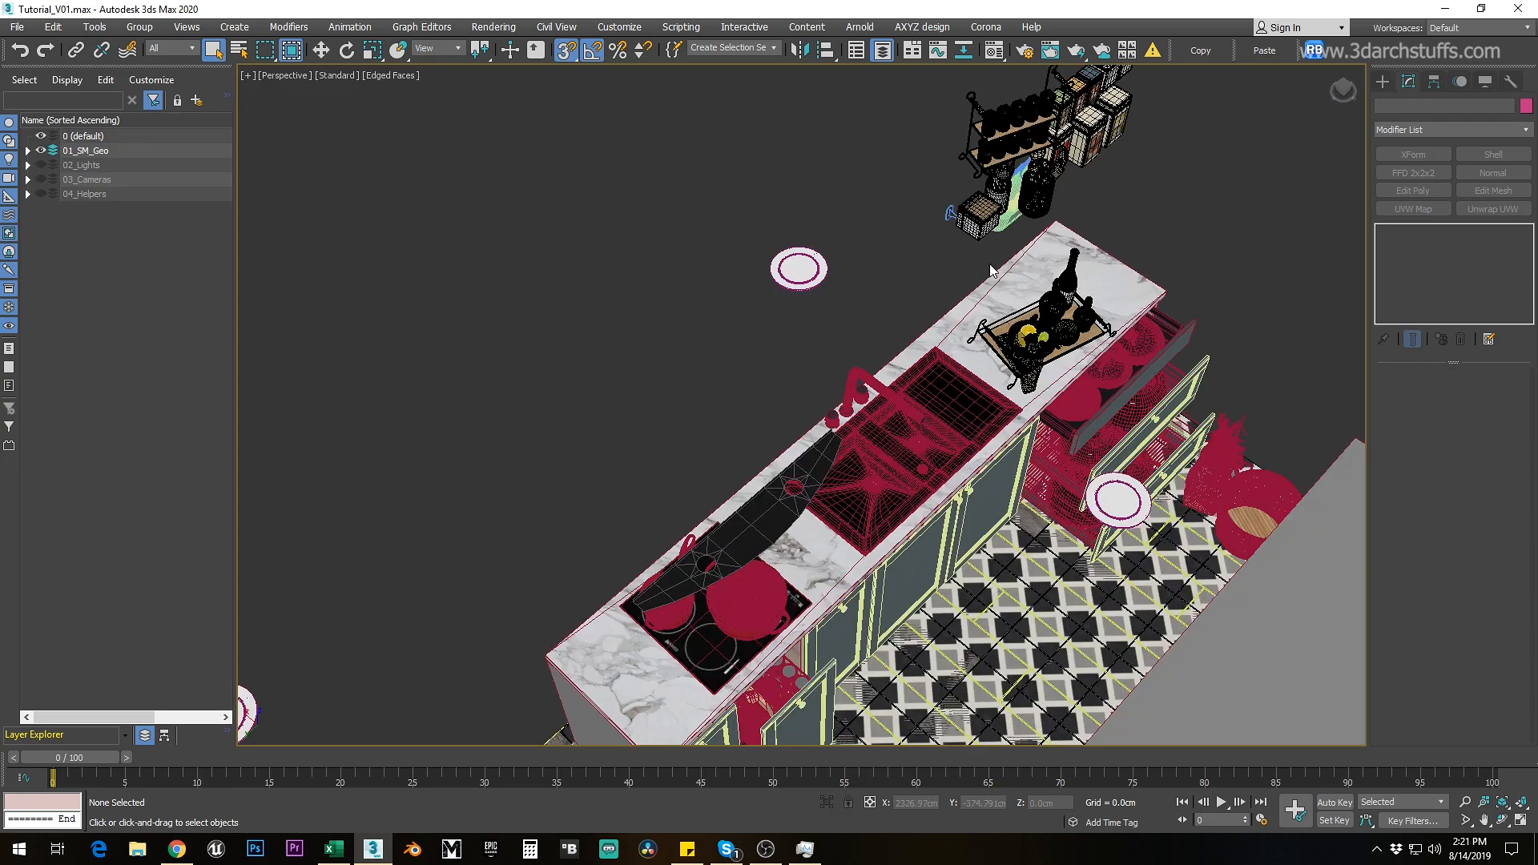
Step: Hide the salt box, the white utensil pot and the second jar on the spice rack's lower tier
{"action": "left_click", "coordinate": [981, 214]}
{"action": "middle_click_drag", "start_coordinate": [993, 220], "coordinate": [757, 356]}
{"action": "scroll", "coordinate": [807, 358], "scroll_direction": "up", "scroll_amount": 5}
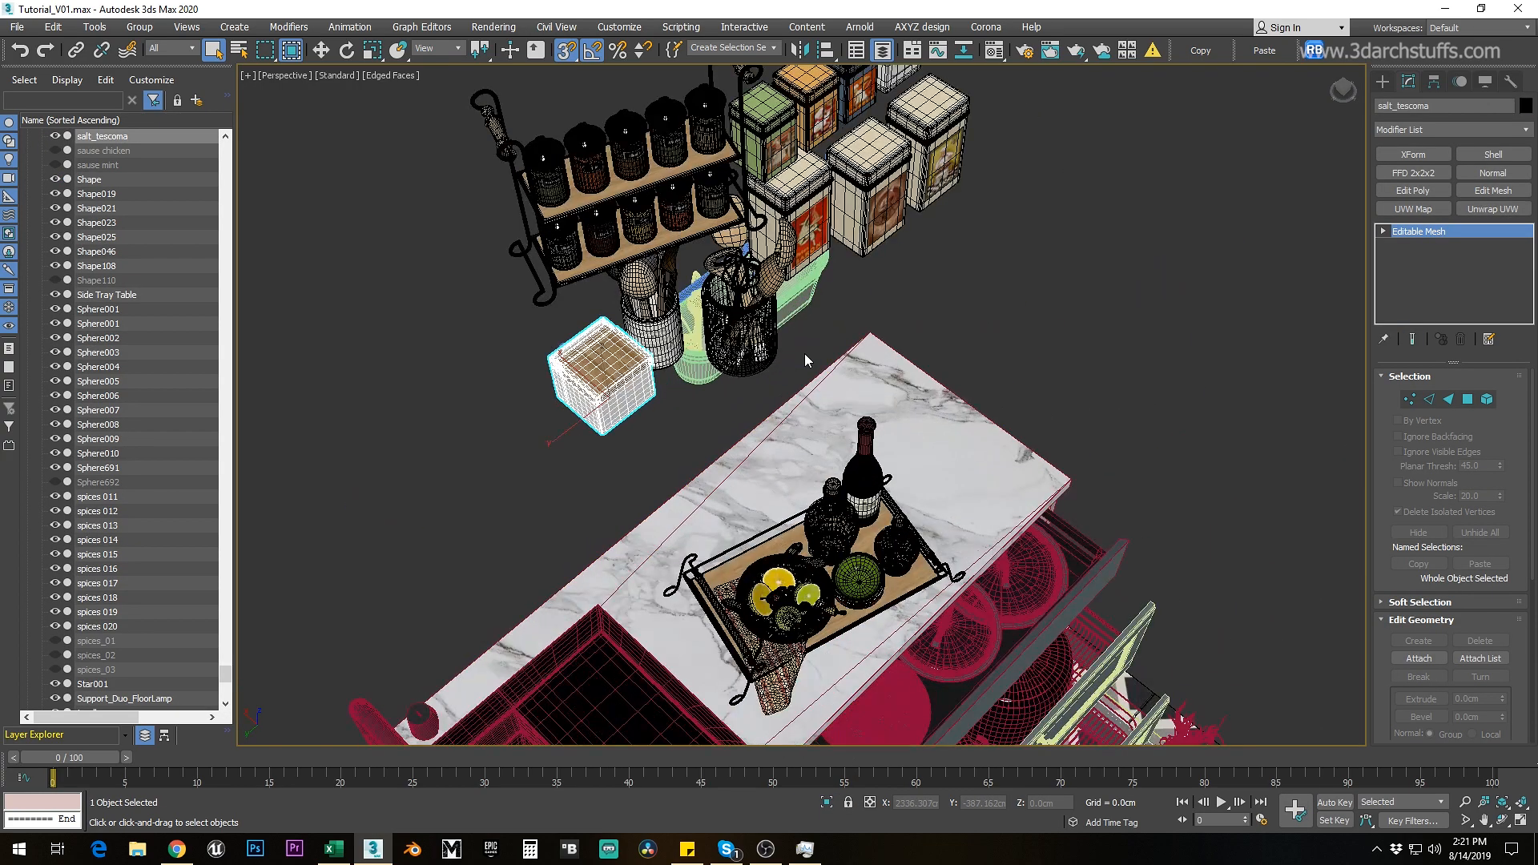
{"action": "key", "text": "Delete"}
{"action": "left_click", "coordinate": [658, 335]}
{"action": "key", "text": "Delete"}
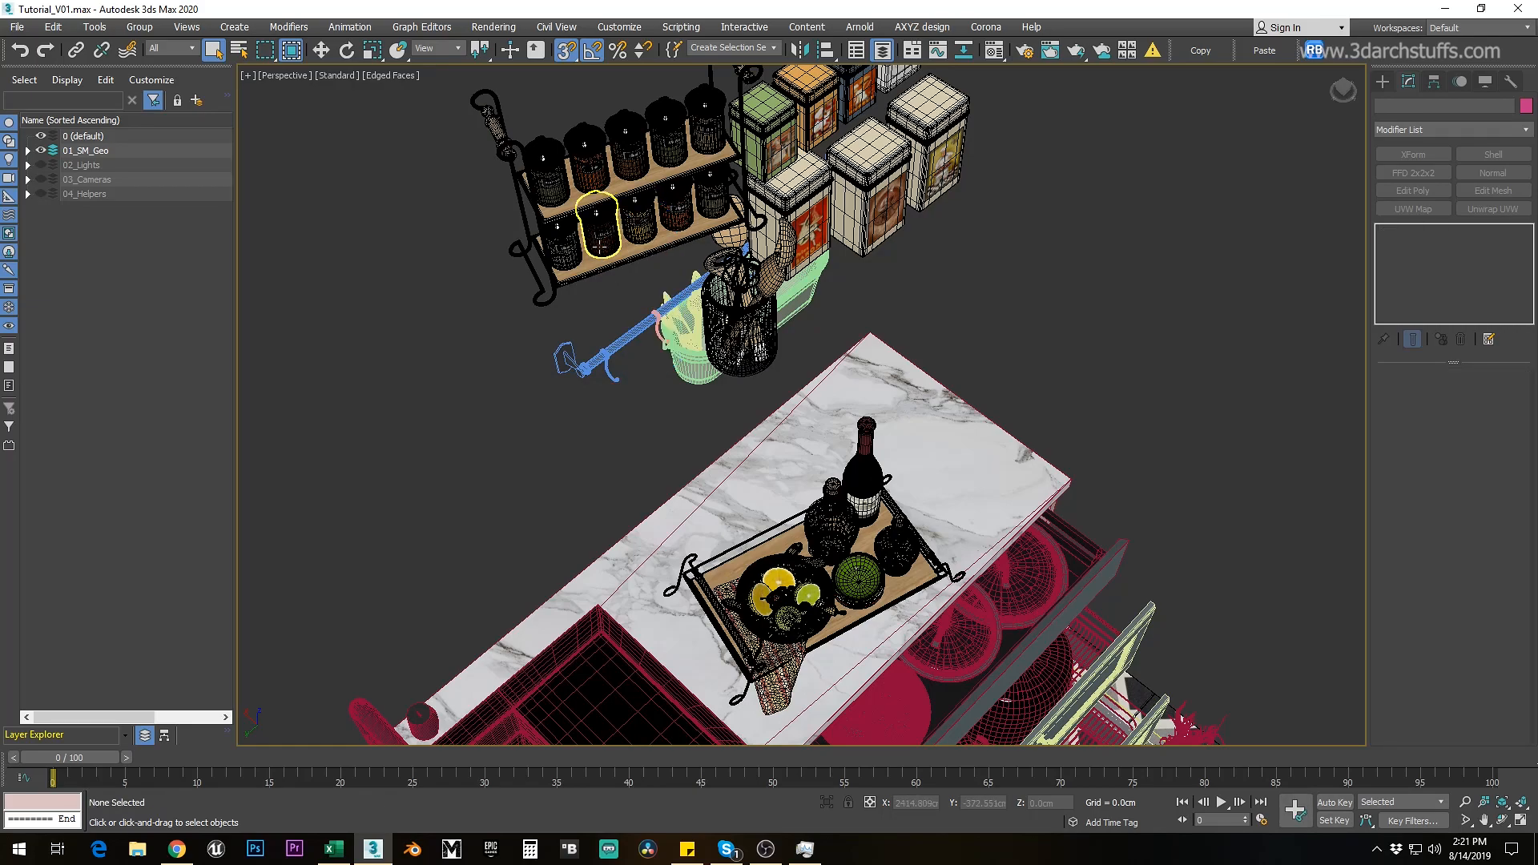
{"action": "left_click", "coordinate": [621, 255]}
{"action": "key", "text": "Delete"}
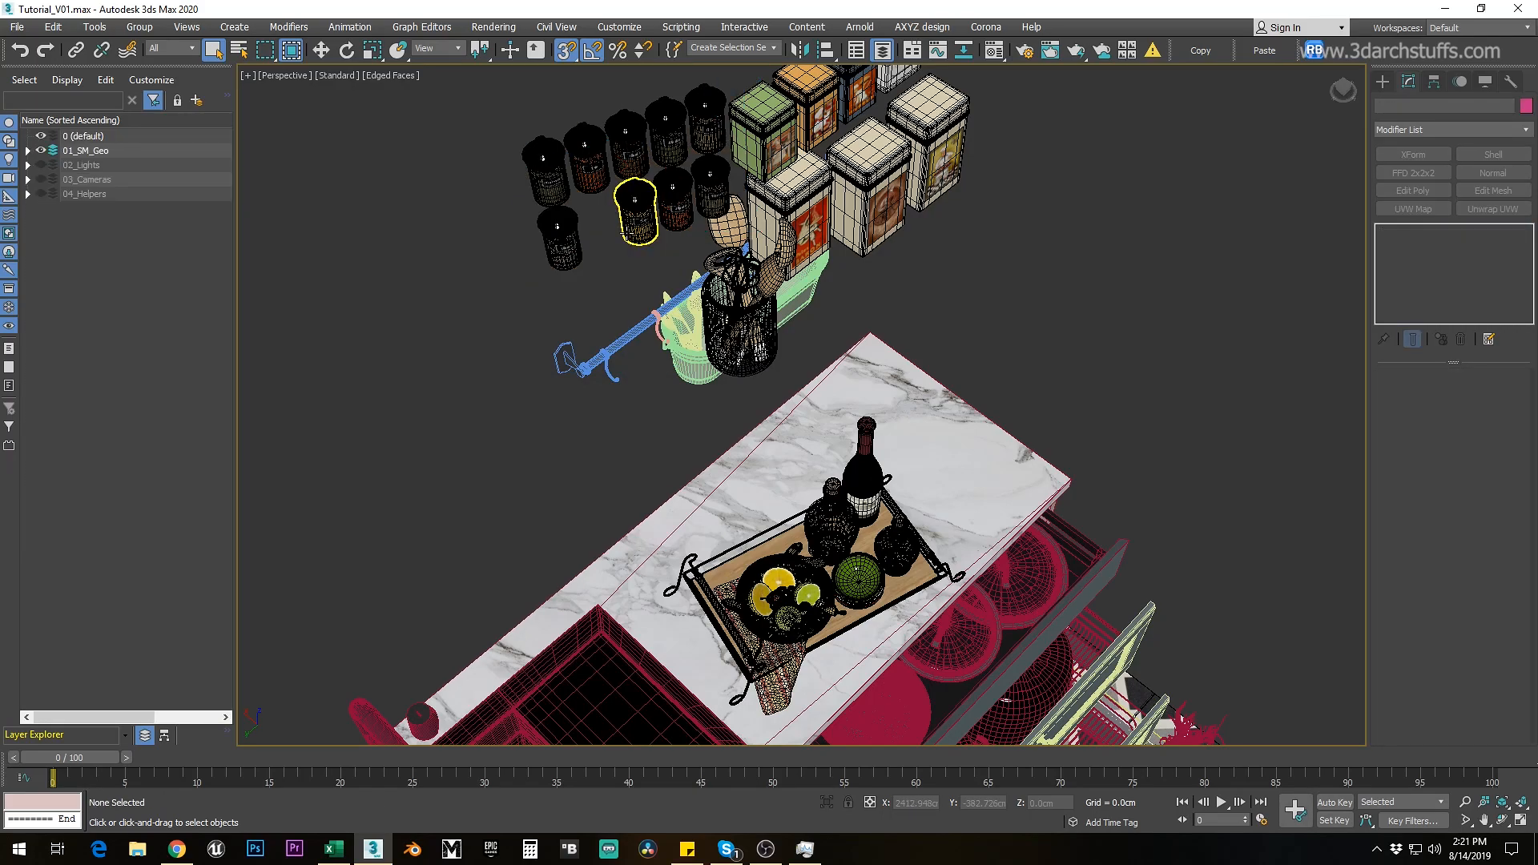
Step: Isolate the two-tier jar rack and detach its two wooden boards as one object at element level
{"action": "left_click", "coordinate": [627, 233]}
{"action": "key", "text": "alt+q"}
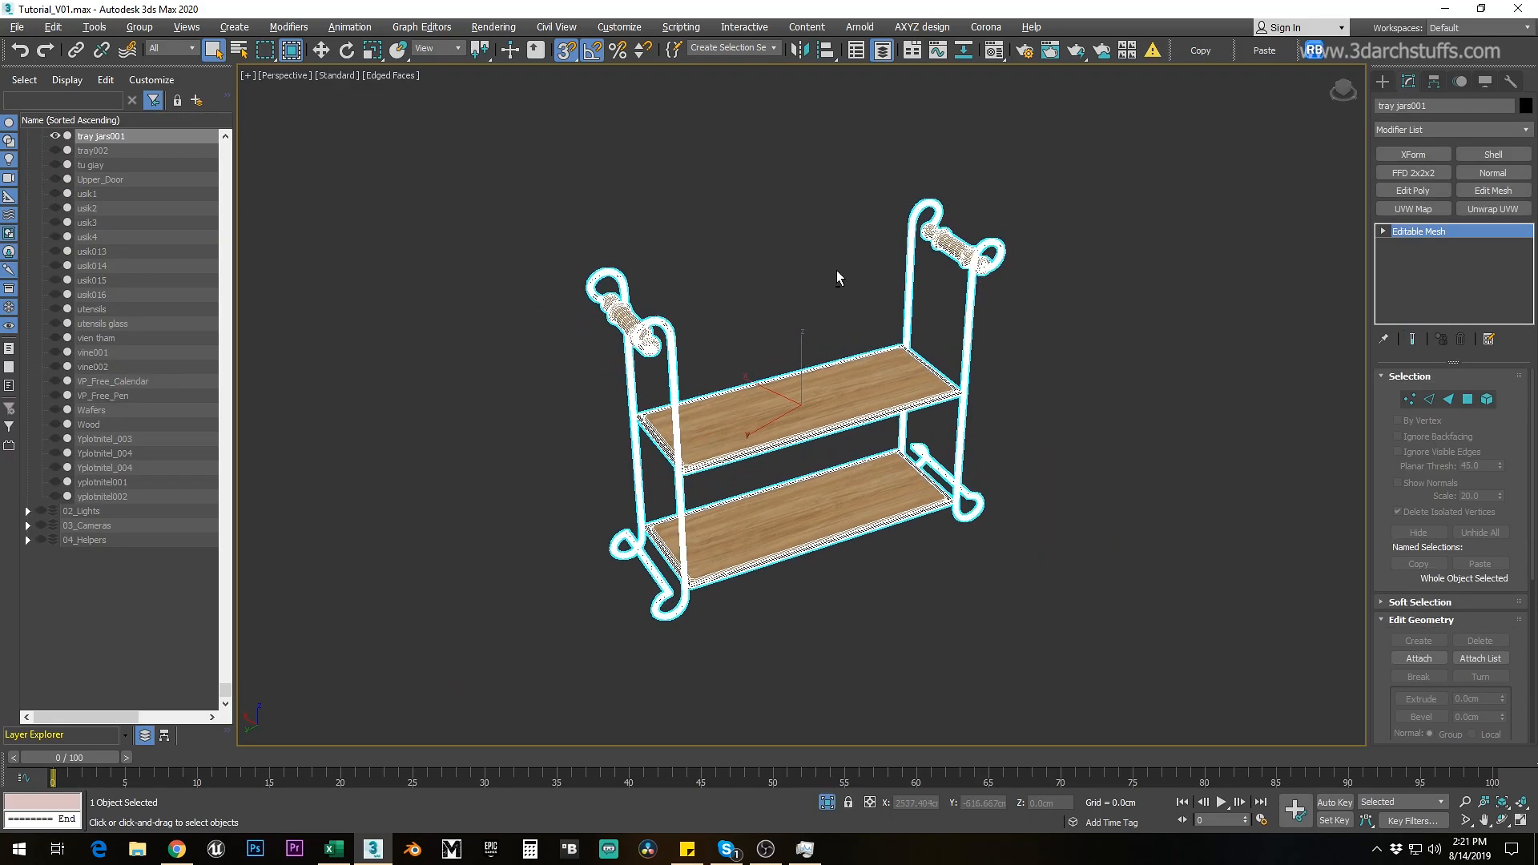
{"action": "left_click", "coordinate": [1402, 298]}
{"action": "left_click", "coordinate": [890, 376]}
{"action": "left_click", "coordinate": [882, 491], "text": "ctrl"}
{"action": "key", "text": "ctrl+d"}
{"action": "key", "text": "Return"}
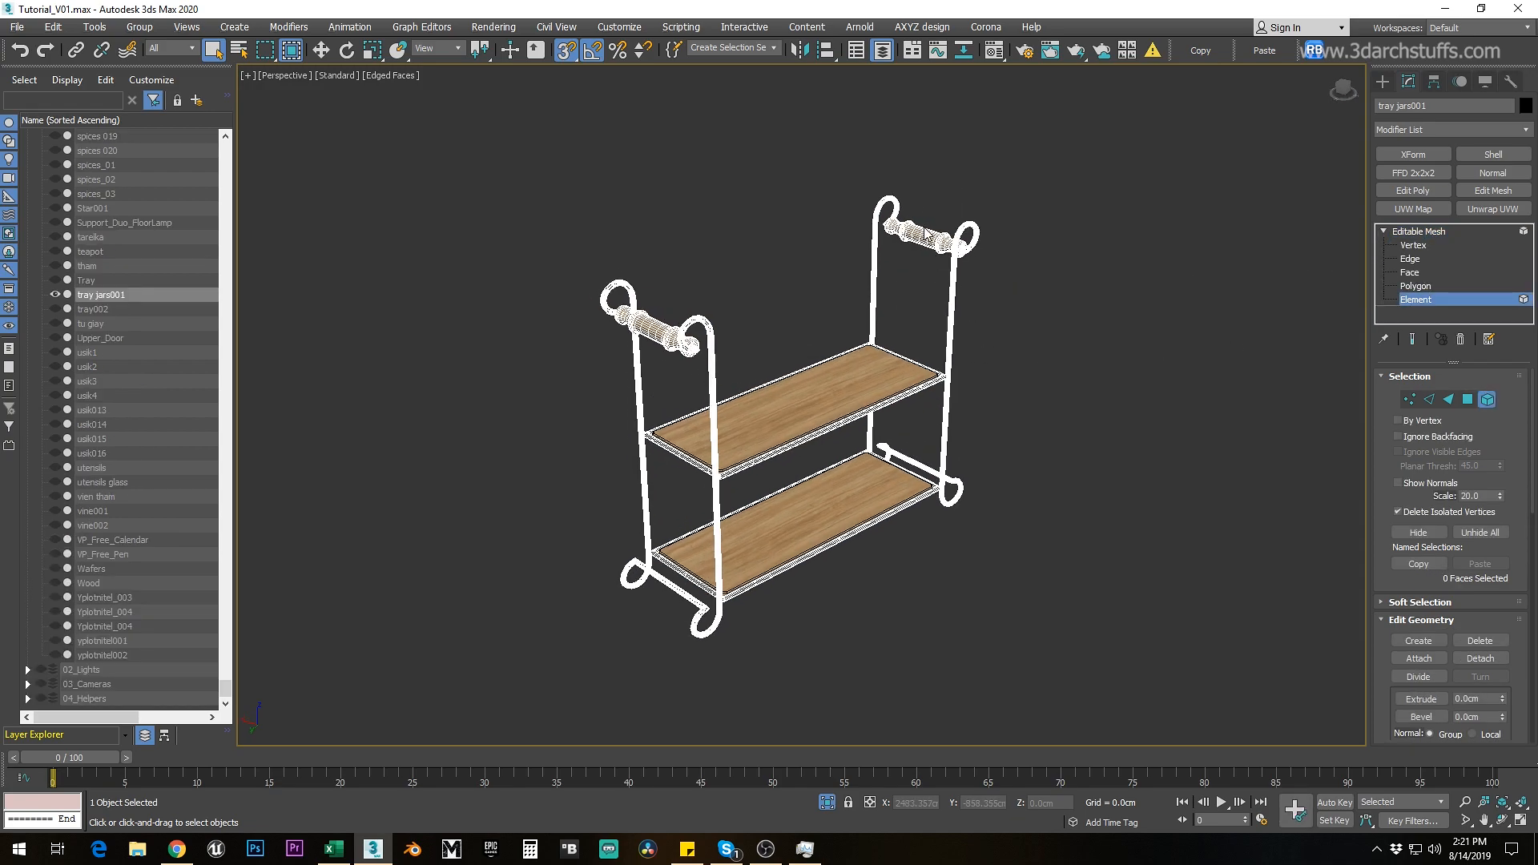
Step: Detach the rack's far and near side frames as two separate objects, leaving the handles in the original mesh
{"action": "left_click", "coordinate": [950, 321]}
{"action": "left_click", "coordinate": [873, 304], "text": "ctrl"}
{"action": "key", "text": "ctrl+d"}
{"action": "key", "text": "Return"}
{"action": "left_click", "coordinate": [713, 417]}
{"action": "left_click", "coordinate": [636, 400], "text": "ctrl"}
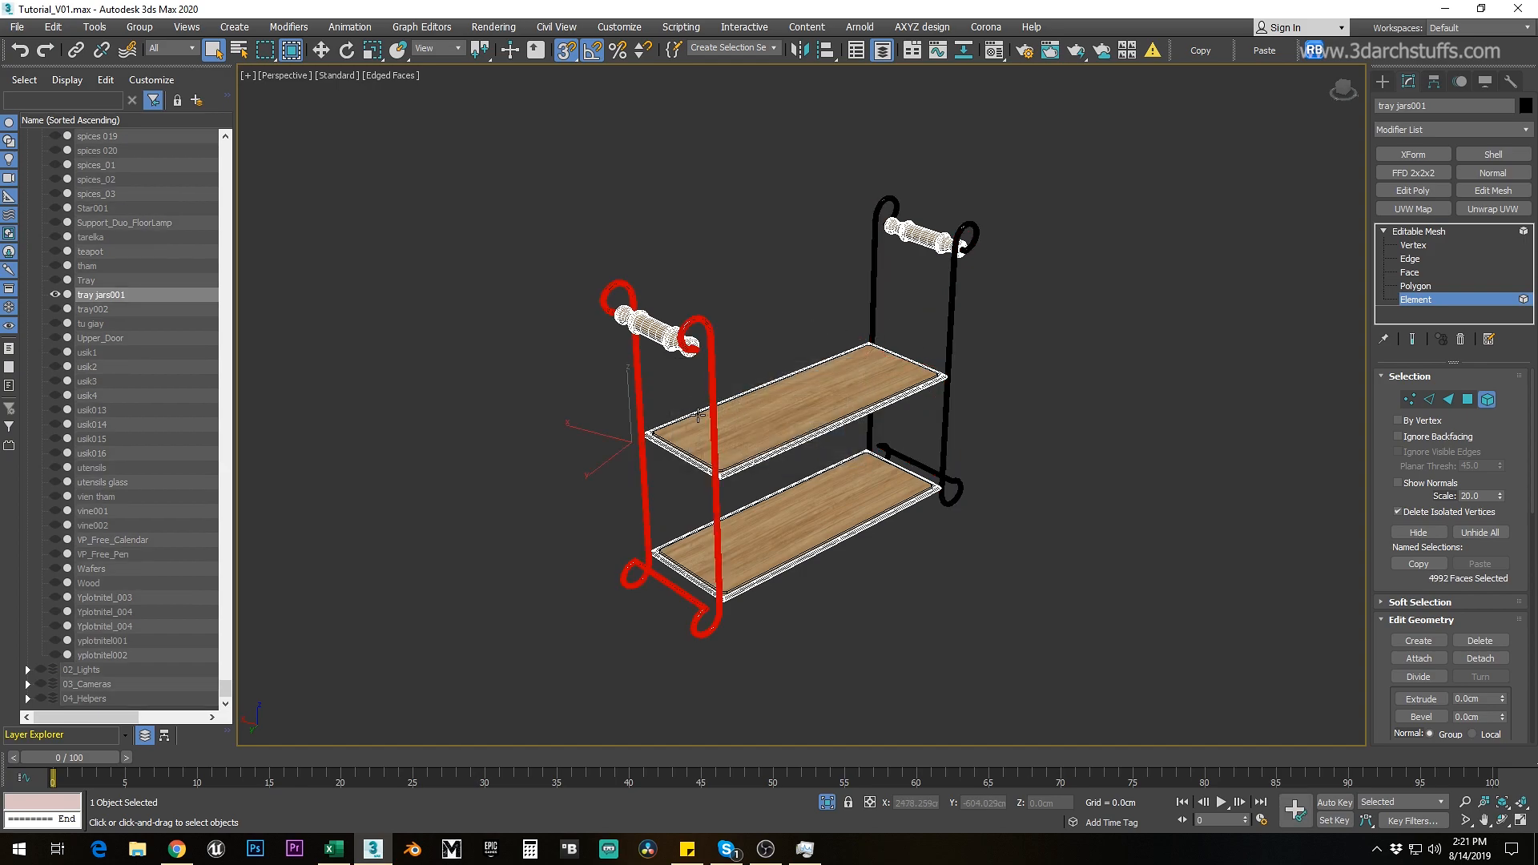
{"action": "key", "text": "ctrl+d"}
{"action": "key", "text": "Return"}
Step: Detach the rims of the rack's two shelves together as one separate object
{"action": "left_click", "coordinate": [872, 411]}
{"action": "left_click", "coordinate": [873, 521], "text": "ctrl"}
{"action": "key", "text": "ctrl+d"}
{"action": "key", "text": "Return"}
Step: Leave element editing, hide all five parts of the jar rack and end the isolation
{"action": "left_click", "coordinate": [1416, 231]}
{"action": "left_click", "coordinate": [959, 390], "text": "ctrl"}
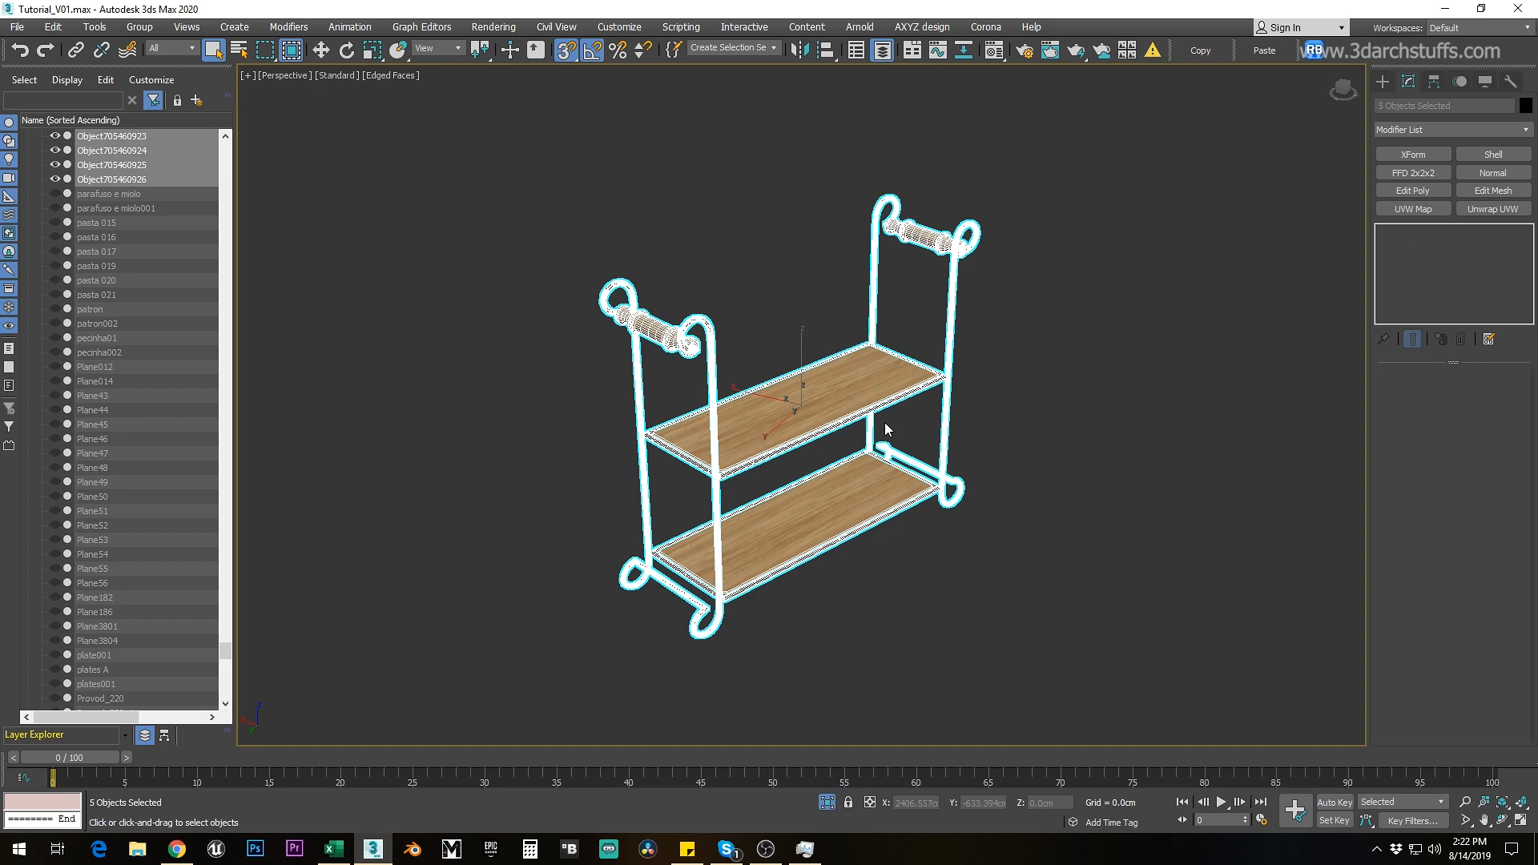
{"action": "middle_click_drag", "start_coordinate": [887, 411], "coordinate": [892, 405]}
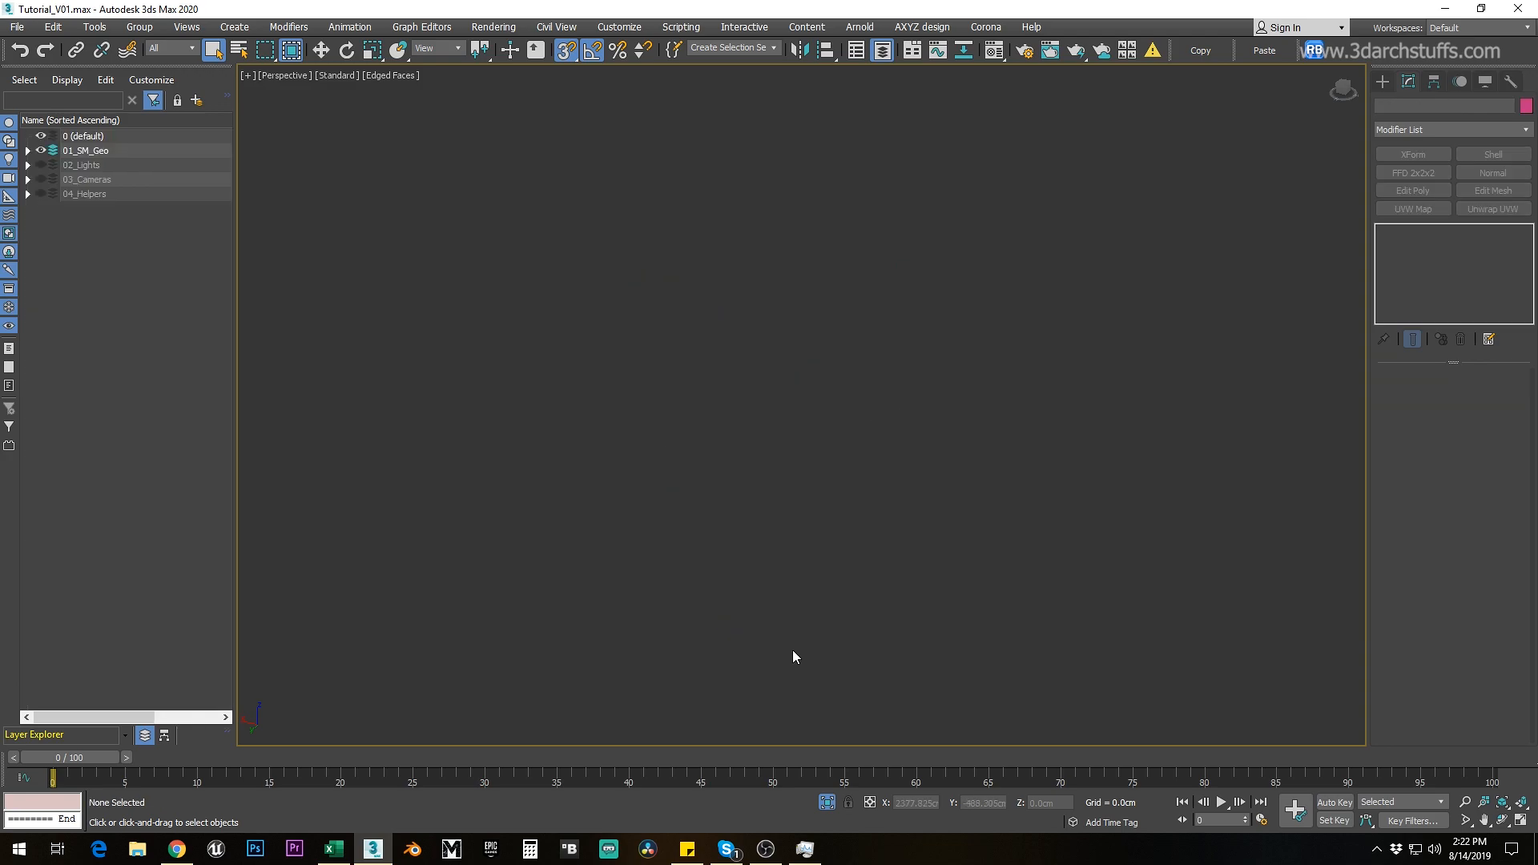
{"action": "left_click", "coordinate": [827, 805]}
Step: Hide the printed storage tins beside the spice jars one by one
{"action": "middle_click_drag", "start_coordinate": [943, 193], "coordinate": [965, 376]}
{"action": "left_click", "coordinate": [910, 250]}
{"action": "key", "text": "Delete"}
{"action": "left_click", "coordinate": [854, 284]}
{"action": "key", "text": "Delete"}
{"action": "left_click", "coordinate": [812, 320]}
{"action": "key", "text": "Delete"}
{"action": "left_click", "coordinate": [772, 349]}
{"action": "key", "text": "Delete"}
{"action": "left_click", "coordinate": [888, 362]}
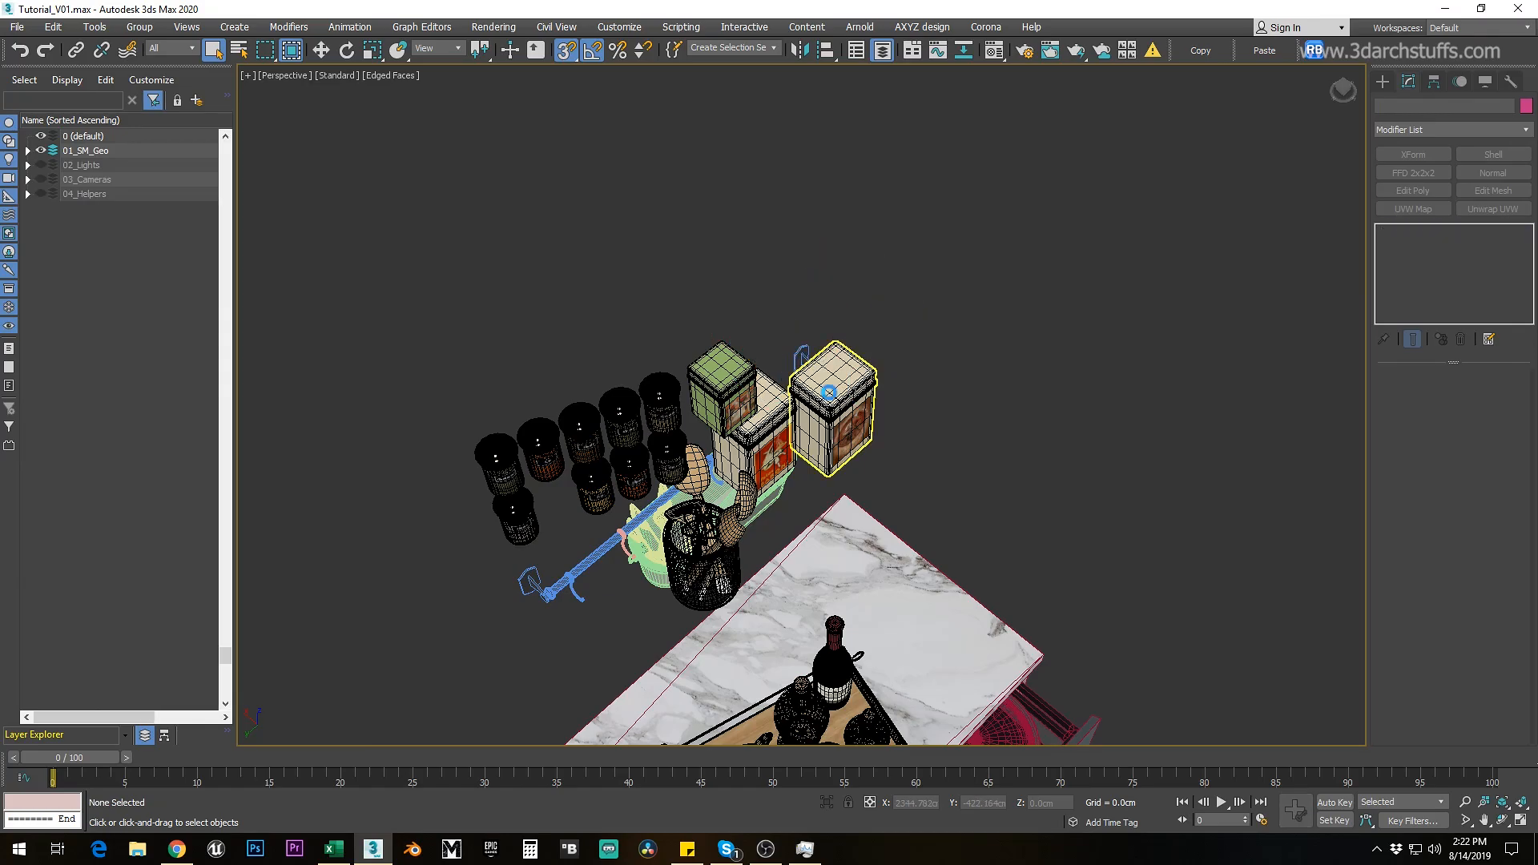
{"action": "key", "text": "Delete"}
{"action": "left_click", "coordinate": [741, 468]}
{"action": "key", "text": "Delete"}
Step: Isolate the utensil holder with its spoons and whisk and open its mesh at element level
{"action": "left_click", "coordinate": [708, 514]}
{"action": "key", "text": "Delete"}
{"action": "key", "text": "ctrl+z"}
{"action": "key", "text": "alt+q"}
{"action": "middle_click_drag", "start_coordinate": [733, 524], "coordinate": [953, 424], "text": "alt"}
{"action": "left_click", "coordinate": [1383, 231]}
{"action": "left_click", "coordinate": [1411, 299]}
Step: Detach the glass jar of the utensil holder as a separate object
{"action": "left_click", "coordinate": [874, 481]}
{"action": "middle_click_drag", "start_coordinate": [881, 480], "coordinate": [967, 459], "text": "alt"}
{"action": "key", "text": "ctrl+d"}
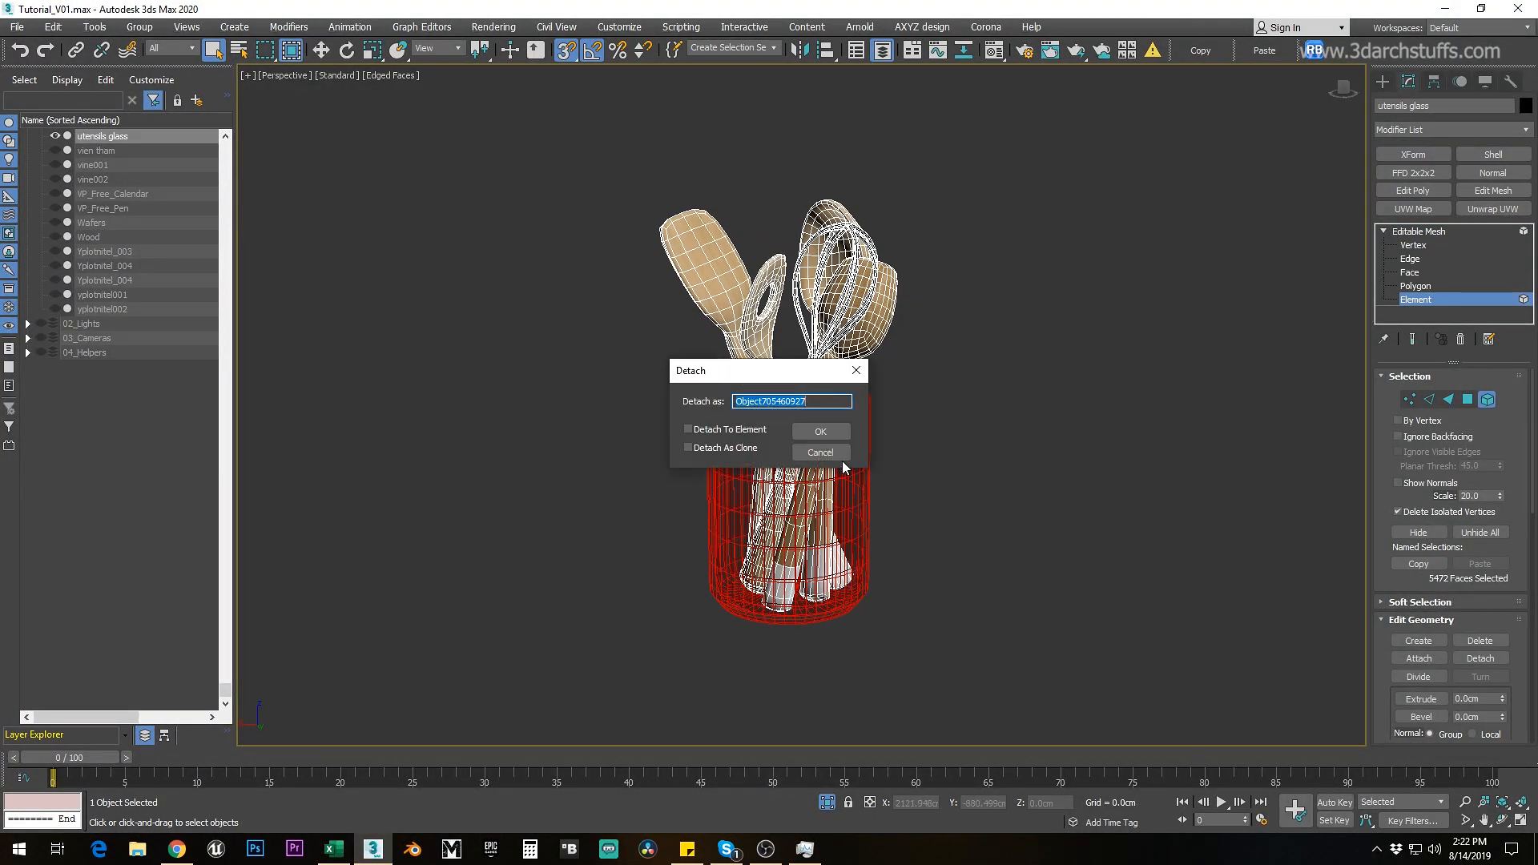
{"action": "left_click", "coordinate": [820, 433]}
Step: Detach the wooden spatula and the slotted utensil beside it together as one separate object
{"action": "middle_click_drag", "start_coordinate": [890, 392], "coordinate": [871, 387], "text": "alt"}
{"action": "left_click", "coordinate": [757, 340]}
{"action": "left_click", "coordinate": [705, 277], "text": "ctrl"}
{"action": "middle_click_drag", "start_coordinate": [833, 312], "coordinate": [843, 373], "text": "alt"}
{"action": "key", "text": "ctrl+d"}
{"action": "left_click", "coordinate": [830, 436]}
Step: Detach the remaining spoons together as another object, leaving only the whisk in the original mesh
{"action": "left_click", "coordinate": [776, 227]}
{"action": "left_click", "coordinate": [790, 292], "text": "ctrl"}
{"action": "key", "text": "ctrl+d"}
{"action": "left_click", "coordinate": [837, 430]}
Step: Leave element editing, hide all parts of the utensil holder and end the isolation
{"action": "middle_click_drag", "start_coordinate": [842, 464], "coordinate": [1031, 396], "text": "alt"}
{"action": "left_click", "coordinate": [1418, 232]}
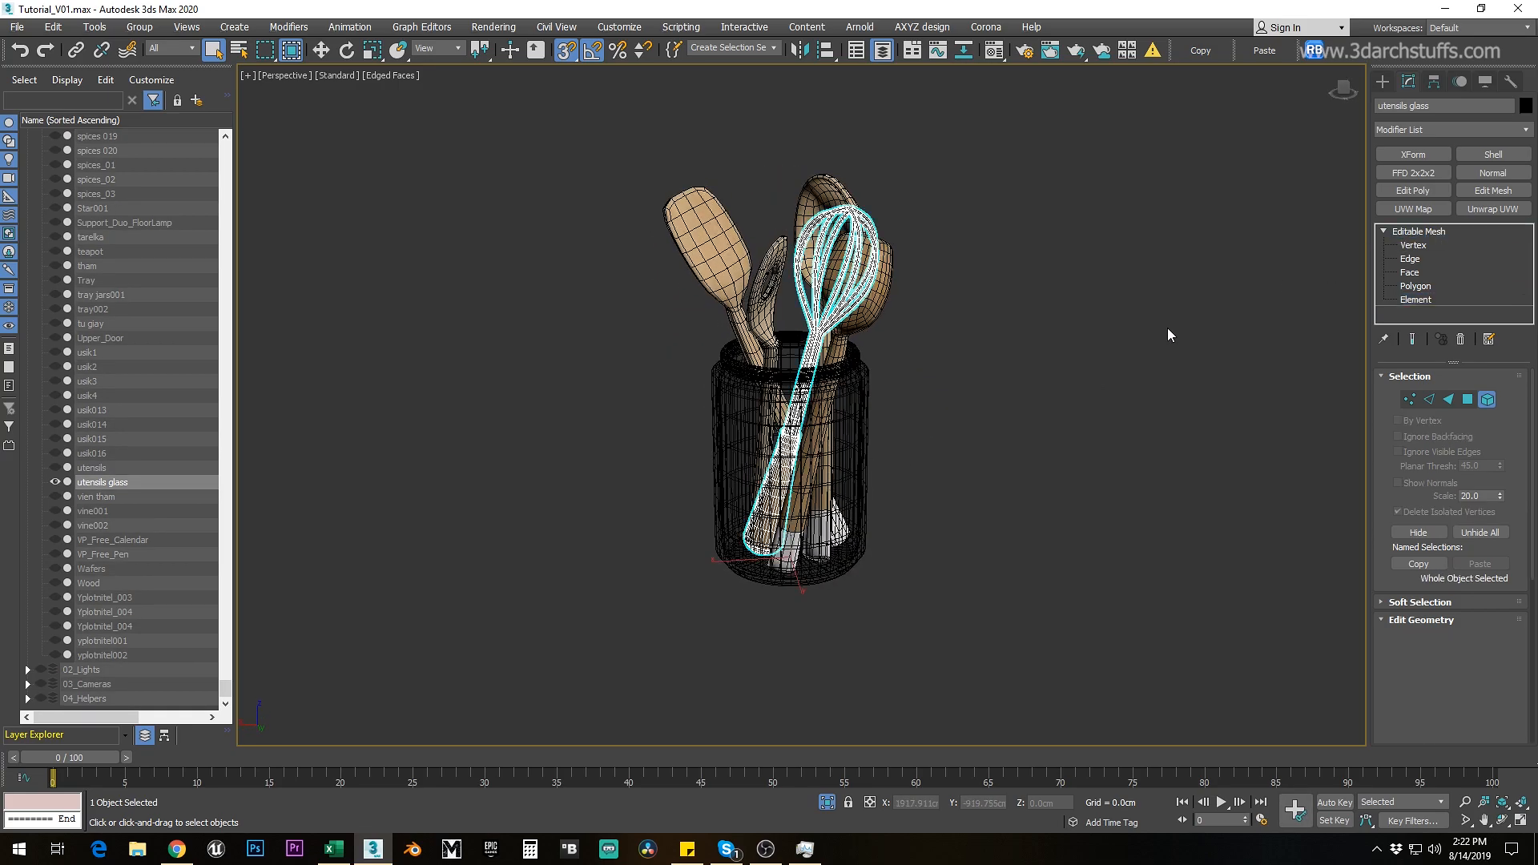
{"action": "scroll", "coordinate": [1078, 366], "scroll_direction": "down", "scroll_amount": 3}
{"action": "key", "text": "ctrl+a"}
{"action": "key", "text": "alt+h"}
{"action": "key", "text": "alt+q"}
Step: Hide the green container and the blue wall rail one after the other
{"action": "left_click", "coordinate": [752, 499]}
{"action": "middle_click_drag", "start_coordinate": [752, 498], "coordinate": [749, 518], "text": "alt"}
{"action": "scroll", "coordinate": [749, 518], "scroll_direction": "up", "scroll_amount": 3}
{"action": "scroll", "coordinate": [750, 518], "scroll_direction": "down", "scroll_amount": 3}
{"action": "key", "text": "alt+h"}
{"action": "left_click", "coordinate": [718, 443]}
{"action": "key", "text": "alt+h"}
Step: Hide the pale green spoons between the two pink hooks one by one
{"action": "scroll", "coordinate": [679, 509], "scroll_direction": "up", "scroll_amount": 5}
{"action": "left_click", "coordinate": [737, 459]}
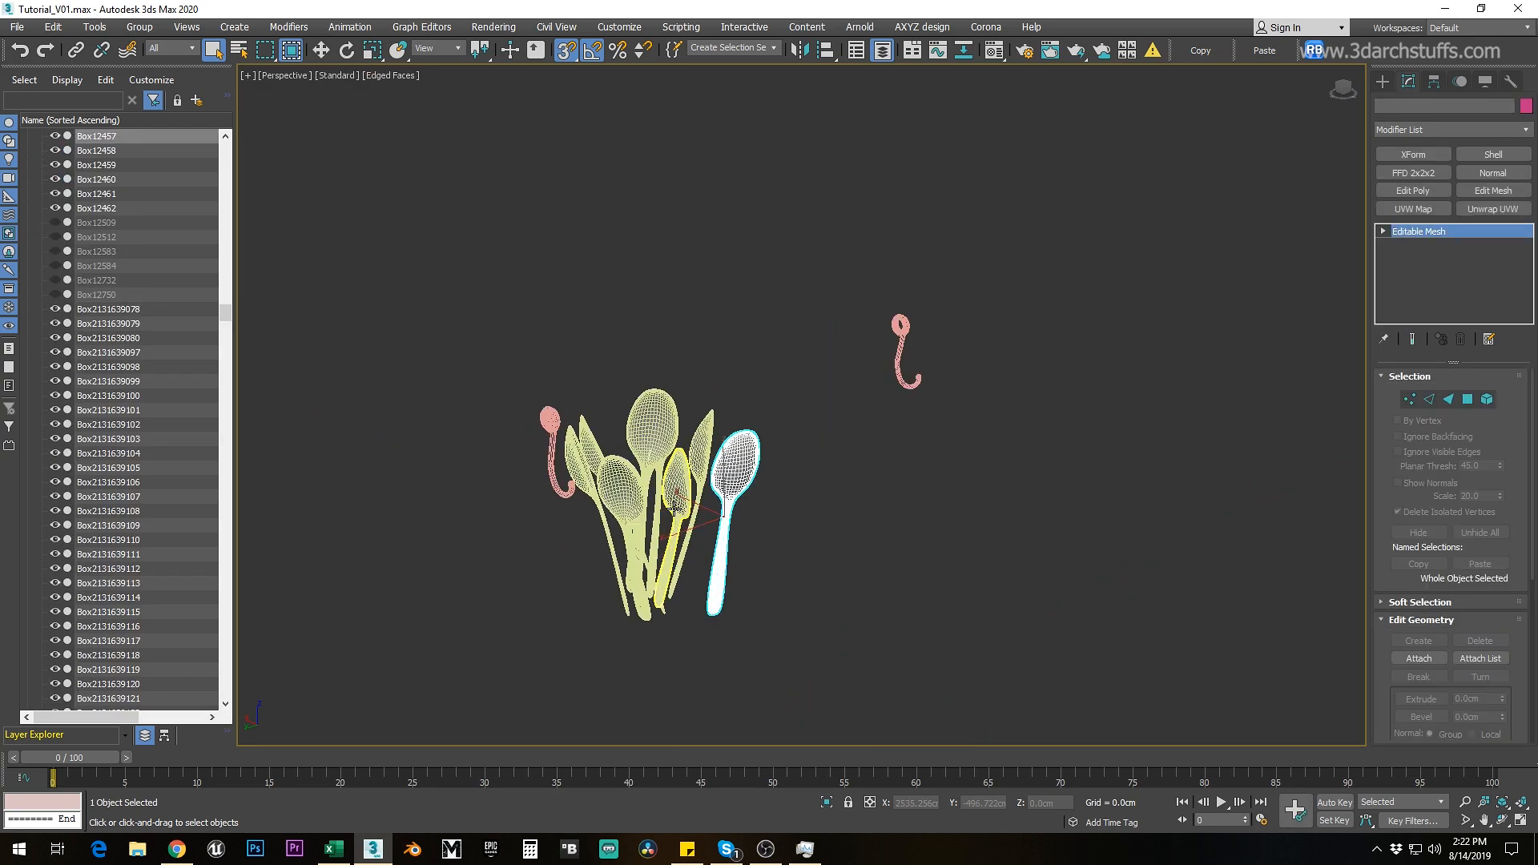
{"action": "key", "text": "alt+h"}
{"action": "left_click", "coordinate": [680, 474]}
{"action": "key", "text": "alt+h"}
{"action": "left_click", "coordinate": [697, 458]}
{"action": "key", "text": "alt+h"}
{"action": "left_click", "coordinate": [662, 436]}
{"action": "key", "text": "alt+h"}
{"action": "left_click", "coordinate": [624, 479]}
{"action": "key", "text": "alt+h"}
{"action": "left_click", "coordinate": [589, 450]}
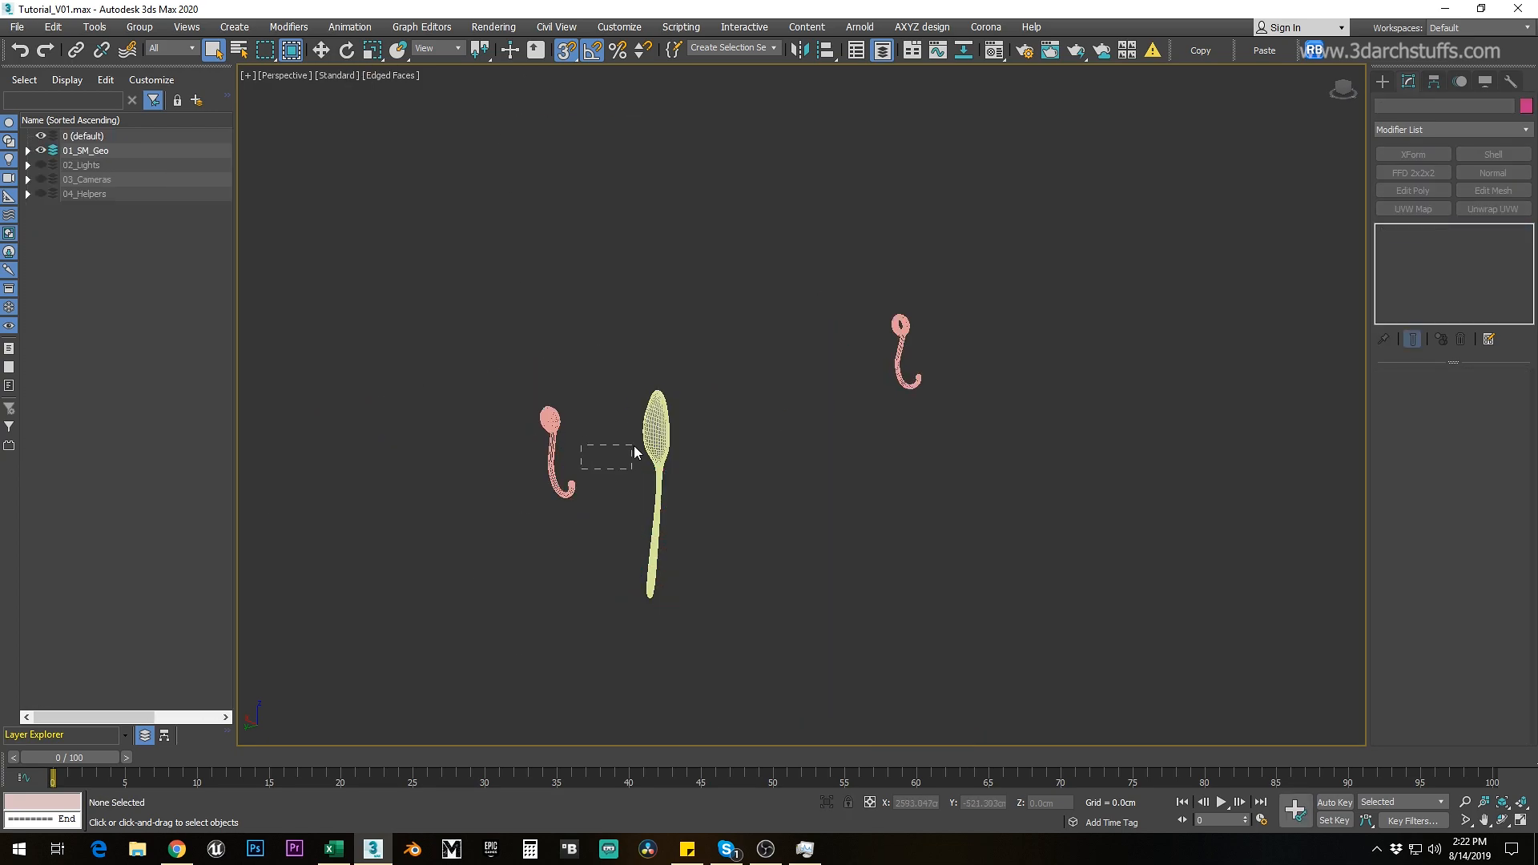
{"action": "key", "text": "alt+h"}
Step: Hide the two pink hooks and the remaining piece near them one by one
{"action": "left_click", "coordinate": [900, 325]}
{"action": "key", "text": "alt+h"}
{"action": "left_click", "coordinate": [553, 419]}
{"action": "scroll", "coordinate": [557, 419], "scroll_direction": "down", "scroll_amount": 4}
{"action": "key", "text": "alt+h"}
{"action": "left_click", "coordinate": [757, 362]}
{"action": "key", "text": "alt+h"}
Step: Hide the labelled spice jars in both rows one by one
{"action": "scroll", "coordinate": [756, 362], "scroll_direction": "down", "scroll_amount": 1}
{"action": "middle_click_drag", "start_coordinate": [636, 301], "coordinate": [703, 367]}
{"action": "scroll", "coordinate": [704, 367], "scroll_direction": "down", "scroll_amount": 4}
{"action": "scroll", "coordinate": [663, 307], "scroll_direction": "up", "scroll_amount": 7}
{"action": "left_click", "coordinate": [591, 341]}
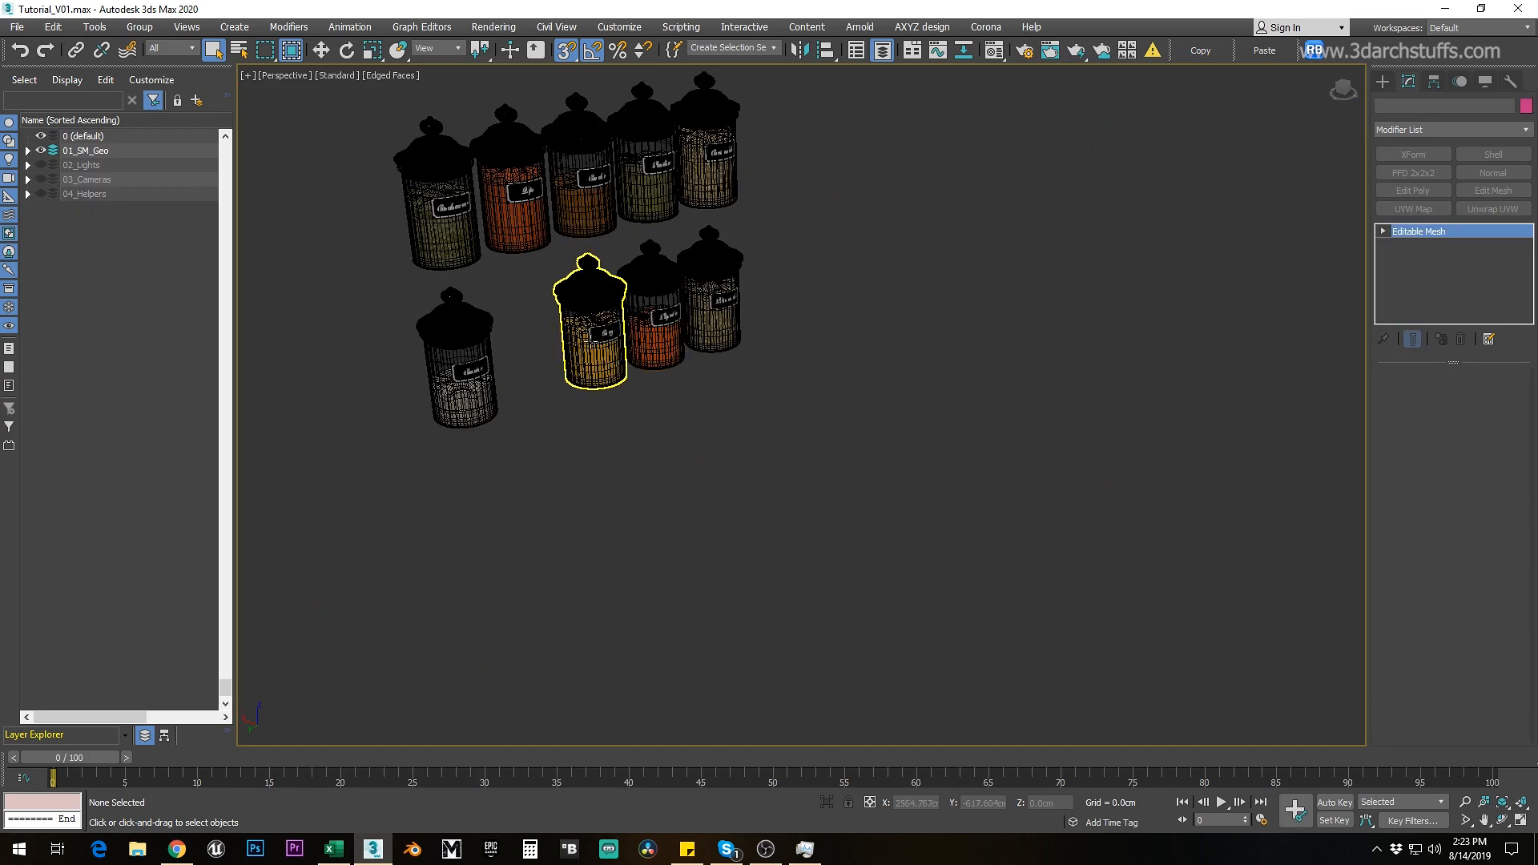
{"action": "key", "text": "alt+h"}
{"action": "left_click", "coordinate": [657, 315]}
{"action": "key", "text": "alt+h"}
{"action": "left_click", "coordinate": [711, 301]}
{"action": "key", "text": "alt+h"}
{"action": "left_click", "coordinate": [707, 159]}
{"action": "key", "text": "alt+h"}
{"action": "left_click", "coordinate": [659, 160]}
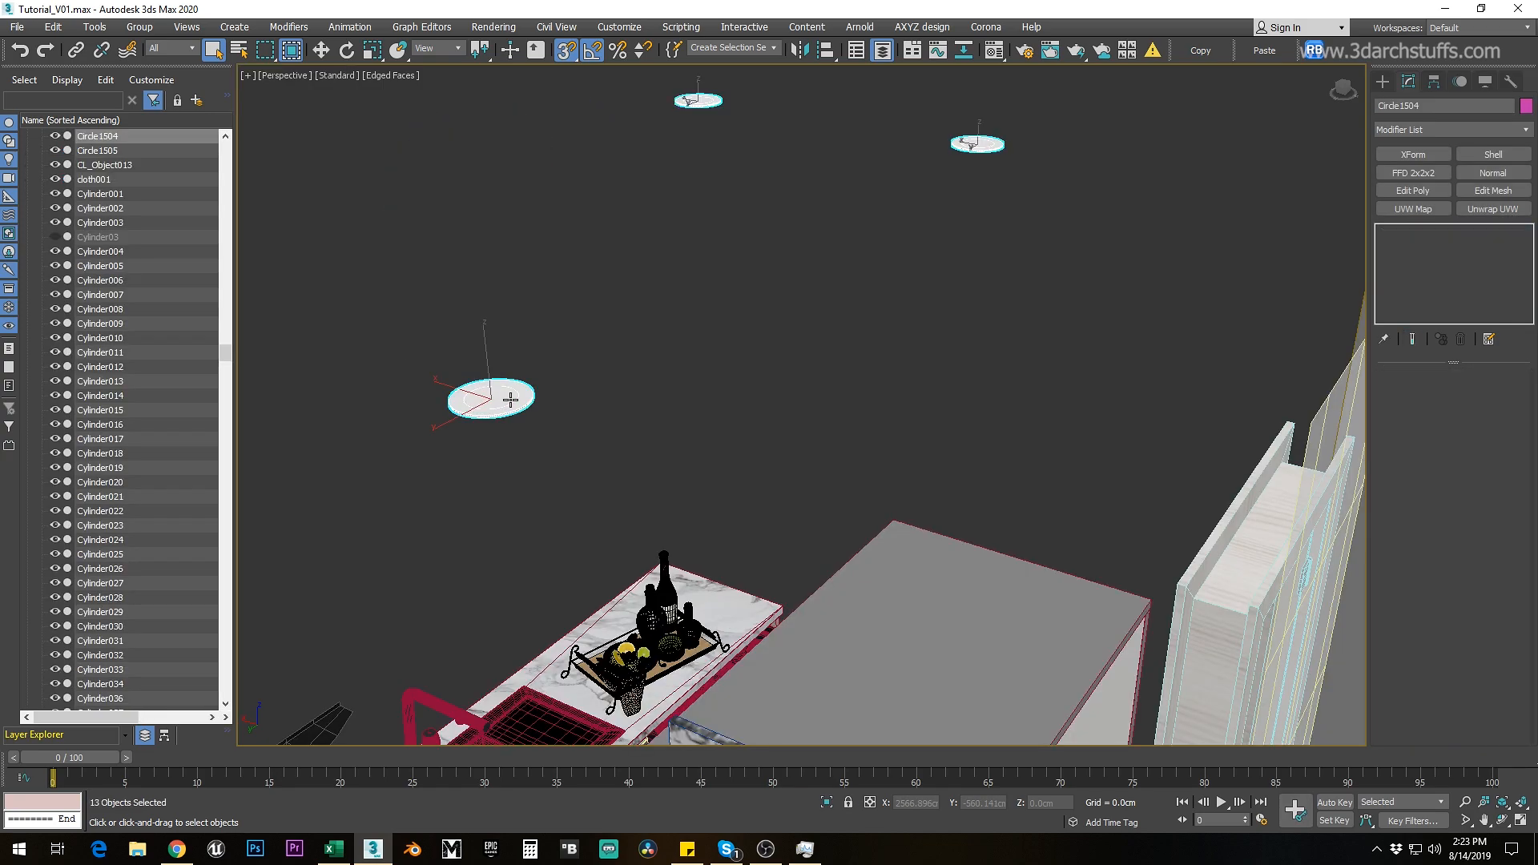
Step: Isolate the round ceiling light pieces, clear them from view and end the isolation
{"action": "scroll", "coordinate": [616, 395], "scroll_direction": "up", "scroll_amount": 3}
{"action": "key", "text": "alt+q"}
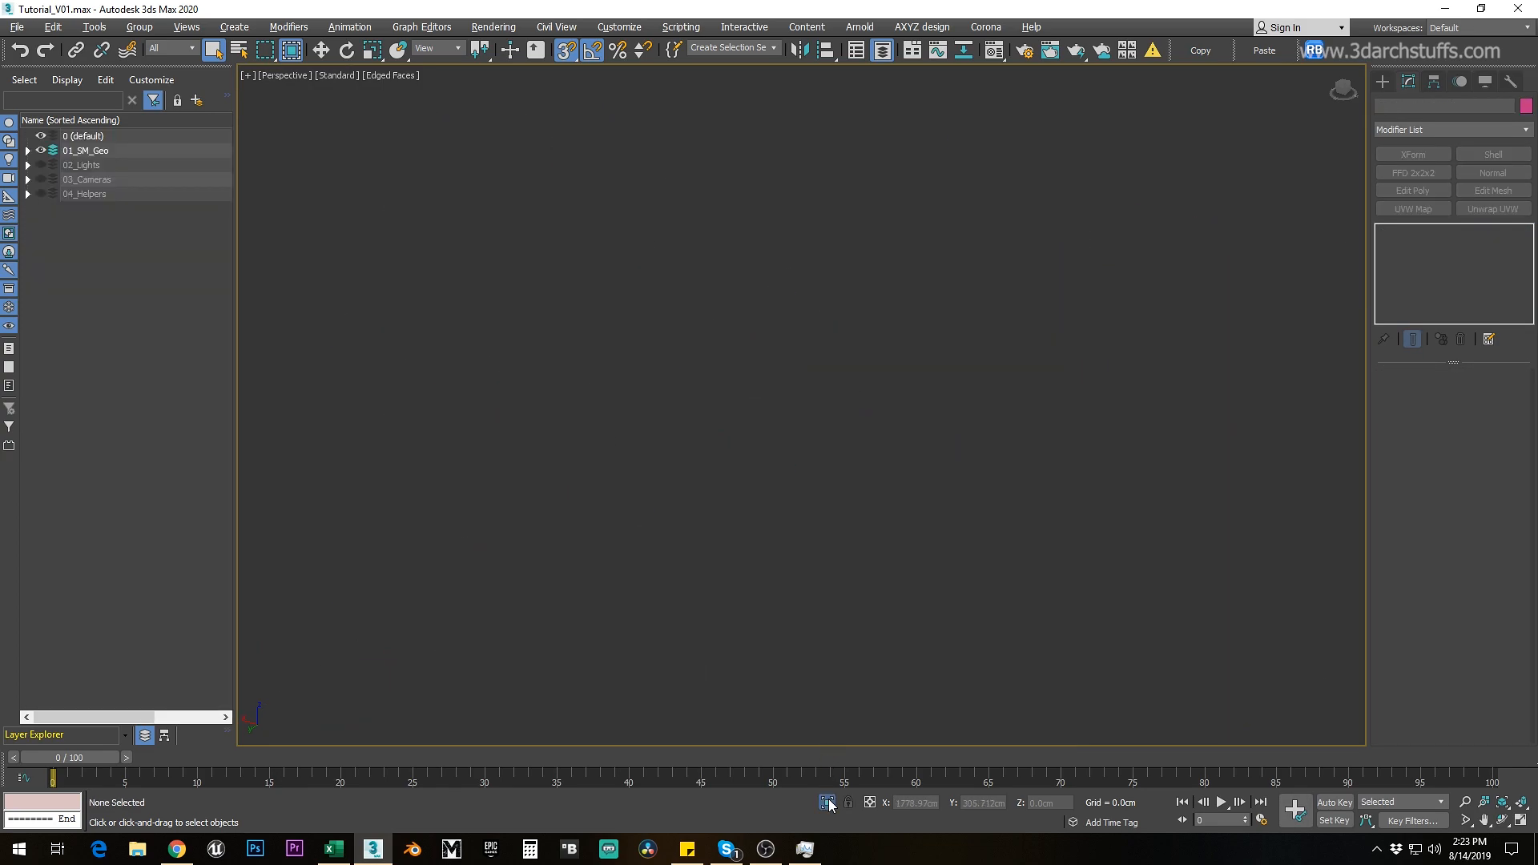
{"action": "left_click", "coordinate": [830, 805]}
Step: Isolate the kitchen's marble countertop, clear it from view and end the isolation
{"action": "middle_click_drag", "start_coordinate": [688, 522], "coordinate": [956, 462], "text": "alt"}
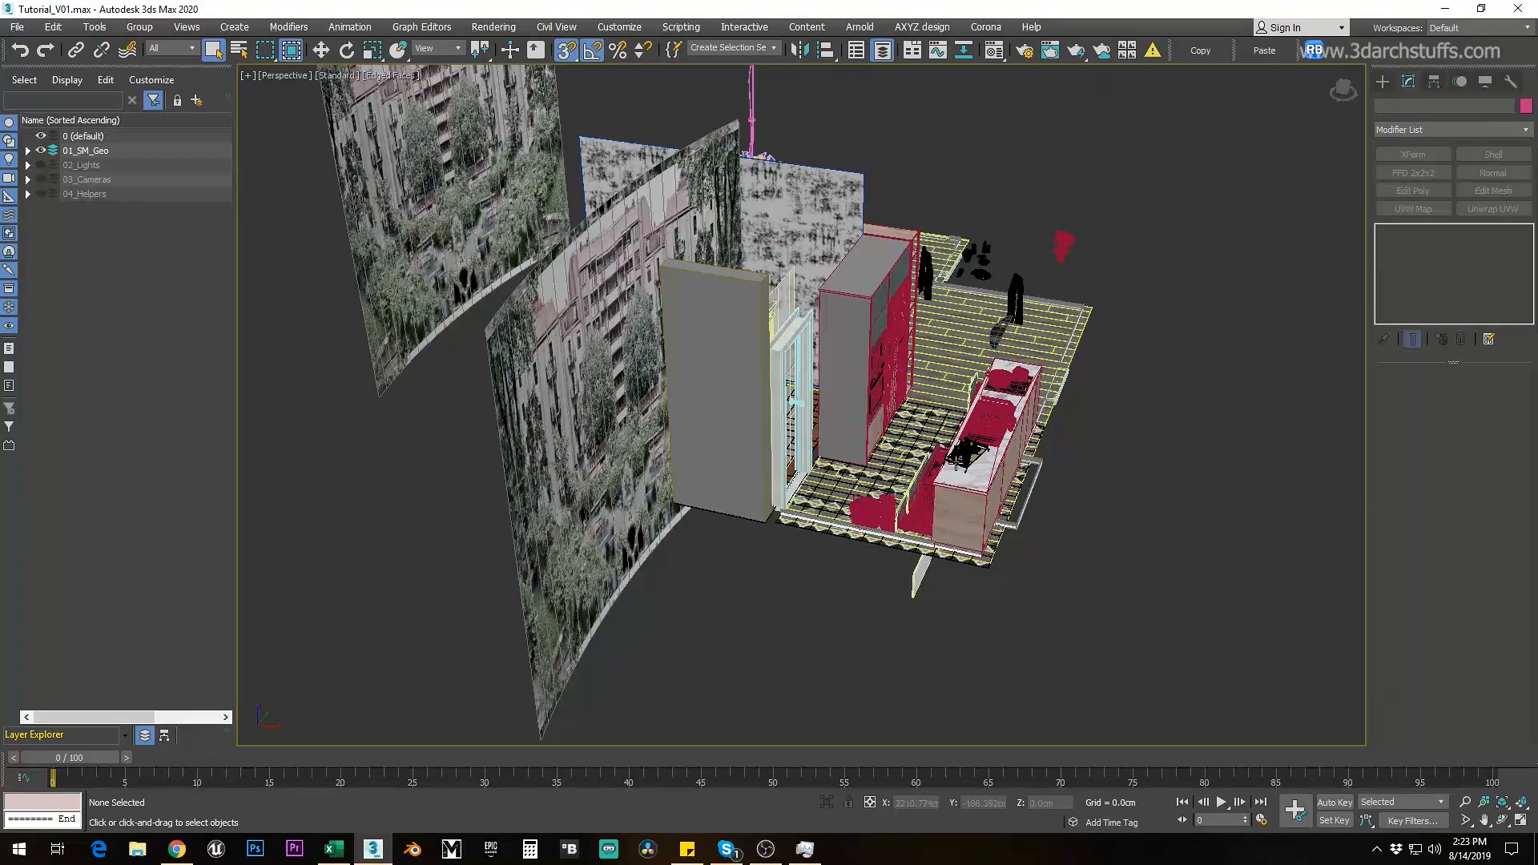
{"action": "scroll", "coordinate": [956, 463], "scroll_direction": "up", "scroll_amount": 4}
{"action": "left_click", "coordinate": [963, 481]}
{"action": "key", "text": "alt+q"}
{"action": "middle_click_drag", "start_coordinate": [775, 500], "coordinate": [925, 504], "text": "alt"}
{"action": "middle_click_drag", "start_coordinate": [925, 504], "coordinate": [1043, 484]}
{"action": "left_click", "coordinate": [827, 801]}
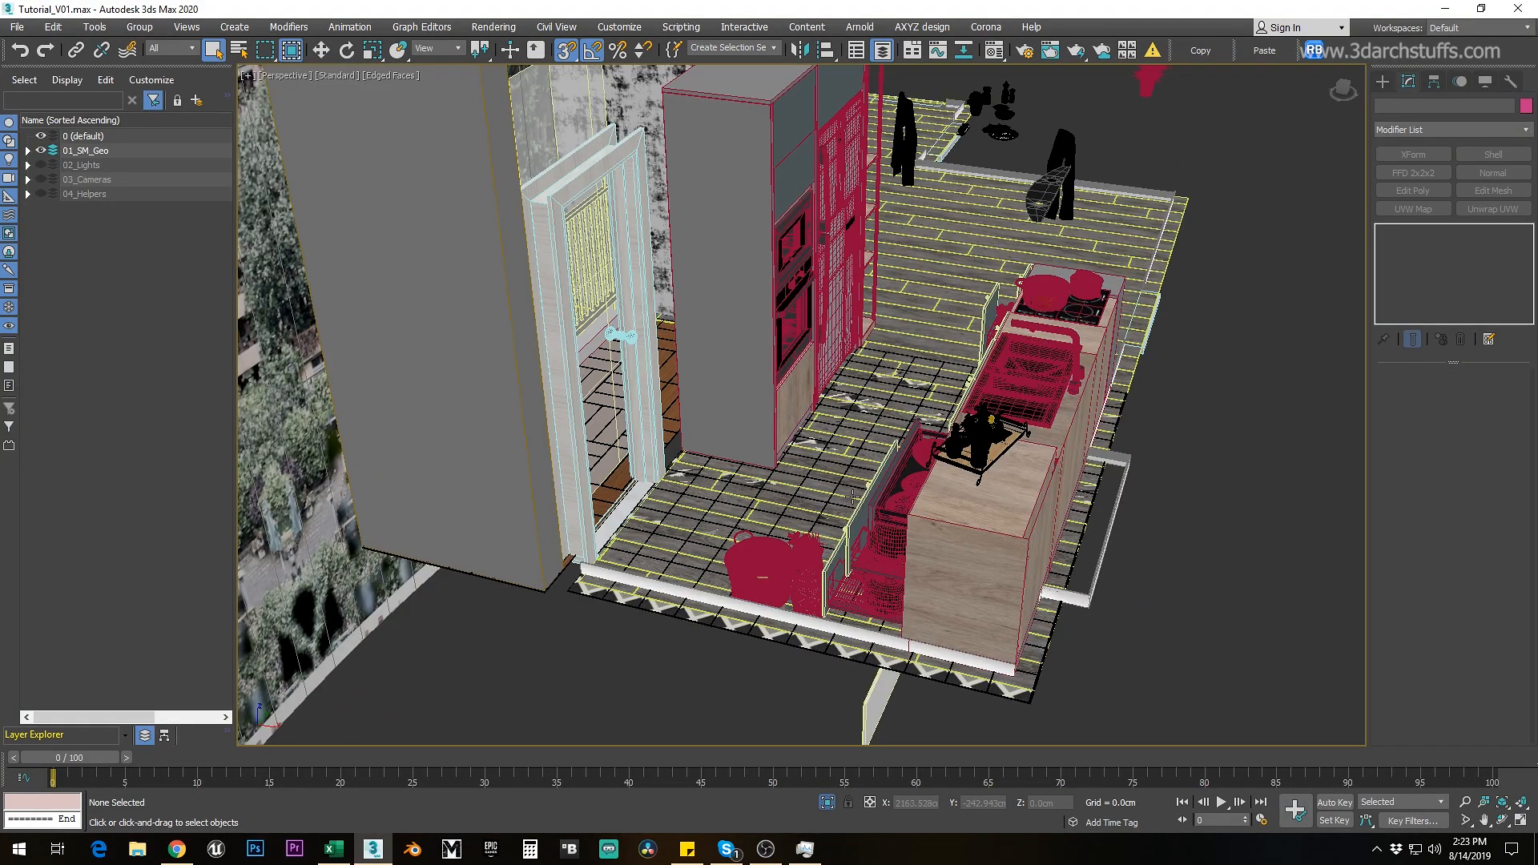
Step: Isolate the wooden base cabinet carcass and detach its open end box as a separate object
{"action": "left_click", "coordinate": [1021, 558]}
{"action": "key", "text": "alt+q"}
{"action": "middle_click_drag", "start_coordinate": [1021, 559], "coordinate": [1289, 311], "text": "alt"}
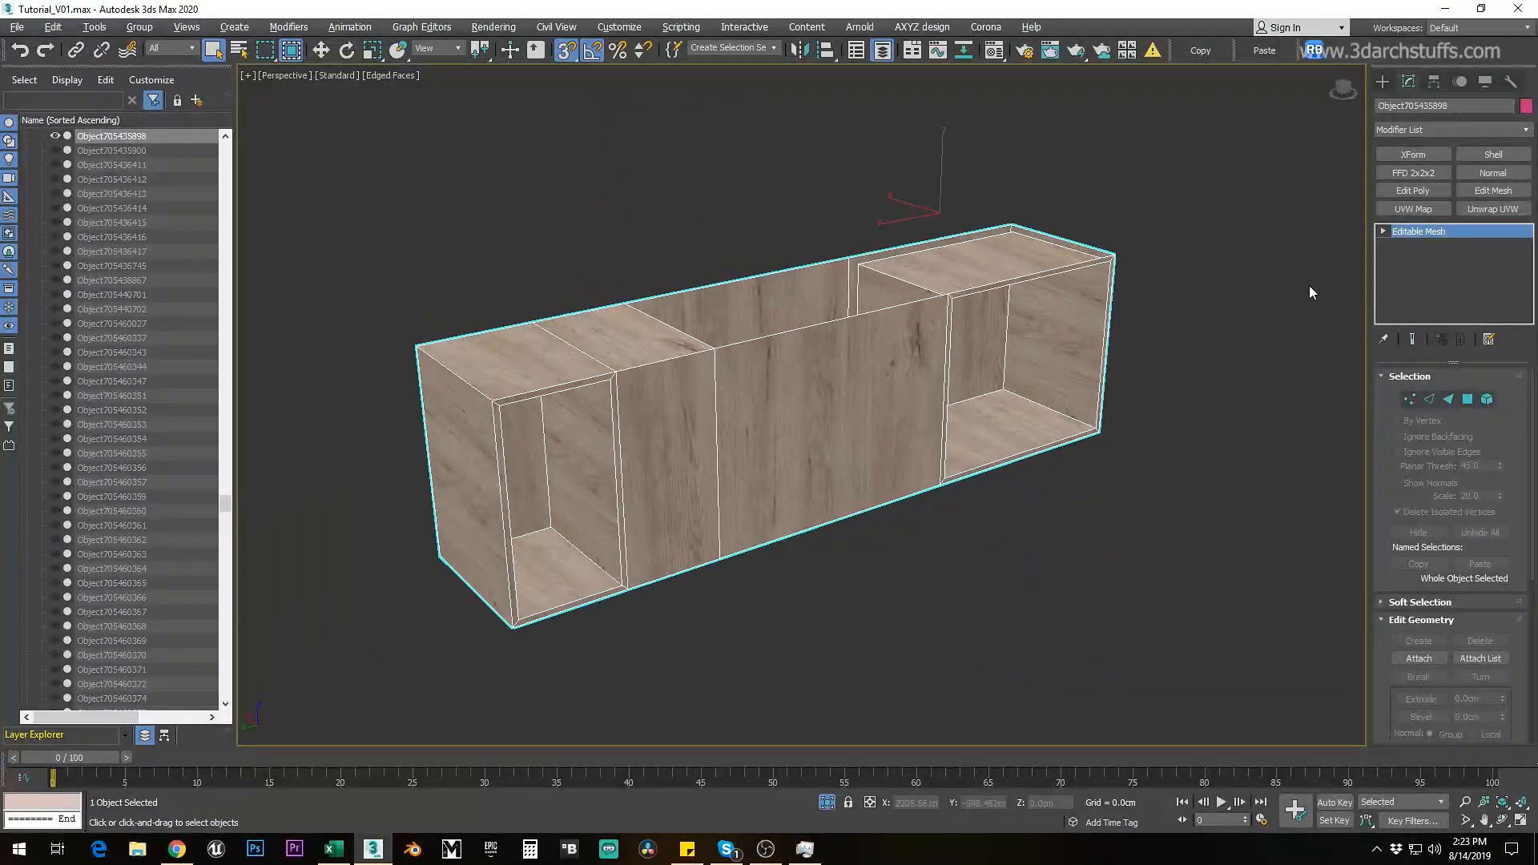
{"action": "left_click", "coordinate": [1415, 299]}
{"action": "left_click", "coordinate": [568, 457]}
{"action": "key", "text": "ctrl+d"}
{"action": "left_click", "coordinate": [816, 436]}
Step: Detach the next two sections of the cabinet carcass separately and leave element editing
{"action": "left_click", "coordinate": [686, 436]}
{"action": "key", "text": "ctrl+d"}
{"action": "left_click", "coordinate": [835, 426]}
{"action": "left_click", "coordinate": [871, 417]}
{"action": "key", "text": "ctrl+d"}
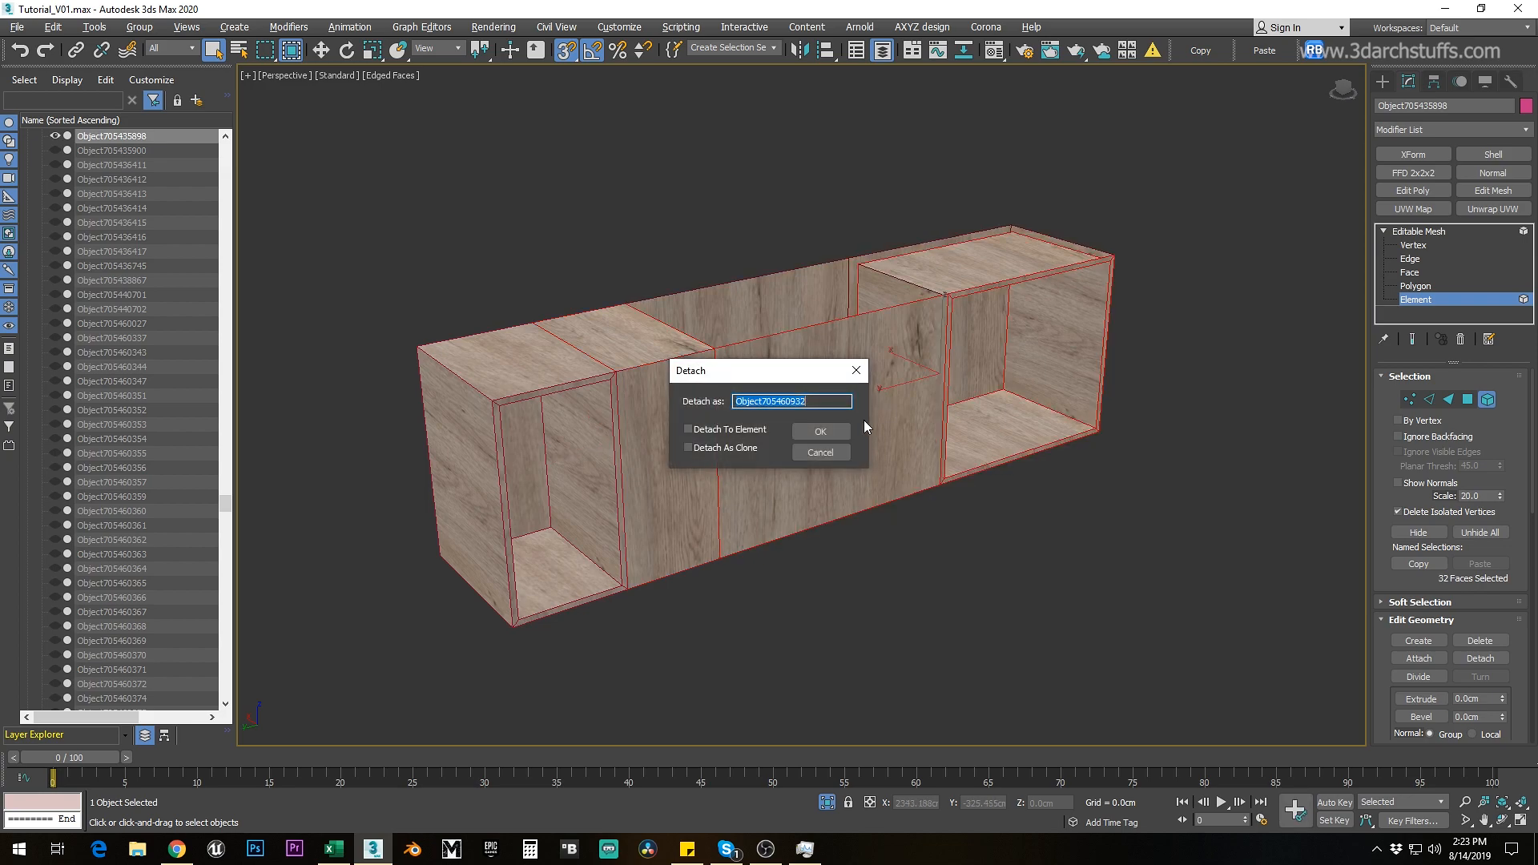
{"action": "left_click", "coordinate": [830, 431]}
{"action": "left_click", "coordinate": [943, 415]}
{"action": "key", "text": "F3"}
{"action": "left_click", "coordinate": [1410, 232]}
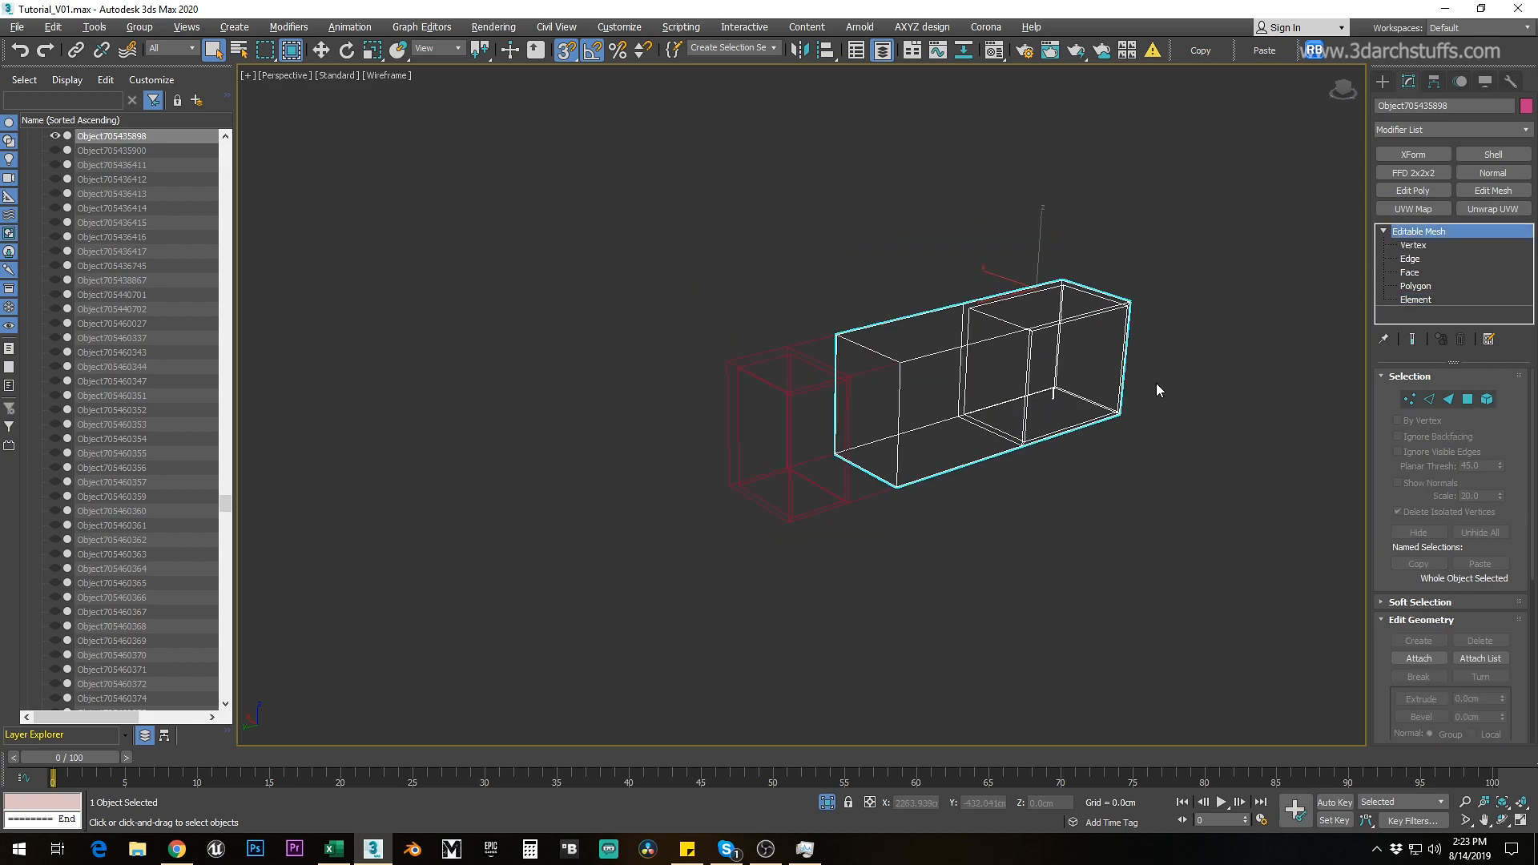
Step: Delete all isolated cabinet carcass parts, end the isolation and restore the shaded display with edged faces
{"action": "scroll", "coordinate": [1157, 388], "scroll_direction": "down", "scroll_amount": 5}
{"action": "key", "text": "ctrl+a"}
{"action": "key", "text": "Delete"}
{"action": "key", "text": "alt+q"}
{"action": "key", "text": "F3"}
Step: Delete the curved outdoor backdrop planes and the blank surface around the apartment one by one
{"action": "middle_click_drag", "start_coordinate": [833, 475], "coordinate": [613, 320], "text": "alt"}
{"action": "left_click", "coordinate": [601, 249]}
{"action": "scroll", "coordinate": [602, 249], "scroll_direction": "down", "scroll_amount": 5}
{"action": "key", "text": "Delete"}
{"action": "left_click", "coordinate": [517, 220]}
{"action": "key", "text": "Delete"}
{"action": "middle_click_drag", "start_coordinate": [841, 104], "coordinate": [749, 260]}
{"action": "left_click", "coordinate": [753, 240]}
{"action": "key", "text": "Delete"}
Step: Clear the selection at the entrance door and delete the unneeded piece beside it
{"action": "left_click", "coordinate": [593, 370]}
{"action": "middle_click_drag", "start_coordinate": [593, 370], "coordinate": [869, 350], "text": "alt"}
{"action": "scroll", "coordinate": [568, 394], "scroll_direction": "up", "scroll_amount": 3}
{"action": "scroll", "coordinate": [567, 394], "scroll_direction": "up", "scroll_amount": 3}
{"action": "middle_click_drag", "start_coordinate": [567, 394], "coordinate": [578, 471], "text": "alt"}
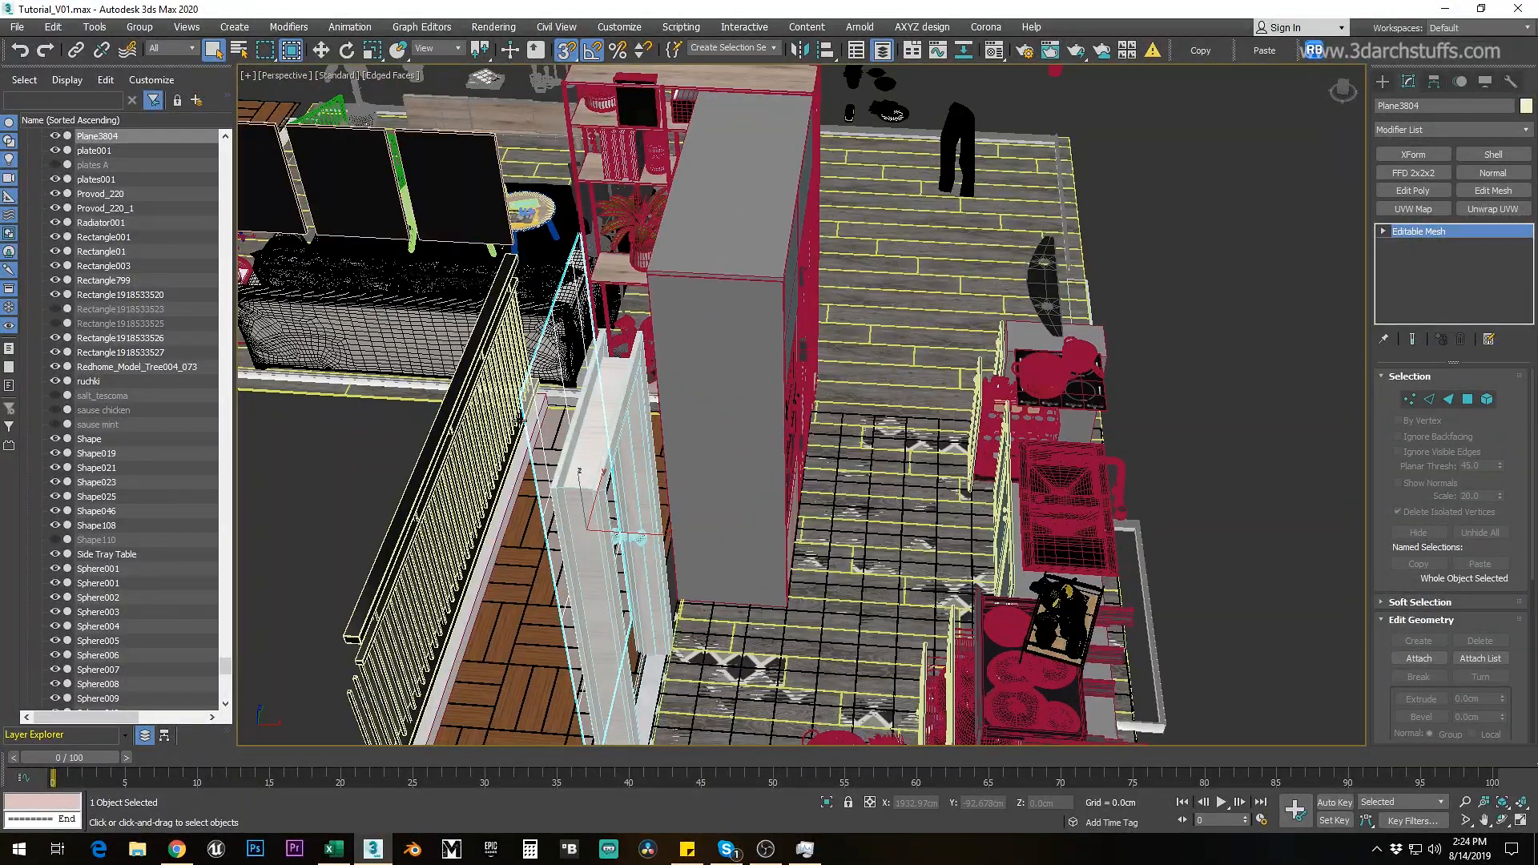
{"action": "key", "text": "ctrl+d"}
{"action": "middle_click_drag", "start_coordinate": [705, 404], "coordinate": [503, 386], "text": "alt"}
{"action": "left_click", "coordinate": [646, 393]}
{"action": "left_click", "coordinate": [528, 388]}
{"action": "key", "text": "Delete"}
Step: Isolate the grey wood plank floor and open its mesh at polygon level
{"action": "scroll", "coordinate": [576, 409], "scroll_direction": "down", "scroll_amount": 5}
{"action": "middle_click_drag", "start_coordinate": [1025, 593], "coordinate": [847, 453], "text": "alt"}
{"action": "scroll", "coordinate": [846, 454], "scroll_direction": "up", "scroll_amount": 5}
{"action": "left_click", "coordinate": [824, 513]}
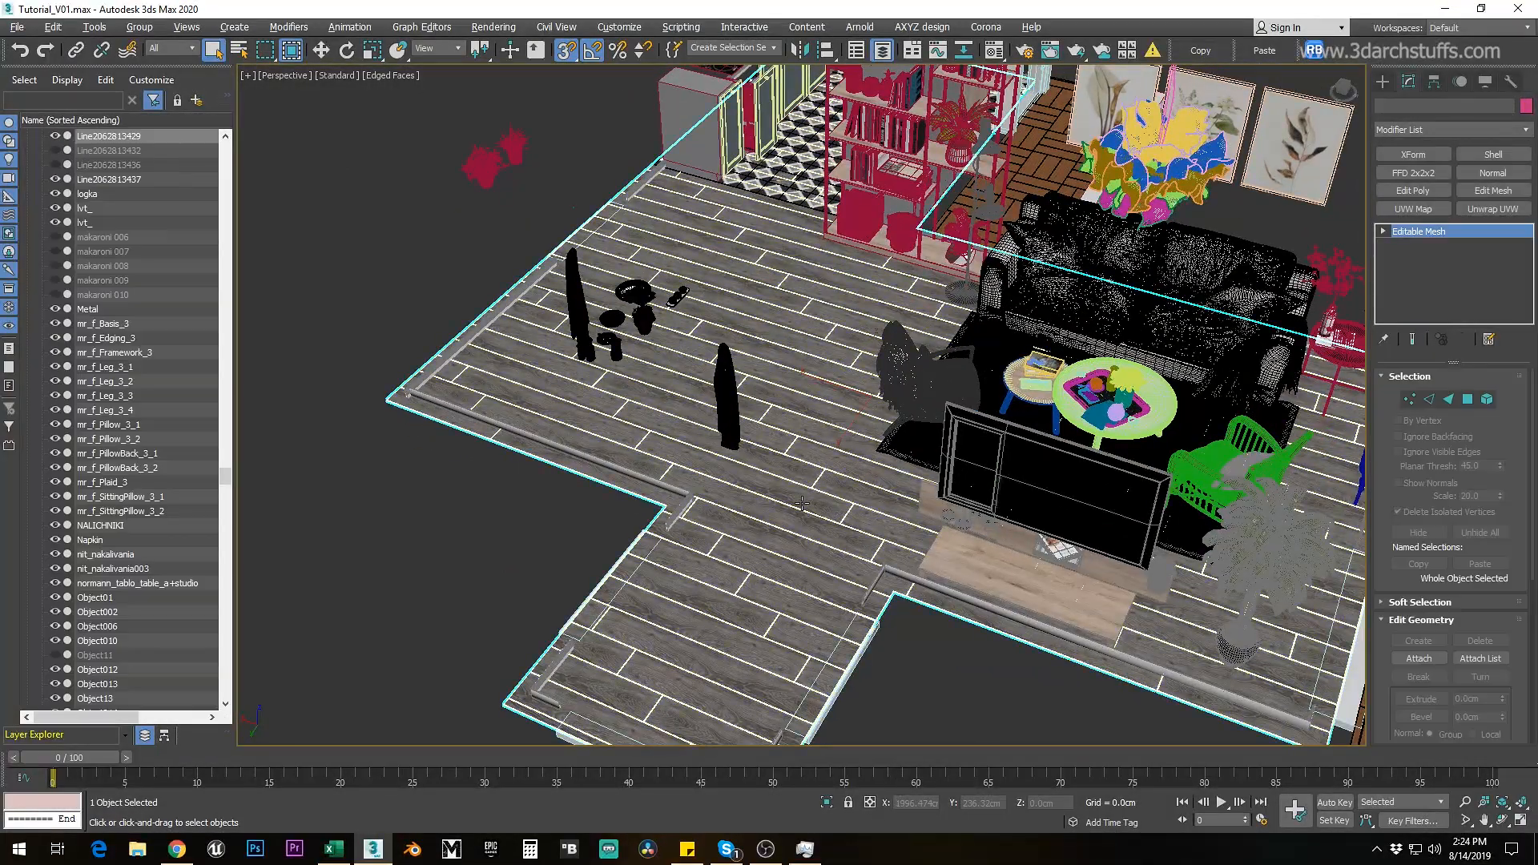
{"action": "key", "text": "alt+q"}
{"action": "middle_click_drag", "start_coordinate": [841, 461], "coordinate": [833, 459], "text": "alt"}
{"action": "scroll", "coordinate": [833, 459], "scroll_direction": "up", "scroll_amount": 8}
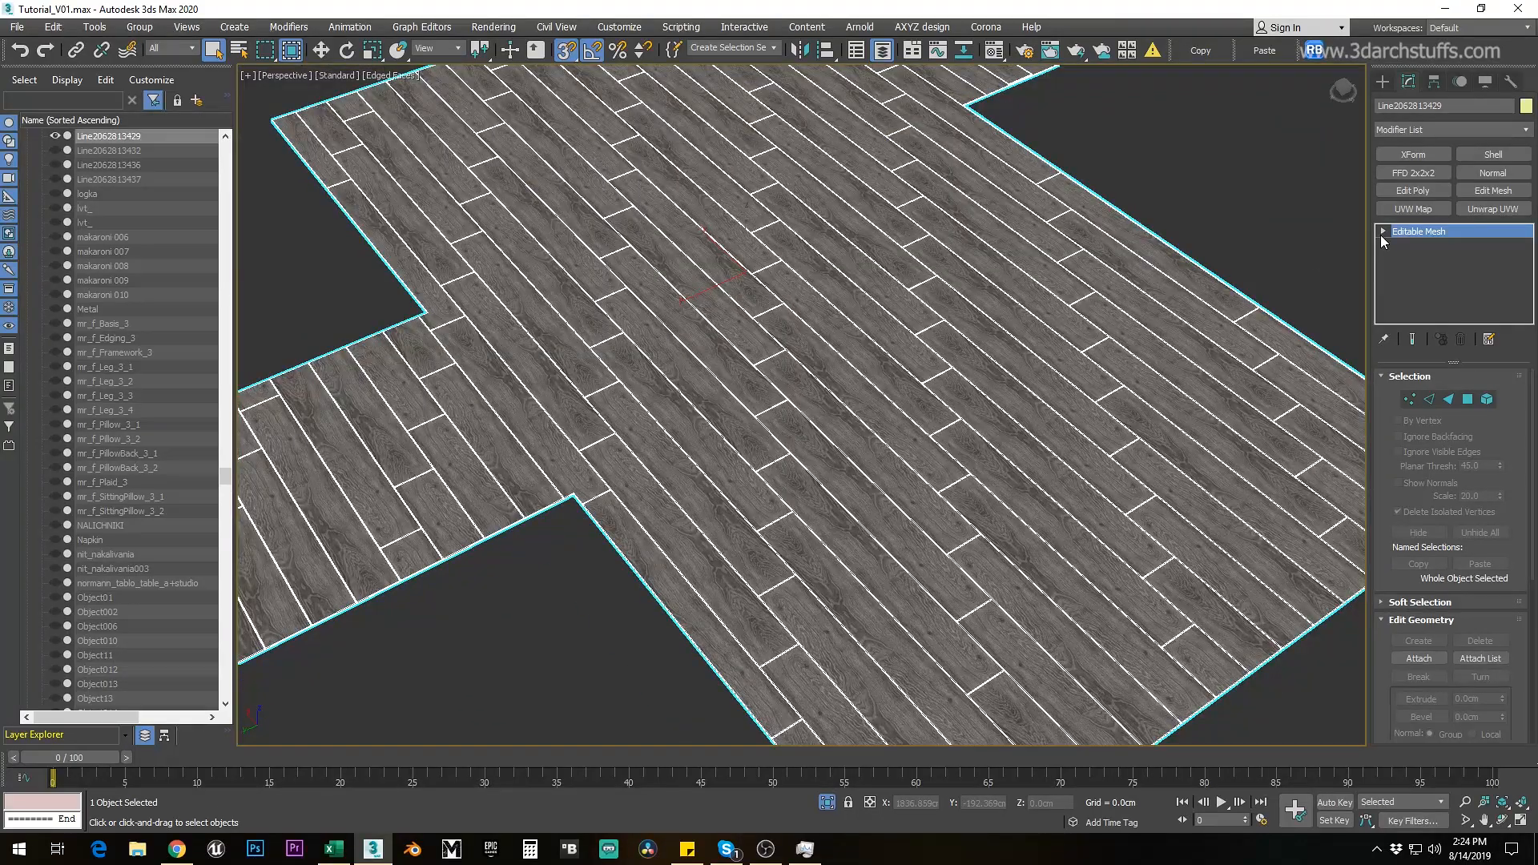
{"action": "left_click", "coordinate": [1382, 231]}
{"action": "left_click", "coordinate": [1411, 286]}
Step: Detach the five outermost plank rows at the floor's far end as a separate object
{"action": "scroll", "coordinate": [941, 499], "scroll_direction": "down", "scroll_amount": 5}
{"action": "scroll", "coordinate": [942, 498], "scroll_direction": "up", "scroll_amount": 5}
{"action": "middle_click_drag", "start_coordinate": [894, 515], "coordinate": [909, 467]}
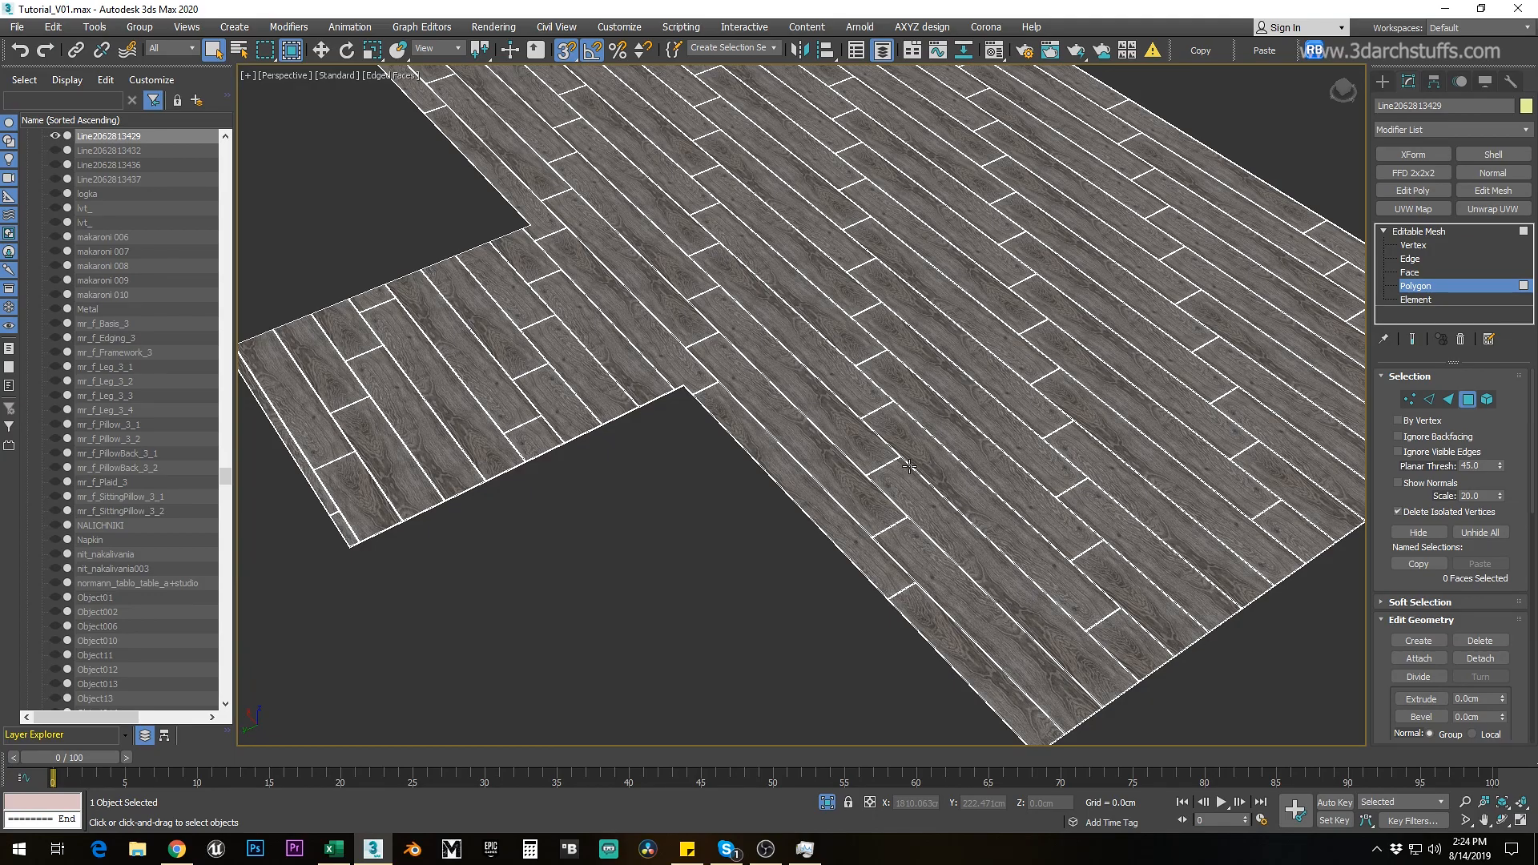
{"action": "scroll", "coordinate": [969, 461], "scroll_direction": "down", "scroll_amount": 5}
{"action": "middle_click_drag", "start_coordinate": [1006, 514], "coordinate": [919, 550]}
{"action": "scroll", "coordinate": [1137, 335], "scroll_direction": "up", "scroll_amount": 5}
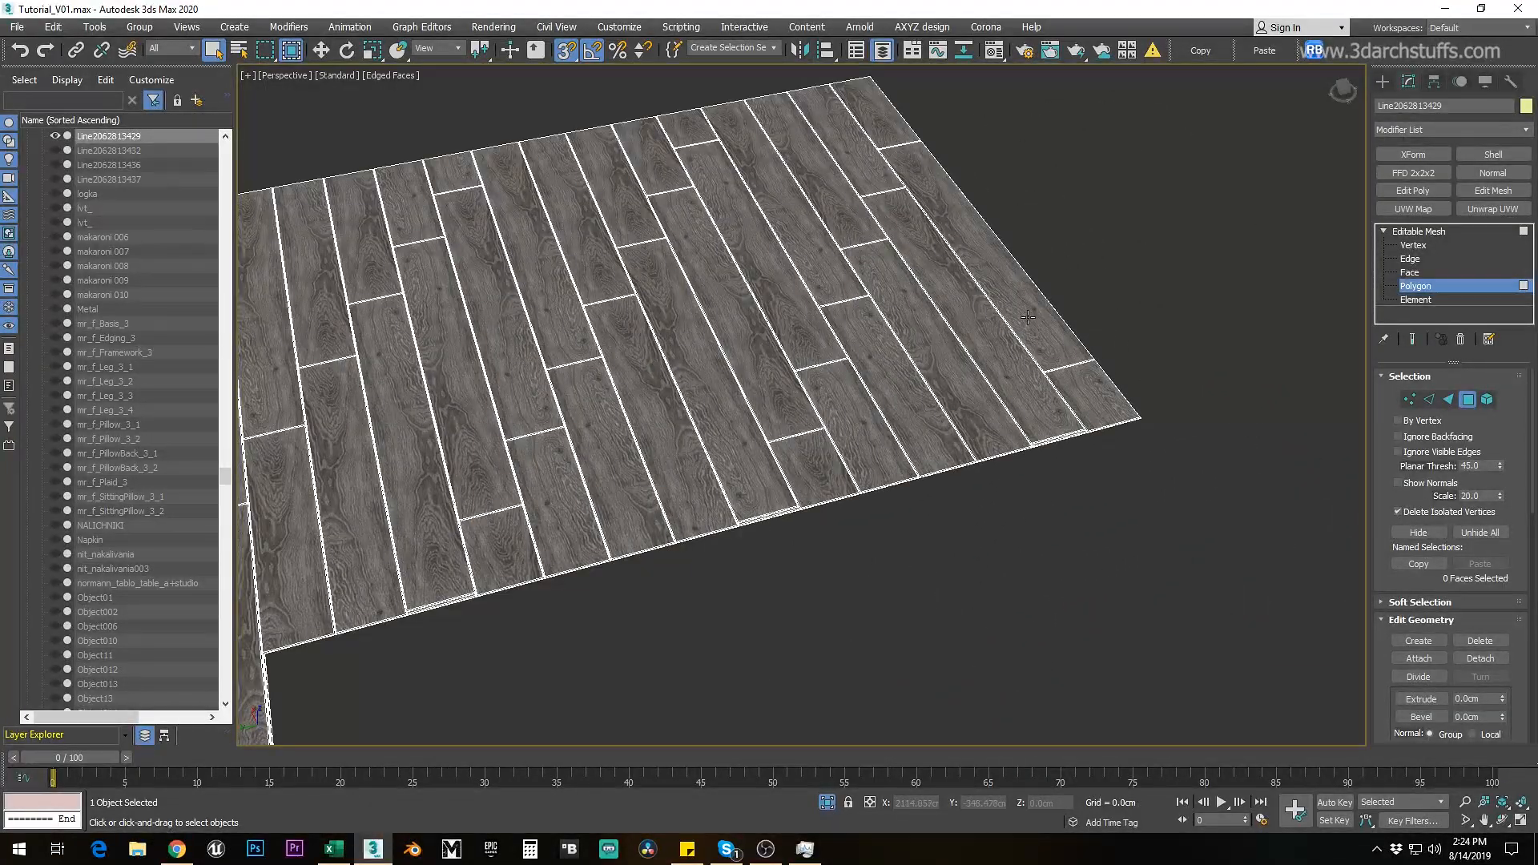
{"action": "middle_click_drag", "start_coordinate": [1027, 322], "coordinate": [1013, 429]}
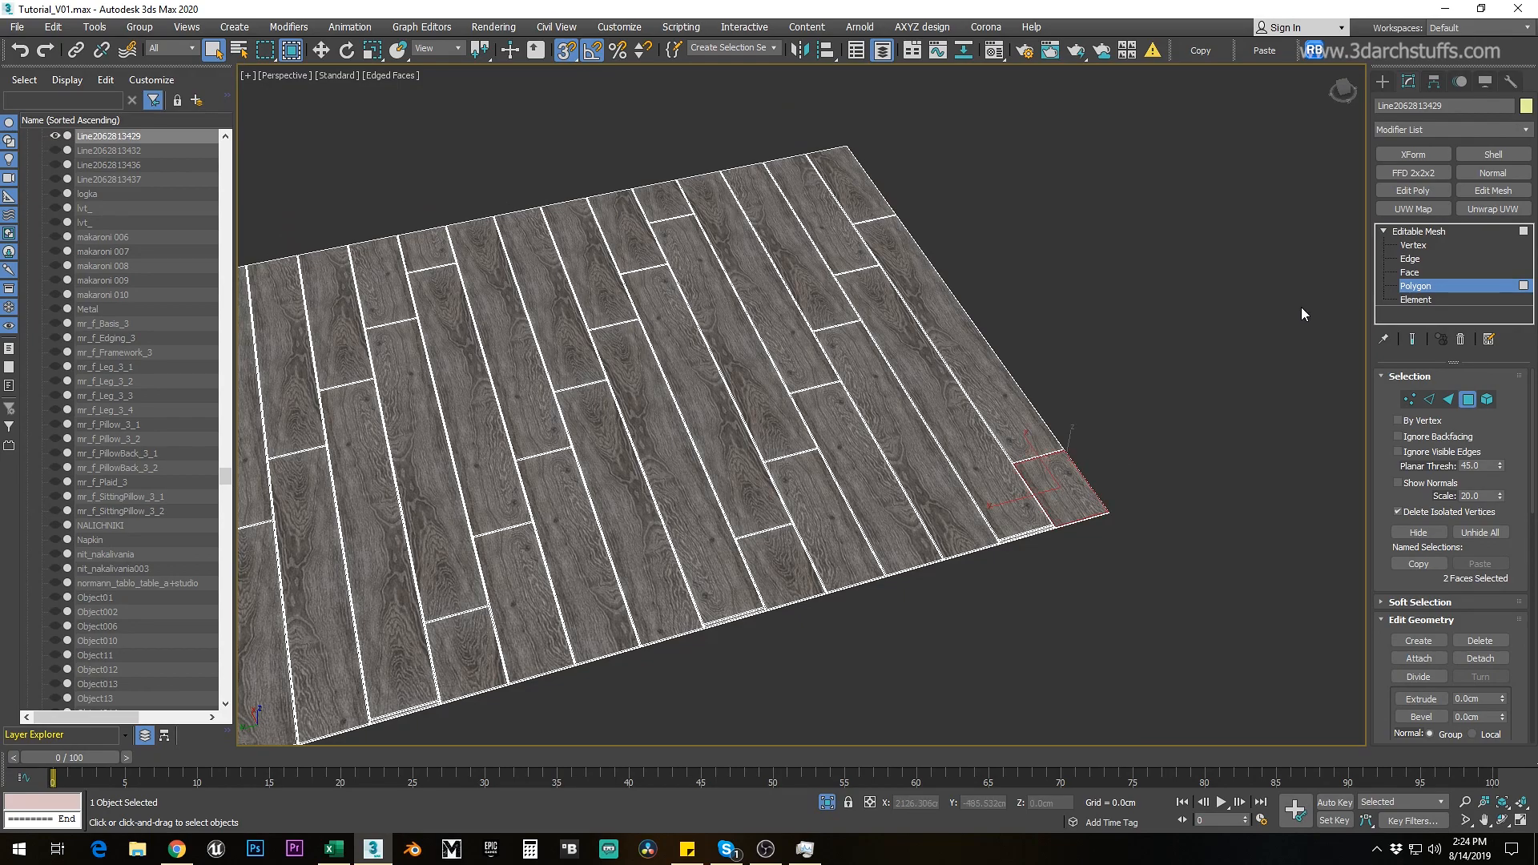
{"action": "left_click", "coordinate": [916, 255], "text": "ctrl"}
{"action": "left_click", "coordinate": [925, 406], "text": "ctrl"}
{"action": "left_click", "coordinate": [923, 490], "text": "ctrl"}
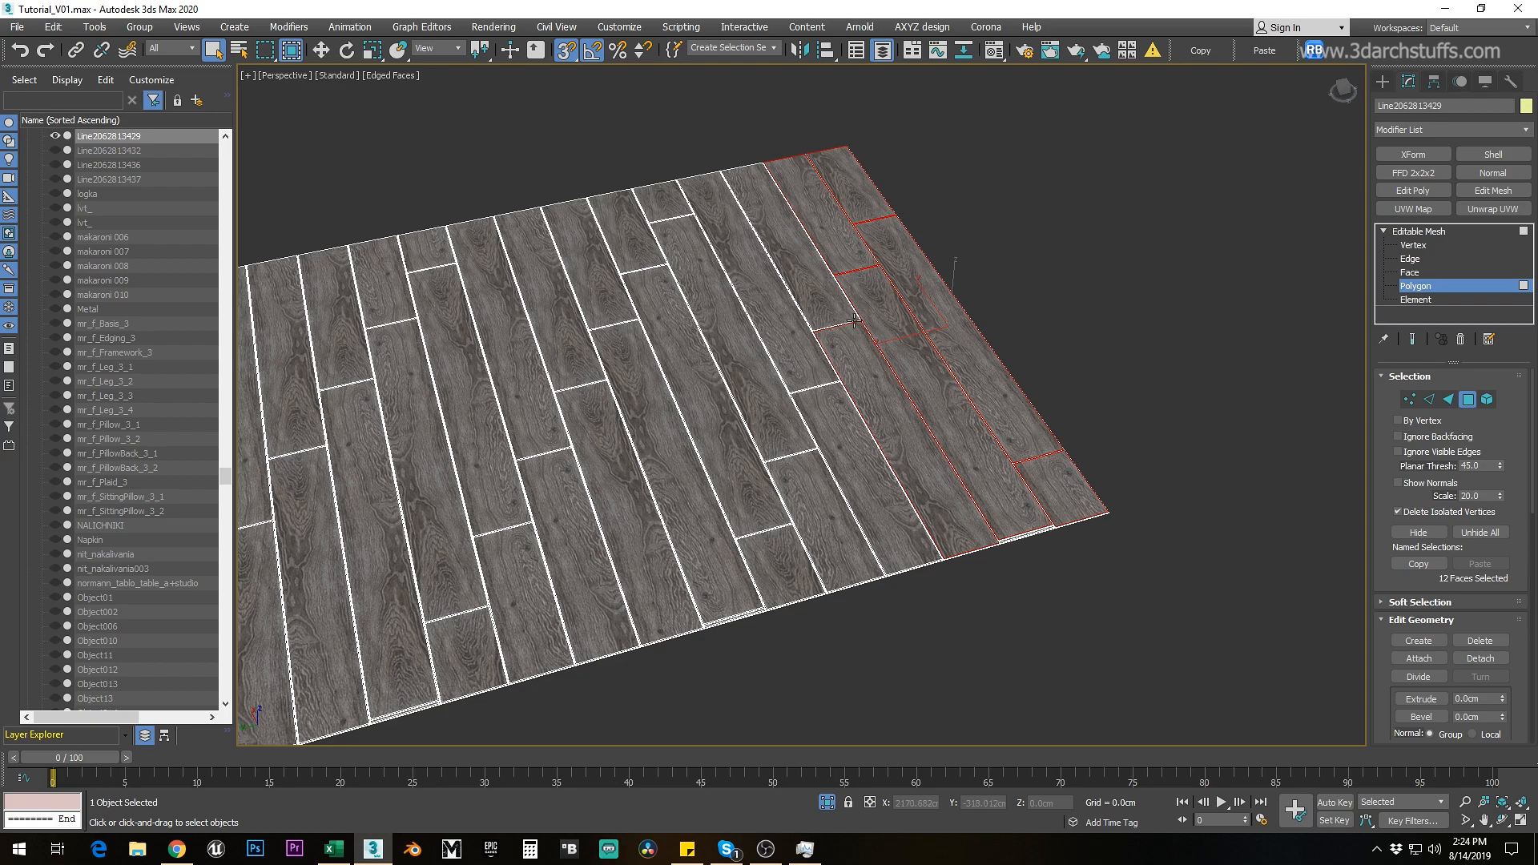
{"action": "left_click", "coordinate": [727, 331], "text": "ctrl"}
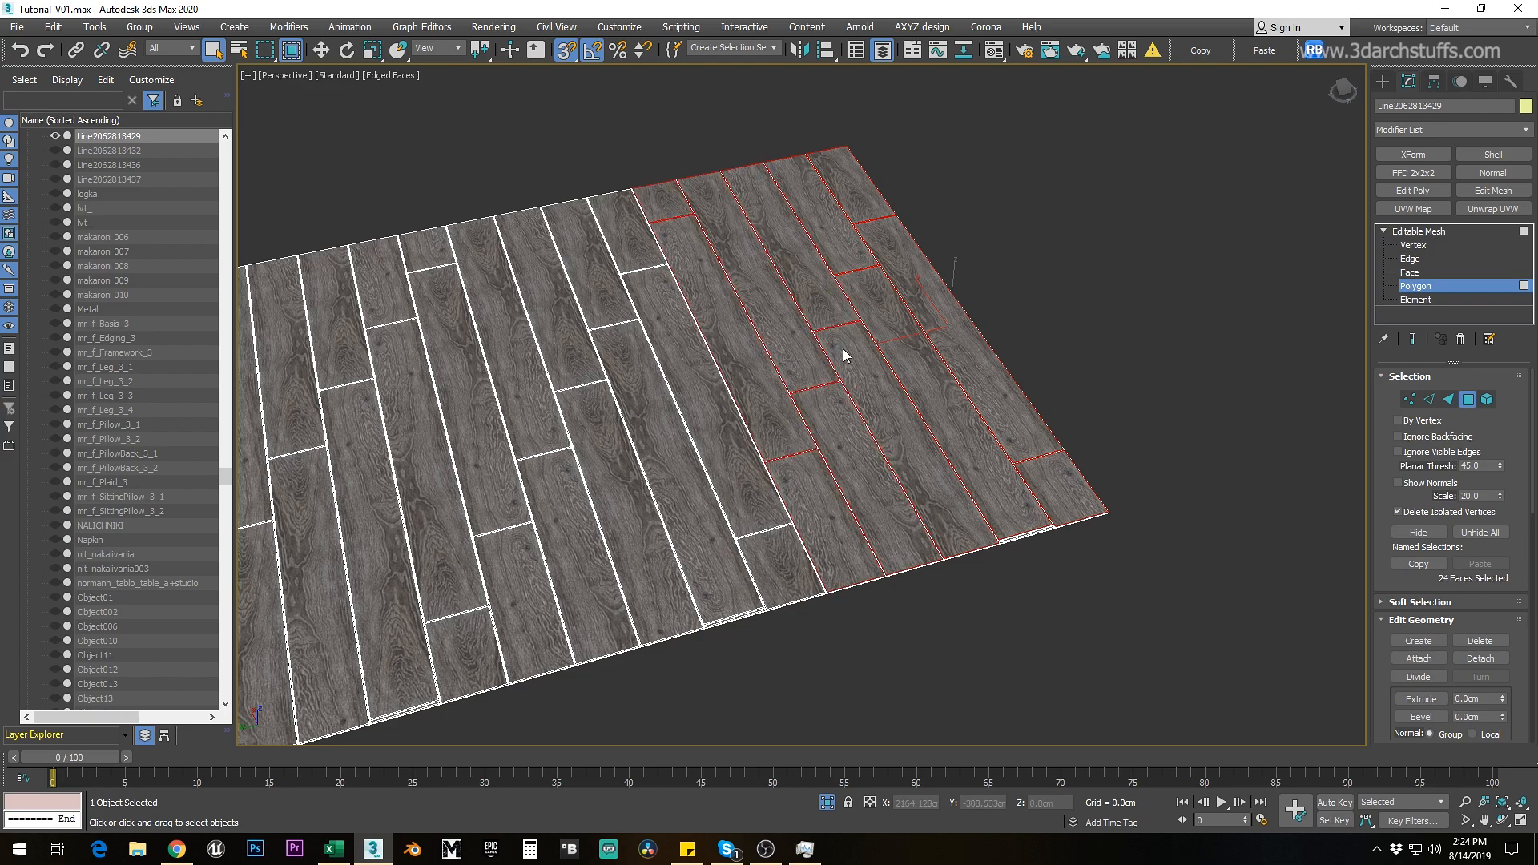
{"action": "key", "text": "ctrl+d"}
{"action": "left_click", "coordinate": [814, 426]}
Step: Detach the adjoining five plank rows of the floor as another separate object
{"action": "middle_click_drag", "start_coordinate": [730, 388], "coordinate": [879, 318]}
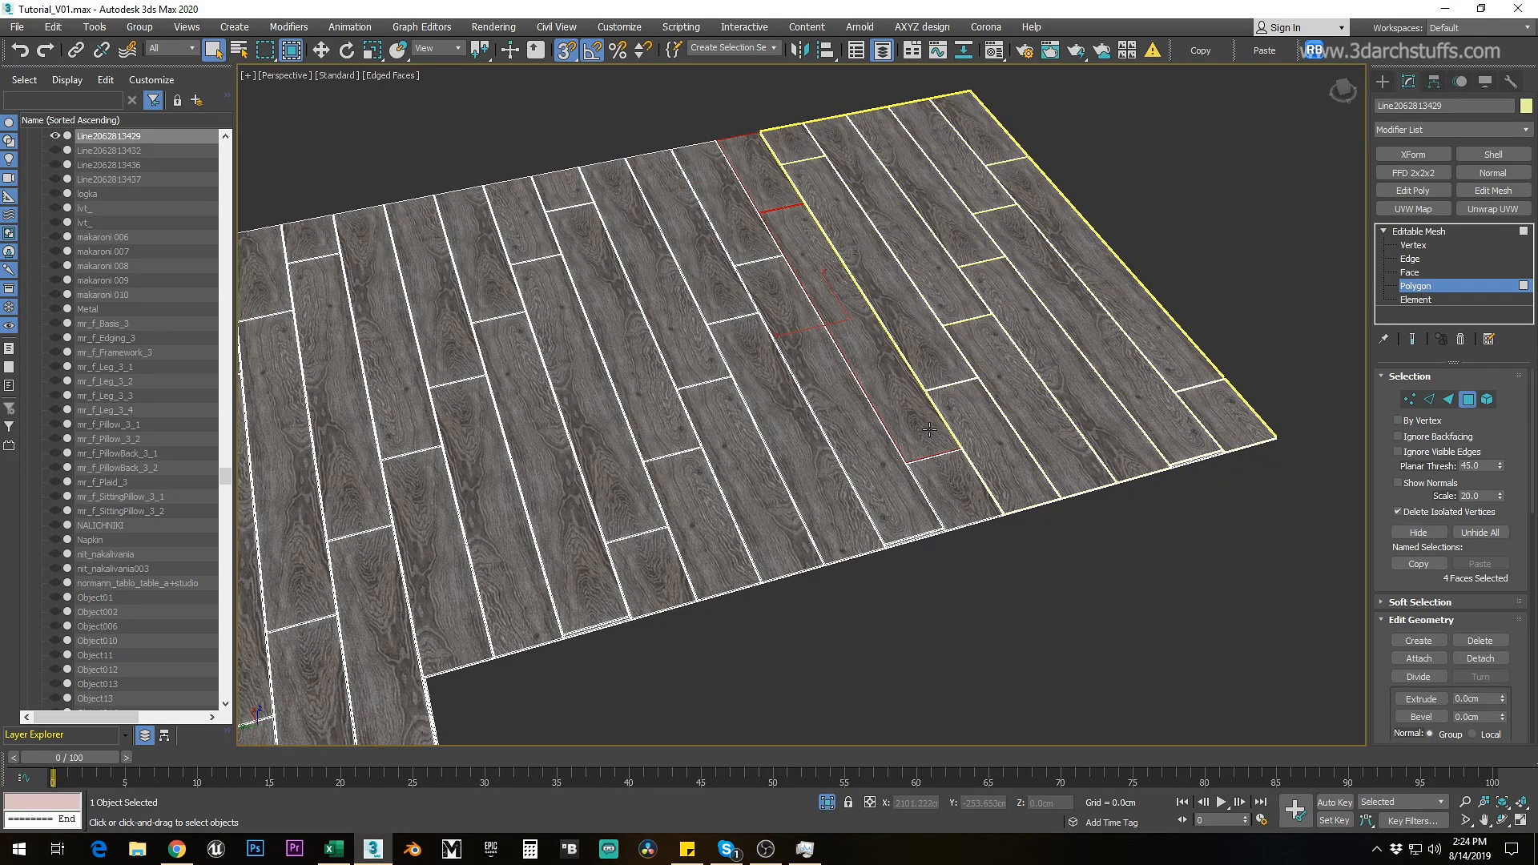
{"action": "left_click", "coordinate": [836, 431], "text": "ctrl"}
{"action": "left_click", "coordinate": [747, 377], "text": "ctrl"}
{"action": "left_click", "coordinate": [758, 491], "text": "ctrl"}
{"action": "left_click", "coordinate": [635, 354], "text": "ctrl"}
{"action": "left_click", "coordinate": [585, 233], "text": "ctrl"}
{"action": "left_click", "coordinate": [689, 509], "text": "ctrl"}
{"action": "middle_click_drag", "start_coordinate": [689, 508], "coordinate": [772, 475]}
{"action": "key", "text": "ctrl+d"}
{"action": "left_click", "coordinate": [832, 423]}
Step: Detach the plank rows between the already separated section and the floor's inner corner as a separate object
{"action": "middle_click_drag", "start_coordinate": [596, 213], "coordinate": [762, 225]}
{"action": "left_click", "coordinate": [922, 547], "text": "ctrl"}
{"action": "left_click", "coordinate": [751, 349], "text": "ctrl"}
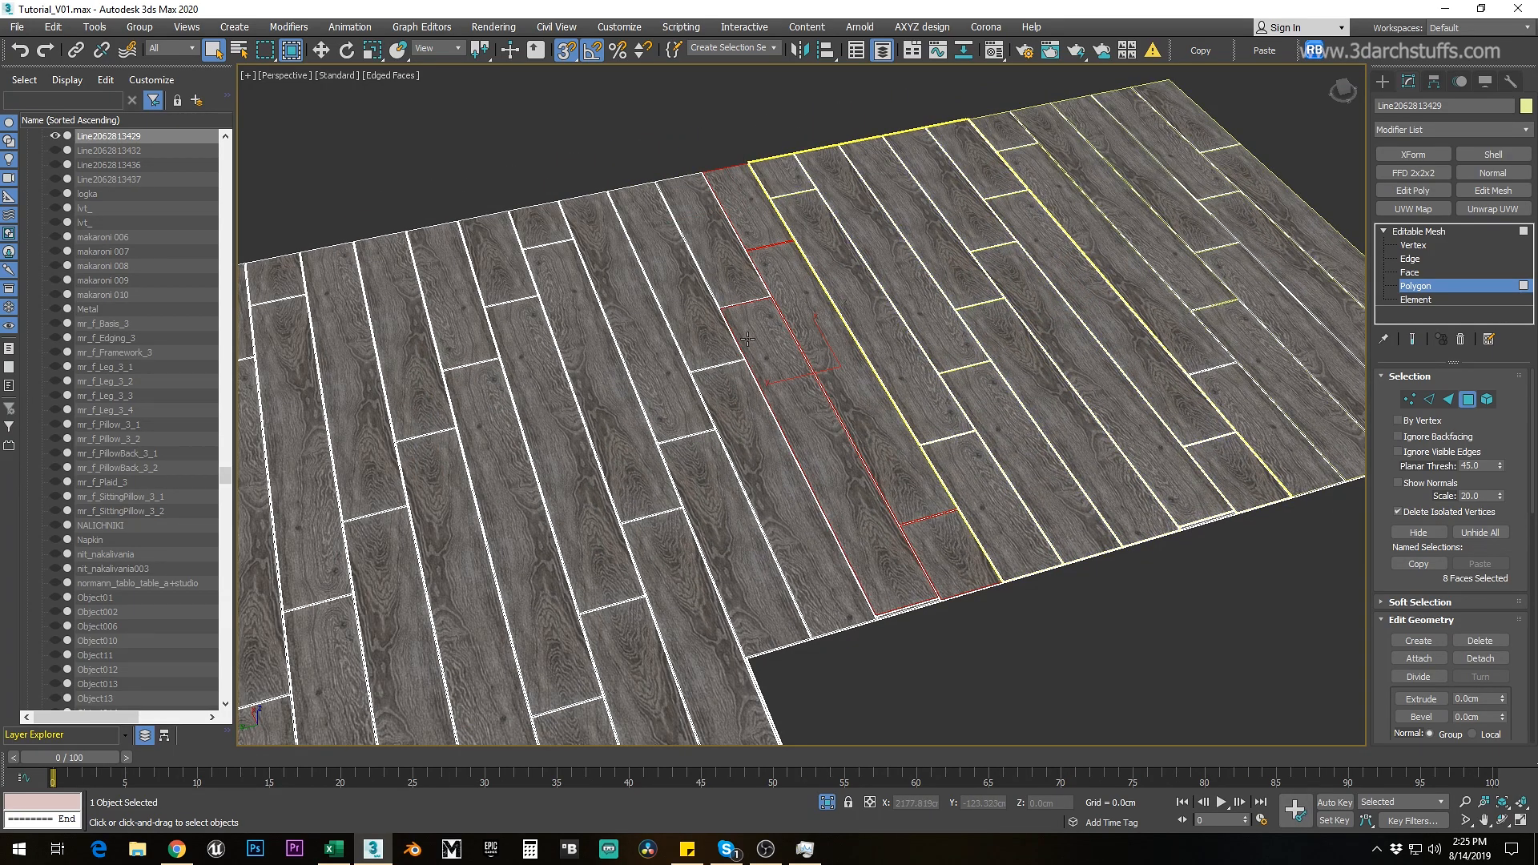
{"action": "left_click", "coordinate": [740, 420], "text": "ctrl"}
{"action": "left_click", "coordinate": [675, 412], "text": "ctrl"}
{"action": "left_click", "coordinate": [724, 515], "text": "ctrl"}
{"action": "middle_click_drag", "start_coordinate": [783, 495], "coordinate": [740, 226]}
{"action": "key", "text": "ctrl+d"}
{"action": "left_click", "coordinate": [831, 432]}
Step: Detach the top faces of the first two plank rows of the floor's wide section, each row as its own object
{"action": "scroll", "coordinate": [773, 376], "scroll_direction": "down", "scroll_amount": 5}
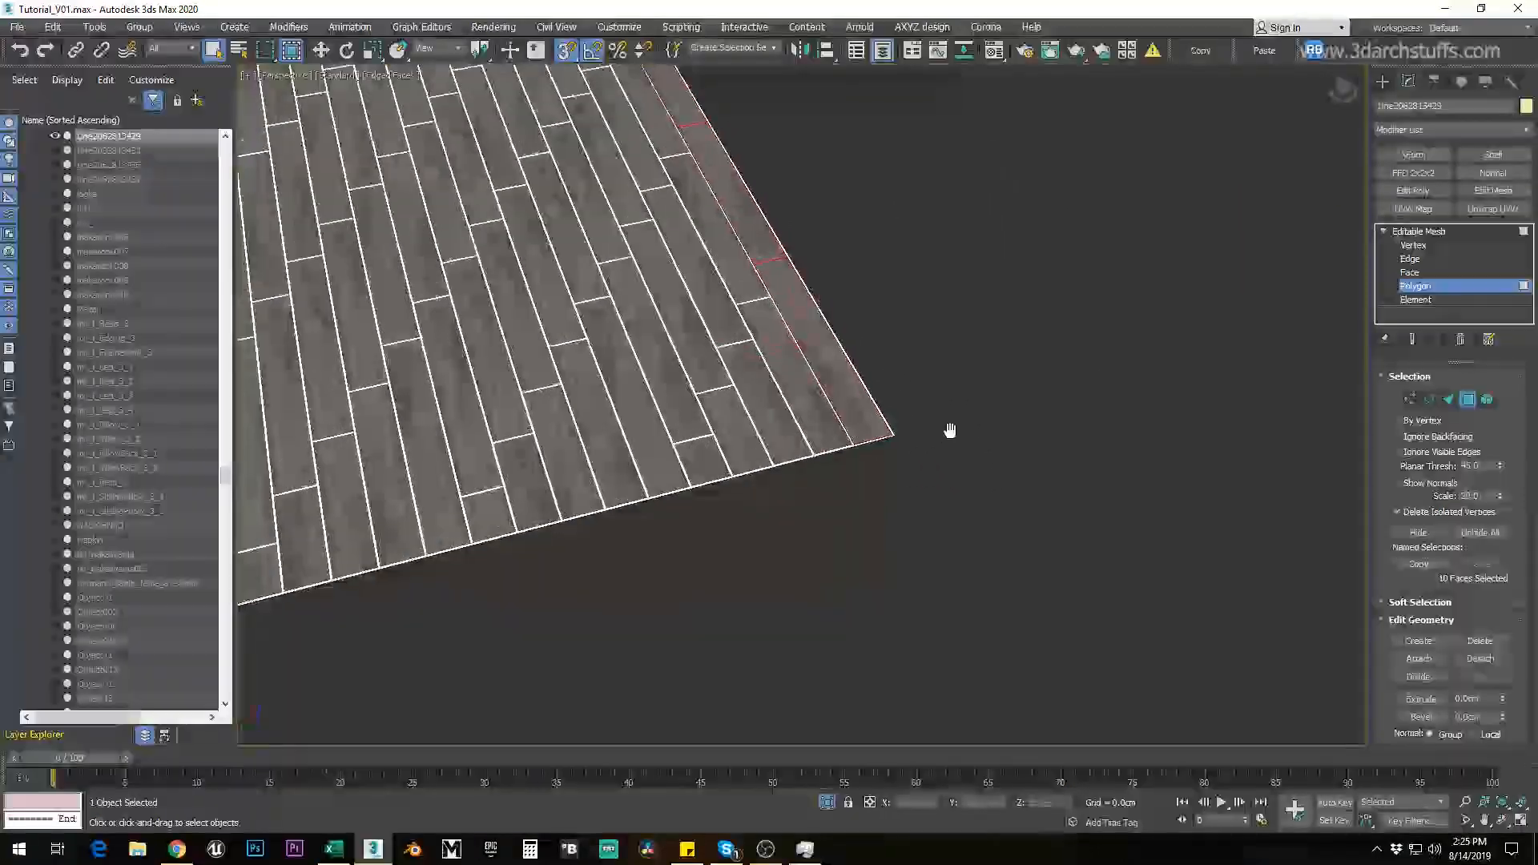
{"action": "key", "text": "ctrl+d"}
{"action": "left_click", "coordinate": [831, 436]}
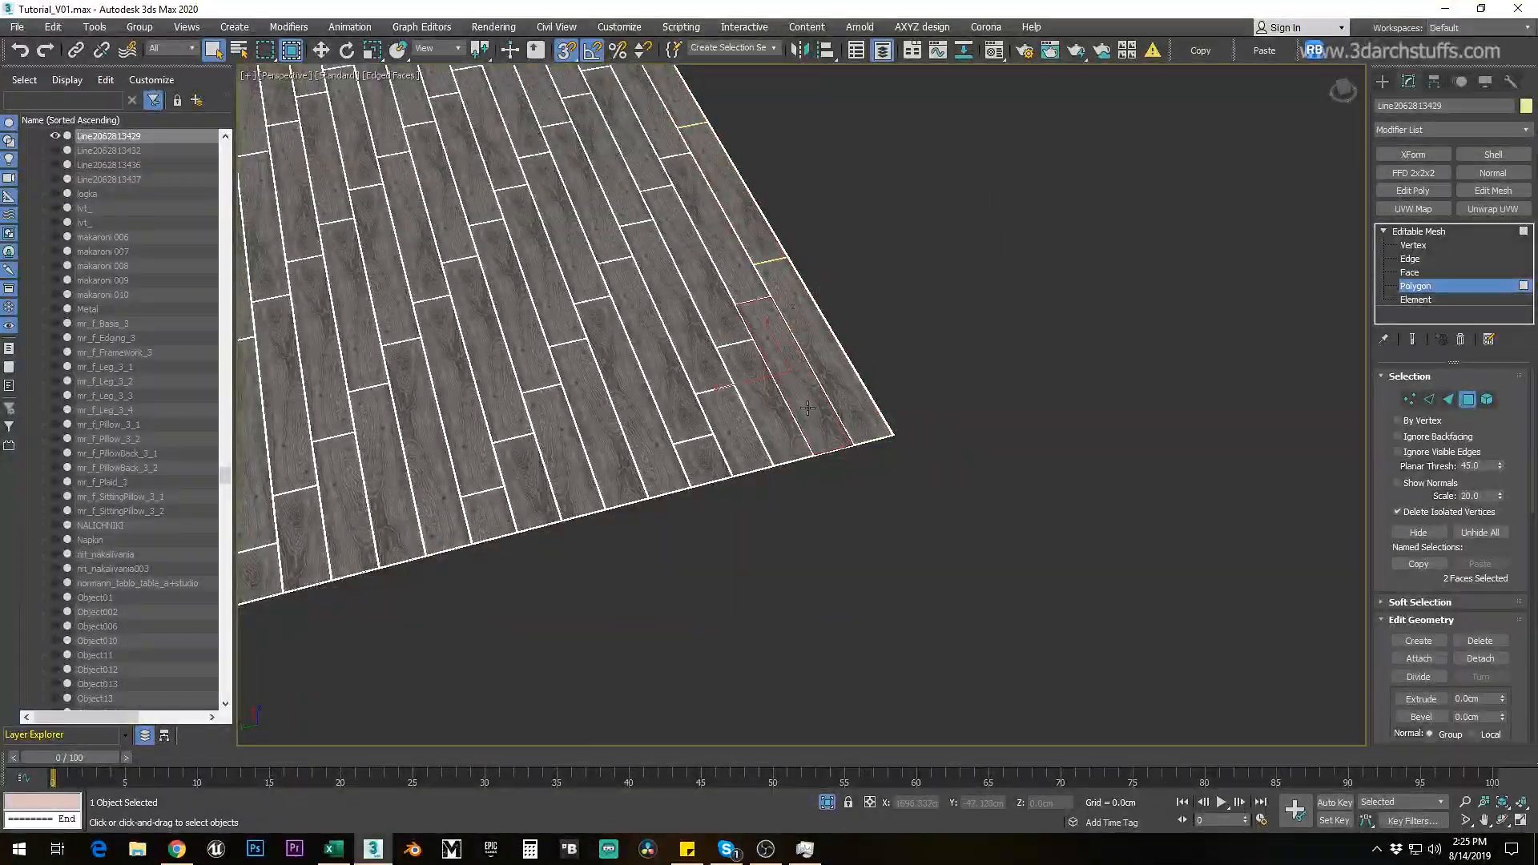
{"action": "middle_click_drag", "start_coordinate": [734, 254], "coordinate": [786, 358]}
{"action": "key", "text": "ctrl+d"}
{"action": "left_click", "coordinate": [820, 431]}
Step: Detach the top faces of the third and fourth plank rows of the wide section as separate objects
{"action": "left_click", "coordinate": [679, 238]}
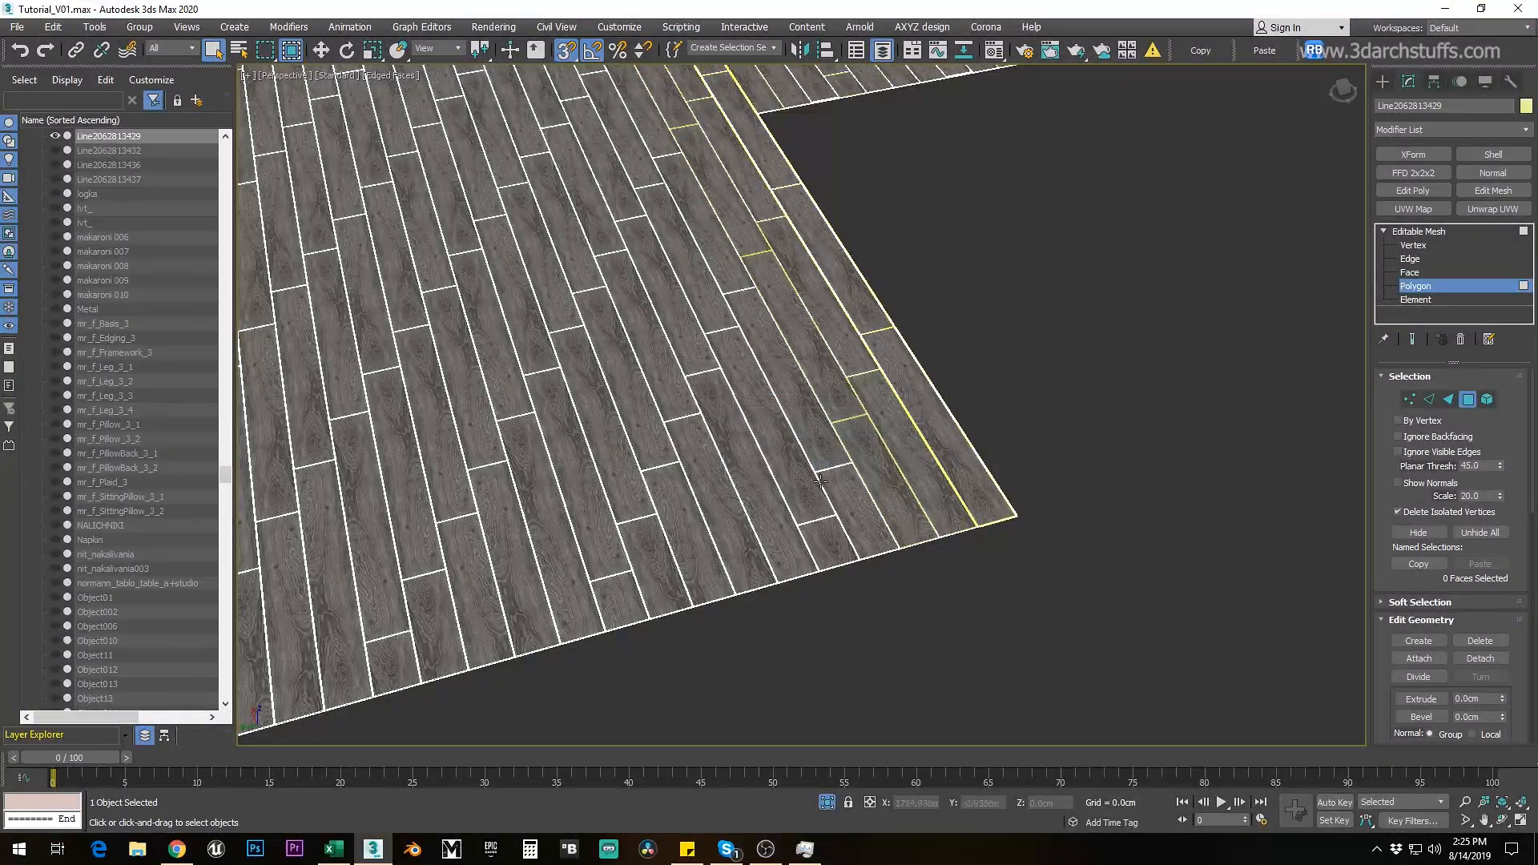
{"action": "left_click", "coordinate": [849, 504]}
{"action": "left_click", "coordinate": [816, 426], "text": "ctrl"}
{"action": "middle_click_drag", "start_coordinate": [768, 300], "coordinate": [836, 464]}
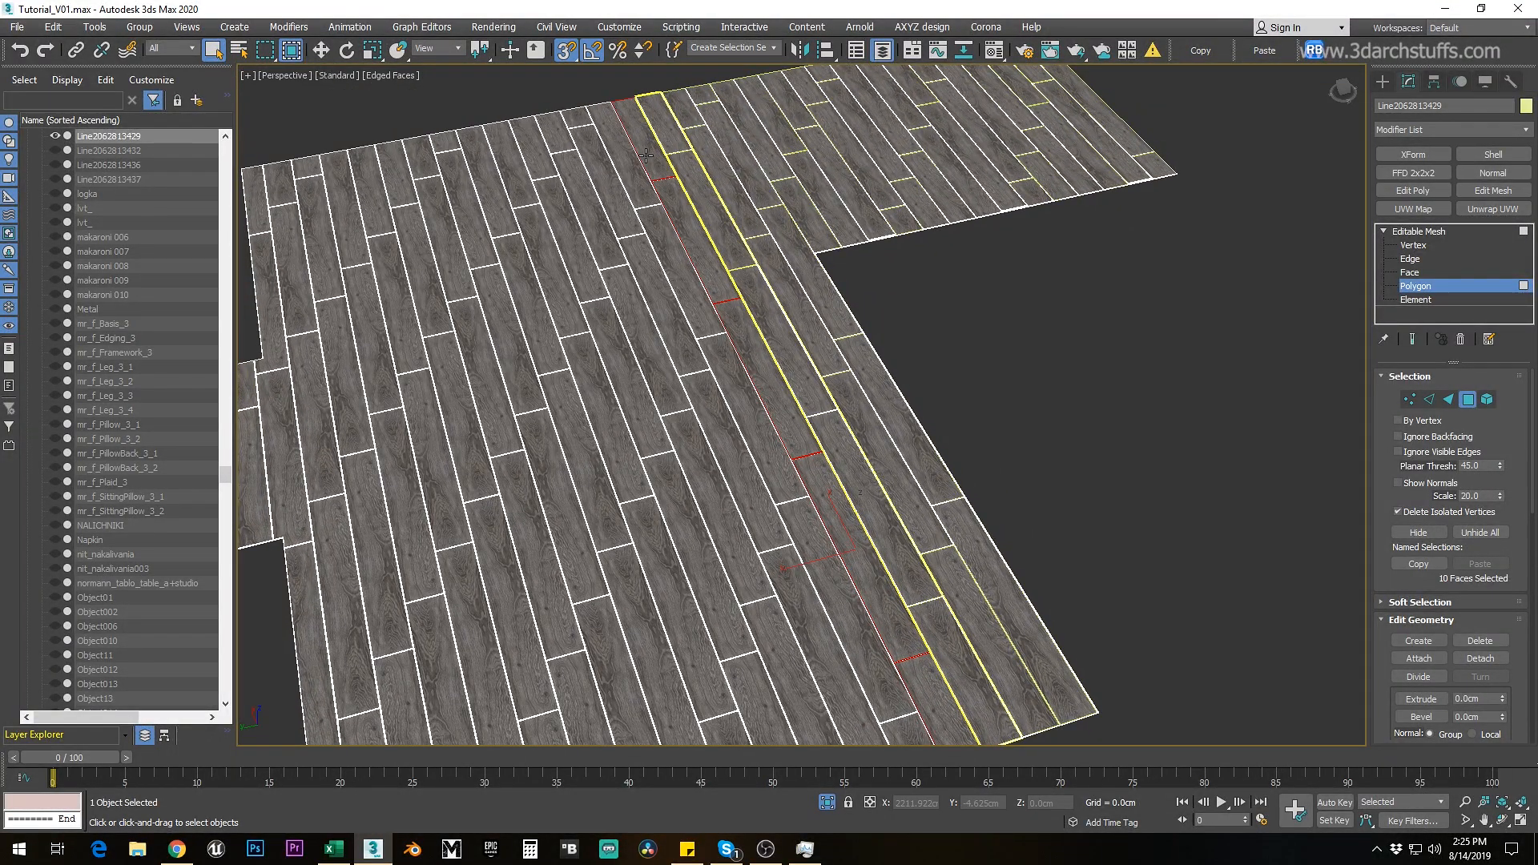
{"action": "key", "text": "ctrl+d"}
{"action": "left_click", "coordinate": [823, 437]}
Step: Detach the top faces of the wide section's fifth plank row as its own object
{"action": "left_click", "coordinate": [637, 189]}
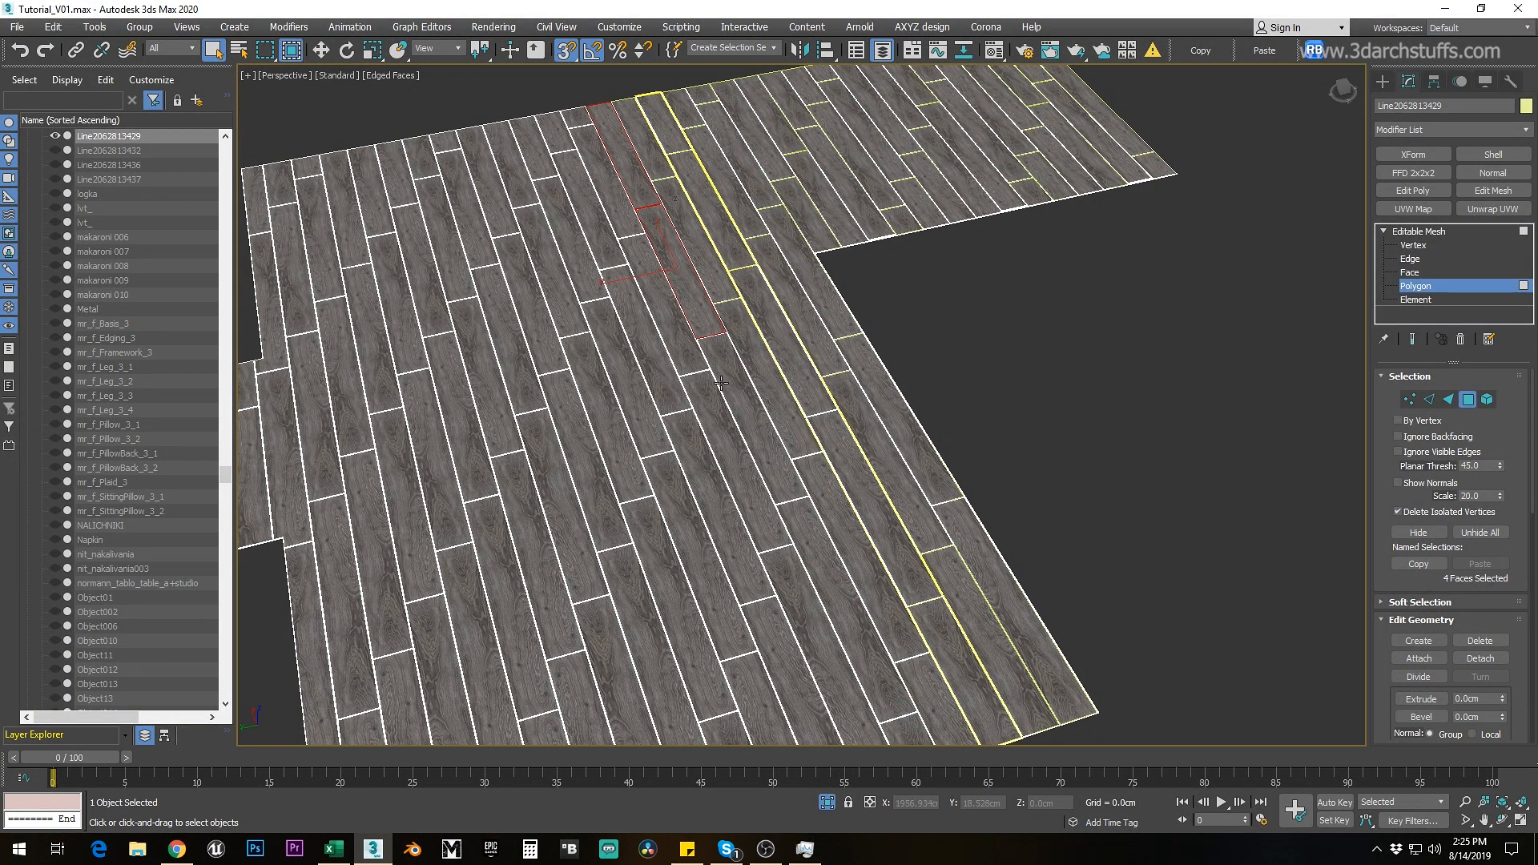
{"action": "left_click", "coordinate": [812, 538], "text": "ctrl"}
{"action": "middle_click_drag", "start_coordinate": [813, 537], "coordinate": [846, 478]}
{"action": "key", "text": "ctrl+d"}
{"action": "left_click", "coordinate": [822, 438]}
Step: Select the top faces of the wide section's sixth plank row, switch to a wireframe Top view and detach them as an object
{"action": "left_click", "coordinate": [753, 420]}
{"action": "scroll", "coordinate": [661, 238], "scroll_direction": "down", "scroll_amount": 3}
{"action": "left_click", "coordinate": [663, 193]}
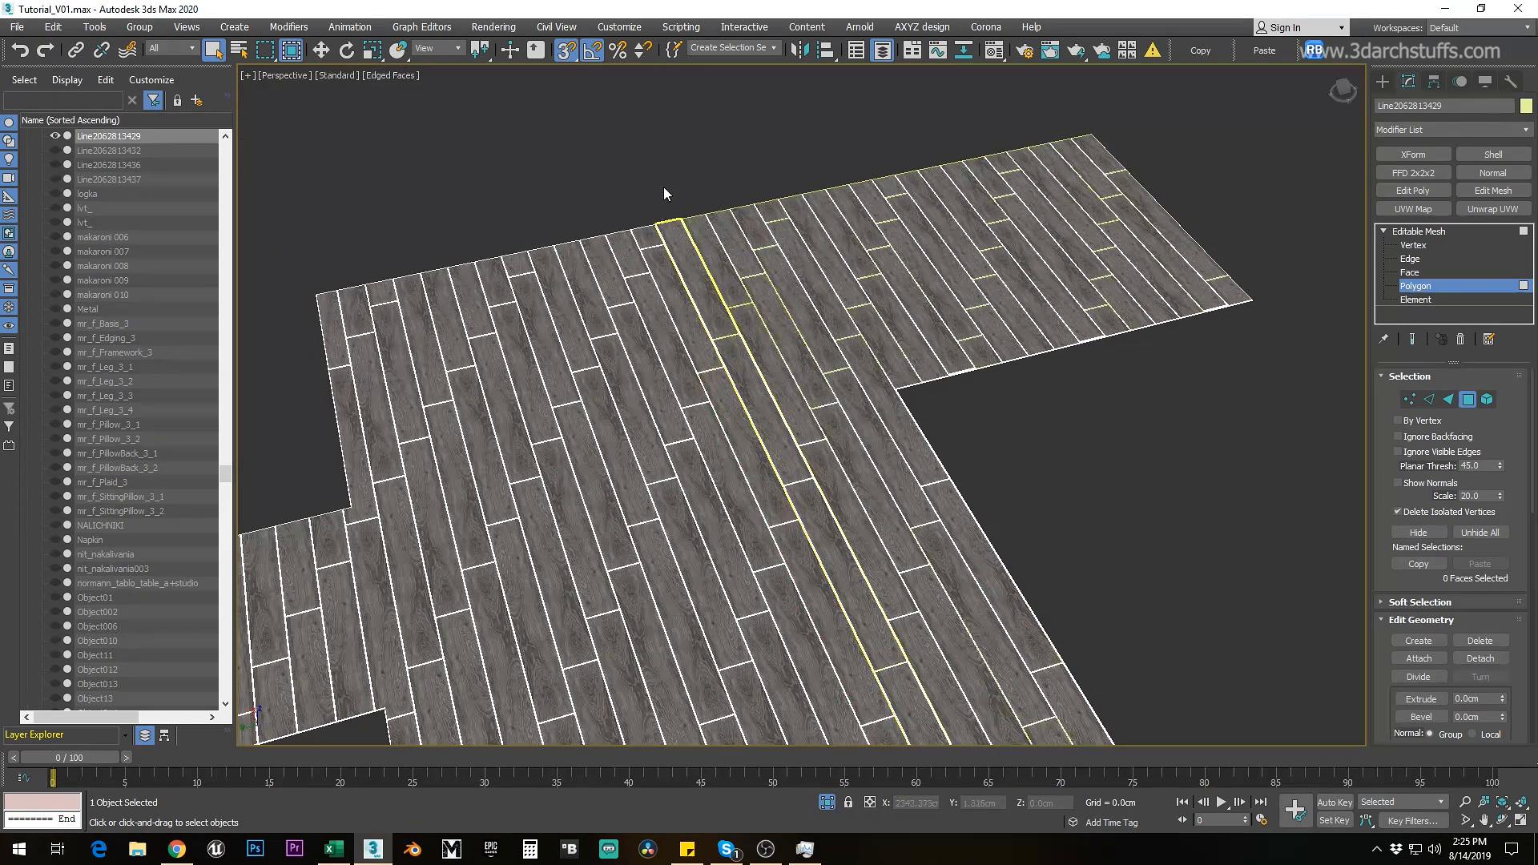
{"action": "middle_click_drag", "start_coordinate": [773, 468], "coordinate": [751, 374]}
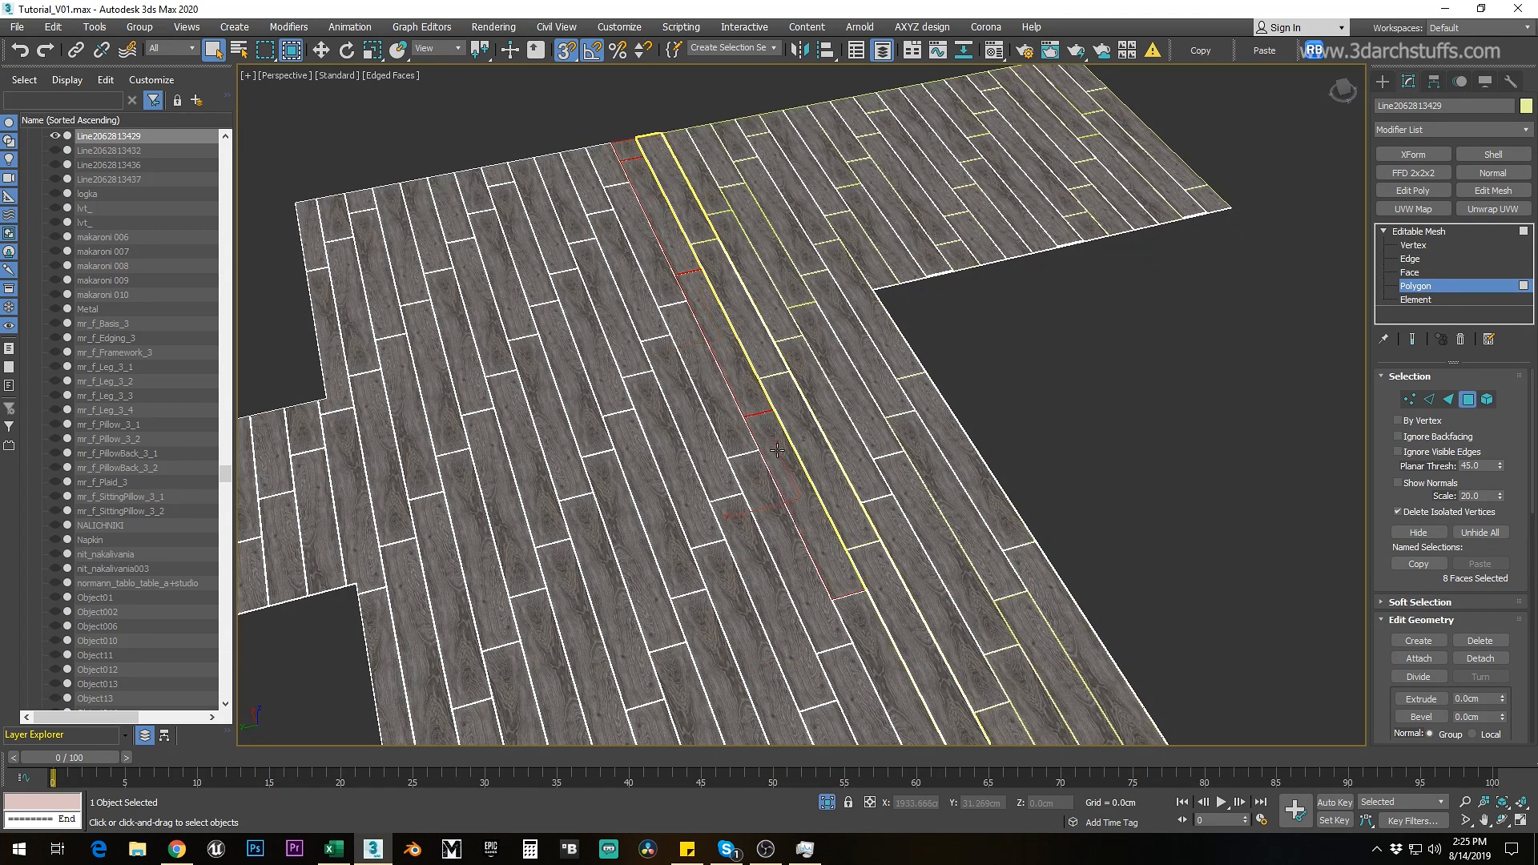
{"action": "left_click", "coordinate": [795, 490], "text": "ctrl"}
{"action": "key", "text": "t"}
{"action": "scroll", "coordinate": [783, 461], "scroll_direction": "down", "scroll_amount": 4}
{"action": "key", "text": "F3"}
{"action": "scroll", "coordinate": [893, 433], "scroll_direction": "up", "scroll_amount": 2}
{"action": "middle_click_drag", "start_coordinate": [769, 436], "coordinate": [972, 424]}
{"action": "key", "text": "ctrl+d"}
{"action": "left_click", "coordinate": [820, 436]}
Step: Detach the seventh and eighth plank rows of the wide section, each row's top faces as its own object
{"action": "left_click", "coordinate": [525, 412]}
{"action": "left_click", "coordinate": [705, 412], "text": "ctrl"}
{"action": "left_click", "coordinate": [871, 409], "text": "ctrl"}
{"action": "key", "text": "ctrl+d"}
{"action": "left_click", "coordinate": [821, 436]}
{"action": "left_click", "coordinate": [505, 385]}
{"action": "left_click", "coordinate": [637, 385], "text": "ctrl"}
{"action": "key", "text": "ctrl+d"}
{"action": "left_click", "coordinate": [821, 437]}
Step: Detach the ninth and tenth plank rows of the wide section, each row's top faces as its own object
{"action": "left_click", "coordinate": [481, 358]}
{"action": "left_click", "coordinate": [897, 359], "text": "ctrl"}
{"action": "left_click", "coordinate": [692, 362], "text": "ctrl"}
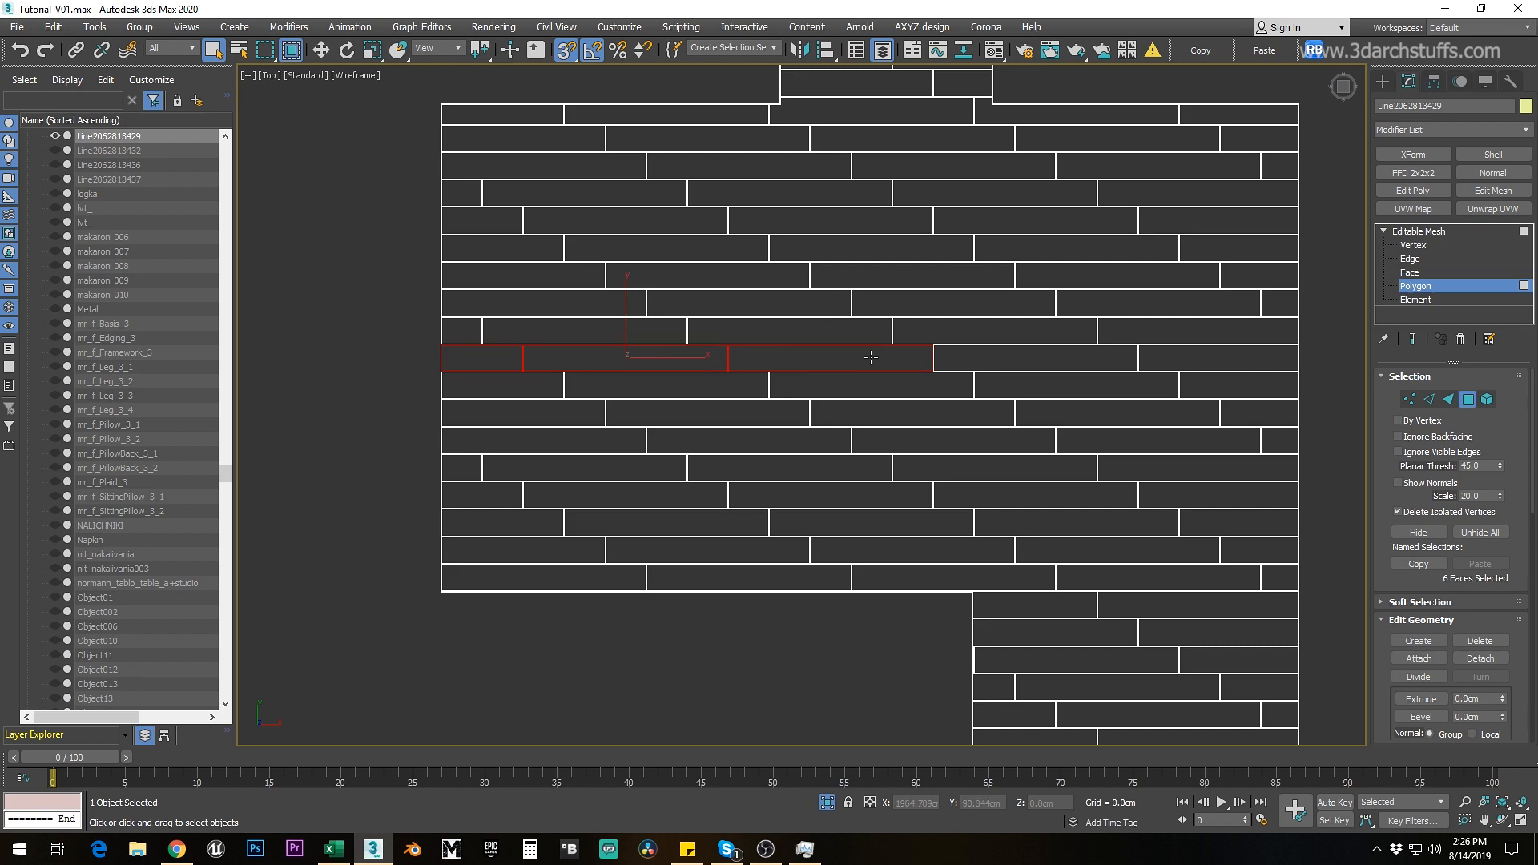
{"action": "key", "text": "ctrl+d"}
{"action": "left_click", "coordinate": [821, 436]}
{"action": "left_click", "coordinate": [462, 330]}
{"action": "left_click", "coordinate": [585, 330], "text": "ctrl"}
{"action": "left_click", "coordinate": [777, 330], "text": "ctrl"}
{"action": "key", "text": "ctrl+d"}
{"action": "left_click", "coordinate": [825, 436]}
Step: Detach the eleventh and twelfth plank rows of the wide section, each row's top faces as its own object
{"action": "left_click", "coordinate": [560, 304]}
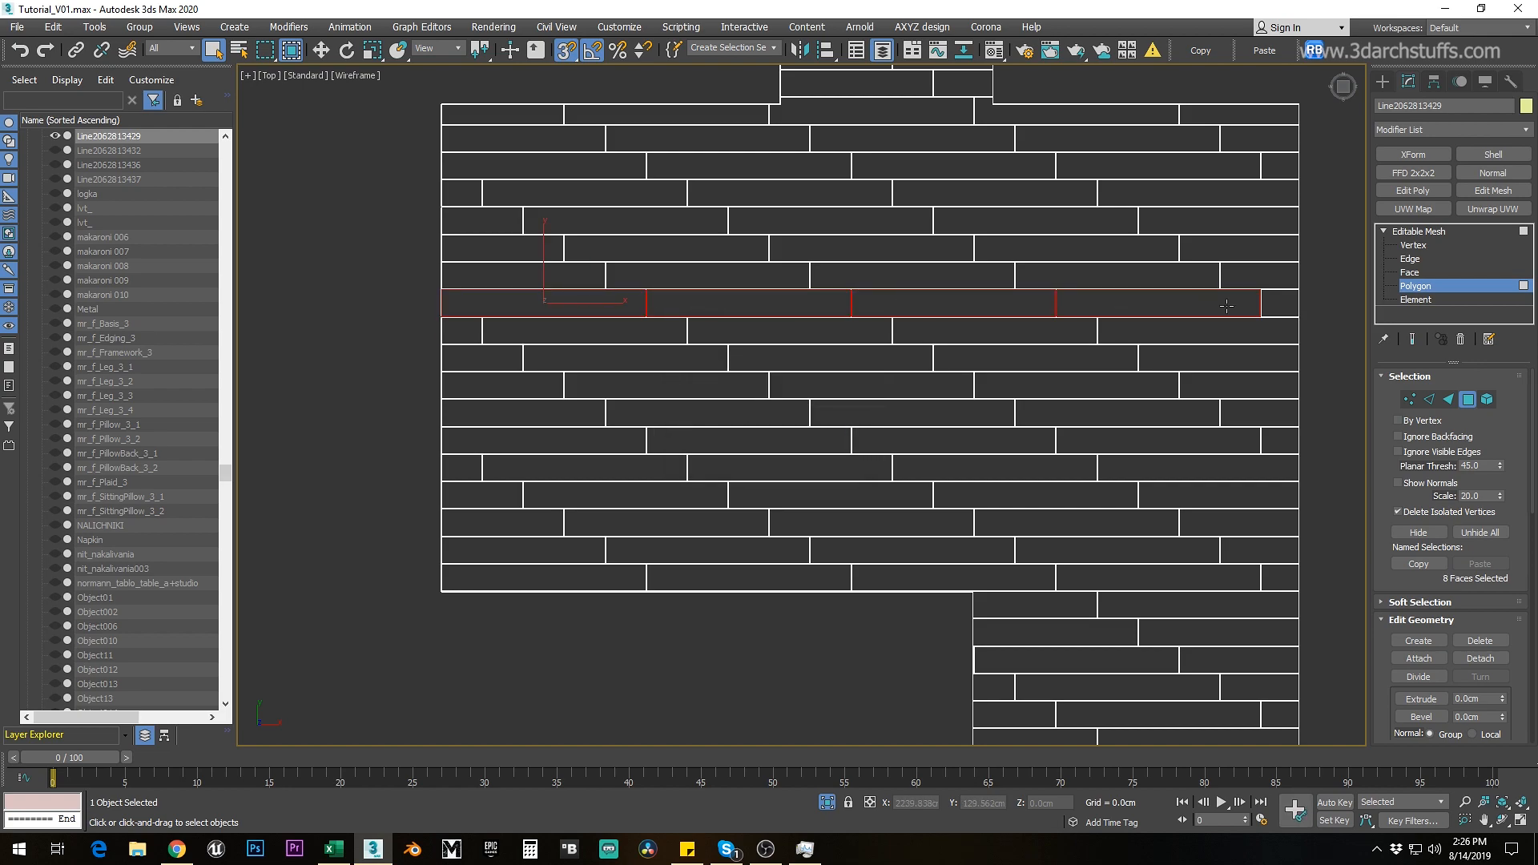
{"action": "key", "text": "ctrl+d"}
{"action": "left_click", "coordinate": [821, 436]}
{"action": "left_click", "coordinate": [520, 277]}
{"action": "left_click", "coordinate": [705, 276], "text": "ctrl"}
{"action": "left_click", "coordinate": [1002, 278], "text": "ctrl"}
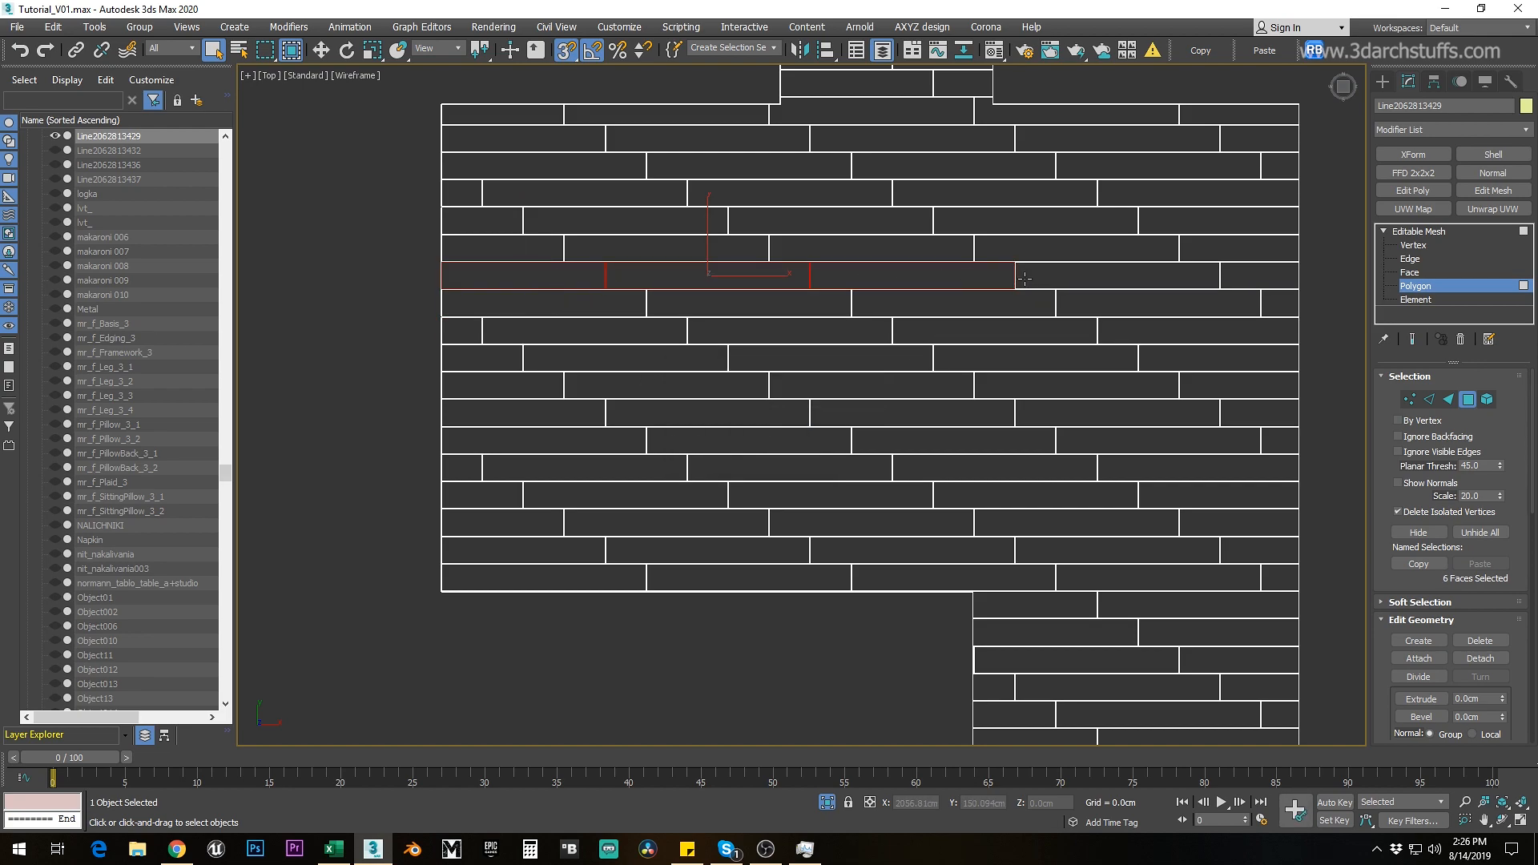
{"action": "key", "text": "ctrl+d"}
{"action": "left_click", "coordinate": [821, 432]}
Step: Detach the thirteenth and fourteenth plank rows of the wide section, each row's top faces as its own object
{"action": "left_click", "coordinate": [504, 248]}
{"action": "left_click", "coordinate": [681, 248], "text": "ctrl"}
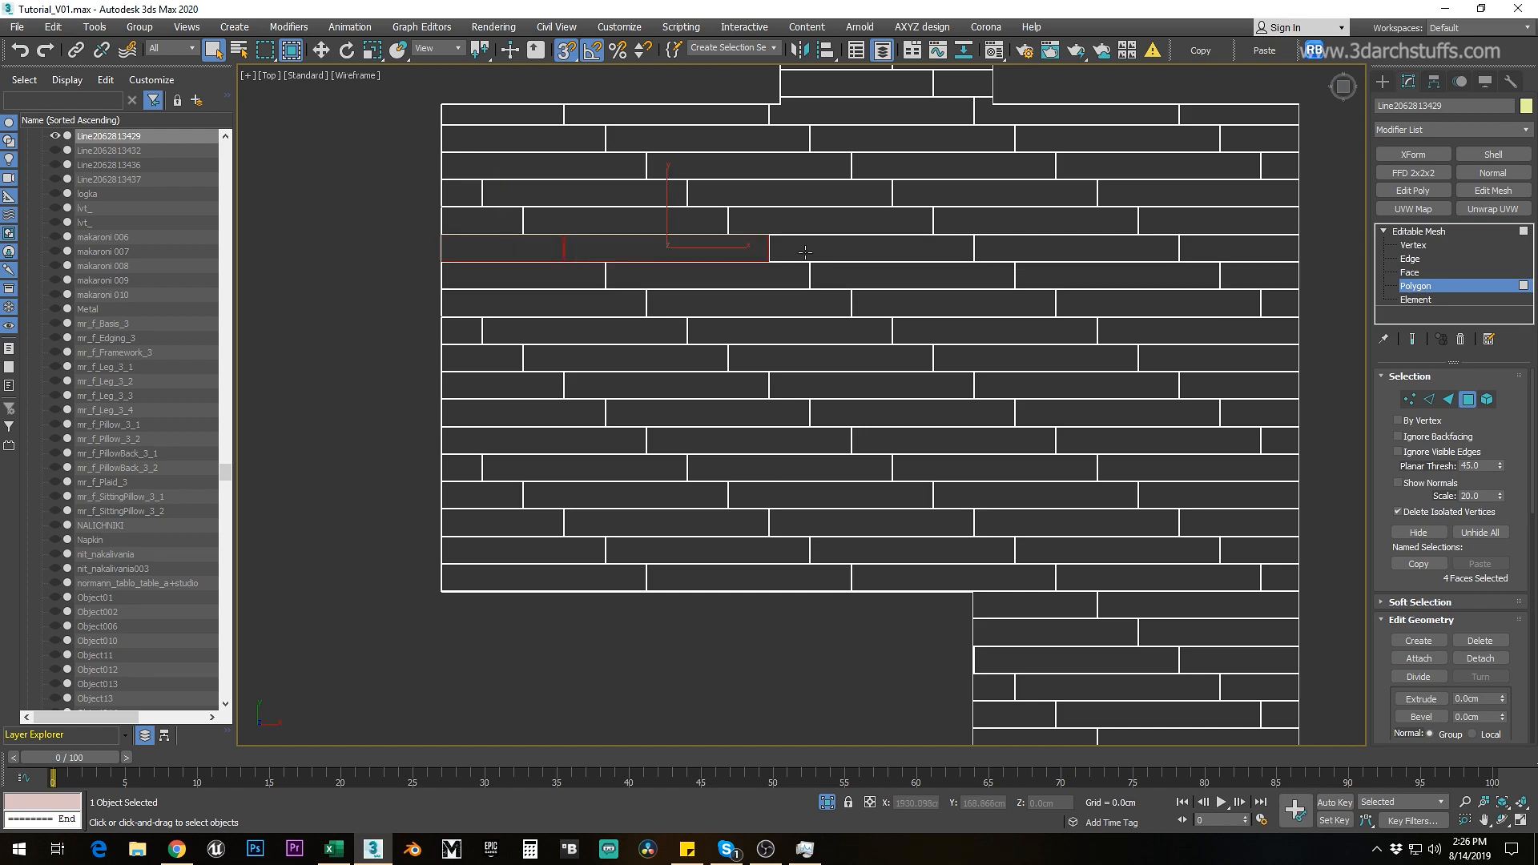
{"action": "key", "text": "ctrl+d"}
{"action": "left_click", "coordinate": [821, 432]}
{"action": "left_click", "coordinate": [497, 221]}
{"action": "left_click", "coordinate": [625, 221], "text": "ctrl"}
{"action": "left_click", "coordinate": [904, 225], "text": "ctrl"}
{"action": "key", "text": "ctrl+d"}
{"action": "left_click", "coordinate": [821, 433]}
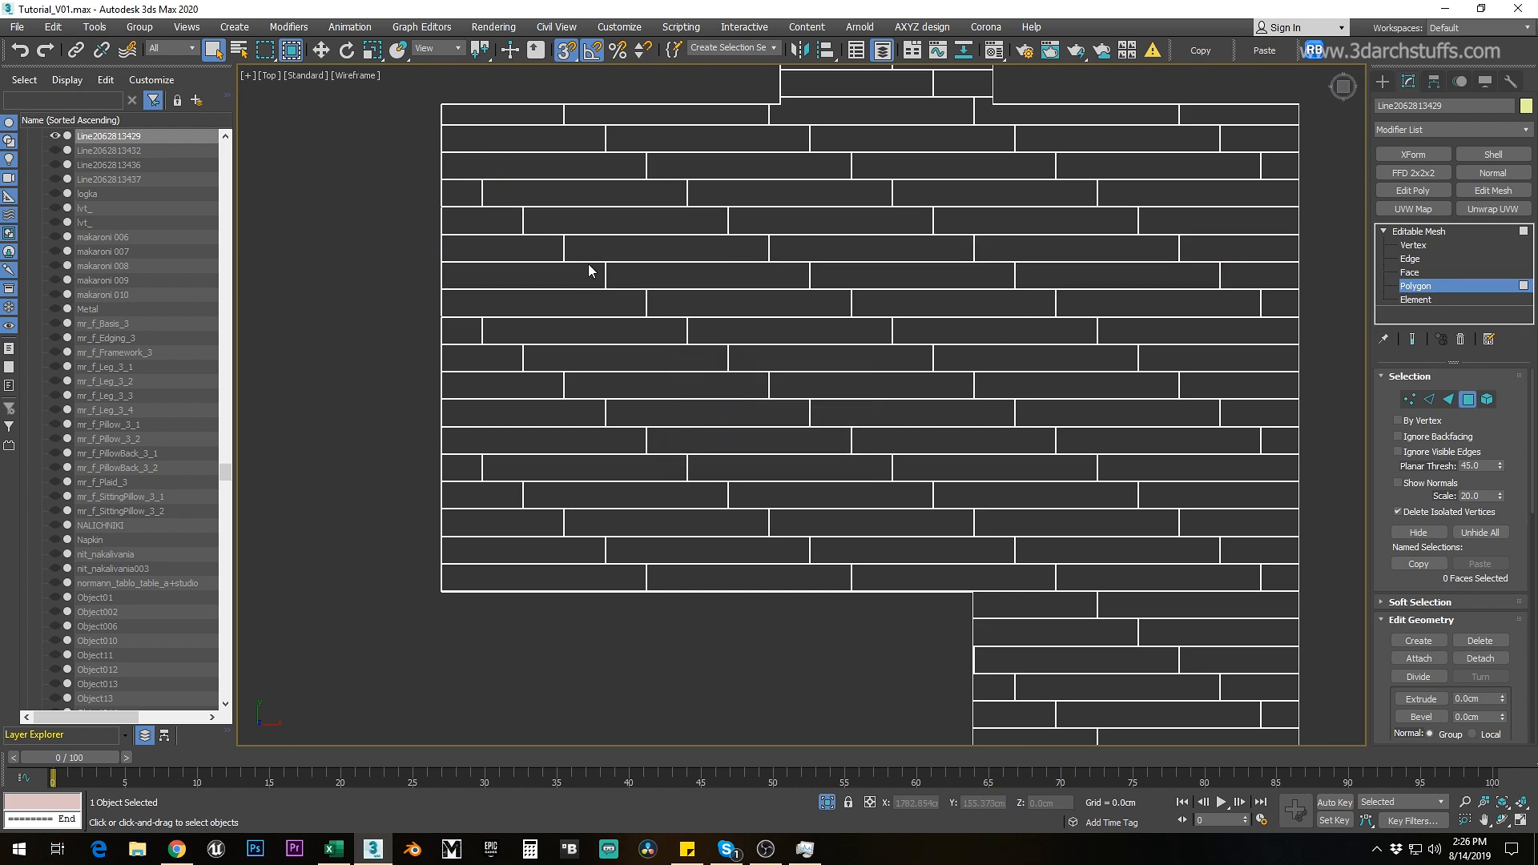
Step: Detach the fifteenth and sixteenth plank rows of the wide section, each row's top faces as its own object
{"action": "left_click", "coordinate": [529, 195], "text": "ctrl"}
{"action": "left_click", "coordinate": [833, 194], "text": "ctrl"}
{"action": "key", "text": "ctrl+d"}
{"action": "left_click", "coordinate": [821, 432]}
{"action": "left_click", "coordinate": [553, 165]}
{"action": "left_click", "coordinate": [781, 165], "text": "ctrl"}
{"action": "key", "text": "ctrl+d"}
{"action": "left_click", "coordinate": [820, 432]}
Step: Detach the wide section's last two plank rows, next to the narrow extension, each row's top faces as its own object
{"action": "left_click", "coordinate": [521, 139]}
{"action": "left_click", "coordinate": [704, 139], "text": "ctrl"}
{"action": "key", "text": "ctrl+d"}
{"action": "left_click", "coordinate": [821, 436]}
{"action": "left_click", "coordinate": [505, 114]}
{"action": "left_click", "coordinate": [665, 114], "text": "ctrl"}
{"action": "left_click", "coordinate": [940, 117], "text": "ctrl"}
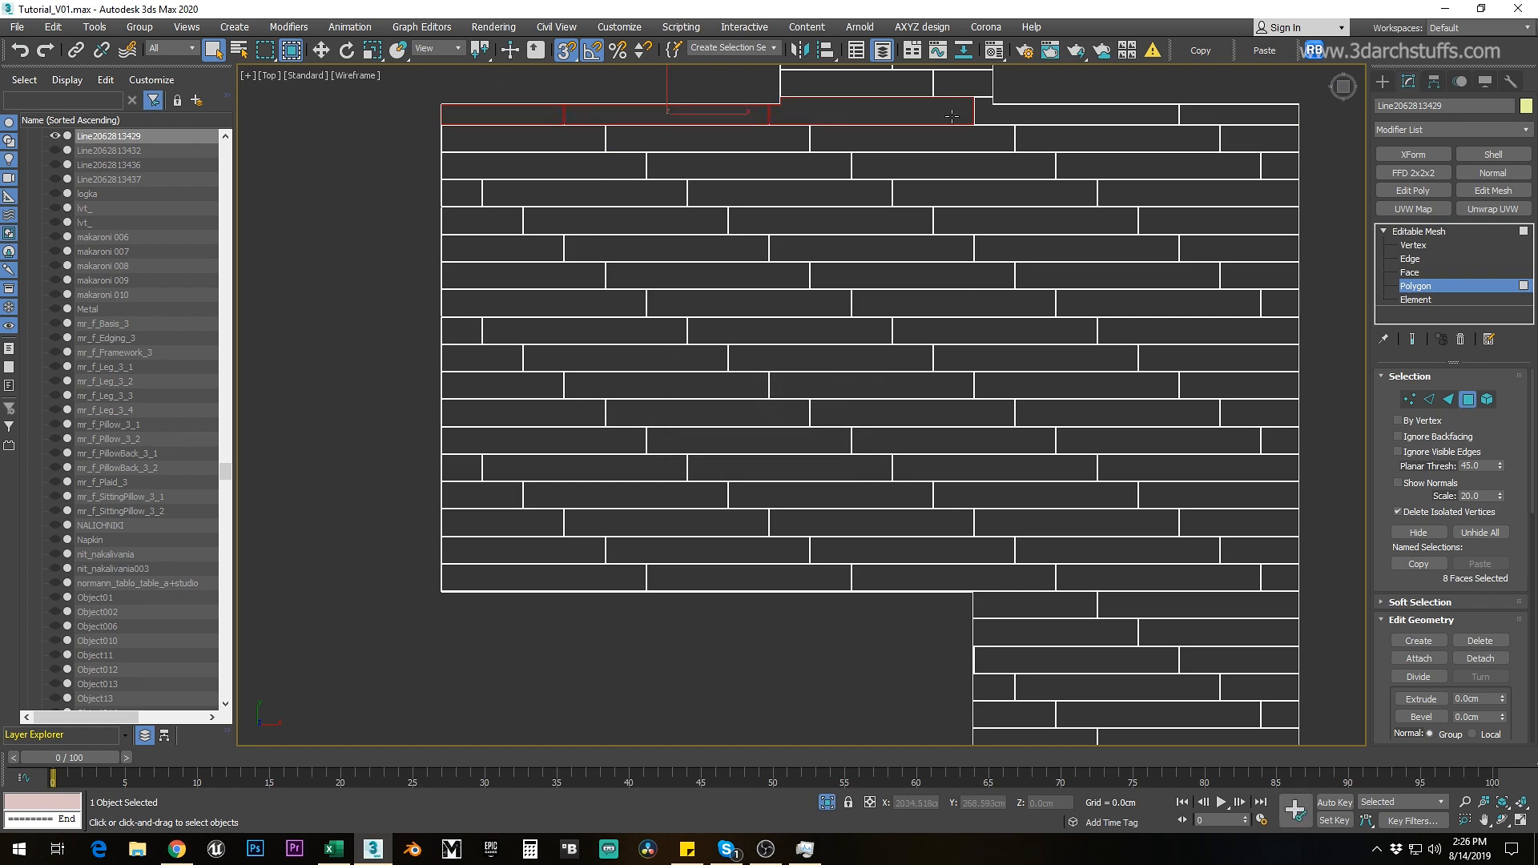
{"action": "left_click", "coordinate": [1201, 114], "text": "ctrl"}
{"action": "key", "text": "ctrl+d"}
{"action": "left_click", "coordinate": [821, 430]}
Step: Detach the top faces of the narrow extension's inner four rows and of its outer rows as two separate objects
{"action": "middle_click_drag", "start_coordinate": [865, 232], "coordinate": [795, 473]}
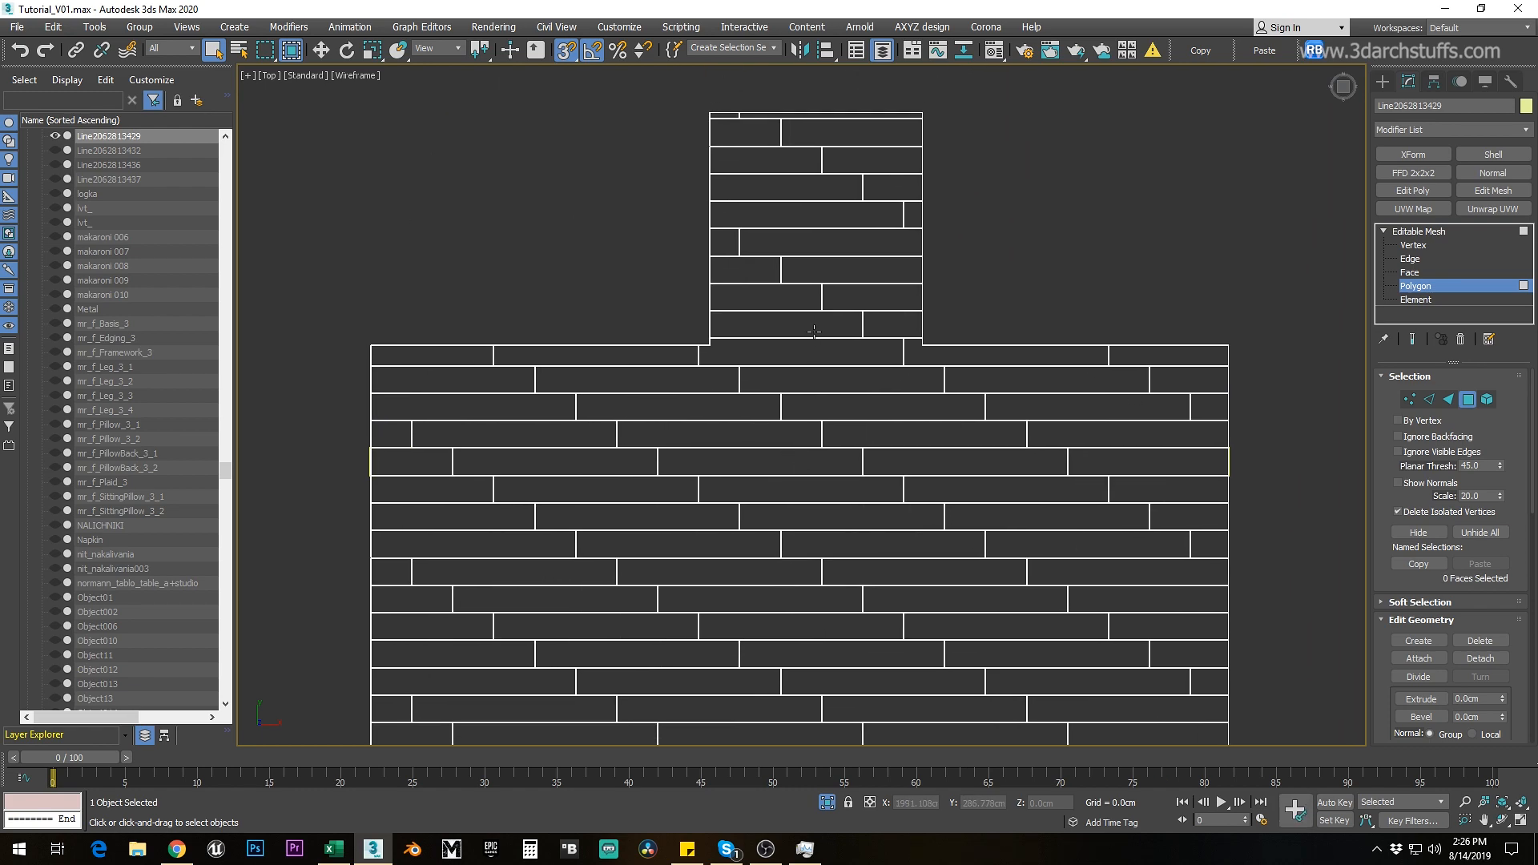
{"action": "key", "text": "ctrl+d"}
{"action": "left_click", "coordinate": [821, 433]}
{"action": "left_click", "coordinate": [895, 215]}
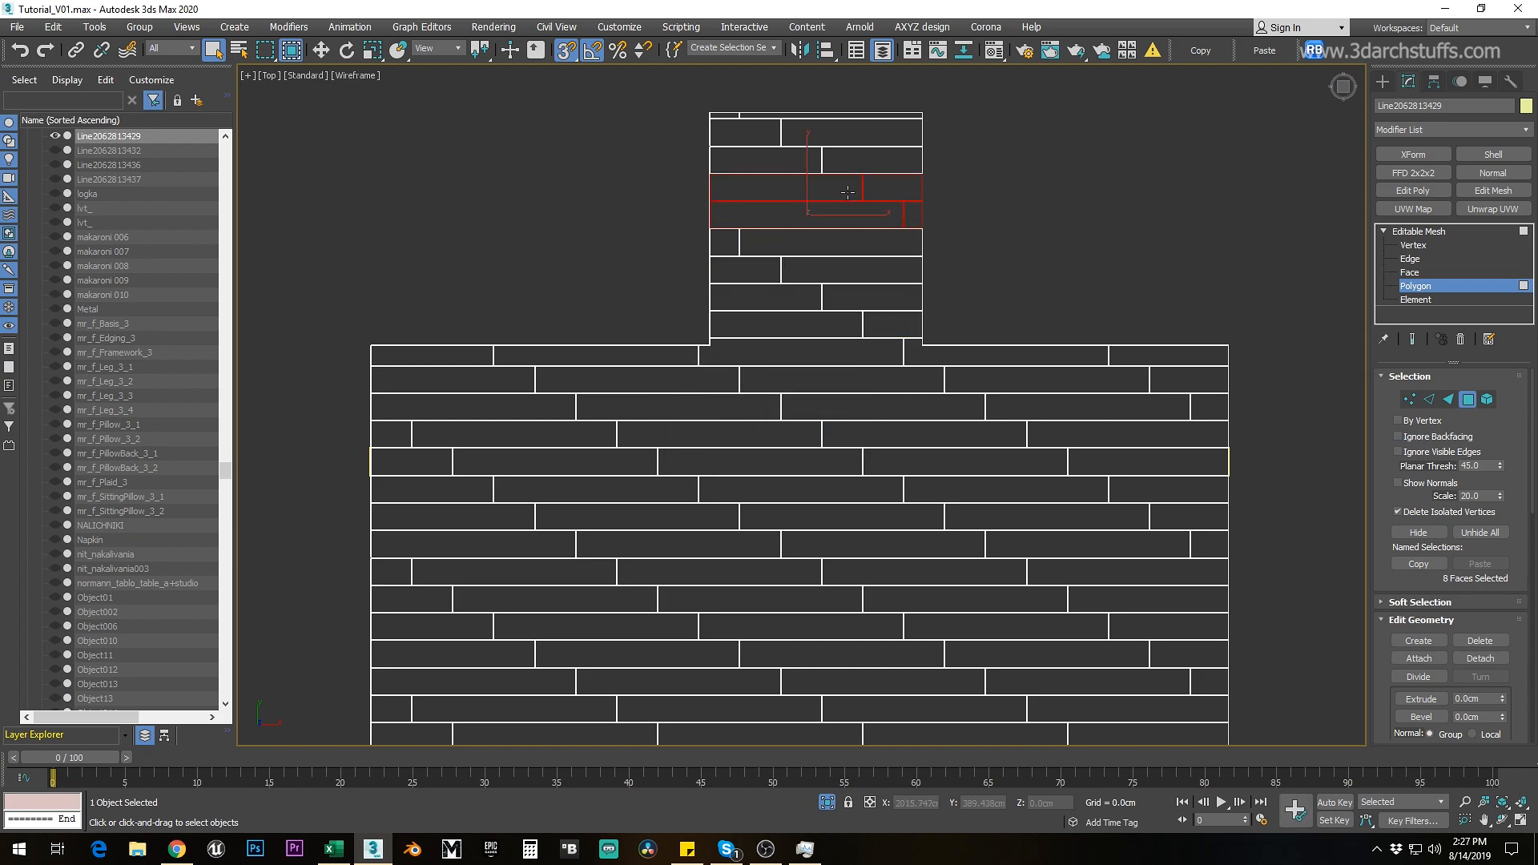
{"action": "scroll", "coordinate": [745, 103], "scroll_direction": "up", "scroll_amount": 2}
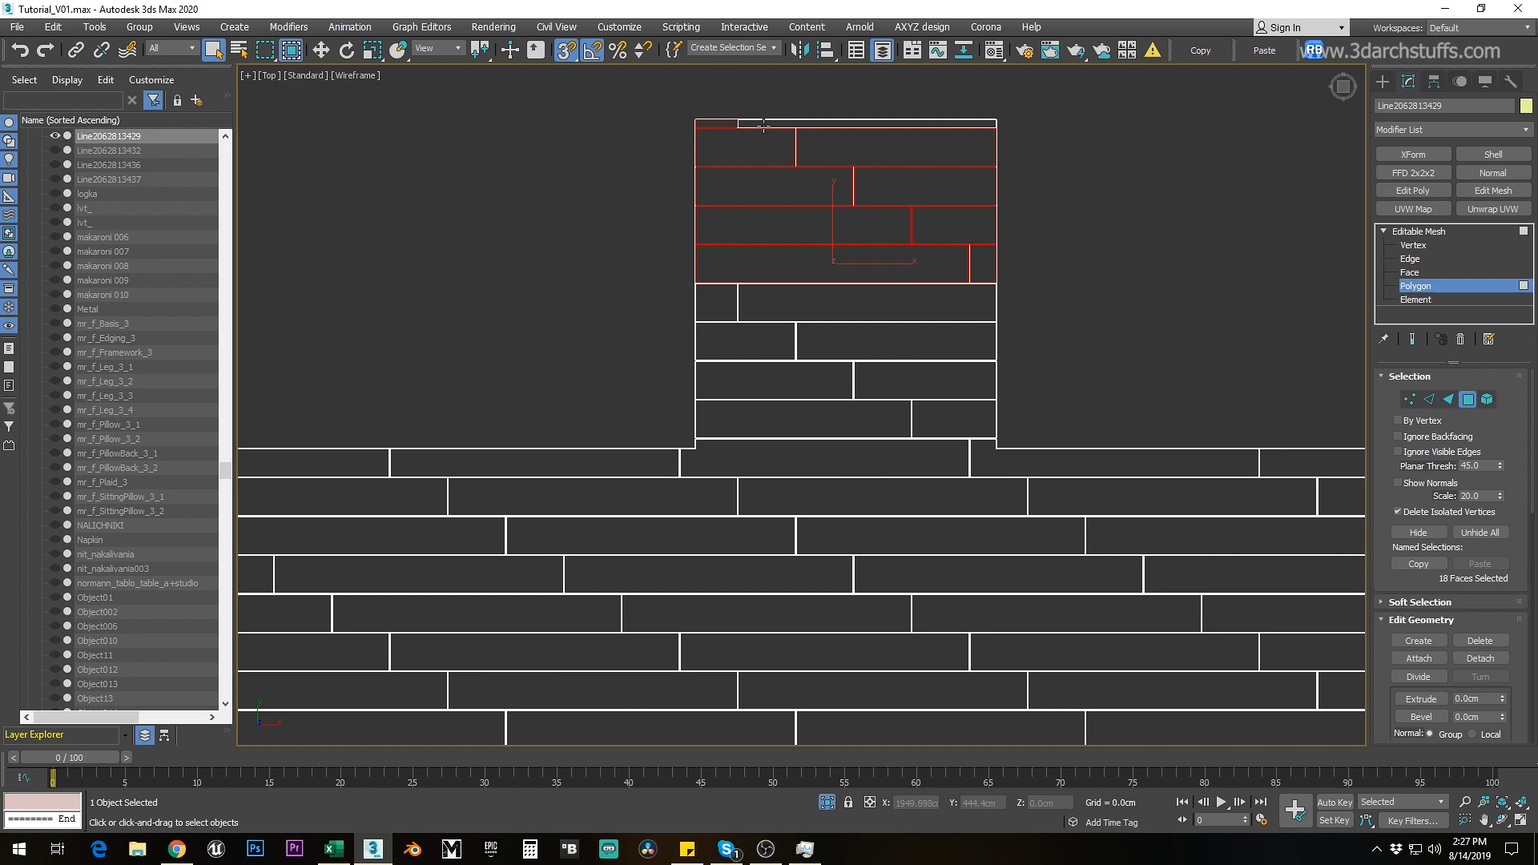
{"action": "key", "text": "ctrl+d"}
{"action": "left_click", "coordinate": [821, 431]}
Step: Detach the remaining faces of the narrow extension and of the adjoining wide rows as two separate objects
{"action": "scroll", "coordinate": [795, 387], "scroll_direction": "down", "scroll_amount": 2}
{"action": "left_click_drag", "start_coordinate": [803, 346], "coordinate": [959, 413]}
{"action": "key", "text": "ctrl+d"}
{"action": "left_click", "coordinate": [819, 437]}
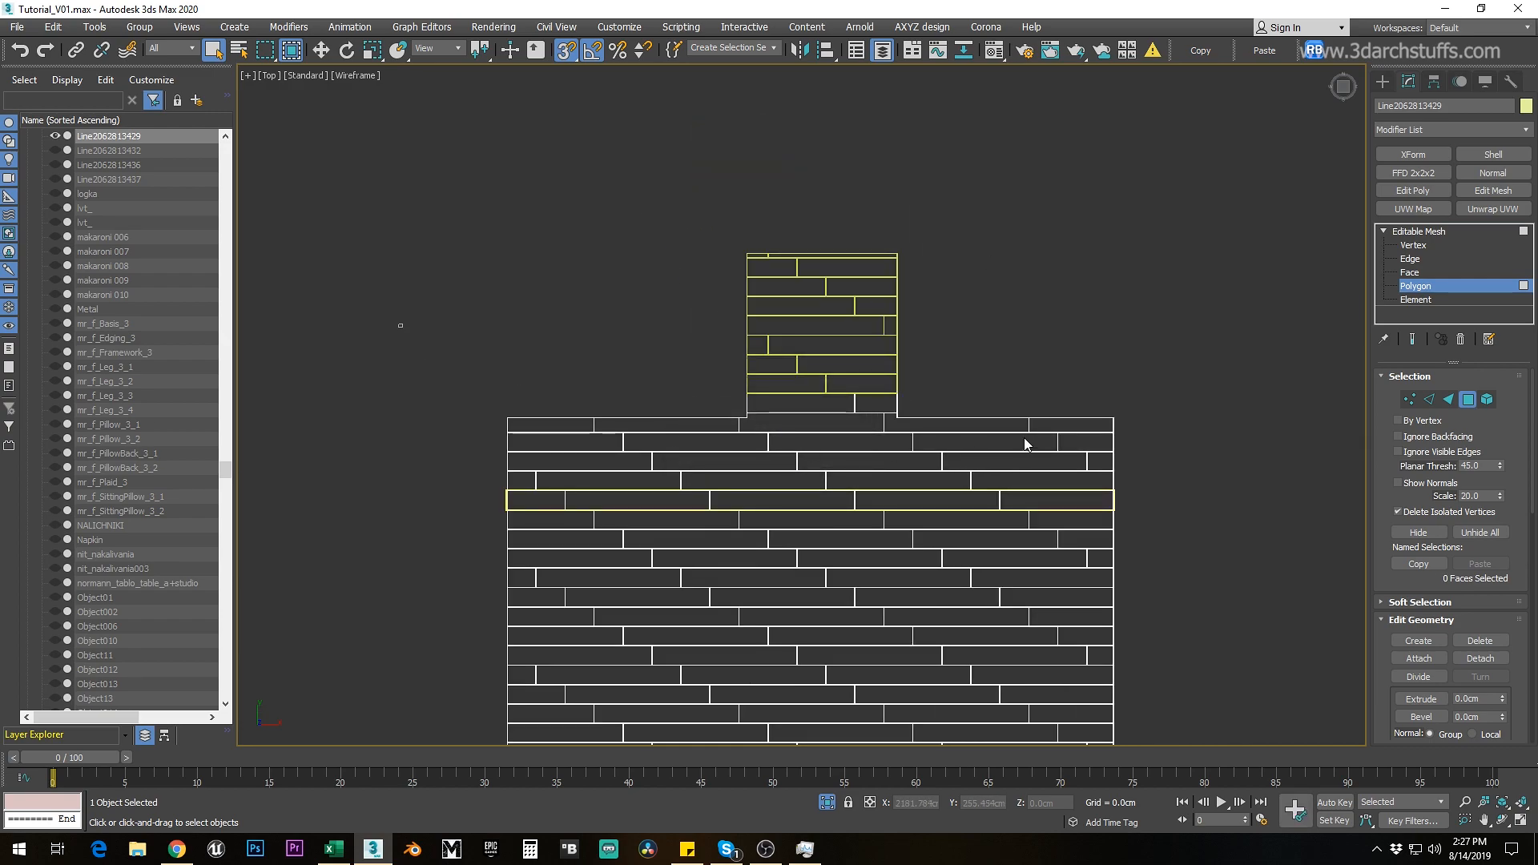
{"action": "left_click_drag", "start_coordinate": [1181, 500], "coordinate": [1184, 501]}
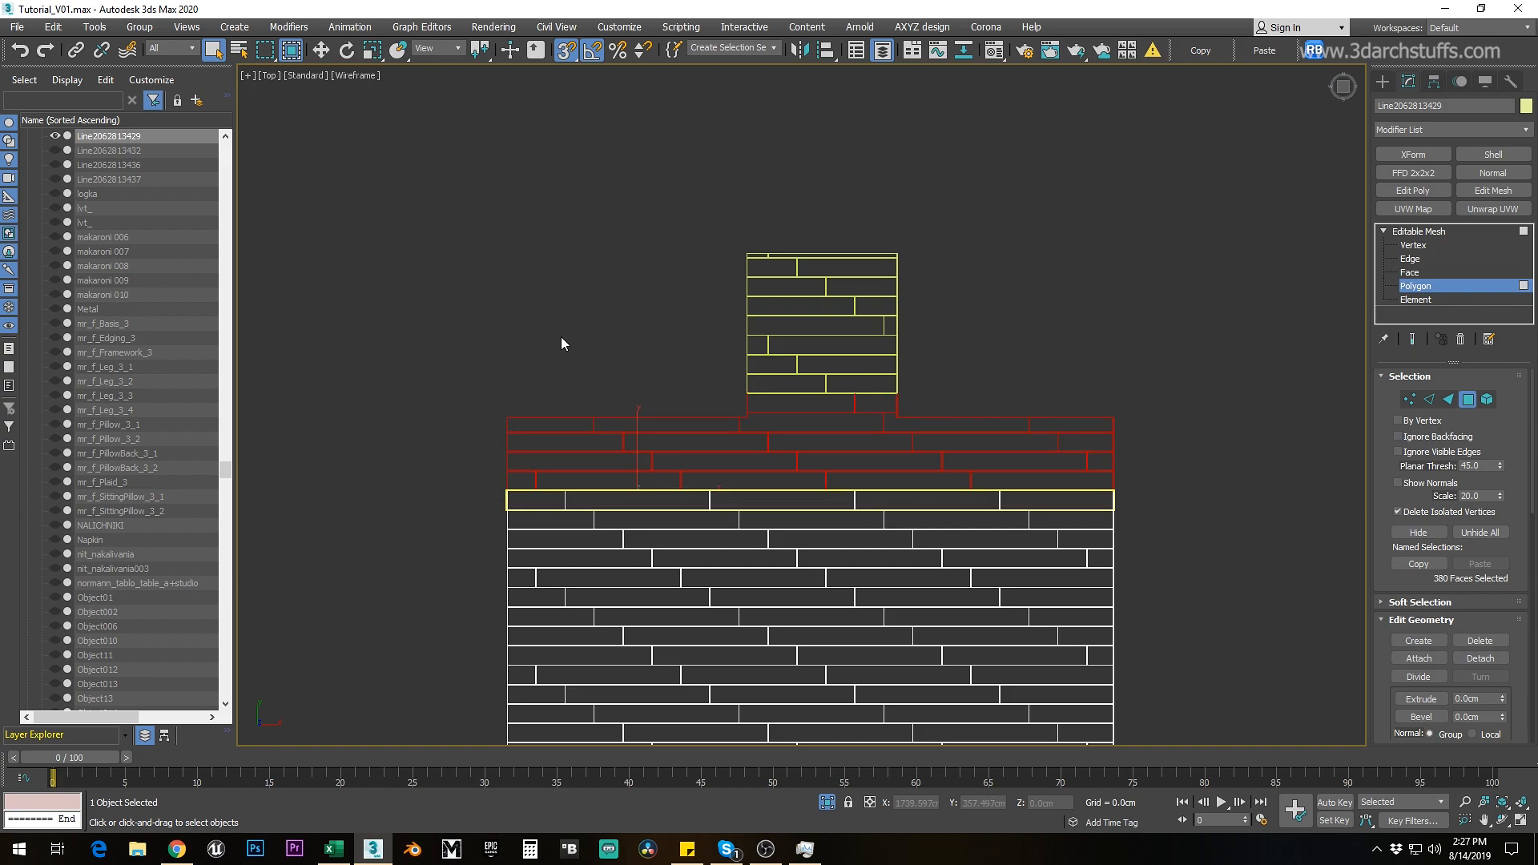
{"action": "key", "text": "ctrl+d"}
{"action": "left_click", "coordinate": [849, 422]}
Step: Detach the remaining faces of the next two bands of plank rows in the wide section as separate objects
{"action": "left_click_drag", "start_coordinate": [1121, 574], "coordinate": [1122, 575]}
{"action": "key", "text": "ctrl+d"}
{"action": "key", "text": "Return"}
{"action": "middle_click_drag", "start_coordinate": [891, 492], "coordinate": [854, 300]}
{"action": "left_click_drag", "start_coordinate": [1116, 462], "coordinate": [1116, 462]}
{"action": "key", "text": "ctrl+d"}
{"action": "key", "text": "Return"}
Step: Detach the remaining faces of the wide section's last two bands of plank rows as separate objects
{"action": "left_click_drag", "start_coordinate": [1117, 515], "coordinate": [1117, 516]}
{"action": "key", "text": "ctrl+d"}
{"action": "key", "text": "Return"}
{"action": "left_click_drag", "start_coordinate": [1155, 572], "coordinate": [1155, 572]}
{"action": "key", "text": "ctrl+d"}
{"action": "key", "text": "Return"}
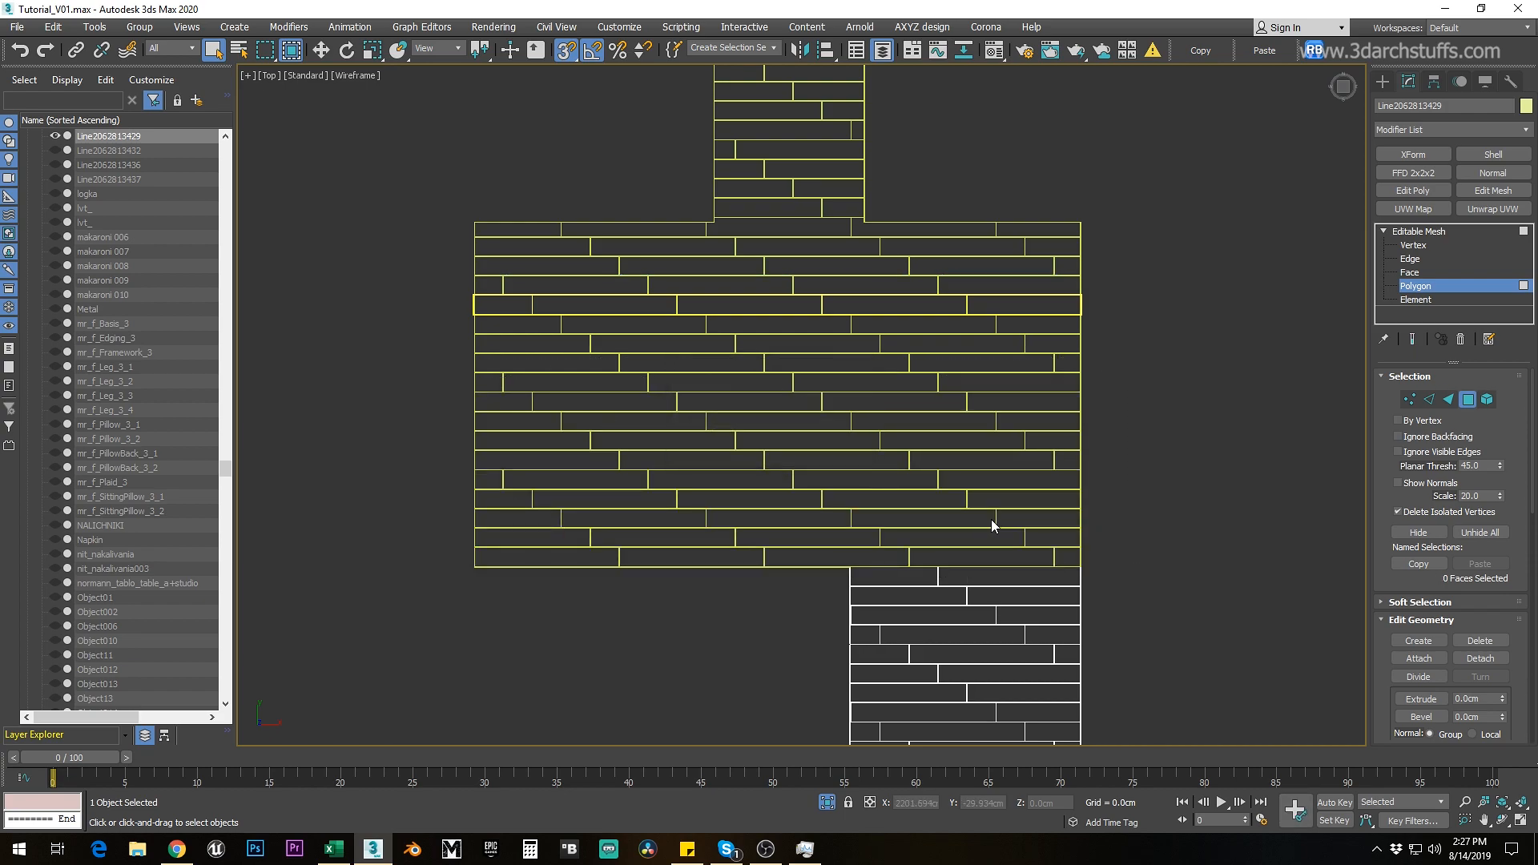
Step: Detach the remaining faces of the far arm's plank rows nearest the wide section as a separate object
{"action": "middle_click_drag", "start_coordinate": [964, 677], "coordinate": [861, 503]}
{"action": "left_click_drag", "start_coordinate": [1020, 543], "coordinate": [1020, 543]}
{"action": "left_click", "coordinate": [1479, 658]}
{"action": "left_click", "coordinate": [832, 435]}
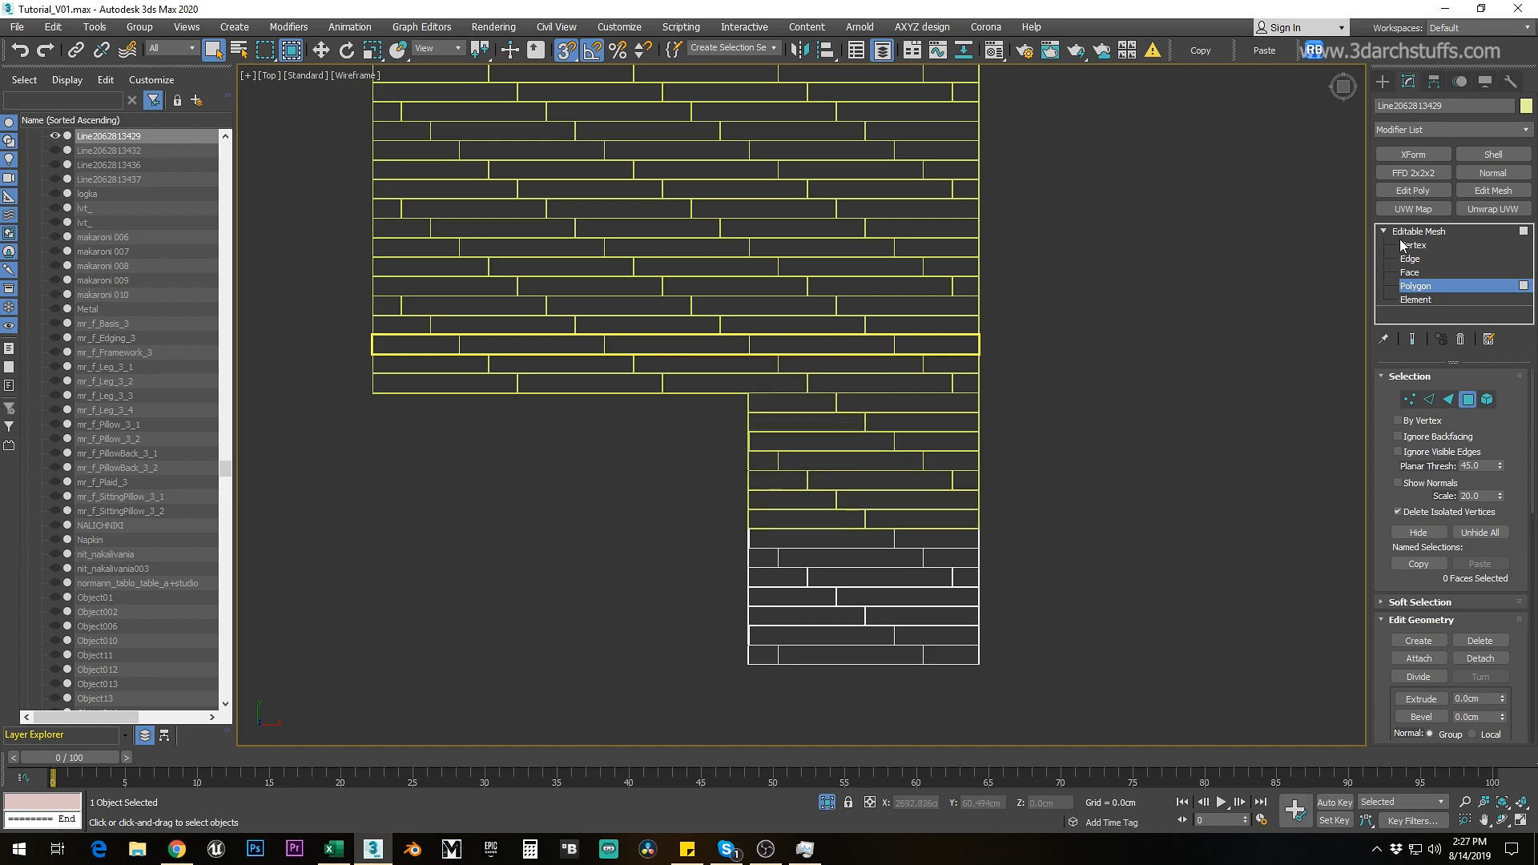
Step: Leave polygon level, clear the selection and show the whole floor in a shaded perspective view
{"action": "left_click", "coordinate": [1404, 232]}
{"action": "scroll", "coordinate": [978, 427], "scroll_direction": "down", "scroll_amount": 6}
{"action": "middle_click_drag", "start_coordinate": [978, 427], "coordinate": [994, 367], "text": "alt"}
{"action": "key", "text": "F3"}
{"action": "scroll", "coordinate": [881, 436], "scroll_direction": "up", "scroll_amount": 6}
{"action": "middle_click_drag", "start_coordinate": [956, 467], "coordinate": [795, 162]}
{"action": "left_click", "coordinate": [1059, 447]}
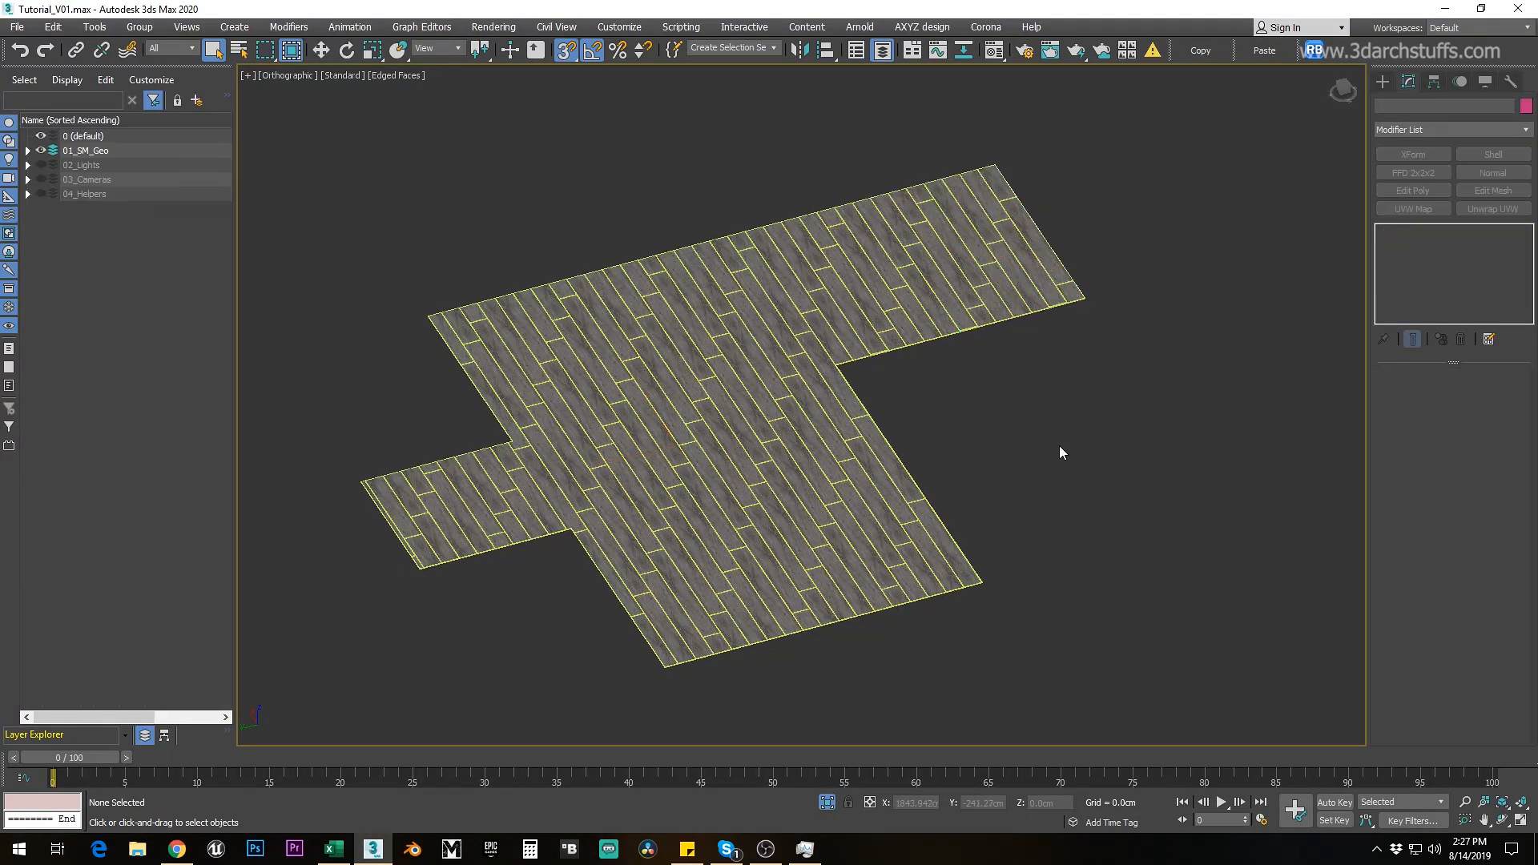
{"action": "key", "text": "p"}
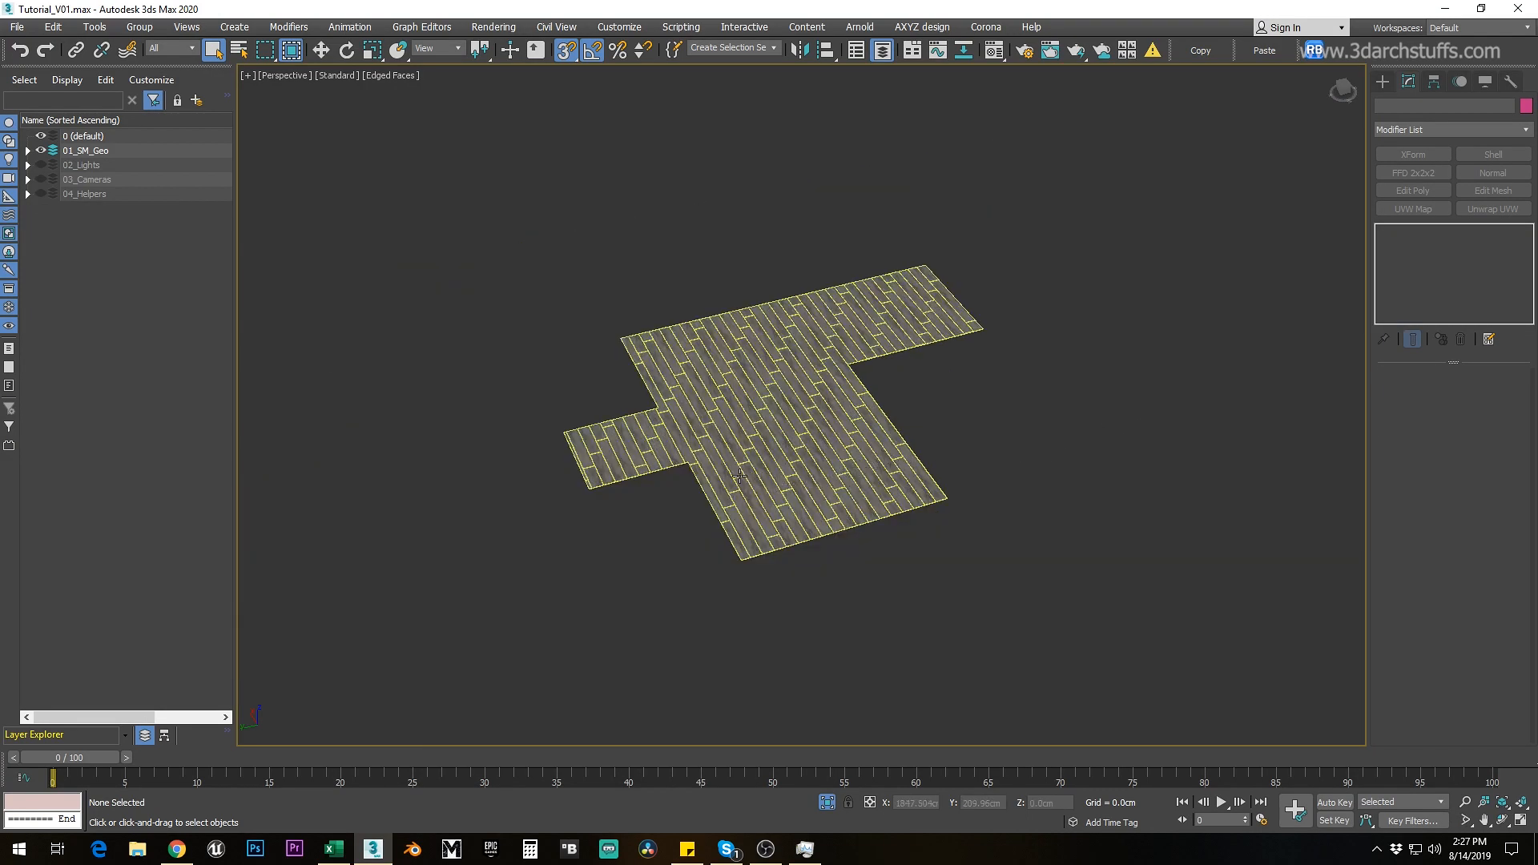
{"action": "key", "text": "z"}
Step: Check the separated floor pieces by selecting the plank rows one after another
{"action": "left_click", "coordinate": [668, 506]}
{"action": "left_click", "coordinate": [689, 486]}
{"action": "left_click", "coordinate": [709, 438]}
{"action": "left_click", "coordinate": [732, 430]}
{"action": "left_click", "coordinate": [735, 426]}
{"action": "left_click", "coordinate": [752, 401]}
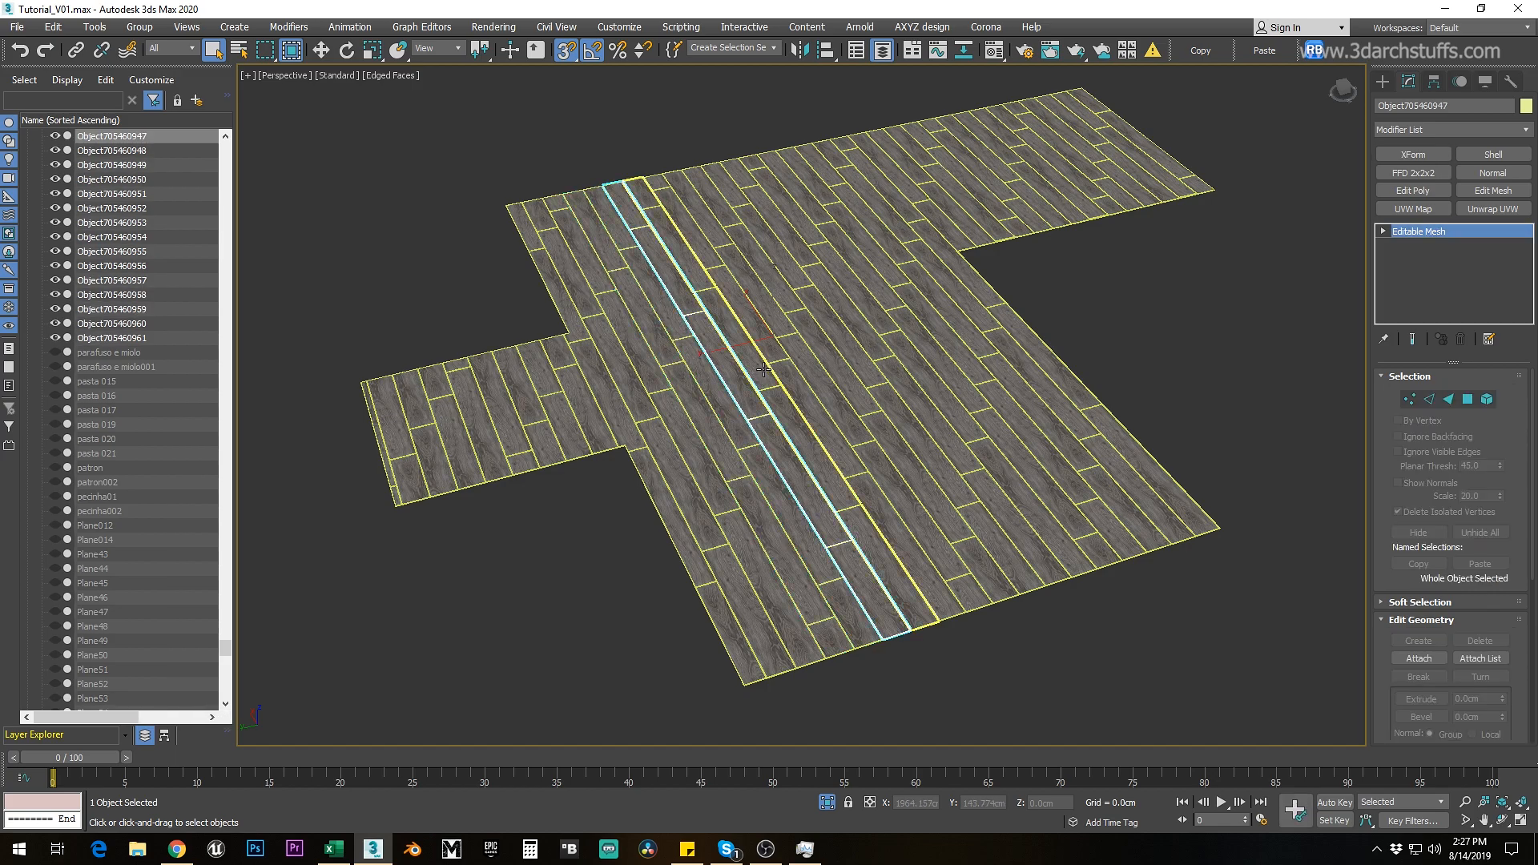
{"action": "left_click", "coordinate": [762, 371]}
{"action": "left_click", "coordinate": [774, 348]}
{"action": "left_click", "coordinate": [781, 327]}
{"action": "left_click", "coordinate": [787, 310]}
{"action": "left_click", "coordinate": [792, 290]}
{"action": "left_click", "coordinate": [766, 471]}
{"action": "left_click", "coordinate": [788, 460]}
{"action": "left_click", "coordinate": [794, 410]}
{"action": "left_click", "coordinate": [776, 372]}
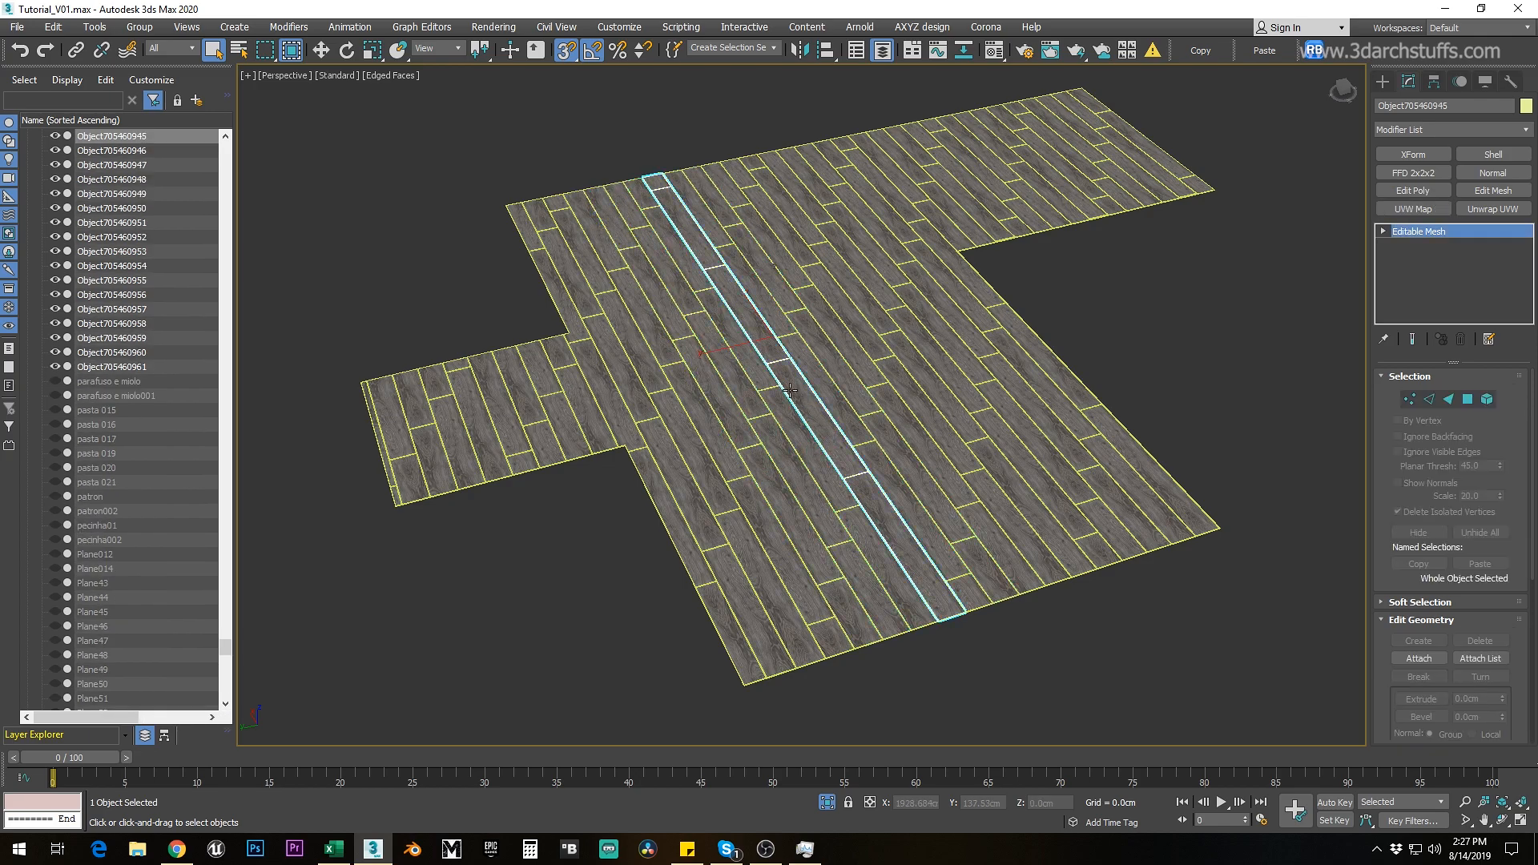
Step: Delete all isolated floor pieces and exit isolation to bring back the rest of the scene
{"action": "key", "text": "ctrl+a"}
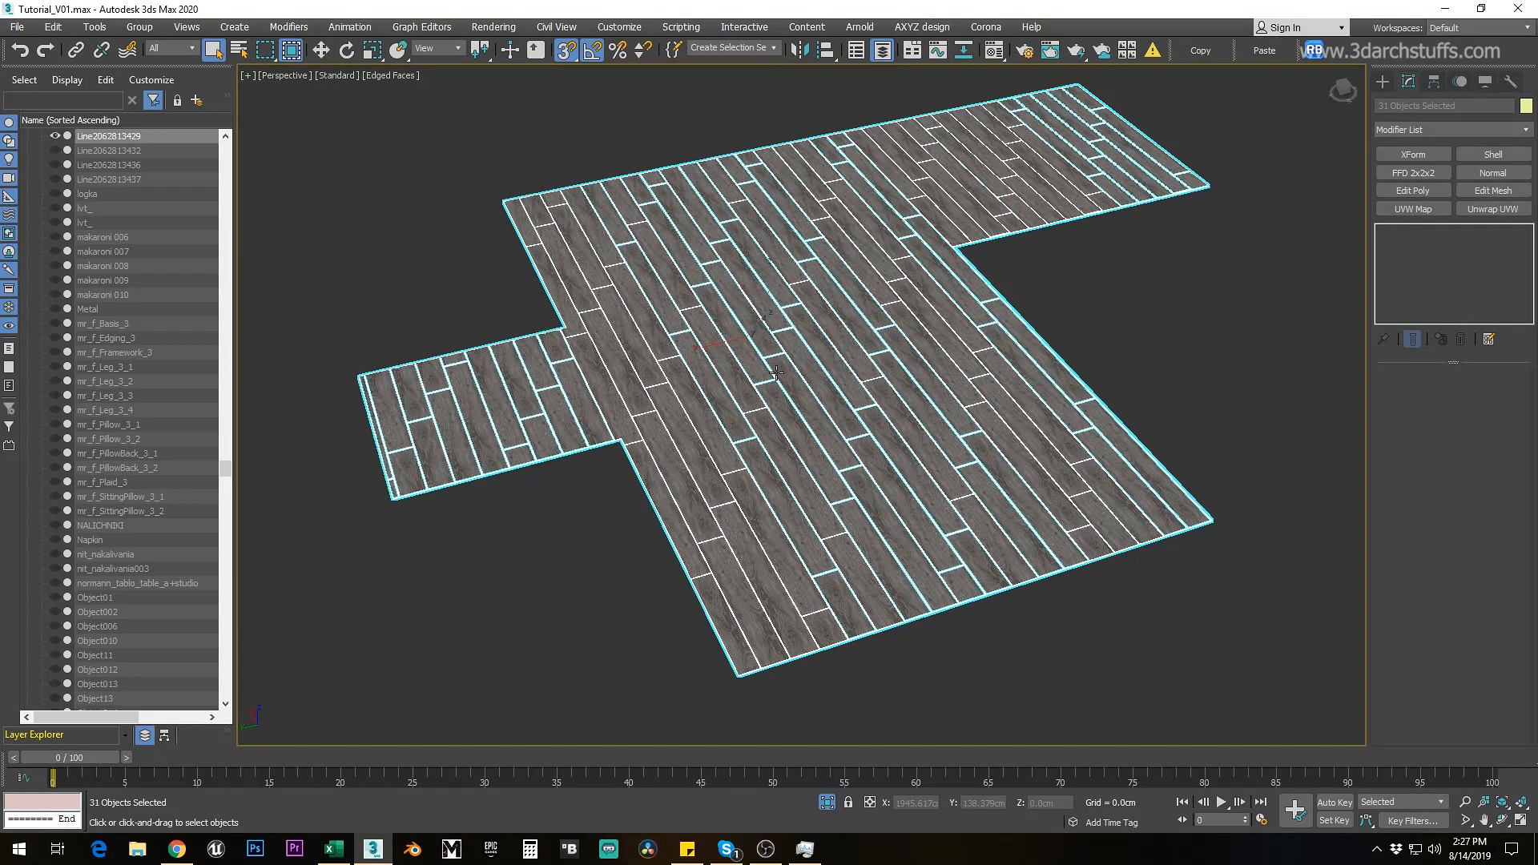
{"action": "key", "text": "Delete"}
{"action": "left_click", "coordinate": [828, 804]}
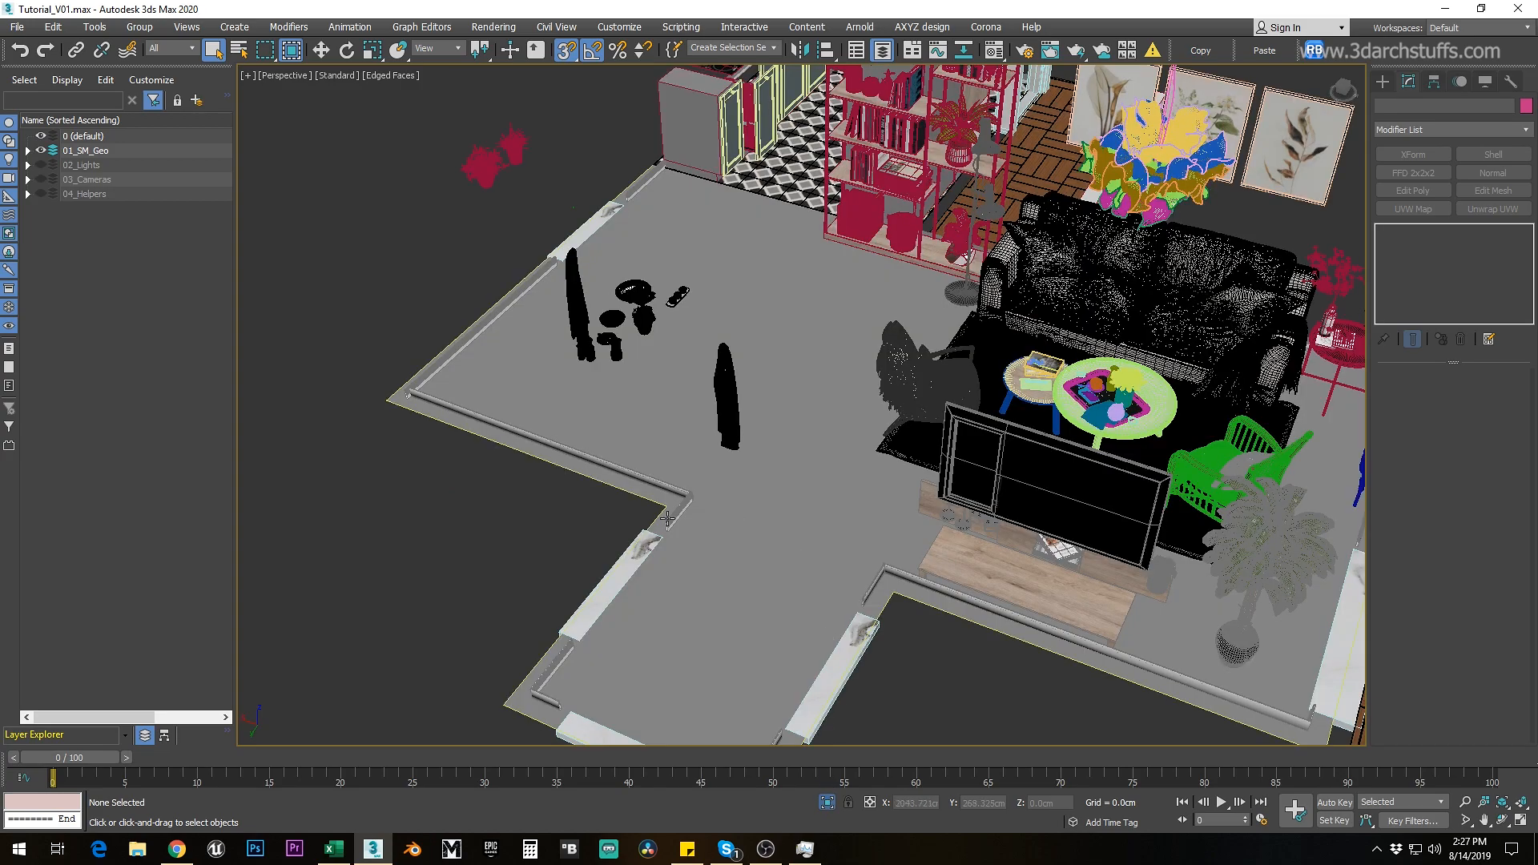
Step: Isolate the large flat floor slab for inspection, delete it and exit isolation to bring back the scene
{"action": "left_click", "coordinate": [824, 439]}
{"action": "key", "text": "alt+q"}
{"action": "middle_click_drag", "start_coordinate": [784, 450], "coordinate": [858, 458], "text": "alt"}
{"action": "scroll", "coordinate": [820, 464], "scroll_direction": "up", "scroll_amount": 3}
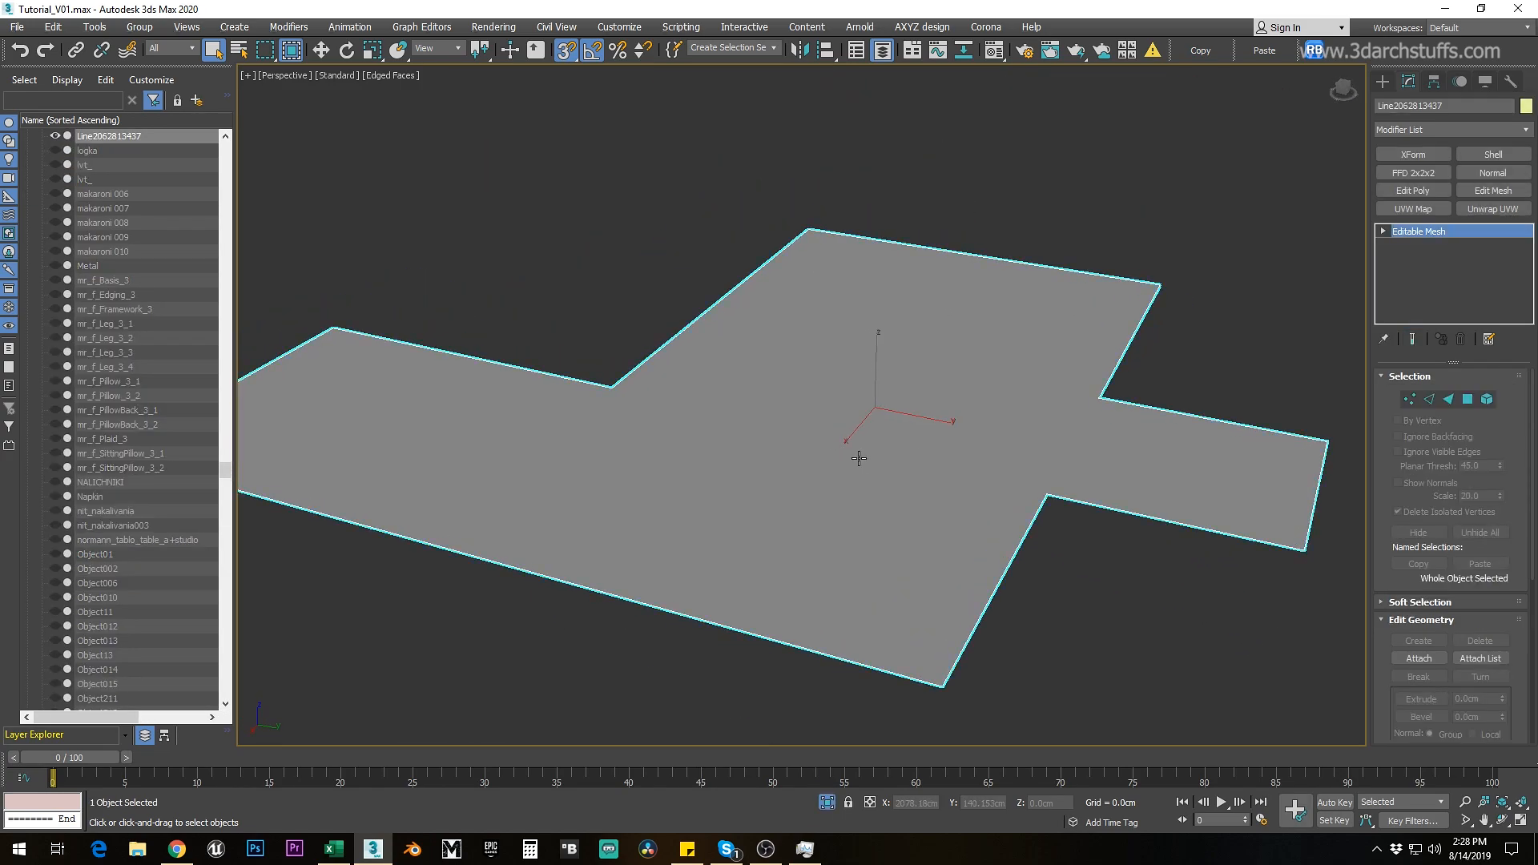
{"action": "middle_click_drag", "start_coordinate": [868, 545], "coordinate": [889, 381], "text": "alt"}
{"action": "scroll", "coordinate": [889, 381], "scroll_direction": "up", "scroll_amount": 4}
{"action": "middle_click_drag", "start_coordinate": [896, 264], "coordinate": [872, 611]}
{"action": "key", "text": "Delete"}
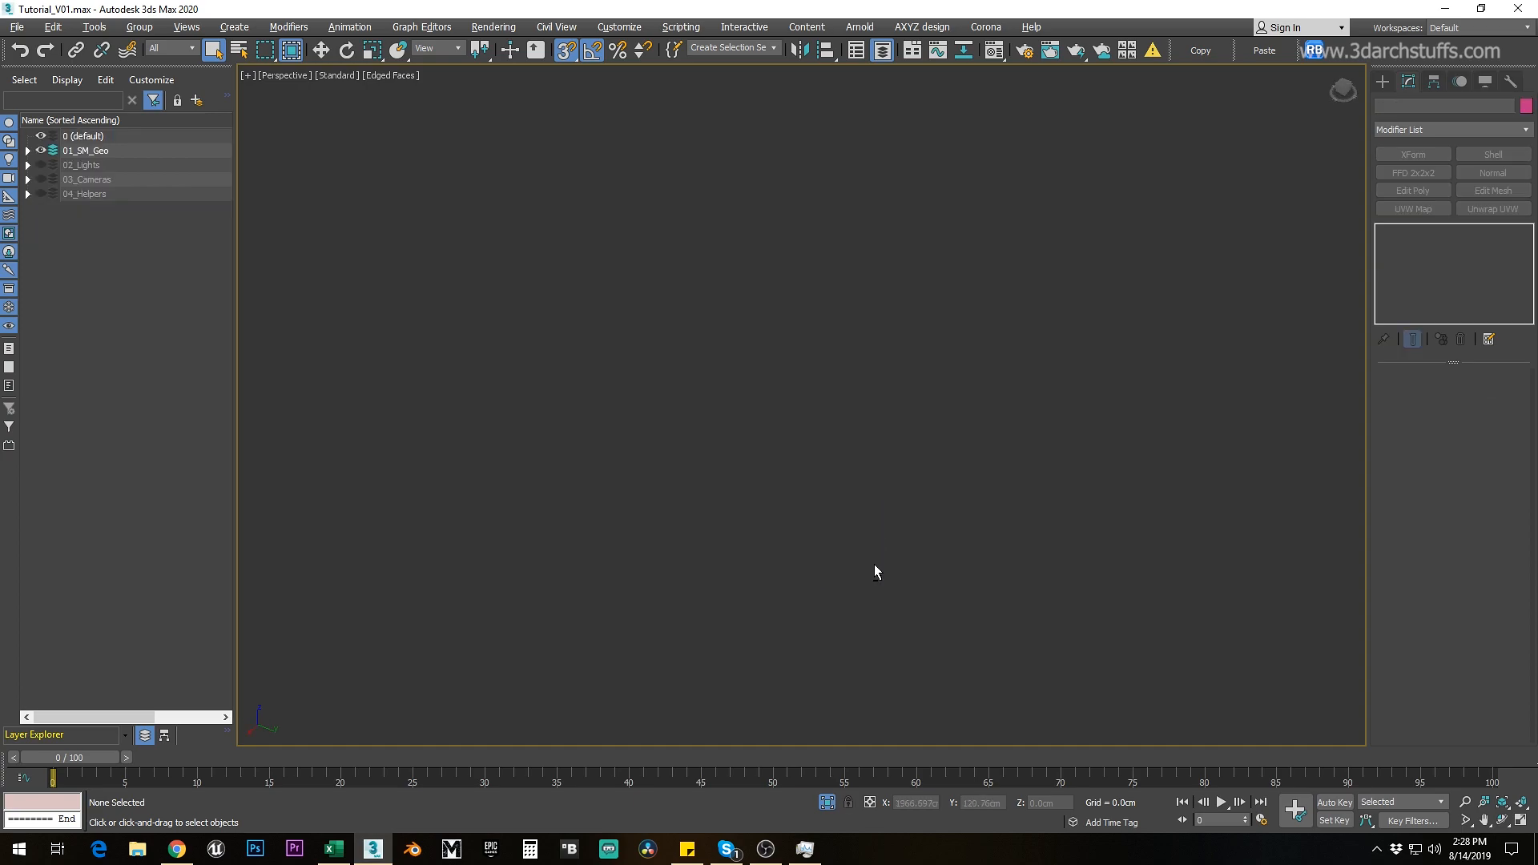
{"action": "left_click", "coordinate": [828, 802]}
Step: Select all six skirting board objects around the room's perimeter and isolate them
{"action": "scroll", "coordinate": [740, 453], "scroll_direction": "up", "scroll_amount": 5}
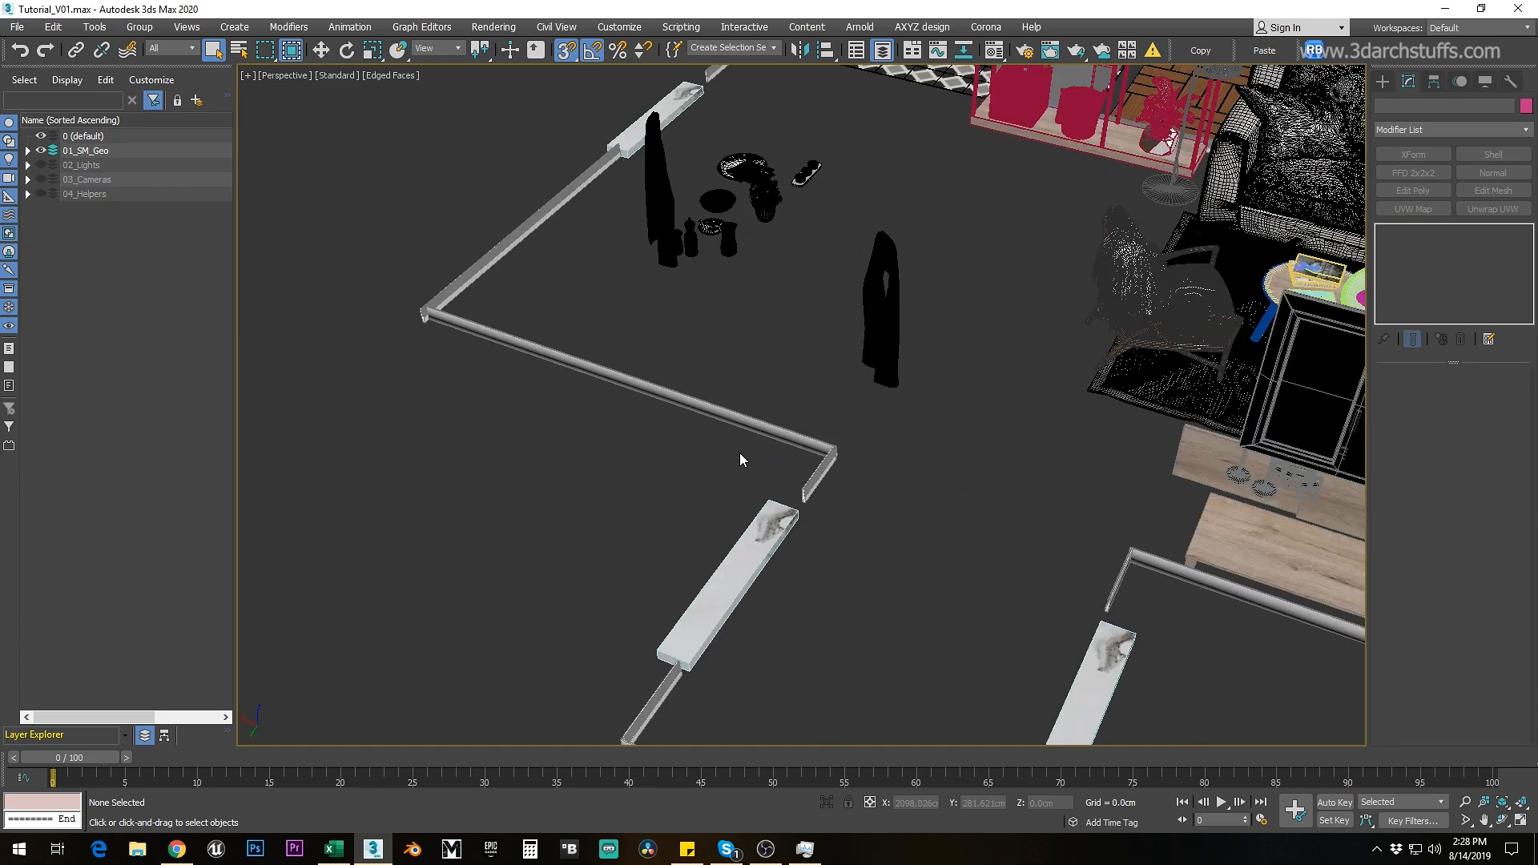
{"action": "left_click", "coordinate": [738, 418]}
{"action": "key", "text": "alt+q"}
{"action": "middle_click_drag", "start_coordinate": [892, 410], "coordinate": [940, 422], "text": "alt"}
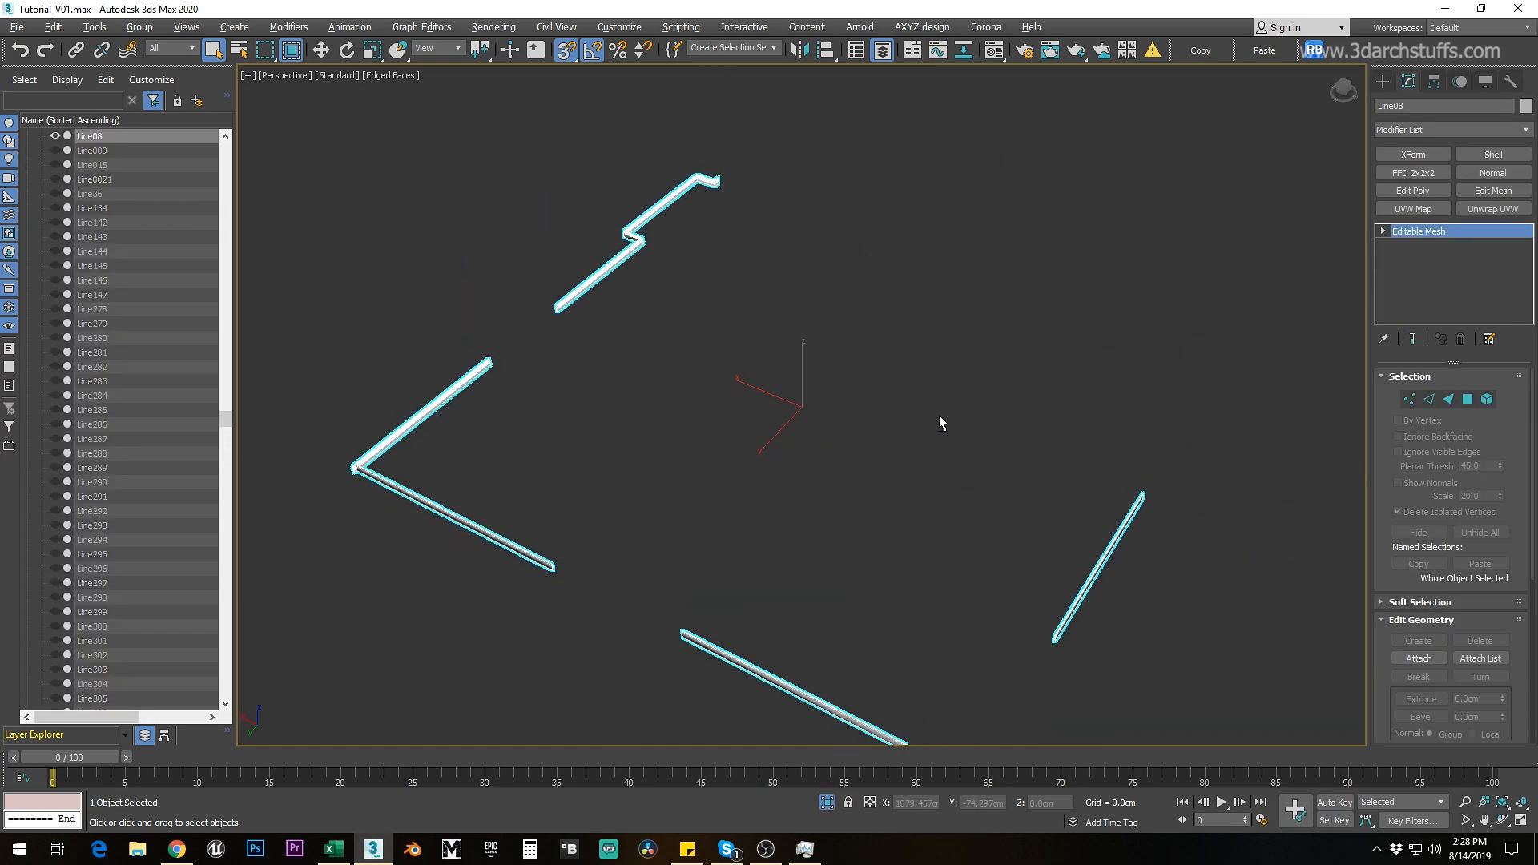
{"action": "left_click", "coordinate": [825, 800]}
{"action": "left_click", "coordinate": [798, 519], "text": "ctrl"}
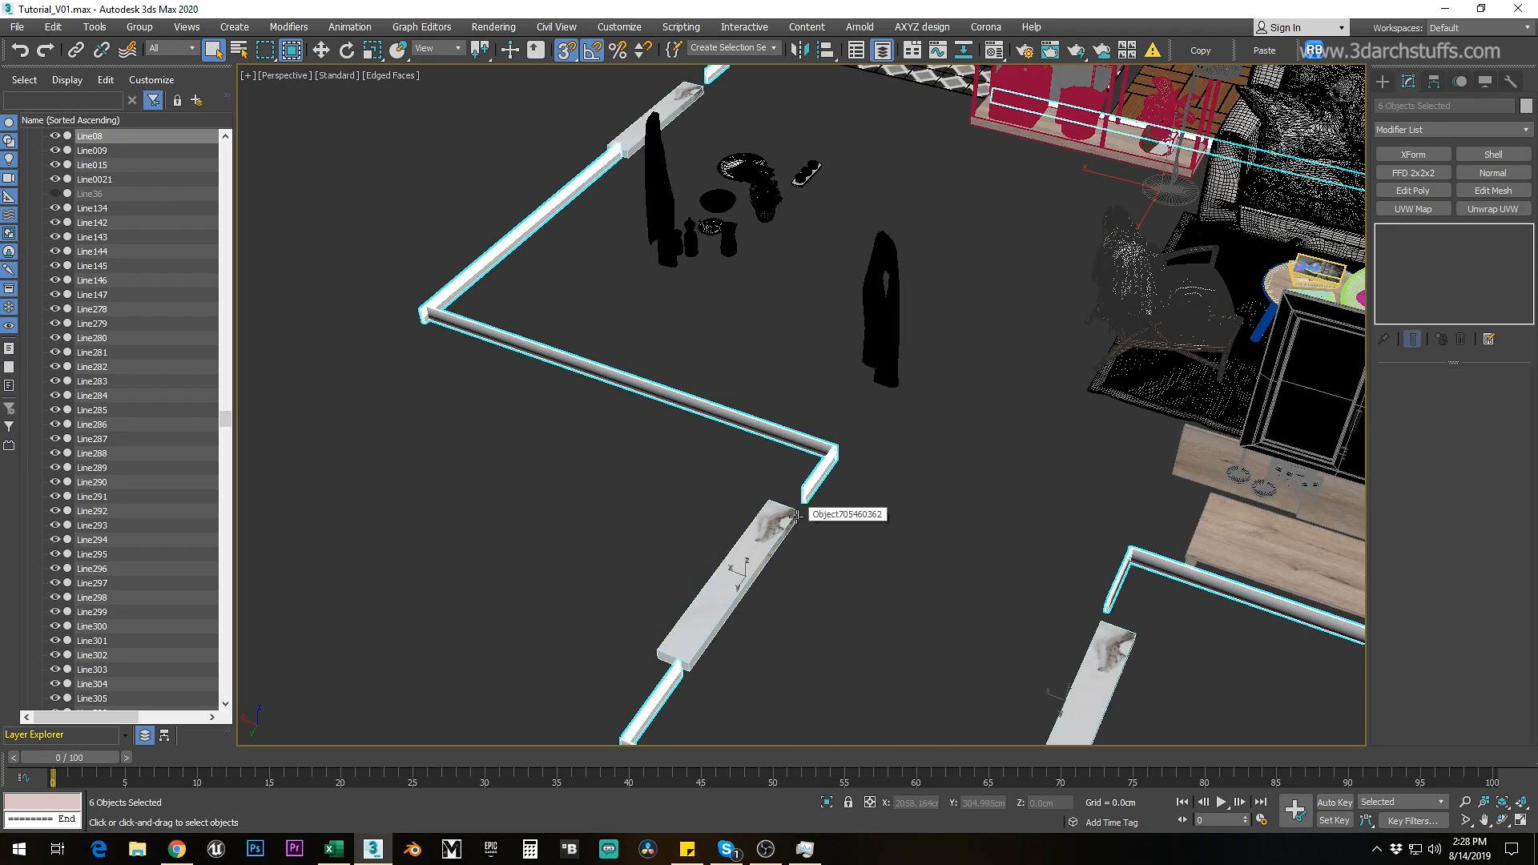
{"action": "key", "text": "alt+q"}
{"action": "middle_click_drag", "start_coordinate": [979, 429], "coordinate": [820, 447], "text": "alt"}
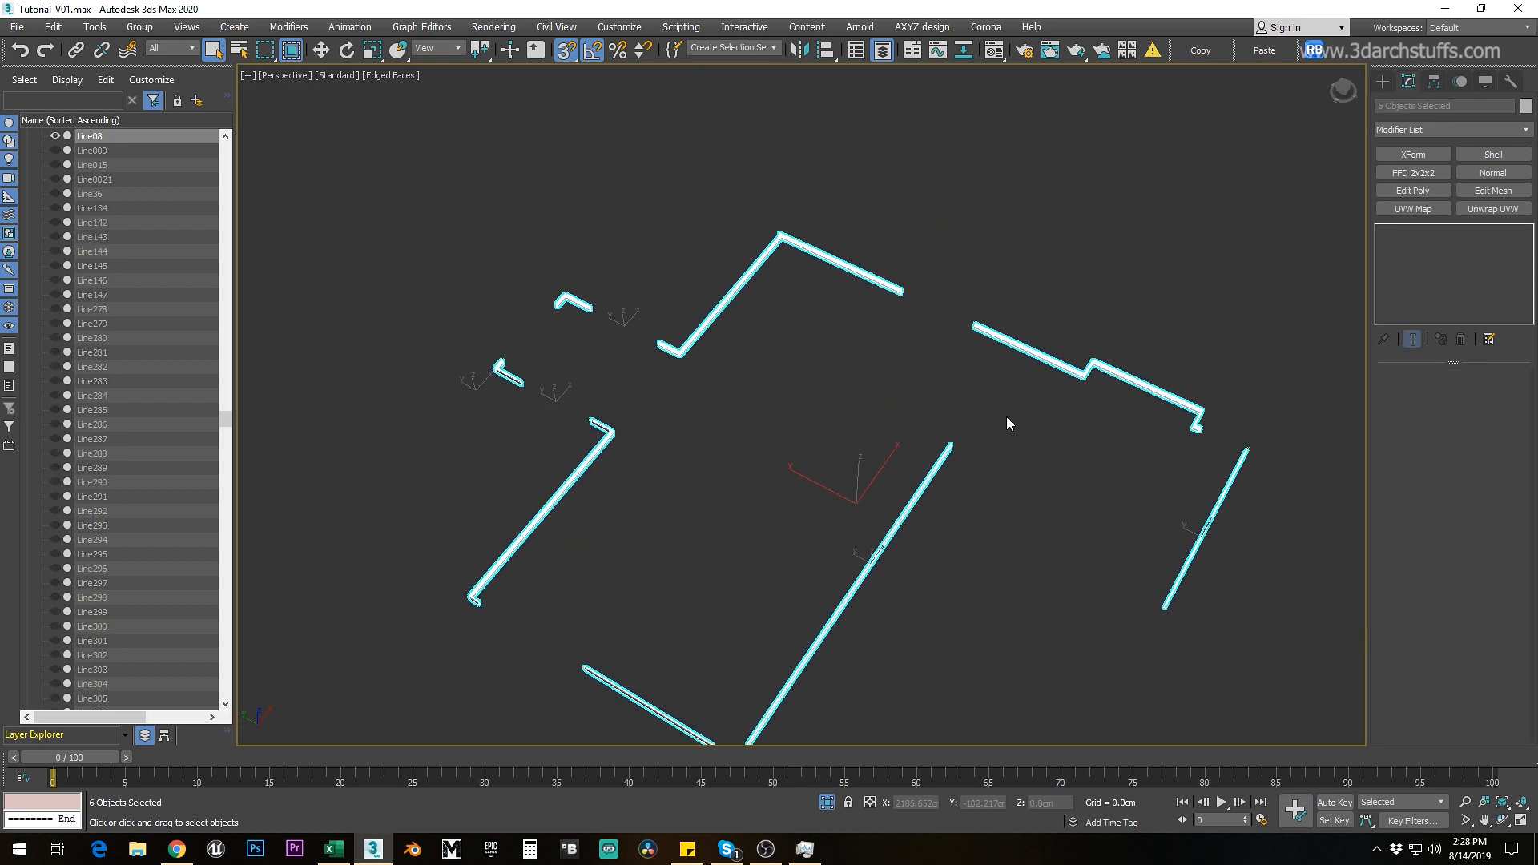
Step: Apply one Edit Mesh modifier to all six skirting board objects and switch to Polygon level
{"action": "left_click", "coordinate": [1008, 415]}
{"action": "scroll", "coordinate": [1023, 392], "scroll_direction": "up", "scroll_amount": 5}
{"action": "middle_click_drag", "start_coordinate": [1034, 389], "coordinate": [910, 439]}
{"action": "left_click", "coordinate": [935, 389]}
{"action": "scroll", "coordinate": [927, 394], "scroll_direction": "down", "scroll_amount": 5}
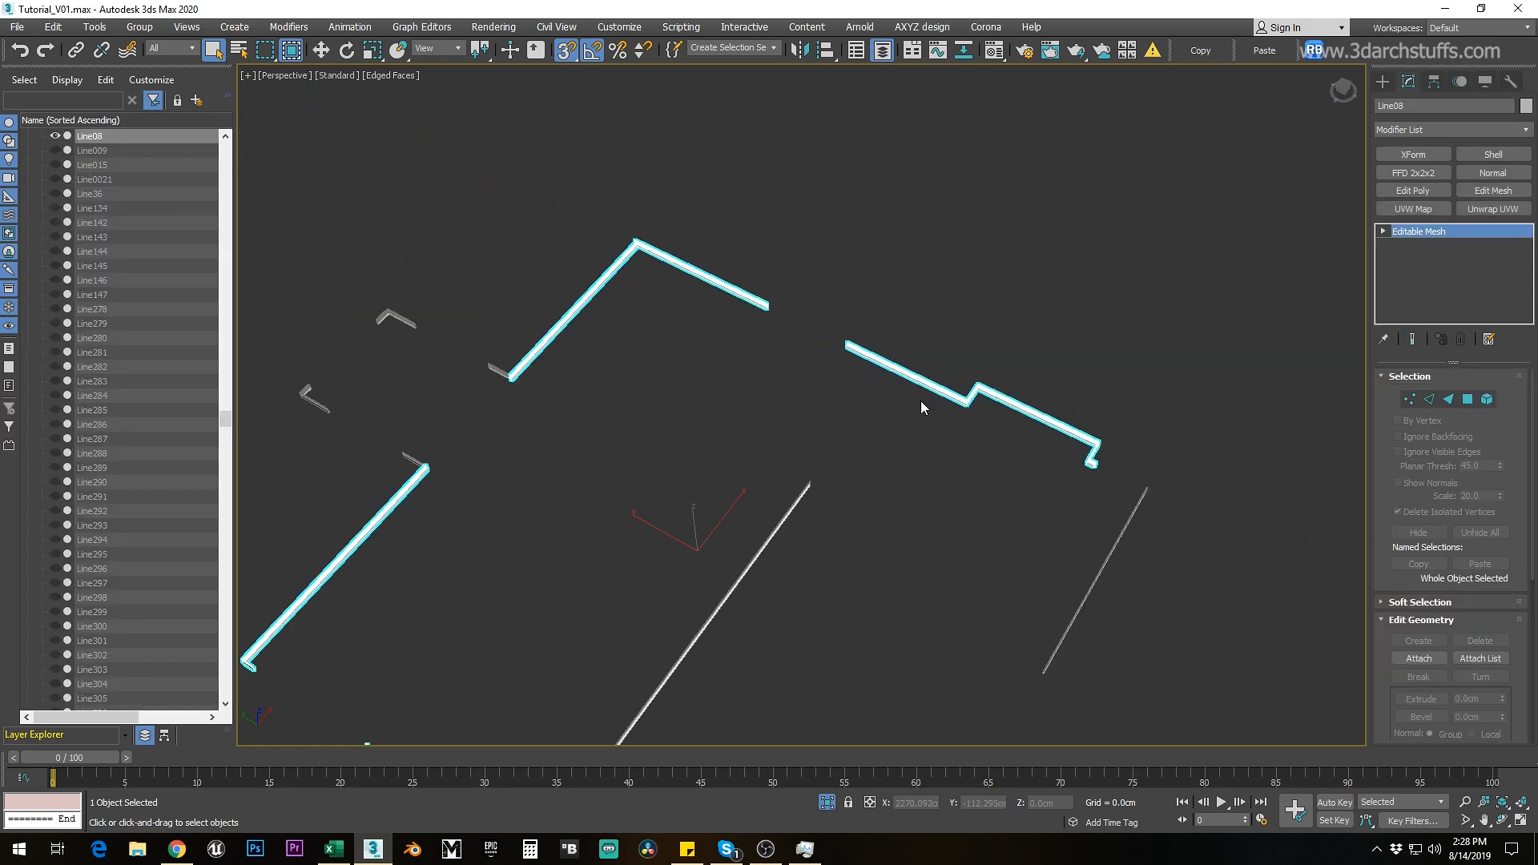
{"action": "key", "text": "ctrl+a"}
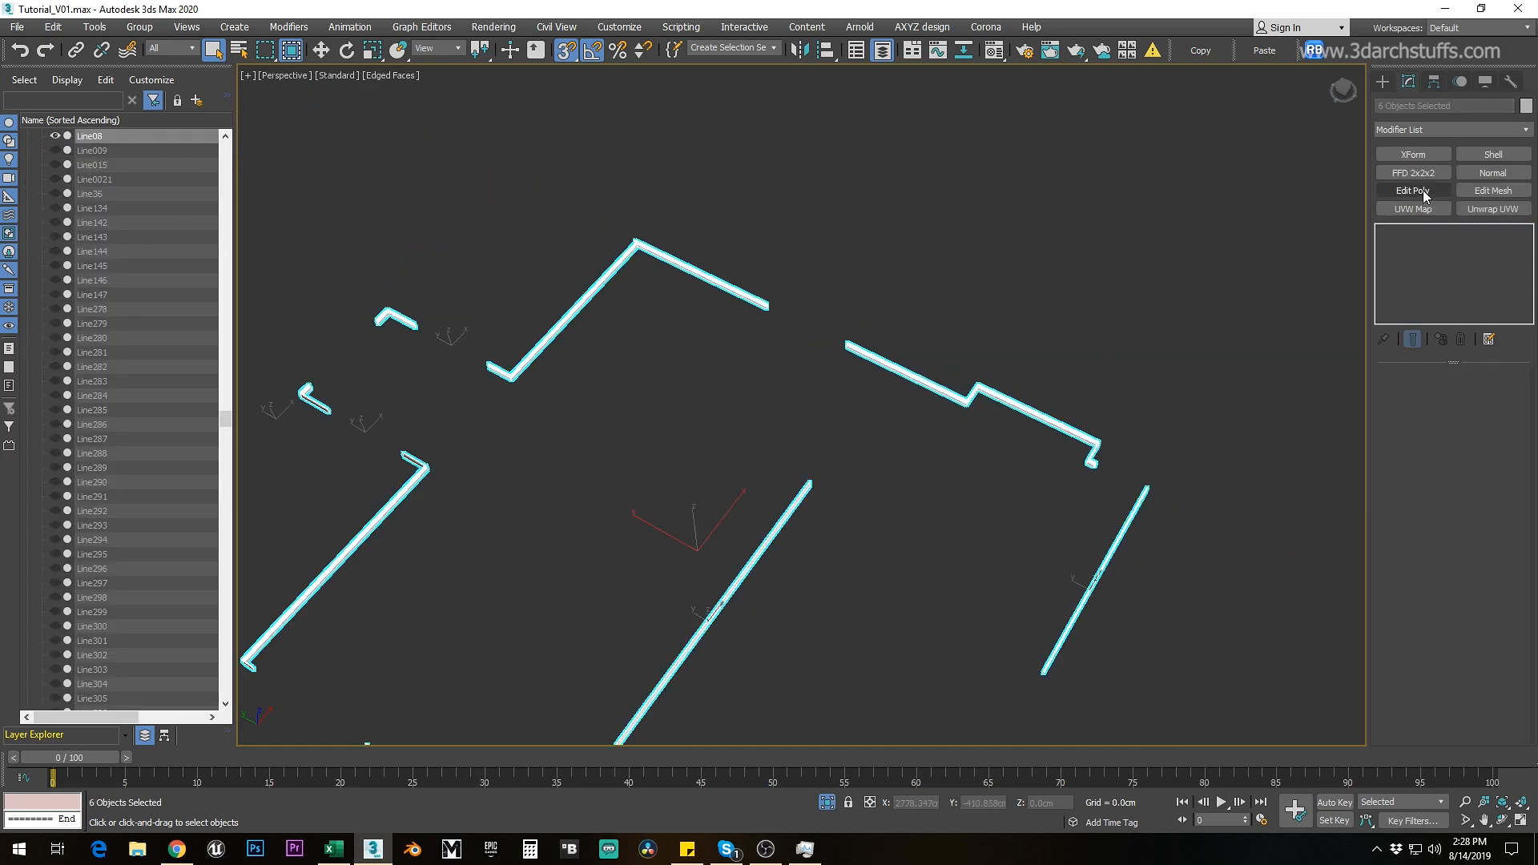
{"action": "left_click", "coordinate": [1480, 192]}
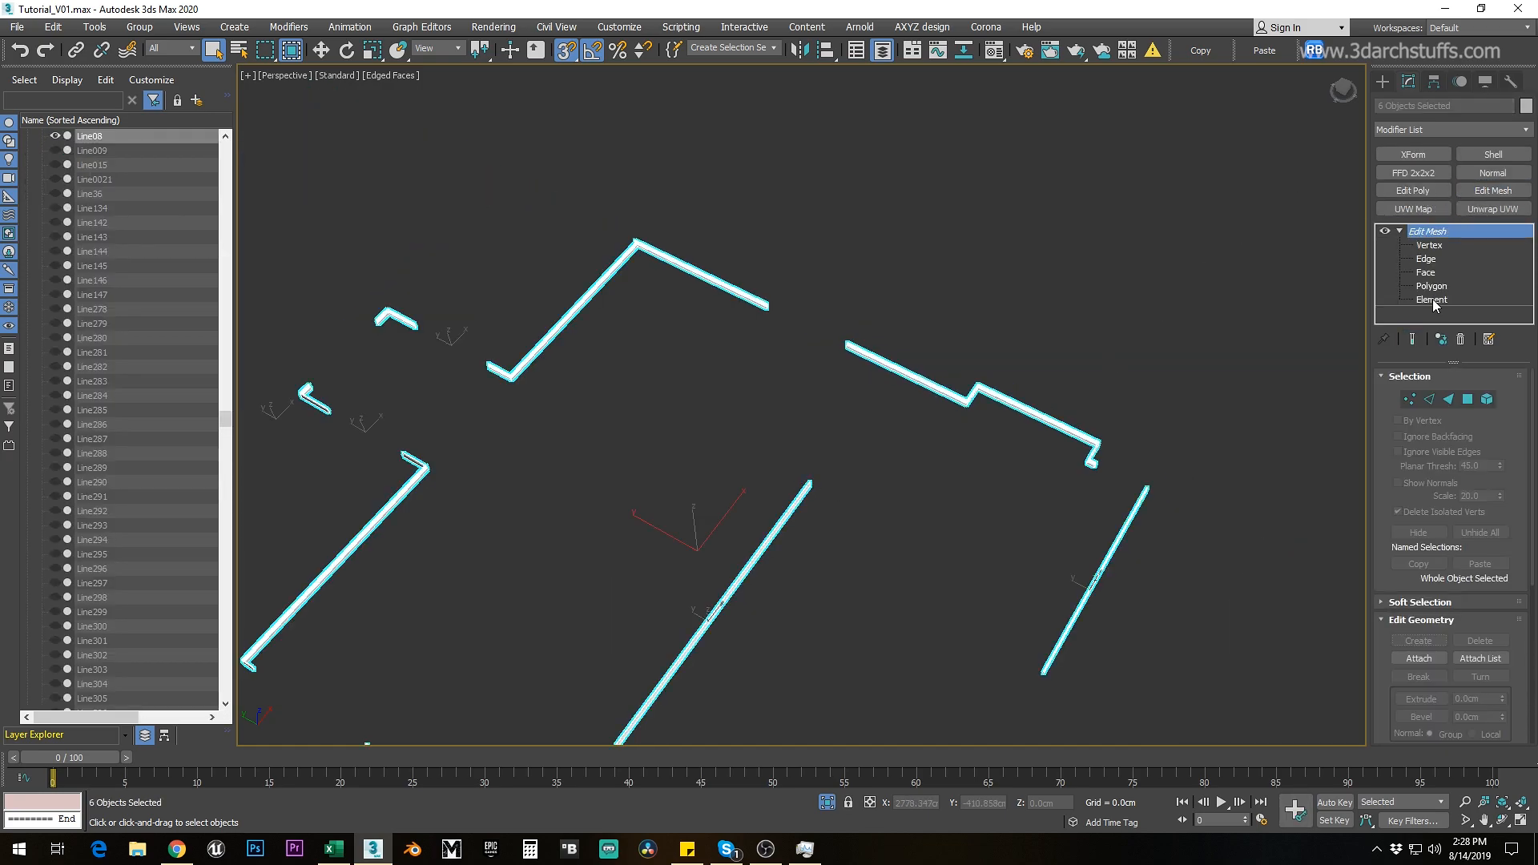
{"action": "left_click", "coordinate": [1431, 286]}
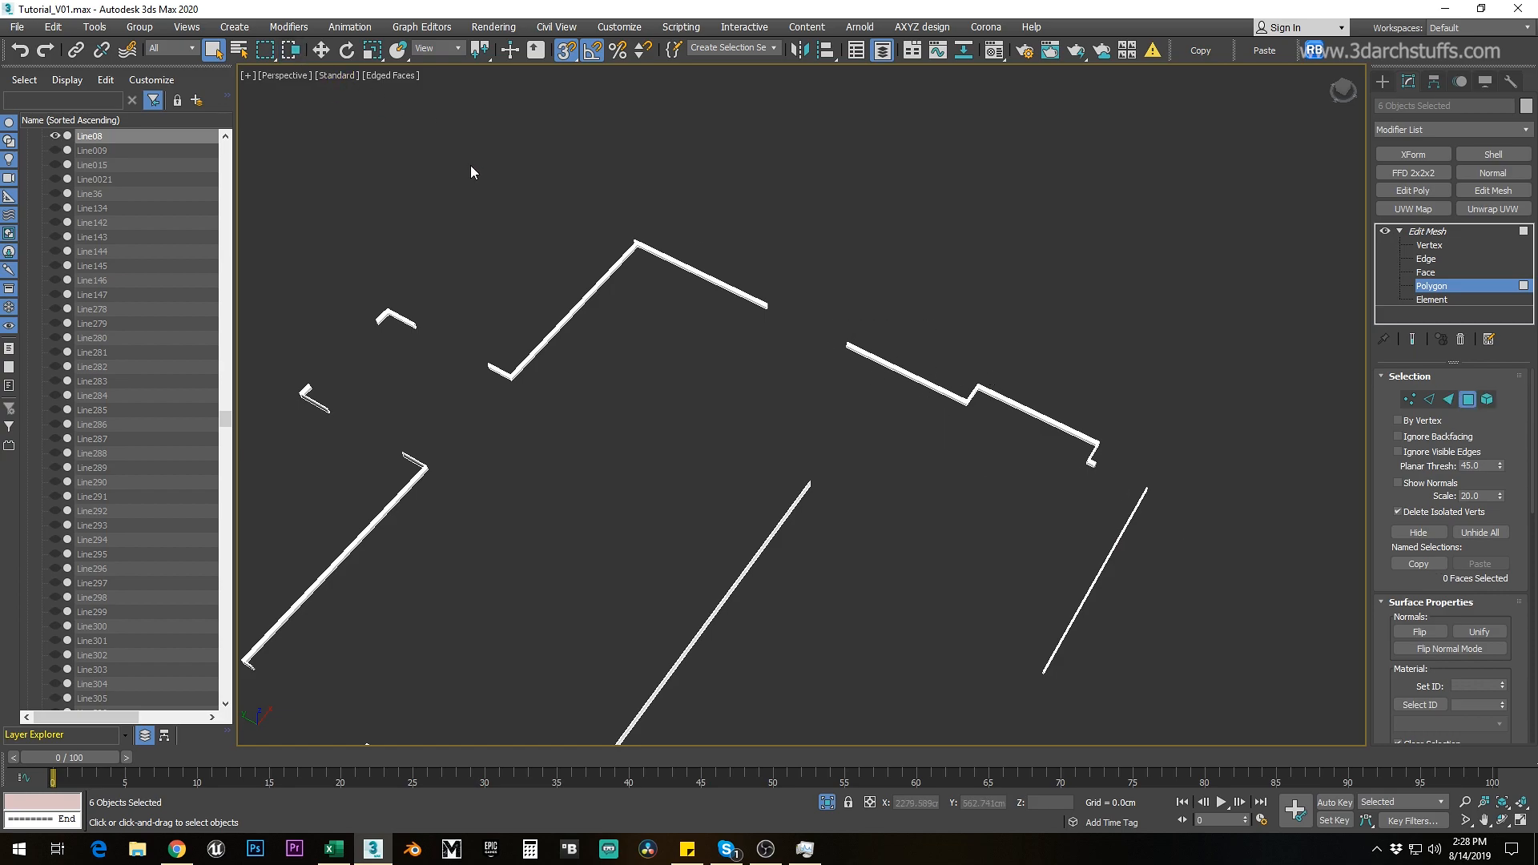
Step: Detach two neighbouring sections of the stepped skirting run on the far wall as separate objects
{"action": "scroll", "coordinate": [1391, 623], "scroll_direction": "down", "scroll_amount": 5}
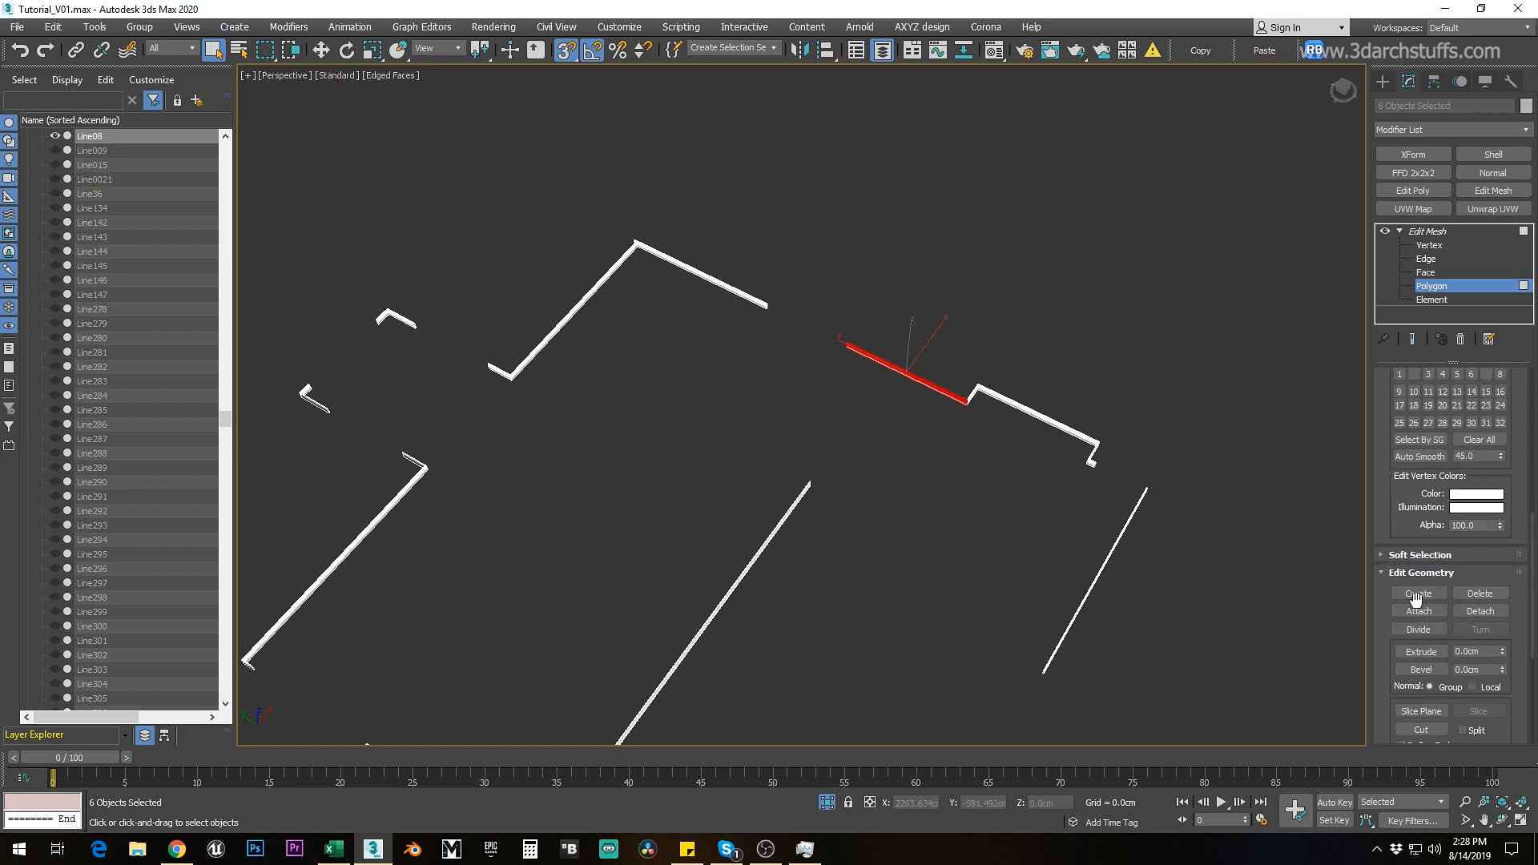
{"action": "left_click", "coordinate": [1472, 612]}
{"action": "left_click", "coordinate": [833, 446]}
{"action": "left_click_drag", "start_coordinate": [1124, 490], "coordinate": [1122, 489]}
{"action": "left_click", "coordinate": [1478, 611]}
{"action": "left_click", "coordinate": [833, 446]}
Step: Detach the short isolated skirting run and the L-shaped far corner run as separate objects
{"action": "left_click_drag", "start_coordinate": [974, 407], "coordinate": [1318, 726]}
{"action": "left_click", "coordinate": [1472, 613]}
{"action": "left_click", "coordinate": [833, 436]}
{"action": "left_click_drag", "start_coordinate": [701, 265], "coordinate": [742, 374]}
{"action": "left_click", "coordinate": [1478, 612]}
{"action": "left_click", "coordinate": [833, 441]}
{"action": "left_click", "coordinate": [815, 429]}
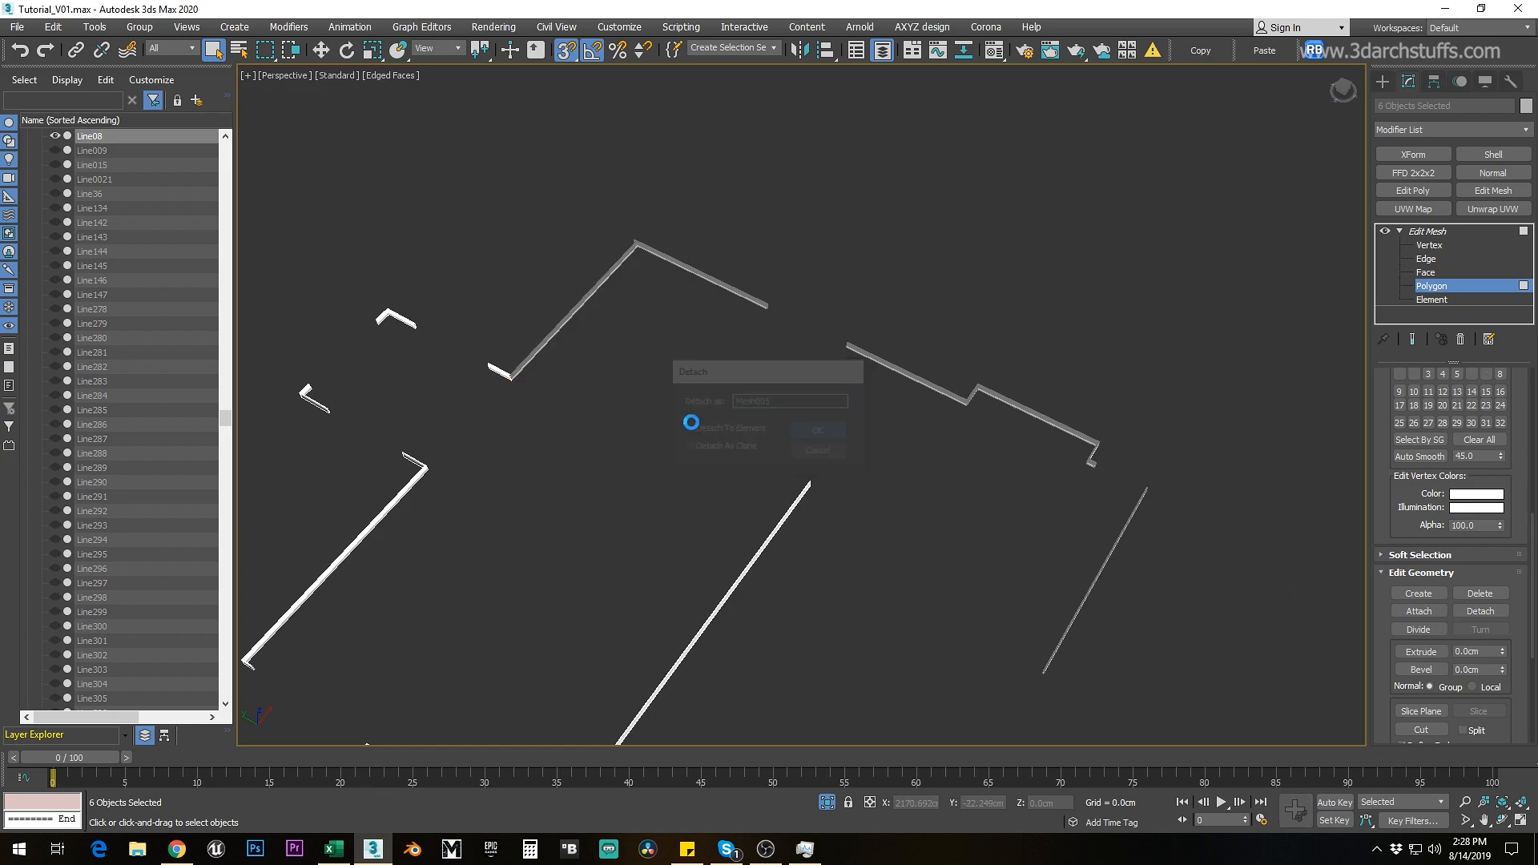
Step: Detach the long side wall skirting and the group of short door-side pieces as separate objects
{"action": "middle_click_drag", "start_coordinate": [324, 540], "coordinate": [581, 515]}
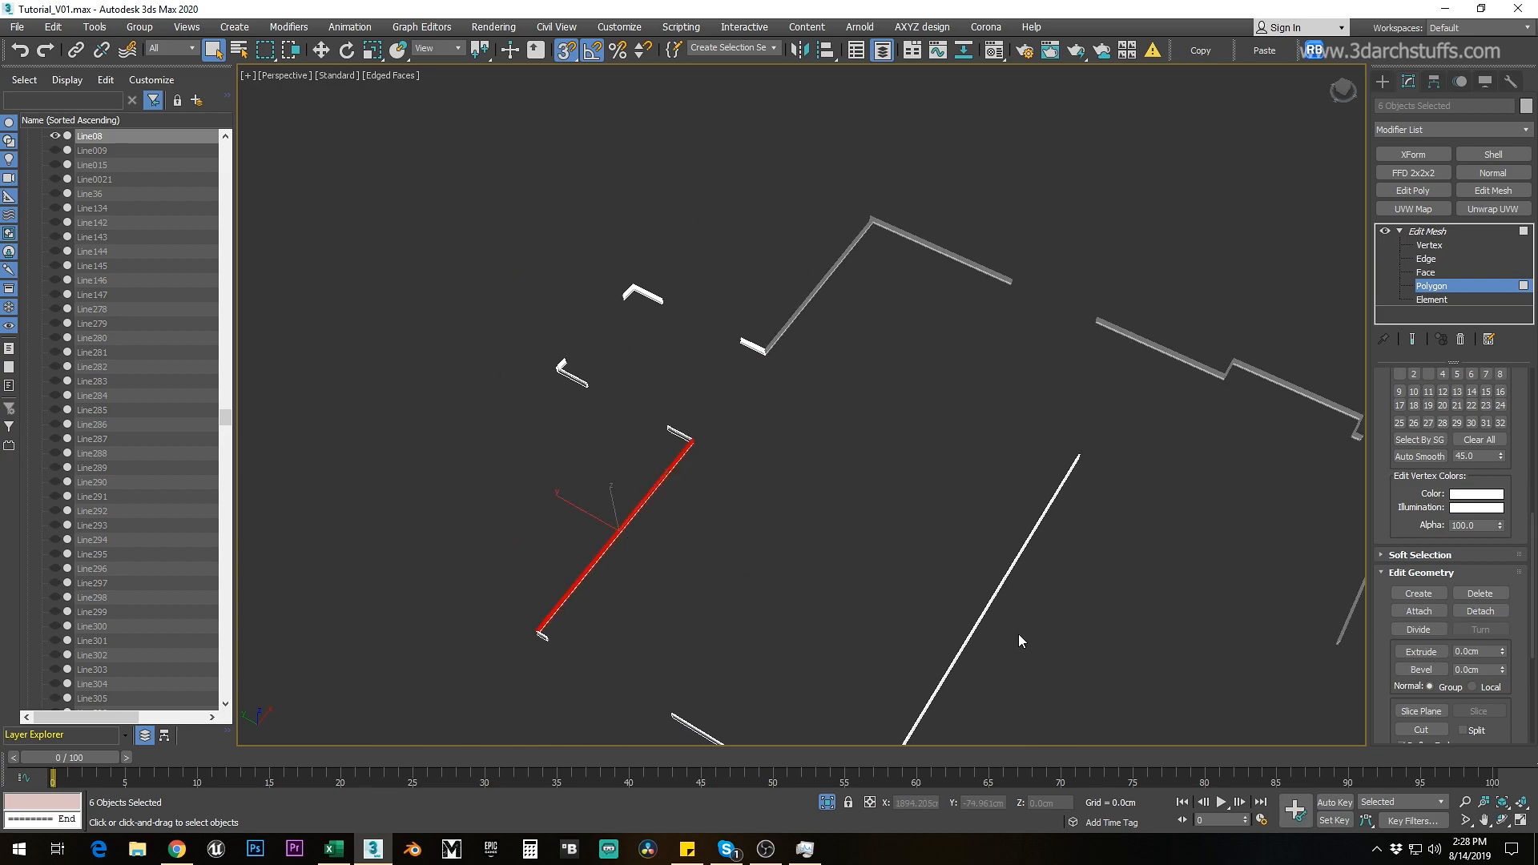
{"action": "left_click", "coordinate": [1480, 611]}
{"action": "left_click", "coordinate": [823, 435]}
{"action": "middle_click_drag", "start_coordinate": [429, 224], "coordinate": [490, 154]}
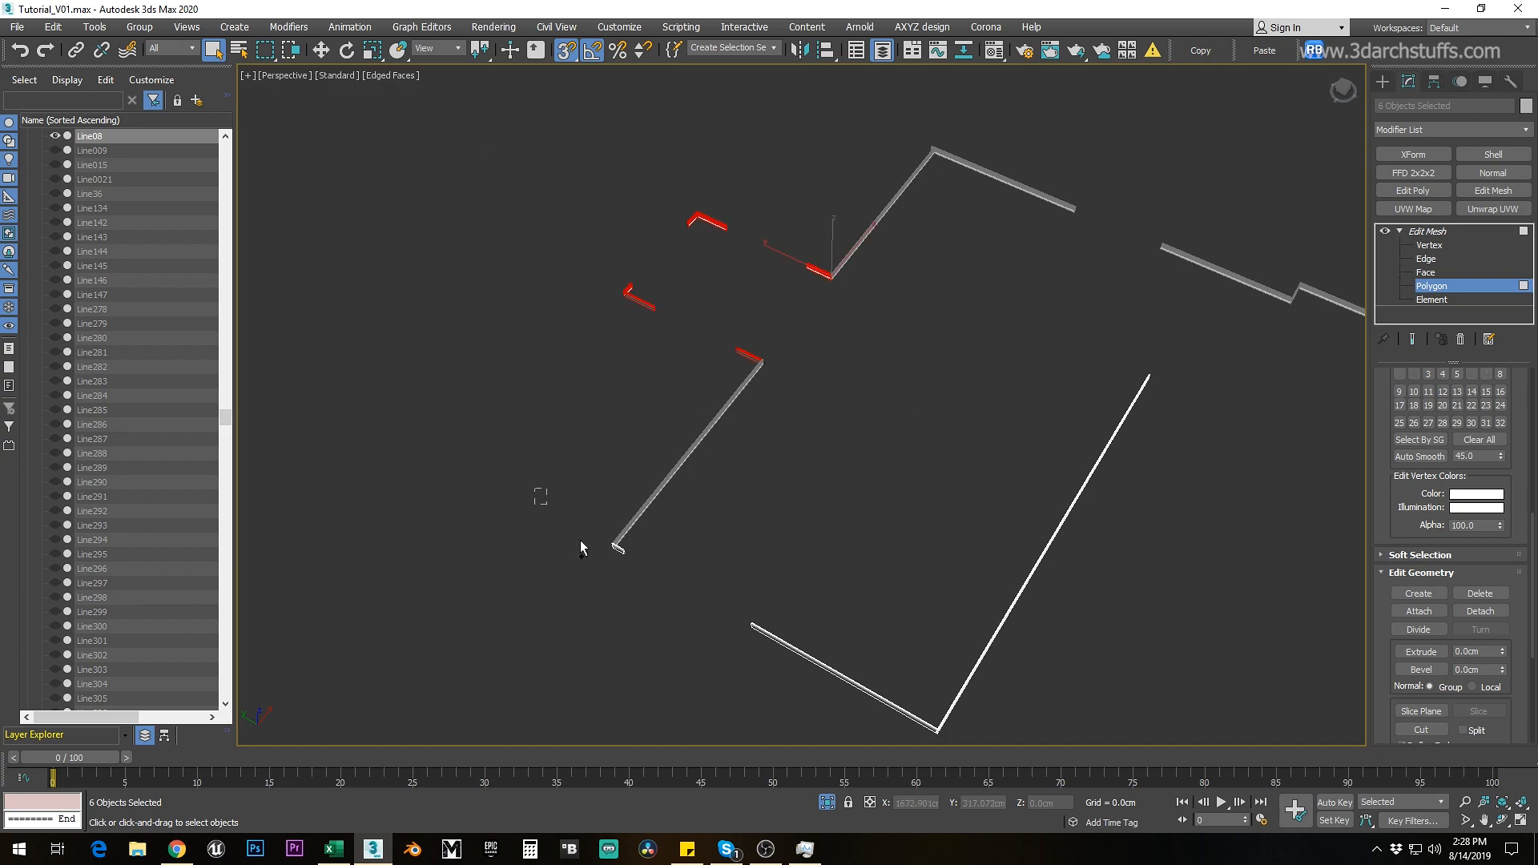
{"action": "left_click", "coordinate": [1479, 611]}
{"action": "left_click", "coordinate": [820, 433]}
Step: Detach the near end wall's skirting board from the longest run as a separate object
{"action": "middle_click_drag", "start_coordinate": [847, 549], "coordinate": [796, 430]}
{"action": "left_click_drag", "start_coordinate": [789, 513], "coordinate": [806, 606]}
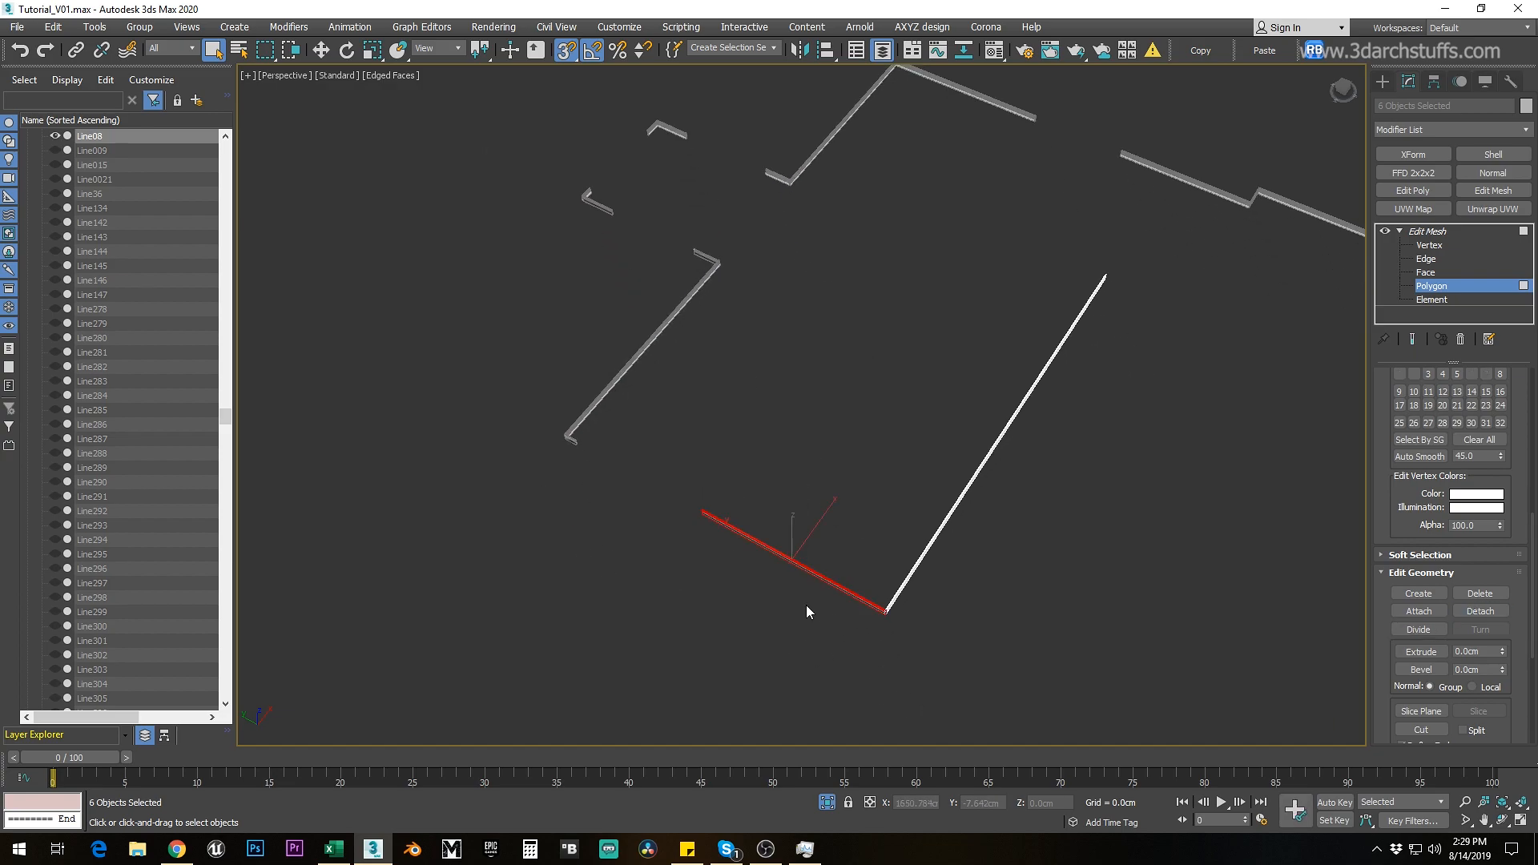
{"action": "left_click", "coordinate": [1480, 611]}
{"action": "left_click", "coordinate": [819, 435]}
{"action": "scroll", "coordinate": [947, 412], "scroll_direction": "down", "scroll_amount": 3}
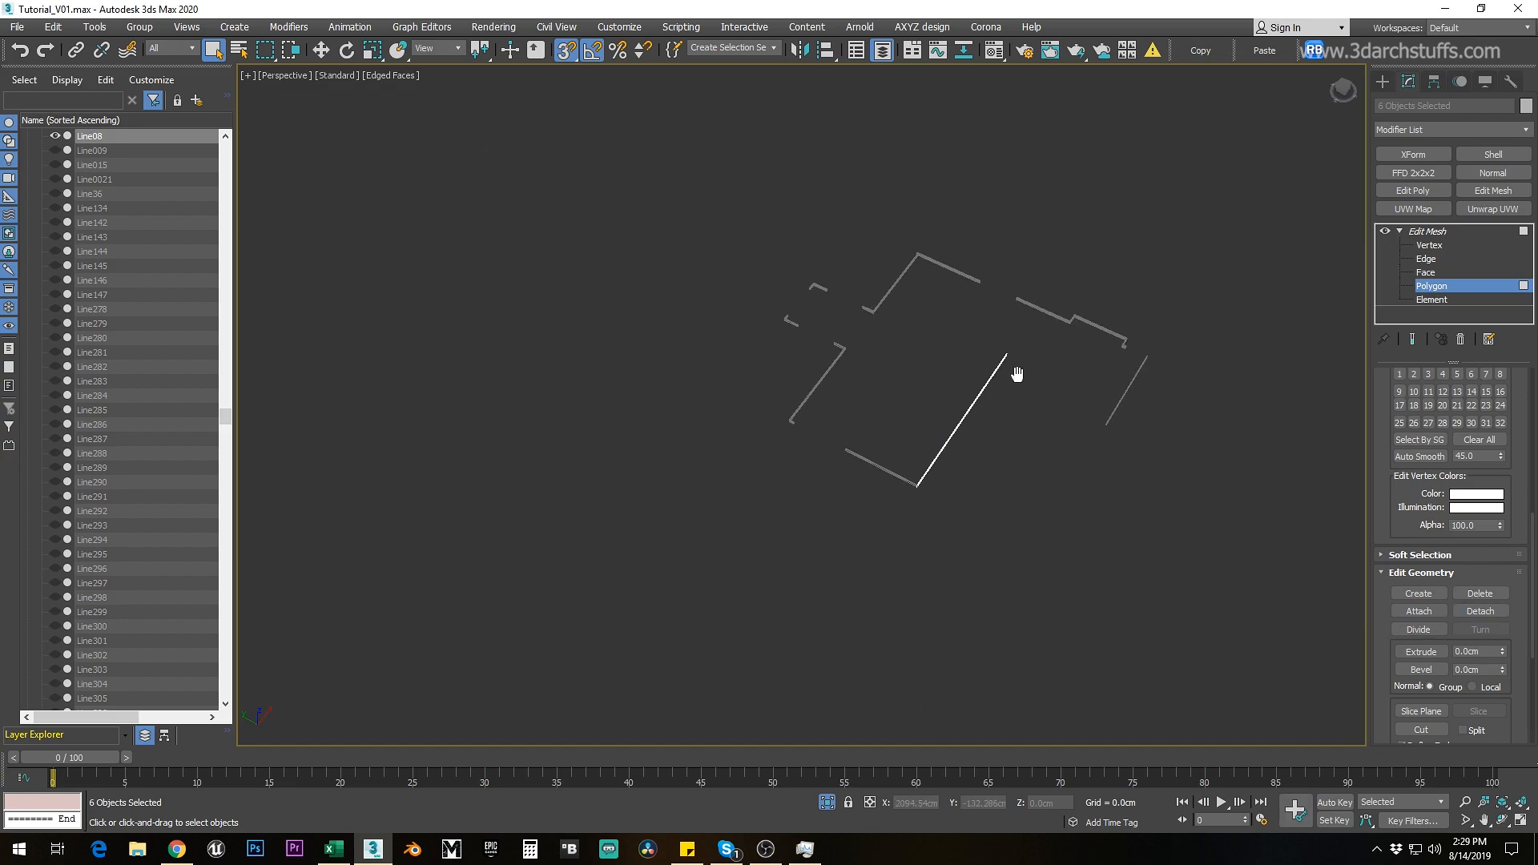
Step: Leave polygon level, select and delete all the separated skirting pieces, and exit isolation
{"action": "left_click", "coordinate": [1424, 234]}
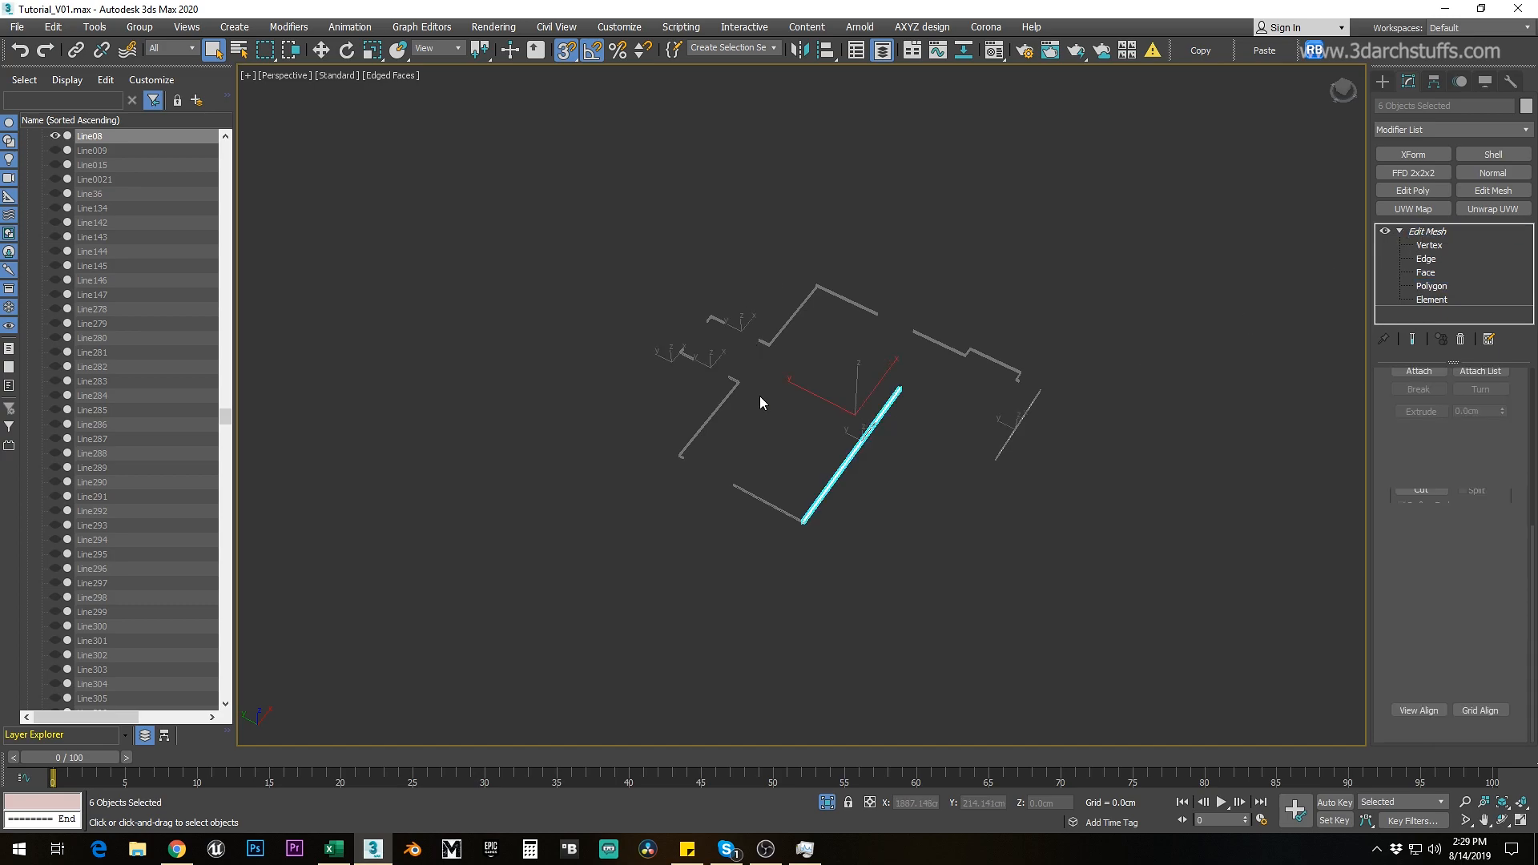
{"action": "left_click", "coordinate": [802, 429]}
{"action": "scroll", "coordinate": [761, 408], "scroll_direction": "up", "scroll_amount": 4}
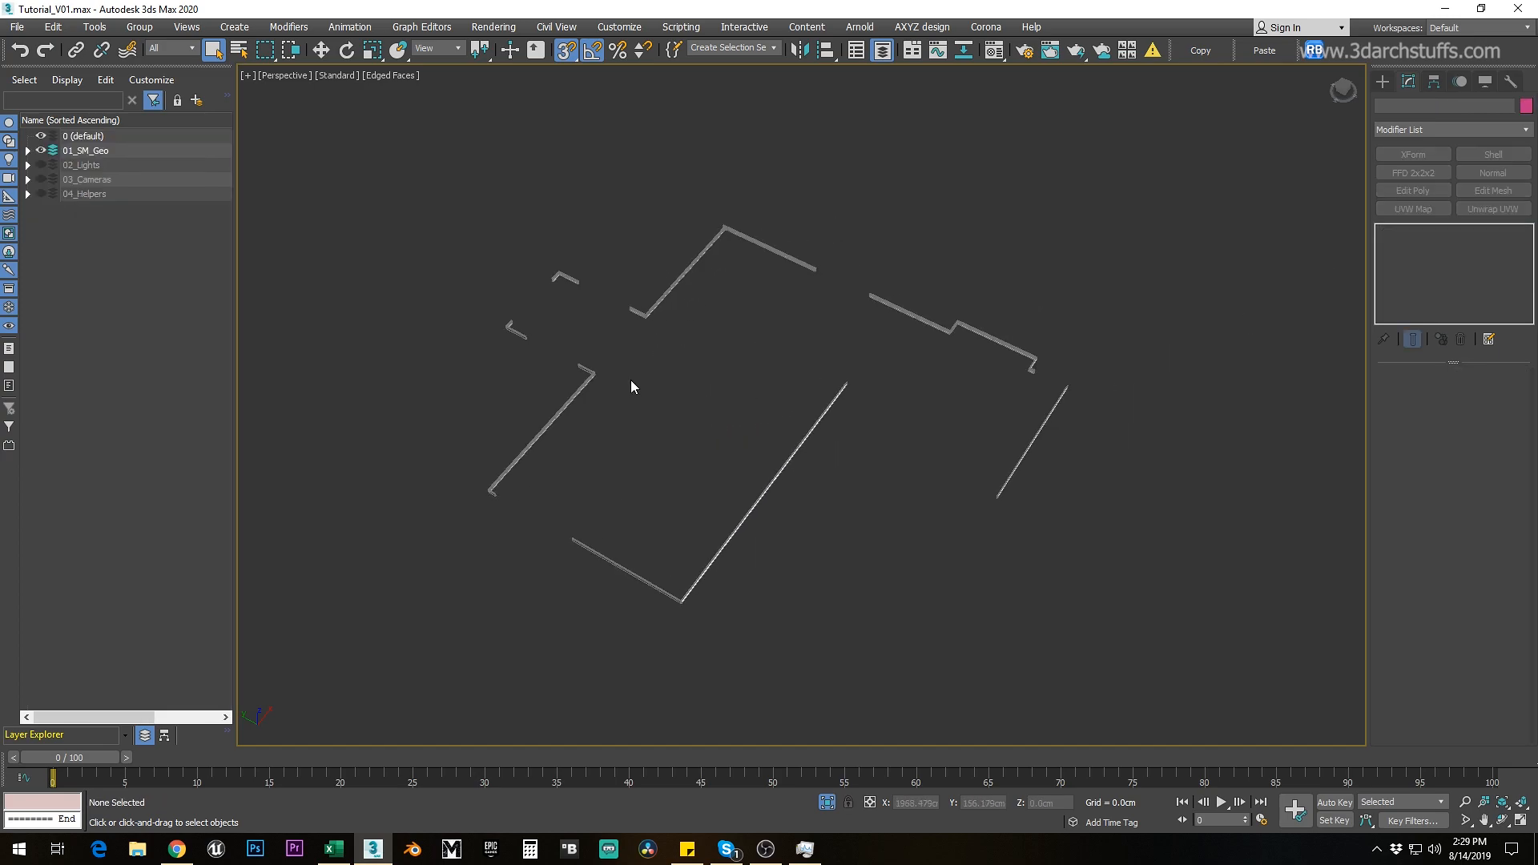
{"action": "left_click_drag", "start_coordinate": [1186, 635], "coordinate": [1188, 637]}
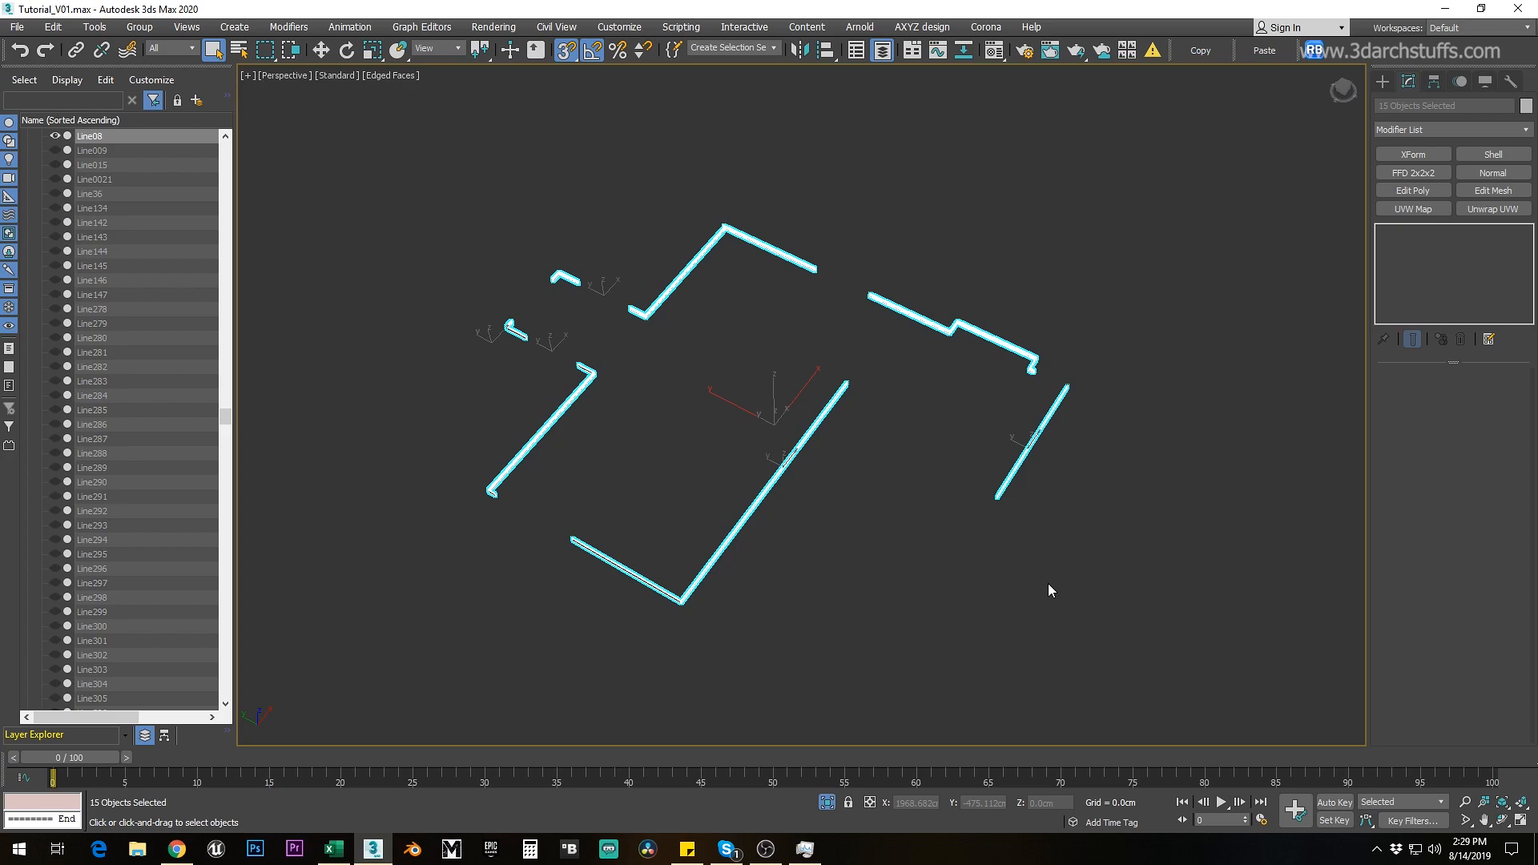
{"action": "left_click", "coordinate": [1047, 583]}
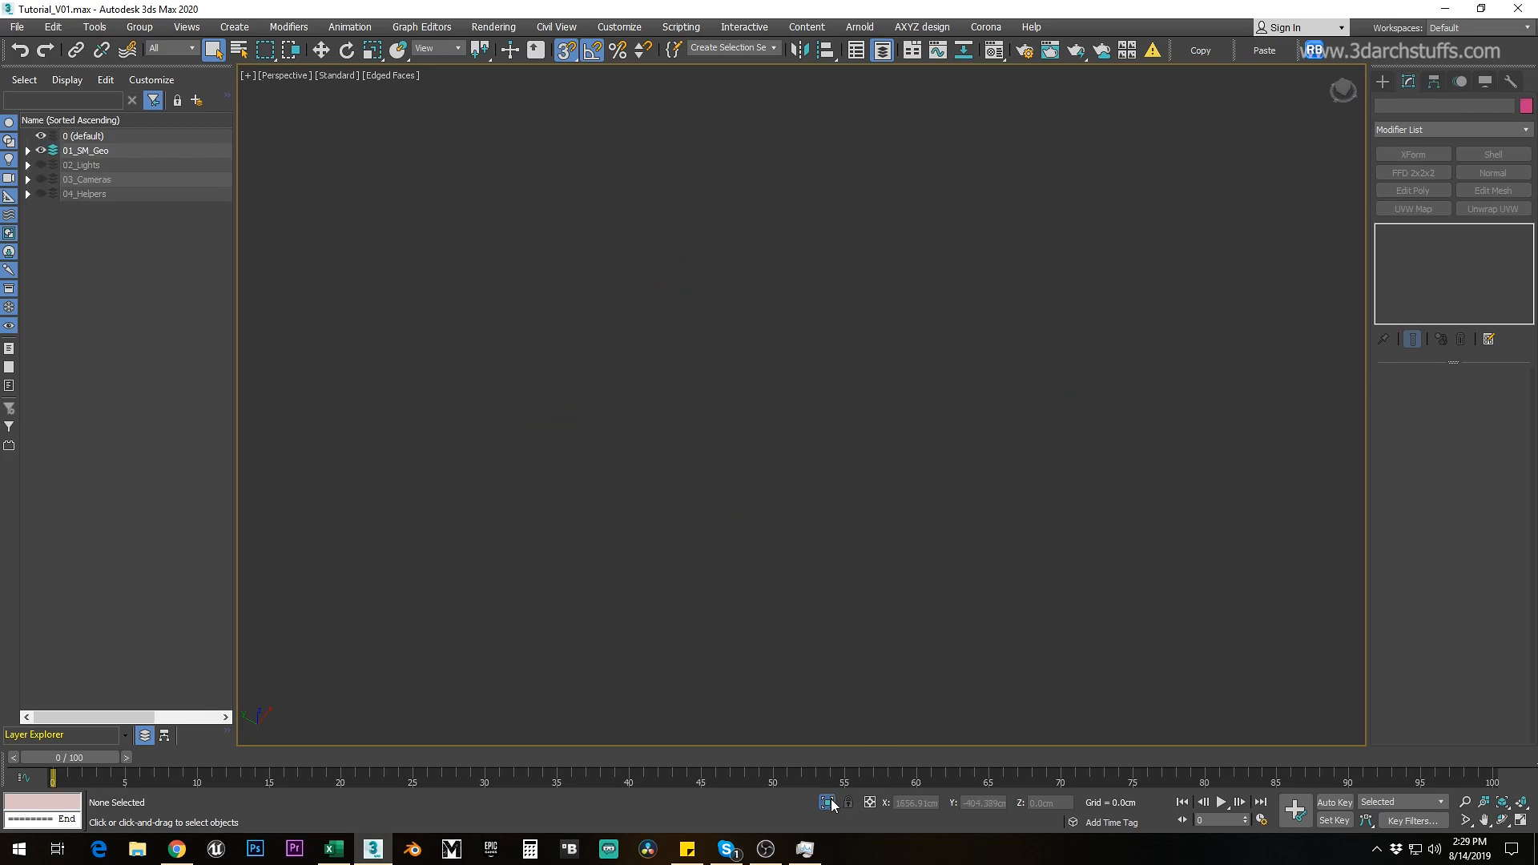
{"action": "left_click", "coordinate": [829, 803]}
{"action": "scroll", "coordinate": [889, 501], "scroll_direction": "down", "scroll_amount": 5}
{"action": "middle_click_drag", "start_coordinate": [933, 522], "coordinate": [797, 436]}
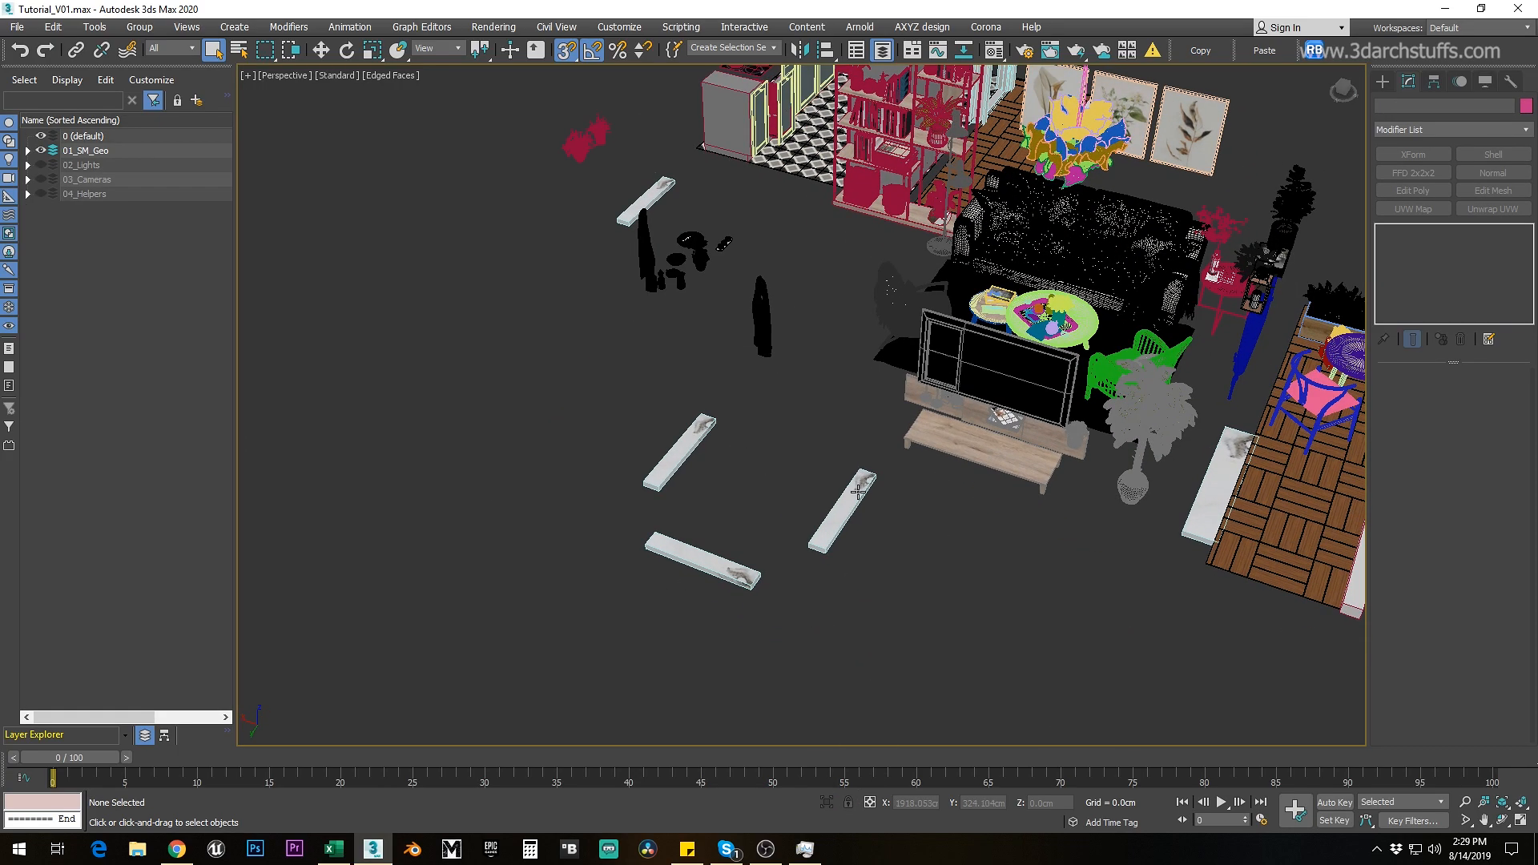
Step: Delete the loose marble slabs left around the cleared floor area
{"action": "left_click", "coordinate": [857, 495]}
{"action": "left_click", "coordinate": [792, 555]}
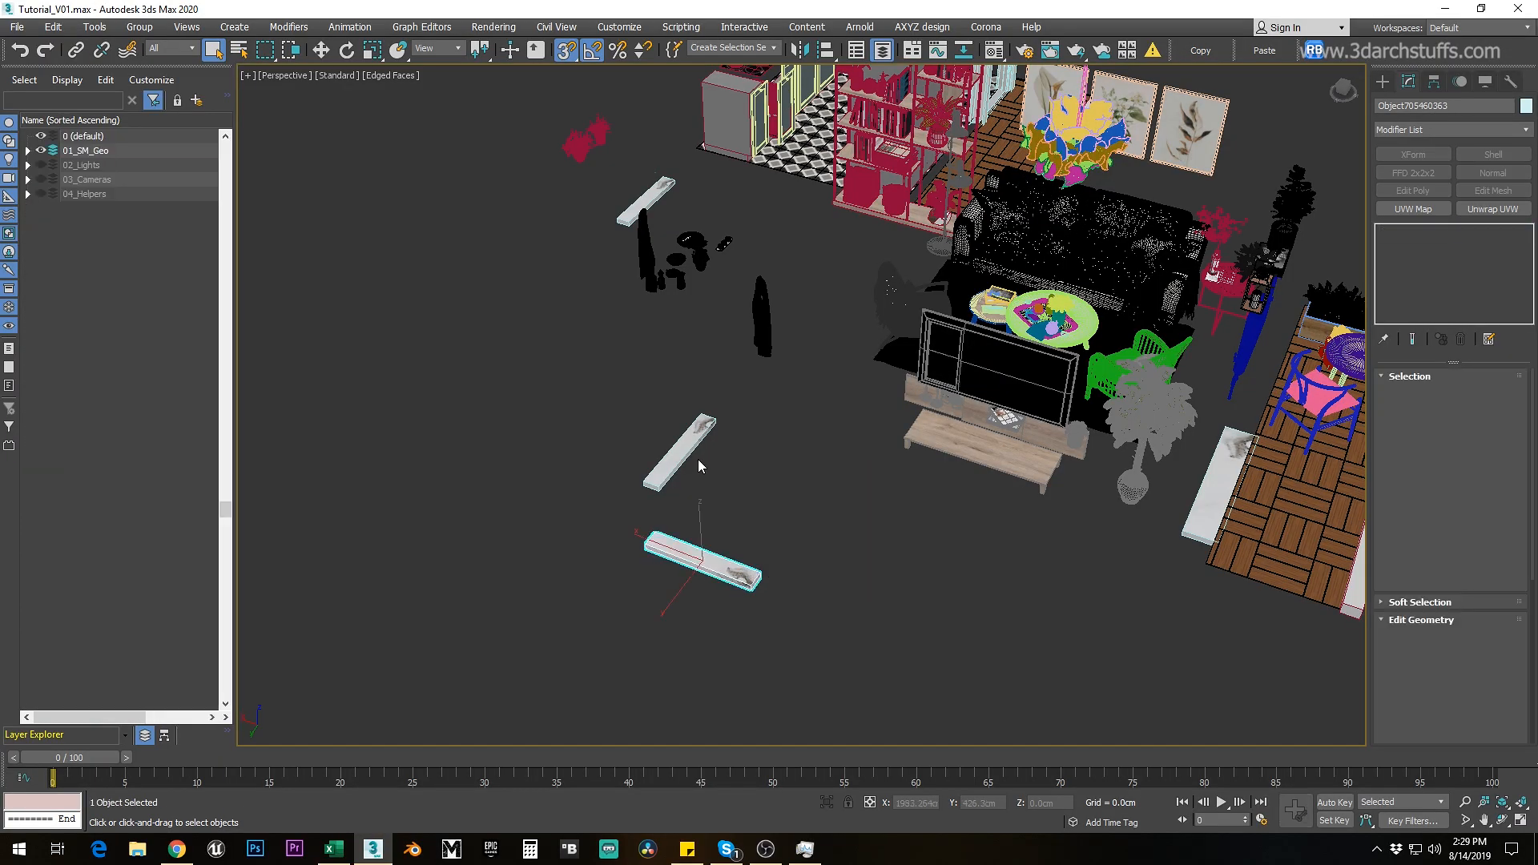
{"action": "scroll", "coordinate": [742, 394], "scroll_direction": "up", "scroll_amount": 3}
{"action": "middle_click_drag", "start_coordinate": [742, 395], "coordinate": [768, 312]}
{"action": "scroll", "coordinate": [1153, 400], "scroll_direction": "up", "scroll_amount": 3}
{"action": "left_click", "coordinate": [977, 340]}
{"action": "middle_click_drag", "start_coordinate": [1153, 352], "coordinate": [833, 272]}
{"action": "key", "text": "z"}
{"action": "key", "text": "Delete"}
Step: Delete the next handled objects while working across the scene towards the balcony
{"action": "middle_click_drag", "start_coordinate": [977, 392], "coordinate": [1161, 433], "text": "alt"}
{"action": "left_click", "coordinate": [888, 425]}
{"action": "scroll", "coordinate": [902, 430], "scroll_direction": "up", "scroll_amount": 3}
{"action": "key", "text": "Delete"}
{"action": "scroll", "coordinate": [884, 445], "scroll_direction": "down", "scroll_amount": 5}
{"action": "left_click", "coordinate": [1153, 272]}
{"action": "key", "text": "Delete"}
Step: Delete the furniture pieces standing on the balcony's plank floor one by one
{"action": "middle_click_drag", "start_coordinate": [1121, 320], "coordinate": [985, 353], "text": "alt"}
{"action": "scroll", "coordinate": [917, 361], "scroll_direction": "up", "scroll_amount": 4}
{"action": "left_click", "coordinate": [914, 366]}
{"action": "key", "text": "Delete"}
{"action": "left_click", "coordinate": [961, 392]}
{"action": "key", "text": "Delete"}
{"action": "left_click", "coordinate": [1022, 312]}
{"action": "scroll", "coordinate": [1007, 325], "scroll_direction": "up", "scroll_amount": 5}
{"action": "scroll", "coordinate": [1008, 325], "scroll_direction": "down", "scroll_amount": 3}
{"action": "key", "text": "Delete"}
Step: Delete the frame-like object in front of the planter and parts of the red stack beside it
{"action": "left_click", "coordinate": [1008, 324]}
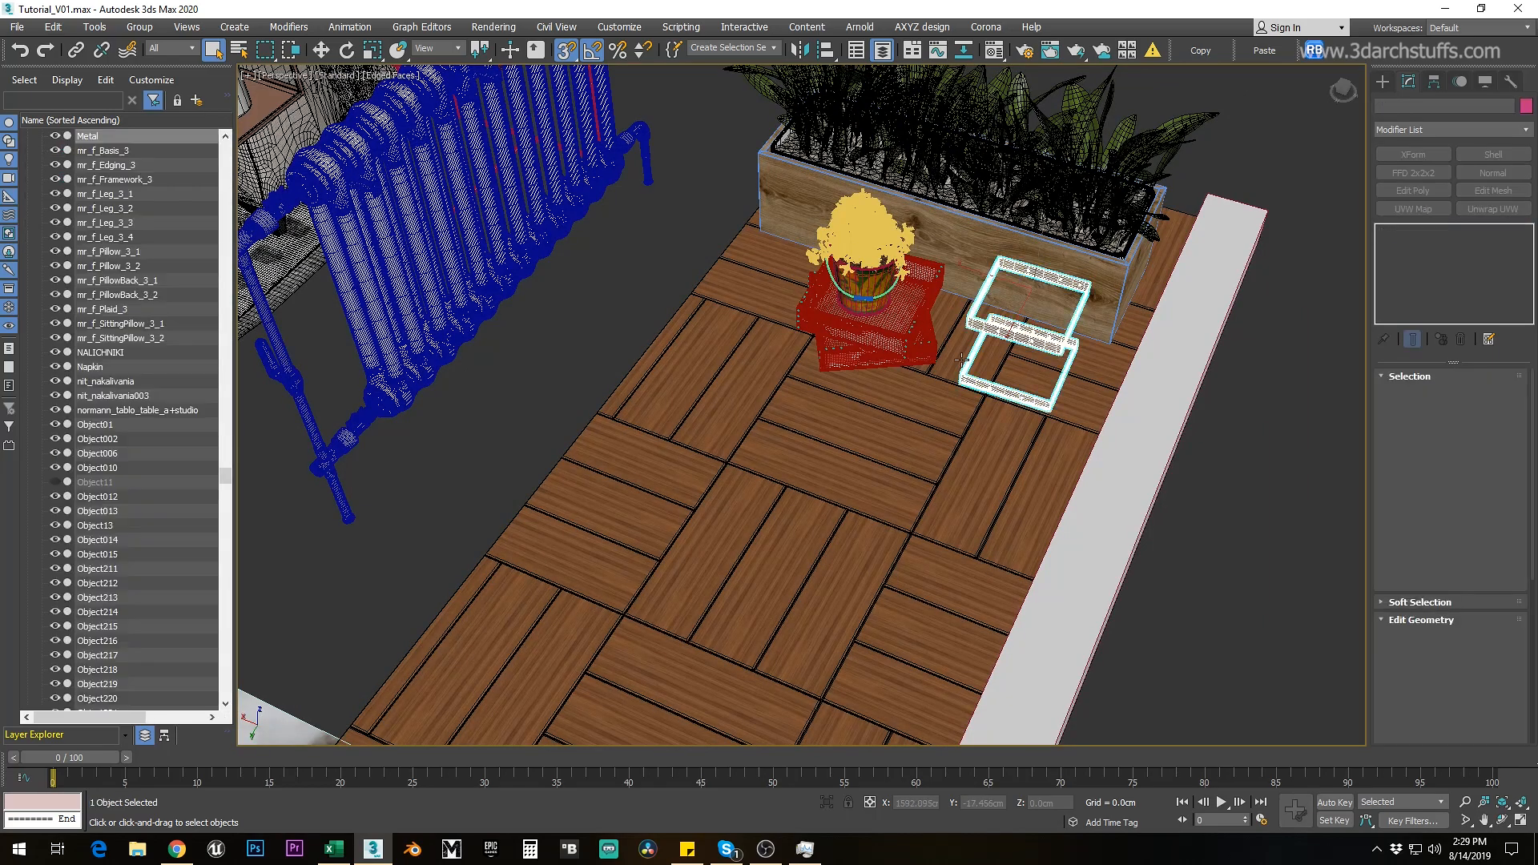
{"action": "key", "text": "Delete"}
{"action": "scroll", "coordinate": [897, 322], "scroll_direction": "up", "scroll_amount": 3}
{"action": "left_click", "coordinate": [896, 322]}
{"action": "key", "text": "Delete"}
{"action": "left_click", "coordinate": [908, 351]}
{"action": "key", "text": "Delete"}
Step: Clear the rest of the red stack and delete the container holding the yellow flowers
{"action": "left_click", "coordinate": [908, 352]}
{"action": "left_click", "coordinate": [909, 352]}
{"action": "key", "text": "ctrl+q"}
{"action": "key", "text": "alt+h"}
{"action": "left_click", "coordinate": [874, 291]}
{"action": "key", "text": "z"}
{"action": "key", "text": "Delete"}
{"action": "middle_click_drag", "start_coordinate": [886, 326], "coordinate": [997, 300], "text": "alt"}
Step: Select the matching parts of the yellow flower plant, isolate them and delete them
{"action": "left_click", "coordinate": [869, 298]}
{"action": "scroll", "coordinate": [871, 302], "scroll_direction": "down", "scroll_amount": 5}
{"action": "key", "text": "ctrl+q"}
{"action": "key", "text": "alt+q"}
{"action": "key", "text": "Delete"}
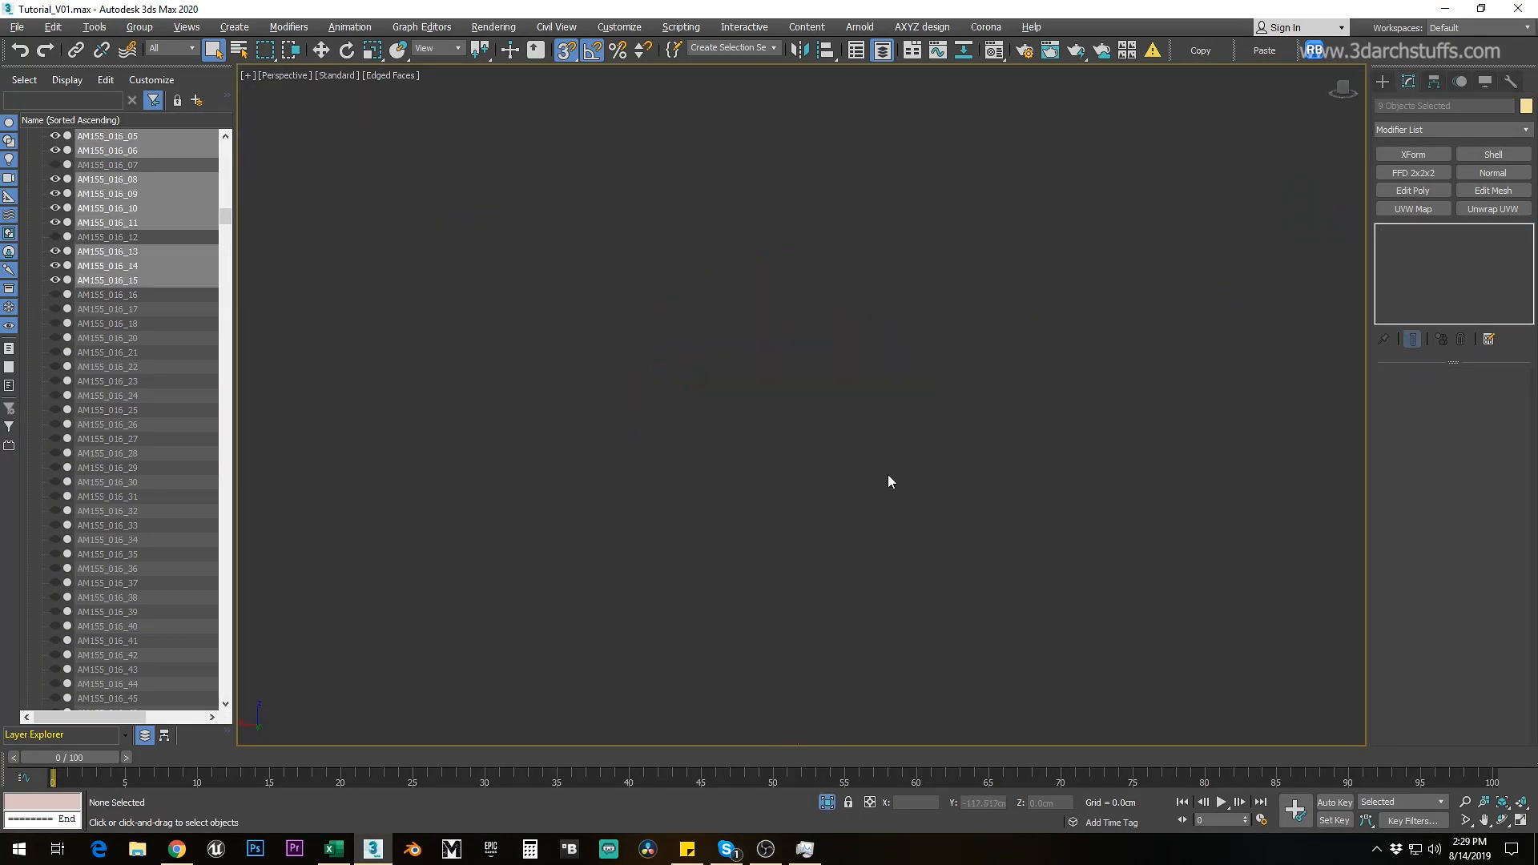
Step: Exit isolation and delete the remaining flower clusters and the round soil disc in front of the planter
{"action": "key", "text": "alt+q"}
{"action": "left_click", "coordinate": [813, 263]}
{"action": "key", "text": "ctrl+q"}
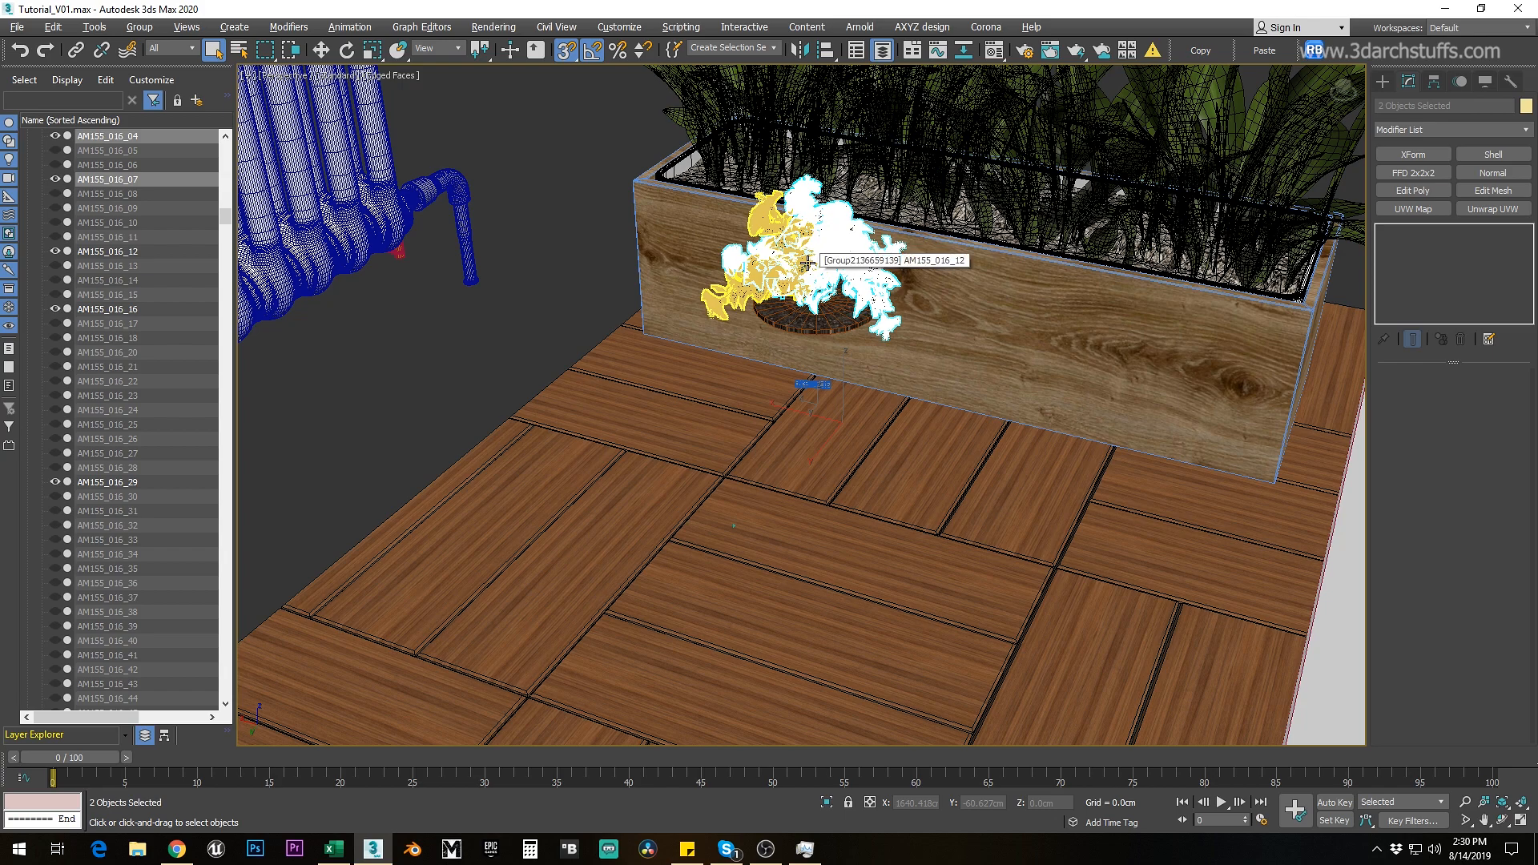
{"action": "left_click", "coordinate": [807, 263]}
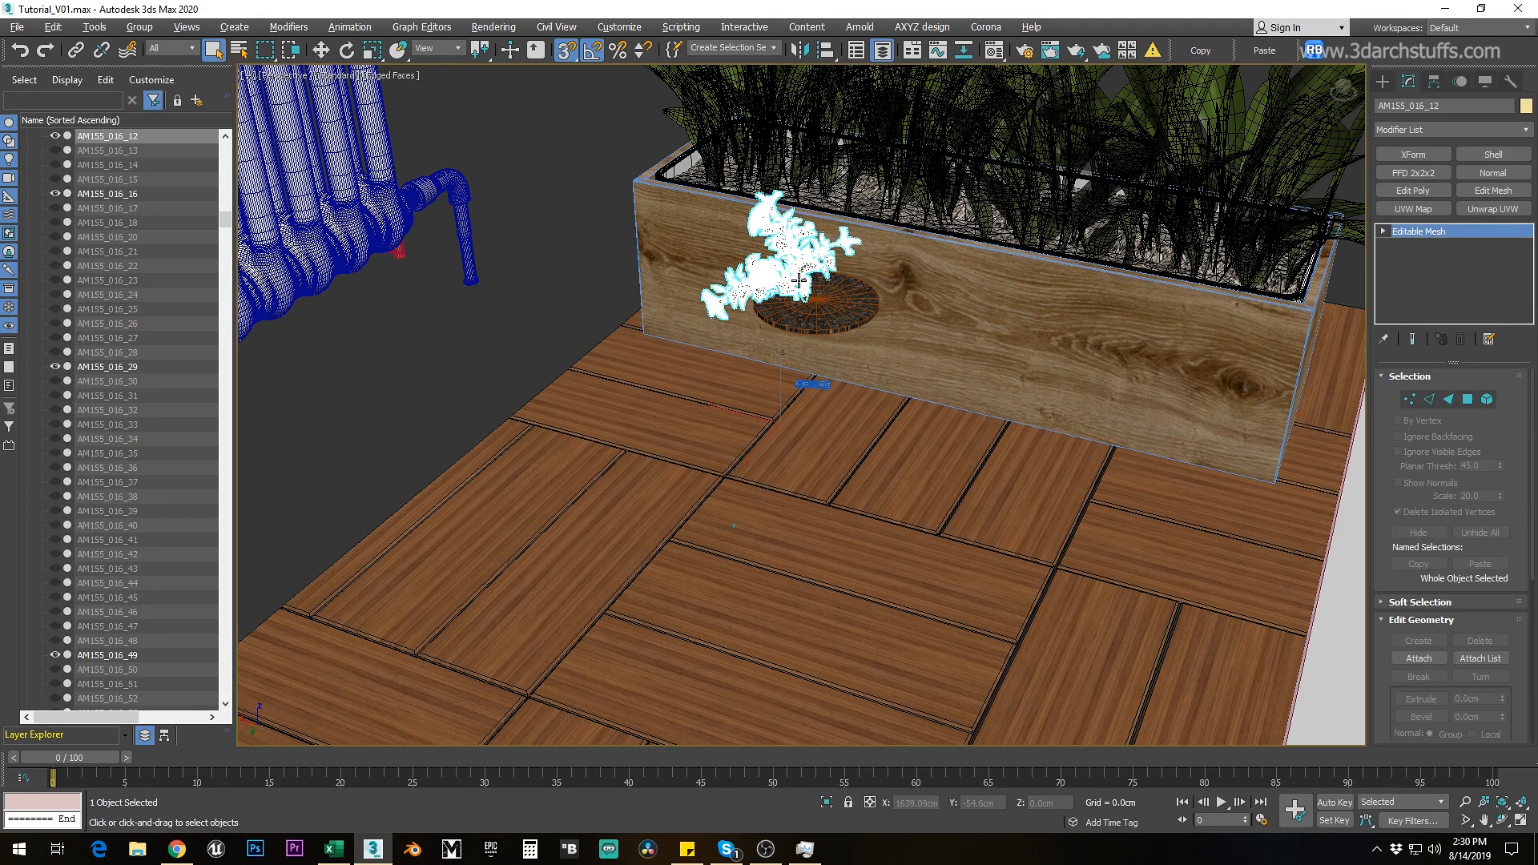
{"action": "key", "text": "Delete"}
{"action": "left_click", "coordinate": [809, 290]}
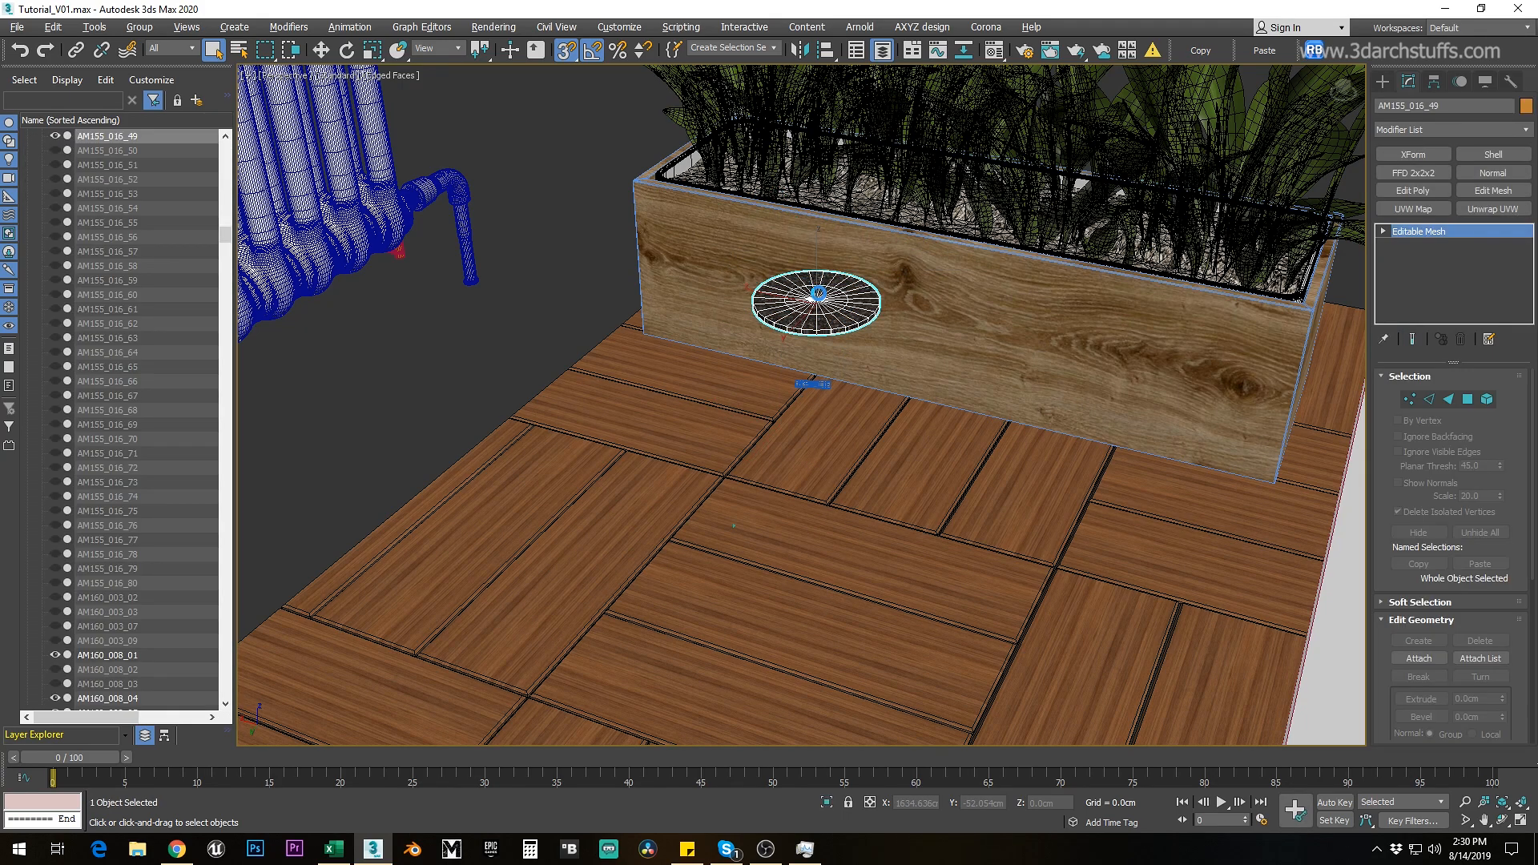
{"action": "key", "text": "Delete"}
Step: Delete the balcony planter's wooden box and its inner filling, keeping the leafy plants
{"action": "middle_click_drag", "start_coordinate": [953, 266], "coordinate": [849, 350]}
{"action": "left_click", "coordinate": [963, 361]}
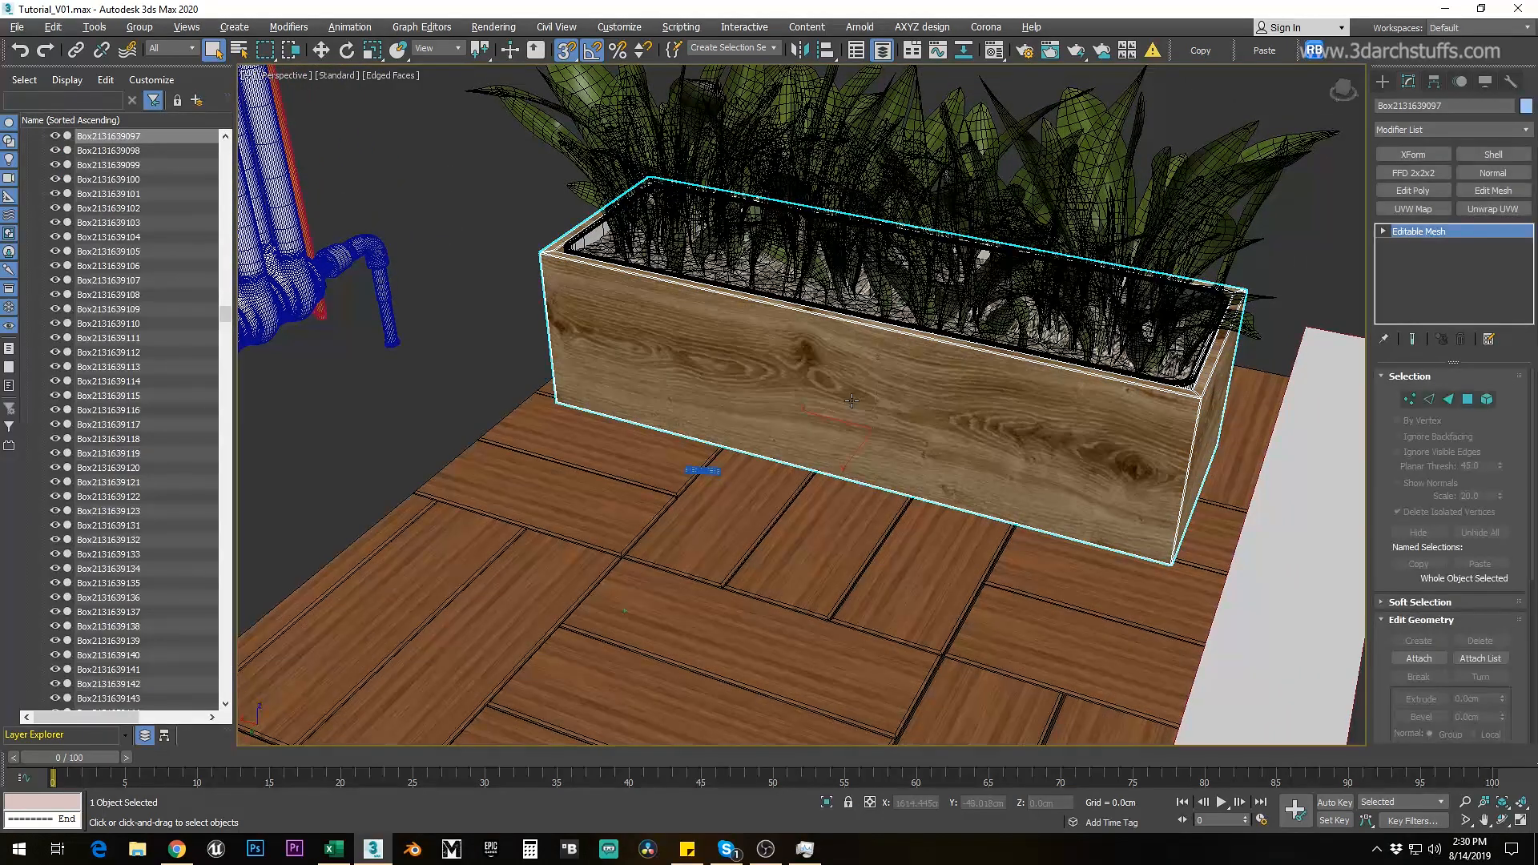
{"action": "key", "text": "Delete"}
{"action": "left_click", "coordinate": [1069, 391]}
{"action": "key", "text": "Delete"}
Step: Select the planter's leafy plant mesh and isolate it
{"action": "middle_click_drag", "start_coordinate": [1153, 385], "coordinate": [1091, 421]}
{"action": "left_click", "coordinate": [1073, 308]}
{"action": "scroll", "coordinate": [1073, 306], "scroll_direction": "down", "scroll_amount": 3}
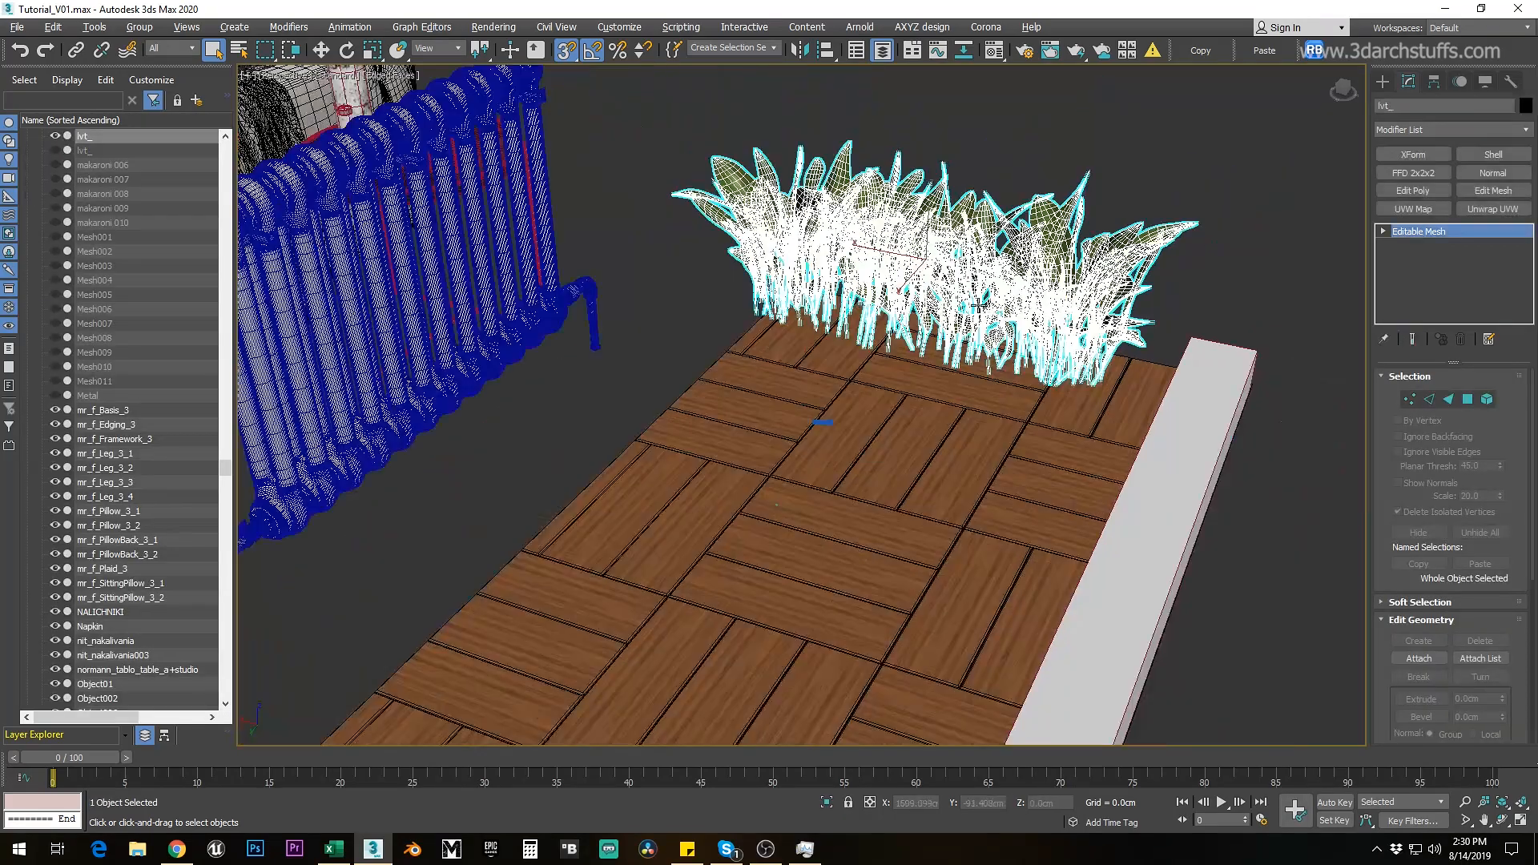
{"action": "middle_click_drag", "start_coordinate": [979, 323], "coordinate": [1017, 365]}
{"action": "key", "text": "alt+q"}
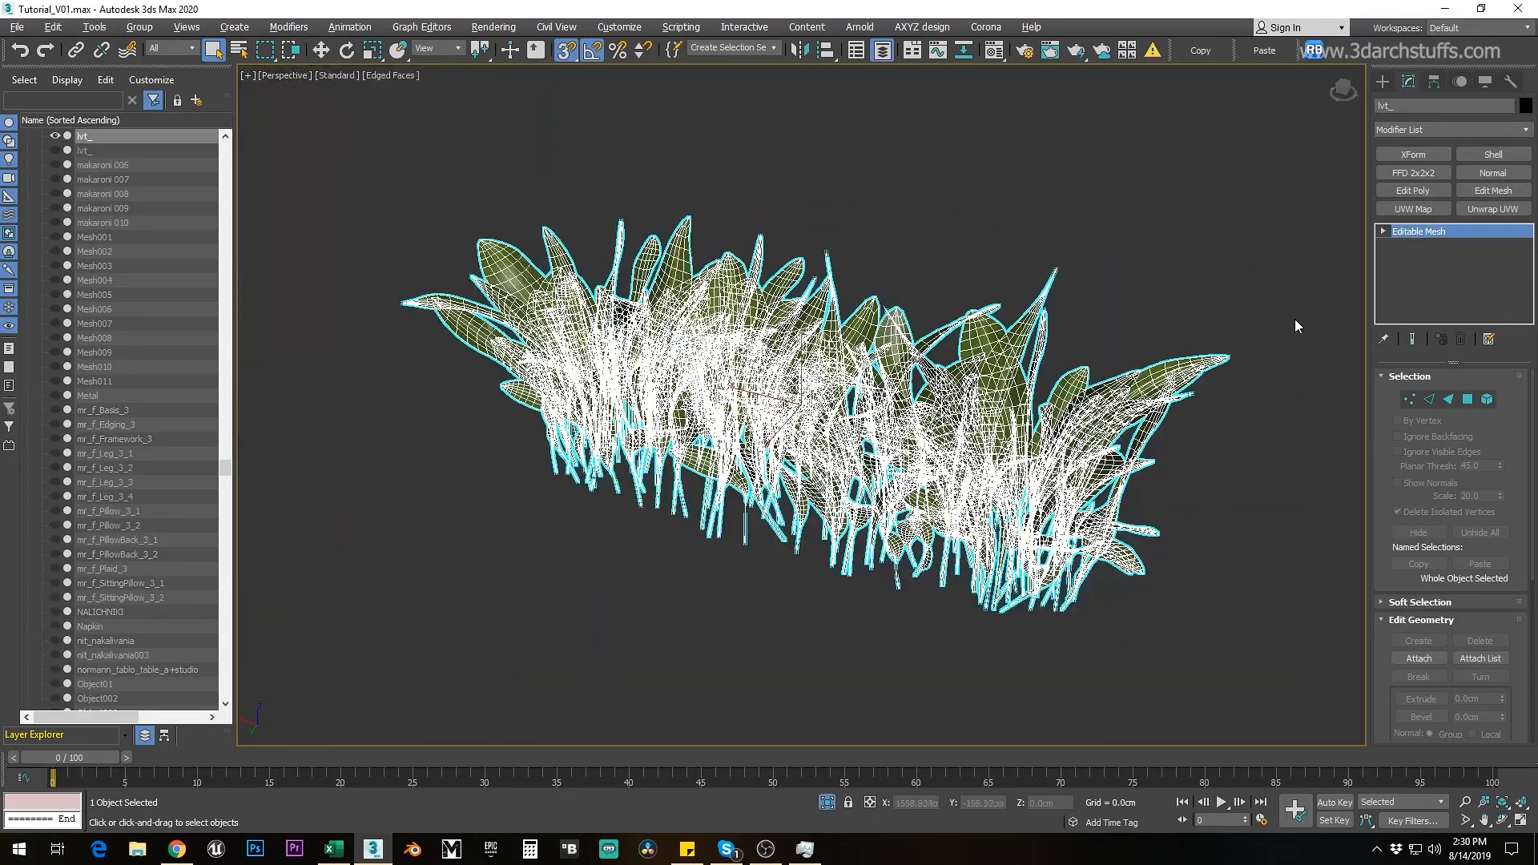
Step: Switch the plant mesh to Element level and detach the leaf clump at one end as a separate object
{"action": "left_click", "coordinate": [1401, 299]}
{"action": "middle_click_drag", "start_coordinate": [1142, 345], "coordinate": [503, 305], "text": "alt"}
{"action": "left_click_drag", "start_coordinate": [616, 539], "coordinate": [633, 531]}
{"action": "left_click", "coordinate": [495, 322]}
{"action": "left_click_drag", "start_coordinate": [495, 322], "coordinate": [657, 500]}
{"action": "key", "text": "d"}
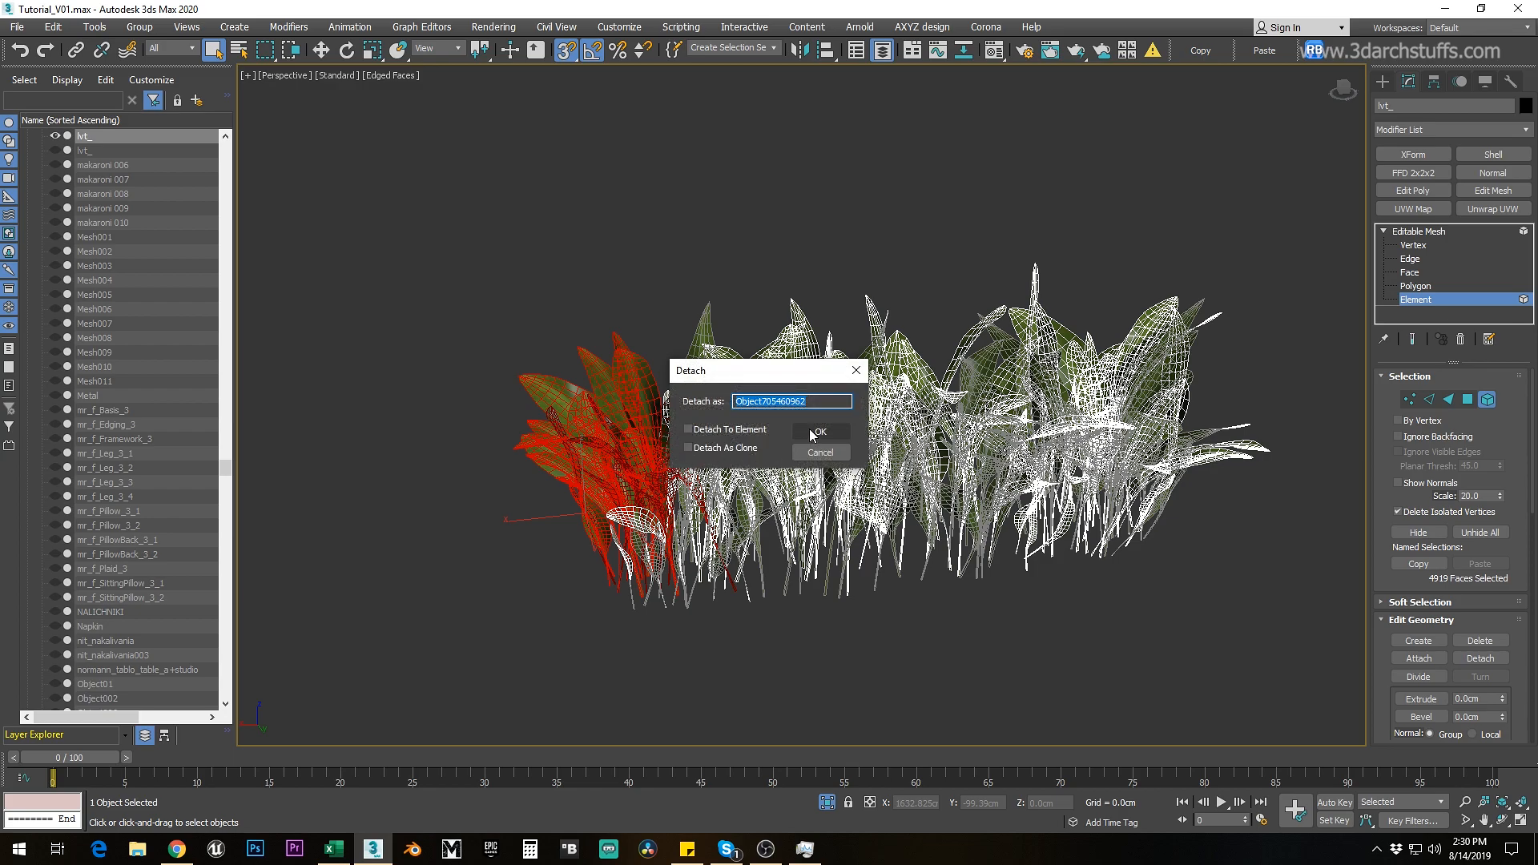
{"action": "left_click", "coordinate": [820, 431]}
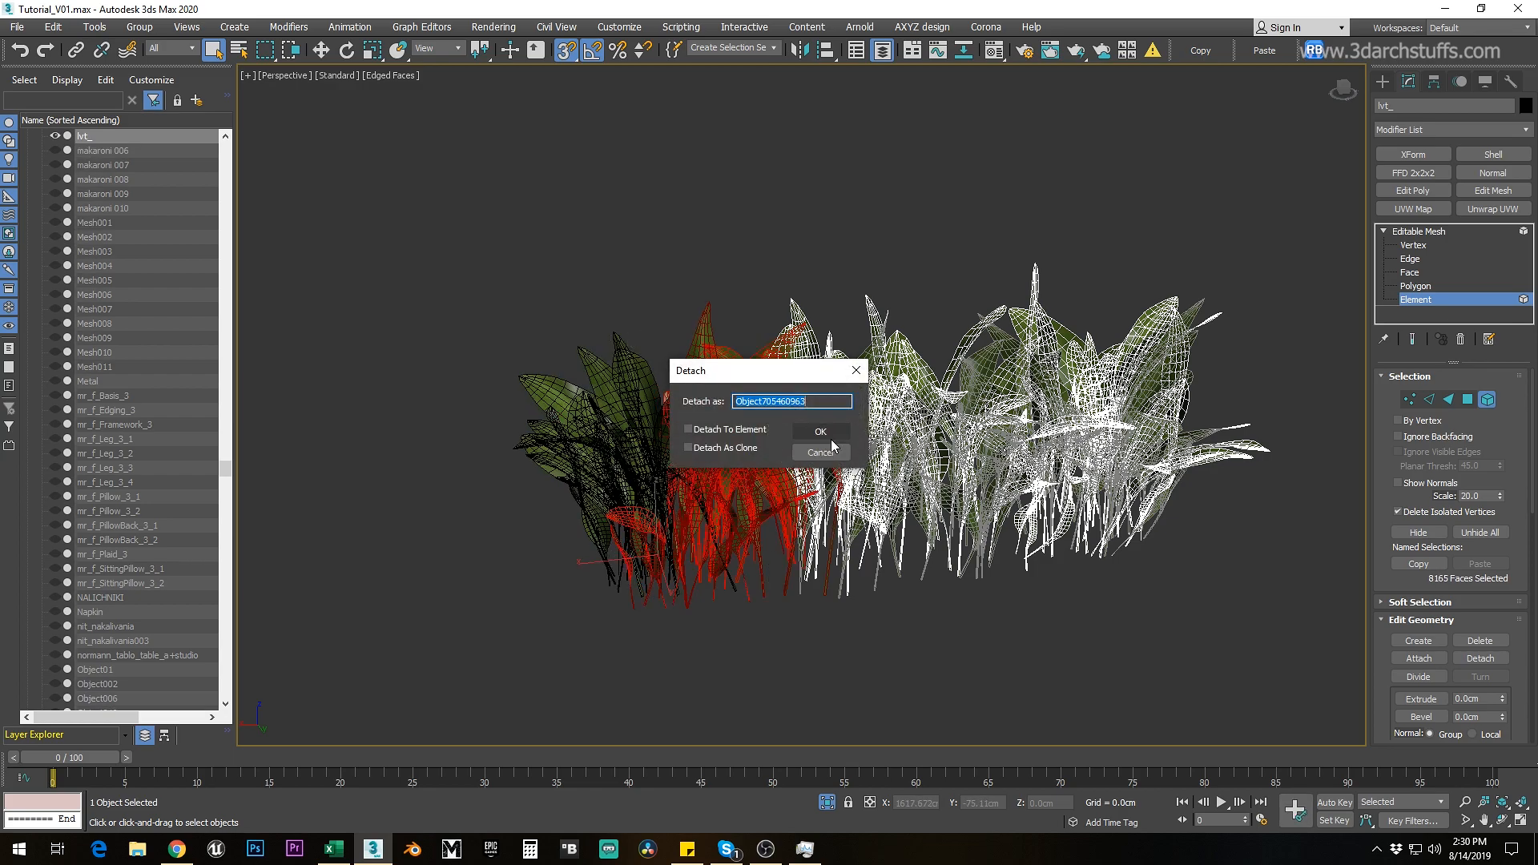
Step: Detach the following leaf clumps one after another along the row as separate objects
{"action": "left_click", "coordinate": [830, 438]}
{"action": "left_click_drag", "start_coordinate": [738, 298], "coordinate": [881, 599]}
{"action": "key", "text": "d"}
{"action": "left_click", "coordinate": [825, 433]}
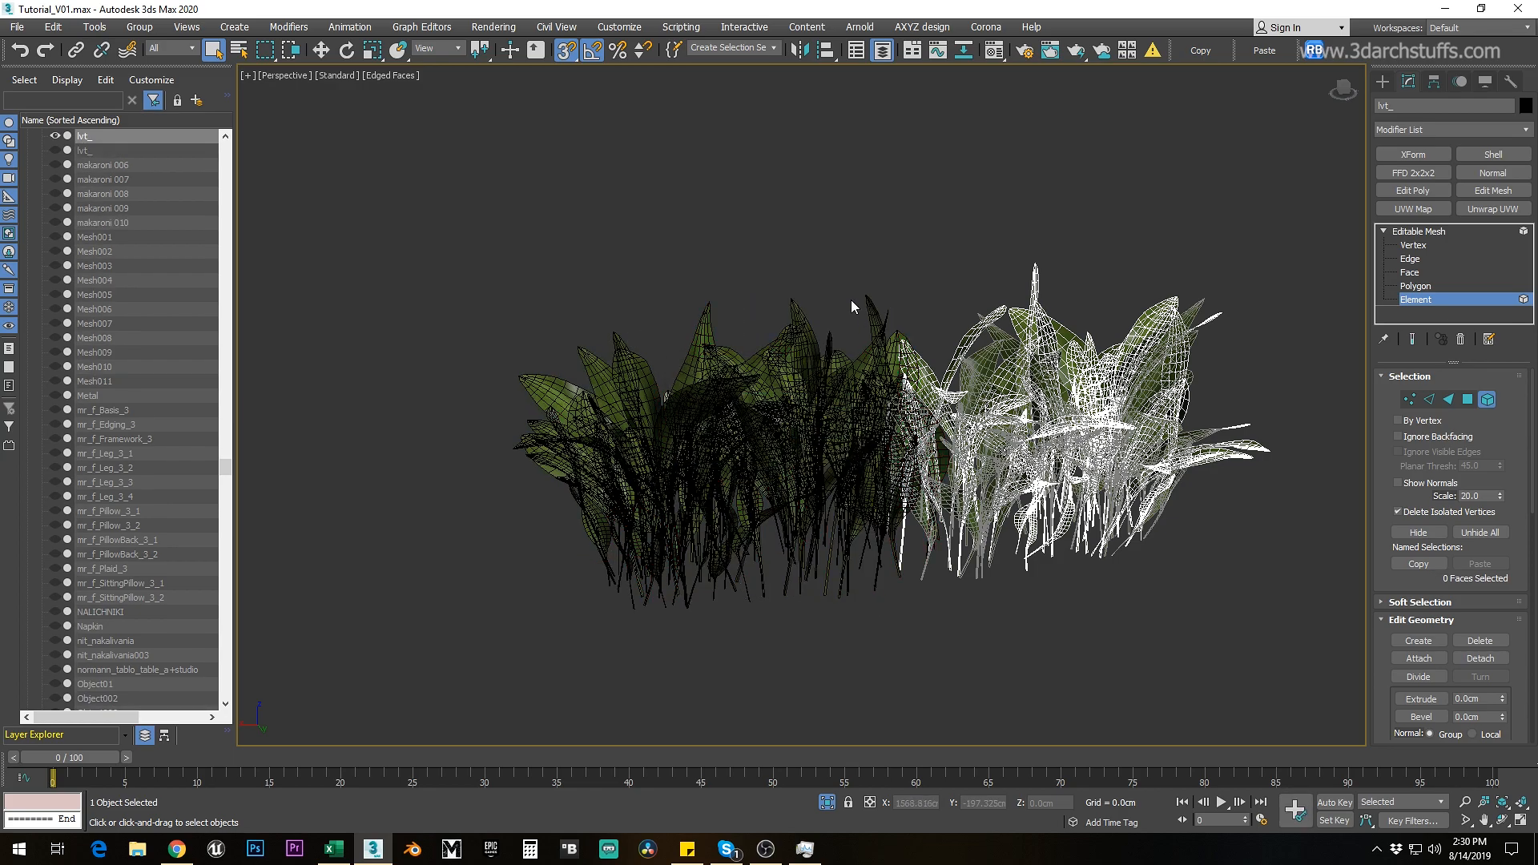
{"action": "left_click_drag", "start_coordinate": [851, 302], "coordinate": [939, 494]}
{"action": "key", "text": "d"}
{"action": "left_click", "coordinate": [824, 432]}
{"action": "left_click_drag", "start_coordinate": [963, 272], "coordinate": [1051, 553]}
{"action": "key", "text": "d"}
{"action": "left_click", "coordinate": [828, 430]}
Step: Leave element level and select all the separated plant clumps
{"action": "middle_click_drag", "start_coordinate": [993, 449], "coordinate": [682, 449]}
{"action": "left_click", "coordinate": [1404, 233]}
{"action": "scroll", "coordinate": [1086, 406], "scroll_direction": "down", "scroll_amount": 5}
{"action": "key", "text": "ctrl+a"}
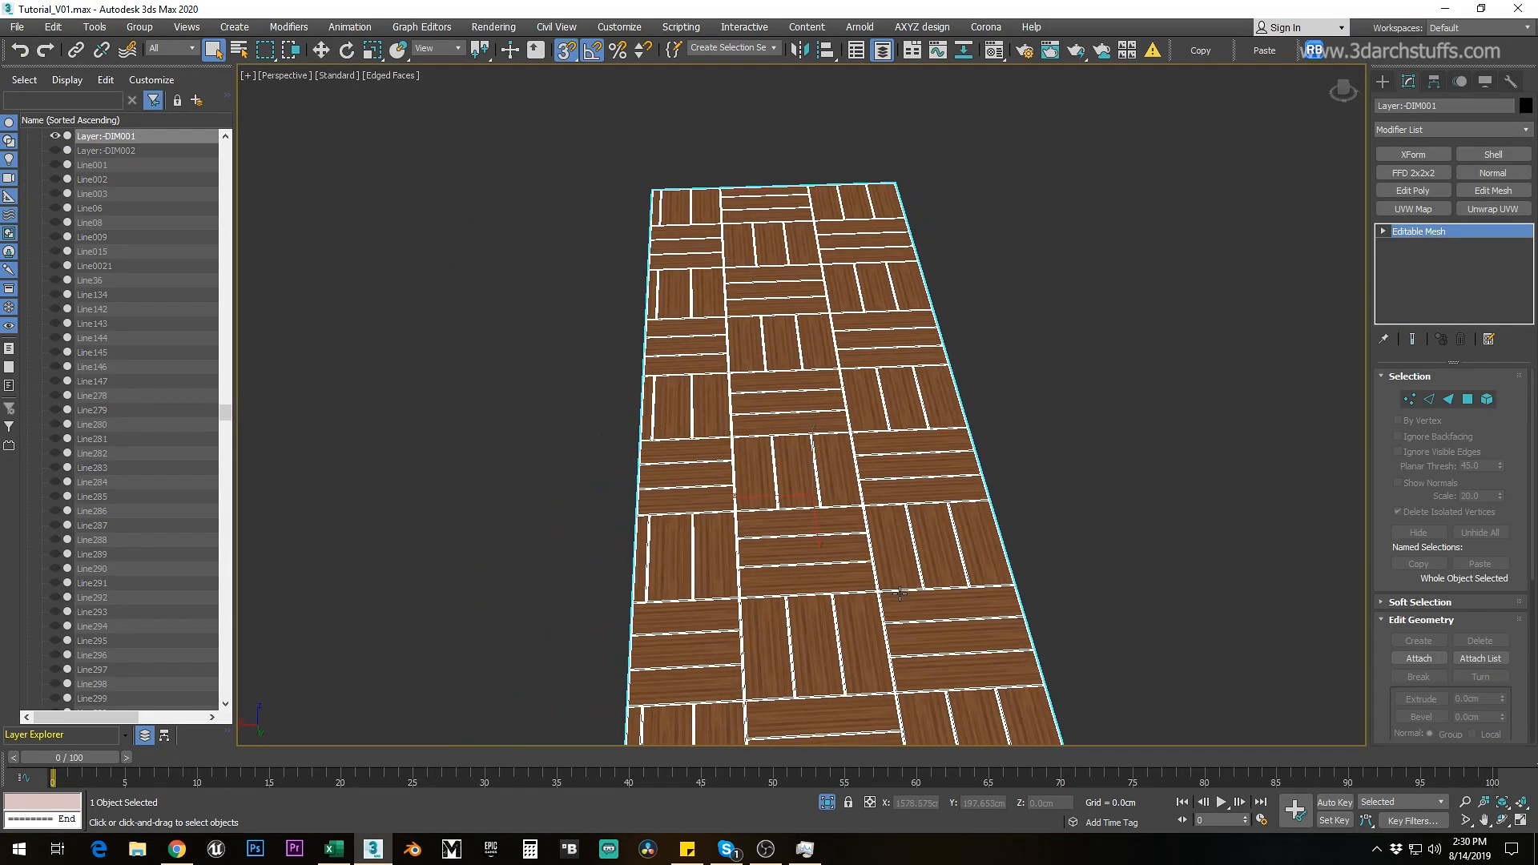
Step: Show the isolated balcony plank floor in a top view, framed in full
{"action": "key", "text": "t"}
{"action": "key", "text": "z"}
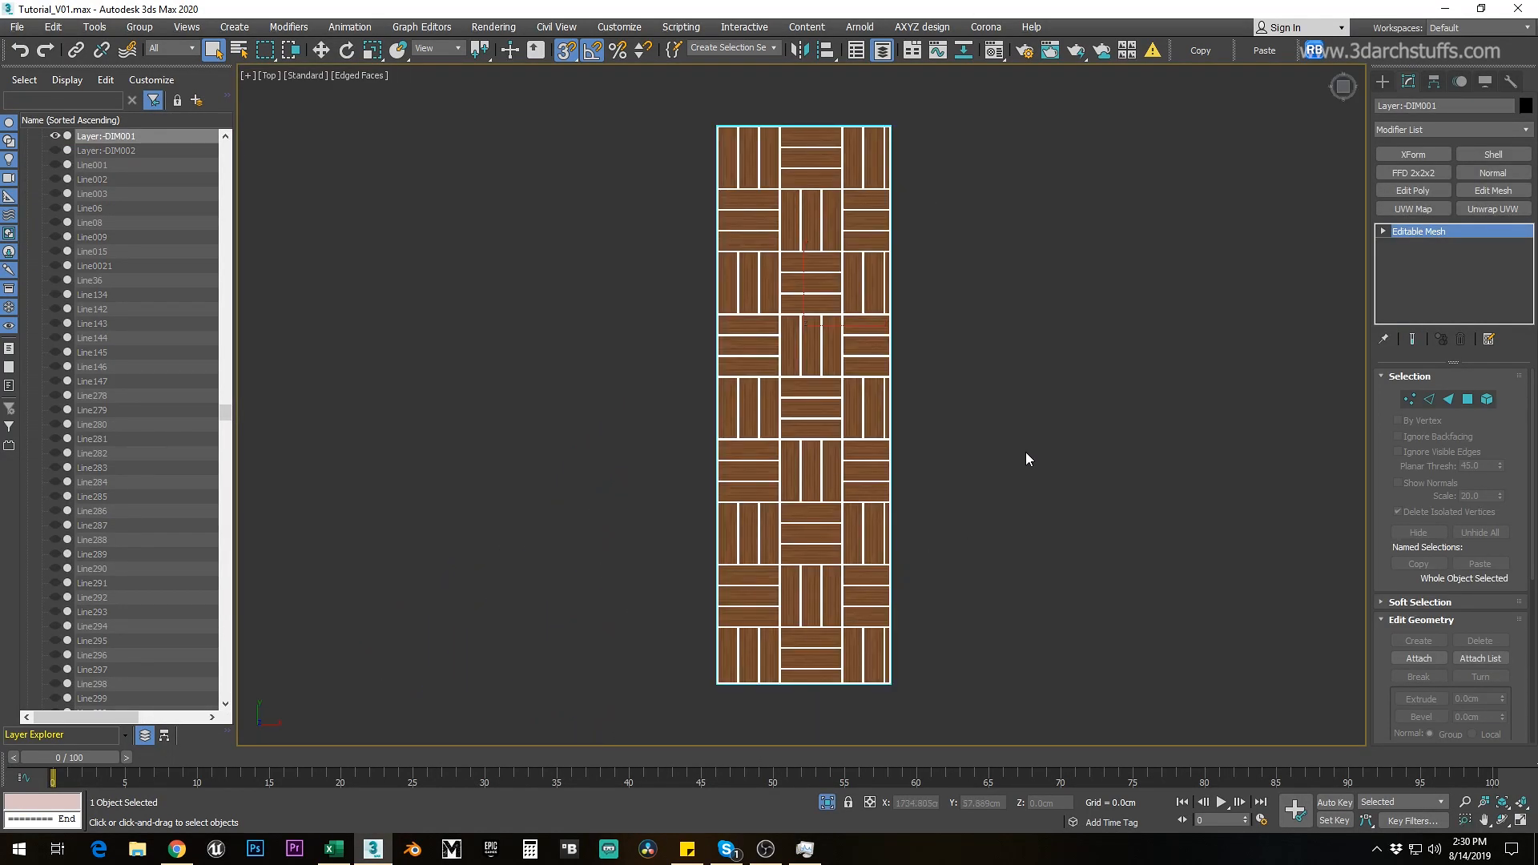
Step: Switch the floor mesh to Polygon level and detach the plank faces of the first row as a separate object
{"action": "middle_click_drag", "start_coordinate": [949, 251], "coordinate": [977, 307]}
{"action": "left_click", "coordinate": [1383, 231]}
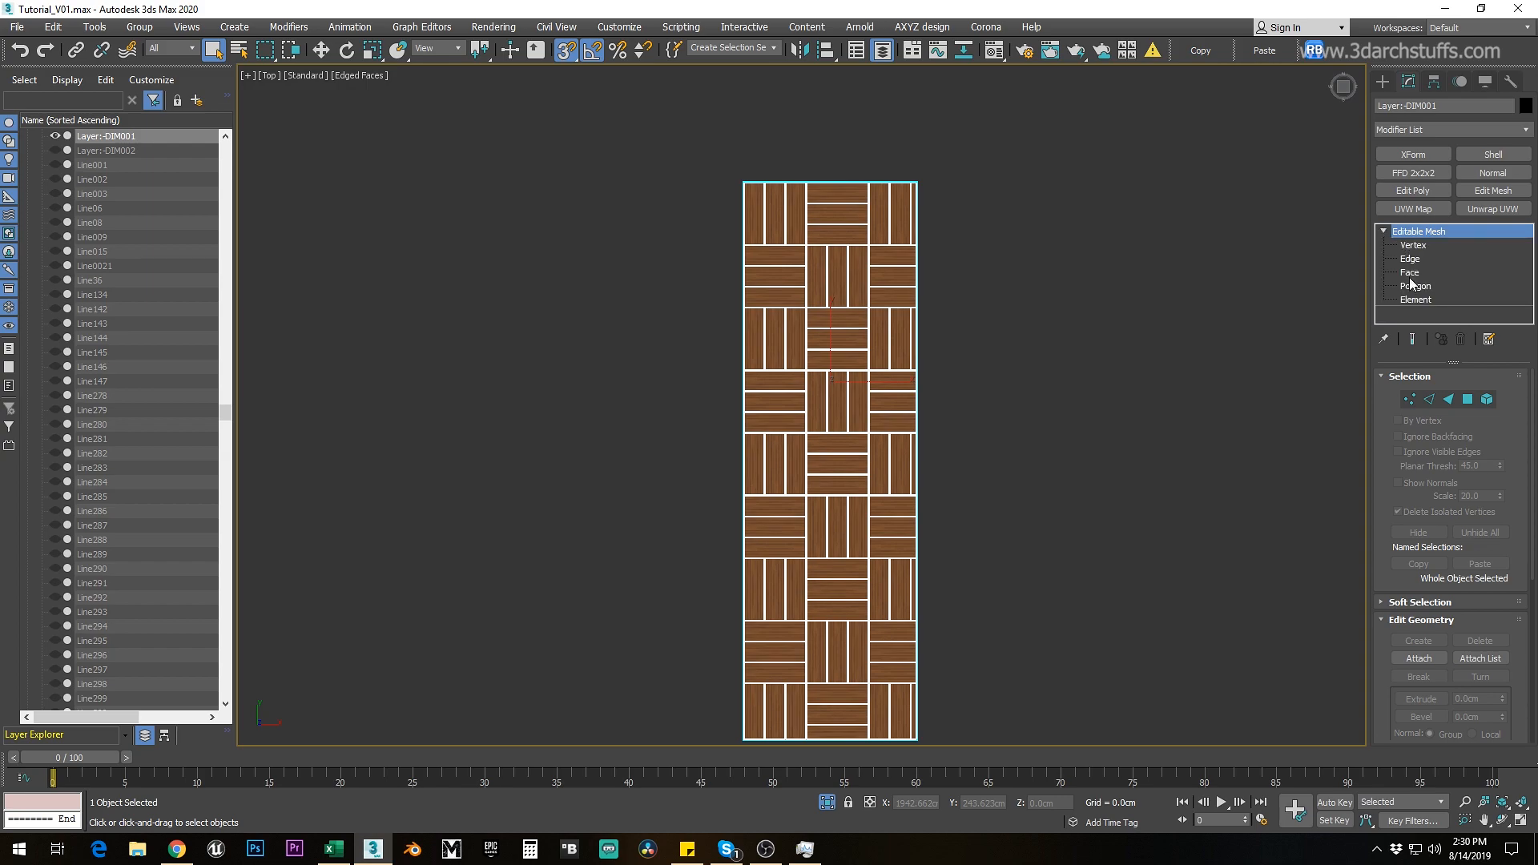
{"action": "left_click", "coordinate": [1414, 286]}
{"action": "scroll", "coordinate": [820, 241], "scroll_direction": "up", "scroll_amount": 3}
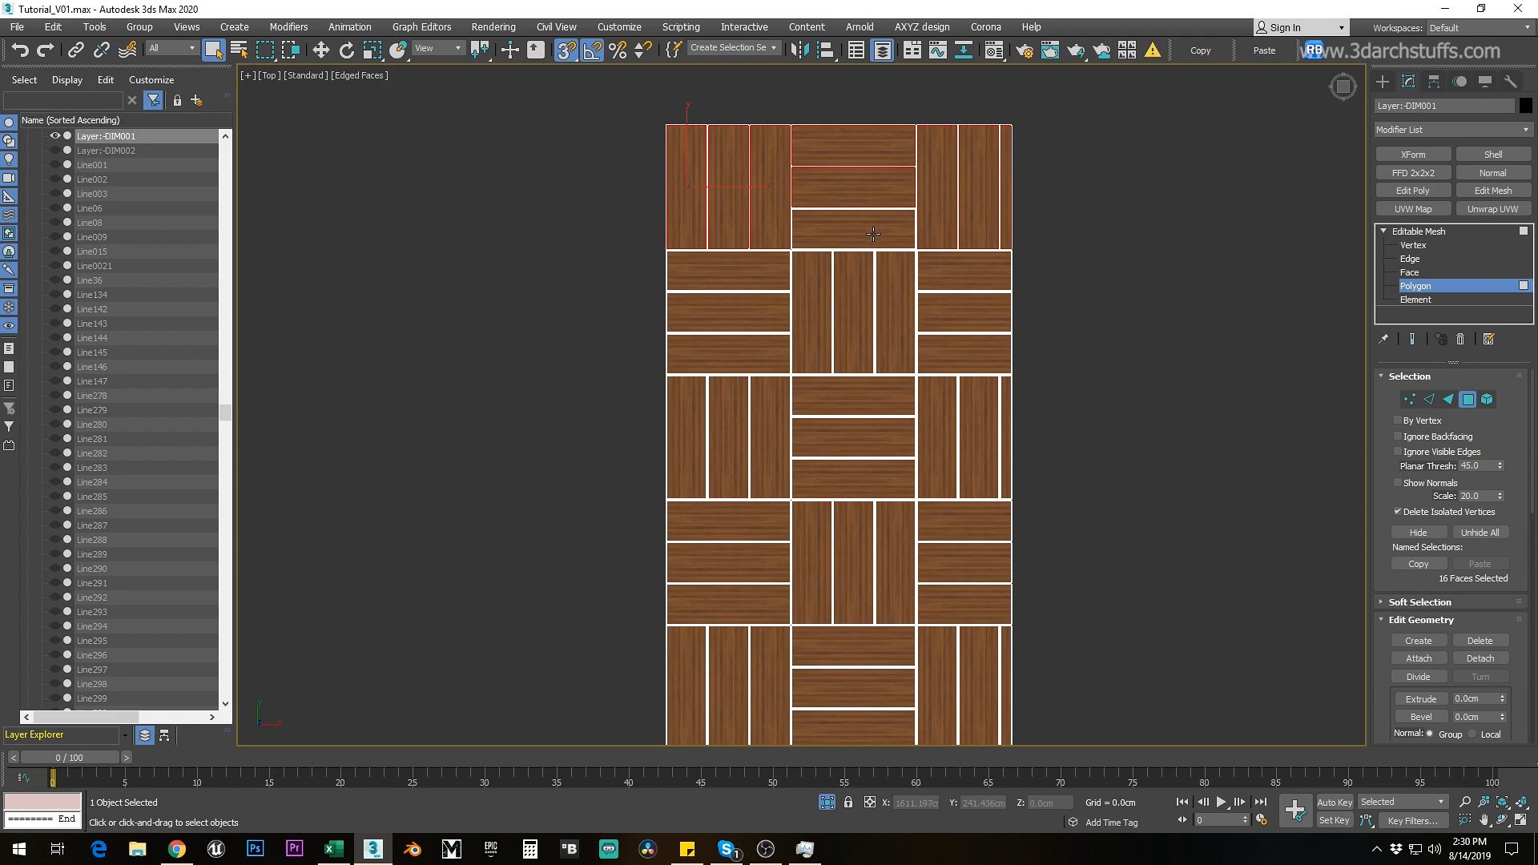
{"action": "key", "text": "ctrl+d"}
{"action": "left_click", "coordinate": [837, 426]}
Step: Detach the plank faces of the second and third floor rows as two separate objects
{"action": "left_click", "coordinate": [765, 279]}
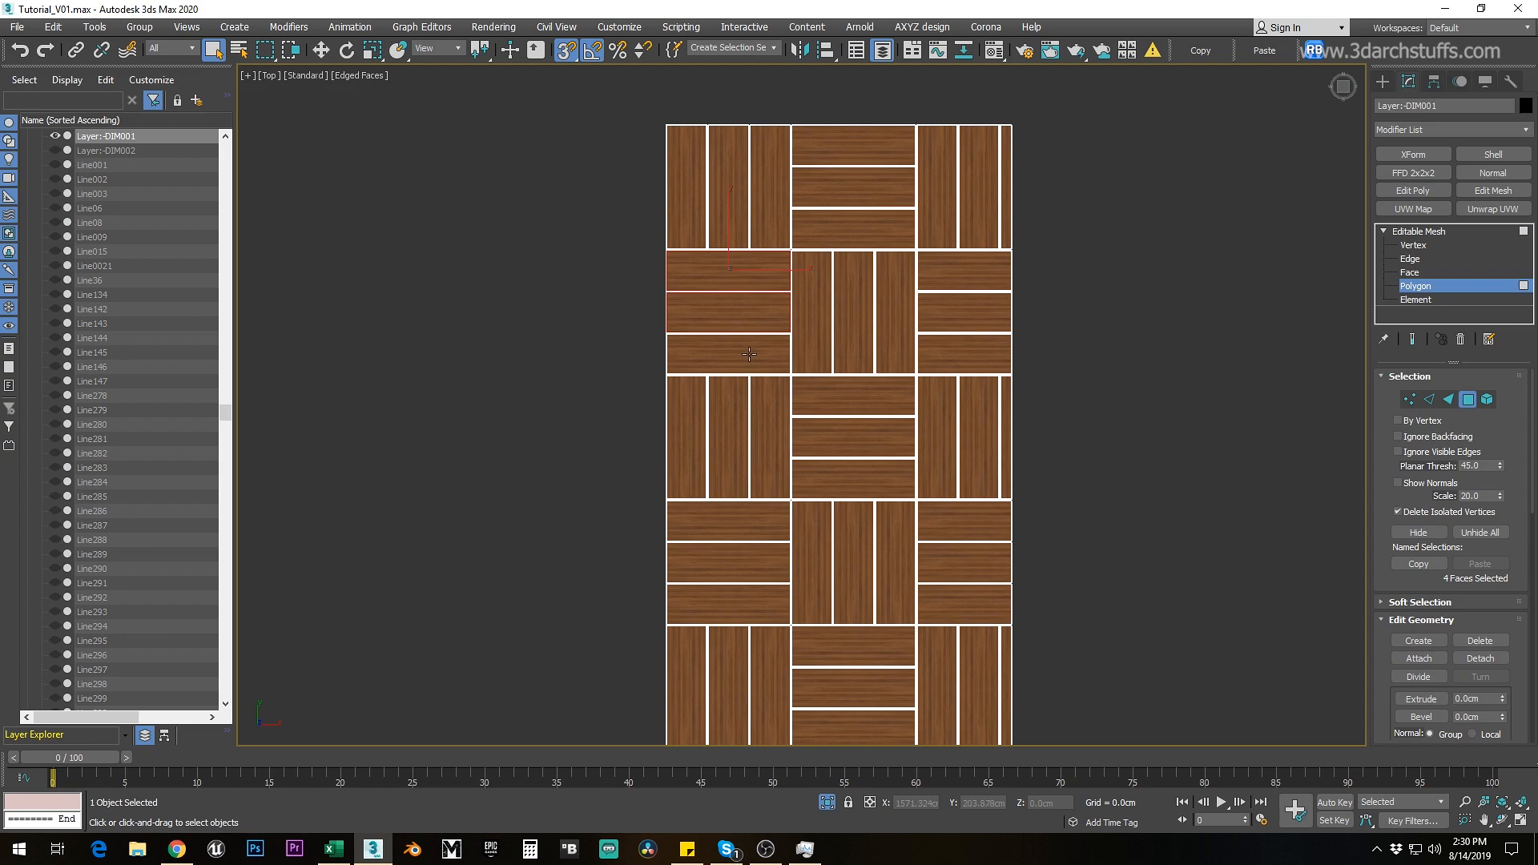
{"action": "key", "text": "ctrl+d"}
{"action": "left_click", "coordinate": [837, 430]}
{"action": "left_click", "coordinate": [687, 428]}
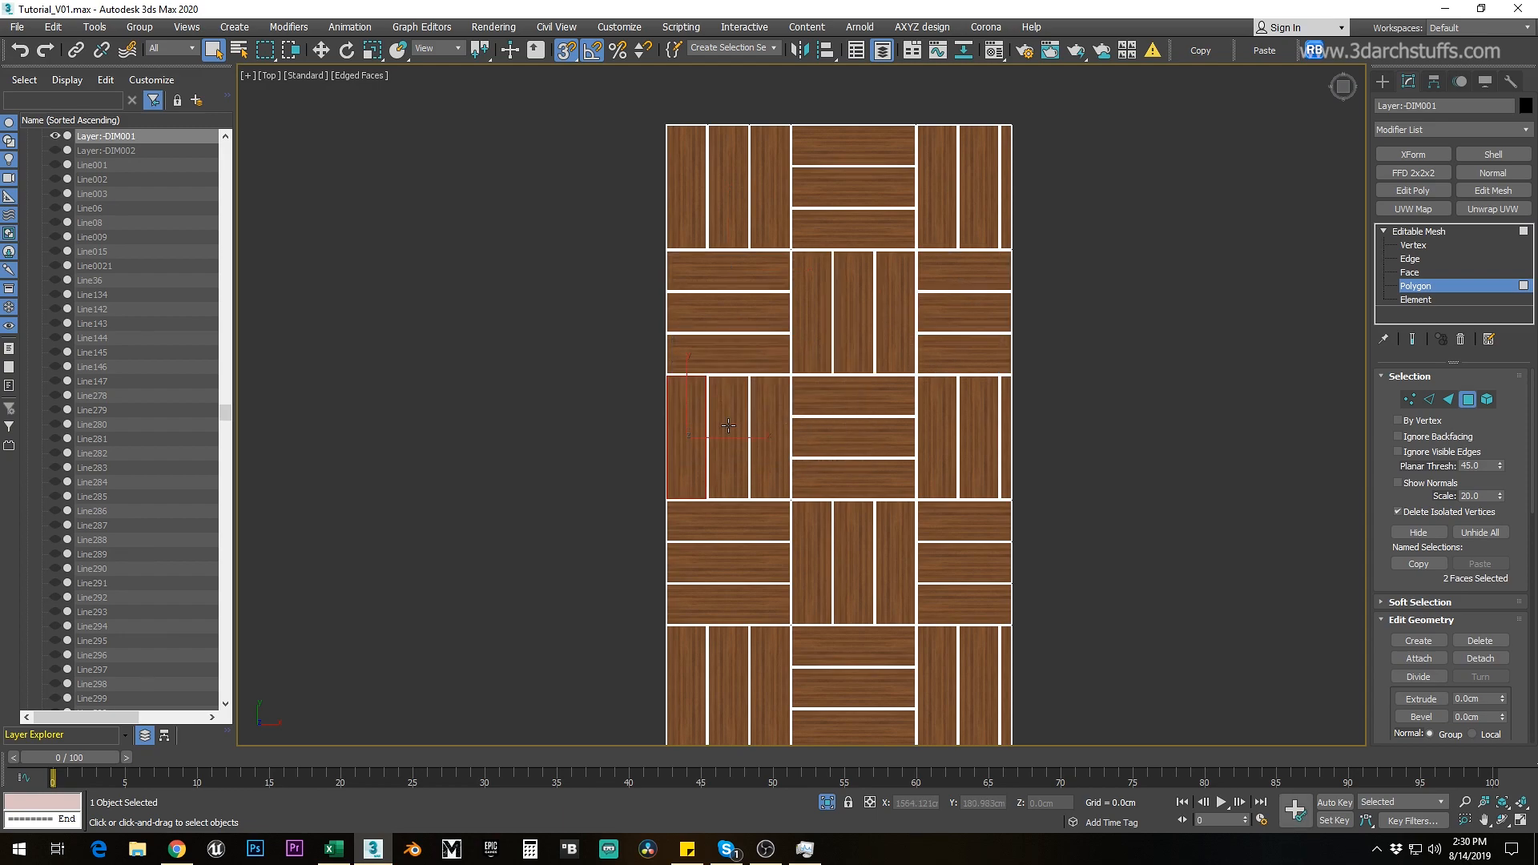
{"action": "key", "text": "ctrl+d"}
{"action": "left_click", "coordinate": [837, 430]}
Step: Detach the plank faces of the fourth and fifth floor rows as two separate objects
{"action": "middle_click_drag", "start_coordinate": [871, 470], "coordinate": [882, 325]}
{"action": "left_click", "coordinate": [750, 378]}
{"action": "left_click", "coordinate": [750, 418], "text": "ctrl"}
{"action": "key", "text": "ctrl+d"}
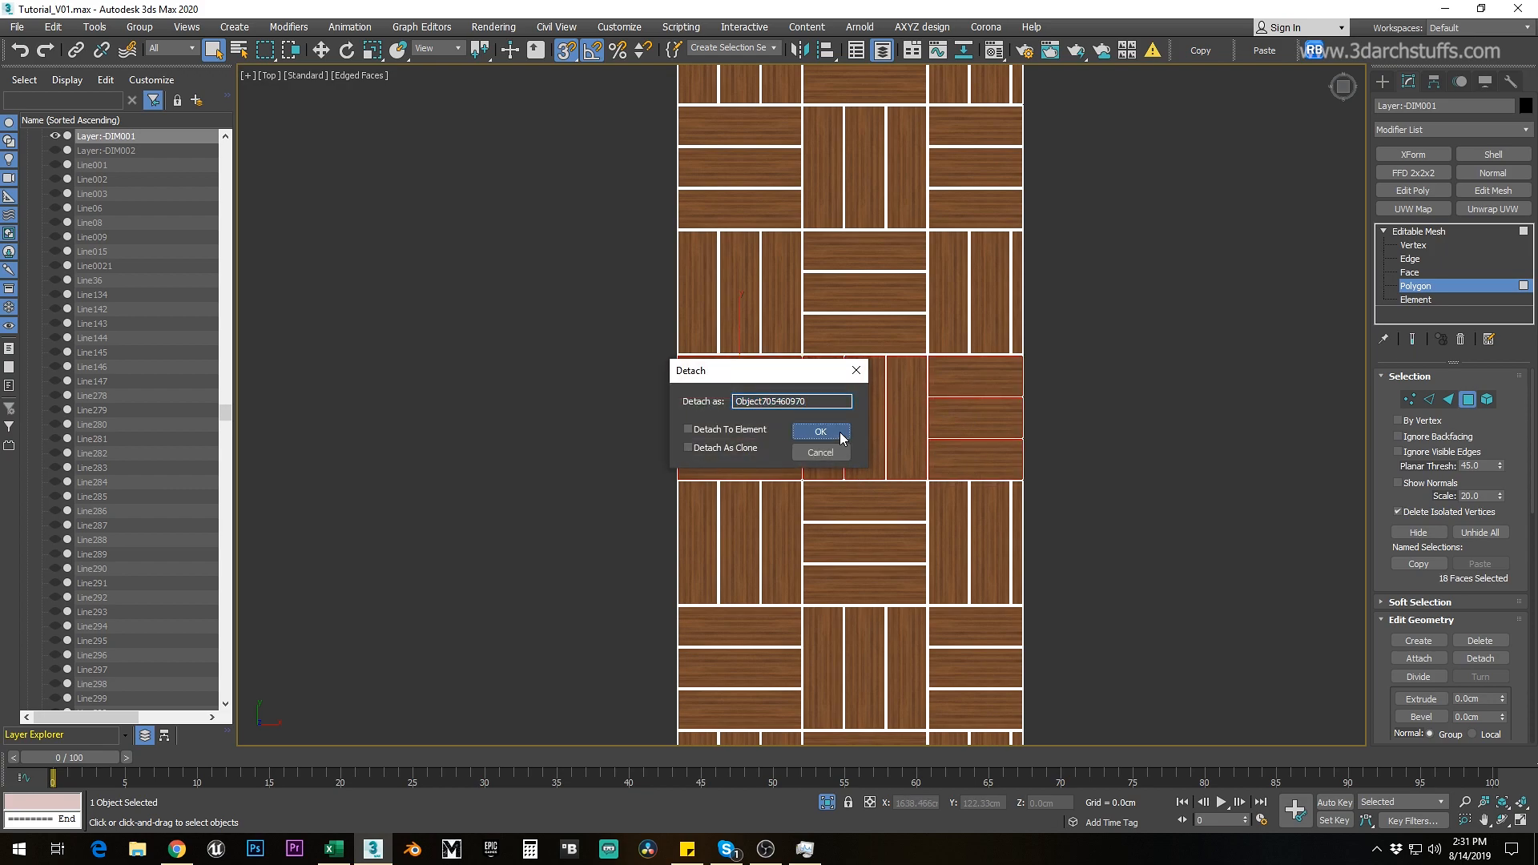
{"action": "left_click", "coordinate": [838, 430]}
{"action": "middle_click_drag", "start_coordinate": [849, 481], "coordinate": [866, 313]}
{"action": "left_click", "coordinate": [724, 370]}
{"action": "key", "text": "ctrl+d"}
{"action": "left_click", "coordinate": [837, 430]}
Step: Detach the plank faces of the sixth and seventh floor rows as two separate objects
{"action": "middle_click_drag", "start_coordinate": [857, 467], "coordinate": [852, 276]}
{"action": "left_click", "coordinate": [774, 271]}
{"action": "key", "text": "ctrl+d"}
{"action": "left_click", "coordinate": [838, 386]}
{"action": "middle_click_drag", "start_coordinate": [838, 448], "coordinate": [854, 324]}
{"action": "left_click", "coordinate": [725, 332]}
{"action": "left_click", "coordinate": [767, 332], "text": "ctrl"}
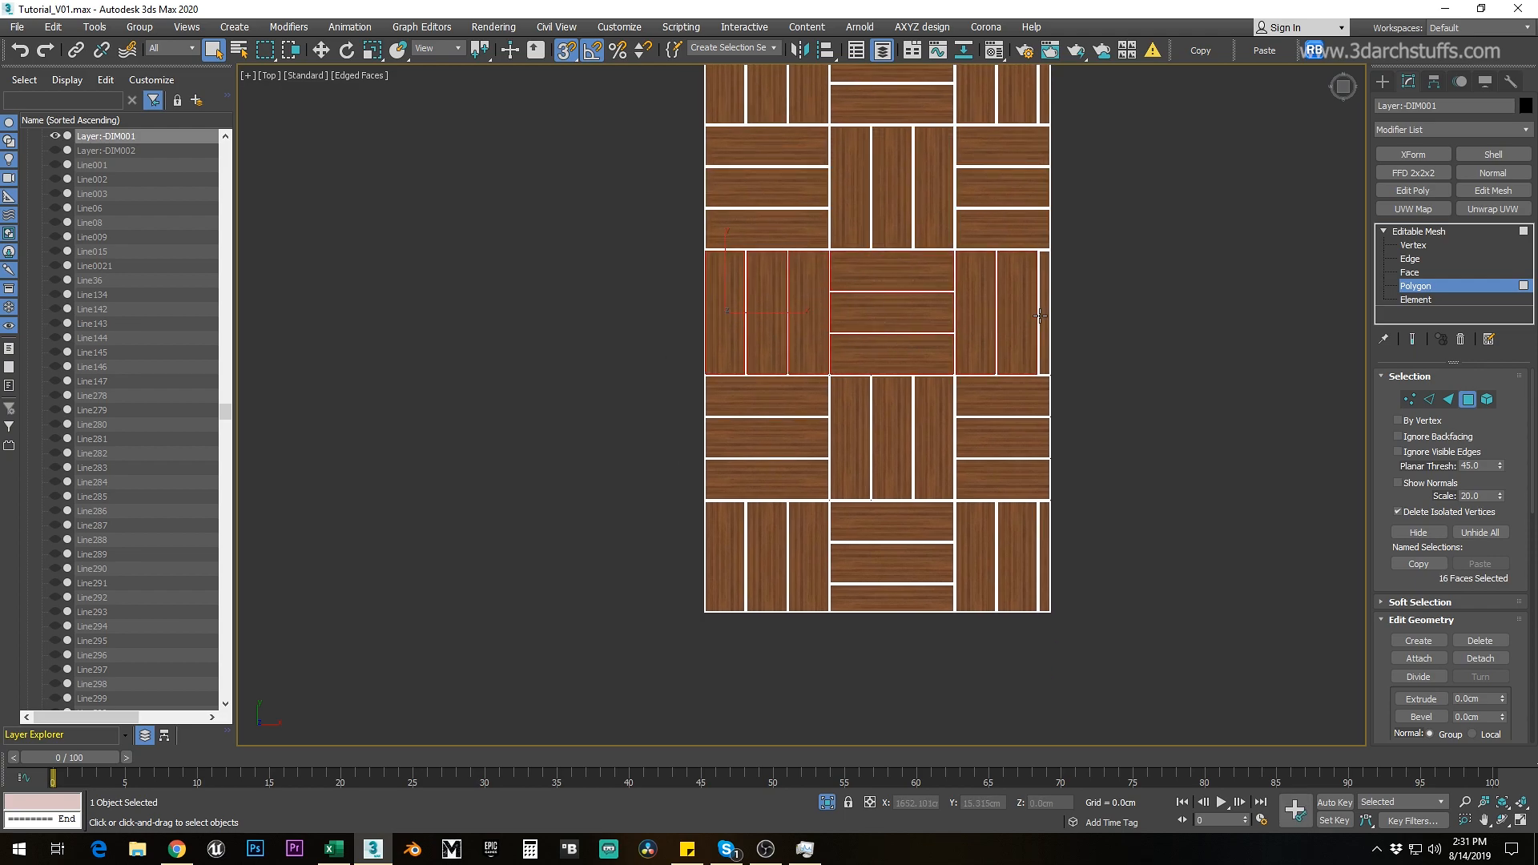
{"action": "key", "text": "ctrl+d"}
{"action": "left_click", "coordinate": [814, 430]}
Step: Detach the plank faces of the last two floor rows, each as a separate object
{"action": "middle_click_drag", "start_coordinate": [801, 406], "coordinate": [814, 306]}
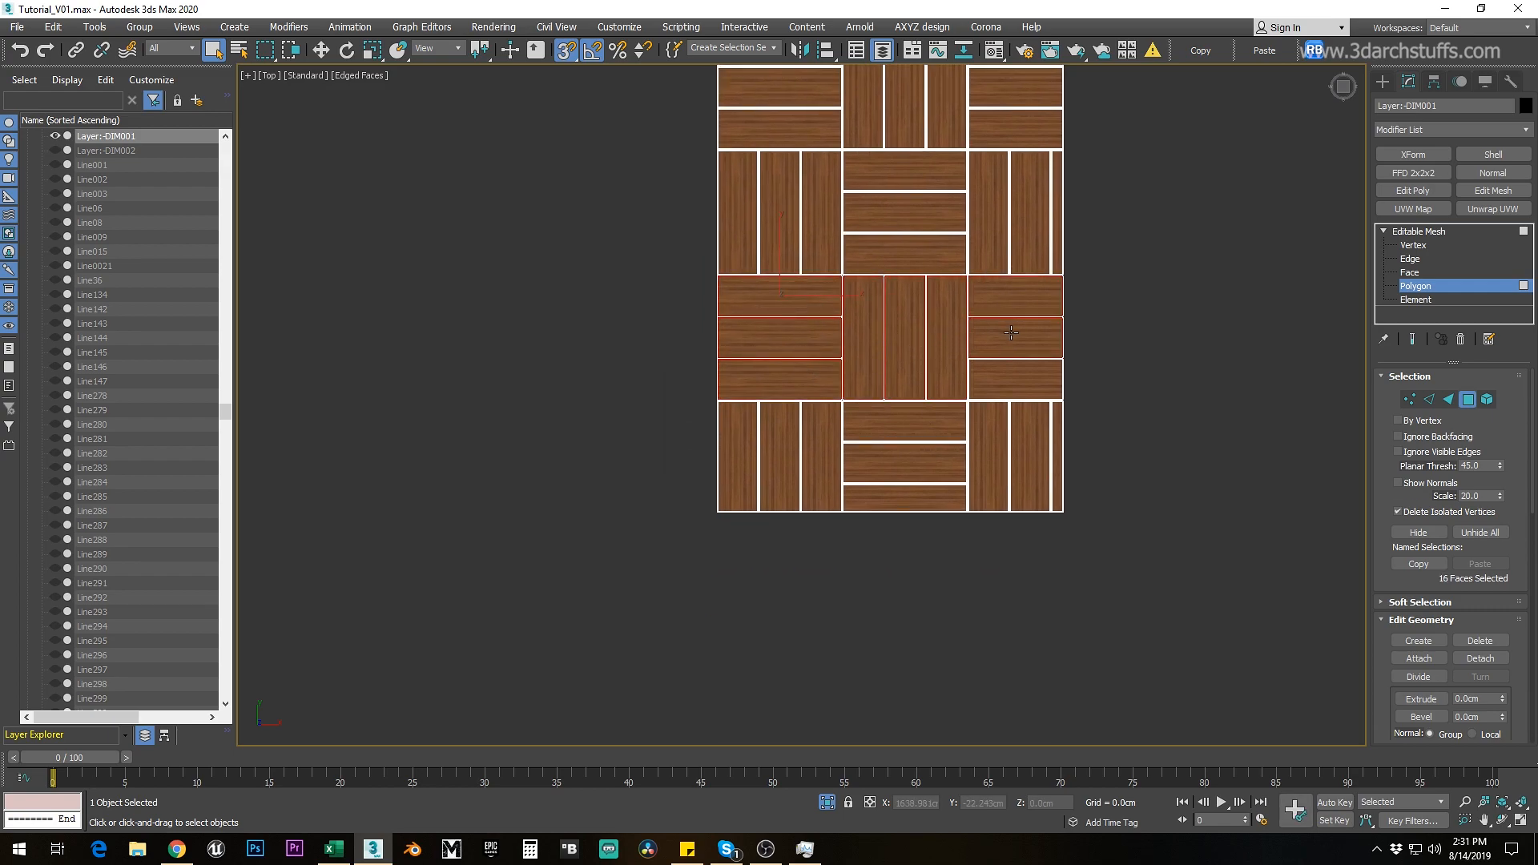
{"action": "left_click", "coordinate": [814, 428]}
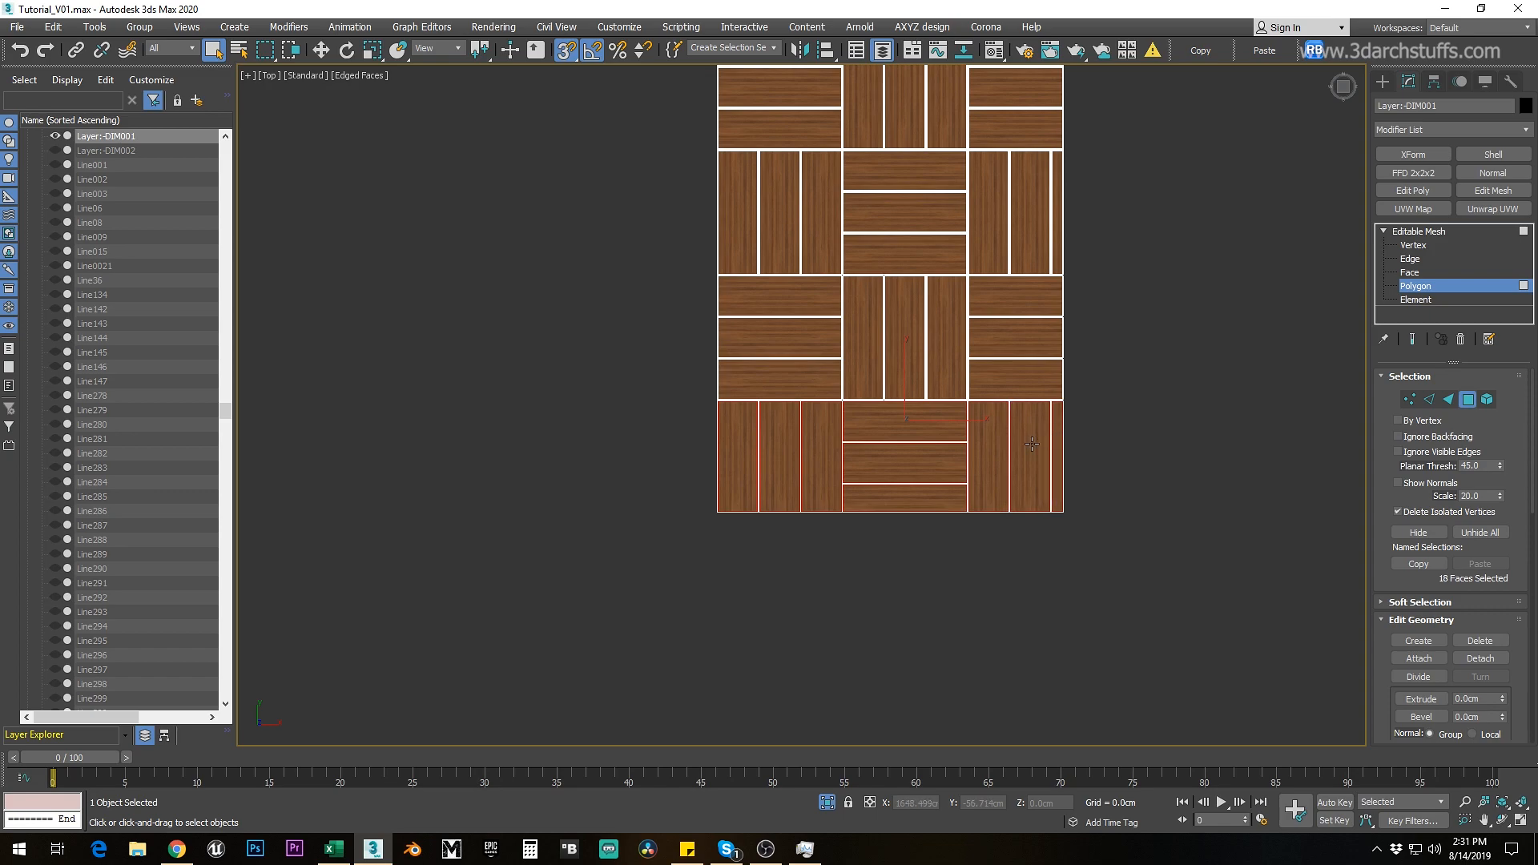
{"action": "left_click", "coordinate": [819, 435]}
Step: Show the floor in wireframe and detach the remaining faces of its first two rows as one object
{"action": "scroll", "coordinate": [834, 401], "scroll_direction": "down", "scroll_amount": 4}
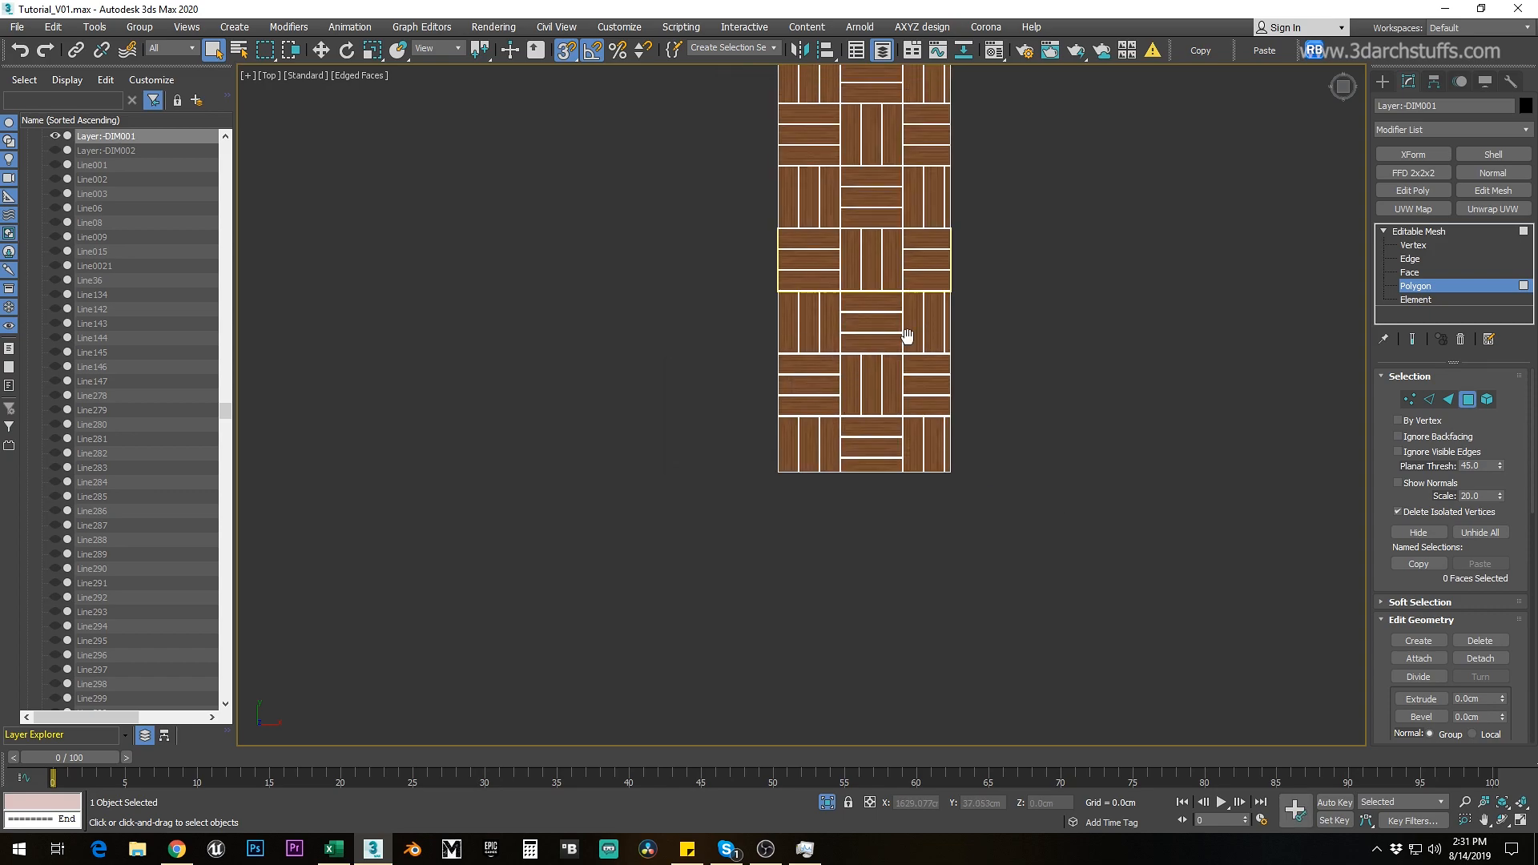
{"action": "key", "text": "F3"}
{"action": "middle_click_drag", "start_coordinate": [786, 272], "coordinate": [761, 379]}
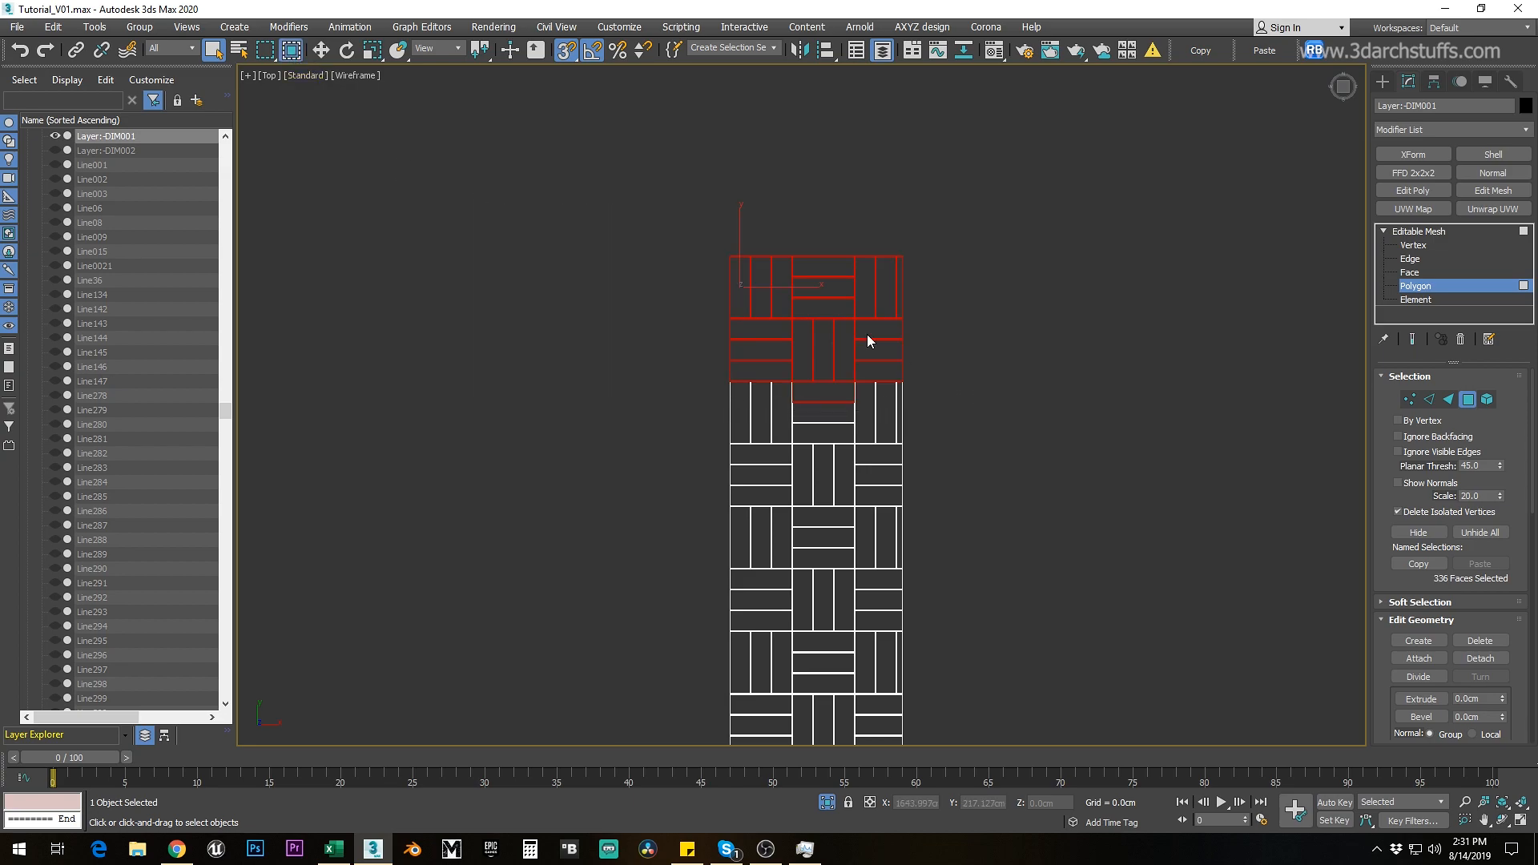
{"action": "key", "text": "ctrl+d"}
{"action": "left_click", "coordinate": [830, 430]}
{"action": "middle_click_drag", "start_coordinate": [860, 458], "coordinate": [805, 284]}
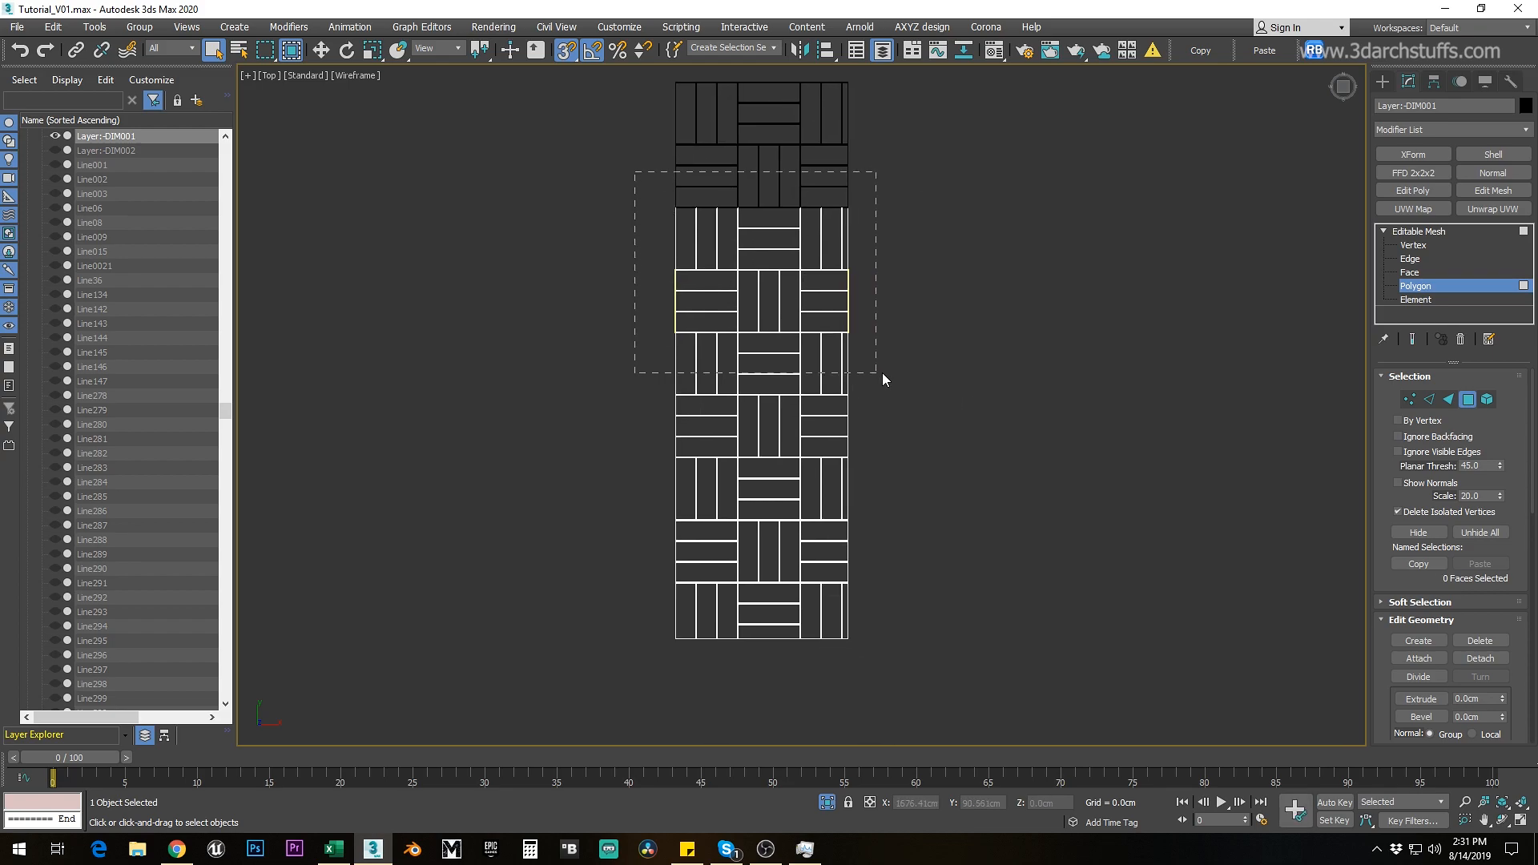
Step: Detach the remaining faces of the following floor rows in two further groups
{"action": "left_click_drag", "start_coordinate": [903, 350], "coordinate": [904, 350]}
{"action": "key", "text": "ctrl+d"}
{"action": "left_click", "coordinate": [816, 431]}
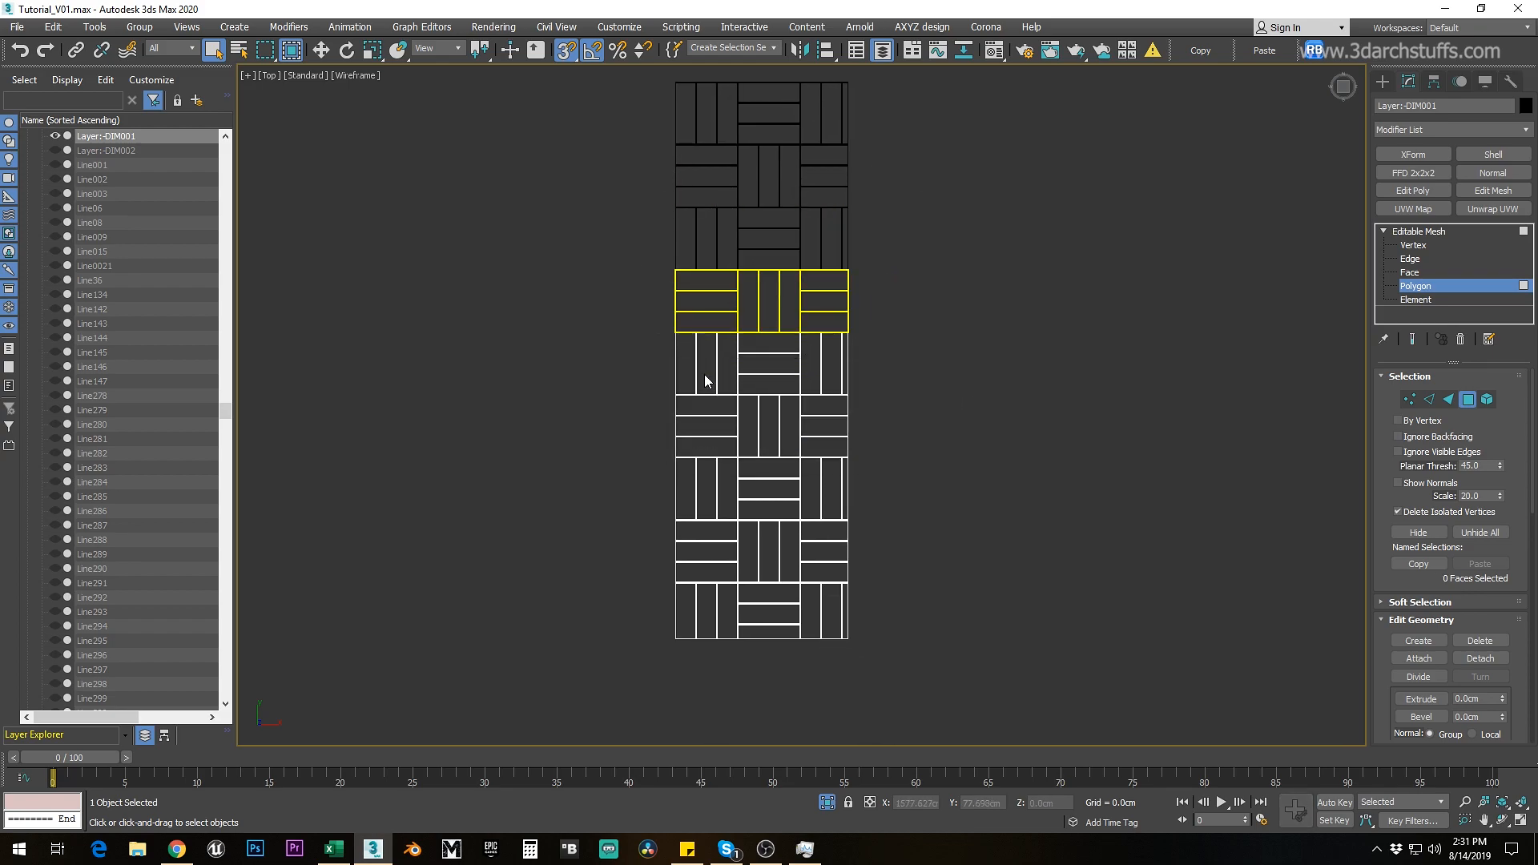
{"action": "left_click_drag", "start_coordinate": [870, 472], "coordinate": [870, 472]}
{"action": "key", "text": "ctrl+d"}
{"action": "left_click", "coordinate": [817, 430]}
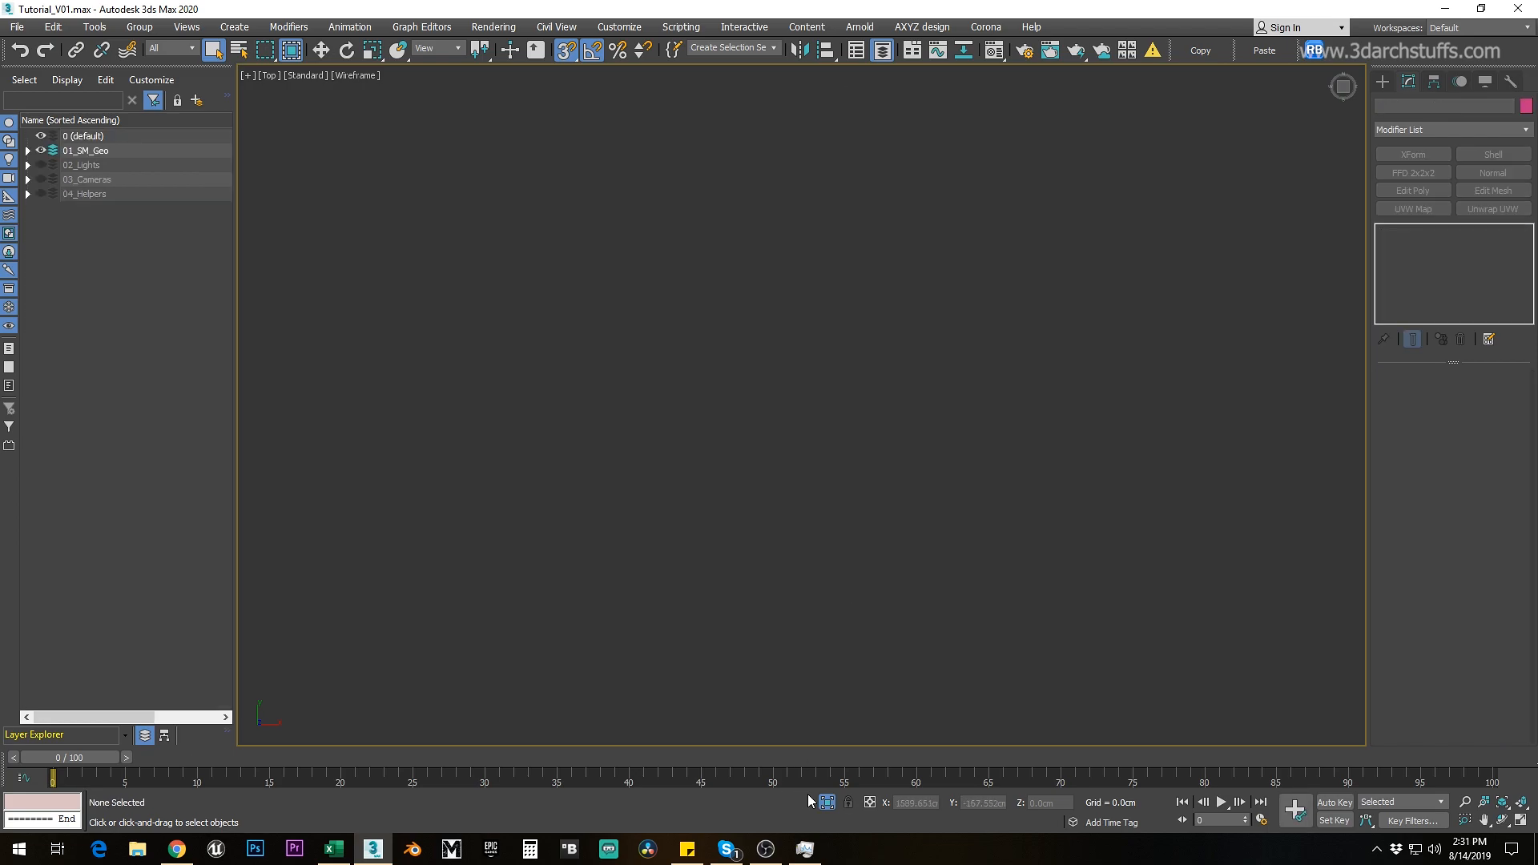
Step: Leave isolation and return to a perspective view of the living room scene
{"action": "left_click", "coordinate": [826, 802]}
{"action": "middle_click_drag", "start_coordinate": [786, 526], "coordinate": [924, 522], "text": "alt"}
{"action": "scroll", "coordinate": [761, 484], "scroll_direction": "up", "scroll_amount": 2}
{"action": "key", "text": "p"}
{"action": "middle_click_drag", "start_coordinate": [865, 482], "coordinate": [721, 486]}
{"action": "middle_click_drag", "start_coordinate": [721, 487], "coordinate": [897, 480], "text": "alt"}
{"action": "middle_click_drag", "start_coordinate": [1054, 458], "coordinate": [929, 490]}
Step: Delete the already handled objects from the room
{"action": "left_click", "coordinate": [999, 430]}
{"action": "key", "text": "Delete"}
{"action": "left_click", "coordinate": [836, 473]}
{"action": "key", "text": "Delete"}
{"action": "left_click_drag", "start_coordinate": [849, 231], "coordinate": [814, 269]}
{"action": "key", "text": "Delete"}
Step: Select the radiator between the sofa and the wicker armchair and isolate it
{"action": "middle_click_drag", "start_coordinate": [906, 351], "coordinate": [1113, 431]}
{"action": "left_click", "coordinate": [935, 352]}
{"action": "middle_click_drag", "start_coordinate": [896, 433], "coordinate": [995, 360], "text": "alt"}
{"action": "scroll", "coordinate": [995, 361], "scroll_direction": "up", "scroll_amount": 3}
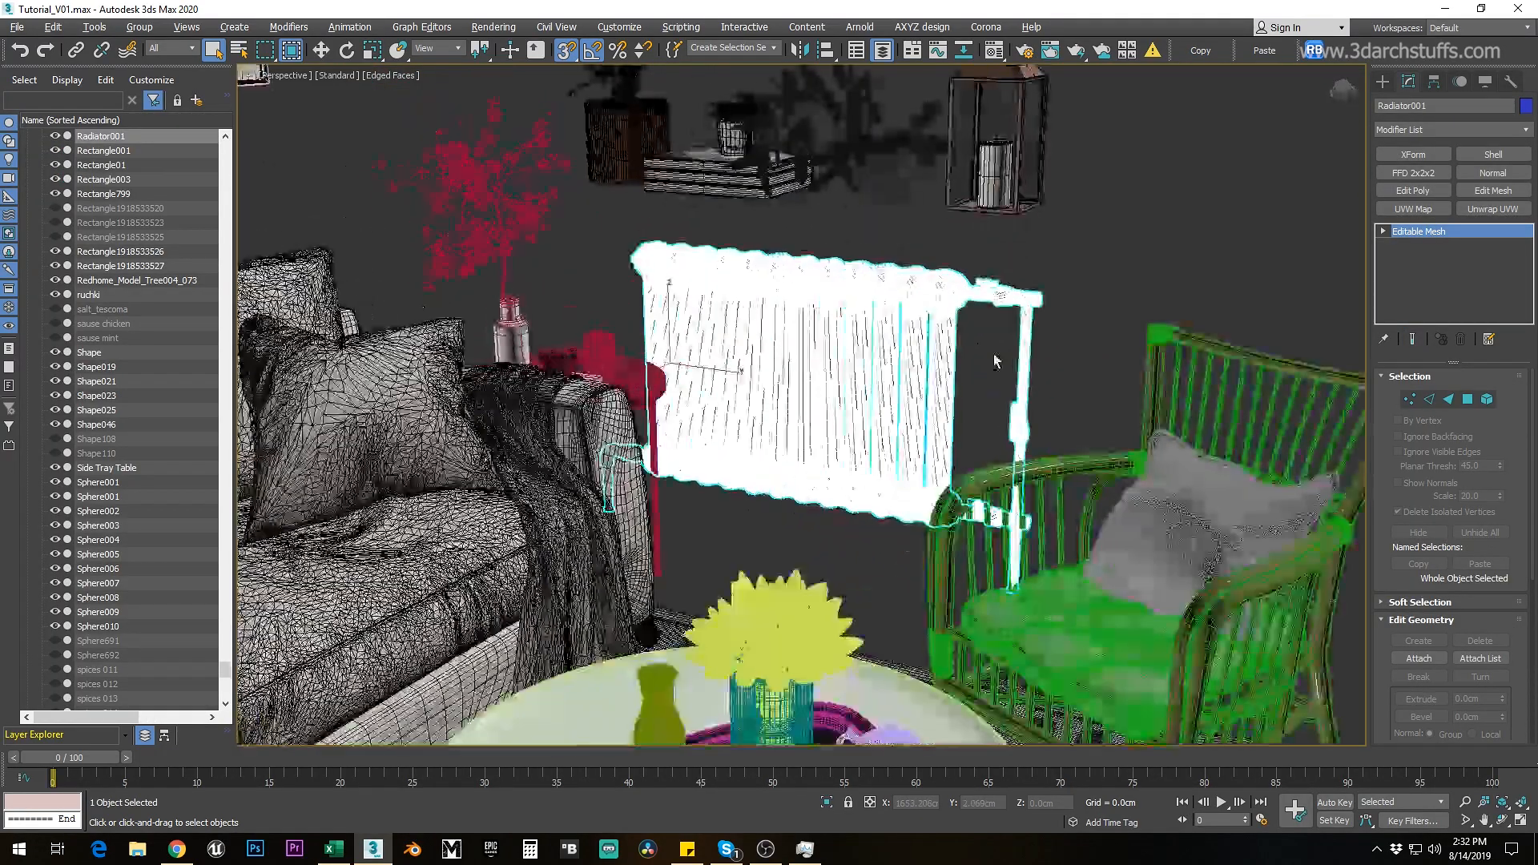
{"action": "key", "text": "alt+q"}
Step: Switch the radiator mesh to Element level and detach its ribbed body as a separate object
{"action": "left_click", "coordinate": [1383, 232]}
{"action": "left_click", "coordinate": [1414, 300]}
{"action": "left_click", "coordinate": [1003, 227]}
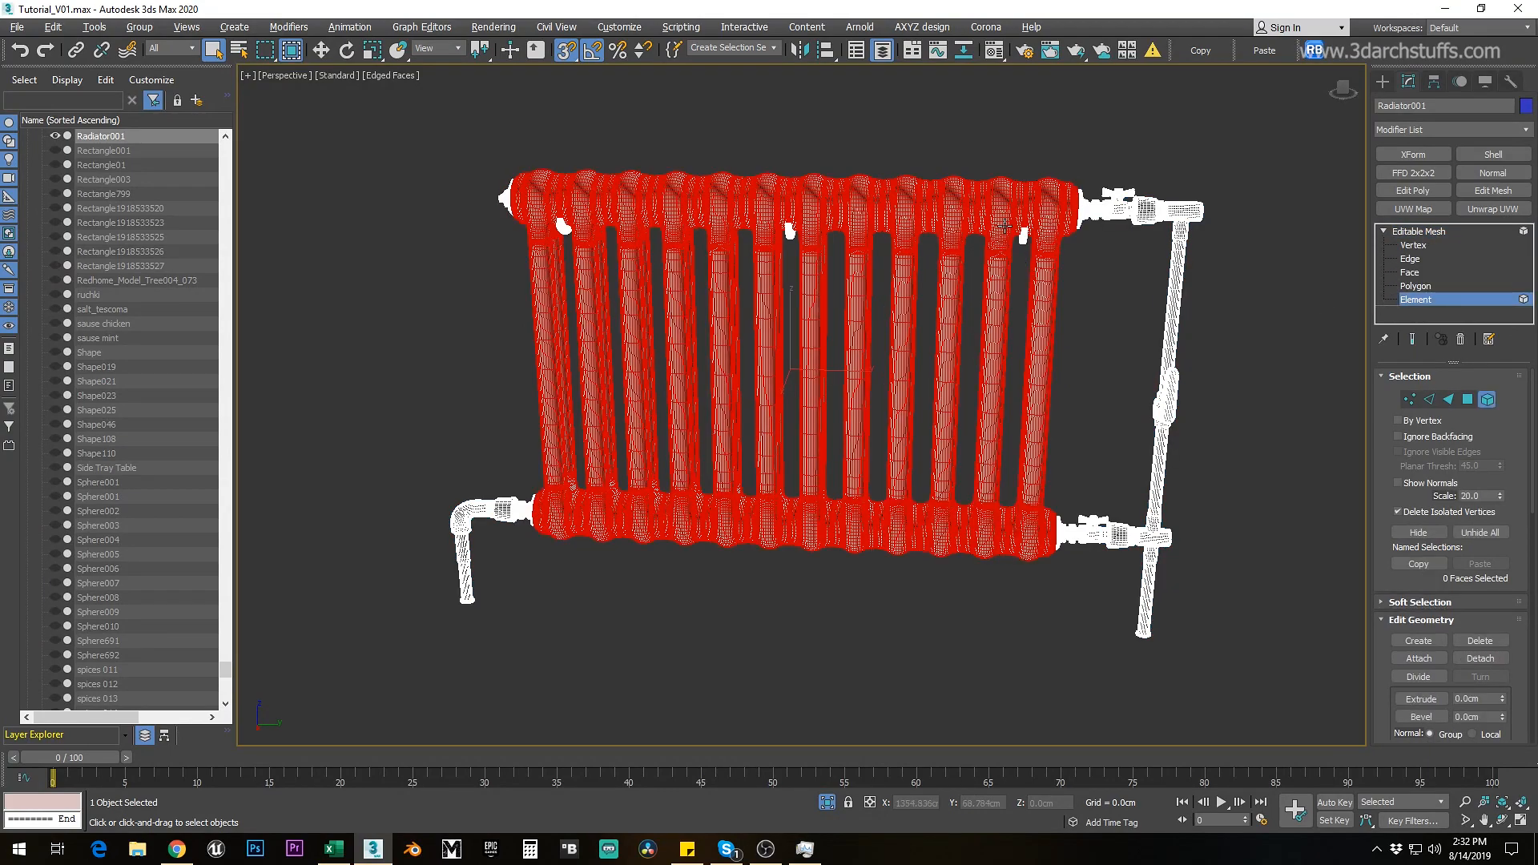
{"action": "left_click", "coordinate": [1092, 335]}
{"action": "left_click", "coordinate": [1041, 298]}
{"action": "key", "text": "ctrl+d"}
{"action": "left_click", "coordinate": [833, 434]}
{"action": "left_click", "coordinate": [1413, 230]}
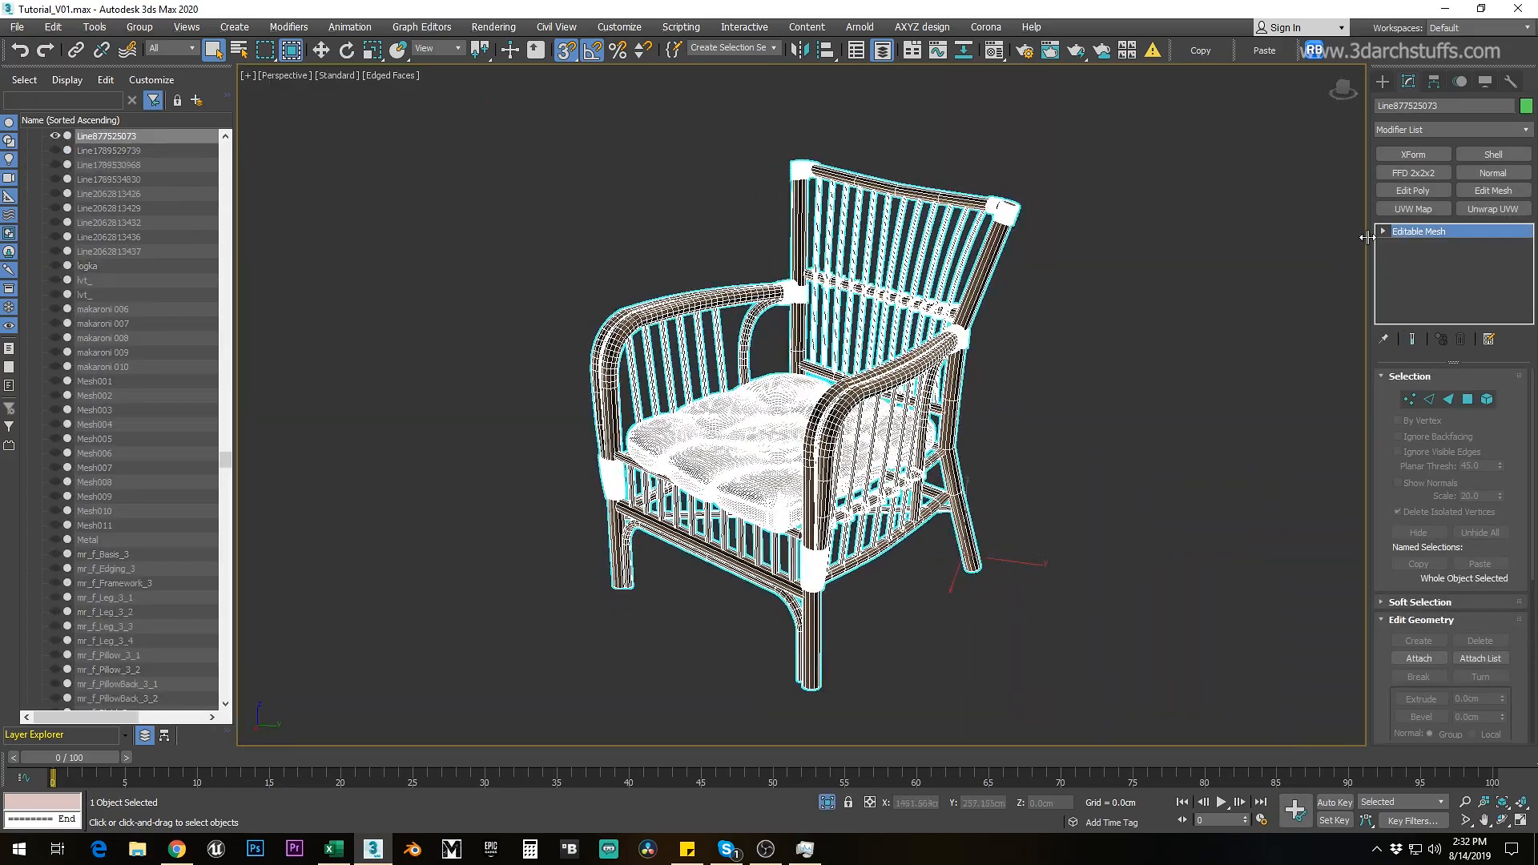
Step: Switch the isolated armchair to Element level and detach one armrest with its front post as a separate object
{"action": "left_click", "coordinate": [1407, 300]}
{"action": "scroll", "coordinate": [889, 376], "scroll_direction": "up", "scroll_amount": 3}
{"action": "left_click", "coordinate": [849, 327]}
{"action": "left_click", "coordinate": [829, 316], "text": "ctrl"}
{"action": "middle_click_drag", "start_coordinate": [768, 377], "coordinate": [812, 417], "text": "alt"}
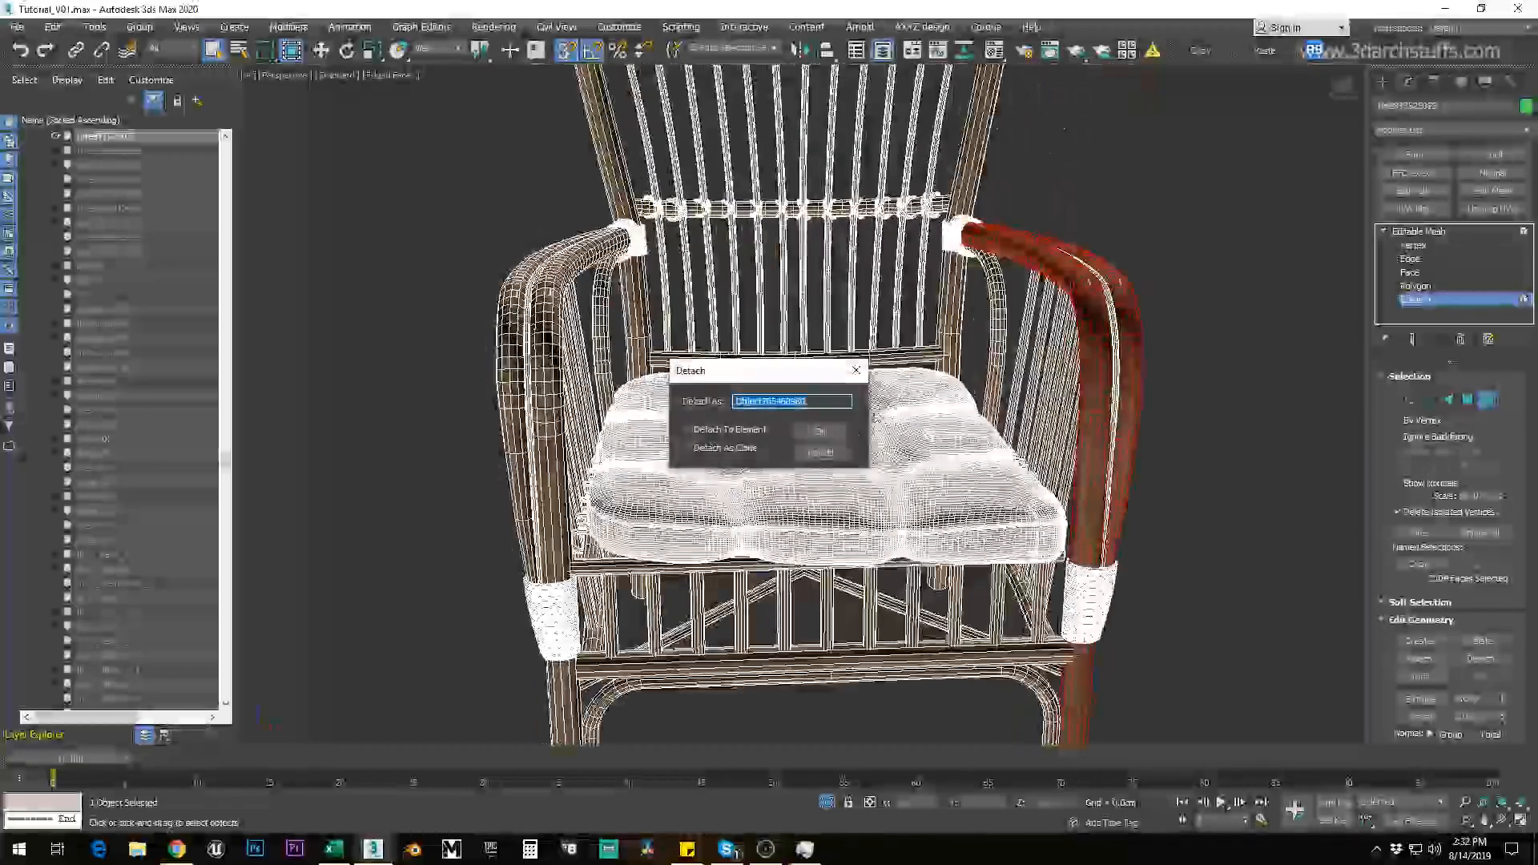
{"action": "key", "text": "Return"}
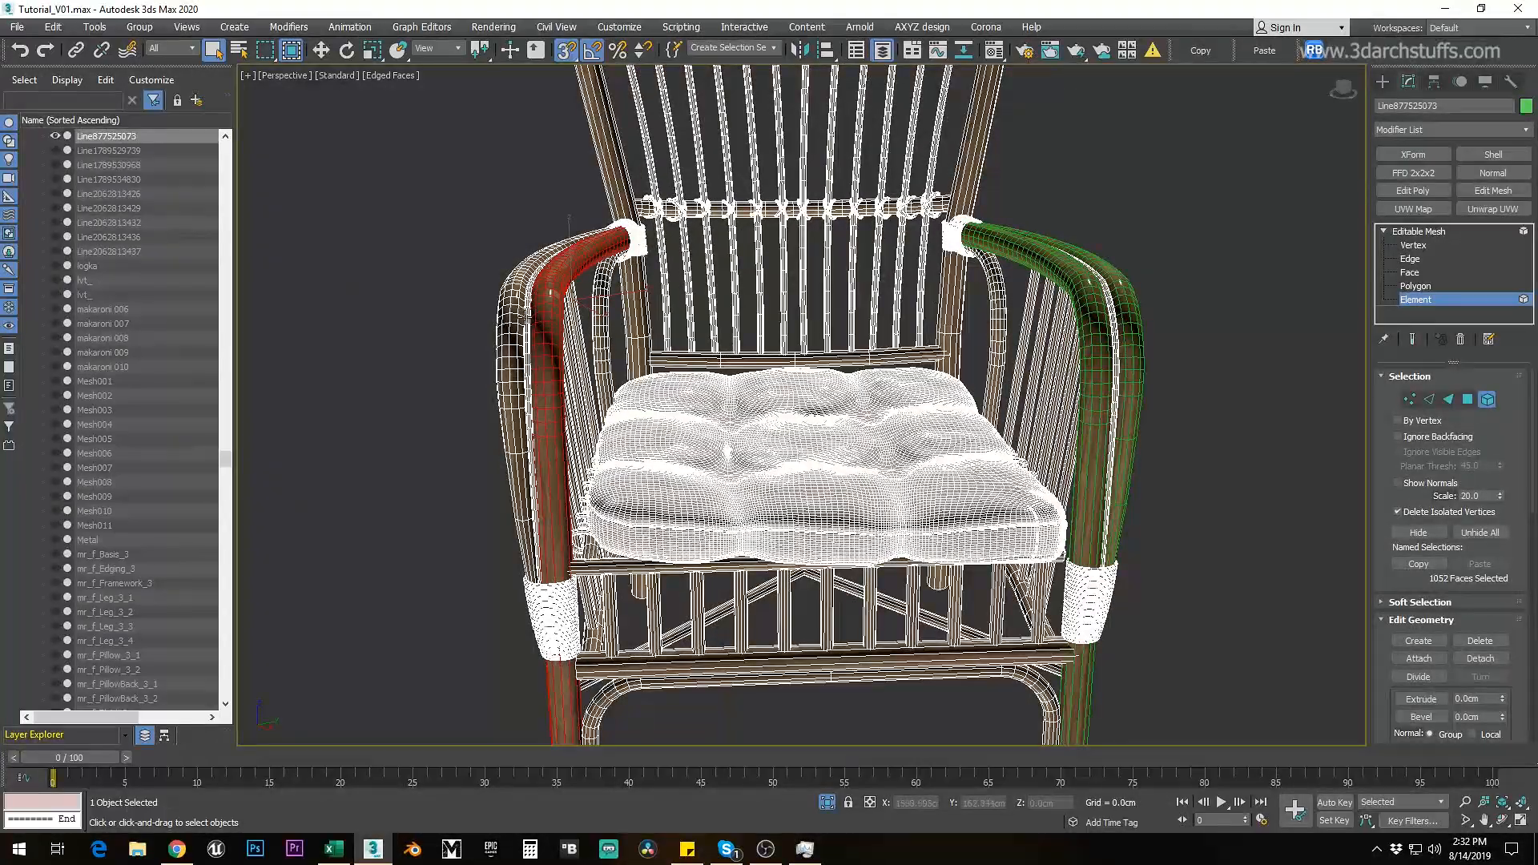
Step: Detach the armchair's other armrest and the seat cushion as separate objects
{"action": "middle_click_drag", "start_coordinate": [662, 381], "coordinate": [745, 389], "text": "alt"}
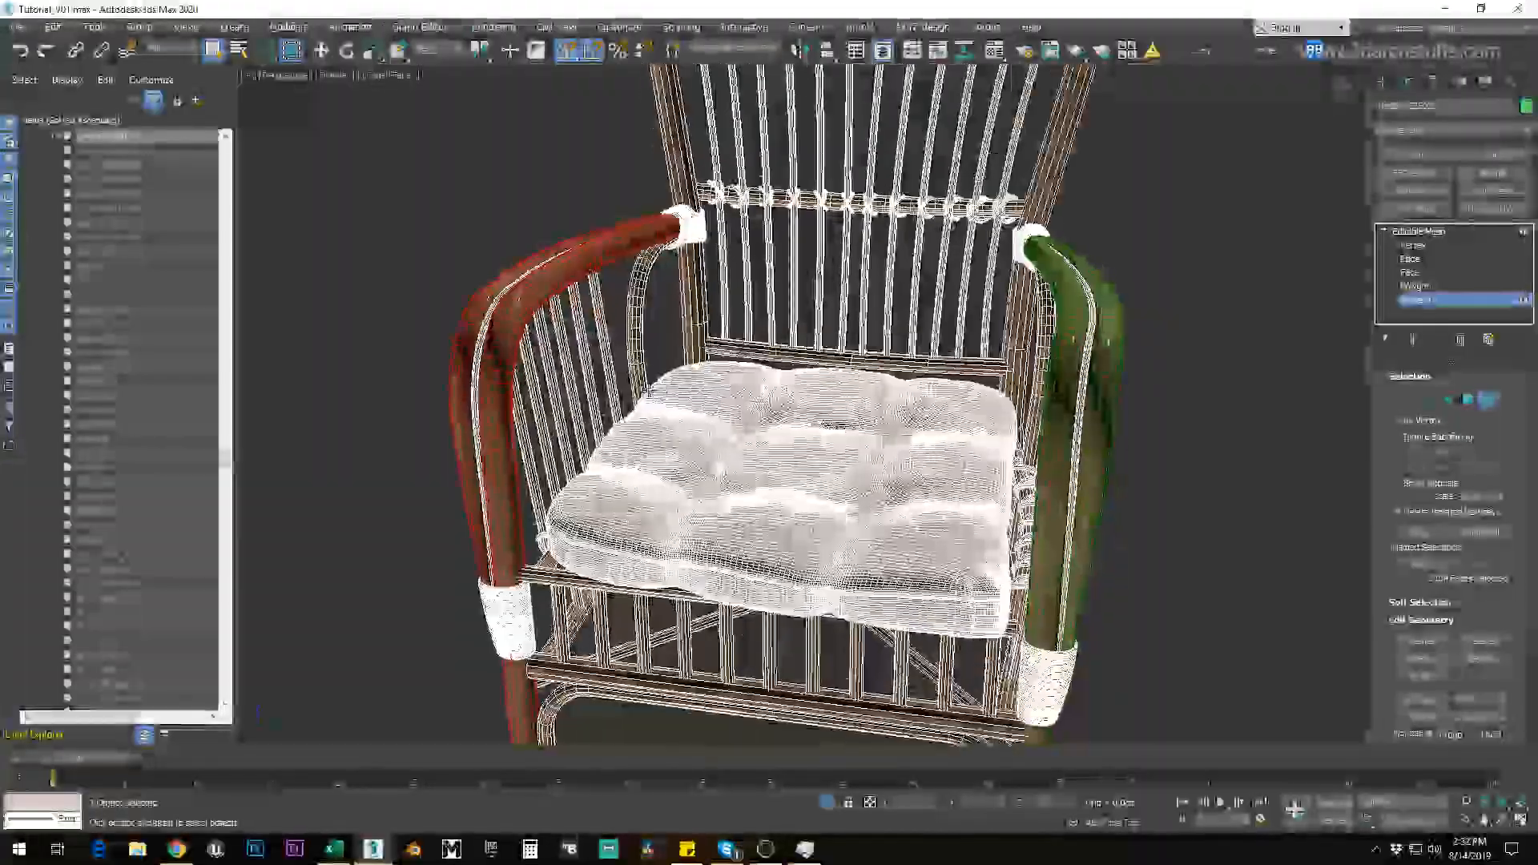
{"action": "left_click", "coordinate": [821, 431]}
{"action": "middle_click_drag", "start_coordinate": [830, 447], "coordinate": [796, 481], "text": "alt"}
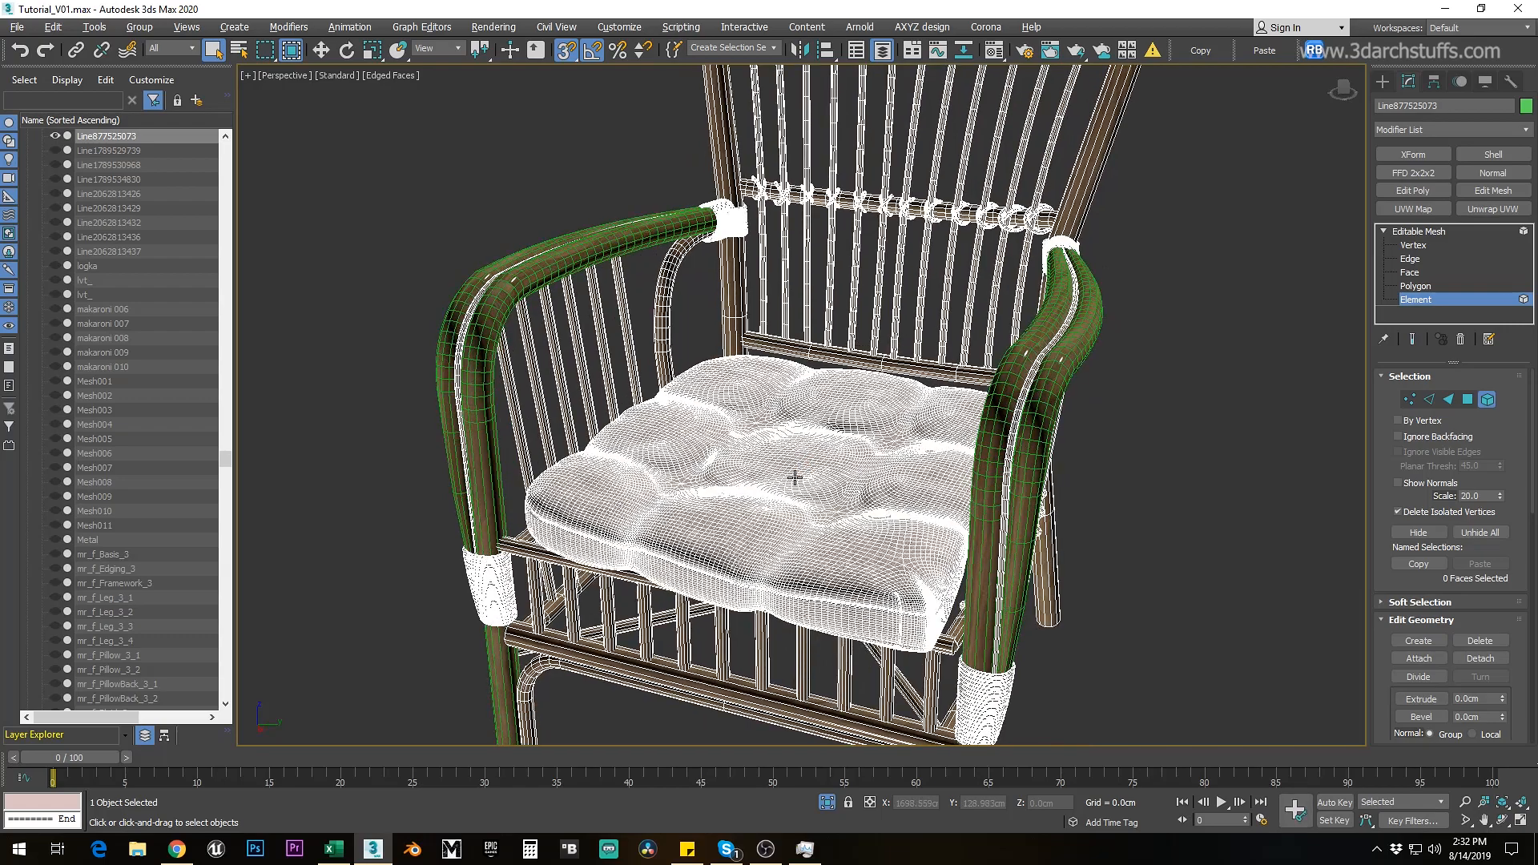
{"action": "left_click", "coordinate": [795, 477]}
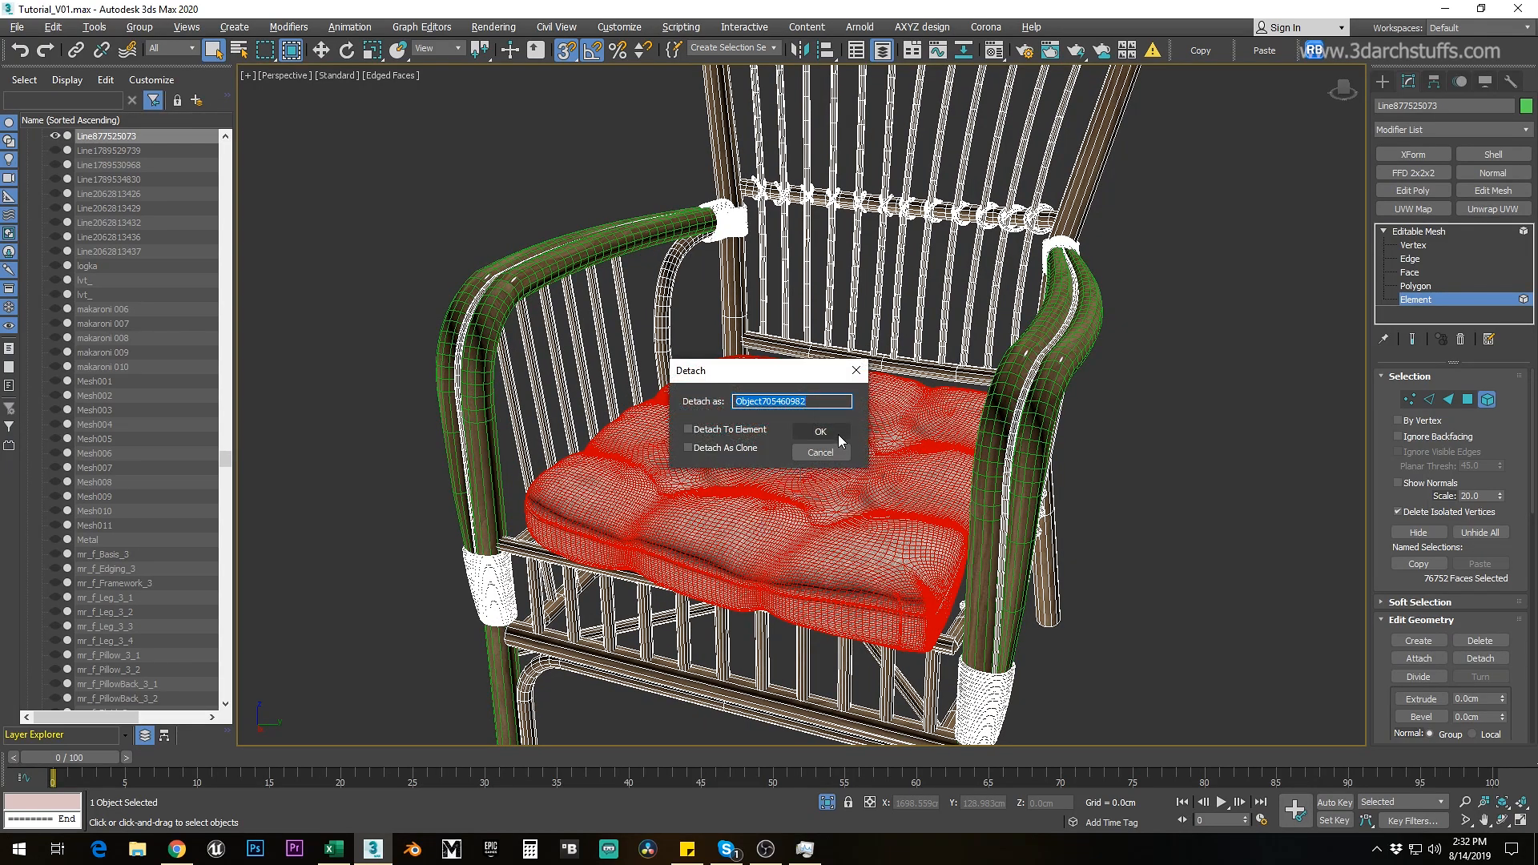
{"action": "left_click", "coordinate": [817, 432]}
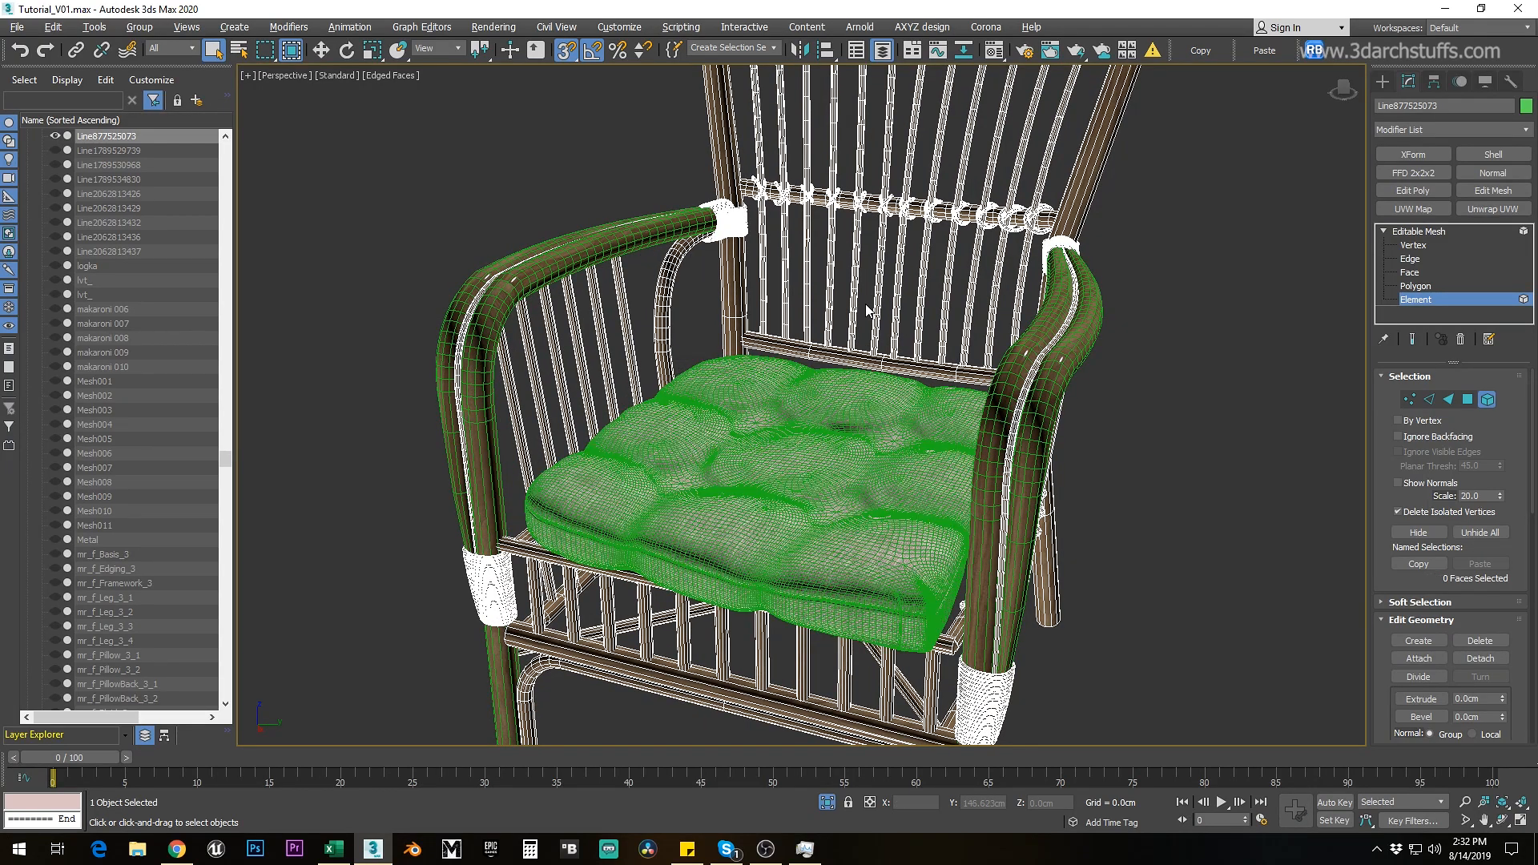
Step: Detach both upright posts of the armchair's backrest, each as a separate object
{"action": "middle_click_drag", "start_coordinate": [848, 350], "coordinate": [808, 509]}
{"action": "scroll", "coordinate": [1012, 382], "scroll_direction": "up", "scroll_amount": 3}
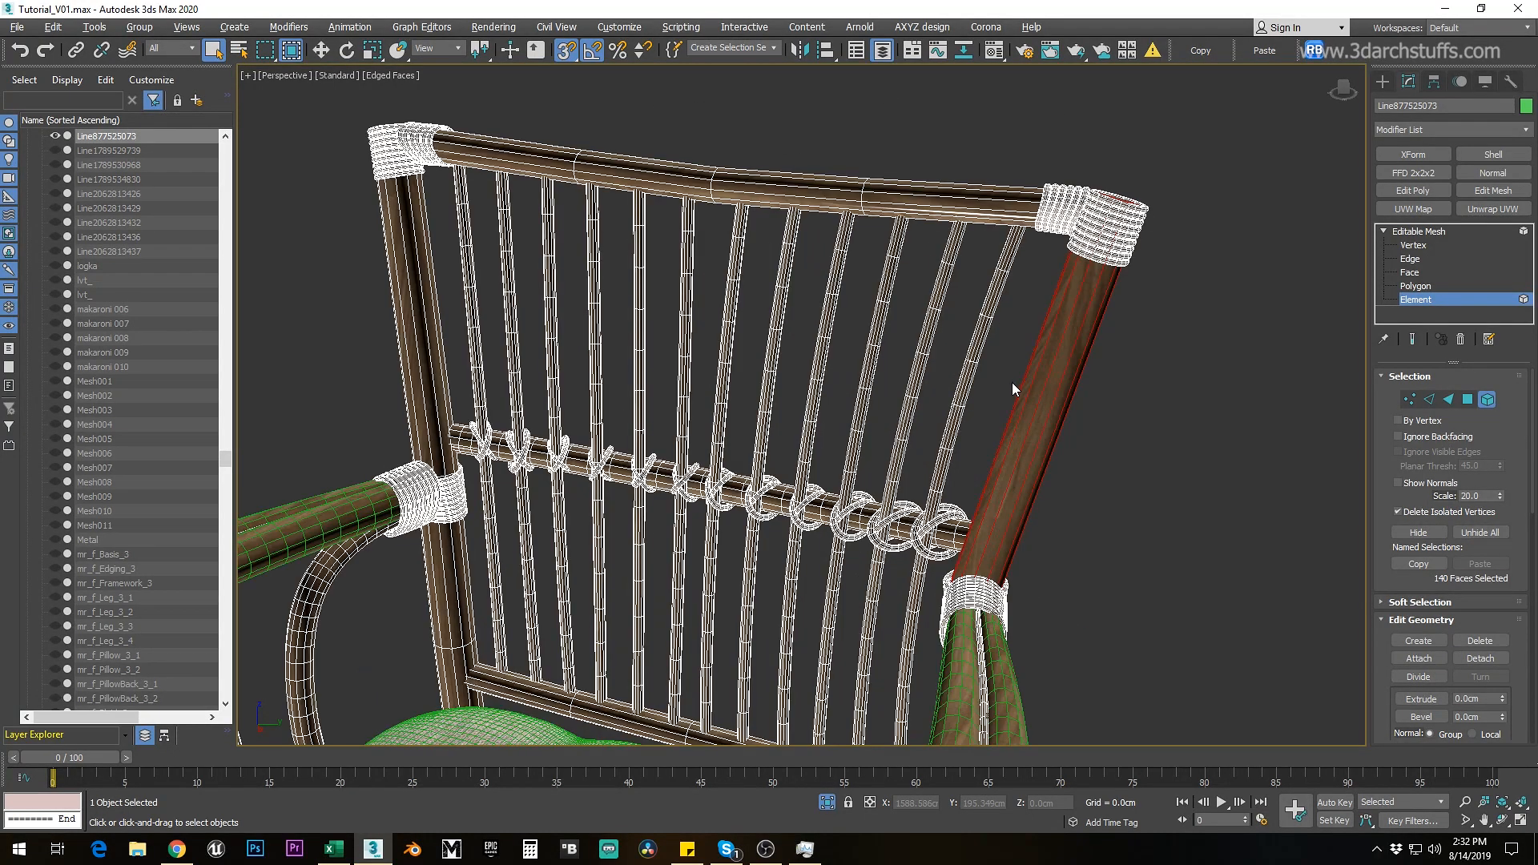
{"action": "key", "text": "alt+d"}
{"action": "left_click", "coordinate": [840, 434]}
{"action": "left_click", "coordinate": [434, 318]}
{"action": "key", "text": "alt+d"}
{"action": "left_click", "coordinate": [809, 432]}
Step: Detach all the vertical backrest slats together as one separate object
{"action": "left_click", "coordinate": [471, 309]}
{"action": "left_click", "coordinate": [510, 294], "text": "ctrl"}
{"action": "left_click", "coordinate": [549, 278], "text": "ctrl"}
{"action": "left_click", "coordinate": [593, 272], "text": "ctrl"}
{"action": "left_click", "coordinate": [638, 274], "text": "ctrl"}
{"action": "left_click", "coordinate": [685, 274], "text": "ctrl"}
{"action": "left_click", "coordinate": [734, 272], "text": "ctrl"}
{"action": "left_click", "coordinate": [781, 275], "text": "ctrl"}
{"action": "left_click", "coordinate": [831, 278], "text": "ctrl"}
{"action": "left_click", "coordinate": [881, 281], "text": "ctrl"}
{"action": "left_click", "coordinate": [931, 284], "text": "ctrl"}
{"action": "left_click", "coordinate": [987, 290], "text": "ctrl"}
{"action": "key", "text": "alt+d"}
{"action": "left_click", "coordinate": [820, 432]}
Step: Detach the backrest's top rail and both woven corner wraps as separate objects
{"action": "left_click", "coordinate": [833, 190]}
{"action": "key", "text": "alt+d"}
{"action": "left_click", "coordinate": [825, 433]}
{"action": "left_click", "coordinate": [1115, 228]}
{"action": "key", "text": "alt+d"}
{"action": "left_click", "coordinate": [820, 432]}
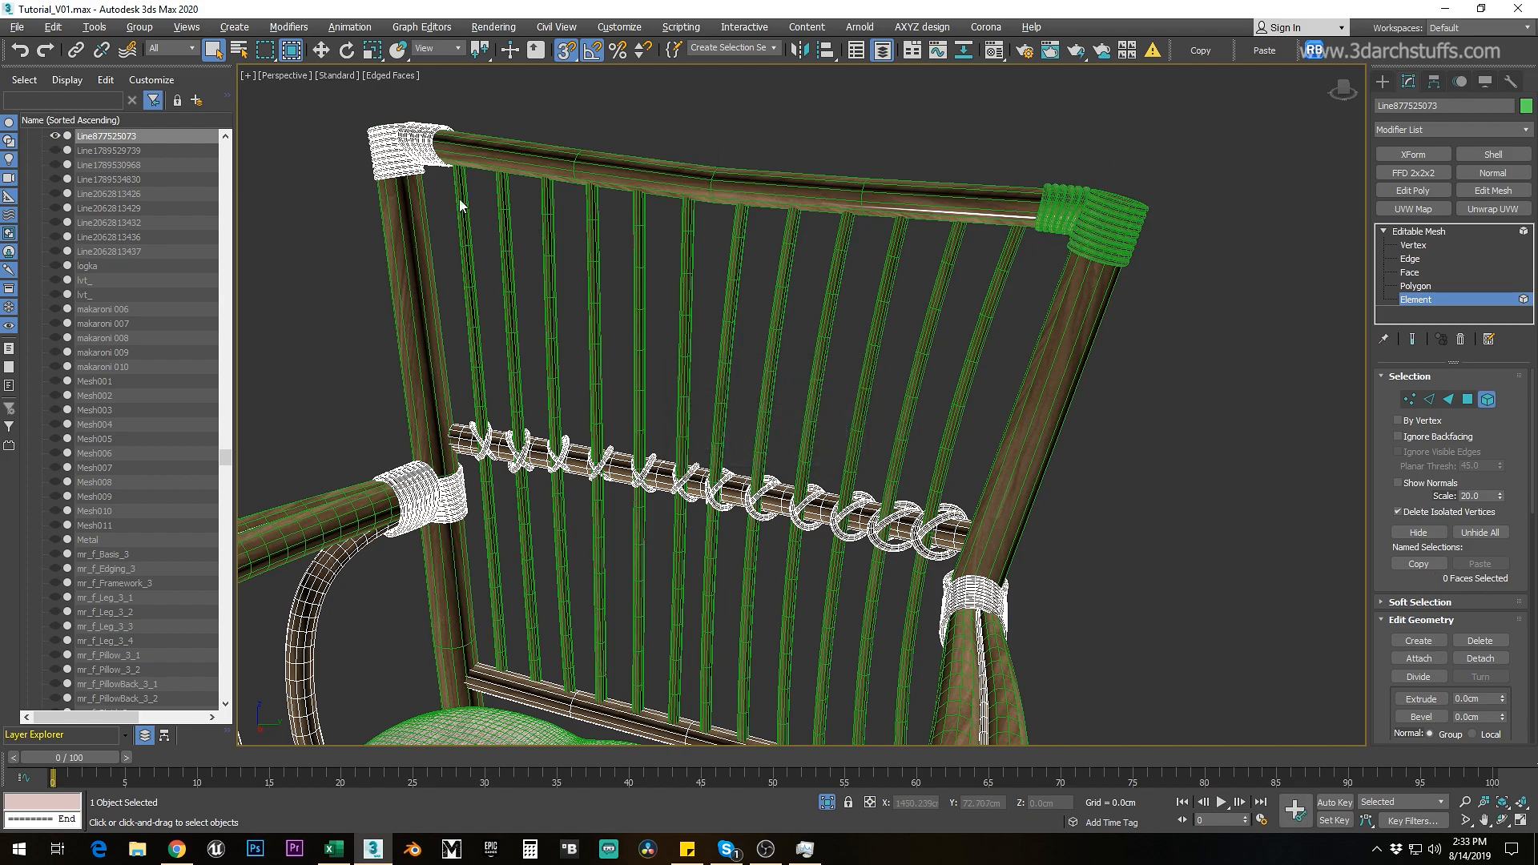
{"action": "key", "text": "alt+d"}
{"action": "left_click", "coordinate": [820, 432]}
Step: Detach the curved inner supports beneath the armrests as separate objects
{"action": "middle_click_drag", "start_coordinate": [805, 456], "coordinate": [733, 313]}
{"action": "scroll", "coordinate": [721, 385], "scroll_direction": "down", "scroll_amount": 3}
{"action": "middle_click_drag", "start_coordinate": [705, 480], "coordinate": [768, 437], "text": "alt"}
{"action": "left_click", "coordinate": [788, 450]}
{"action": "middle_click_drag", "start_coordinate": [637, 482], "coordinate": [690, 474], "text": "alt"}
{"action": "key", "text": "alt+d"}
{"action": "left_click", "coordinate": [825, 432]}
{"action": "middle_click_drag", "start_coordinate": [825, 436], "coordinate": [973, 431], "text": "alt"}
{"action": "left_click", "coordinate": [997, 498]}
{"action": "left_click", "coordinate": [768, 409], "text": "ctrl"}
{"action": "key", "text": "alt+d"}
{"action": "left_click", "coordinate": [821, 432]}
Step: Detach the vertical slats under each armrest, one side after the other, as separate objects
{"action": "left_click", "coordinate": [794, 402]}
{"action": "left_click", "coordinate": [606, 410], "text": "ctrl"}
{"action": "key", "text": "alt+d"}
{"action": "left_click", "coordinate": [825, 432]}
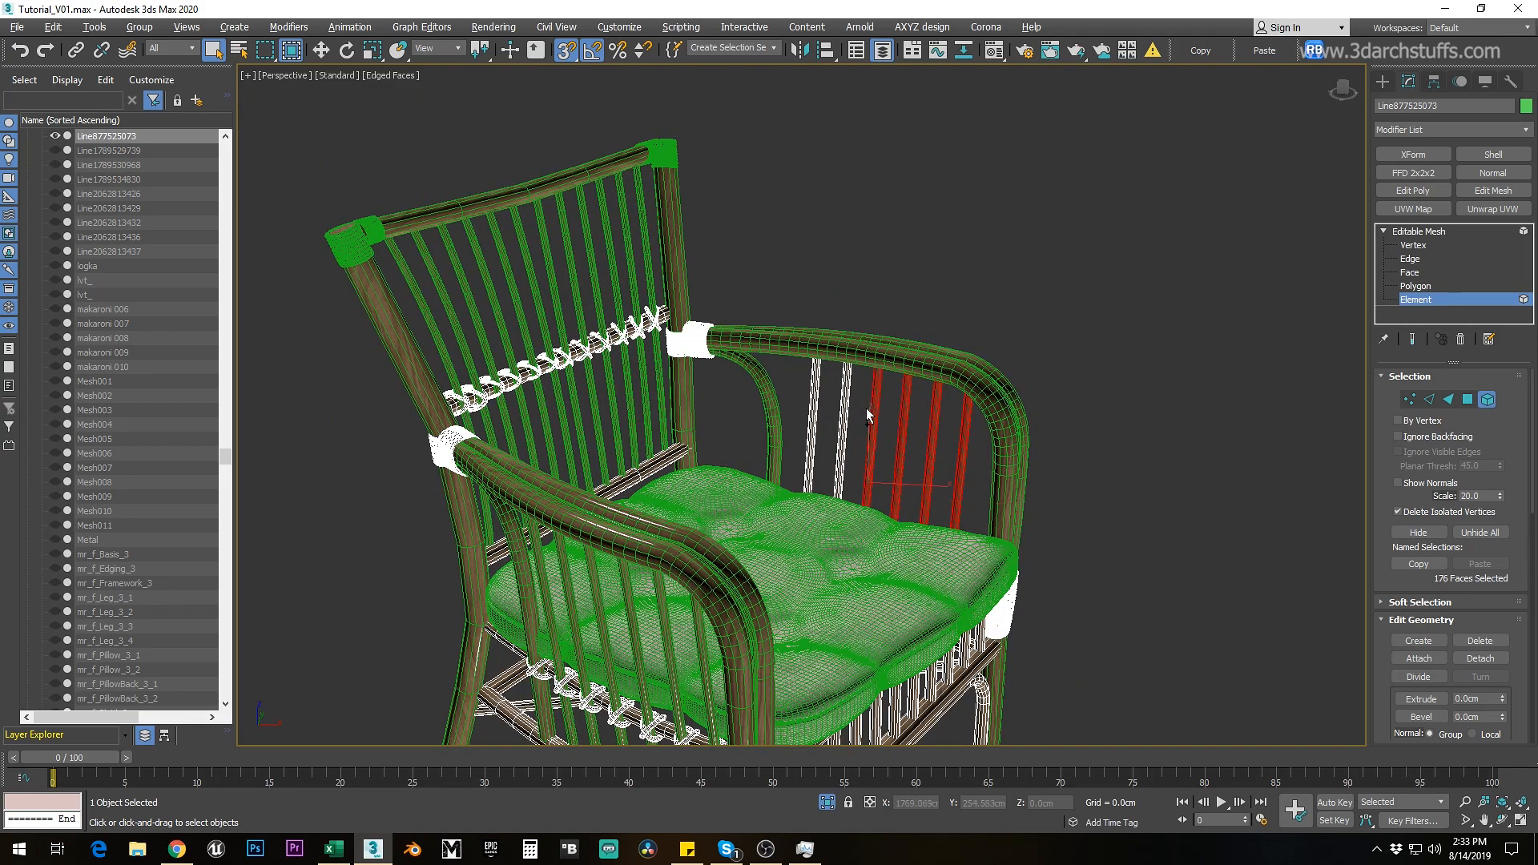
{"action": "left_click", "coordinate": [813, 385], "text": "ctrl"}
{"action": "key", "text": "alt+d"}
{"action": "left_click", "coordinate": [825, 432]}
Step: Detach a horizontal rail of the armchair's backrest as a separate object
{"action": "scroll", "coordinate": [824, 437], "scroll_direction": "down", "scroll_amount": 5}
{"action": "middle_click_drag", "start_coordinate": [841, 440], "coordinate": [810, 472], "text": "alt"}
{"action": "scroll", "coordinate": [825, 435], "scroll_direction": "up", "scroll_amount": 5}
{"action": "left_click", "coordinate": [801, 432]}
{"action": "scroll", "coordinate": [798, 321], "scroll_direction": "up", "scroll_amount": 5}
{"action": "scroll", "coordinate": [800, 320], "scroll_direction": "down", "scroll_amount": 6}
{"action": "key", "text": "alt+d"}
{"action": "left_click", "coordinate": [825, 433]}
{"action": "scroll", "coordinate": [789, 434], "scroll_direction": "down", "scroll_amount": 3}
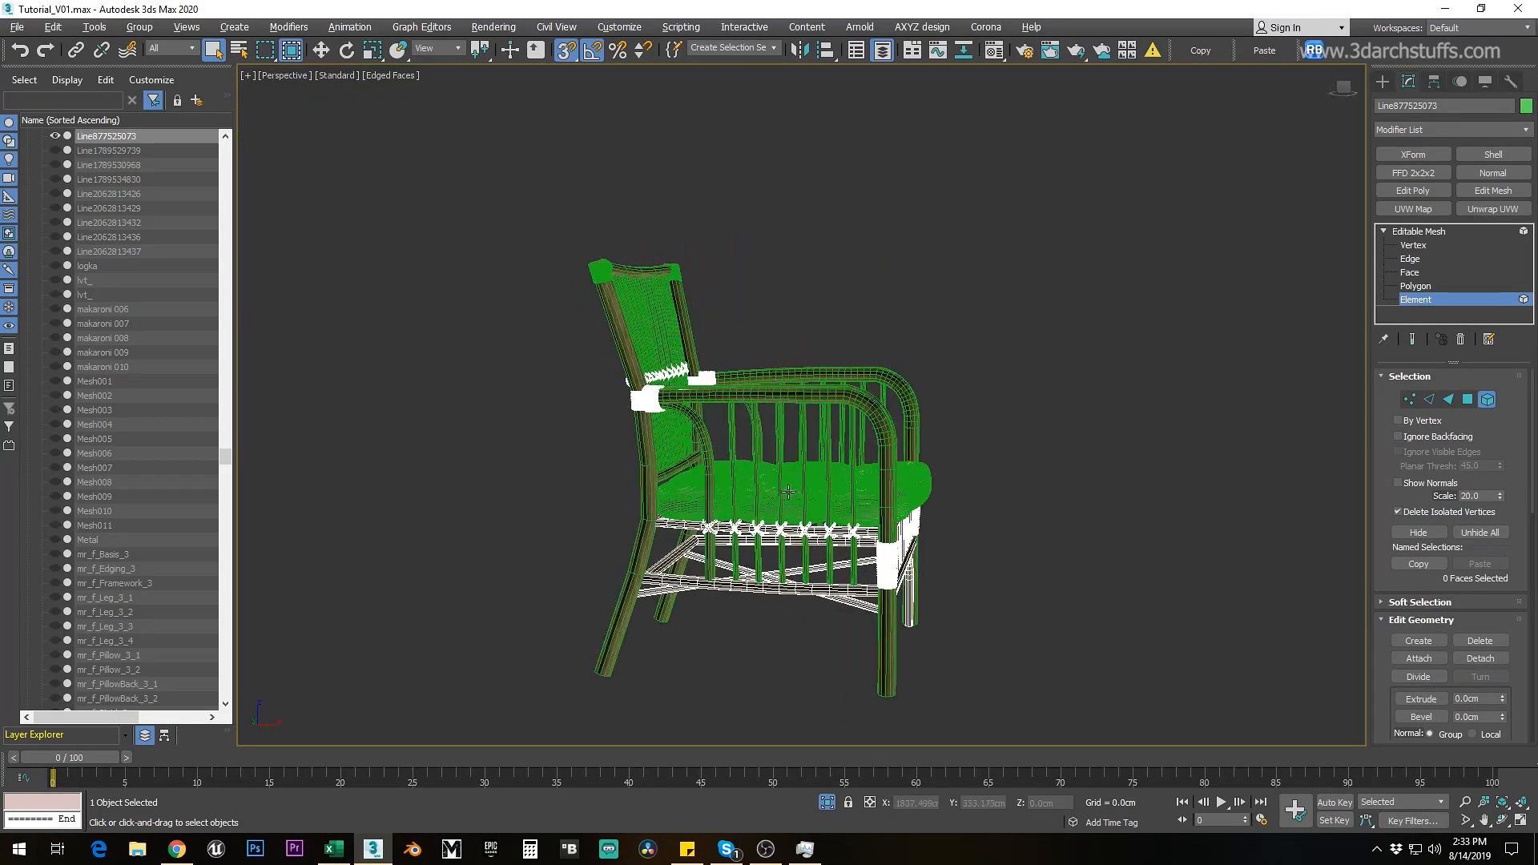
Step: Detach the lower frame rail running around the seat base together with the front rail as a separate object
{"action": "scroll", "coordinate": [781, 484], "scroll_direction": "up", "scroll_amount": 5}
{"action": "left_click", "coordinate": [771, 486]}
{"action": "middle_click_drag", "start_coordinate": [899, 545], "coordinate": [850, 546], "text": "alt"}
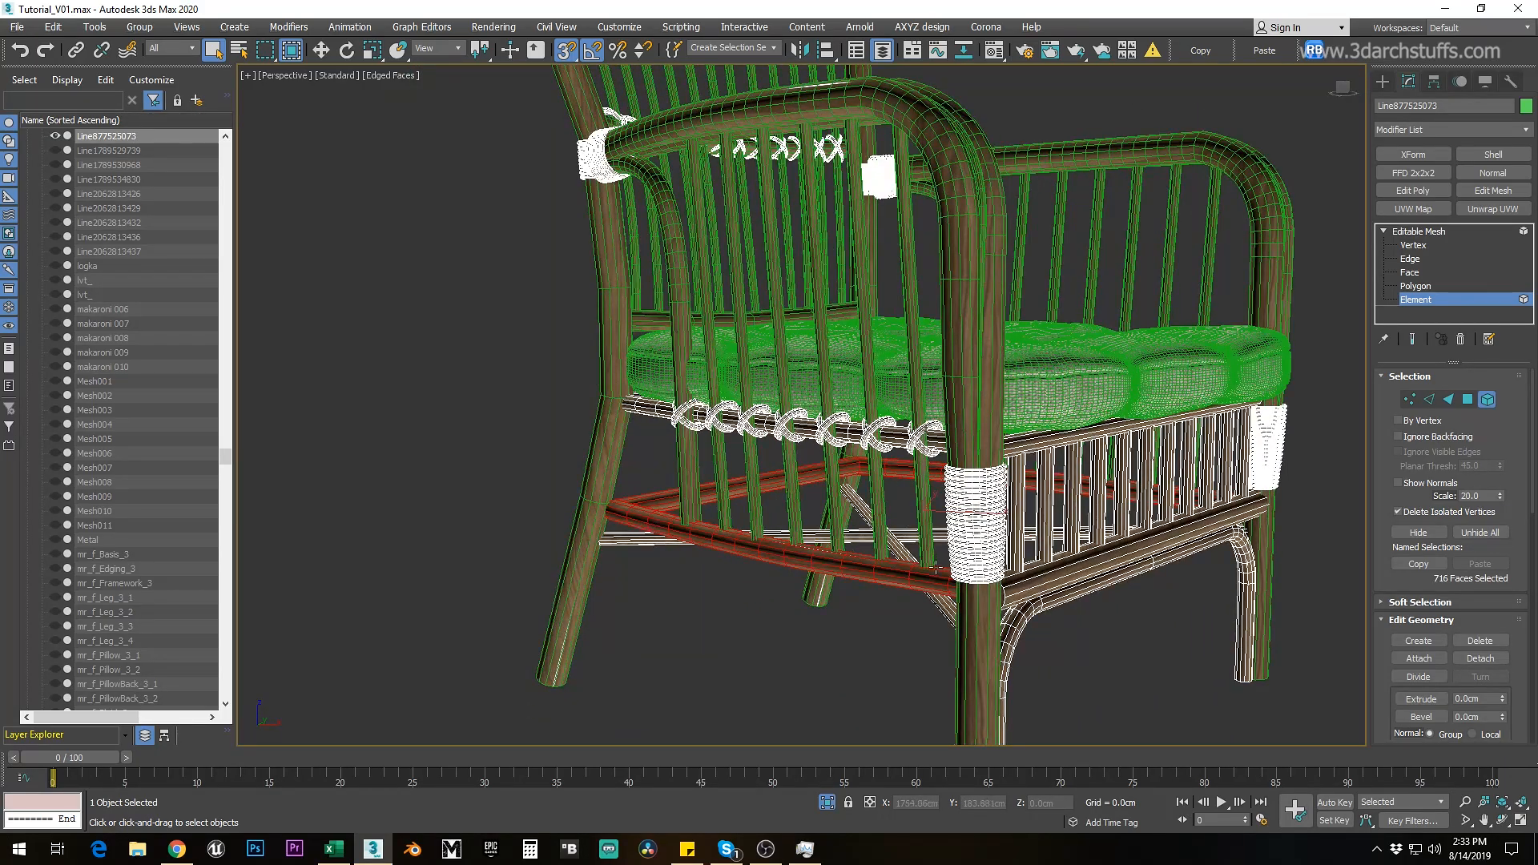
{"action": "left_click", "coordinate": [1035, 575], "text": "ctrl"}
{"action": "middle_click_drag", "start_coordinate": [1031, 571], "coordinate": [934, 516], "text": "alt"}
{"action": "key", "text": "alt+d"}
{"action": "left_click", "coordinate": [833, 434]}
Step: Detach the remaining rails and braces beneath the armchair's seat in two groups as separate objects
{"action": "left_click", "coordinate": [879, 573]}
{"action": "middle_click_drag", "start_coordinate": [879, 574], "coordinate": [786, 611], "text": "alt"}
{"action": "left_click", "coordinate": [892, 546], "text": "ctrl"}
{"action": "left_click", "coordinate": [889, 562], "text": "ctrl"}
{"action": "key", "text": "alt+d"}
{"action": "left_click", "coordinate": [825, 432]}
{"action": "middle_click_drag", "start_coordinate": [819, 447], "coordinate": [600, 490], "text": "alt"}
{"action": "left_click", "coordinate": [708, 497]}
{"action": "left_click", "coordinate": [708, 473], "text": "ctrl"}
{"action": "key", "text": "alt+d"}
{"action": "left_click", "coordinate": [827, 433]}
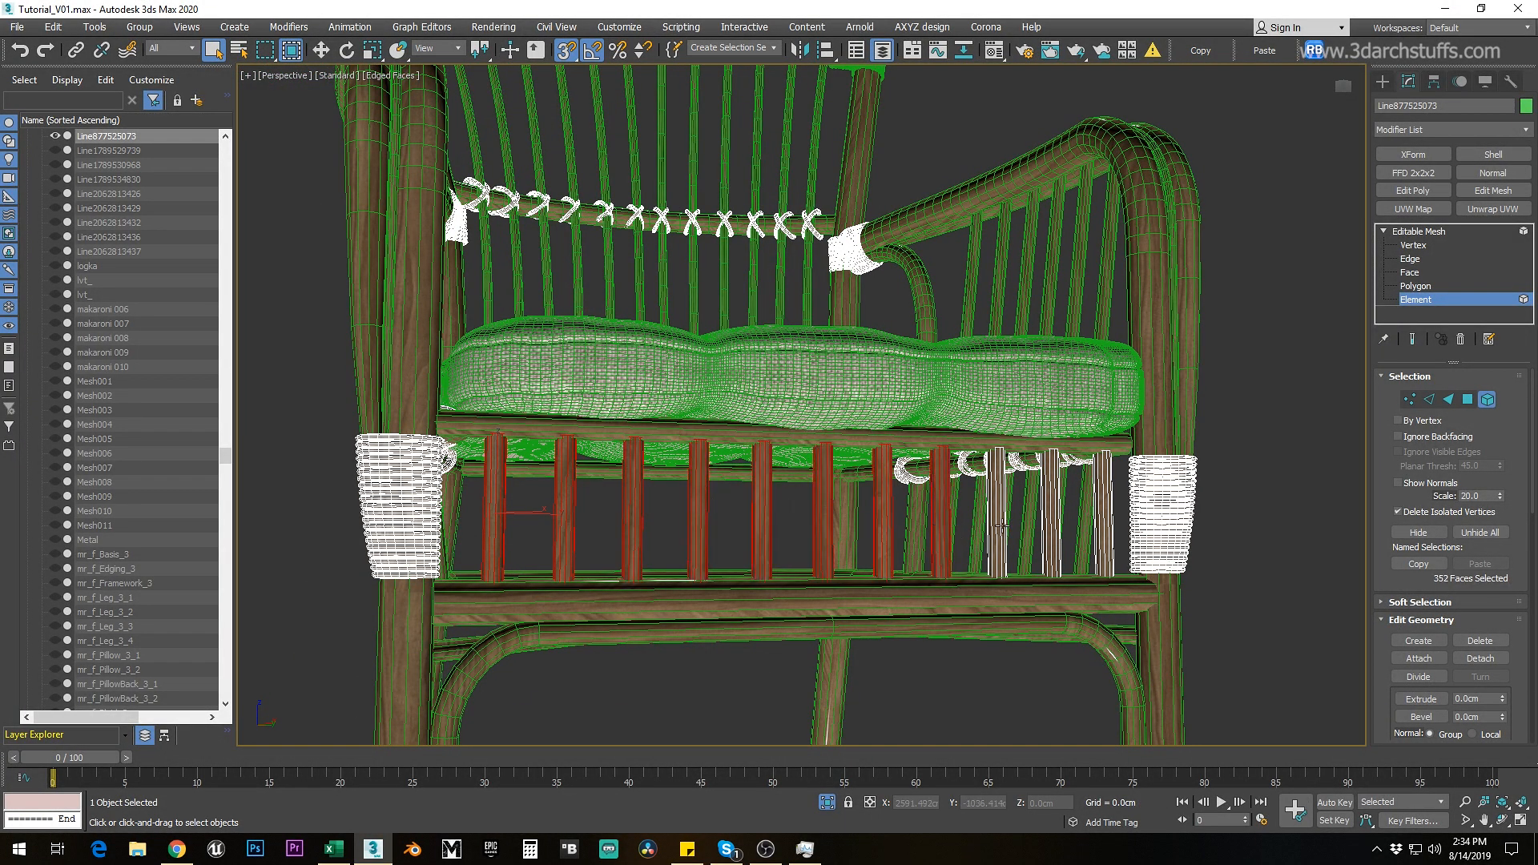
Step: Detach the selected vertical slats beneath the front of the armchair's seat as a separate object
{"action": "middle_click_drag", "start_coordinate": [763, 486], "coordinate": [1078, 485], "text": "alt"}
{"action": "key", "text": "alt+d"}
{"action": "left_click", "coordinate": [824, 432]}
Step: Detach the rows of crossed rope bindings along the armchair's seat and backrest rails as separate objects
{"action": "scroll", "coordinate": [825, 448], "scroll_direction": "down", "scroll_amount": 5}
{"action": "scroll", "coordinate": [1078, 486], "scroll_direction": "up", "scroll_amount": 5}
{"action": "middle_click_drag", "start_coordinate": [785, 560], "coordinate": [849, 433]}
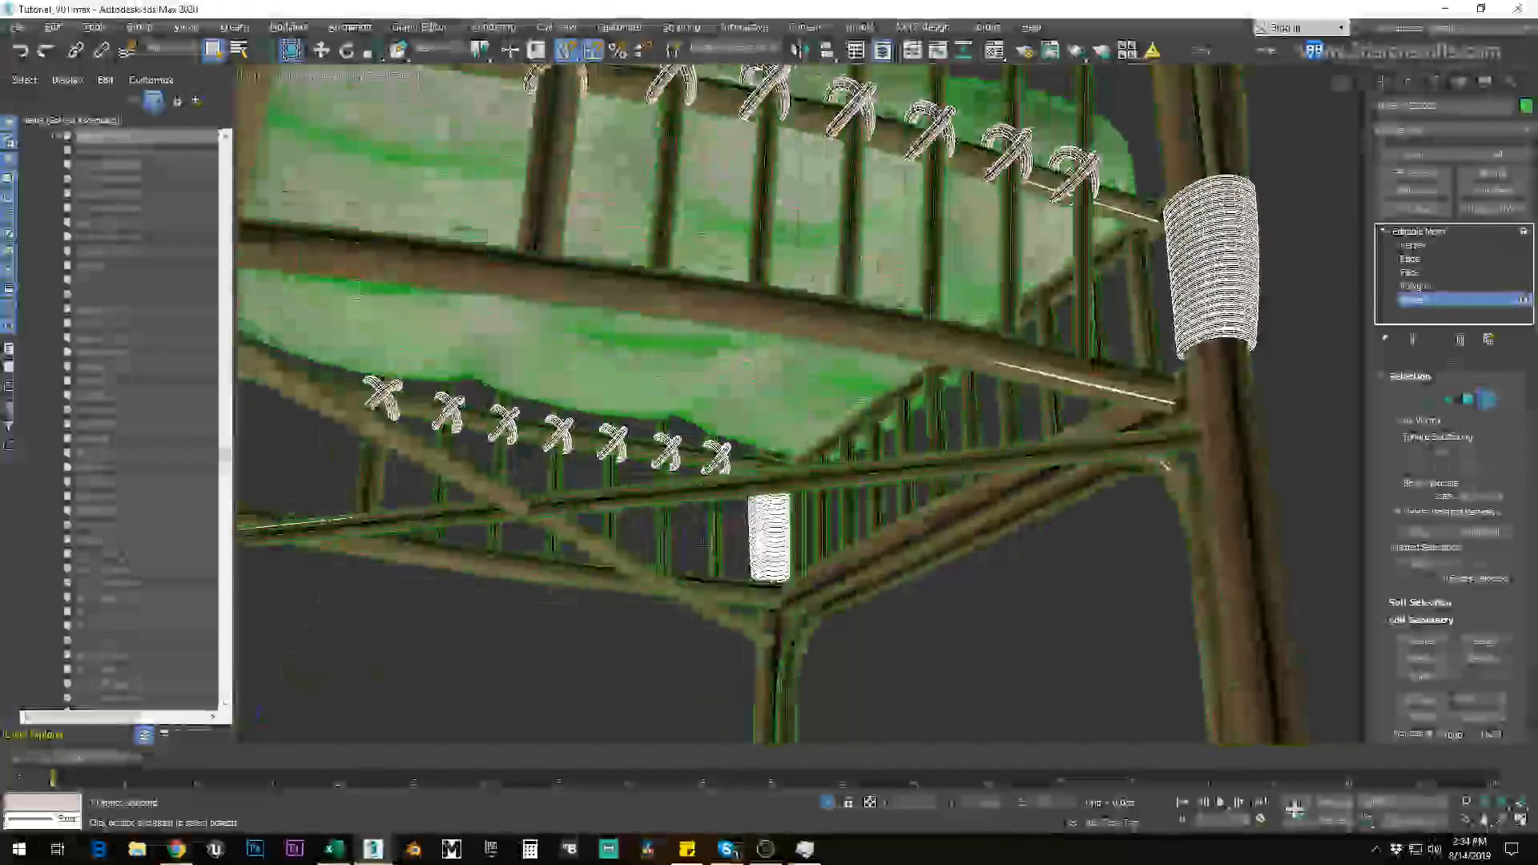
{"action": "middle_click_drag", "start_coordinate": [640, 472], "coordinate": [717, 492], "text": "alt"}
{"action": "left_click_drag", "start_coordinate": [544, 401], "coordinate": [954, 507]}
{"action": "key", "text": "alt+d"}
{"action": "left_click", "coordinate": [825, 430]}
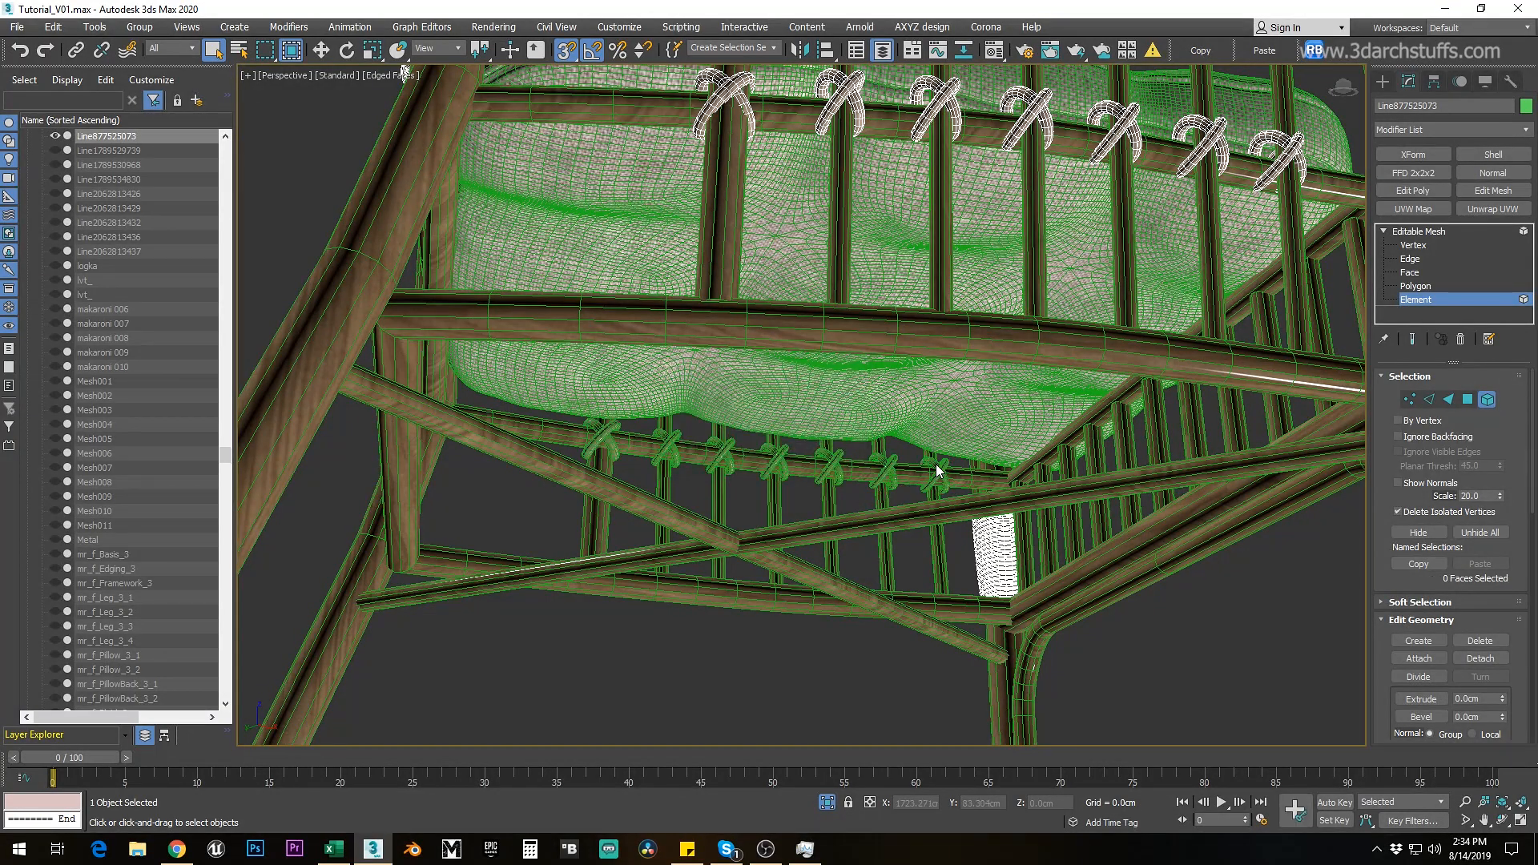
{"action": "key", "text": "alt+d"}
{"action": "left_click", "coordinate": [833, 434]}
Step: Detach the woven wraps at the armchair's frame joints in two groups as separate objects
{"action": "scroll", "coordinate": [841, 449], "scroll_direction": "down", "scroll_amount": 5}
{"action": "mouse_move", "coordinate": [841, 448]}
{"action": "middle_mouse_down", "text": "alt"}
{"action": "mouse_move", "coordinate": [982, 474]}
{"action": "mouse_move", "coordinate": [865, 449]}
{"action": "middle_mouse_up", "text": "alt"}
{"action": "scroll", "coordinate": [858, 371], "scroll_direction": "up", "scroll_amount": 4}
{"action": "middle_click_drag", "start_coordinate": [858, 371], "coordinate": [881, 439]}
{"action": "left_click_drag", "start_coordinate": [754, 353], "coordinate": [848, 444]}
{"action": "key", "text": "alt+d"}
{"action": "left_click", "coordinate": [833, 432]}
{"action": "left_click_drag", "start_coordinate": [1263, 461], "coordinate": [1160, 410]}
{"action": "scroll", "coordinate": [1162, 445], "scroll_direction": "up", "scroll_amount": 5}
{"action": "middle_click_drag", "start_coordinate": [1282, 432], "coordinate": [1017, 512], "text": "alt"}
{"action": "key", "text": "alt+d"}
{"action": "left_click", "coordinate": [823, 431]}
Step: Detach the remaining rows of rope bindings along the armchair's seat rails in two groups as separate objects
{"action": "scroll", "coordinate": [823, 430], "scroll_direction": "down", "scroll_amount": 5}
{"action": "left_click_drag", "start_coordinate": [371, 425], "coordinate": [747, 498]}
{"action": "key", "text": "alt+d"}
{"action": "left_click", "coordinate": [820, 431]}
{"action": "scroll", "coordinate": [823, 424], "scroll_direction": "down", "scroll_amount": 5}
{"action": "left_click_drag", "start_coordinate": [1018, 451], "coordinate": [1020, 452]}
{"action": "left_click", "coordinate": [1480, 659]}
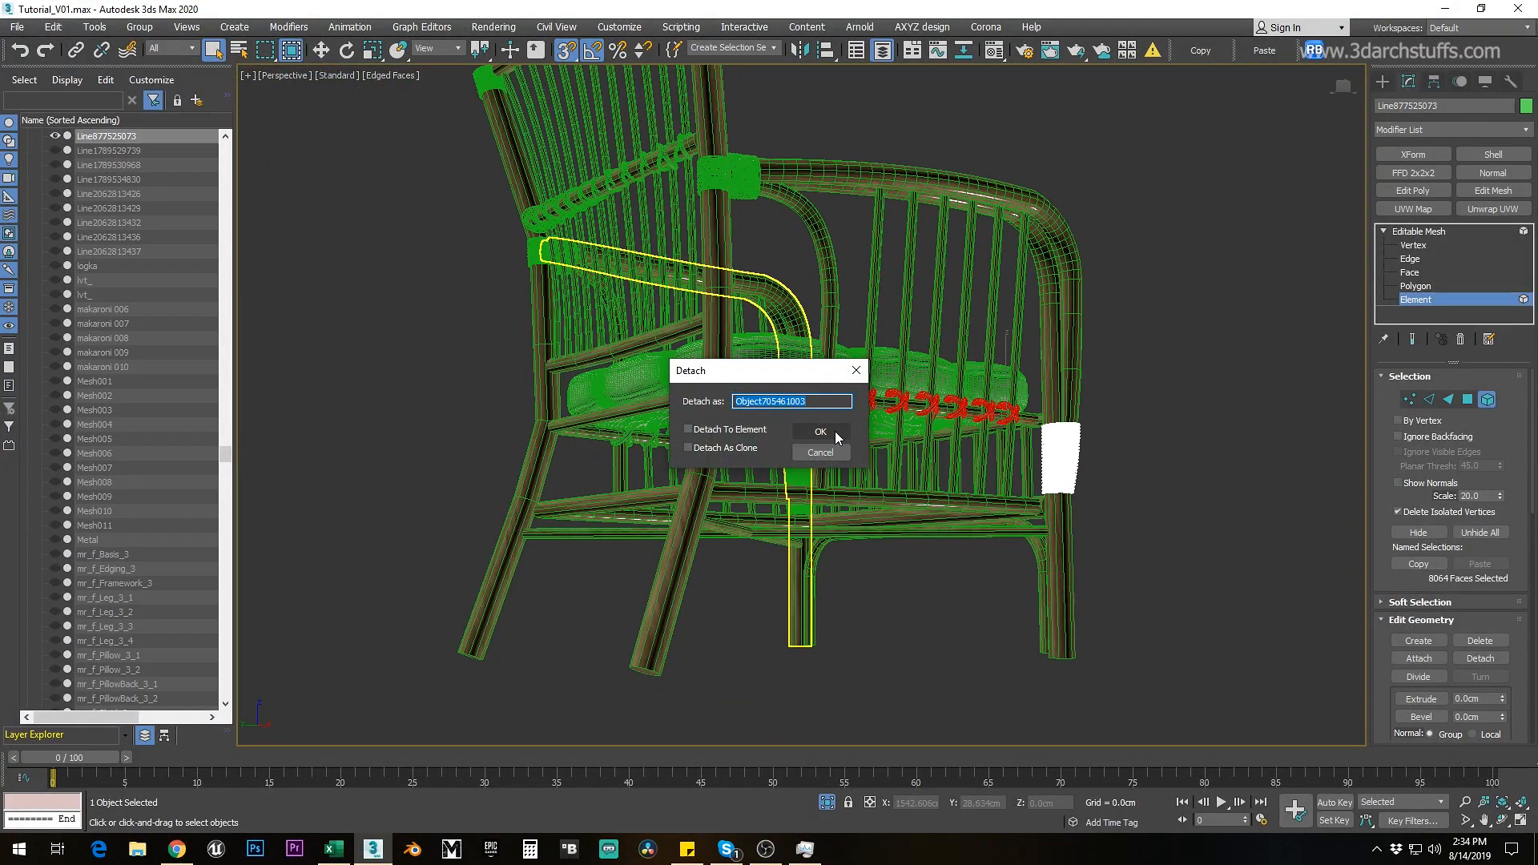
{"action": "left_click", "coordinate": [835, 431]}
Step: Leave element editing and delete all the separated parts of the wicker armchair from the view
{"action": "scroll", "coordinate": [857, 431], "scroll_direction": "down", "scroll_amount": 4}
{"action": "middle_click_drag", "start_coordinate": [987, 439], "coordinate": [822, 467], "text": "alt"}
{"action": "middle_click_drag", "start_coordinate": [997, 406], "coordinate": [940, 418], "text": "alt"}
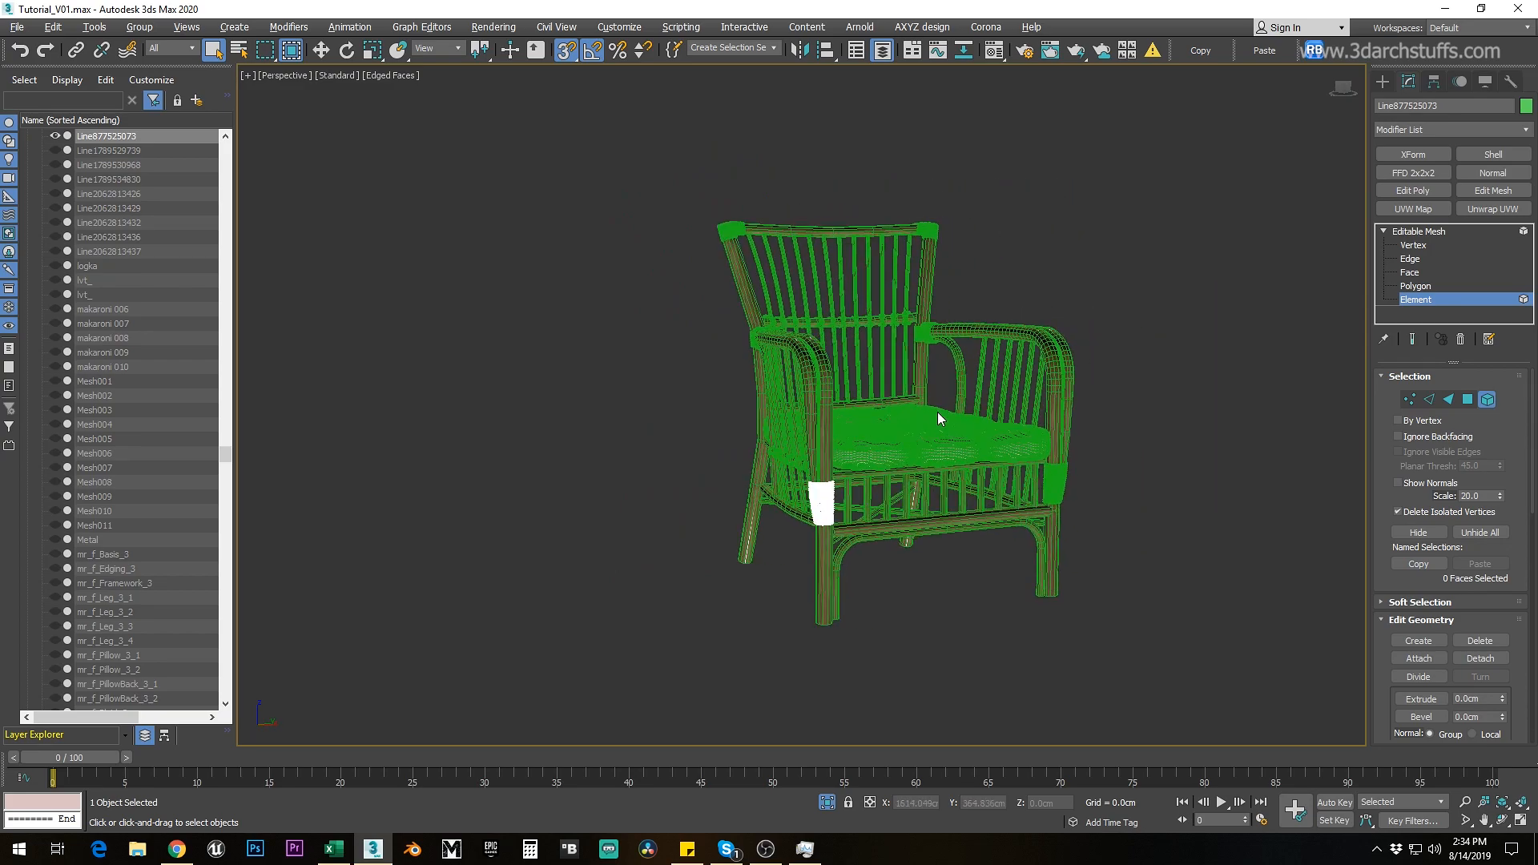
{"action": "left_click", "coordinate": [1411, 232]}
{"action": "middle_click_drag", "start_coordinate": [1185, 381], "coordinate": [827, 477], "text": "alt"}
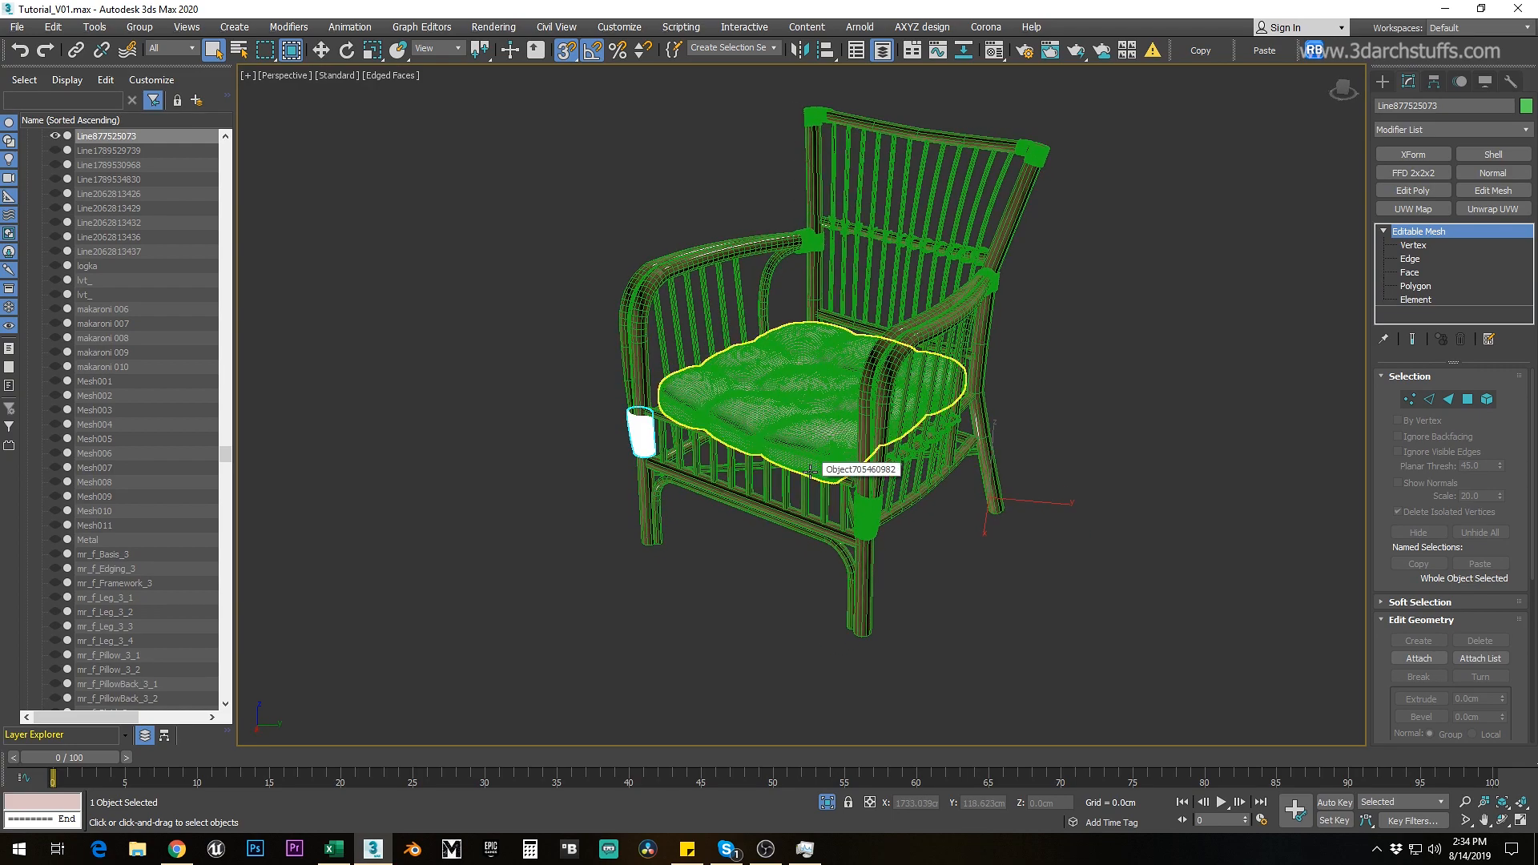
{"action": "scroll", "coordinate": [787, 456], "scroll_direction": "up", "scroll_amount": 3}
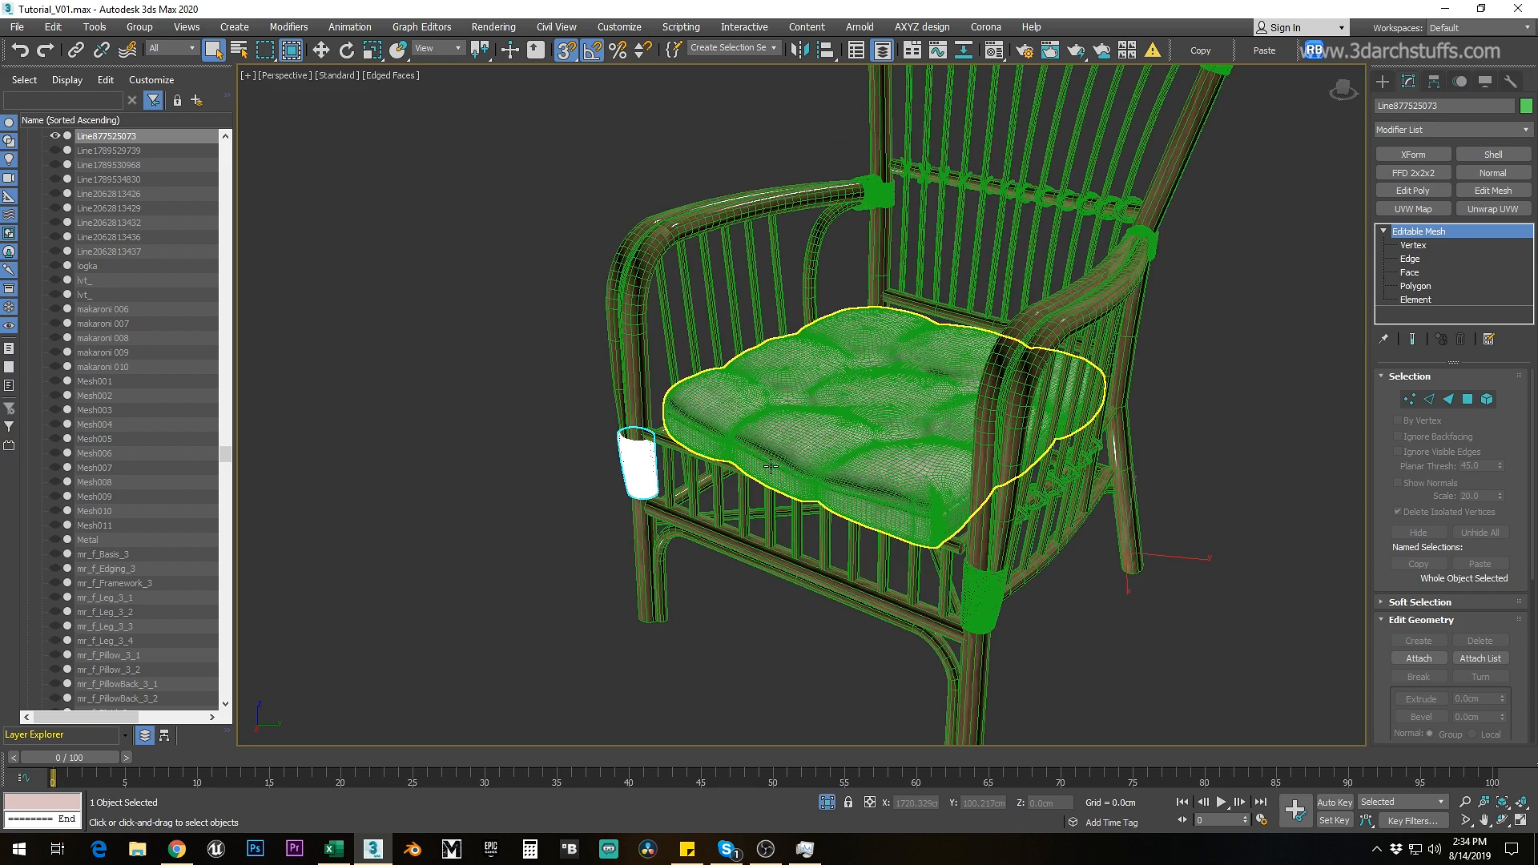
{"action": "scroll", "coordinate": [796, 411], "scroll_direction": "down", "scroll_amount": 3}
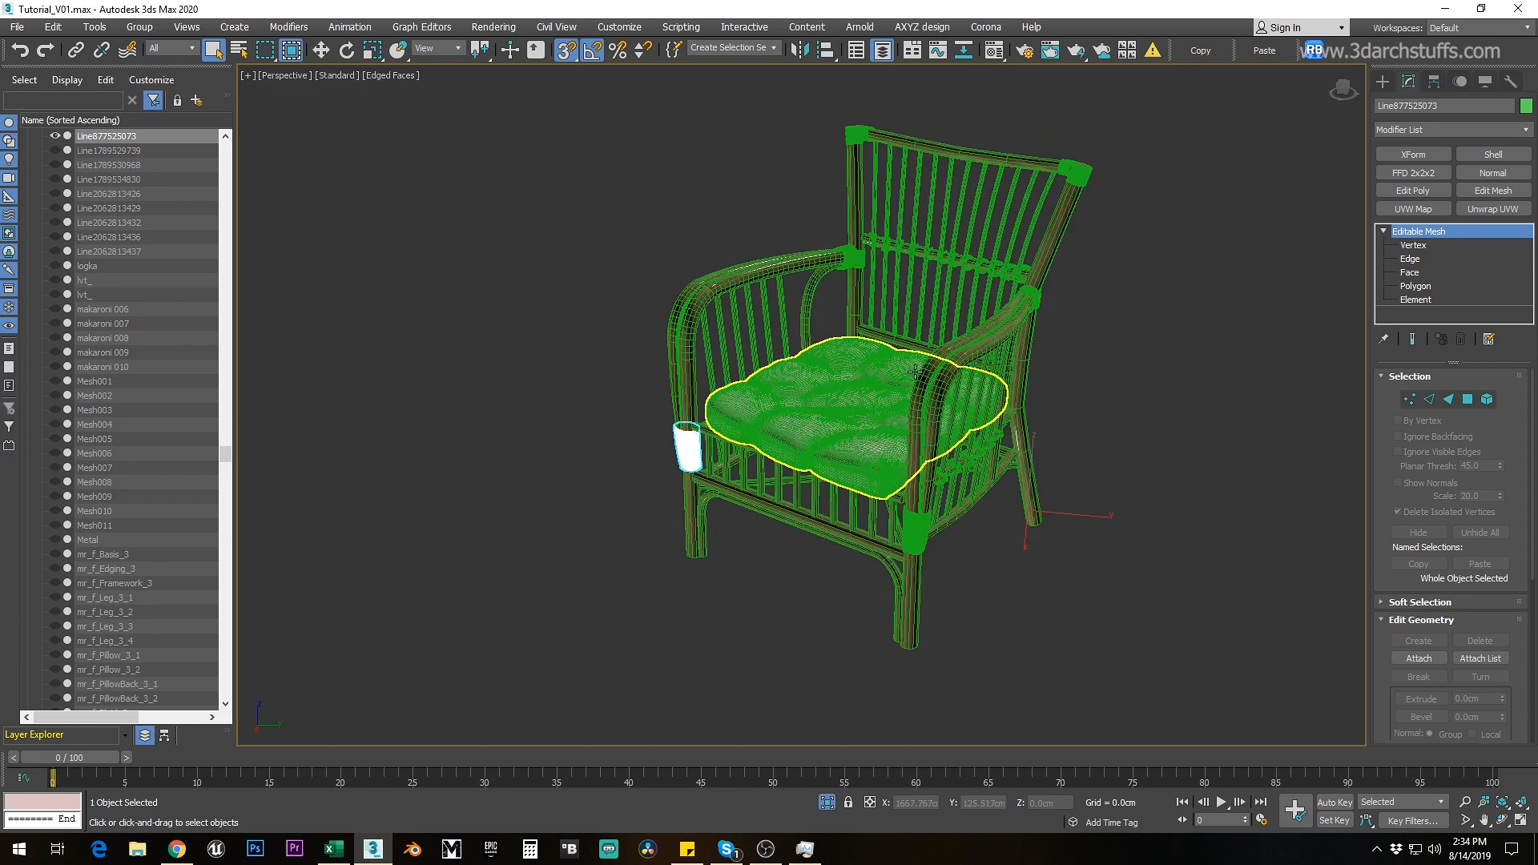
{"action": "middle_click_drag", "start_coordinate": [914, 372], "coordinate": [869, 394]}
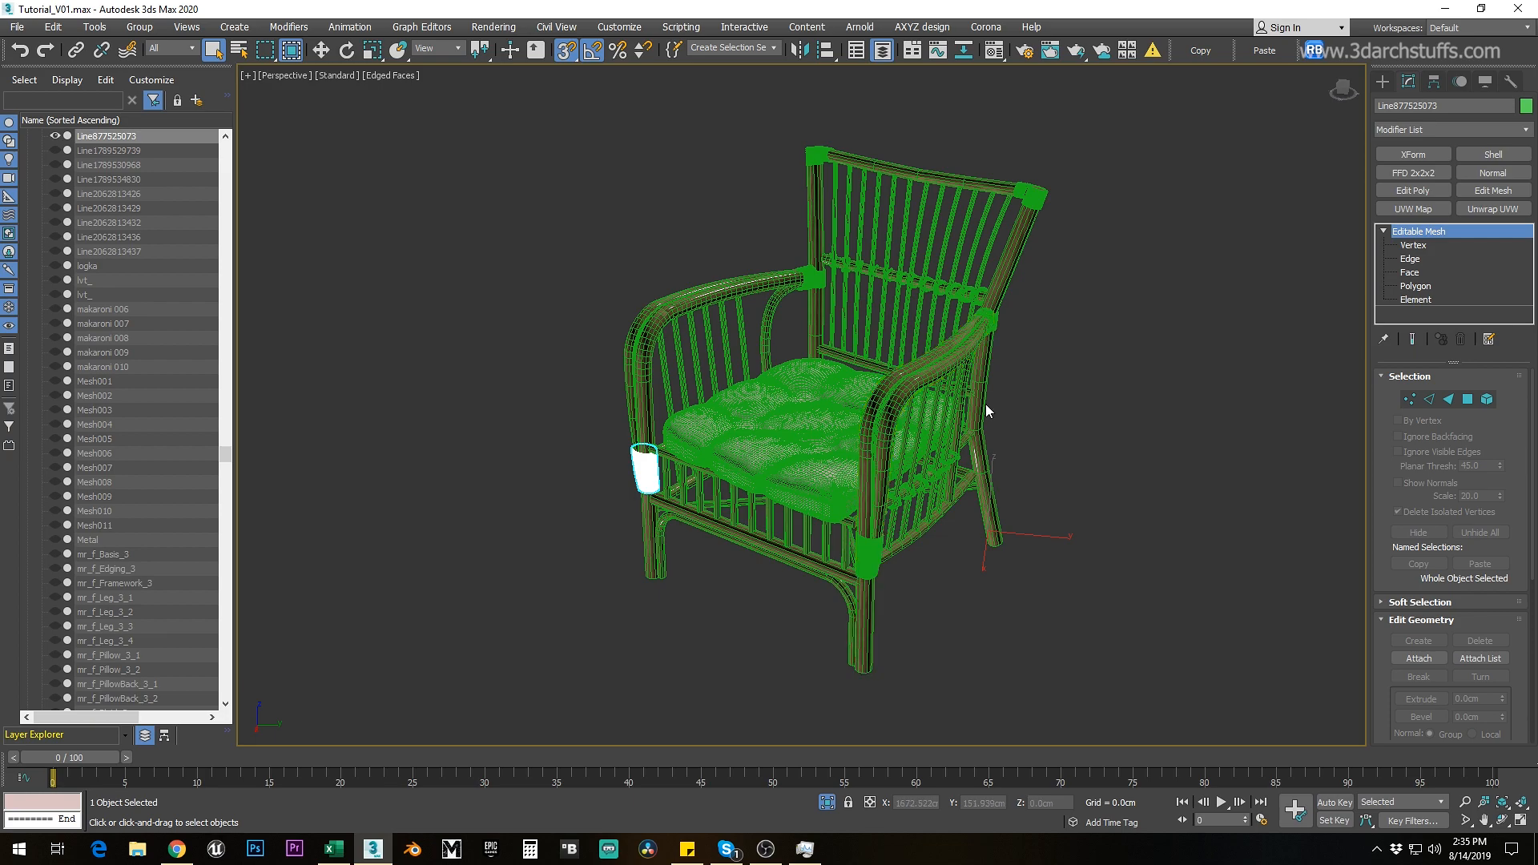
{"action": "key", "text": "ctrl+a"}
{"action": "key", "text": "Delete"}
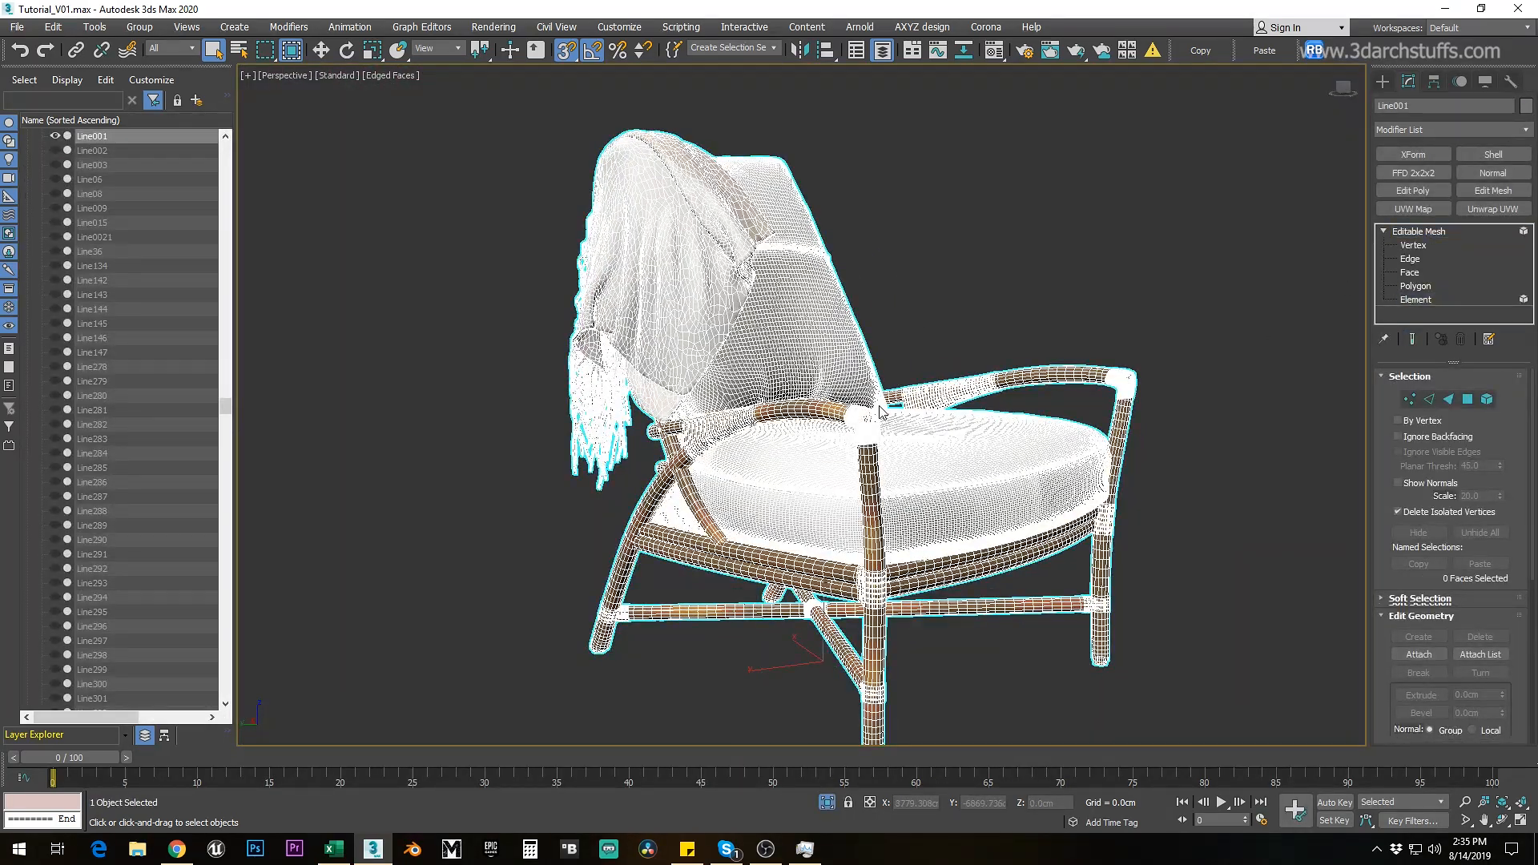
Step: Start element editing on the rattan lounge chair and select all its elements with material ID 1
{"action": "middle_click_drag", "start_coordinate": [1033, 360], "coordinate": [1027, 270], "text": "alt"}
{"action": "key", "text": "5"}
{"action": "scroll", "coordinate": [825, 449], "scroll_direction": "up", "scroll_amount": 3}
{"action": "middle_click_drag", "start_coordinate": [921, 433], "coordinate": [842, 430], "text": "alt"}
{"action": "scroll", "coordinate": [842, 430], "scroll_direction": "up", "scroll_amount": 4}
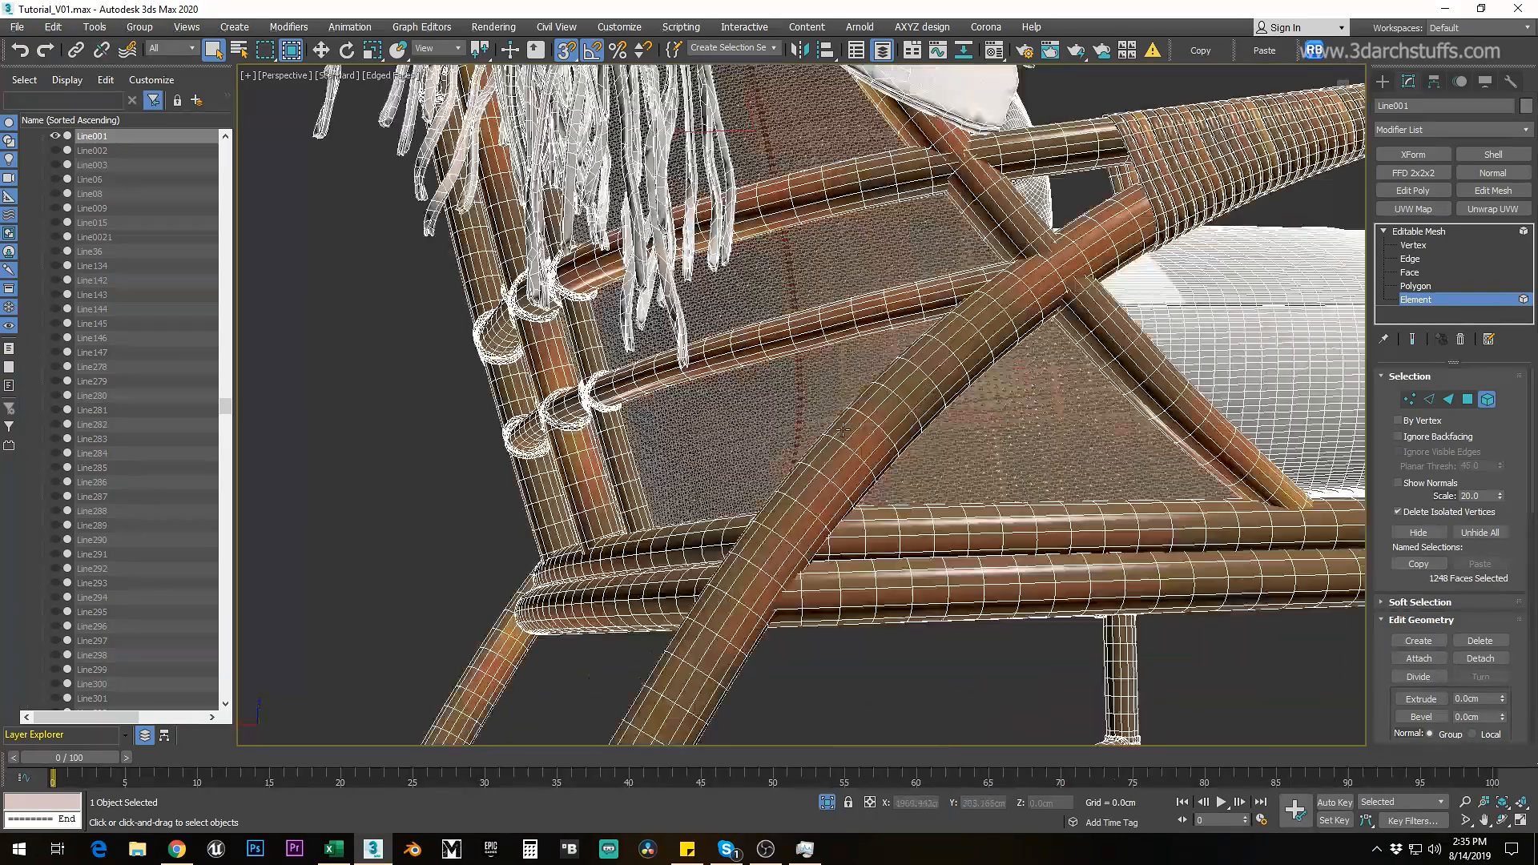
{"action": "scroll", "coordinate": [842, 430], "scroll_direction": "up", "scroll_amount": 3}
{"action": "scroll", "coordinate": [865, 409], "scroll_direction": "down", "scroll_amount": 3}
{"action": "scroll", "coordinate": [865, 409], "scroll_direction": "up", "scroll_amount": 3}
{"action": "left_click", "coordinate": [811, 385]}
{"action": "scroll", "coordinate": [1386, 559], "scroll_direction": "down", "scroll_amount": 2}
{"action": "scroll", "coordinate": [1381, 569], "scroll_direction": "down", "scroll_amount": 5}
{"action": "left_click", "coordinate": [1419, 632]}
{"action": "scroll", "coordinate": [1090, 489], "scroll_direction": "down", "scroll_amount": 3}
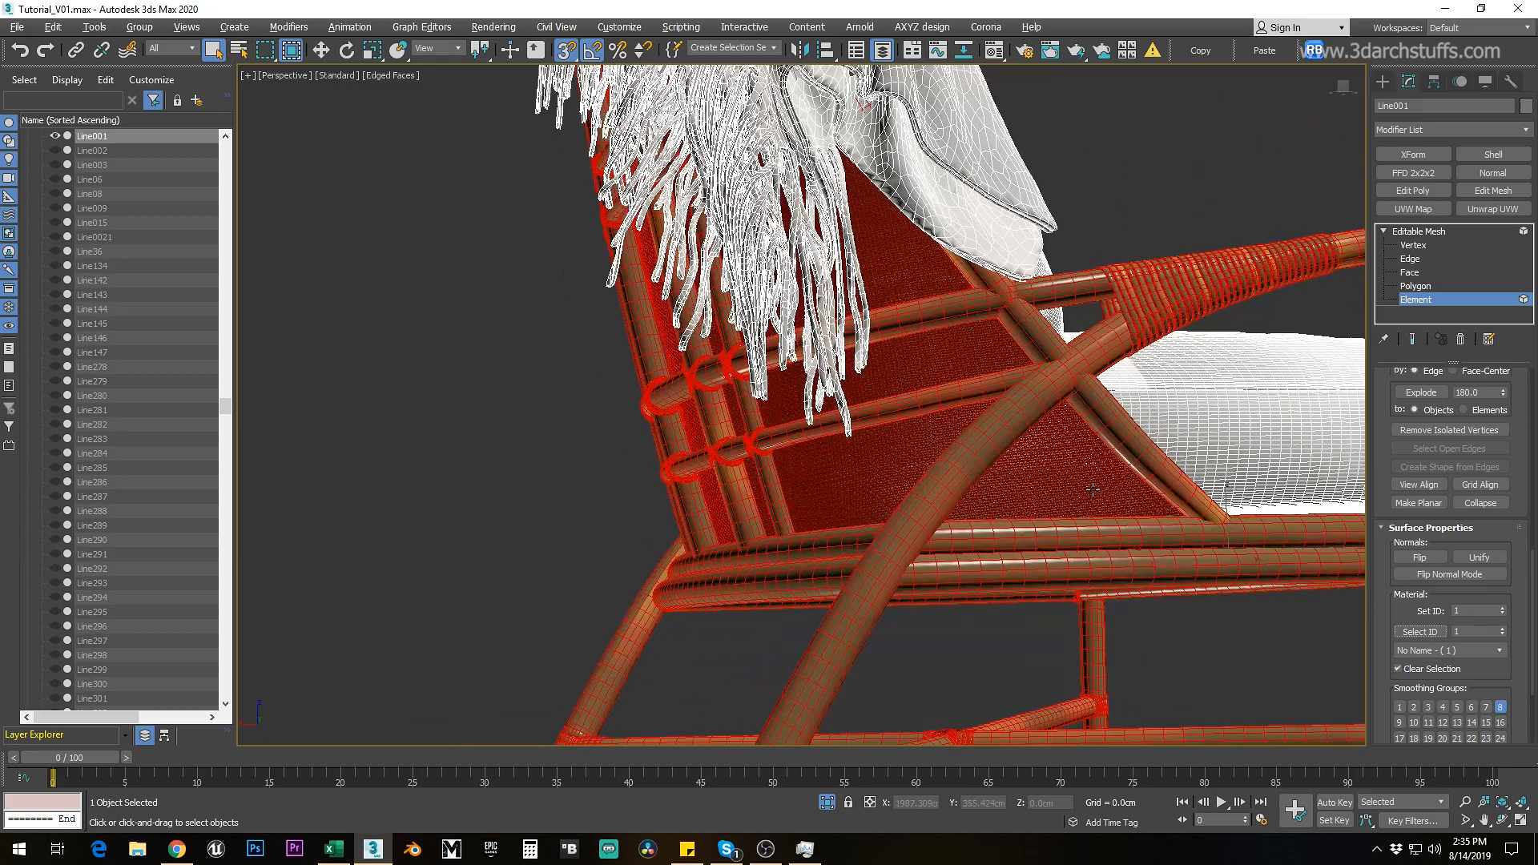
Step: Detach the top surface of the lounge chair's seat cushion as a separate object
{"action": "middle_click_drag", "start_coordinate": [1091, 489], "coordinate": [1281, 515], "text": "alt"}
{"action": "left_click", "coordinate": [1281, 515]}
{"action": "scroll", "coordinate": [1153, 539], "scroll_direction": "down", "scroll_amount": 5}
{"action": "middle_click_drag", "start_coordinate": [1153, 539], "coordinate": [998, 522], "text": "alt"}
{"action": "scroll", "coordinate": [998, 522], "scroll_direction": "up", "scroll_amount": 2}
{"action": "left_click", "coordinate": [987, 527]}
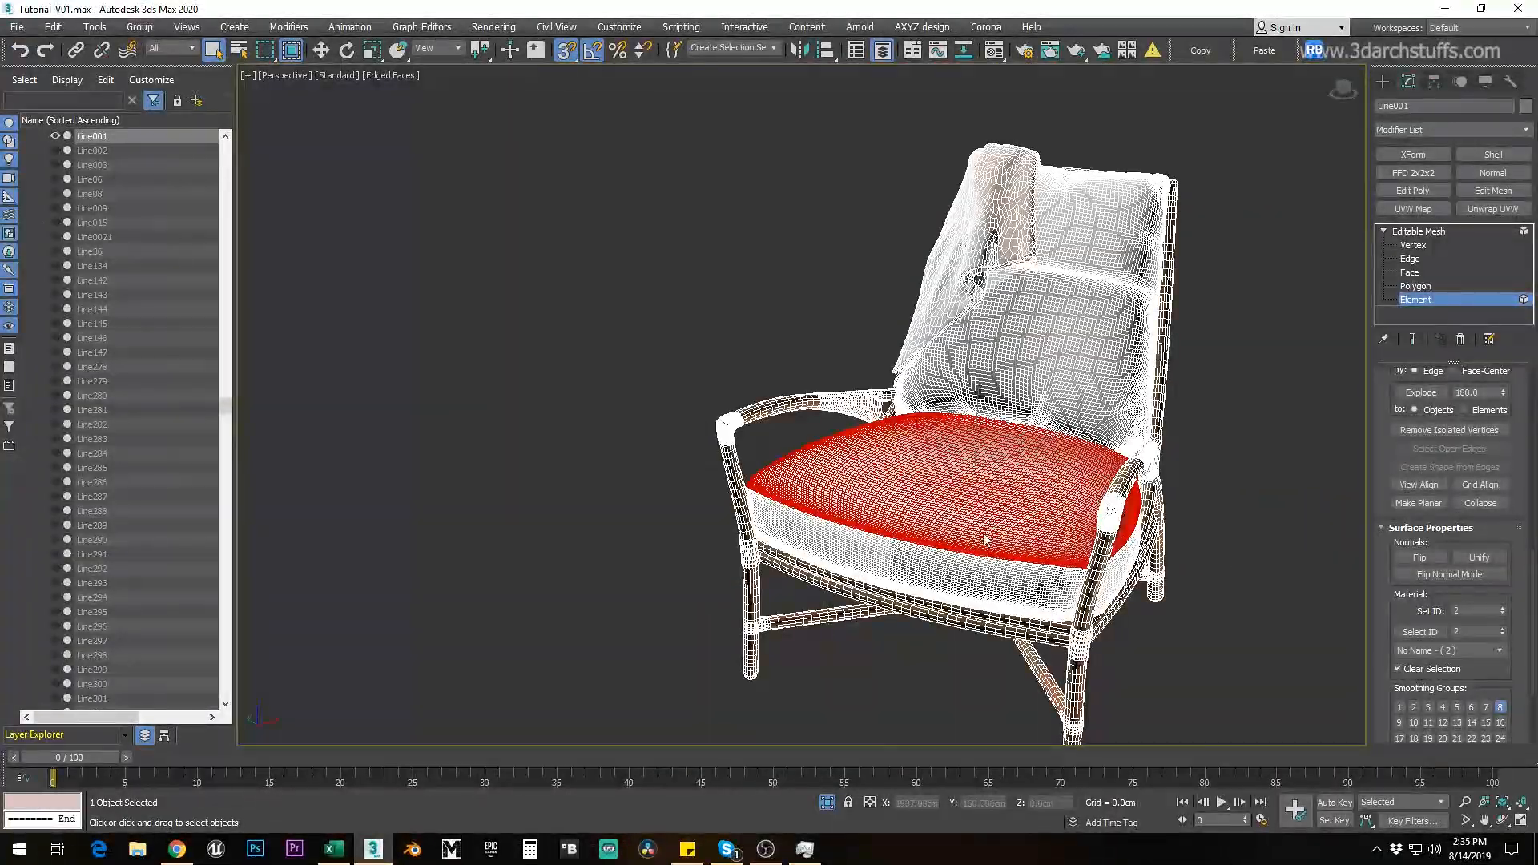
{"action": "key", "text": "ctrl+d"}
{"action": "left_click", "coordinate": [820, 431]}
Step: Detach the side and lower edge pieces of the seat cushion as separate objects
{"action": "left_click", "coordinate": [901, 553]}
{"action": "middle_click_drag", "start_coordinate": [901, 552], "coordinate": [1005, 474], "text": "alt"}
{"action": "key", "text": "ctrl+d"}
{"action": "left_click", "coordinate": [844, 433]}
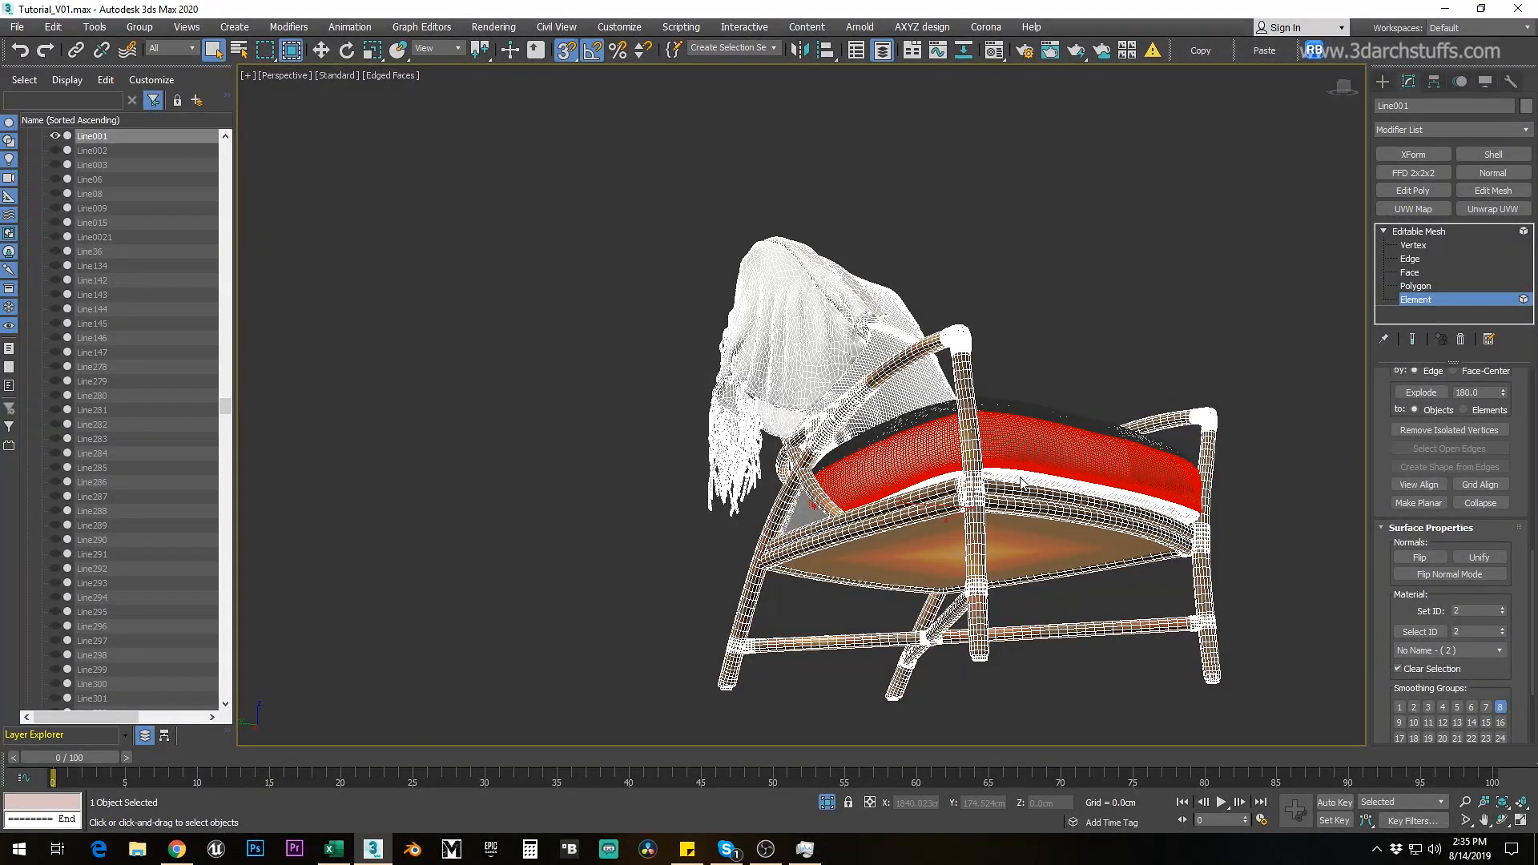
{"action": "left_click", "coordinate": [1020, 481]}
{"action": "key", "text": "ctrl+d"}
{"action": "left_click", "coordinate": [846, 440]}
Step: Detach the pieces of the lounge chair's backrest cushion as separate objects
{"action": "left_click", "coordinate": [903, 401]}
{"action": "key", "text": "ctrl+d"}
{"action": "left_click", "coordinate": [847, 431]}
{"action": "middle_click_drag", "start_coordinate": [1046, 421], "coordinate": [849, 469], "text": "alt"}
{"action": "scroll", "coordinate": [926, 411], "scroll_direction": "up", "scroll_amount": 3}
{"action": "left_click", "coordinate": [963, 308]}
{"action": "left_click", "coordinate": [1033, 344]}
{"action": "middle_click_drag", "start_coordinate": [1033, 345], "coordinate": [801, 481], "text": "alt"}
{"action": "key", "text": "ctrl+d"}
{"action": "left_click", "coordinate": [833, 433]}
Step: Detach the curved armrest and leg tubes on both sides of the lounge chair as separate objects
{"action": "left_click", "coordinate": [624, 458]}
{"action": "middle_click_drag", "start_coordinate": [623, 459], "coordinate": [896, 505], "text": "alt"}
{"action": "key", "text": "ctrl+d"}
{"action": "left_click", "coordinate": [825, 434]}
{"action": "left_click", "coordinate": [985, 410]}
{"action": "key", "text": "ctrl+d"}
{"action": "left_click", "coordinate": [825, 434]}
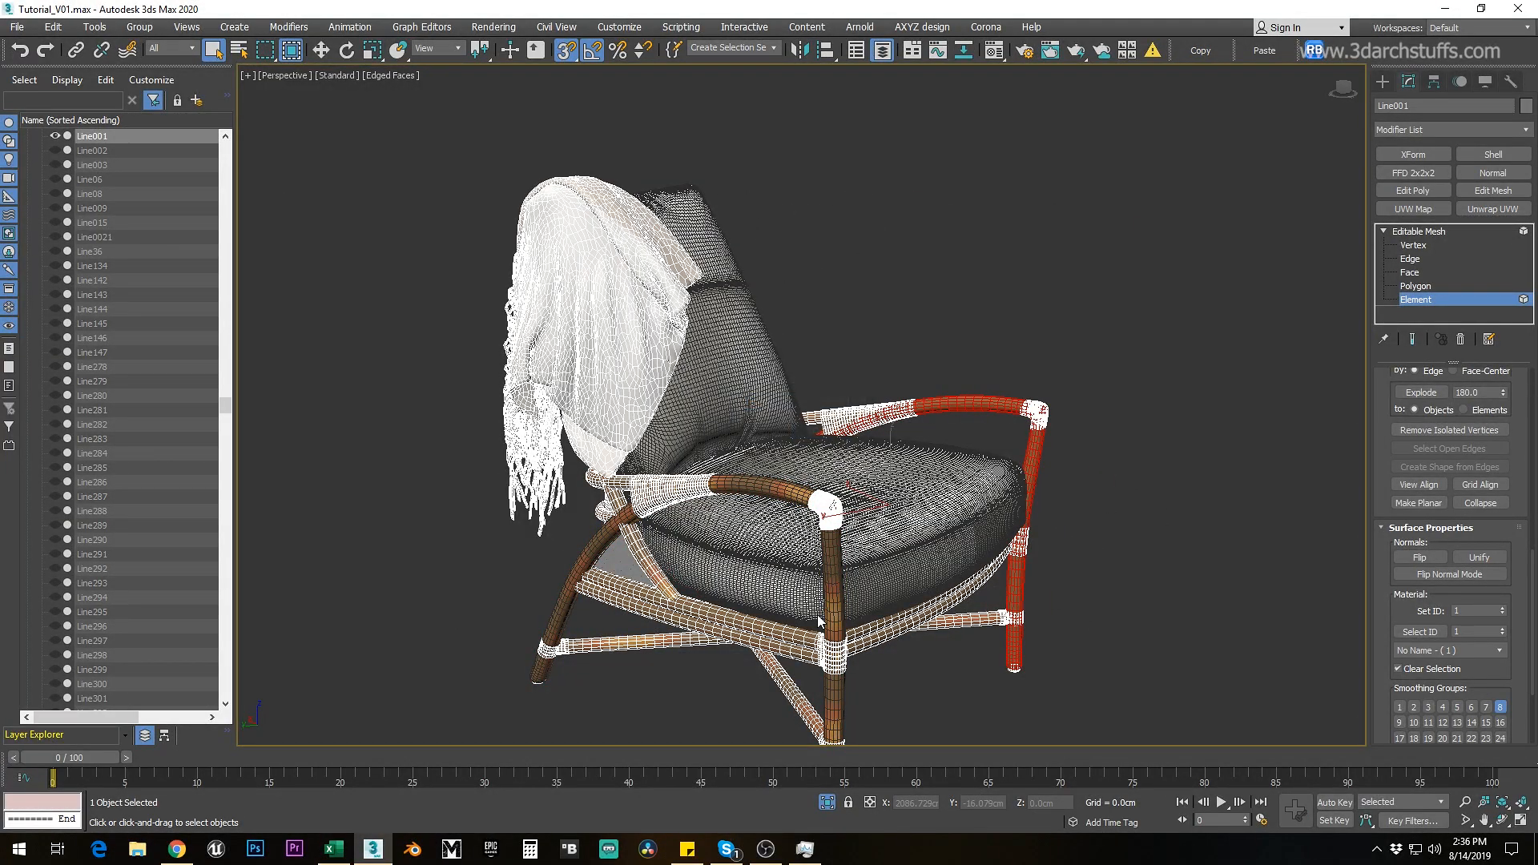
Step: Detach the double rails running along the front and side of the seat base as separate objects
{"action": "left_click", "coordinate": [797, 638]}
{"action": "middle_click_drag", "start_coordinate": [797, 638], "coordinate": [815, 601], "text": "alt"}
{"action": "left_click", "coordinate": [817, 602], "text": "ctrl"}
{"action": "key", "text": "ctrl+d"}
{"action": "left_click", "coordinate": [824, 432]}
{"action": "key", "text": "ctrl+d"}
{"action": "left_click", "coordinate": [822, 431]}
Step: Detach the remaining paired rails of the seat base, including those curving behind the backrest, as separate objects
{"action": "middle_click_drag", "start_coordinate": [1095, 551], "coordinate": [962, 639], "text": "alt"}
{"action": "left_click", "coordinate": [867, 529]}
{"action": "left_click", "coordinate": [865, 552], "text": "ctrl"}
{"action": "key", "text": "ctrl+d"}
{"action": "left_click", "coordinate": [828, 433]}
{"action": "middle_click_drag", "start_coordinate": [1056, 551], "coordinate": [837, 530], "text": "alt"}
{"action": "key", "text": "ctrl+d"}
{"action": "left_click", "coordinate": [828, 435]}
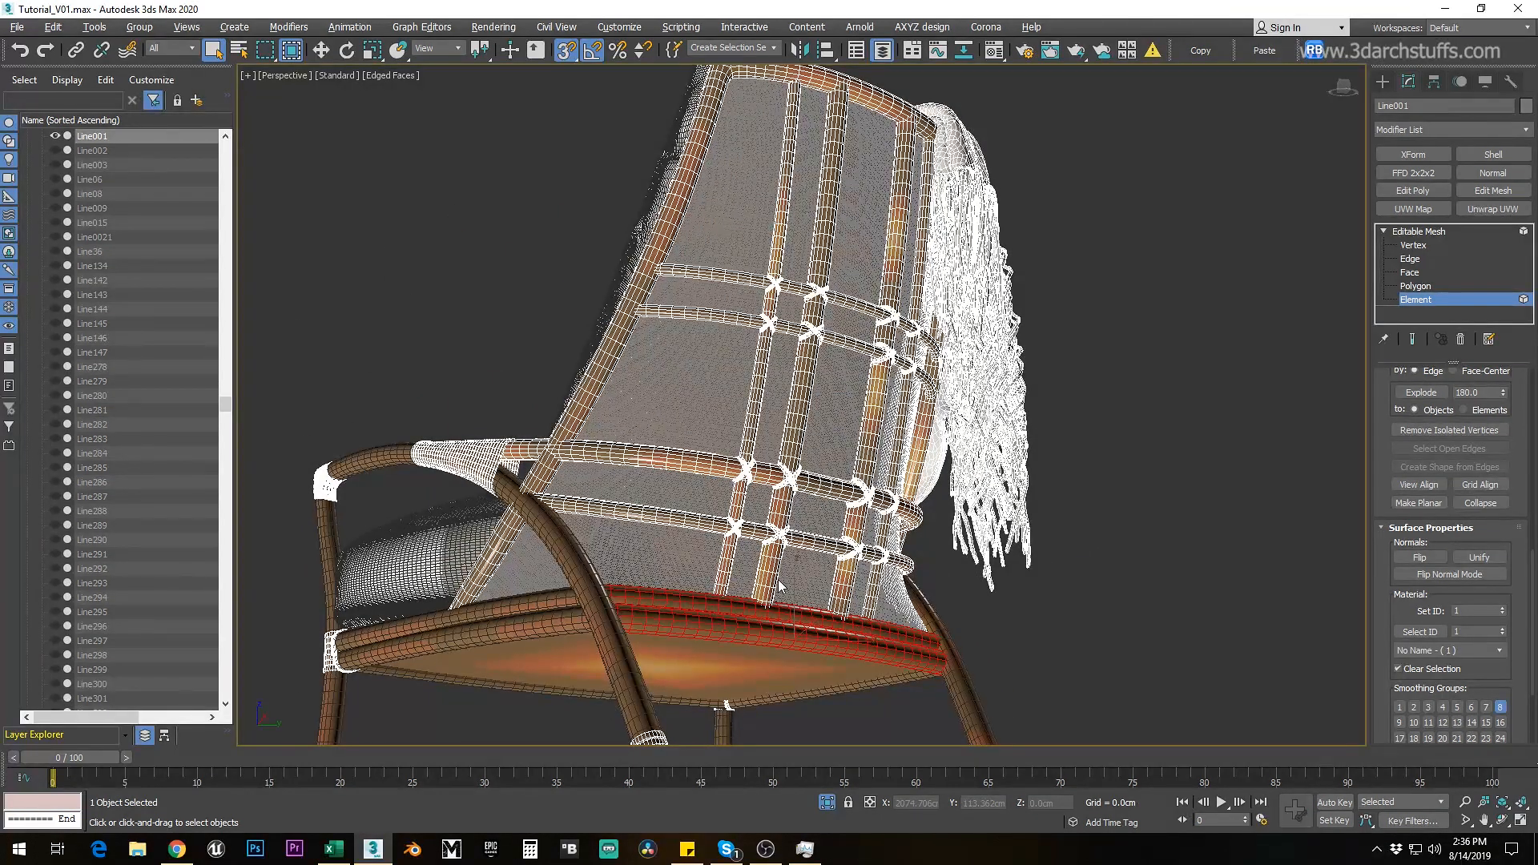
Step: Detach the backrest's outer frame and its upper pair of horizontal rails as separate objects
{"action": "left_click", "coordinate": [613, 370]}
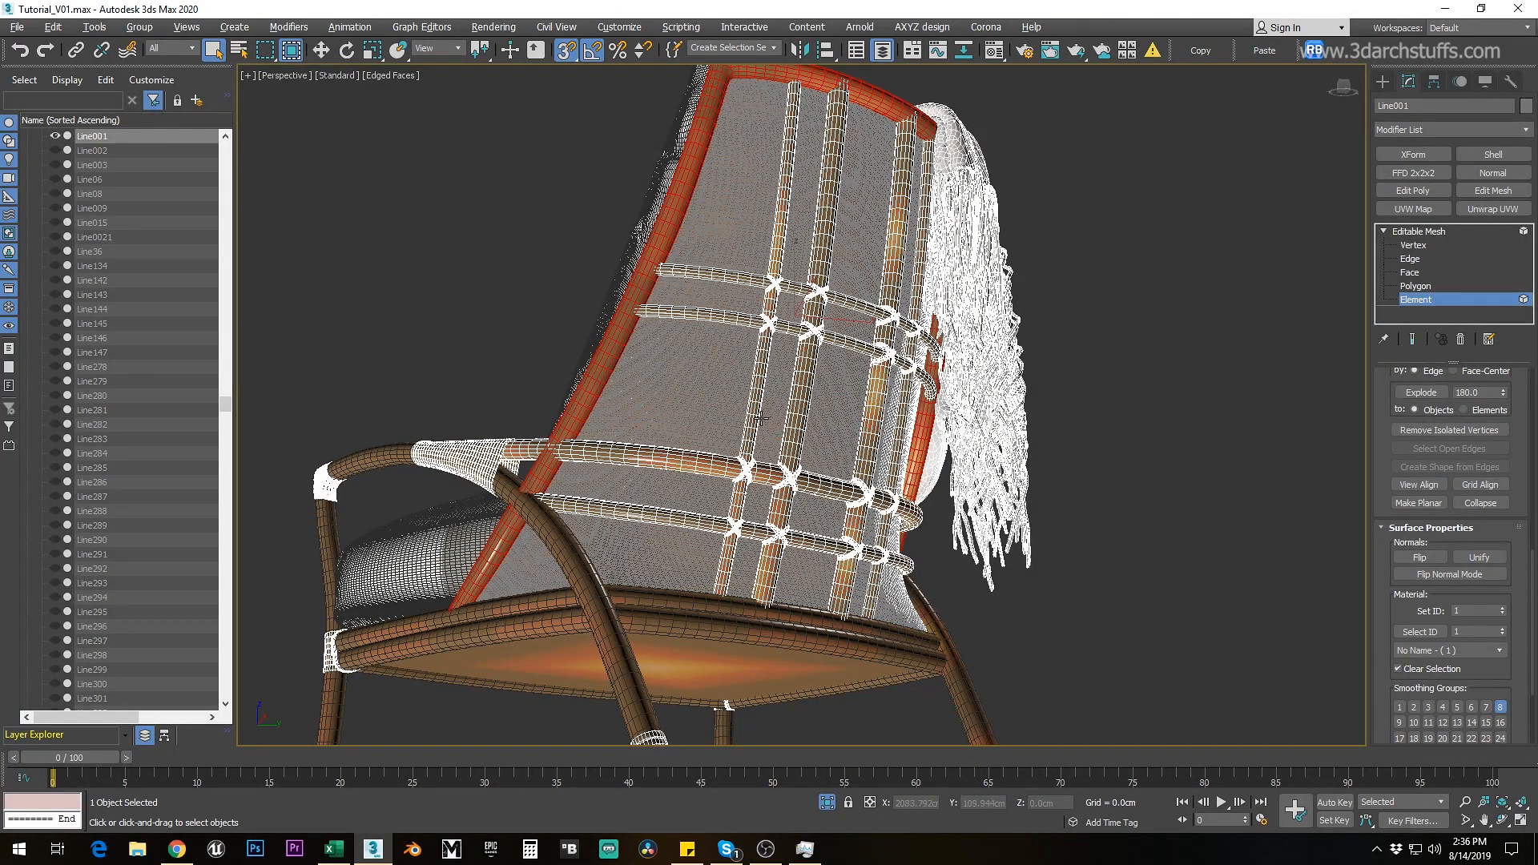
{"action": "left_click", "coordinate": [729, 278]}
{"action": "left_click", "coordinate": [729, 315], "text": "ctrl"}
{"action": "key", "text": "ctrl+d"}
{"action": "left_click", "coordinate": [818, 438]}
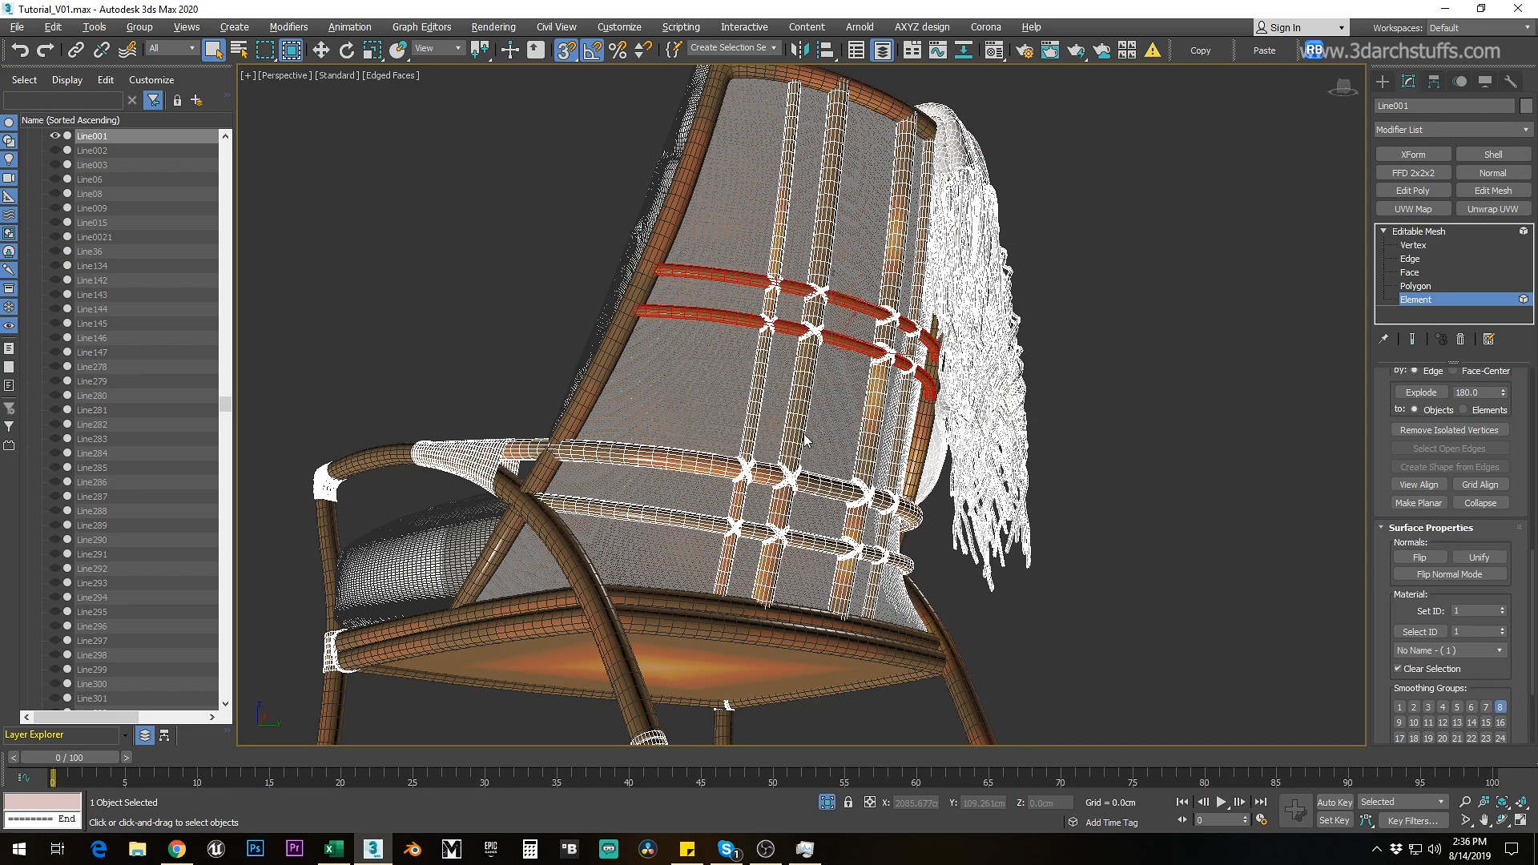
Step: Detach the backrest's lower pair of horizontal rails as a separate object
{"action": "left_click", "coordinate": [680, 460]}
{"action": "left_click", "coordinate": [677, 529], "text": "ctrl"}
{"action": "key", "text": "ctrl+d"}
{"action": "left_click", "coordinate": [818, 438]}
Step: Detach the four vertical slats of the backrest in two pairs as separate objects
{"action": "middle_click_drag", "start_coordinate": [811, 550], "coordinate": [741, 550], "text": "alt"}
{"action": "left_click", "coordinate": [828, 408]}
{"action": "left_click", "coordinate": [783, 408], "text": "ctrl"}
{"action": "key", "text": "ctrl+d"}
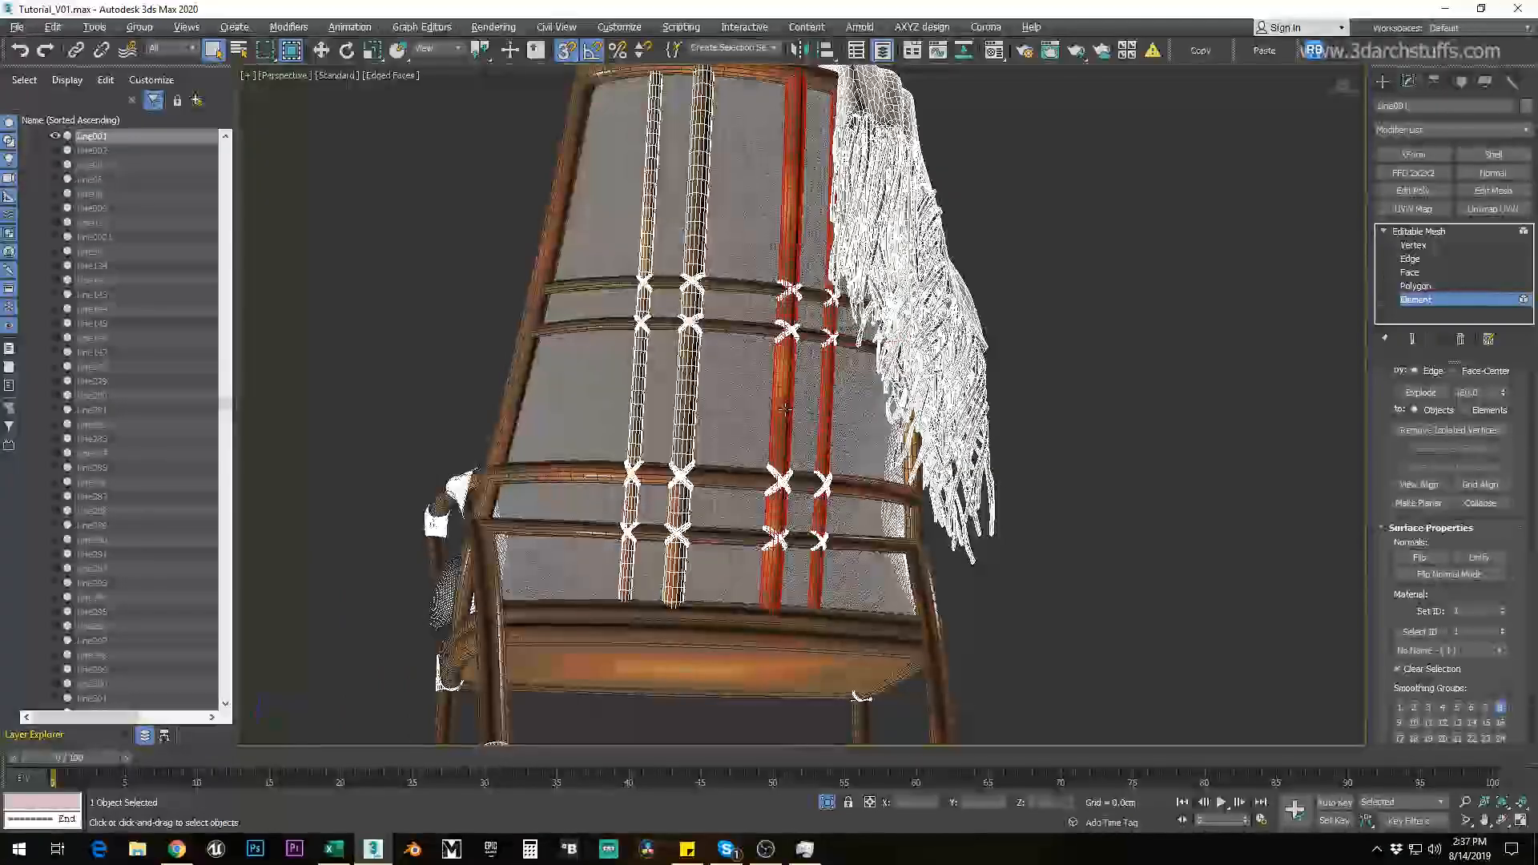
{"action": "left_click", "coordinate": [817, 438]}
{"action": "left_click", "coordinate": [638, 385]}
{"action": "left_click", "coordinate": [687, 388], "text": "ctrl"}
{"action": "key", "text": "ctrl+d"}
{"action": "left_click", "coordinate": [817, 438]}
Step: Detach the fringed throw blanket draped over the backrest as a separate object
{"action": "middle_click_drag", "start_coordinate": [618, 469], "coordinate": [849, 509], "text": "alt"}
{"action": "left_click", "coordinate": [548, 359]}
{"action": "key", "text": "ctrl+d"}
{"action": "left_click", "coordinate": [816, 433]}
Step: Detach the woven corner wraps at the front ends of both armrests as separate objects
{"action": "middle_click_drag", "start_coordinate": [684, 554], "coordinate": [834, 610], "text": "alt"}
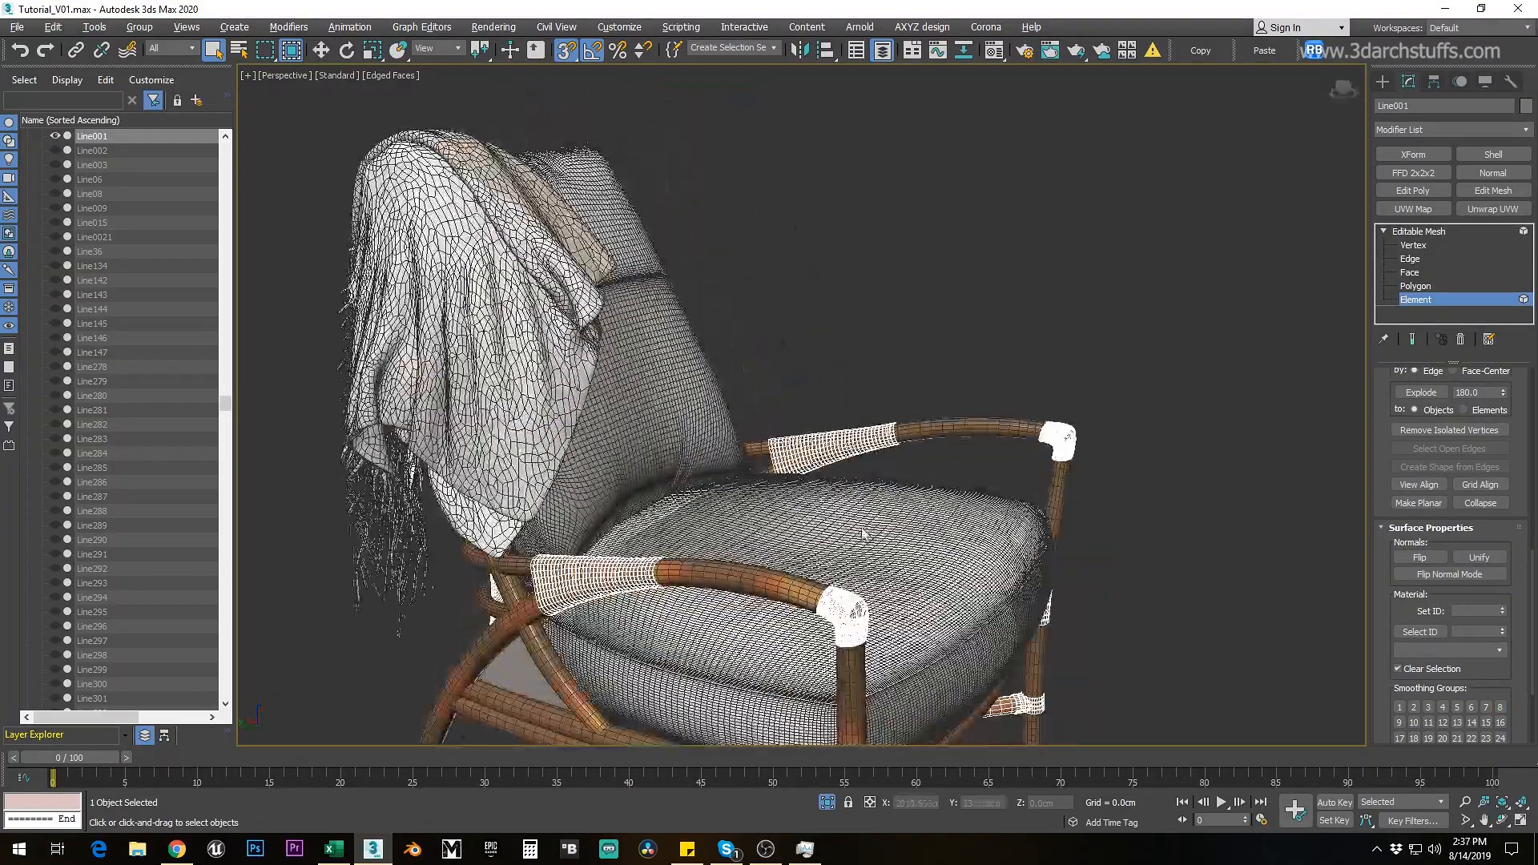
{"action": "scroll", "coordinate": [961, 449], "scroll_direction": "up", "scroll_amount": 4}
{"action": "left_click", "coordinate": [1053, 378]}
{"action": "middle_click_drag", "start_coordinate": [1054, 424], "coordinate": [993, 505], "text": "alt"}
{"action": "key", "text": "ctrl+d"}
{"action": "left_click", "coordinate": [820, 432]}
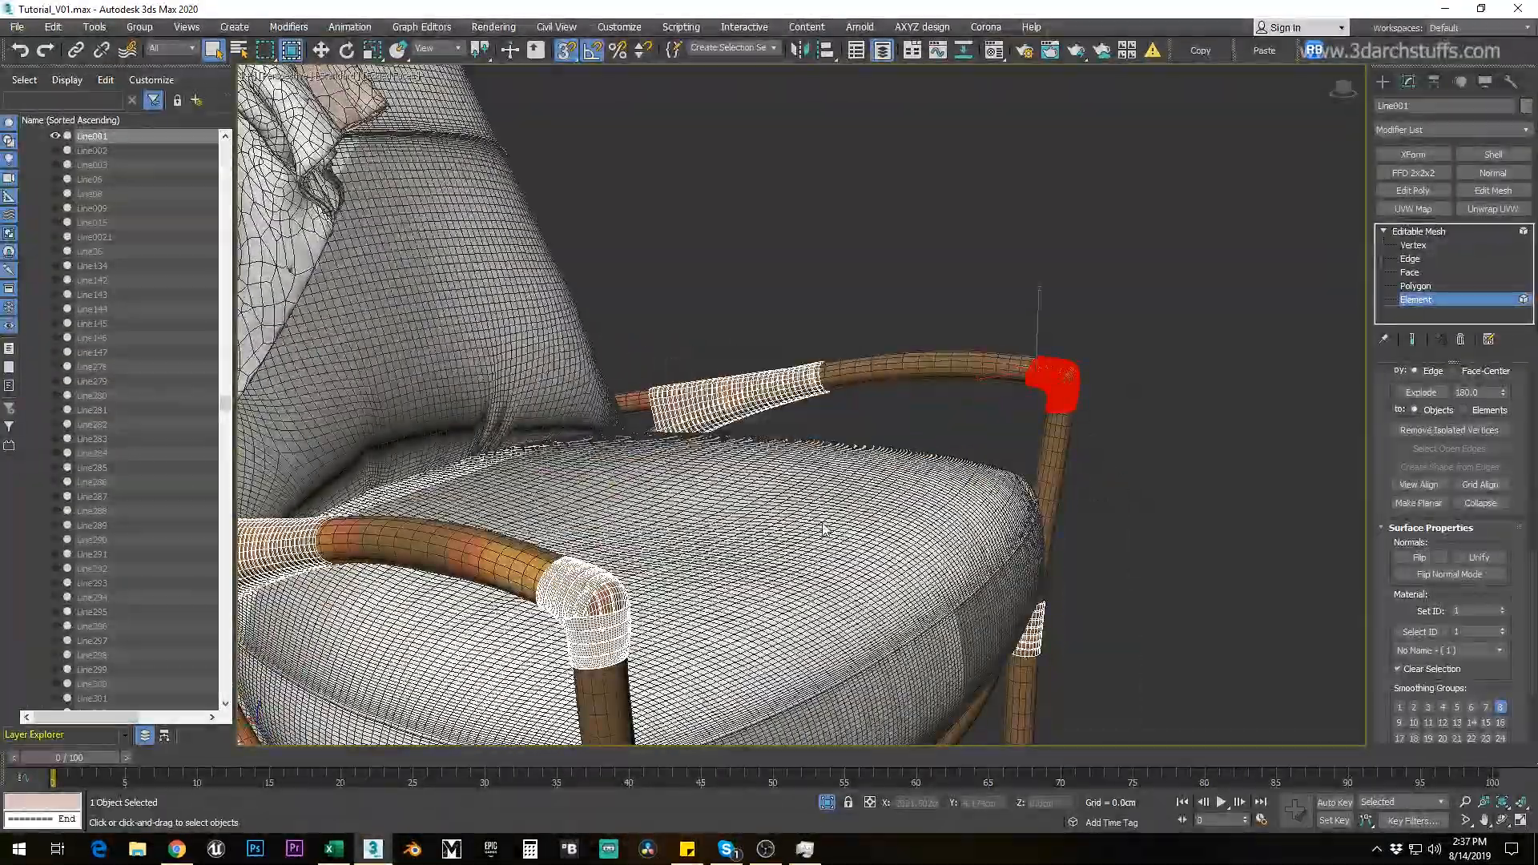
{"action": "middle_click_drag", "start_coordinate": [791, 575], "coordinate": [352, 449], "text": "alt"}
{"action": "middle_click_drag", "start_coordinate": [352, 448], "coordinate": [727, 535]}
{"action": "left_click", "coordinate": [686, 484]}
{"action": "key", "text": "ctrl+d"}
{"action": "left_click", "coordinate": [818, 433]}
Step: Detach the coiled wrapping around one armrest in groups of coils as separate objects
{"action": "middle_click_drag", "start_coordinate": [1249, 538], "coordinate": [849, 497]}
{"action": "scroll", "coordinate": [864, 495], "scroll_direction": "up", "scroll_amount": 3}
{"action": "left_click", "coordinate": [594, 359]}
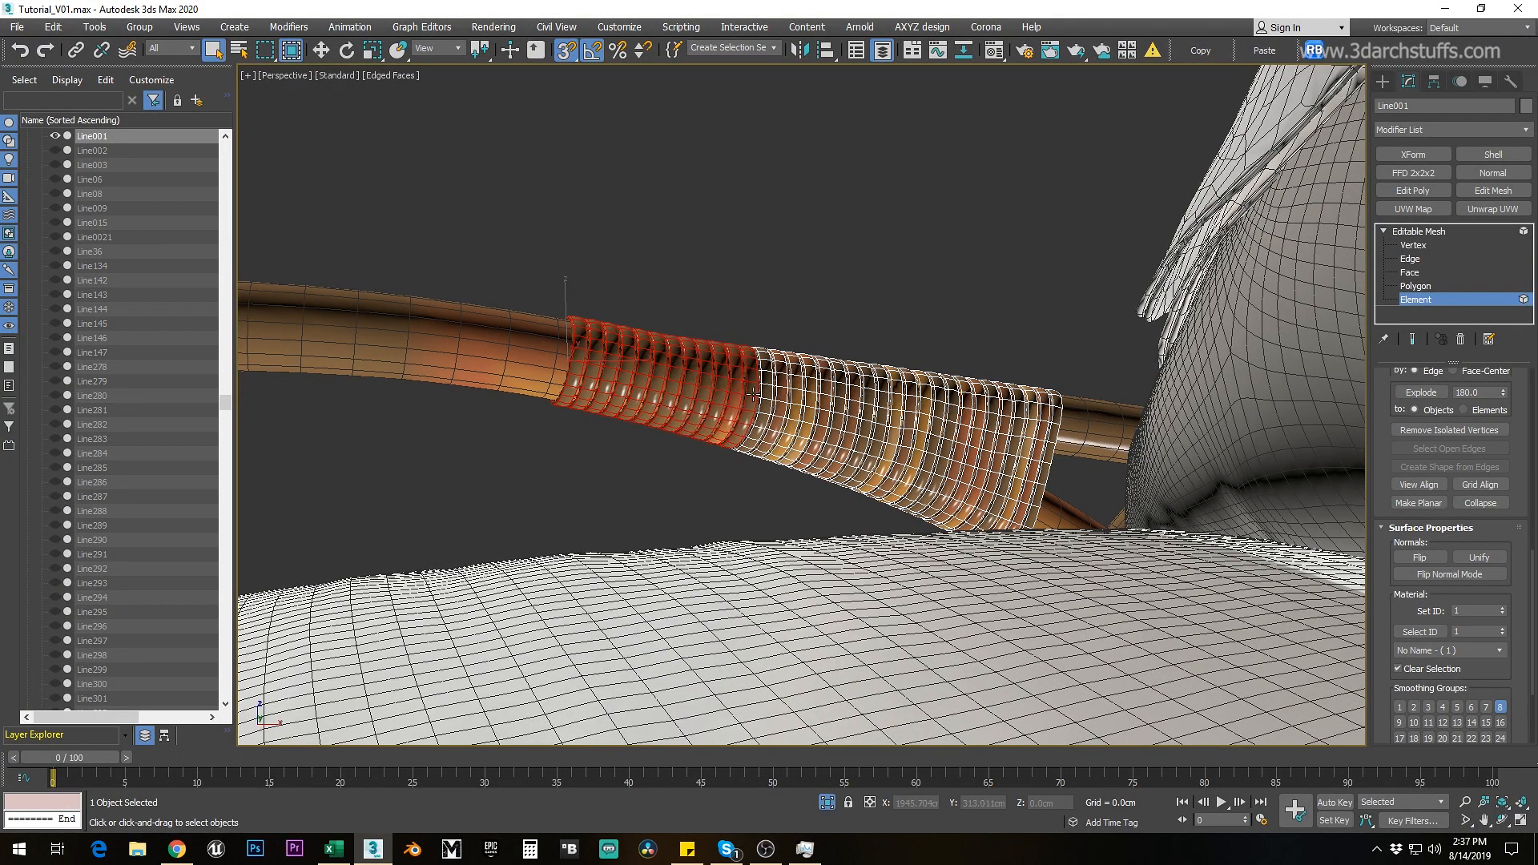
{"action": "left_click", "coordinate": [857, 417], "text": "ctrl"}
{"action": "key", "text": "ctrl+d"}
{"action": "left_click", "coordinate": [819, 431]}
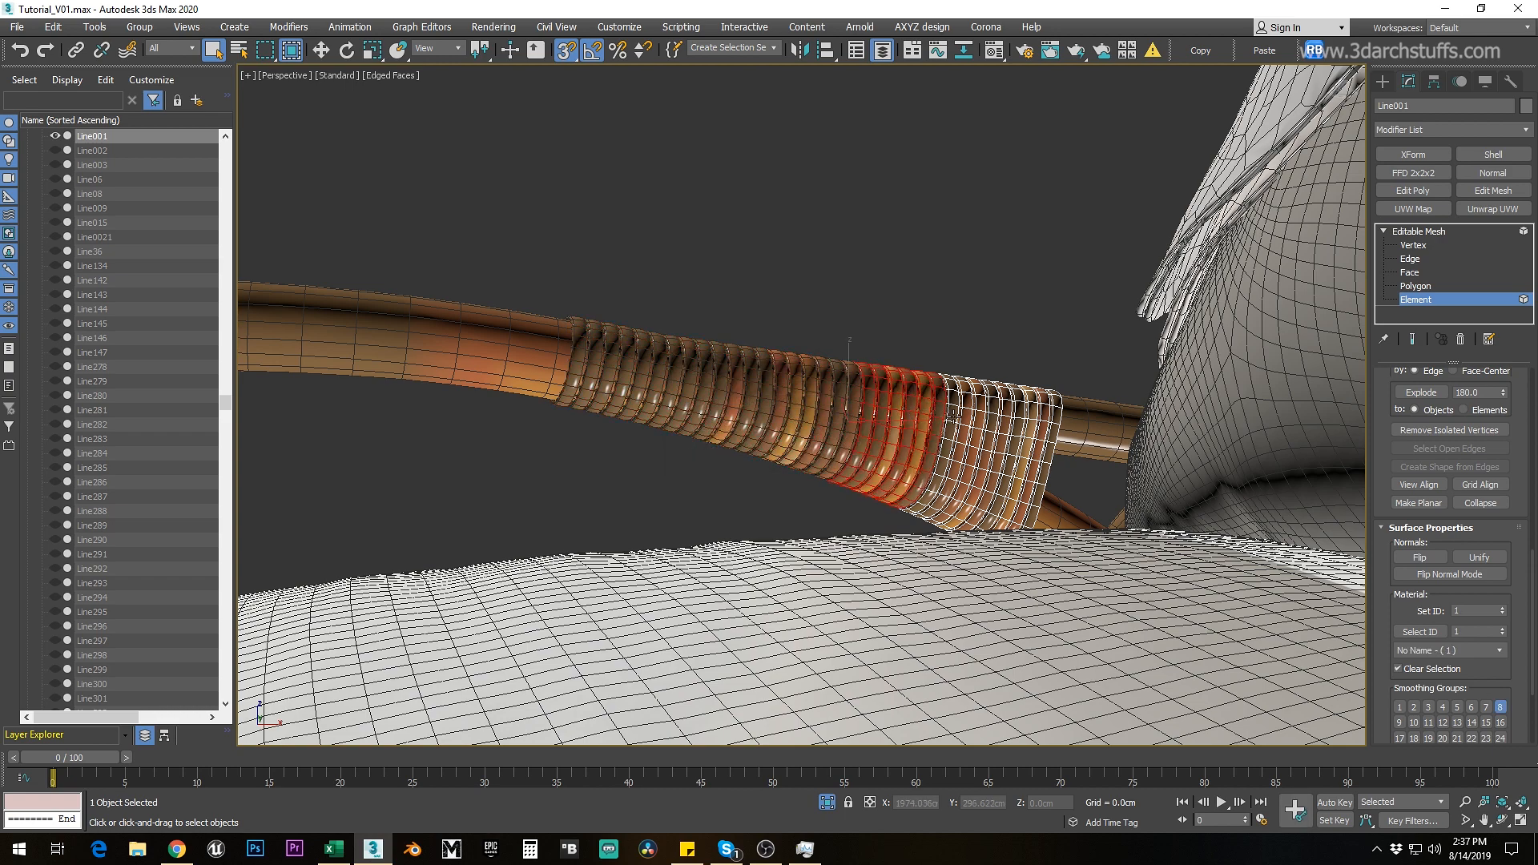
{"action": "key", "text": "ctrl+d"}
{"action": "left_click", "coordinate": [835, 437]}
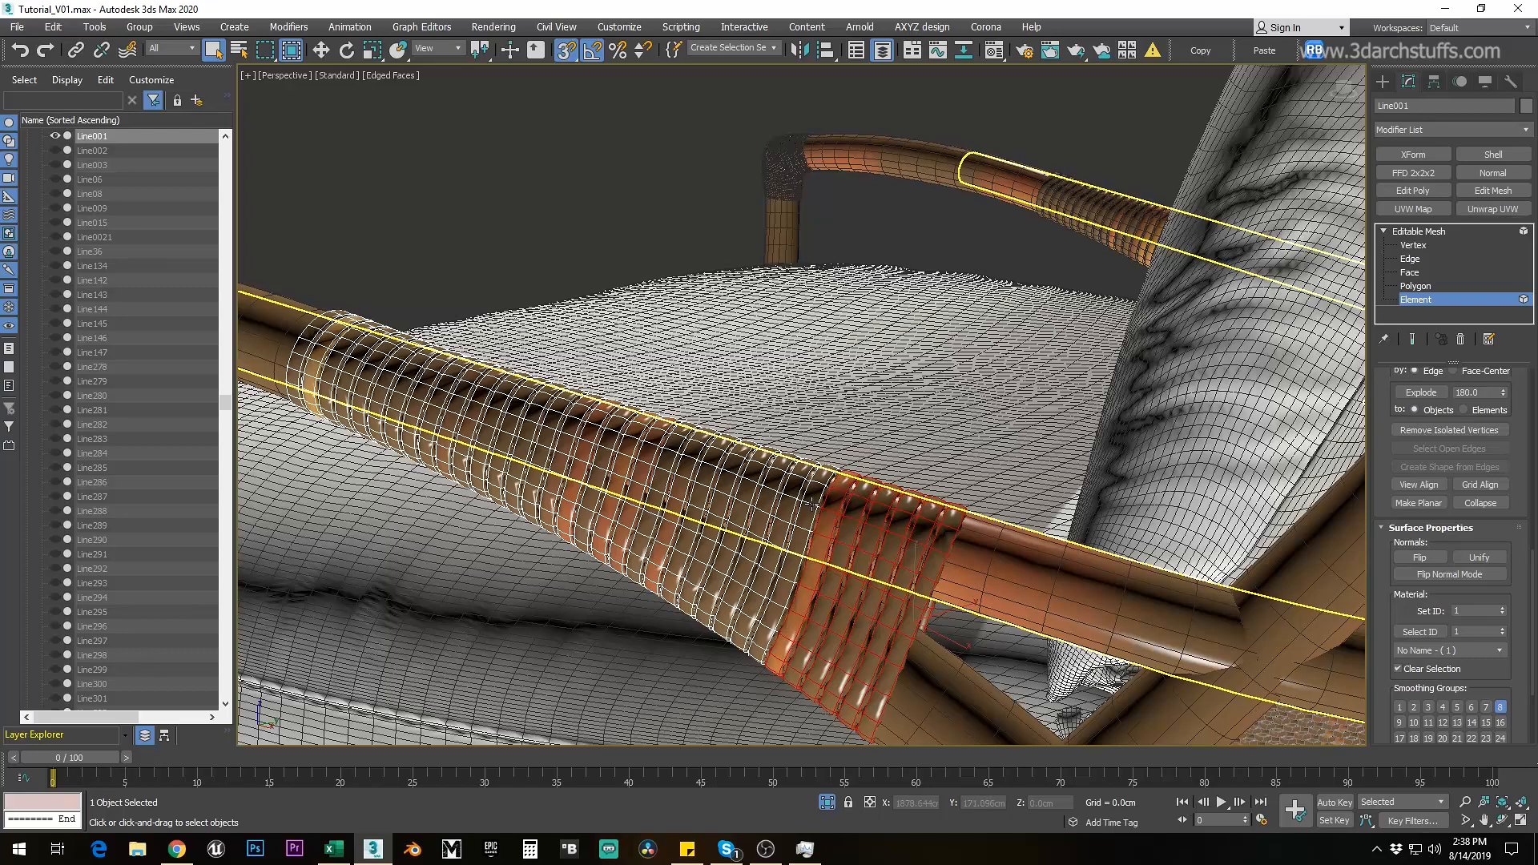
Step: Select the coils wrapped around the other armrest and detach them as separate objects
{"action": "left_click", "coordinate": [810, 503], "text": "ctrl"}
{"action": "left_click", "coordinate": [791, 498], "text": "ctrl"}
{"action": "left_click", "coordinate": [771, 491], "text": "ctrl"}
{"action": "left_click", "coordinate": [751, 484], "text": "ctrl"}
{"action": "left_click", "coordinate": [731, 478], "text": "ctrl"}
{"action": "left_click", "coordinate": [711, 473], "text": "ctrl"}
{"action": "left_click", "coordinate": [690, 466], "text": "ctrl"}
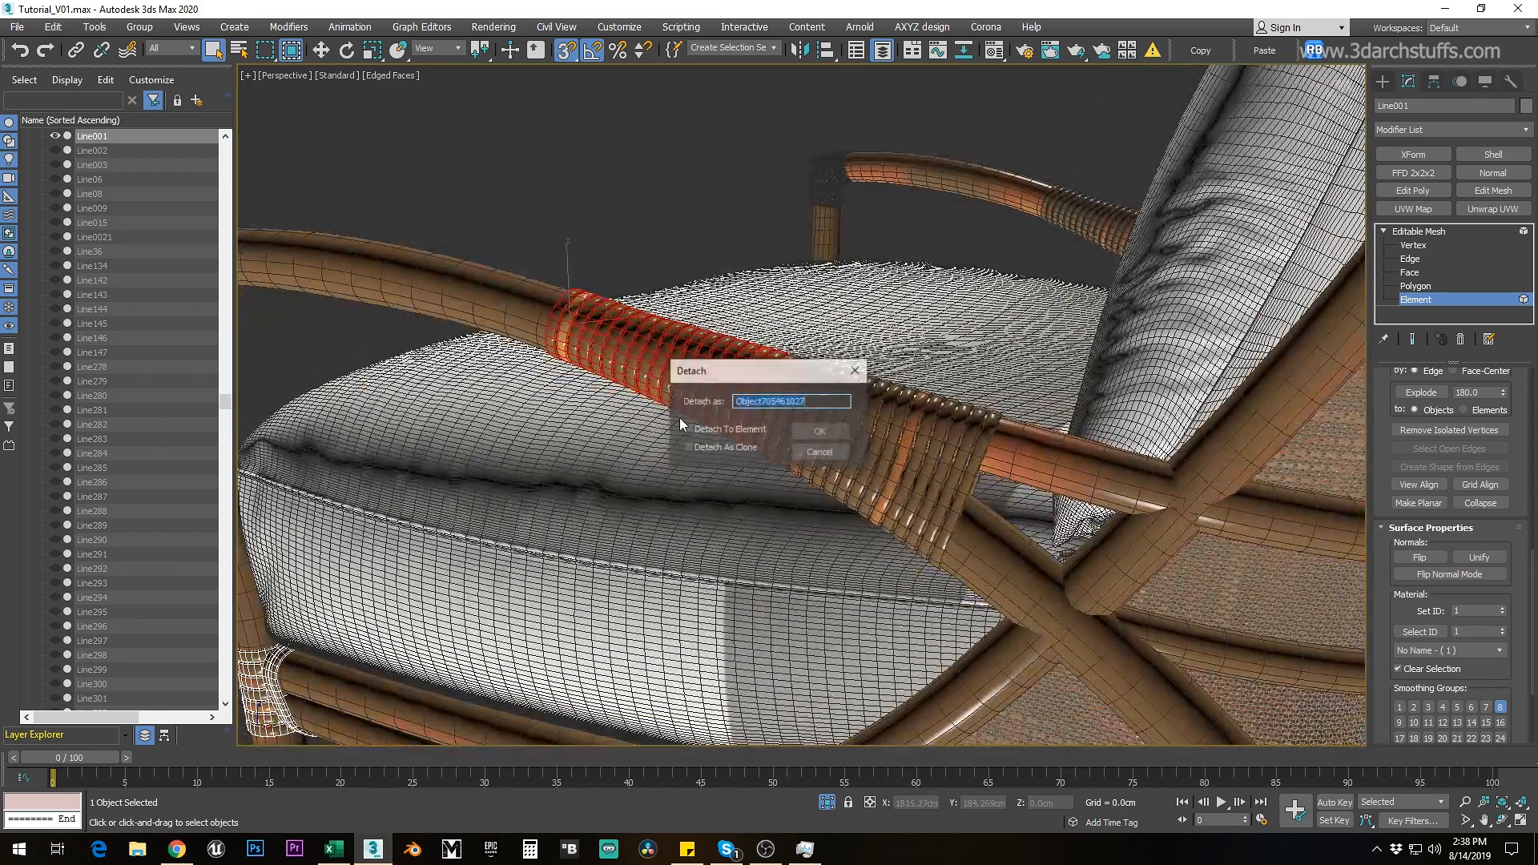
{"action": "key", "text": "Return"}
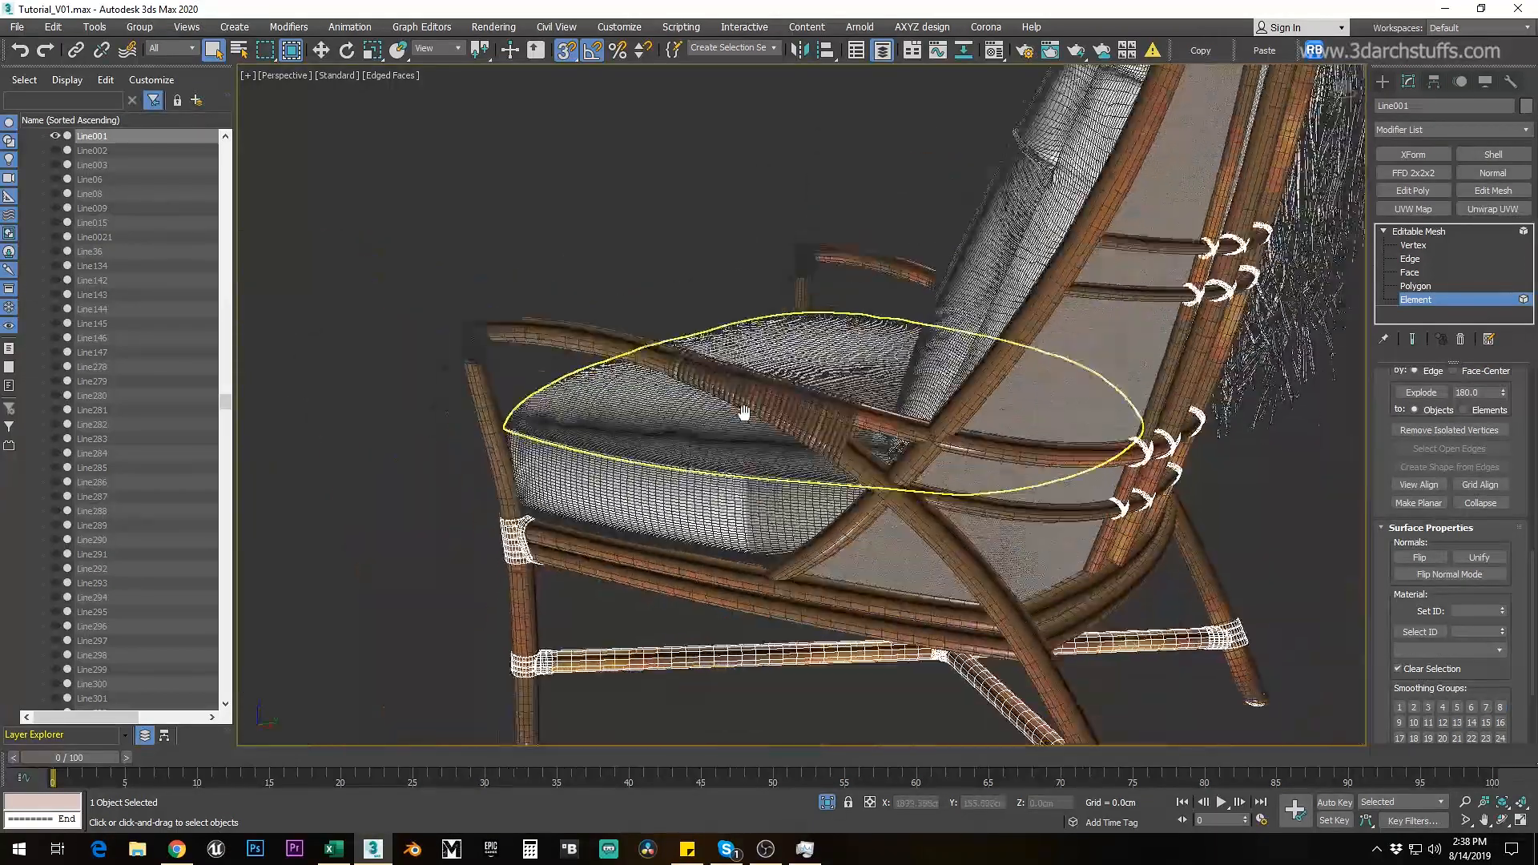
Step: Detach the crossed stretchers beneath the lounge chair's seat as a separate object
{"action": "middle_click_drag", "start_coordinate": [737, 411], "coordinate": [801, 417], "text": "alt"}
{"action": "left_click", "coordinate": [880, 415]}
{"action": "left_click", "coordinate": [945, 380], "text": "ctrl"}
{"action": "key", "text": "Return"}
Step: Select the woven wraps joining the lounge chair's stretchers to the near legs and detach them as separate objects
{"action": "left_click_drag", "start_coordinate": [569, 381], "coordinate": [647, 442]}
{"action": "left_click_drag", "start_coordinate": [1148, 466], "coordinate": [1199, 501], "text": "ctrl"}
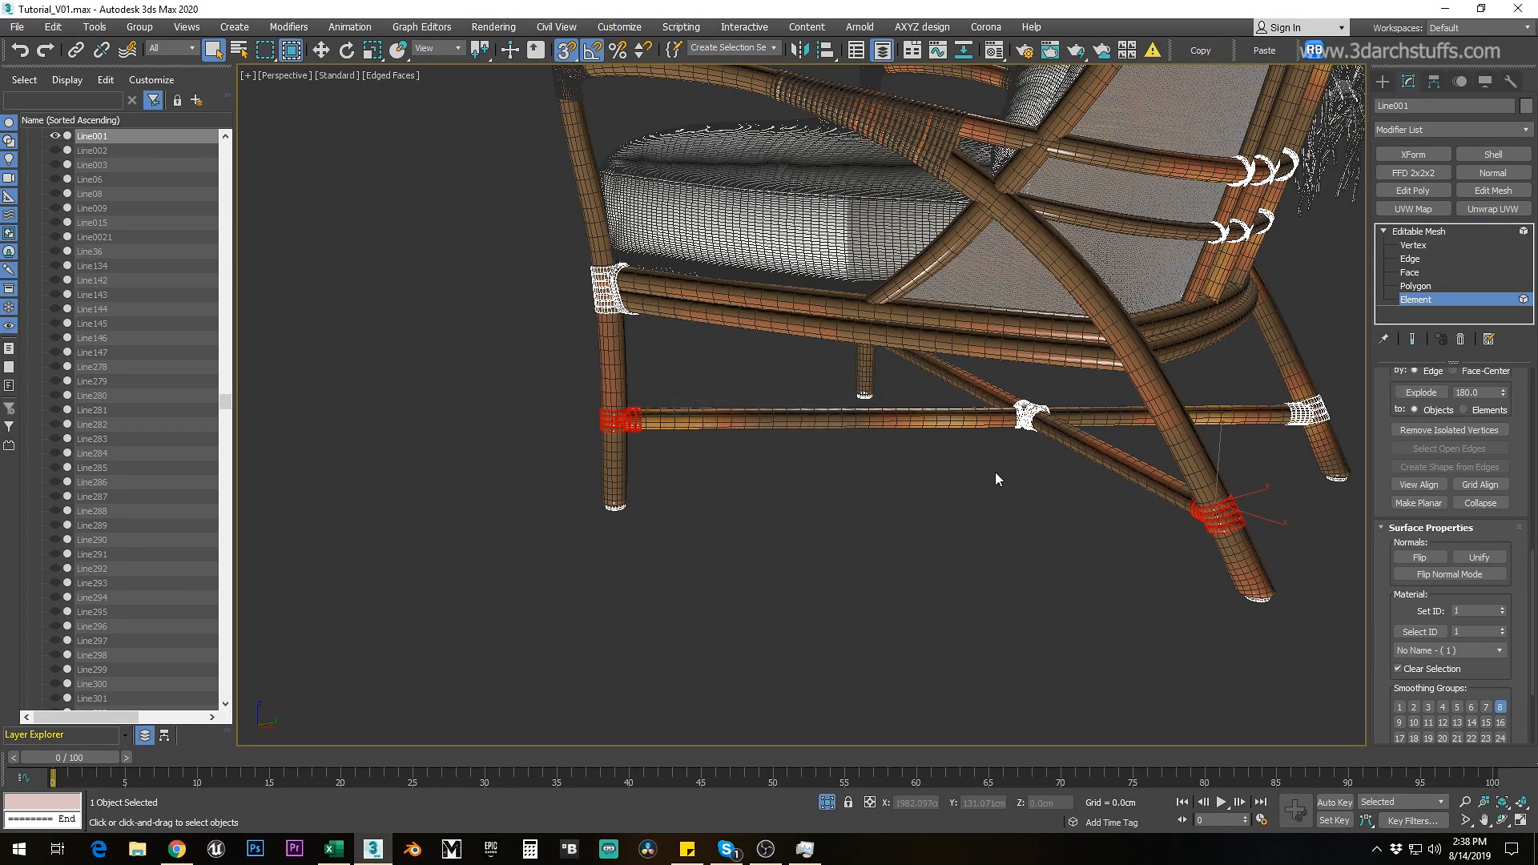
{"action": "left_click_drag", "start_coordinate": [998, 389], "coordinate": [1078, 458]}
{"action": "key", "text": "d"}
{"action": "left_click", "coordinate": [837, 440]}
Step: Select the wraps at the stretchers' central crossing and at the opposite legs and detach them as separate objects
{"action": "middle_click_drag", "start_coordinate": [1138, 484], "coordinate": [848, 507]}
{"action": "left_click_drag", "start_coordinate": [978, 404], "coordinate": [1038, 453]}
{"action": "middle_click_drag", "start_coordinate": [1065, 450], "coordinate": [937, 444], "text": "alt"}
{"action": "middle_click_drag", "start_coordinate": [937, 445], "coordinate": [624, 484]}
{"action": "left_click_drag", "start_coordinate": [981, 402], "coordinate": [1044, 440], "text": "ctrl"}
{"action": "key", "text": "d"}
{"action": "key", "text": "Return"}
{"action": "key", "text": "d"}
{"action": "key", "text": "Return"}
{"action": "middle_click_drag", "start_coordinate": [1084, 386], "coordinate": [588, 495], "text": "alt"}
{"action": "key", "text": "d"}
{"action": "left_click", "coordinate": [818, 435]}
Step: Detach the remaining wrap elements on the lounge chair's lower frame as a separate object
{"action": "middle_click_drag", "start_coordinate": [853, 477], "coordinate": [928, 449], "text": "alt"}
{"action": "scroll", "coordinate": [1043, 474], "scroll_direction": "up", "scroll_amount": 5}
{"action": "middle_click_drag", "start_coordinate": [1043, 474], "coordinate": [945, 424], "text": "alt"}
{"action": "scroll", "coordinate": [945, 425], "scroll_direction": "down", "scroll_amount": 3}
{"action": "key", "text": "d"}
{"action": "left_click", "coordinate": [839, 436]}
{"action": "scroll", "coordinate": [843, 480], "scroll_direction": "down", "scroll_amount": 5}
{"action": "middle_click_drag", "start_coordinate": [842, 480], "coordinate": [1046, 508], "text": "alt"}
{"action": "scroll", "coordinate": [676, 353], "scroll_direction": "up", "scroll_amount": 3}
{"action": "middle_click_drag", "start_coordinate": [676, 353], "coordinate": [862, 480]}
{"action": "left_click_drag", "start_coordinate": [591, 272], "coordinate": [738, 392]}
{"action": "left_click_drag", "start_coordinate": [1041, 276], "coordinate": [564, 394]}
{"action": "middle_click_drag", "start_coordinate": [563, 394], "coordinate": [480, 380], "text": "alt"}
{"action": "left_click", "coordinate": [291, 55]}
{"action": "left_click_drag", "start_coordinate": [560, 234], "coordinate": [1010, 418]}
{"action": "middle_click_drag", "start_coordinate": [1016, 420], "coordinate": [1111, 400], "text": "alt"}
{"action": "left_click", "coordinate": [1111, 401]}
Step: Select the crossed bindings along the backrest's uppermost crossbar and detach them as a separate object
{"action": "scroll", "coordinate": [657, 320], "scroll_direction": "up", "scroll_amount": 4}
{"action": "left_click", "coordinate": [592, 288]}
{"action": "scroll", "coordinate": [592, 288], "scroll_direction": "up", "scroll_amount": 4}
{"action": "left_click", "coordinate": [1007, 329], "text": "ctrl"}
{"action": "left_click", "coordinate": [998, 327], "text": "ctrl"}
{"action": "left_click", "coordinate": [1005, 268], "text": "ctrl"}
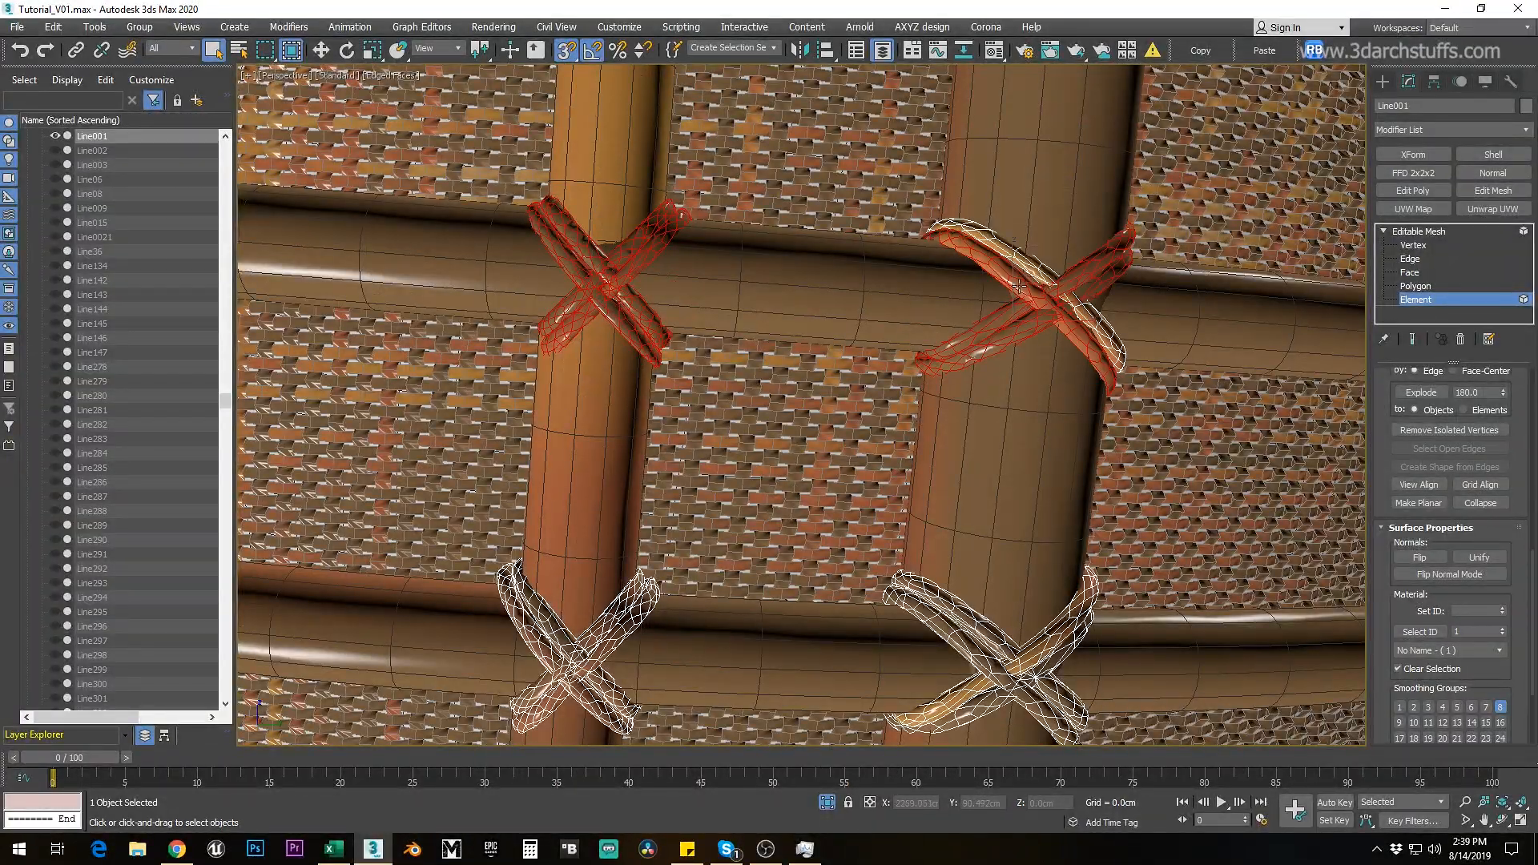
{"action": "left_click", "coordinate": [996, 246], "text": "ctrl"}
{"action": "scroll", "coordinate": [993, 322], "scroll_direction": "down", "scroll_amount": 4}
{"action": "middle_click_drag", "start_coordinate": [998, 360], "coordinate": [521, 375]}
{"action": "left_click", "coordinate": [848, 341], "text": "ctrl"}
{"action": "left_click", "coordinate": [871, 341], "text": "ctrl"}
{"action": "scroll", "coordinate": [967, 360], "scroll_direction": "up", "scroll_amount": 3}
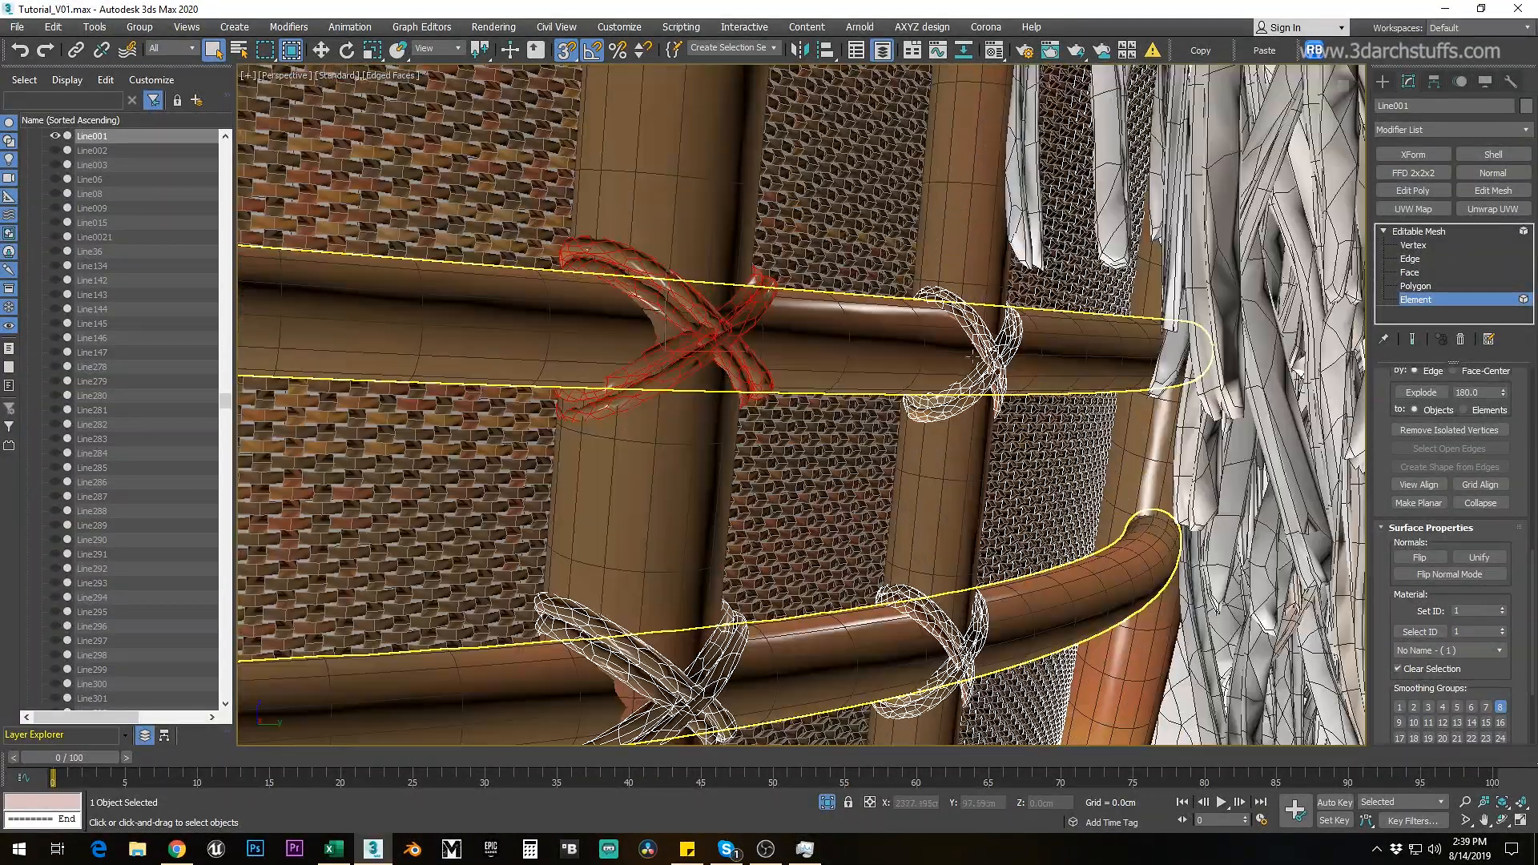
{"action": "key", "text": "alt+d"}
{"action": "left_click", "coordinate": [818, 449]}
Step: Detach the crossed bindings on the far two posts of the backrest's second crossbar as a separate object
{"action": "scroll", "coordinate": [817, 469], "scroll_direction": "down", "scroll_amount": 3}
{"action": "middle_click_drag", "start_coordinate": [881, 589], "coordinate": [1113, 372]}
{"action": "scroll", "coordinate": [848, 420], "scroll_direction": "up", "scroll_amount": 5}
{"action": "left_click", "coordinate": [855, 420]}
{"action": "left_click", "coordinate": [881, 401], "text": "ctrl"}
{"action": "left_click", "coordinate": [769, 344], "text": "ctrl"}
{"action": "left_click", "coordinate": [751, 321], "text": "ctrl"}
{"action": "left_click", "coordinate": [765, 433], "text": "ctrl"}
{"action": "left_click", "coordinate": [732, 424], "text": "ctrl"}
{"action": "scroll", "coordinate": [704, 392], "scroll_direction": "down", "scroll_amount": 4}
{"action": "middle_click_drag", "start_coordinate": [697, 397], "coordinate": [928, 382]}
{"action": "scroll", "coordinate": [881, 368], "scroll_direction": "down", "scroll_amount": 3}
{"action": "key", "text": "alt+d"}
{"action": "left_click", "coordinate": [814, 433]}
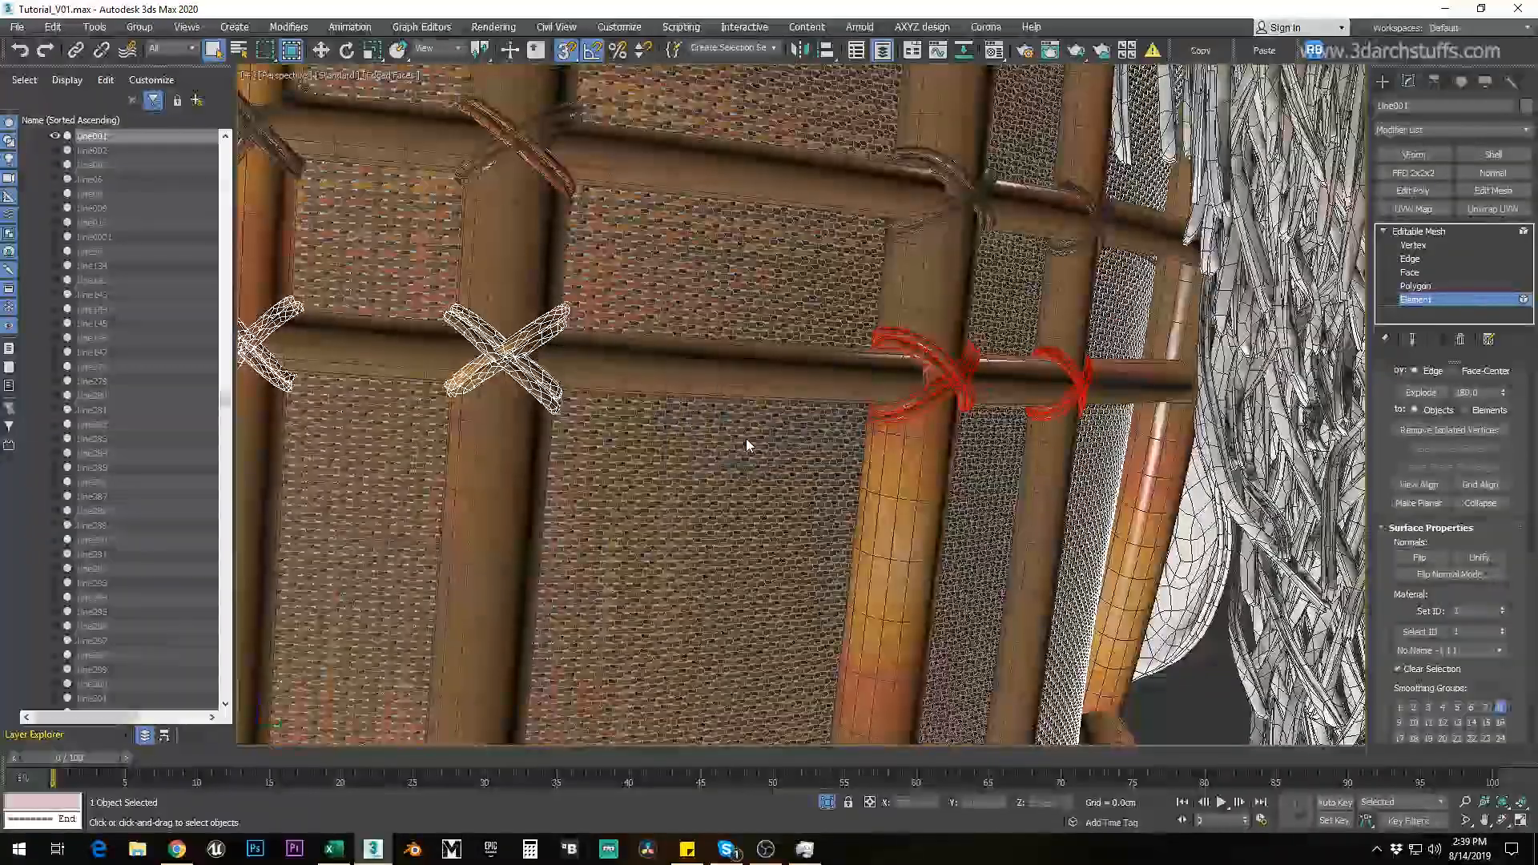
Step: Detach the crossed bindings on the second crossbar's other two posts, one post at a time
{"action": "scroll", "coordinate": [693, 504], "scroll_direction": "down", "scroll_amount": 3}
{"action": "middle_click_drag", "start_coordinate": [618, 532], "coordinate": [979, 429]}
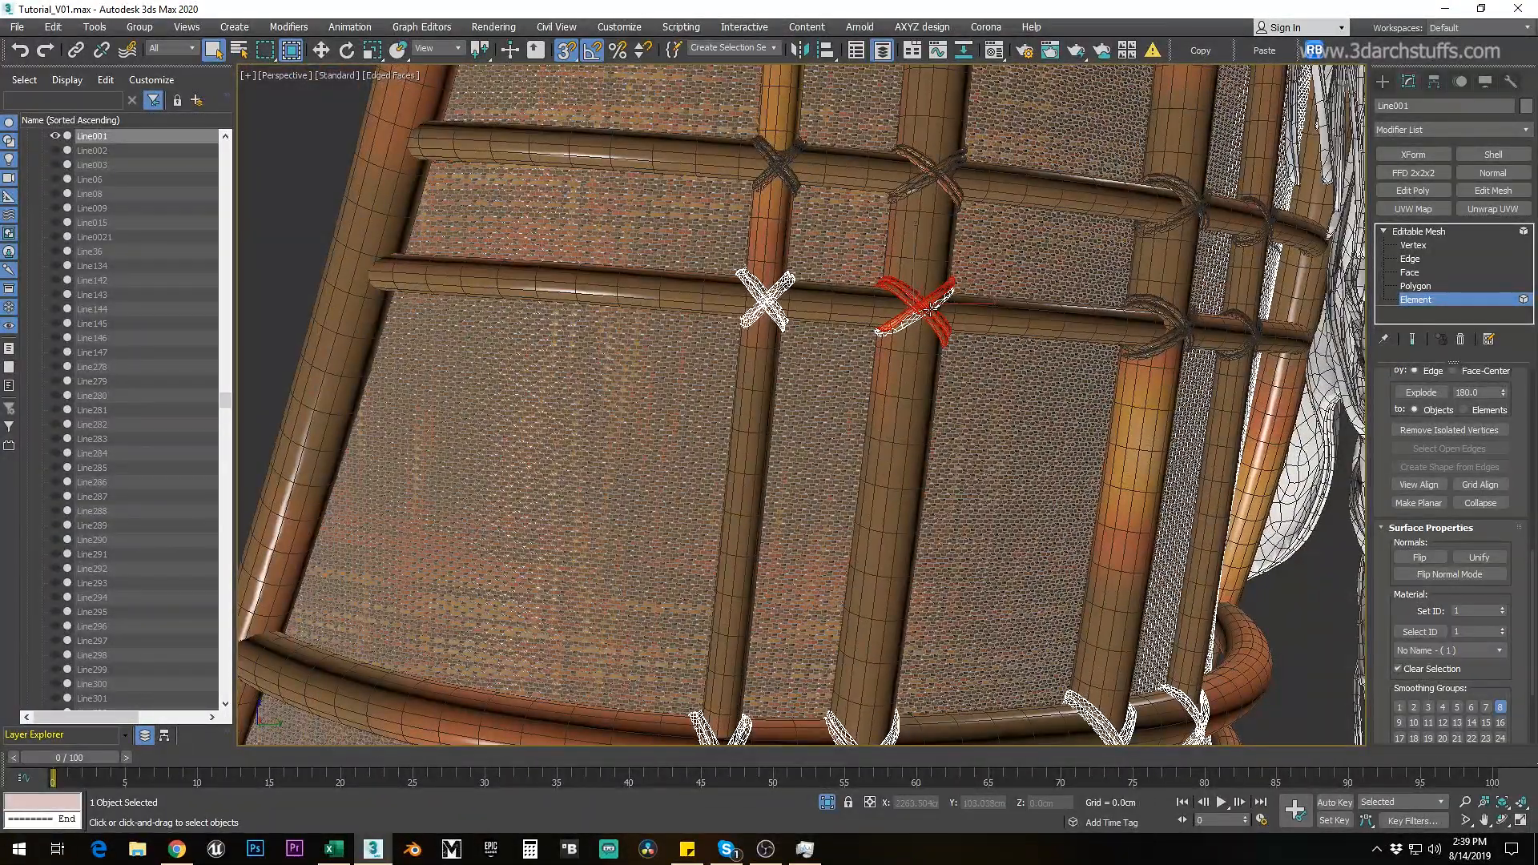
{"action": "key", "text": "alt+d"}
{"action": "left_click", "coordinate": [817, 430]}
{"action": "scroll", "coordinate": [759, 301], "scroll_direction": "up", "scroll_amount": 5}
{"action": "left_click", "coordinate": [783, 253]}
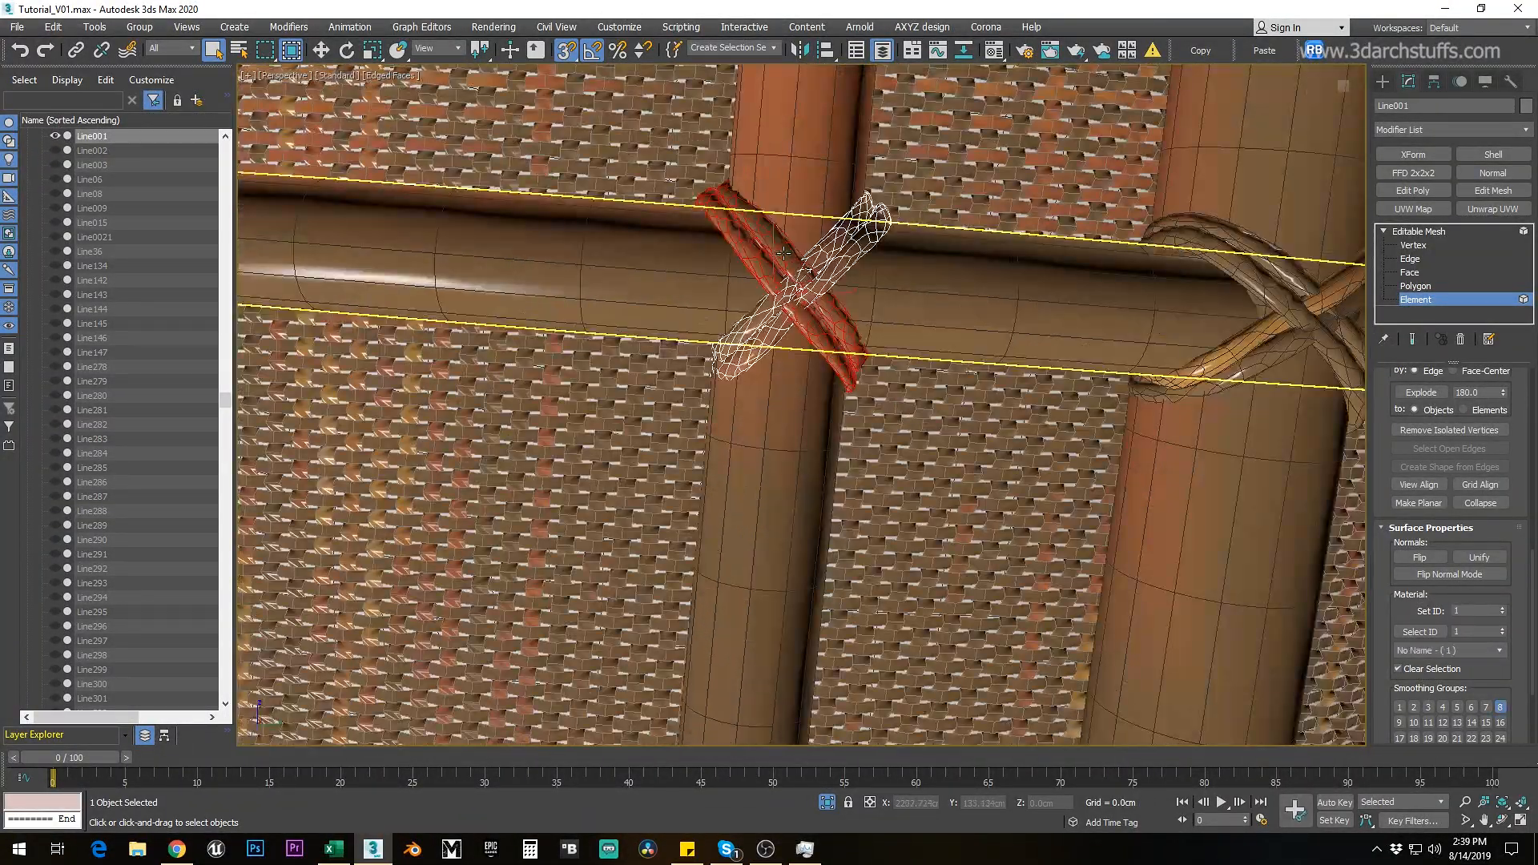
{"action": "key", "text": "alt+d"}
{"action": "left_click", "coordinate": [816, 433]}
{"action": "scroll", "coordinate": [816, 433], "scroll_direction": "down", "scroll_amount": 5}
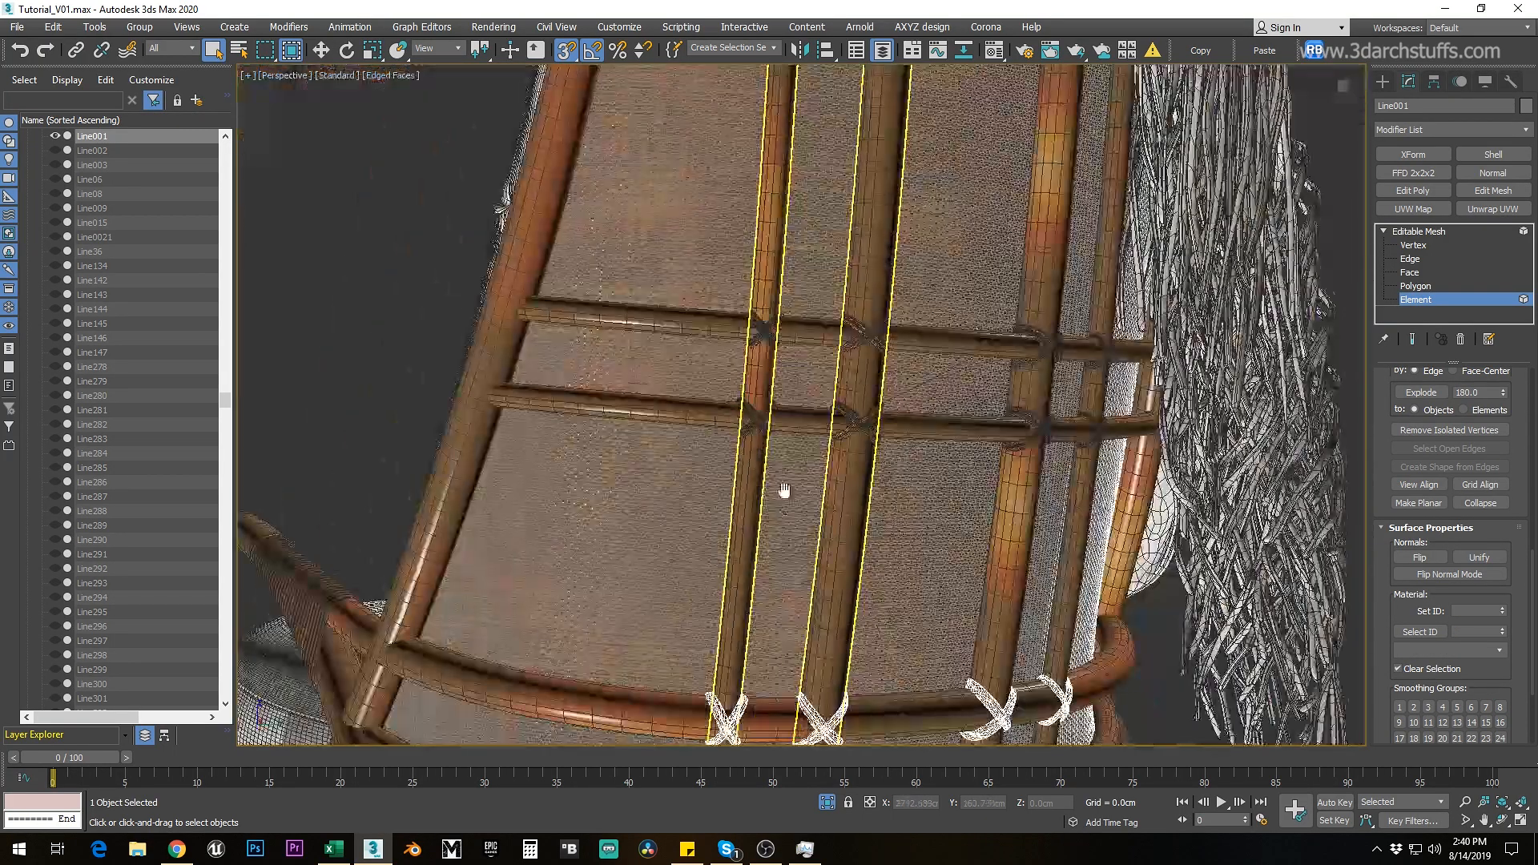
Step: Select the crossed bindings on the far posts of the backrest's third crossbar and detach them
{"action": "scroll", "coordinate": [760, 286], "scroll_direction": "up", "scroll_amount": 5}
{"action": "left_click", "coordinate": [665, 249]}
{"action": "left_click", "coordinate": [677, 258], "text": "ctrl"}
{"action": "left_click", "coordinate": [711, 264], "text": "ctrl"}
{"action": "key", "text": "alt+d"}
{"action": "left_click", "coordinate": [816, 433]}
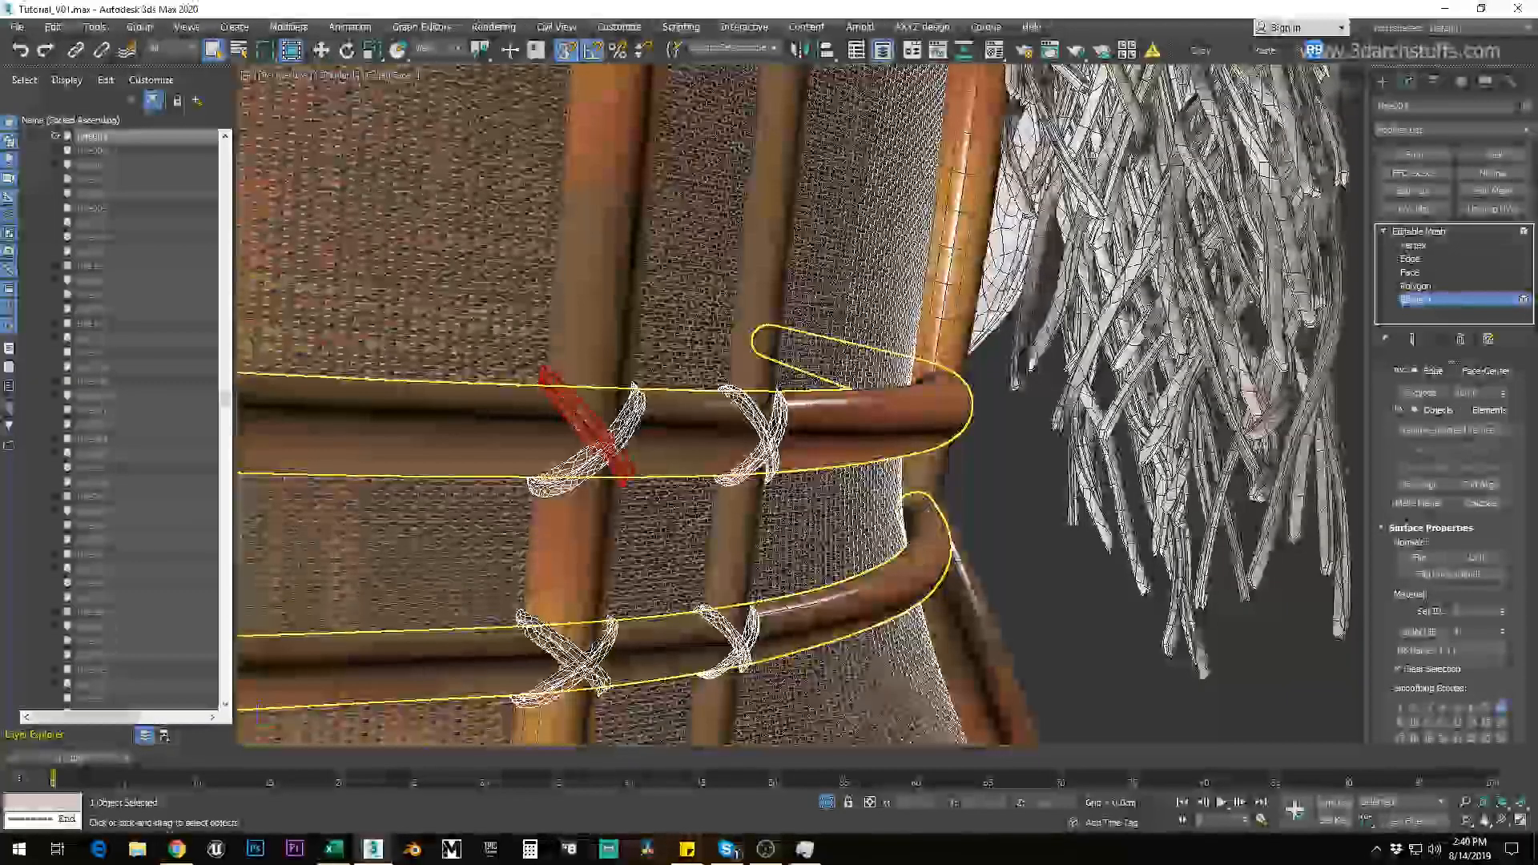
{"action": "left_click", "coordinate": [809, 434]}
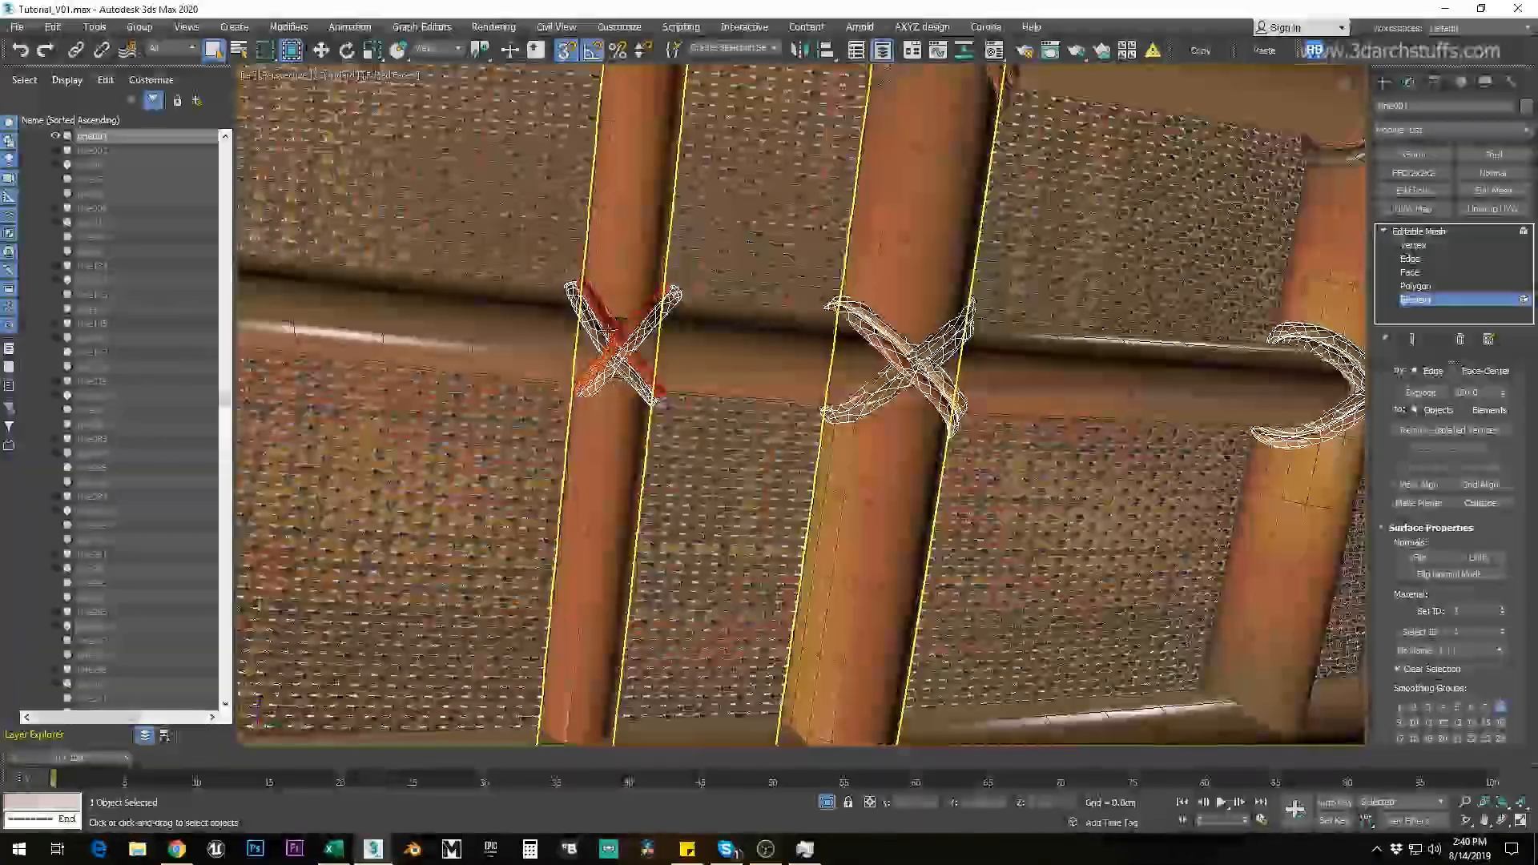
Step: Detach the remaining crossed bindings on the backrest's two lower crossbars as separate objects
{"action": "left_click", "coordinate": [614, 380]}
{"action": "left_click", "coordinate": [929, 352], "text": "ctrl"}
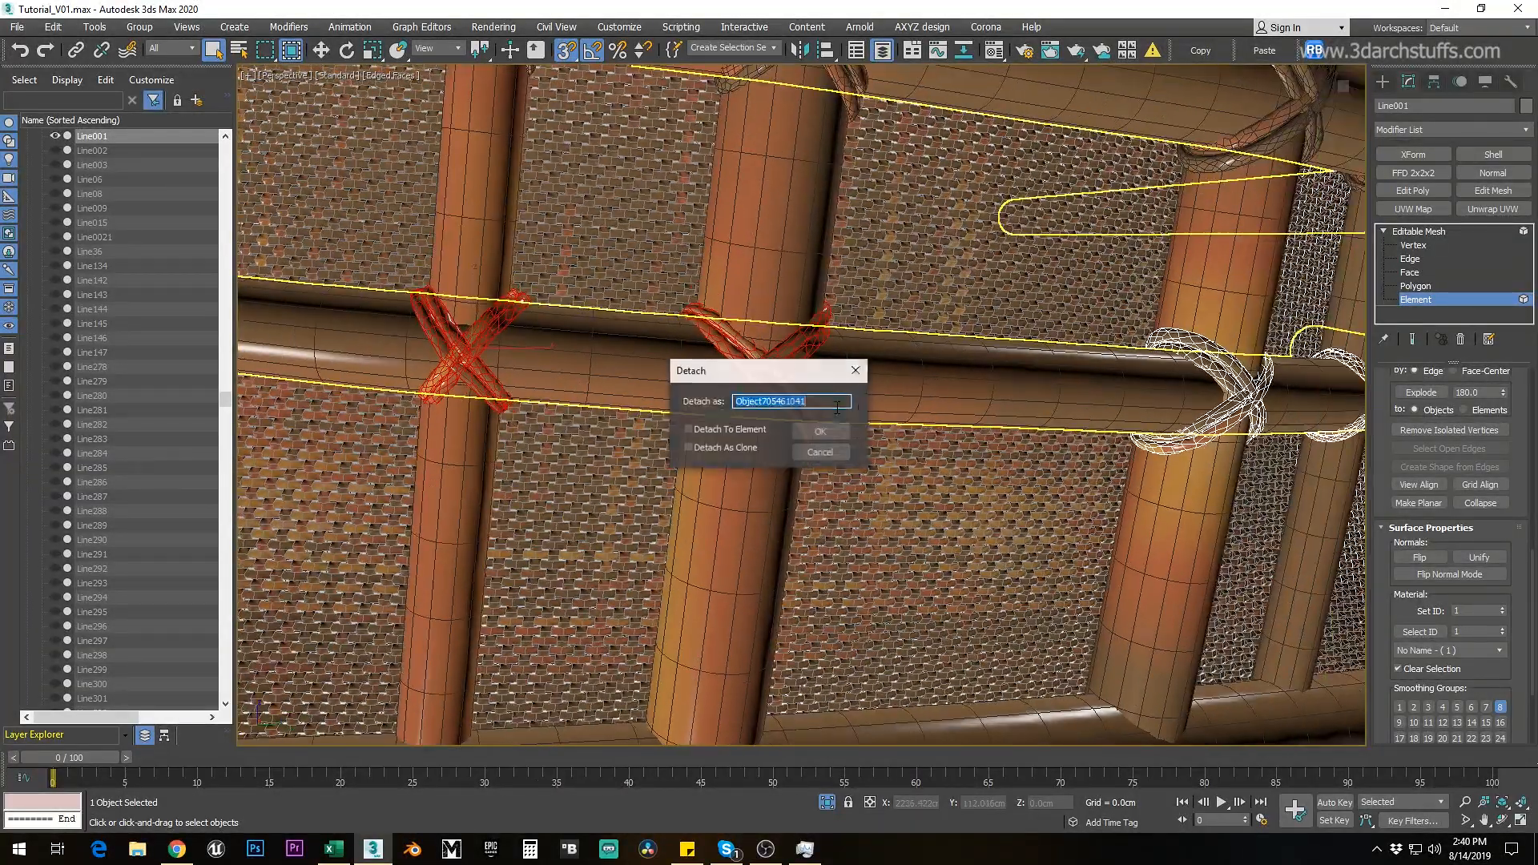
{"action": "left_click", "coordinate": [824, 423]}
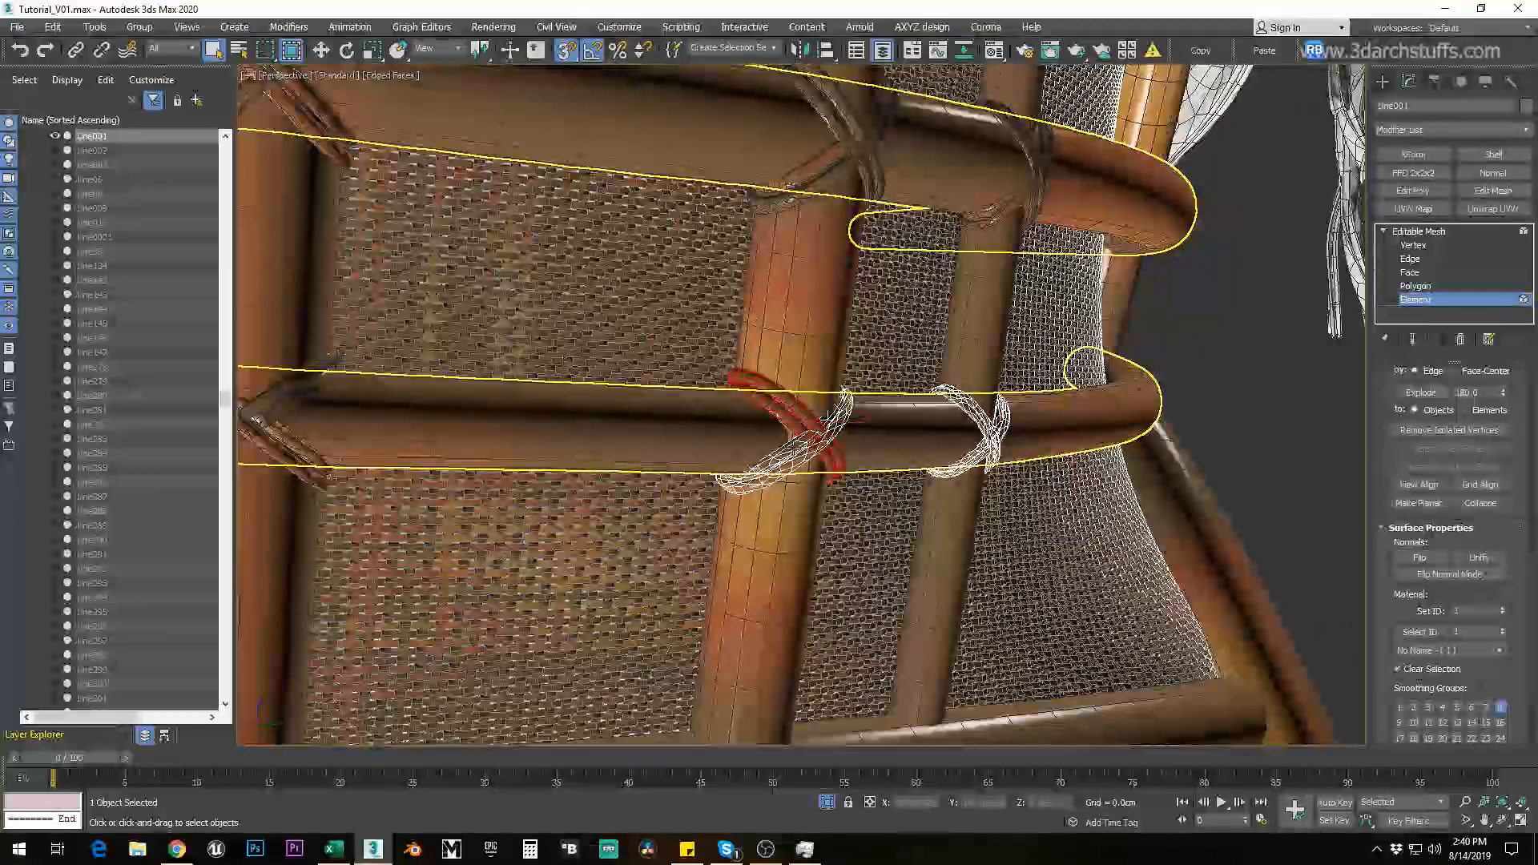
{"action": "left_click", "coordinate": [799, 462]}
{"action": "key", "text": "ctrl+d"}
{"action": "left_click", "coordinate": [825, 435]}
{"action": "scroll", "coordinate": [810, 447], "scroll_direction": "down", "scroll_amount": 5}
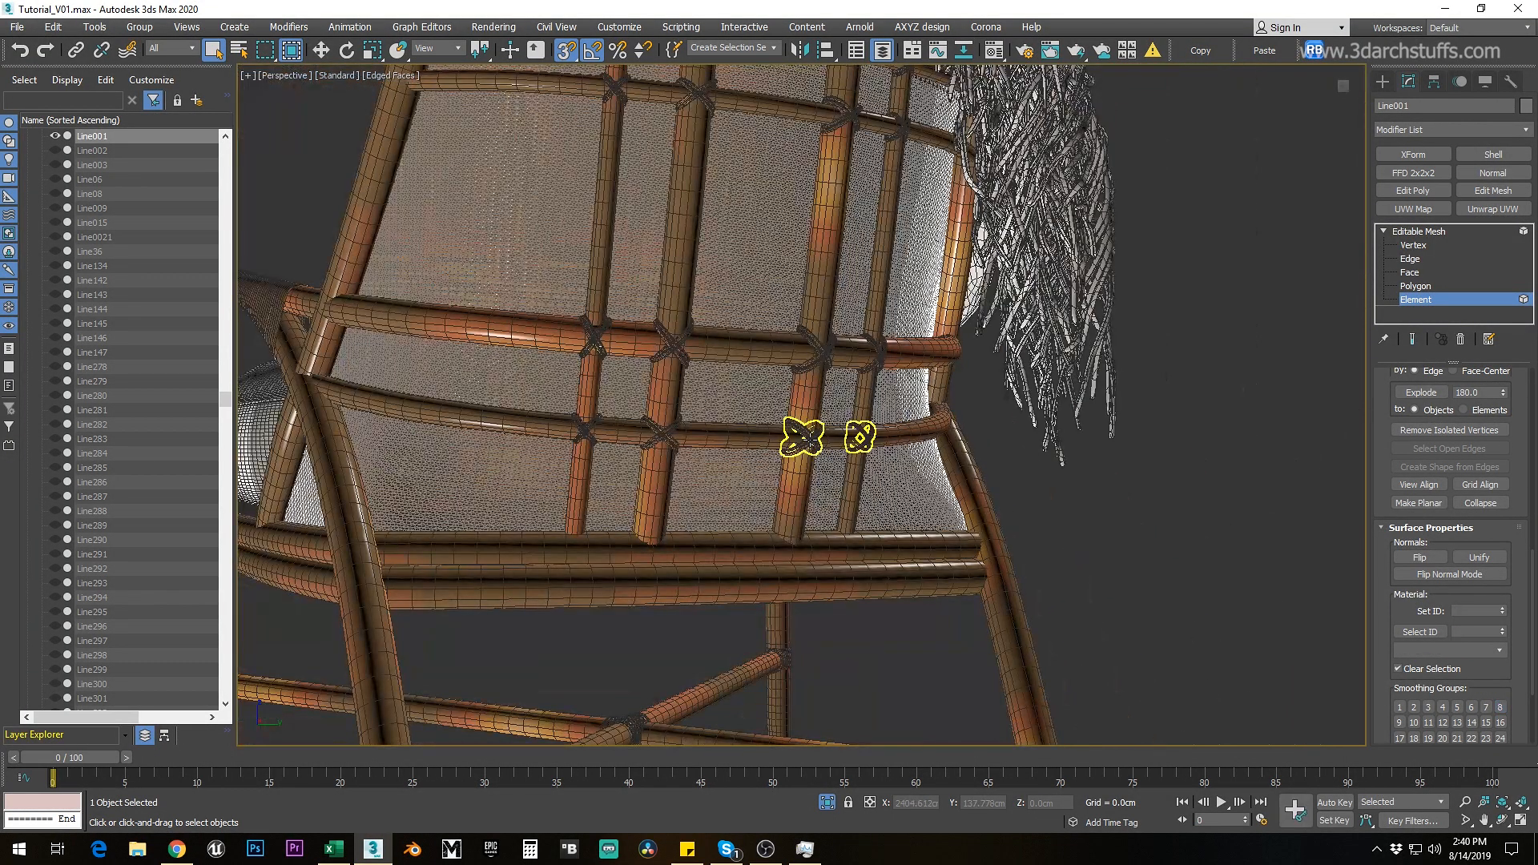
Step: Select the chair's woven back panel, lift it above the frame as a check, and undo the move
{"action": "left_click", "coordinate": [756, 467]}
{"action": "middle_click_drag", "start_coordinate": [756, 467], "coordinate": [1088, 490], "text": "alt"}
{"action": "scroll", "coordinate": [993, 535], "scroll_direction": "down", "scroll_amount": 5}
{"action": "scroll", "coordinate": [1088, 490], "scroll_direction": "up", "scroll_amount": 4}
{"action": "middle_click_drag", "start_coordinate": [945, 481], "coordinate": [1082, 495], "text": "alt"}
{"action": "scroll", "coordinate": [1083, 495], "scroll_direction": "down", "scroll_amount": 5}
{"action": "middle_click_drag", "start_coordinate": [969, 492], "coordinate": [979, 511], "text": "alt"}
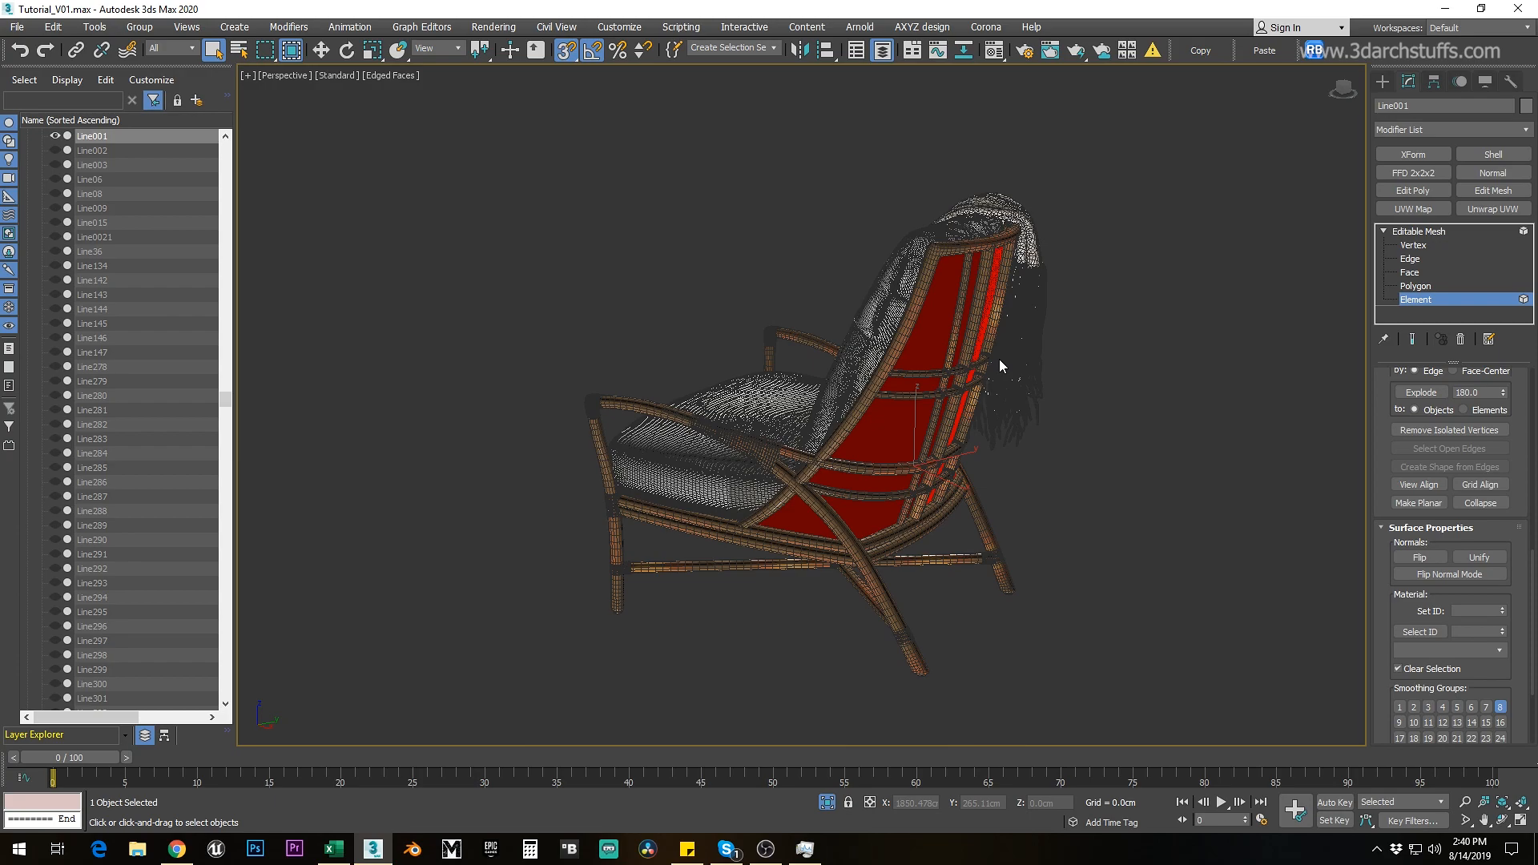
{"action": "middle_click_drag", "start_coordinate": [1056, 452], "coordinate": [1190, 332], "text": "alt"}
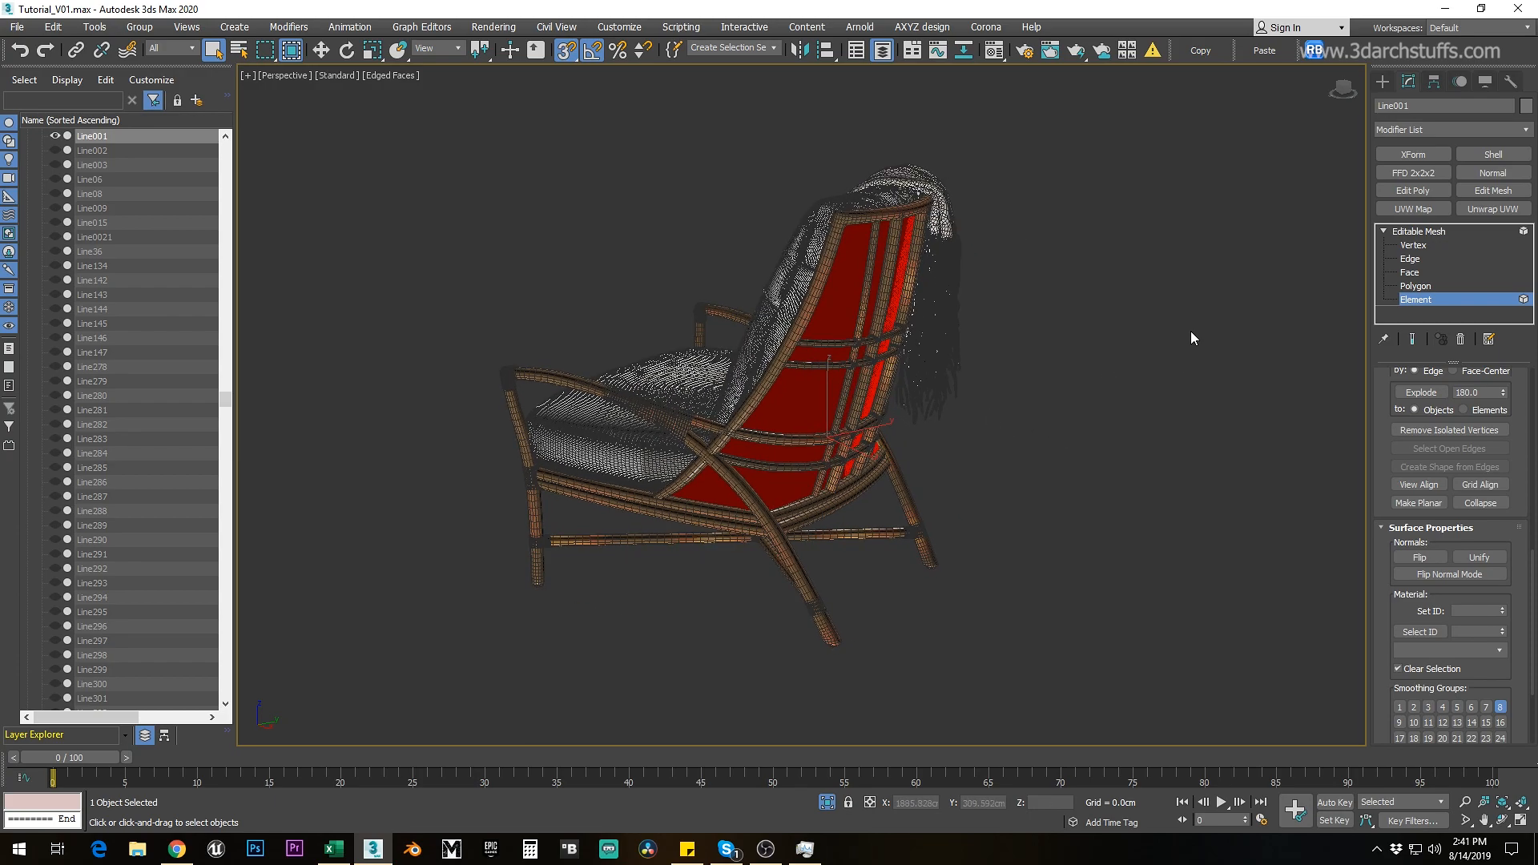
{"action": "left_click", "coordinate": [1407, 232]}
{"action": "key", "text": "w"}
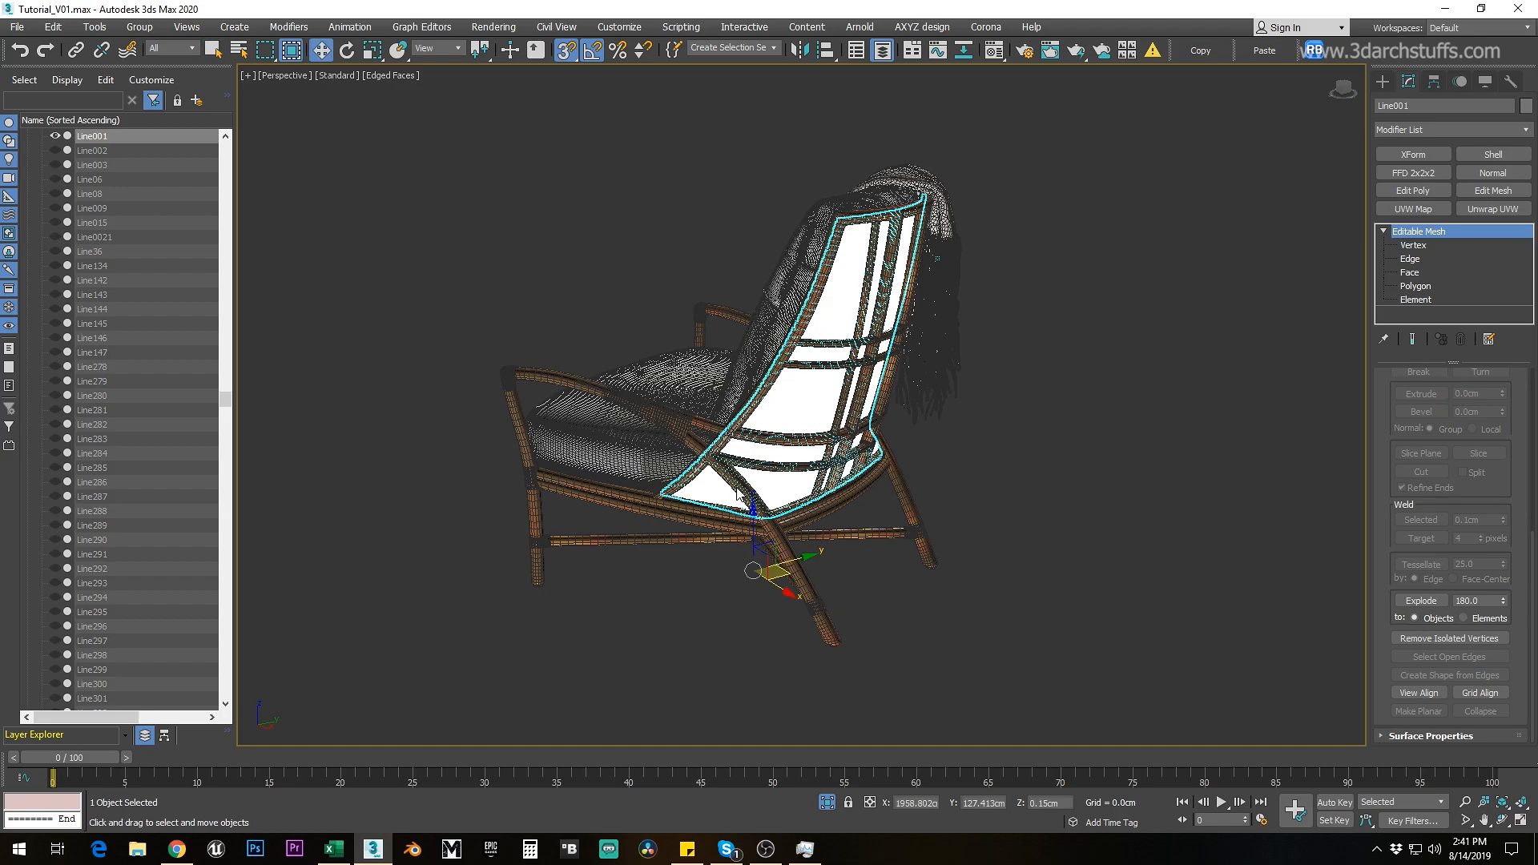
{"action": "left_click_drag", "start_coordinate": [753, 511], "coordinate": [752, 328]}
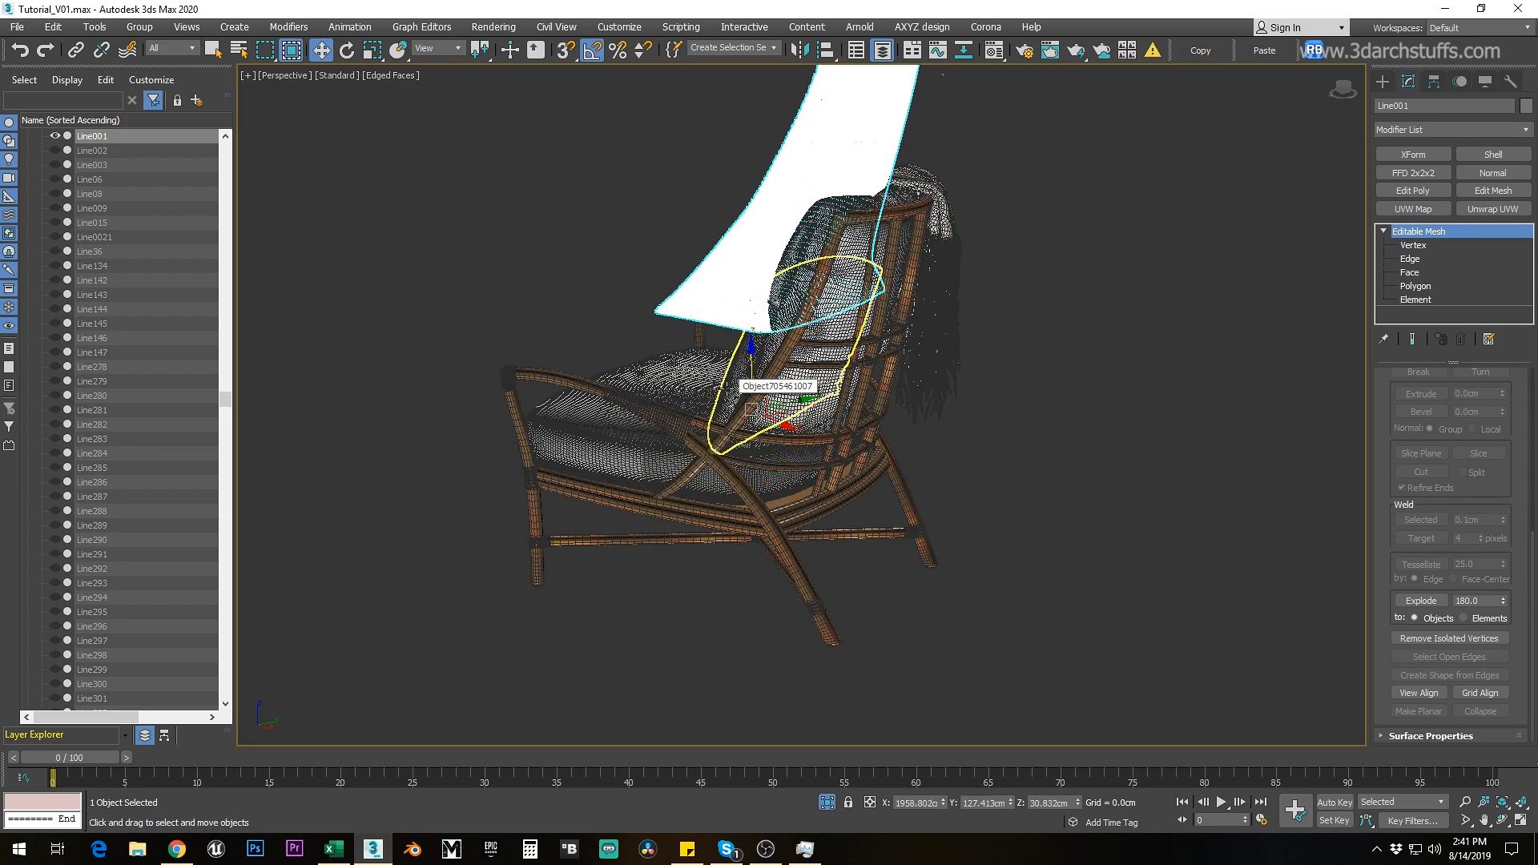
{"action": "key", "text": "ctrl+z"}
{"action": "key", "text": "ctrl+z"}
{"action": "key", "text": "ctrl+z"}
{"action": "key", "text": "ctrl+z"}
Step: Delete all the split parts of the rattan lounge chair from the scene, along with its leftover pillow
{"action": "scroll", "coordinate": [799, 453], "scroll_direction": "down", "scroll_amount": 5}
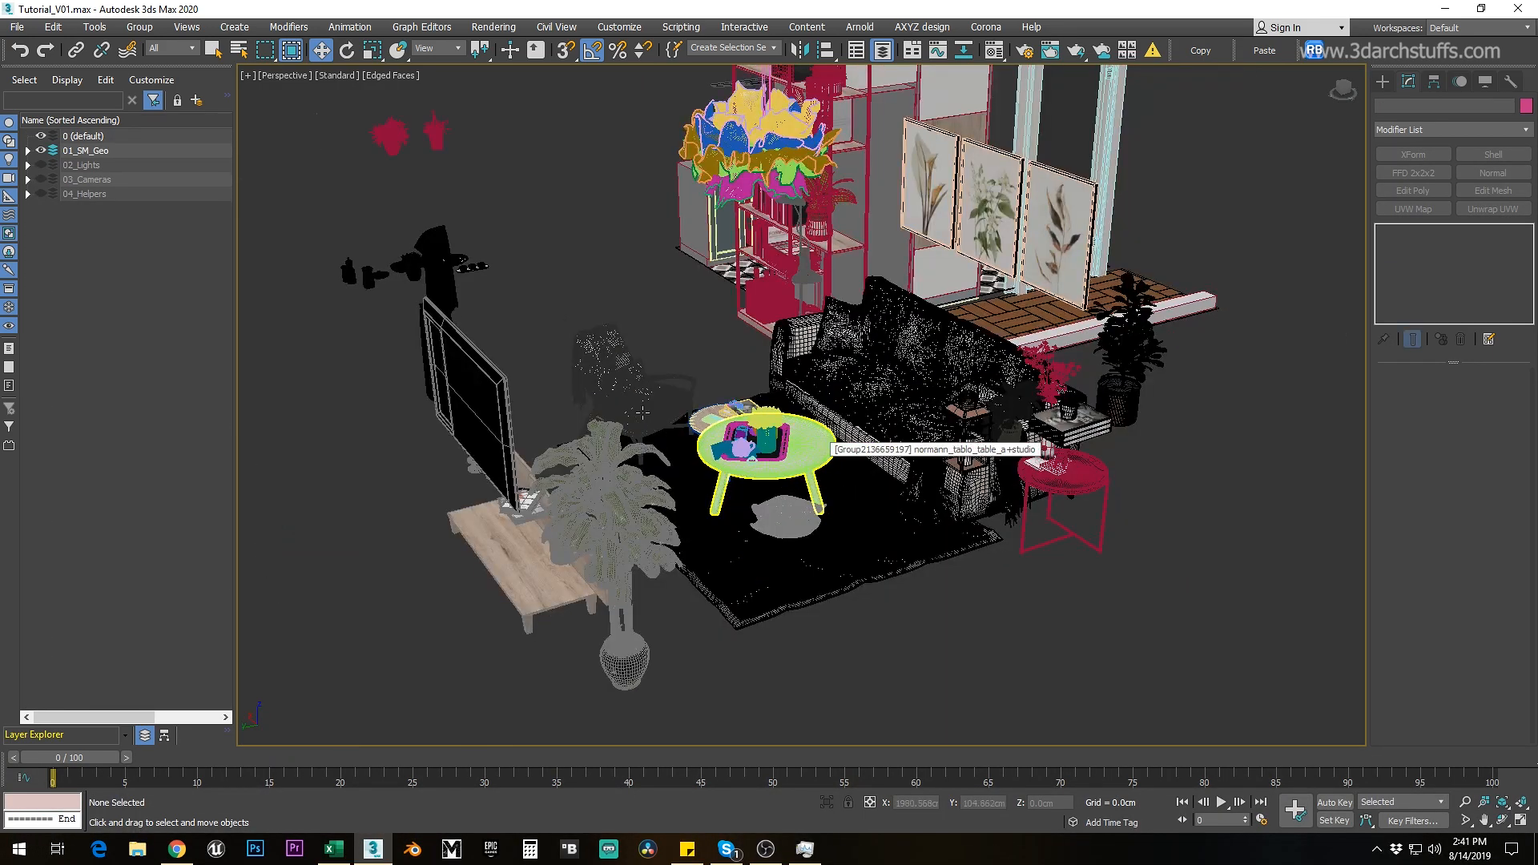
{"action": "scroll", "coordinate": [642, 412], "scroll_direction": "up", "scroll_amount": 5}
{"action": "left_click", "coordinate": [638, 410]}
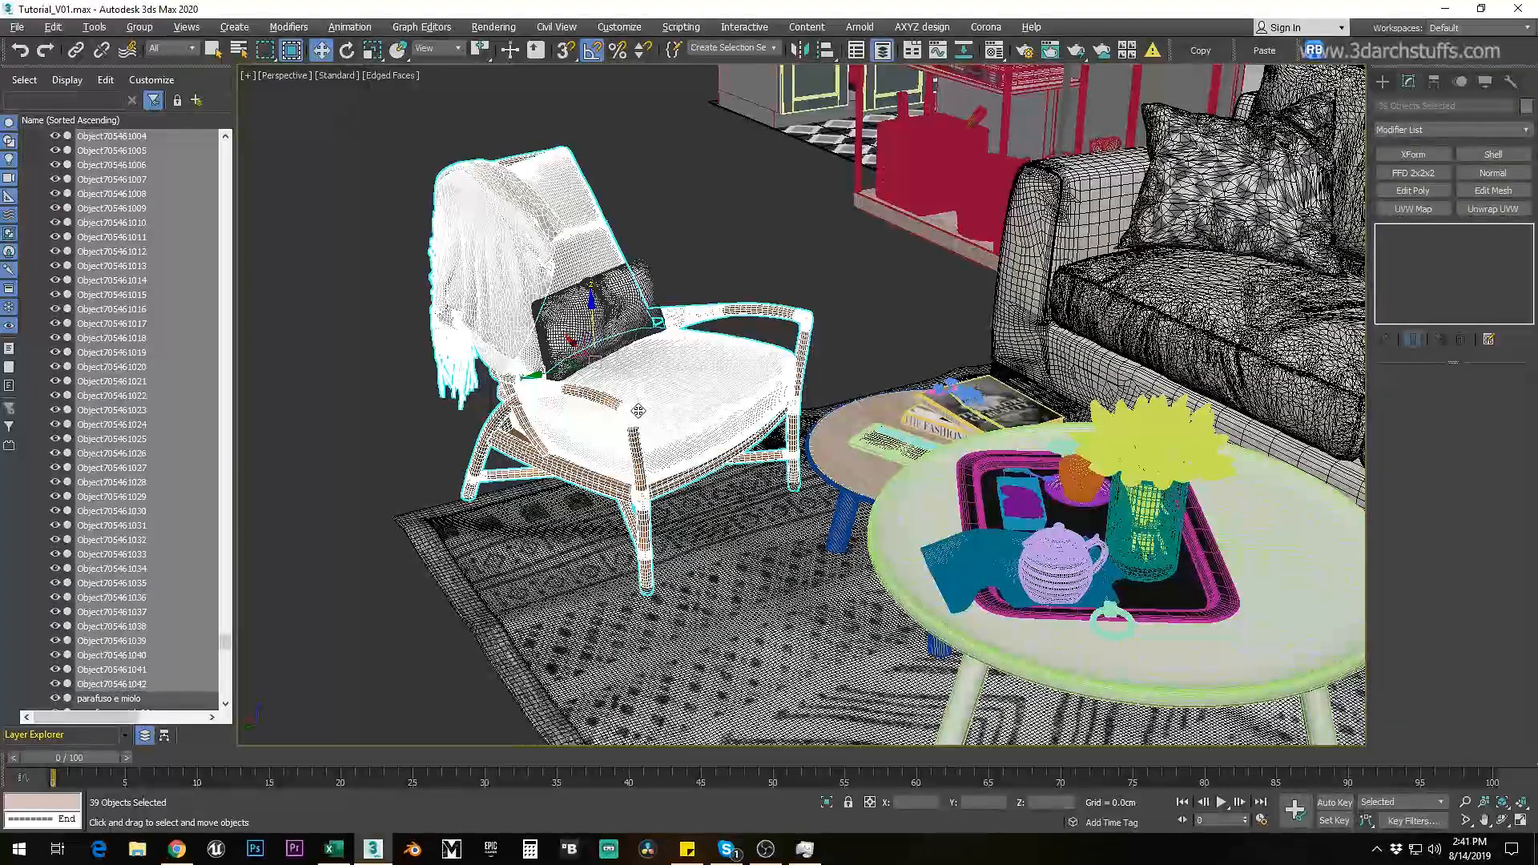
{"action": "key", "text": "alt+q"}
{"action": "middle_click_drag", "start_coordinate": [639, 411], "coordinate": [611, 392], "text": "alt"}
{"action": "key", "text": "q"}
{"action": "key", "text": "Delete"}
{"action": "left_click", "coordinate": [825, 800]}
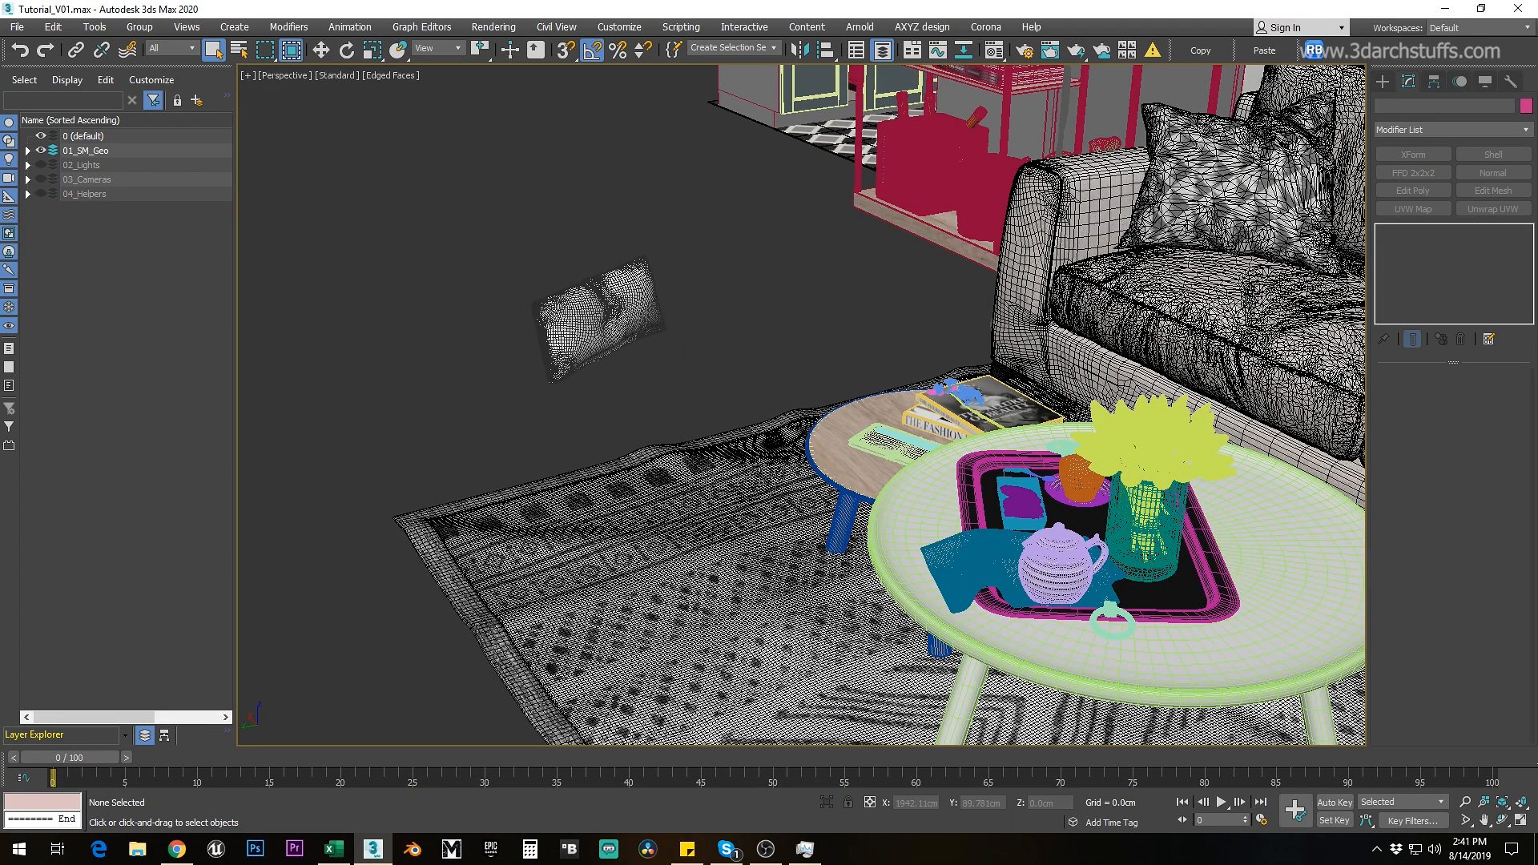
{"action": "left_click", "coordinate": [649, 311]}
{"action": "key", "text": "Delete"}
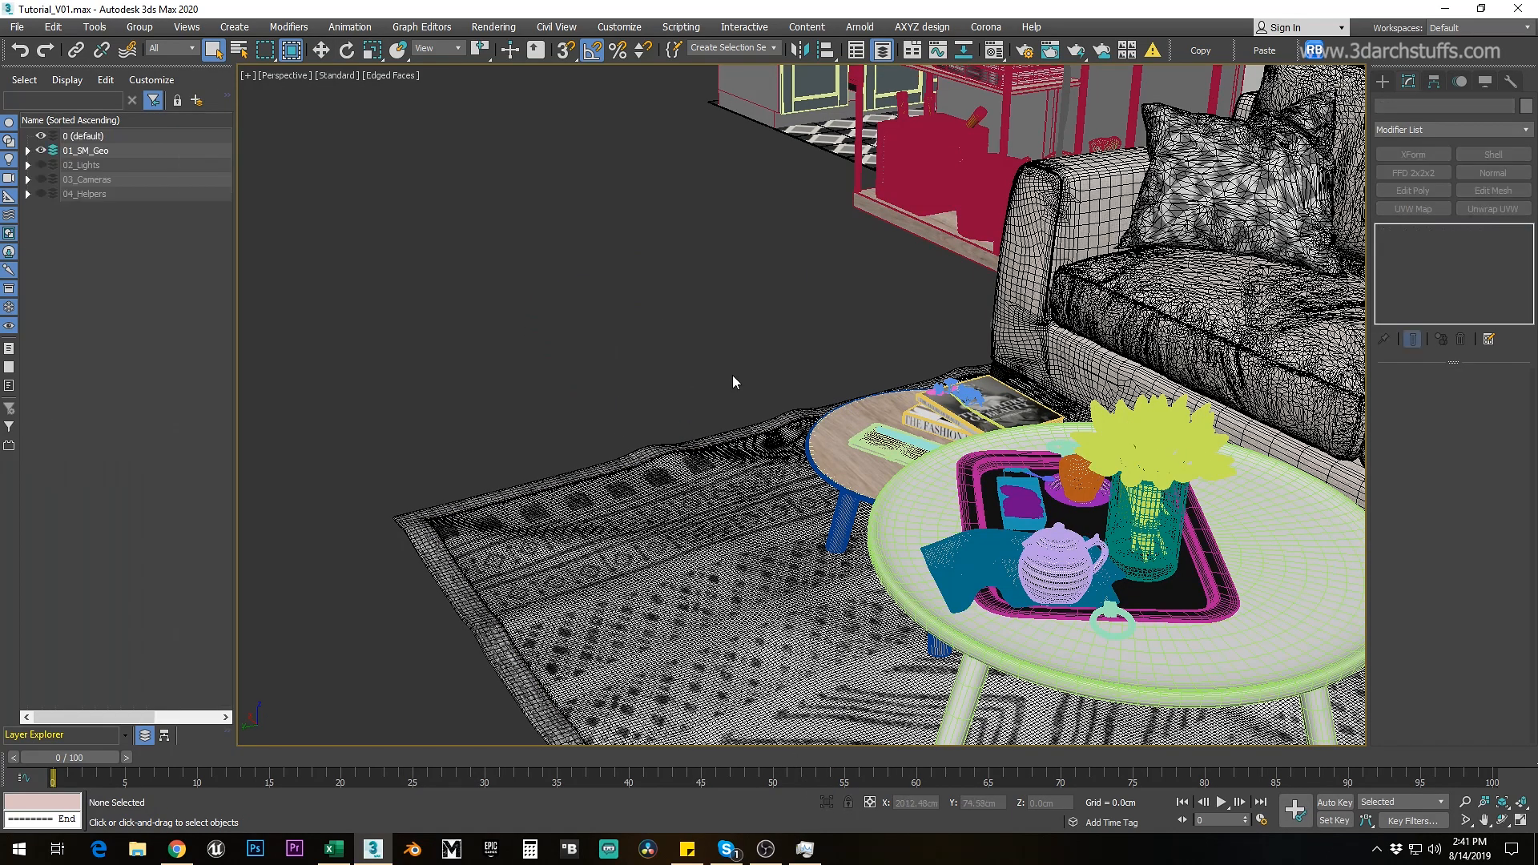
Step: Delete the small side table, the ornaments on the stacked books, and the top book
{"action": "left_click", "coordinate": [869, 470]}
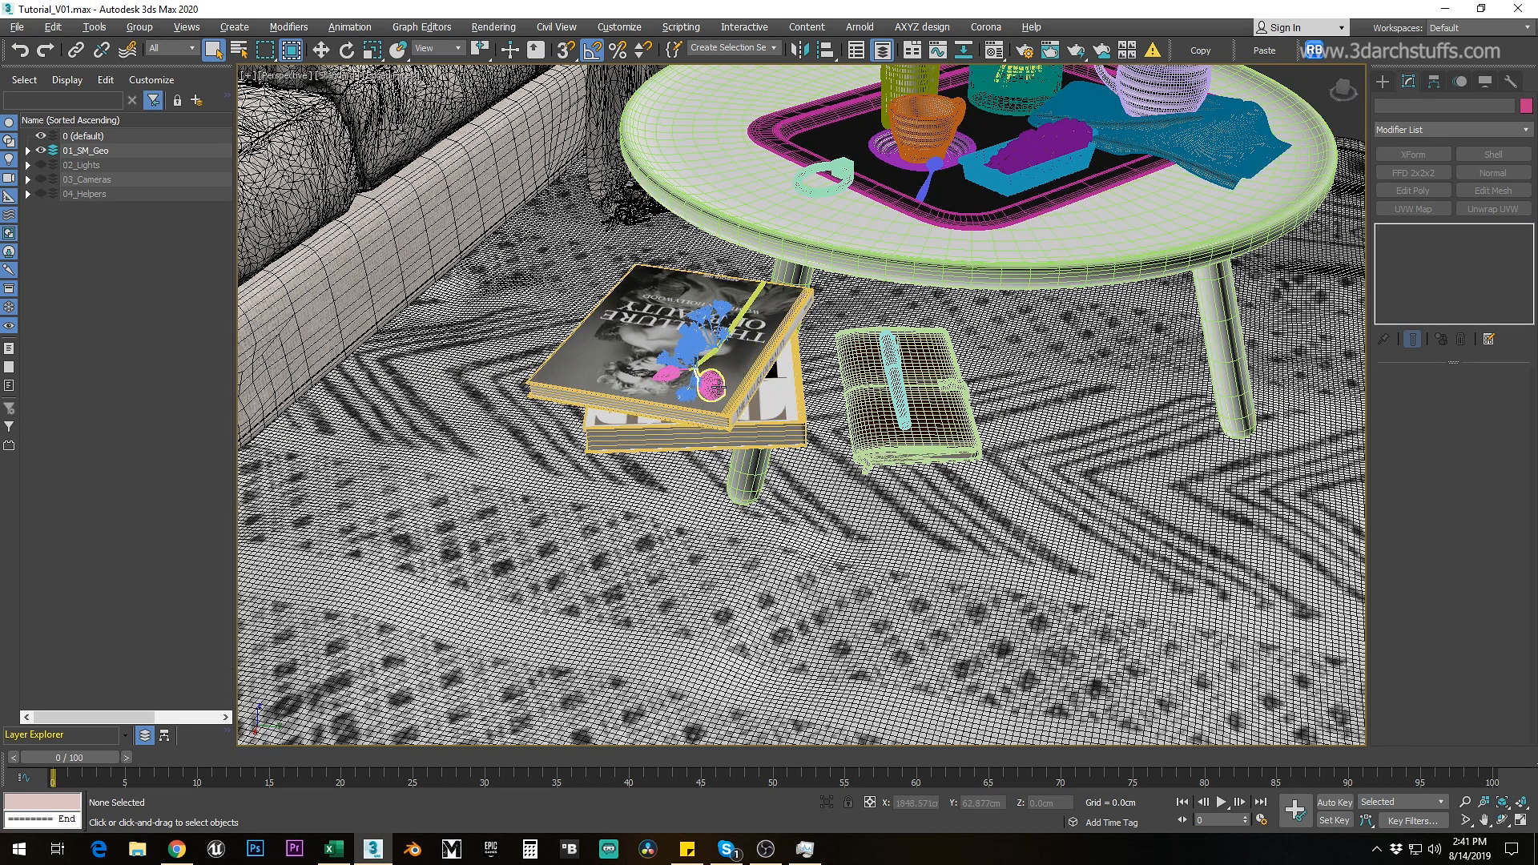
{"action": "left_click", "coordinate": [693, 342]}
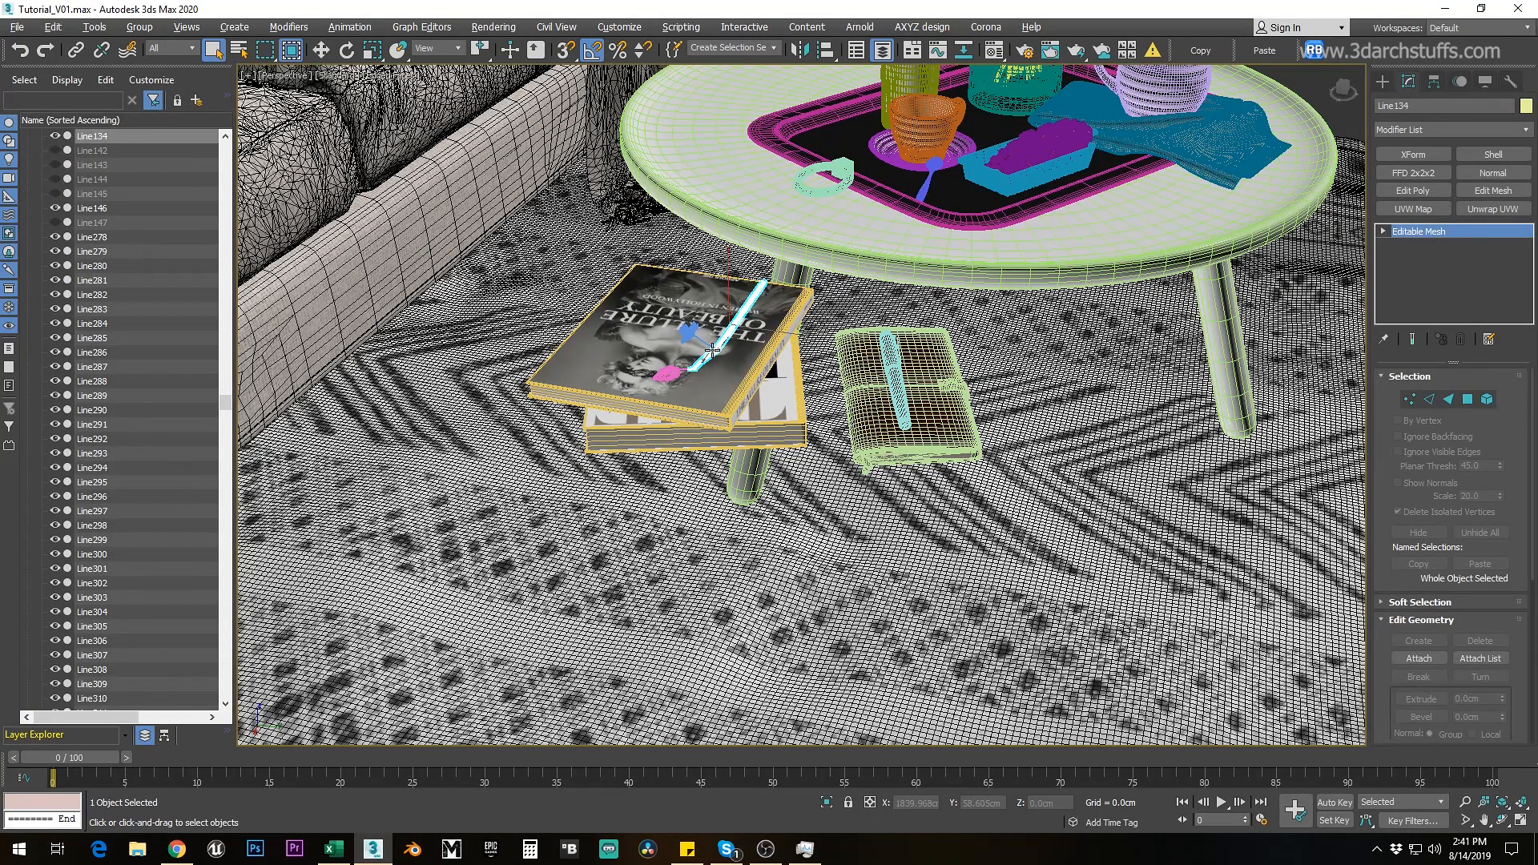
{"action": "left_click", "coordinate": [670, 372]}
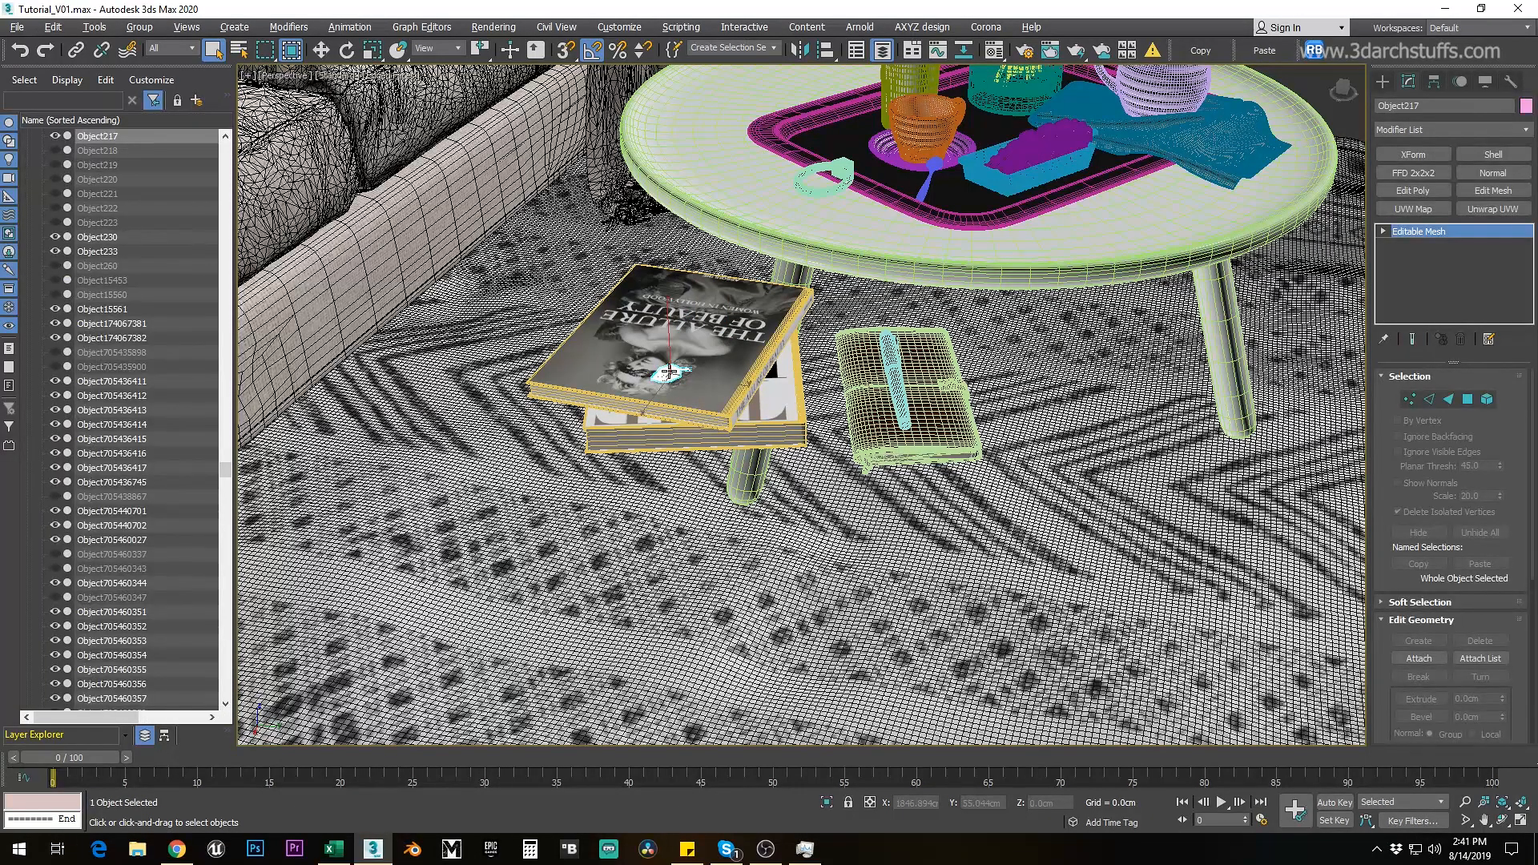
{"action": "key", "text": "Delete"}
{"action": "left_click", "coordinate": [727, 400]}
{"action": "key", "text": "Delete"}
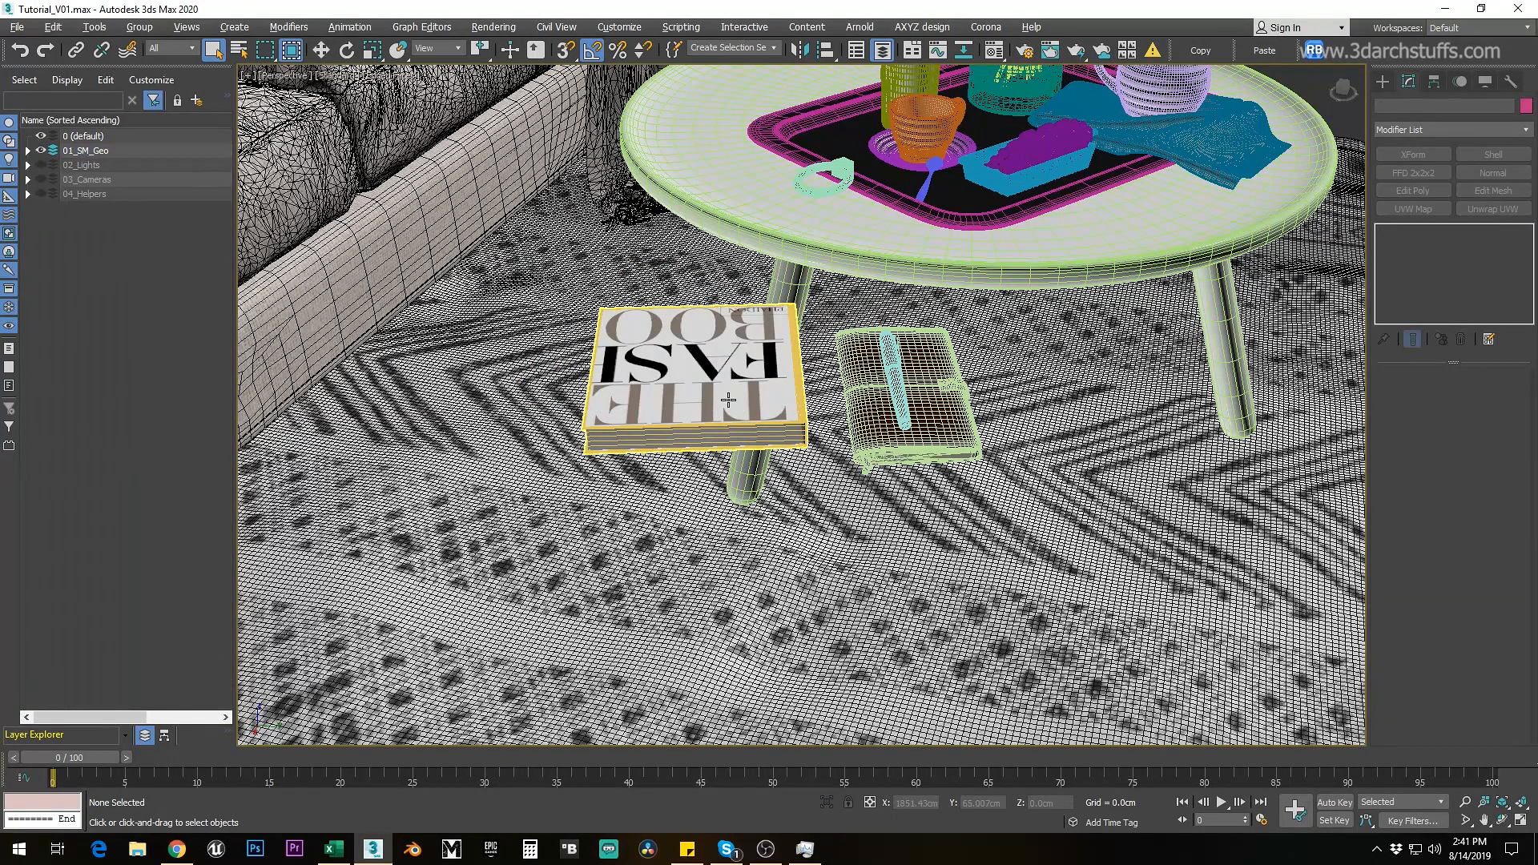
Step: Delete the remaining fashion book, the open notebook and the pen beside the coffee table
{"action": "left_click", "coordinate": [727, 400]}
{"action": "key", "text": "Delete"}
{"action": "left_click", "coordinate": [874, 399]}
{"action": "key", "text": "Delete"}
{"action": "left_click", "coordinate": [900, 398]}
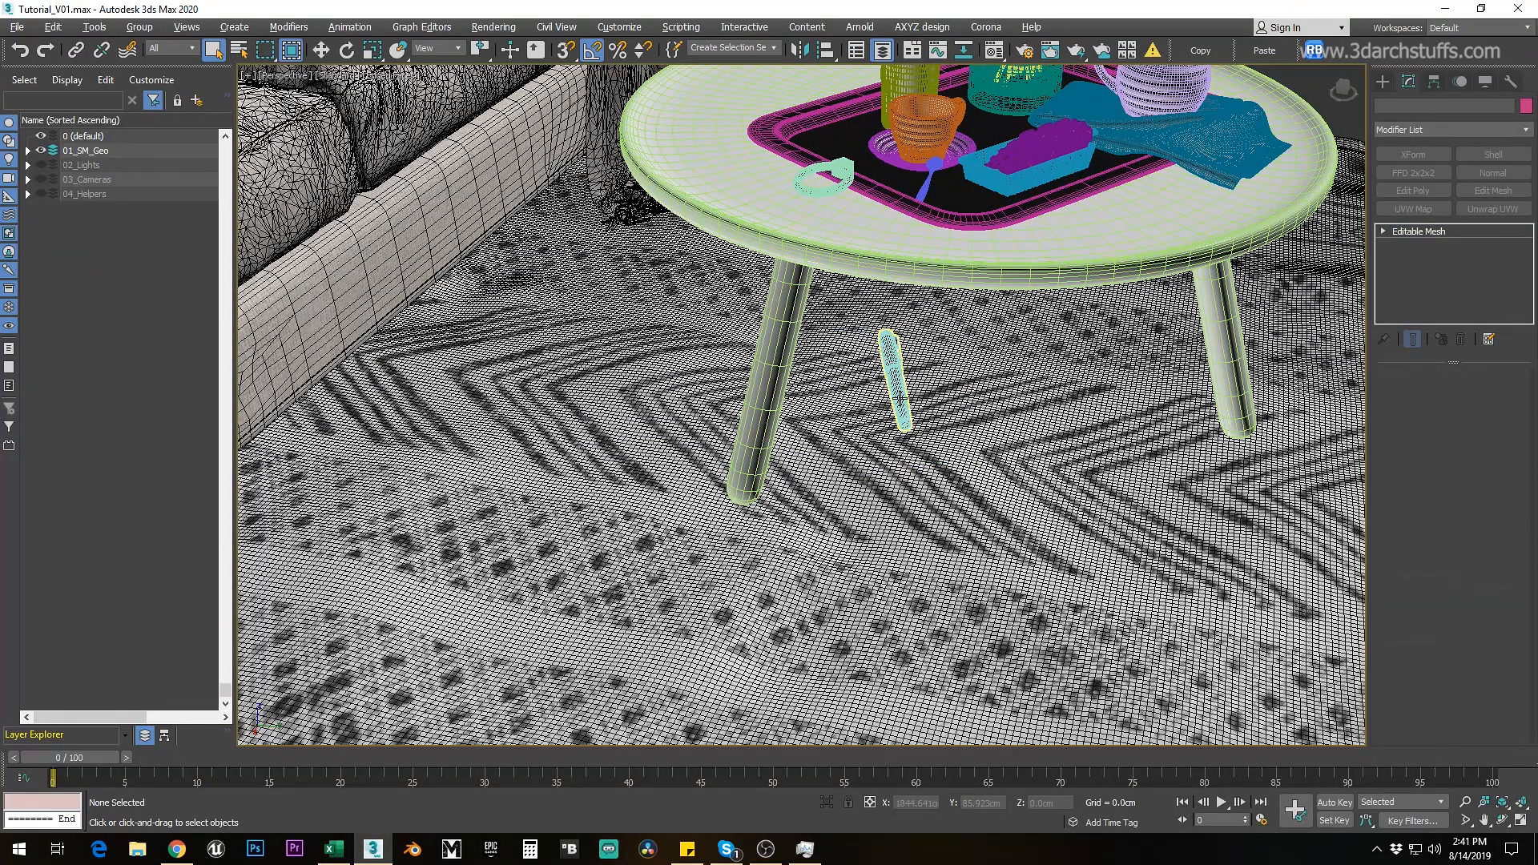
{"action": "key", "text": "Delete"}
Step: Isolate the round coffee table and detach its tabletop from the legs as a separate object
{"action": "middle_click_drag", "start_coordinate": [900, 398], "coordinate": [672, 568]}
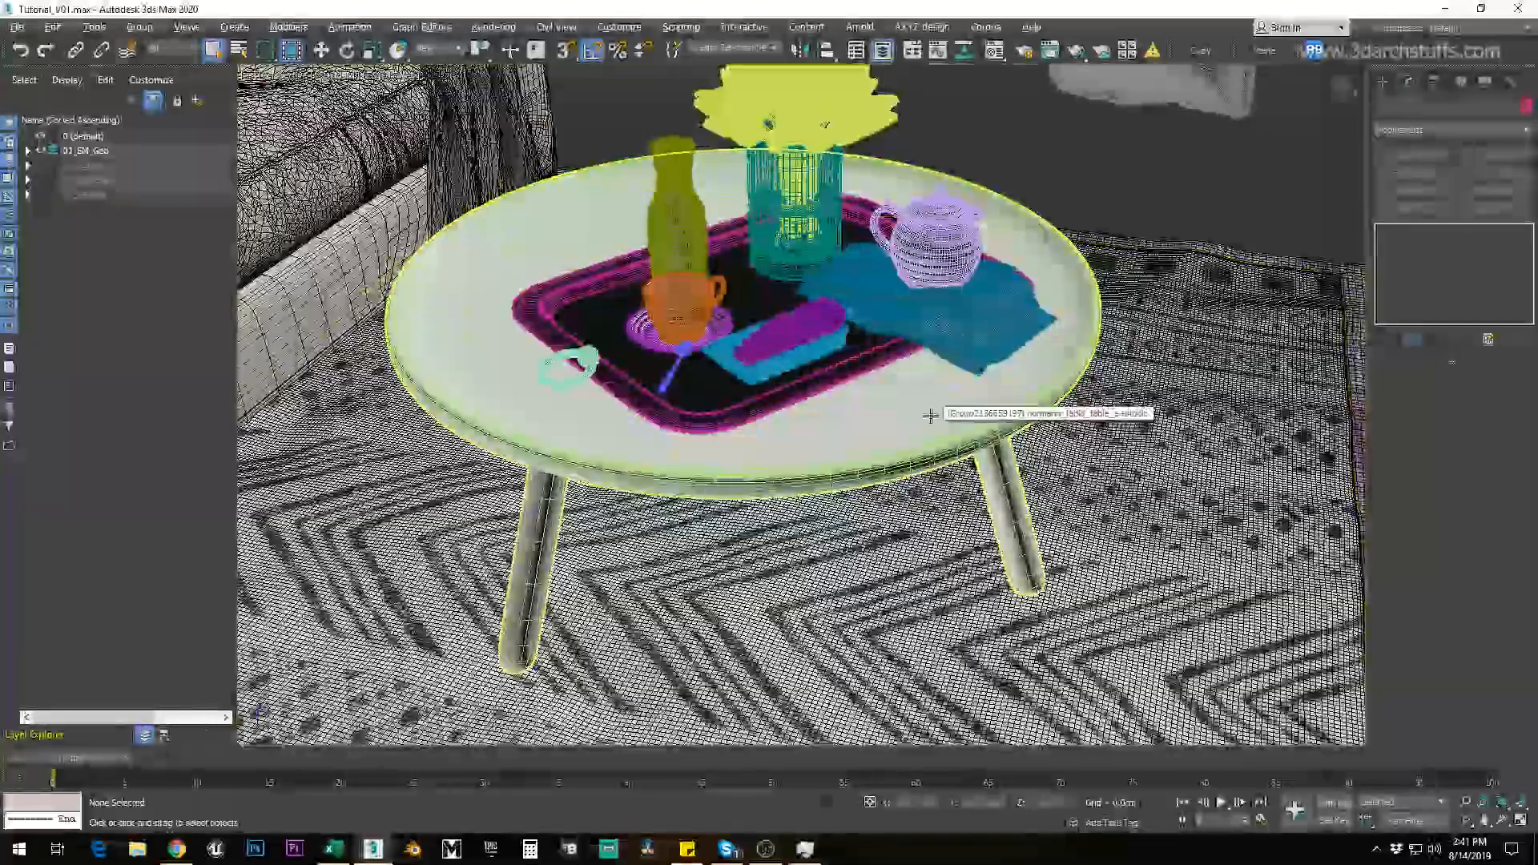
{"action": "middle_click_drag", "start_coordinate": [930, 416], "coordinate": [913, 299], "text": "alt"}
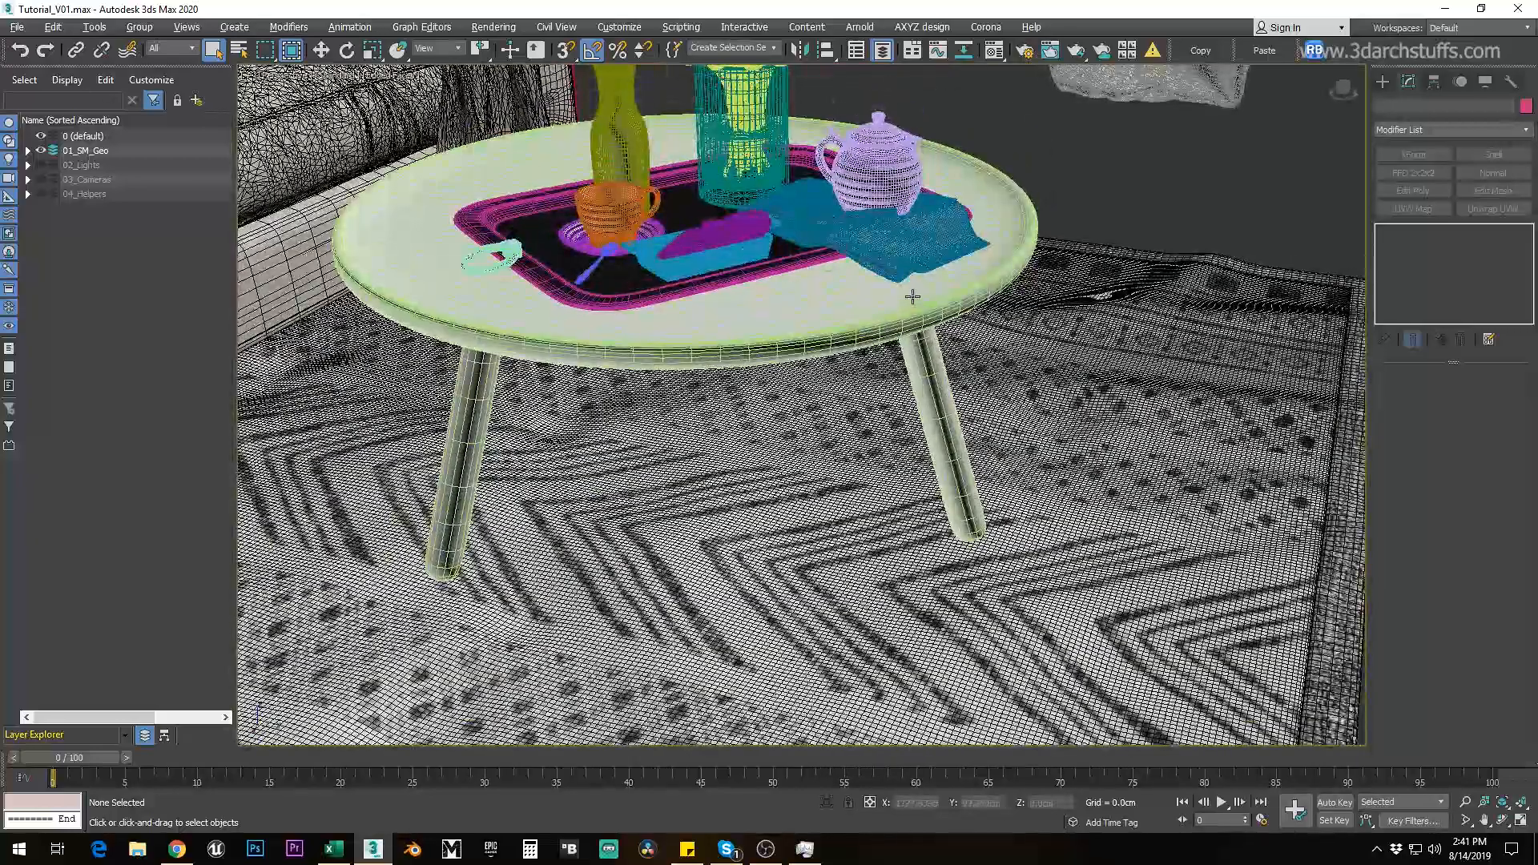
{"action": "left_click", "coordinate": [913, 300]}
{"action": "key", "text": "alt+q"}
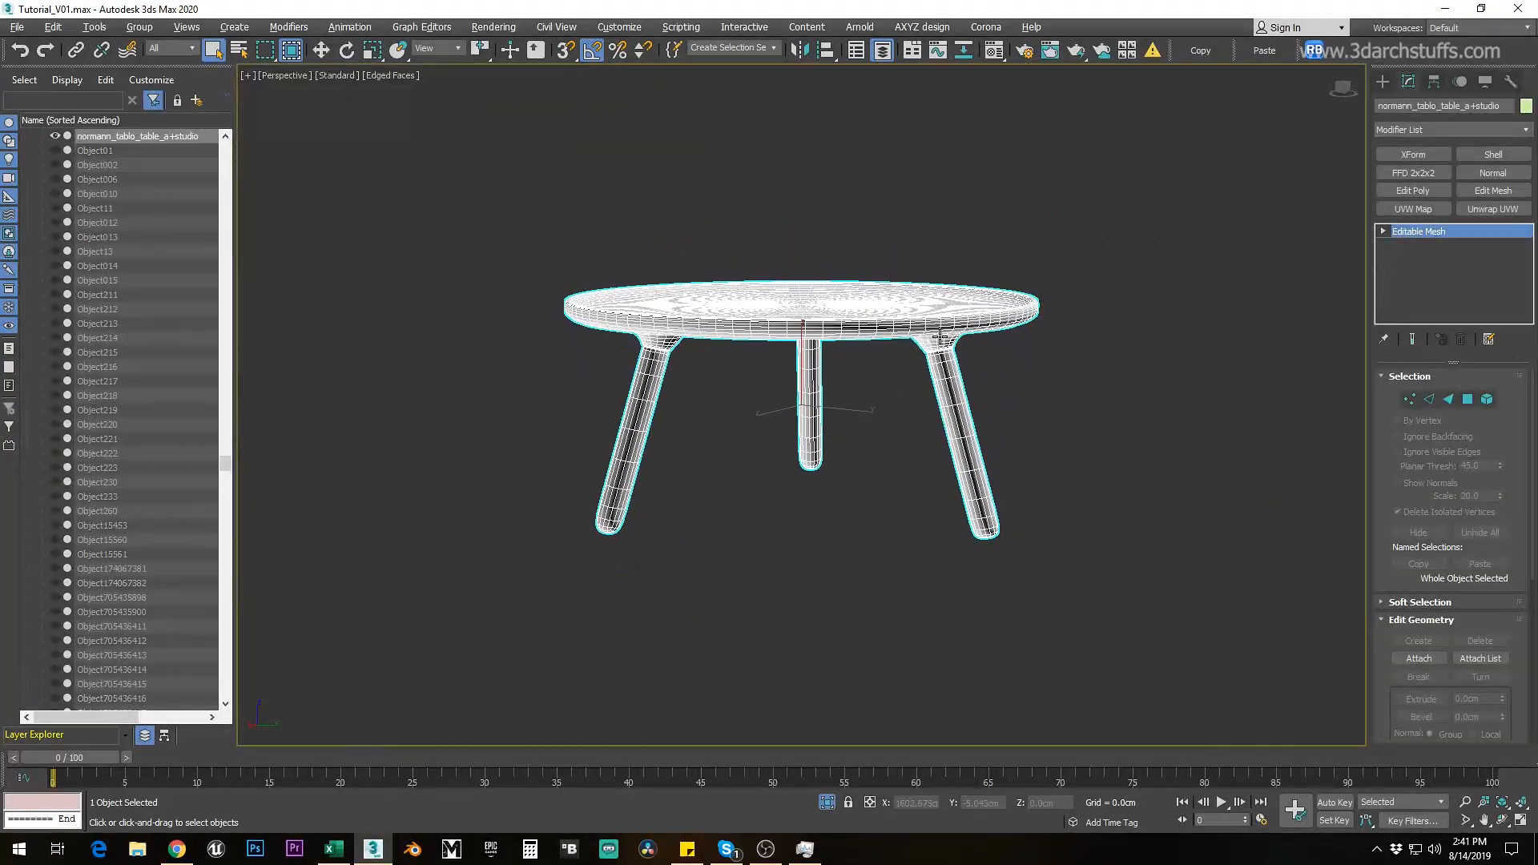
{"action": "left_click", "coordinate": [1403, 300]}
{"action": "middle_click_drag", "start_coordinate": [1155, 404], "coordinate": [1117, 448], "text": "alt"}
{"action": "middle_click_drag", "start_coordinate": [1078, 339], "coordinate": [1051, 342], "text": "alt"}
{"action": "key", "text": "ctrl+d"}
{"action": "left_click", "coordinate": [827, 433]}
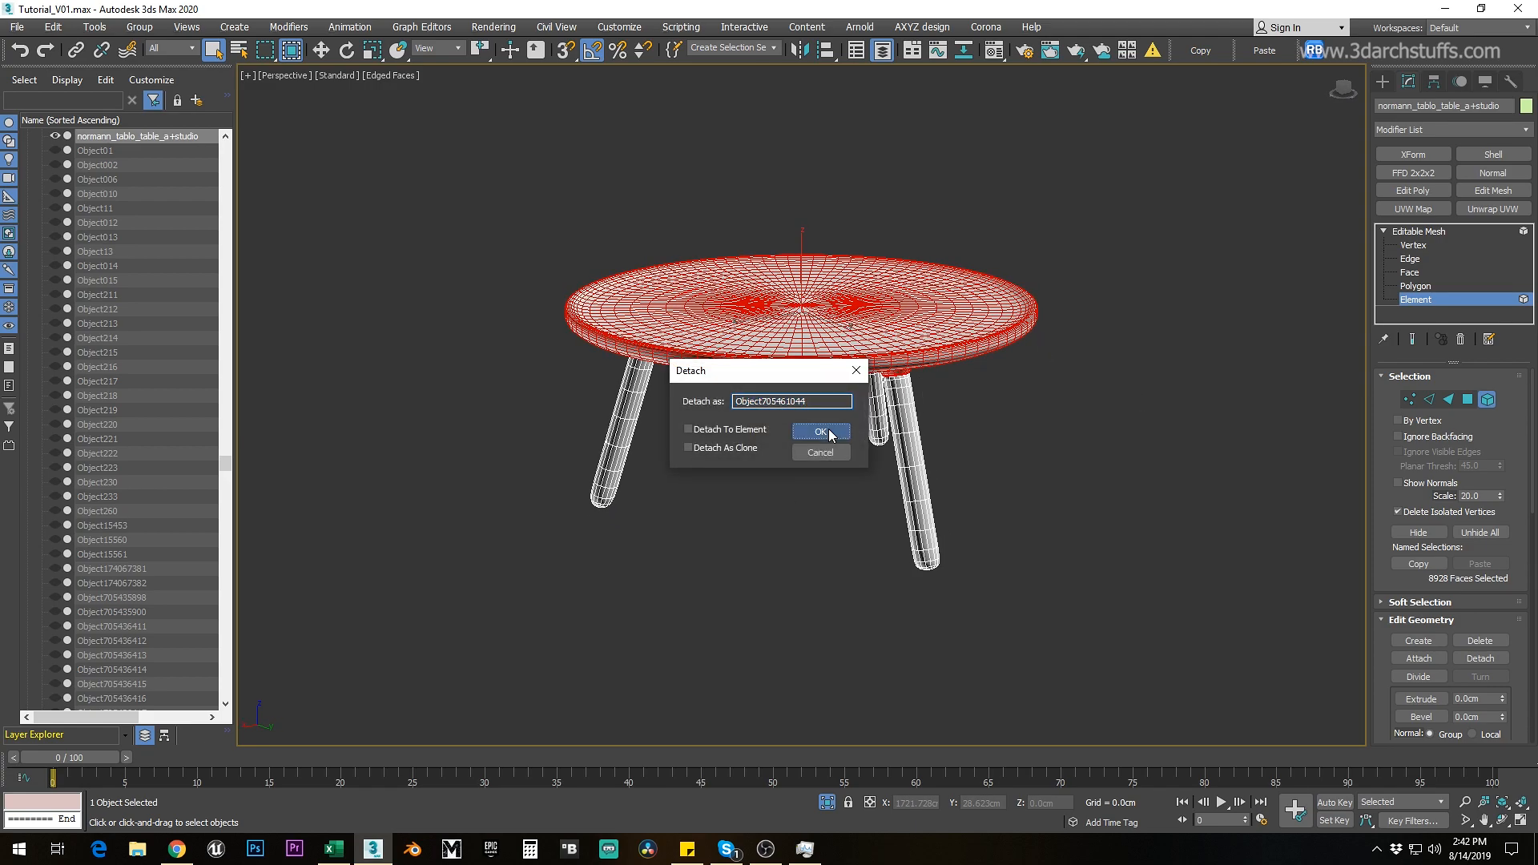
Step: Clear the round coffee table's separated pieces from the scene and leave isolation
{"action": "left_click", "coordinate": [1386, 232]}
{"action": "left_click", "coordinate": [985, 460]}
{"action": "left_click", "coordinate": [826, 802]}
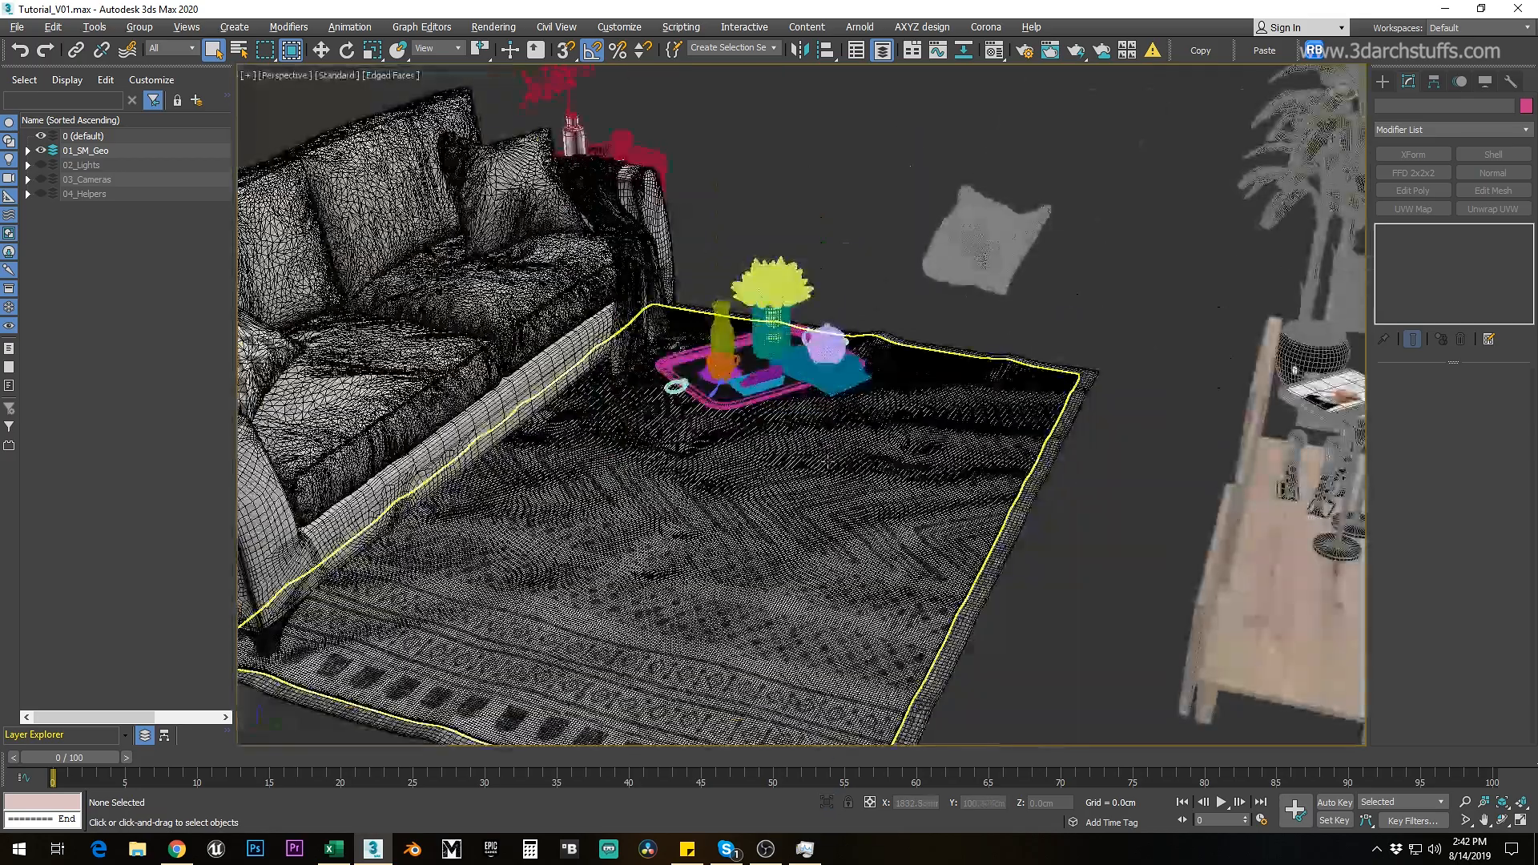
Step: Isolate the patterned rug and show it in full from the top view
{"action": "left_click", "coordinate": [958, 387]}
{"action": "key", "text": "alt+q"}
{"action": "scroll", "coordinate": [959, 386], "scroll_direction": "up", "scroll_amount": 5}
{"action": "scroll", "coordinate": [959, 387], "scroll_direction": "down", "scroll_amount": 2}
{"action": "scroll", "coordinate": [913, 380], "scroll_direction": "up", "scroll_amount": 3}
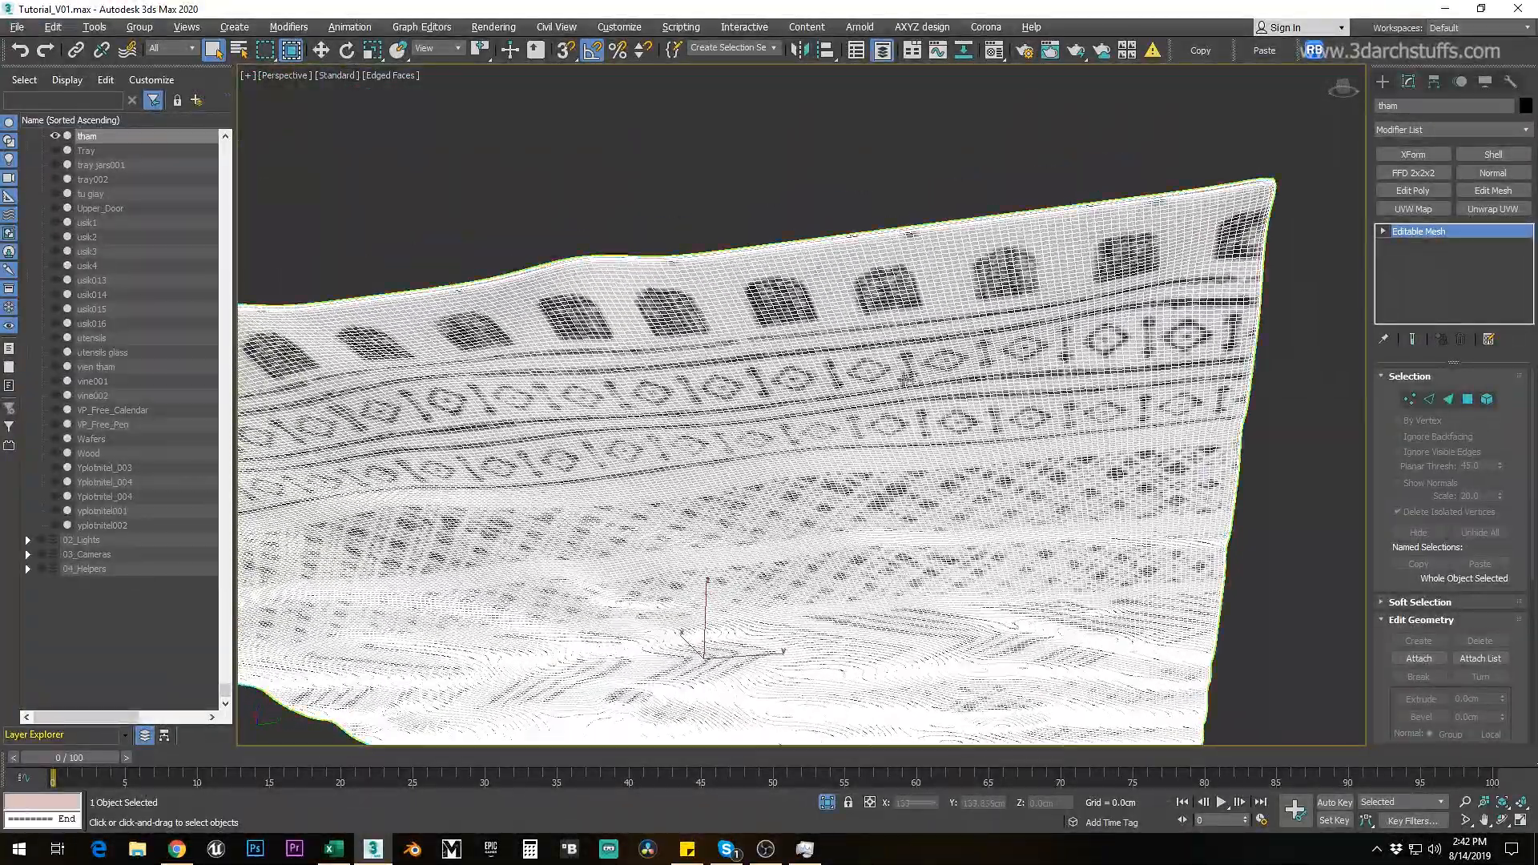
{"action": "key", "text": "z"}
{"action": "key", "text": "t"}
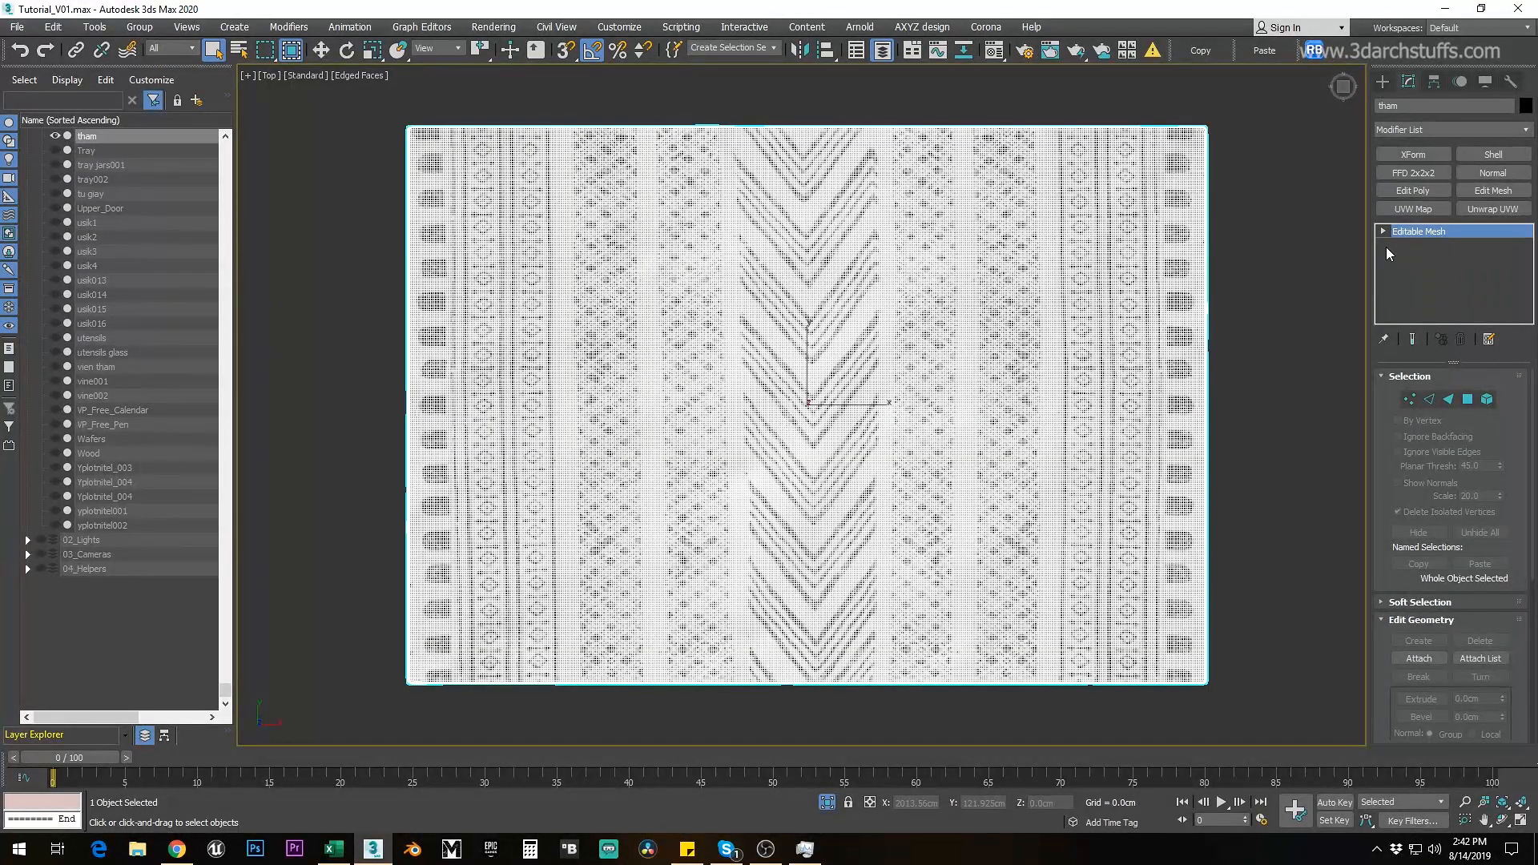
Step: Select only the rug's upward-facing polygons with backfacing ignored and detach them as a separate object
{"action": "left_click", "coordinate": [1414, 286]}
{"action": "left_click", "coordinate": [1314, 444]}
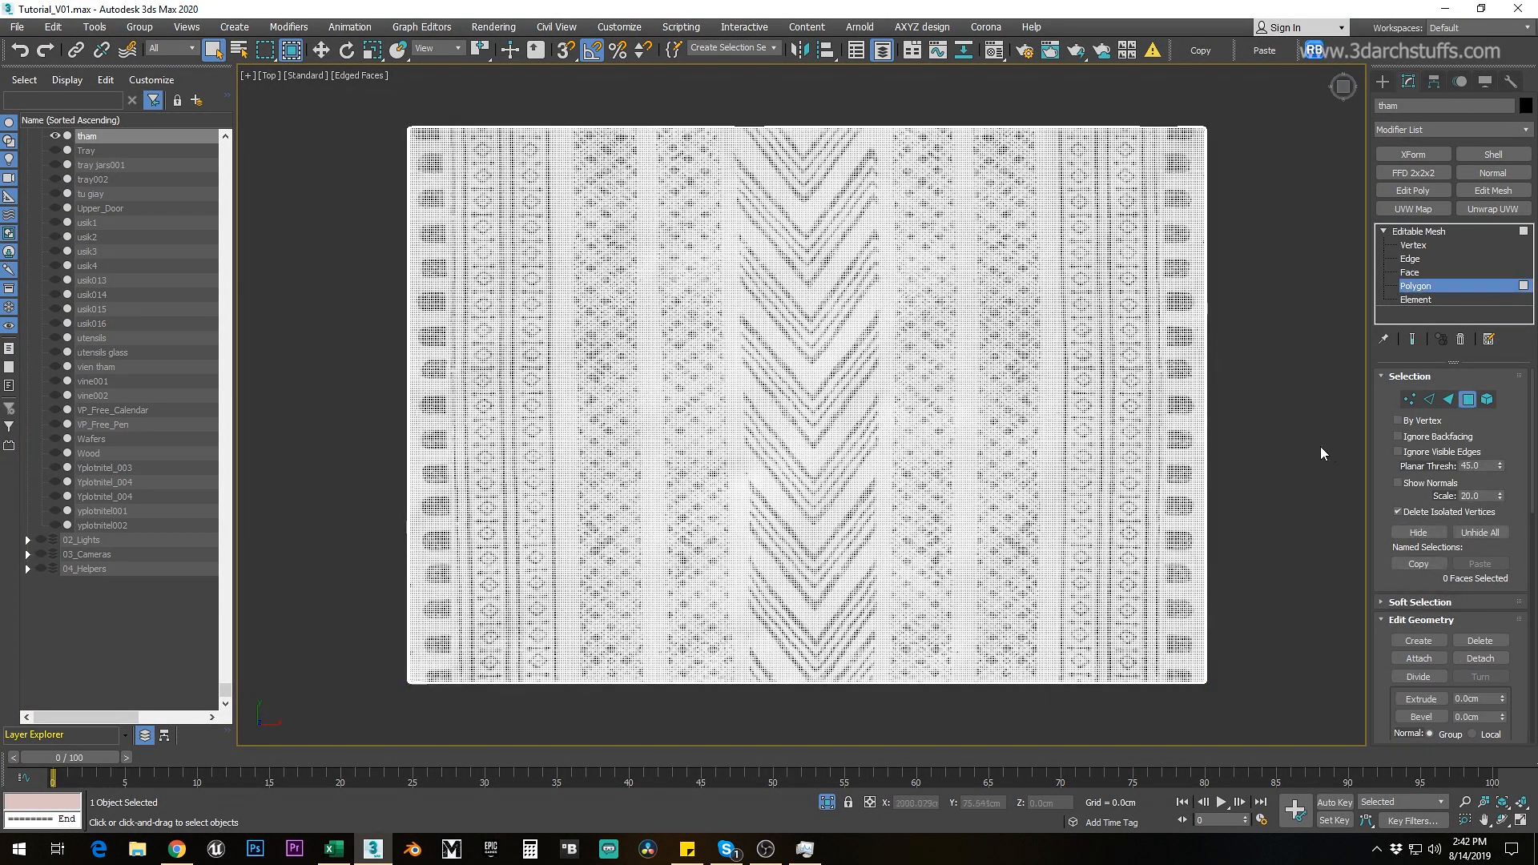
{"action": "left_click", "coordinate": [1397, 436]}
{"action": "left_click_drag", "start_coordinate": [1245, 698], "coordinate": [1248, 700]}
{"action": "key", "text": "f"}
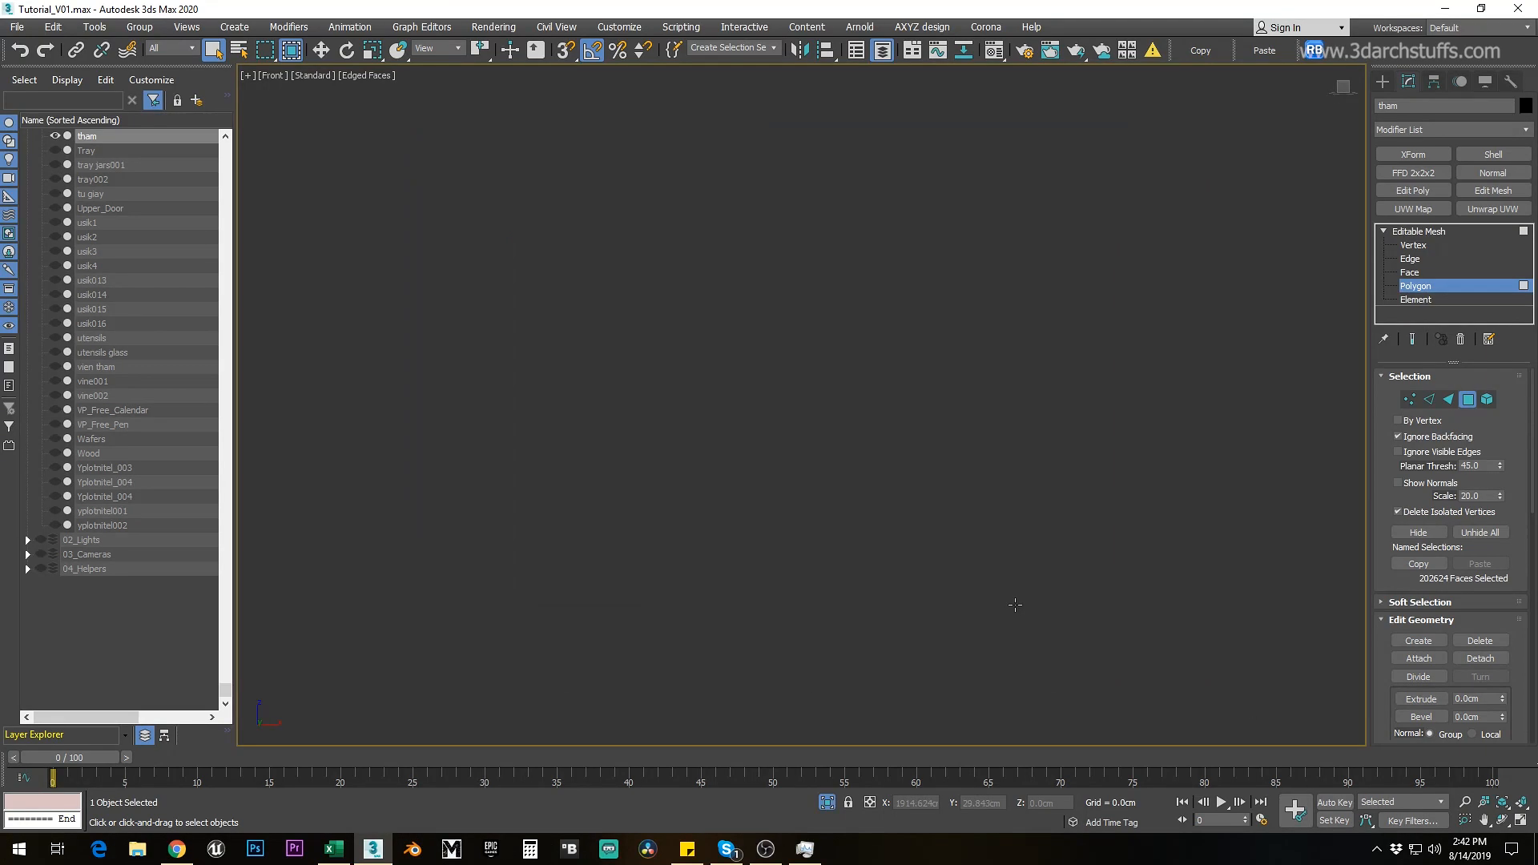
{"action": "middle_click_drag", "start_coordinate": [816, 459], "coordinate": [900, 507], "text": "alt"}
{"action": "left_click", "coordinate": [1479, 658]}
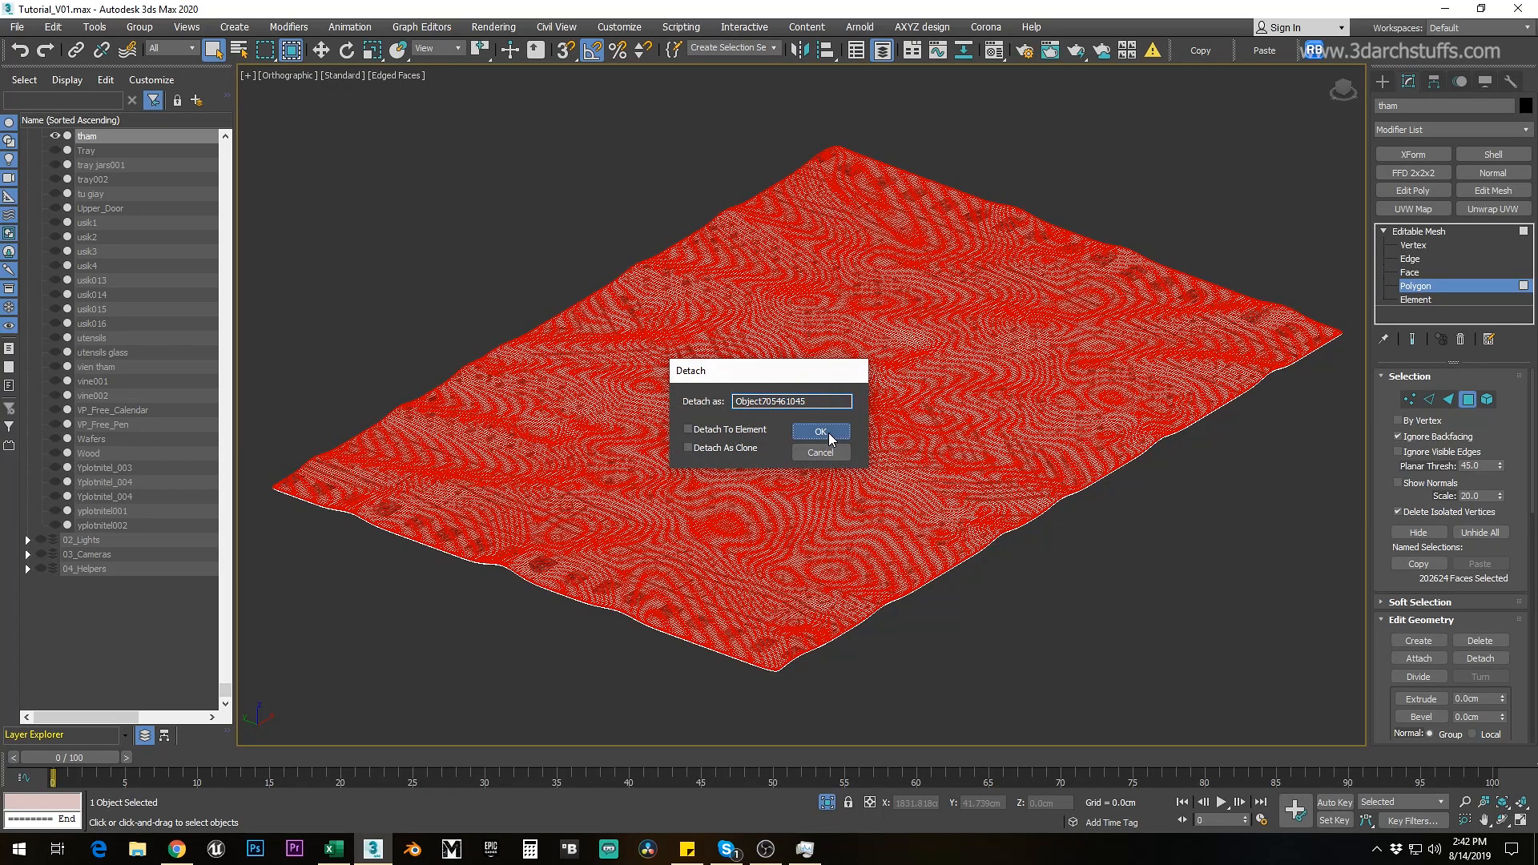
{"action": "left_click", "coordinate": [821, 433]}
Step: Clear the patterned rug's separated pieces from the scene and leave isolation
{"action": "left_click", "coordinate": [1419, 232]}
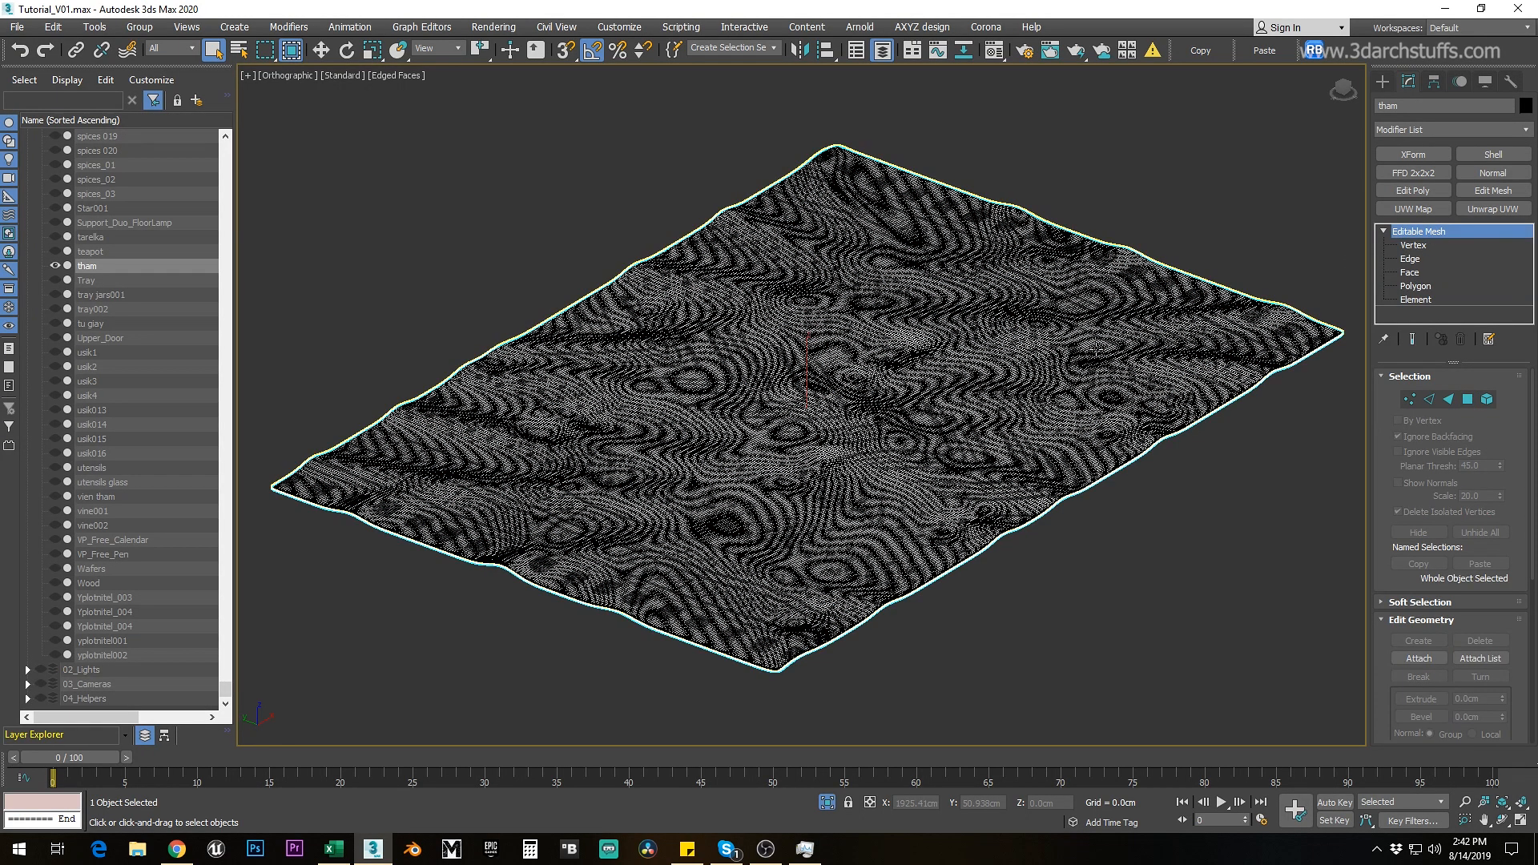
{"action": "key", "text": "Delete"}
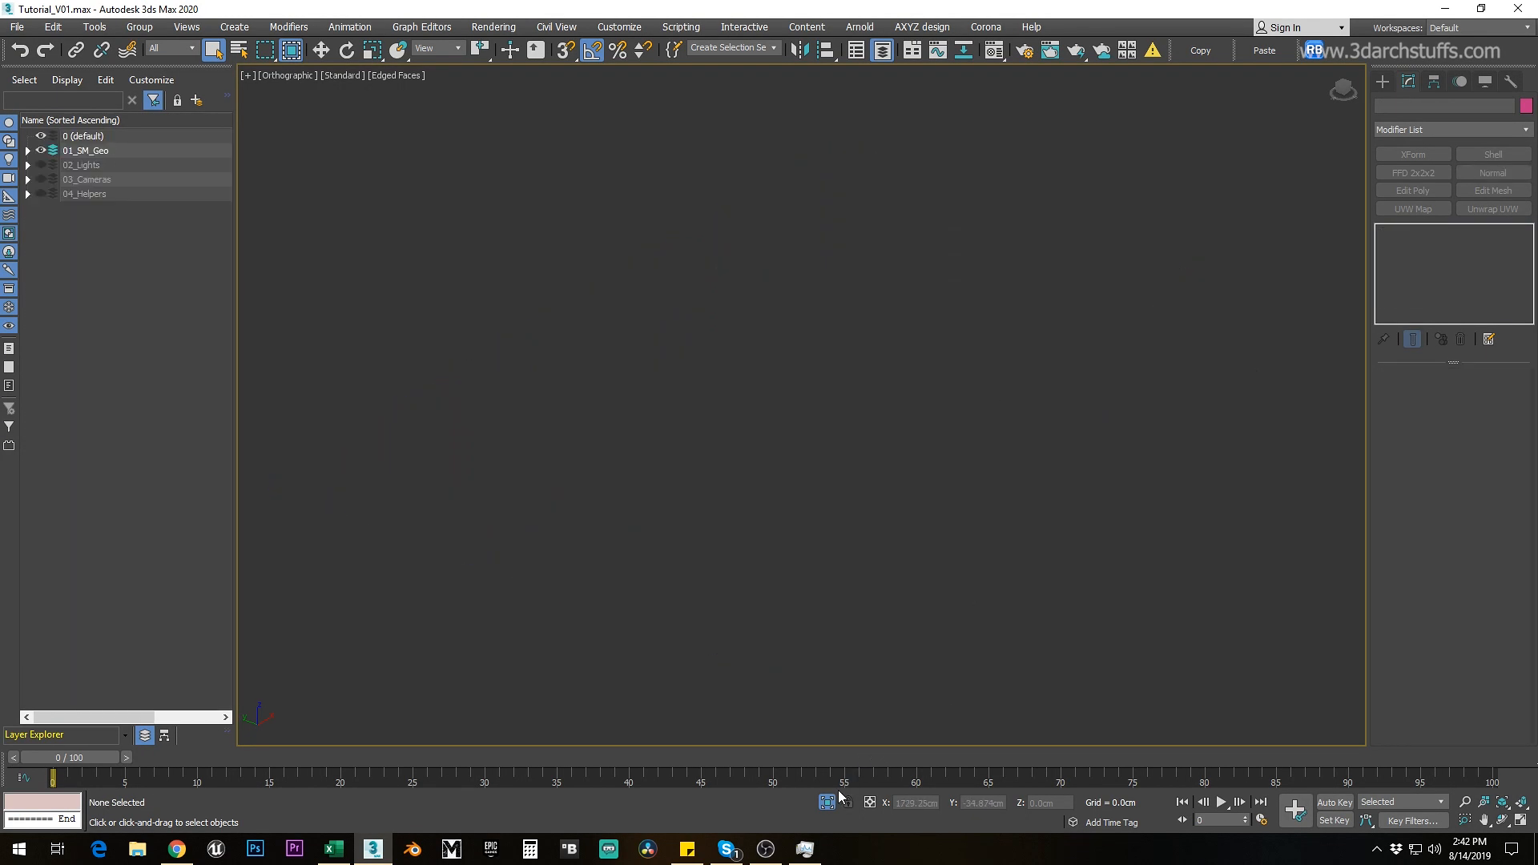
{"action": "left_click", "coordinate": [831, 804]}
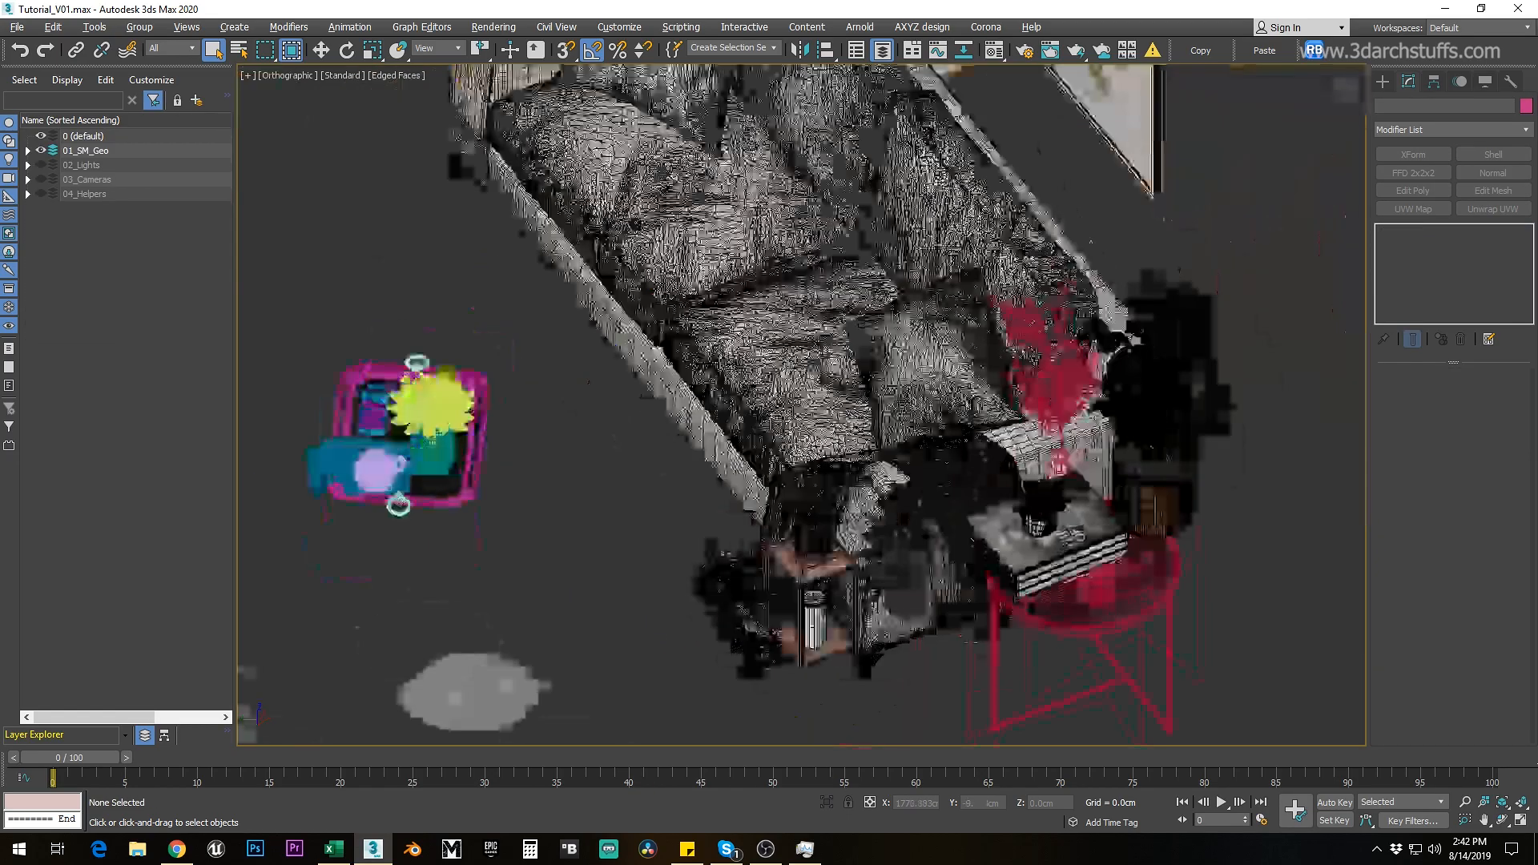
Step: Delete the red round side table beside the sofa
{"action": "middle_click_drag", "start_coordinate": [841, 481], "coordinate": [1001, 480], "text": "alt"}
{"action": "left_click", "coordinate": [1110, 579]}
{"action": "key", "text": "Delete"}
Step: Delete the serving tray in front of the sofa and the blue cloth lying on it
{"action": "middle_click_drag", "start_coordinate": [590, 522], "coordinate": [814, 425]}
{"action": "left_click", "coordinate": [724, 456]}
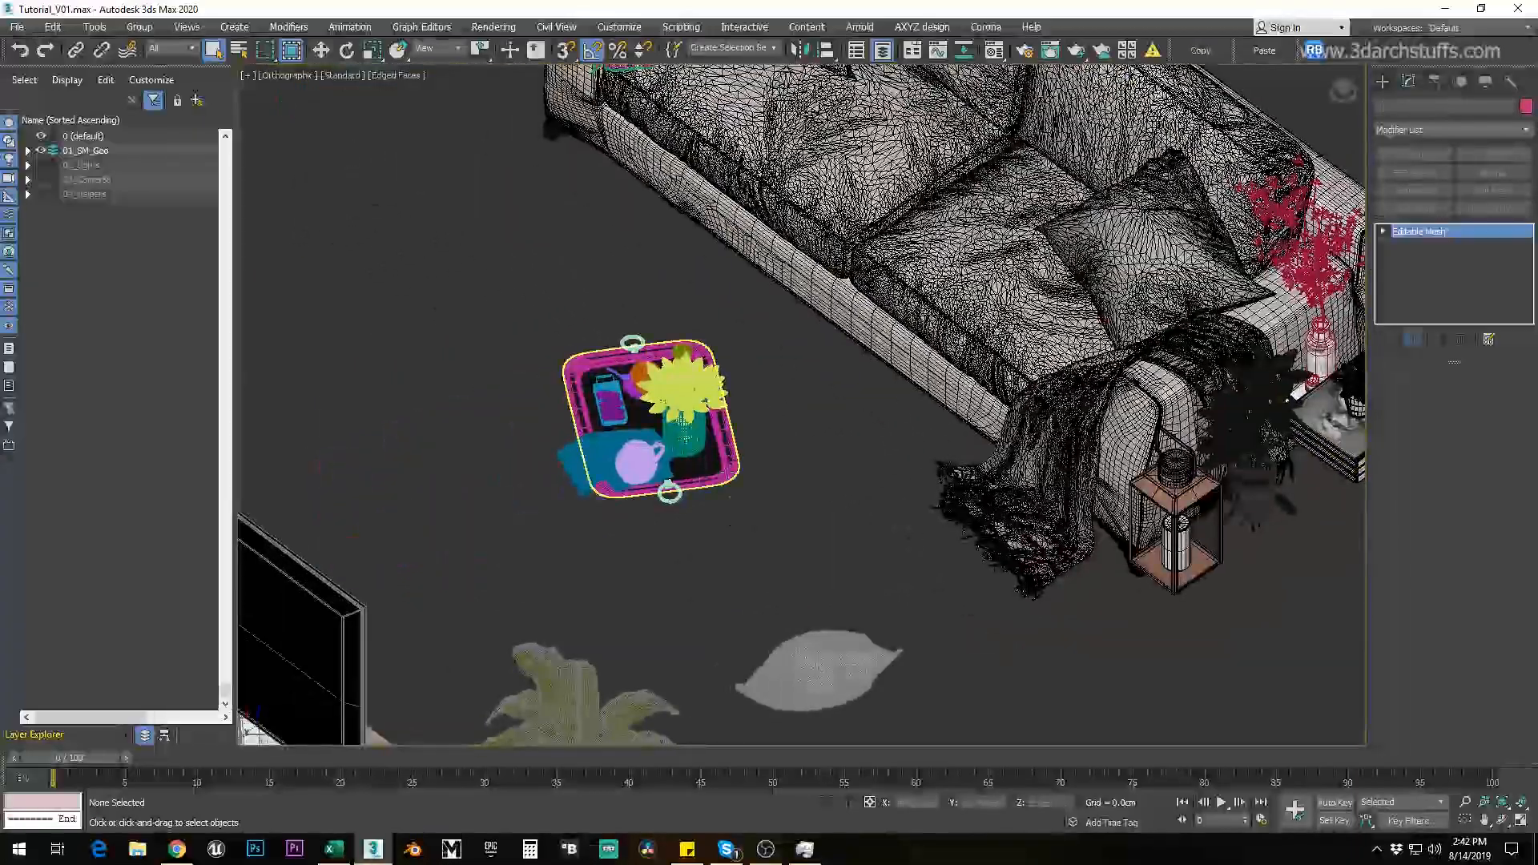
{"action": "key", "text": "z"}
{"action": "middle_click_drag", "start_coordinate": [680, 481], "coordinate": [932, 507], "text": "alt"}
{"action": "key", "text": "Delete"}
{"action": "scroll", "coordinate": [761, 468], "scroll_direction": "up", "scroll_amount": 6}
{"action": "left_click", "coordinate": [944, 468]}
{"action": "key", "text": "Delete"}
Step: Delete the purple teapot, the ring beside it and the contents of the wicker basket
{"action": "middle_click_drag", "start_coordinate": [1166, 347], "coordinate": [964, 416]}
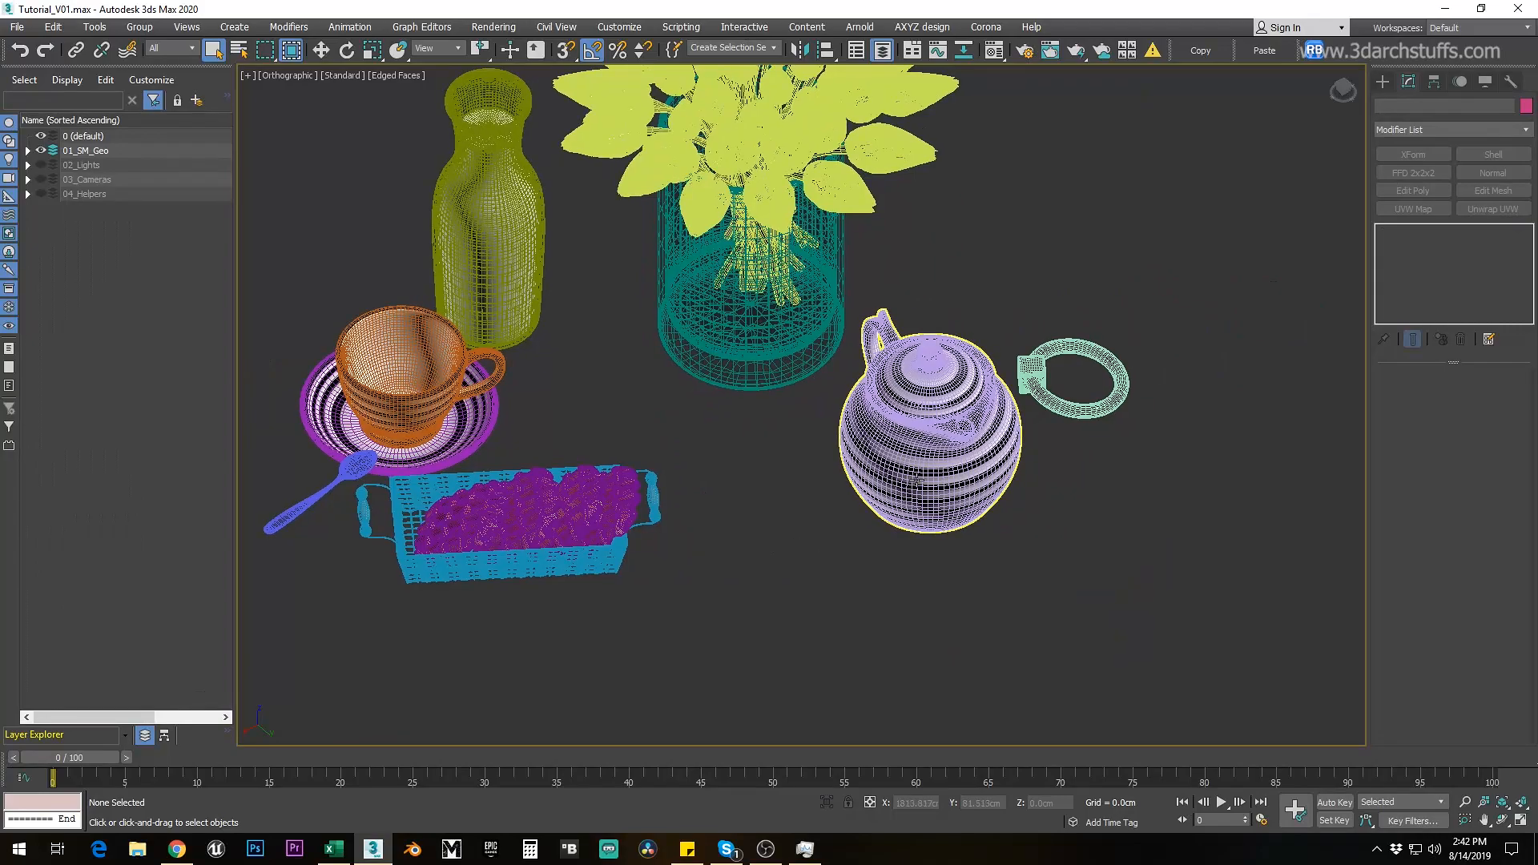
{"action": "left_click", "coordinate": [963, 417]}
{"action": "key", "text": "Delete"}
{"action": "left_click", "coordinate": [1032, 370]}
{"action": "key", "text": "Delete"}
{"action": "scroll", "coordinate": [997, 393], "scroll_direction": "down", "scroll_amount": 4}
{"action": "scroll", "coordinate": [754, 471], "scroll_direction": "up", "scroll_amount": 6}
{"action": "left_click", "coordinate": [797, 468]}
{"action": "key", "text": "Delete"}
Step: Isolate the wicker basket and show it shaded with its edges in a perspective view
{"action": "left_click", "coordinate": [799, 469]}
{"action": "key", "text": "alt+q"}
{"action": "mouse_move", "coordinate": [848, 446]}
{"action": "middle_mouse_down", "text": "alt"}
{"action": "mouse_move", "coordinate": [922, 408]}
{"action": "mouse_move", "coordinate": [901, 423]}
{"action": "middle_mouse_up", "text": "alt"}
{"action": "key", "text": "F3"}
{"action": "key", "text": "p"}
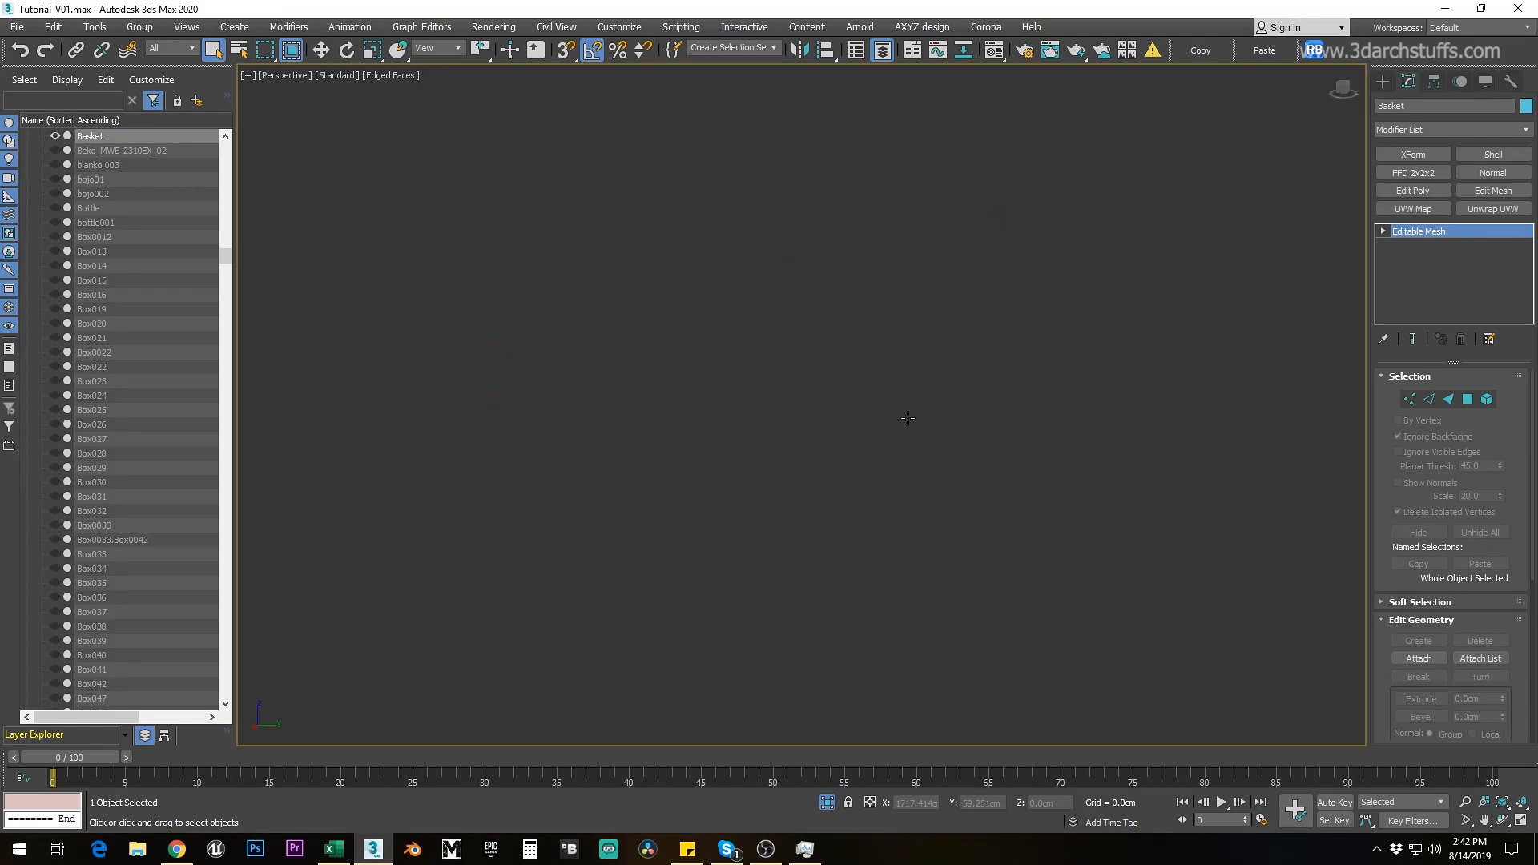
{"action": "left_click", "coordinate": [1038, 472]}
{"action": "left_click", "coordinate": [953, 405]}
{"action": "key", "text": "F3"}
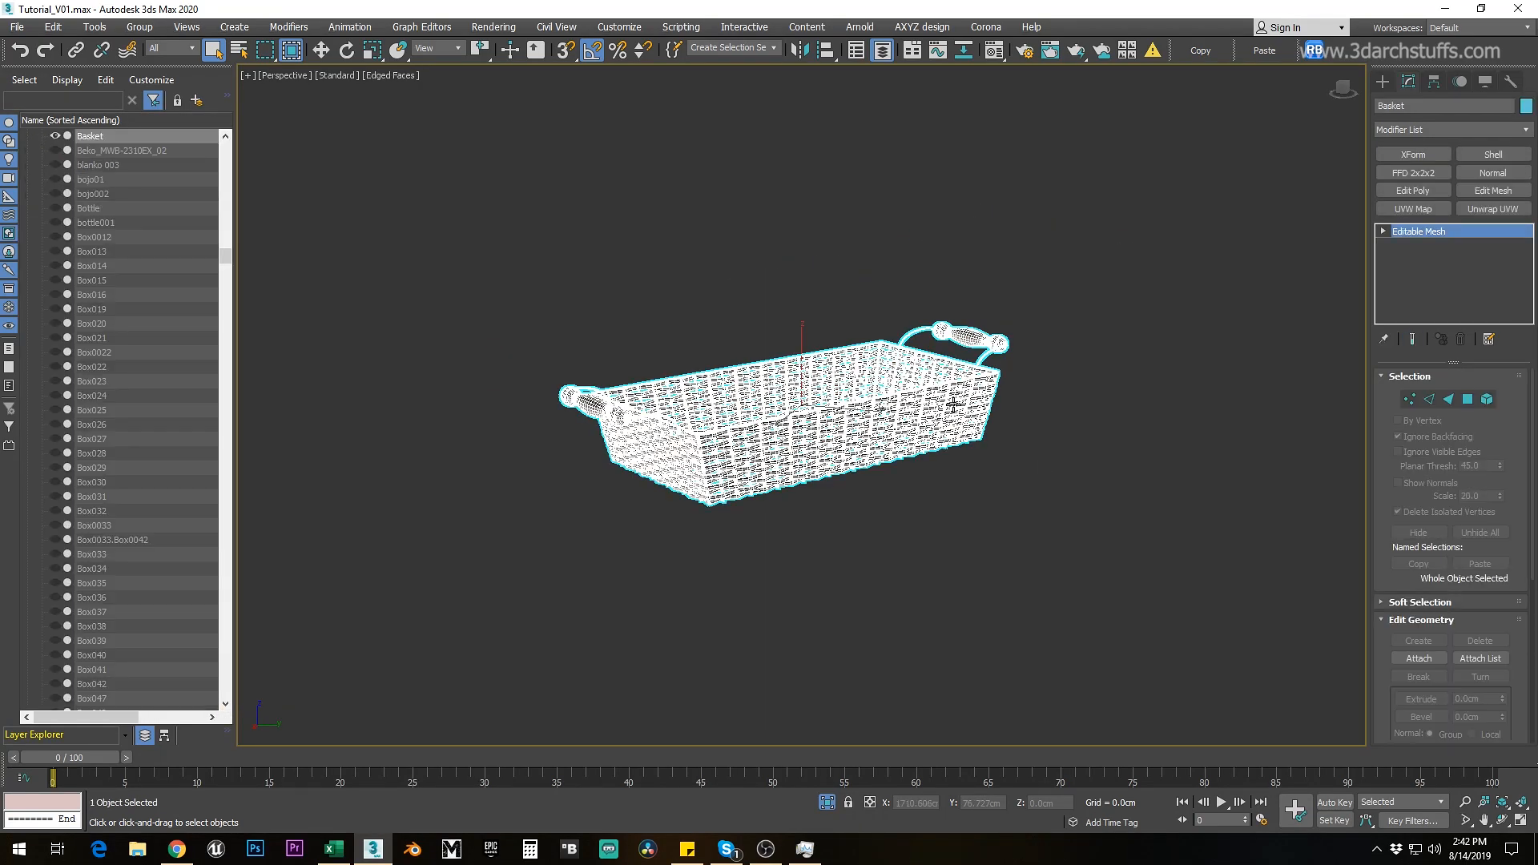
Step: Detach the three uppermost woven rows of the basket as separate objects, working by element
{"action": "left_click", "coordinate": [1415, 299]}
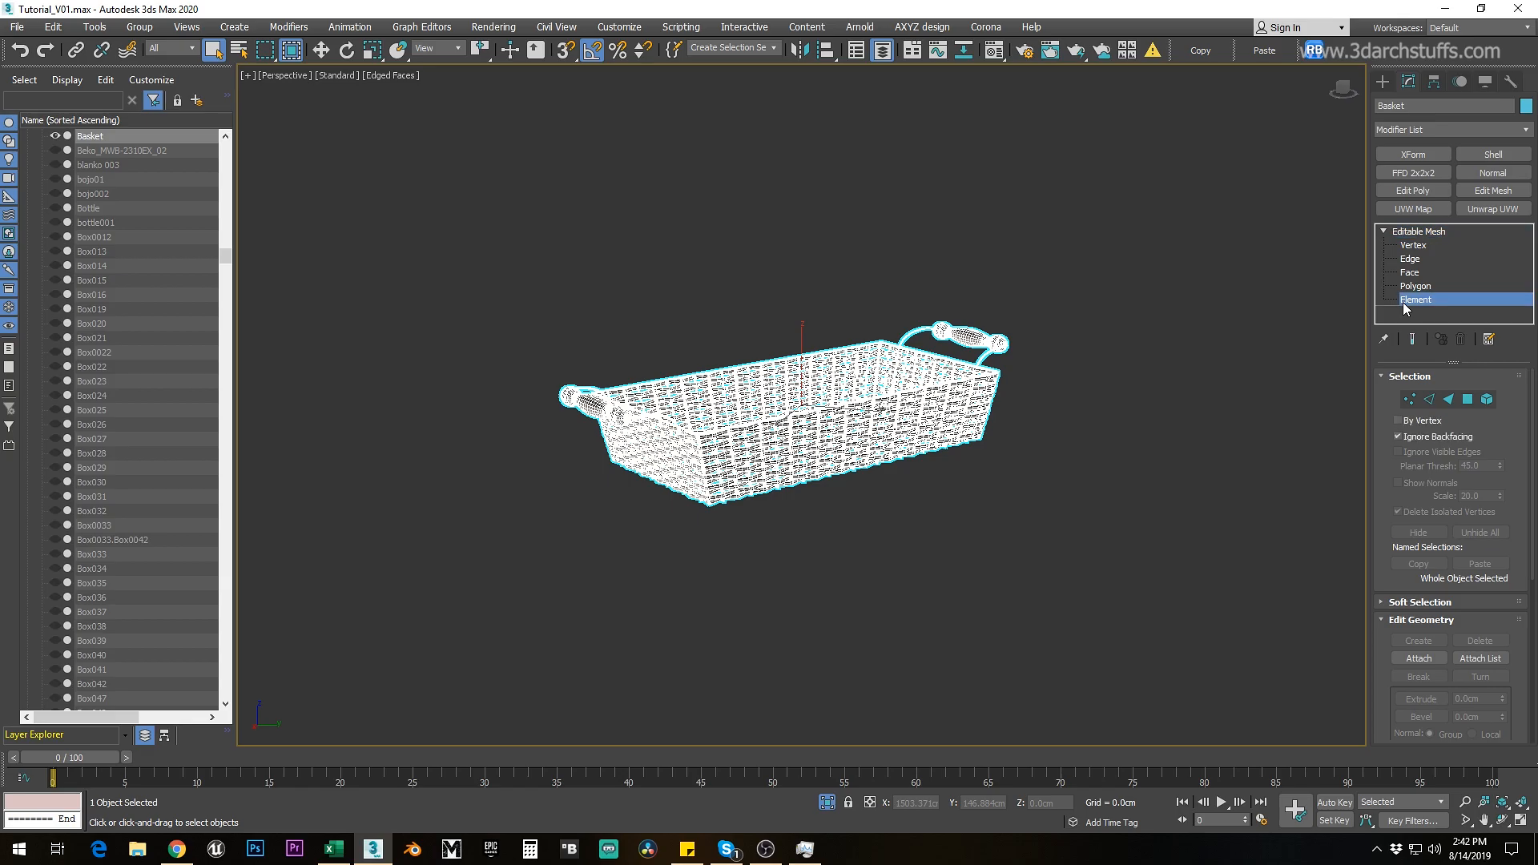
{"action": "scroll", "coordinate": [737, 378], "scroll_direction": "up", "scroll_amount": 6}
{"action": "scroll", "coordinate": [738, 379], "scroll_direction": "up", "scroll_amount": 2}
{"action": "left_click", "coordinate": [794, 350]}
{"action": "key", "text": "alt+d"}
{"action": "left_click", "coordinate": [817, 428]}
{"action": "left_click", "coordinate": [749, 378]}
{"action": "key", "text": "alt+d"}
{"action": "left_click", "coordinate": [817, 428]}
{"action": "left_click", "coordinate": [778, 408]}
{"action": "key", "text": "alt+d"}
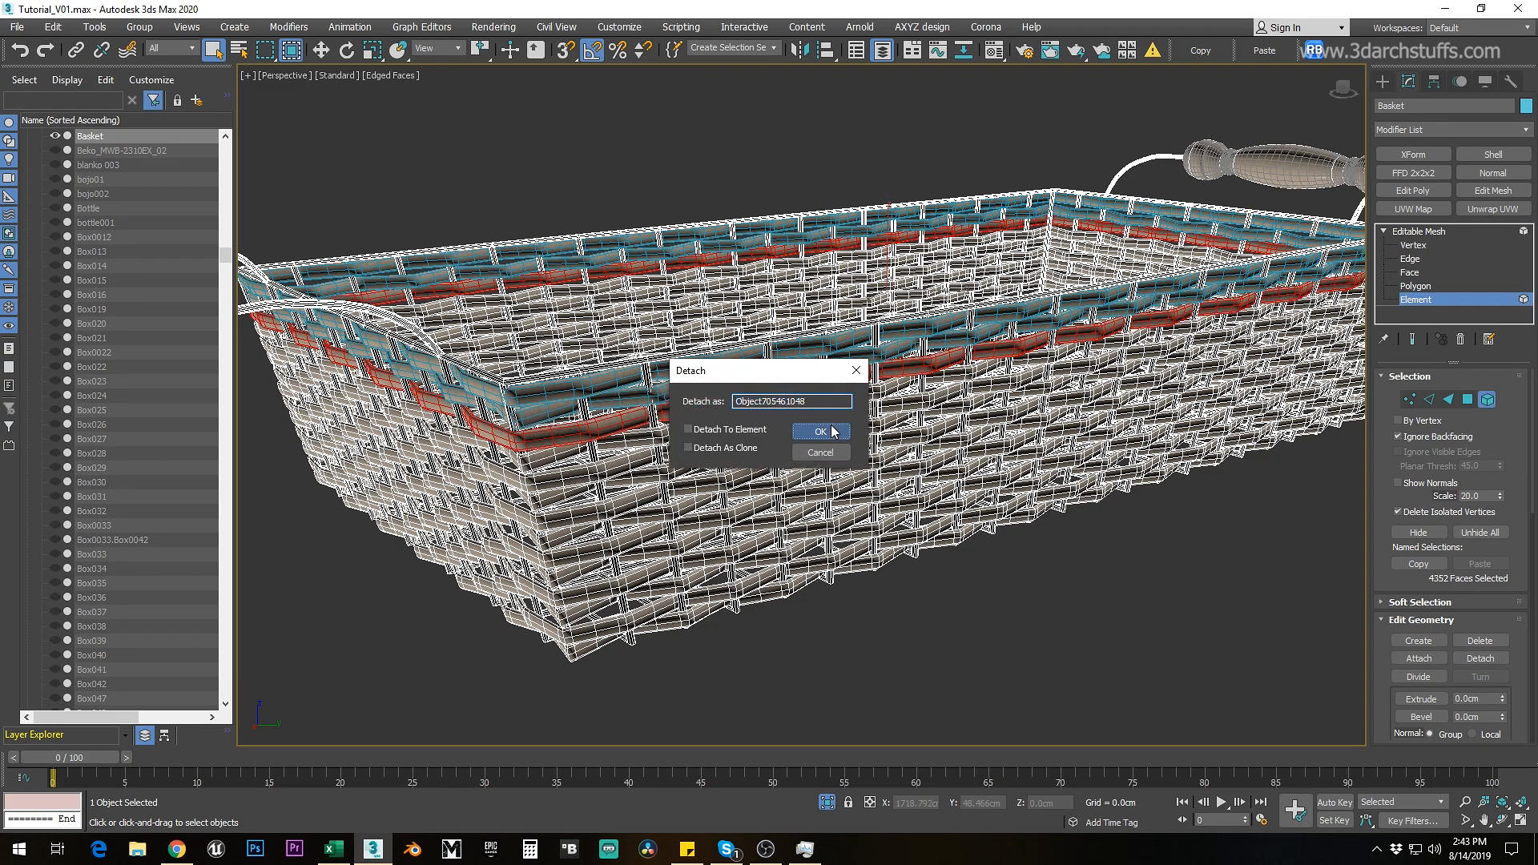
{"action": "left_click", "coordinate": [828, 428]}
Step: Detach the next three woven rows below as separate objects
{"action": "left_click", "coordinate": [786, 419]}
{"action": "key", "text": "alt+d"}
{"action": "left_click", "coordinate": [813, 432]}
{"action": "left_click", "coordinate": [791, 434]}
{"action": "key", "text": "alt+d"}
{"action": "left_click", "coordinate": [793, 447]}
{"action": "key", "text": "alt+d"}
{"action": "left_click", "coordinate": [823, 431]}
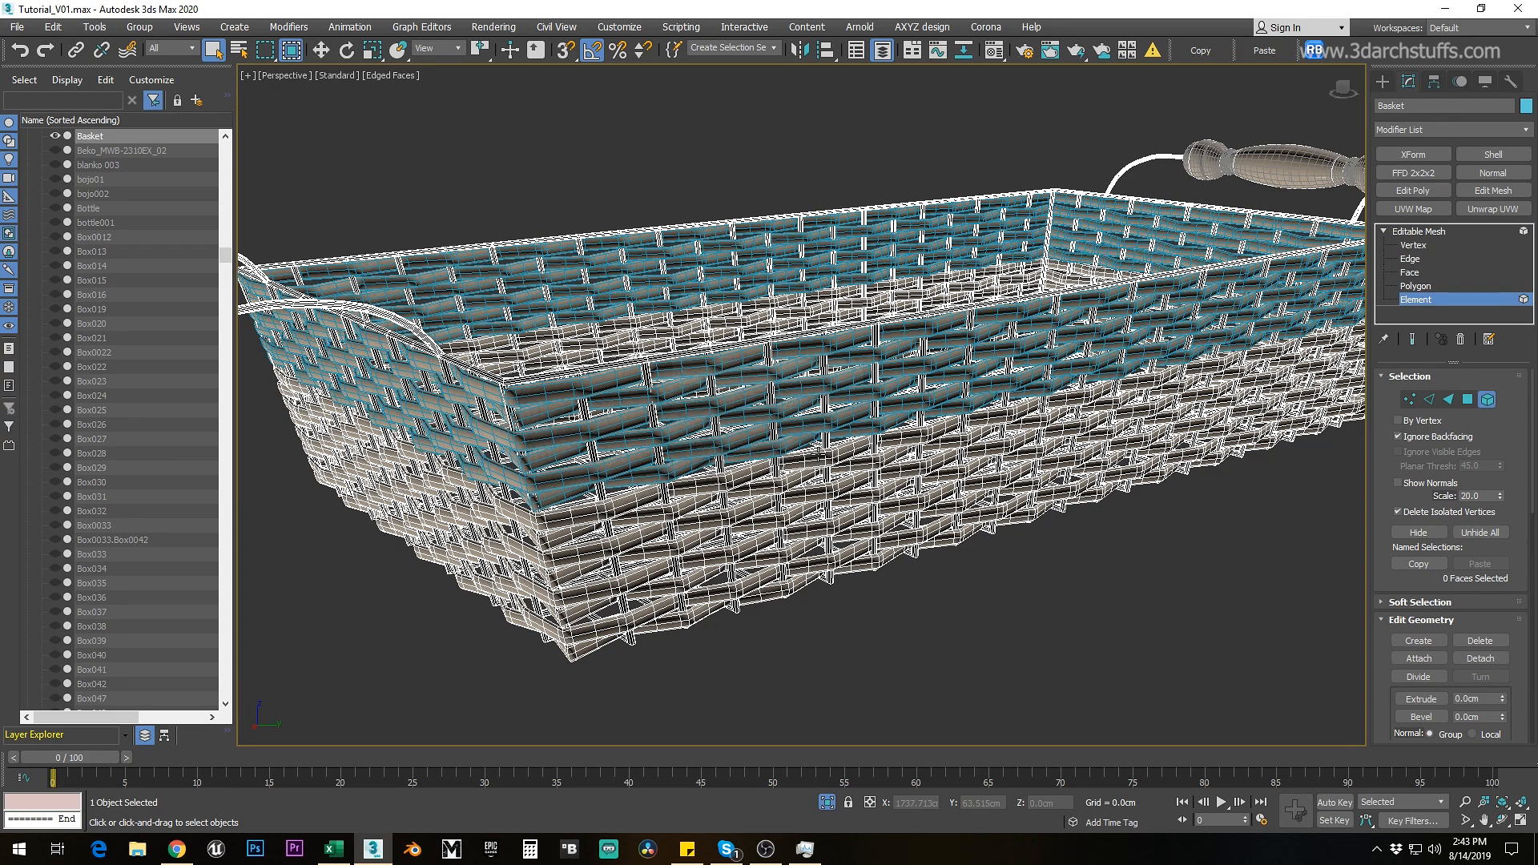
Step: Detach three more woven rows from the lower half of the basket's walls, one at a time
{"action": "left_click", "coordinate": [807, 462]}
{"action": "key", "text": "alt+d"}
{"action": "left_click", "coordinate": [840, 432]}
{"action": "left_click", "coordinate": [829, 473]}
{"action": "key", "text": "alt+d"}
{"action": "left_click", "coordinate": [820, 432]}
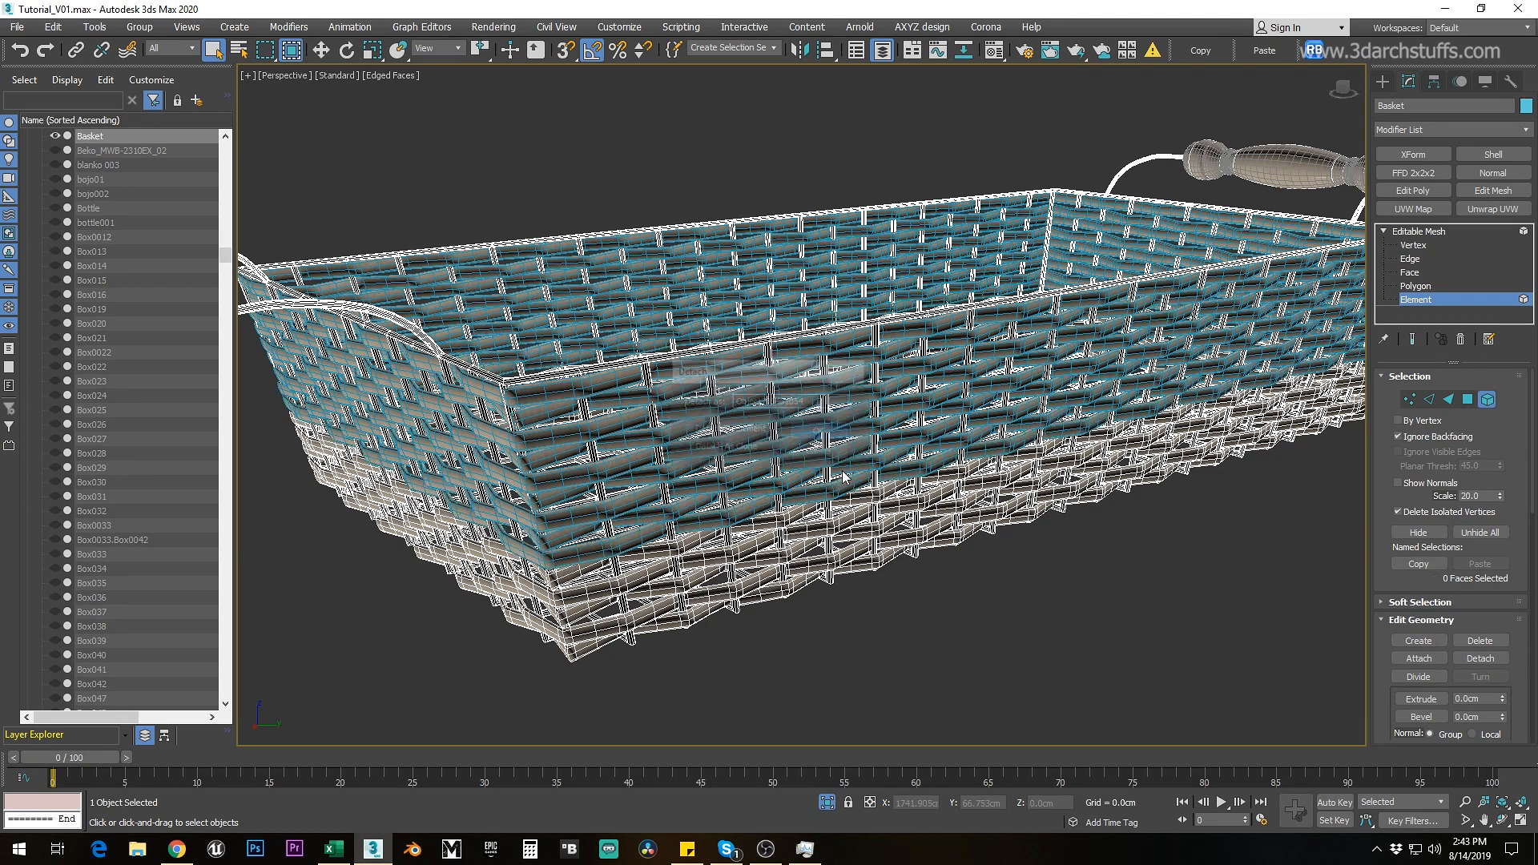
{"action": "left_click", "coordinate": [855, 503]}
{"action": "key", "text": "alt+d"}
{"action": "left_click", "coordinate": [838, 437]}
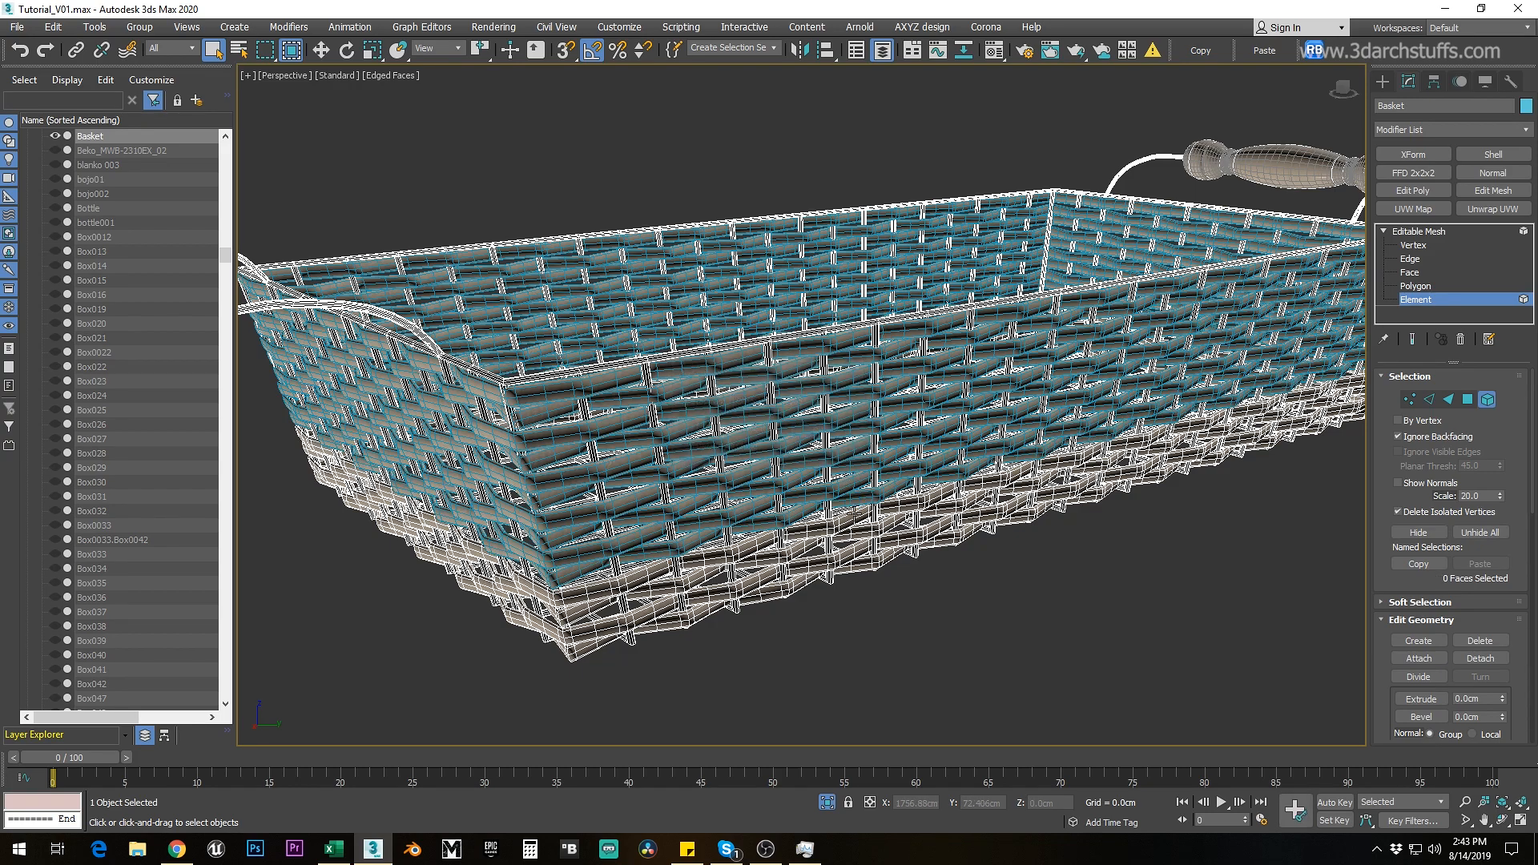
Step: Detach the remaining woven rows down to the basket's bottom edge as separate objects
{"action": "left_click", "coordinate": [844, 503]}
{"action": "key", "text": "alt+d"}
{"action": "key", "text": "Return"}
{"action": "left_click", "coordinate": [848, 525]}
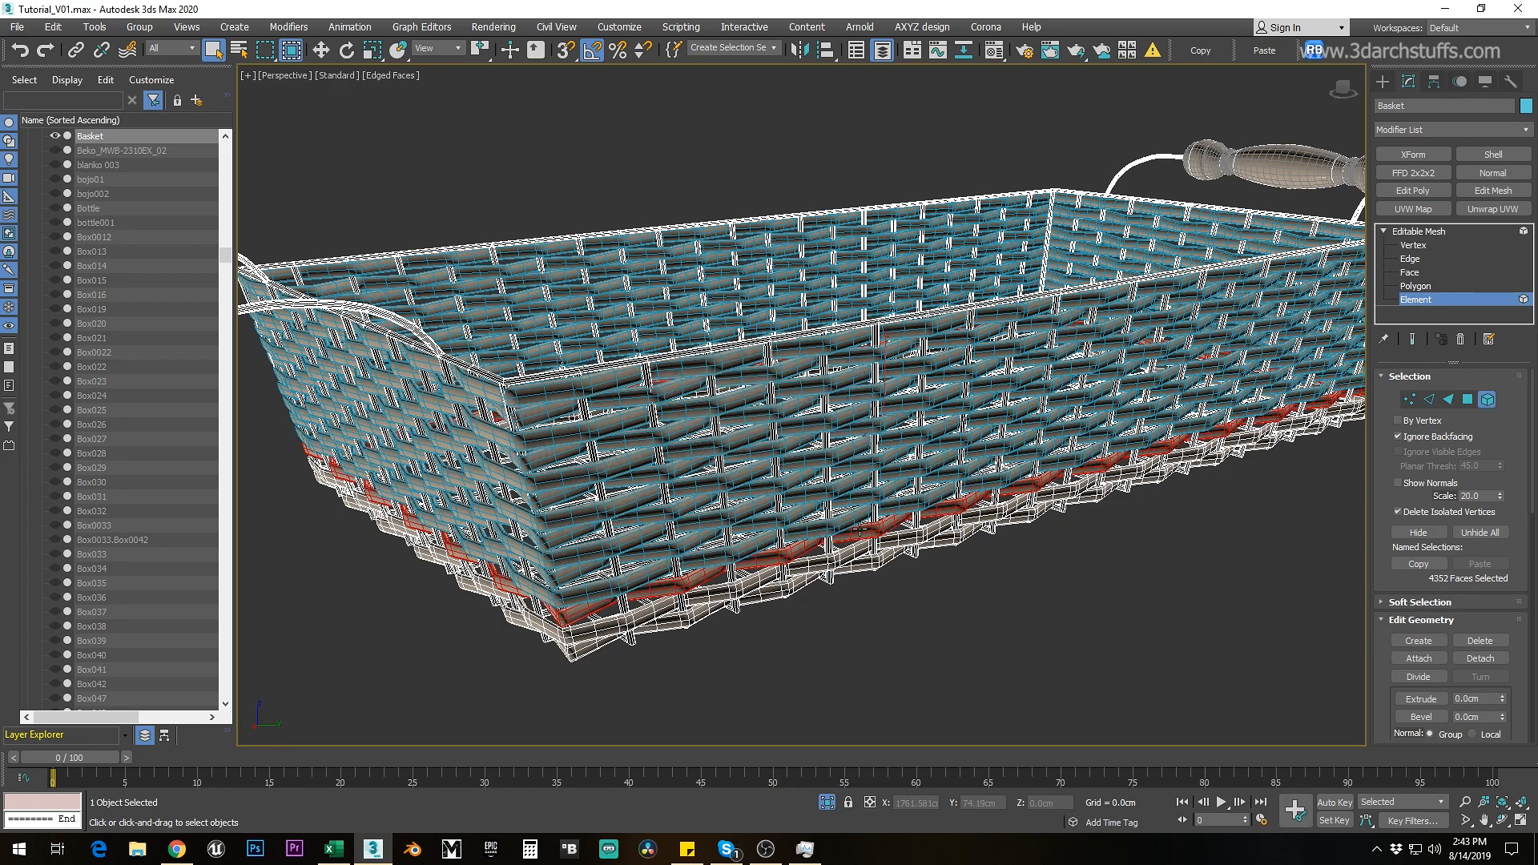
{"action": "key", "text": "alt+d"}
{"action": "left_click", "coordinate": [846, 437]}
{"action": "left_click", "coordinate": [861, 513]}
{"action": "key", "text": "alt+d"}
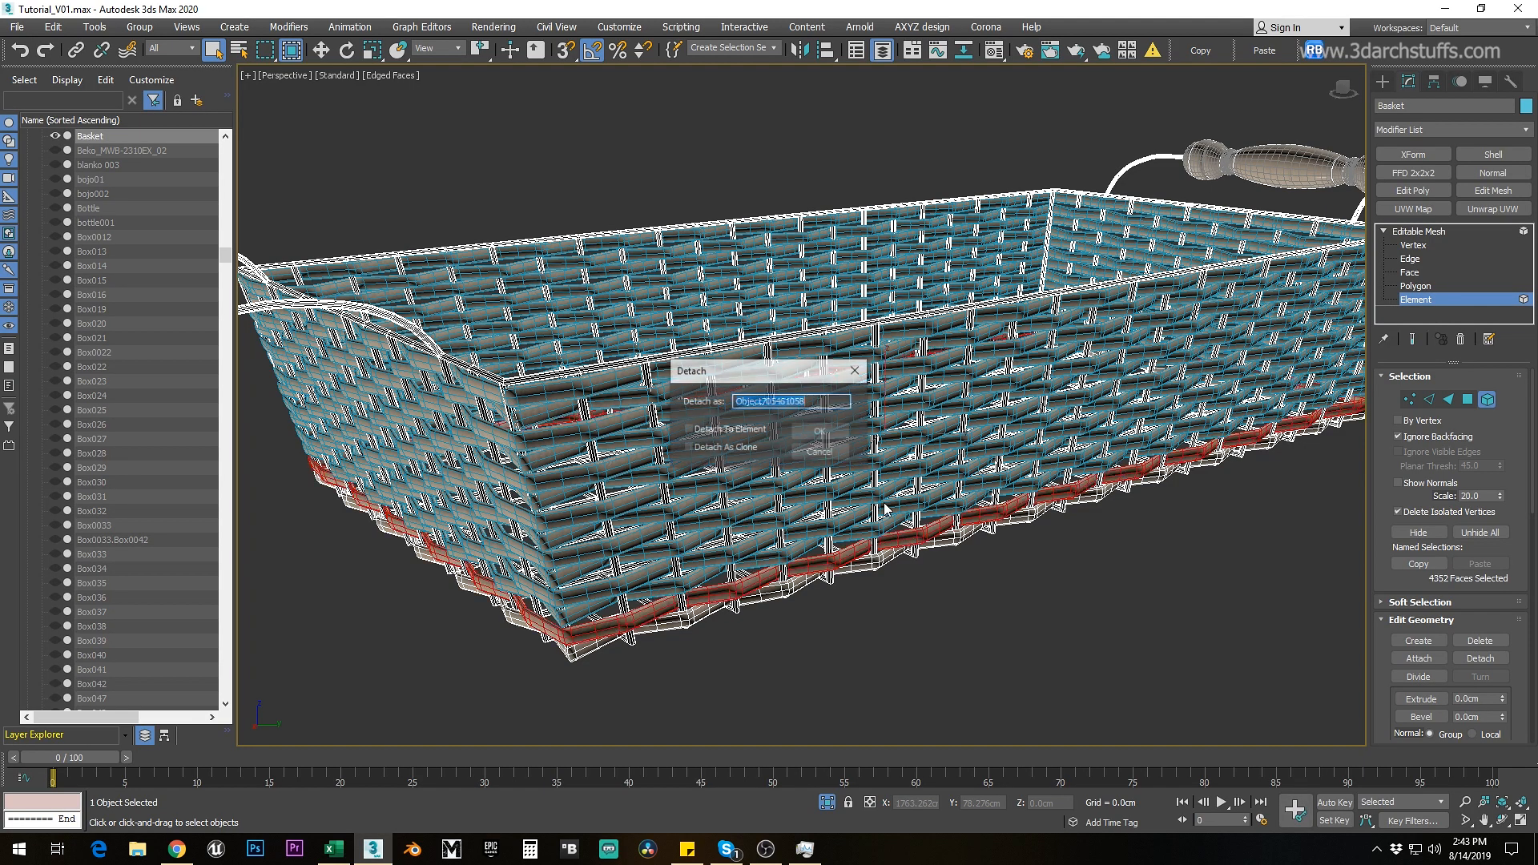
{"action": "key", "text": "Return"}
{"action": "key", "text": "alt+d"}
{"action": "left_click", "coordinate": [845, 436]}
Step: Detach the crosswise strands at the near end of the basket's floor in groups
{"action": "middle_click_drag", "start_coordinate": [825, 453], "coordinate": [831, 537], "text": "alt"}
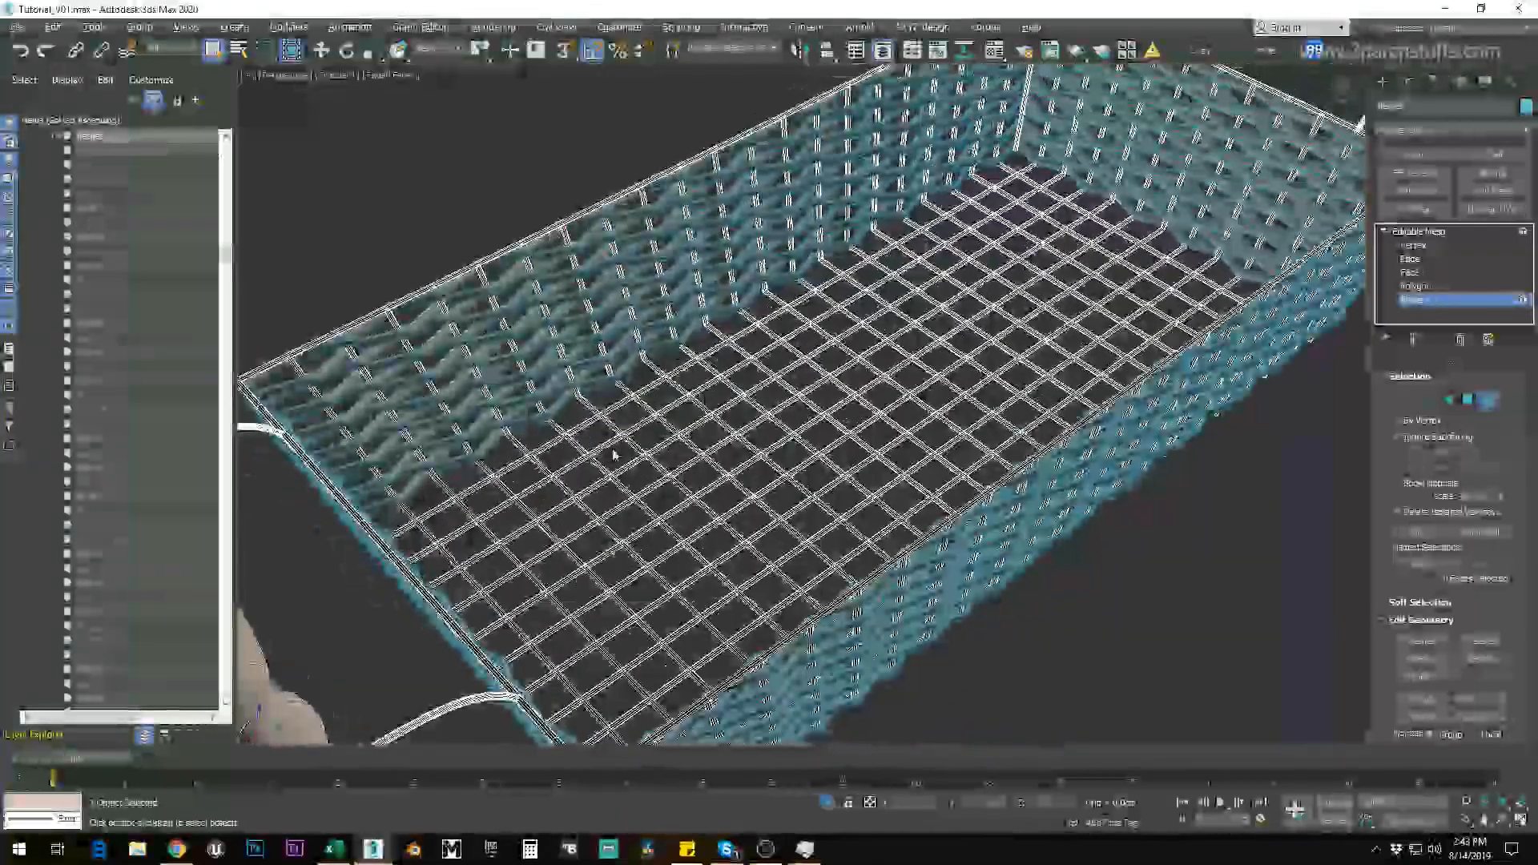
{"action": "scroll", "coordinate": [599, 447], "scroll_direction": "up", "scroll_amount": 4}
{"action": "scroll", "coordinate": [520, 437], "scroll_direction": "down", "scroll_amount": 6}
{"action": "middle_click_drag", "start_coordinate": [721, 472], "coordinate": [796, 481], "text": "alt"}
{"action": "scroll", "coordinate": [517, 408], "scroll_direction": "up", "scroll_amount": 4}
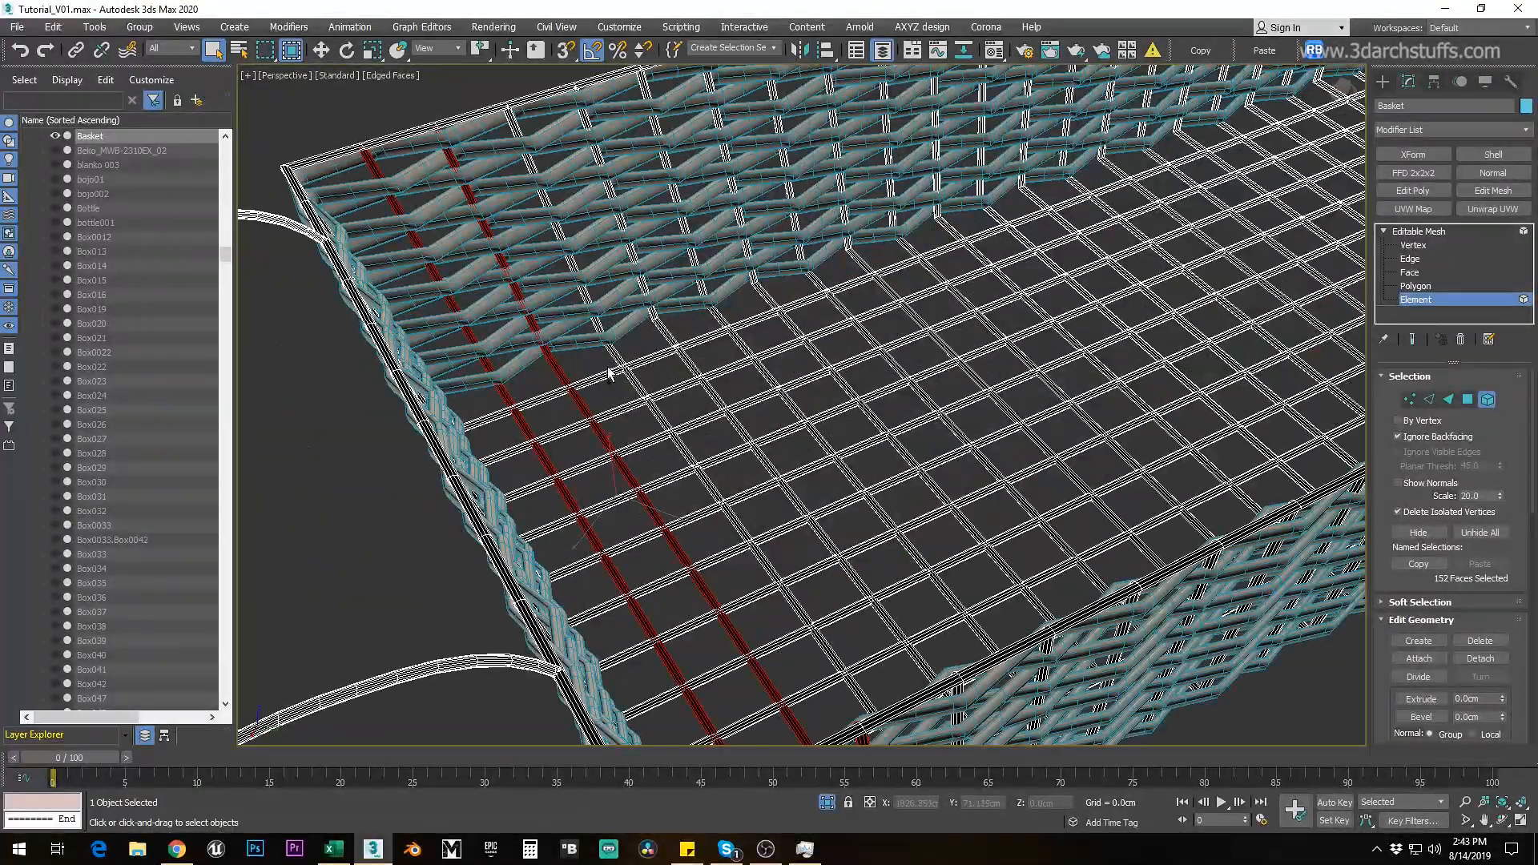
{"action": "left_click", "coordinate": [661, 328], "text": "ctrl"}
{"action": "key", "text": "alt+d"}
{"action": "left_click", "coordinate": [817, 430]}
{"action": "middle_click_drag", "start_coordinate": [757, 409], "coordinate": [679, 426], "text": "alt"}
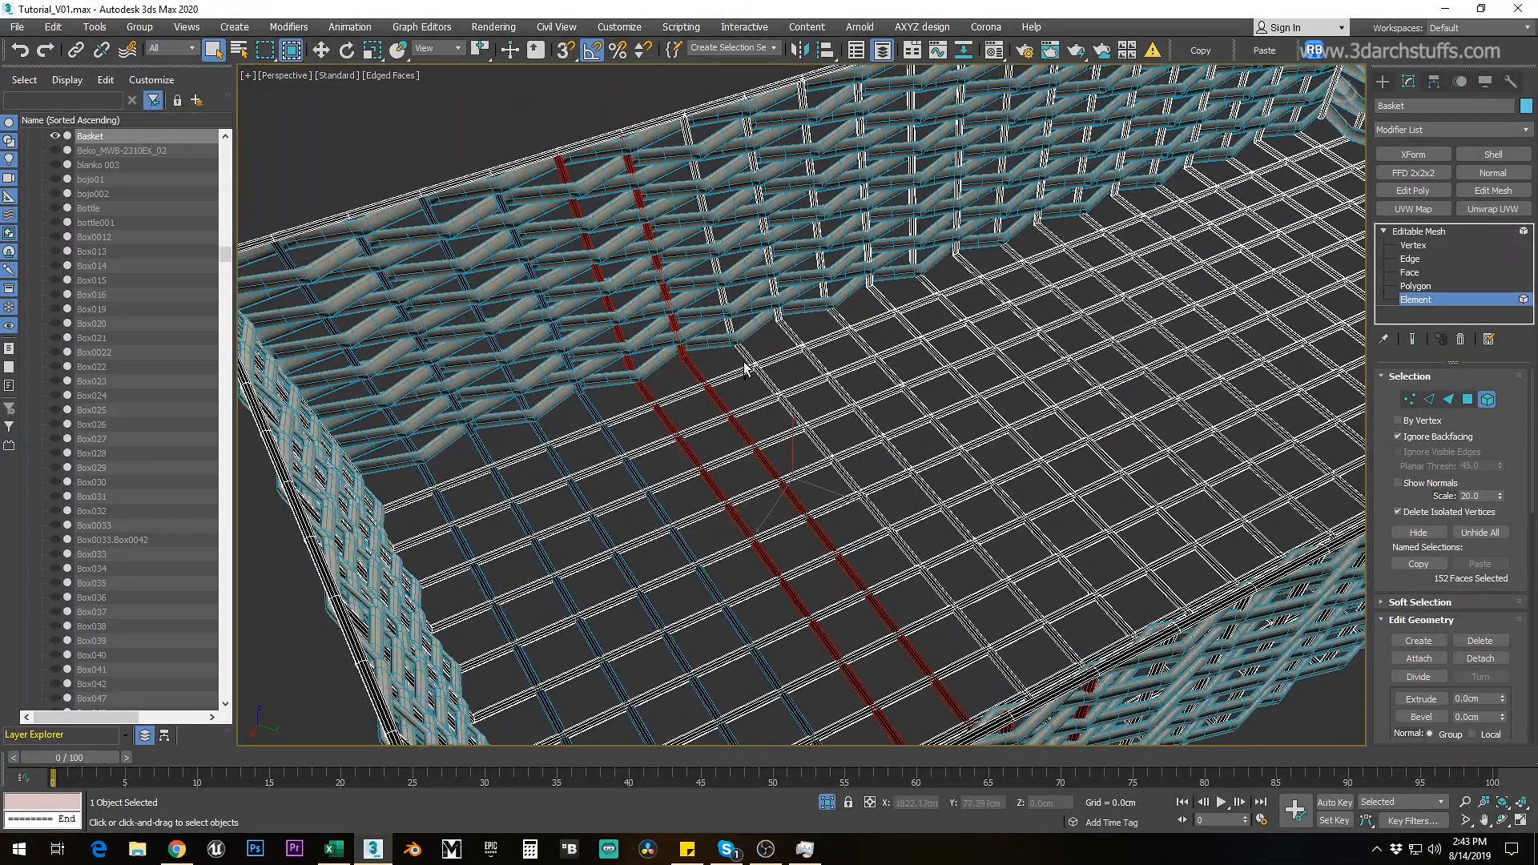
{"action": "left_click", "coordinate": [820, 431]}
Step: Detach the crosswise strands along the middle of the basket as further separate objects
{"action": "middle_click_drag", "start_coordinate": [823, 436], "coordinate": [663, 485], "text": "alt"}
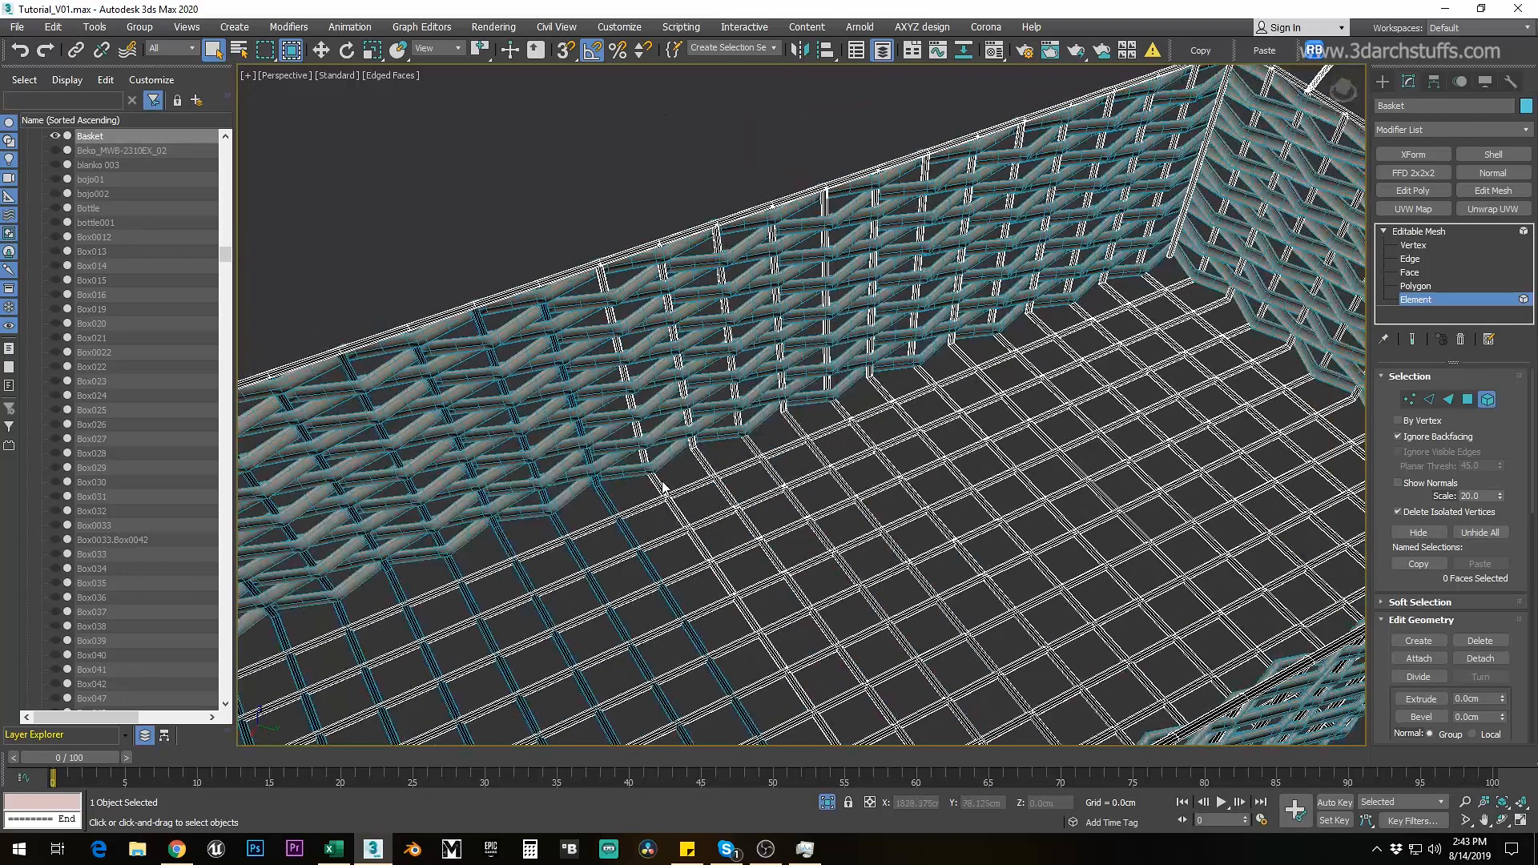
{"action": "key", "text": "alt+d"}
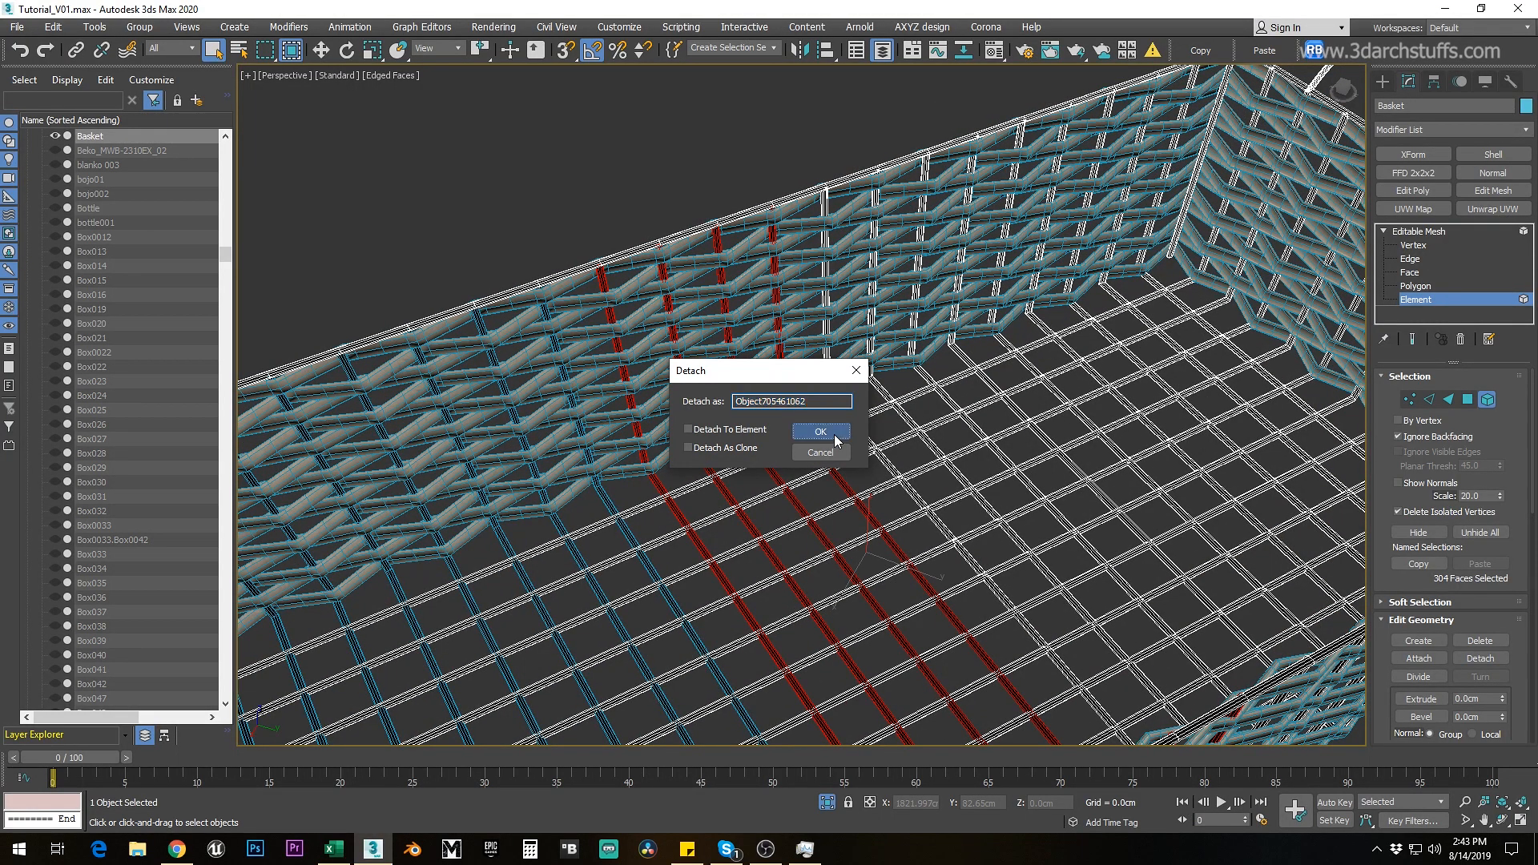
{"action": "left_click", "coordinate": [819, 432]}
{"action": "left_click", "coordinate": [837, 408]}
{"action": "key", "text": "alt+d"}
{"action": "left_click", "coordinate": [820, 432]}
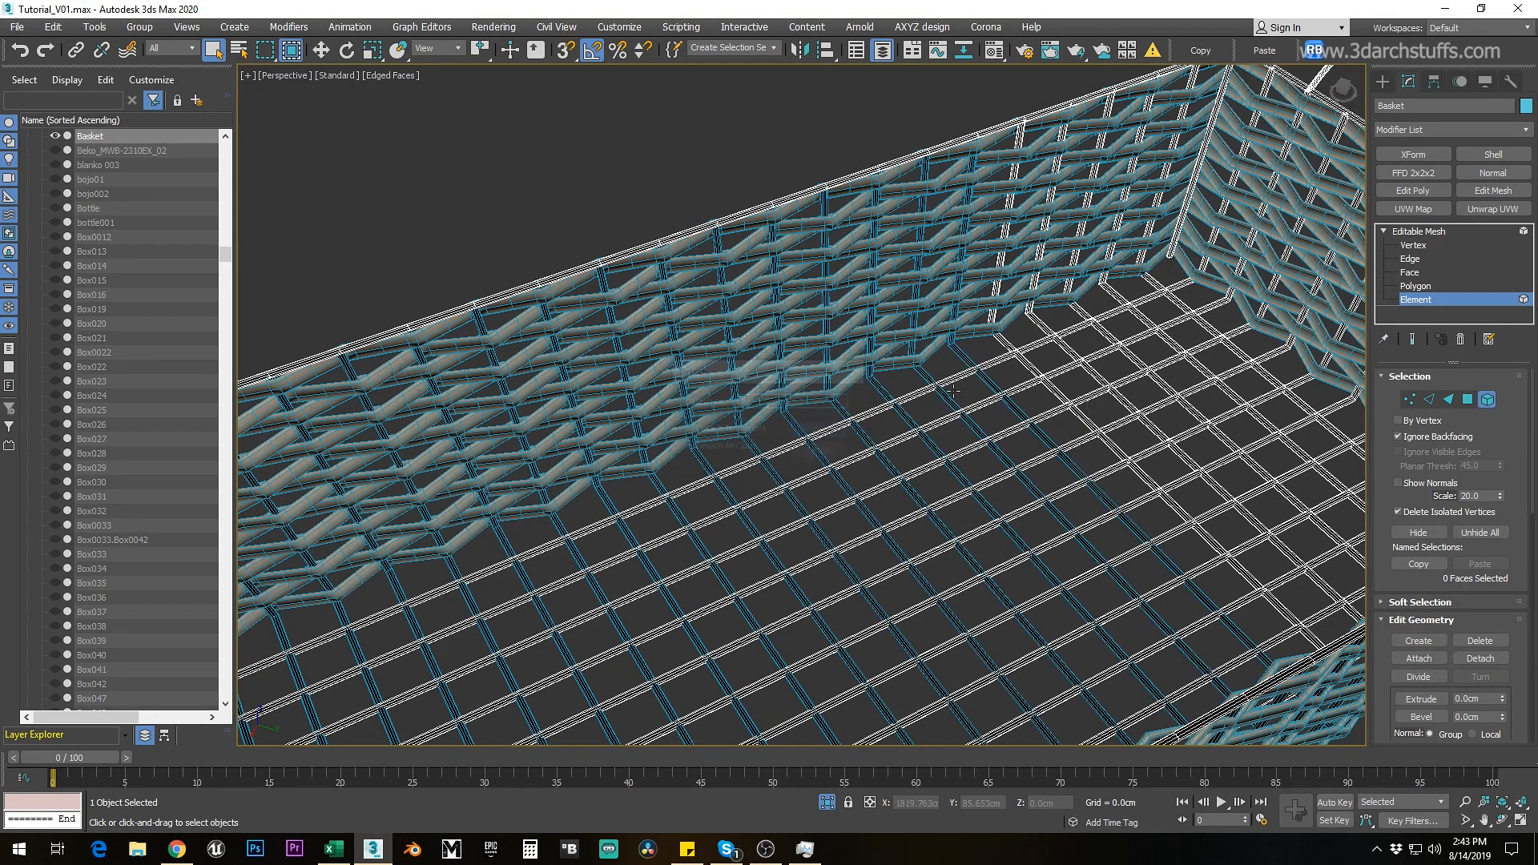
Step: Detach the last crosswise strands at the far end and the basket's top rim as separate objects
{"action": "middle_click_drag", "start_coordinate": [849, 438], "coordinate": [791, 466], "text": "alt"}
{"action": "left_click", "coordinate": [728, 474]}
{"action": "left_click", "coordinate": [767, 450], "text": "ctrl"}
{"action": "left_click", "coordinate": [813, 439], "text": "ctrl"}
{"action": "left_click", "coordinate": [886, 404], "text": "ctrl"}
{"action": "key", "text": "alt+d"}
{"action": "left_click", "coordinate": [823, 432]}
{"action": "left_click", "coordinate": [921, 191]}
{"action": "key", "text": "alt+d"}
{"action": "left_click", "coordinate": [823, 432]}
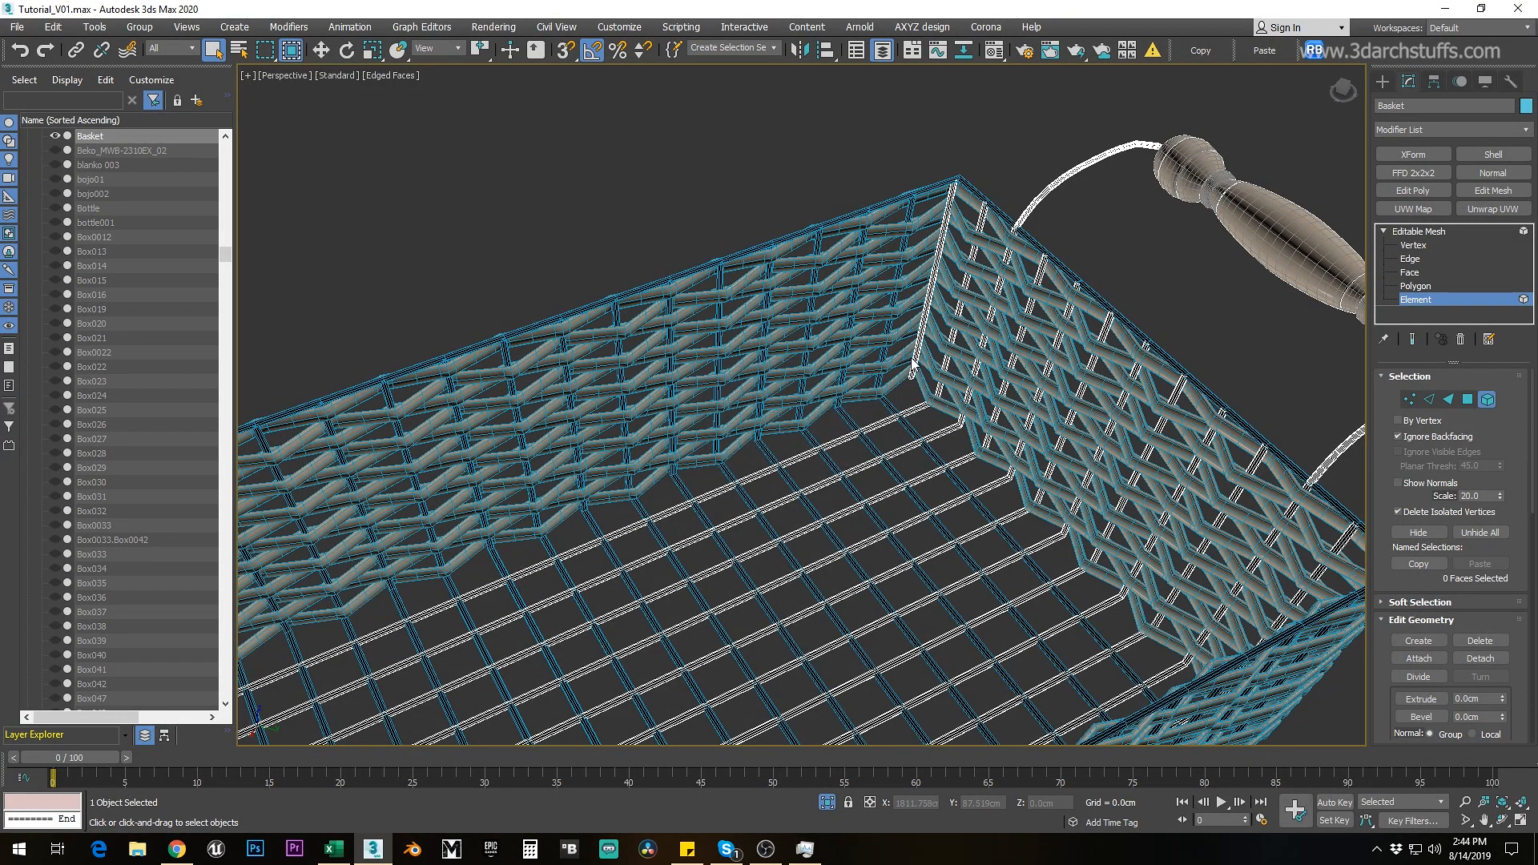
Step: Detach the first four lengthwise strands of the basket as one object
{"action": "left_click", "coordinate": [946, 432], "text": "ctrl"}
{"action": "left_click", "coordinate": [955, 463], "text": "ctrl"}
{"action": "key", "text": "alt+d"}
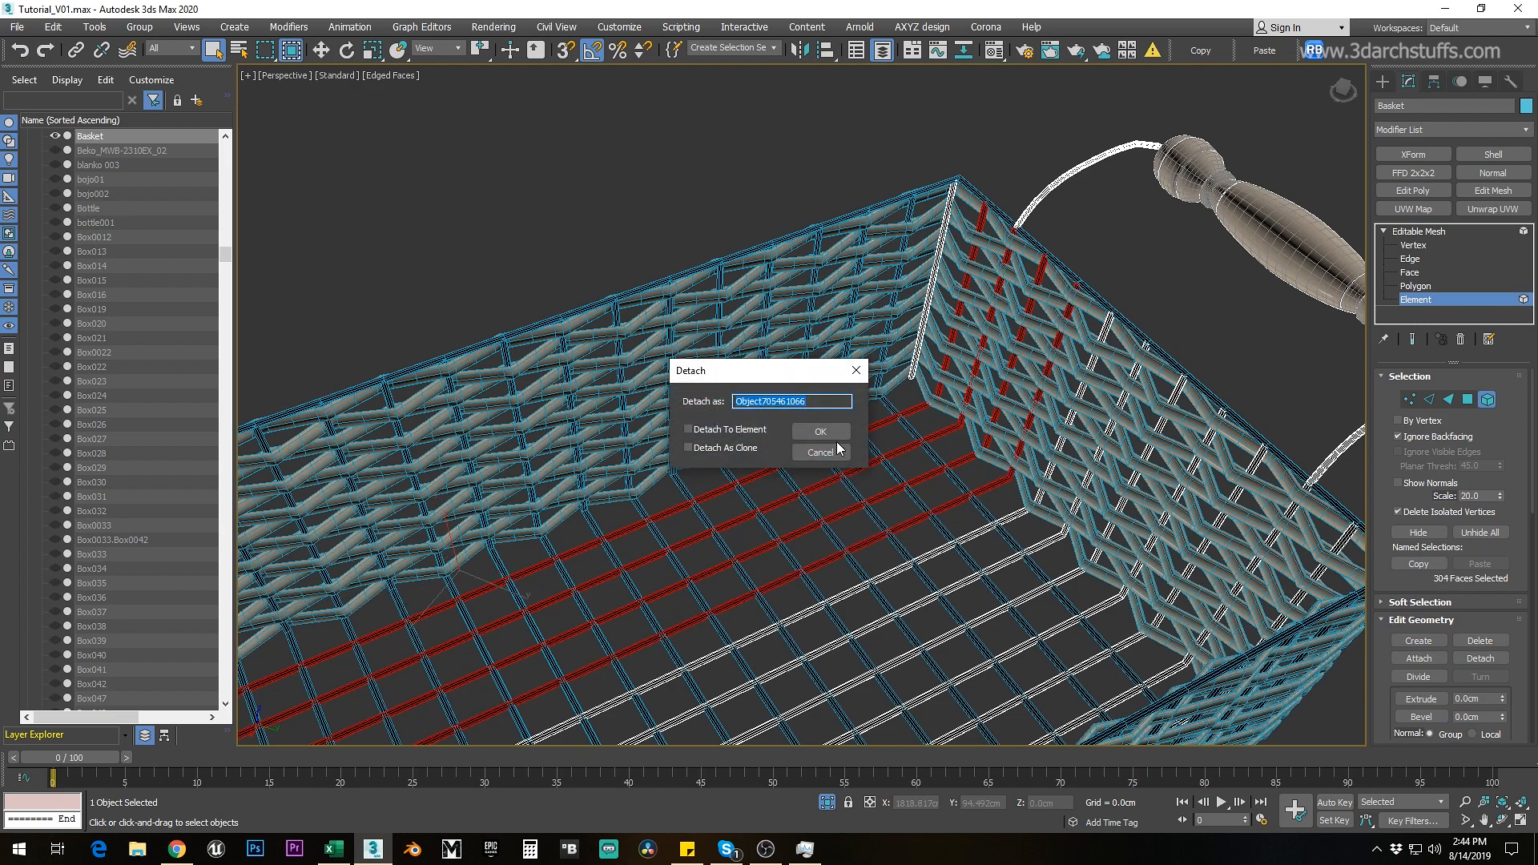
{"action": "left_click", "coordinate": [823, 432]}
Step: Detach the remaining lengthwise strands in two groups, four strands and then the last two
{"action": "middle_click_drag", "start_coordinate": [823, 433], "coordinate": [852, 377], "text": "alt"}
{"action": "left_click", "coordinate": [934, 460], "text": "ctrl"}
{"action": "middle_click_drag", "start_coordinate": [934, 460], "coordinate": [836, 350], "text": "alt"}
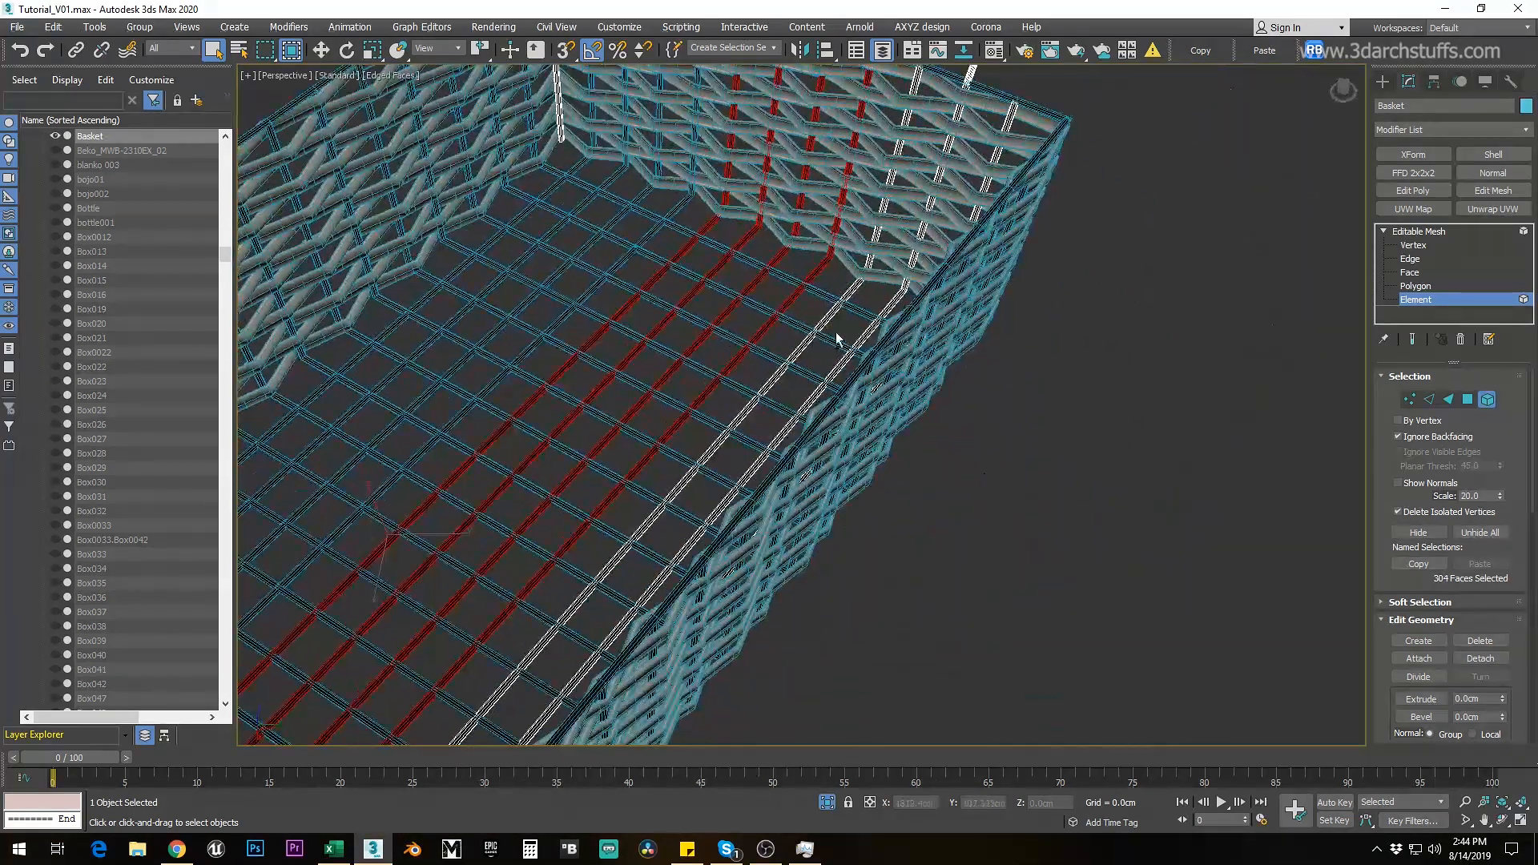
{"action": "key", "text": "alt+d"}
{"action": "key", "text": "Return"}
{"action": "left_click", "coordinate": [859, 347], "text": "ctrl"}
{"action": "scroll", "coordinate": [859, 347], "scroll_direction": "down", "scroll_amount": 2}
{"action": "key", "text": "alt+d"}
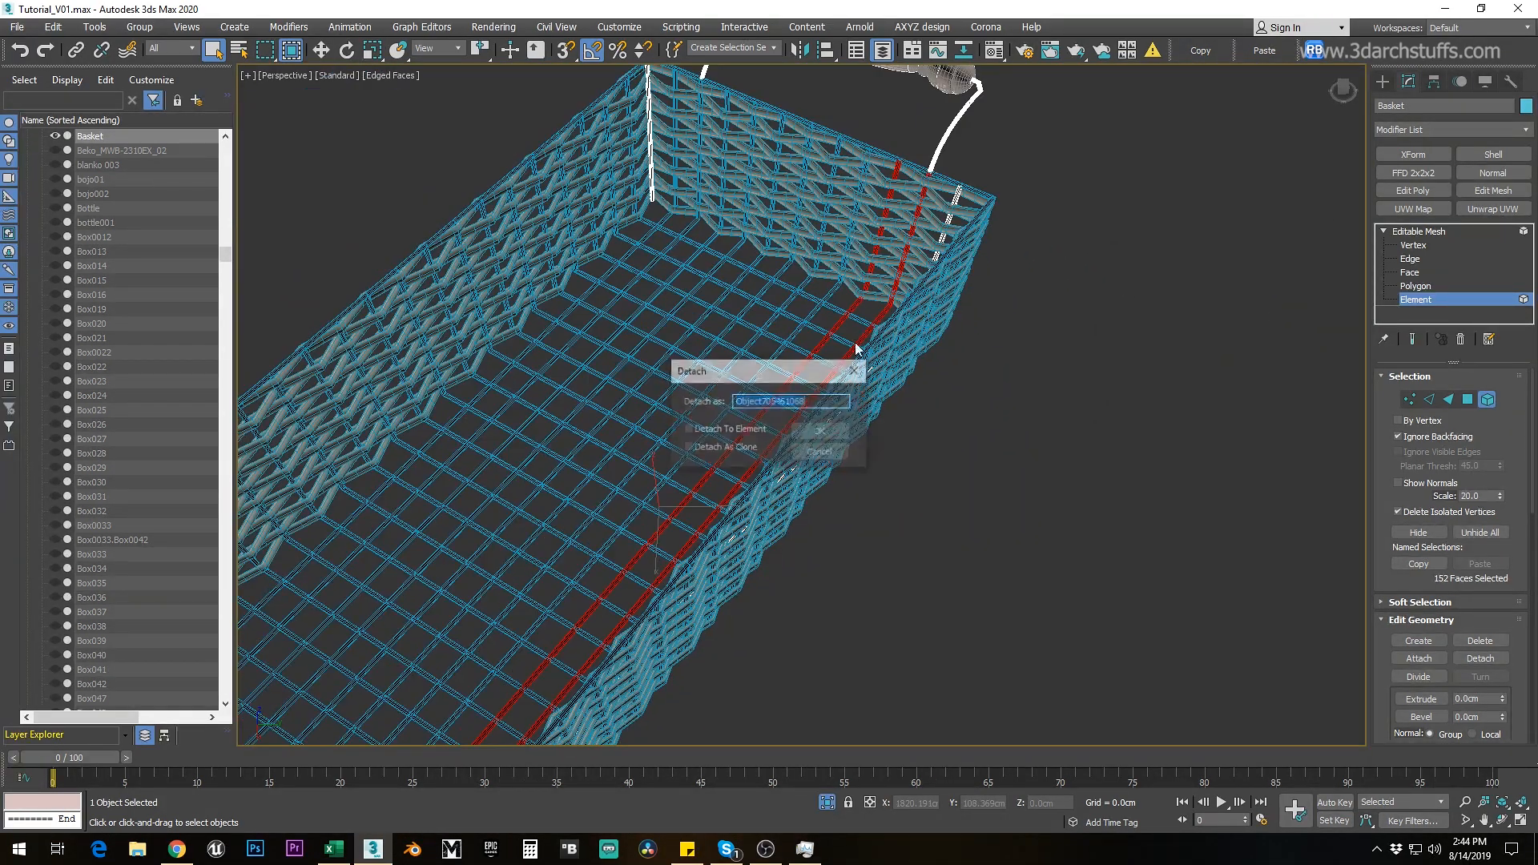
{"action": "key", "text": "Return"}
Step: Detach the basket's handle grips and leftover side strands as separate objects
{"action": "scroll", "coordinate": [841, 429], "scroll_direction": "down", "scroll_amount": 4}
{"action": "middle_click_drag", "start_coordinate": [841, 429], "coordinate": [781, 372], "text": "alt"}
{"action": "left_click", "coordinate": [913, 319]}
{"action": "middle_click_drag", "start_coordinate": [872, 353], "coordinate": [1005, 315]}
{"action": "left_click", "coordinate": [613, 424], "text": "ctrl"}
{"action": "key", "text": "alt+d"}
{"action": "left_click", "coordinate": [831, 434]}
{"action": "scroll", "coordinate": [1062, 349], "scroll_direction": "up", "scroll_amount": 5}
{"action": "left_click", "coordinate": [901, 180], "text": "ctrl"}
{"action": "scroll", "coordinate": [902, 180], "scroll_direction": "down", "scroll_amount": 5}
{"action": "key", "text": "alt+d"}
{"action": "middle_click_drag", "start_coordinate": [704, 344], "coordinate": [792, 300], "text": "alt"}
{"action": "scroll", "coordinate": [844, 323], "scroll_direction": "up", "scroll_amount": 4}
{"action": "left_click", "coordinate": [828, 324]}
{"action": "scroll", "coordinate": [828, 312], "scroll_direction": "down", "scroll_amount": 4}
{"action": "key", "text": "alt+d"}
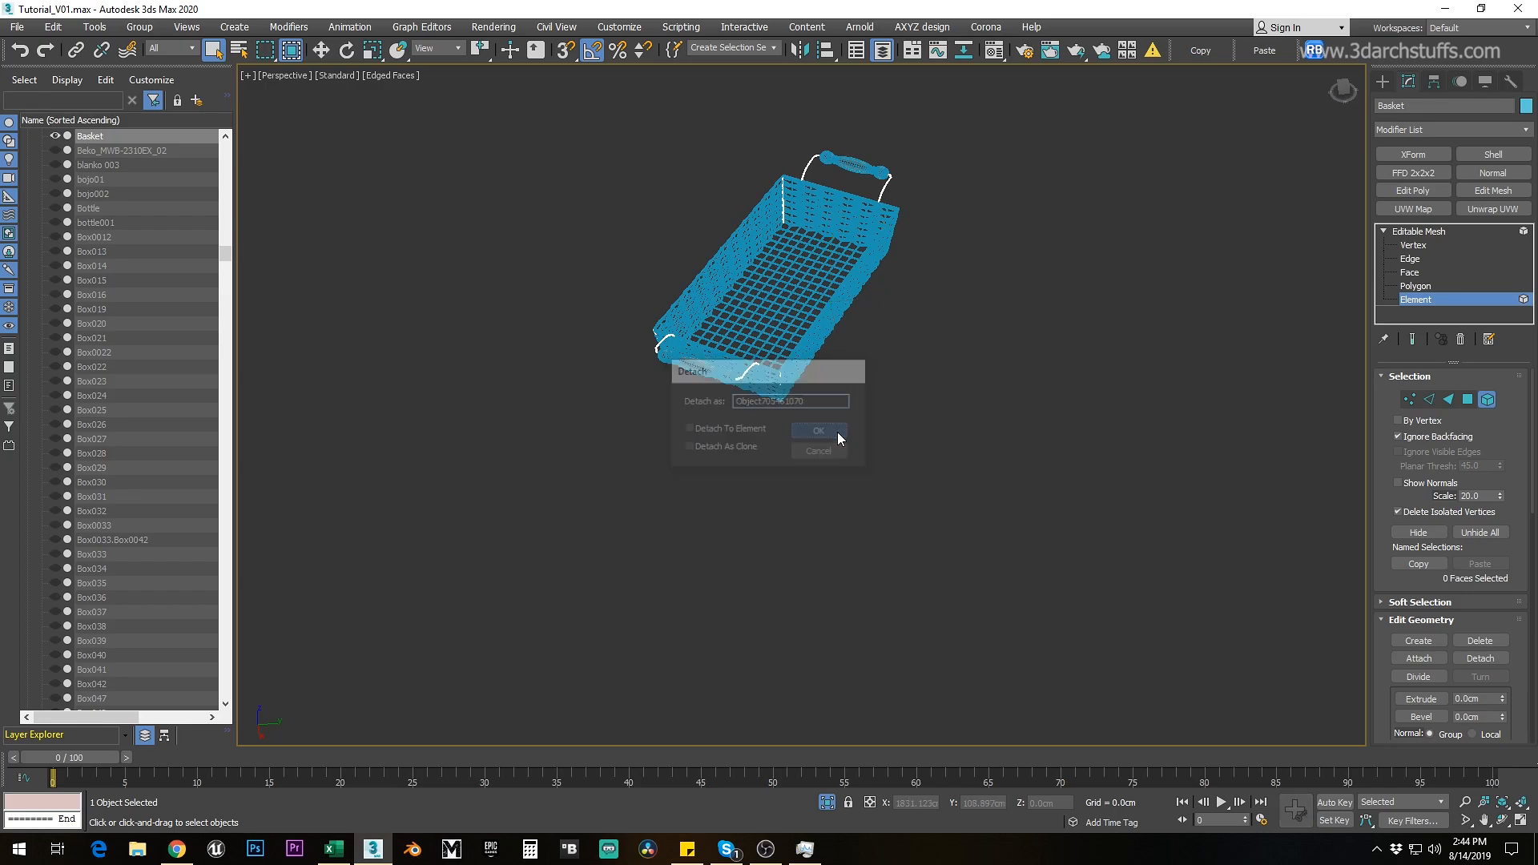
{"action": "left_click", "coordinate": [838, 431]}
Step: Clear the wicker basket's pieces from the scene and leave isolation
{"action": "middle_click_drag", "start_coordinate": [838, 431], "coordinate": [897, 377], "text": "alt"}
{"action": "key", "text": "ctrl+b"}
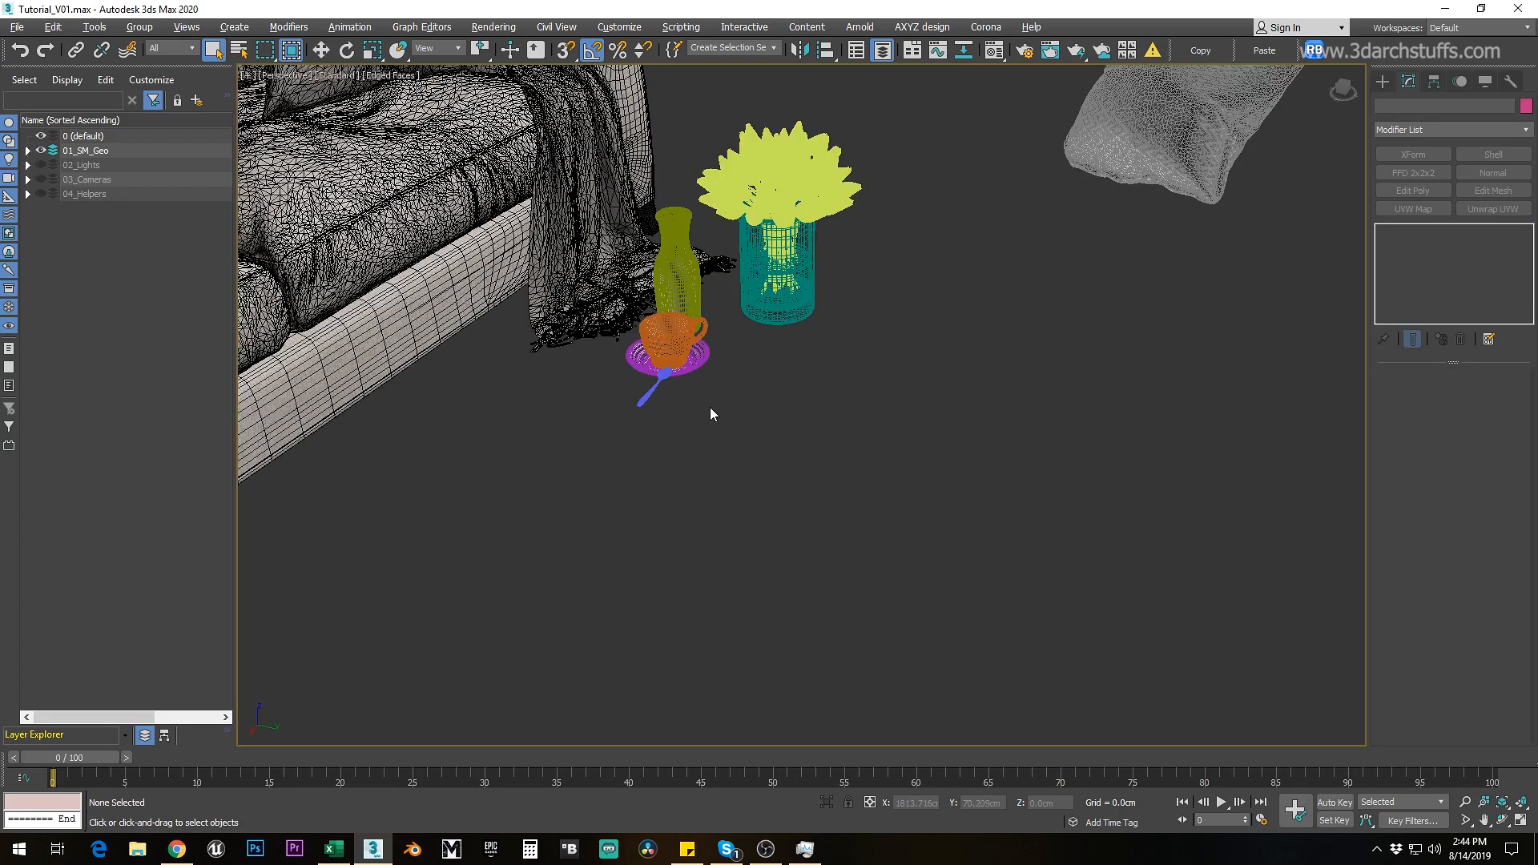
Step: Delete the spoon, cup, saucer, bottle and glass vase in front of the sofa
{"action": "middle_click_drag", "start_coordinate": [711, 419], "coordinate": [769, 400], "text": "alt"}
{"action": "left_click", "coordinate": [783, 490]}
{"action": "left_click", "coordinate": [792, 384]}
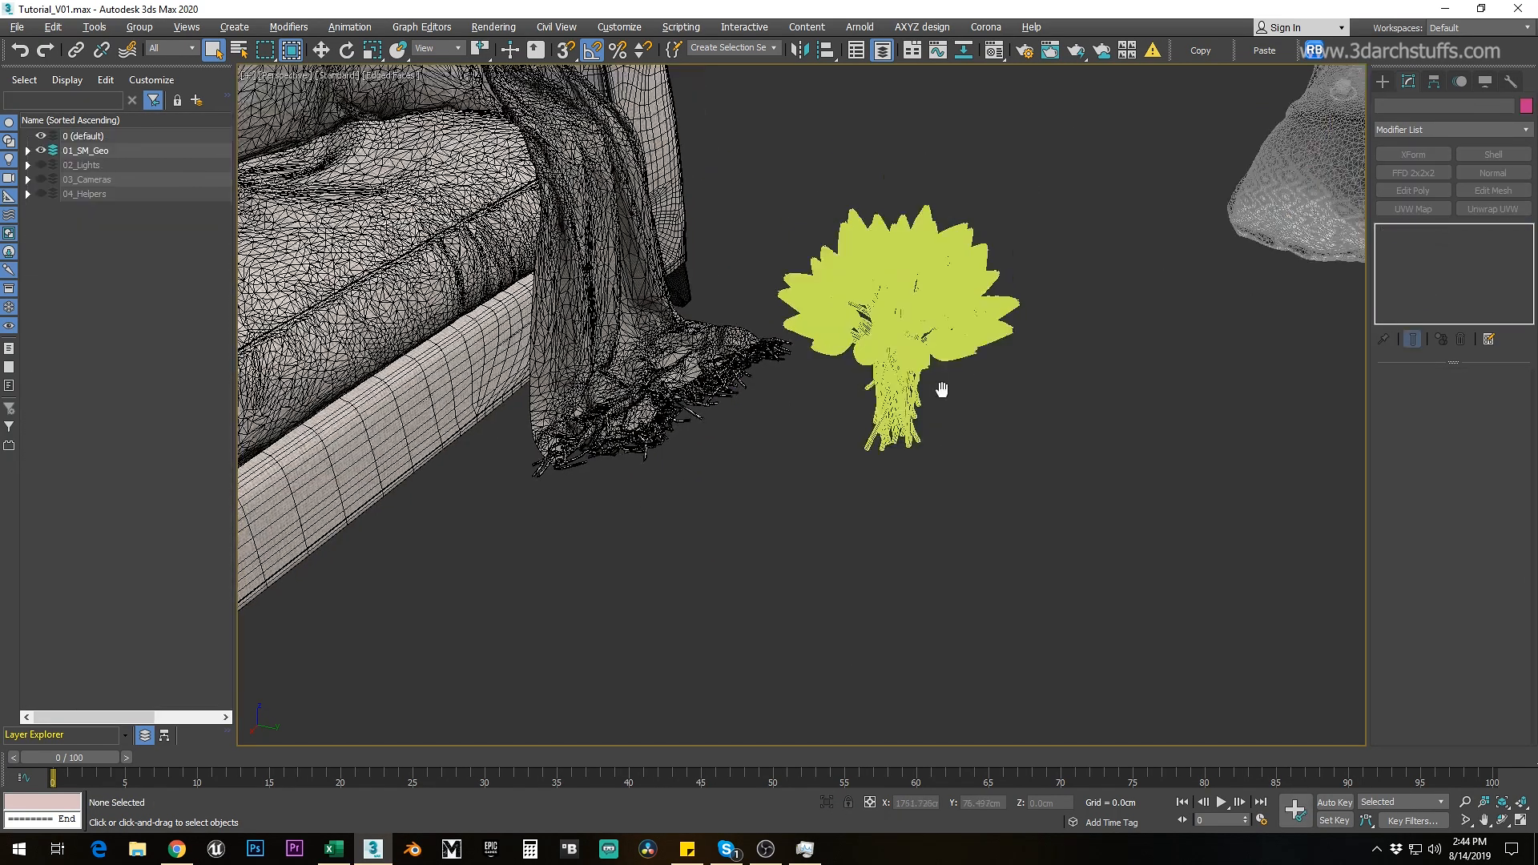
Step: Isolate the yellow flower bouquet, clear it from the scene and leave isolation
{"action": "middle_click_drag", "start_coordinate": [941, 388], "coordinate": [749, 439], "text": "alt"}
{"action": "left_click", "coordinate": [782, 415]}
{"action": "key", "text": "alt+q"}
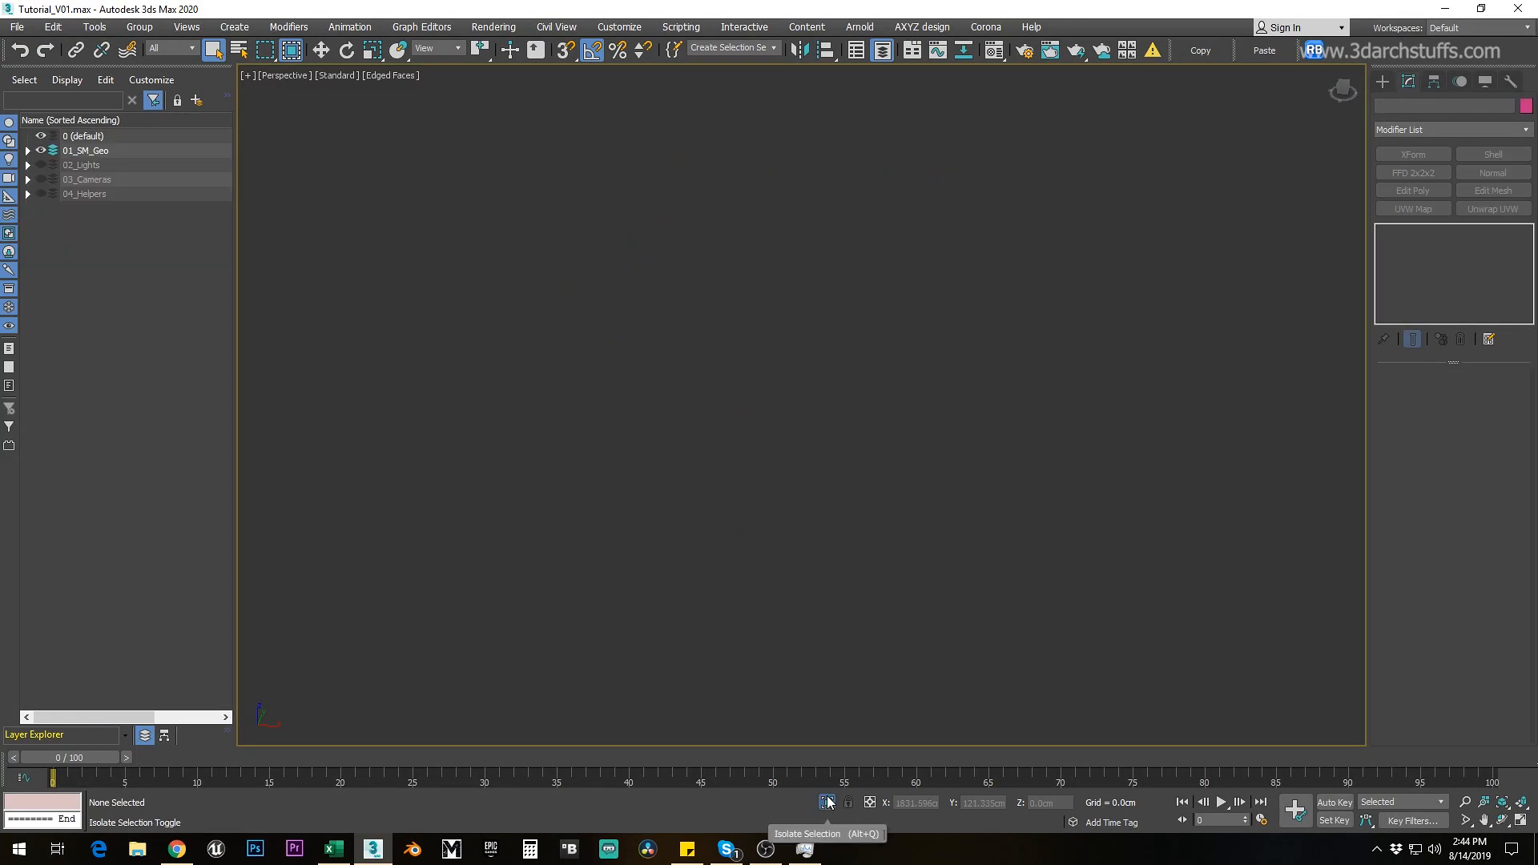
{"action": "left_click", "coordinate": [828, 802]}
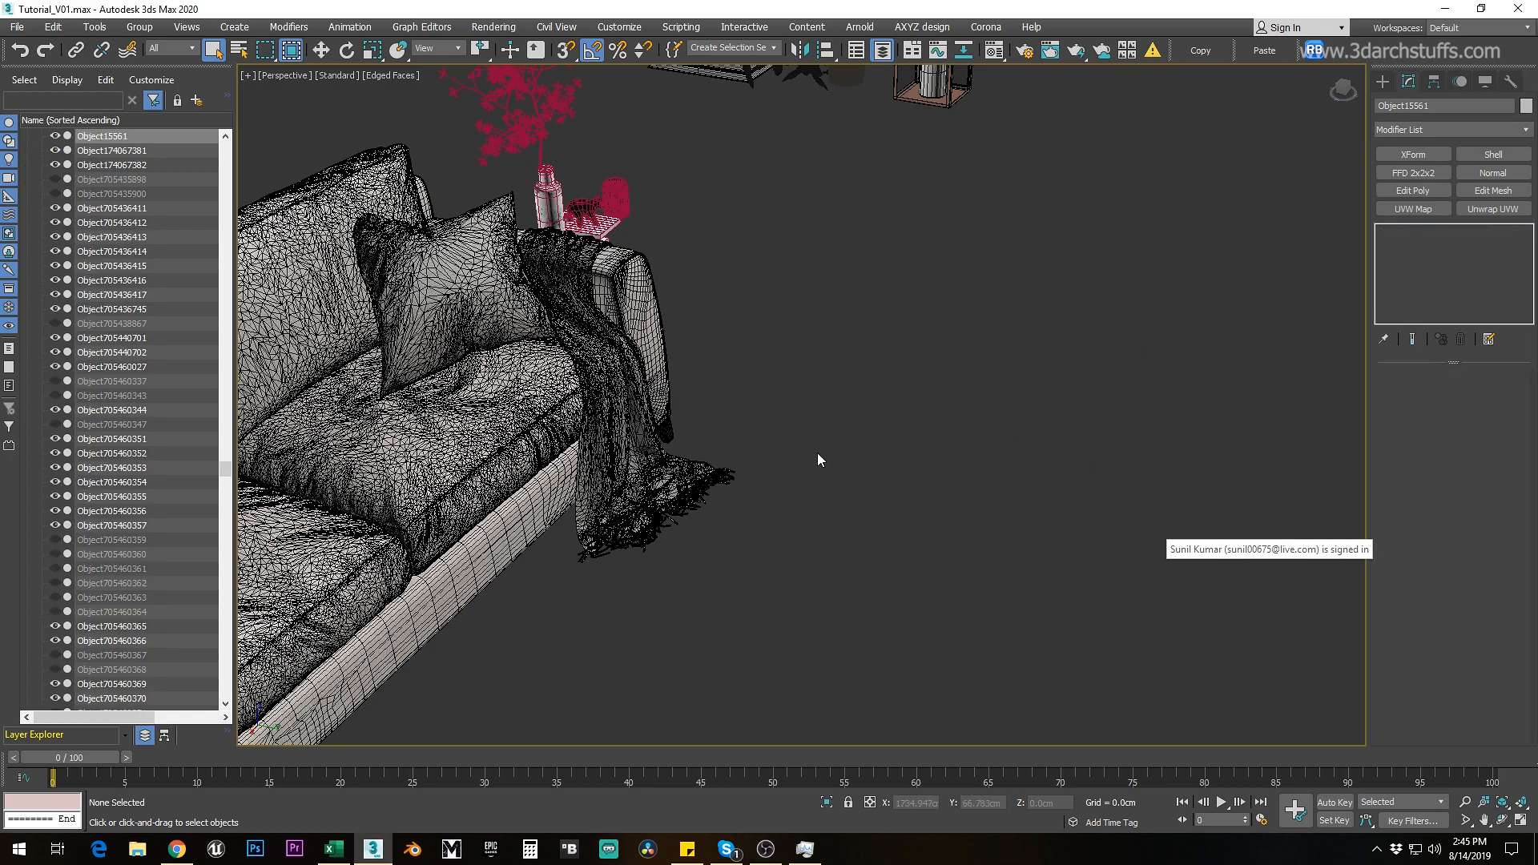
Step: Isolate the fringed throw blanket draped over the sofa's arm
{"action": "left_click", "coordinate": [705, 481]}
{"action": "key", "text": "alt+q"}
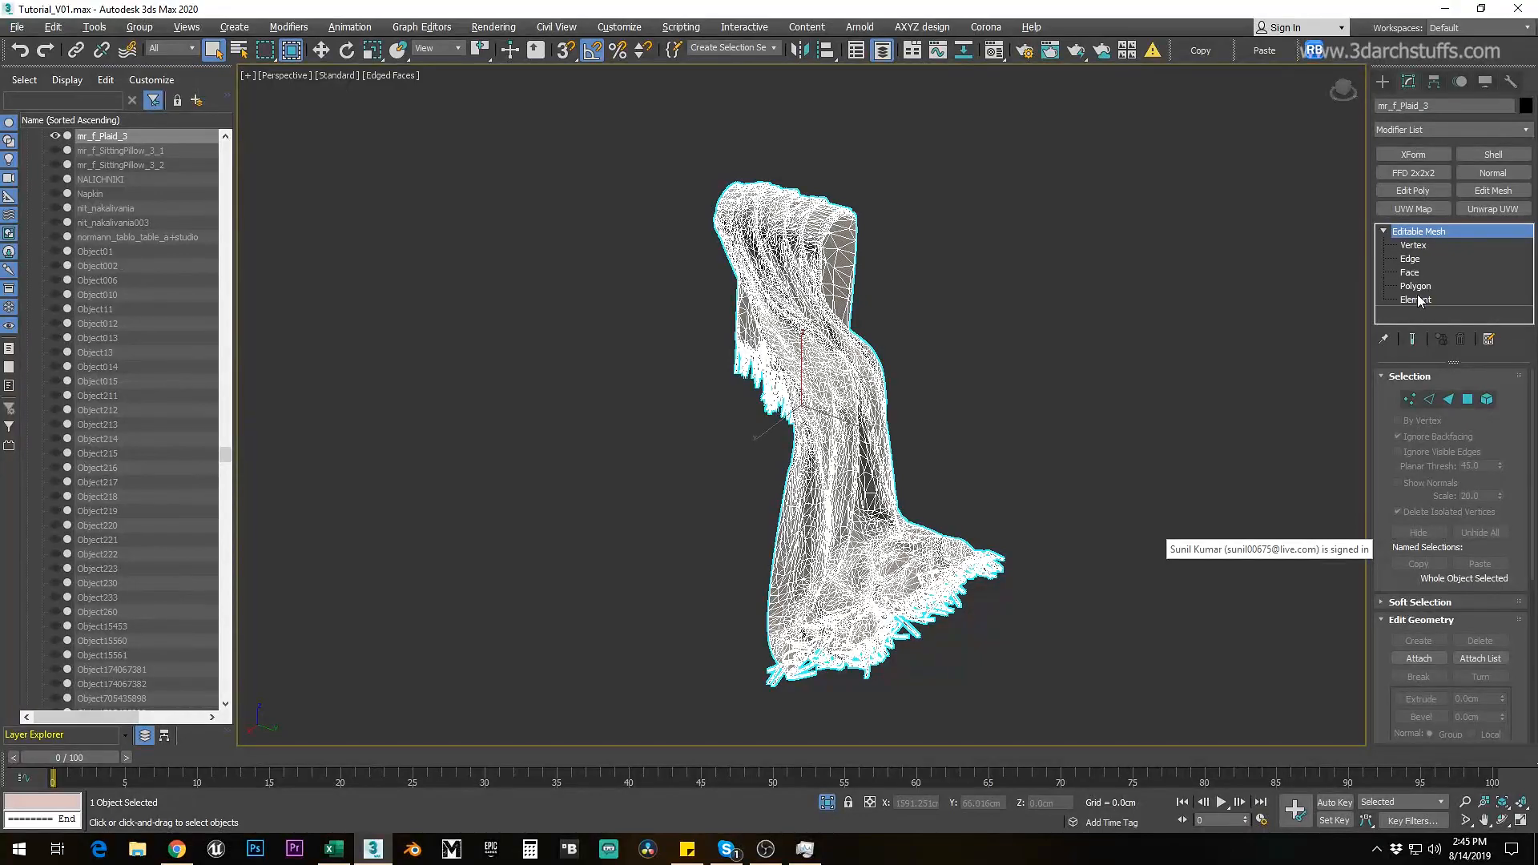
Step: Select the fringe strands of the throw blanket as elements and detach them into a separate object
{"action": "left_click", "coordinate": [1415, 286]}
{"action": "middle_click_drag", "start_coordinate": [1123, 476], "coordinate": [1019, 251]}
{"action": "left_click", "coordinate": [1401, 298]}
{"action": "middle_click_drag", "start_coordinate": [877, 378], "coordinate": [980, 383], "text": "alt"}
{"action": "key", "text": "ctrl+i"}
{"action": "key", "text": "ctrl+i"}
{"action": "middle_click_drag", "start_coordinate": [917, 497], "coordinate": [802, 401], "text": "alt"}
{"action": "key", "text": "ctrl+d"}
{"action": "left_click", "coordinate": [824, 432]}
Step: Switch to polygon selection and detach the corner patch just above the blanket's lower fringe as a separate object
{"action": "scroll", "coordinate": [803, 401], "scroll_direction": "up", "scroll_amount": 3}
{"action": "left_click_drag", "start_coordinate": [859, 319], "coordinate": [789, 370]}
{"action": "left_click", "coordinate": [1430, 286]}
{"action": "left_click", "coordinate": [888, 362]}
{"action": "left_click_drag", "start_coordinate": [701, 459], "coordinate": [703, 458]}
{"action": "middle_click_drag", "start_coordinate": [703, 459], "coordinate": [820, 507], "text": "alt"}
{"action": "key", "text": "ctrl+d"}
{"action": "left_click", "coordinate": [819, 433]}
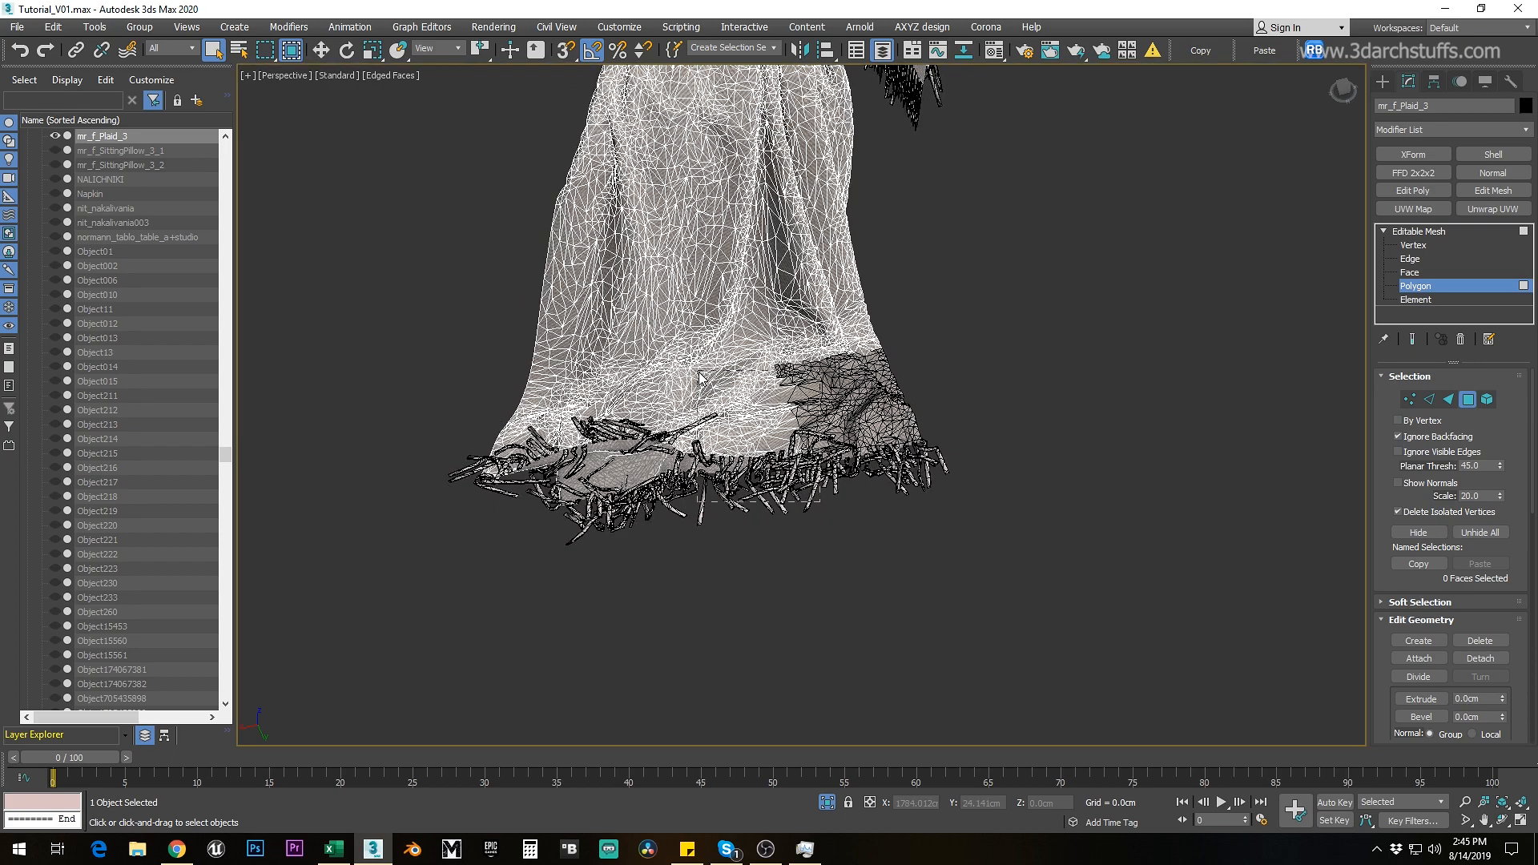
Step: Detach the remaining polygon patches along the blanket's lower hem, moving across to the opposite corner, as separate objects
{"action": "left_click_drag", "start_coordinate": [700, 378], "coordinate": [757, 449]}
{"action": "key", "text": "ctrl+d"}
{"action": "left_click", "coordinate": [819, 432]}
{"action": "left_click_drag", "start_coordinate": [686, 485], "coordinate": [769, 519]}
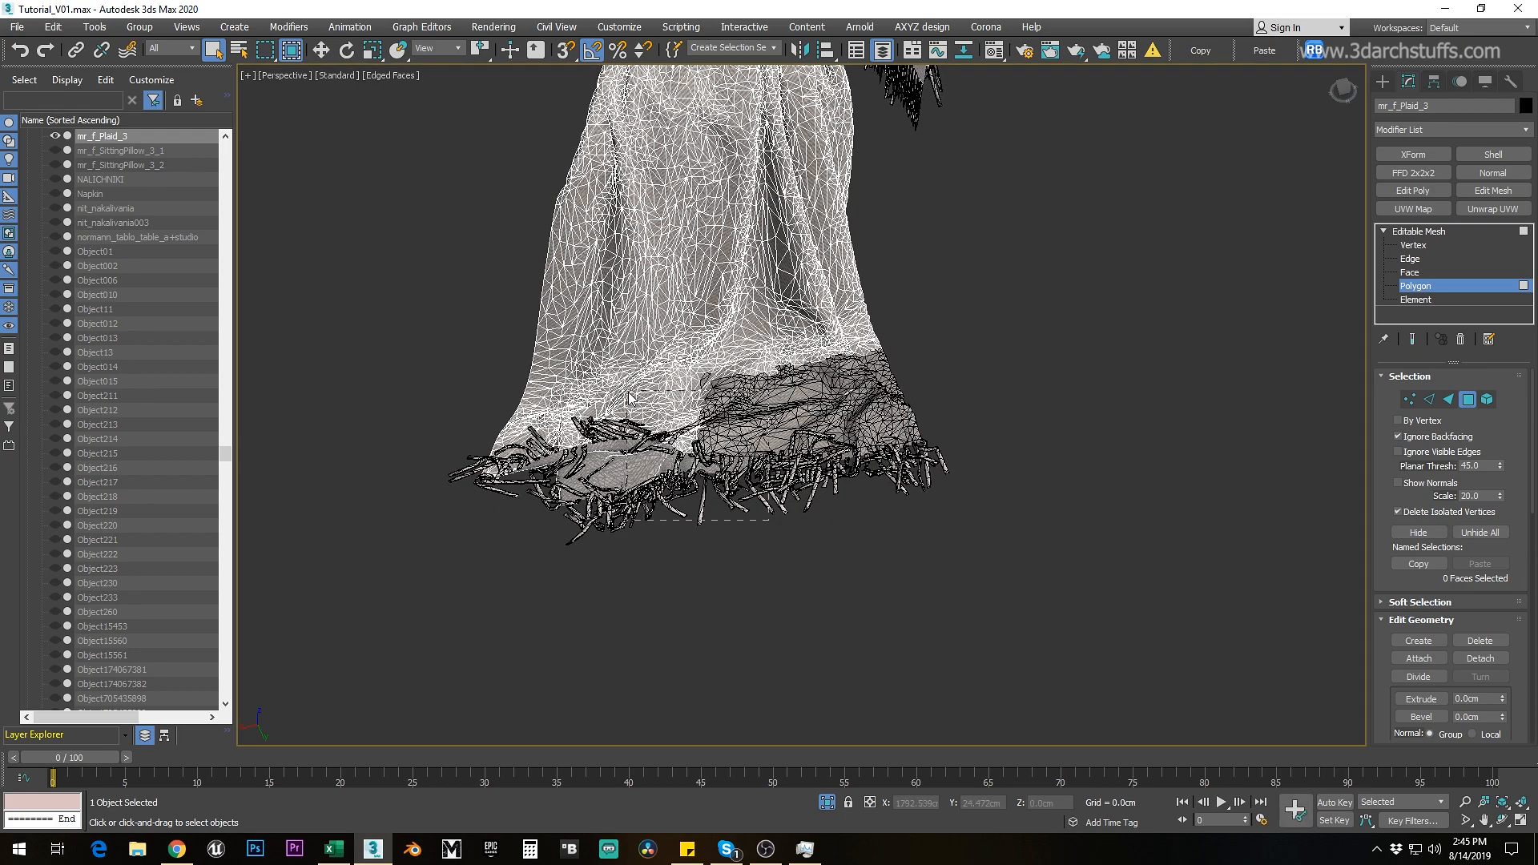
{"action": "key", "text": "ctrl+d"}
{"action": "left_click", "coordinate": [819, 433]}
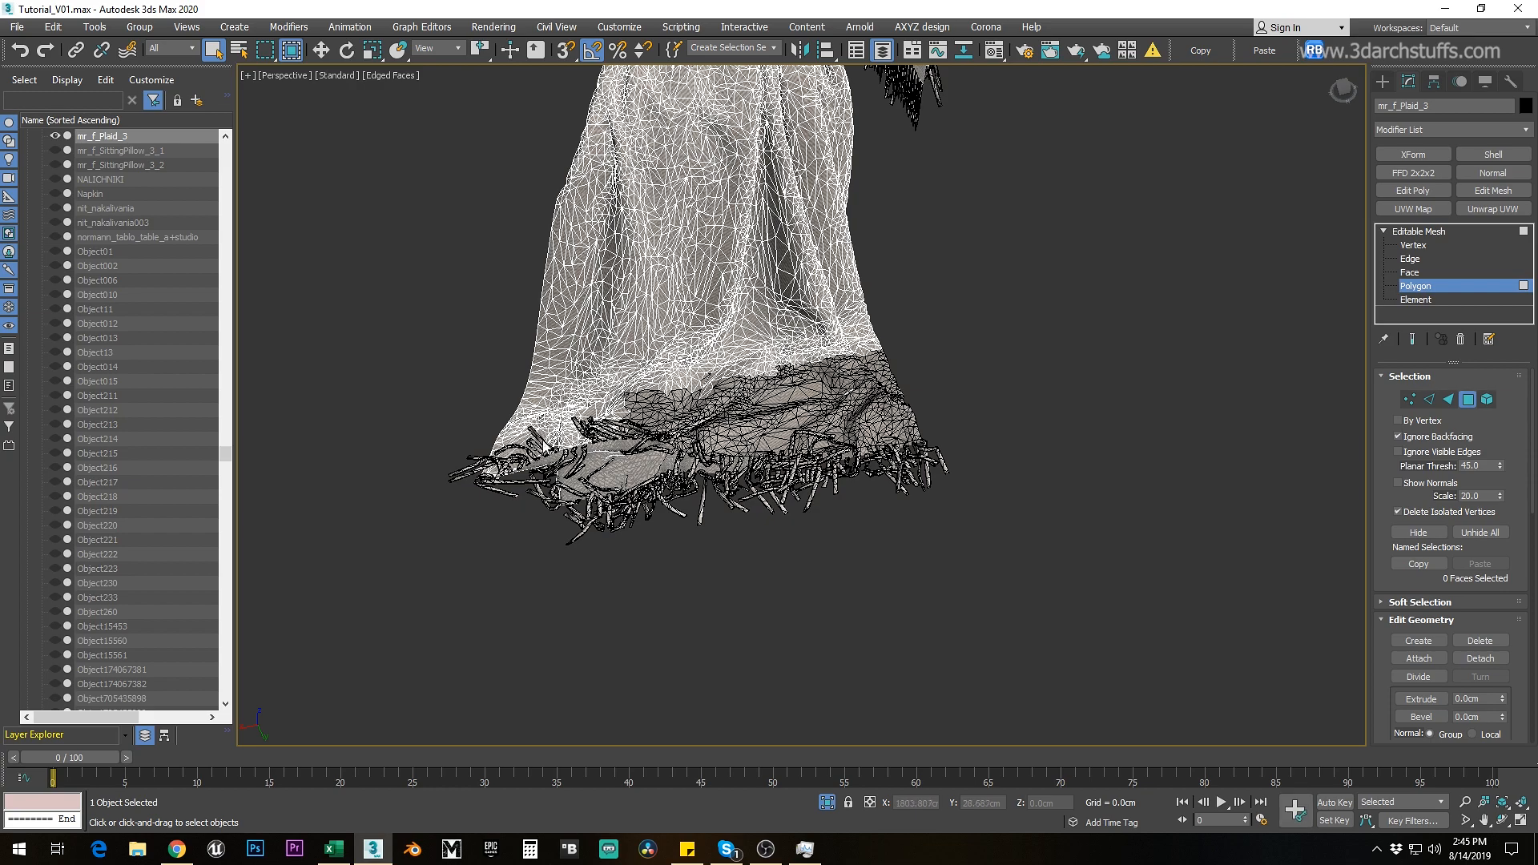
{"action": "left_click_drag", "start_coordinate": [628, 340], "coordinate": [628, 341]}
{"action": "key", "text": "ctrl+d"}
{"action": "key", "text": "Return"}
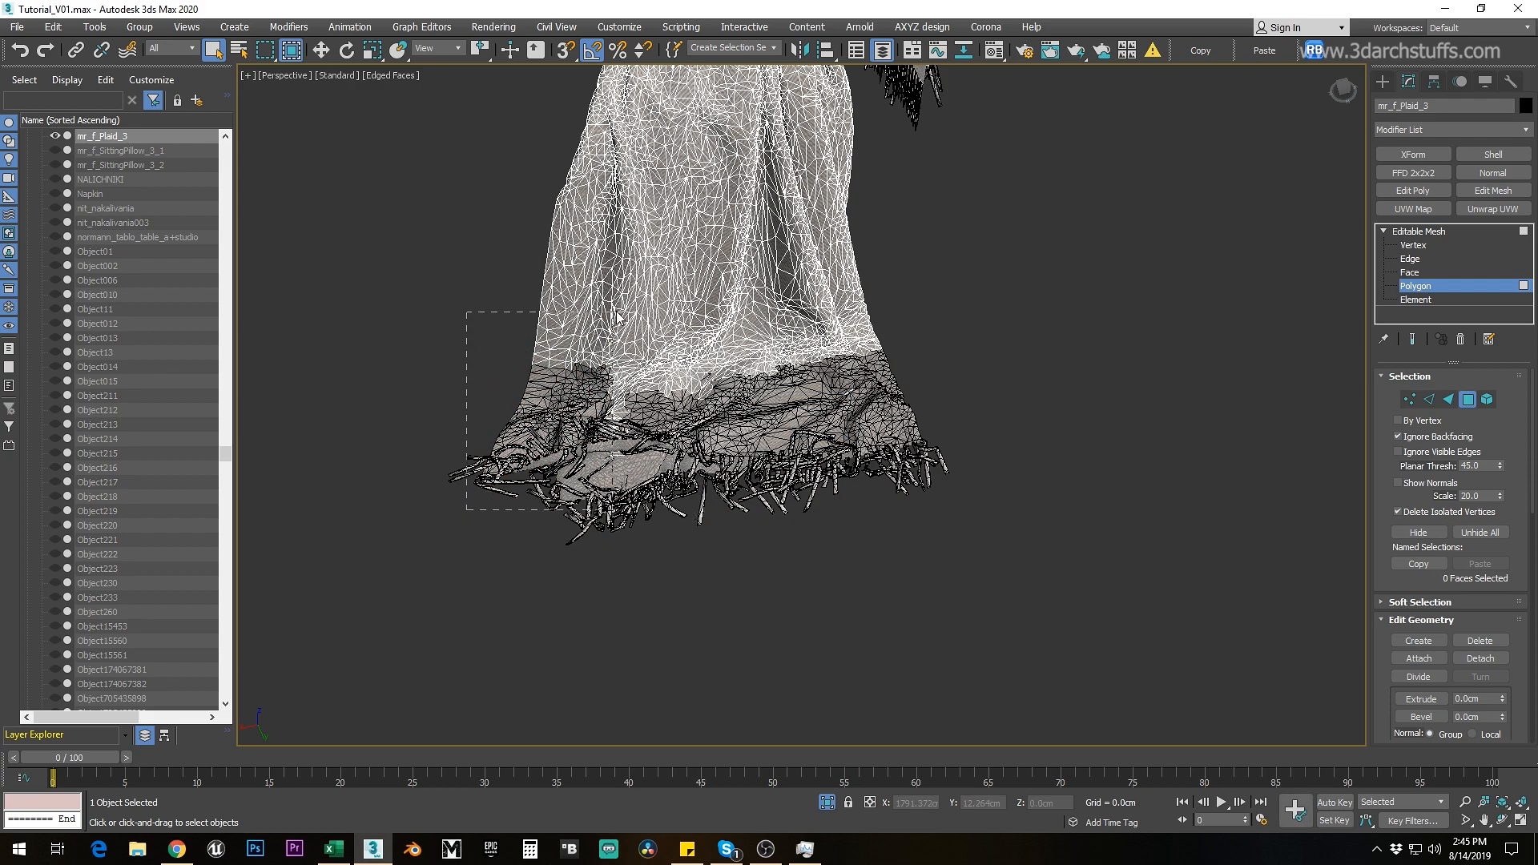
Step: Detach the patches at both side edges just above the blanket's lower hem as separate objects
{"action": "key", "text": "ctrl+d"}
{"action": "left_click", "coordinate": [821, 432]}
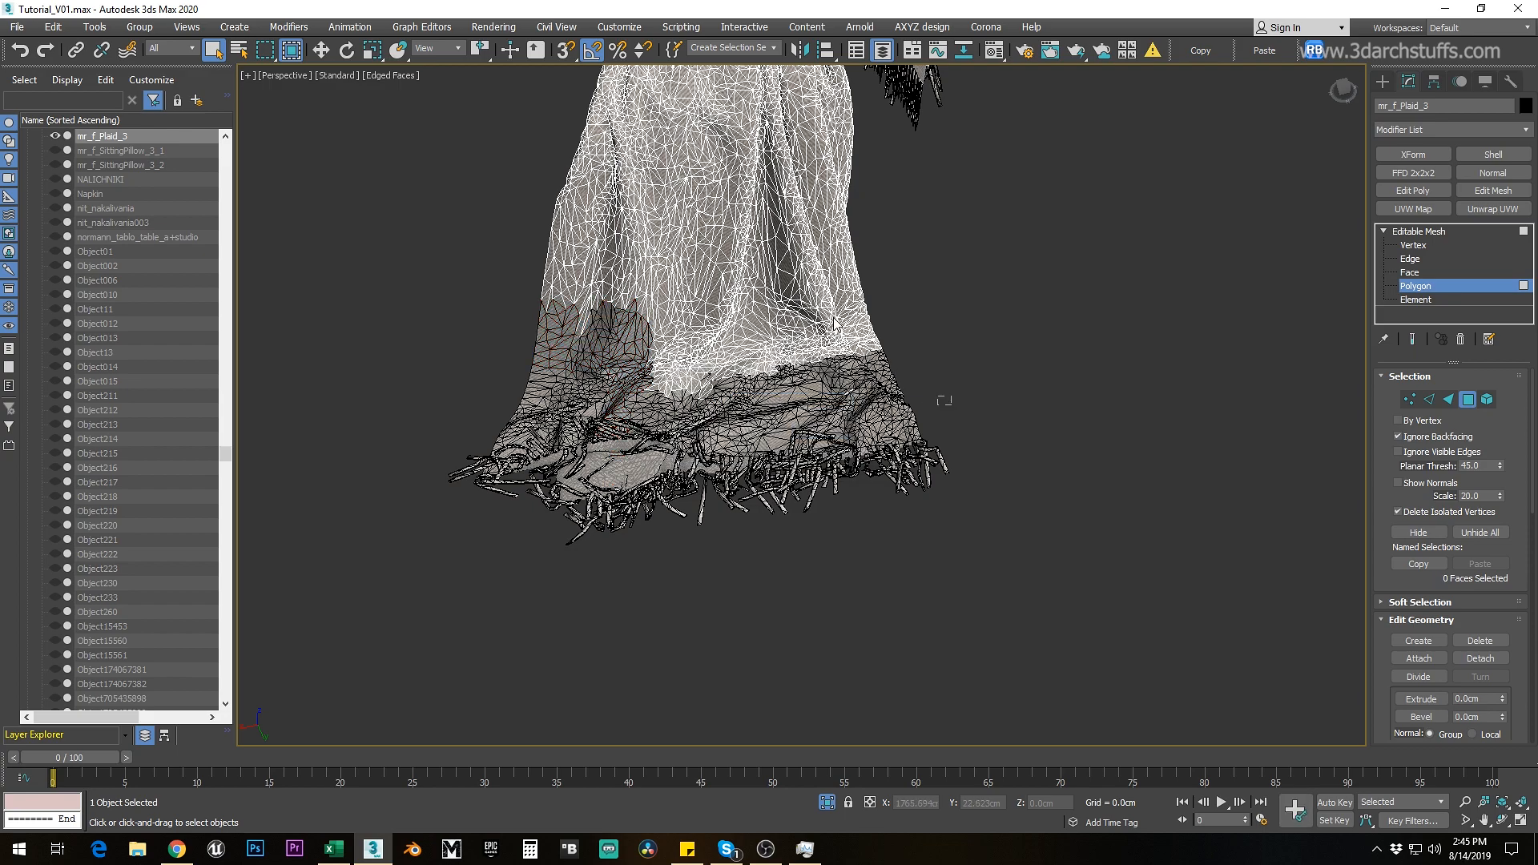
{"action": "left_click_drag", "start_coordinate": [770, 267], "coordinate": [770, 264]}
{"action": "key", "text": "ctrl+d"}
{"action": "left_click", "coordinate": [823, 432]}
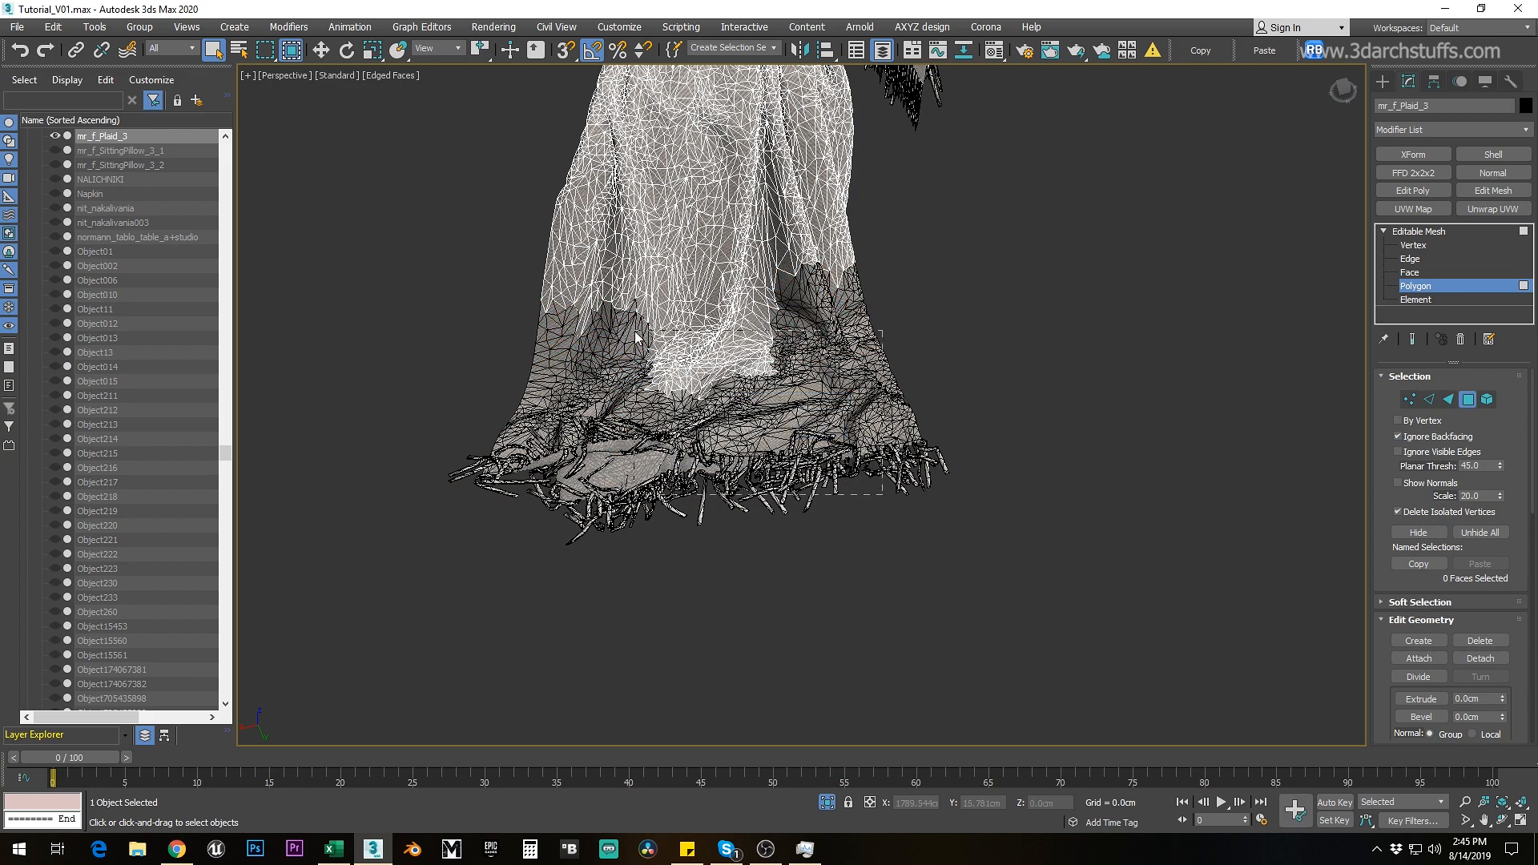
Step: Detach the middle patches between the two side edges above the blanket's lower hem as separate objects
{"action": "key", "text": "ctrl+d"}
{"action": "left_click", "coordinate": [814, 430]}
{"action": "middle_click_drag", "start_coordinate": [695, 317], "coordinate": [793, 449]}
{"action": "left_click_drag", "start_coordinate": [776, 493], "coordinate": [777, 493]}
{"action": "key", "text": "ctrl+d"}
{"action": "left_click", "coordinate": [824, 431]}
{"action": "left_click_drag", "start_coordinate": [745, 350], "coordinate": [868, 472]}
{"action": "key", "text": "ctrl+d"}
{"action": "left_click", "coordinate": [825, 431]}
Step: Detach the next two patches further up the blanket's long front drop as separate objects
{"action": "left_click_drag", "start_coordinate": [986, 439], "coordinate": [841, 310]}
{"action": "key", "text": "ctrl+d"}
{"action": "left_click", "coordinate": [825, 432]}
{"action": "left_click_drag", "start_coordinate": [652, 258], "coordinate": [832, 378]}
{"action": "key", "text": "ctrl+d"}
{"action": "left_click", "coordinate": [825, 432]}
Step: Detach both halves of the following band on the blanket's front drop as separate objects
{"action": "middle_click_drag", "start_coordinate": [848, 333], "coordinate": [759, 449]}
{"action": "left_click_drag", "start_coordinate": [939, 483], "coordinate": [738, 319]}
{"action": "key", "text": "ctrl+d"}
{"action": "left_click", "coordinate": [825, 432]}
{"action": "left_click_drag", "start_coordinate": [544, 483], "coordinate": [753, 323]}
{"action": "key", "text": "ctrl+d"}
{"action": "left_click", "coordinate": [825, 432]}
Step: Detach three more polygon patches from the upper part of the blanket's front drop as separate objects
{"action": "middle_click_drag", "start_coordinate": [789, 417], "coordinate": [726, 466], "text": "alt"}
{"action": "left_click_drag", "start_coordinate": [891, 436], "coordinate": [725, 292]}
{"action": "key", "text": "ctrl+d"}
{"action": "left_click", "coordinate": [811, 433]}
{"action": "left_click_drag", "start_coordinate": [549, 453], "coordinate": [739, 302]}
{"action": "key", "text": "ctrl+d"}
{"action": "key", "text": "Return"}
{"action": "key", "text": "ctrl+d"}
{"action": "left_click", "coordinate": [812, 431]}
Step: Detach the two patches near the top of the front drop, below the bend over the sofa arm, as separate objects
{"action": "middle_click_drag", "start_coordinate": [734, 385], "coordinate": [819, 383], "text": "alt"}
{"action": "left_click_drag", "start_coordinate": [661, 369], "coordinate": [754, 245]}
{"action": "key", "text": "ctrl+d"}
{"action": "left_click", "coordinate": [812, 431]}
{"action": "middle_click_drag", "start_coordinate": [872, 350], "coordinate": [873, 368], "text": "alt"}
{"action": "left_click_drag", "start_coordinate": [873, 366], "coordinate": [751, 252]}
{"action": "key", "text": "ctrl+d"}
{"action": "left_click", "coordinate": [816, 430]}
Step: Detach three polygon patches at the lower end of the blanket's short back drop as separate objects
{"action": "middle_click_drag", "start_coordinate": [841, 360], "coordinate": [696, 353], "text": "alt"}
{"action": "left_click_drag", "start_coordinate": [680, 623], "coordinate": [924, 456]}
{"action": "key", "text": "ctrl+d"}
{"action": "left_click", "coordinate": [841, 431]}
{"action": "left_click_drag", "start_coordinate": [697, 632], "coordinate": [881, 370]}
{"action": "key", "text": "ctrl+d"}
{"action": "left_click", "coordinate": [830, 432]}
{"action": "left_click_drag", "start_coordinate": [1069, 621], "coordinate": [884, 398]}
{"action": "key", "text": "ctrl+d"}
{"action": "left_click", "coordinate": [830, 432]}
Step: Detach the patches on both sides of the back drop's middle section as separate objects
{"action": "left_click_drag", "start_coordinate": [1105, 479], "coordinate": [875, 289]}
{"action": "key", "text": "ctrl+d"}
{"action": "left_click", "coordinate": [821, 431]}
{"action": "left_click_drag", "start_coordinate": [668, 521], "coordinate": [890, 280]}
{"action": "key", "text": "ctrl+d"}
{"action": "left_click", "coordinate": [822, 431]}
{"action": "key", "text": "ctrl+d"}
{"action": "left_click", "coordinate": [822, 430]}
Step: Detach the leftover band across the back drop and the patches directly above it as separate objects
{"action": "middle_click_drag", "start_coordinate": [822, 431], "coordinate": [971, 417], "text": "alt"}
{"action": "left_click_drag", "start_coordinate": [985, 635], "coordinate": [729, 295]}
{"action": "key", "text": "ctrl+d"}
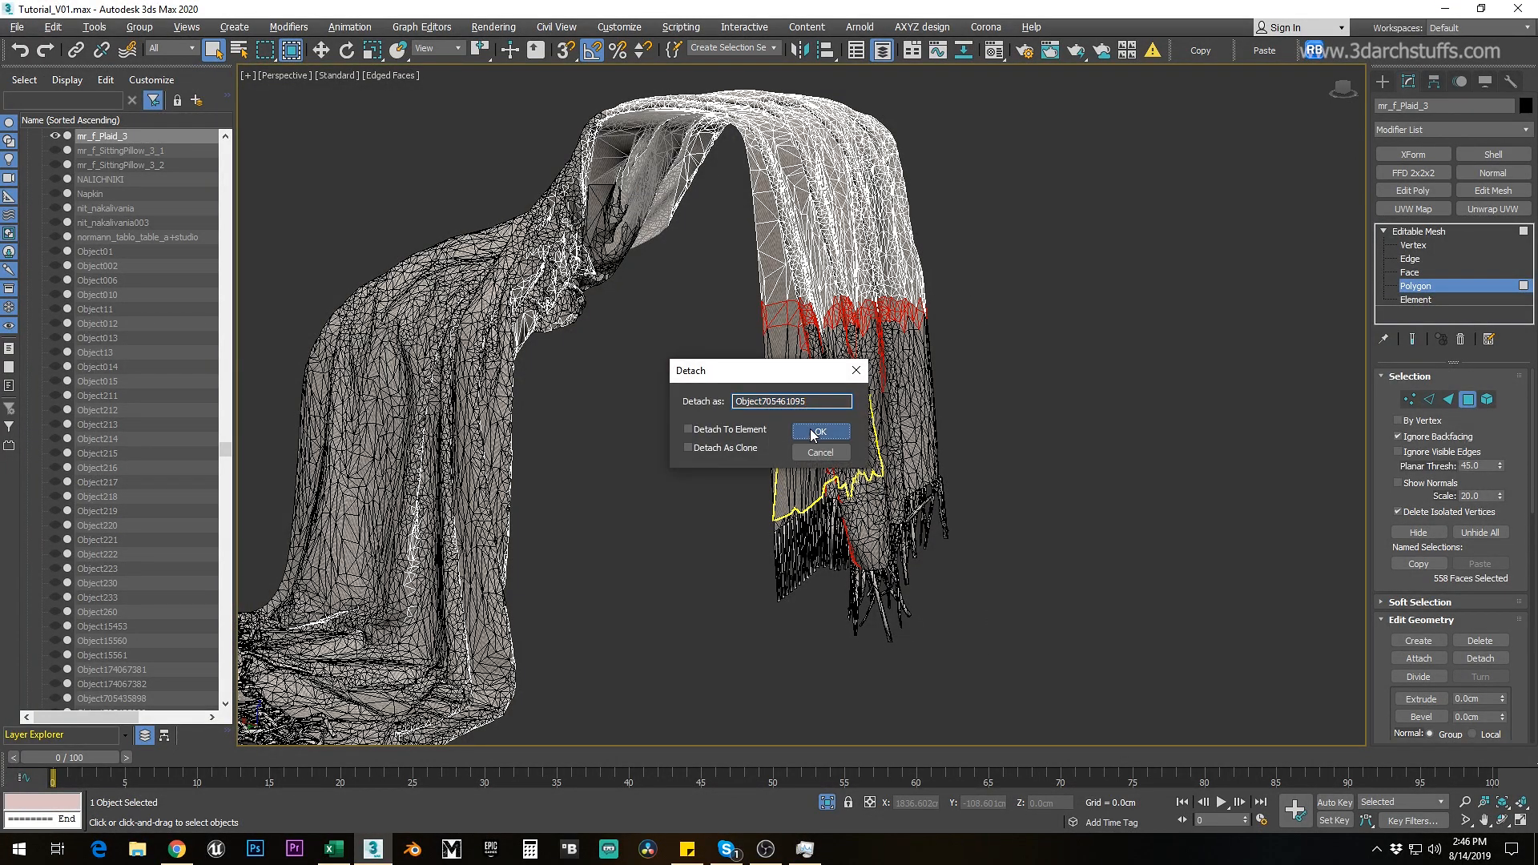
{"action": "left_click", "coordinate": [812, 430]}
{"action": "key", "text": "ctrl+d"}
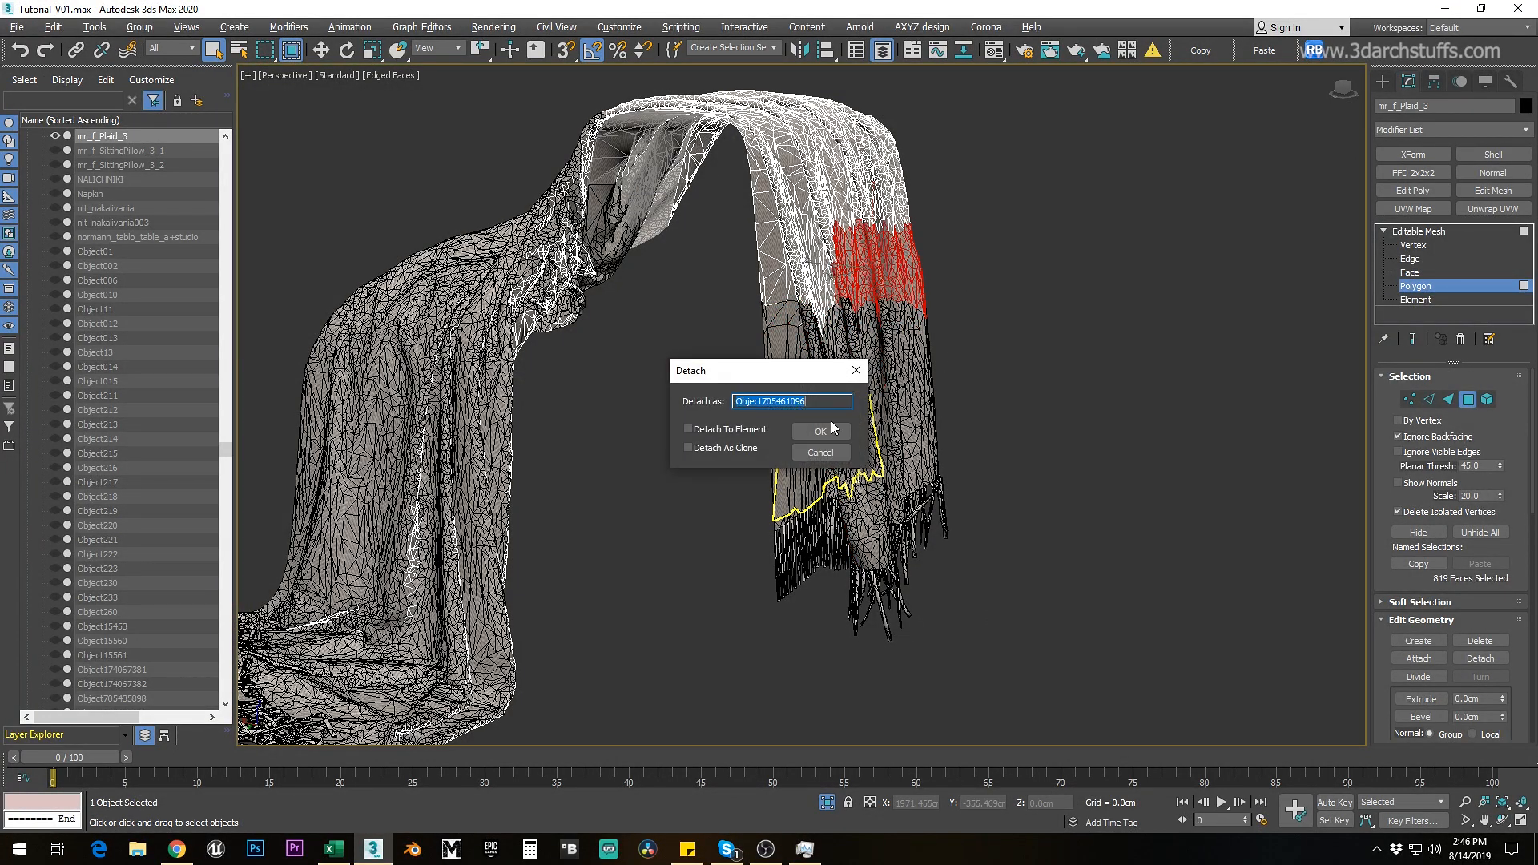
{"action": "left_click", "coordinate": [817, 430]}
{"action": "key", "text": "ctrl+d"}
{"action": "left_click", "coordinate": [812, 430]}
Step: Detach the uppermost patches of the back drop, up to the blanket's bend, as separate objects
{"action": "middle_click_drag", "start_coordinate": [809, 347], "coordinate": [891, 380], "text": "alt"}
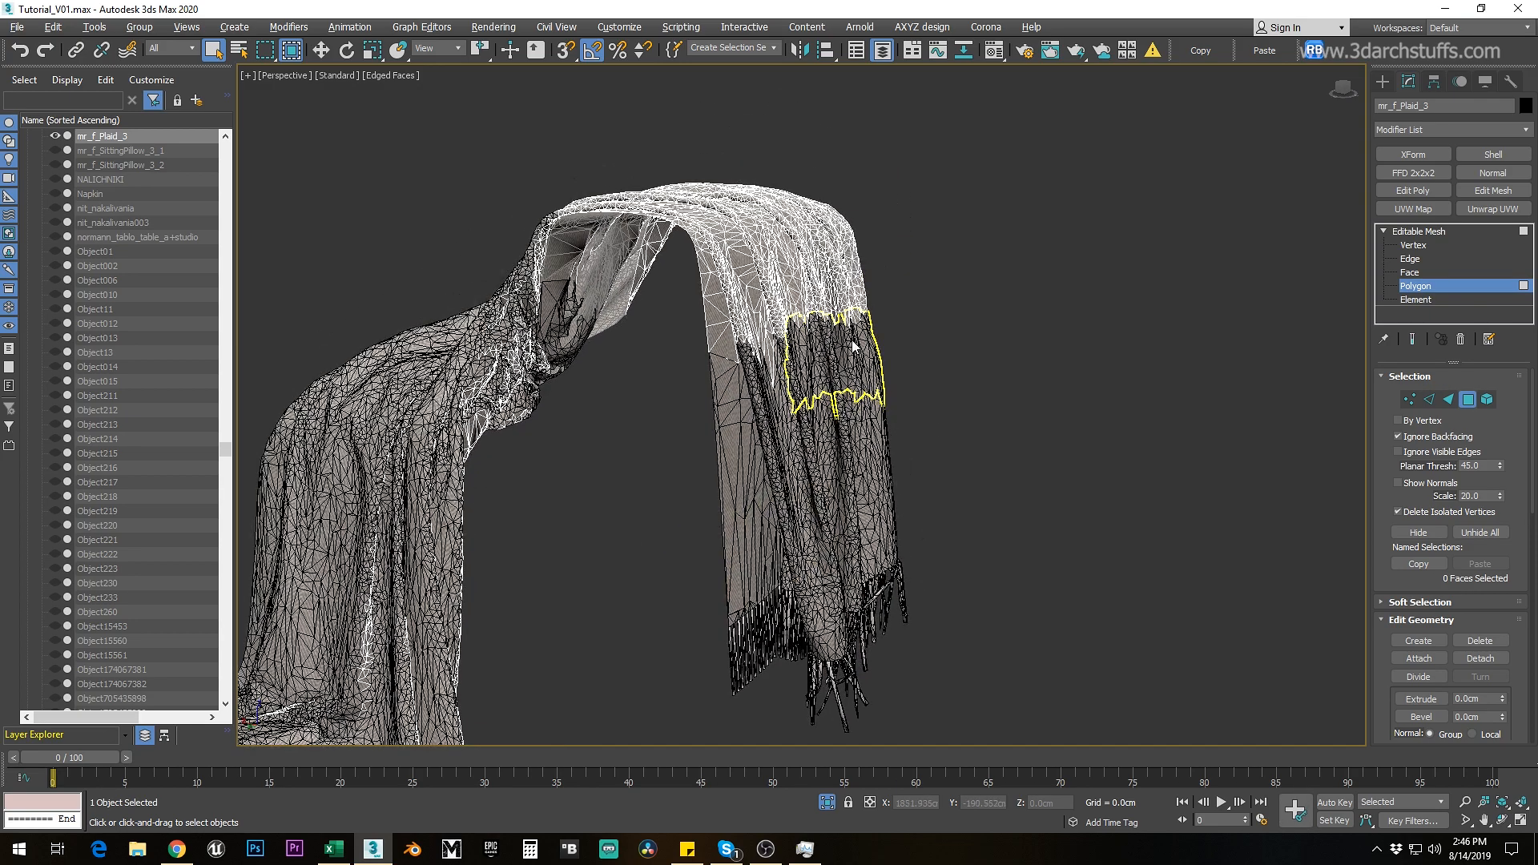
{"action": "key", "text": "ctrl+d"}
{"action": "left_click_drag", "start_coordinate": [776, 218], "coordinate": [792, 259]}
{"action": "left_click", "coordinate": [820, 433]}
{"action": "key", "text": "ctrl+d"}
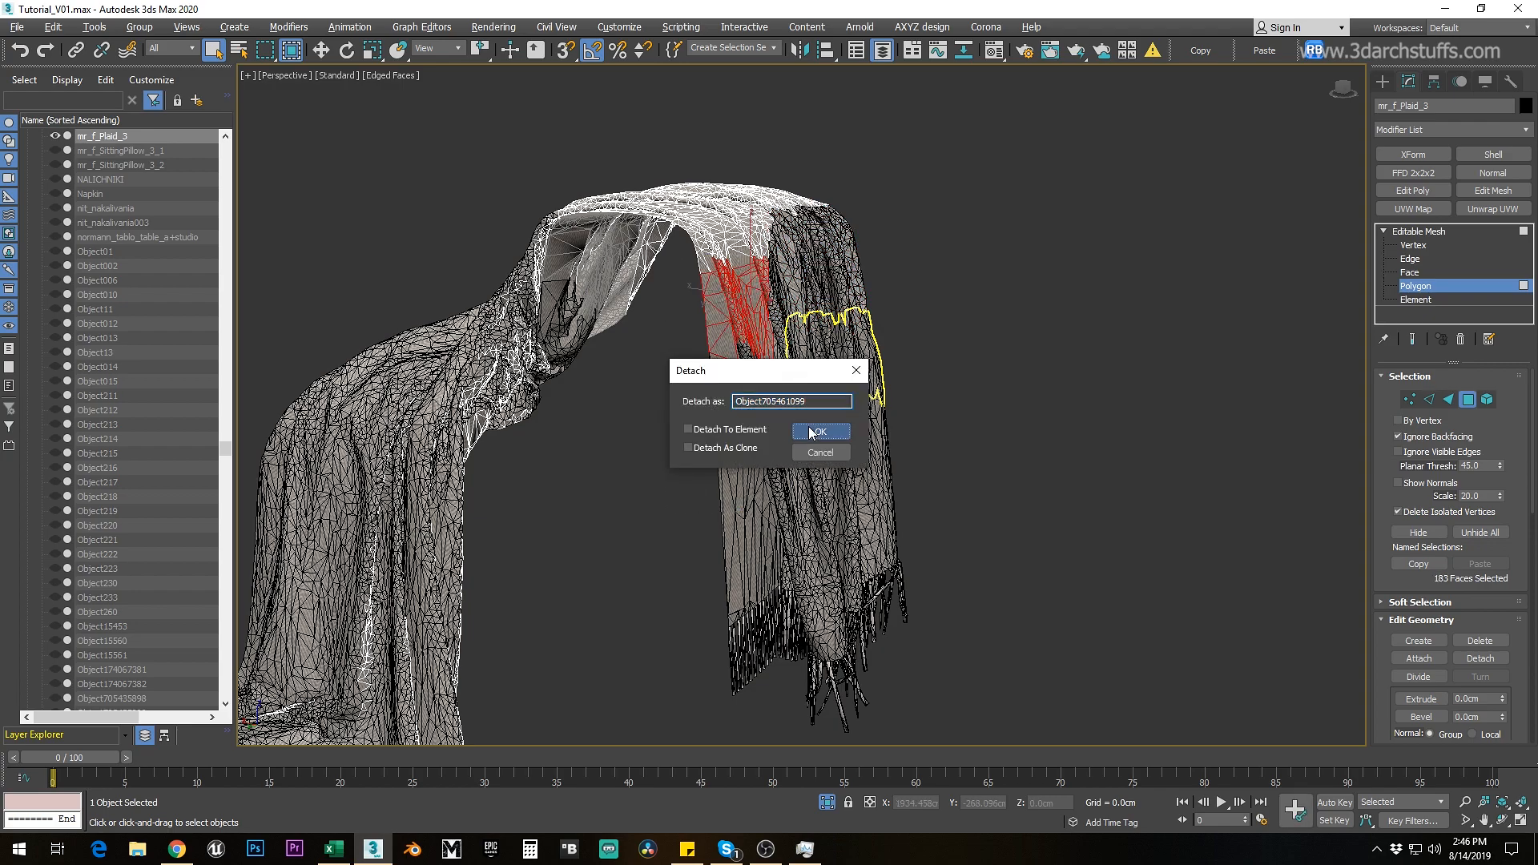
{"action": "left_click", "coordinate": [810, 430]}
Step: Turn off Ignore Backfacing and detach the strip where the blanket bends into its back drop as a separate object
{"action": "middle_click_drag", "start_coordinate": [753, 338], "coordinate": [815, 355], "text": "alt"}
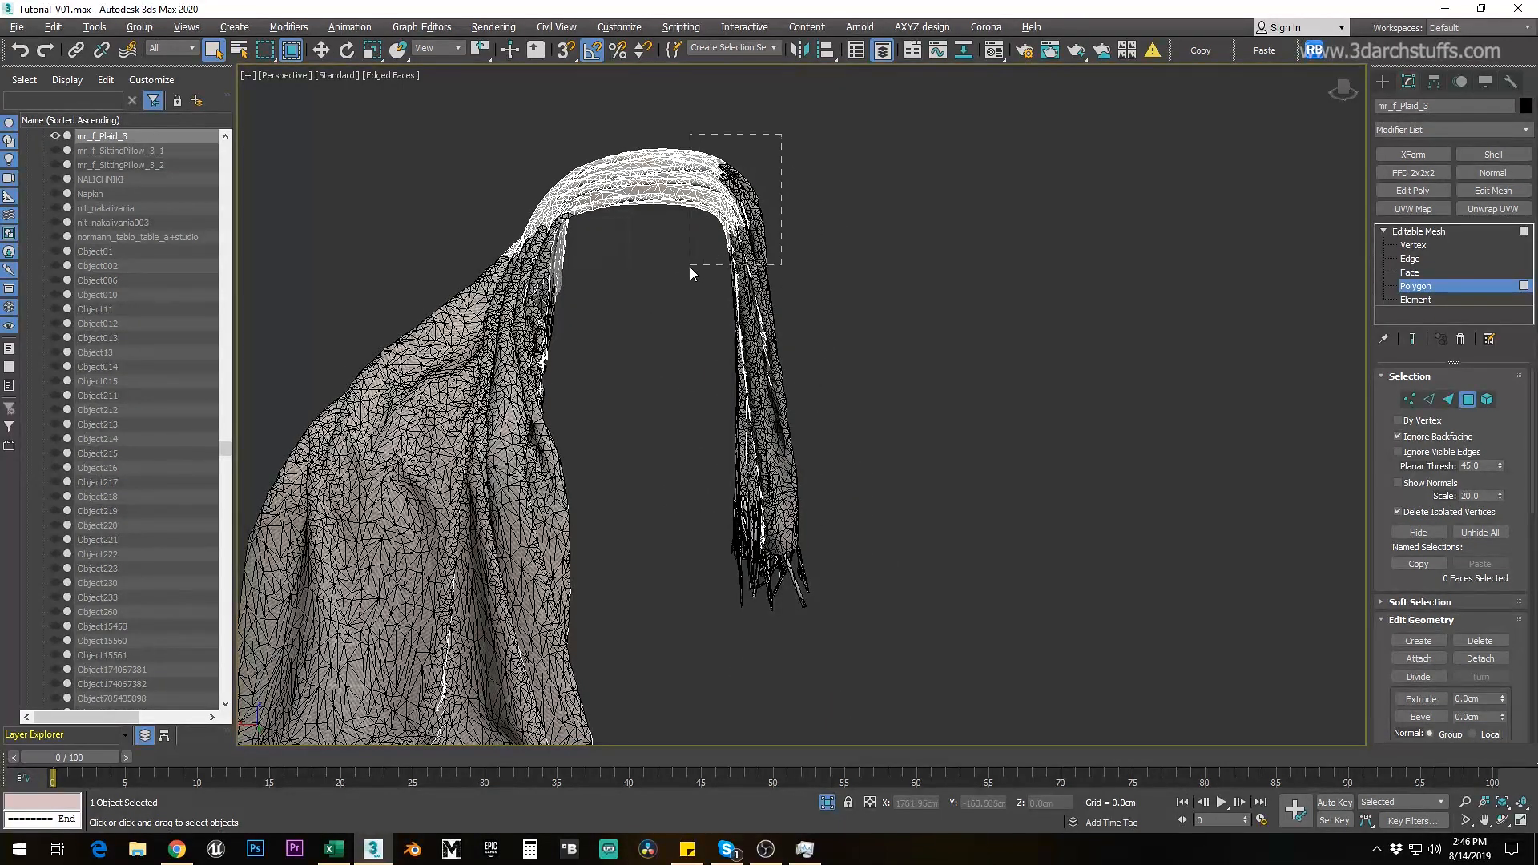
{"action": "left_click_drag", "start_coordinate": [690, 594], "coordinate": [689, 593]}
{"action": "left_click", "coordinate": [834, 644]}
{"action": "left_click", "coordinate": [1400, 437]}
{"action": "left_click_drag", "start_coordinate": [679, 257], "coordinate": [680, 257]}
{"action": "key", "text": "ctrl+d"}
{"action": "left_click", "coordinate": [817, 432]}
Step: Detach the next crosswise strip of the blanket's top section as a separate object
{"action": "mouse_move", "coordinate": [716, 457]}
{"action": "middle_mouse_down", "text": "alt"}
{"action": "mouse_move", "coordinate": [745, 357]}
{"action": "mouse_move", "coordinate": [757, 405]}
{"action": "mouse_move", "coordinate": [726, 469]}
{"action": "middle_mouse_up", "text": "alt"}
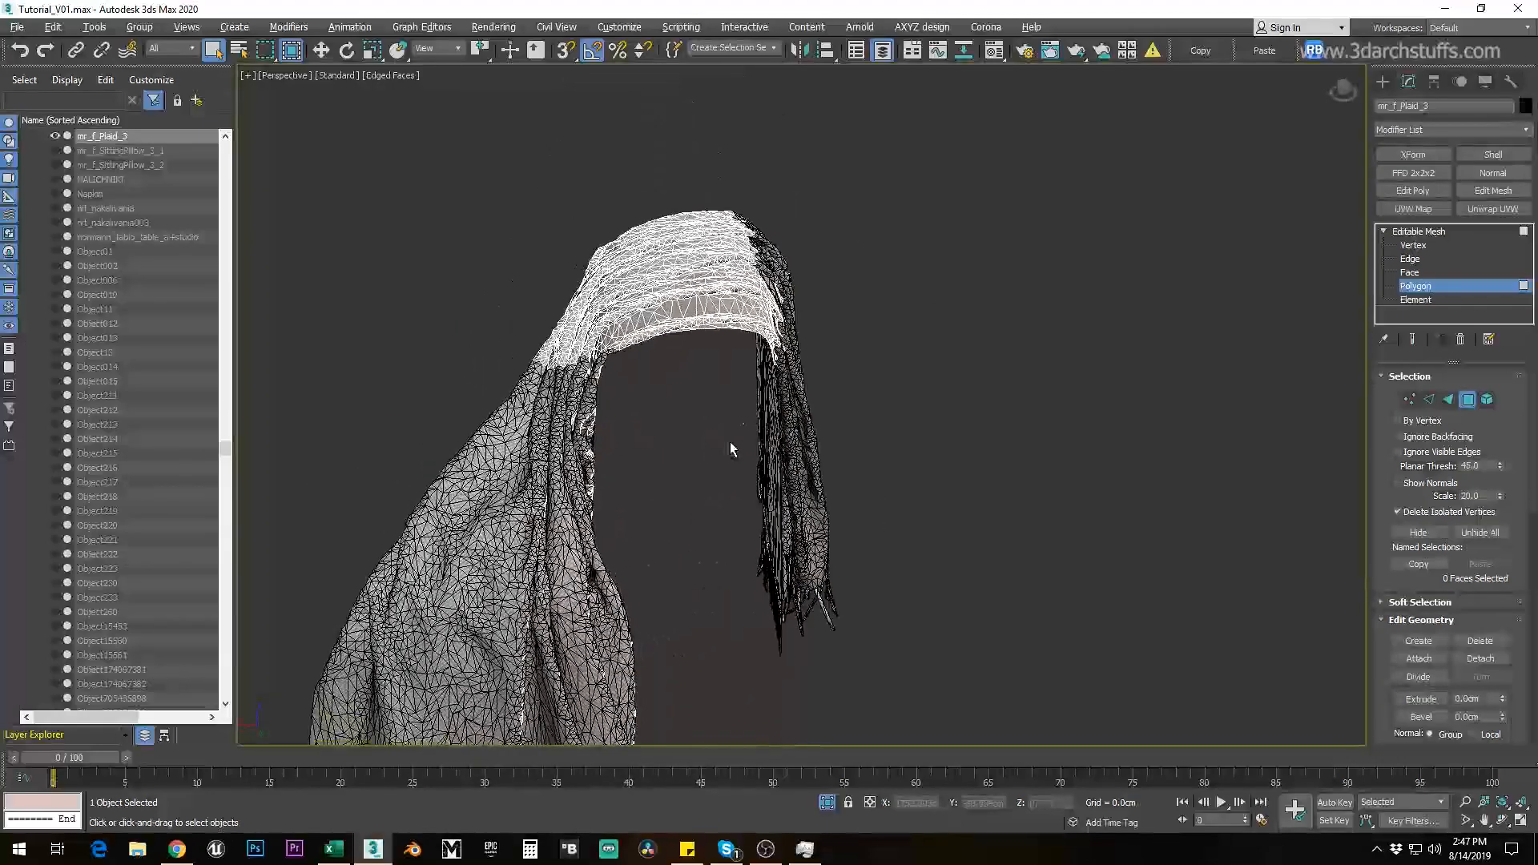
{"action": "left_click_drag", "start_coordinate": [897, 439], "coordinate": [897, 439]}
{"action": "key", "text": "ctrl+d"}
{"action": "left_click", "coordinate": [829, 435]}
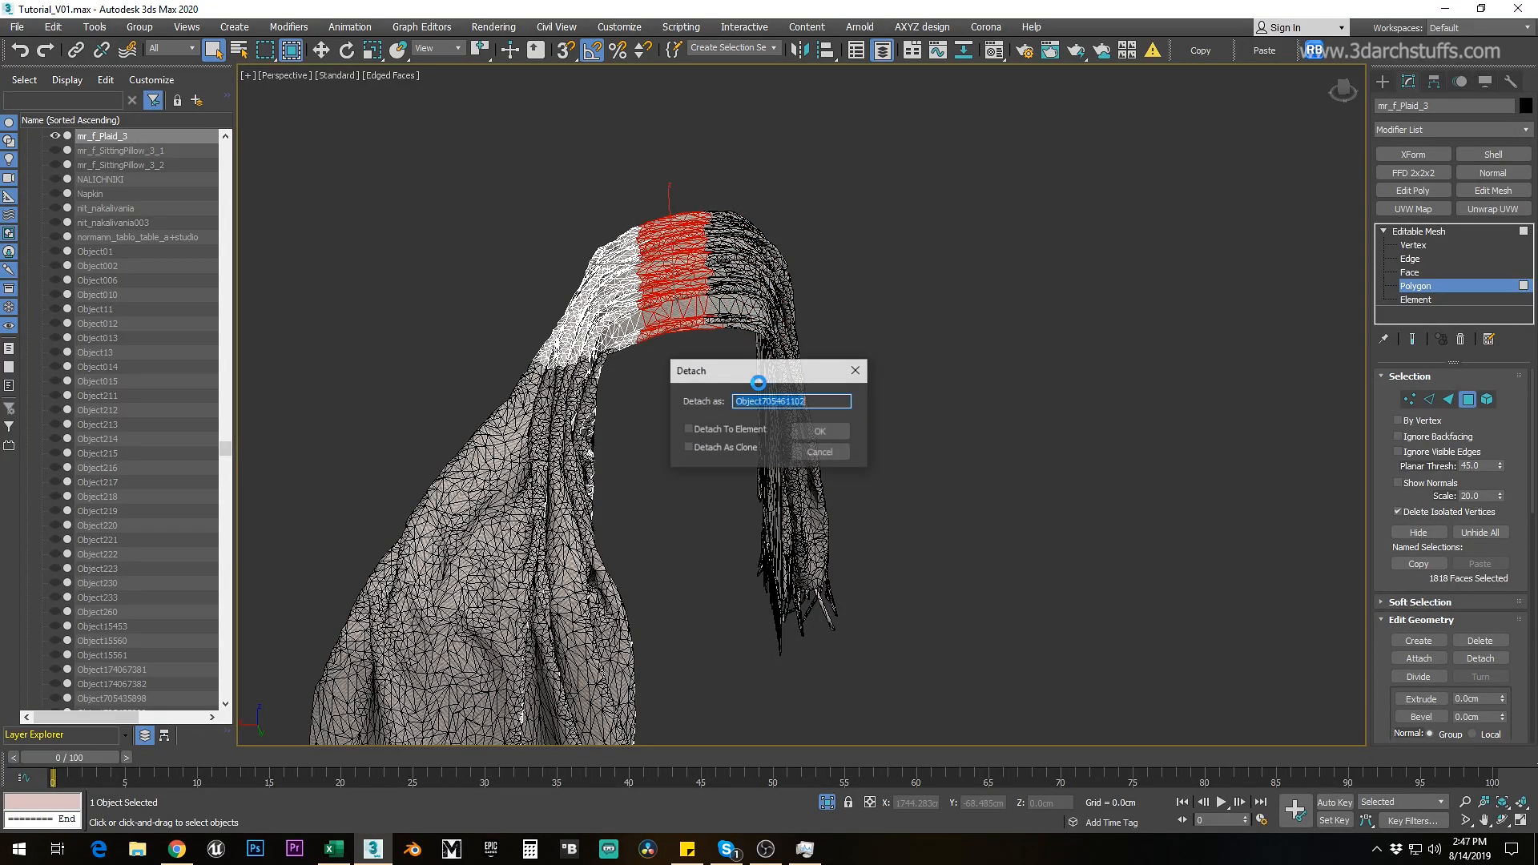
{"action": "middle_click_drag", "start_coordinate": [822, 421], "coordinate": [847, 238], "text": "alt"}
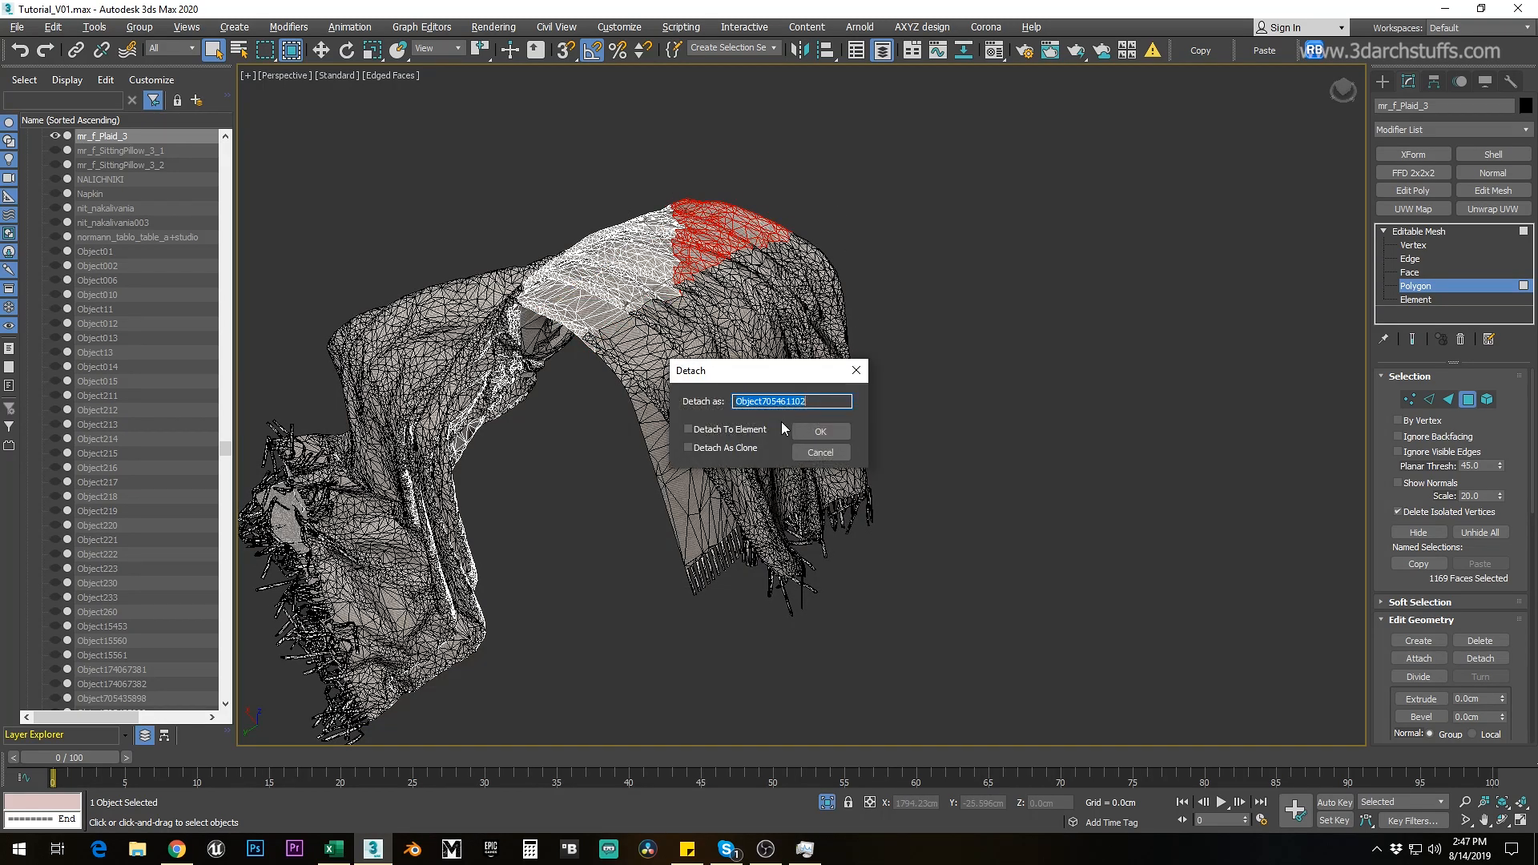
Step: Detach the rest of the blanket's top section in patches as separate objects
{"action": "middle_click_drag", "start_coordinate": [810, 435], "coordinate": [625, 312], "text": "alt"}
{"action": "left_click_drag", "start_coordinate": [750, 230], "coordinate": [662, 491]}
{"action": "left_click", "coordinate": [807, 431]}
{"action": "key", "text": "ctrl+d"}
{"action": "left_click", "coordinate": [806, 432]}
{"action": "left_click_drag", "start_coordinate": [628, 300], "coordinate": [747, 492]}
{"action": "left_click", "coordinate": [820, 431]}
Step: Detach the last leftover polygons along the blanket's folds and edges as separate objects
{"action": "middle_click_drag", "start_coordinate": [809, 425], "coordinate": [645, 335], "text": "alt"}
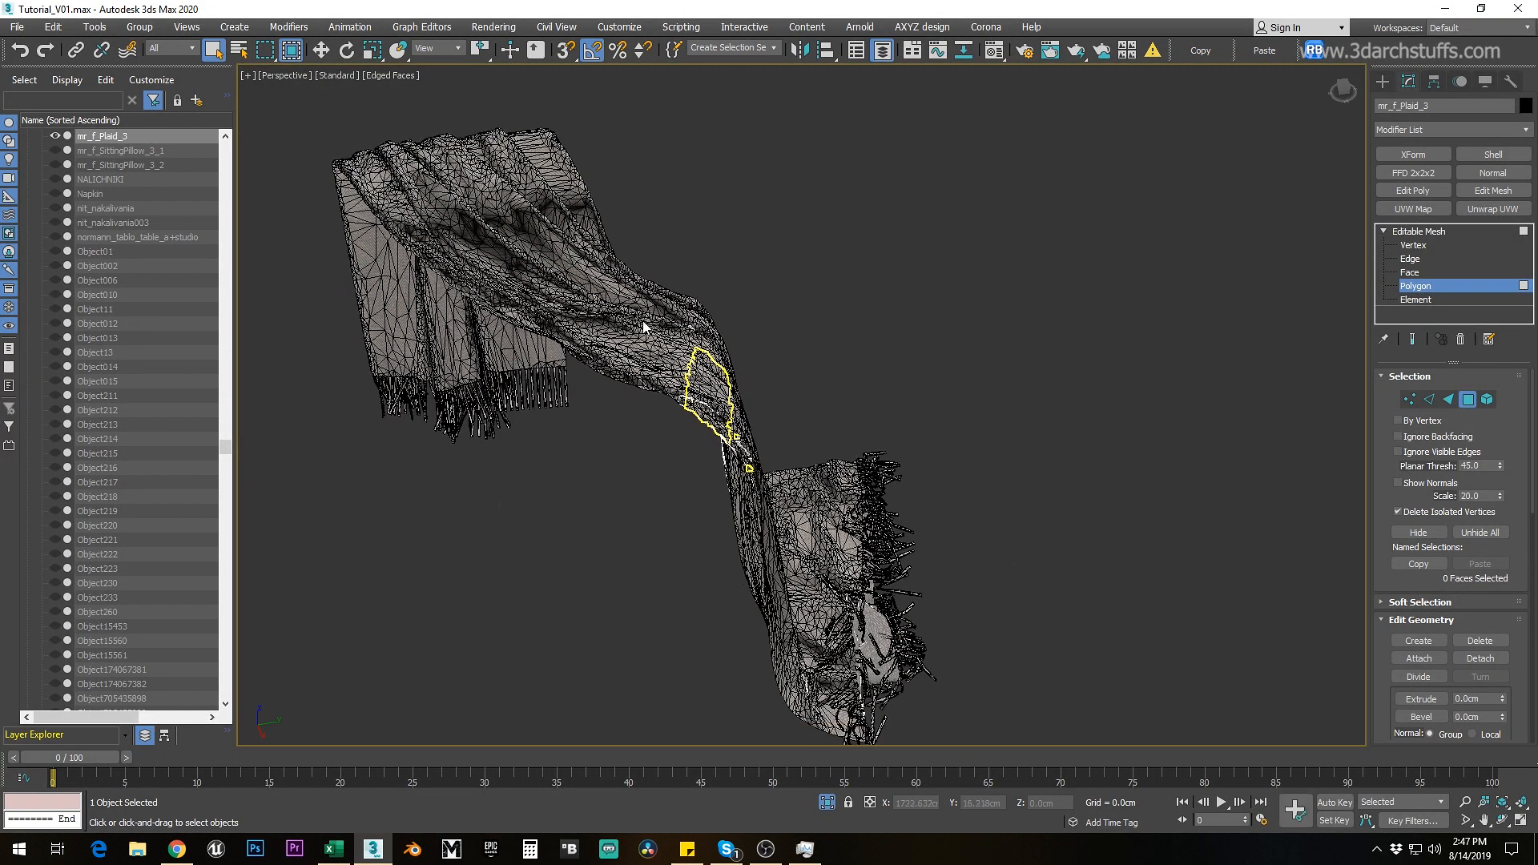
{"action": "key", "text": "ctrl+d"}
{"action": "left_click", "coordinate": [809, 432]}
{"action": "middle_click_drag", "start_coordinate": [802, 426], "coordinate": [636, 358], "text": "alt"}
{"action": "left_click_drag", "start_coordinate": [630, 358], "coordinate": [849, 514]}
{"action": "left_click", "coordinate": [820, 431]}
{"action": "middle_click_drag", "start_coordinate": [820, 436], "coordinate": [963, 412], "text": "alt"}
{"action": "key", "text": "ctrl+d"}
{"action": "left_click", "coordinate": [820, 431]}
{"action": "middle_click_drag", "start_coordinate": [821, 436], "coordinate": [1006, 518], "text": "alt"}
Step: Select the detached lower fringe object, detach part of its strands as a separate object and leave element editing
{"action": "key", "text": "ctrl+b"}
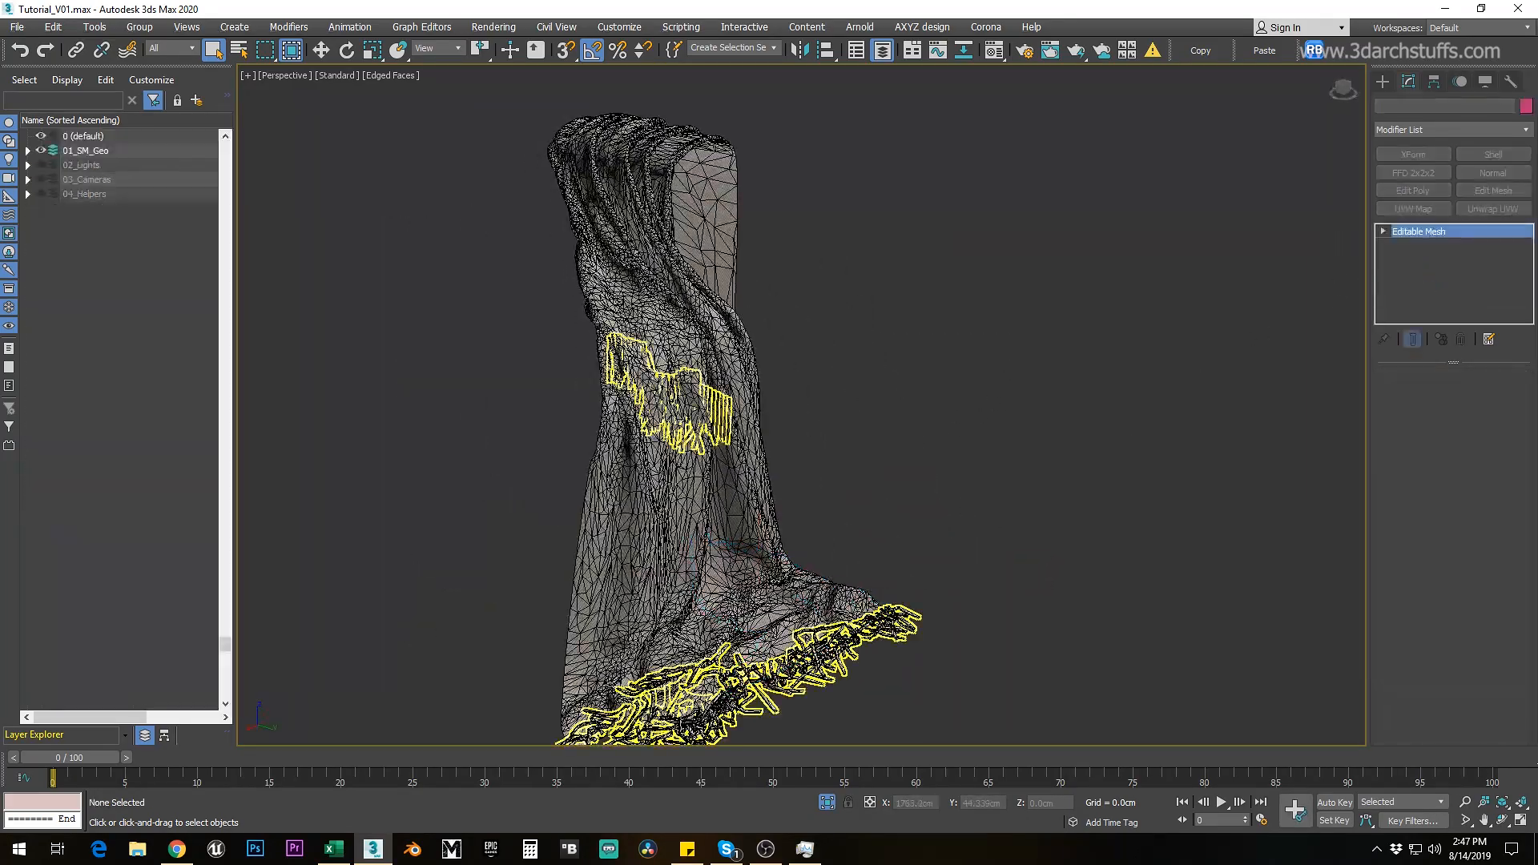
{"action": "left_click", "coordinate": [880, 625]}
{"action": "left_click", "coordinate": [1383, 231]}
{"action": "left_click", "coordinate": [1415, 299]}
{"action": "scroll", "coordinate": [1111, 404], "scroll_direction": "down", "scroll_amount": 5}
{"action": "key", "text": "ctrl+d"}
{"action": "left_click", "coordinate": [820, 432]}
{"action": "middle_click_drag", "start_coordinate": [841, 436], "coordinate": [1130, 369], "text": "alt"}
{"action": "left_click", "coordinate": [1416, 233]}
{"action": "middle_click_drag", "start_coordinate": [1249, 352], "coordinate": [1040, 497], "text": "alt"}
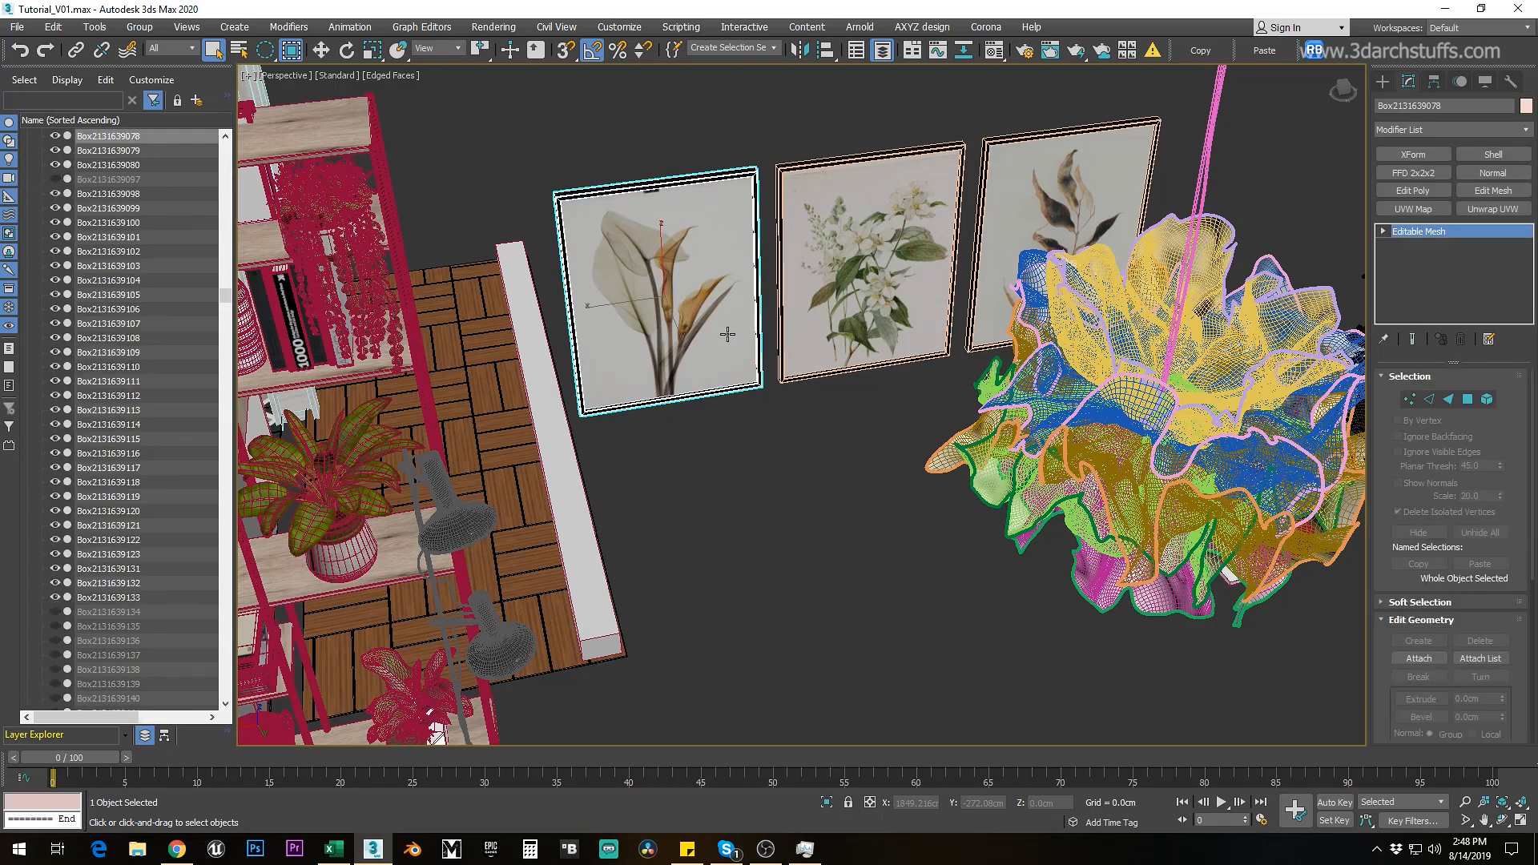
Step: Delete the three framed botanical prints beside the pendant lamp
{"action": "key", "text": "Delete"}
{"action": "left_click", "coordinate": [869, 273]}
{"action": "key", "text": "Delete"}
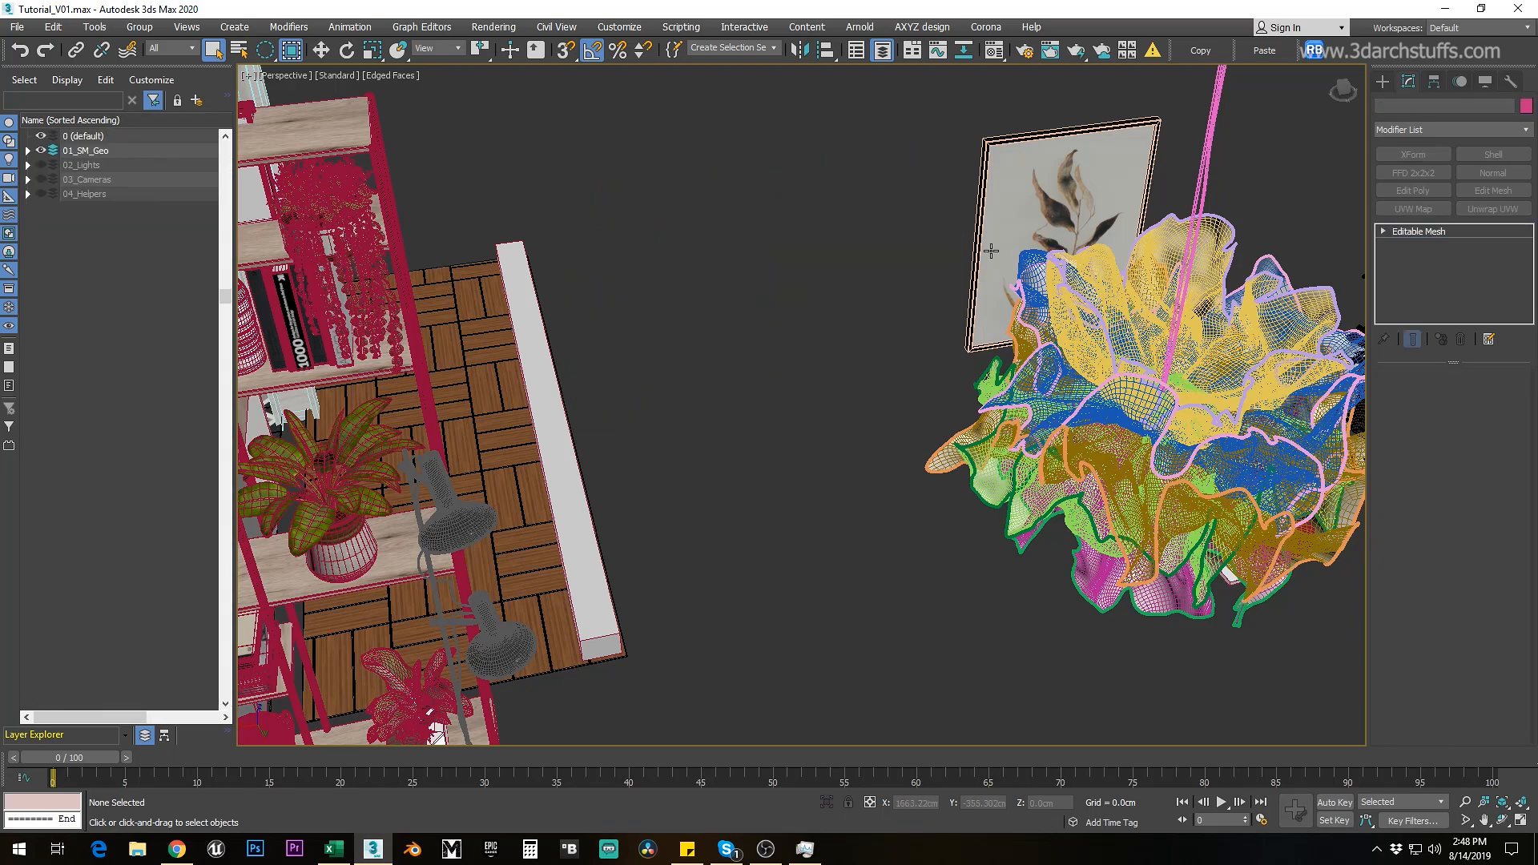
{"action": "left_click", "coordinate": [1041, 233]}
{"action": "key", "text": "Delete"}
Step: Delete the small decor pieces around the books, the Harry Potter book cover and the bear figurine
{"action": "middle_click_drag", "start_coordinate": [1065, 336], "coordinate": [640, 320]}
{"action": "scroll", "coordinate": [837, 393], "scroll_direction": "up", "scroll_amount": 6}
{"action": "left_click", "coordinate": [865, 375]}
{"action": "key", "text": "Delete"}
{"action": "left_click", "coordinate": [871, 436]}
{"action": "key", "text": "Delete"}
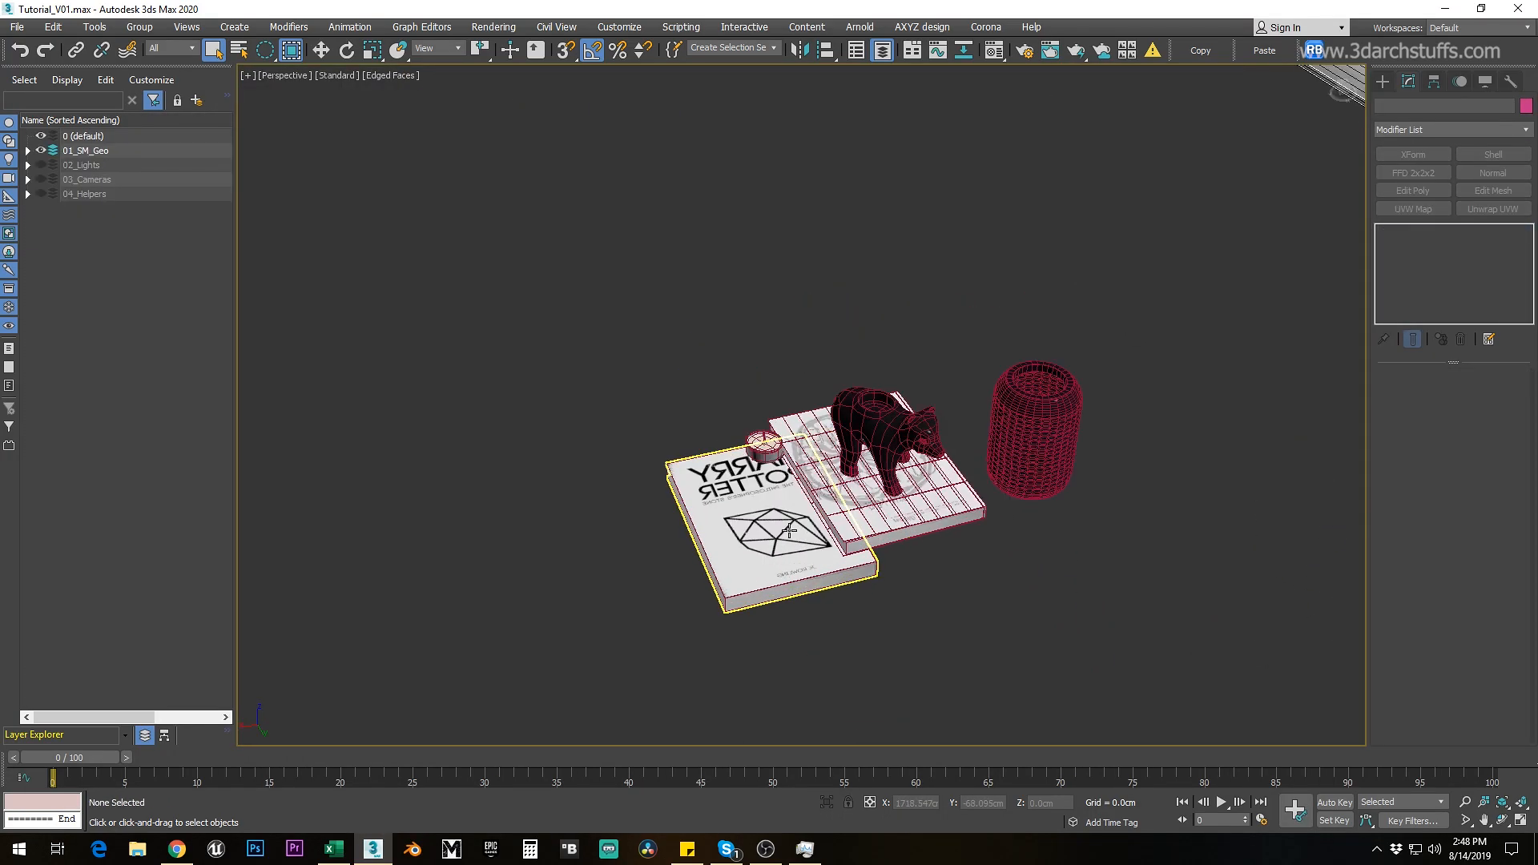
{"action": "left_click", "coordinate": [788, 530]}
{"action": "key", "text": "Delete"}
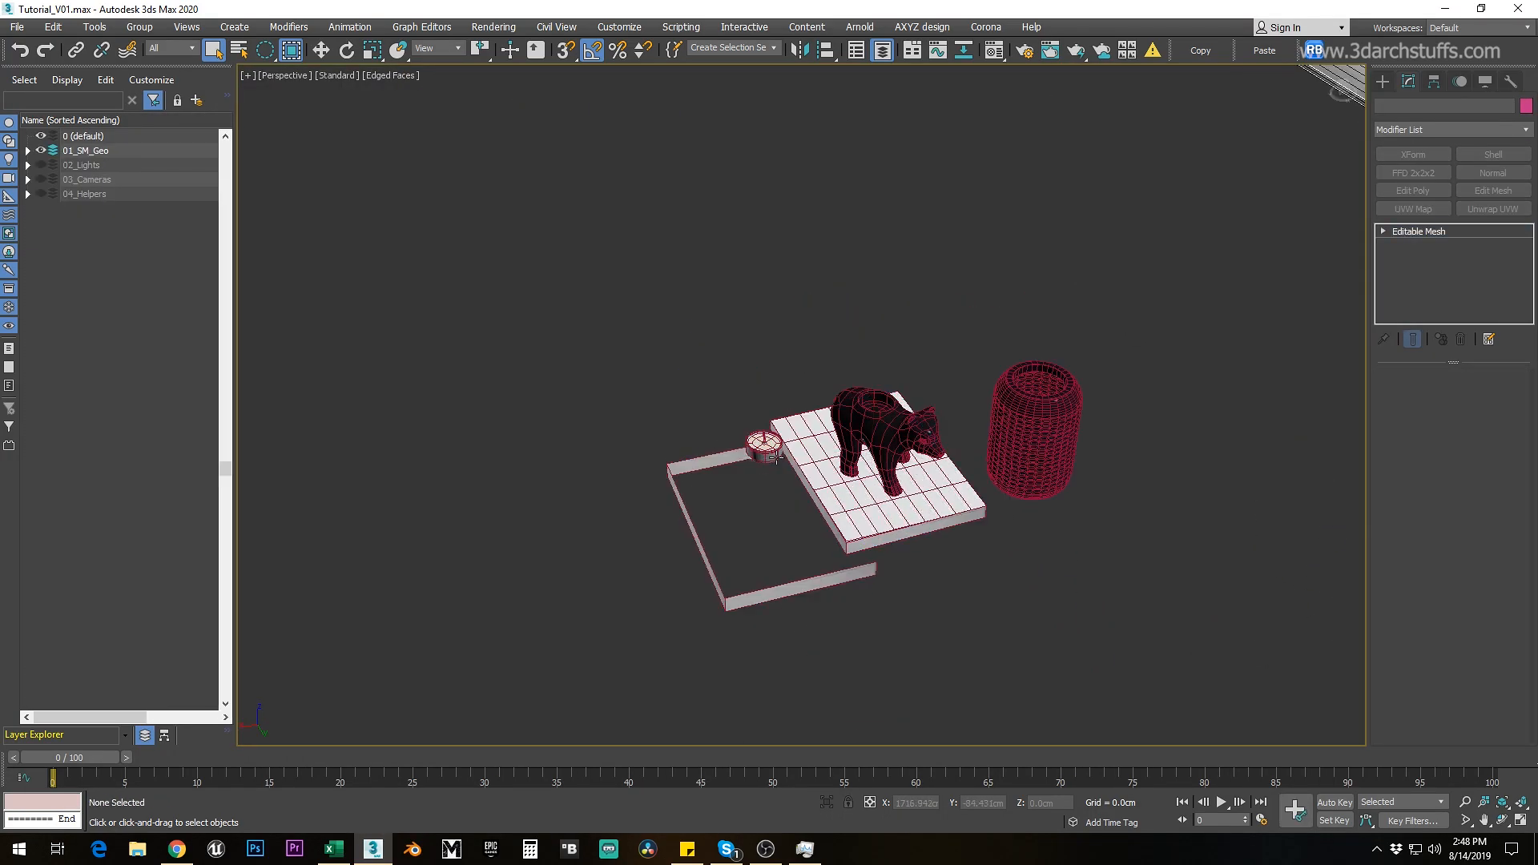
{"action": "left_click", "coordinate": [884, 455]}
{"action": "key", "text": "Delete"}
Step: Select the woven jar beside the bear figurine and open its mesh for element editing
{"action": "left_click", "coordinate": [998, 437]}
{"action": "scroll", "coordinate": [1061, 412], "scroll_direction": "up", "scroll_amount": 5}
{"action": "scroll", "coordinate": [1061, 412], "scroll_direction": "down", "scroll_amount": 3}
{"action": "left_click", "coordinate": [1415, 300]}
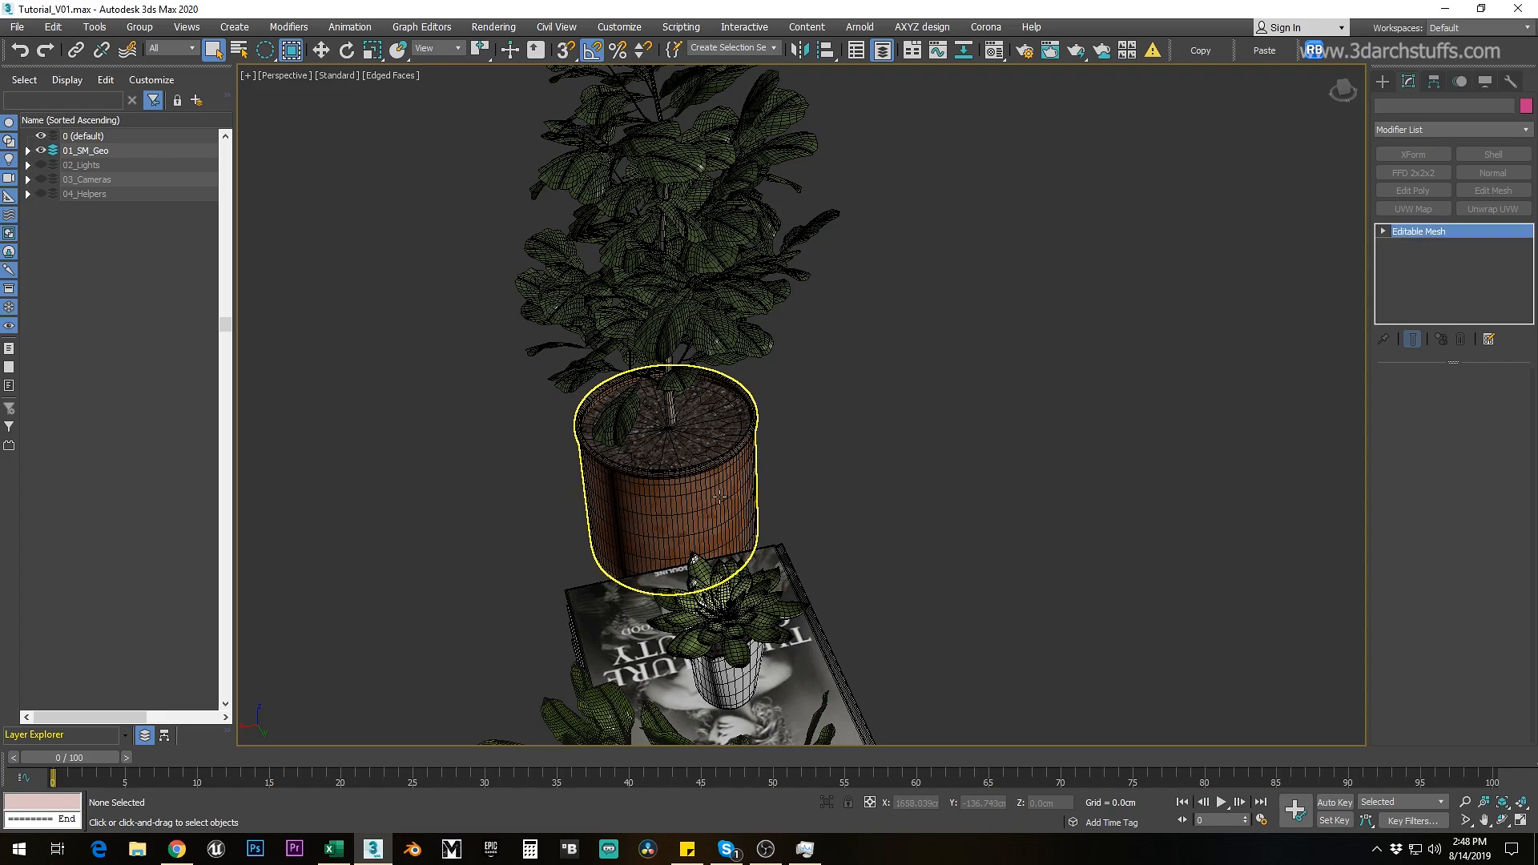
Step: Delete the tall potted plant's pot, soil and trunk, leaving only its foliage
{"action": "left_click", "coordinate": [720, 497]}
{"action": "middle_click_drag", "start_coordinate": [719, 497], "coordinate": [905, 433]}
{"action": "key", "text": "Delete"}
{"action": "left_click", "coordinate": [857, 386]}
{"action": "key", "text": "Delete"}
{"action": "left_click", "coordinate": [845, 397]}
{"action": "key", "text": "Delete"}
Step: Isolate the tall plant's foliage mesh and open it for element editing
{"action": "left_click", "coordinate": [967, 300]}
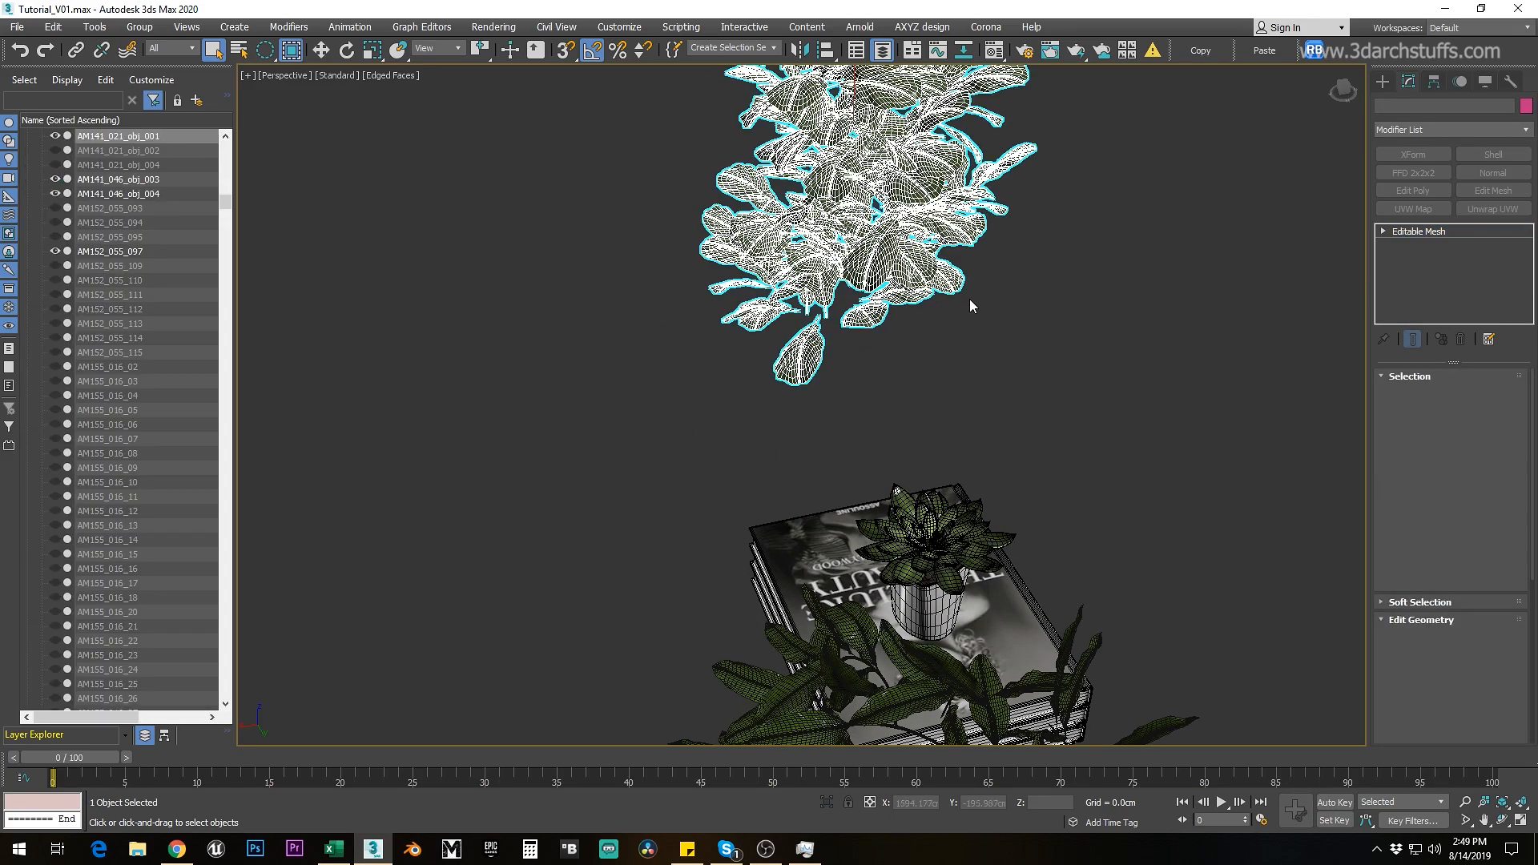
{"action": "scroll", "coordinate": [928, 396], "scroll_direction": "down", "scroll_amount": 5}
{"action": "key", "text": "alt+q"}
{"action": "middle_click_drag", "start_coordinate": [927, 396], "coordinate": [1107, 393], "text": "alt"}
{"action": "scroll", "coordinate": [877, 457], "scroll_direction": "up", "scroll_amount": 4}
{"action": "middle_click_drag", "start_coordinate": [885, 454], "coordinate": [1047, 402], "text": "alt"}
{"action": "left_click", "coordinate": [1382, 231]}
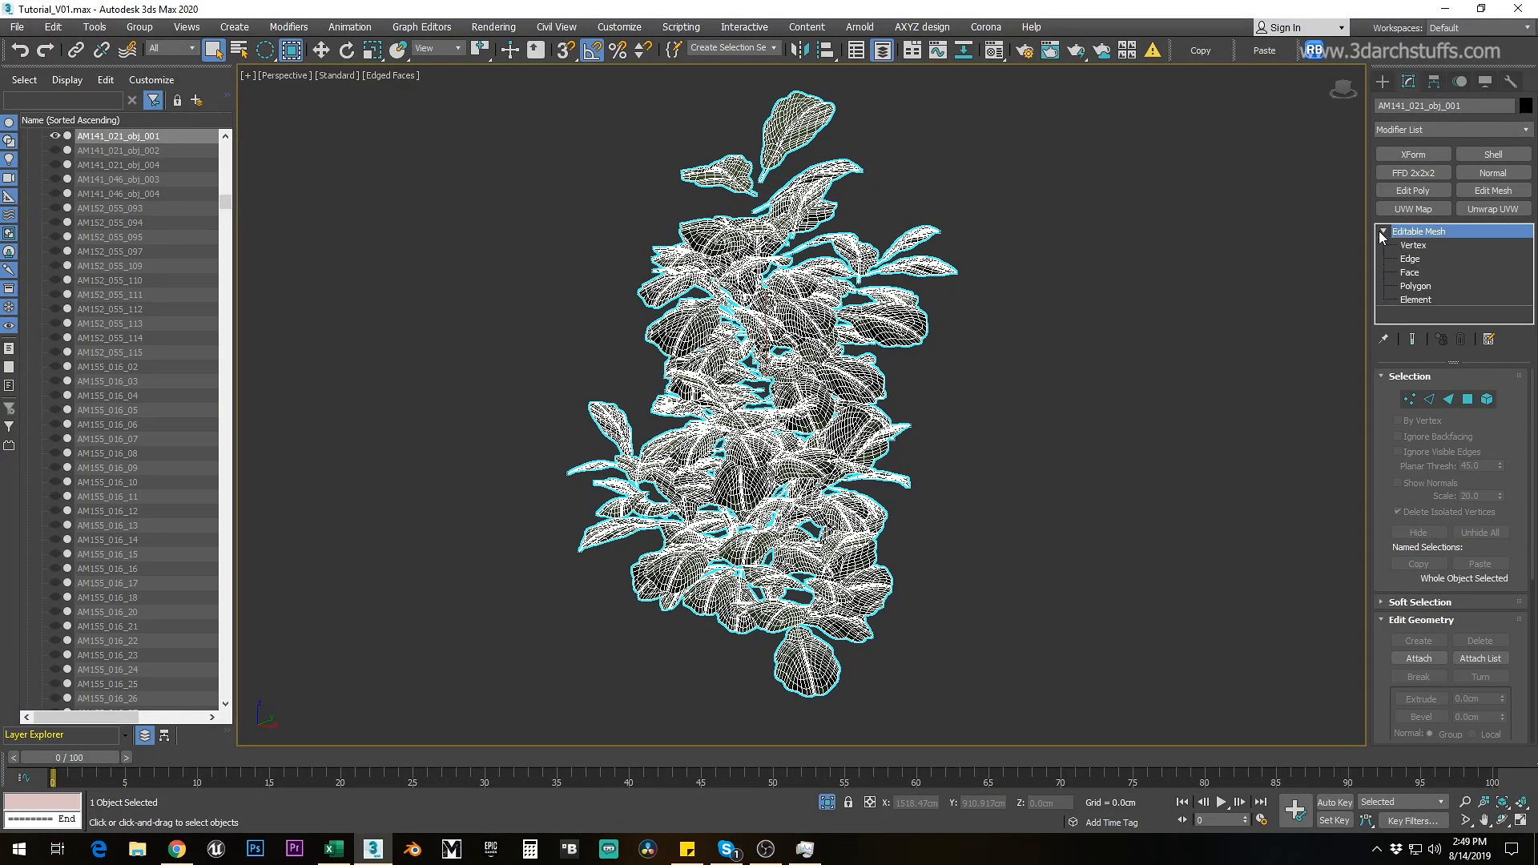
{"action": "left_click", "coordinate": [1407, 300]}
Step: Select the uppermost leaves of the tall plant with a rectangular region and detach them as a separate object
{"action": "middle_click_drag", "start_coordinate": [1105, 353], "coordinate": [982, 130], "text": "alt"}
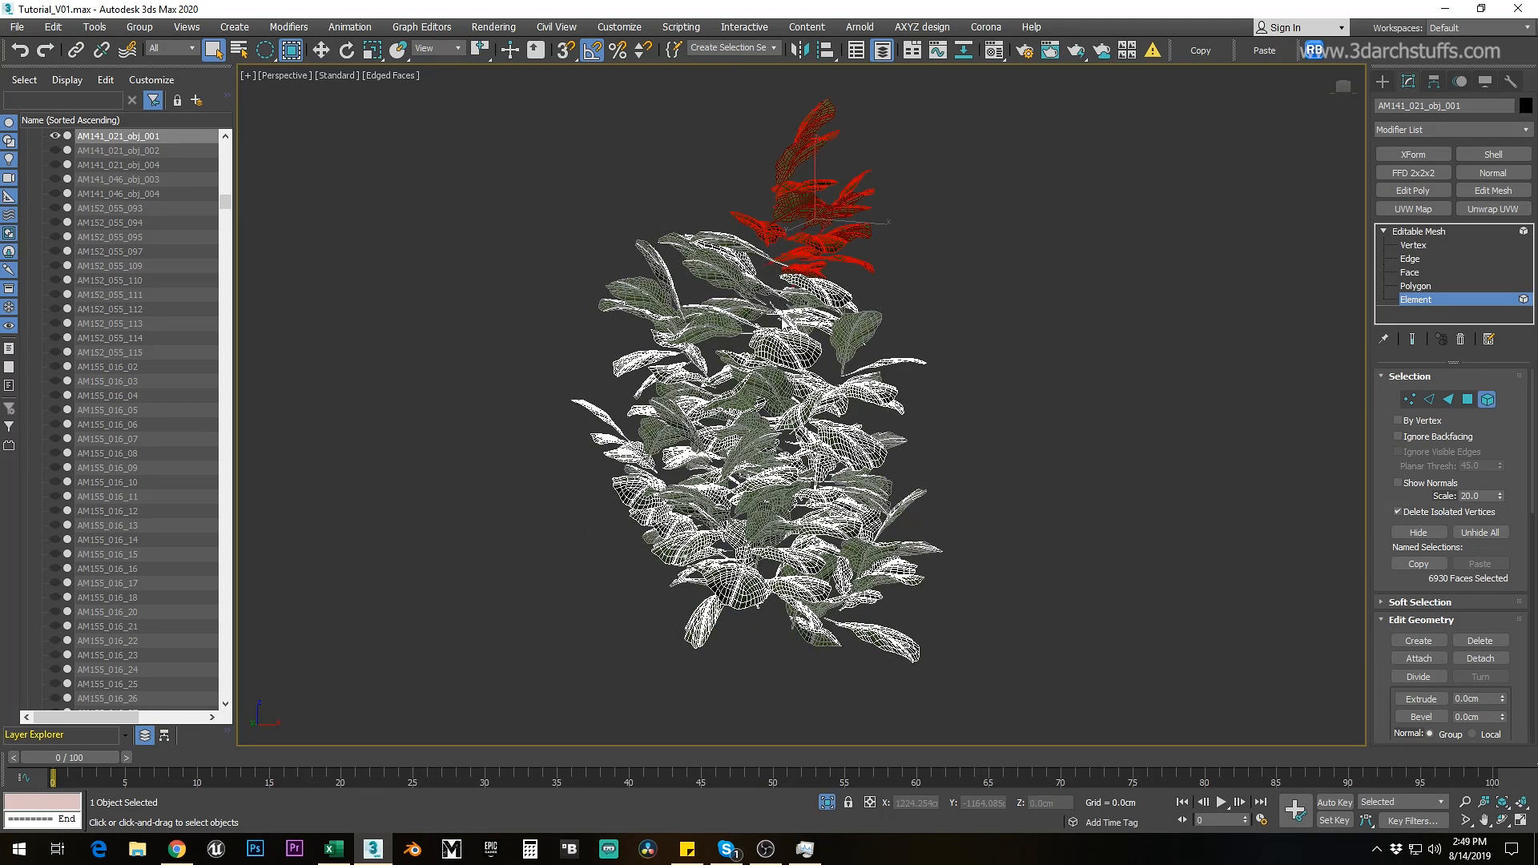
{"action": "middle_click_drag", "start_coordinate": [972, 269], "coordinate": [959, 384]}
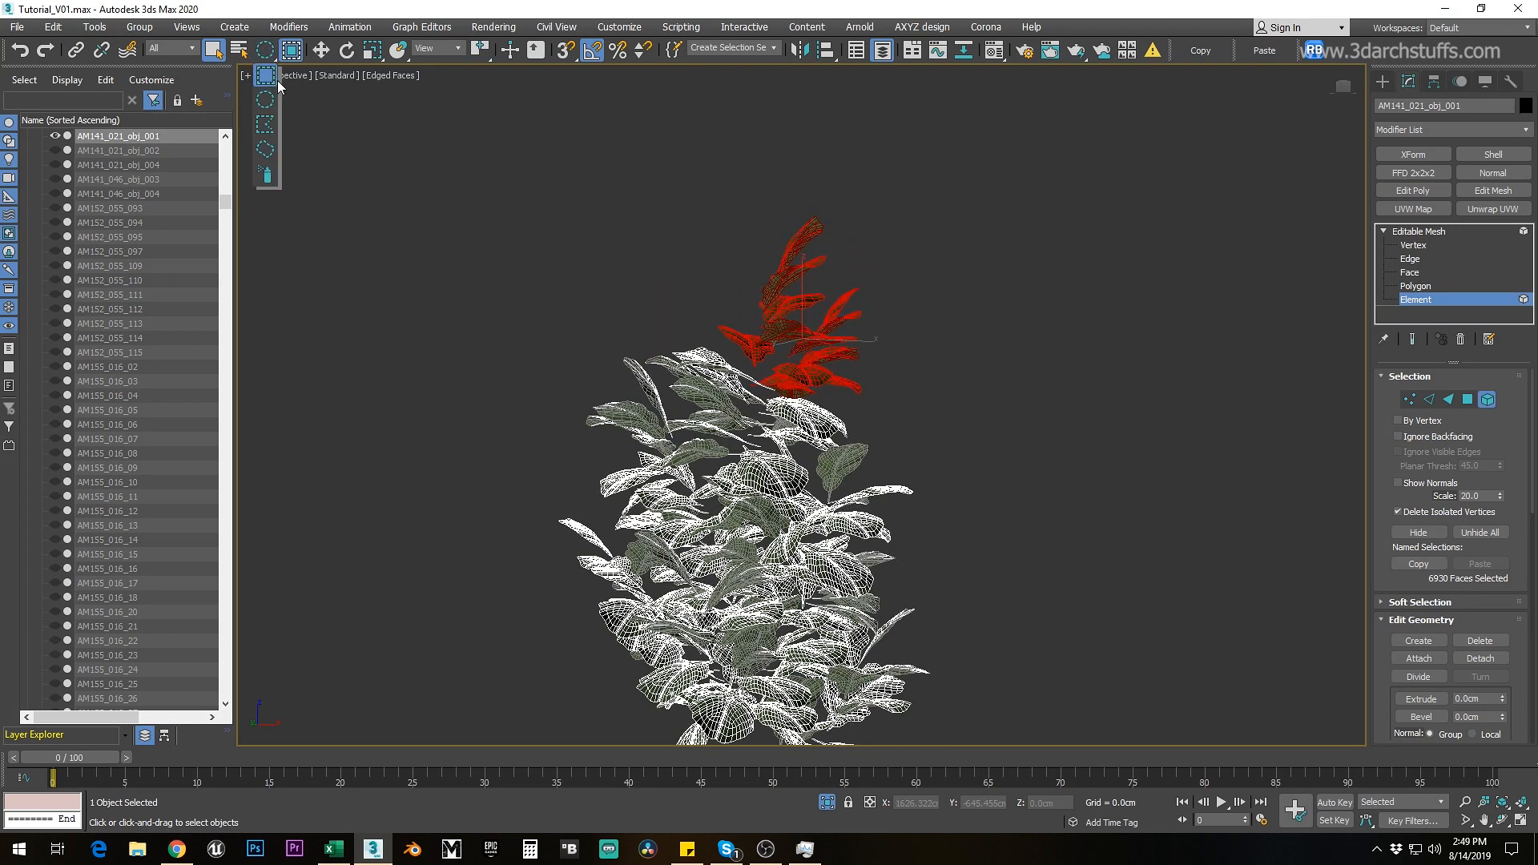
{"action": "left_click_drag", "start_coordinate": [919, 425], "coordinate": [920, 425]}
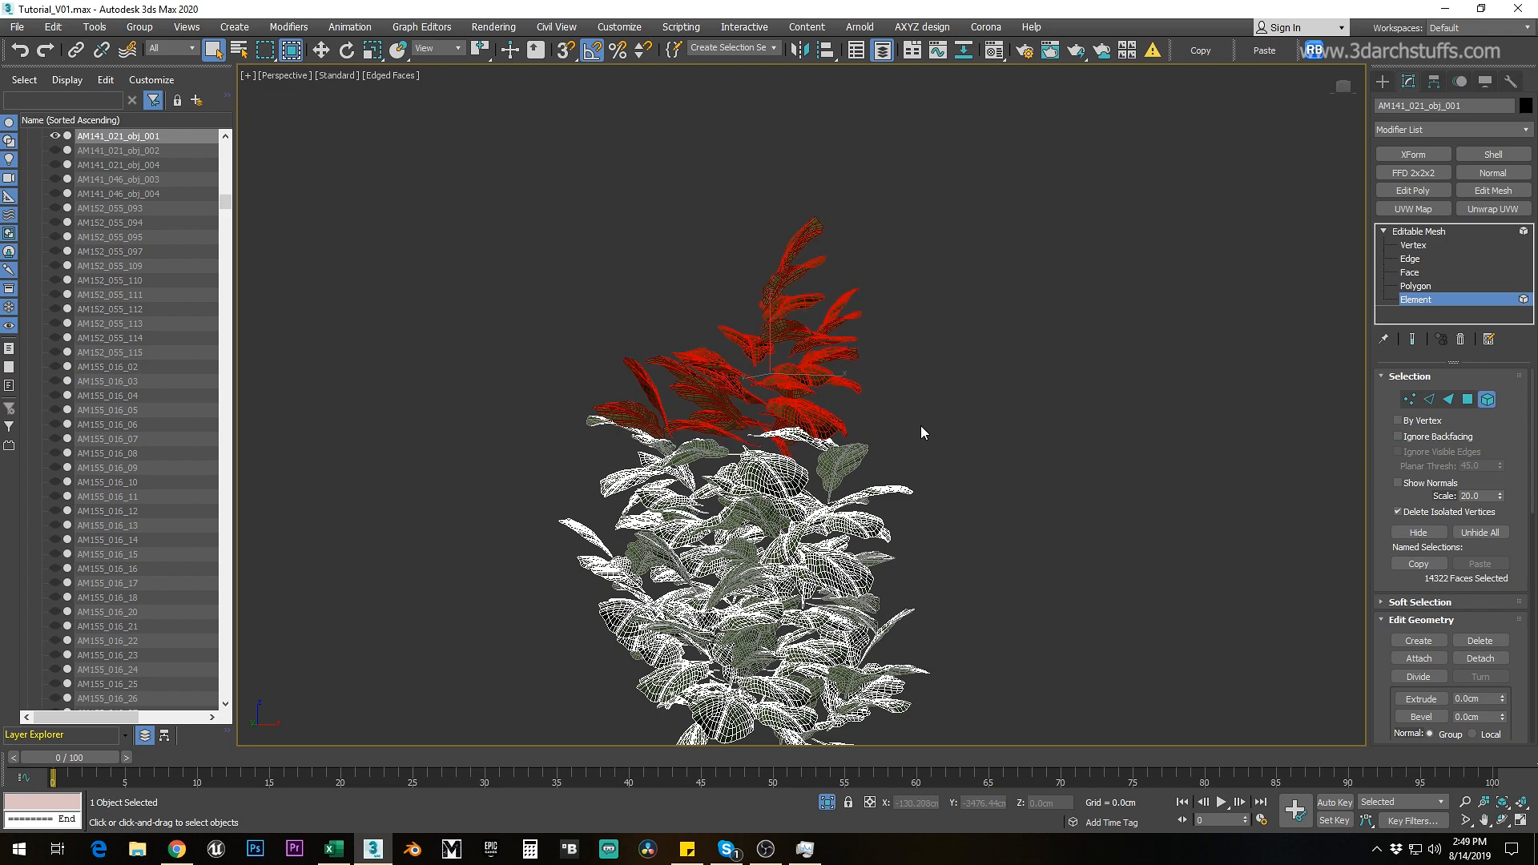
{"action": "key", "text": "ctrl+d"}
{"action": "left_click", "coordinate": [819, 434]}
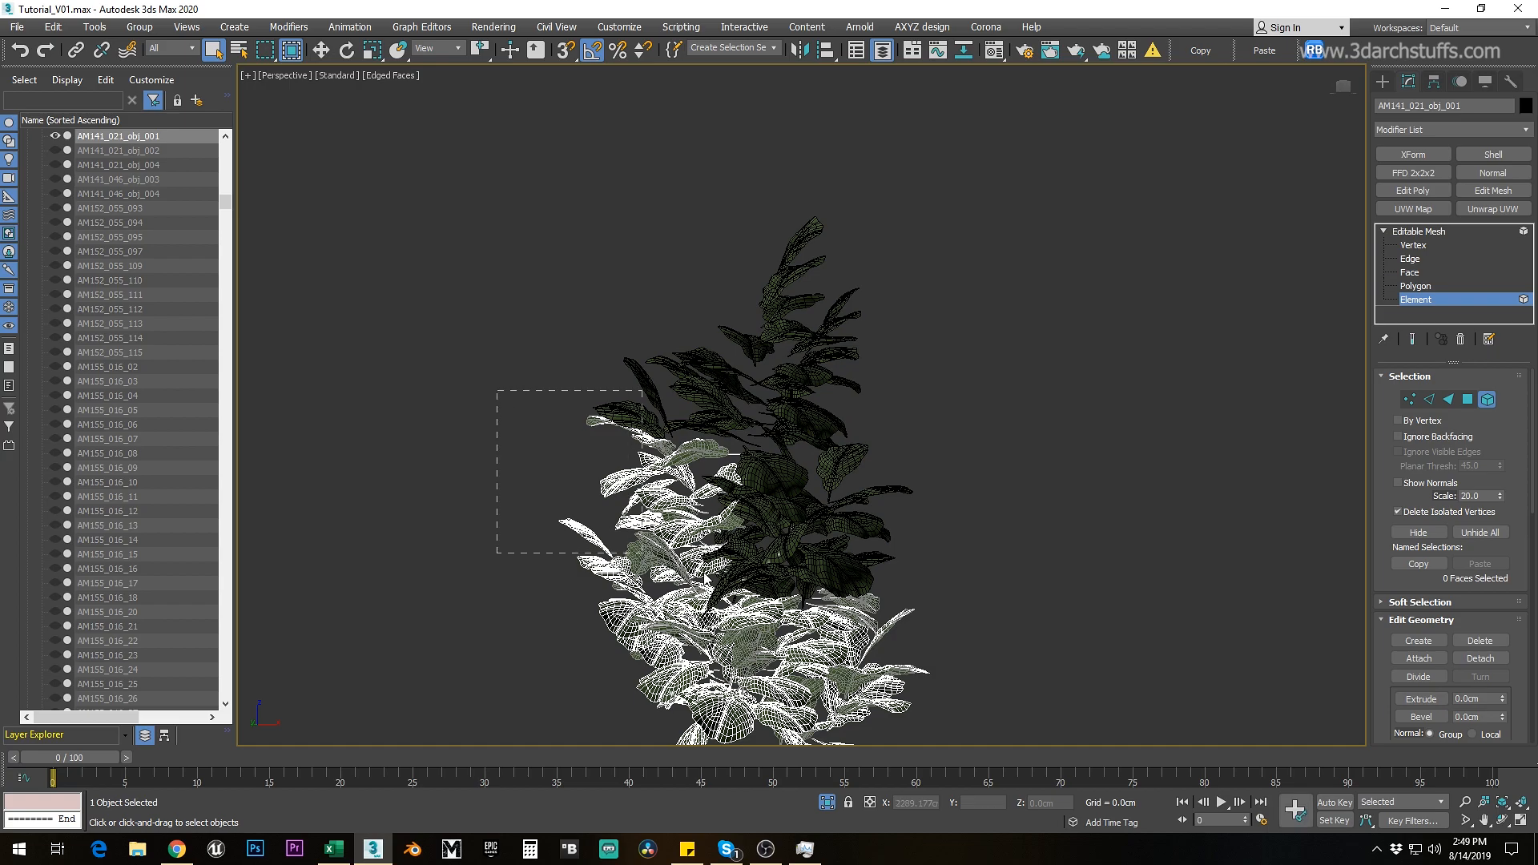
Step: Detach further groups of the tall plant's middle and lower leaves as separate objects
{"action": "left_click_drag", "start_coordinate": [684, 569], "coordinate": [686, 572]}
{"action": "key", "text": "ctrl+d"}
{"action": "left_click", "coordinate": [819, 433]}
{"action": "middle_click_drag", "start_coordinate": [745, 586], "coordinate": [736, 390]}
{"action": "left_click_drag", "start_coordinate": [521, 378], "coordinate": [708, 516]}
{"action": "key", "text": "ctrl+d"}
{"action": "left_click", "coordinate": [819, 433]}
{"action": "left_click_drag", "start_coordinate": [692, 327], "coordinate": [888, 463]}
{"action": "key", "text": "ctrl+d"}
{"action": "left_click", "coordinate": [820, 433]}
Step: Leave element editing, delete all the separated foliage pieces and exit isolation
{"action": "scroll", "coordinate": [819, 433], "scroll_direction": "down", "scroll_amount": 5}
{"action": "left_click", "coordinate": [1419, 231]}
{"action": "key", "text": "ctrl+a"}
{"action": "key", "text": "Delete"}
{"action": "left_click", "coordinate": [830, 803]}
Step: Delete the small succulent on top of the book stack together with its pot parts
{"action": "middle_click_drag", "start_coordinate": [801, 481], "coordinate": [769, 425], "text": "alt"}
{"action": "scroll", "coordinate": [806, 511], "scroll_direction": "down", "scroll_amount": 5}
{"action": "scroll", "coordinate": [801, 440], "scroll_direction": "up", "scroll_amount": 8}
{"action": "left_click", "coordinate": [817, 427]}
{"action": "key", "text": "Delete"}
{"action": "left_click", "coordinate": [814, 383]}
{"action": "key", "text": "Delete"}
{"action": "left_click", "coordinate": [825, 441]}
{"action": "key", "text": "Delete"}
{"action": "left_click", "coordinate": [829, 464]}
{"action": "key", "text": "Delete"}
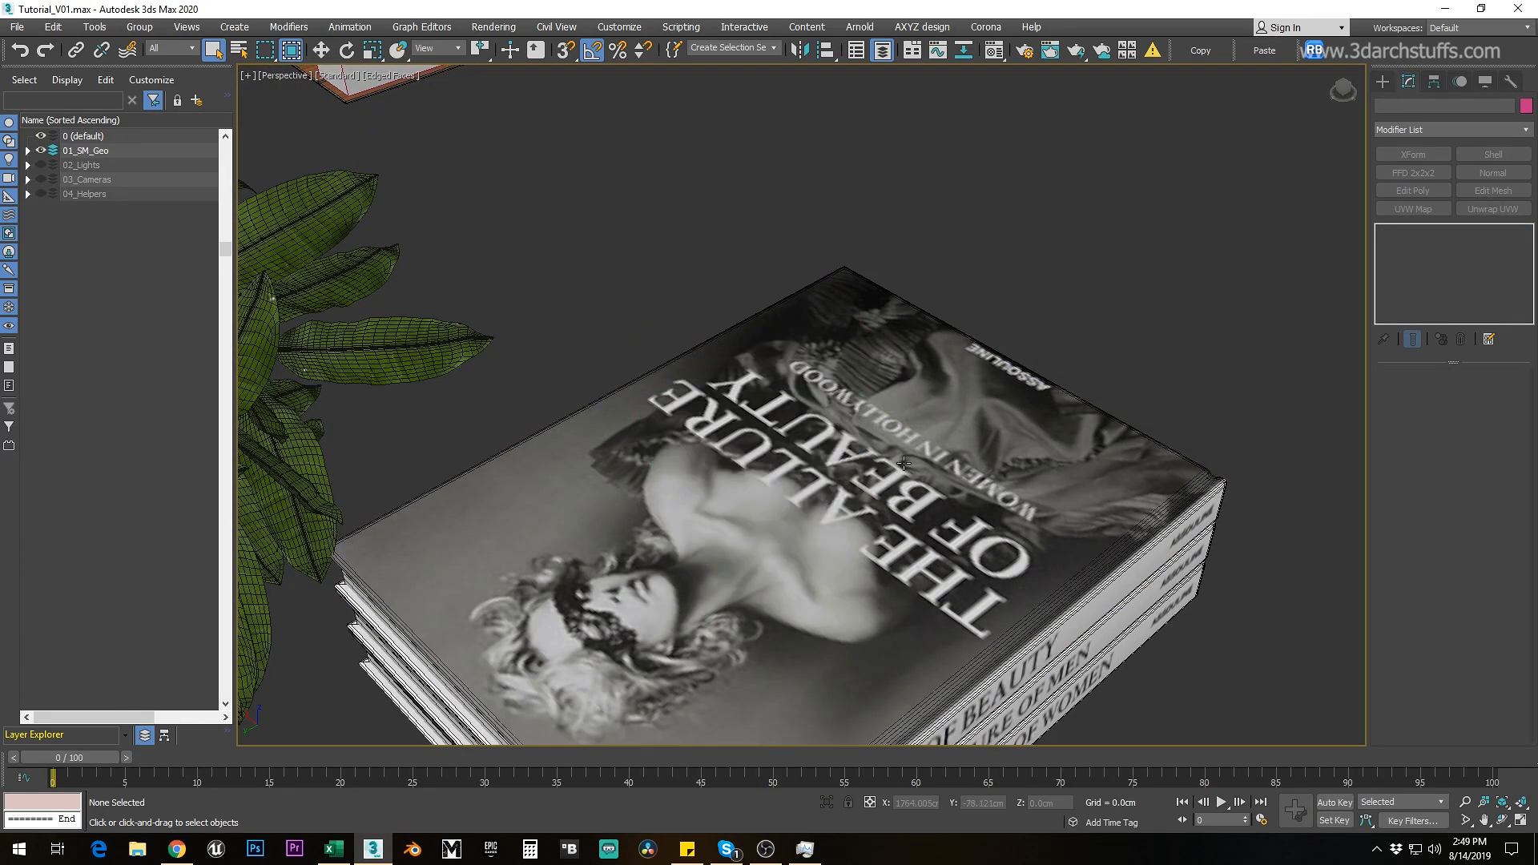
Step: Delete the stacked books with The Allure of Beauty on top
{"action": "left_click", "coordinate": [903, 463]}
{"action": "key", "text": "Delete"}
{"action": "left_click", "coordinate": [903, 463]}
{"action": "key", "text": "Delete"}
{"action": "left_click", "coordinate": [903, 463]}
{"action": "key", "text": "Delete"}
Step: Isolate the lantern frame to check its polygons, delete it and exit isolation
{"action": "left_click", "coordinate": [617, 465]}
{"action": "key", "text": "alt+q"}
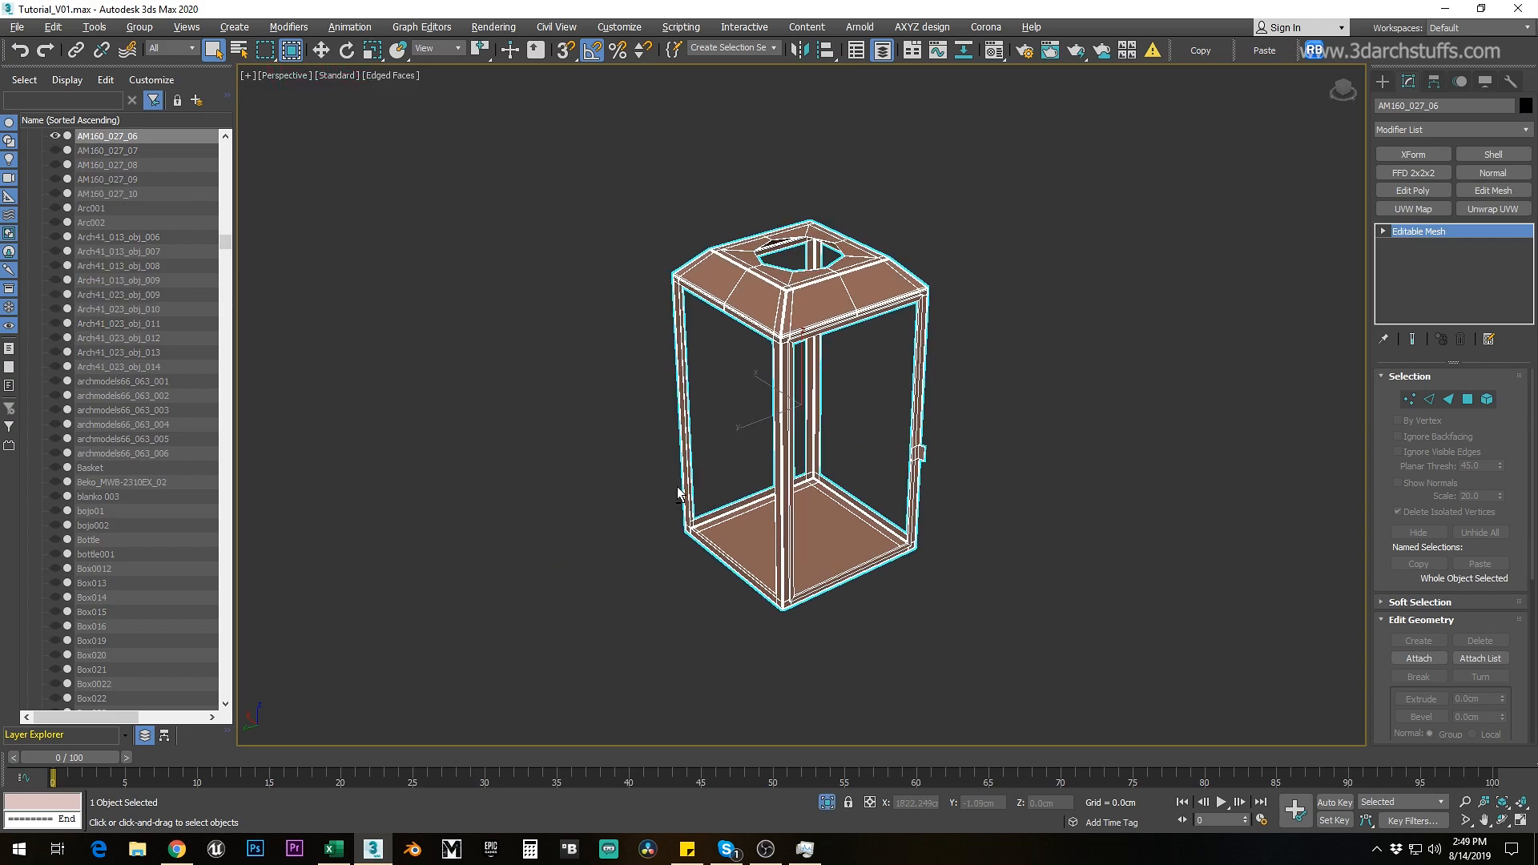
{"action": "left_click", "coordinate": [1414, 286]}
{"action": "middle_click_drag", "start_coordinate": [930, 428], "coordinate": [1092, 439], "text": "alt"}
{"action": "left_click", "coordinate": [1403, 233]}
{"action": "key", "text": "Delete"}
{"action": "key", "text": "alt+q"}
Step: Delete the remaining small parts left around the lantern one by one
{"action": "left_click", "coordinate": [629, 525]}
{"action": "key", "text": "Delete"}
{"action": "mouse_move", "coordinate": [684, 531]}
{"action": "middle_mouse_down", "text": "alt"}
{"action": "mouse_move", "coordinate": [626, 542]}
{"action": "mouse_move", "coordinate": [684, 535]}
{"action": "middle_mouse_up", "text": "alt"}
{"action": "scroll", "coordinate": [626, 541], "scroll_direction": "up", "scroll_amount": 5}
{"action": "scroll", "coordinate": [685, 520], "scroll_direction": "down", "scroll_amount": 5}
{"action": "left_click", "coordinate": [687, 505]}
{"action": "key", "text": "Delete"}
{"action": "left_click", "coordinate": [643, 490]}
{"action": "key", "text": "Delete"}
{"action": "scroll", "coordinate": [628, 491], "scroll_direction": "up", "scroll_amount": 4}
{"action": "left_click", "coordinate": [630, 486]}
{"action": "key", "text": "Delete"}
Step: Isolate the leafy plant mesh Plane186 and detach its leaf clusters as separate objects at element level
{"action": "left_click", "coordinate": [713, 421]}
{"action": "key", "text": "alt+q"}
{"action": "middle_click_drag", "start_coordinate": [825, 401], "coordinate": [859, 365], "text": "alt"}
{"action": "left_click", "coordinate": [1415, 299]}
{"action": "left_click", "coordinate": [690, 479]}
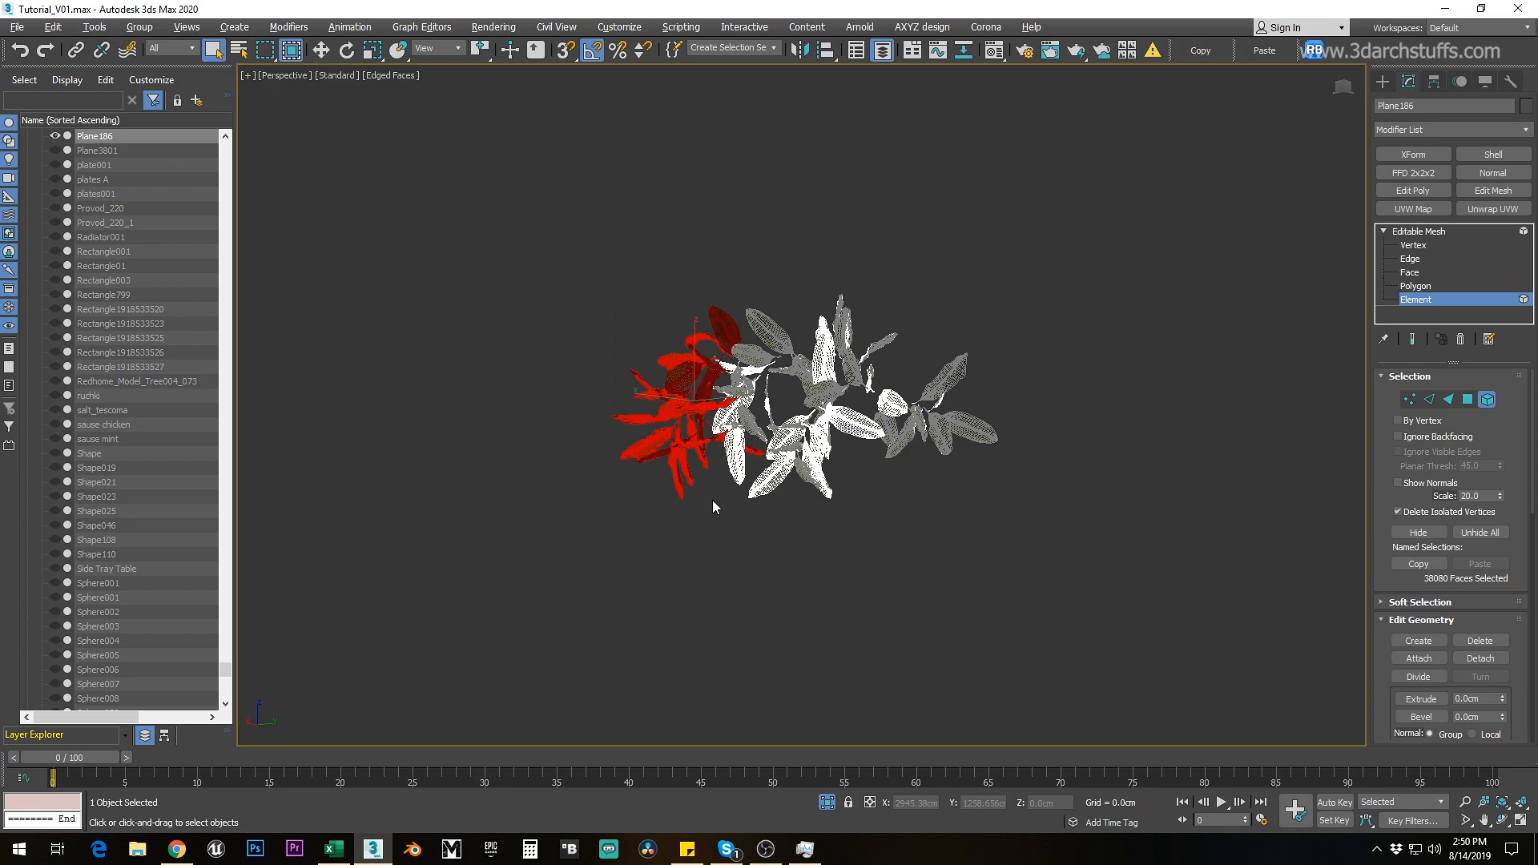
{"action": "key", "text": "Return"}
{"action": "left_click_drag", "start_coordinate": [686, 301], "coordinate": [790, 521]}
{"action": "left_click", "coordinate": [837, 436]}
{"action": "middle_click_drag", "start_coordinate": [836, 436], "coordinate": [850, 517], "text": "alt"}
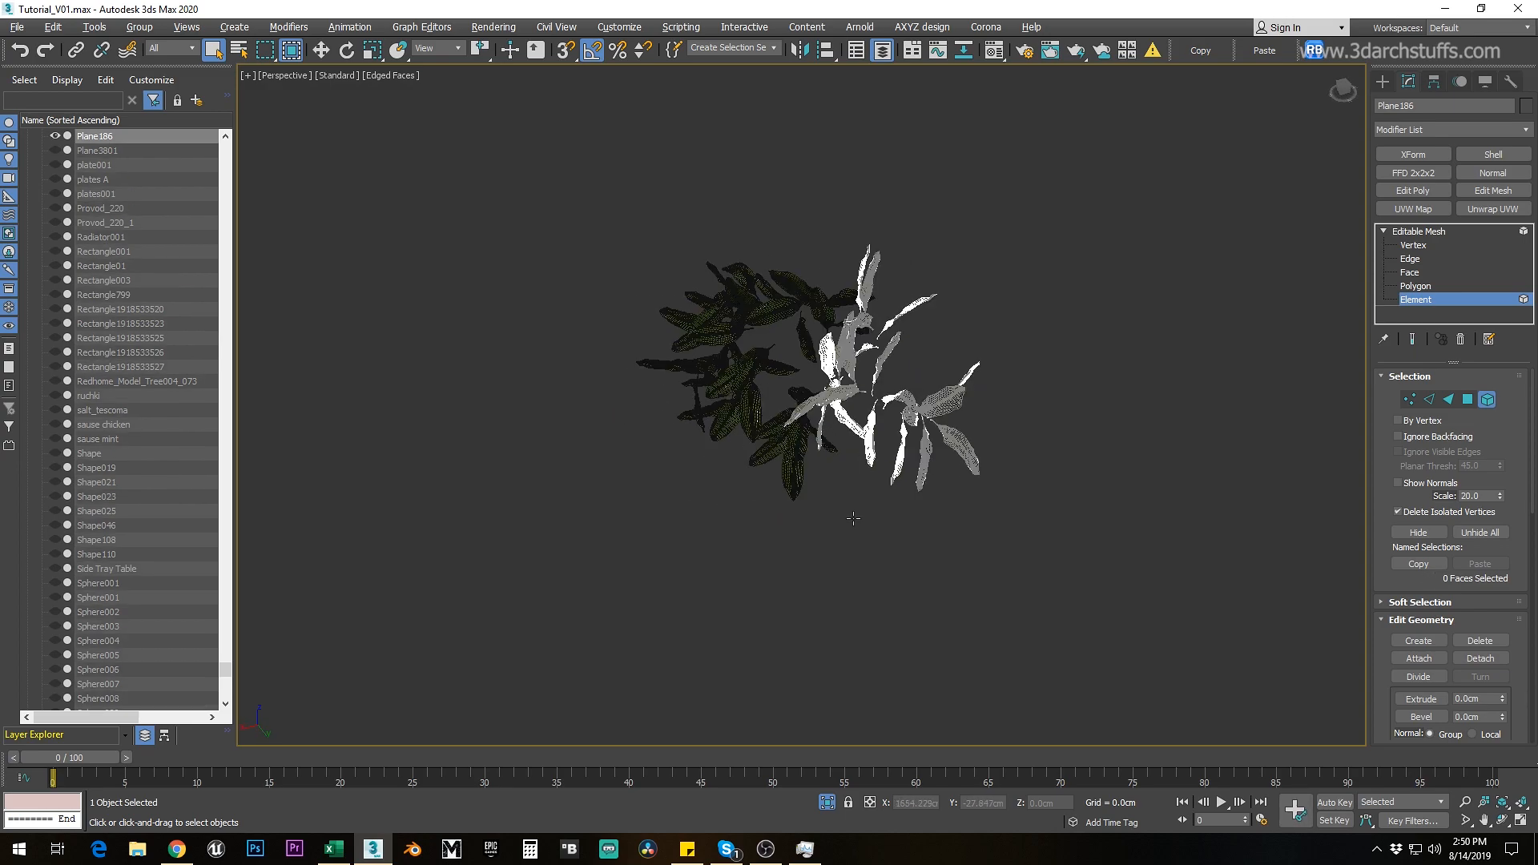
{"action": "left_click_drag", "start_coordinate": [915, 383], "coordinate": [916, 383]}
{"action": "left_click", "coordinate": [1480, 658]}
{"action": "left_click", "coordinate": [822, 431]}
Step: Delete all the separated leaf clusters, and the neighbouring broad-leaved plant mesh as well
{"action": "left_click", "coordinate": [1413, 232]}
{"action": "key", "text": "ctrl+a"}
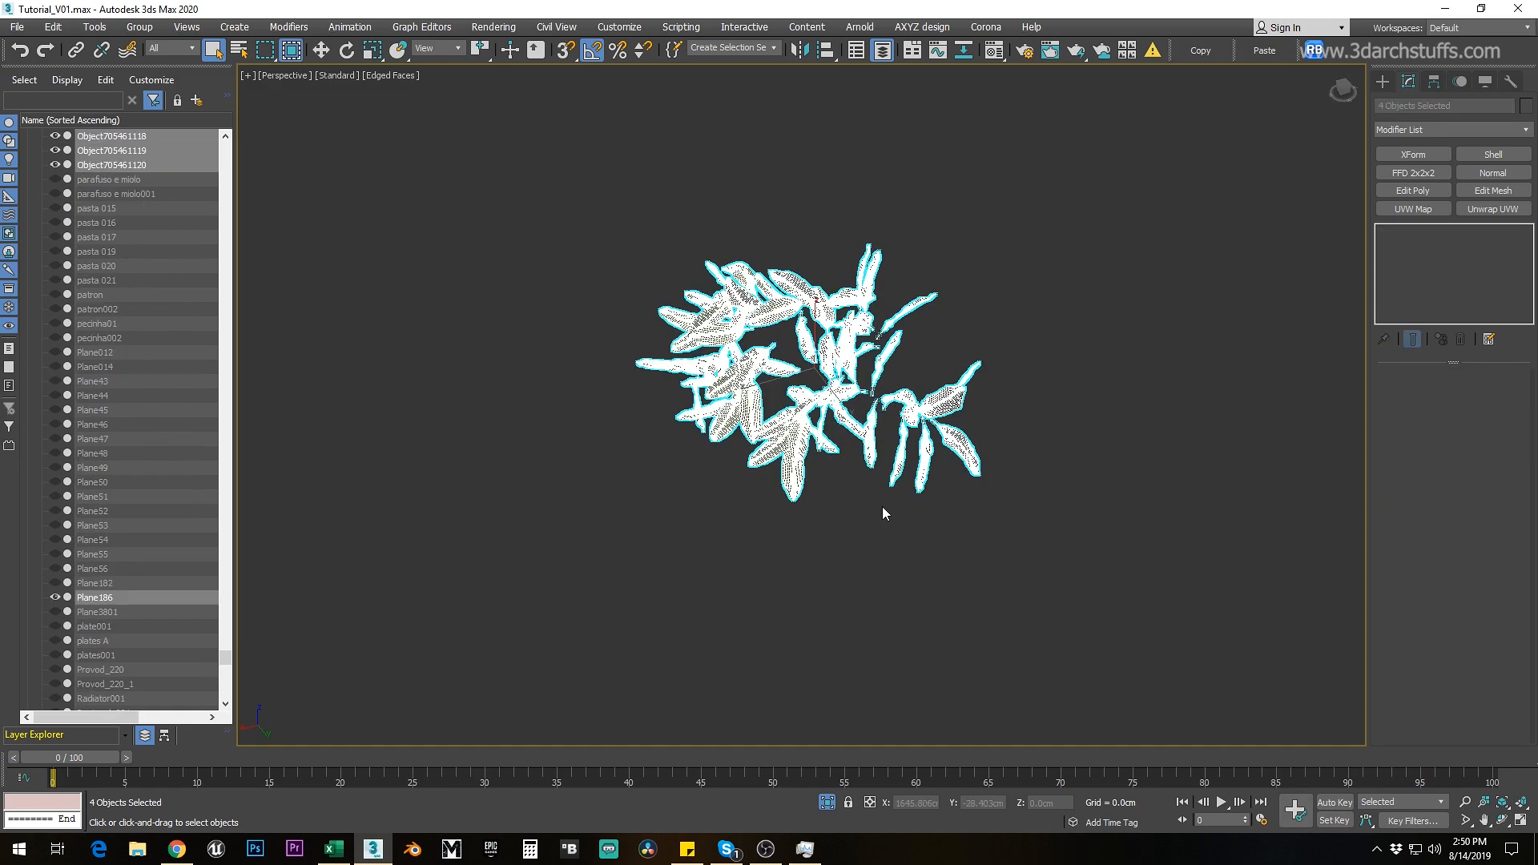
{"action": "key", "text": "Delete"}
{"action": "left_click", "coordinate": [828, 803]}
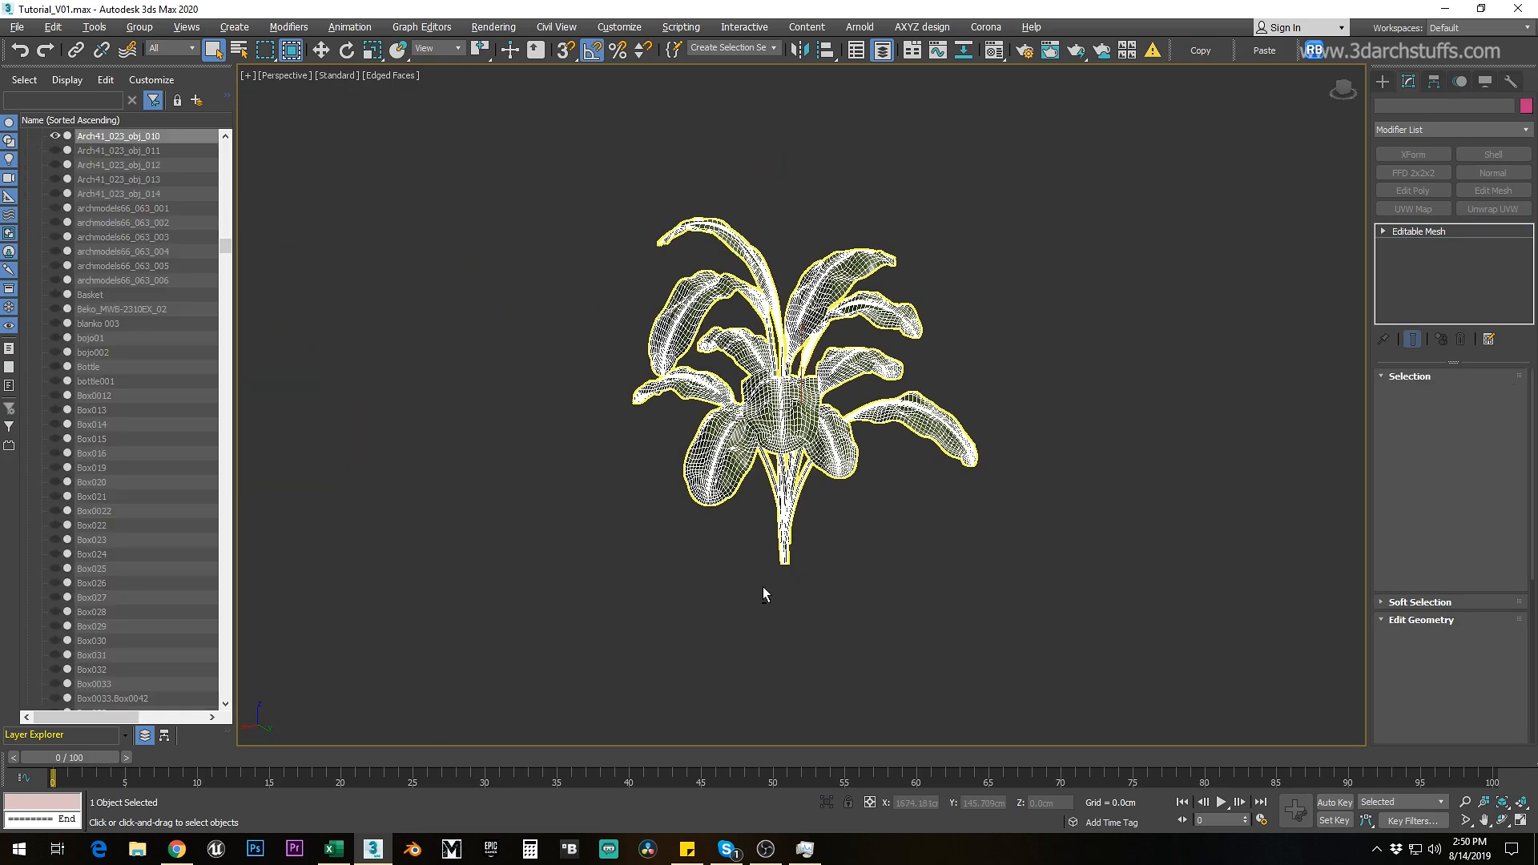
{"action": "key", "text": "ctrl+a"}
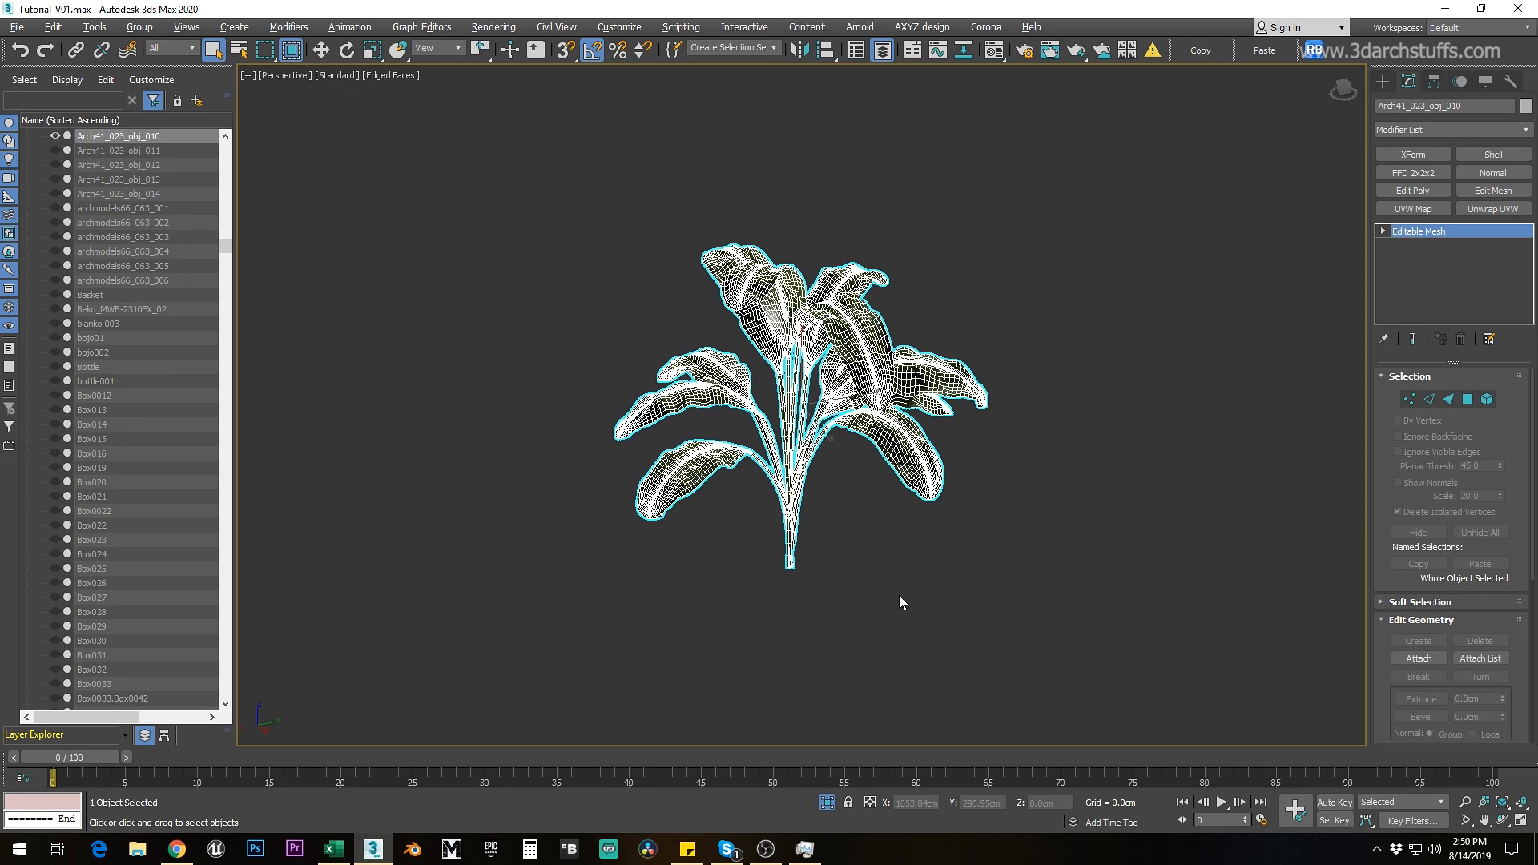
{"action": "key", "text": "Delete"}
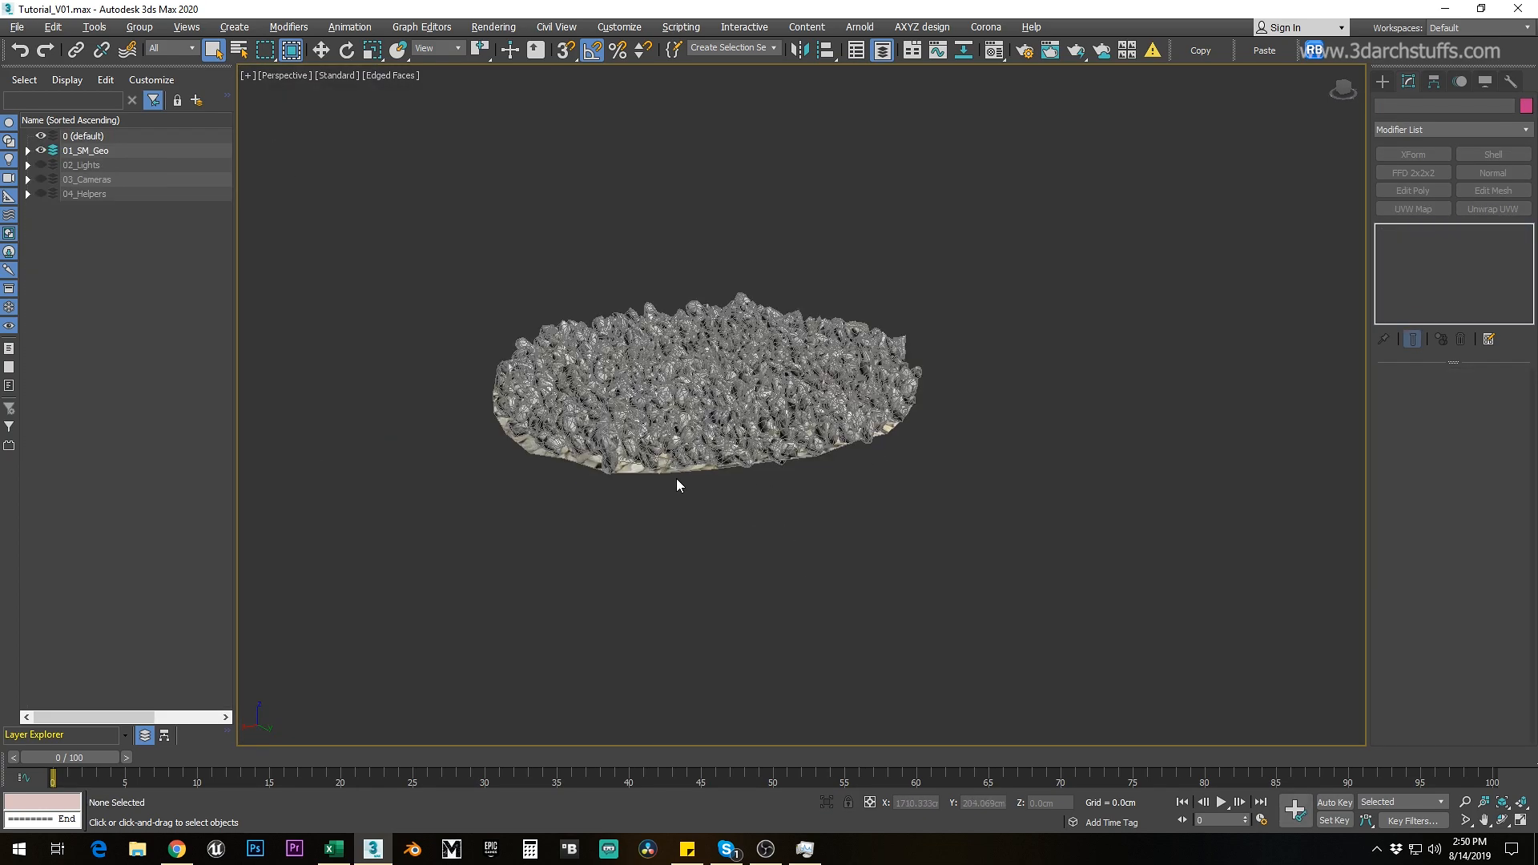
Step: Split the pebble mesh Arch41_013_obj_009 by detaching sections of its stones as separate objects
{"action": "left_click", "coordinate": [644, 472]}
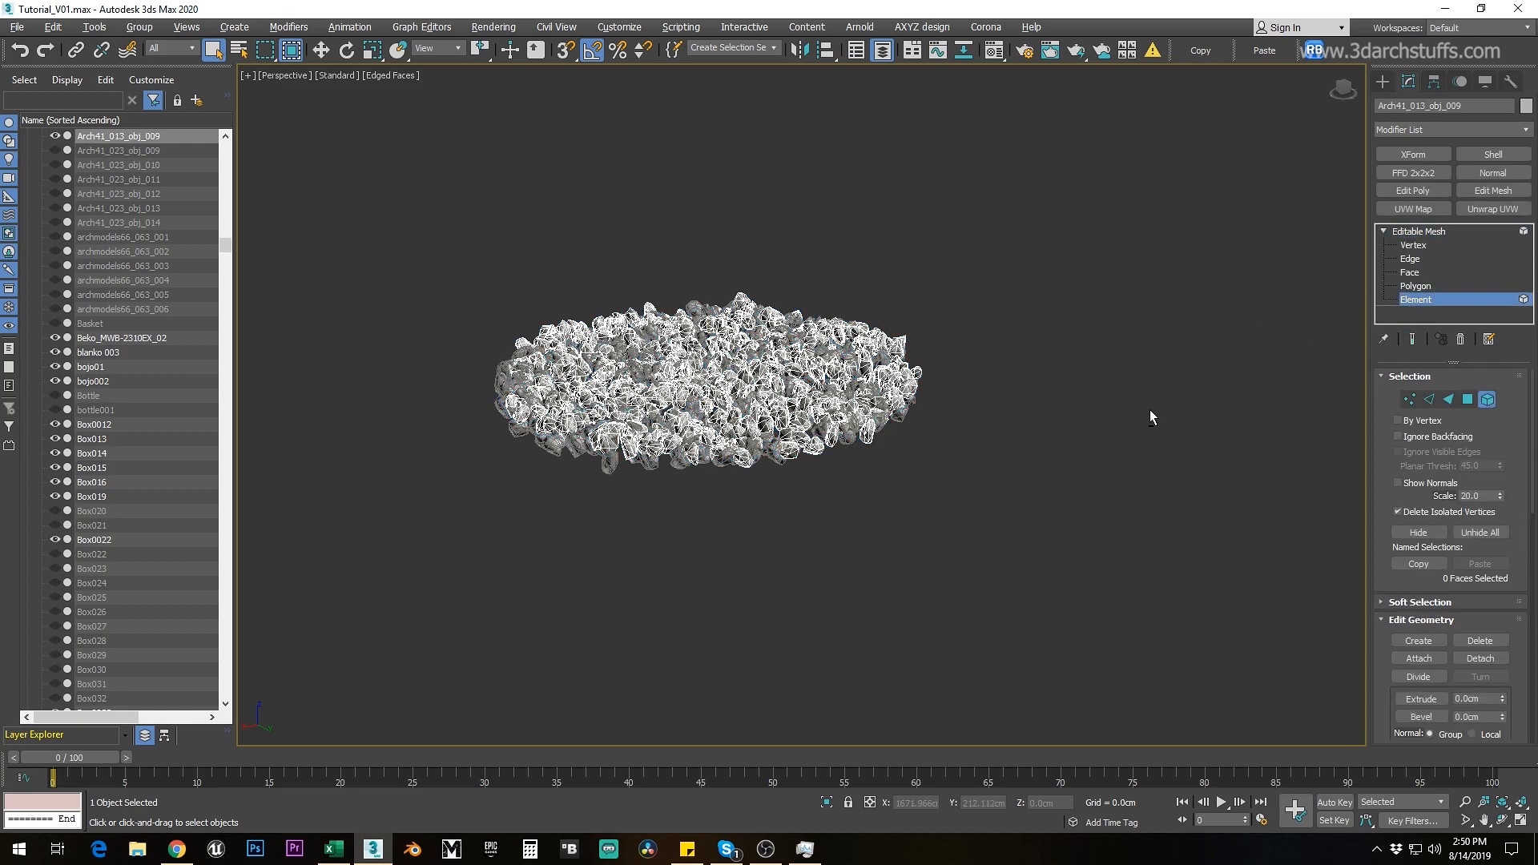
{"action": "left_click_drag", "start_coordinate": [996, 282], "coordinate": [775, 568]}
{"action": "left_click_drag", "start_coordinate": [775, 568], "coordinate": [775, 568]}
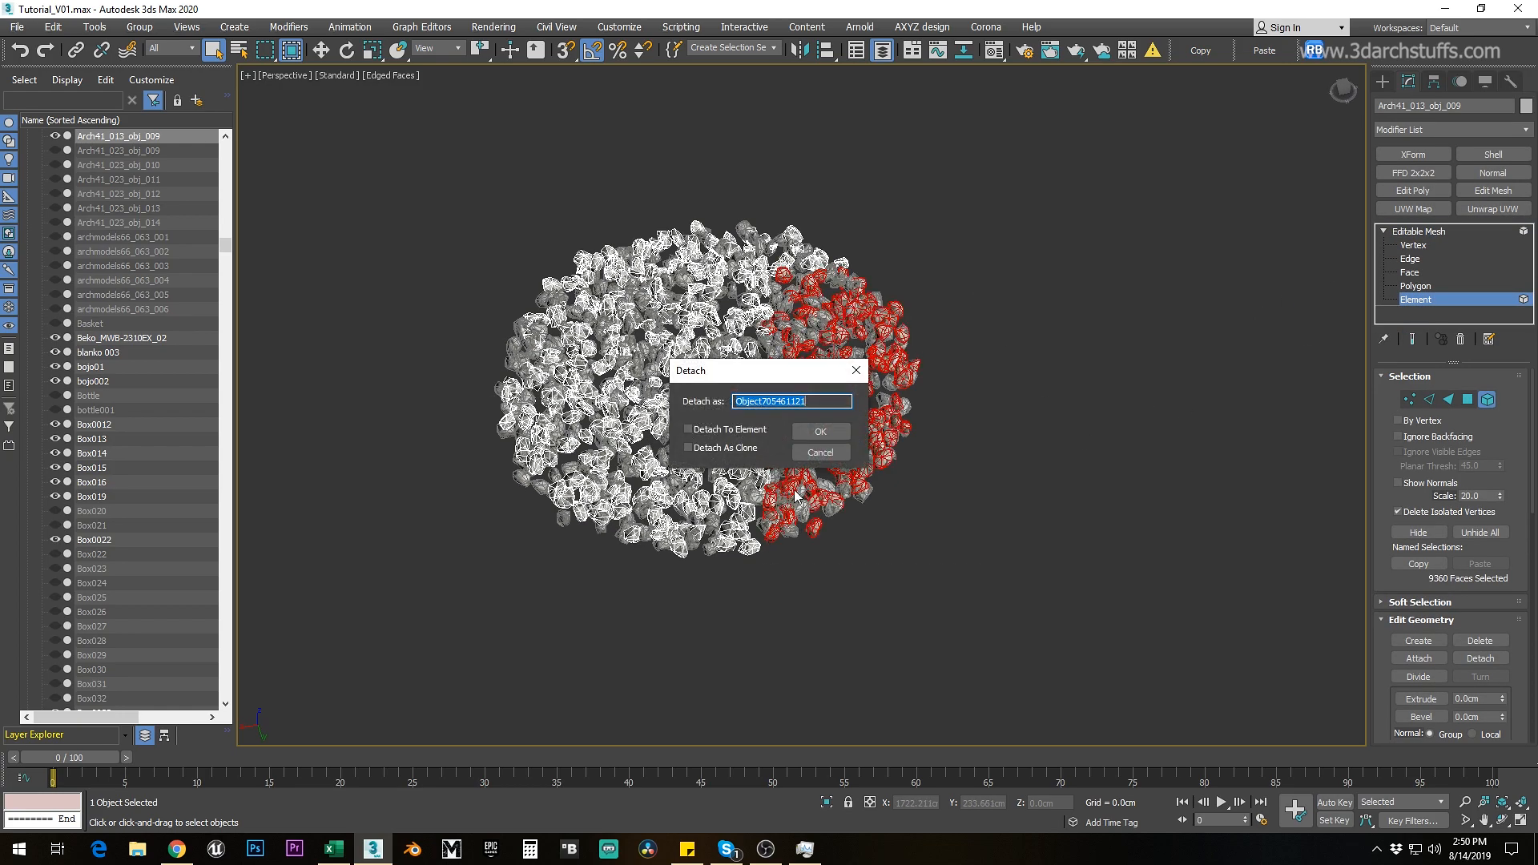
{"action": "left_click", "coordinate": [823, 431]}
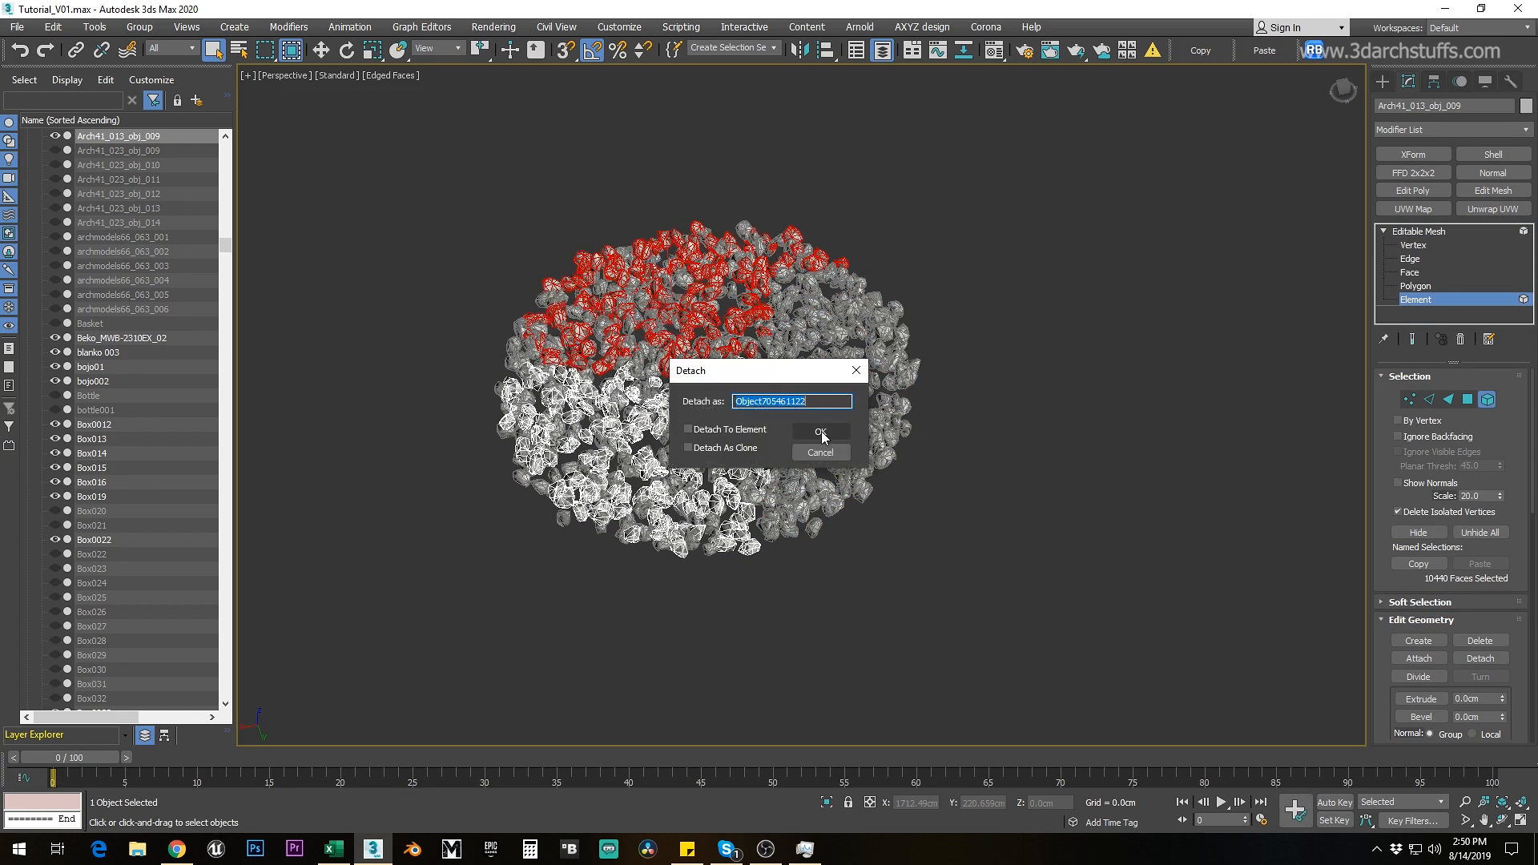
{"action": "left_click", "coordinate": [821, 432]}
{"action": "left_click_drag", "start_coordinate": [456, 309], "coordinate": [645, 588]}
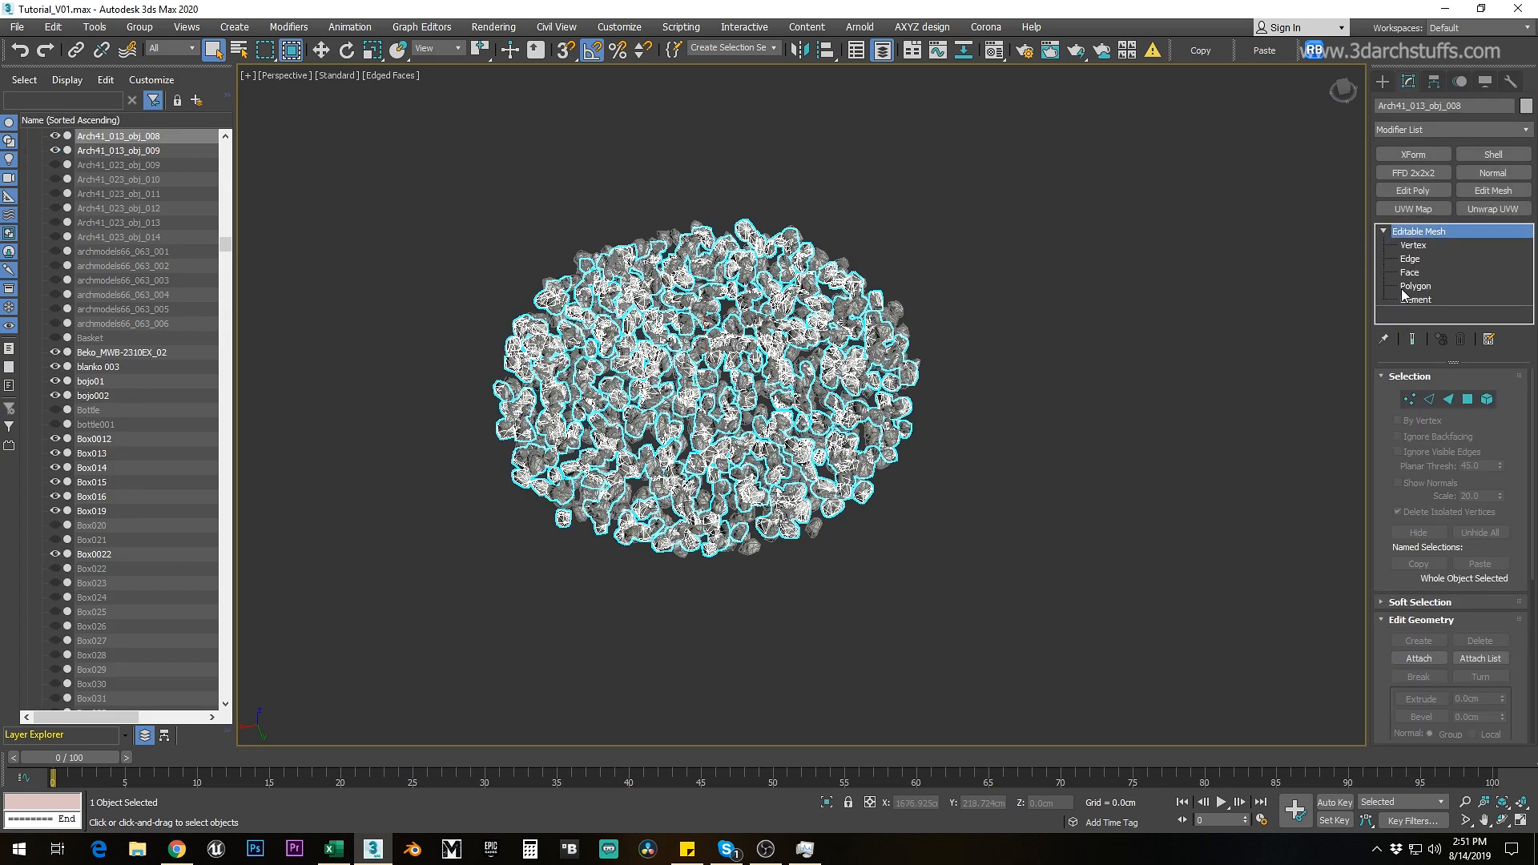
Step: Split the second pebble mesh Arch41_013_obj_008 into several separate objects by detaching groups of stones
{"action": "left_click", "coordinate": [1409, 286]}
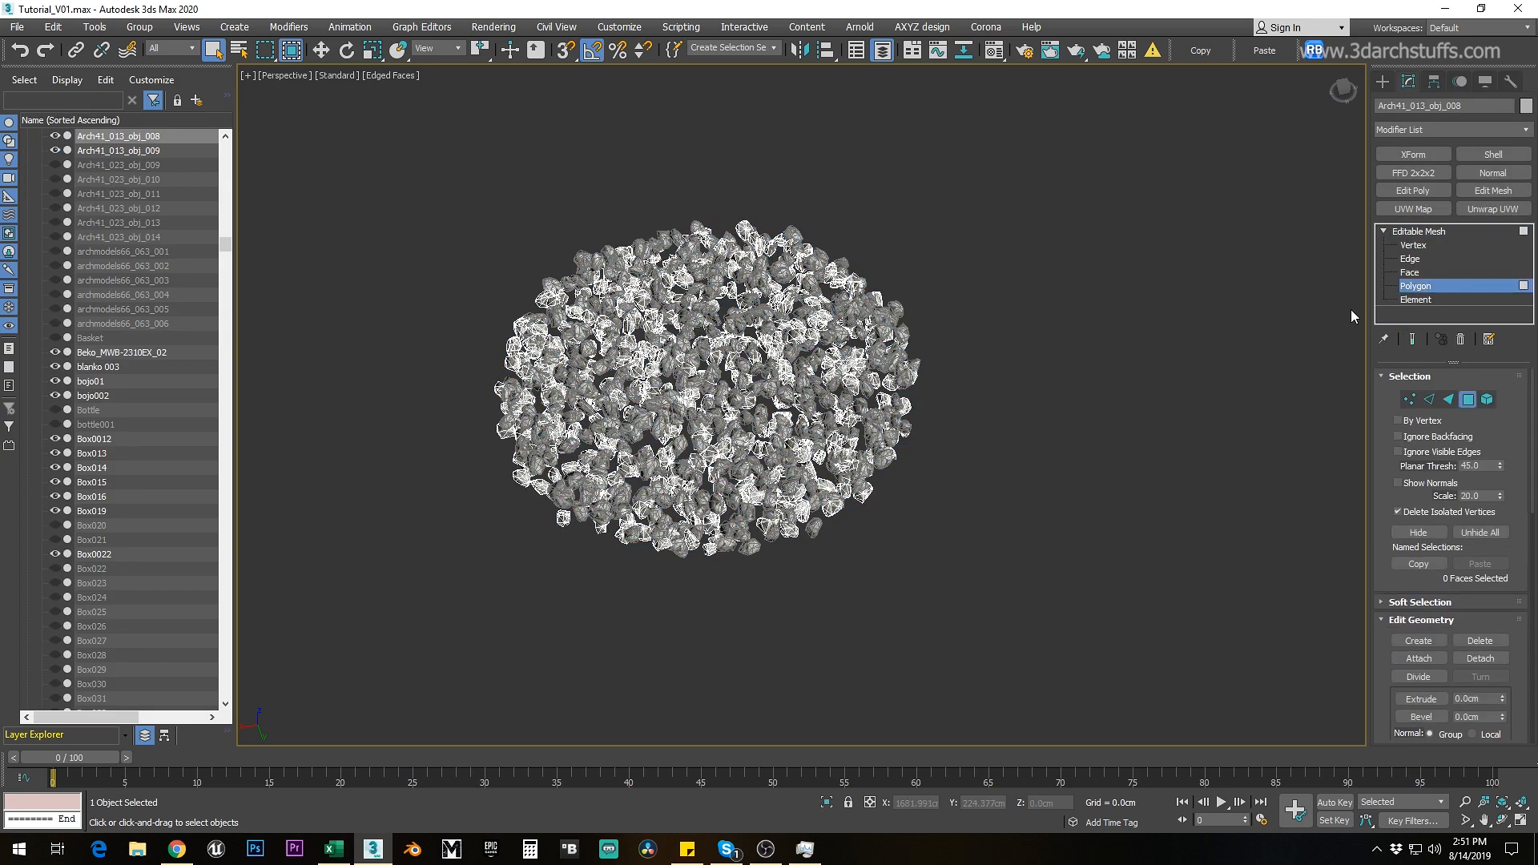
{"action": "left_click", "coordinate": [831, 435]}
{"action": "left_click_drag", "start_coordinate": [910, 195], "coordinate": [471, 210]}
{"action": "key", "text": "ctrl+d"}
{"action": "left_click", "coordinate": [825, 433]}
{"action": "key", "text": "ctrl+d"}
{"action": "left_click", "coordinate": [823, 434]}
{"action": "left_click_drag", "start_coordinate": [587, 537], "coordinate": [686, 385]}
{"action": "key", "text": "ctrl+d"}
{"action": "left_click", "coordinate": [825, 433]}
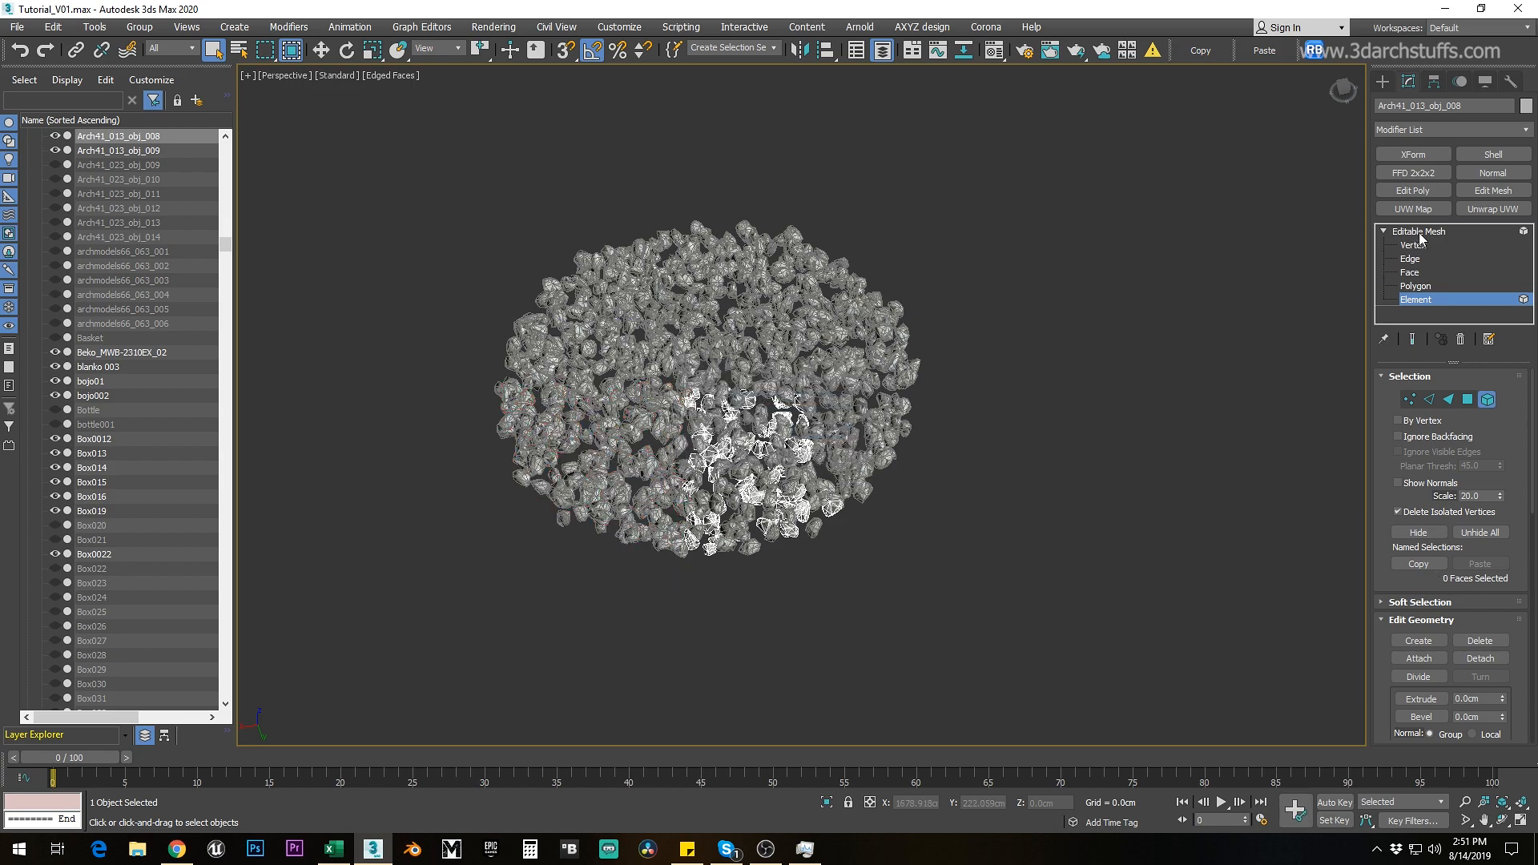
Step: Leave element editing, then select all the pebble pieces and delete them
{"action": "left_click", "coordinate": [846, 385]}
{"action": "left_click", "coordinate": [641, 337]}
{"action": "left_click", "coordinate": [637, 449]}
{"action": "key", "text": "ctrl+a"}
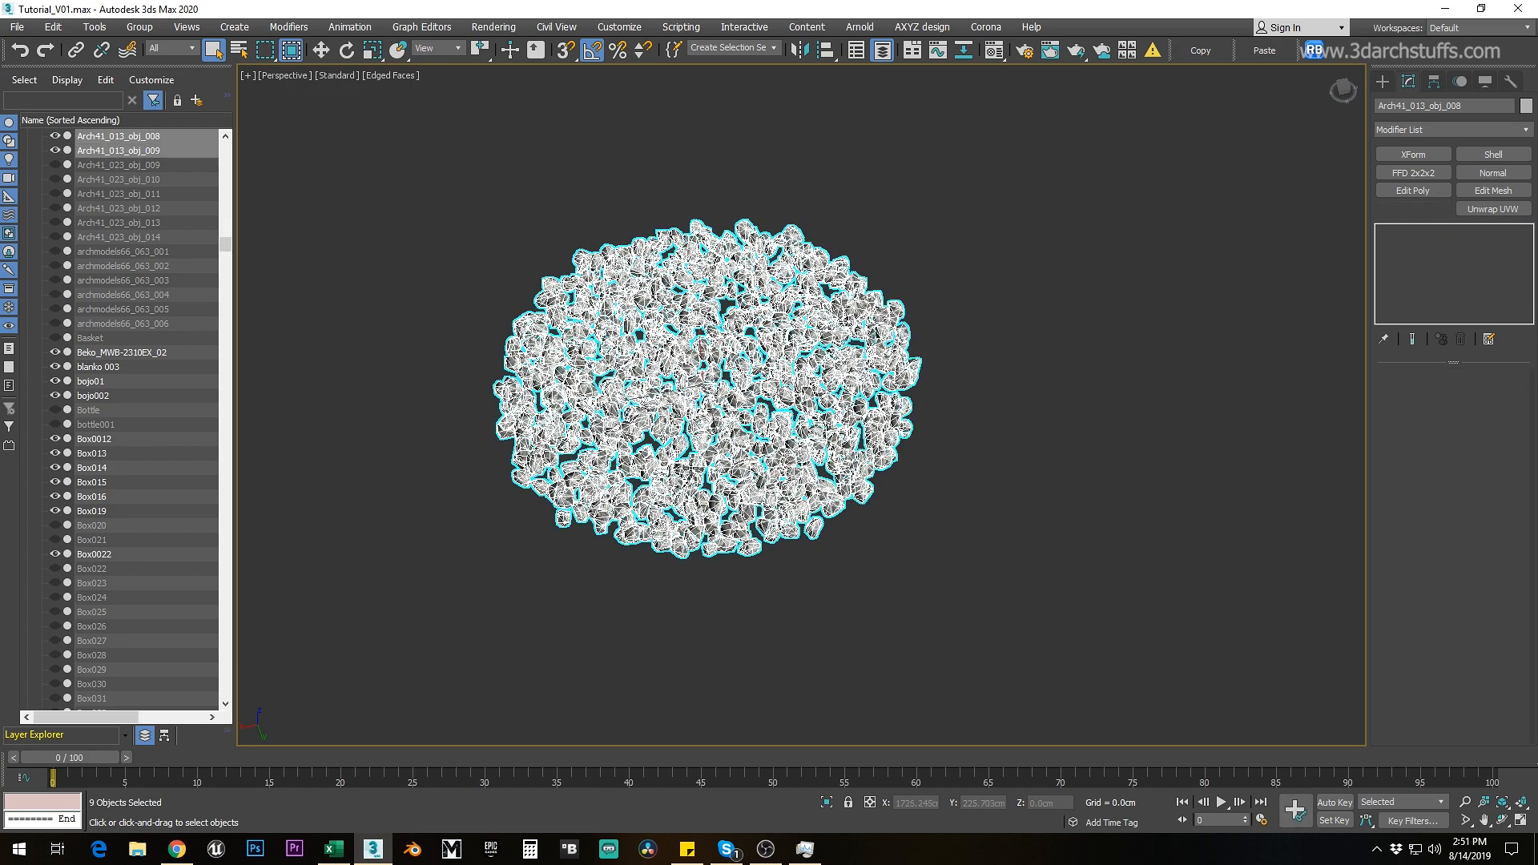
{"action": "middle_click_drag", "start_coordinate": [675, 474], "coordinate": [773, 517]}
{"action": "key", "text": "Delete"}
Step: Delete the wooden front sections of the cabinet beneath the television
{"action": "scroll", "coordinate": [836, 604], "scroll_direction": "down", "scroll_amount": 10}
{"action": "scroll", "coordinate": [824, 577], "scroll_direction": "up", "scroll_amount": 5}
{"action": "scroll", "coordinate": [824, 576], "scroll_direction": "up", "scroll_amount": 4}
{"action": "middle_click_drag", "start_coordinate": [824, 576], "coordinate": [501, 513], "text": "alt"}
{"action": "scroll", "coordinate": [848, 412], "scroll_direction": "up", "scroll_amount": 5}
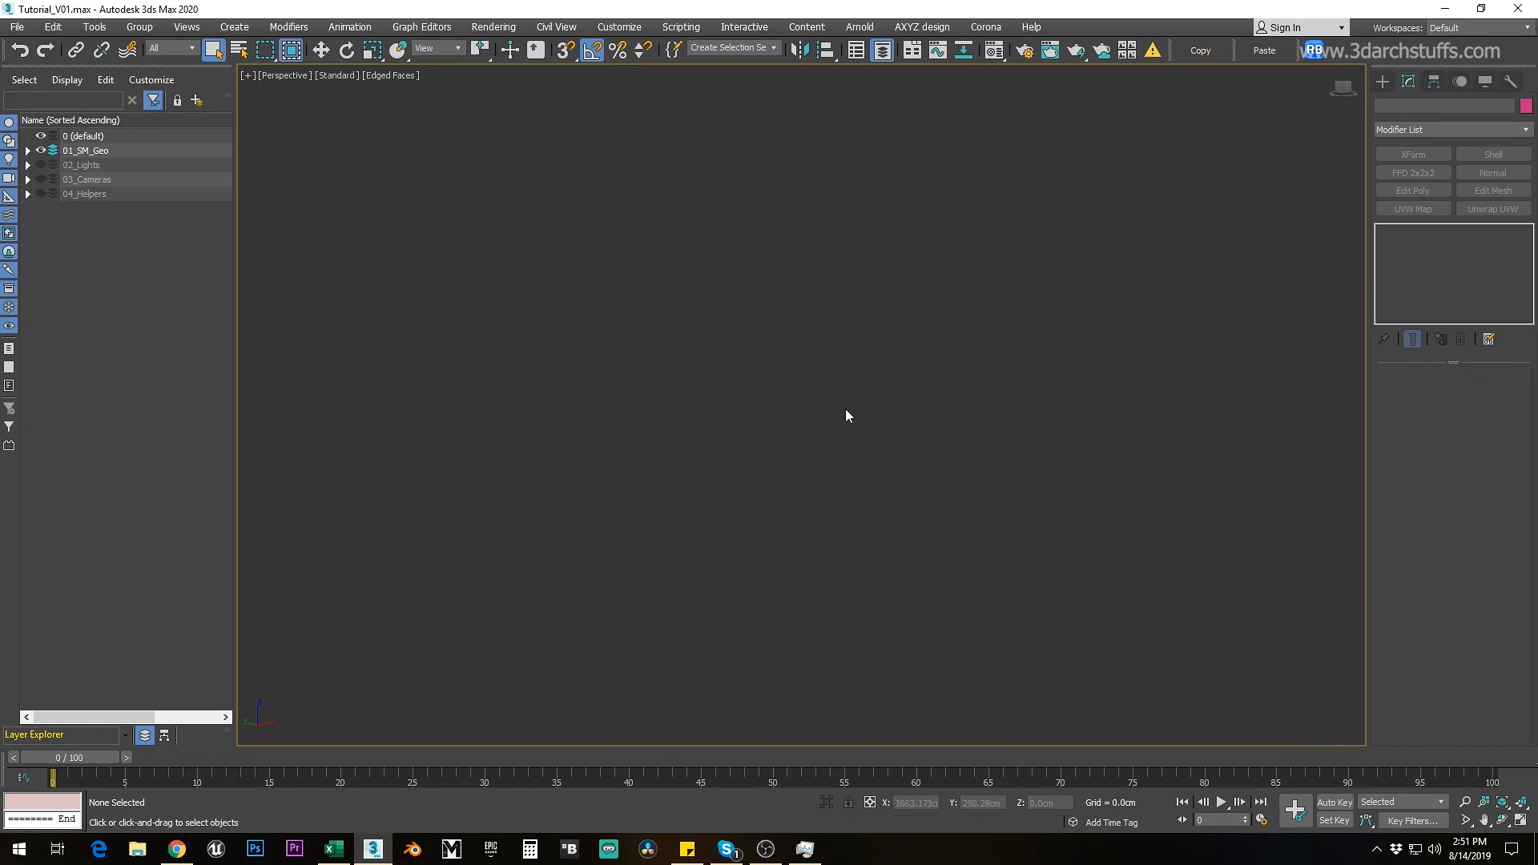
{"action": "key", "text": "z"}
{"action": "scroll", "coordinate": [663, 484], "scroll_direction": "up", "scroll_amount": 8}
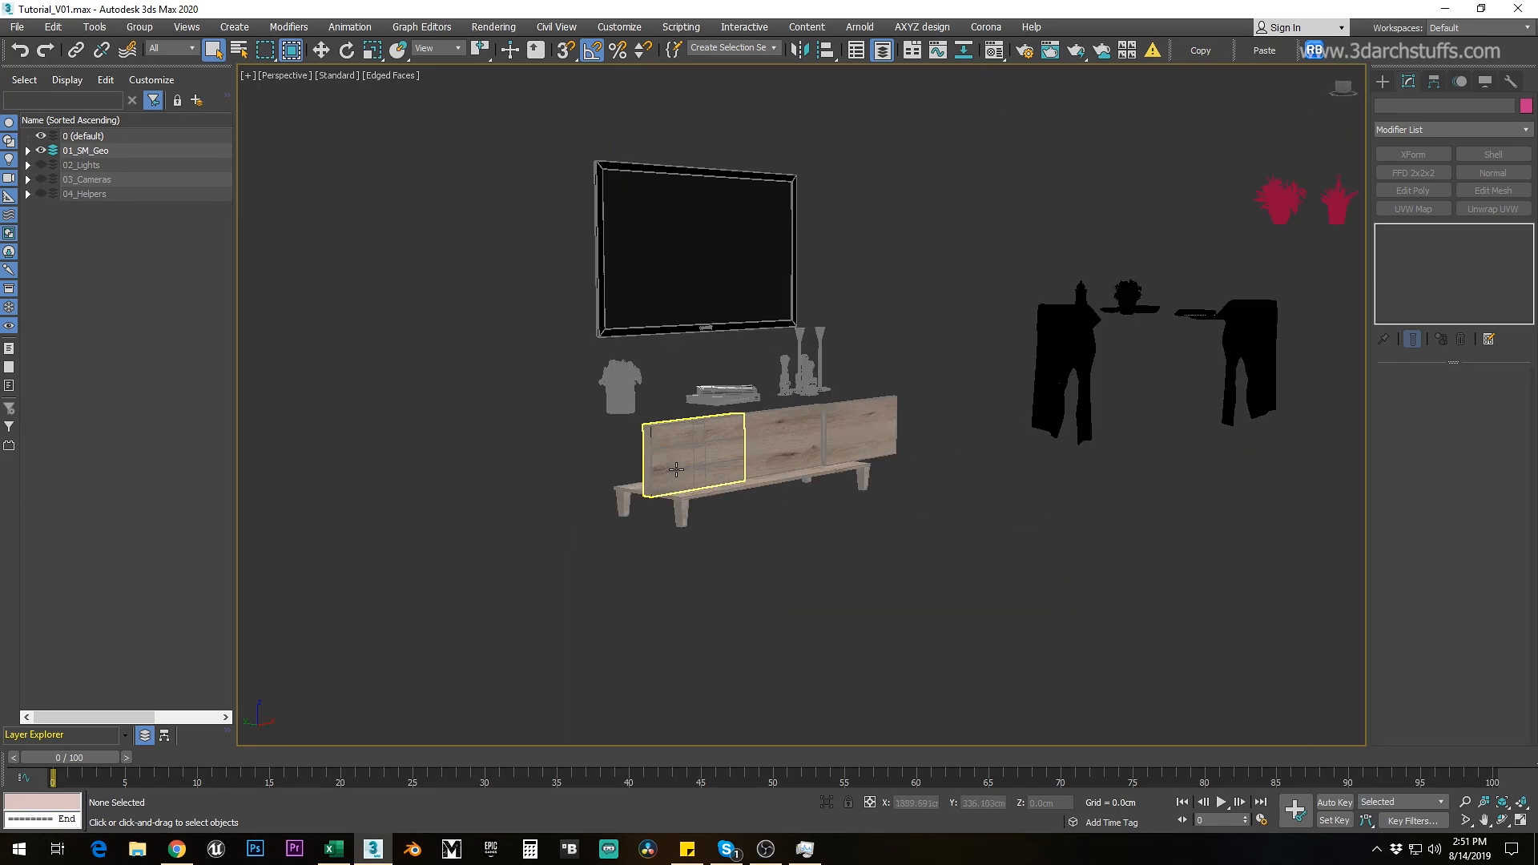
{"action": "left_click", "coordinate": [689, 460]}
{"action": "key", "text": "Delete"}
{"action": "left_click", "coordinate": [880, 417]}
{"action": "key", "text": "Delete"}
{"action": "left_click", "coordinate": [1006, 380]}
{"action": "key", "text": "Delete"}
Step: Delete the television cabinet's base board and its legs
{"action": "left_click", "coordinate": [831, 490]}
{"action": "key", "text": "Delete"}
{"action": "left_click", "coordinate": [695, 564]}
{"action": "key", "text": "Delete"}
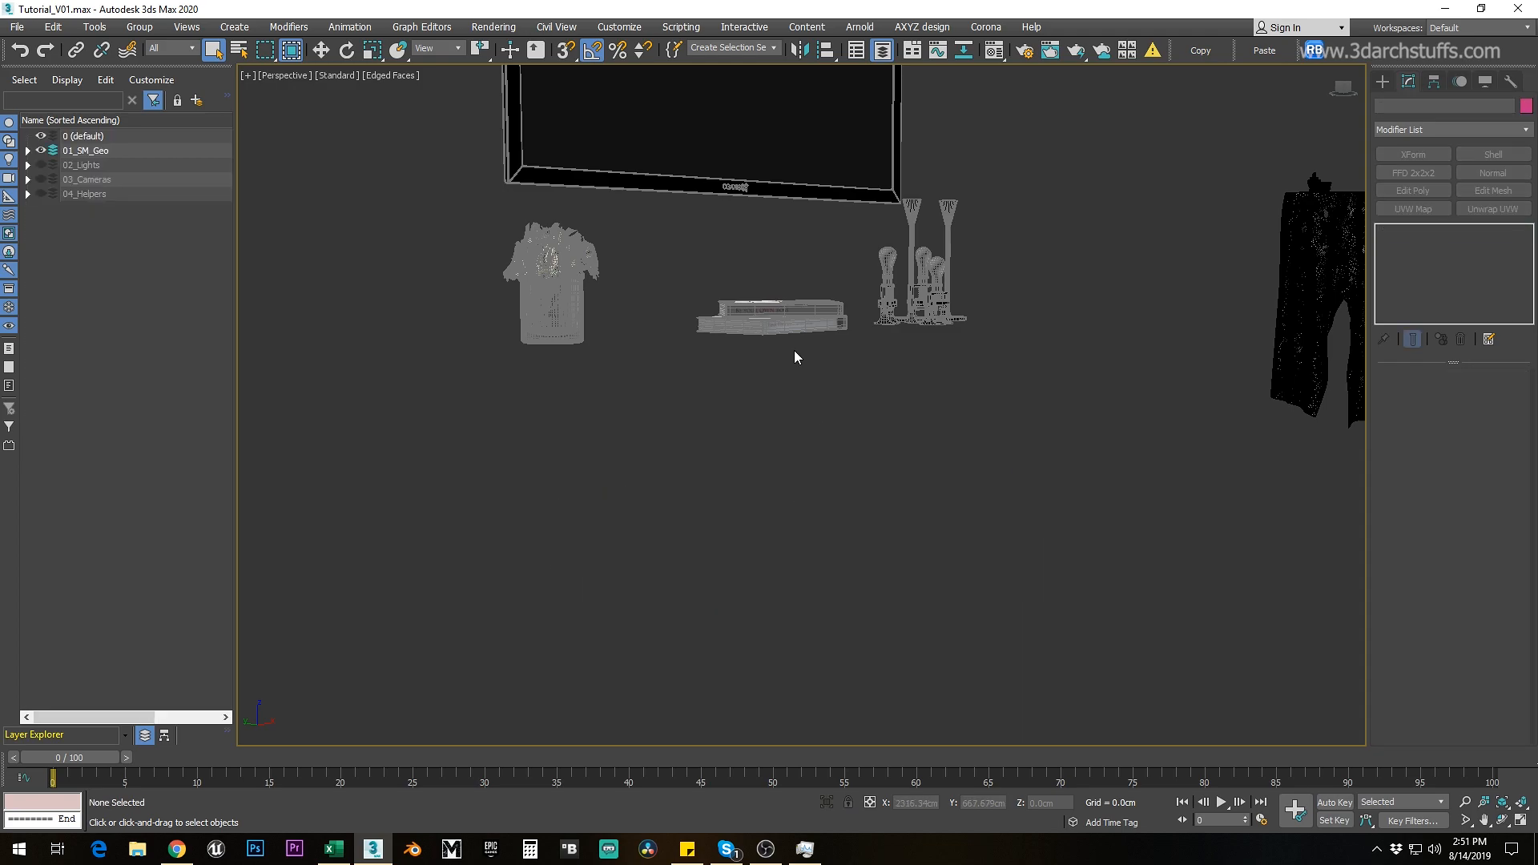
Step: Delete the stacked books between the flower vase and the candlesticks
{"action": "left_click", "coordinate": [790, 312]}
{"action": "key", "text": "Delete"}
{"action": "left_click", "coordinate": [789, 469]}
{"action": "key", "text": "Delete"}
Step: Isolate the flower heads in the vase and delete them
{"action": "scroll", "coordinate": [578, 549], "scroll_direction": "down", "scroll_amount": 3}
{"action": "middle_click_drag", "start_coordinate": [584, 546], "coordinate": [879, 353]}
{"action": "scroll", "coordinate": [676, 469], "scroll_direction": "up", "scroll_amount": 3}
{"action": "left_click", "coordinate": [691, 441]}
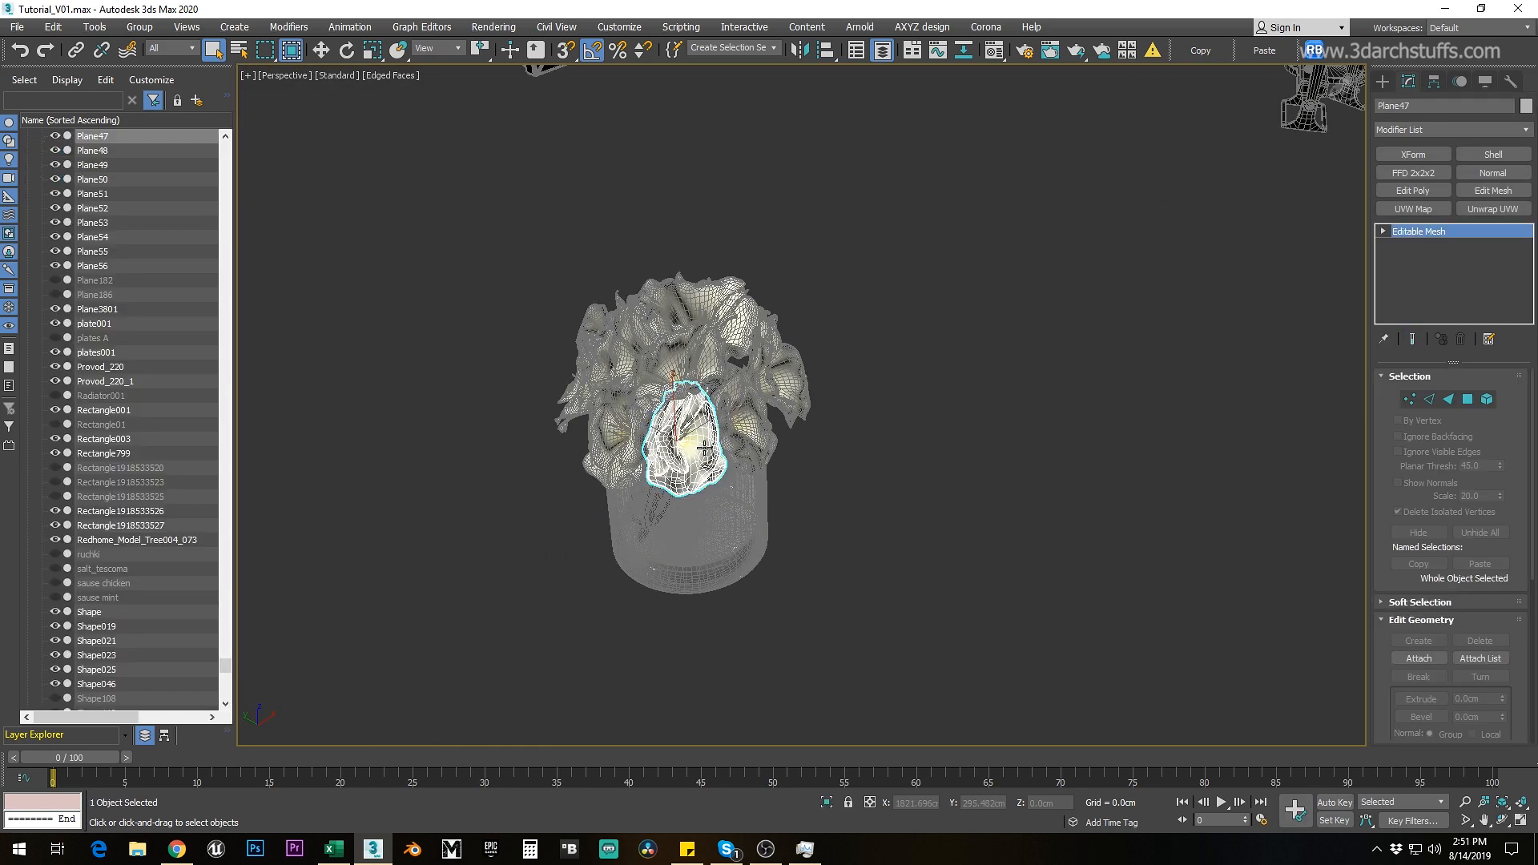
{"action": "key", "text": "ctrl+q"}
{"action": "key", "text": "alt+q"}
{"action": "key", "text": "Delete"}
Step: Leave isolation and delete the vase along with the remaining parts of the flower arrangement
{"action": "left_click", "coordinate": [827, 802]}
{"action": "left_click", "coordinate": [711, 532]}
{"action": "key", "text": "Delete"}
{"action": "left_click", "coordinate": [691, 428]}
{"action": "key", "text": "ctrl+q"}
{"action": "key", "text": "Delete"}
{"action": "left_click", "coordinate": [692, 430]}
{"action": "key", "text": "Delete"}
{"action": "left_click", "coordinate": [723, 399]}
{"action": "key", "text": "ctrl+q"}
{"action": "key", "text": "Delete"}
Step: Delete the larger matching pieces of the candlestick group near the television
{"action": "scroll", "coordinate": [751, 427], "scroll_direction": "down", "scroll_amount": 3}
{"action": "left_click", "coordinate": [803, 391]}
{"action": "middle_click_drag", "start_coordinate": [814, 406], "coordinate": [657, 395]}
{"action": "key", "text": "ctrl+q"}
{"action": "key", "text": "Delete"}
{"action": "left_click", "coordinate": [751, 201]}
{"action": "key", "text": "ctrl+q"}
{"action": "key", "text": "Delete"}
Step: Delete the wall-mounted television's parts and the small candlestick pieces left below it
{"action": "left_click", "coordinate": [762, 337]}
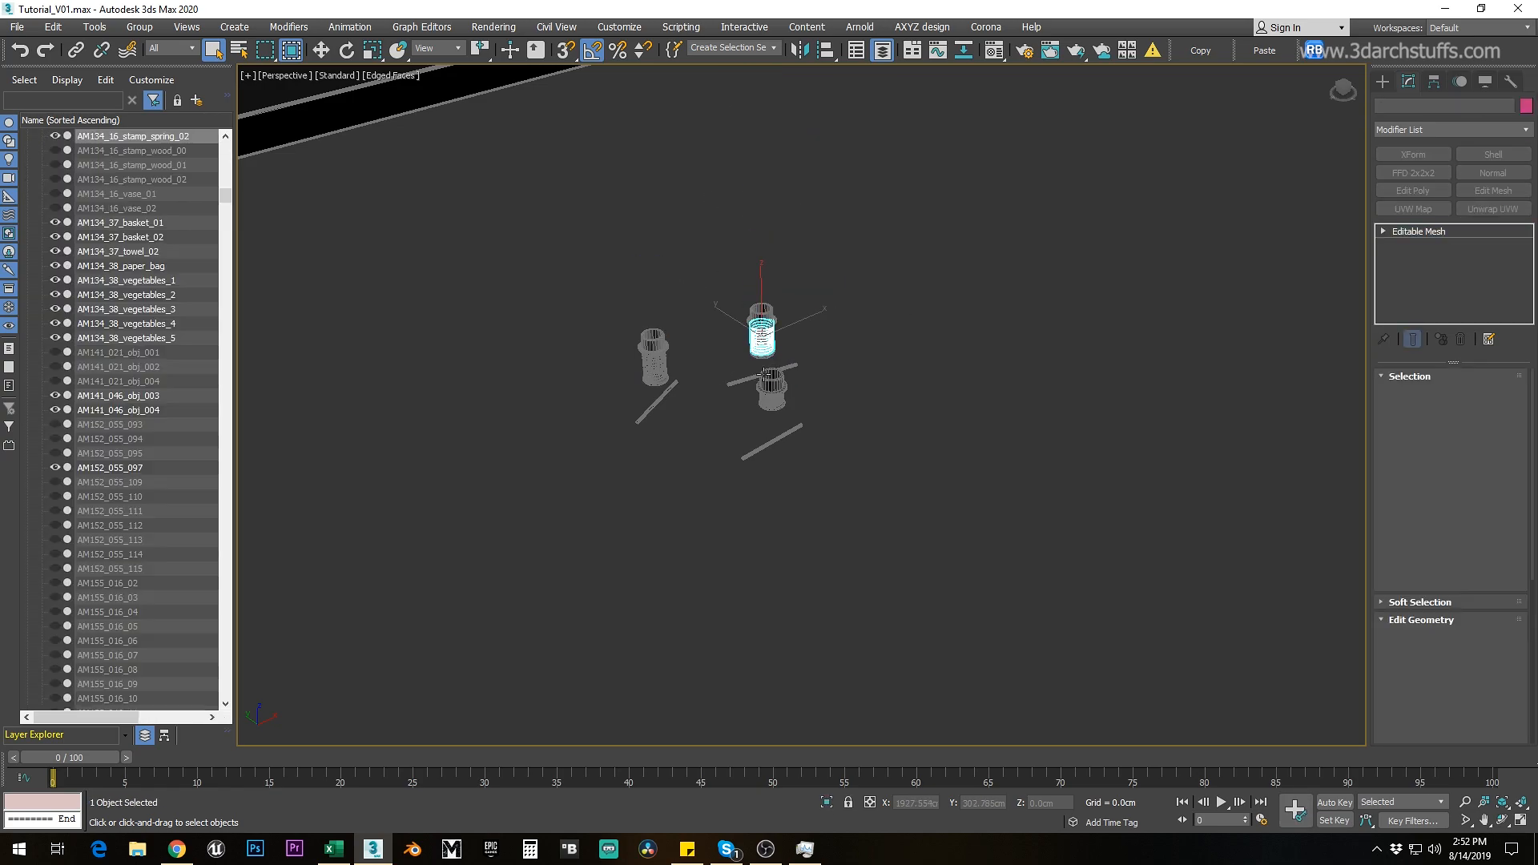
{"action": "scroll", "coordinate": [650, 386], "scroll_direction": "down", "scroll_amount": 5}
{"action": "left_click", "coordinate": [589, 233]}
{"action": "middle_click_drag", "start_coordinate": [589, 234], "coordinate": [790, 377]}
{"action": "key", "text": "Delete"}
{"action": "left_click", "coordinate": [789, 379]}
{"action": "key", "text": "Delete"}
{"action": "left_click", "coordinate": [768, 485]}
{"action": "key", "text": "Delete"}
Step: Isolate the potted mint plant and detach its pot as a separate object at element level
{"action": "scroll", "coordinate": [768, 485], "scroll_direction": "down", "scroll_amount": 8}
{"action": "scroll", "coordinate": [1105, 365], "scroll_direction": "up", "scroll_amount": 6}
{"action": "middle_click_drag", "start_coordinate": [309, 611], "coordinate": [733, 468]}
{"action": "scroll", "coordinate": [733, 467], "scroll_direction": "down", "scroll_amount": 3}
{"action": "scroll", "coordinate": [733, 468], "scroll_direction": "up", "scroll_amount": 7}
{"action": "left_click", "coordinate": [708, 386]}
{"action": "key", "text": "alt+q"}
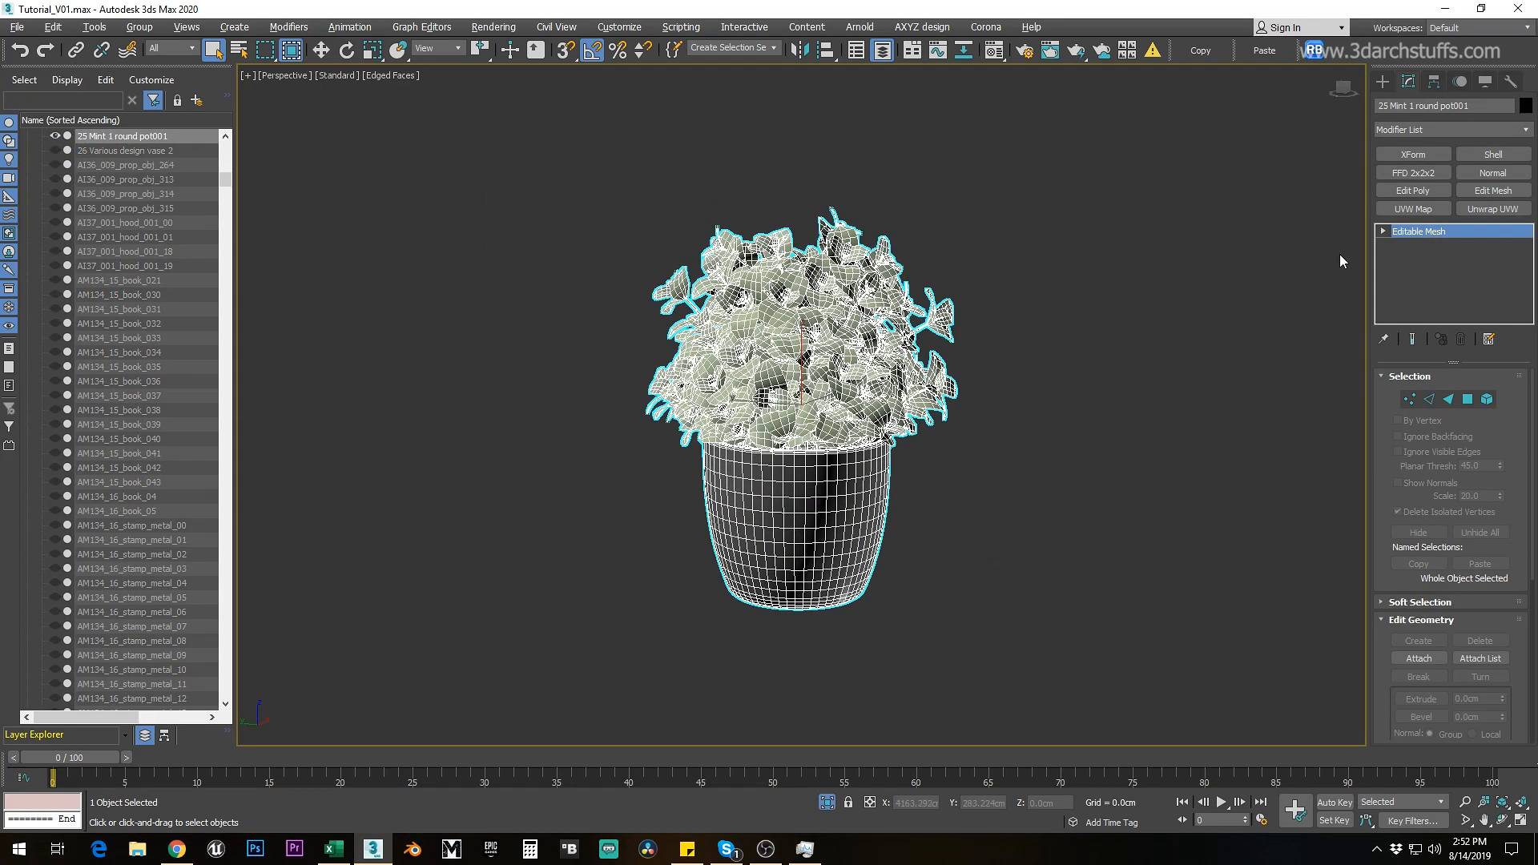
{"action": "left_click", "coordinate": [1414, 299]}
{"action": "left_click", "coordinate": [819, 524]}
{"action": "left_click", "coordinate": [834, 432]}
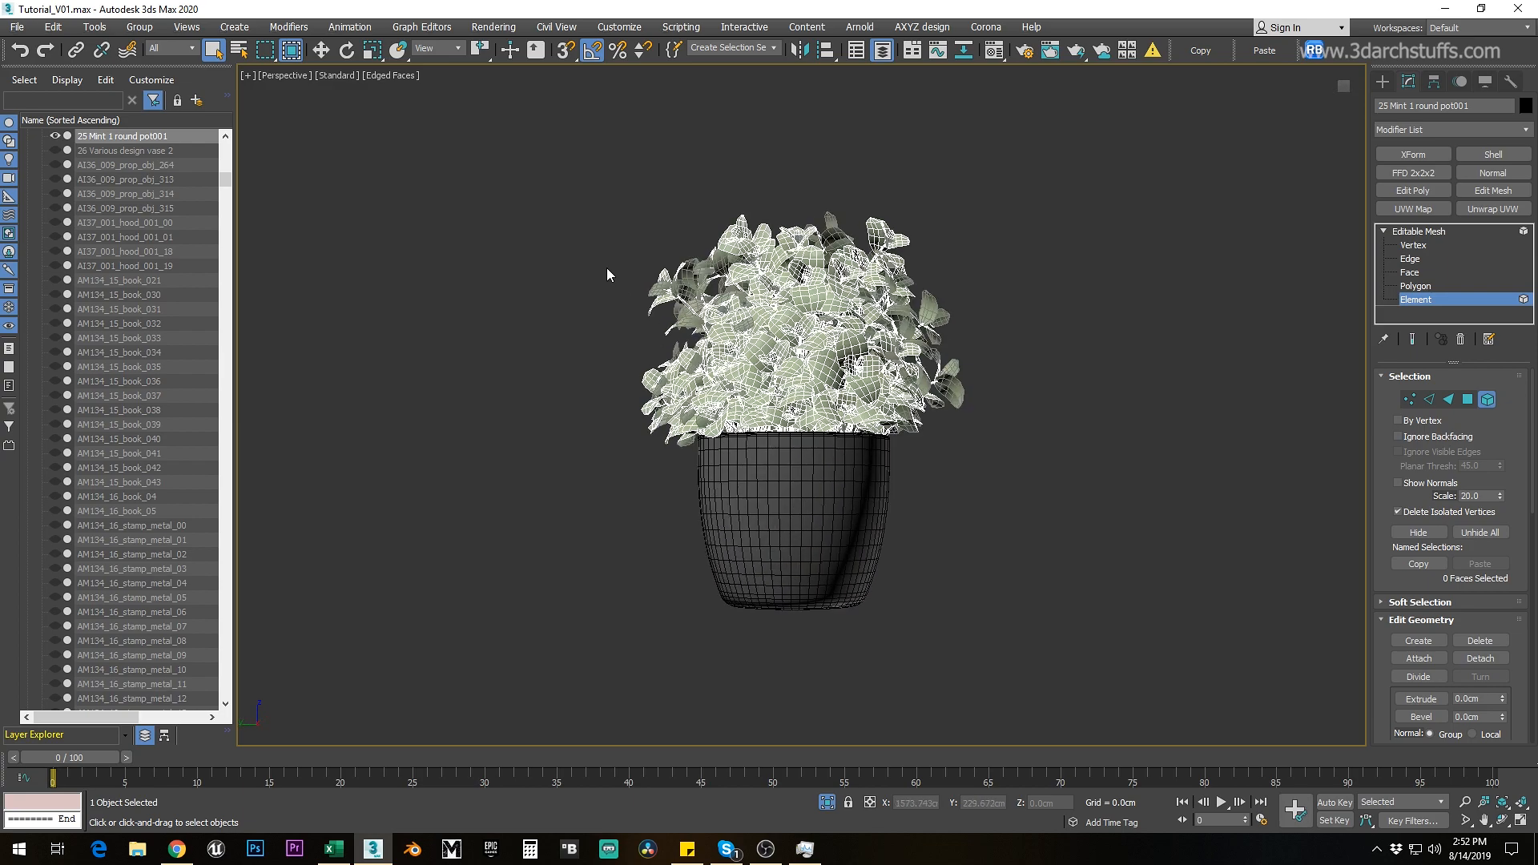
Step: Detach the left and middle portions of the mint foliage as separate objects
{"action": "key", "text": "alt+d"}
{"action": "key", "text": "Return"}
{"action": "left_click", "coordinate": [746, 333]}
{"action": "key", "text": "alt+d"}
{"action": "key", "text": "Return"}
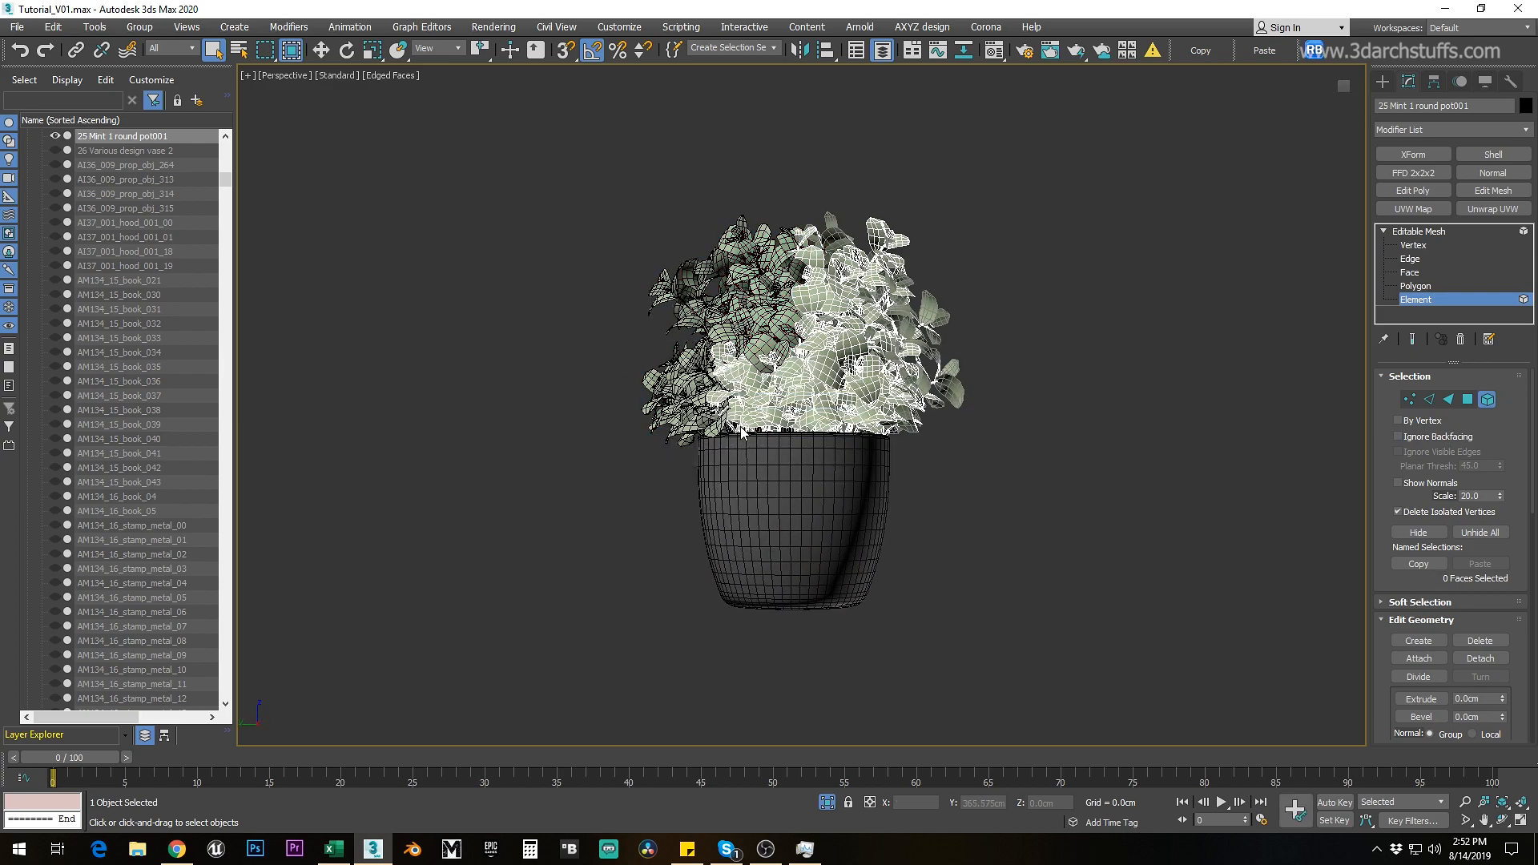
{"action": "left_click", "coordinate": [854, 349]}
{"action": "key", "text": "alt+d"}
{"action": "key", "text": "Return"}
Step: Detach the remaining right-hand foliage of the mint plant in sections, then finish with the plant
{"action": "left_click_drag", "start_coordinate": [978, 212], "coordinate": [833, 337]}
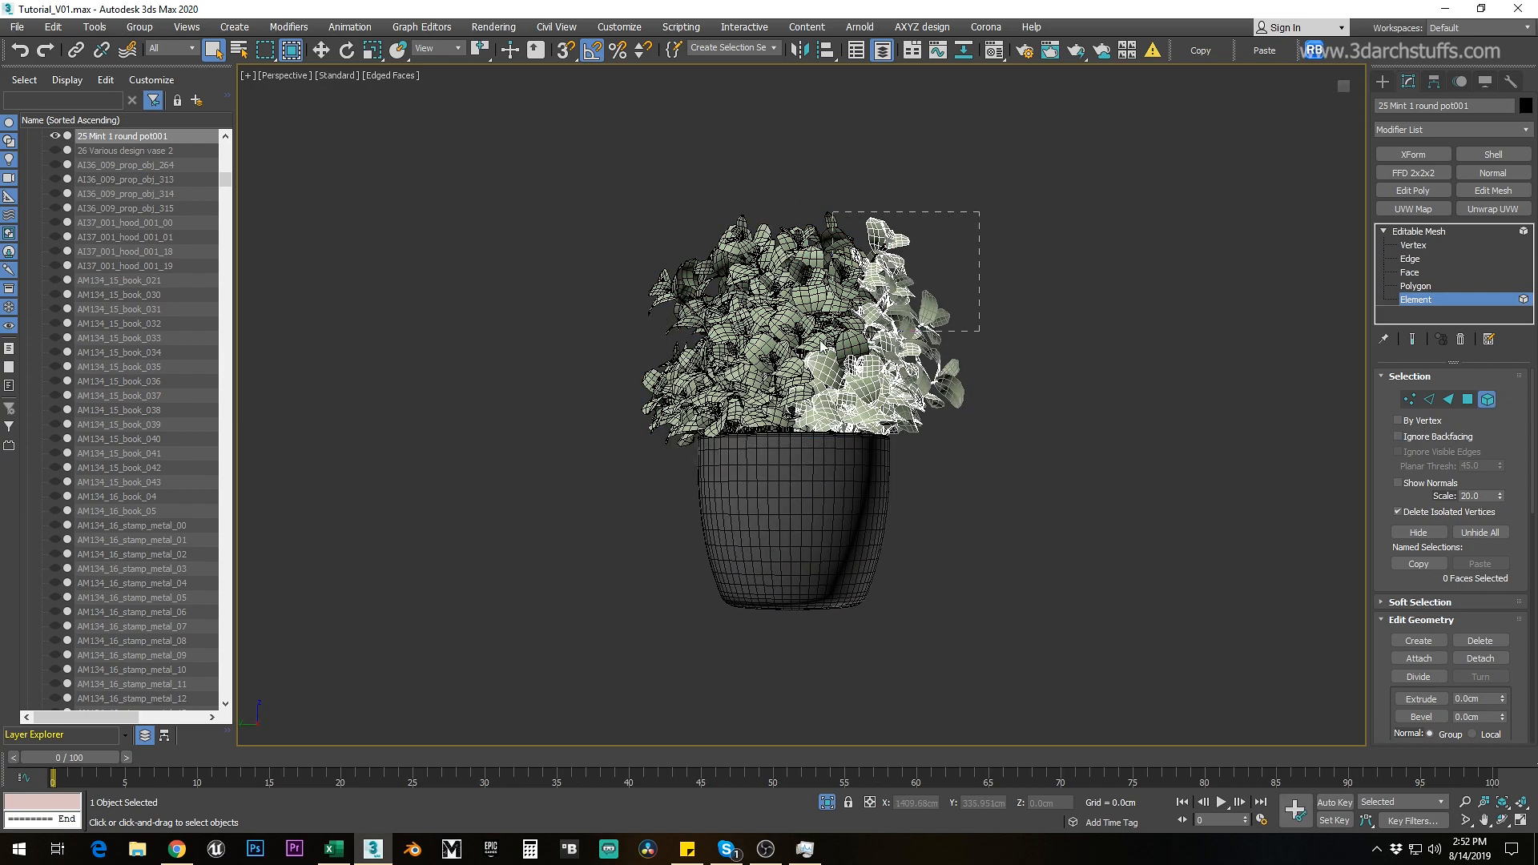
{"action": "left_click", "coordinate": [830, 433]}
{"action": "left_click_drag", "start_coordinate": [986, 303], "coordinate": [864, 473]}
{"action": "key", "text": "alt+d"}
{"action": "left_click", "coordinate": [829, 431]}
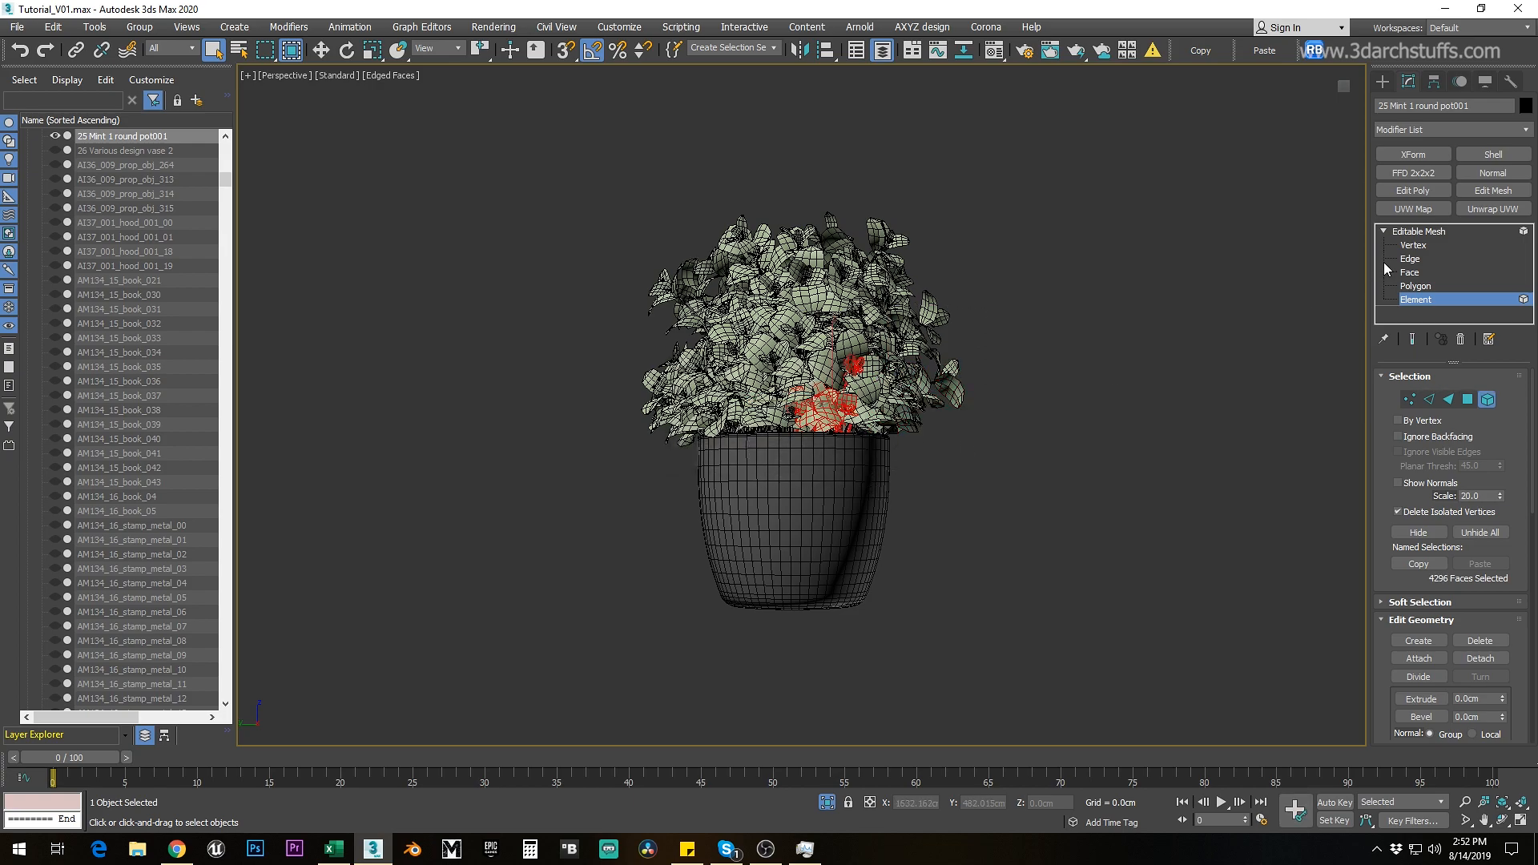
{"action": "key", "text": "ctrl+b"}
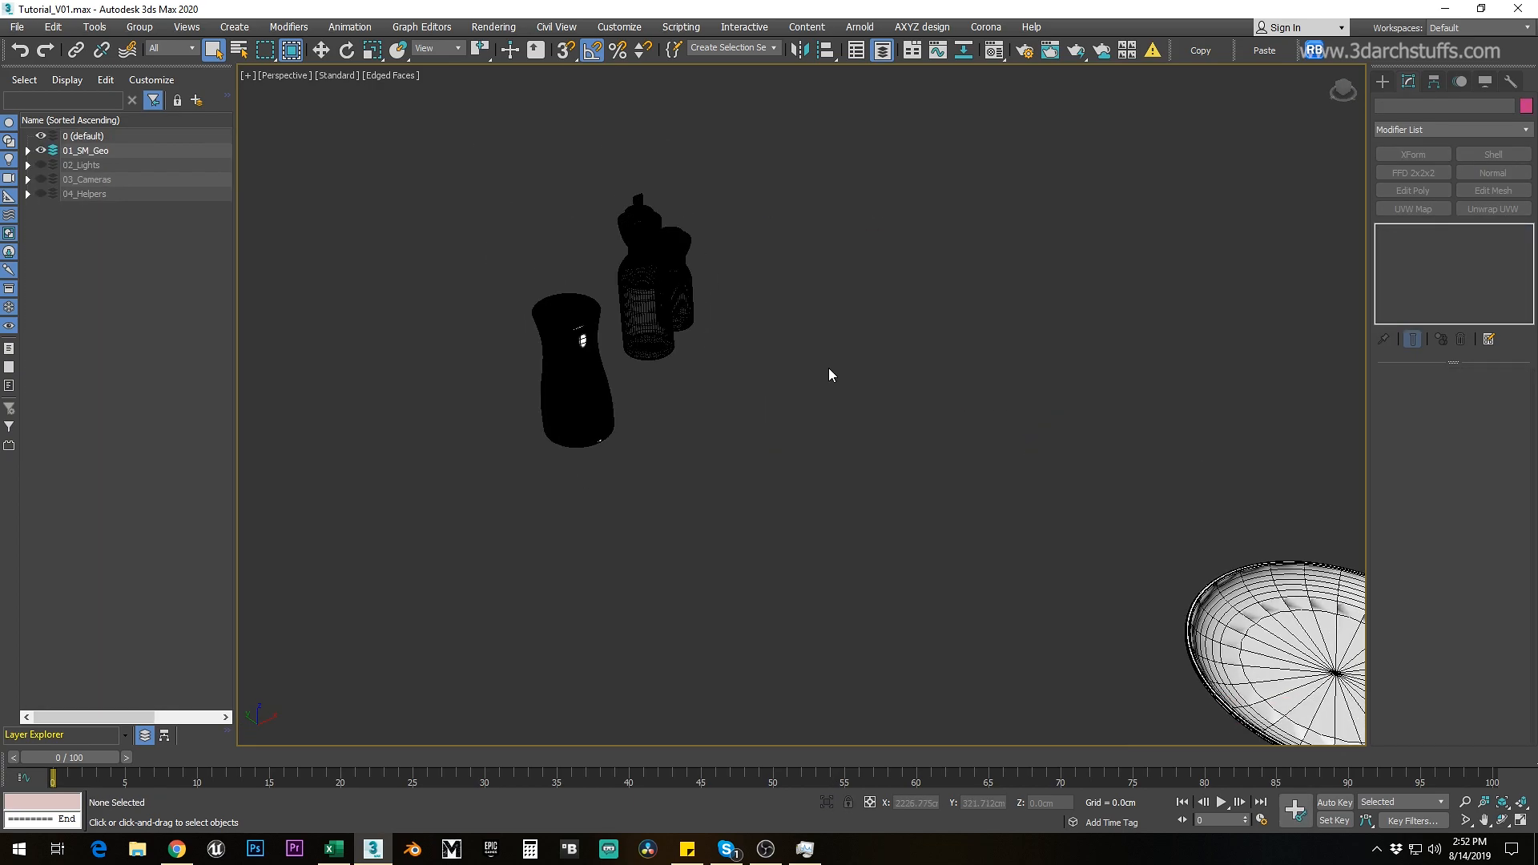
Step: Isolate the napkin and cutlery mesh and detach the napkin cloth, its hem and the cutlery as separate objects
{"action": "key", "text": "alt+q"}
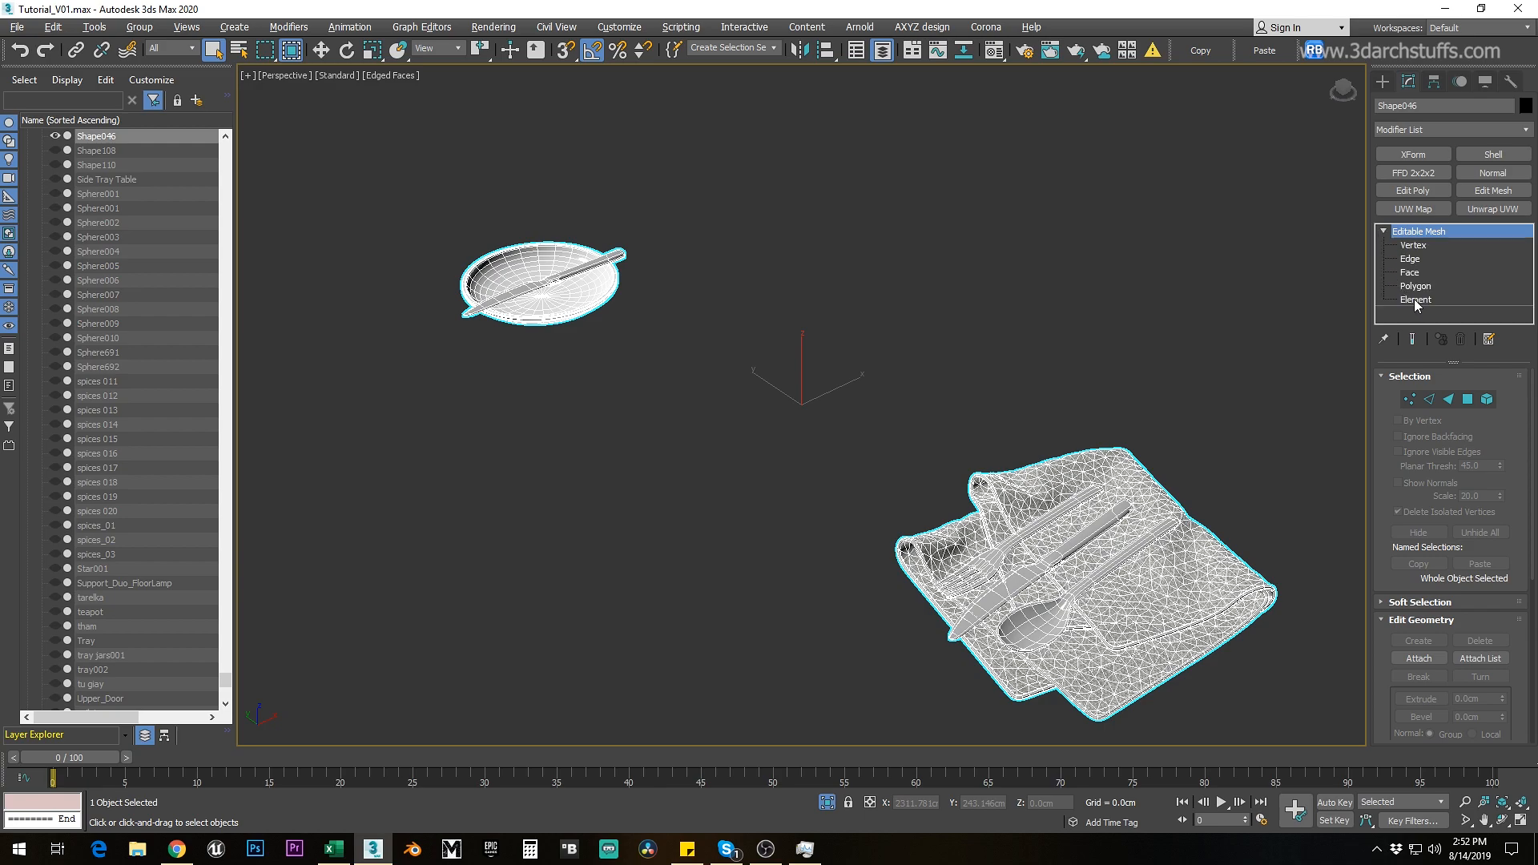
{"action": "left_click", "coordinate": [1414, 298]}
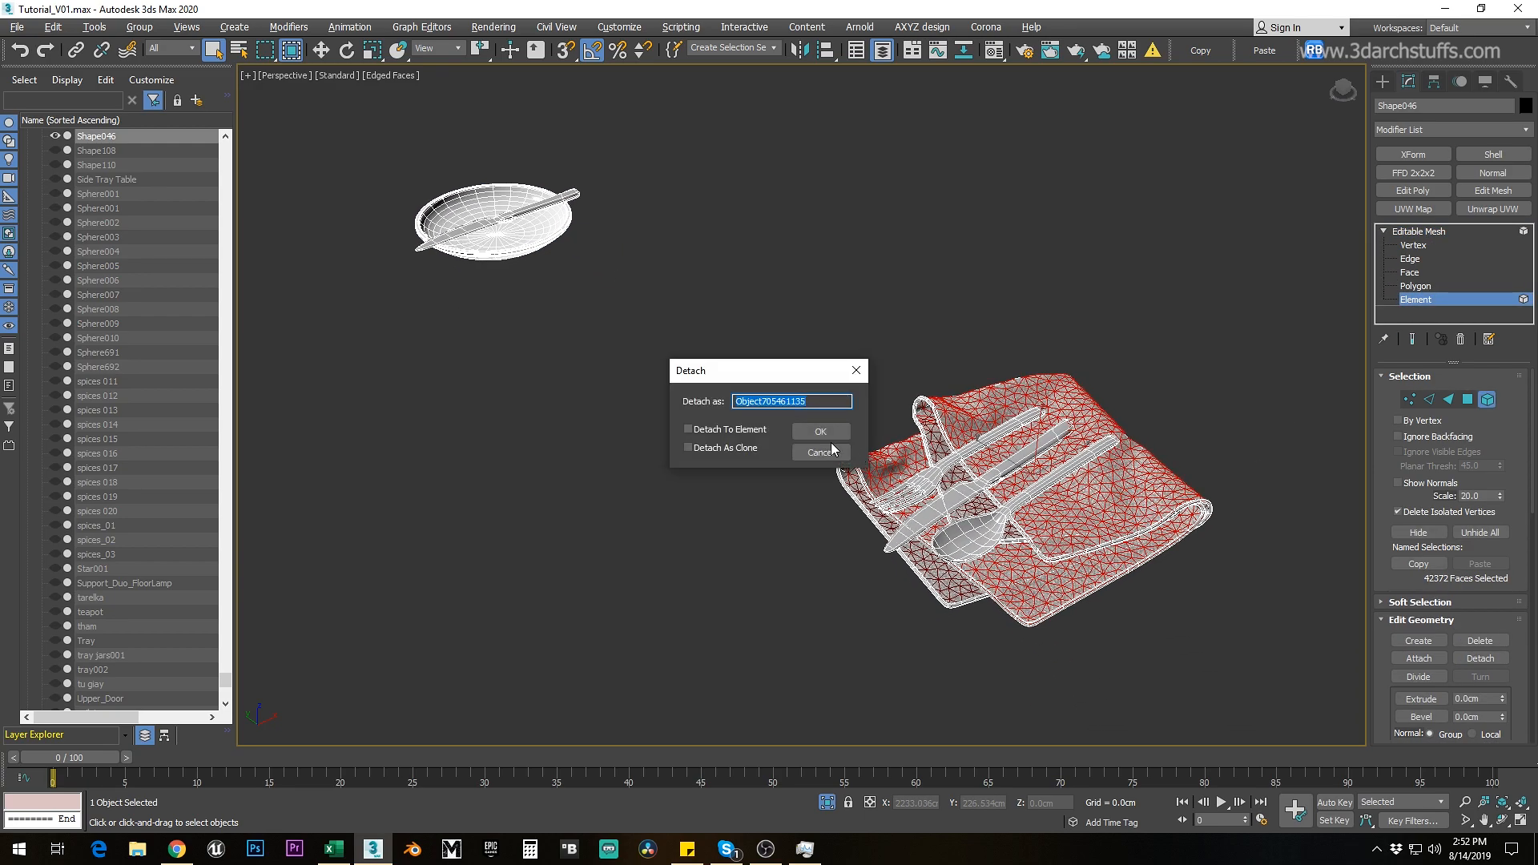
{"action": "left_click", "coordinate": [825, 445]}
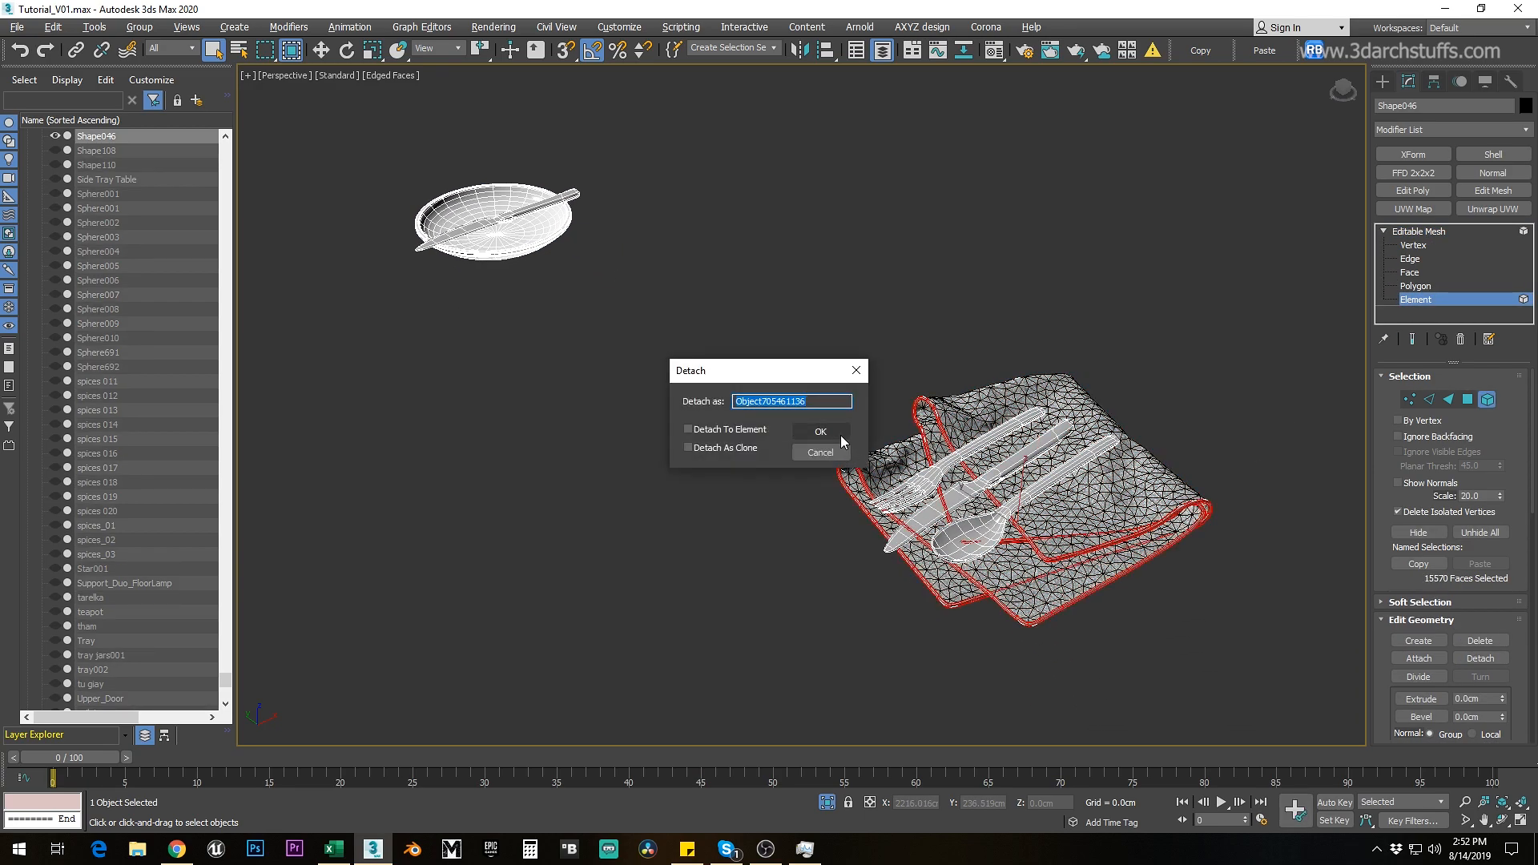
{"action": "left_click", "coordinate": [839, 433]}
{"action": "left_click", "coordinate": [957, 500]}
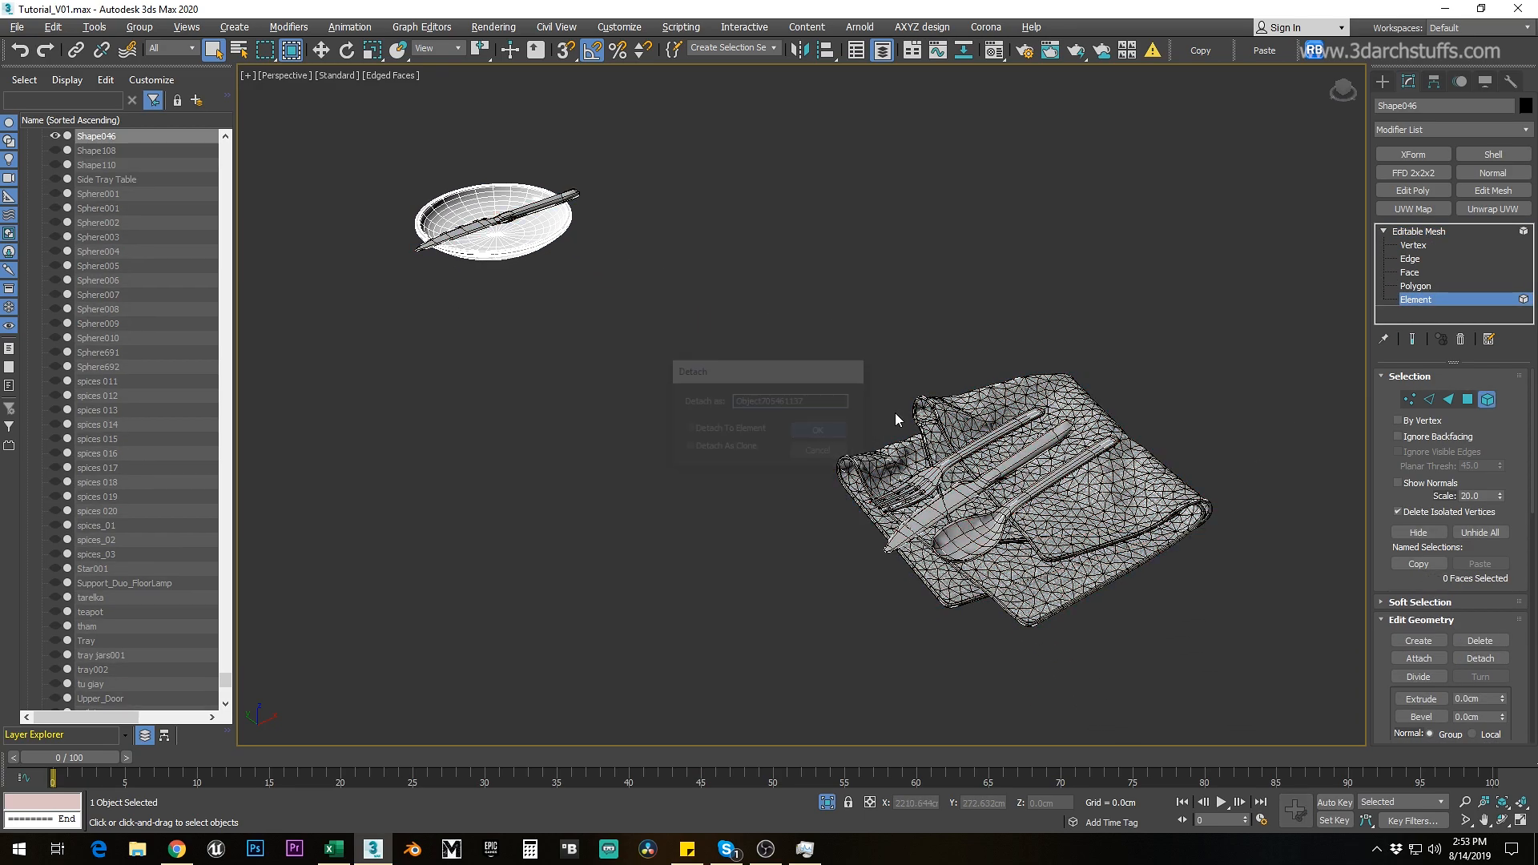
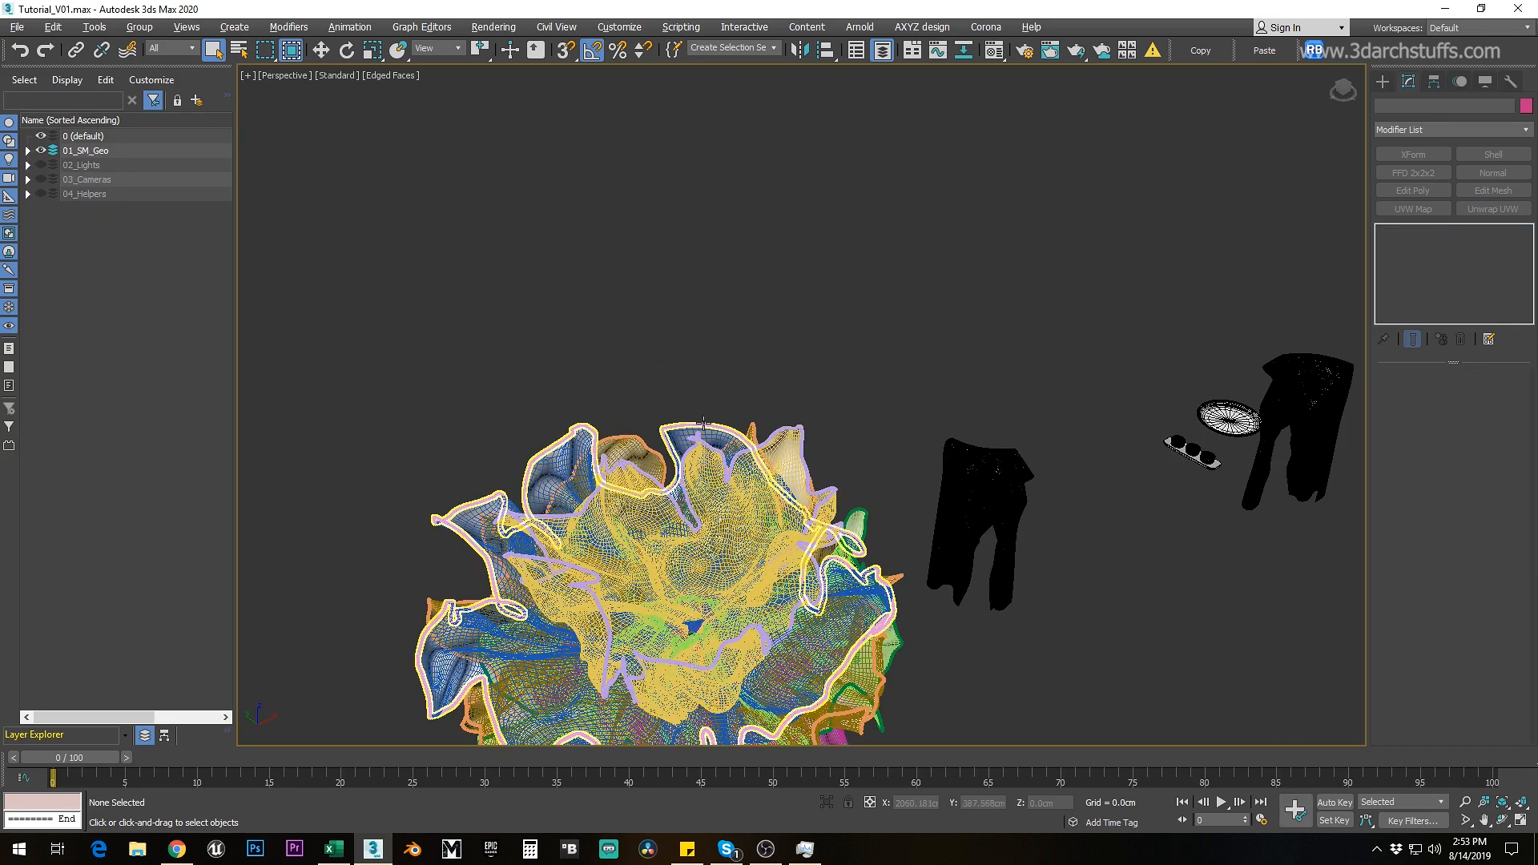
Step: Delete the first overlapping layers of the multicoloured ruffled leaf cluster
{"action": "left_click", "coordinate": [704, 422]}
{"action": "key", "text": "Delete"}
{"action": "middle_click_drag", "start_coordinate": [725, 488], "coordinate": [695, 320]}
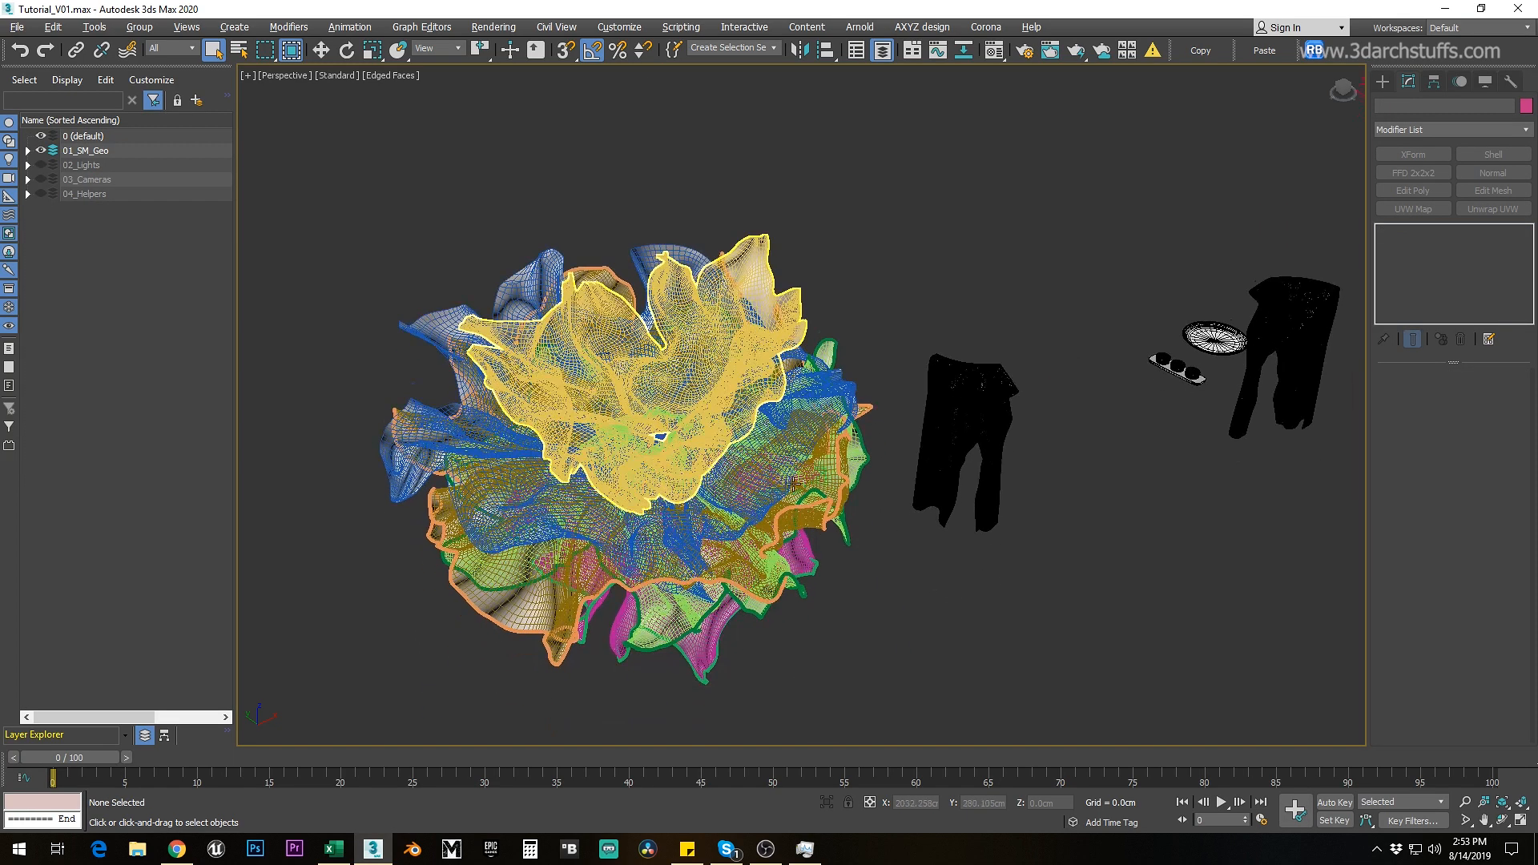
{"action": "scroll", "coordinate": [686, 417], "scroll_direction": "up", "scroll_amount": 1}
{"action": "left_click", "coordinate": [688, 567]}
{"action": "key", "text": "Delete"}
Step: Delete the remaining pieces of the ruffled leaf cluster one after another
{"action": "middle_click_drag", "start_coordinate": [609, 590], "coordinate": [737, 669]}
{"action": "scroll", "coordinate": [724, 564], "scroll_direction": "down", "scroll_amount": 3}
{"action": "left_click", "coordinate": [721, 548]}
{"action": "left_click", "coordinate": [749, 491]}
{"action": "key", "text": "Delete"}
{"action": "left_click", "coordinate": [749, 492]}
{"action": "key", "text": "Delete"}
{"action": "left_click", "coordinate": [750, 492]}
{"action": "key", "text": "Delete"}
{"action": "scroll", "coordinate": [760, 621], "scroll_direction": "down", "scroll_amount": 3}
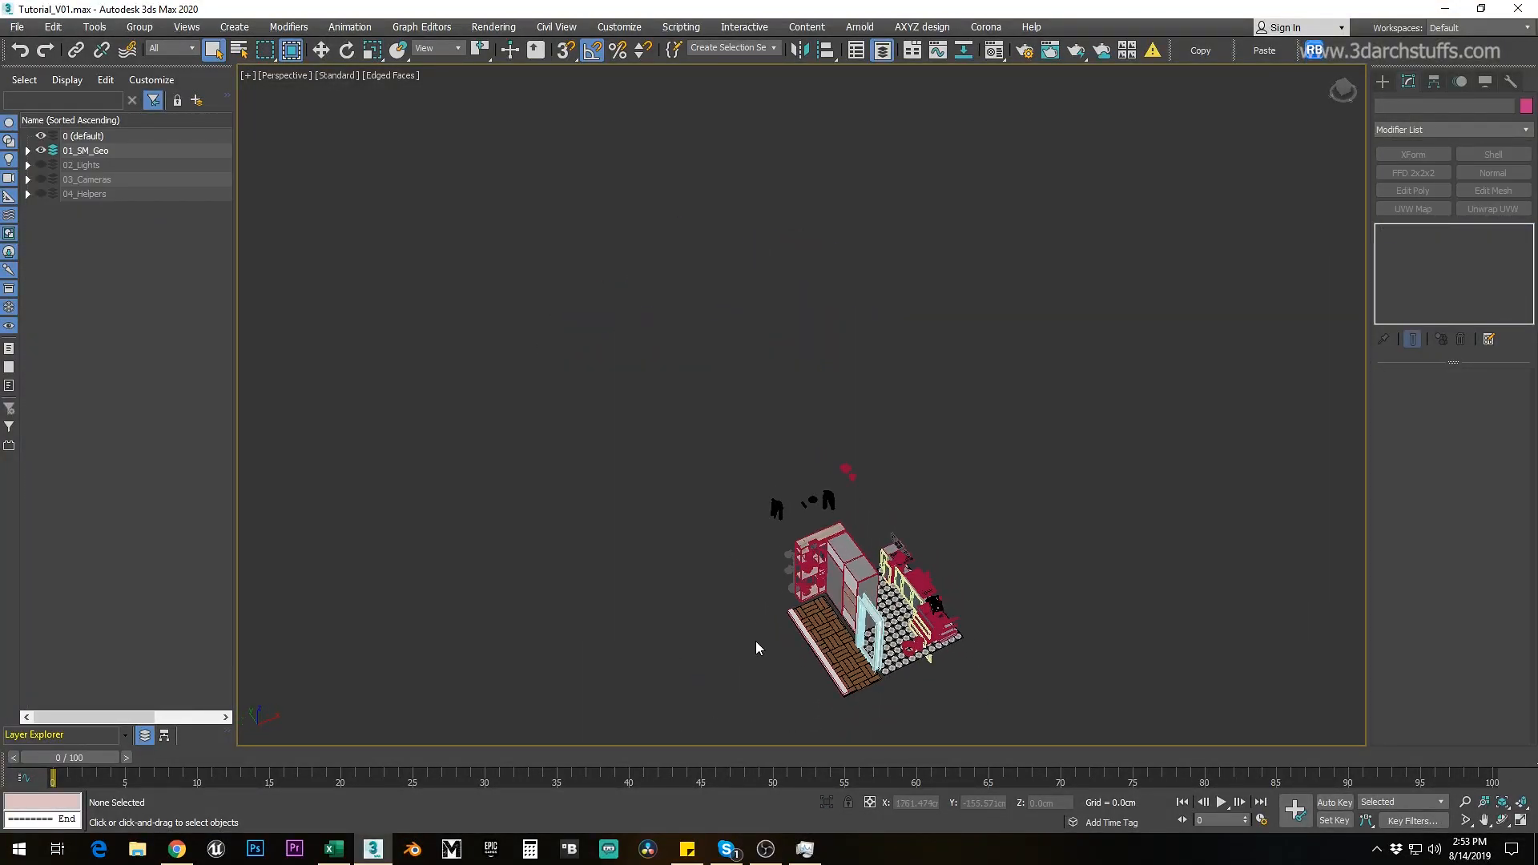
Step: Isolate the dense hanging towel and detach the lower outer corner of its left flap at polygon level
{"action": "scroll", "coordinate": [769, 553], "scroll_direction": "up", "scroll_amount": 5}
{"action": "left_click", "coordinate": [759, 268]}
{"action": "middle_click_drag", "start_coordinate": [756, 429], "coordinate": [883, 389], "text": "alt"}
{"action": "scroll", "coordinate": [793, 333], "scroll_direction": "up", "scroll_amount": 6}
{"action": "scroll", "coordinate": [805, 441], "scroll_direction": "up", "scroll_amount": 3}
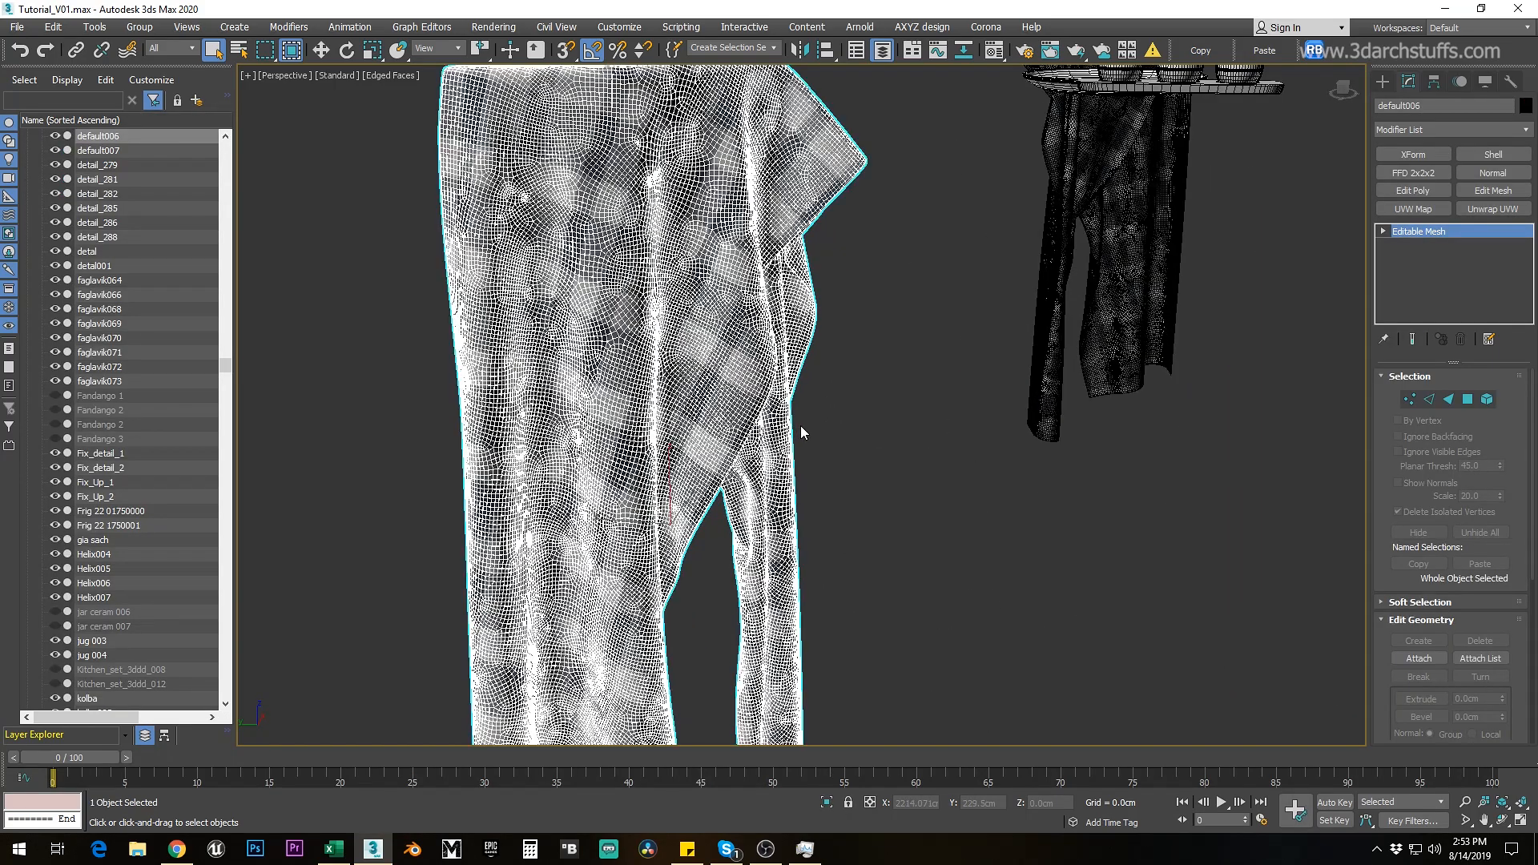
{"action": "key", "text": "alt+q"}
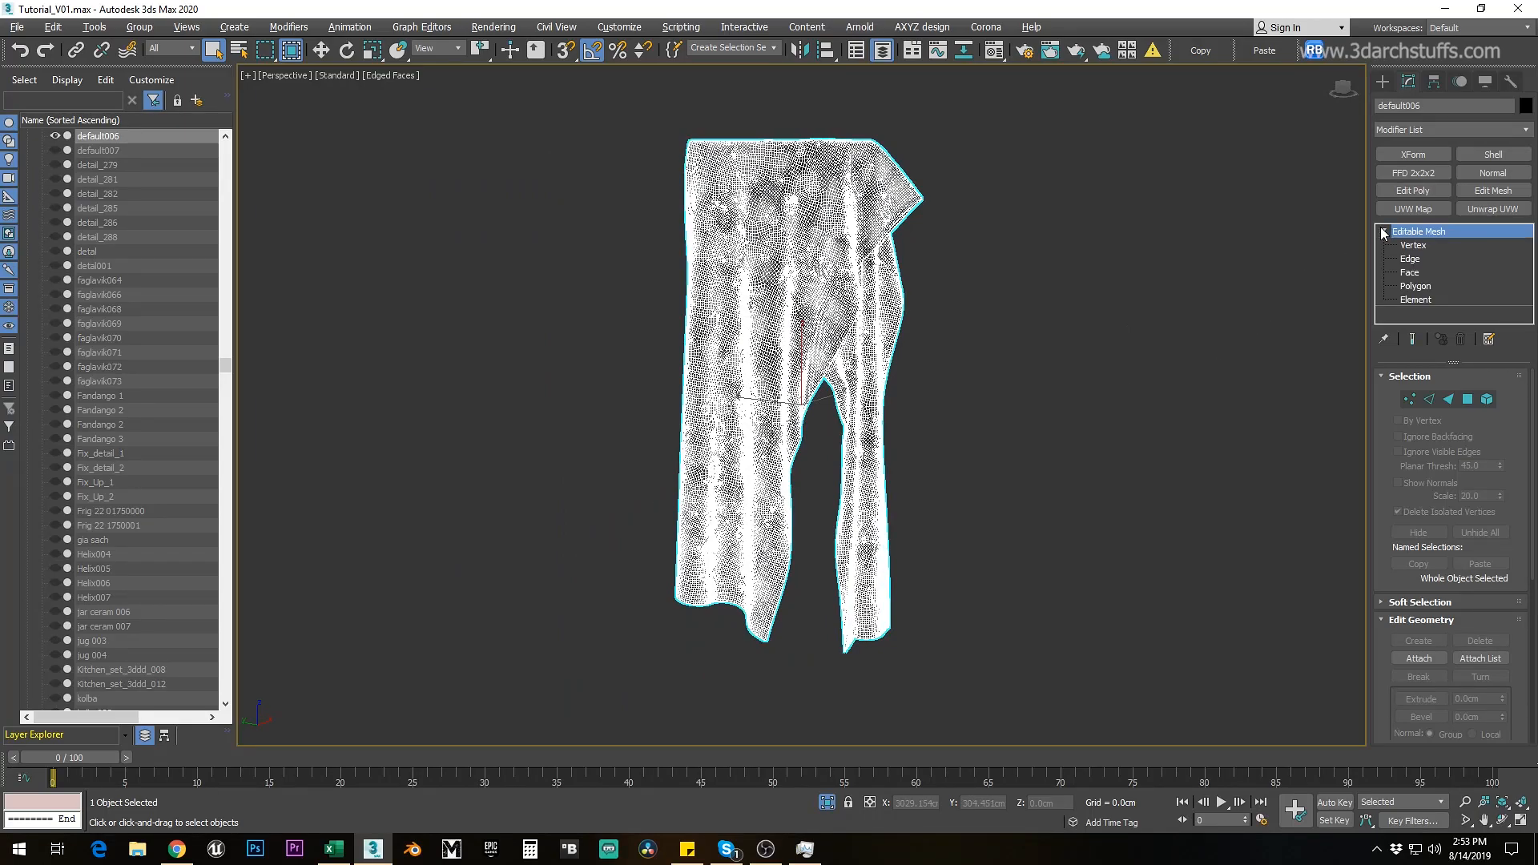
{"action": "left_click", "coordinate": [1415, 287]}
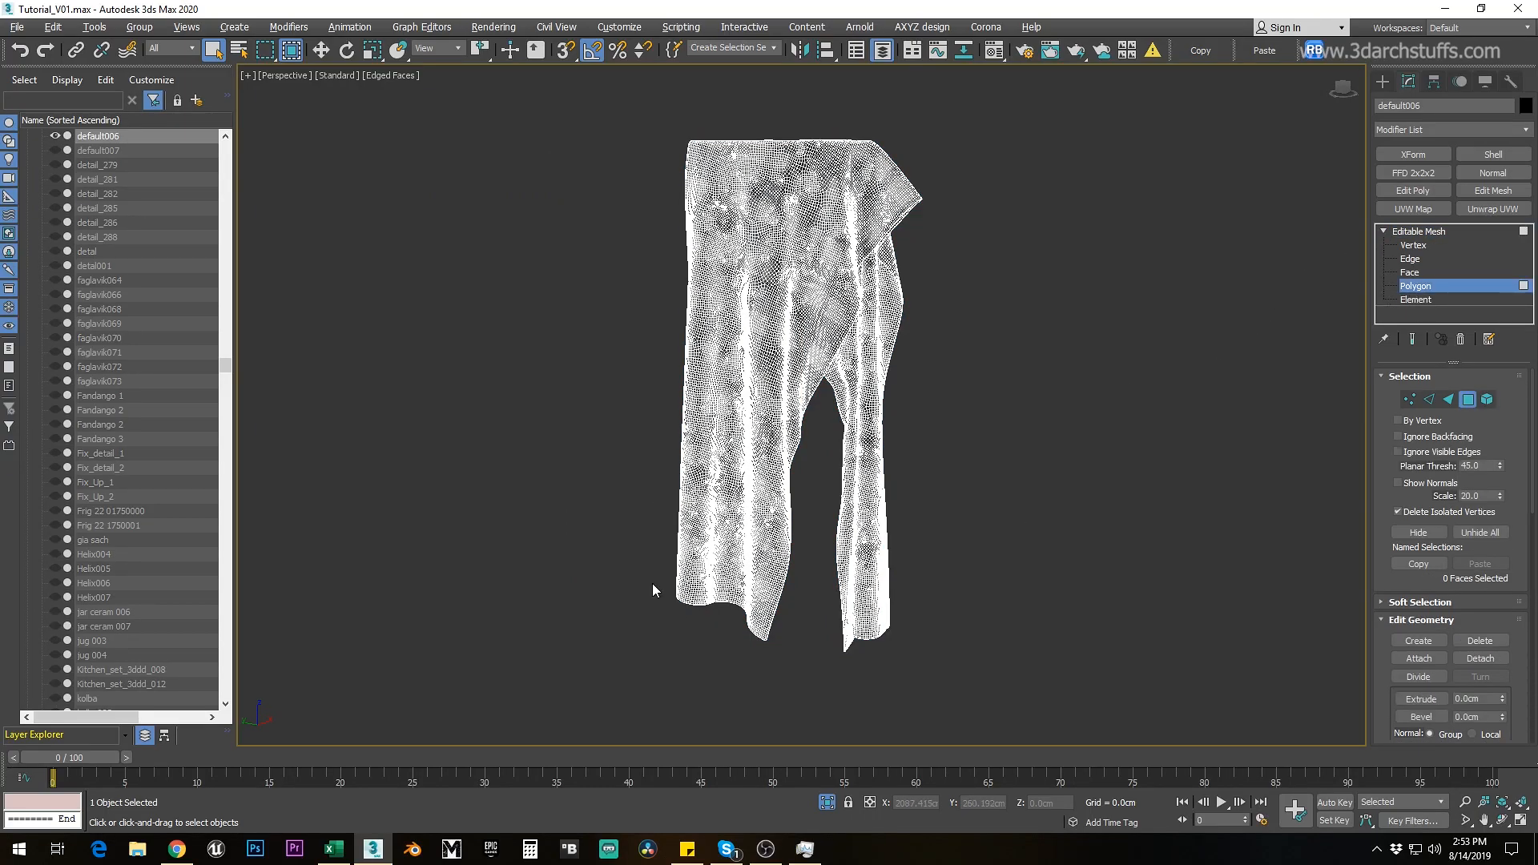
{"action": "left_click_drag", "start_coordinate": [737, 642], "coordinate": [741, 642]}
{"action": "left_click", "coordinate": [1480, 658]}
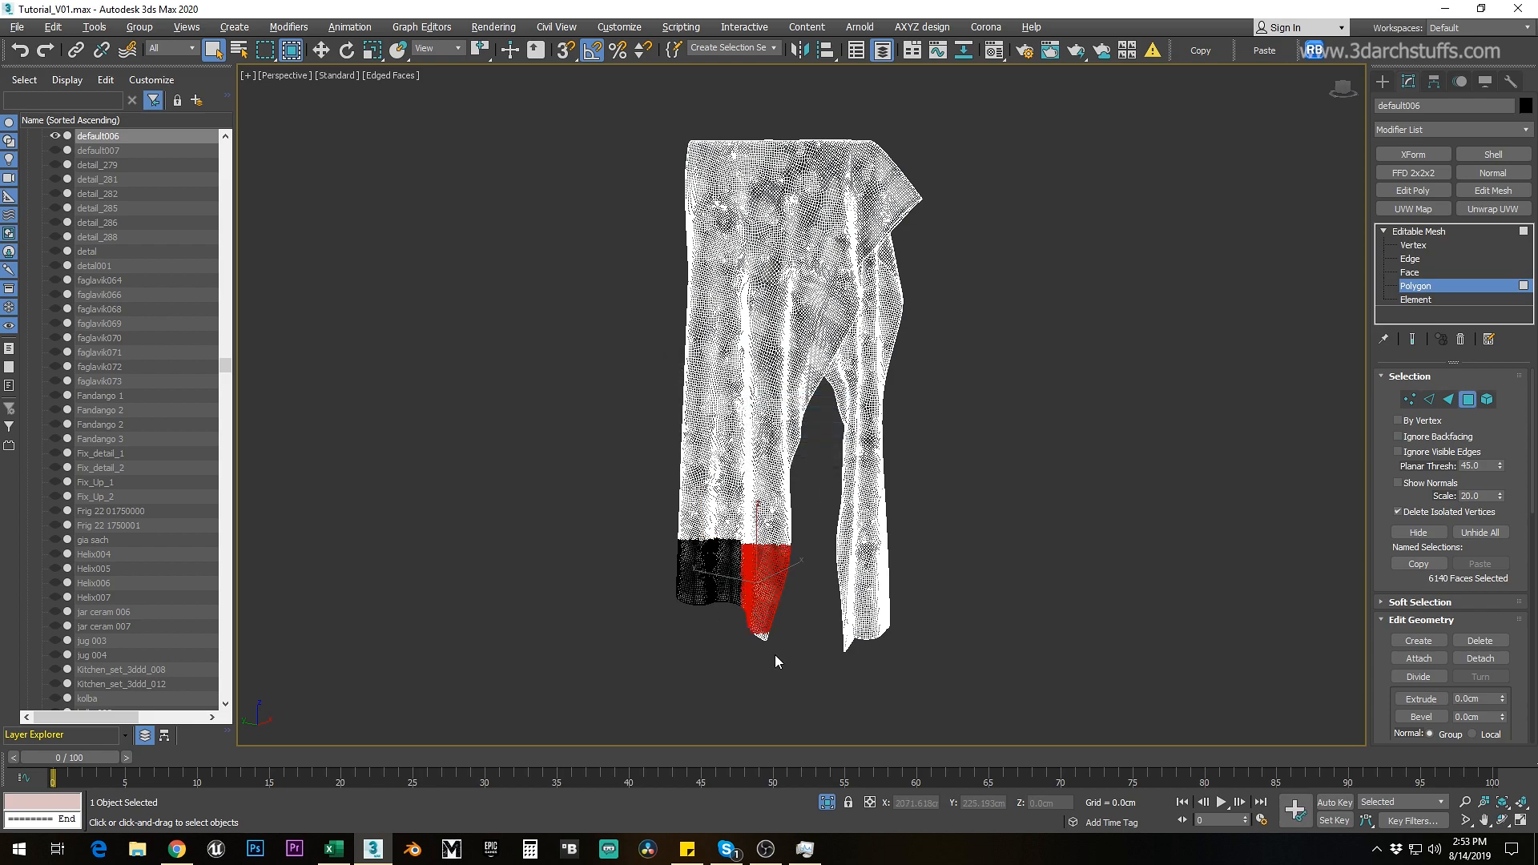
Step: Detach the next polygon sections up the towel's left flap as separate objects
{"action": "left_click_drag", "start_coordinate": [622, 423], "coordinate": [748, 554]}
{"action": "left_click", "coordinate": [1480, 658]}
{"action": "left_click_drag", "start_coordinate": [790, 521], "coordinate": [738, 438]}
{"action": "left_click", "coordinate": [1479, 658]}
{"action": "left_click", "coordinate": [817, 430]}
Step: Detach the upper polygon sections of the towel's left flap as separate objects
{"action": "left_click_drag", "start_coordinate": [639, 511], "coordinate": [751, 370]}
{"action": "left_click", "coordinate": [1480, 658]}
{"action": "left_click", "coordinate": [817, 432]}
{"action": "left_click_drag", "start_coordinate": [819, 470], "coordinate": [742, 388]}
{"action": "left_click", "coordinate": [1480, 658]}
{"action": "left_click", "coordinate": [813, 434]}
{"action": "middle_click_drag", "start_coordinate": [833, 448], "coordinate": [740, 371], "text": "alt"}
{"action": "left_click", "coordinate": [1480, 658]}
{"action": "left_click", "coordinate": [819, 432]}
Step: Detach the lower half of the towel's right flap in several polygon sections
{"action": "left_click_drag", "start_coordinate": [881, 617], "coordinate": [796, 499]}
{"action": "left_click", "coordinate": [1479, 658]}
{"action": "left_click", "coordinate": [821, 432]}
{"action": "left_click_drag", "start_coordinate": [876, 573], "coordinate": [806, 433]}
{"action": "left_click", "coordinate": [1480, 658]}
{"action": "left_click", "coordinate": [818, 432]}
{"action": "left_click_drag", "start_coordinate": [818, 353], "coordinate": [819, 351]}
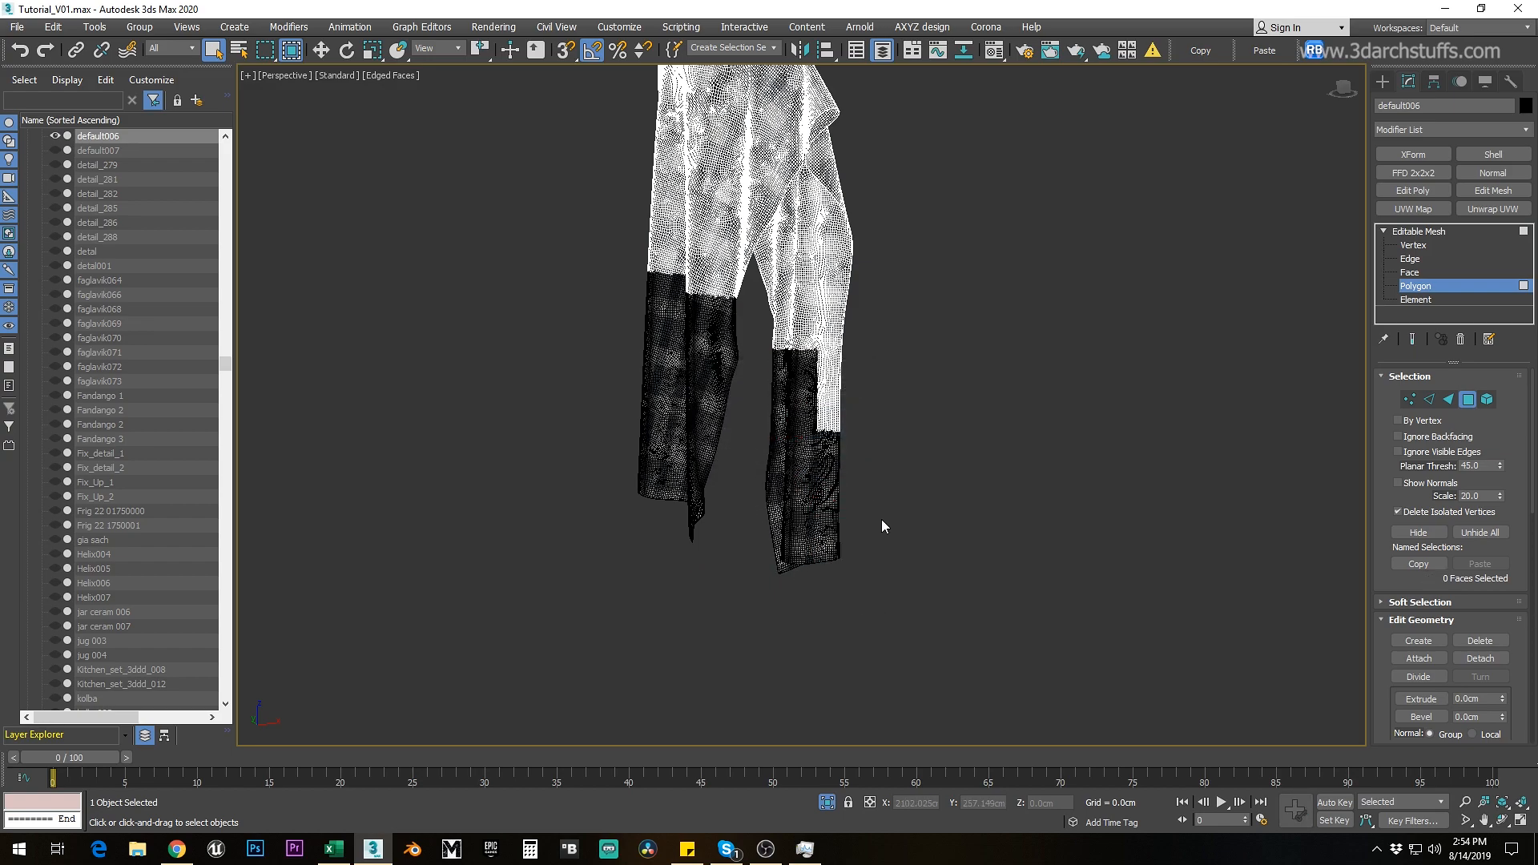
{"action": "left_click", "coordinate": [1480, 658]}
{"action": "left_click", "coordinate": [818, 432]}
Step: Detach the upper half of the towel's right flap in polygon sections
{"action": "middle_click_drag", "start_coordinate": [834, 381], "coordinate": [790, 481]}
{"action": "left_click_drag", "start_coordinate": [727, 508], "coordinate": [764, 401]}
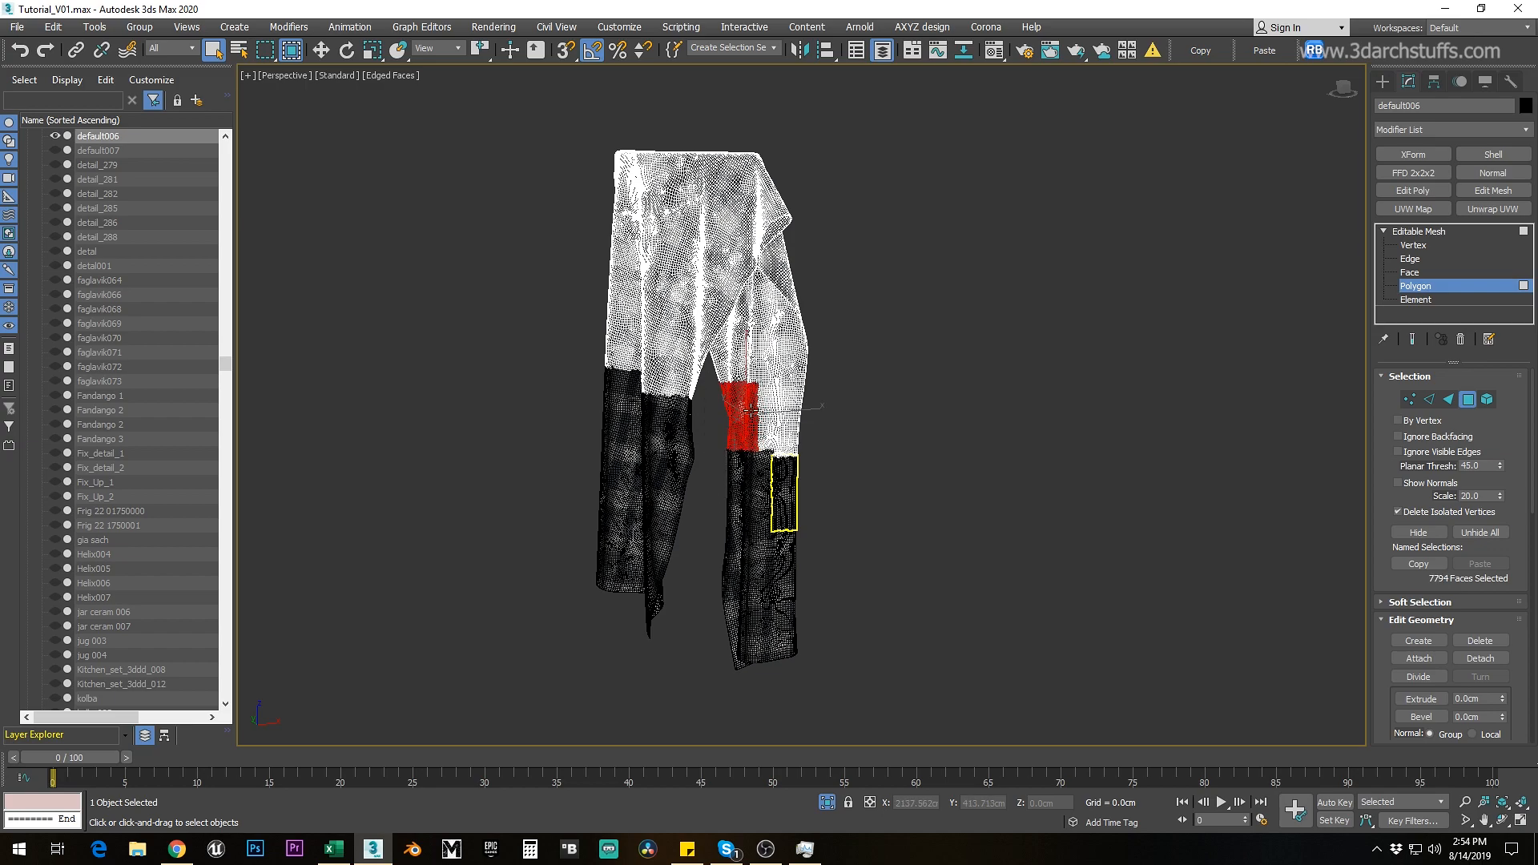
{"action": "left_click", "coordinate": [1480, 658]}
{"action": "left_click", "coordinate": [818, 433]}
{"action": "middle_click_drag", "start_coordinate": [816, 406], "coordinate": [767, 478]}
{"action": "left_click", "coordinate": [1479, 659]}
{"action": "left_click", "coordinate": [799, 438]}
{"action": "left_click_drag", "start_coordinate": [704, 412], "coordinate": [670, 446]}
{"action": "left_click", "coordinate": [1480, 658]}
{"action": "left_click", "coordinate": [804, 440]}
{"action": "middle_click_drag", "start_coordinate": [804, 441], "coordinate": [669, 486]}
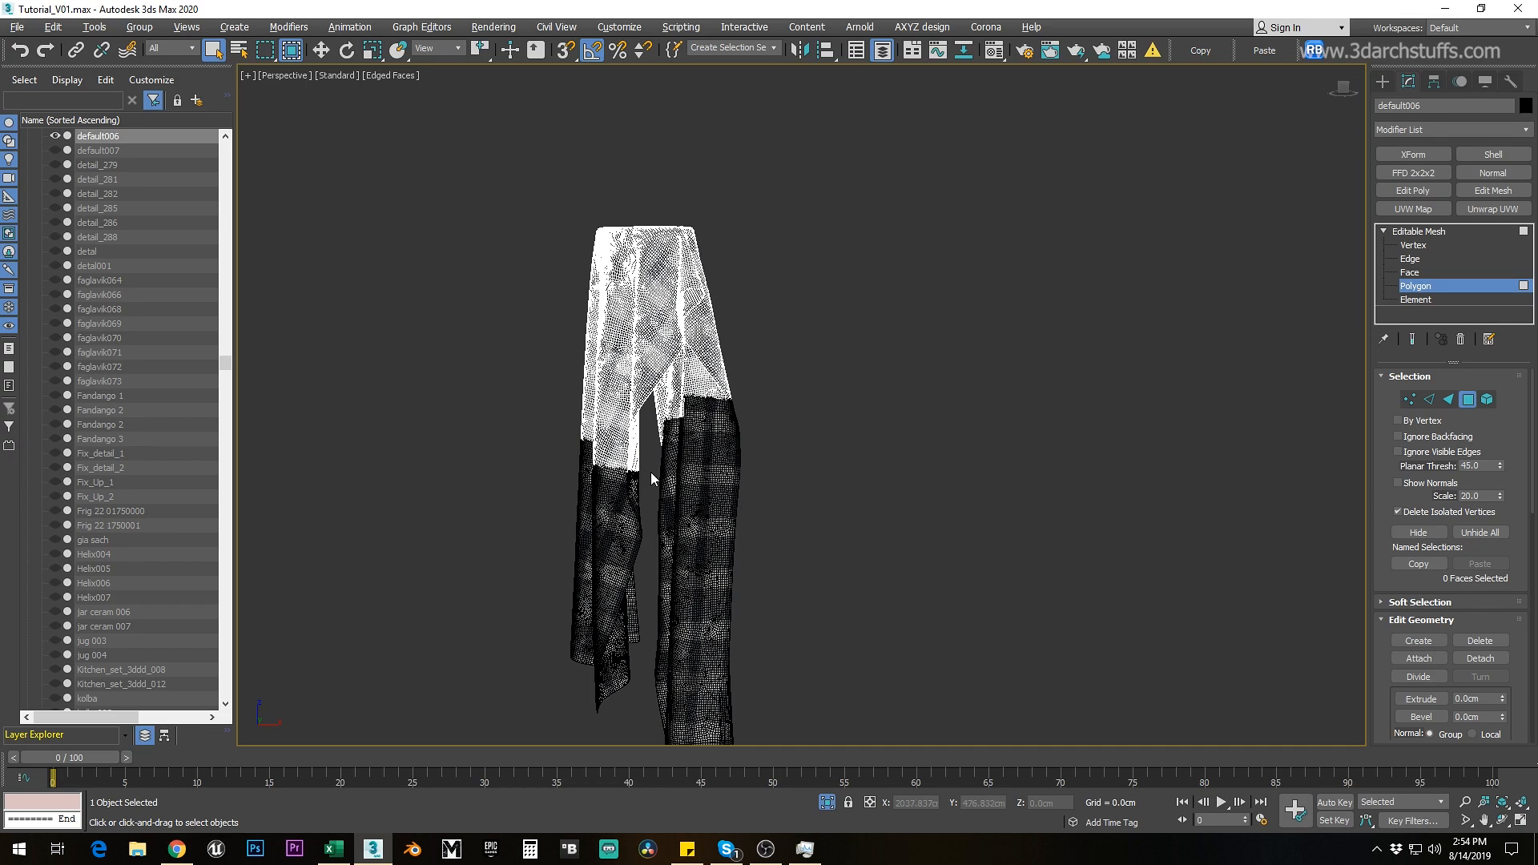
Step: Detach the polygon strip at the top of the left flap in two sections
{"action": "left_click_drag", "start_coordinate": [590, 515], "coordinate": [591, 516]}
{"action": "key", "text": "ctrl+d"}
{"action": "left_click", "coordinate": [817, 432]}
{"action": "middle_click_drag", "start_coordinate": [760, 466], "coordinate": [807, 469], "text": "alt"}
{"action": "left_click_drag", "start_coordinate": [618, 490], "coordinate": [618, 490]}
{"action": "key", "text": "ctrl+d"}
{"action": "left_click", "coordinate": [817, 431]}
Step: Detach the towel's right and left edge sections just above the separated flaps
{"action": "middle_click_drag", "start_coordinate": [816, 432], "coordinate": [781, 465], "text": "alt"}
{"action": "left_click_drag", "start_coordinate": [793, 474], "coordinate": [705, 344]}
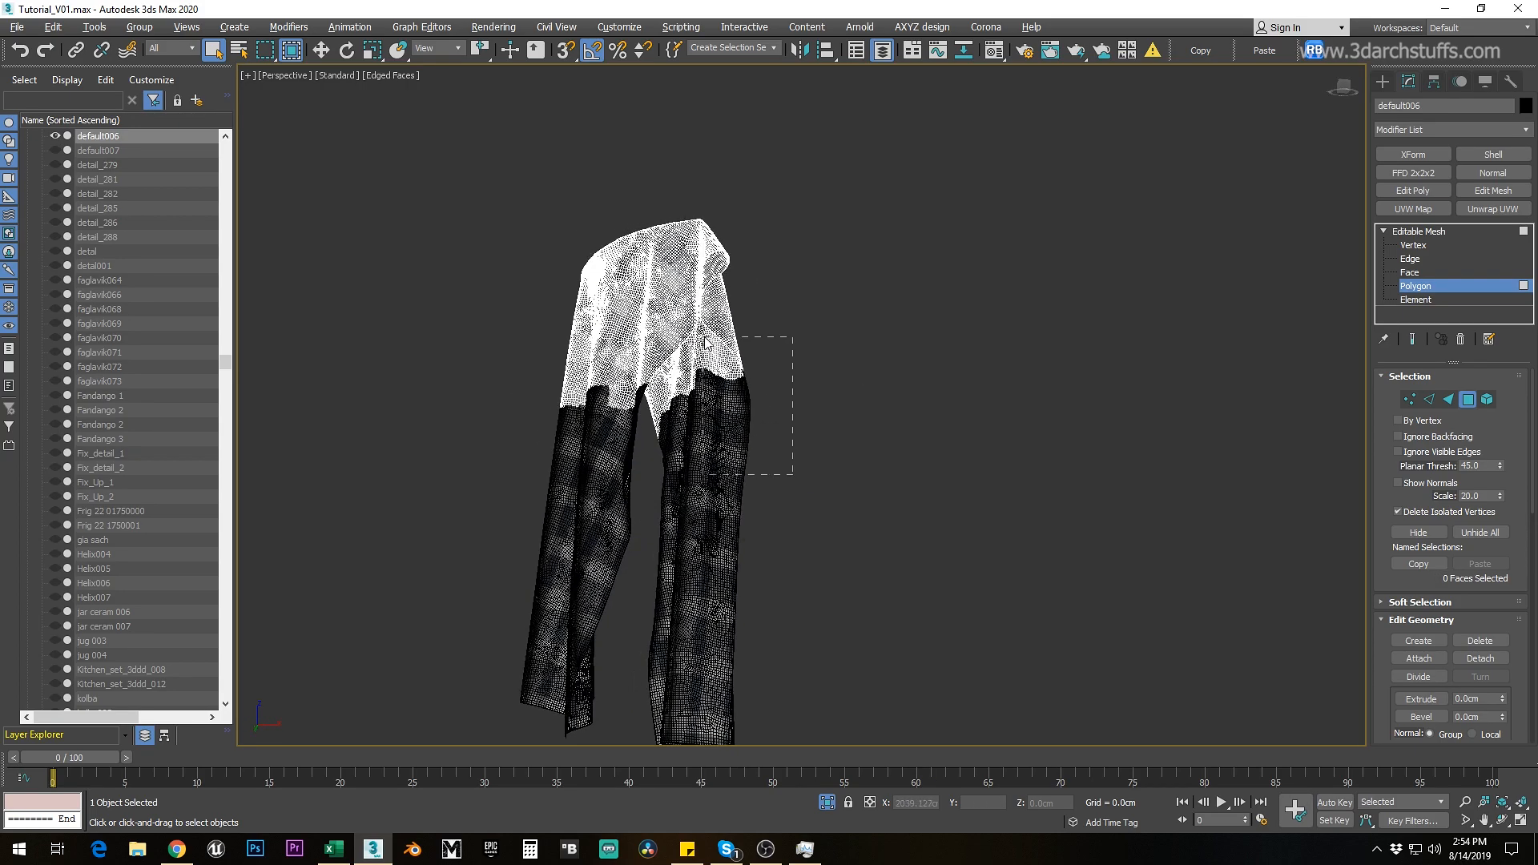
{"action": "key", "text": "ctrl+d"}
{"action": "left_click", "coordinate": [817, 431]}
{"action": "left_click_drag", "start_coordinate": [622, 408], "coordinate": [561, 330]}
{"action": "key", "text": "ctrl+d"}
{"action": "left_click", "coordinate": [817, 432]}
Step: Detach the central and right polygon sections where the towel's two flaps meet
{"action": "left_click_drag", "start_coordinate": [679, 439], "coordinate": [601, 341]}
{"action": "key", "text": "ctrl+d"}
{"action": "left_click", "coordinate": [826, 432]}
{"action": "left_click_drag", "start_coordinate": [737, 506], "coordinate": [677, 338]}
{"action": "key", "text": "ctrl+d"}
{"action": "left_click", "coordinate": [817, 431]}
Step: Detach the towel's top fold and the adjoining middle area in polygon sections
{"action": "left_click_drag", "start_coordinate": [781, 276], "coordinate": [677, 210]}
{"action": "key", "text": "ctrl+d"}
{"action": "left_click", "coordinate": [816, 432]}
{"action": "left_click_drag", "start_coordinate": [561, 203], "coordinate": [679, 280]}
{"action": "key", "text": "ctrl+d"}
{"action": "left_click", "coordinate": [817, 432]}
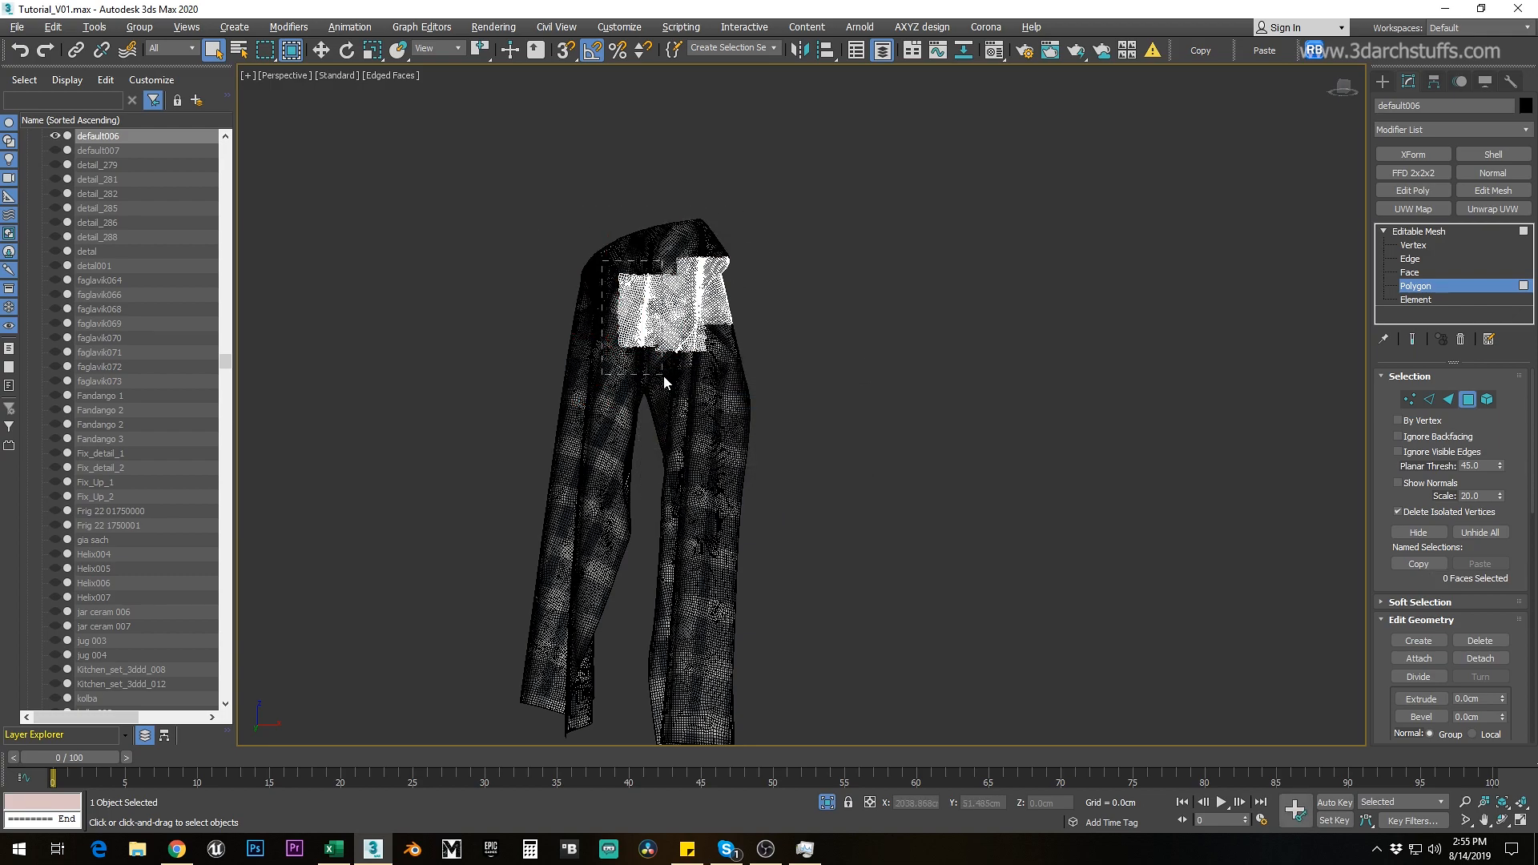
{"action": "left_click_drag", "start_coordinate": [607, 223], "coordinate": [719, 300]}
{"action": "key", "text": "ctrl+d"}
{"action": "left_click", "coordinate": [819, 432]}
{"action": "scroll", "coordinate": [791, 442], "scroll_direction": "down", "scroll_amount": 6}
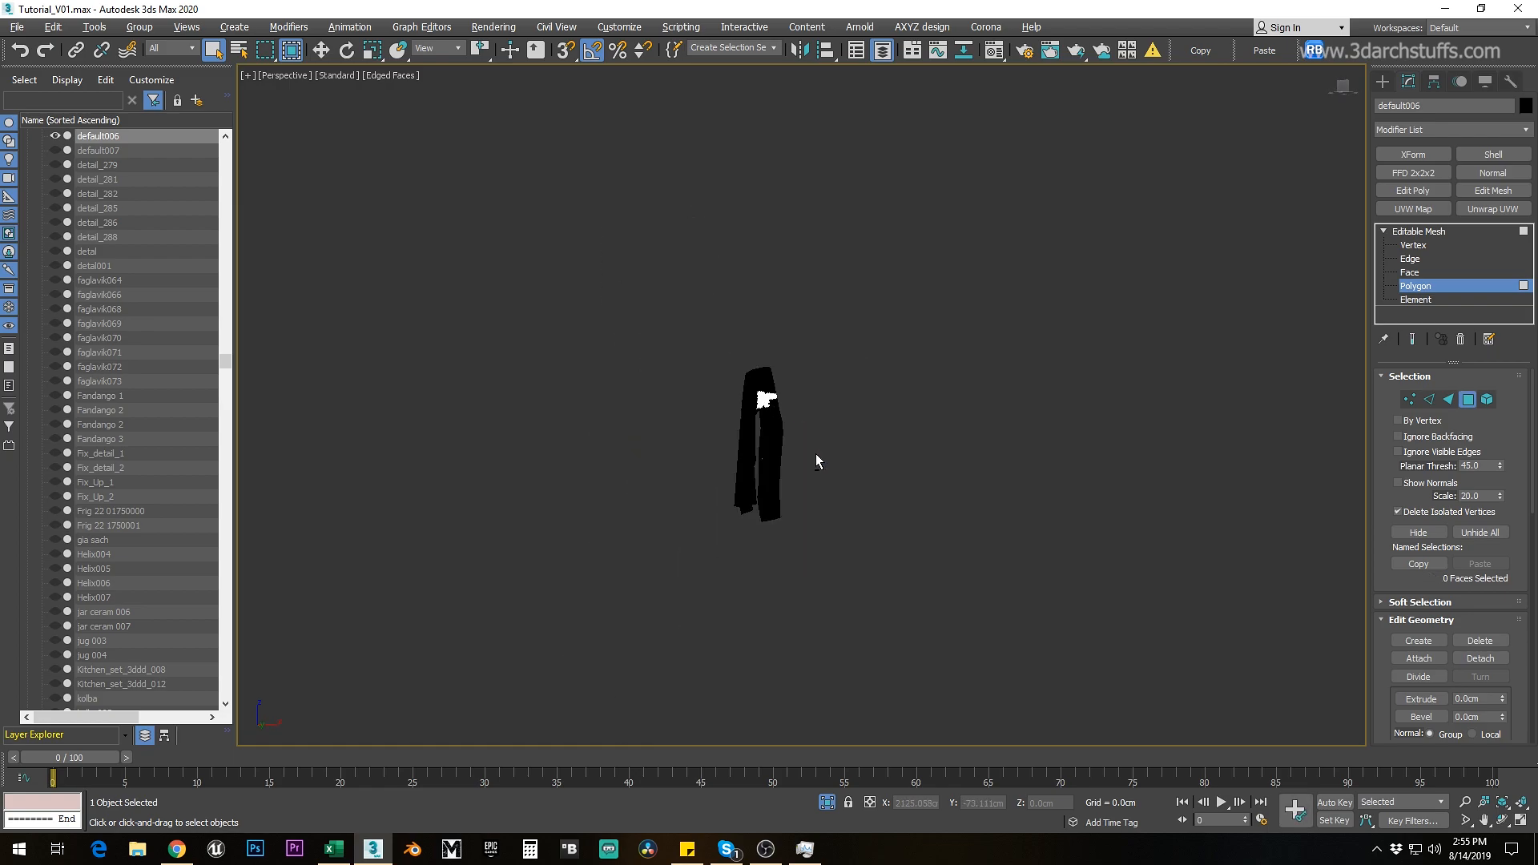
Step: Delete all the separated pieces of the first towel and restore the rest of the scene
{"action": "middle_click_drag", "start_coordinate": [791, 442], "coordinate": [881, 440], "text": "alt"}
{"action": "left_click", "coordinate": [1415, 286]}
{"action": "left_click_drag", "start_coordinate": [848, 320], "coordinate": [750, 522]}
{"action": "key", "text": "Delete"}
{"action": "left_click", "coordinate": [828, 803]}
Step: Isolate the second towel and detach the bottom polygon sections of its right flap
{"action": "middle_click_drag", "start_coordinate": [1270, 364], "coordinate": [953, 435]}
{"action": "left_click", "coordinate": [981, 510]}
{"action": "key", "text": "alt+q"}
{"action": "left_click", "coordinate": [1403, 285]}
{"action": "left_click_drag", "start_coordinate": [875, 639], "coordinate": [812, 511]}
{"action": "key", "text": "alt+d"}
{"action": "key", "text": "Return"}
{"action": "left_click_drag", "start_coordinate": [982, 635], "coordinate": [828, 508]}
{"action": "key", "text": "alt+d"}
{"action": "key", "text": "Return"}
{"action": "key", "text": "alt+d"}
{"action": "key", "text": "Return"}
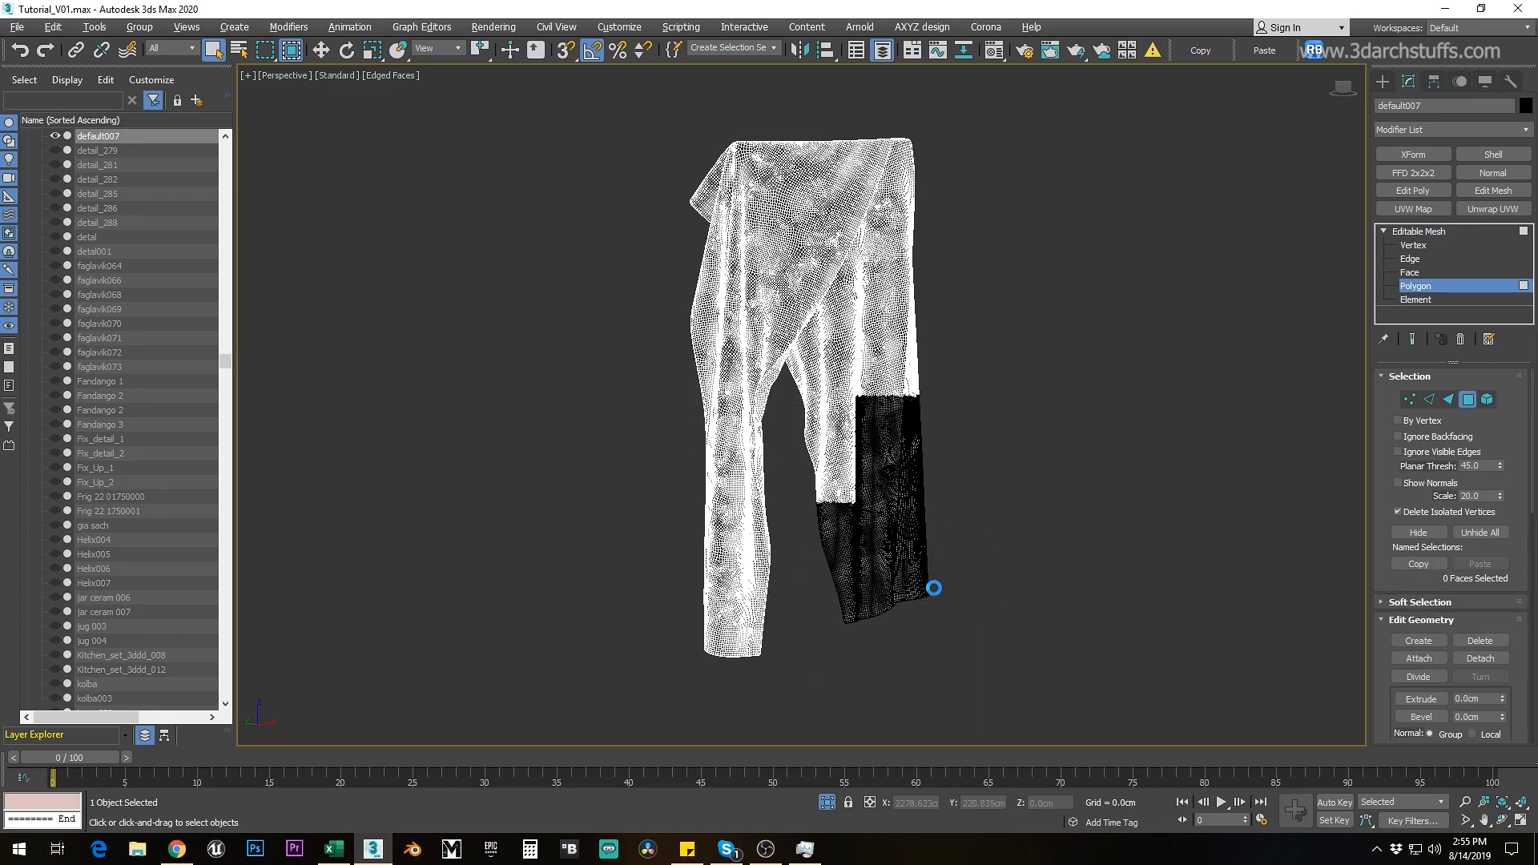
Step: Detach further polygon sections higher up the second towel's right flap
{"action": "left_click_drag", "start_coordinate": [798, 407], "coordinate": [797, 406]}
{"action": "key", "text": "alt+d"}
{"action": "key", "text": "Return"}
{"action": "left_click_drag", "start_coordinate": [977, 442], "coordinate": [853, 304]}
{"action": "key", "text": "alt+d"}
{"action": "key", "text": "Return"}
Step: Detach the towel's left flap in four polygon sections, working from the bottom hem upward
{"action": "left_click_drag", "start_coordinate": [791, 671], "coordinate": [695, 577]}
{"action": "key", "text": "alt+d"}
{"action": "left_click", "coordinate": [808, 433]}
{"action": "left_click_drag", "start_coordinate": [803, 653], "coordinate": [694, 500]}
{"action": "key", "text": "alt+d"}
{"action": "left_click", "coordinate": [808, 433]}
{"action": "left_click_drag", "start_coordinate": [789, 573], "coordinate": [688, 419]}
{"action": "key", "text": "alt+d"}
{"action": "left_click", "coordinate": [800, 432]}
{"action": "left_click_drag", "start_coordinate": [785, 374], "coordinate": [622, 478]}
{"action": "key", "text": "alt+d"}
{"action": "left_click", "coordinate": [799, 434]}
Step: Detach the upper parts of both towel flaps in polygon sections, taking the outer left and right edges
{"action": "middle_click_drag", "start_coordinate": [771, 465], "coordinate": [918, 458], "text": "alt"}
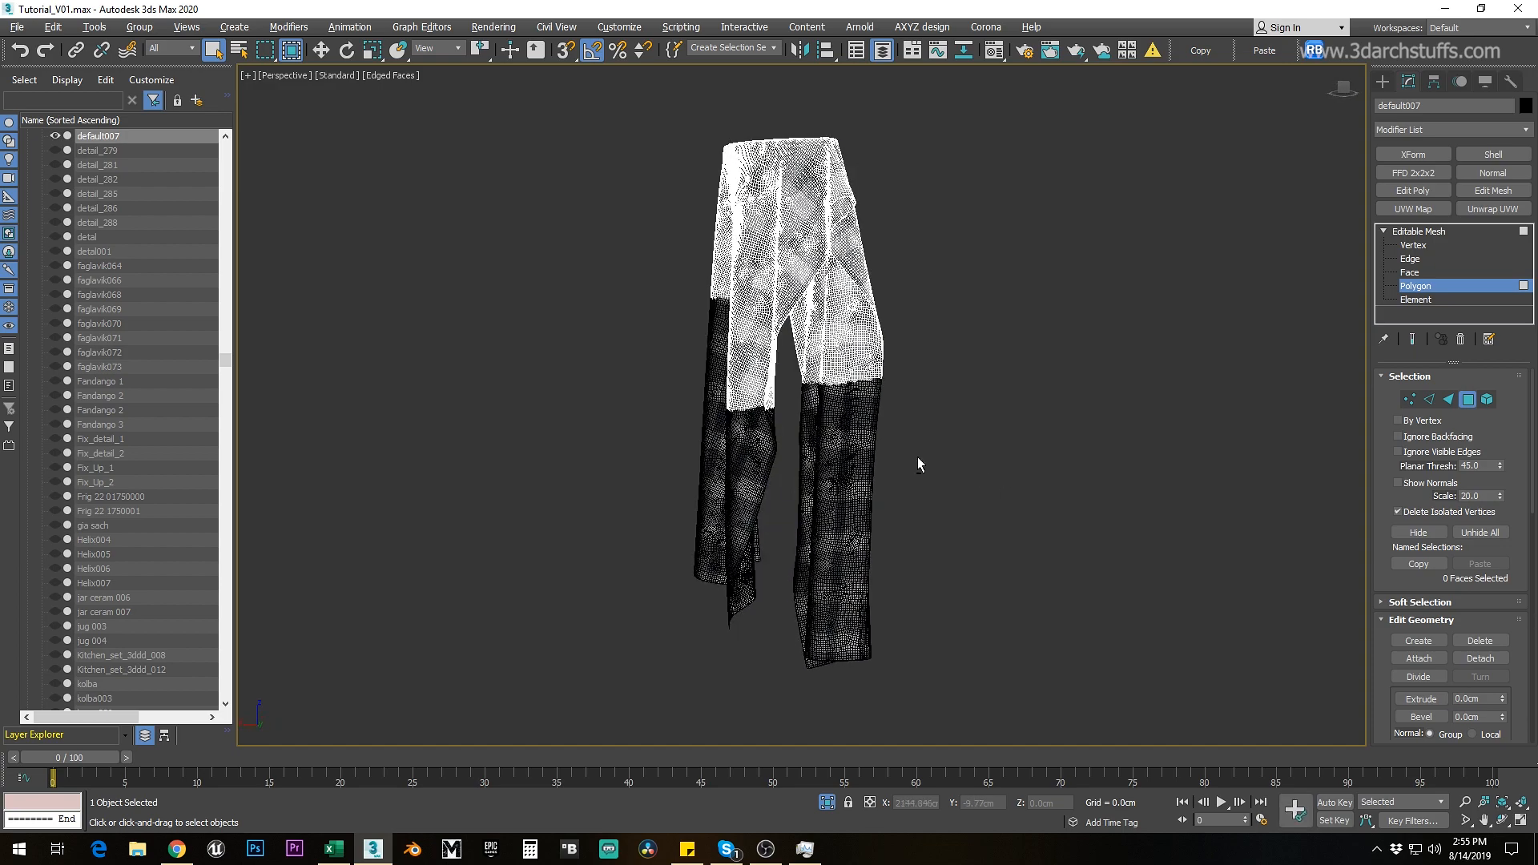
{"action": "key", "text": "alt+d"}
{"action": "left_click_drag", "start_coordinate": [783, 334], "coordinate": [917, 444]}
{"action": "left_click", "coordinate": [825, 430]}
{"action": "key", "text": "alt+d"}
{"action": "left_click", "coordinate": [817, 431]}
{"action": "left_click_drag", "start_coordinate": [678, 254], "coordinate": [764, 352]}
{"action": "key", "text": "alt+d"}
{"action": "left_click", "coordinate": [808, 430]}
{"action": "left_click_drag", "start_coordinate": [919, 267], "coordinate": [805, 376]}
{"action": "key", "text": "alt+d"}
{"action": "left_click", "coordinate": [812, 431]}
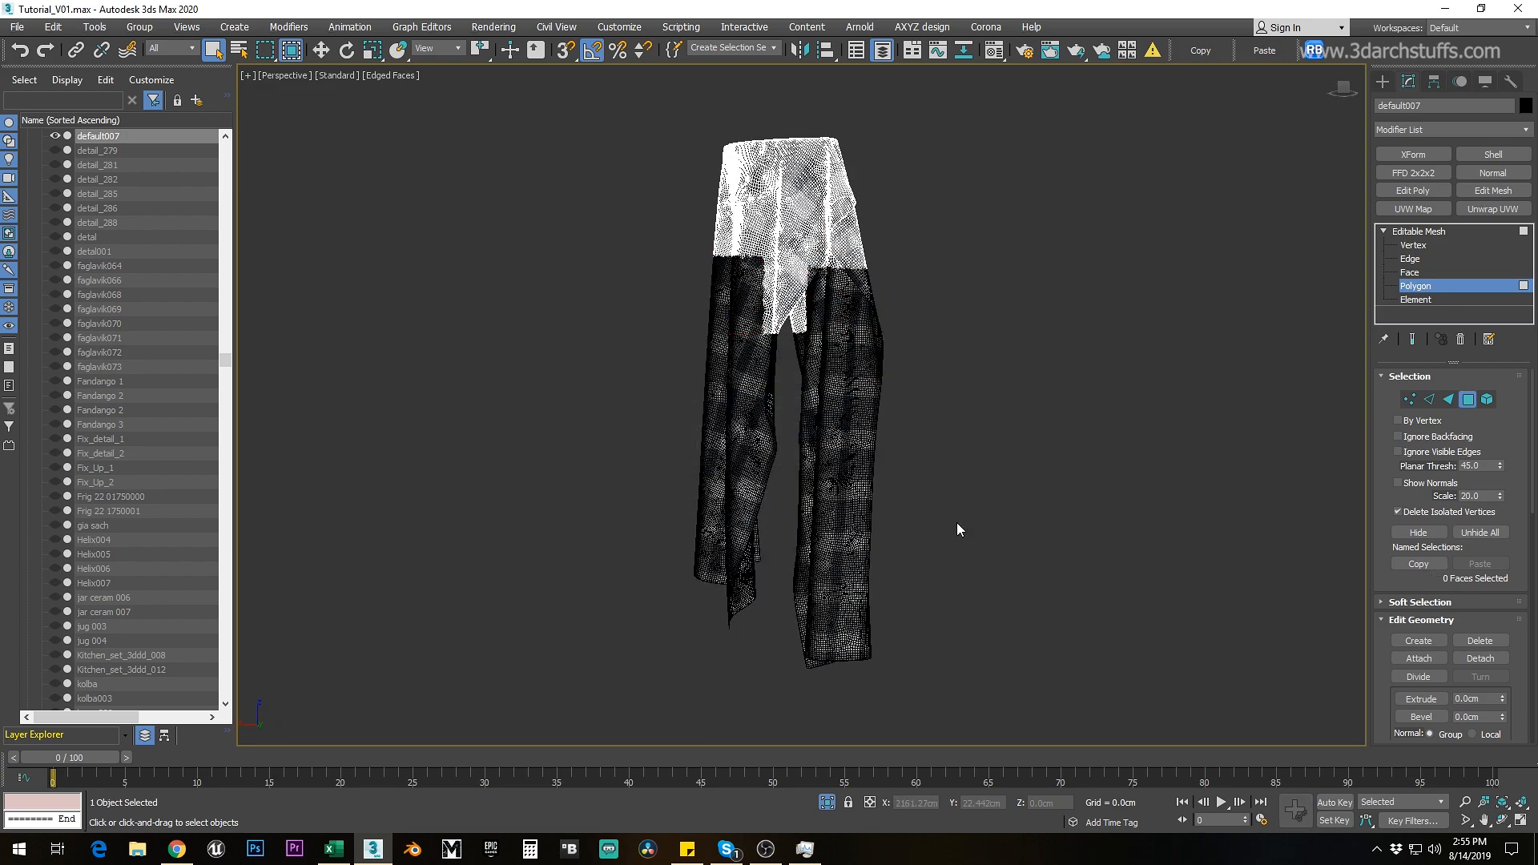
Step: Detach the right, left and central polygon sections just below the towel's top fold
{"action": "left_click_drag", "start_coordinate": [725, 278], "coordinate": [724, 277]}
{"action": "key", "text": "alt+d"}
{"action": "left_click", "coordinate": [815, 430]}
{"action": "left_click_drag", "start_coordinate": [921, 328], "coordinate": [794, 195]}
{"action": "key", "text": "alt+d"}
{"action": "left_click", "coordinate": [814, 431]}
{"action": "left_click_drag", "start_coordinate": [630, 378], "coordinate": [758, 195]}
{"action": "key", "text": "alt+d"}
{"action": "left_click", "coordinate": [815, 430]}
{"action": "left_click_drag", "start_coordinate": [929, 478], "coordinate": [711, 210]}
{"action": "key", "text": "alt+d"}
{"action": "left_click", "coordinate": [814, 431]}
Step: Detach the left and middle polygon sections of the towel's top fold
{"action": "left_click_drag", "start_coordinate": [691, 120], "coordinate": [757, 231]}
{"action": "key", "text": "alt+d"}
{"action": "left_click", "coordinate": [815, 431]}
{"action": "left_click_drag", "start_coordinate": [733, 119], "coordinate": [803, 235]}
{"action": "key", "text": "alt+d"}
{"action": "left_click", "coordinate": [816, 431]}
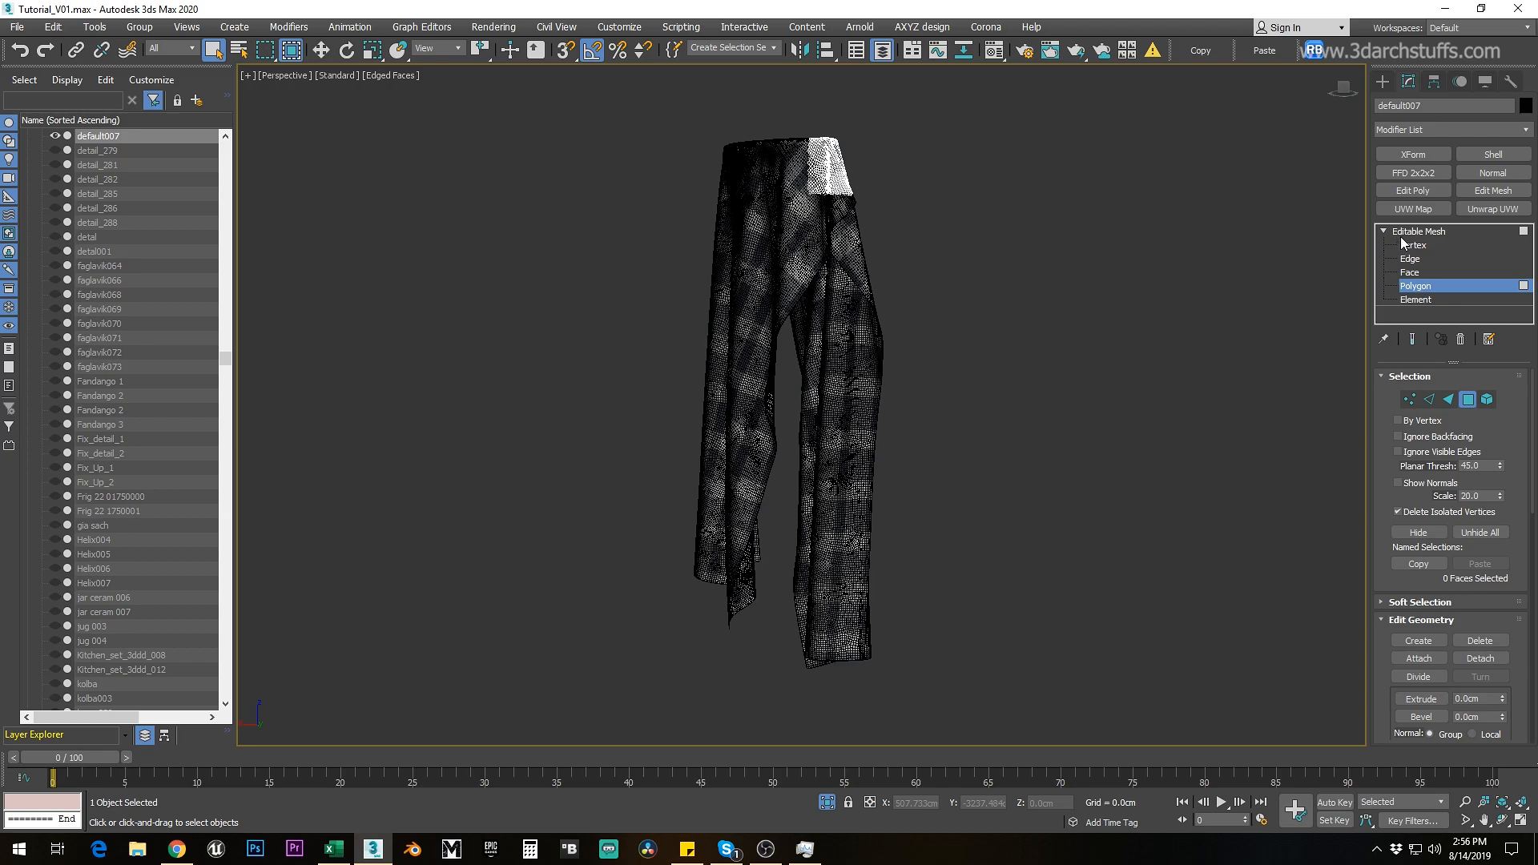
Step: Delete the second towel together with all its detached pieces
{"action": "left_click", "coordinate": [1405, 234]}
{"action": "key", "text": "ctrl+a"}
{"action": "key", "text": "Delete"}
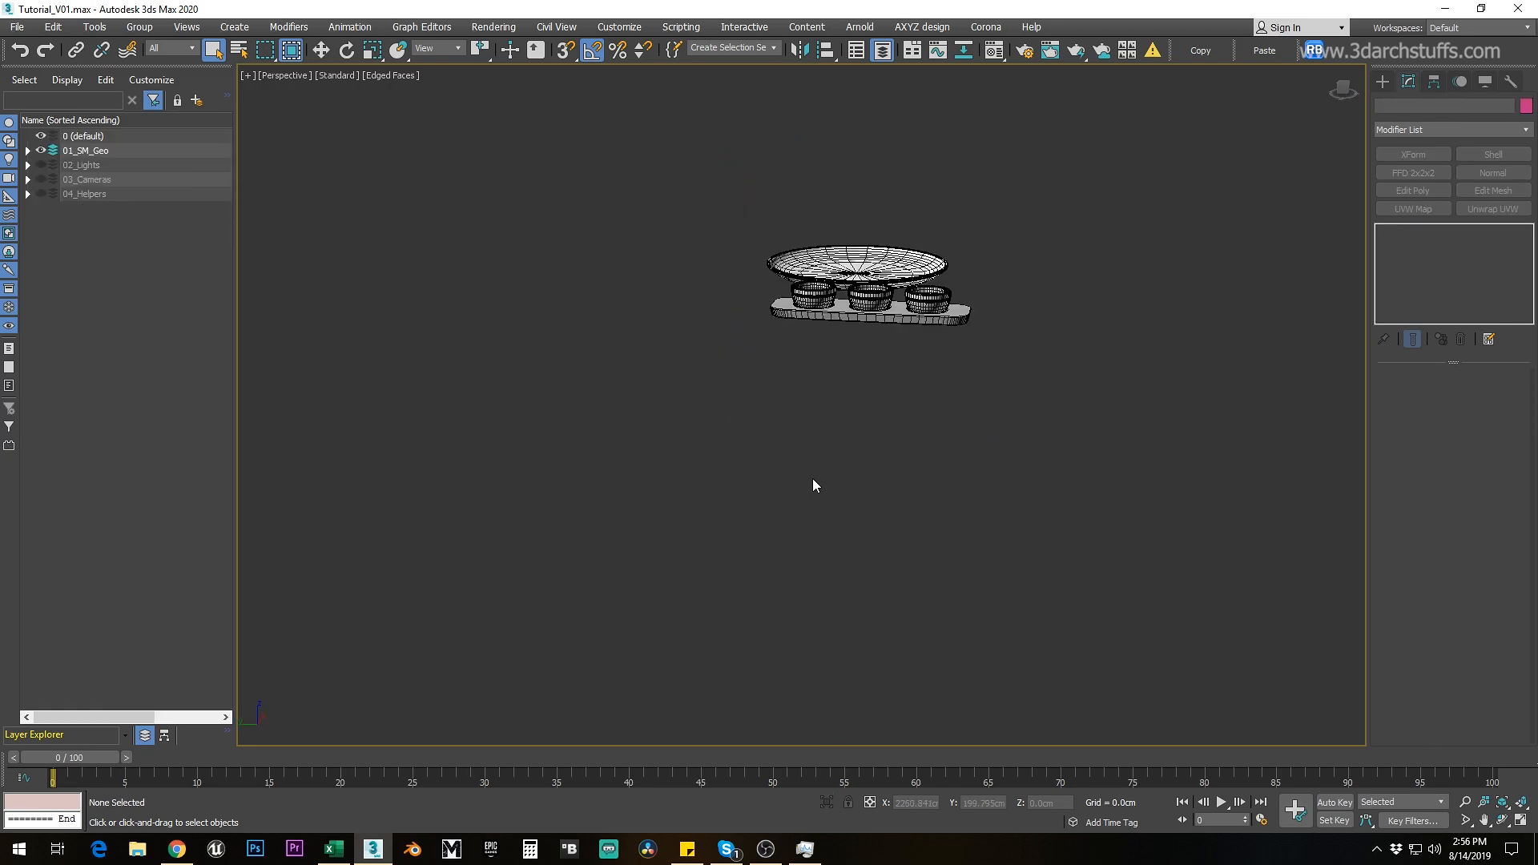
Step: Delete the tray with the three bowls
{"action": "scroll", "coordinate": [813, 483], "scroll_direction": "down", "scroll_amount": 5}
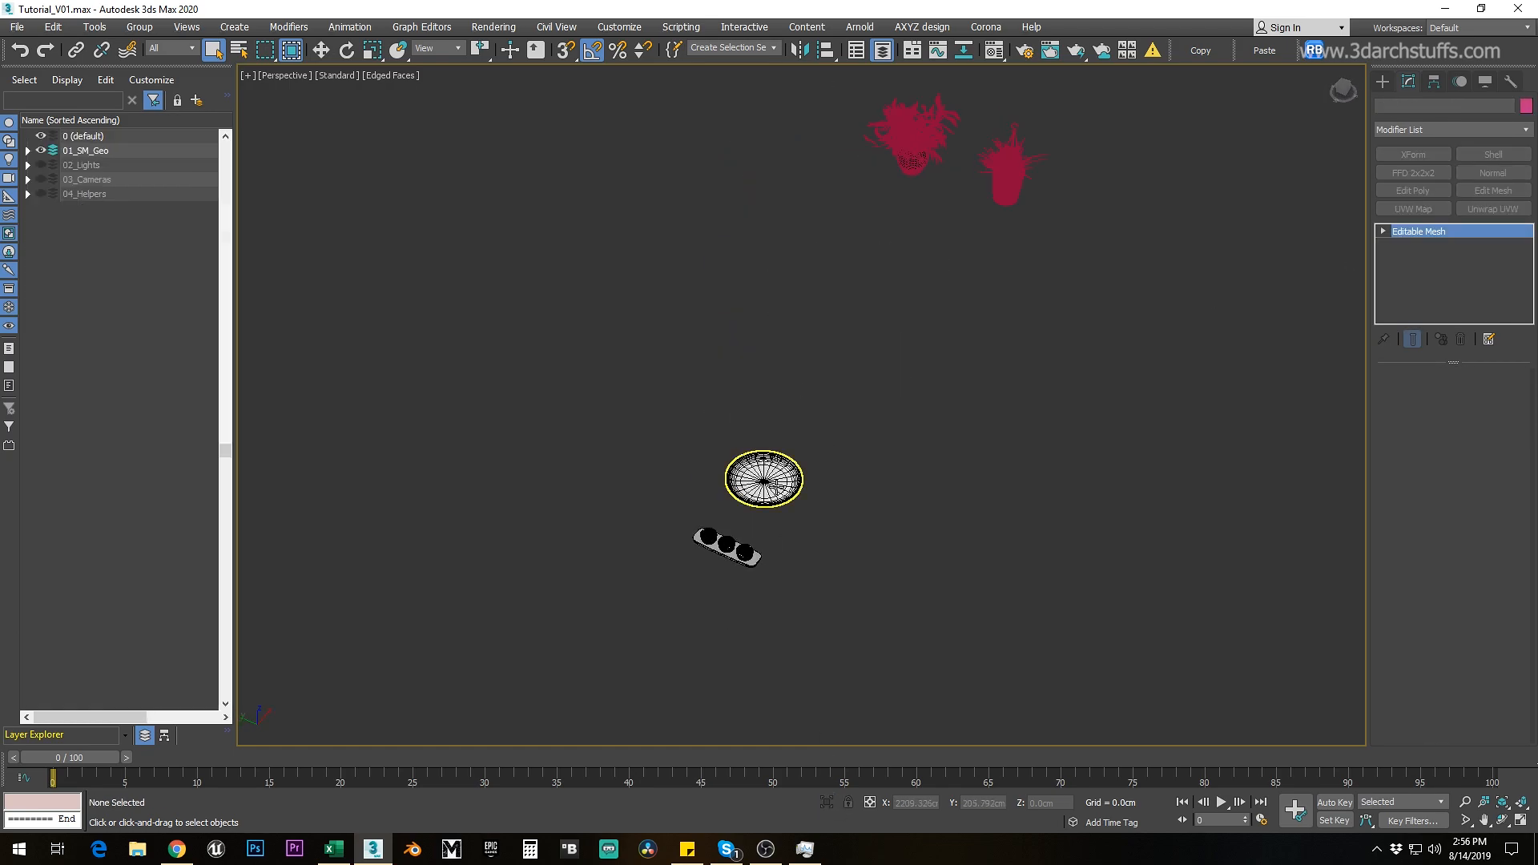
{"action": "left_click", "coordinate": [745, 550]}
{"action": "key", "text": "z"}
{"action": "key", "text": "Delete"}
Step: Isolate the round potted plant's foliage and detach its left leaf elements as a separate object
{"action": "scroll", "coordinate": [761, 535], "scroll_direction": "down", "scroll_amount": 5}
{"action": "left_click", "coordinate": [916, 196]}
{"action": "key", "text": "z"}
{"action": "middle_click_drag", "start_coordinate": [916, 240], "coordinate": [873, 184], "text": "alt"}
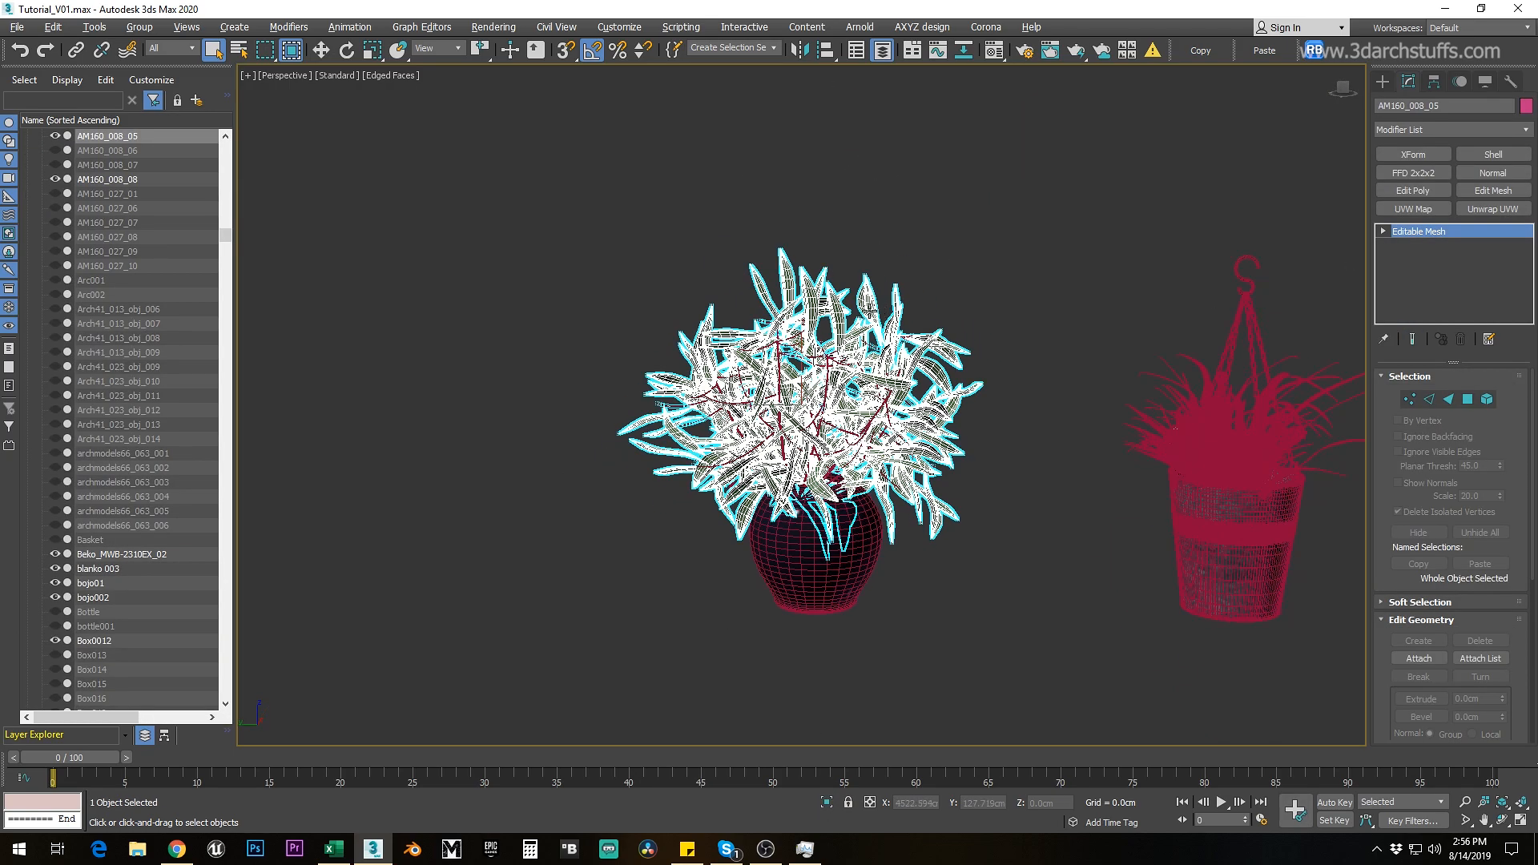
{"action": "key", "text": "alt+q"}
{"action": "left_click", "coordinate": [1379, 232]}
{"action": "left_click", "coordinate": [1416, 299]}
{"action": "left_click", "coordinate": [1479, 659]}
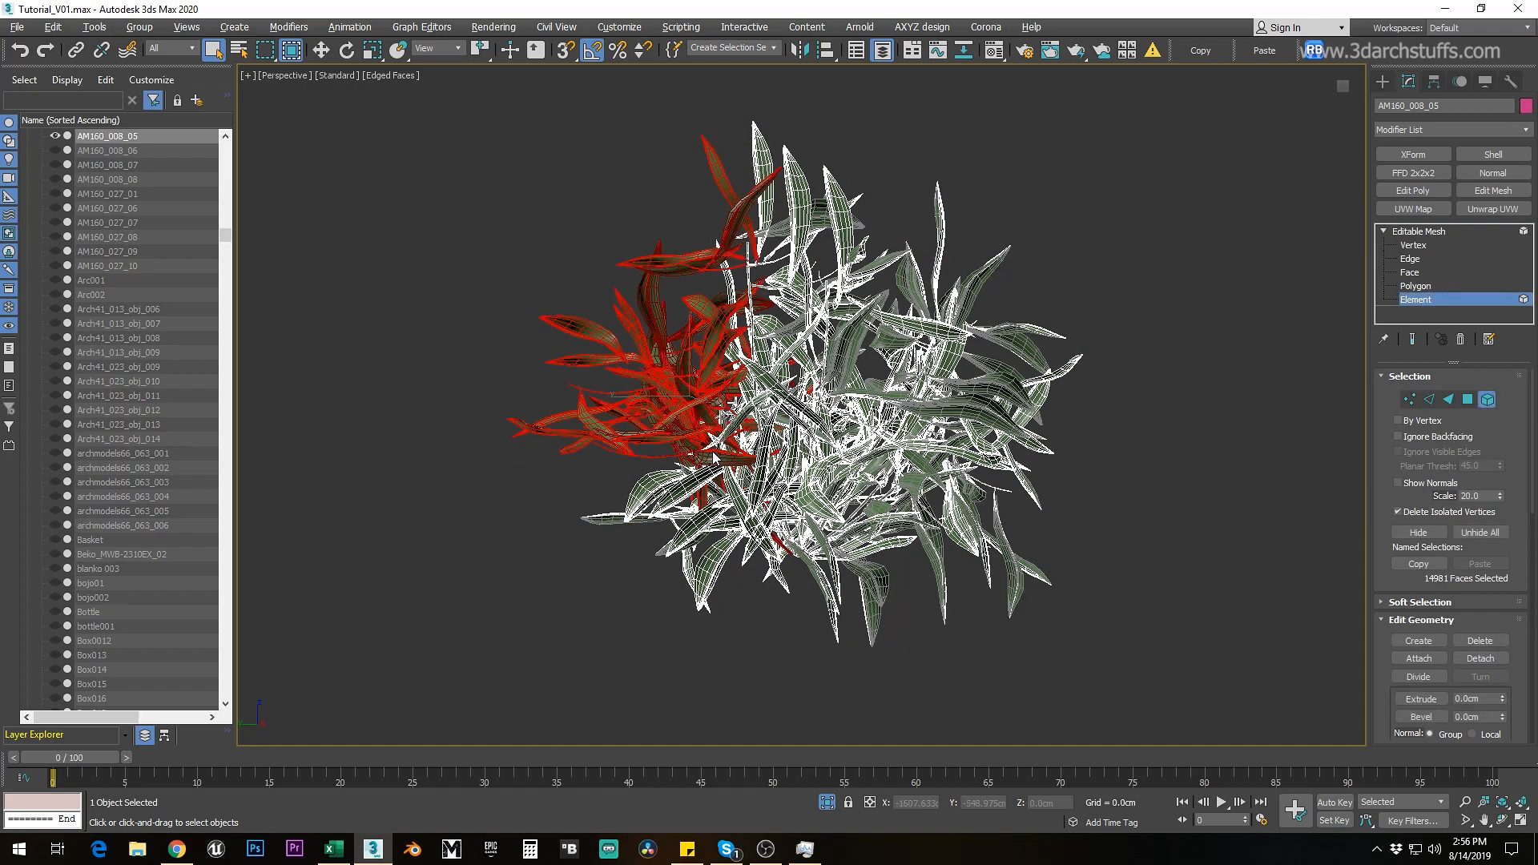
{"action": "left_click", "coordinate": [820, 433]}
Step: Detach the foliage's upper middle and upper right leaf elements as two separate objects
{"action": "scroll", "coordinate": [800, 425], "scroll_direction": "down", "scroll_amount": 3}
{"action": "left_click_drag", "start_coordinate": [663, 213], "coordinate": [838, 382]}
{"action": "left_click", "coordinate": [1480, 658]}
{"action": "left_click", "coordinate": [826, 432]}
{"action": "left_click_drag", "start_coordinate": [1003, 258], "coordinate": [857, 403]}
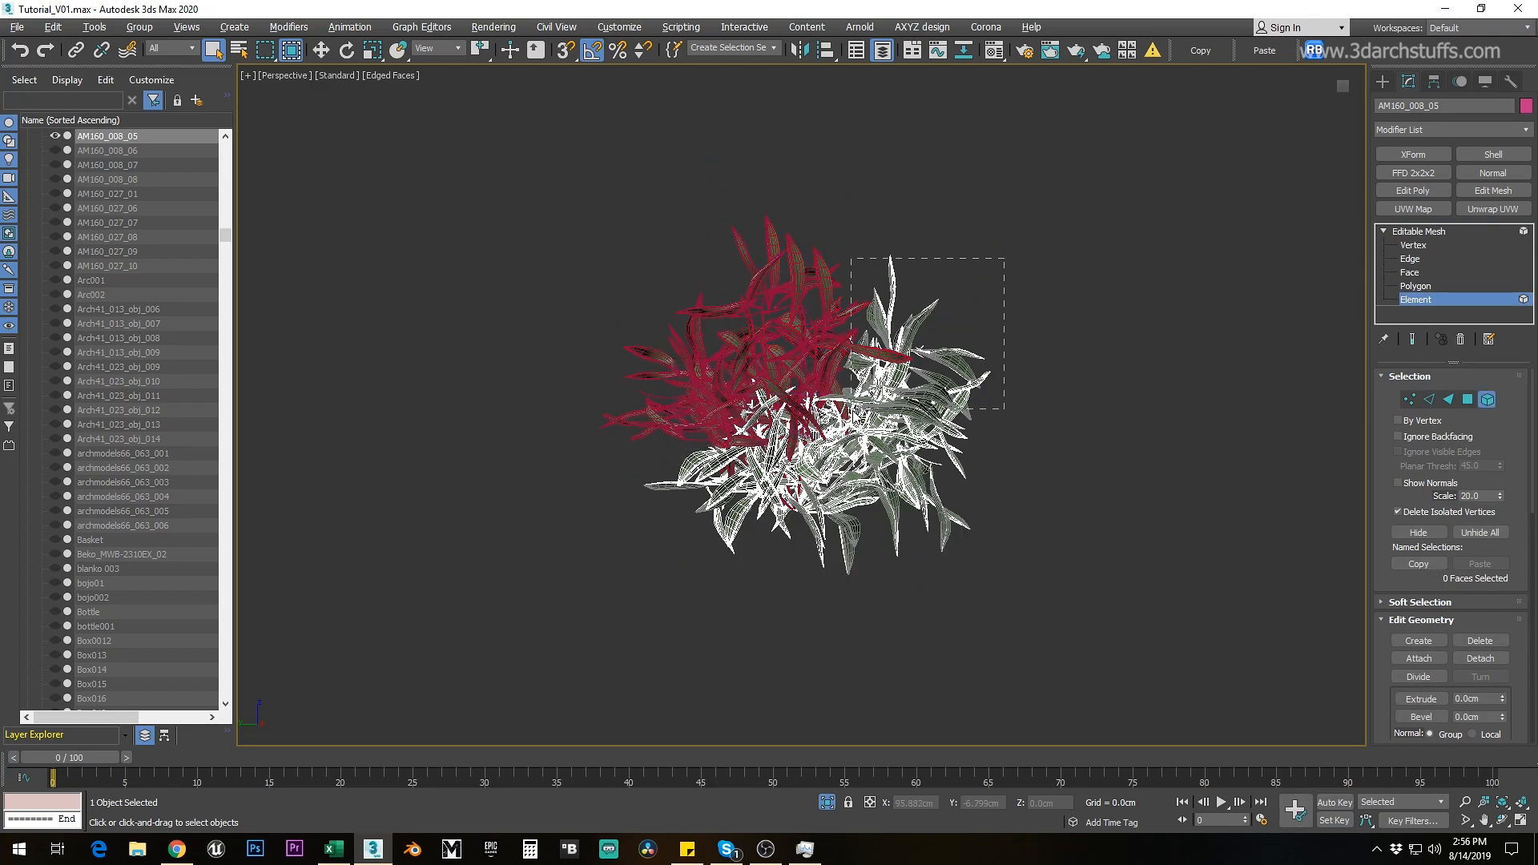
{"action": "left_click", "coordinate": [1480, 659]}
{"action": "left_click", "coordinate": [821, 432]}
Step: Detach the foliage's lower right leaf elements and clear the separated leaves from the scene
{"action": "left_click", "coordinate": [1480, 658]}
{"action": "left_click_drag", "start_coordinate": [1060, 333], "coordinate": [813, 467]}
{"action": "left_click", "coordinate": [823, 432]}
{"action": "left_click", "coordinate": [1480, 658]}
{"action": "left_click", "coordinate": [823, 432]}
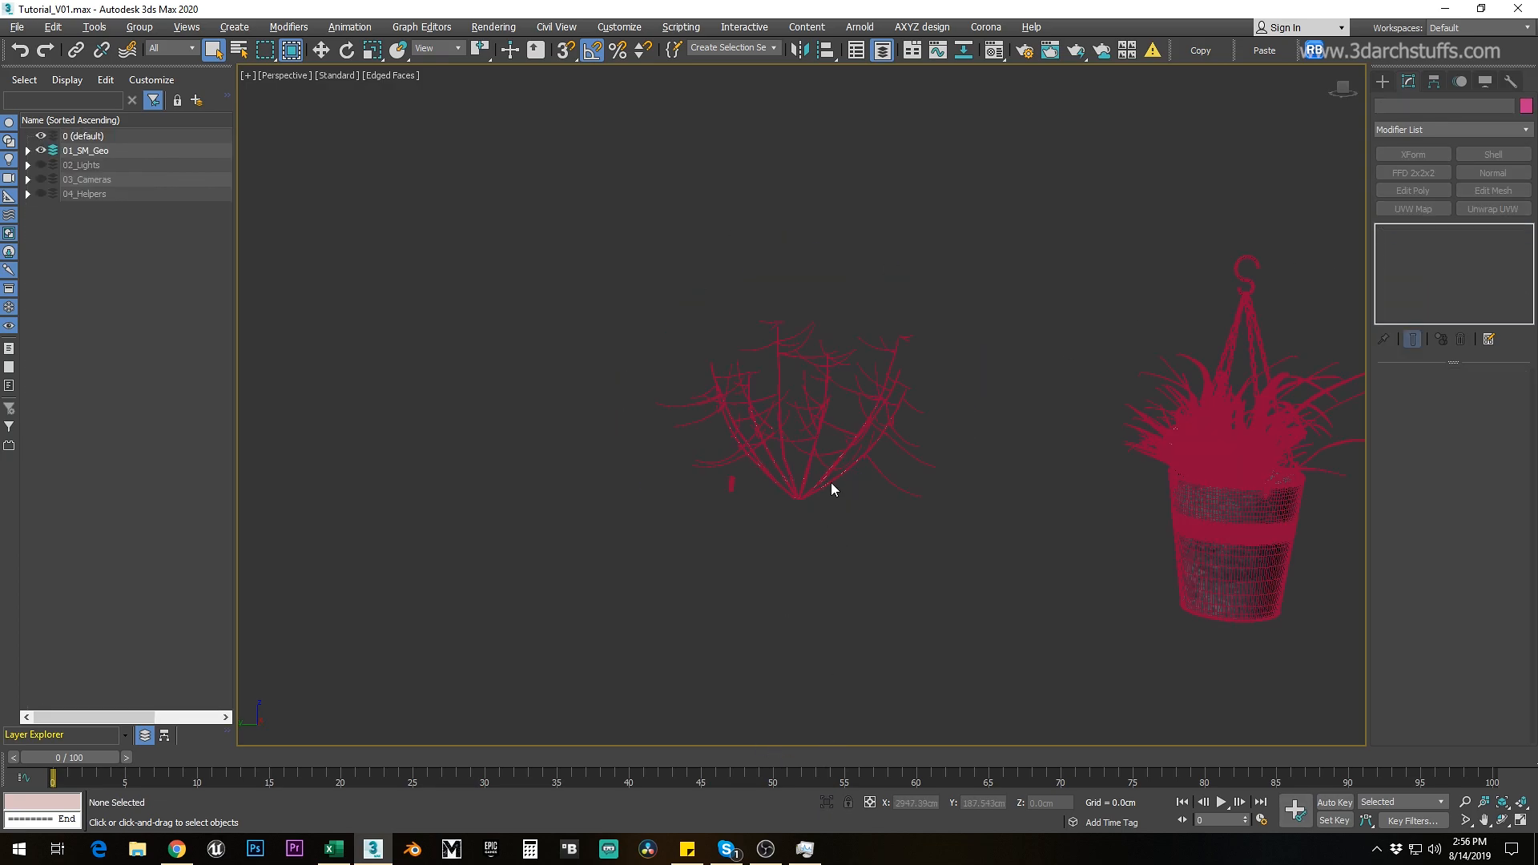
Step: Isolate the plant's branches and detach the left and middle branch groups as separate objects
{"action": "left_click", "coordinate": [830, 490]}
{"action": "key", "text": "z"}
{"action": "left_click", "coordinate": [1415, 299]}
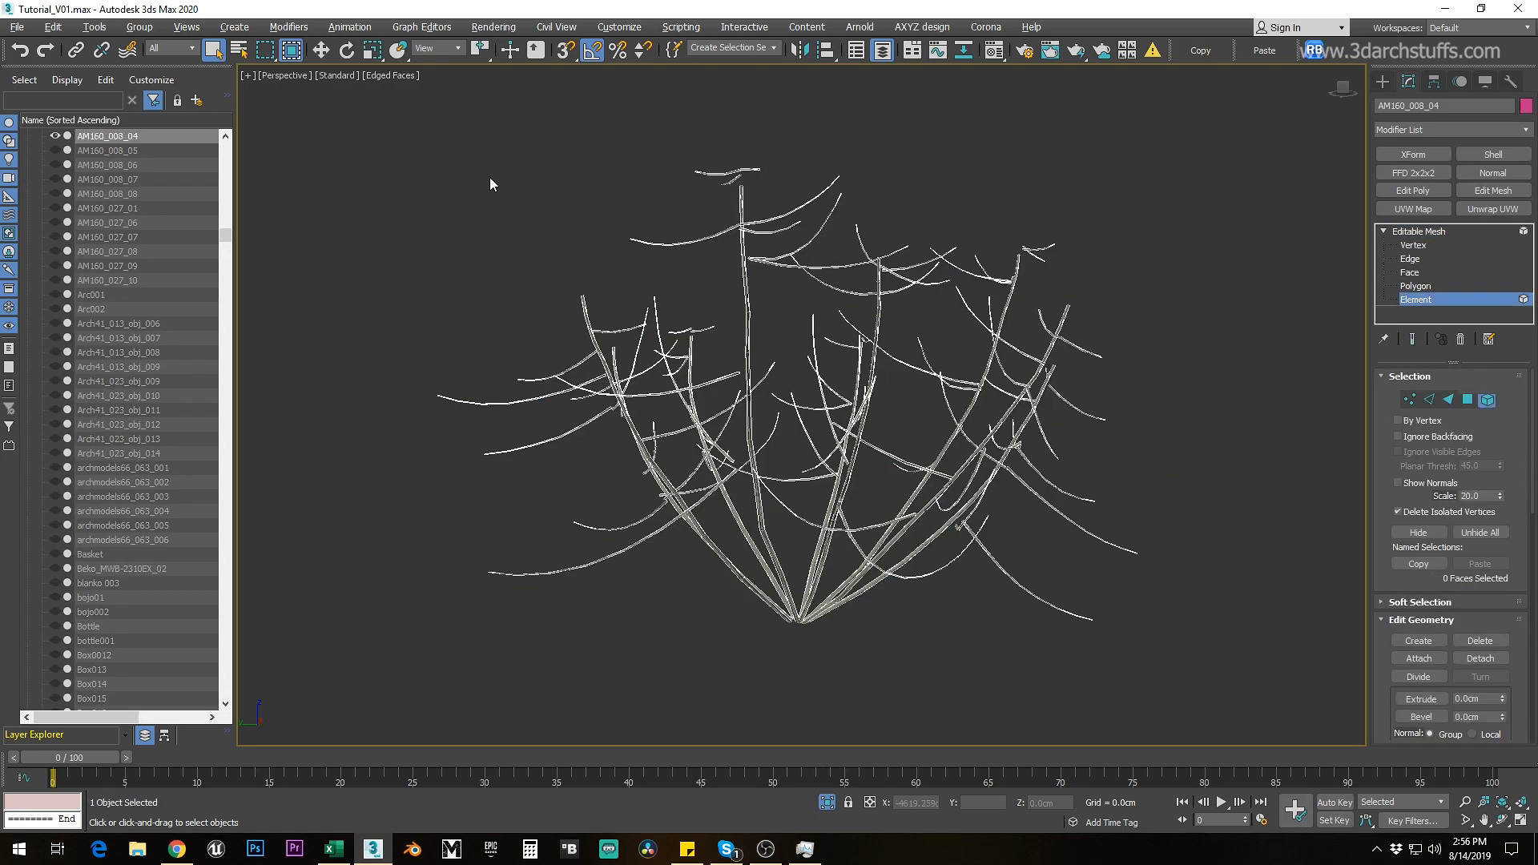
{"action": "left_click_drag", "start_coordinate": [774, 599], "coordinate": [775, 601]}
{"action": "left_click", "coordinate": [1479, 659]}
{"action": "left_click", "coordinate": [822, 430]}
{"action": "left_click_drag", "start_coordinate": [804, 210], "coordinate": [873, 489]}
{"action": "left_click", "coordinate": [1479, 658]}
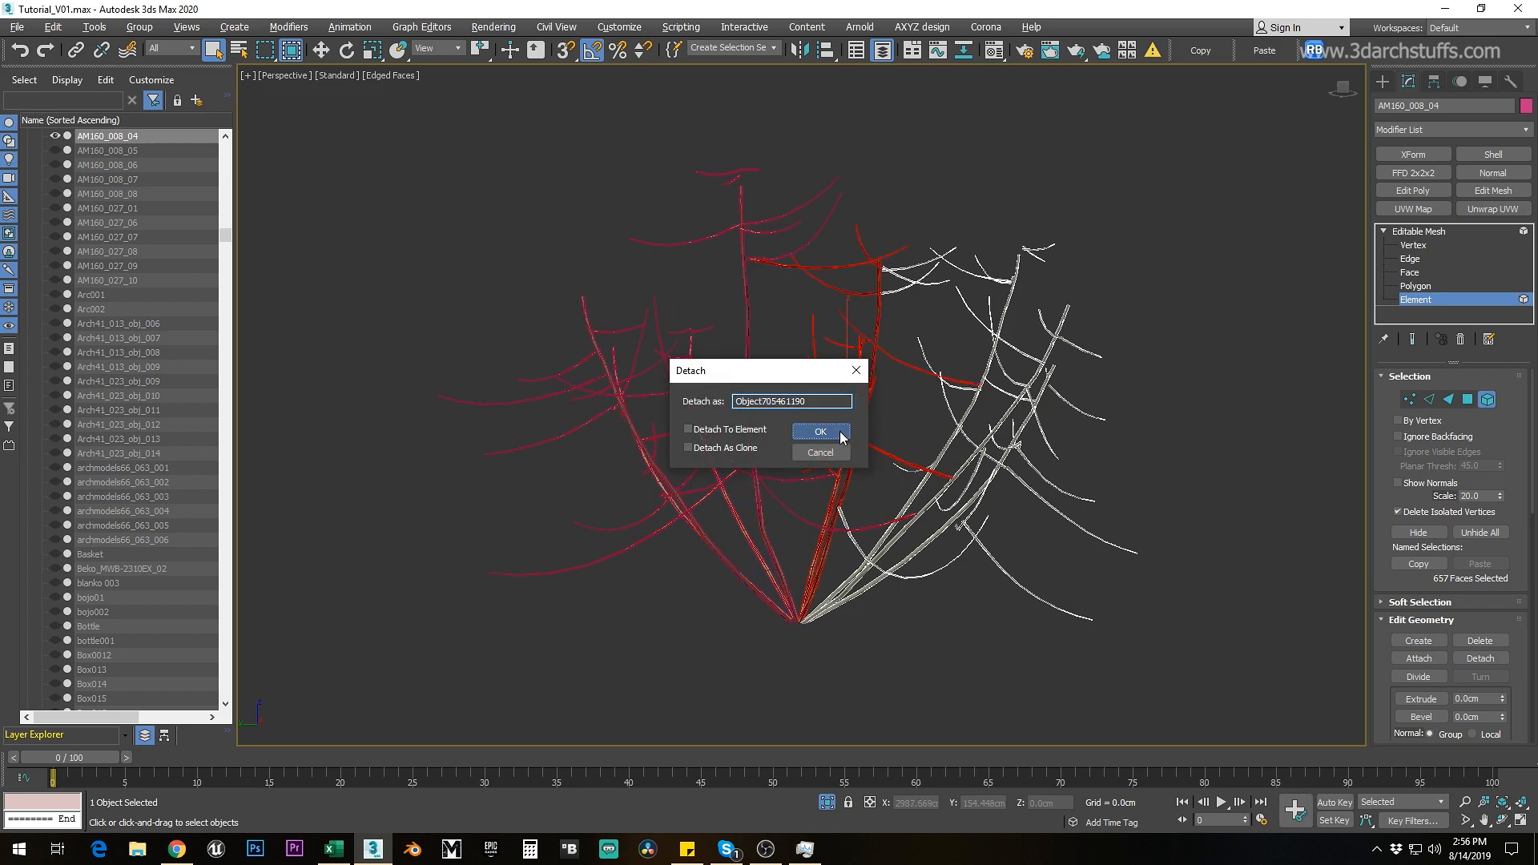
{"action": "left_click", "coordinate": [838, 434]}
{"action": "left_click", "coordinate": [1415, 300]}
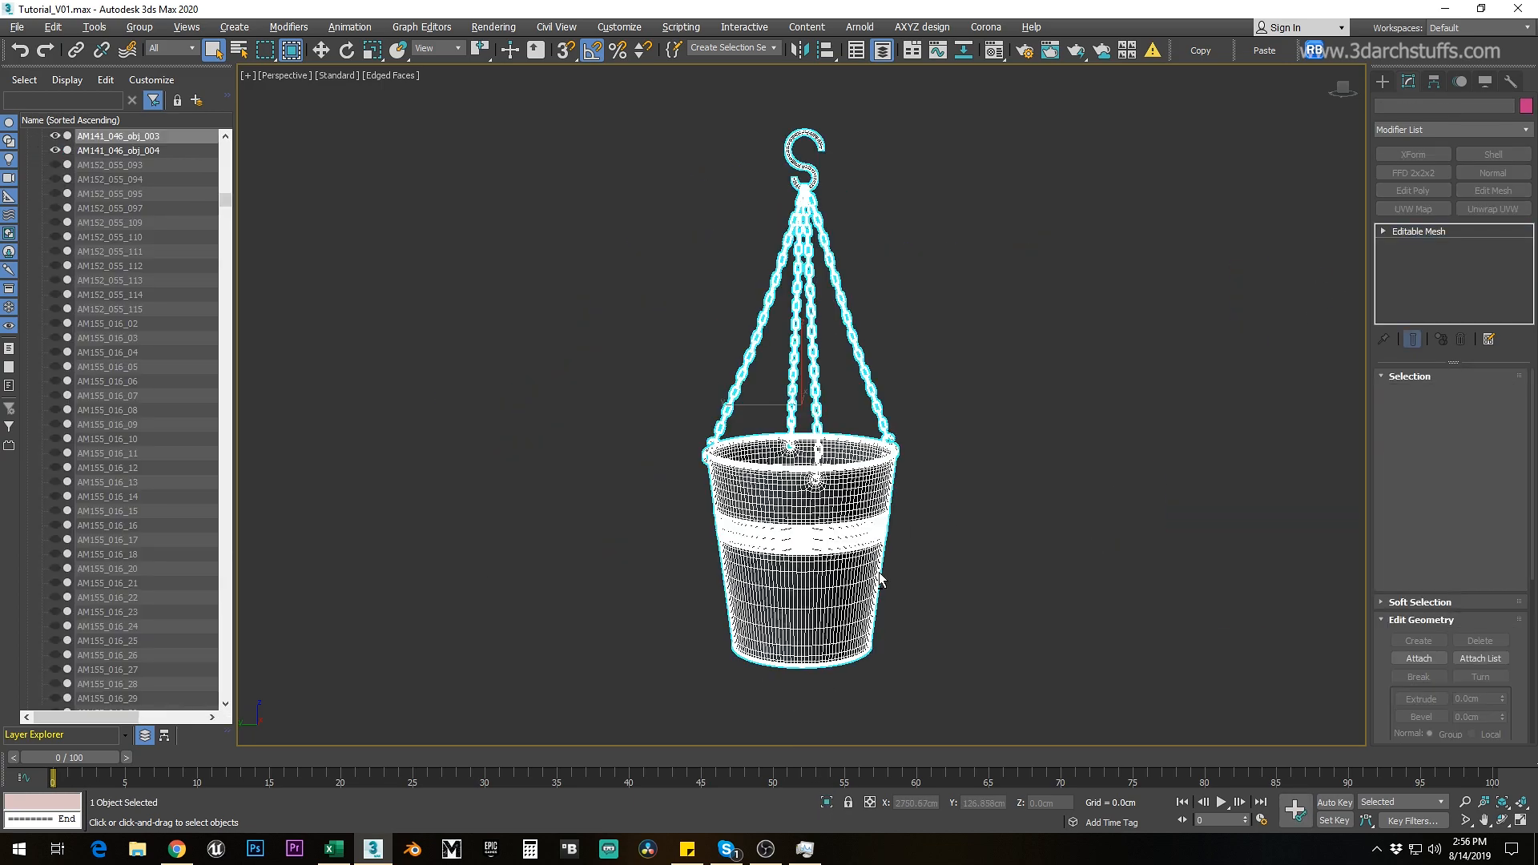
Step: Detach the bucket body of the hanging planter from its chains and hook
{"action": "left_click", "coordinate": [1381, 232]}
{"action": "left_click", "coordinate": [1382, 232]}
{"action": "left_click", "coordinate": [1415, 299]}
{"action": "left_click", "coordinate": [795, 512]}
{"action": "left_click", "coordinate": [1479, 659]}
{"action": "left_click", "coordinate": [822, 431]}
Step: Select every link of the planter's left chain from the rim to the hook and detach it as an object
{"action": "scroll", "coordinate": [801, 462], "scroll_direction": "up", "scroll_amount": 5}
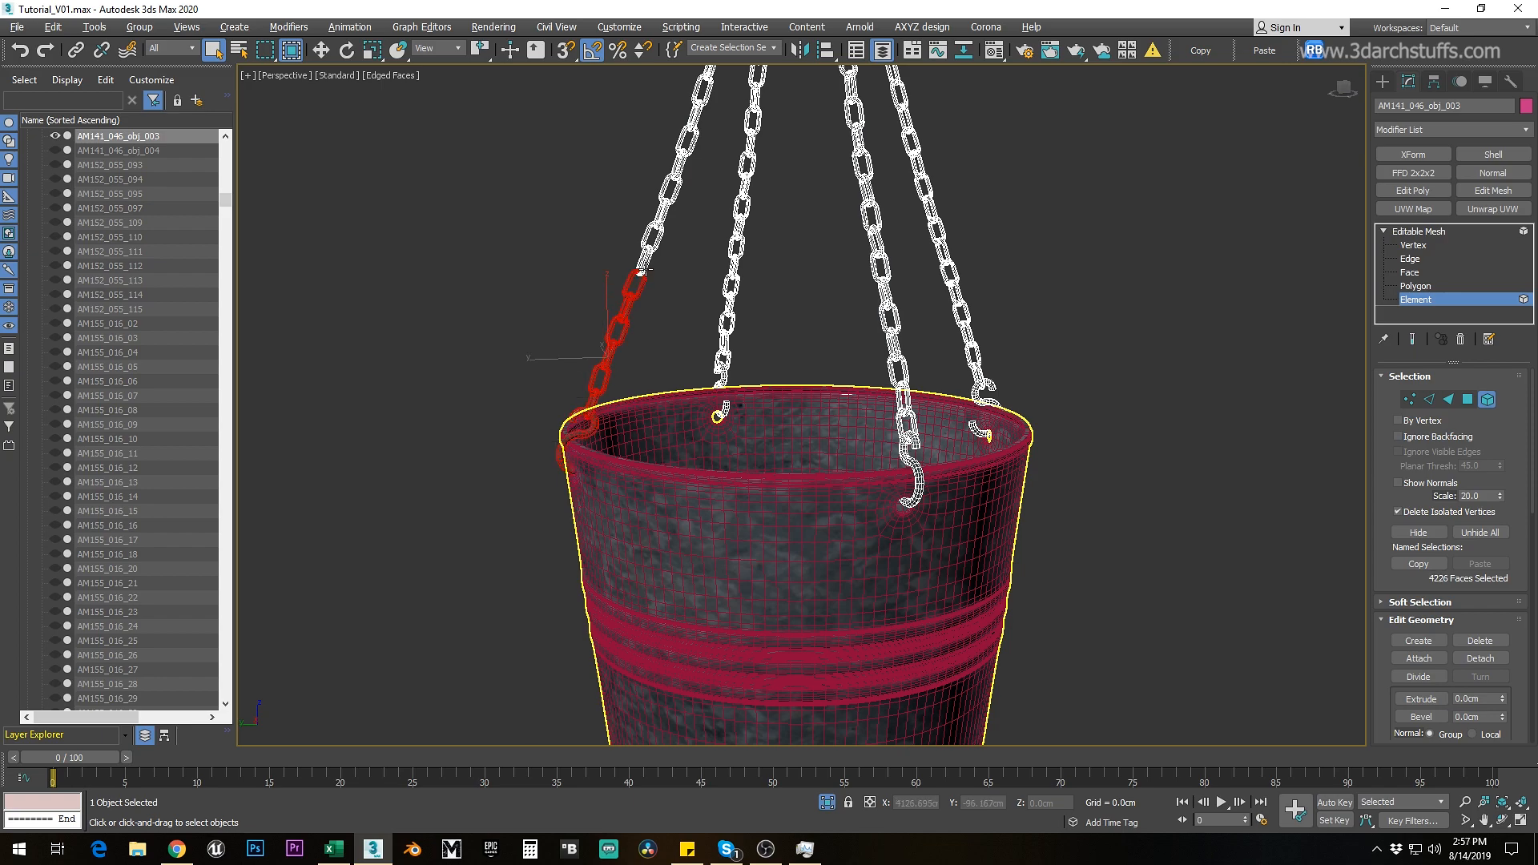
{"action": "left_click", "coordinate": [658, 225], "text": "ctrl"}
{"action": "left_click", "coordinate": [674, 192], "text": "ctrl"}
{"action": "middle_click_drag", "start_coordinate": [705, 185], "coordinate": [667, 355]}
{"action": "left_click", "coordinate": [643, 330], "text": "ctrl"}
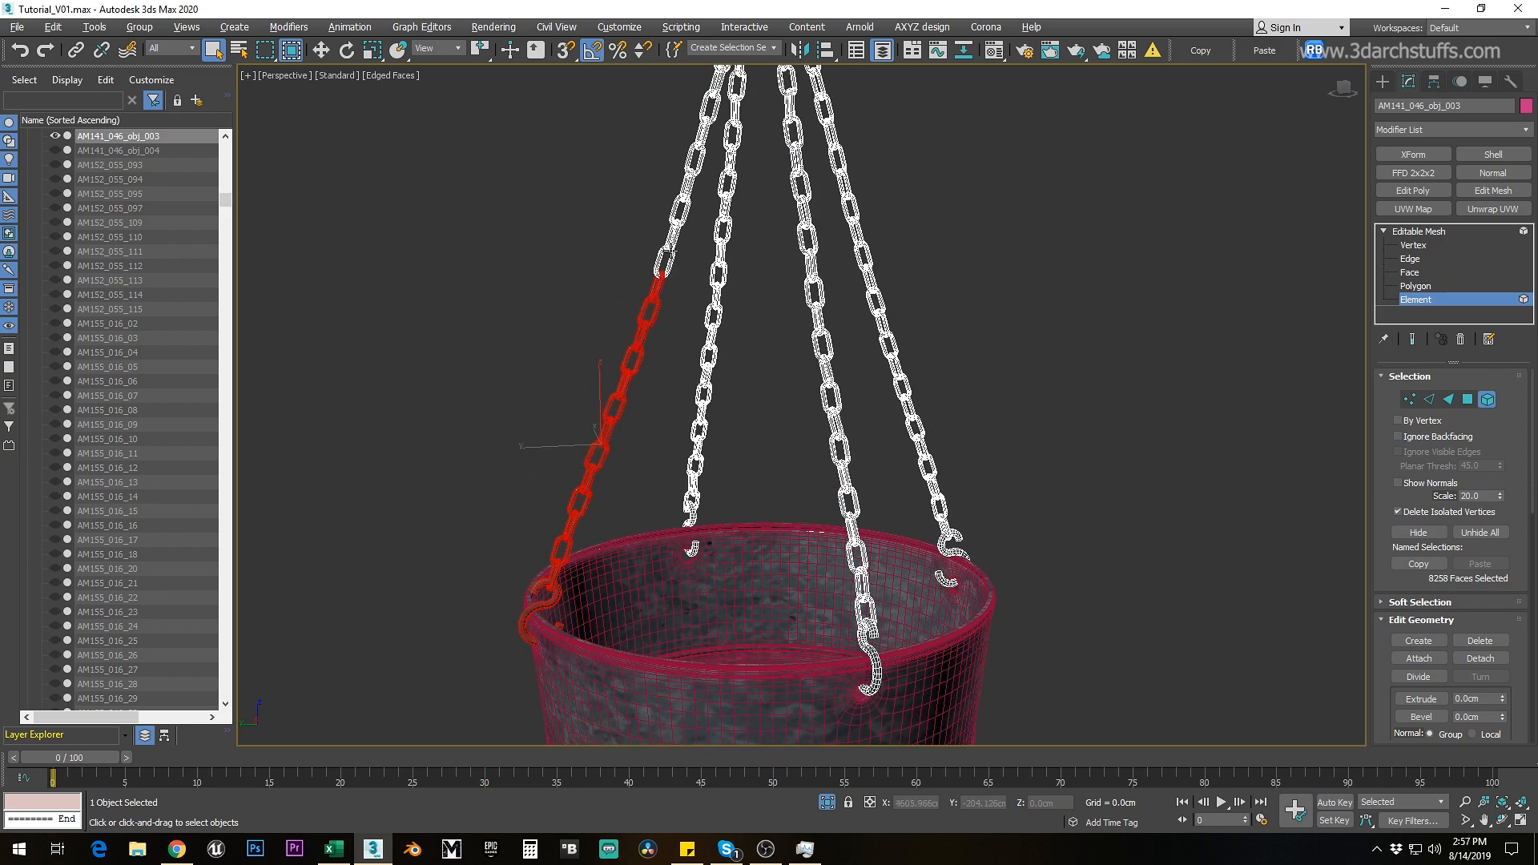
{"action": "left_click", "coordinate": [689, 180], "text": "ctrl"}
{"action": "middle_click_drag", "start_coordinate": [689, 180], "coordinate": [660, 312]}
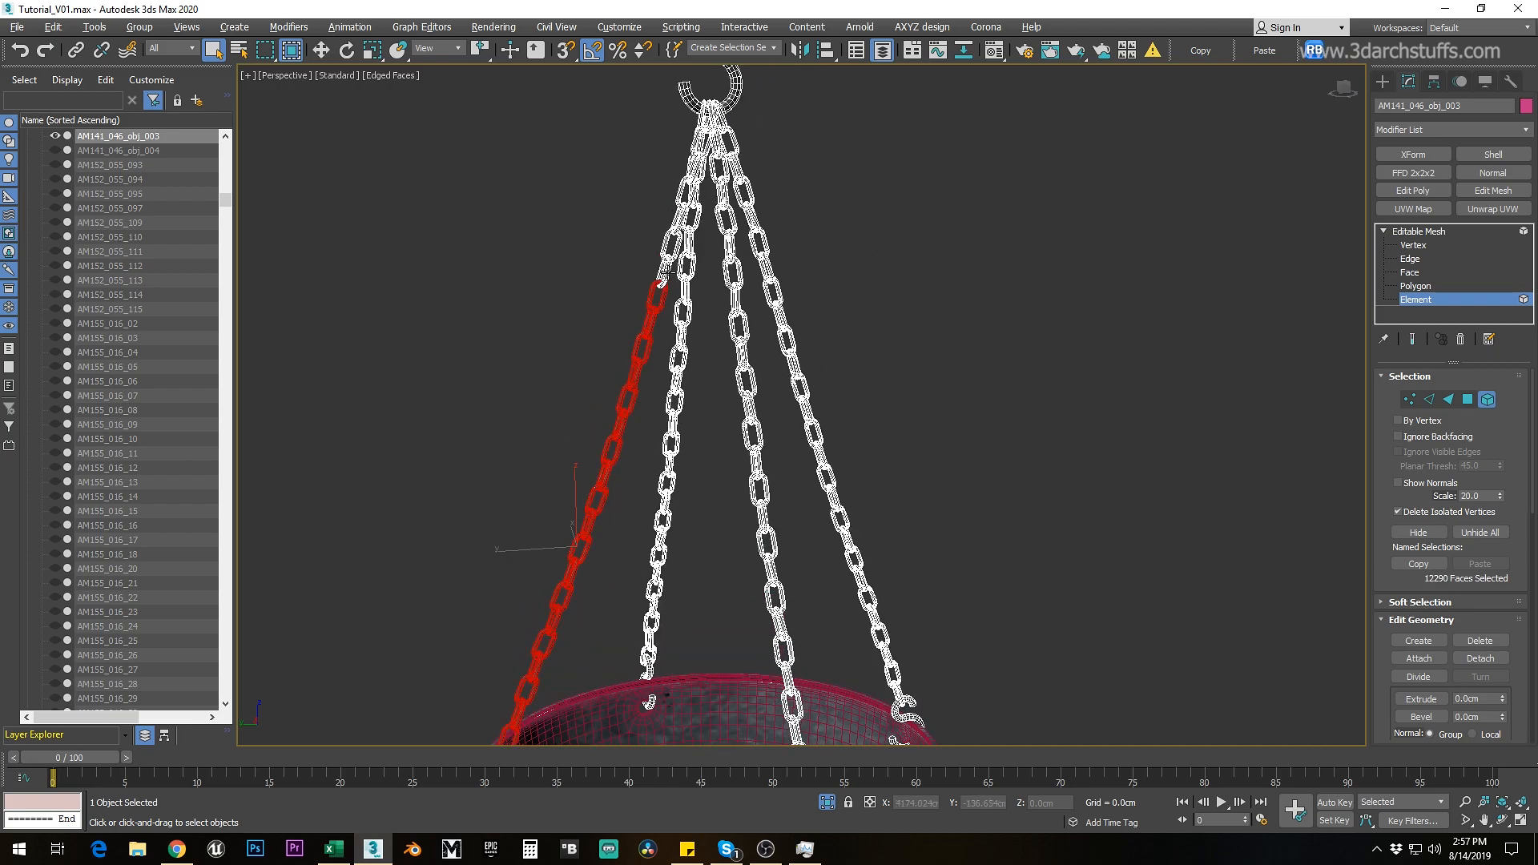
{"action": "left_click", "coordinate": [674, 253], "text": "ctrl"}
{"action": "scroll", "coordinate": [704, 216], "scroll_direction": "up", "scroll_amount": 3}
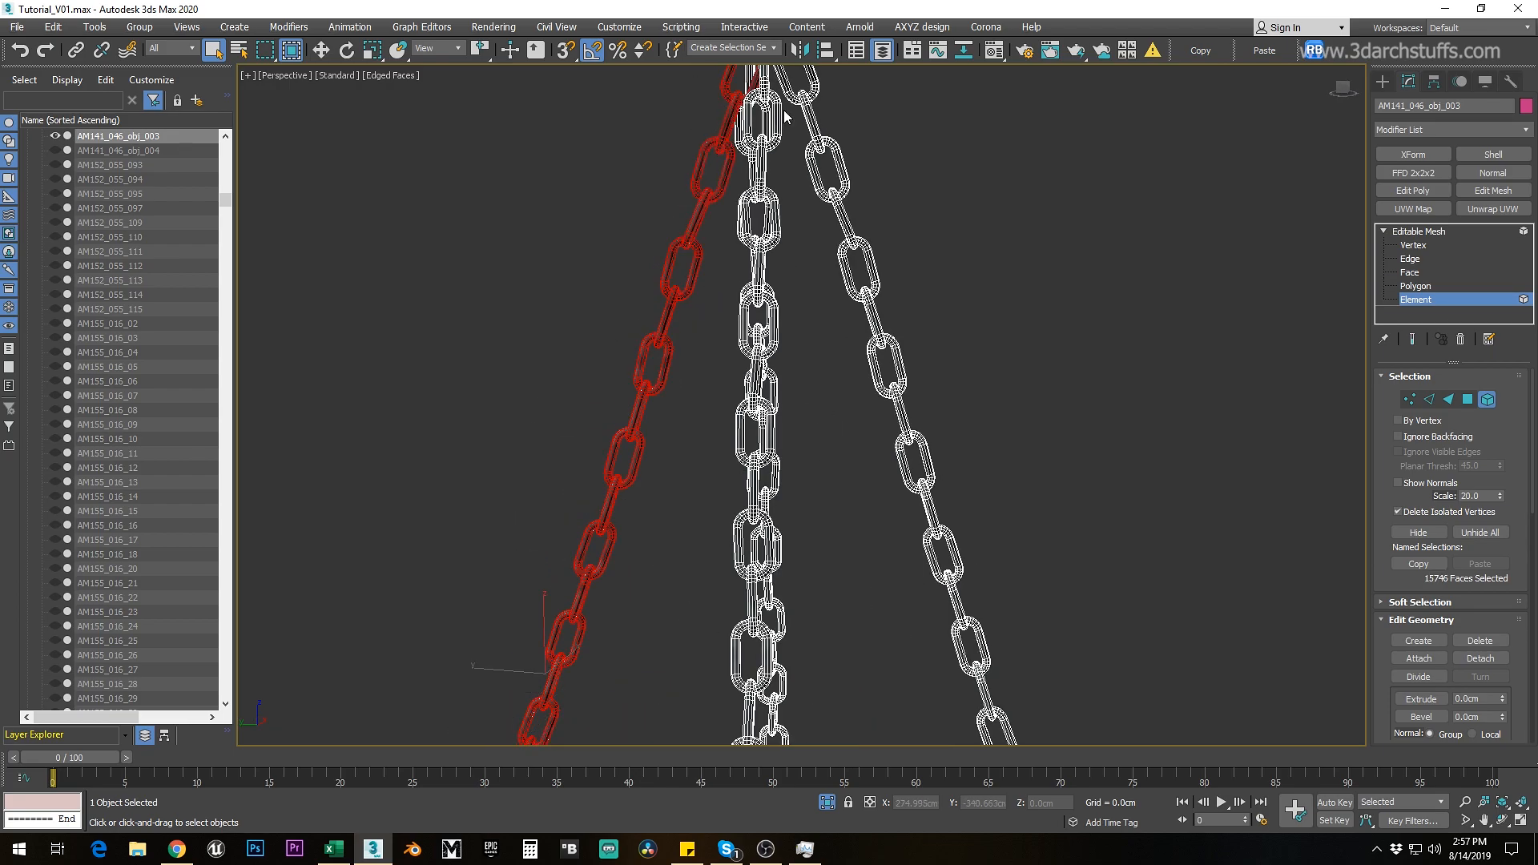
{"action": "middle_click_drag", "start_coordinate": [769, 144], "coordinate": [721, 361]}
{"action": "middle_click_drag", "start_coordinate": [721, 361], "coordinate": [786, 316], "text": "alt"}
{"action": "scroll", "coordinate": [709, 321], "scroll_direction": "up", "scroll_amount": 2}
{"action": "left_click", "coordinate": [697, 265], "text": "ctrl"}
{"action": "left_click", "coordinate": [1479, 658]}
{"action": "left_click", "coordinate": [804, 427]}
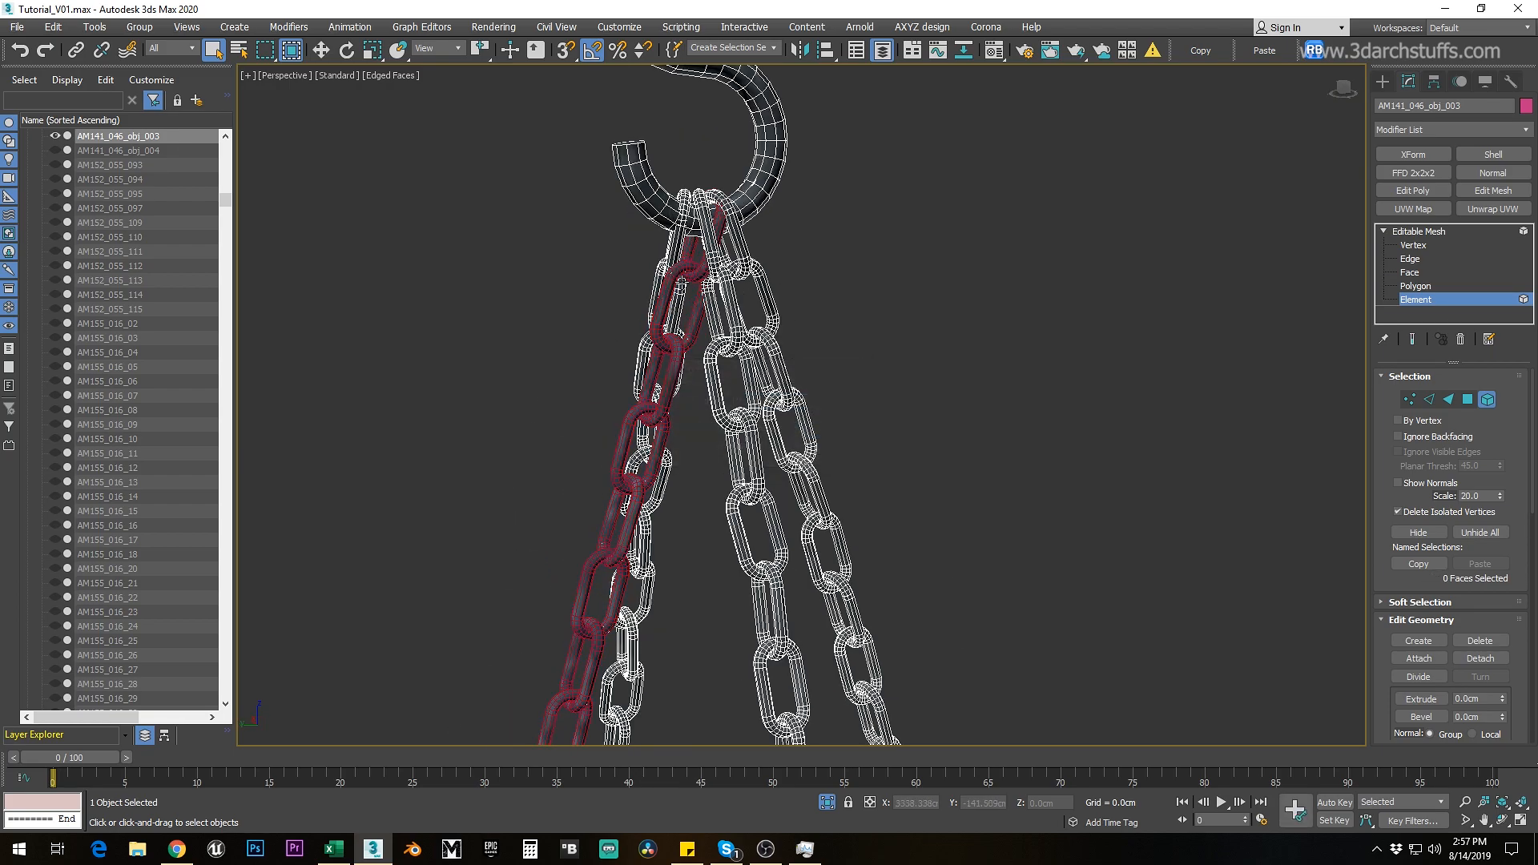
Step: Select all links of the planter's front chain up to the hook and detach it as an object
{"action": "scroll", "coordinate": [676, 275], "scroll_direction": "down", "scroll_amount": 5}
{"action": "middle_click_drag", "start_coordinate": [749, 689], "coordinate": [682, 414]}
{"action": "scroll", "coordinate": [676, 417], "scroll_direction": "up", "scroll_amount": 3}
{"action": "left_click", "coordinate": [667, 465]}
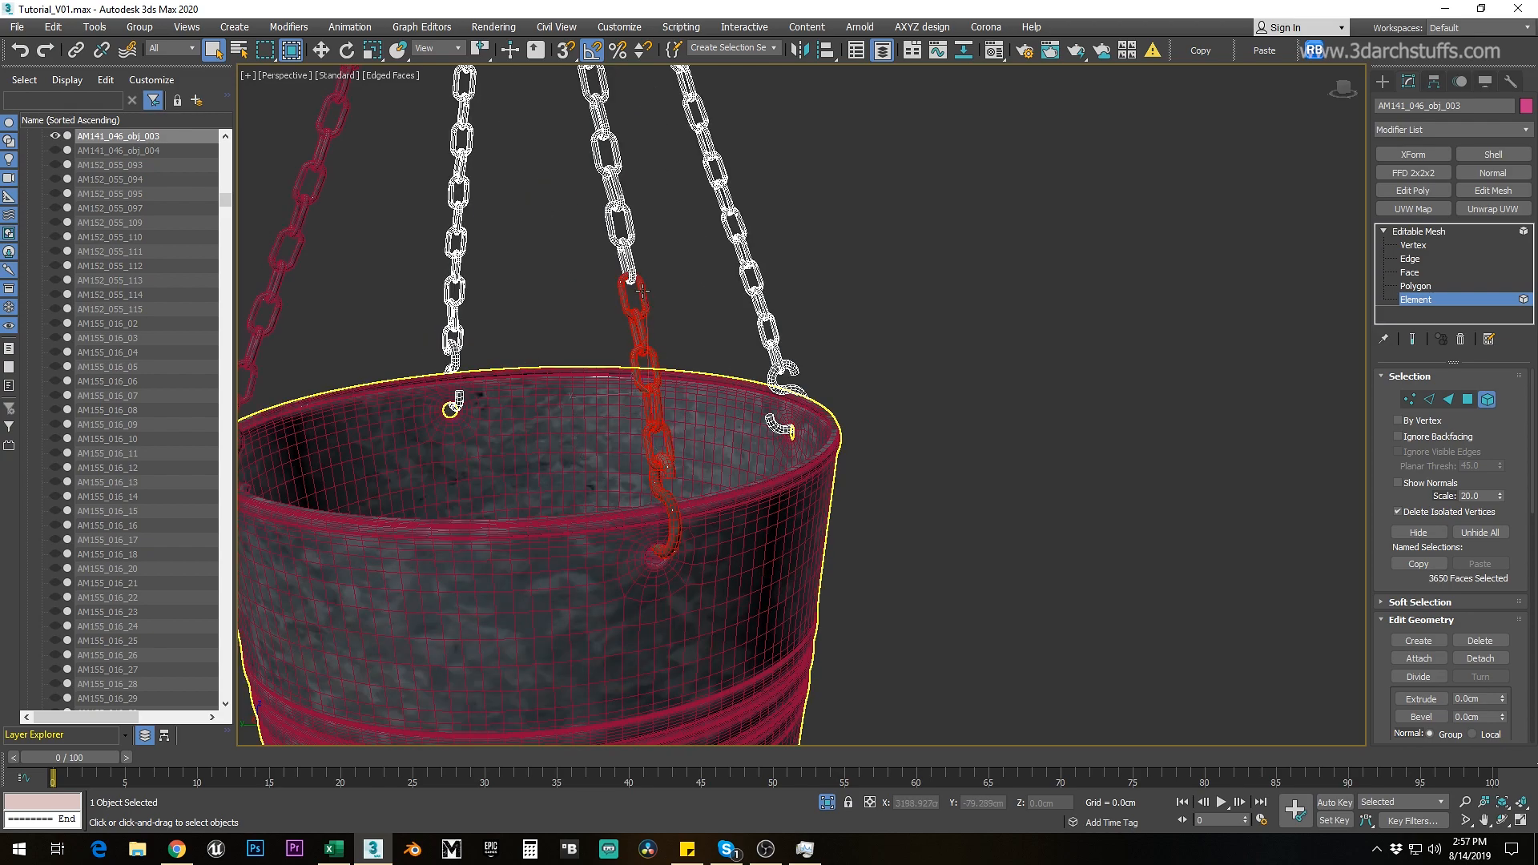
{"action": "left_click", "coordinate": [616, 178], "text": "ctrl"}
{"action": "left_click", "coordinate": [618, 155], "text": "ctrl"}
{"action": "middle_click_drag", "start_coordinate": [643, 120], "coordinate": [741, 498]}
{"action": "left_click", "coordinate": [707, 472], "text": "ctrl"}
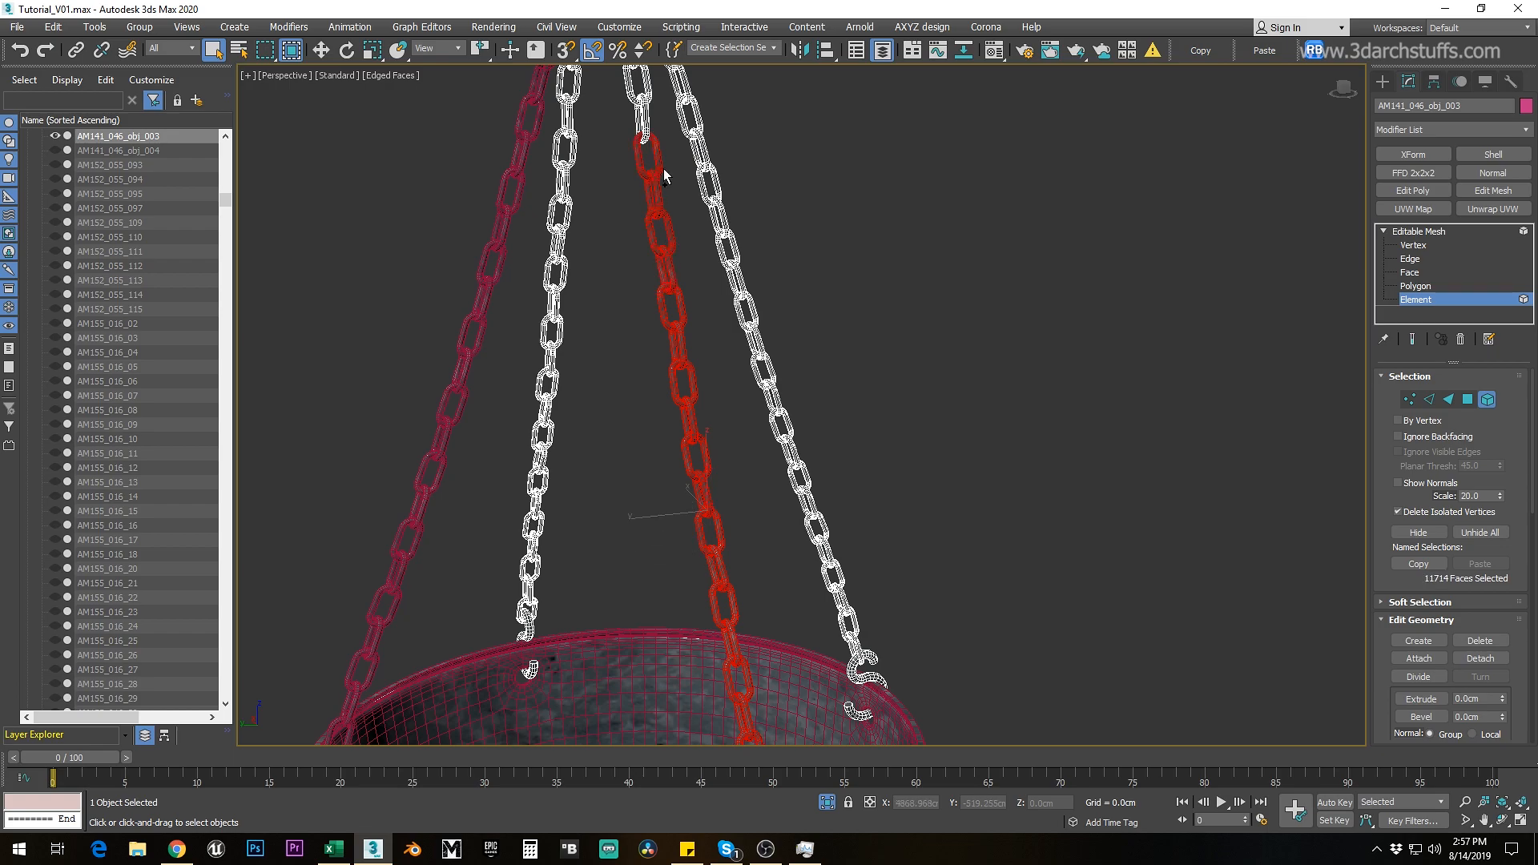
{"action": "middle_click_drag", "start_coordinate": [661, 169], "coordinate": [655, 365]}
{"action": "middle_click_drag", "start_coordinate": [620, 120], "coordinate": [685, 334], "text": "alt"}
{"action": "key", "text": "ctrl+d"}
{"action": "left_click", "coordinate": [812, 428]}
Step: Select all links of the third chain, on the bucket's opposite side, and detach it as an object
{"action": "scroll", "coordinate": [782, 329], "scroll_direction": "down", "scroll_amount": 5}
{"action": "middle_click_drag", "start_coordinate": [783, 329], "coordinate": [880, 481], "text": "alt"}
{"action": "scroll", "coordinate": [881, 480], "scroll_direction": "up", "scroll_amount": 3}
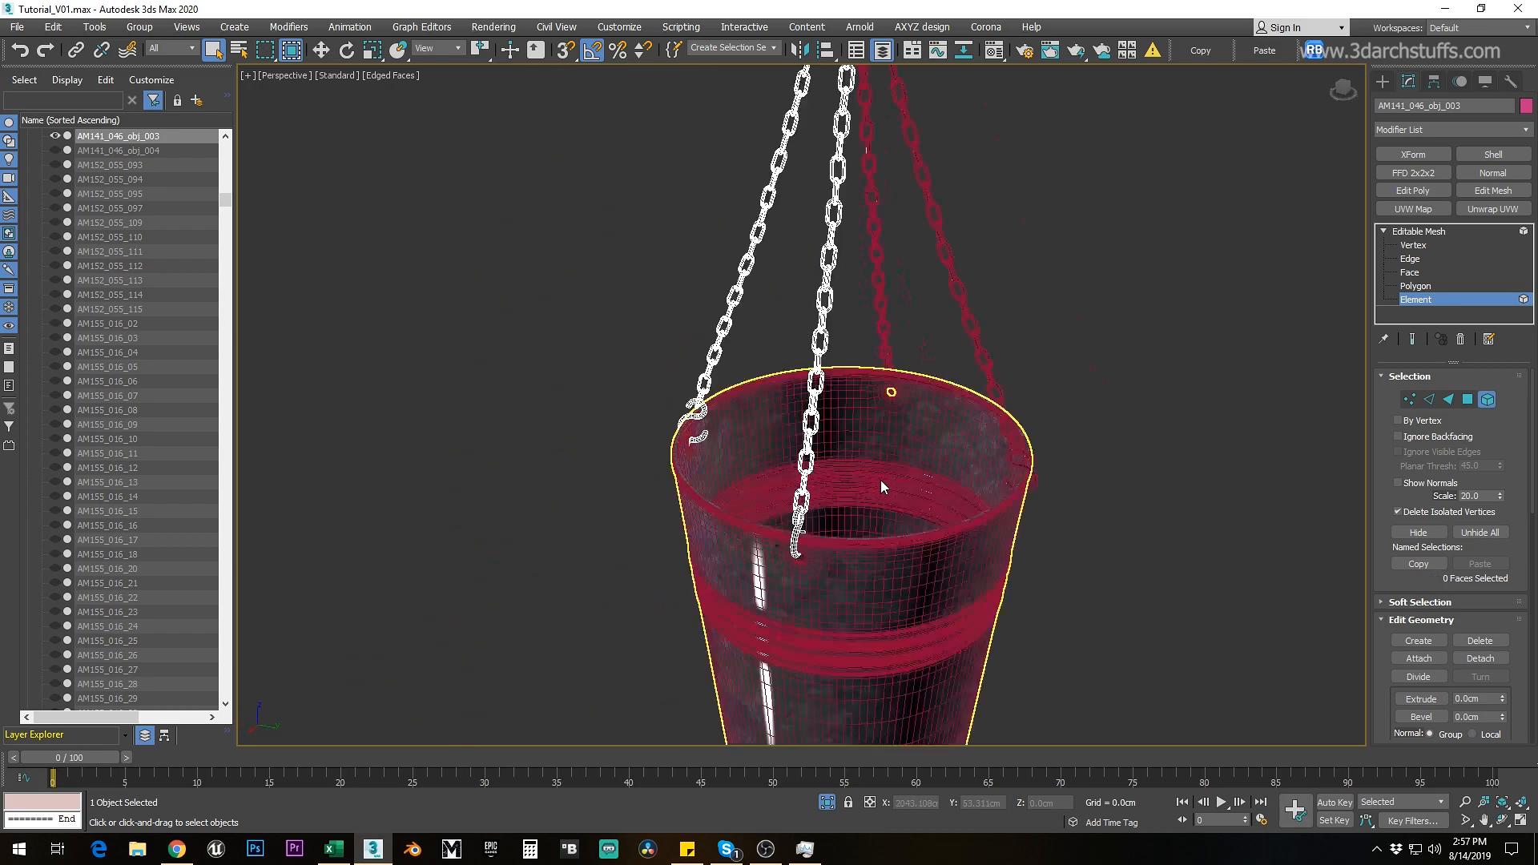
{"action": "scroll", "coordinate": [881, 479], "scroll_direction": "up", "scroll_amount": 3}
{"action": "left_click", "coordinate": [775, 505], "text": "ctrl"}
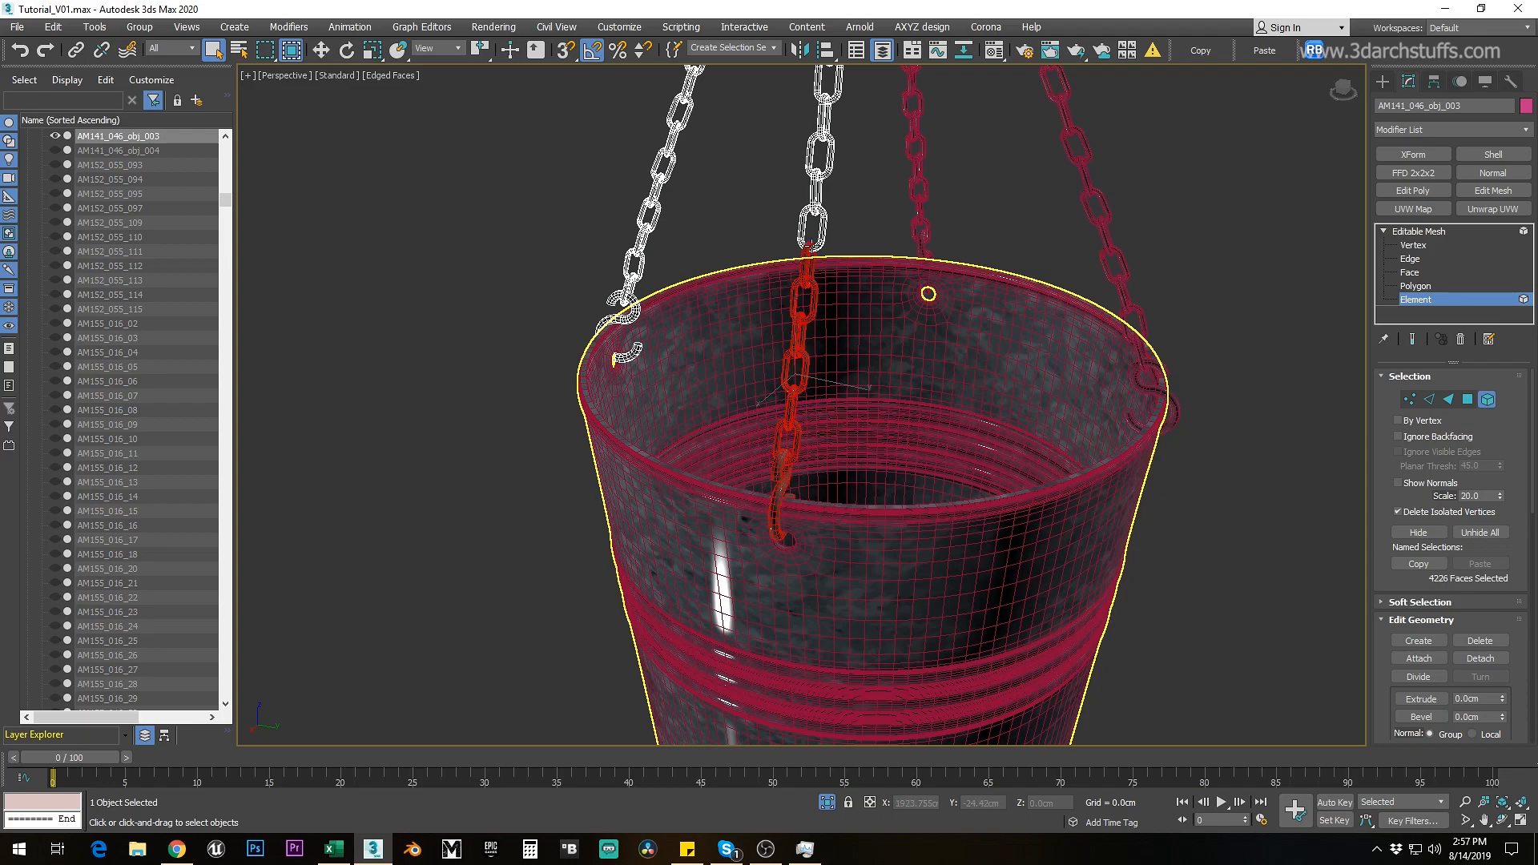
{"action": "left_click", "coordinate": [821, 172], "text": "ctrl"}
{"action": "middle_click_drag", "start_coordinate": [821, 173], "coordinate": [806, 330]}
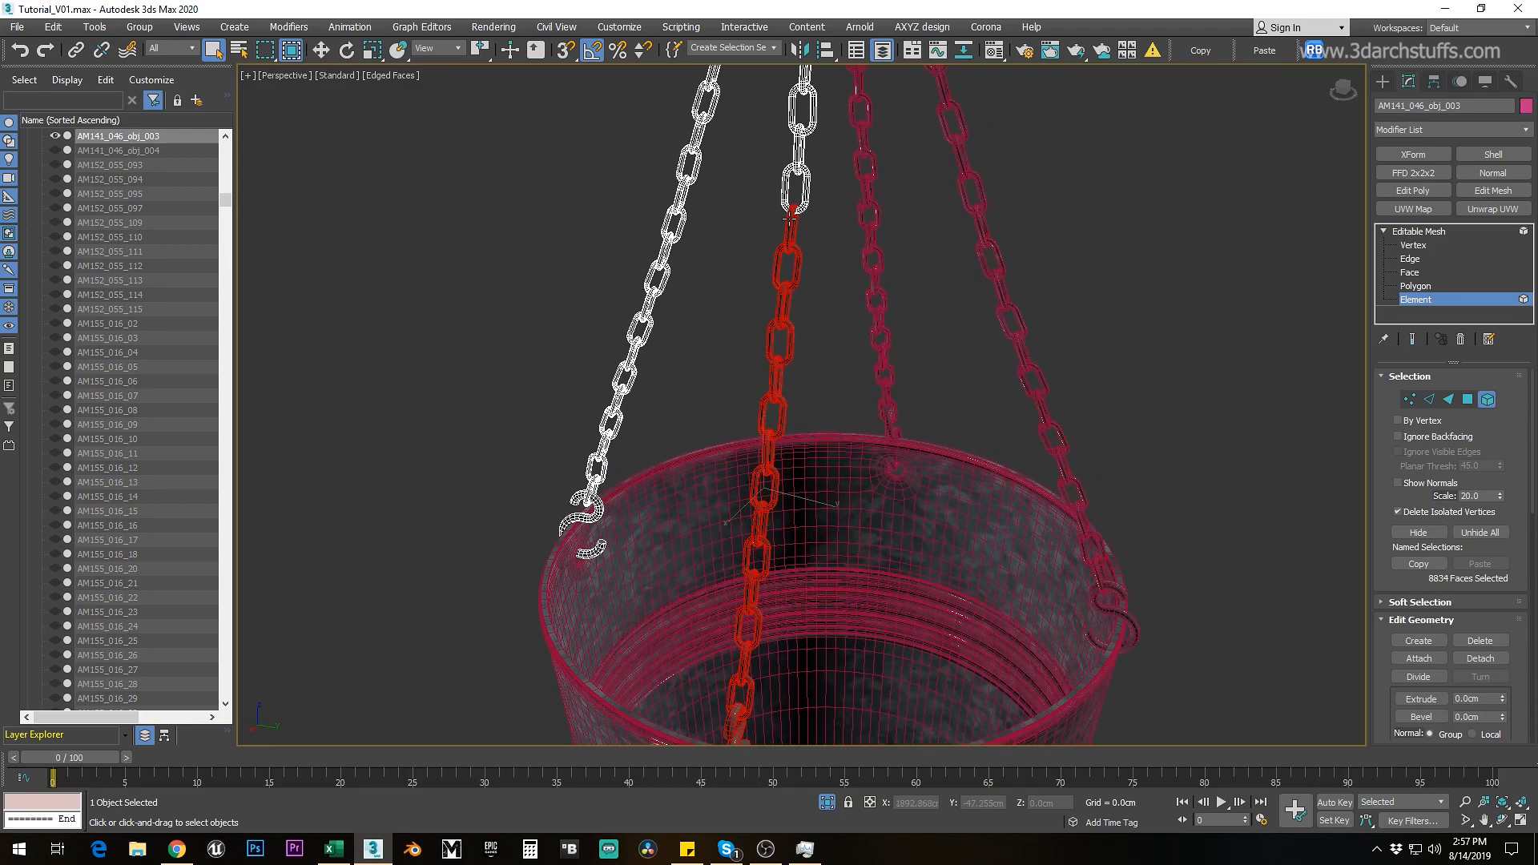
{"action": "left_click", "coordinate": [803, 128], "text": "ctrl"}
{"action": "middle_click_drag", "start_coordinate": [803, 128], "coordinate": [795, 250]}
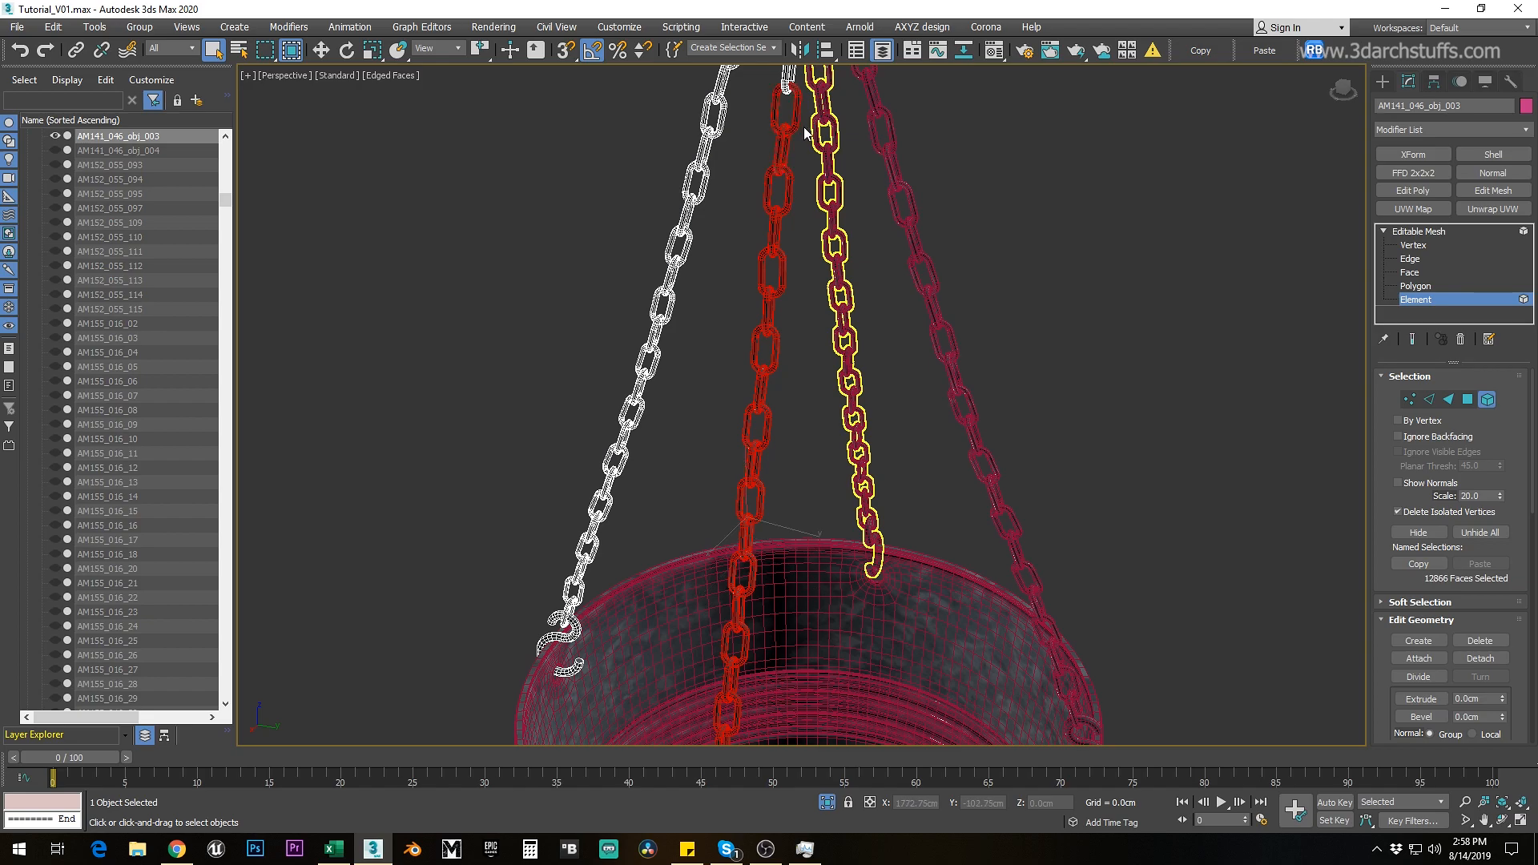
{"action": "left_click", "coordinate": [805, 128], "text": "ctrl"}
{"action": "middle_click_drag", "start_coordinate": [805, 129], "coordinate": [751, 274]}
{"action": "middle_click_drag", "start_coordinate": [793, 138], "coordinate": [801, 264]}
{"action": "left_click", "coordinate": [766, 215], "text": "ctrl"}
{"action": "left_click", "coordinate": [1480, 658]}
{"action": "left_click", "coordinate": [823, 431]}
Step: Delete every piece of the split hanging planter and return to the full scene
{"action": "scroll", "coordinate": [823, 431], "scroll_direction": "down", "scroll_amount": 7}
{"action": "middle_click_drag", "start_coordinate": [823, 431], "coordinate": [854, 504], "text": "alt"}
{"action": "scroll", "coordinate": [751, 563], "scroll_direction": "up", "scroll_amount": 7}
{"action": "middle_click_drag", "start_coordinate": [751, 564], "coordinate": [757, 494]}
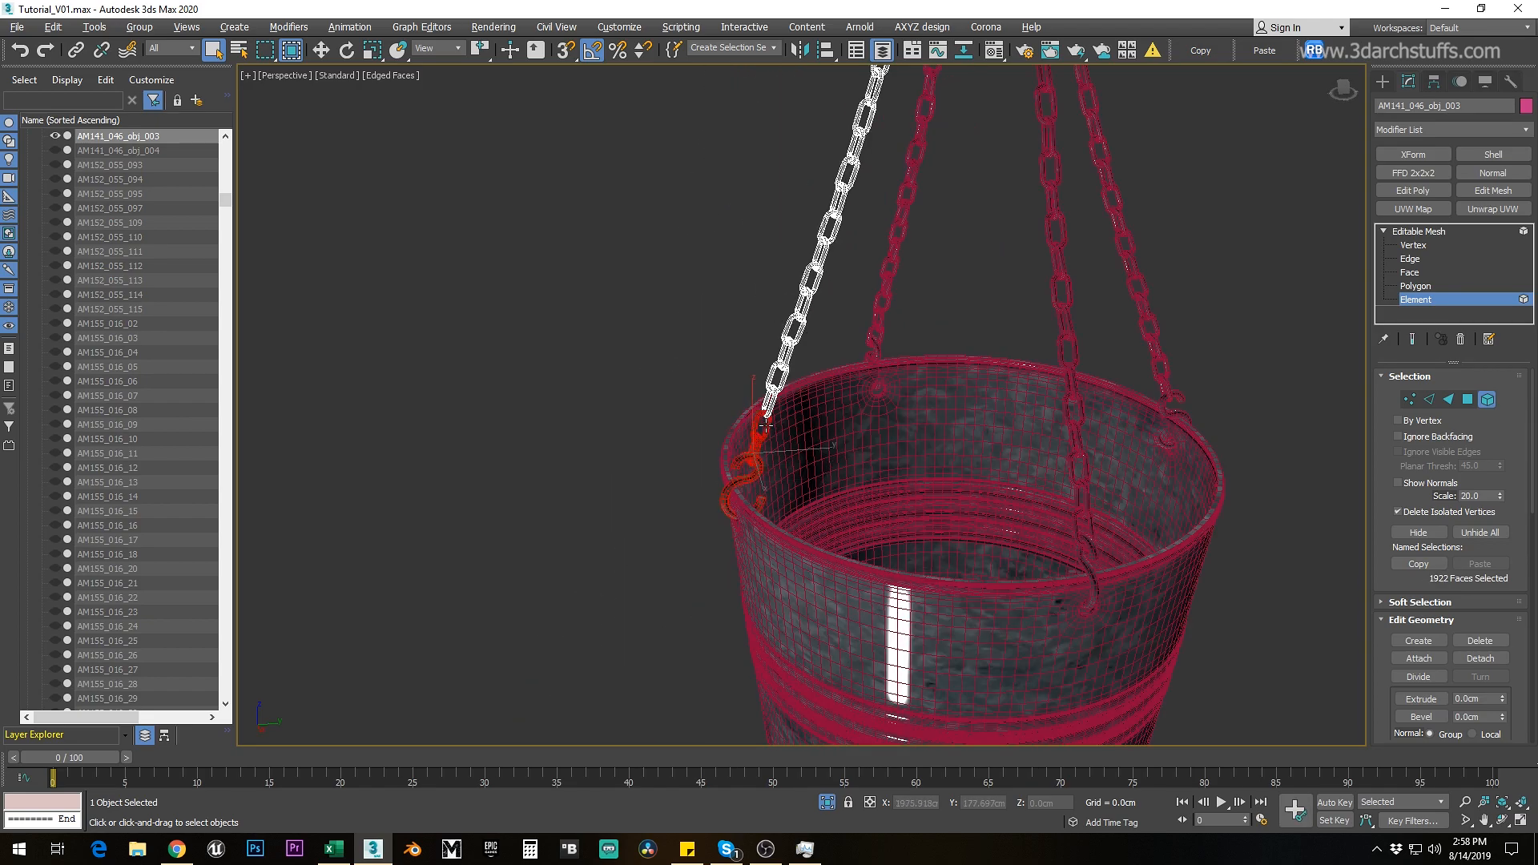
{"action": "scroll", "coordinate": [808, 344], "scroll_direction": "down", "scroll_amount": 6}
{"action": "left_click", "coordinate": [1417, 232]}
{"action": "key", "text": "ctrl+a"}
{"action": "key", "text": "Delete"}
{"action": "left_click", "coordinate": [826, 803]}
Step: Isolate the ornamental grass mesh and detach its upper-left blades as a separate object
{"action": "scroll", "coordinate": [796, 506], "scroll_direction": "down", "scroll_amount": 3}
{"action": "left_click", "coordinate": [967, 485]}
{"action": "key", "text": "alt+q"}
{"action": "left_click", "coordinate": [1383, 231]}
{"action": "left_click", "coordinate": [1414, 299]}
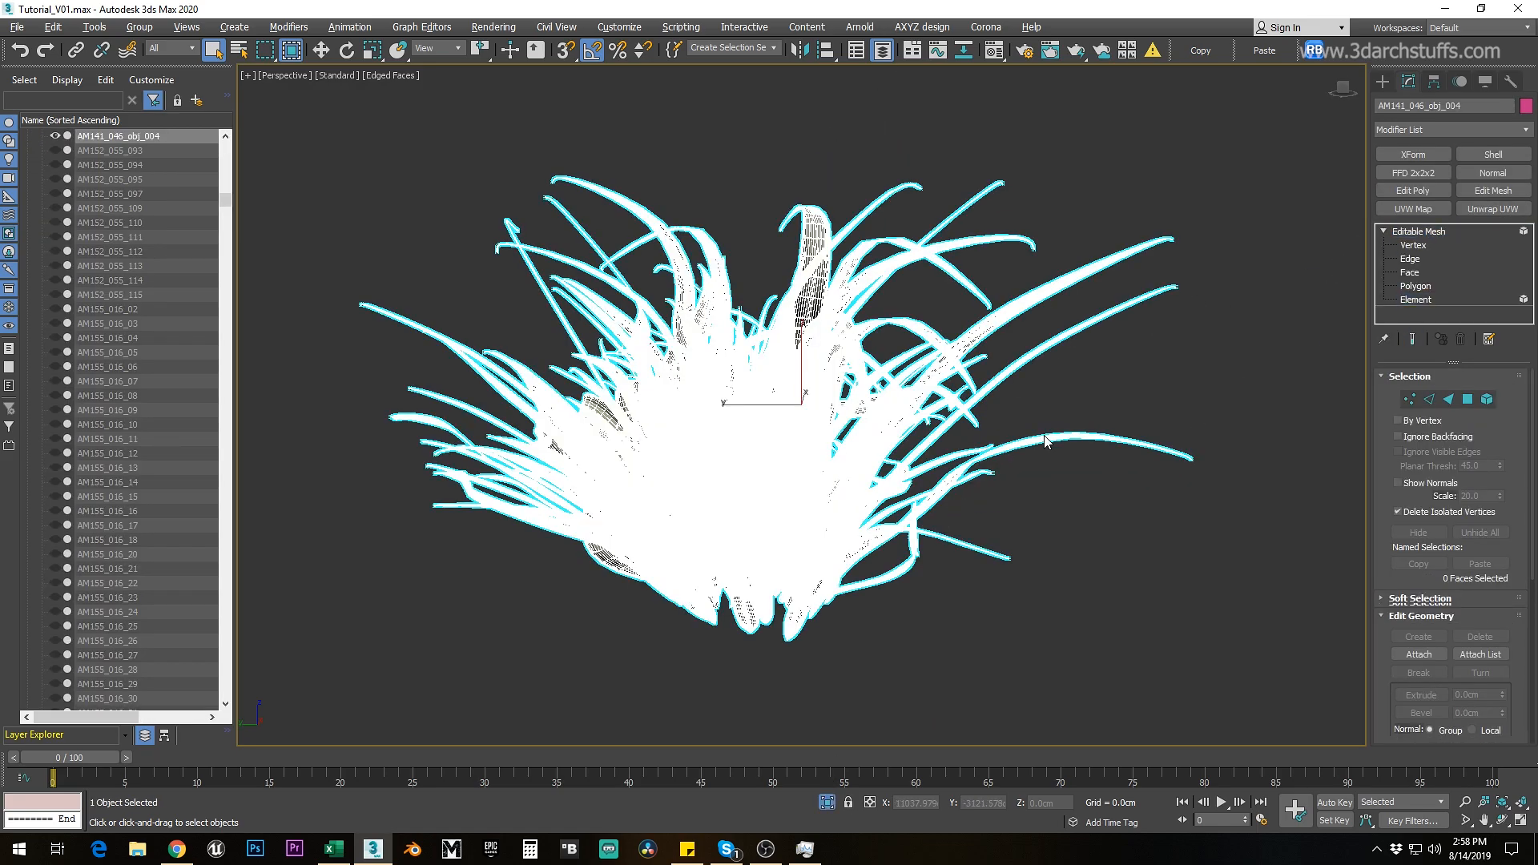
{"action": "scroll", "coordinate": [1132, 533], "scroll_direction": "down", "scroll_amount": 3}
{"action": "left_click_drag", "start_coordinate": [705, 335], "coordinate": [899, 514]}
{"action": "left_click", "coordinate": [1480, 658]}
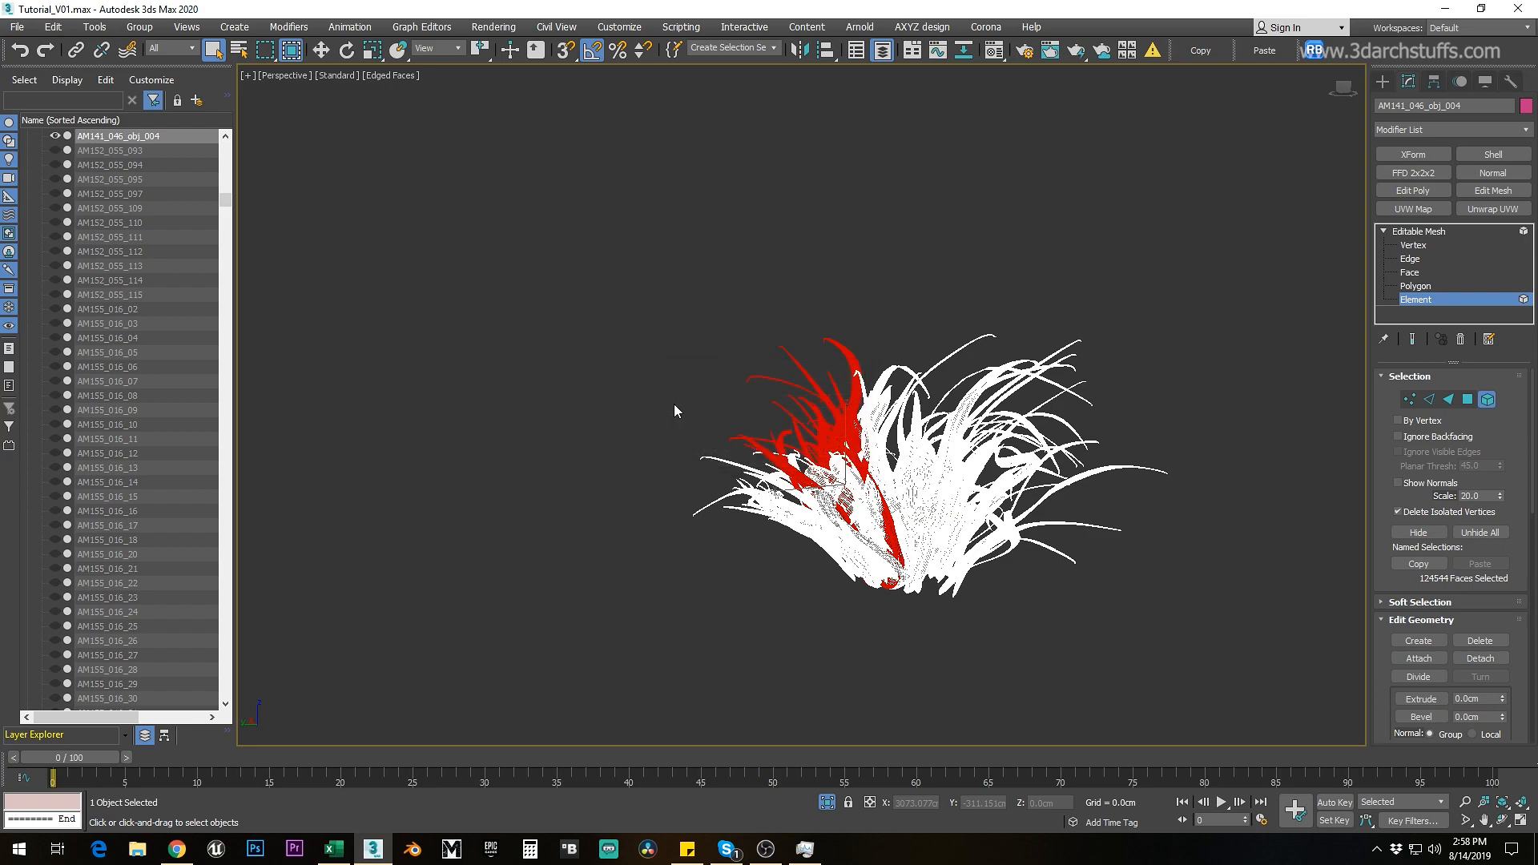
{"action": "left_click", "coordinate": [835, 448]}
Step: Detach the two outer-left groups of grass blades as separate objects
{"action": "left_click", "coordinate": [583, 320]}
{"action": "left_click_drag", "start_coordinate": [583, 319], "coordinate": [772, 508]}
{"action": "key", "text": "ctrl+d"}
{"action": "key", "text": "Return"}
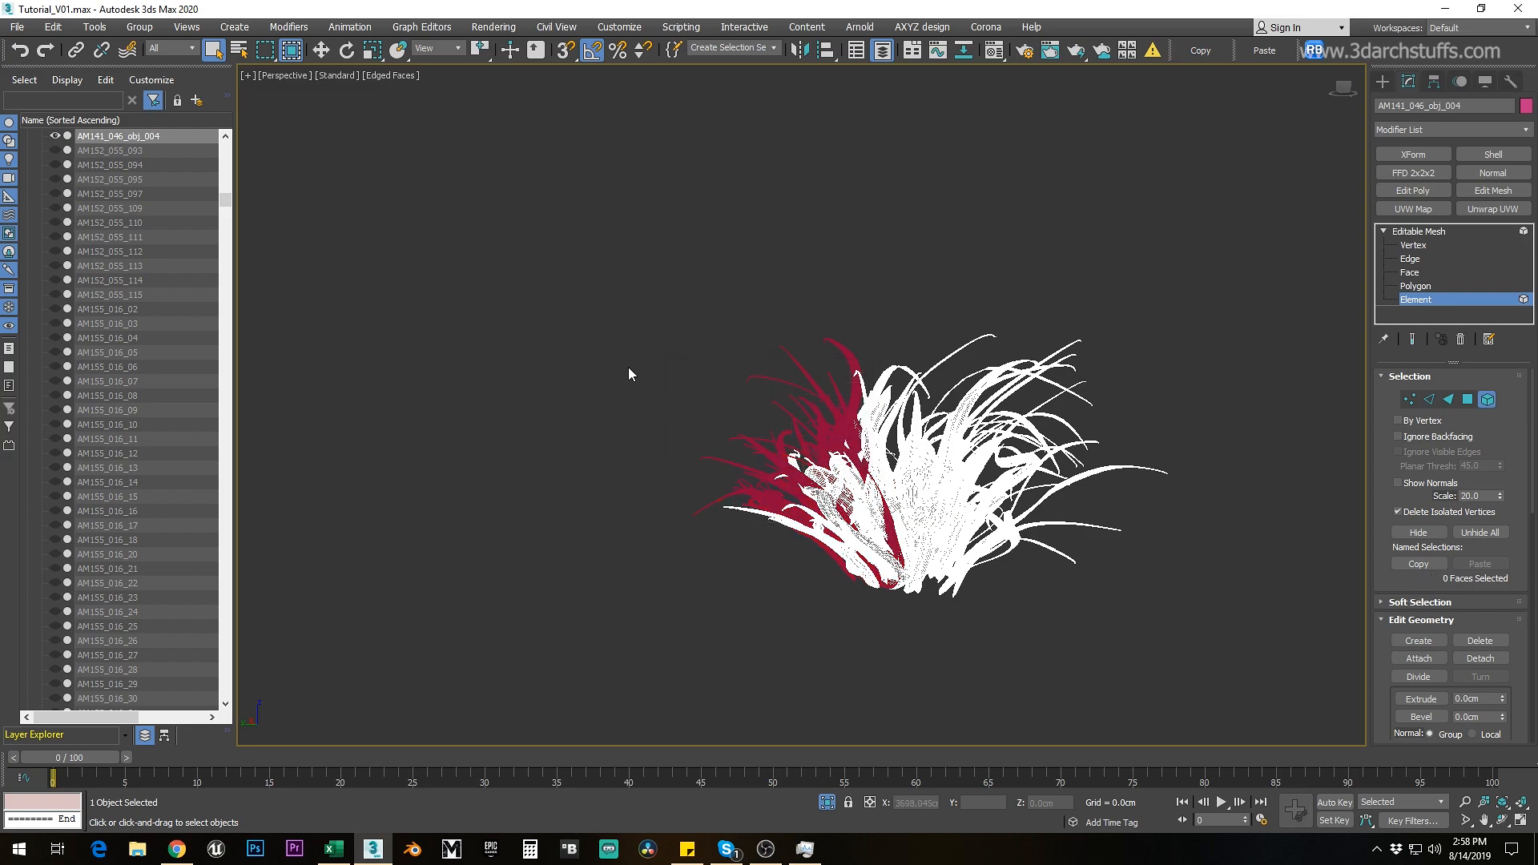
{"action": "left_click_drag", "start_coordinate": [647, 388], "coordinate": [794, 479]}
{"action": "key", "text": "ctrl+d"}
{"action": "key", "text": "Return"}
Step: Detach the upper-middle, centre and lower base blades of the grass as three separate objects
{"action": "left_click_drag", "start_coordinate": [790, 271], "coordinate": [888, 389]}
{"action": "key", "text": "ctrl+d"}
{"action": "key", "text": "Return"}
{"action": "left_click_drag", "start_coordinate": [762, 330], "coordinate": [866, 469]}
{"action": "key", "text": "ctrl+d"}
{"action": "key", "text": "Return"}
{"action": "left_click_drag", "start_coordinate": [833, 615], "coordinate": [886, 593]}
{"action": "key", "text": "ctrl+d"}
{"action": "key", "text": "Return"}
Step: Detach the grass blades on the plant's right side as separate objects
{"action": "left_click_drag", "start_coordinate": [957, 361], "coordinate": [1041, 473]}
{"action": "key", "text": "ctrl+d"}
{"action": "key", "text": "Return"}
{"action": "left_click_drag", "start_coordinate": [972, 342], "coordinate": [1192, 518]}
{"action": "key", "text": "ctrl+d"}
{"action": "key", "text": "Return"}
{"action": "left_click", "coordinate": [1480, 659]}
{"action": "left_click", "coordinate": [825, 433]}
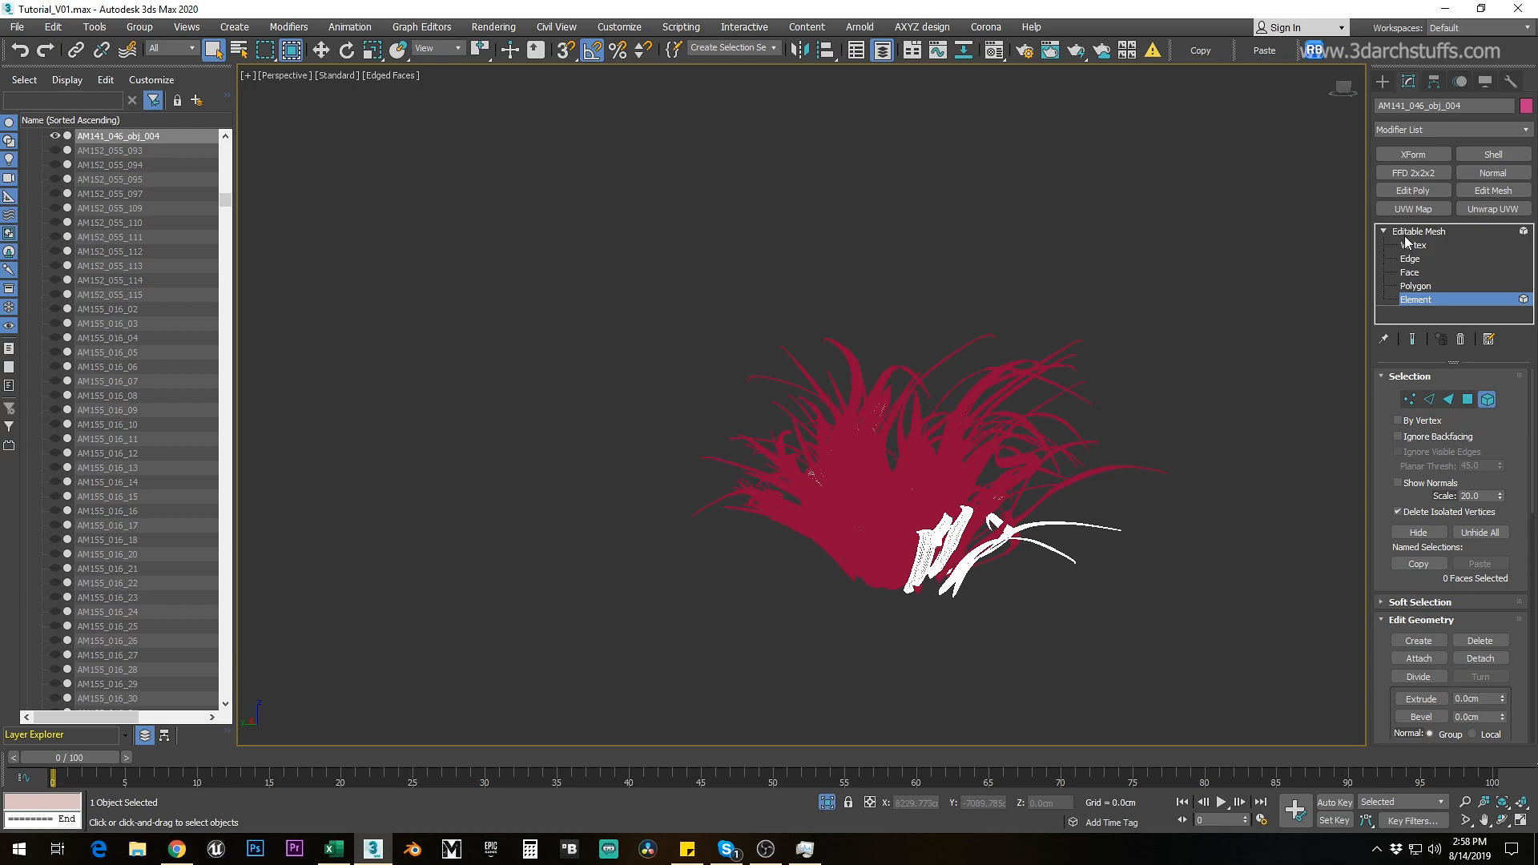
Step: Delete all the pieces of the split grass plant
{"action": "left_click", "coordinate": [1403, 233]}
{"action": "key", "text": "ctrl+a"}
{"action": "key", "text": "Delete"}
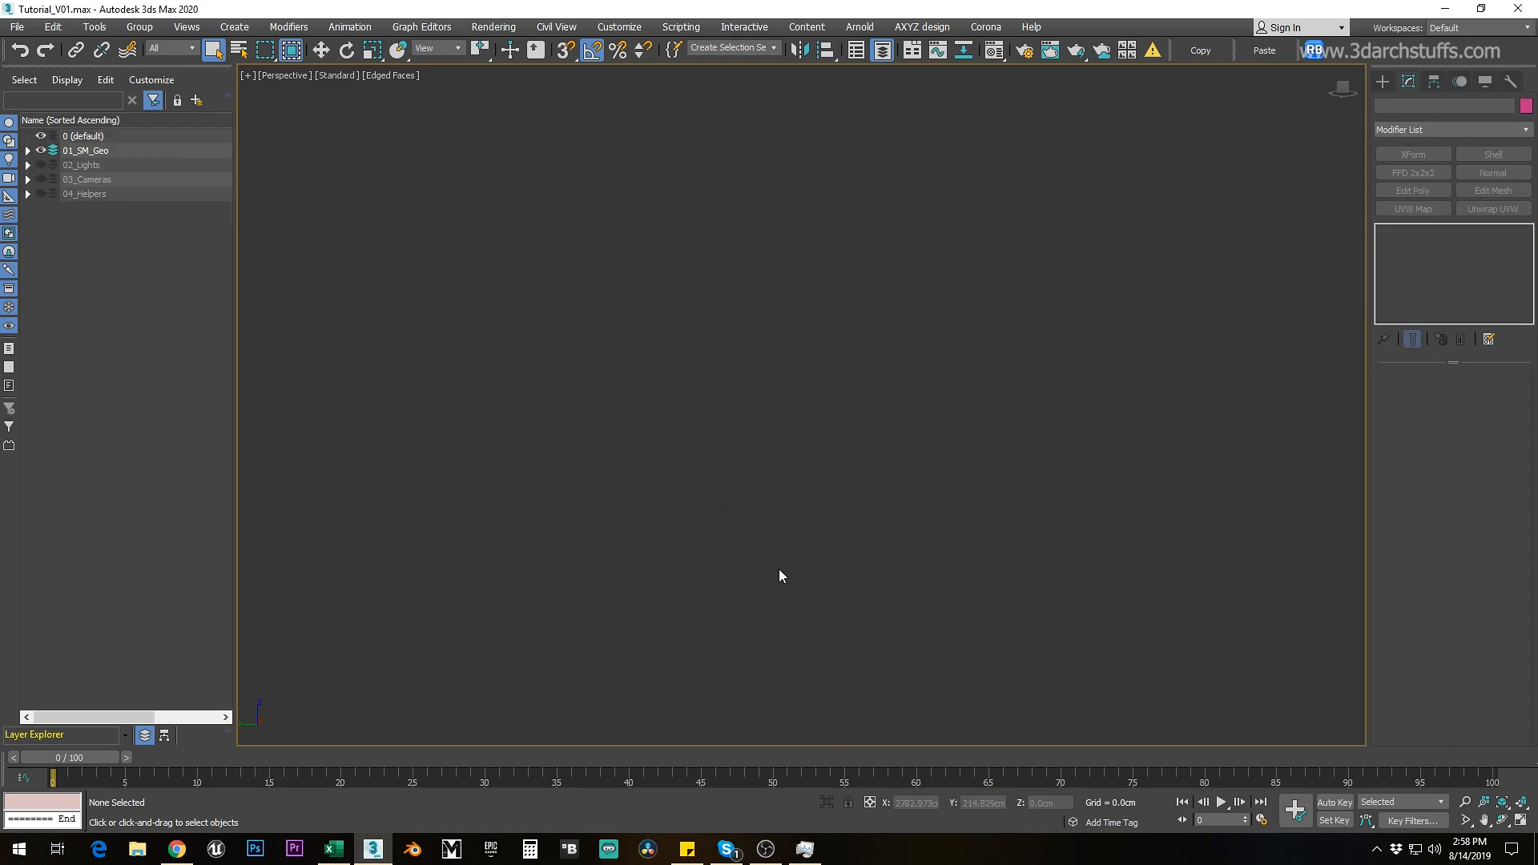
{"action": "scroll", "coordinate": [780, 570], "scroll_direction": "up", "scroll_amount": 10}
{"action": "scroll", "coordinate": [865, 489], "scroll_direction": "up", "scroll_amount": 8}
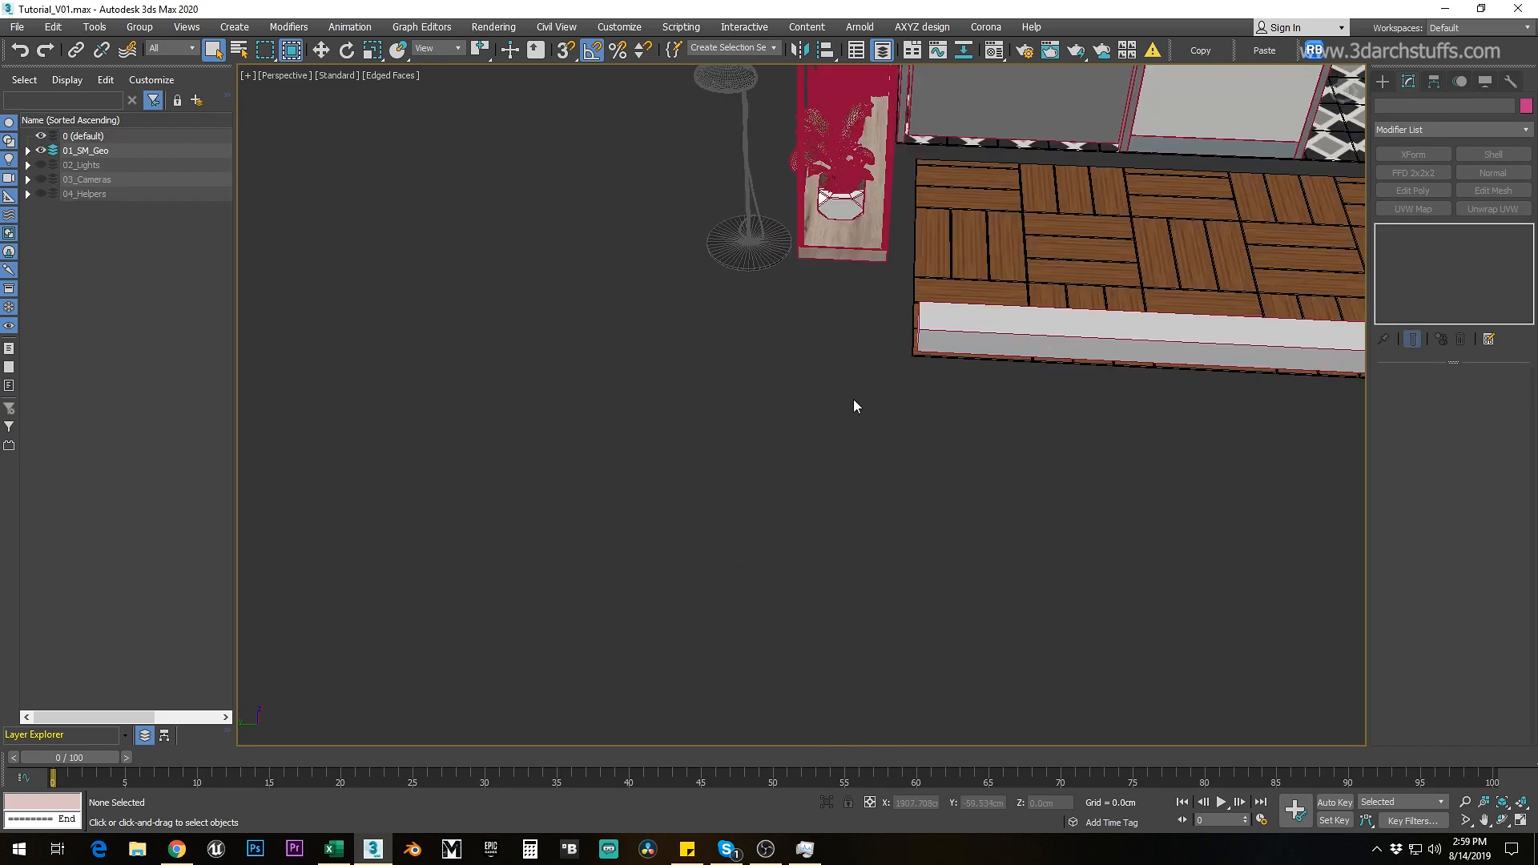
Step: Isolate the wireframe lamp parts beside the shelving, delete them and bring back the full scene
{"action": "middle_click_drag", "start_coordinate": [860, 418], "coordinate": [877, 560]}
{"action": "left_click", "coordinate": [816, 426]}
{"action": "middle_click_drag", "start_coordinate": [816, 433], "coordinate": [841, 449], "text": "alt"}
{"action": "left_click", "coordinate": [801, 327], "text": "ctrl"}
{"action": "key", "text": "alt+q"}
{"action": "key", "text": "Delete"}
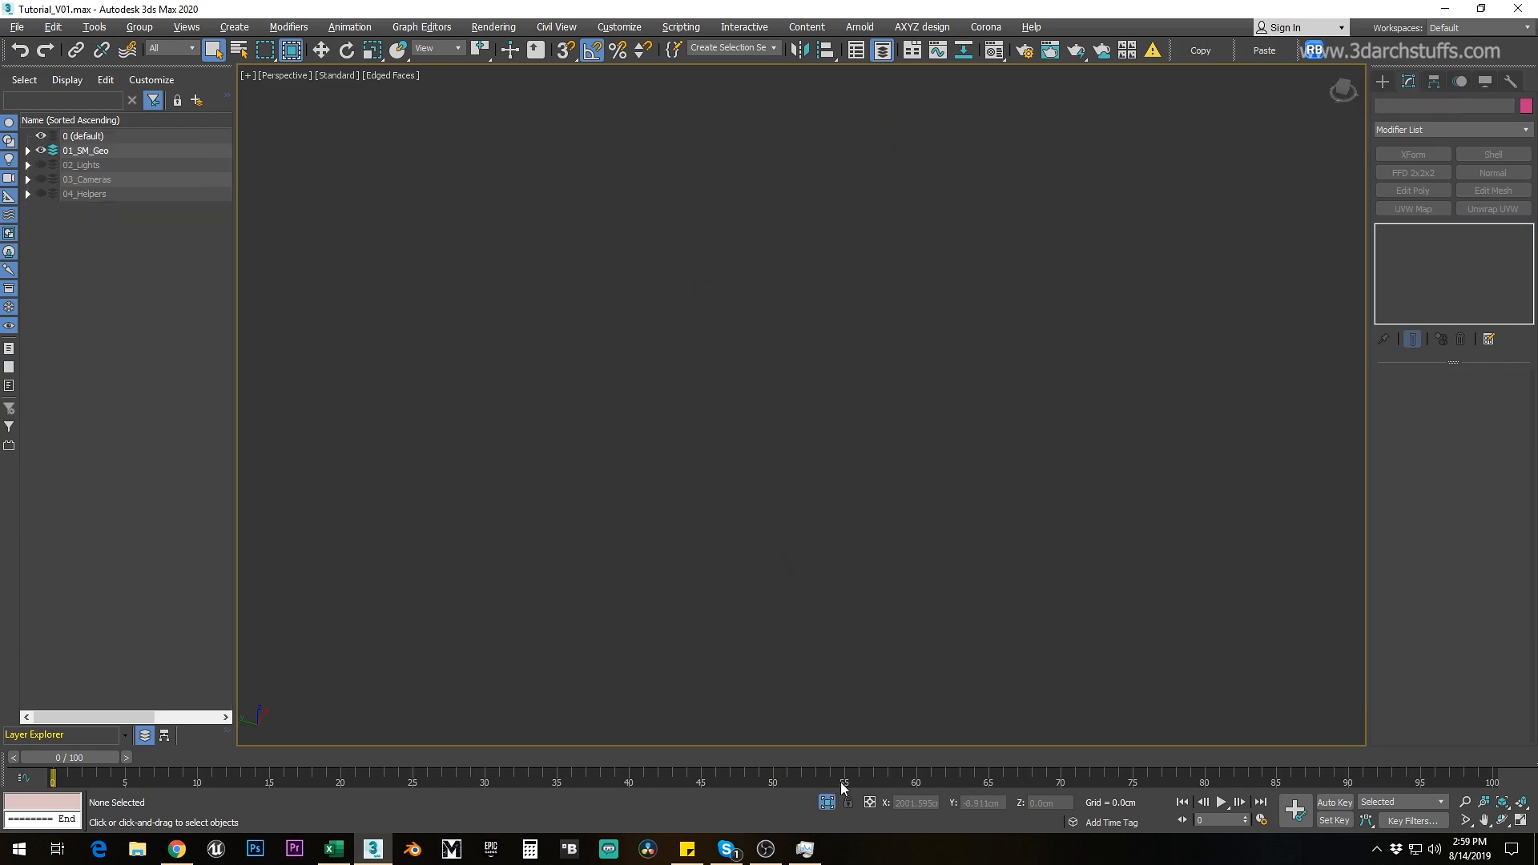
{"action": "left_click", "coordinate": [826, 802]}
Step: Delete the lamp's leftover cable and small end pieces beside the shelving
{"action": "scroll", "coordinate": [833, 516], "scroll_direction": "up", "scroll_amount": 5}
{"action": "left_click", "coordinate": [838, 506]}
{"action": "key", "text": "Delete"}
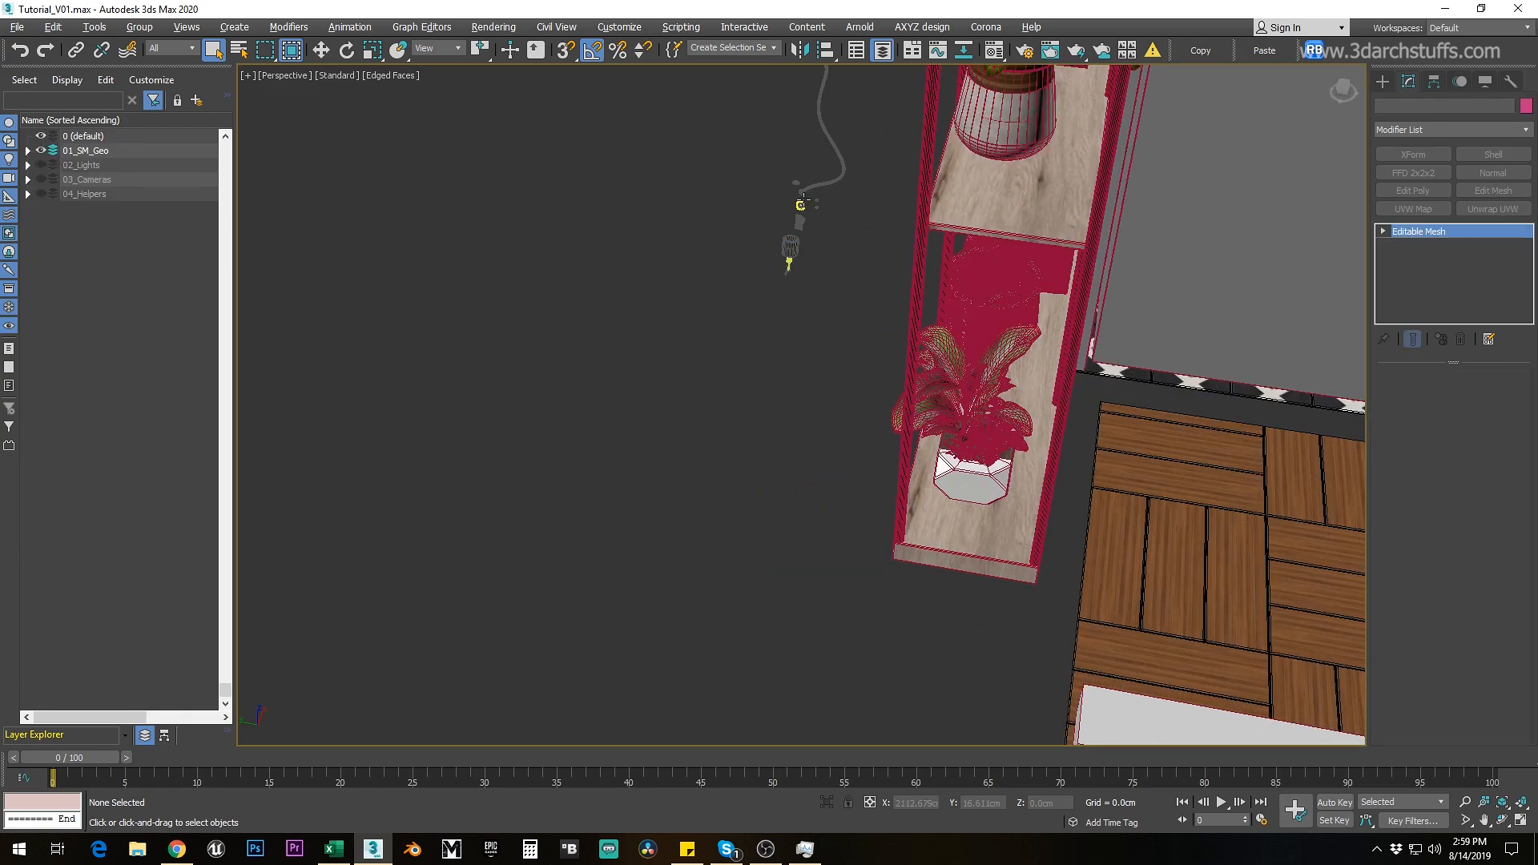
{"action": "left_click", "coordinate": [801, 205]}
{"action": "key", "text": "Delete"}
{"action": "left_click", "coordinate": [790, 251]}
{"action": "key", "text": "Delete"}
Step: Isolate the open bookshelf at the end of the tall cabinets and start editing its mesh by element
{"action": "scroll", "coordinate": [762, 243], "scroll_direction": "up", "scroll_amount": 3}
{"action": "scroll", "coordinate": [762, 253], "scroll_direction": "down", "scroll_amount": 5}
{"action": "middle_click_drag", "start_coordinate": [790, 305], "coordinate": [826, 360], "text": "alt"}
{"action": "middle_click_drag", "start_coordinate": [653, 255], "coordinate": [743, 256]}
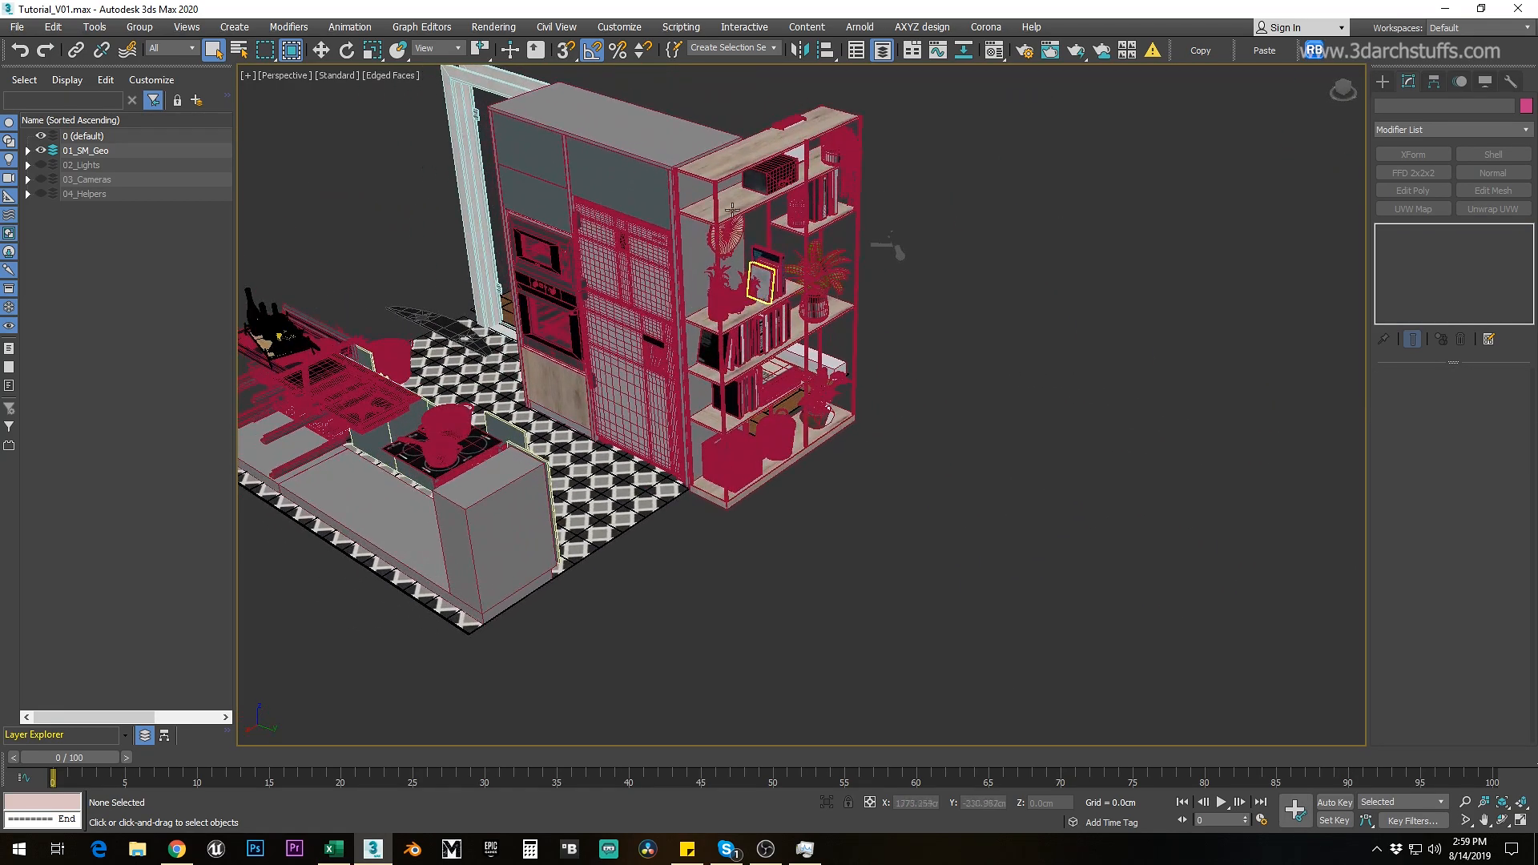
{"action": "left_click", "coordinate": [857, 276]}
{"action": "key", "text": "alt+q"}
{"action": "middle_click_drag", "start_coordinate": [990, 302], "coordinate": [970, 282], "text": "alt"}
{"action": "left_click", "coordinate": [1383, 232]}
{"action": "left_click", "coordinate": [1415, 299]}
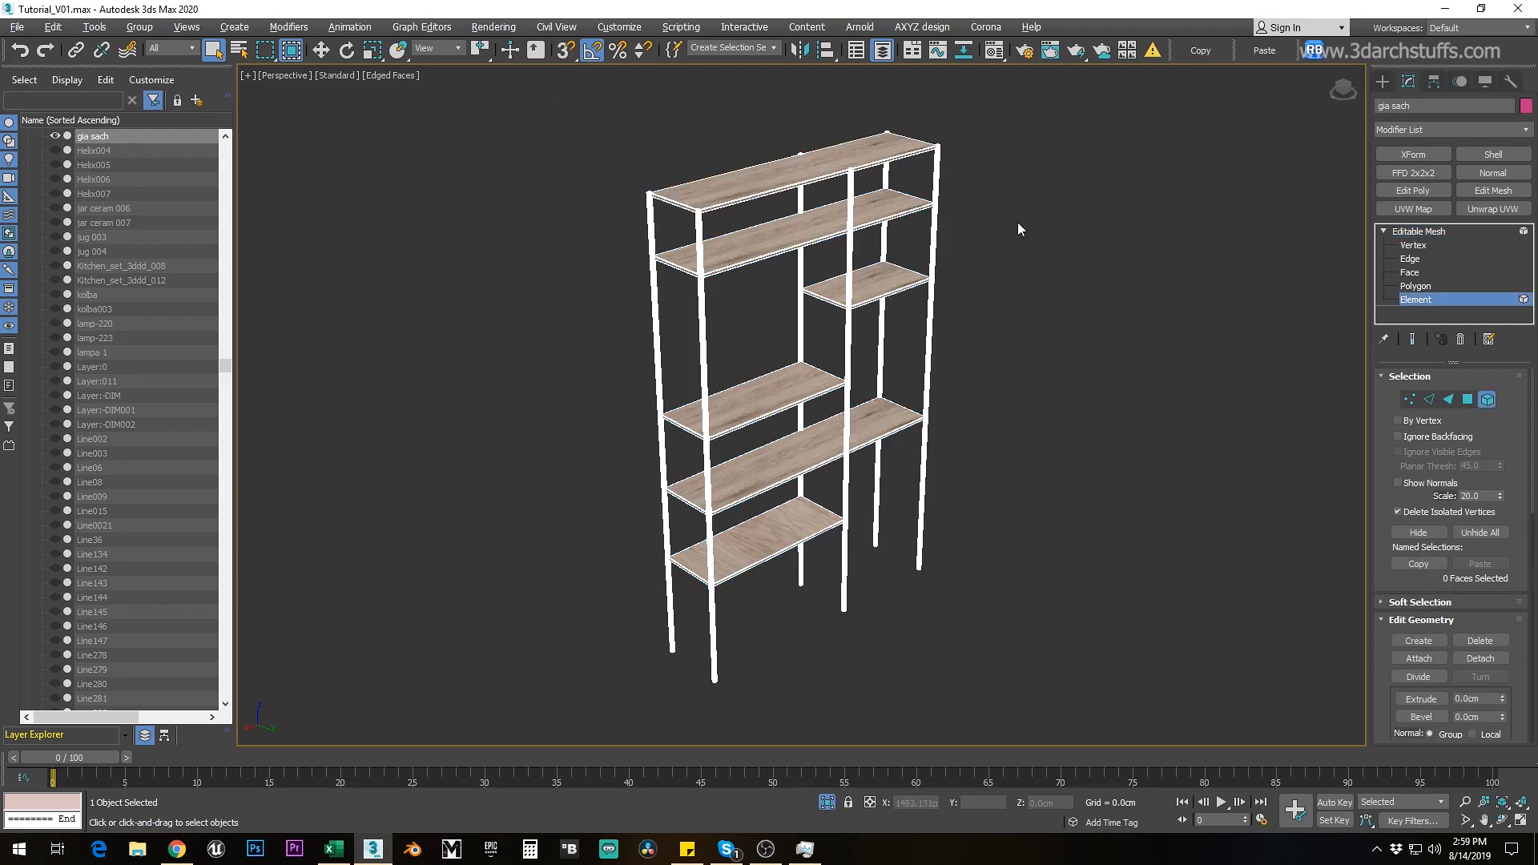
Step: Detach the bookshelf's upright posts and first boards as separate objects
{"action": "key", "text": "ctrl+d"}
{"action": "left_click_drag", "start_coordinate": [916, 386], "coordinate": [632, 358]}
{"action": "left_click", "coordinate": [834, 432]}
{"action": "key", "text": "ctrl+d"}
{"action": "left_click", "coordinate": [833, 432]}
{"action": "key", "text": "ctrl+d"}
{"action": "left_click", "coordinate": [823, 431]}
{"action": "key", "text": "ctrl+d"}
{"action": "left_click", "coordinate": [818, 432]}
{"action": "key", "text": "ctrl+d"}
{"action": "left_click", "coordinate": [817, 431]}
{"action": "key", "text": "ctrl+d"}
{"action": "left_click", "coordinate": [817, 431]}
Step: Detach the bookshelf's second board from the top and the remaining boards below it as separate objects
{"action": "left_click", "coordinate": [869, 209], "text": "ctrl"}
{"action": "key", "text": "ctrl+d"}
{"action": "left_click", "coordinate": [823, 431]}
{"action": "left_click", "coordinate": [871, 280]}
{"action": "left_click", "coordinate": [791, 393], "text": "ctrl"}
{"action": "left_click", "coordinate": [791, 522], "text": "ctrl"}
{"action": "key", "text": "ctrl+d"}
{"action": "left_click", "coordinate": [823, 435]}
{"action": "left_click", "coordinate": [869, 423]}
{"action": "key", "text": "ctrl+d"}
{"action": "left_click", "coordinate": [827, 430]}
Step: Delete all the bookshelf pieces and return to the full scene
{"action": "left_click", "coordinate": [1395, 231]}
{"action": "key", "text": "ctrl+a"}
{"action": "key", "text": "Delete"}
{"action": "left_click", "coordinate": [826, 800]}
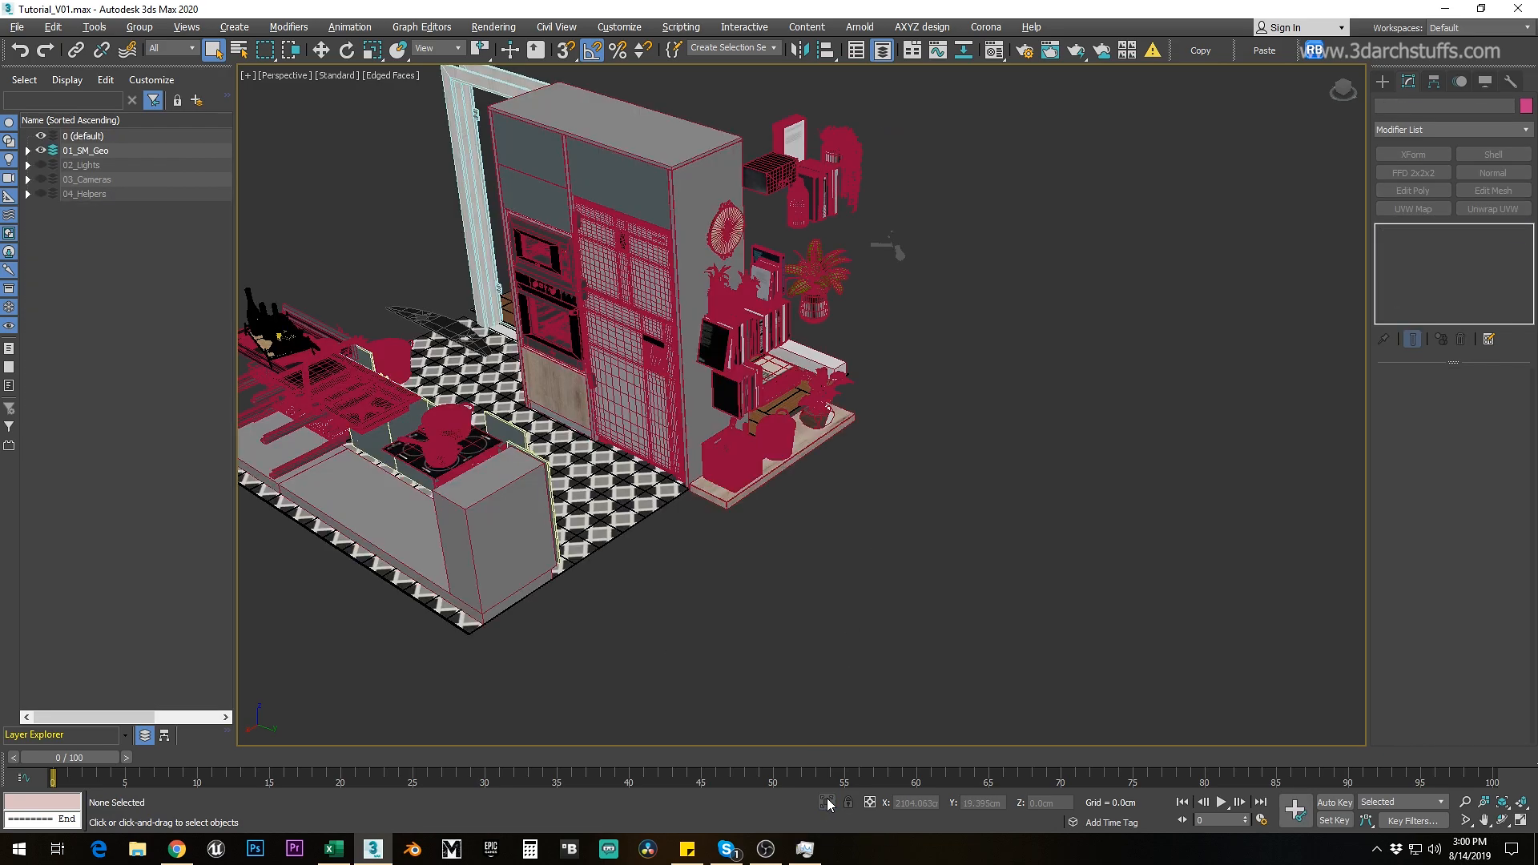
Step: Isolate the trailing potted plant from the top shelf and detach its round pot as an object
{"action": "scroll", "coordinate": [717, 244], "scroll_direction": "up", "scroll_amount": 4}
{"action": "middle_click_drag", "start_coordinate": [749, 308], "coordinate": [576, 541]}
{"action": "left_click", "coordinate": [747, 343]}
{"action": "key", "text": "alt+q"}
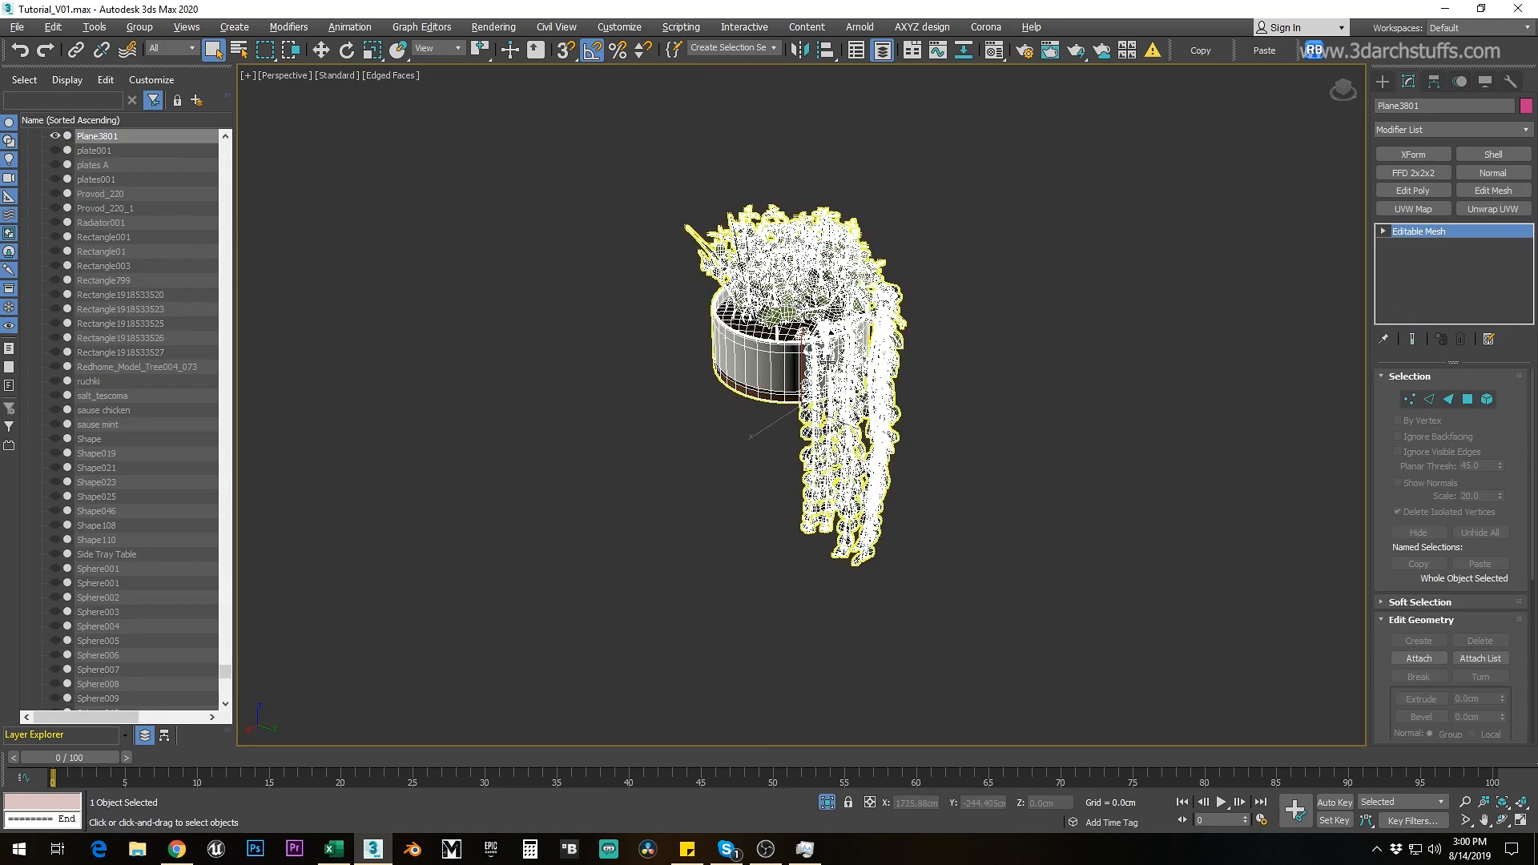
{"action": "left_click", "coordinate": [1383, 232]}
{"action": "left_click", "coordinate": [1414, 299]}
{"action": "scroll", "coordinate": [776, 304], "scroll_direction": "up", "scroll_amount": 6}
{"action": "left_click", "coordinate": [804, 385]}
{"action": "left_click", "coordinate": [1480, 658]}
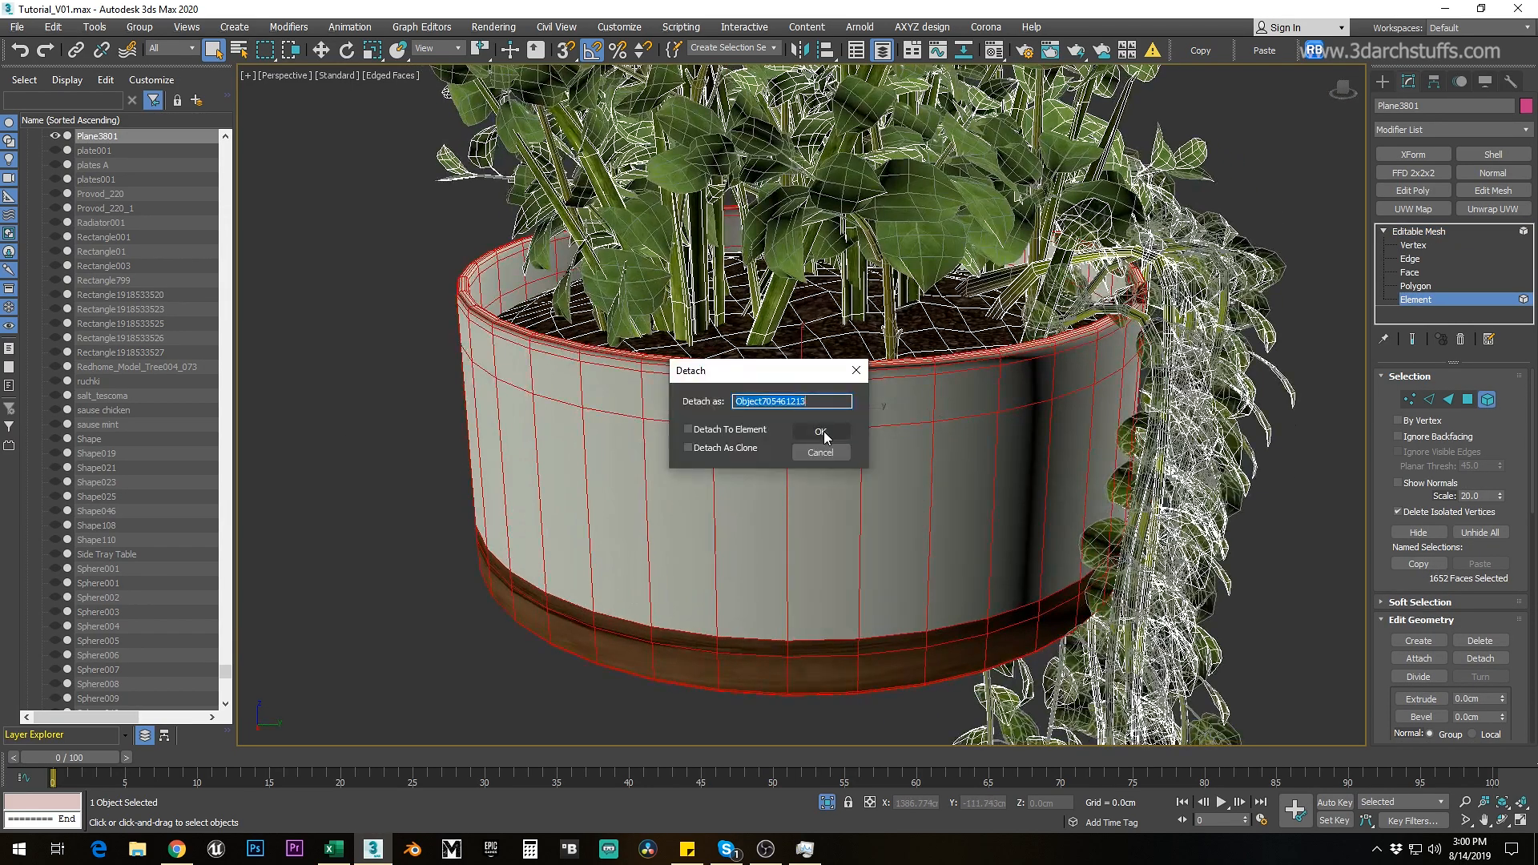
{"action": "left_click", "coordinate": [824, 434]}
Step: Detach the plant's soil, and detach the upright leaves selected by their material ID
{"action": "scroll", "coordinate": [824, 384], "scroll_direction": "down", "scroll_amount": 2}
{"action": "left_click", "coordinate": [857, 366]}
{"action": "left_click", "coordinate": [1480, 659]}
{"action": "left_click", "coordinate": [824, 435]}
{"action": "scroll", "coordinate": [1383, 405], "scroll_direction": "down", "scroll_amount": 6}
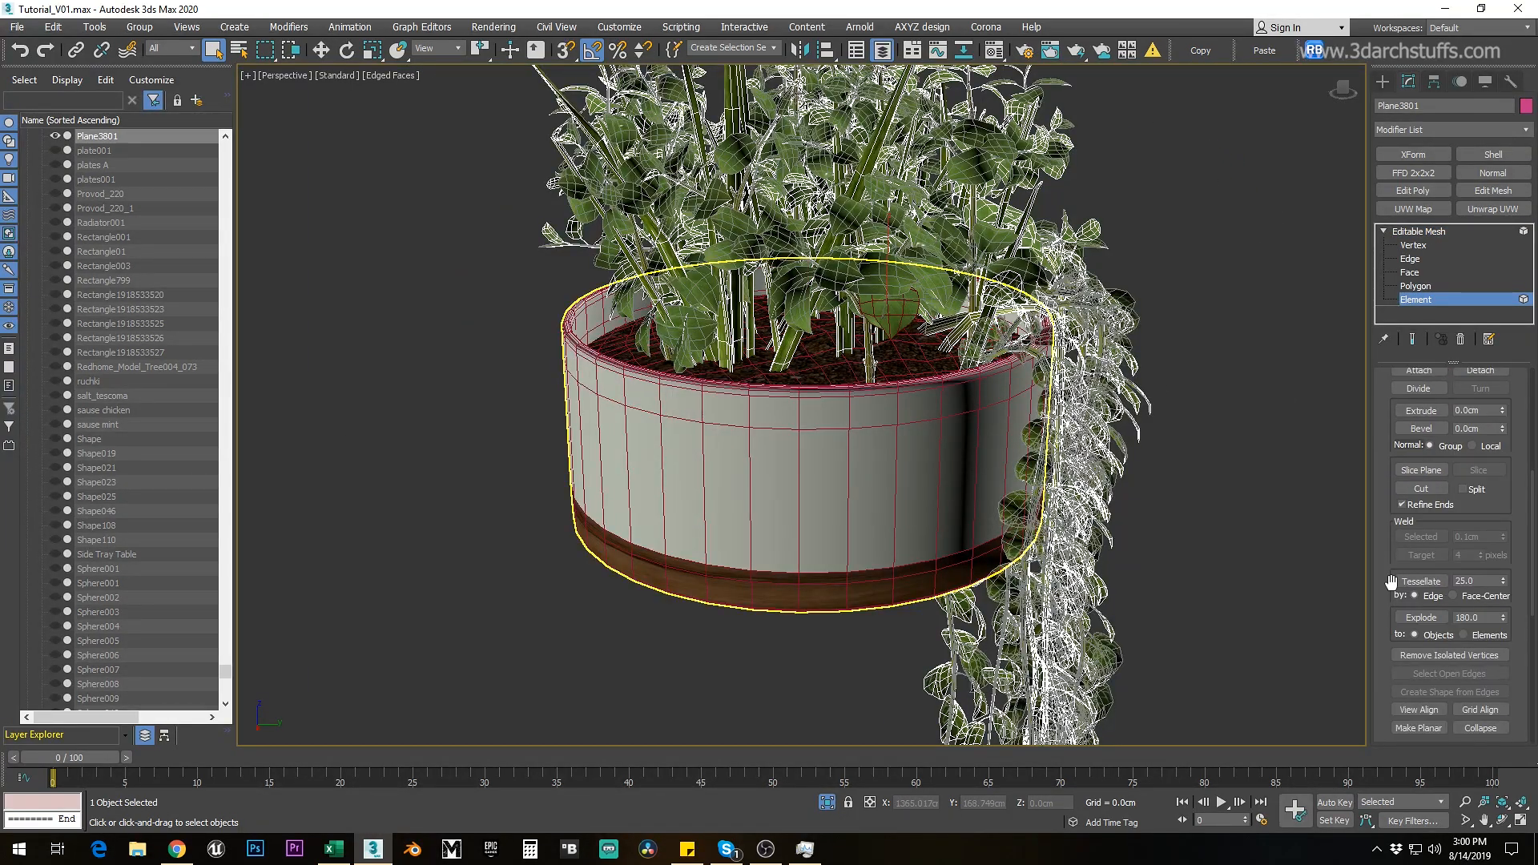
{"action": "left_click", "coordinate": [1419, 688]}
{"action": "middle_click_drag", "start_coordinate": [1308, 446], "coordinate": [1150, 516]}
{"action": "key", "text": "ctrl+d"}
{"action": "left_click", "coordinate": [824, 433]}
Step: Select the plant elements with material ID 5 and detach them as an object
{"action": "left_click", "coordinate": [922, 393]}
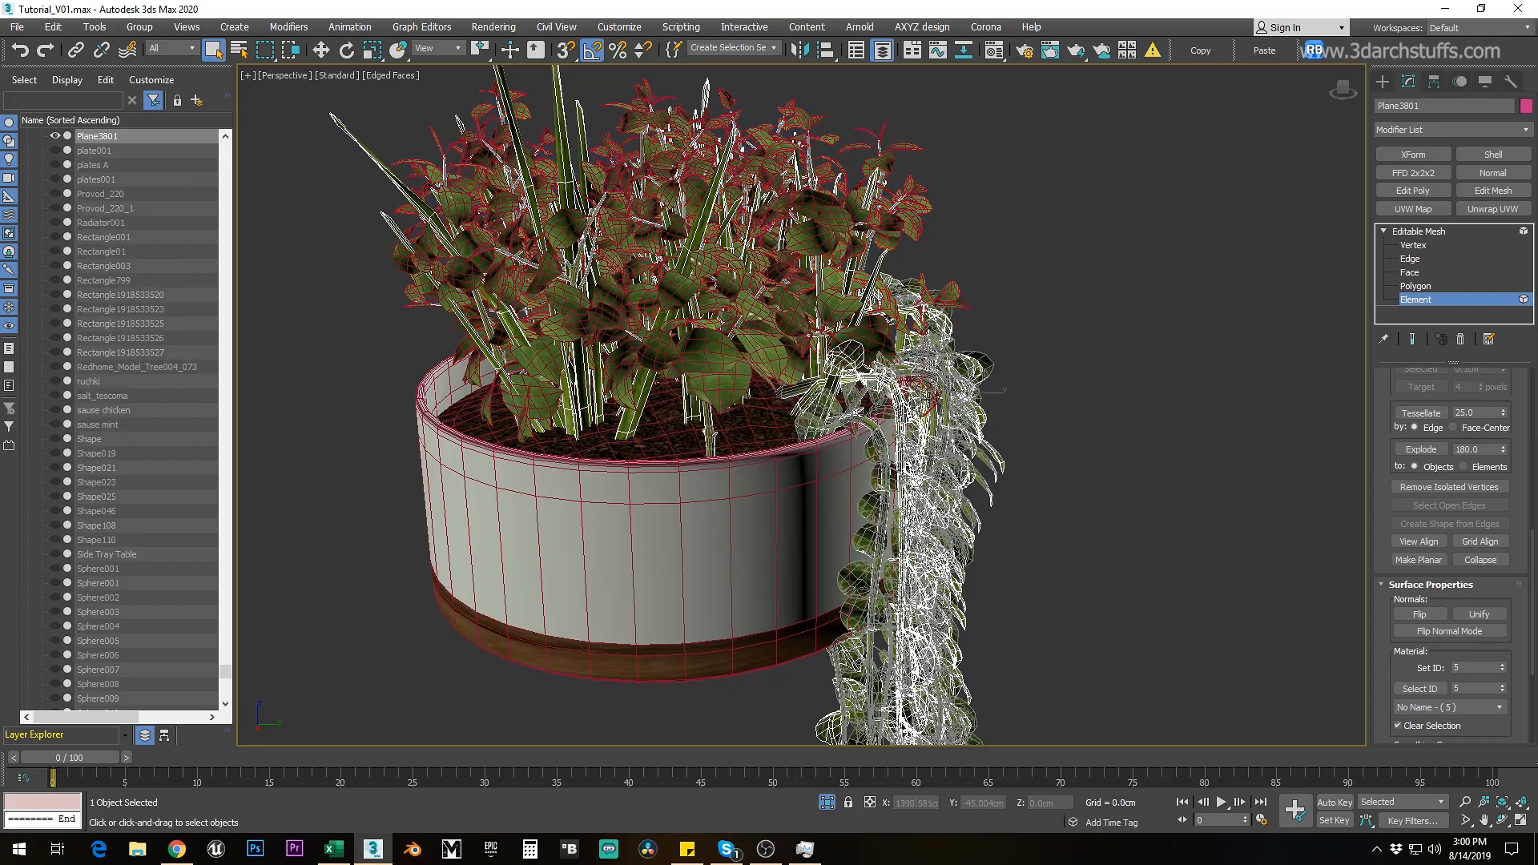
{"action": "left_click", "coordinate": [1420, 689]}
{"action": "key", "text": "ctrl+d"}
{"action": "left_click", "coordinate": [837, 433]}
Step: Select the remaining trailing foliage by its material ID and detach it as separate objects
{"action": "left_click", "coordinate": [901, 417]}
{"action": "left_click", "coordinate": [1420, 688]}
{"action": "key", "text": "ctrl+d"}
{"action": "left_click", "coordinate": [829, 434]}
{"action": "key", "text": "ctrl+d"}
{"action": "left_click", "coordinate": [833, 430]}
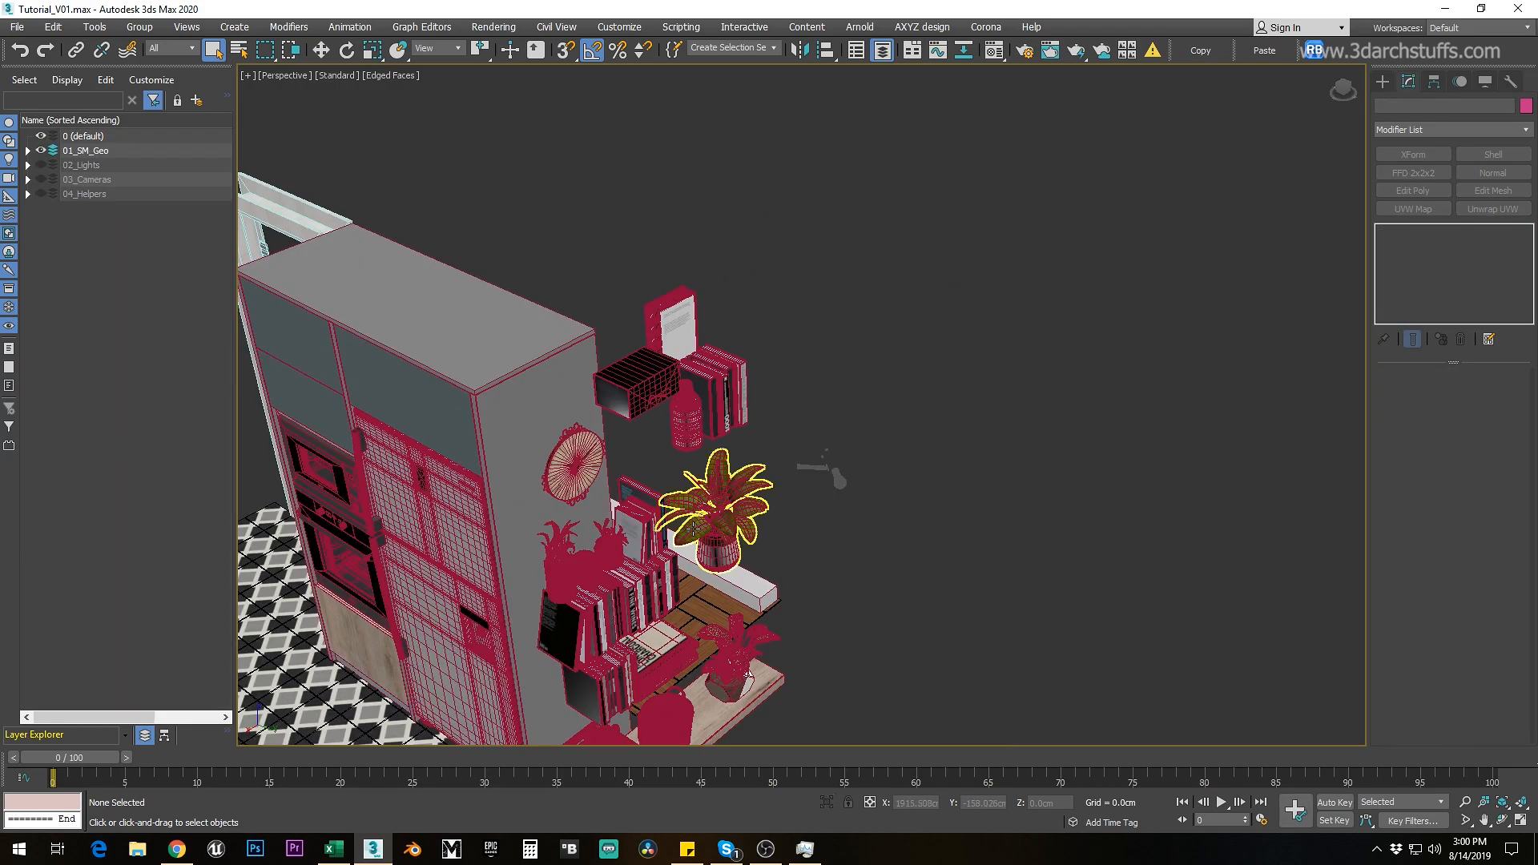
Step: Isolate the broad-leaved potted plant and detach its pot with the rim, and its soil, as separate objects
{"action": "left_click", "coordinate": [813, 470]}
{"action": "key", "text": "alt+q"}
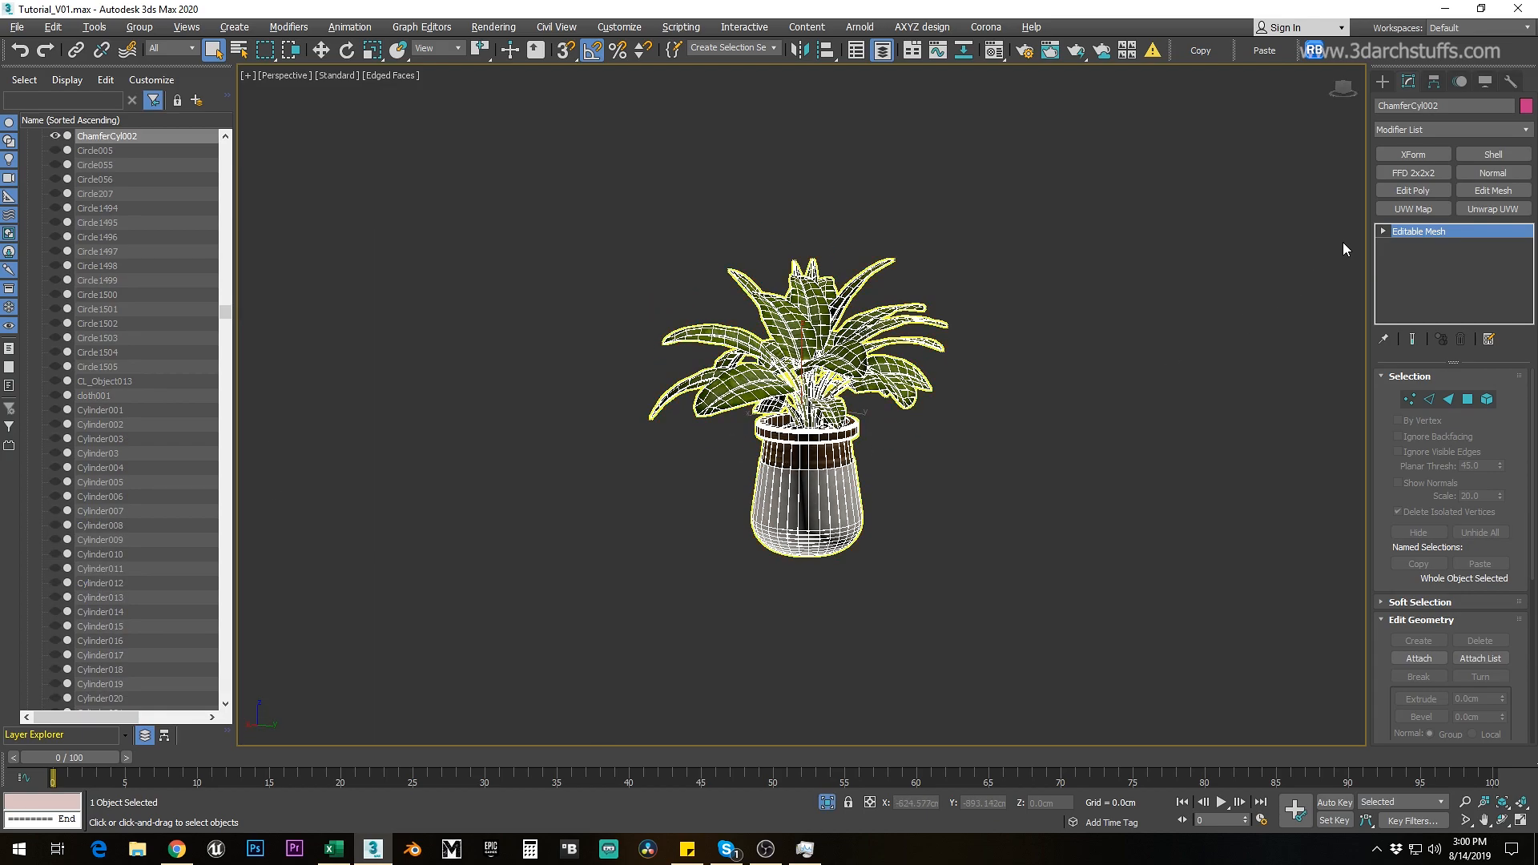
{"action": "key", "text": "5"}
{"action": "left_click", "coordinate": [847, 515]}
{"action": "scroll", "coordinate": [847, 515], "scroll_direction": "up", "scroll_amount": 5}
{"action": "left_click", "coordinate": [848, 374], "text": "ctrl"}
{"action": "key", "text": "ctrl+d"}
{"action": "left_click", "coordinate": [827, 430]}
{"action": "left_click", "coordinate": [848, 340]}
{"action": "key", "text": "ctrl+d"}
{"action": "left_click", "coordinate": [827, 431]}
Step: Detach the broad-leaved plant's upper right and upper left leaves as two separate objects
{"action": "middle_click_drag", "start_coordinate": [953, 338], "coordinate": [853, 539]}
{"action": "left_click_drag", "start_coordinate": [1012, 176], "coordinate": [818, 362]}
{"action": "key", "text": "ctrl+d"}
{"action": "left_click", "coordinate": [824, 430]}
{"action": "left_click_drag", "start_coordinate": [505, 154], "coordinate": [742, 335]}
{"action": "key", "text": "ctrl+d"}
{"action": "left_click", "coordinate": [817, 432]}
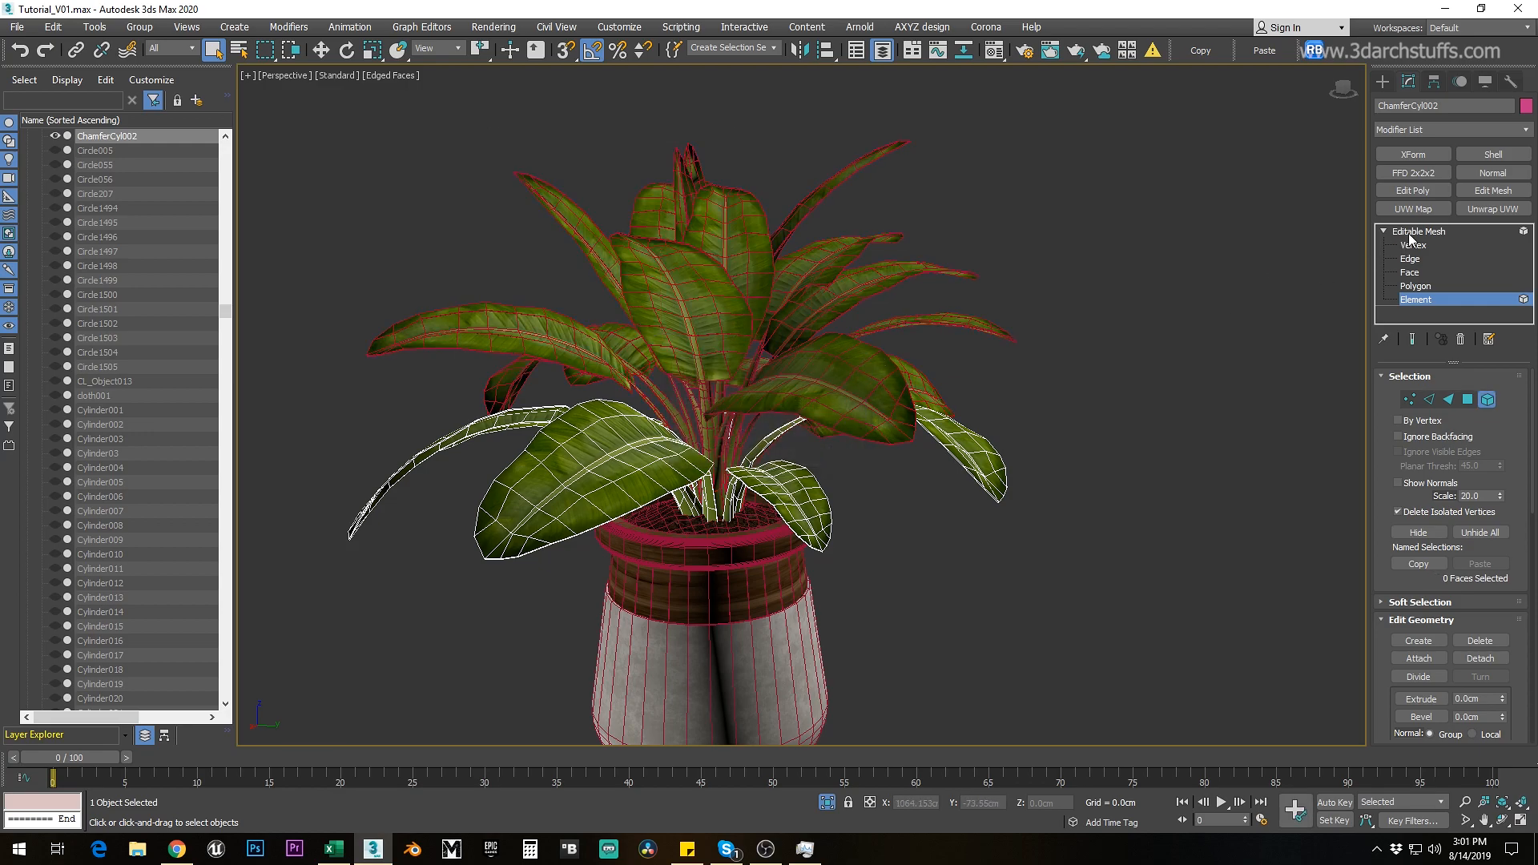
Step: Delete all the pieces of the broad-leaved potted plant and return to the full scene
{"action": "left_click", "coordinate": [1403, 232]}
{"action": "scroll", "coordinate": [978, 386], "scroll_direction": "down", "scroll_amount": 4}
{"action": "key", "text": "ctrl+a"}
{"action": "key", "text": "Delete"}
{"action": "left_click", "coordinate": [833, 803]}
Step: Delete a group of the standing books beside the bottle in the upper shelf area
{"action": "scroll", "coordinate": [820, 501], "scroll_direction": "up", "scroll_amount": 8}
{"action": "left_click_drag", "start_coordinate": [1003, 226], "coordinate": [741, 440]}
{"action": "key", "text": "Delete"}
{"action": "scroll", "coordinate": [741, 455], "scroll_direction": "down", "scroll_amount": 6}
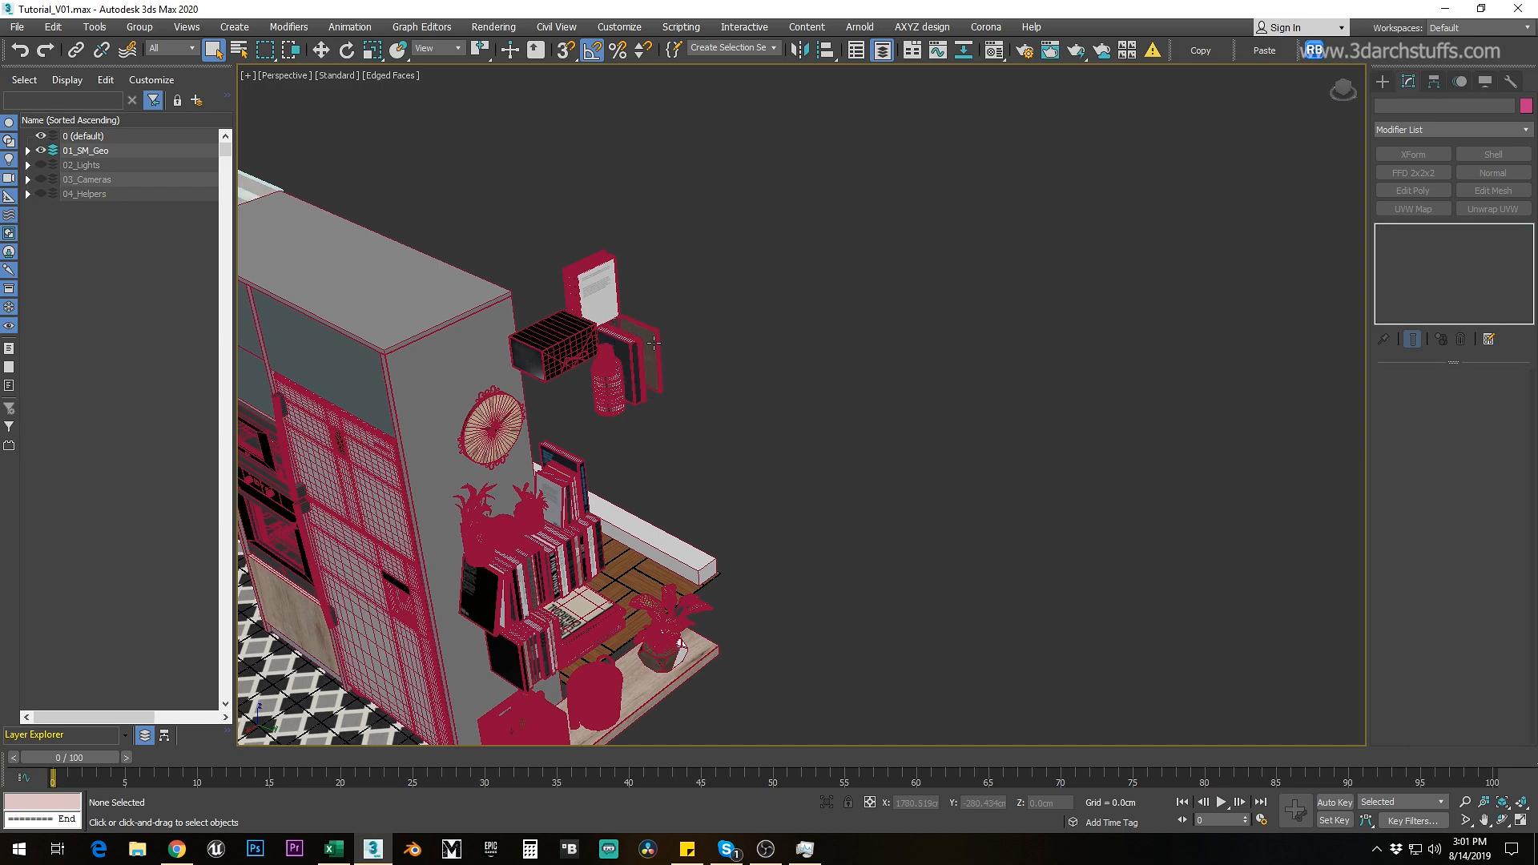
Step: Delete the remaining standing books beside the bottle and the group of upright books behind the black box
{"action": "left_click", "coordinate": [634, 361]}
{"action": "key", "text": "Delete"}
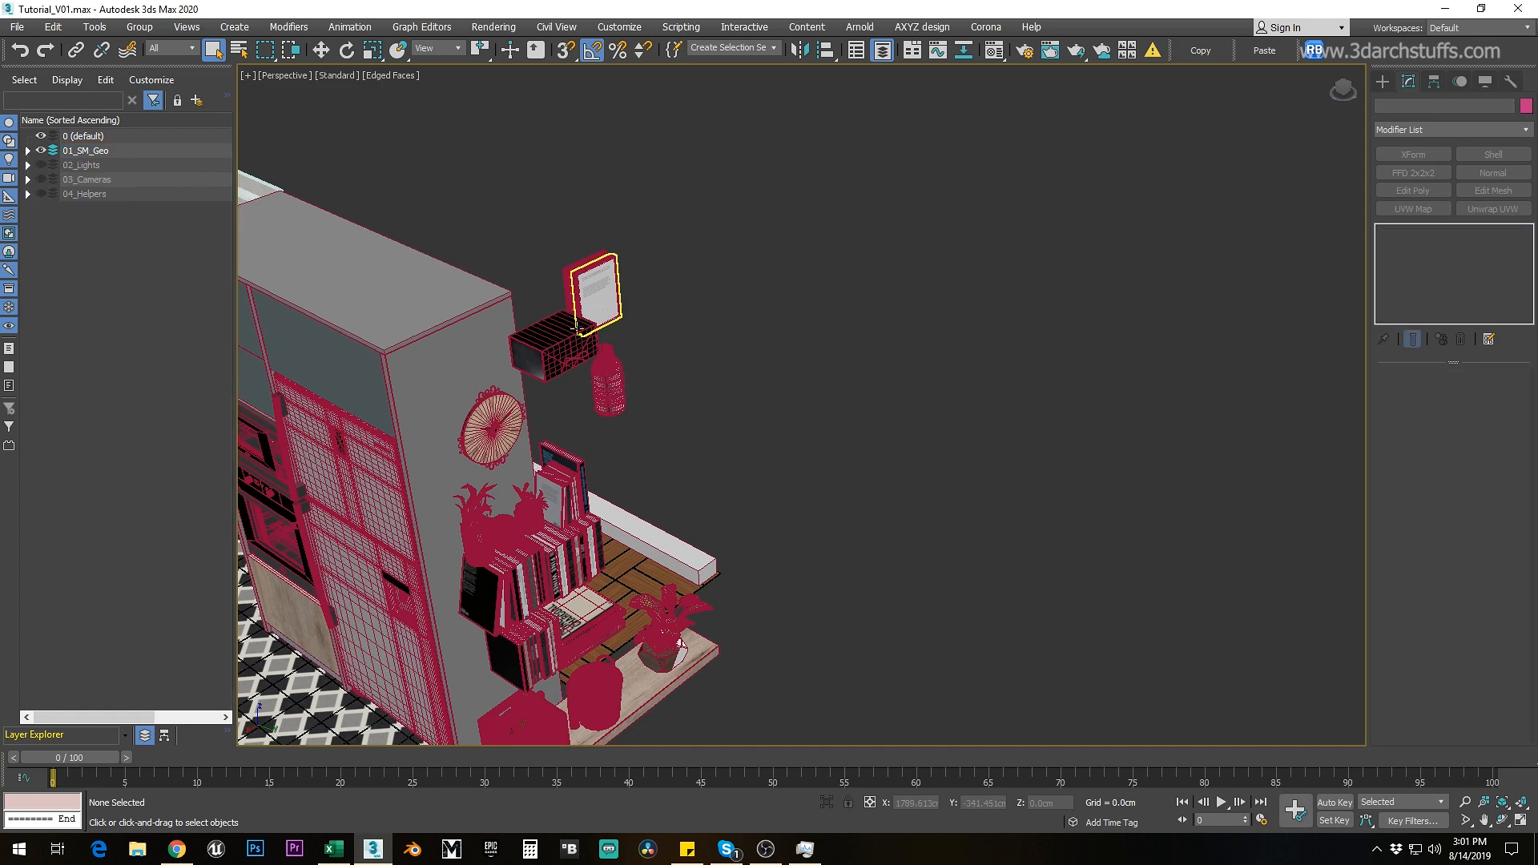
{"action": "scroll", "coordinate": [569, 348], "scroll_direction": "up", "scroll_amount": 7}
{"action": "left_click", "coordinate": [626, 184]}
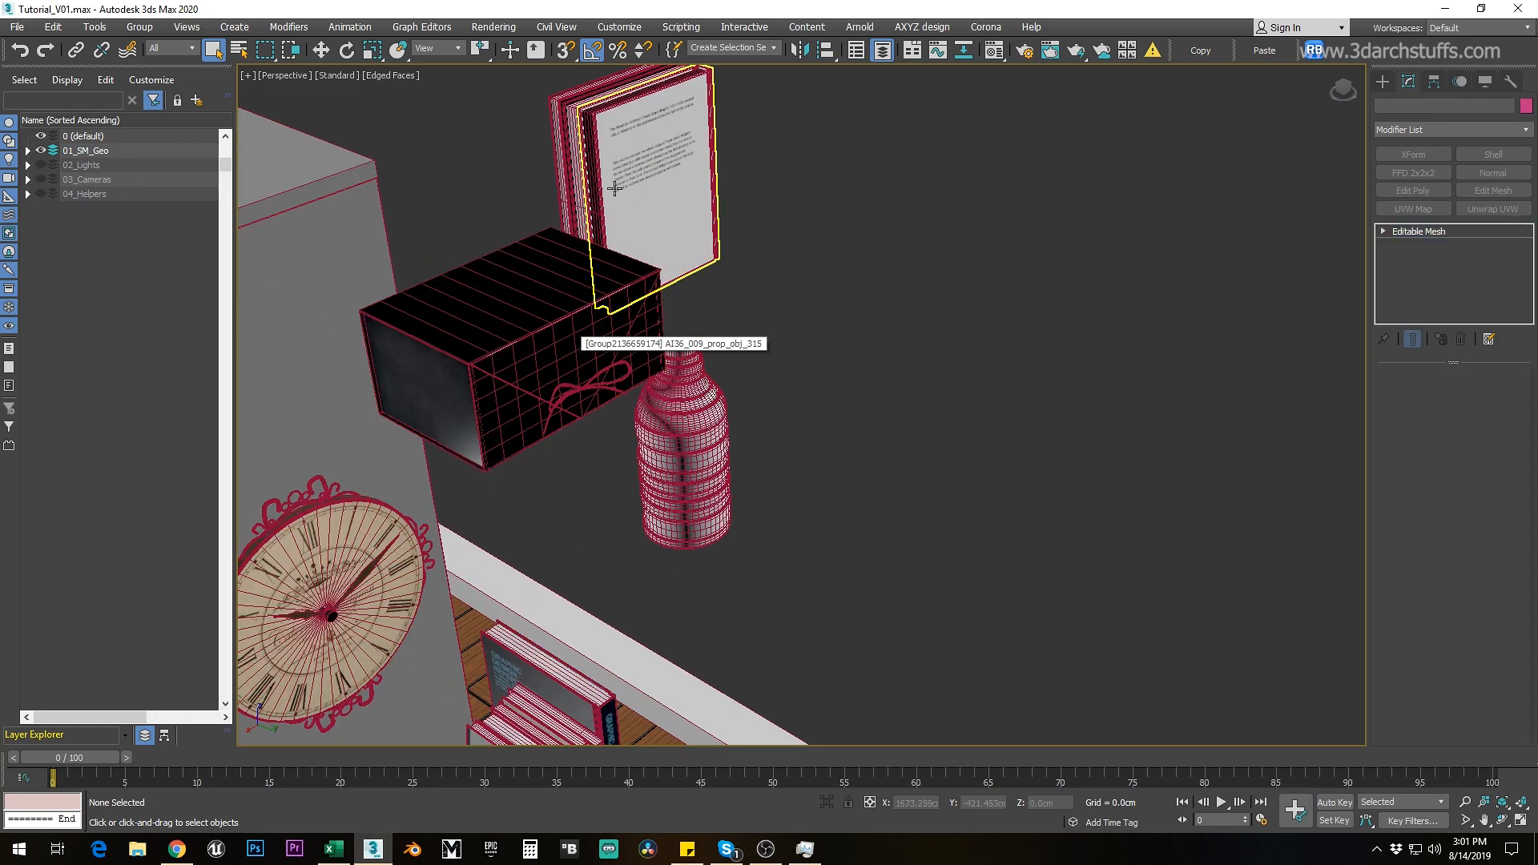
{"action": "key", "text": "Delete"}
{"action": "left_click", "coordinate": [601, 153]}
{"action": "key", "text": "Delete"}
Step: Isolate the black box beside the bottle and switch its editable mesh to Element sub-object editing
{"action": "middle_click_drag", "start_coordinate": [623, 155], "coordinate": [747, 190], "text": "alt"}
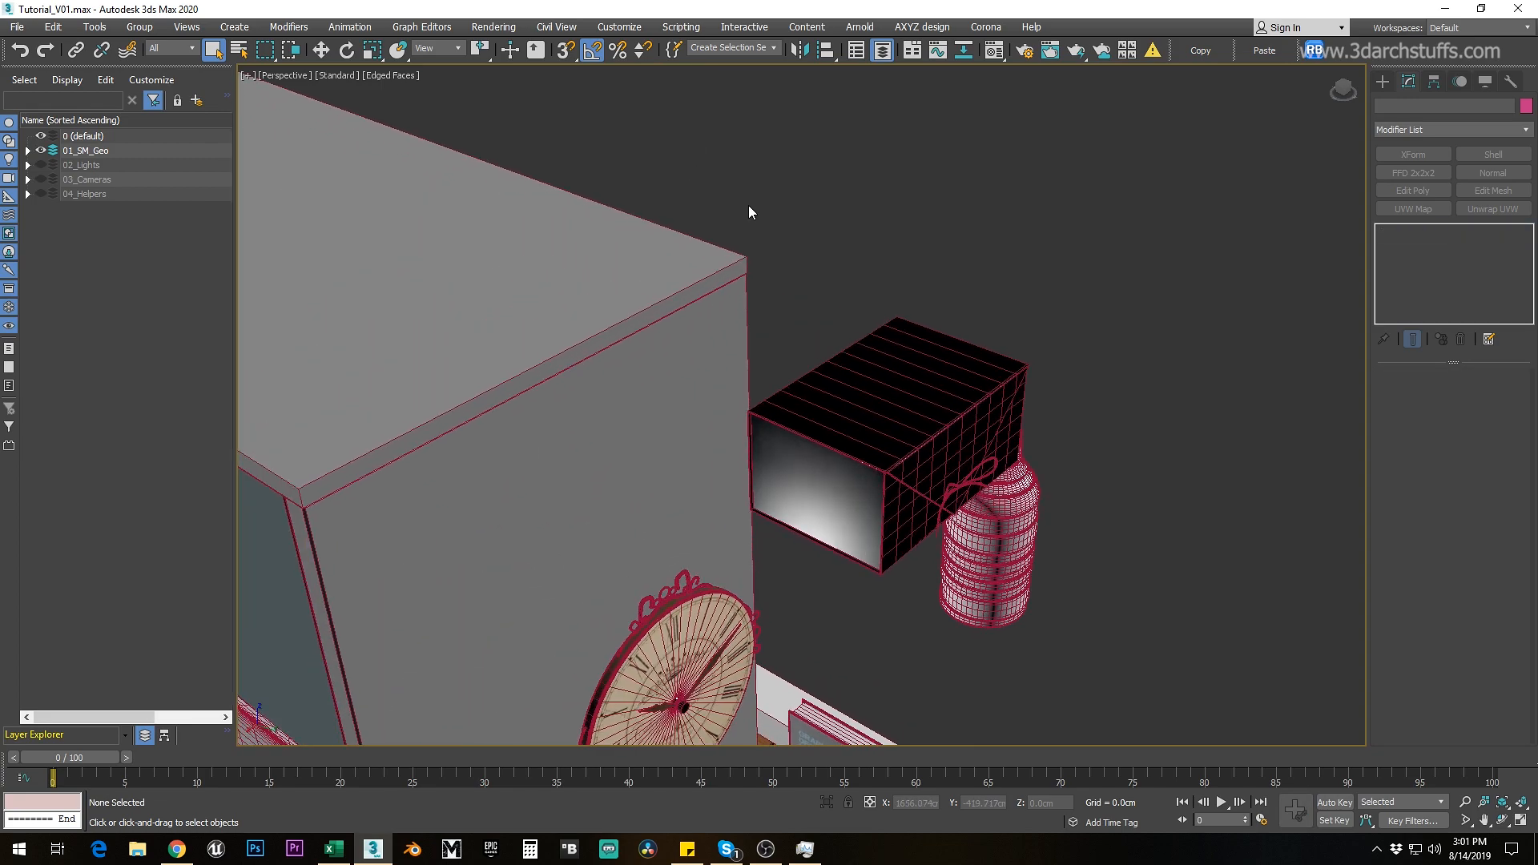
{"action": "left_click", "coordinate": [856, 443]}
{"action": "middle_click_drag", "start_coordinate": [879, 419], "coordinate": [870, 332], "text": "alt"}
{"action": "key", "text": "alt+q"}
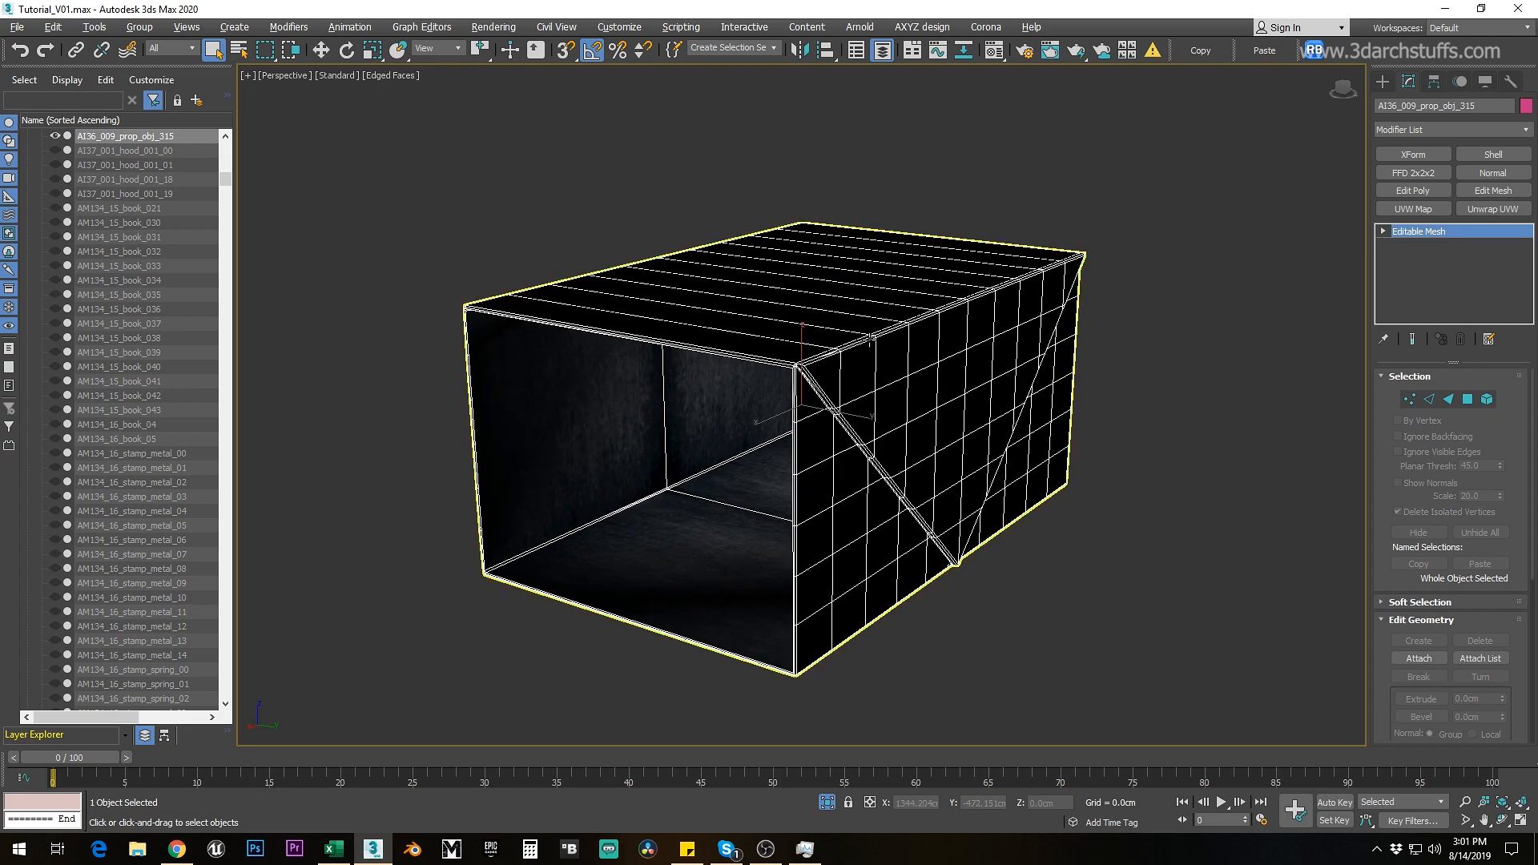
{"action": "left_click", "coordinate": [1382, 230]}
{"action": "left_click", "coordinate": [1416, 299]}
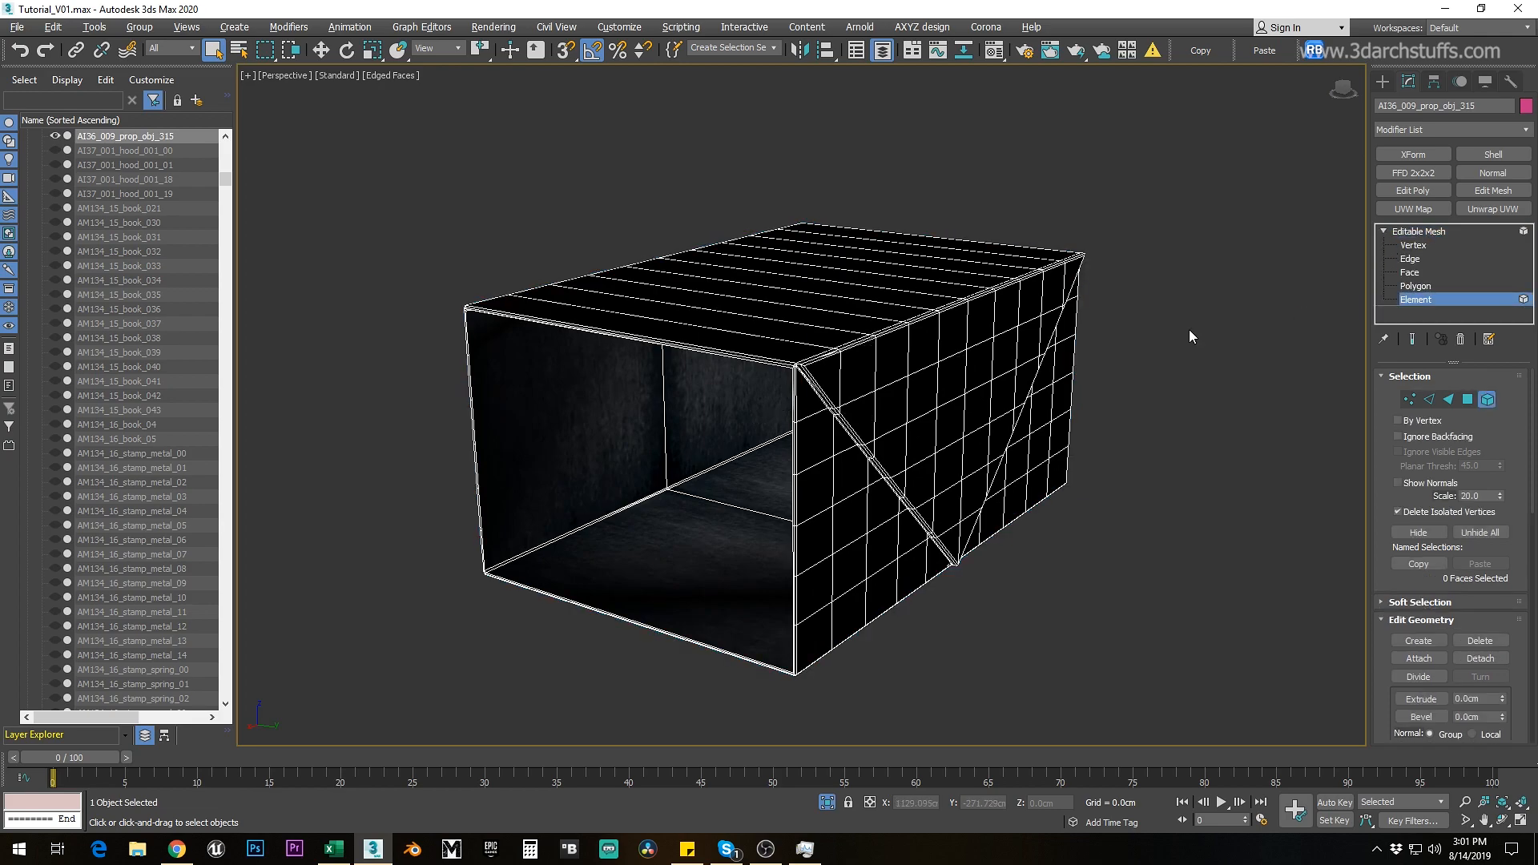